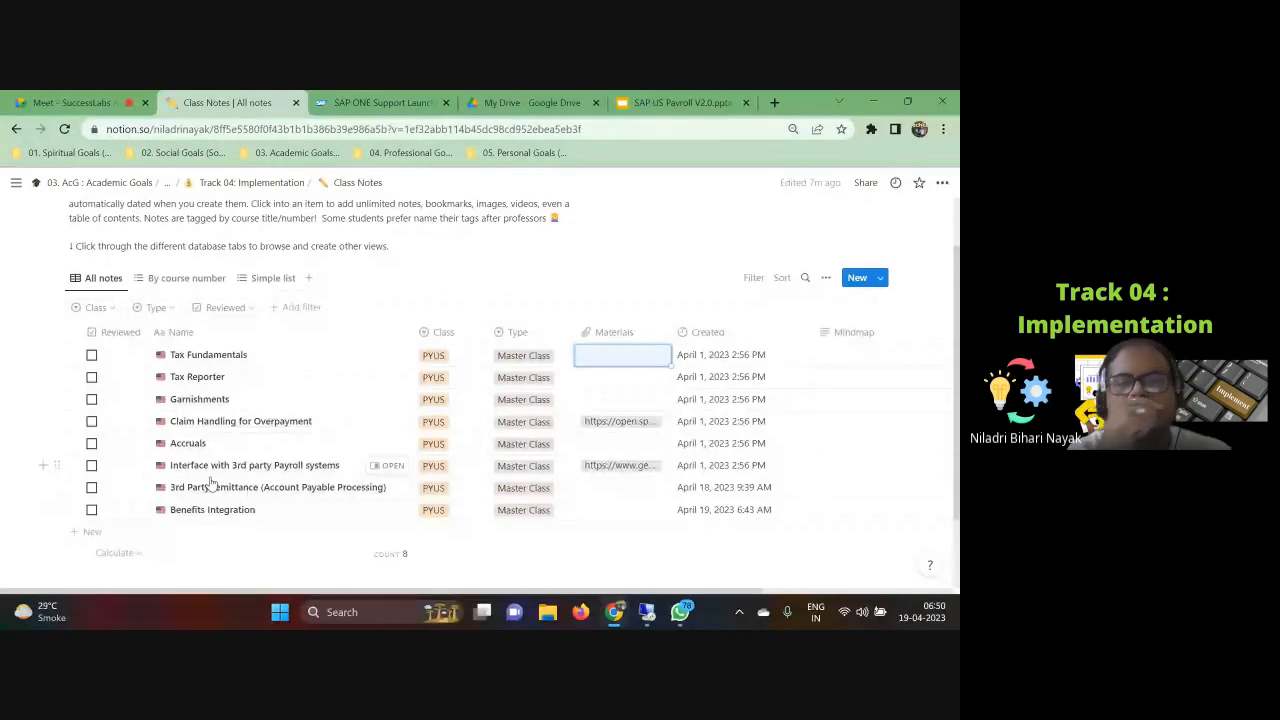
# Step: Mark the Tax Fundamentals and Tax Reporter class notes as reviewed
pyautogui.scroll(-1, 212, 483)
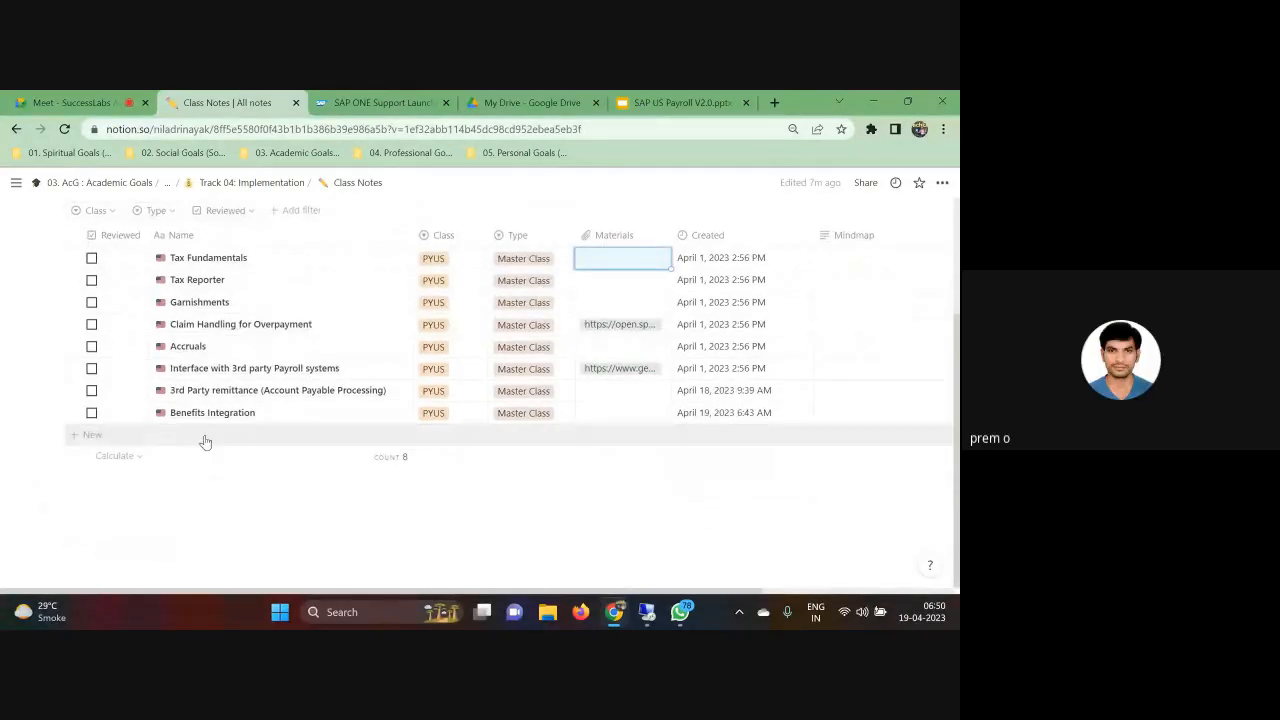
pyautogui.scroll(2, 286, 478)
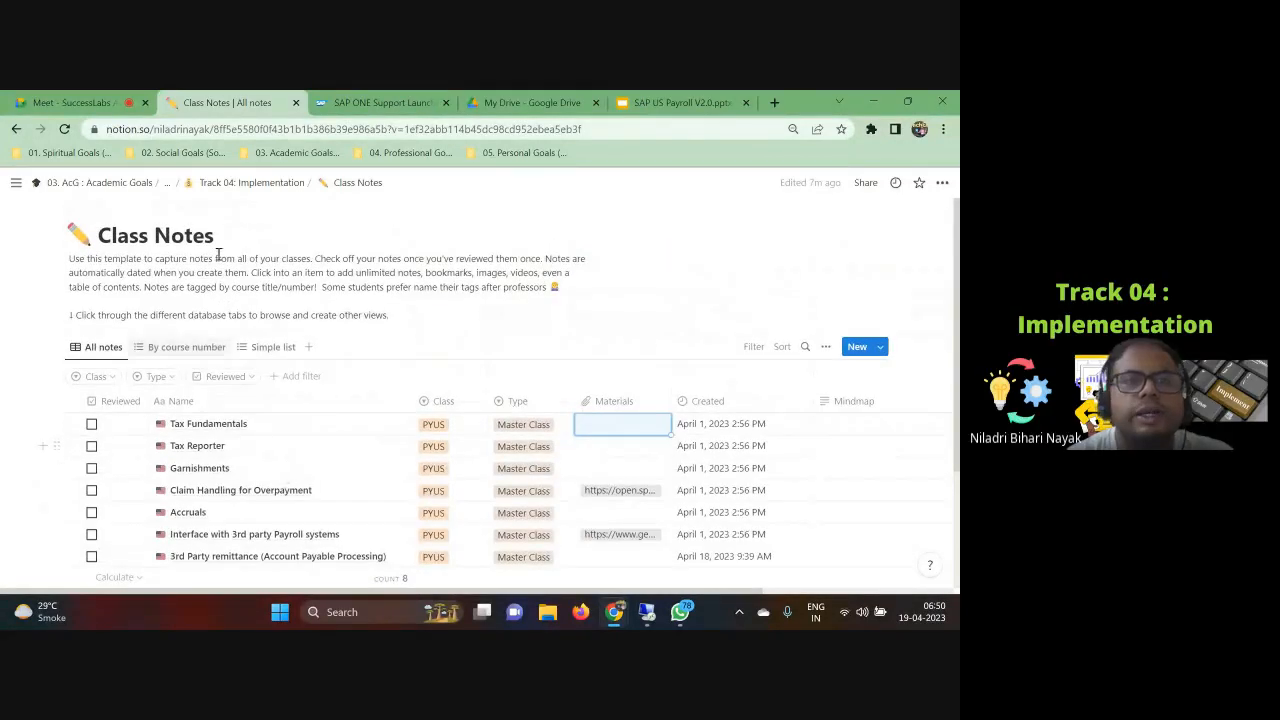
pyautogui.scroll(-2, 220, 260)
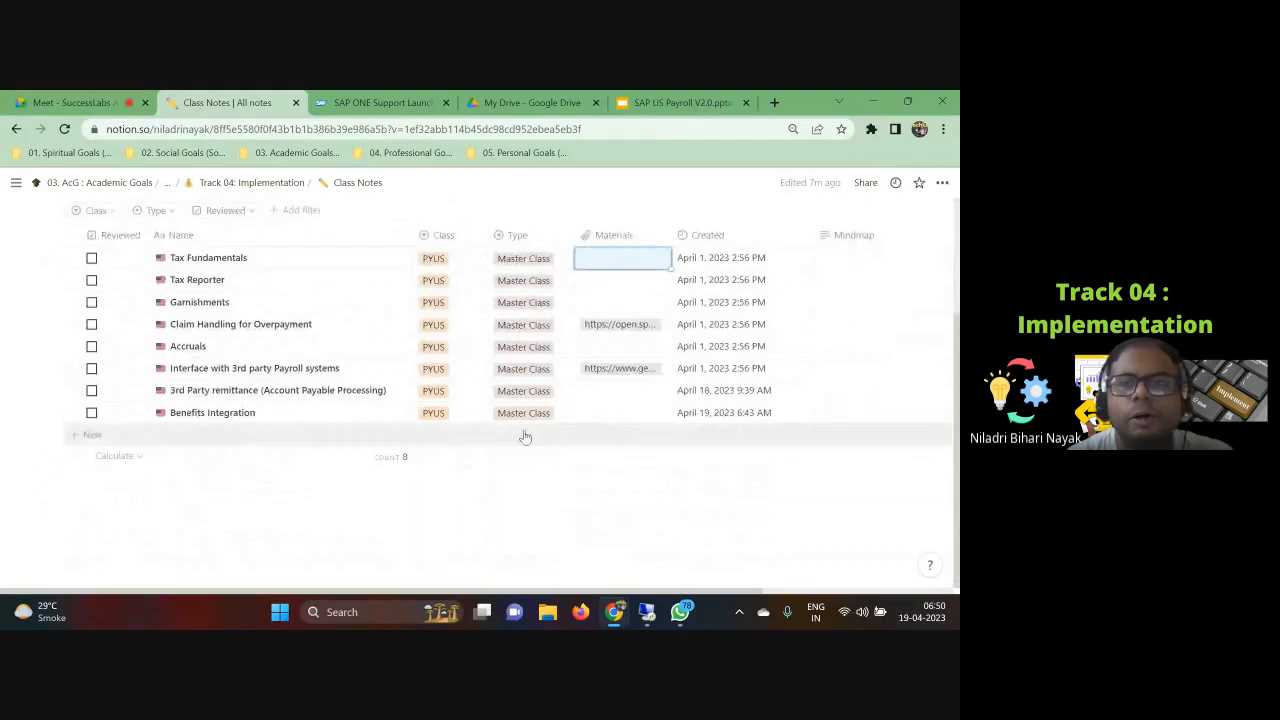
pyautogui.click(91, 259)
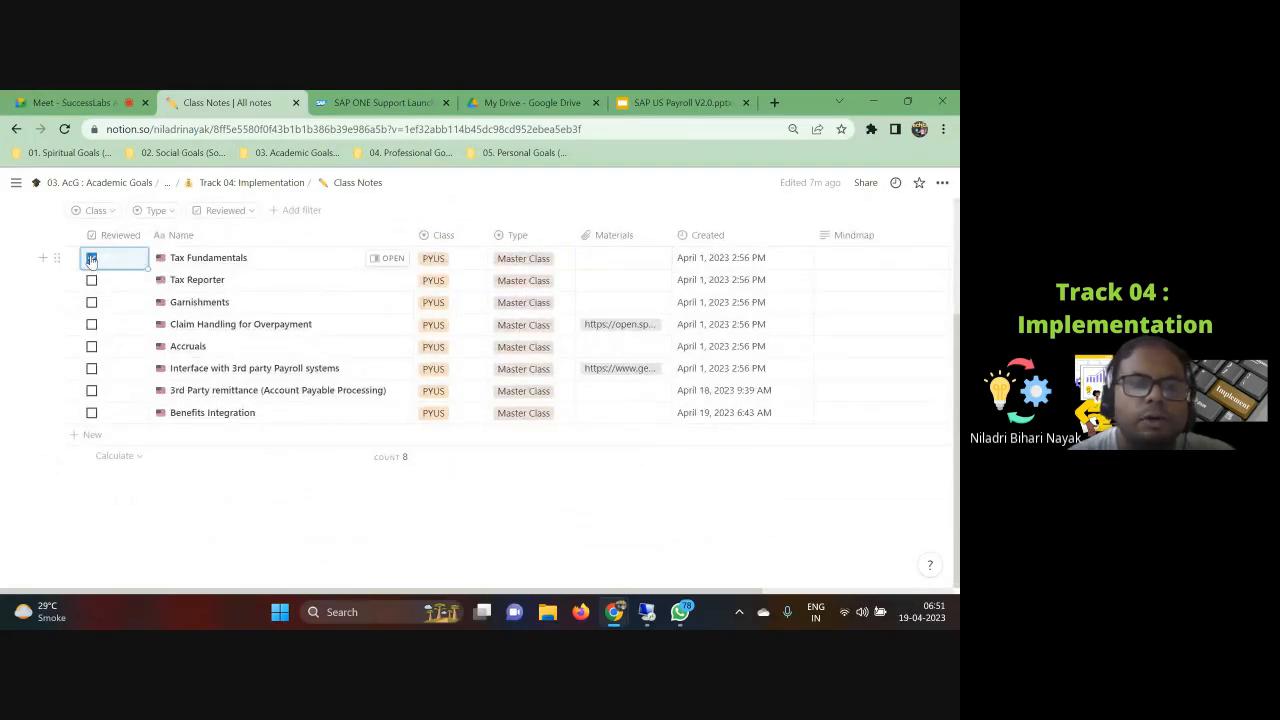
pyautogui.click(91, 281)
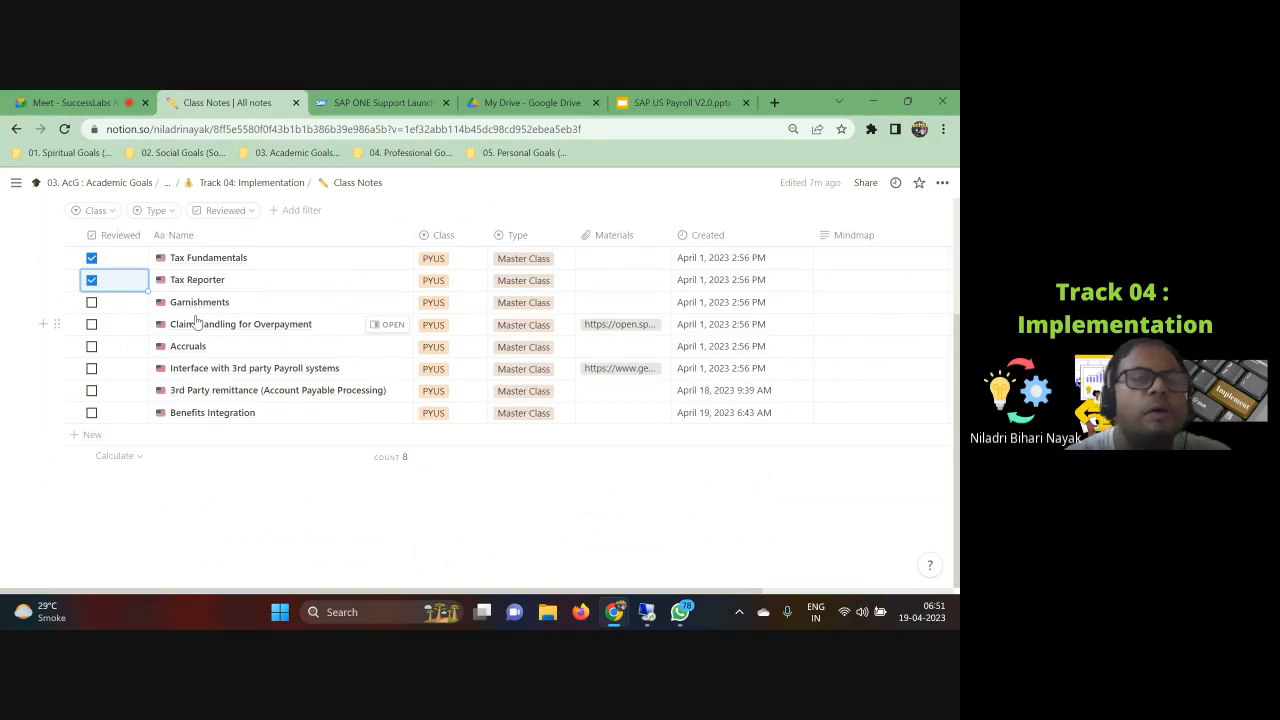
# Step: Open the Garnishments class note in the side peek
pyautogui.click(419, 95)
pyautogui.click(255, 98)
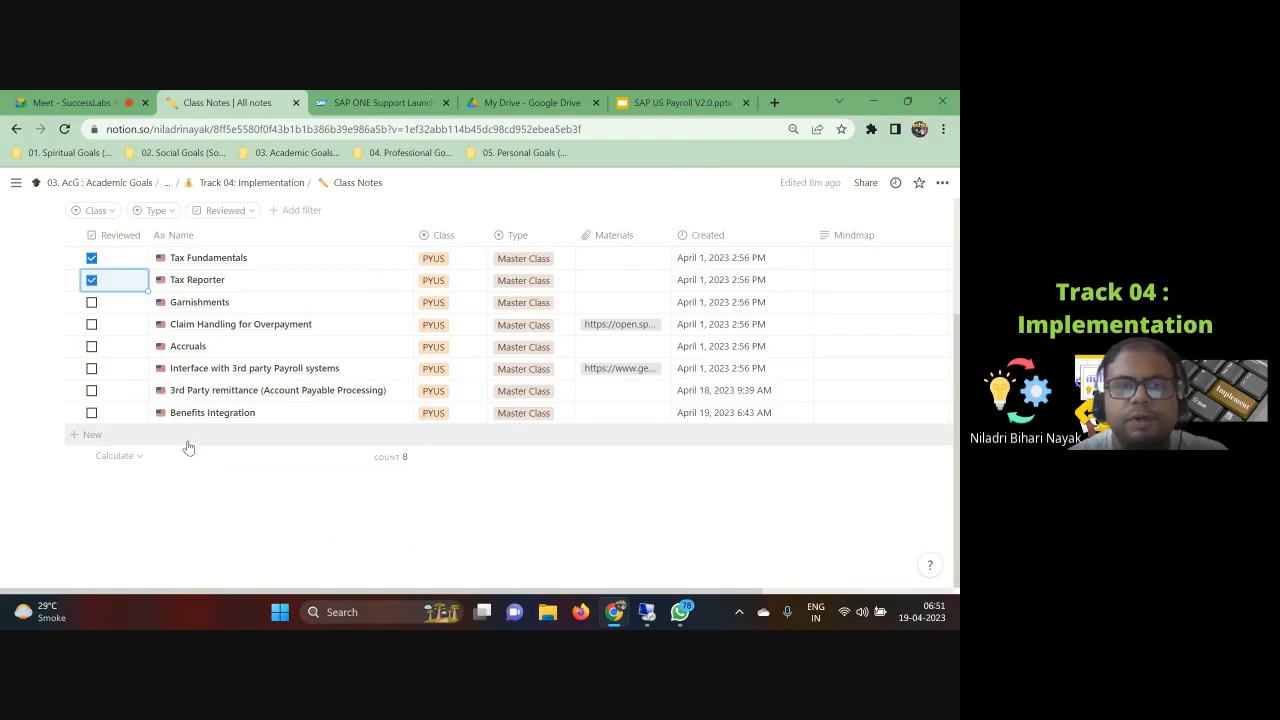
pyautogui.click(203, 302)
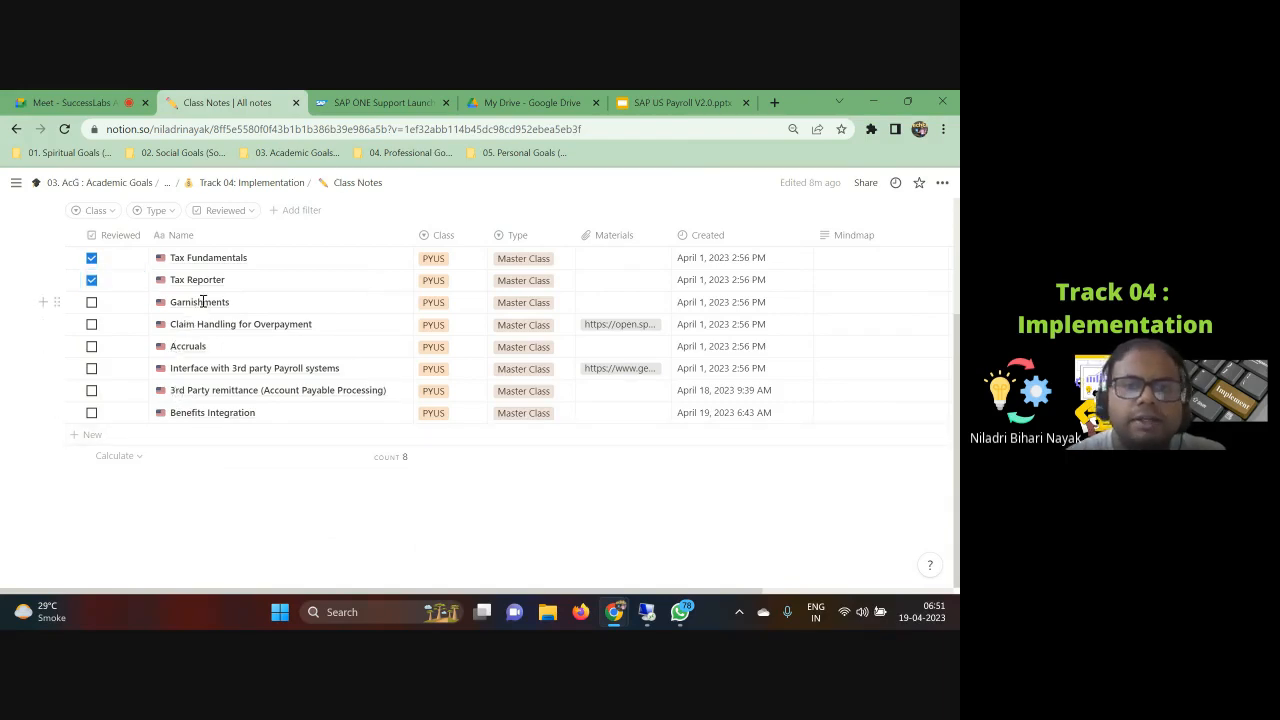
pyautogui.click(203, 302)
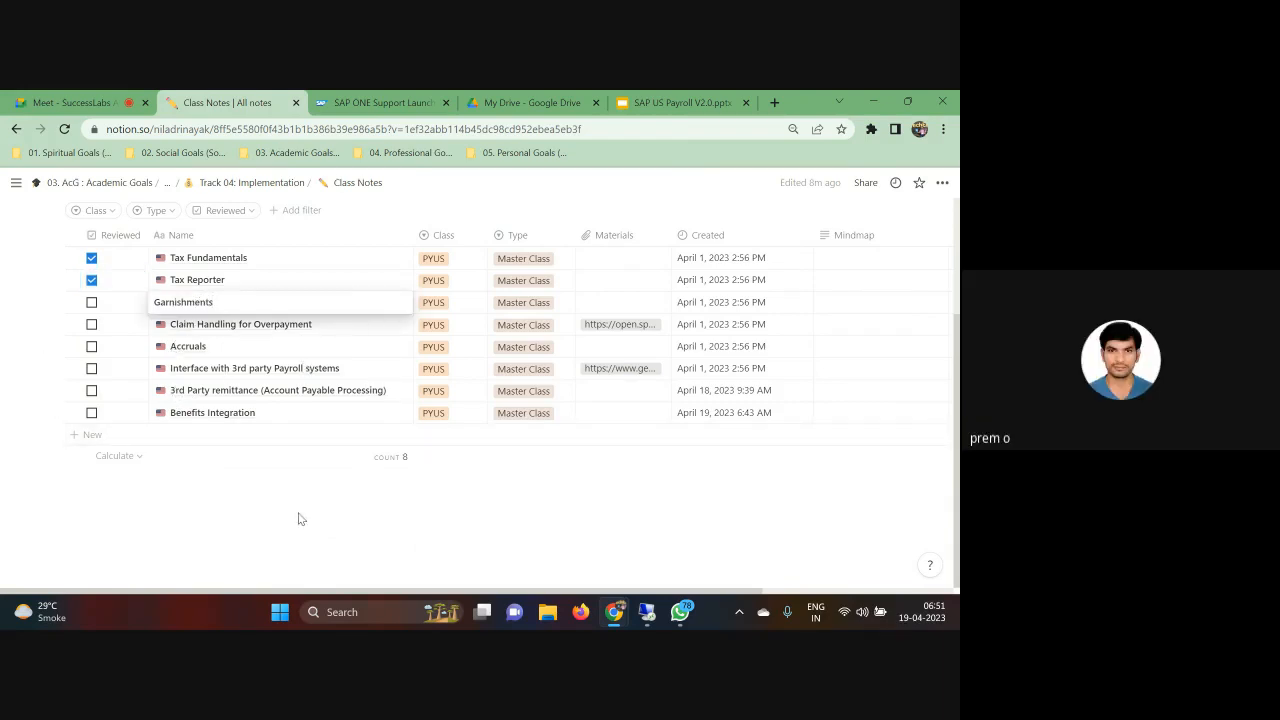
pyautogui.press('Escape')
pyautogui.click(391, 303)
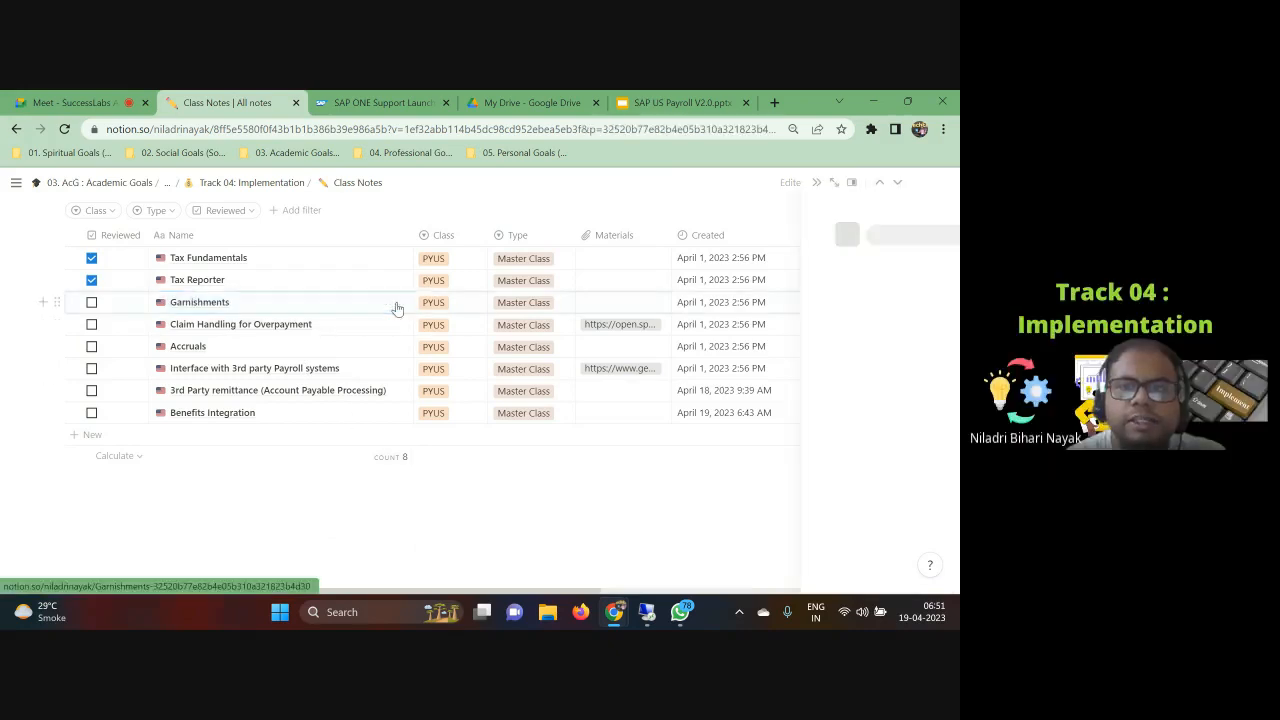
# Step: Scroll through the Garnishments note from the learning outcomes down to the configuration section
pyautogui.scroll(-3, 697, 500)
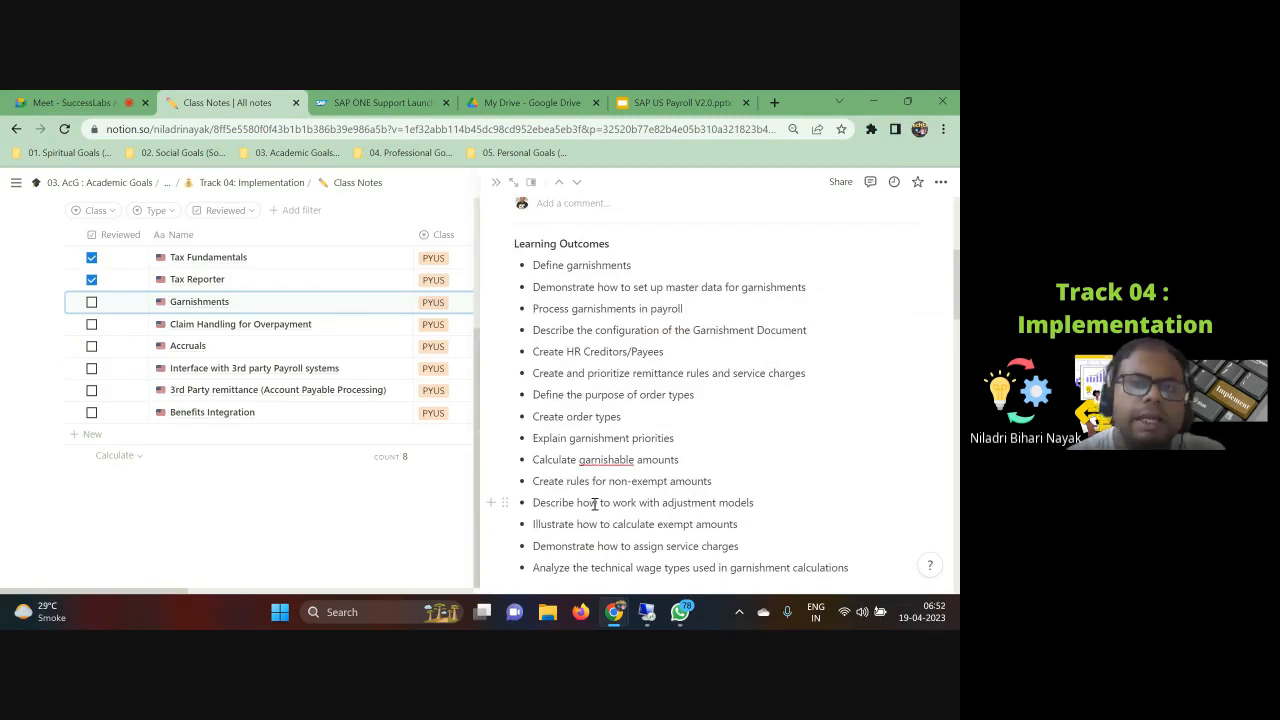
pyautogui.scroll(-5, 603, 457)
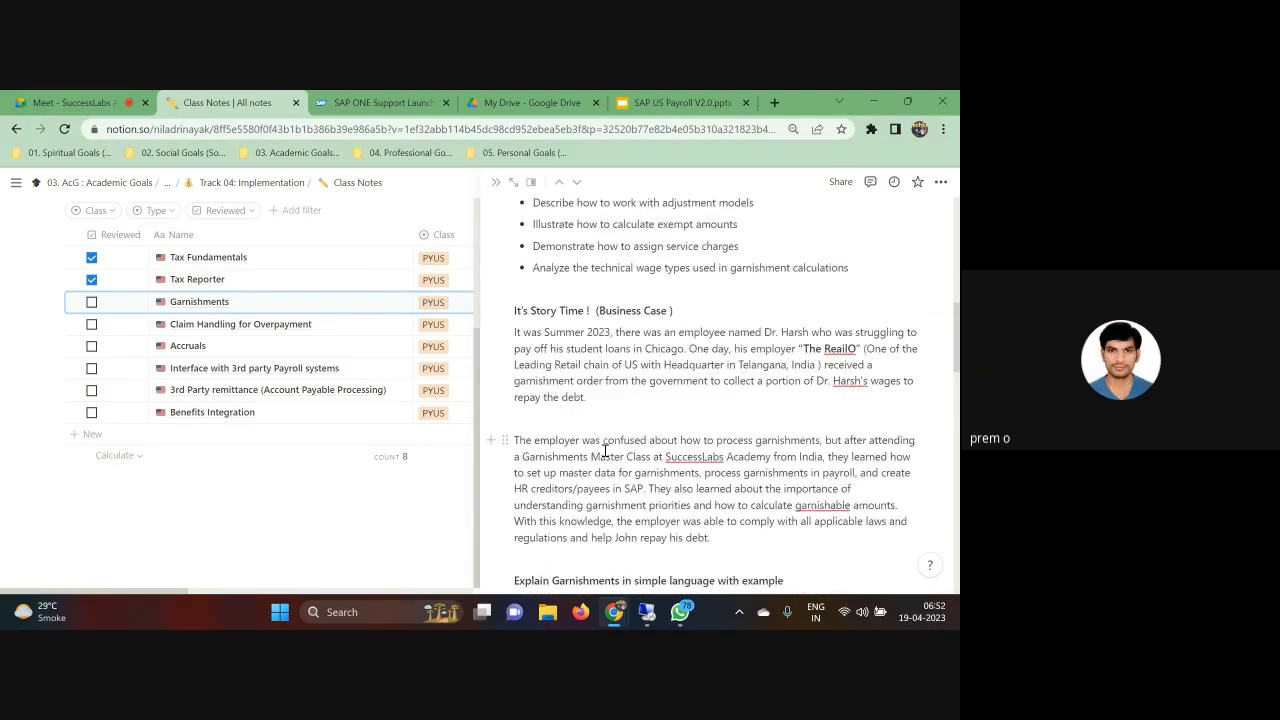
pyautogui.scroll(-3, 603, 473)
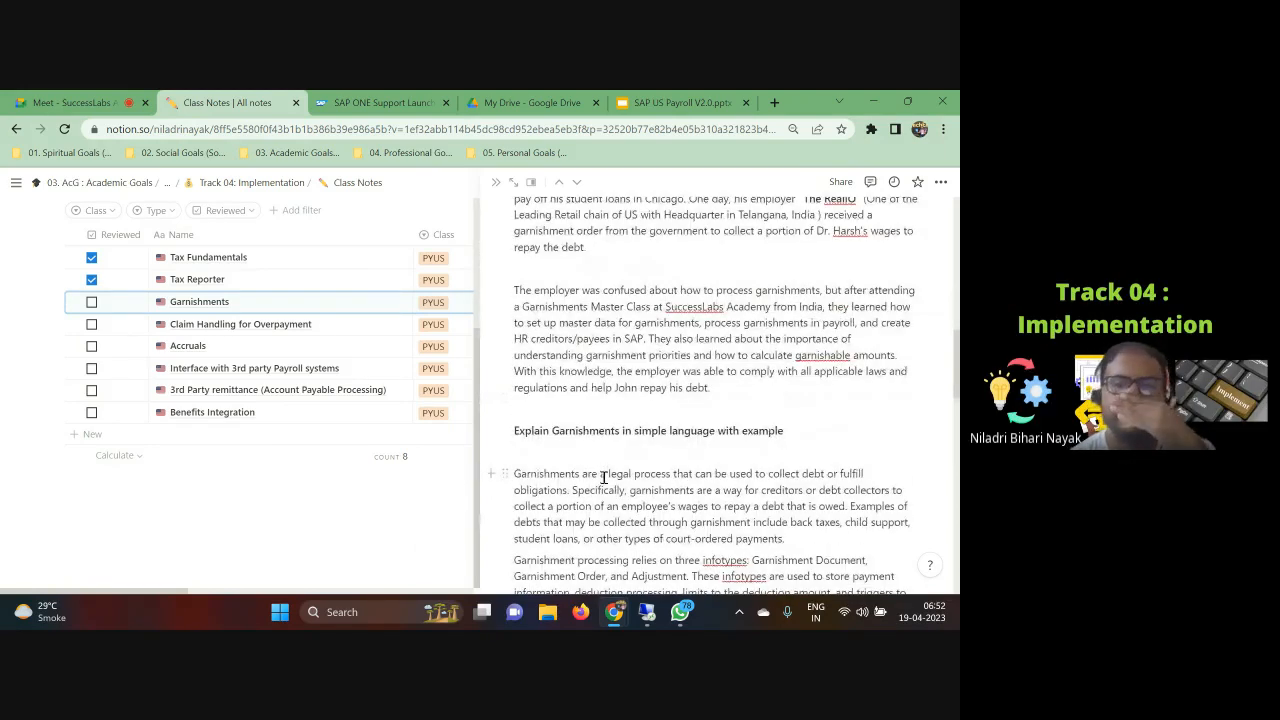
pyautogui.scroll(10, 622, 480)
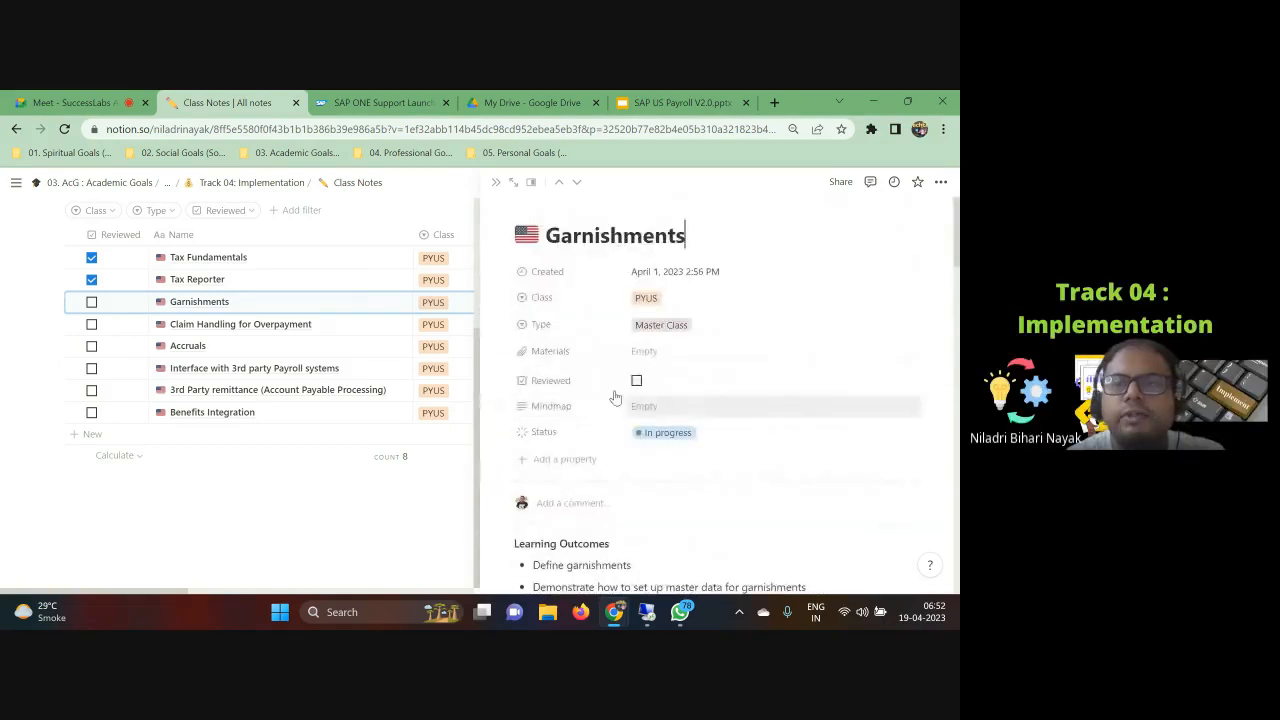
pyautogui.scroll(-4, 625, 470)
pyautogui.scroll(-5, 625, 470)
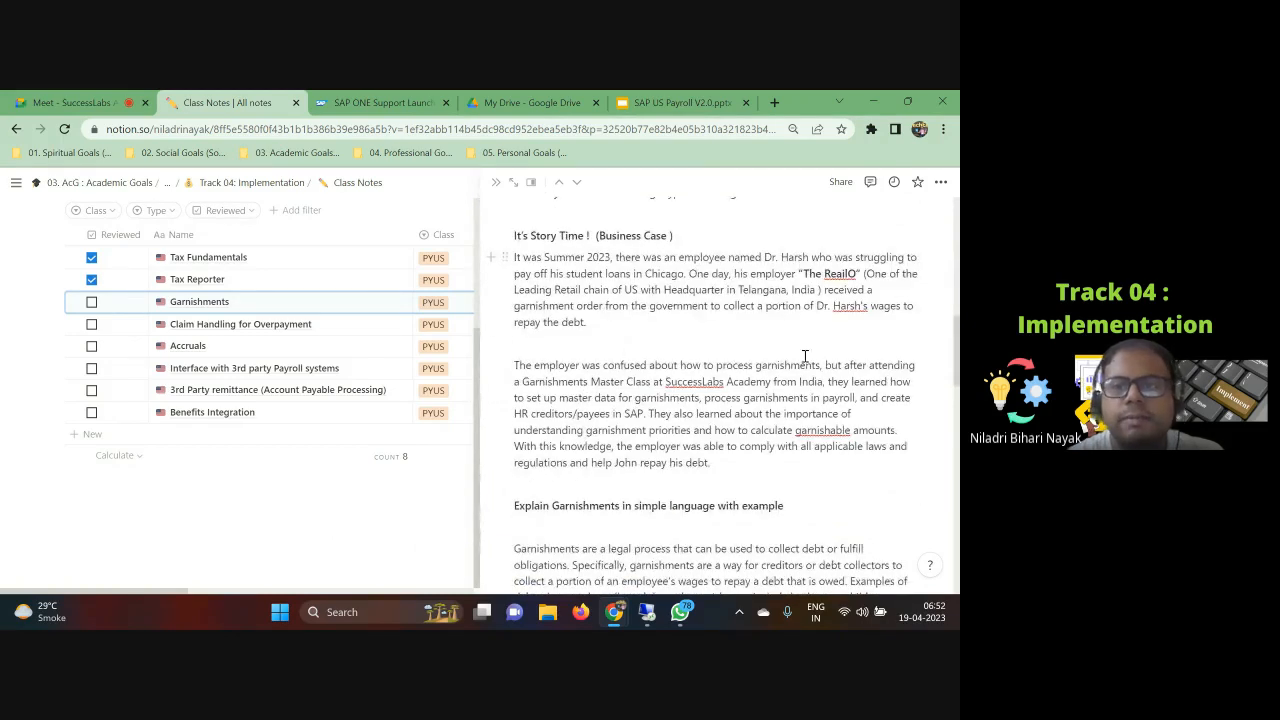
pyautogui.scroll(-9, 709, 452)
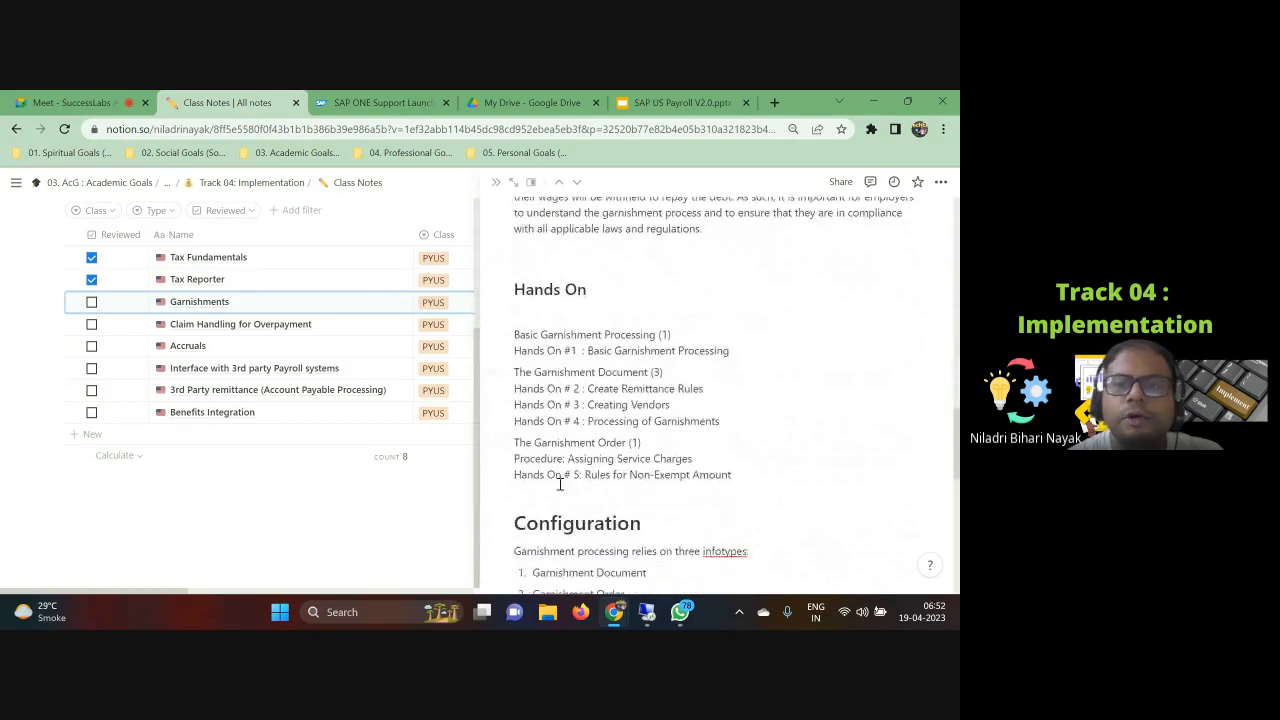
pyautogui.scroll(-3, 574, 515)
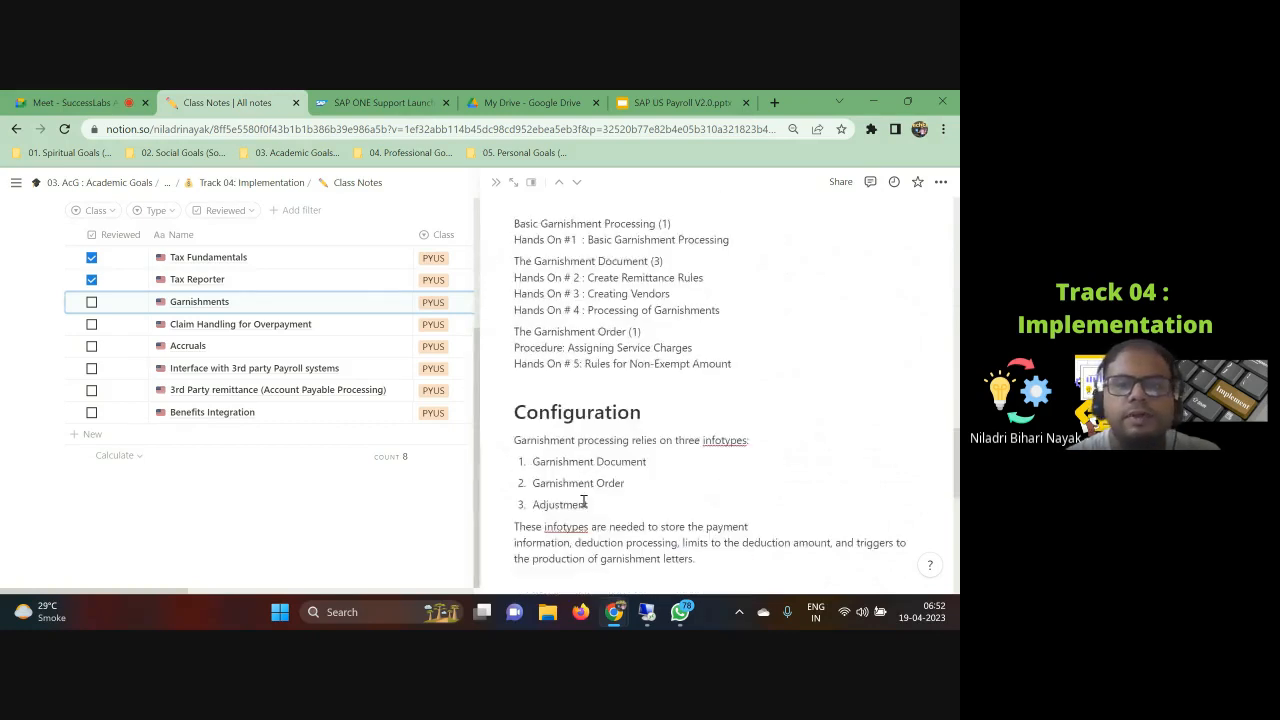
pyautogui.scroll(-9, 595, 450)
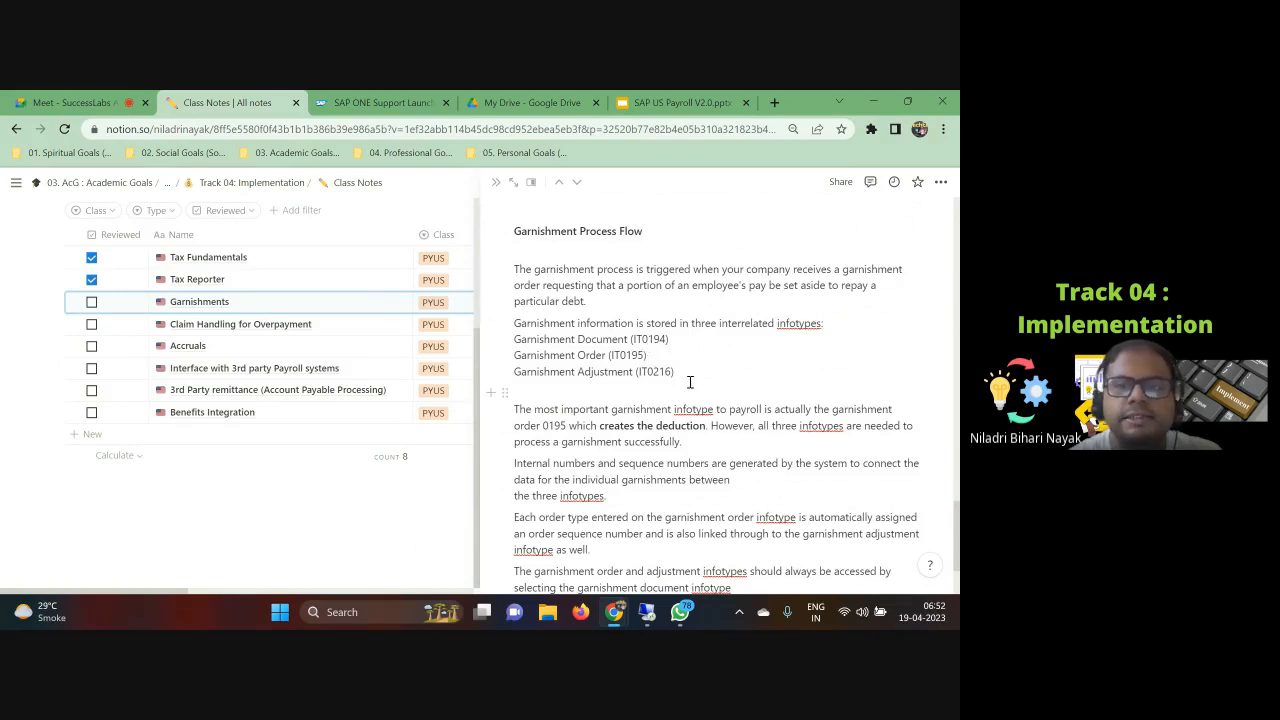
# Step: Highlight the three garnishment infotype lines and scroll back up to the note's learning outcomes
pyautogui.moveTo(679, 374); pyautogui.dragTo(514, 337)
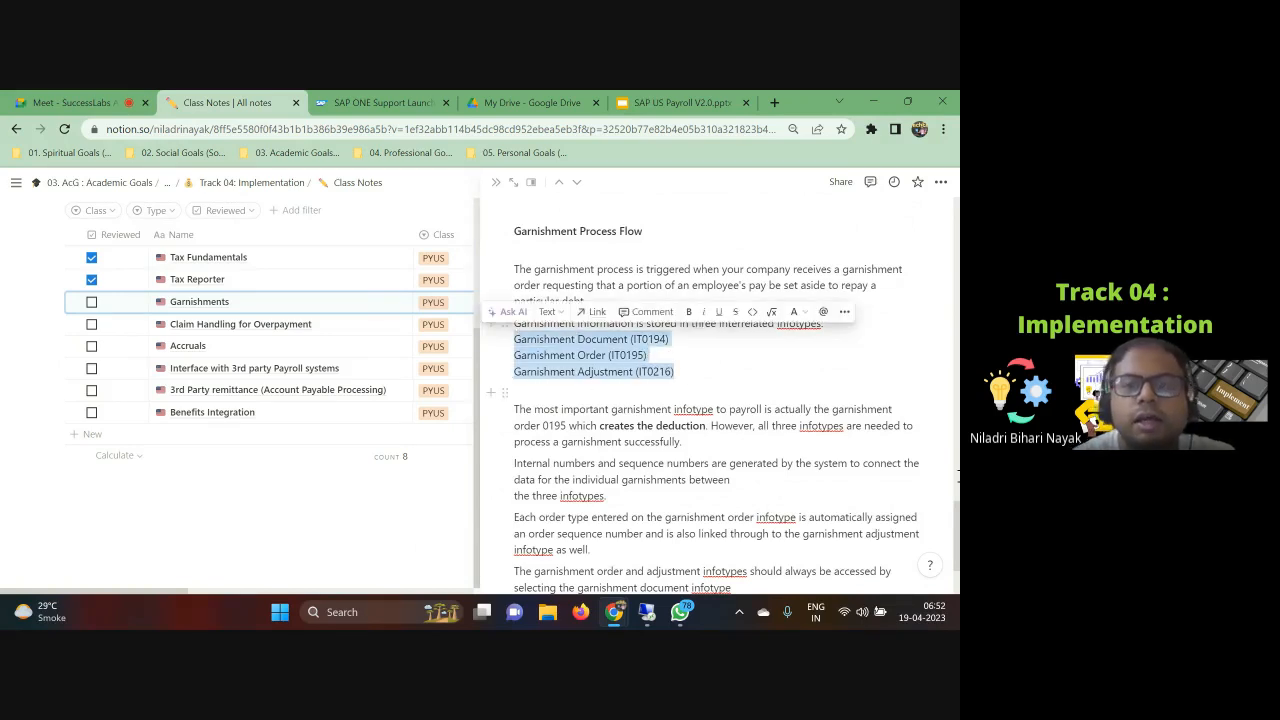
pyautogui.scroll(-2, 767, 474)
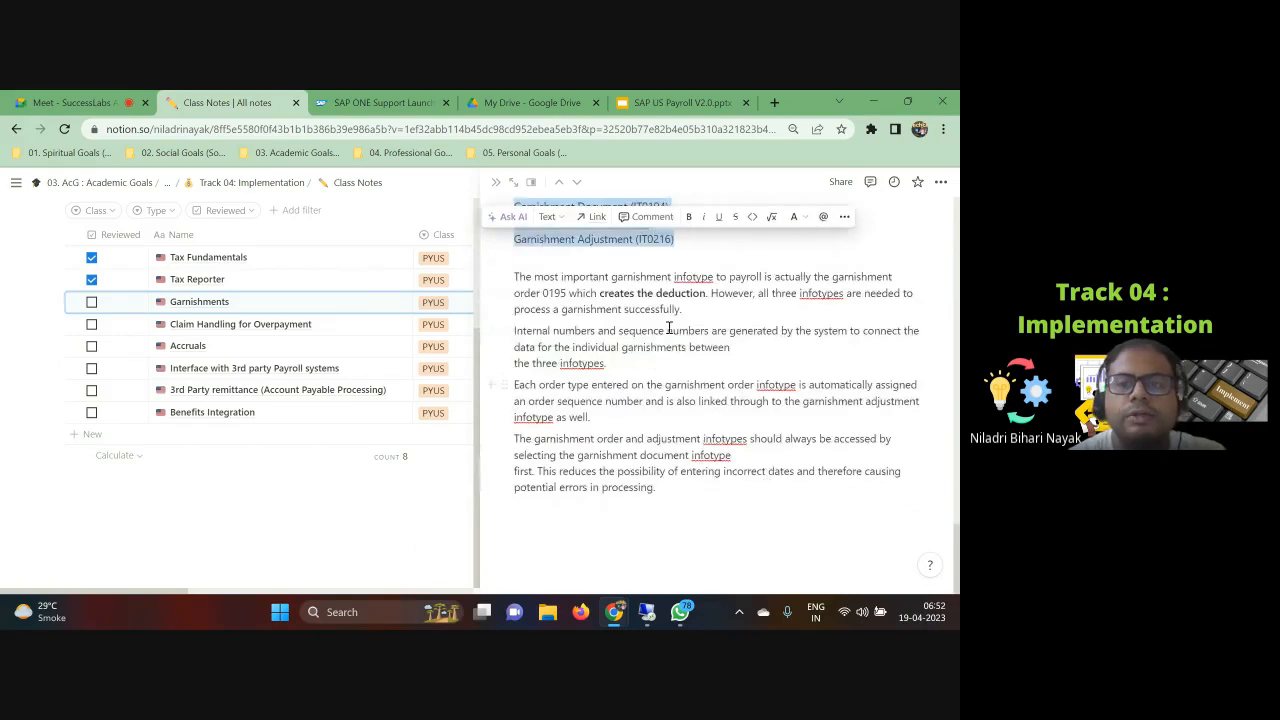
pyautogui.scroll(10, 674, 450)
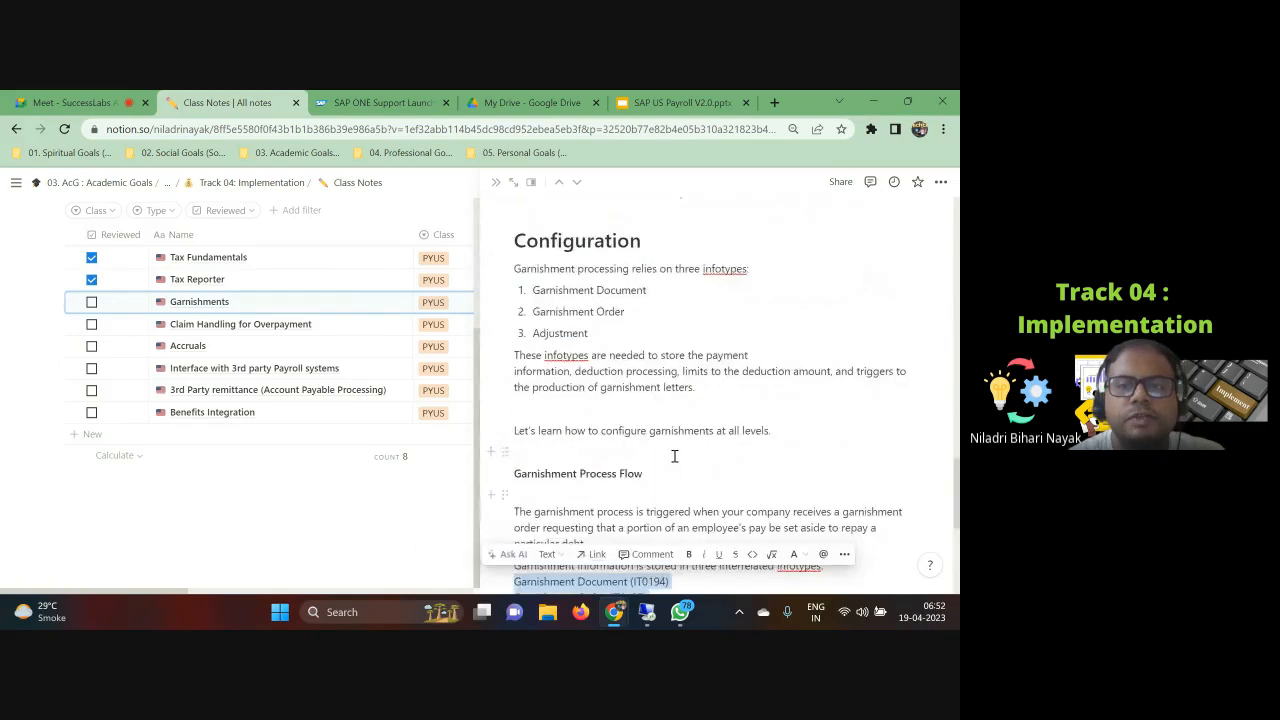
pyautogui.scroll(10, 675, 450)
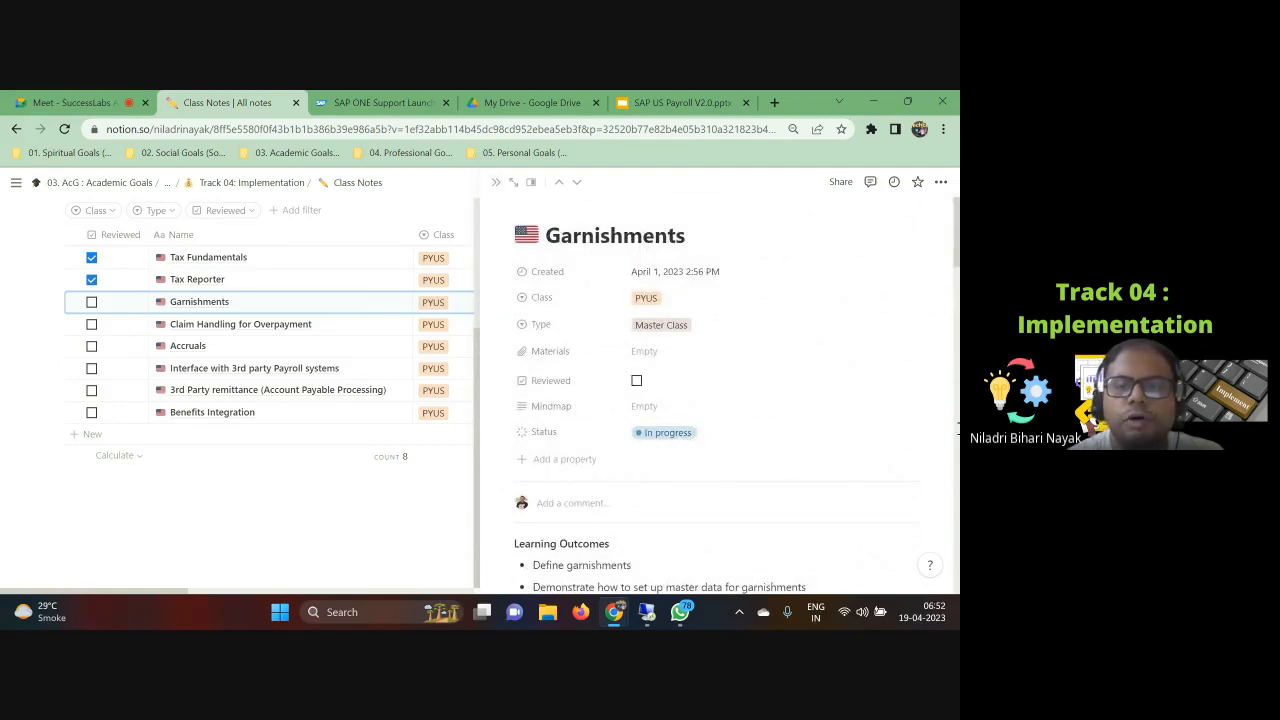
pyautogui.scroll(-1, 704, 522)
pyautogui.scroll(-3, 704, 522)
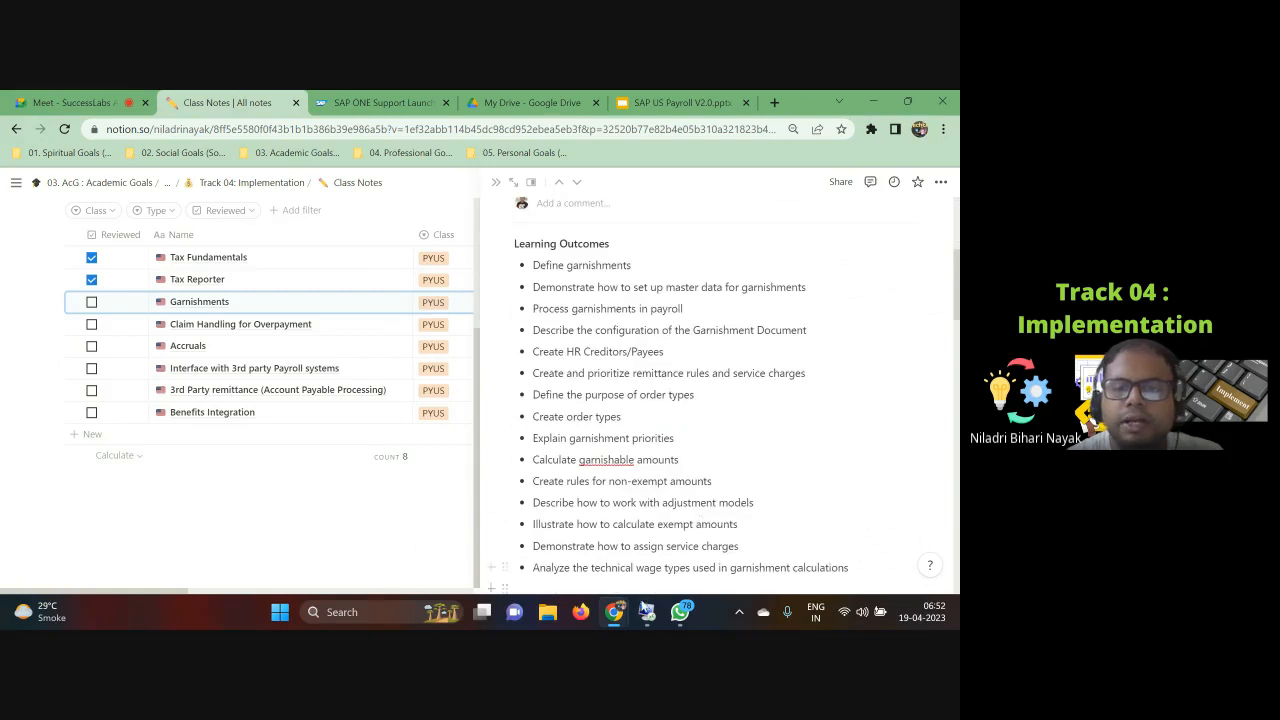
pyautogui.moveTo(647, 612)
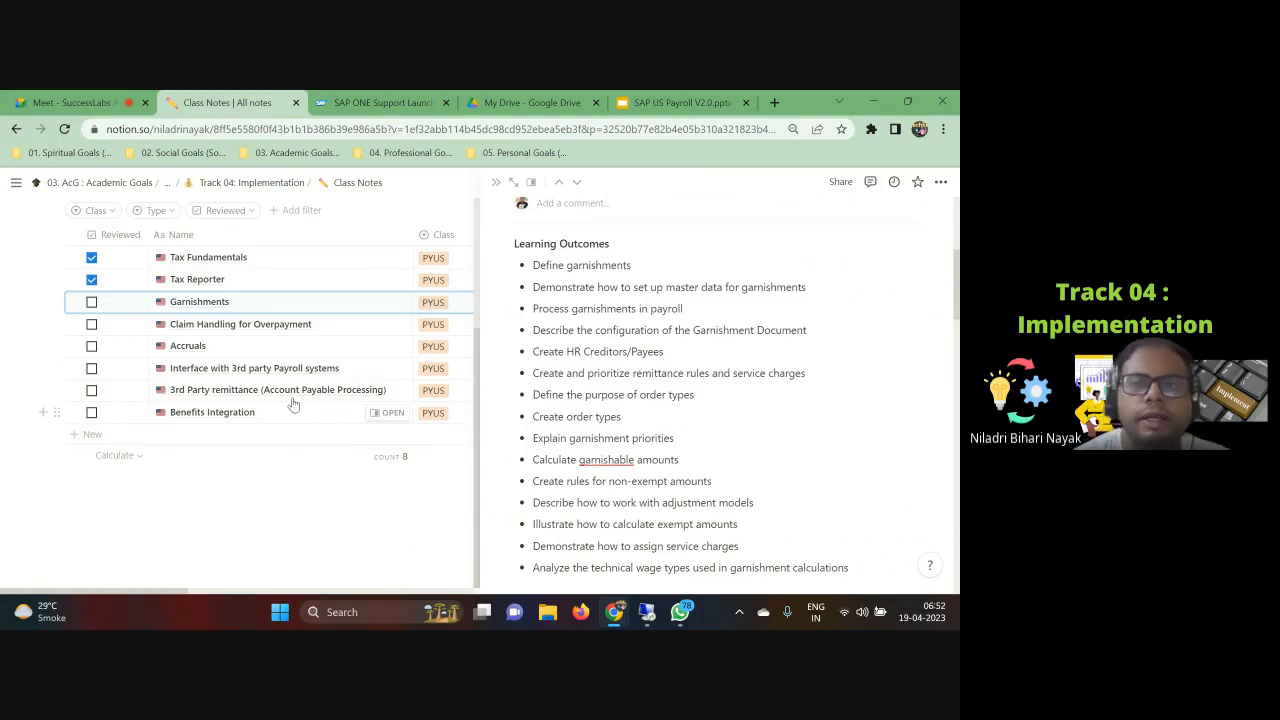
# Step: Switch to the SAP US Payroll V2.0 presentation and browse the slides between about 199 and 220
pyautogui.click(706, 101)
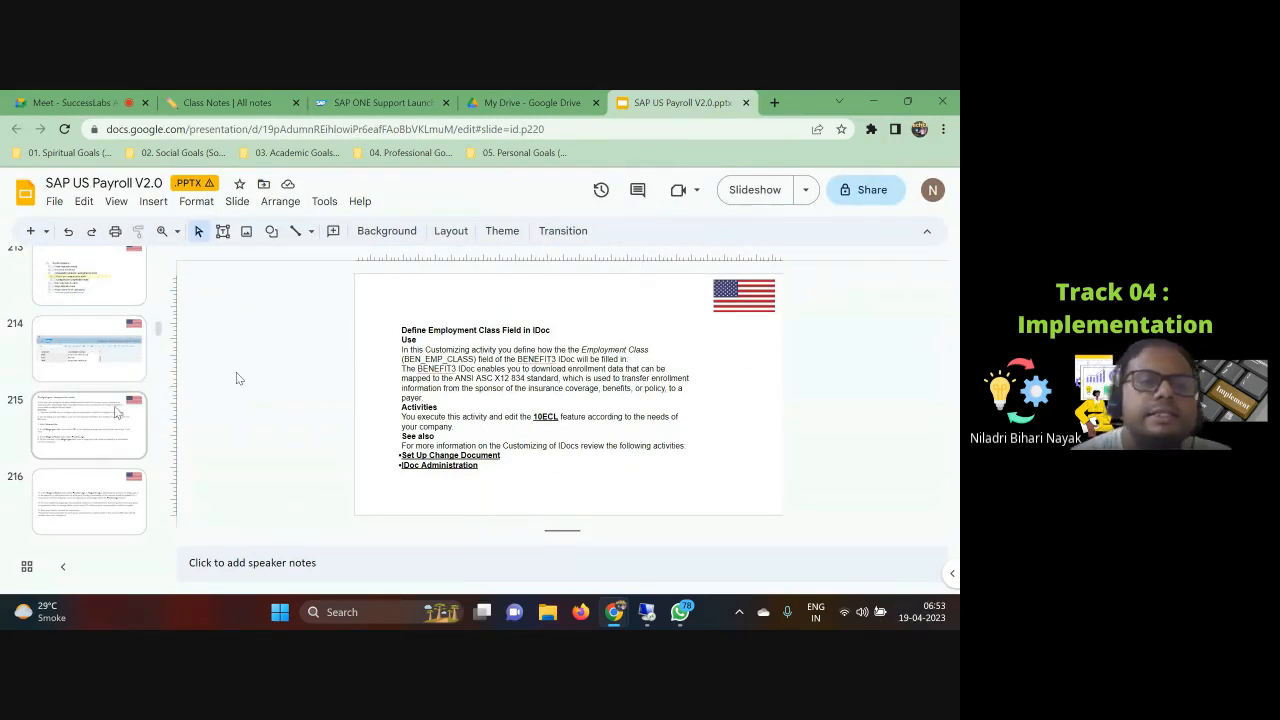
pyautogui.scroll(-3, 127, 473)
pyautogui.scroll(-4, 125, 470)
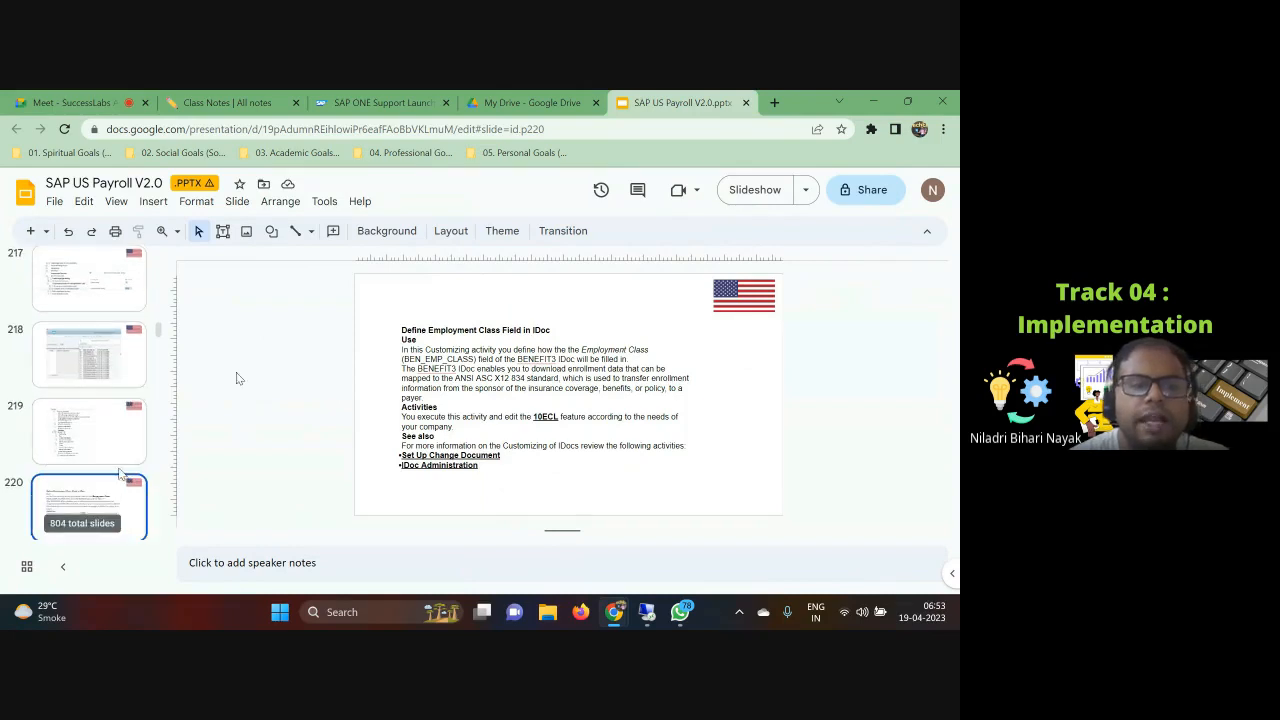
pyautogui.scroll(10, 118, 470)
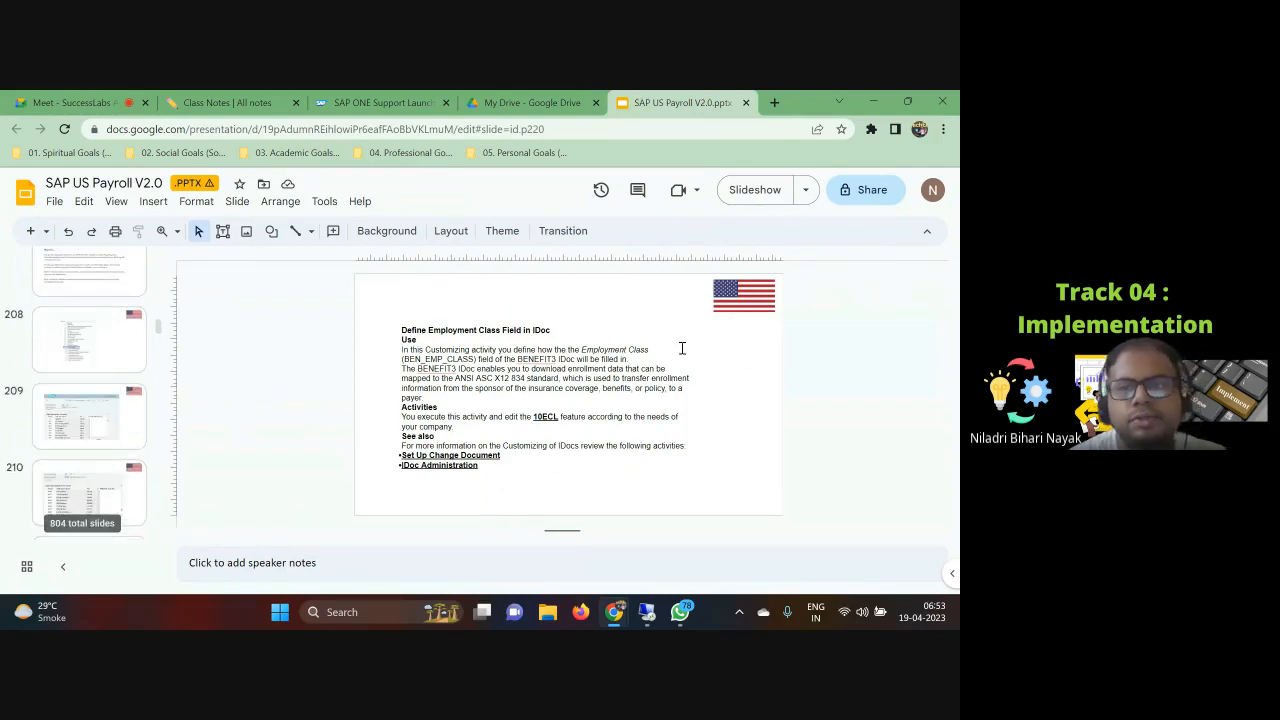
pyautogui.press('Up')
pyautogui.press('Up')
pyautogui.press('Up')
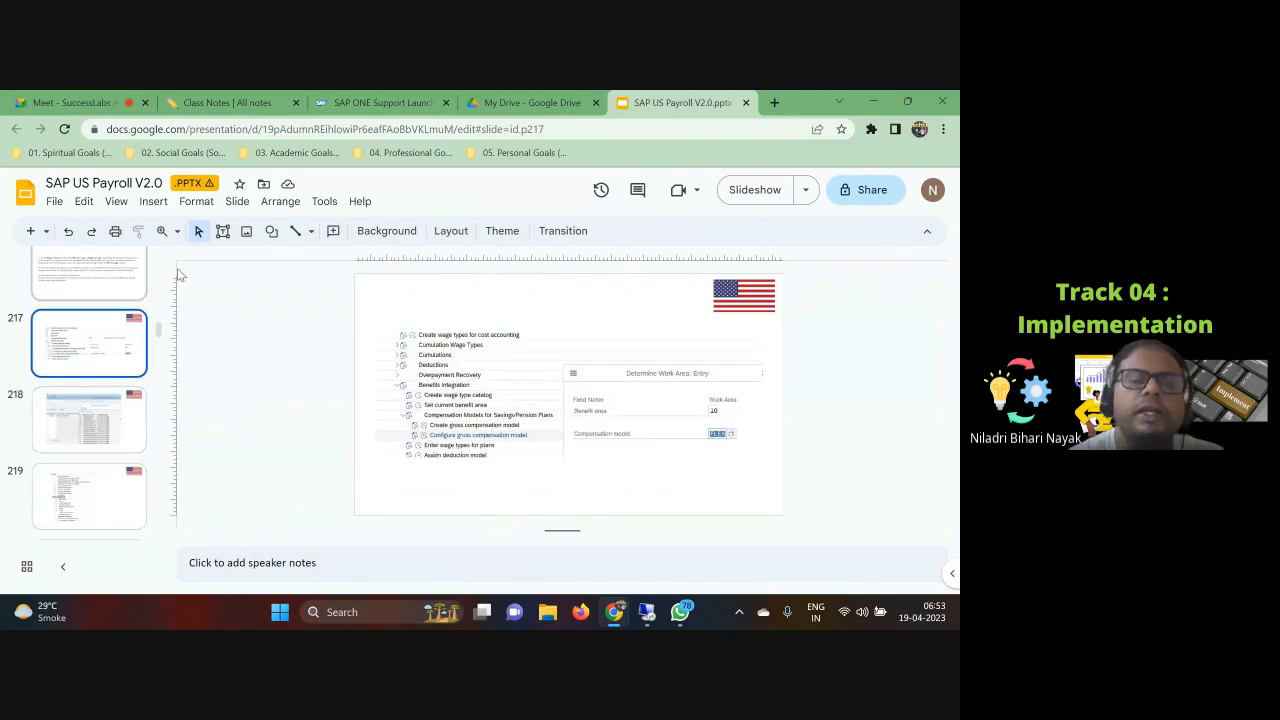
pyautogui.scroll(2, 155, 373)
pyautogui.scroll(2, 155, 373)
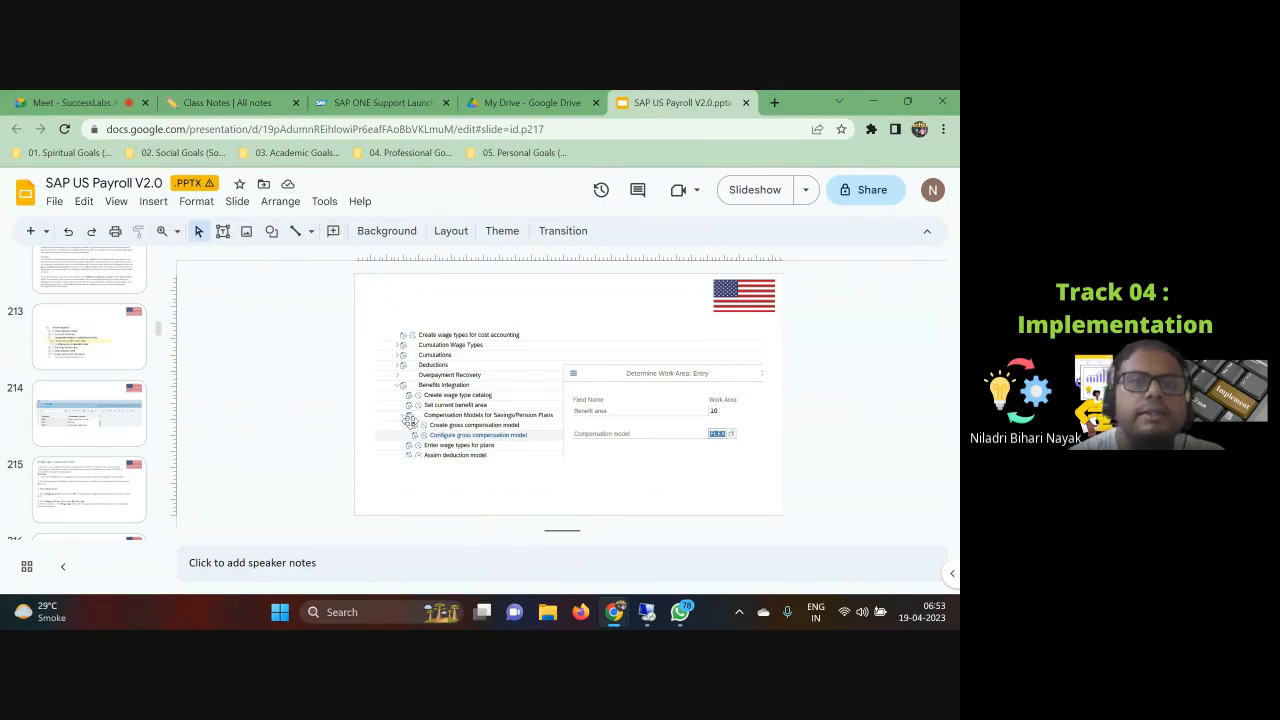
pyautogui.scroll(1, 445, 429)
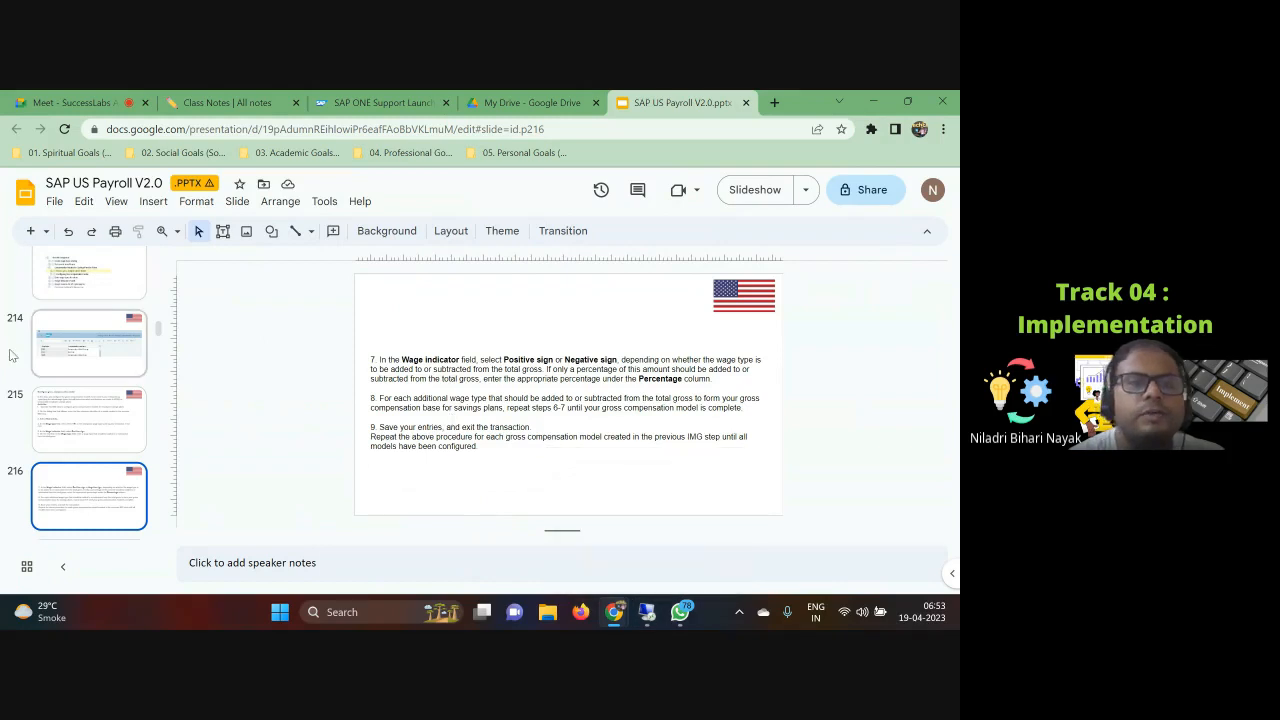
pyautogui.scroll(6, 105, 389)
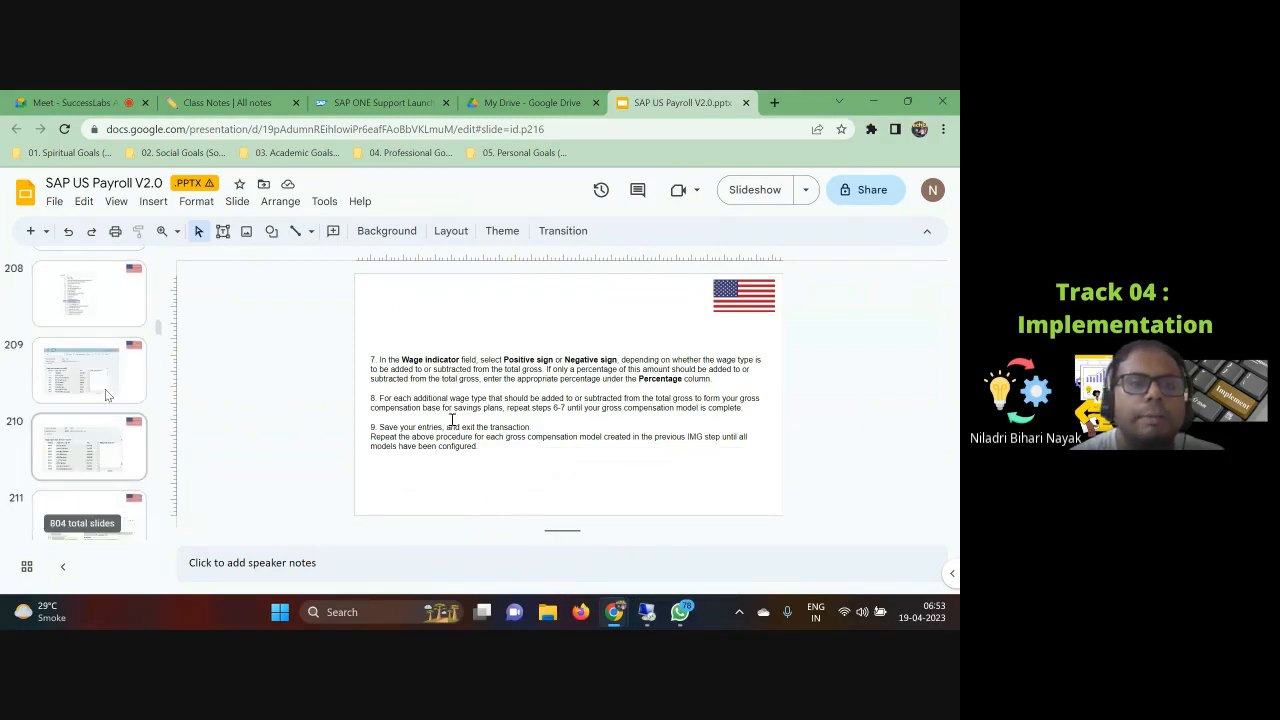
pyautogui.scroll(5, 106, 386)
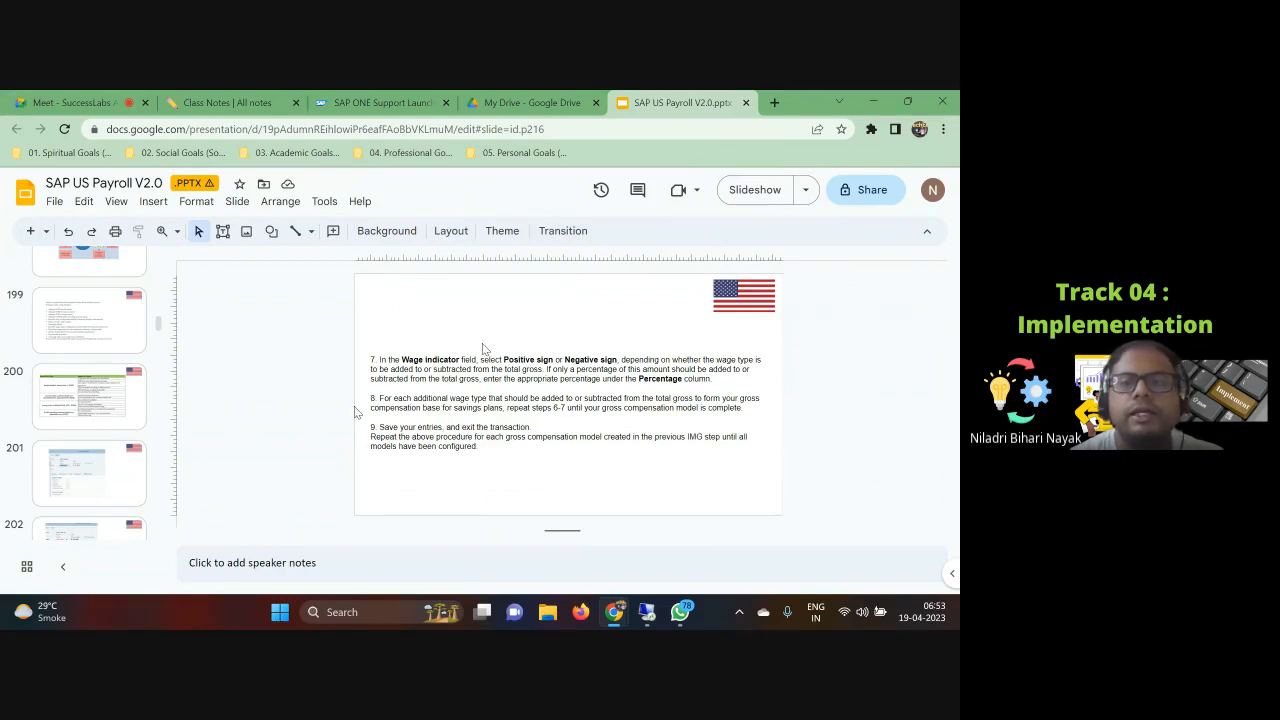
# Step: Briefly check the SAP logon window, then return to reading the Garnishments note's explanation section
pyautogui.click(226, 100)
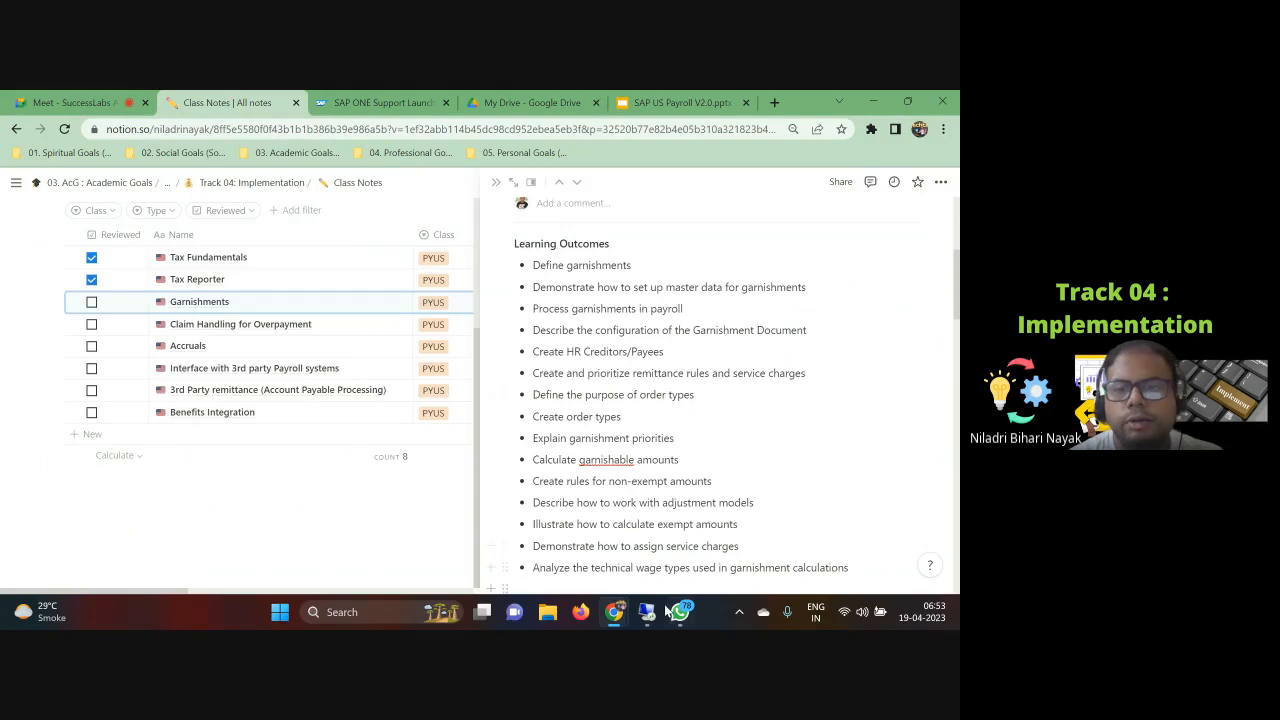
pyautogui.click(640, 520)
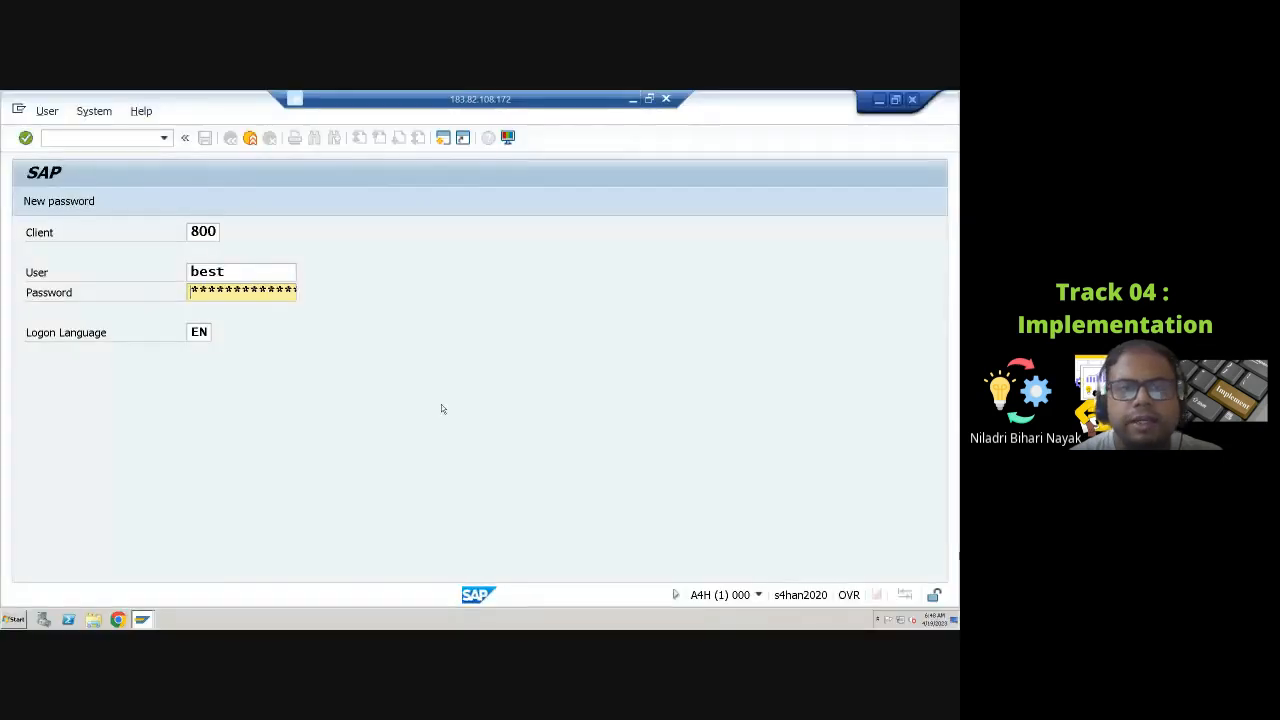
pyautogui.click(632, 99)
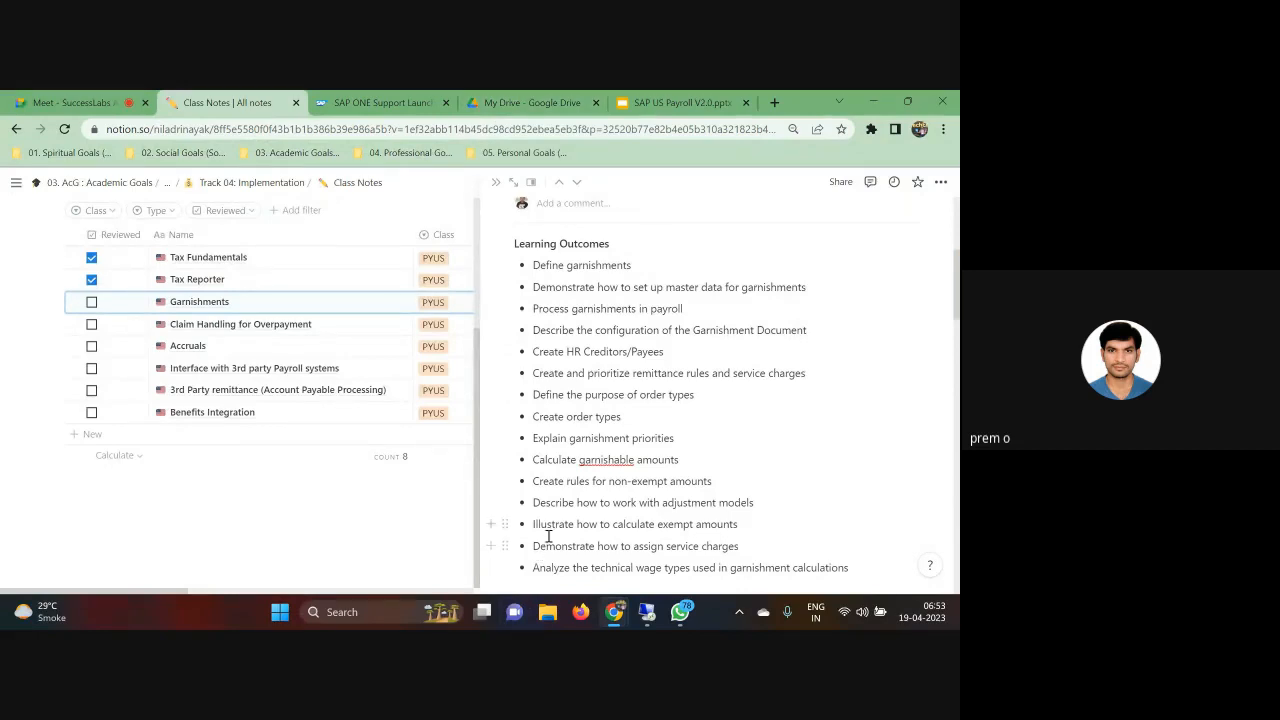
pyautogui.scroll(-8, 547, 539)
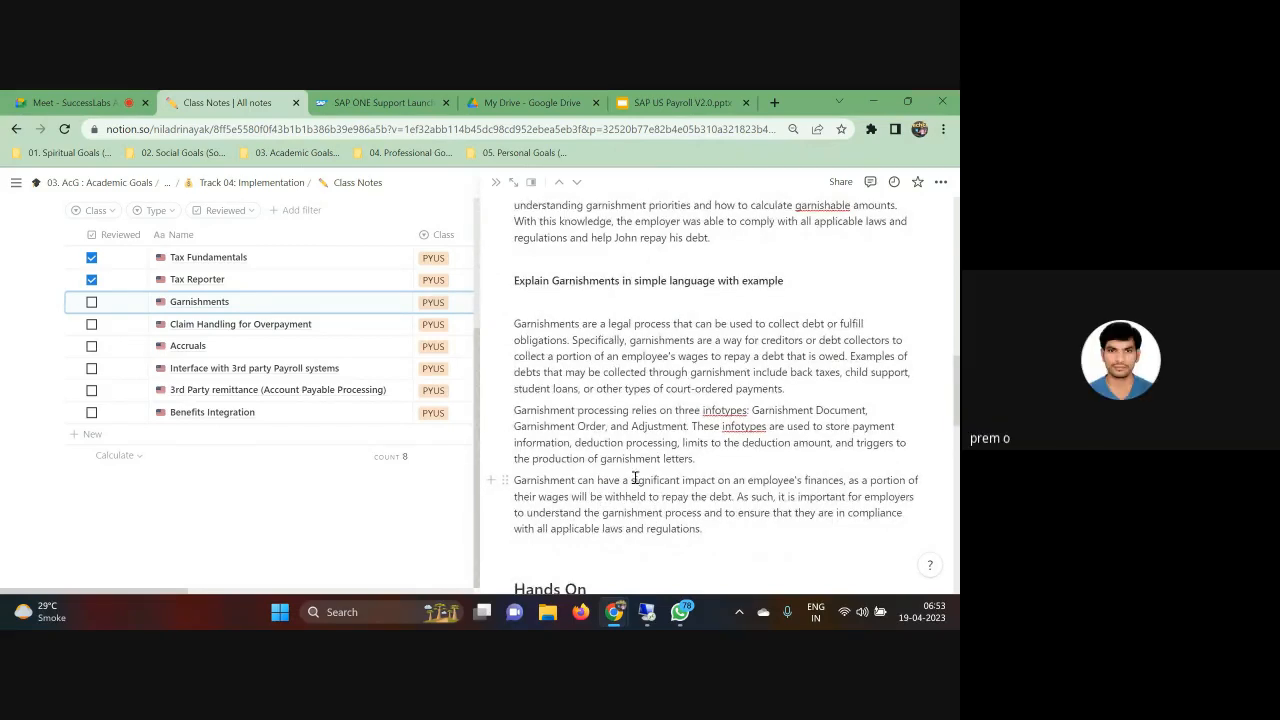
# Step: Scroll the Garnishments note down from the explanation to its Hands On list
pyautogui.scroll(-1, 632, 502)
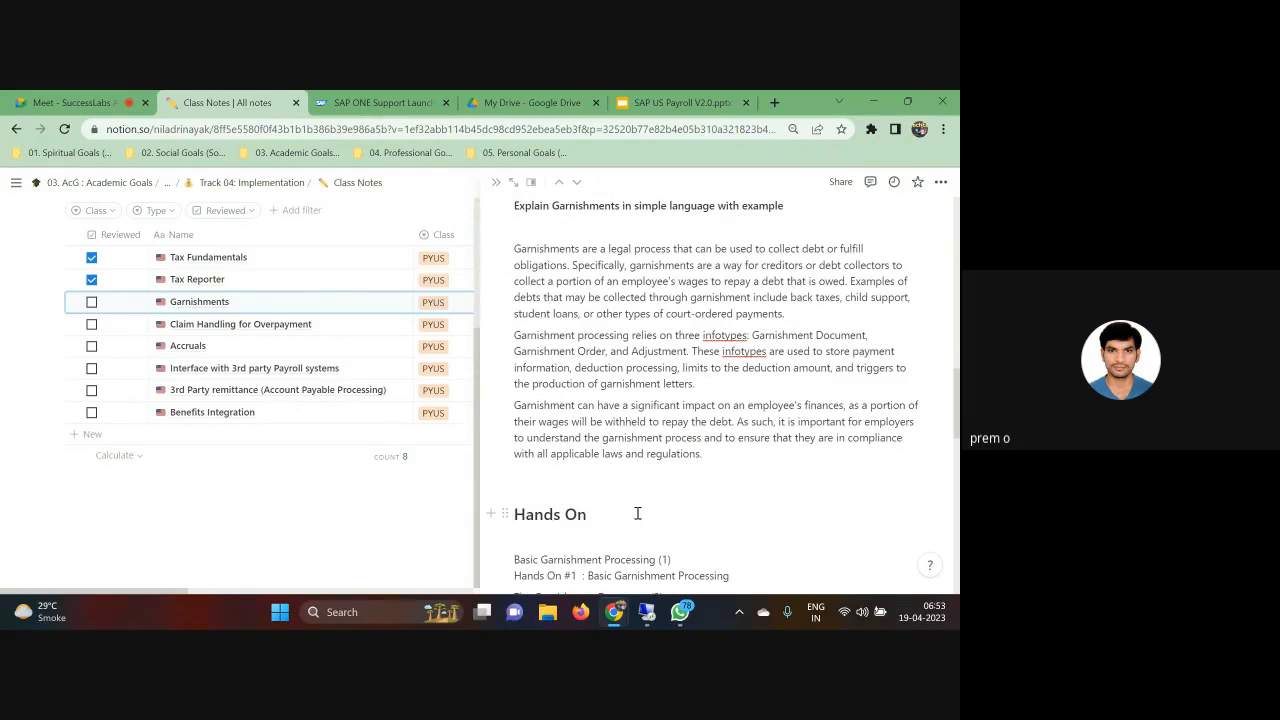
pyautogui.scroll(-2, 637, 513)
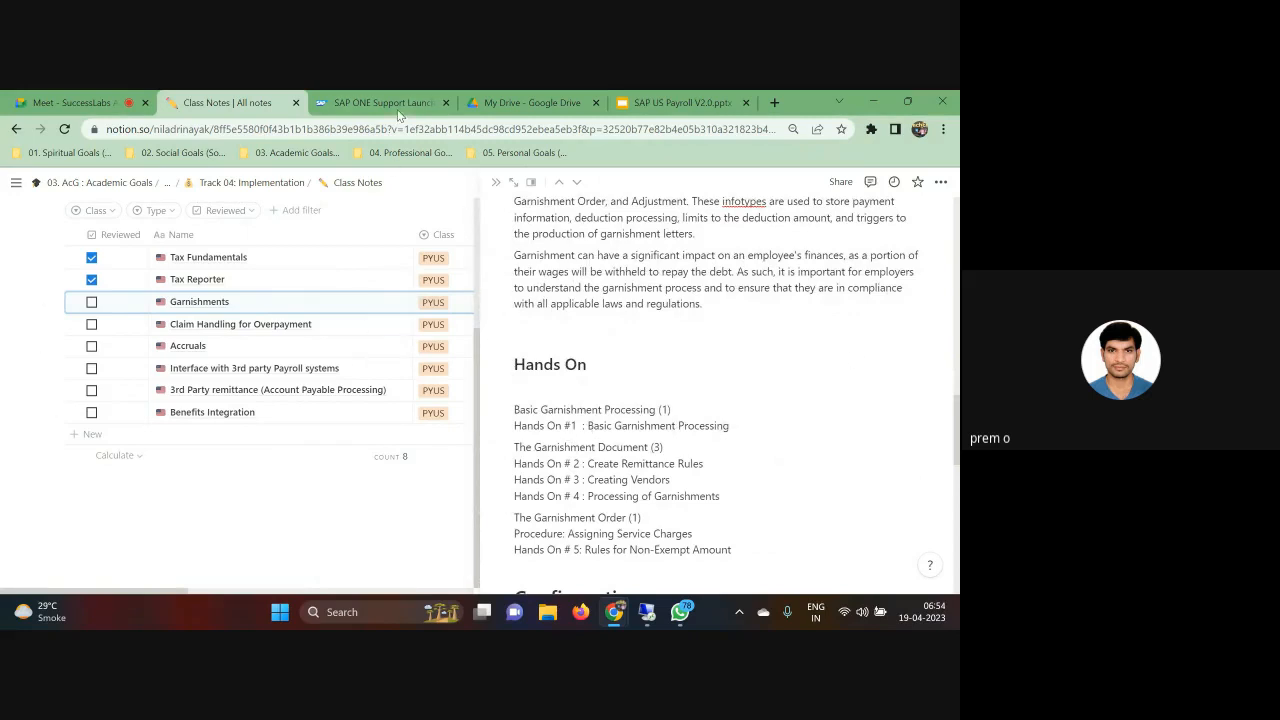
pyautogui.rightClick(247, 104)
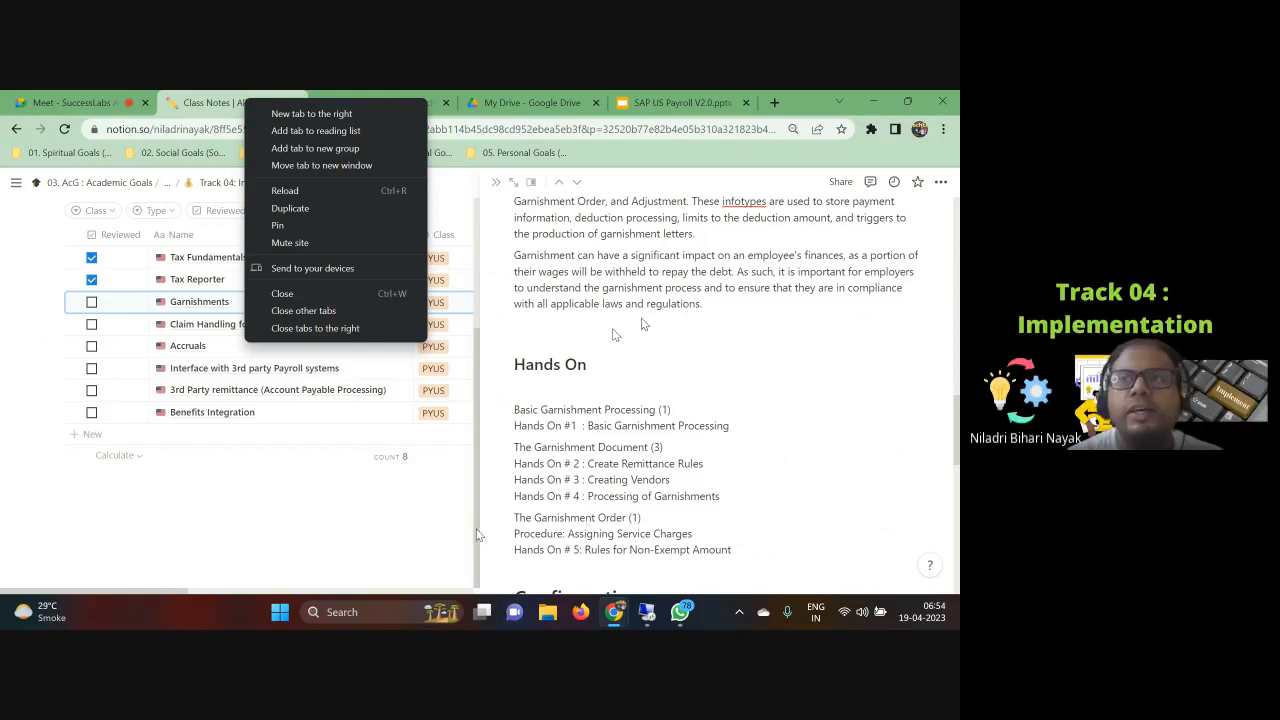
pyautogui.press('Escape')
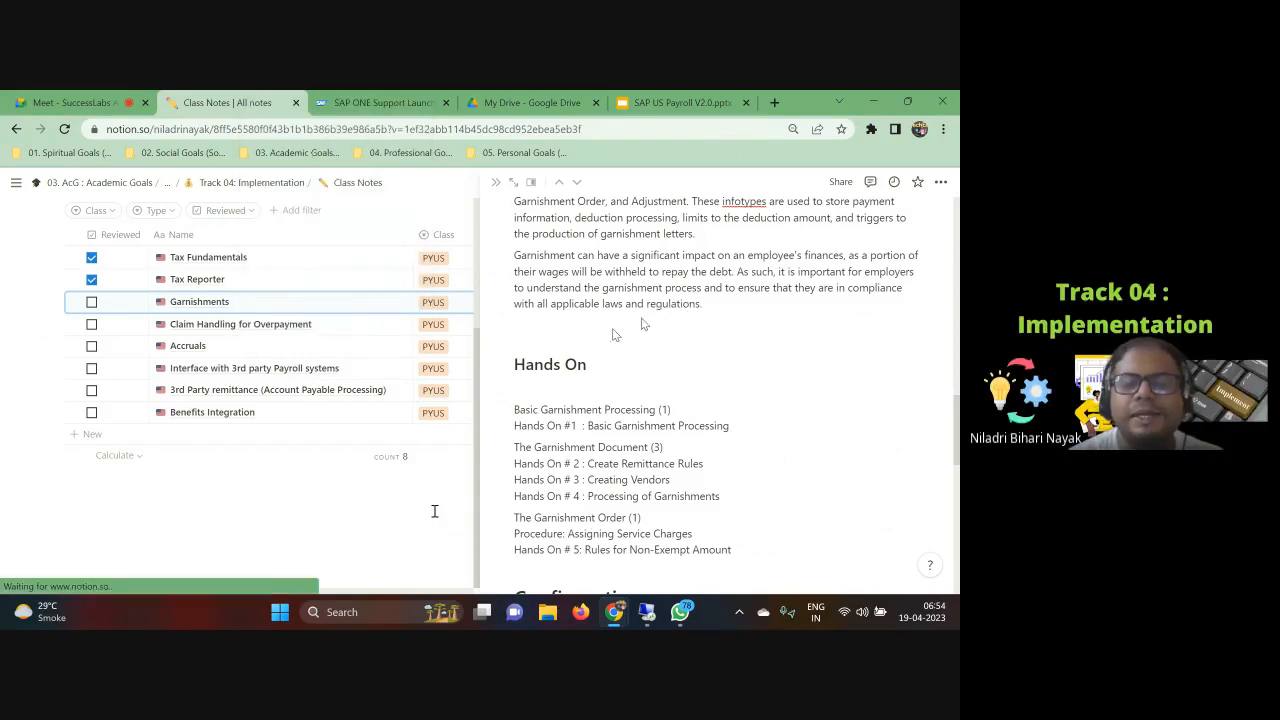
# Step: Close the side peek and reopen the Garnishments note from the Class Notes list
pyautogui.press('Escape')
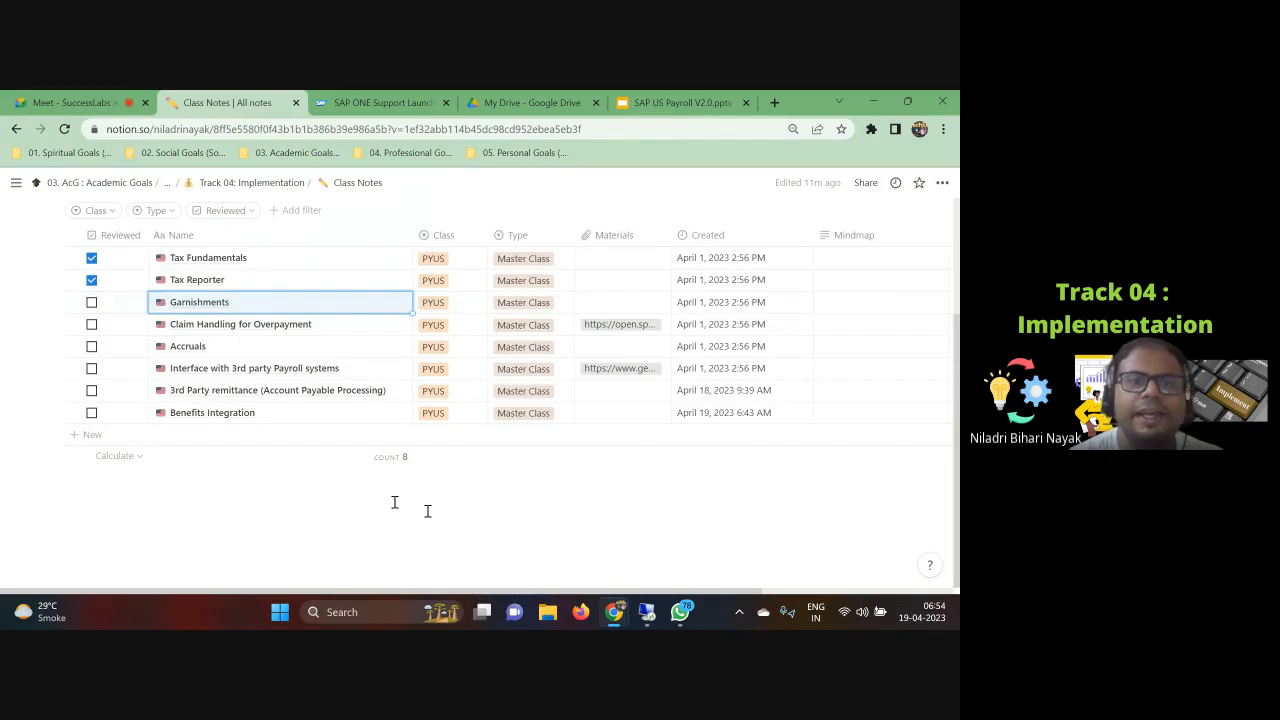
pyautogui.click(210, 303)
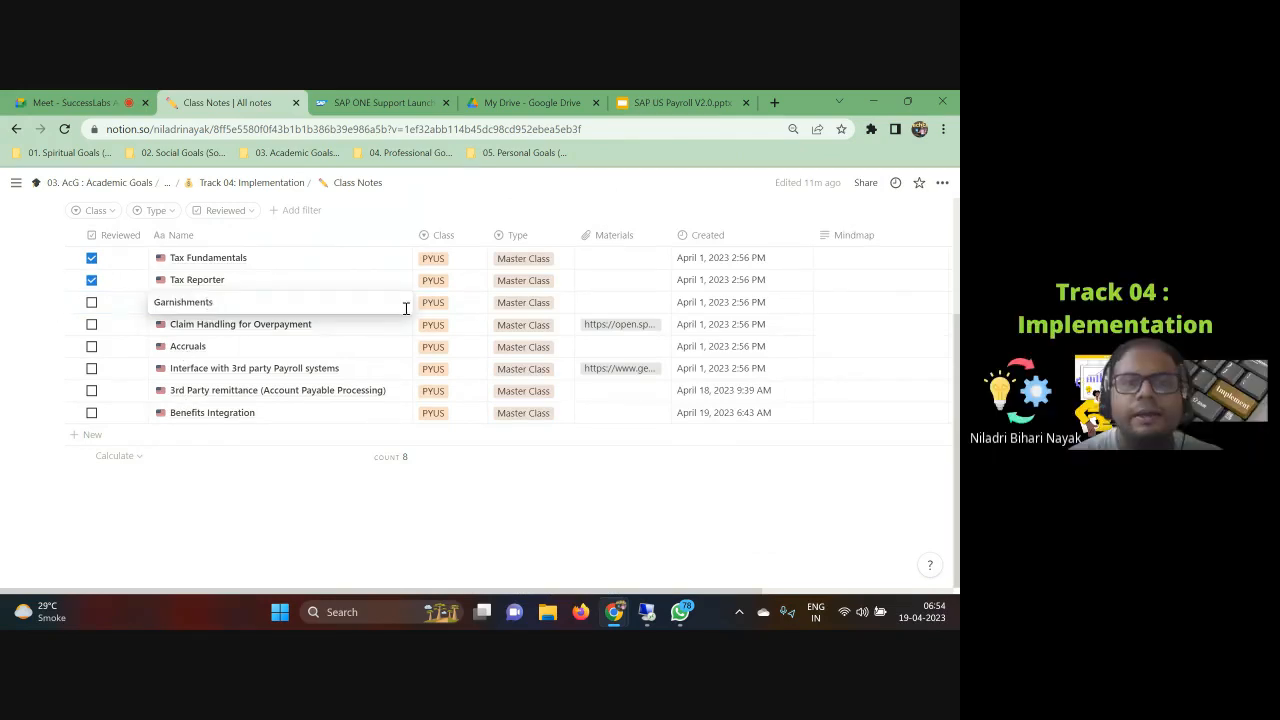
pyautogui.press('Escape')
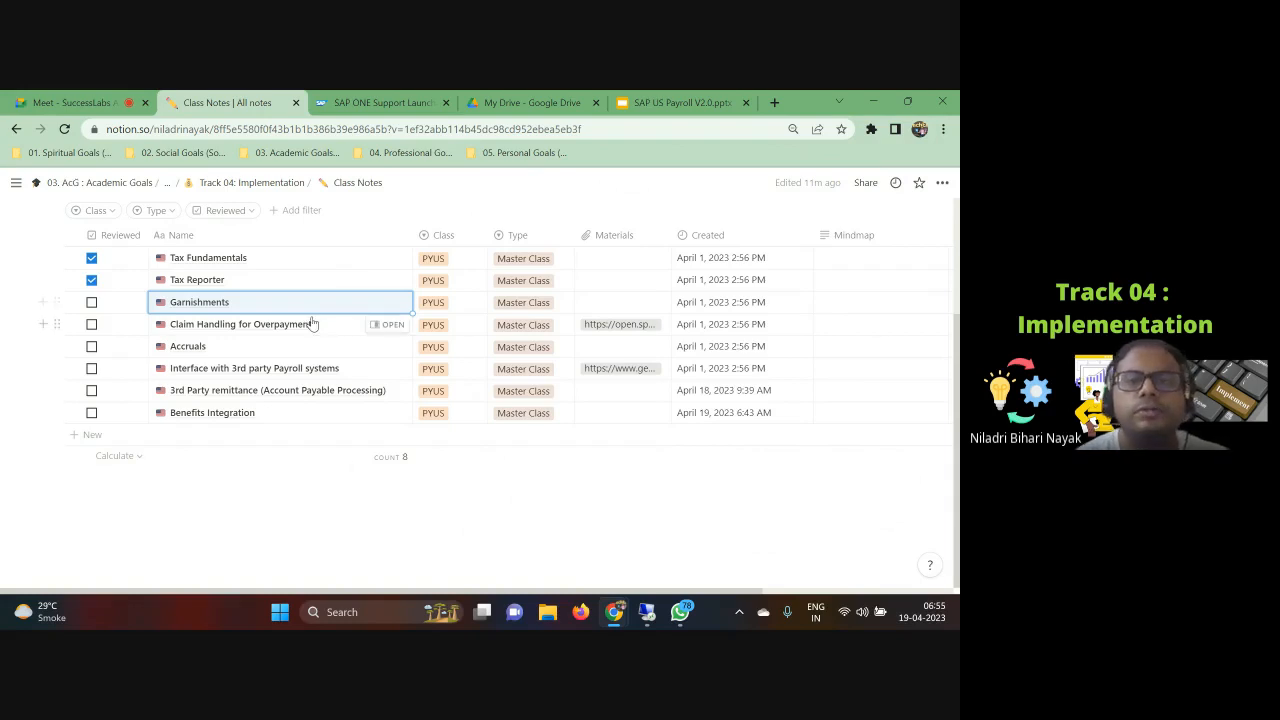
pyautogui.click(390, 302)
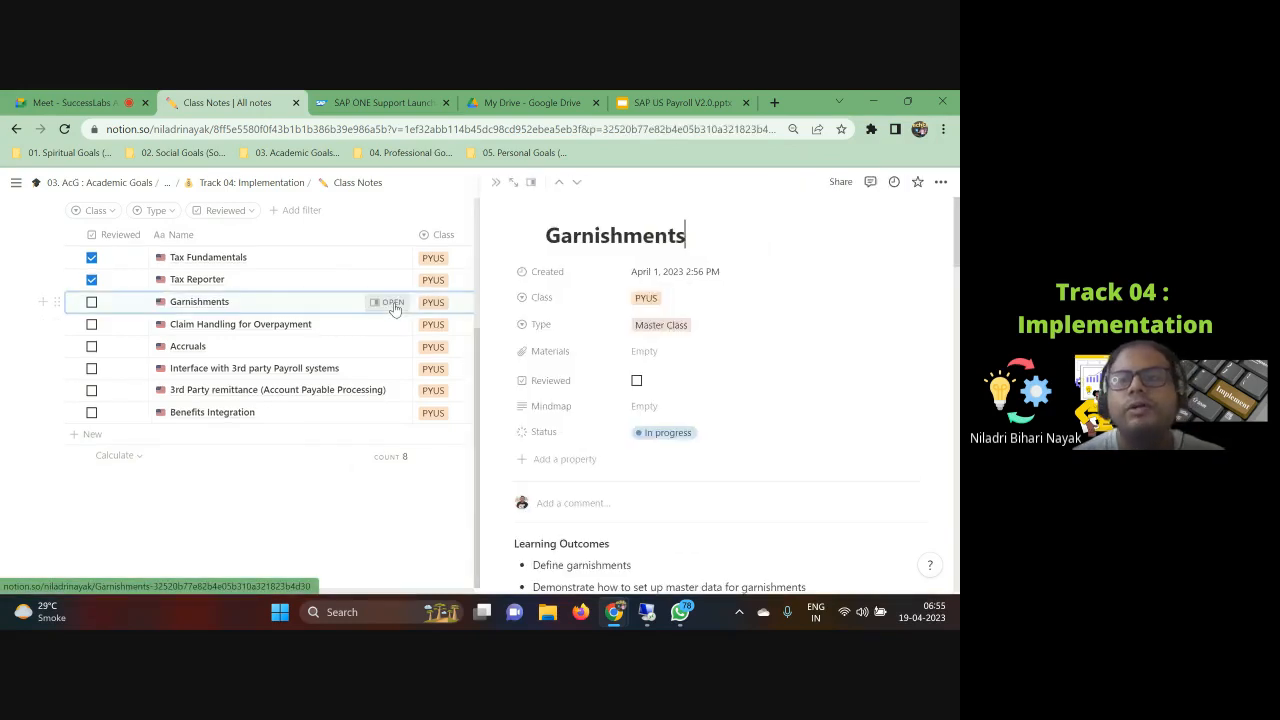
# Step: Scroll the Garnishments note down to the Hands On section and back up to its title
pyautogui.scroll(-8, 797, 428)
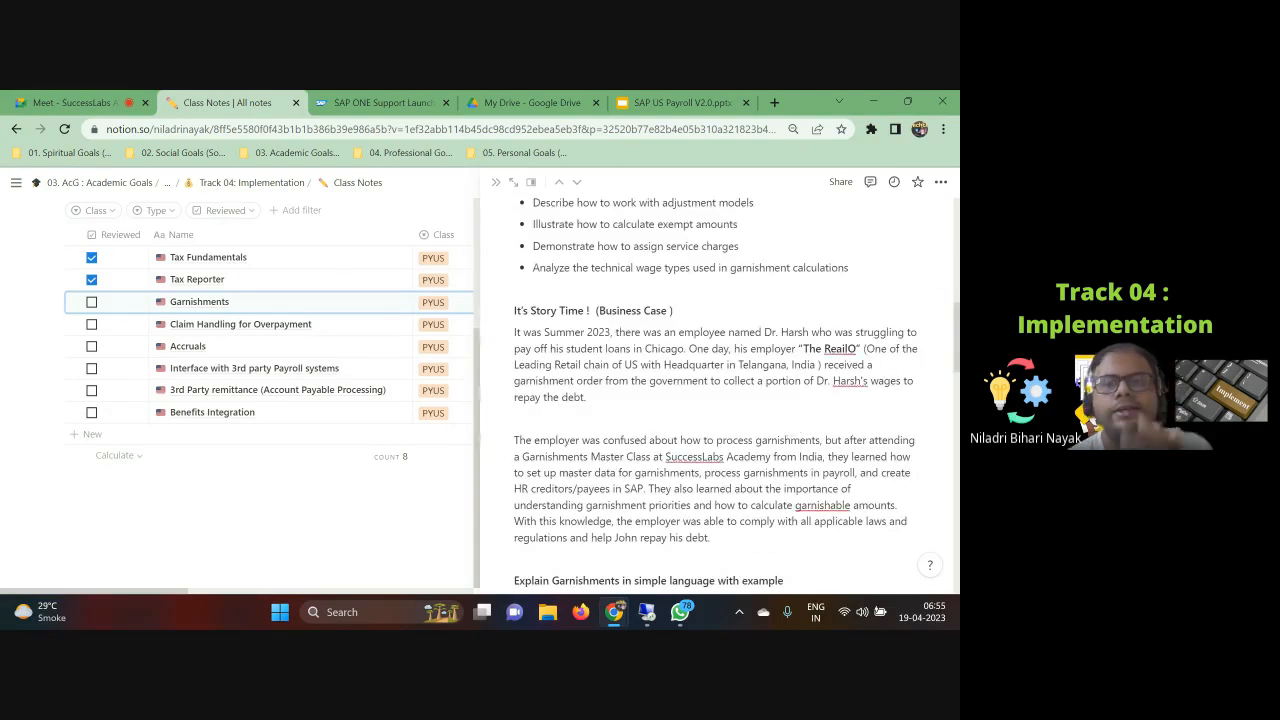
pyautogui.scroll(-2, 760, 420)
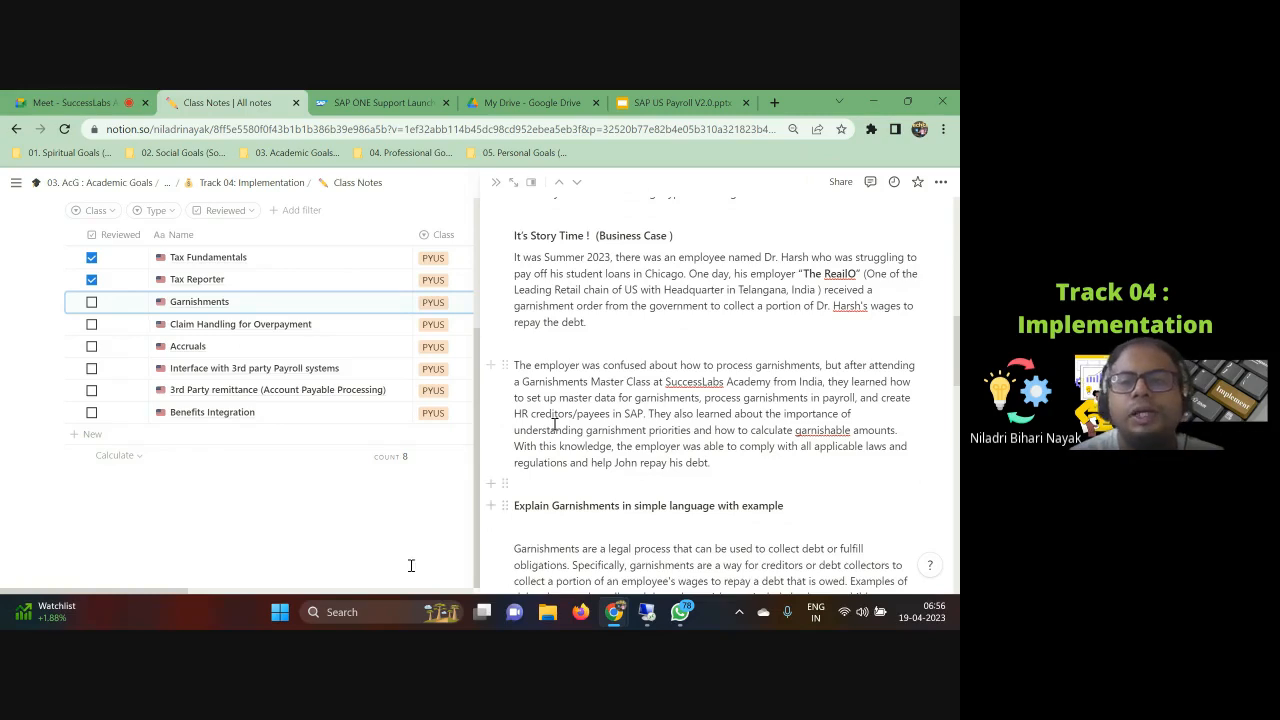
pyautogui.scroll(-4, 740, 488)
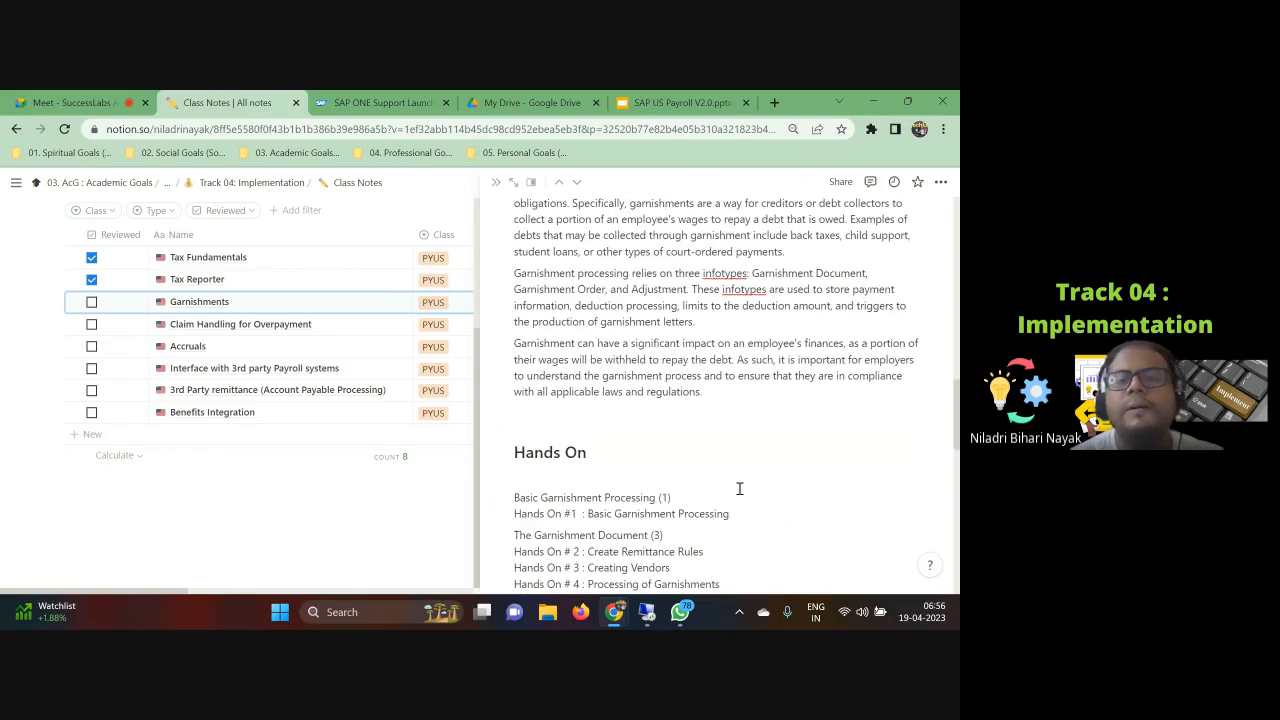
pyautogui.scroll(-2, 730, 510)
pyautogui.scroll(5, 722, 524)
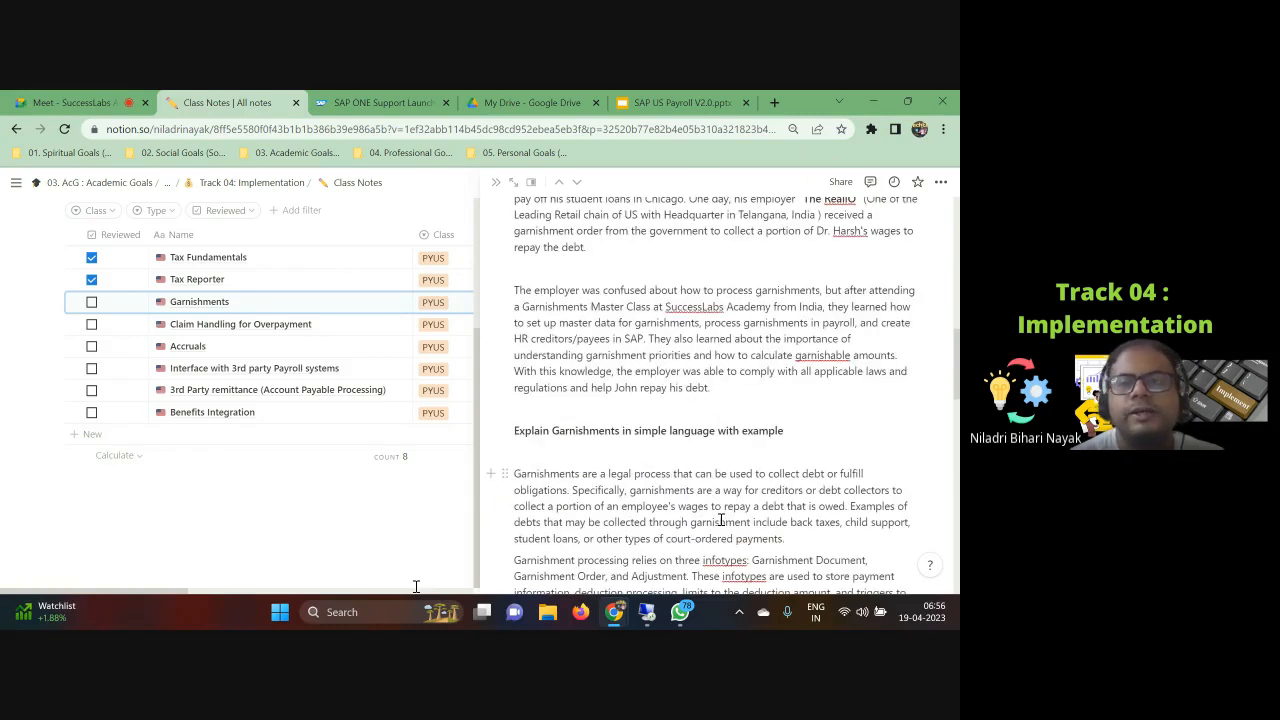
pyautogui.scroll(10, 722, 520)
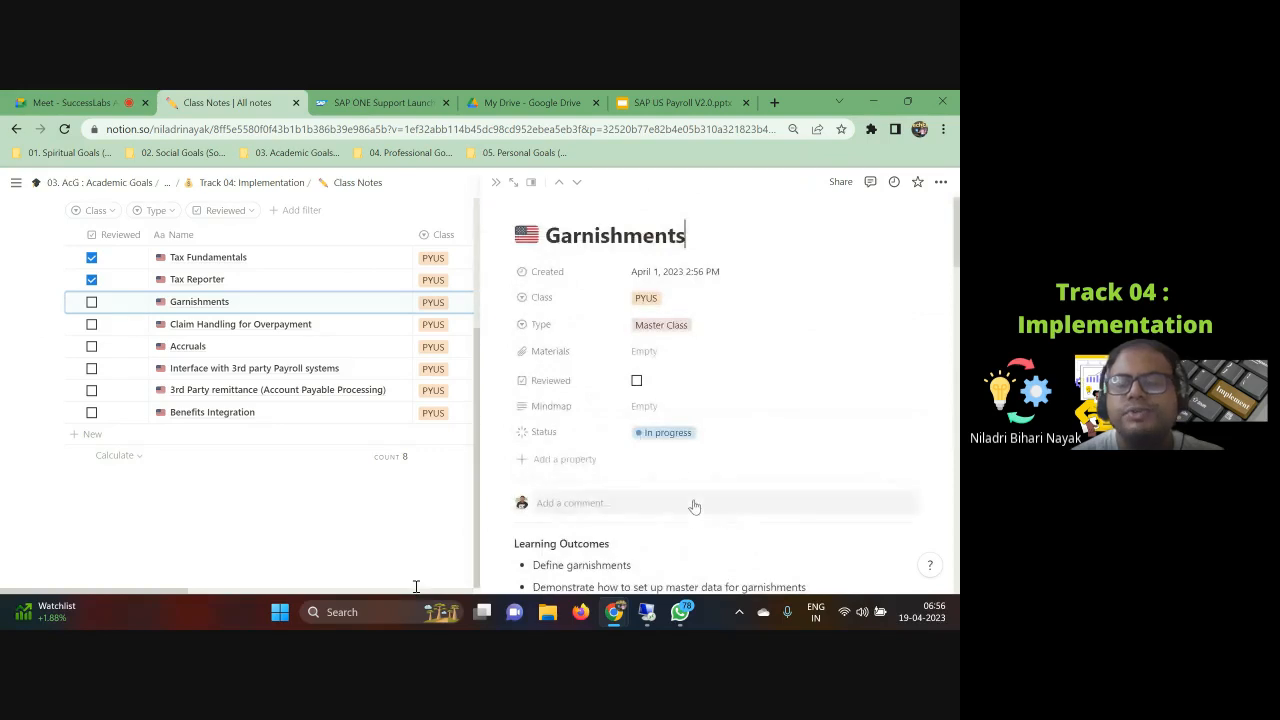
# Step: Scroll through the learning outcomes and the process flow, then back up to the simple-language explanation
pyautogui.scroll(-5, 791, 478)
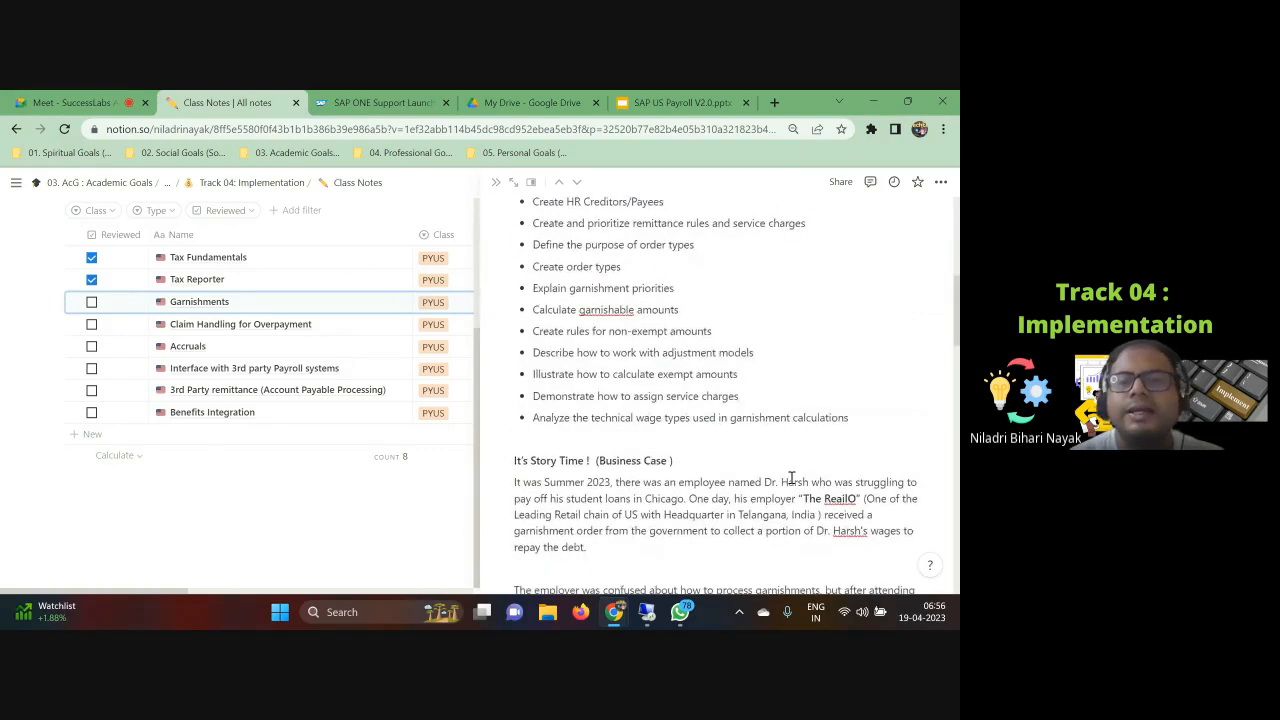
pyautogui.scroll(-2, 760, 465)
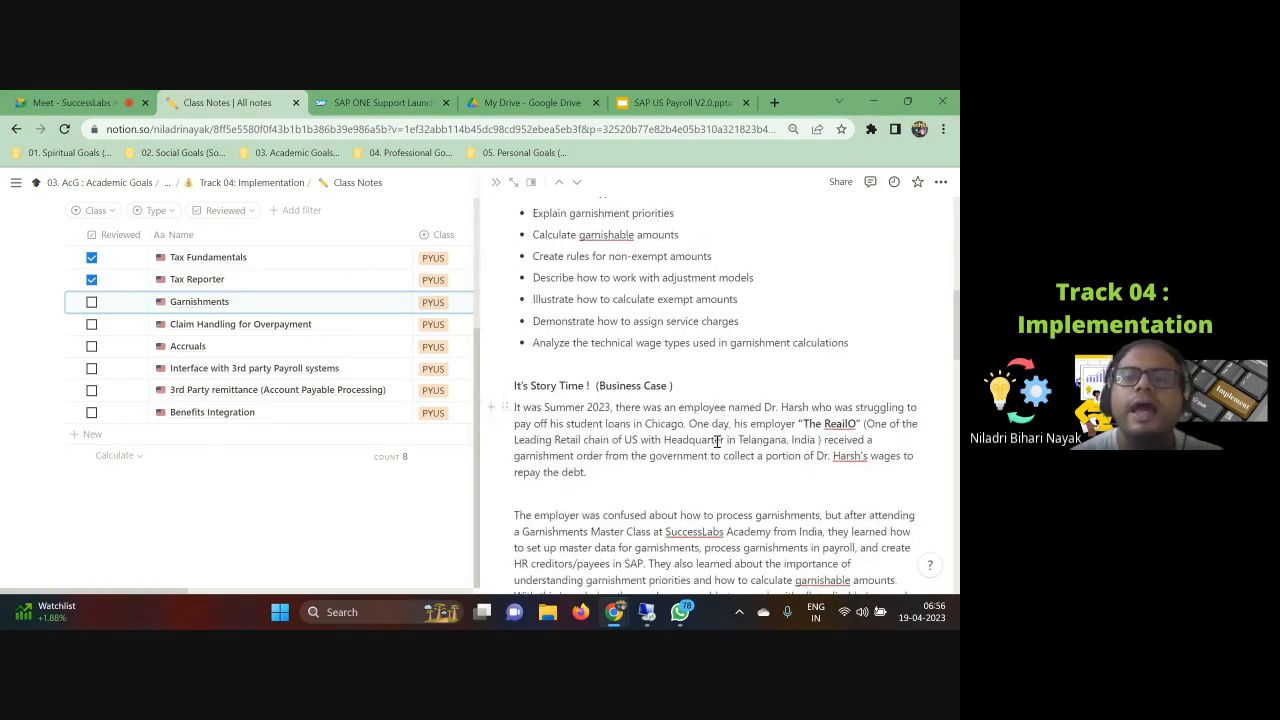
pyautogui.scroll(-6, 710, 440)
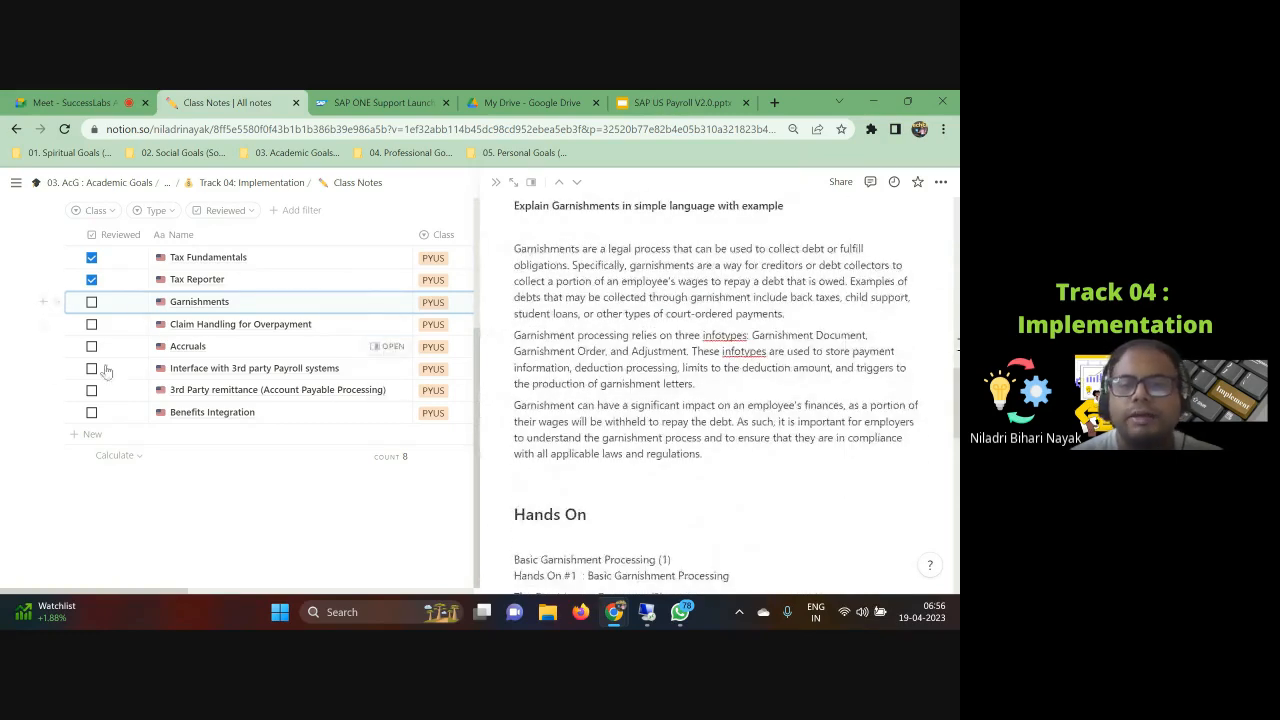
pyautogui.scroll(-10, 645, 408)
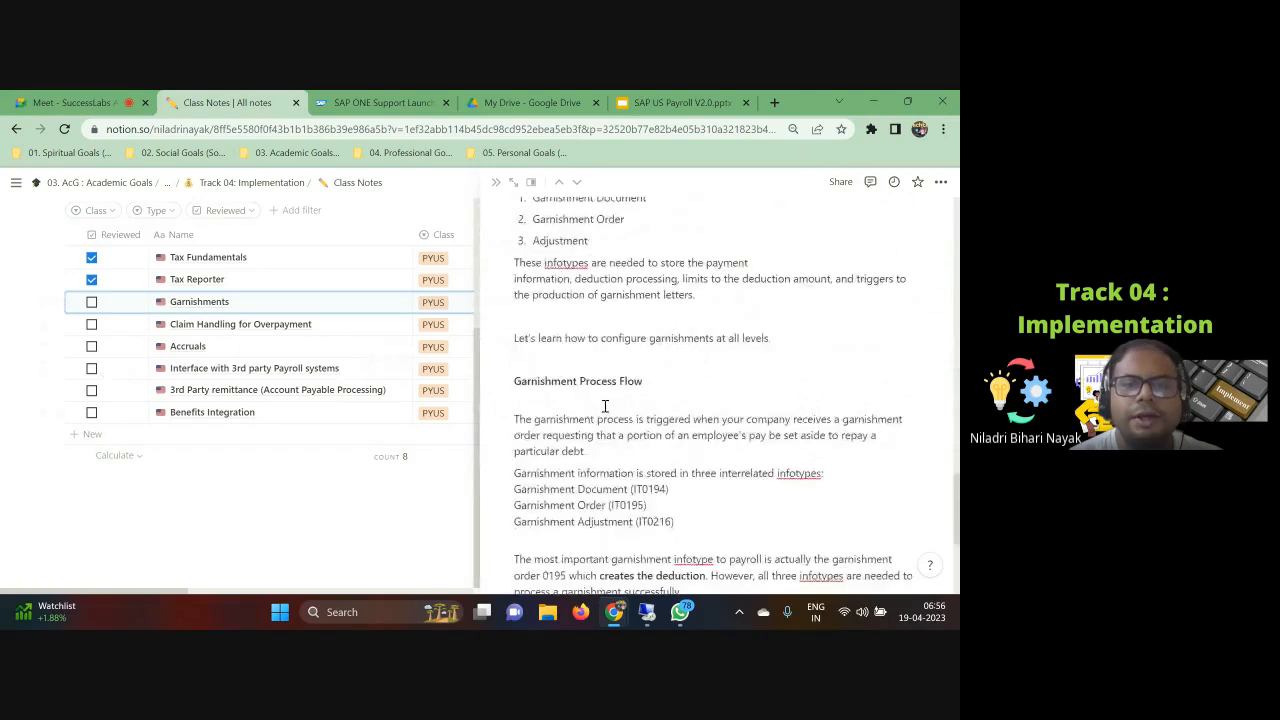
pyautogui.scroll(-3, 604, 404)
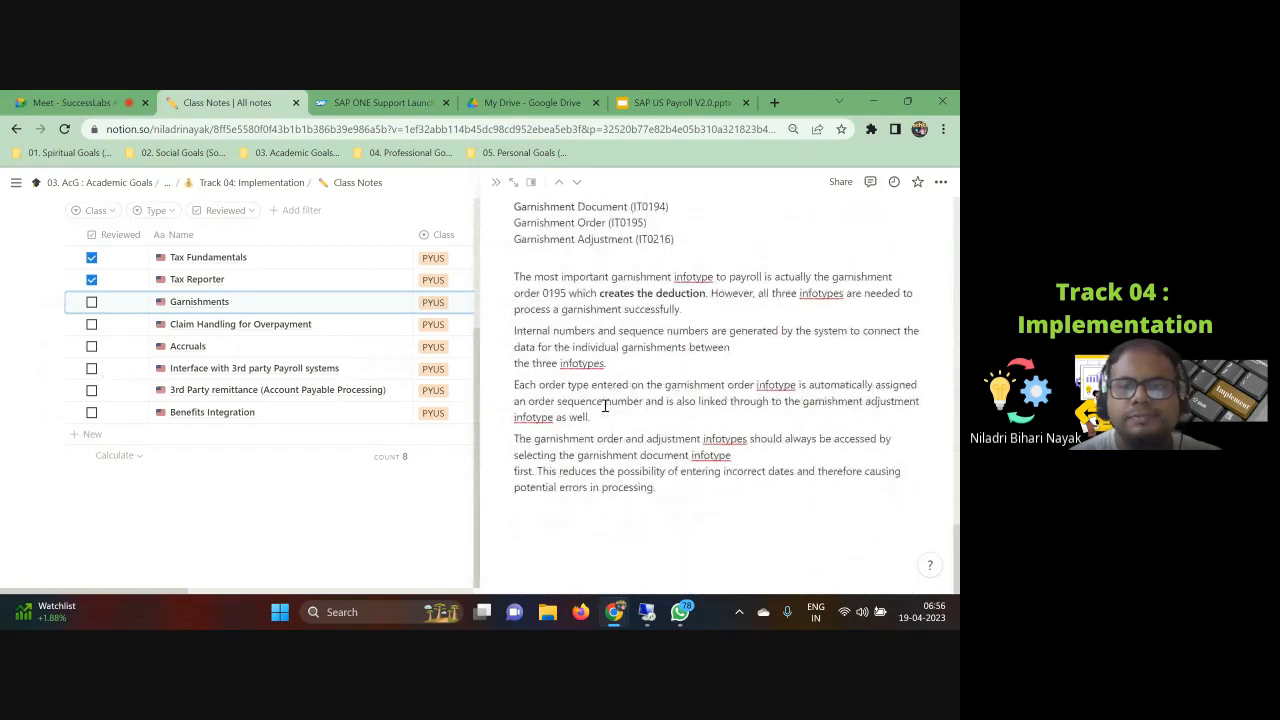
pyautogui.scroll(5, 604, 404)
pyautogui.scroll(-3, 604, 402)
pyautogui.scroll(1, 604, 400)
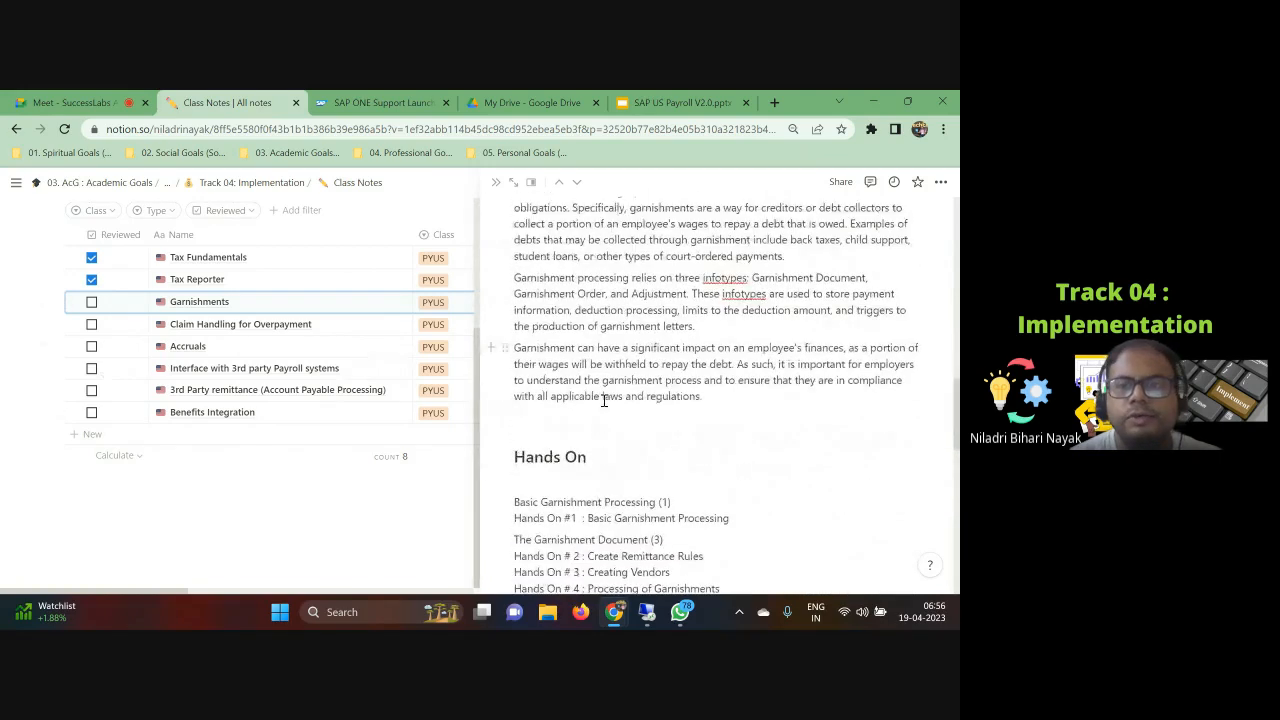
pyautogui.scroll(1, 604, 400)
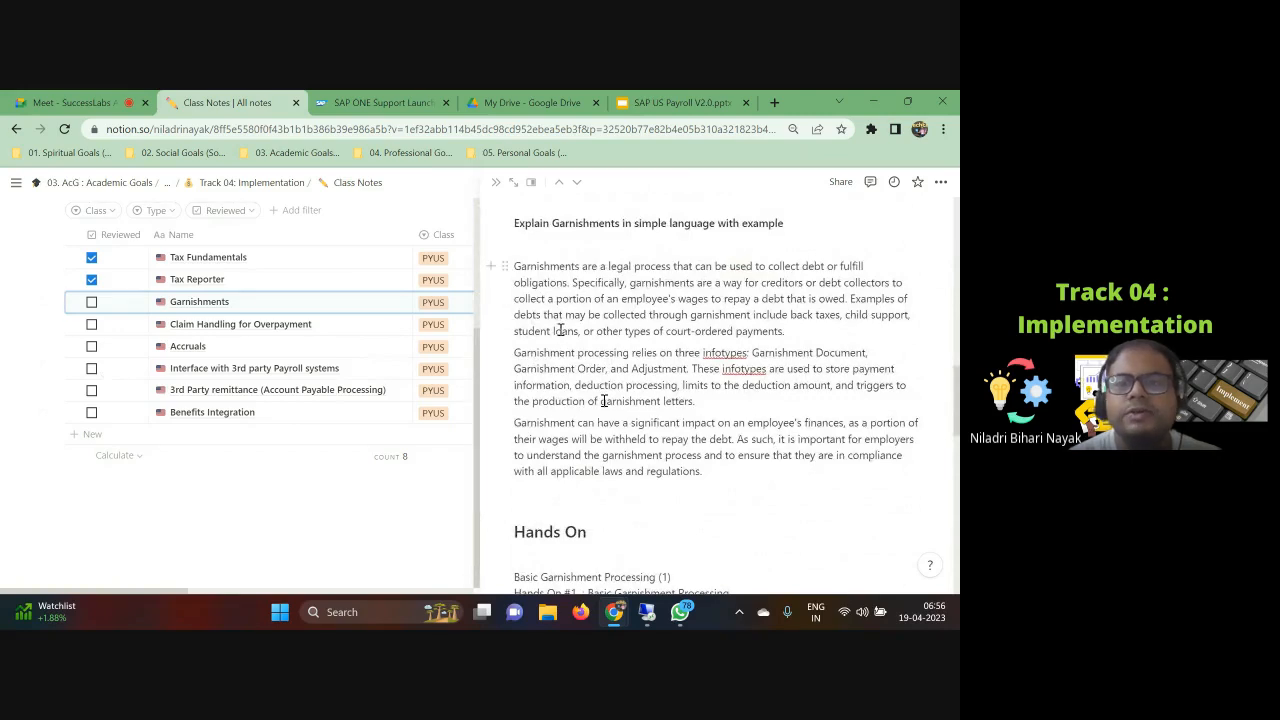
# Step: Highlight the debt examples 'student loans' and 'child support' in the explanation paragraph
pyautogui.moveTo(514, 331); pyautogui.dragTo(565, 336)
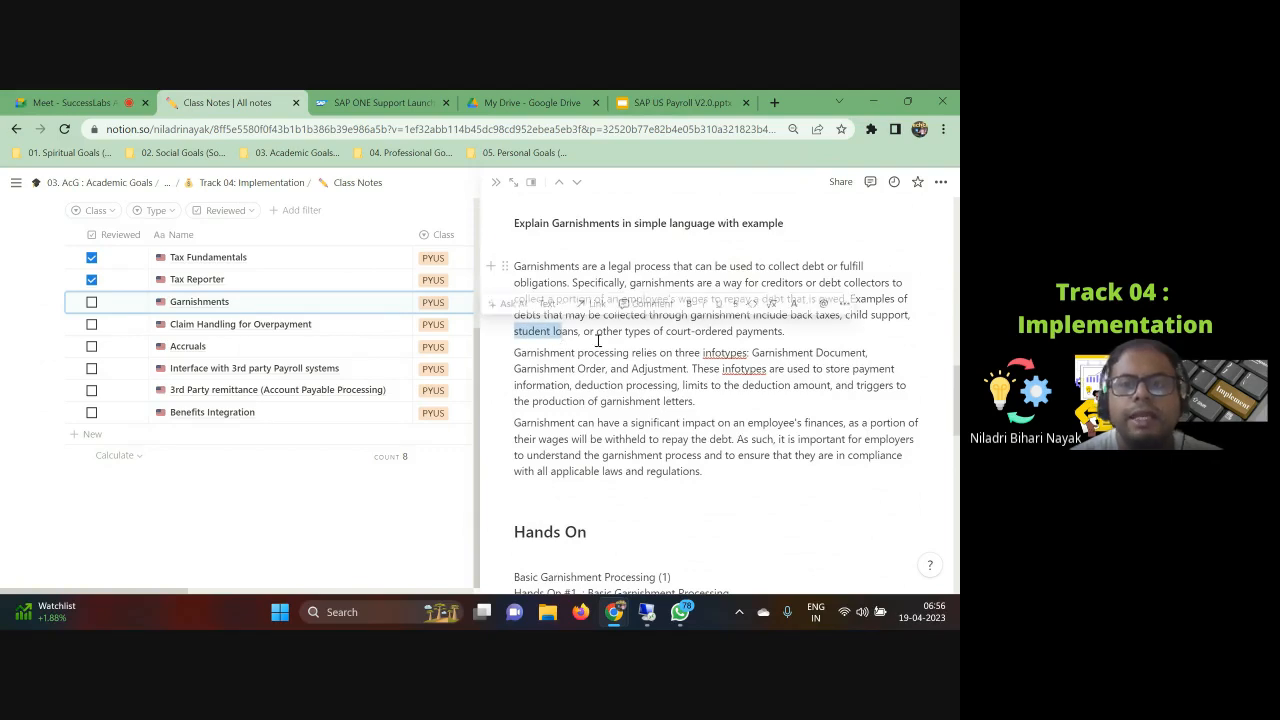
pyautogui.click(619, 337)
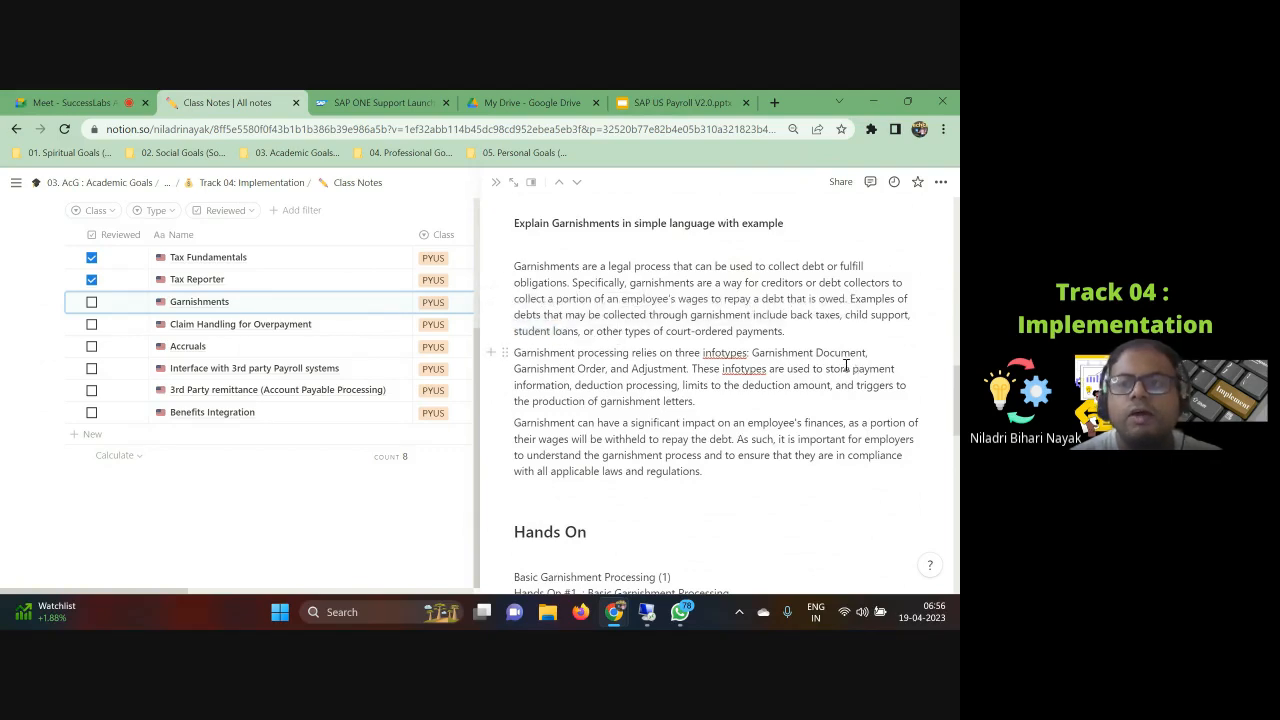
pyautogui.moveTo(846, 316); pyautogui.dragTo(908, 312)
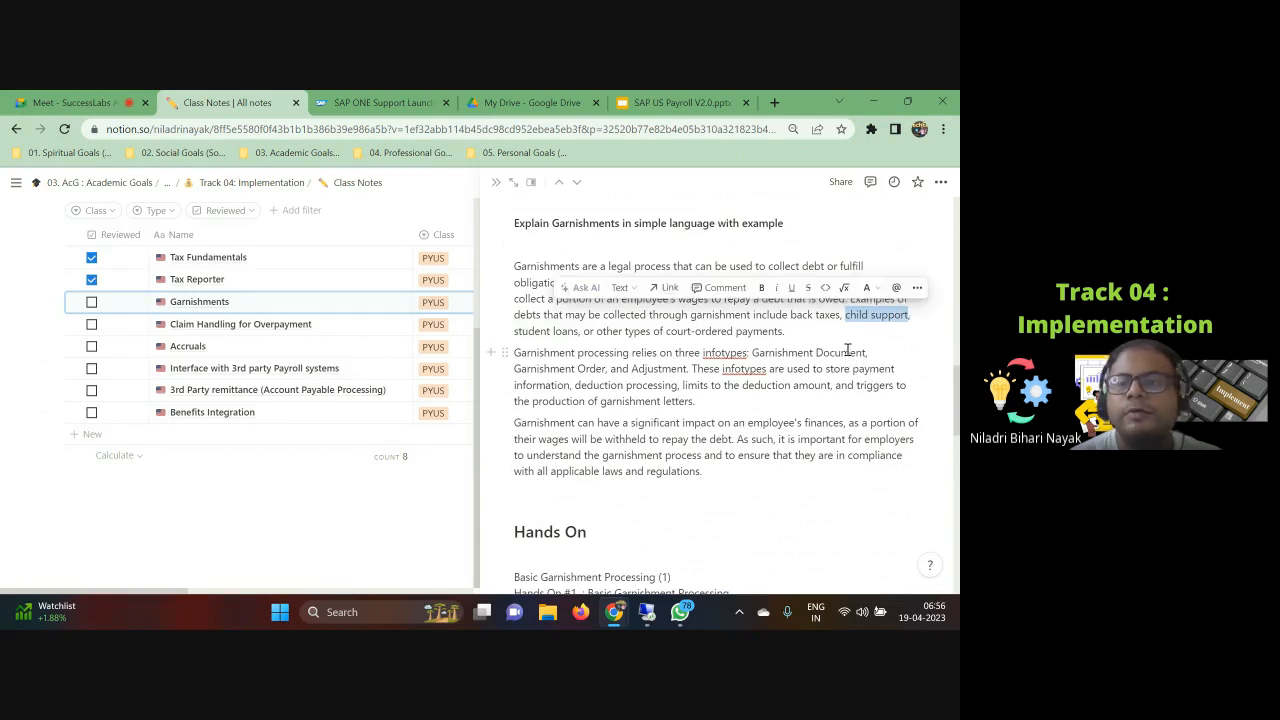
pyautogui.click(847, 352)
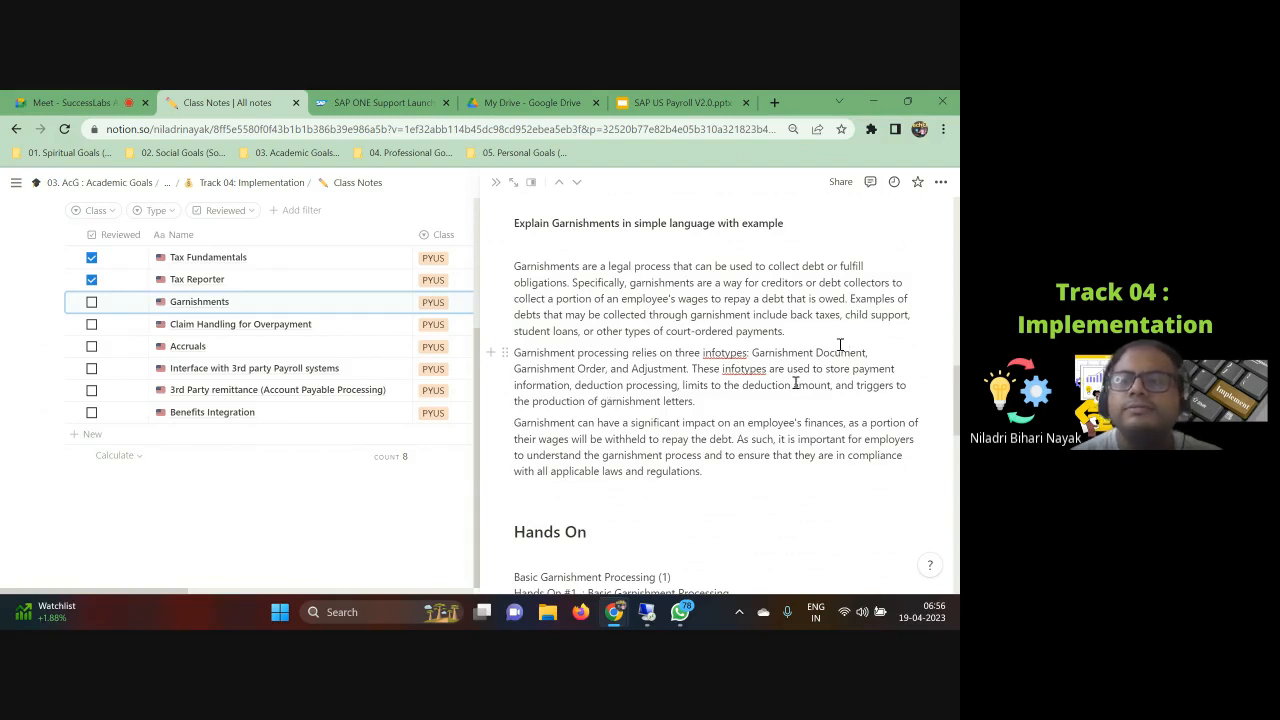
pyautogui.moveTo(846, 314); pyautogui.dragTo(908, 319)
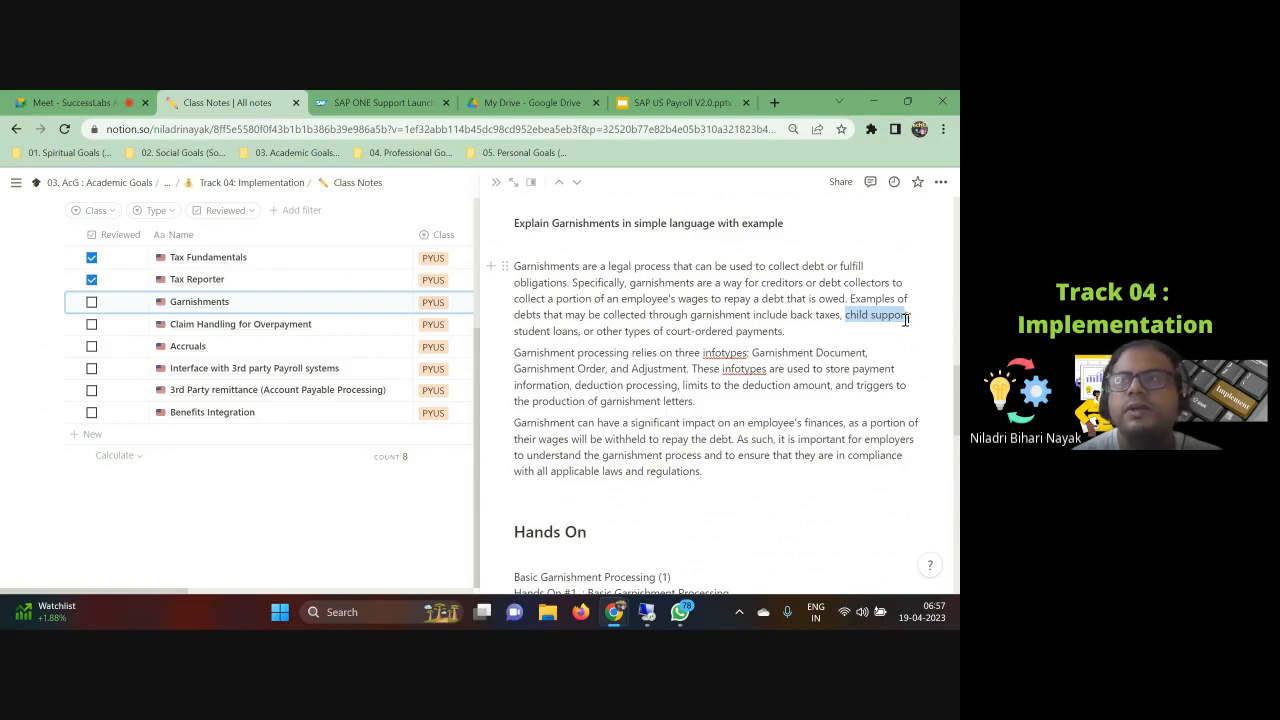
pyautogui.moveTo(906, 320); pyautogui.dragTo(905, 321)
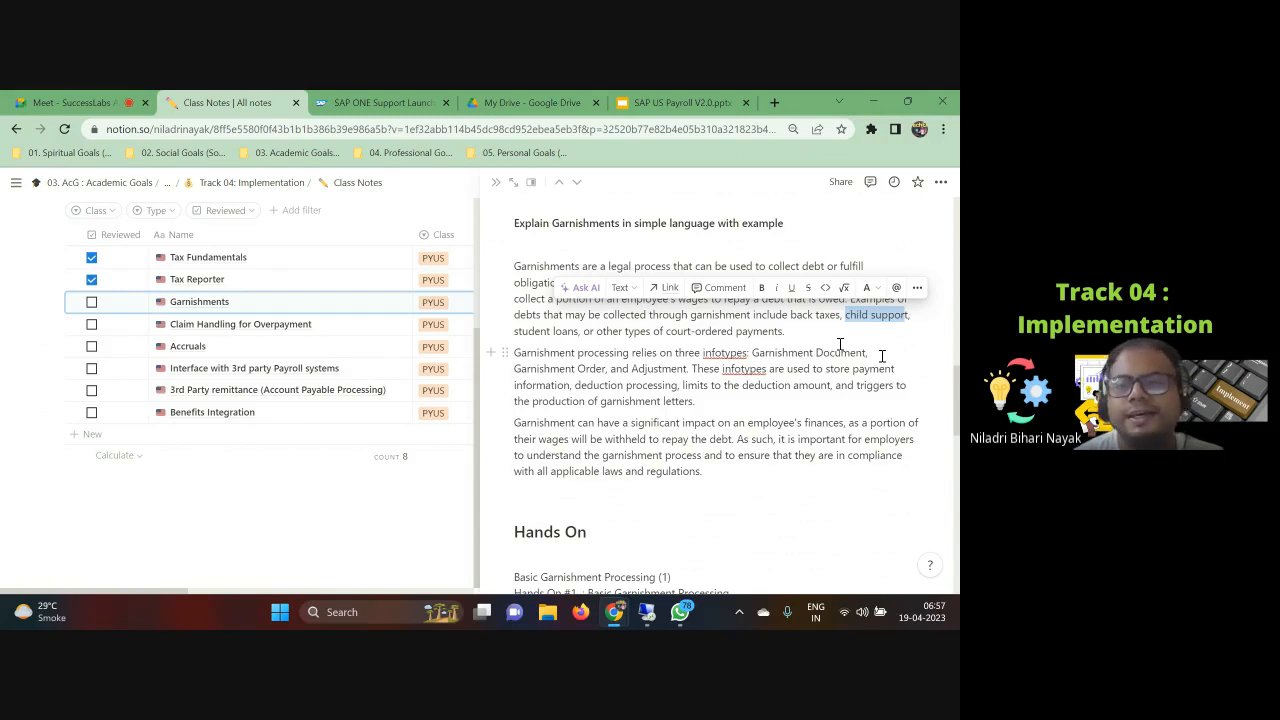
pyautogui.click(727, 388)
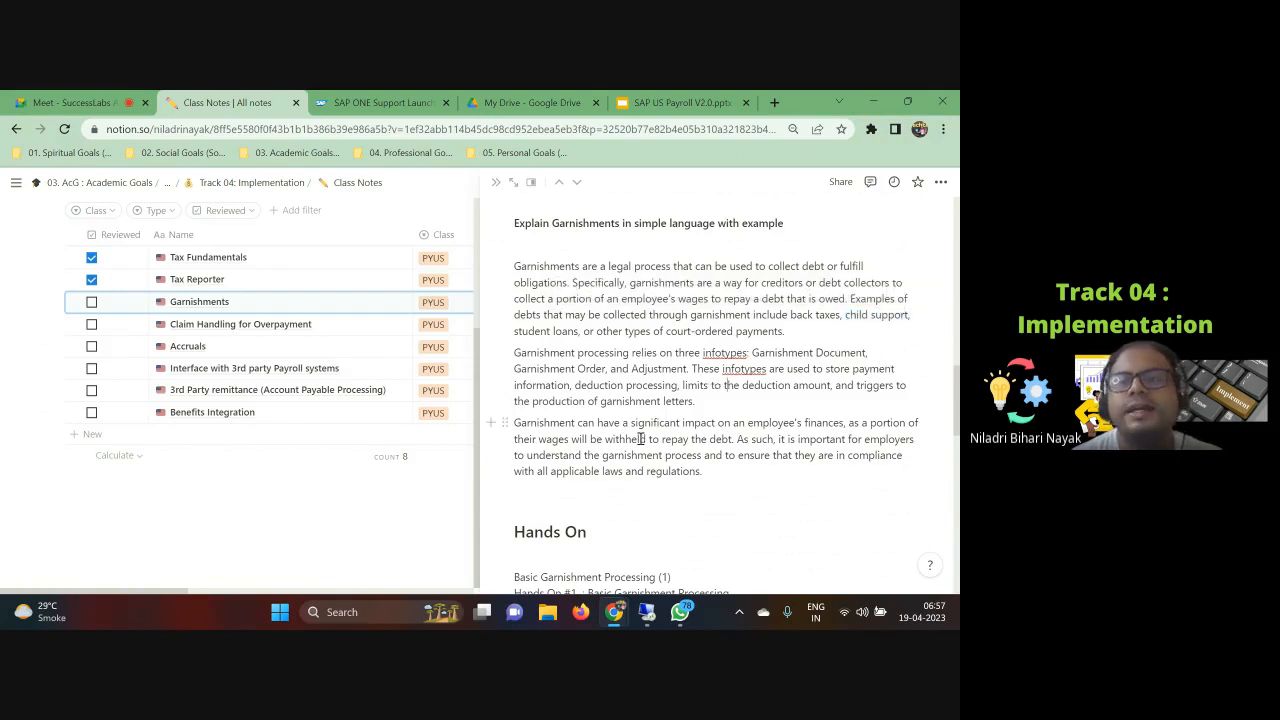
# Step: Highlight the definition 'legal process that can be used to collect debt or fulfill obligations' and the child support example
pyautogui.scroll(1, 605, 405)
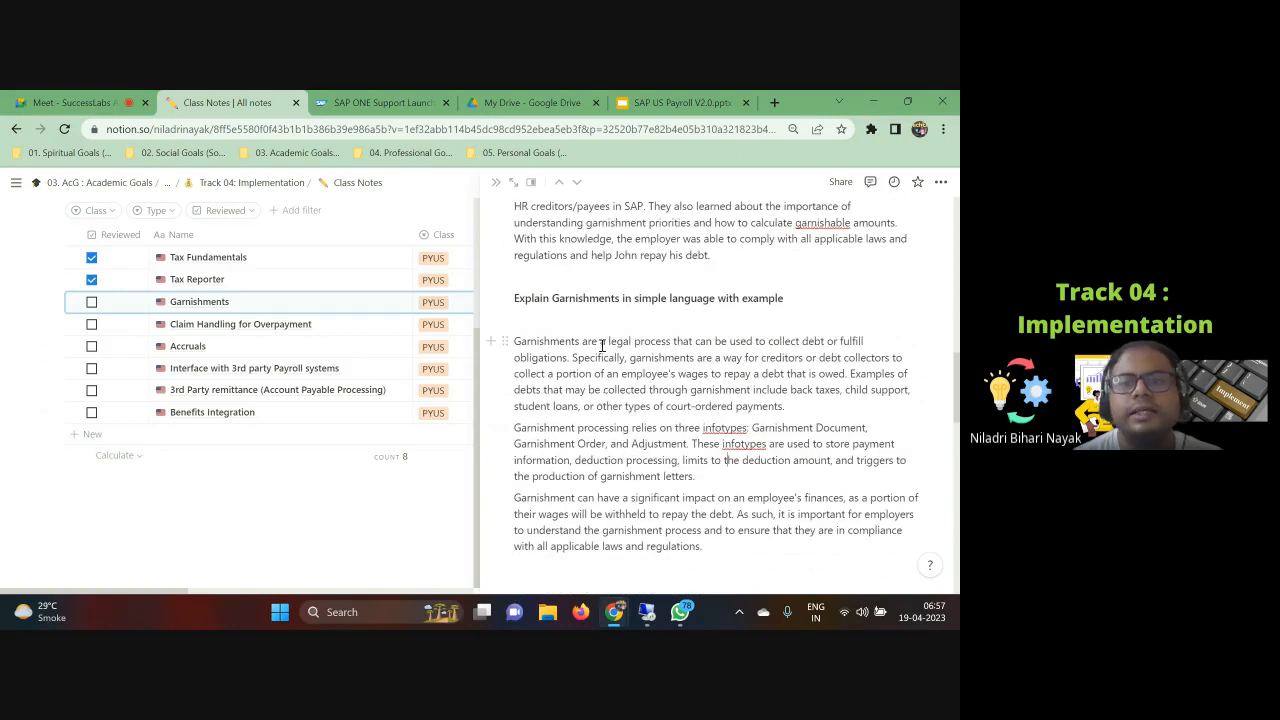
pyautogui.moveTo(605, 341); pyautogui.dragTo(545, 352)
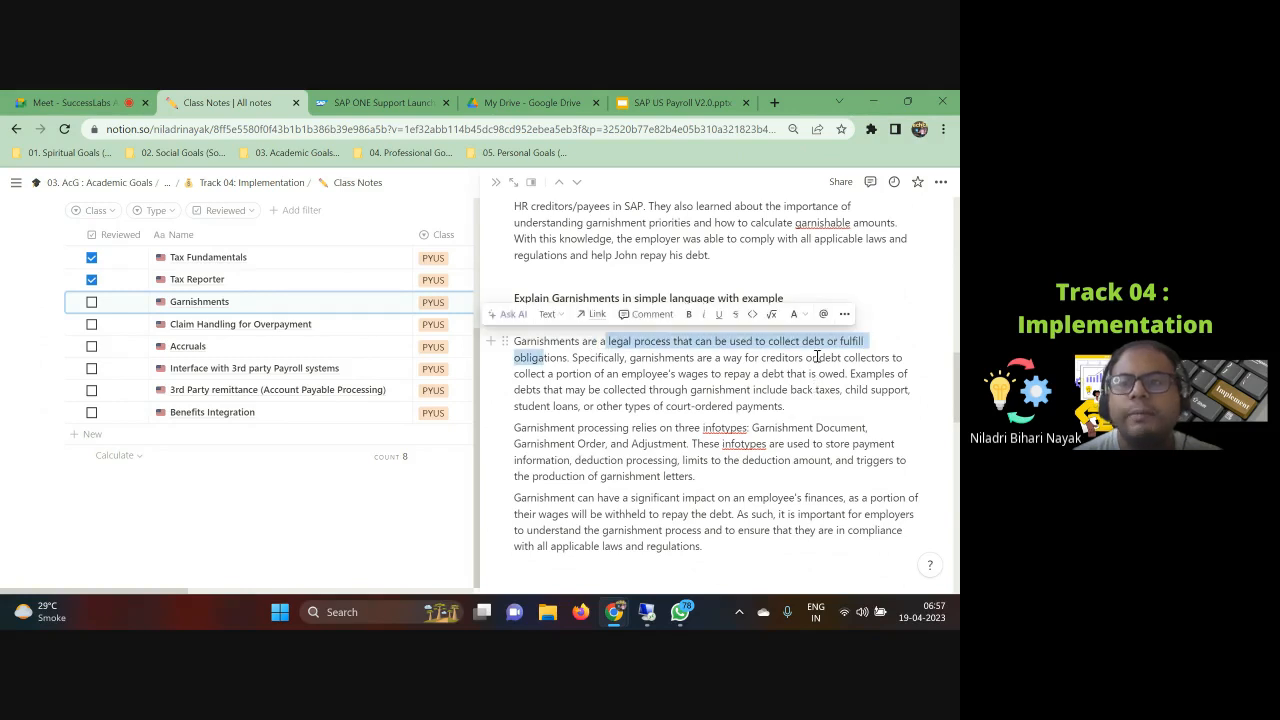
pyautogui.click(773, 343)
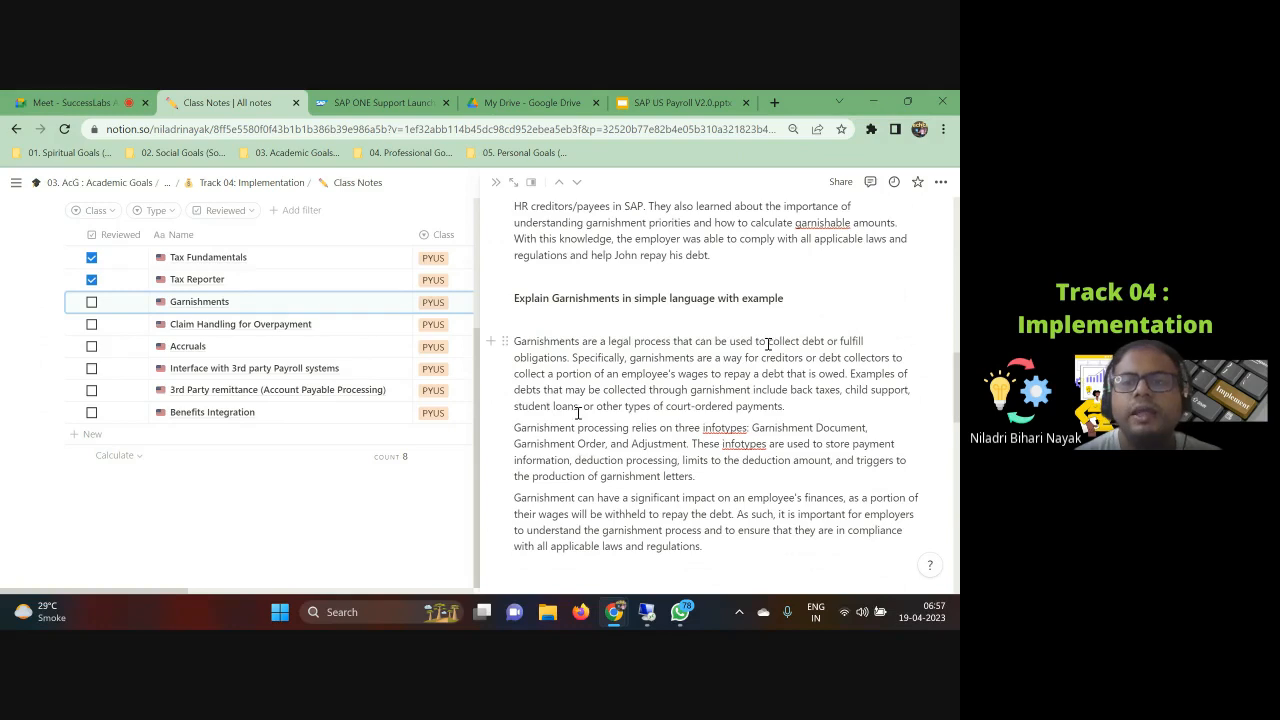
pyautogui.moveTo(839, 341); pyautogui.dragTo(567, 359)
pyautogui.moveTo(846, 391); pyautogui.dragTo(911, 391)
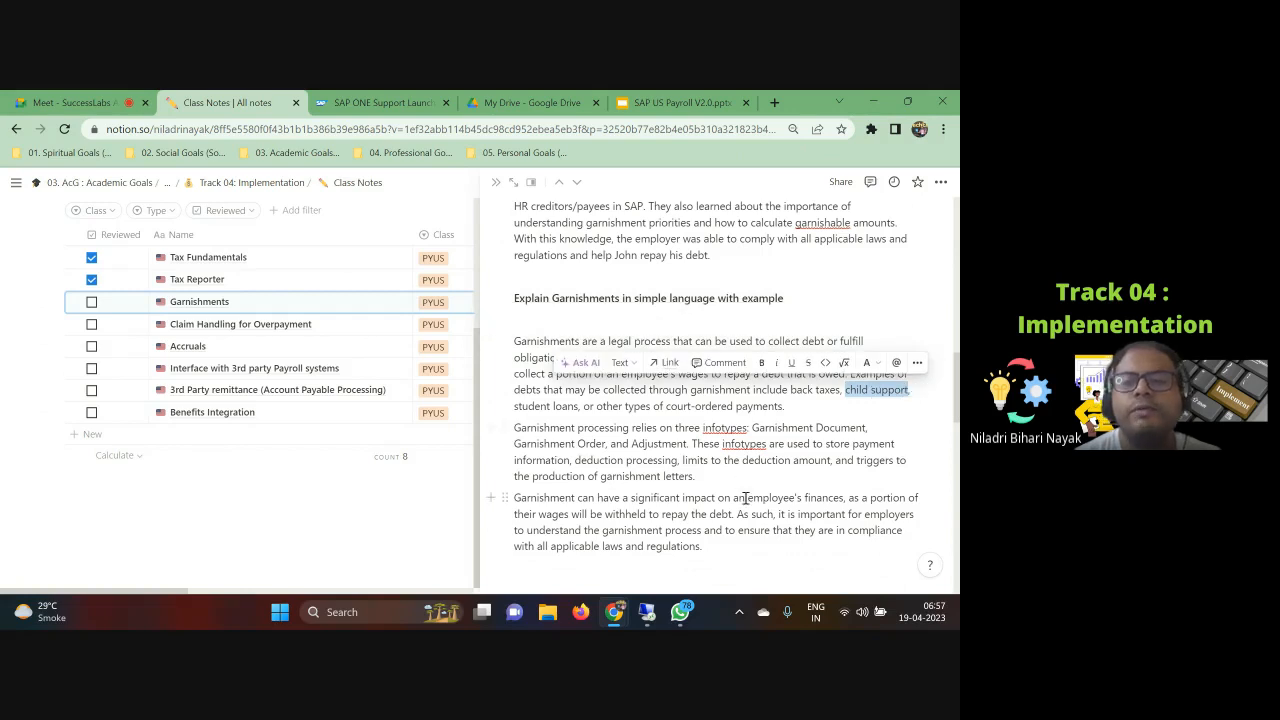
pyautogui.click(672, 427)
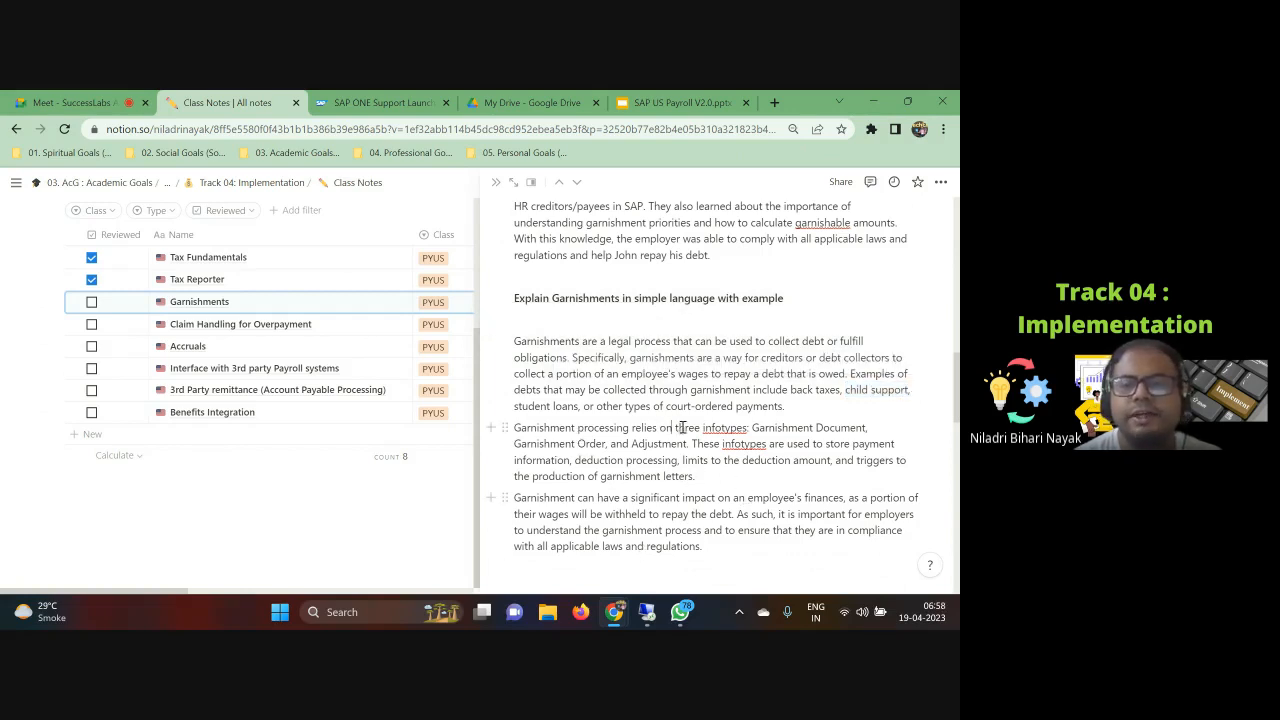
# Step: Scroll the note down past the Hands On list to the Configuration section
pyautogui.scroll(-3, 678, 548)
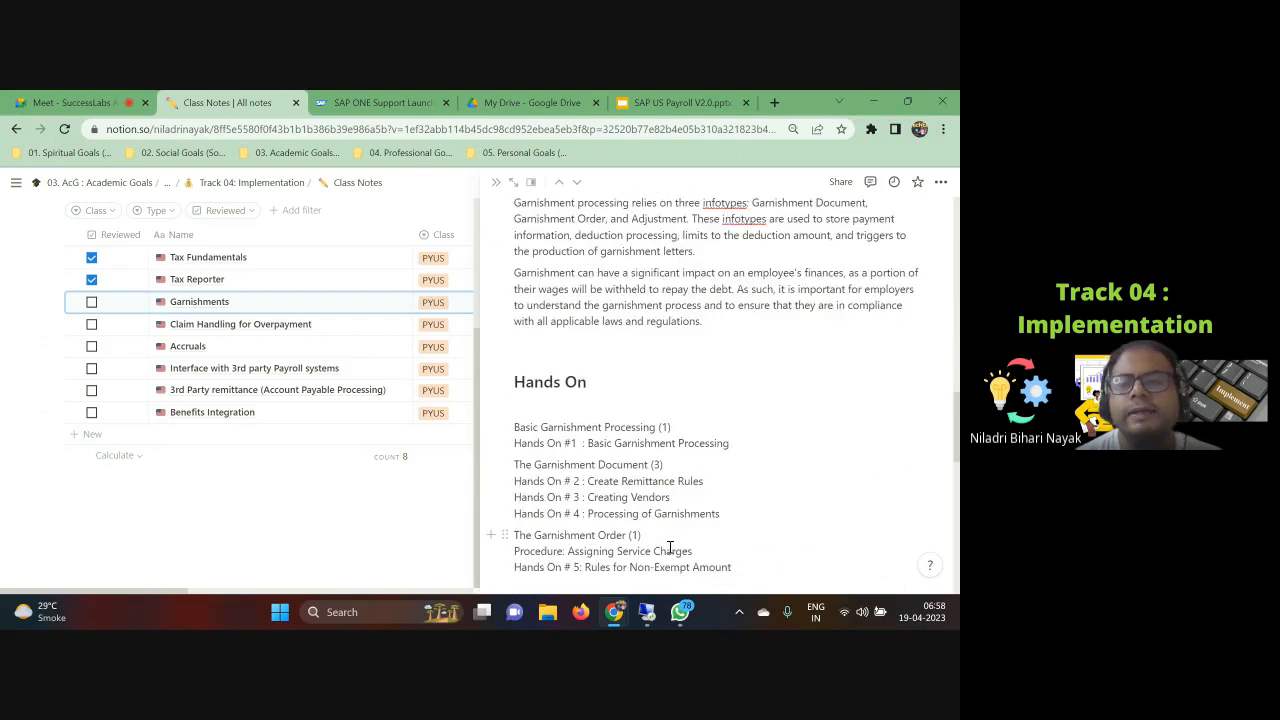
pyautogui.scroll(-4, 678, 517)
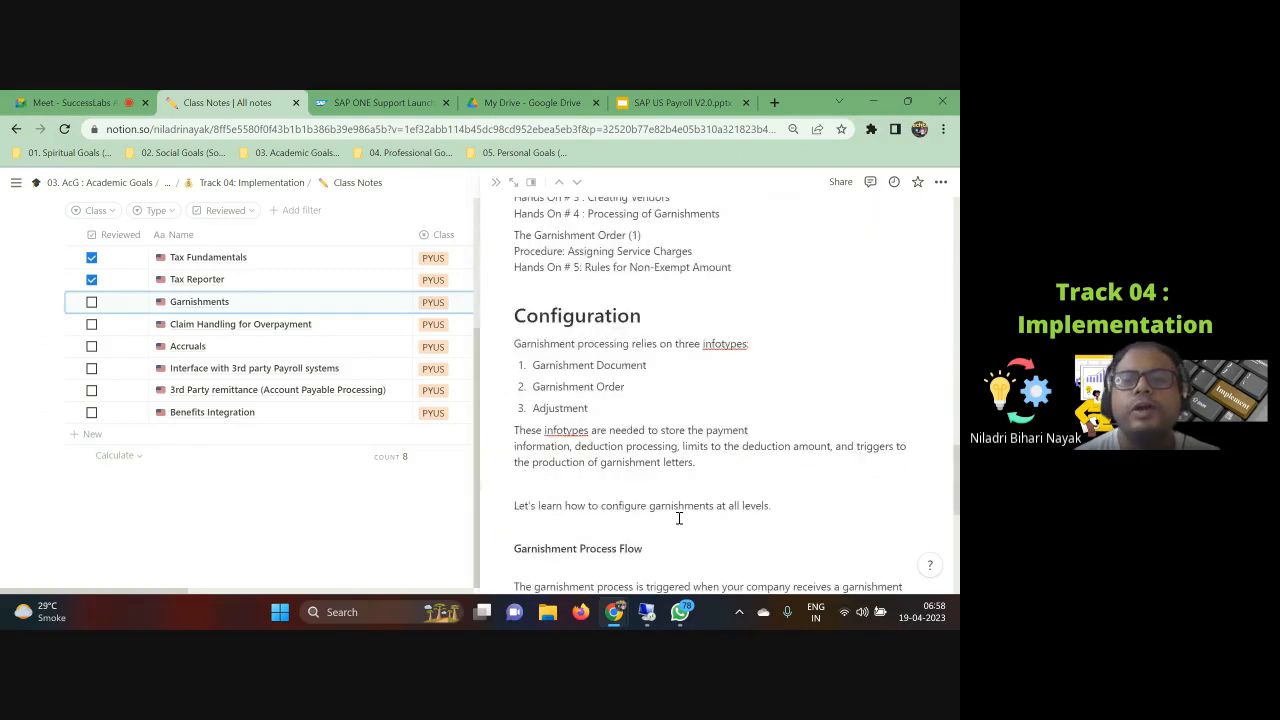
pyautogui.scroll(-1, 678, 517)
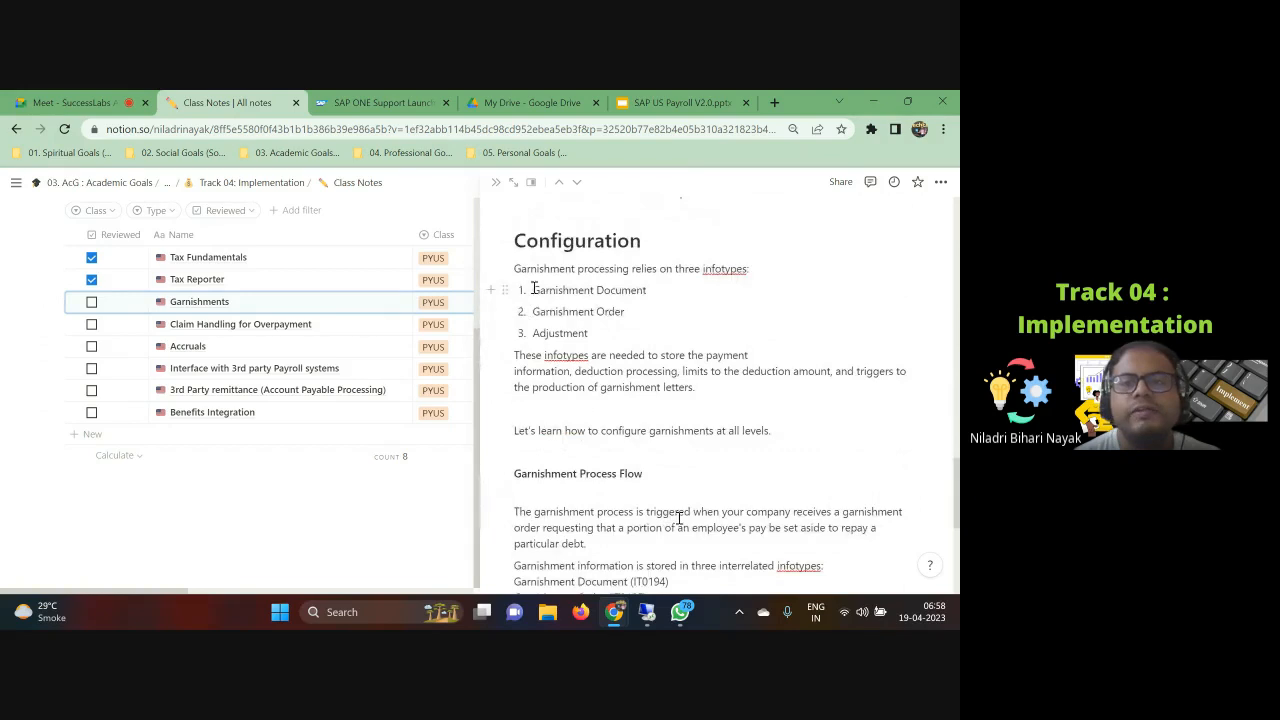
# Step: Highlight the three infotypes list Garnishment Document, Garnishment Order and Adjustment in the Configuration section
pyautogui.moveTo(533, 290); pyautogui.dragTo(626, 327)
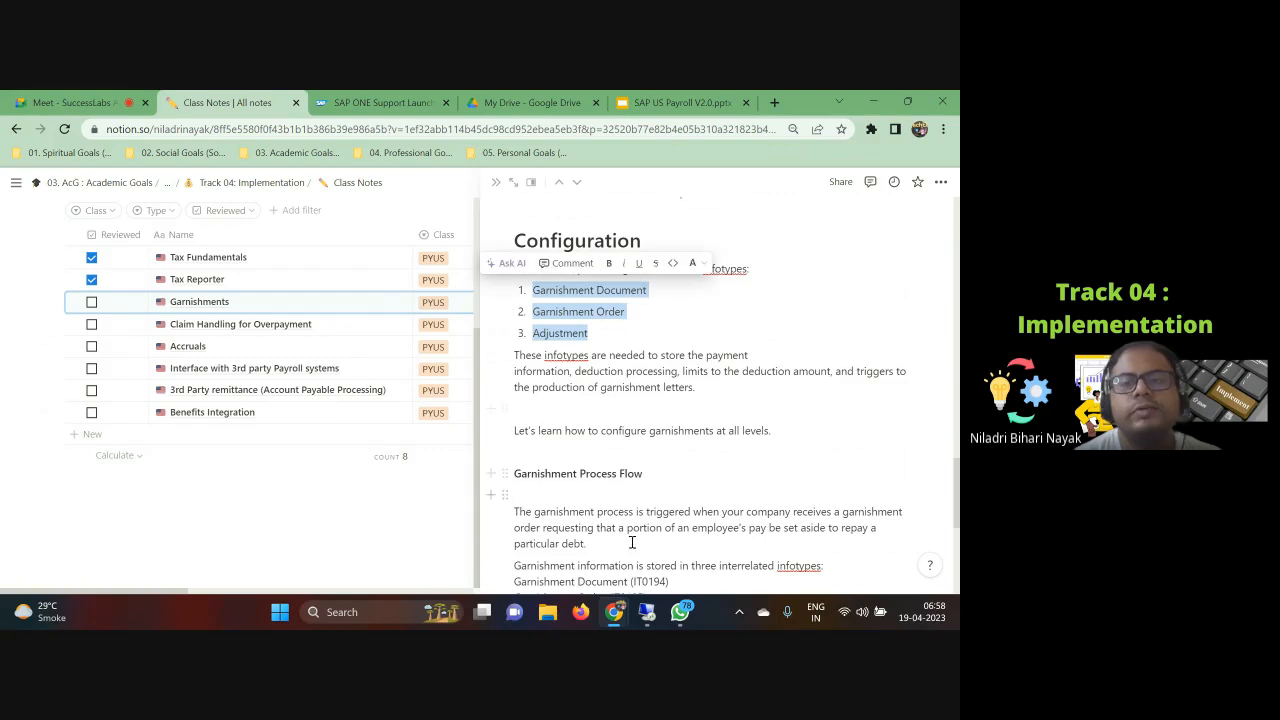
pyautogui.scroll(-1, 658, 477)
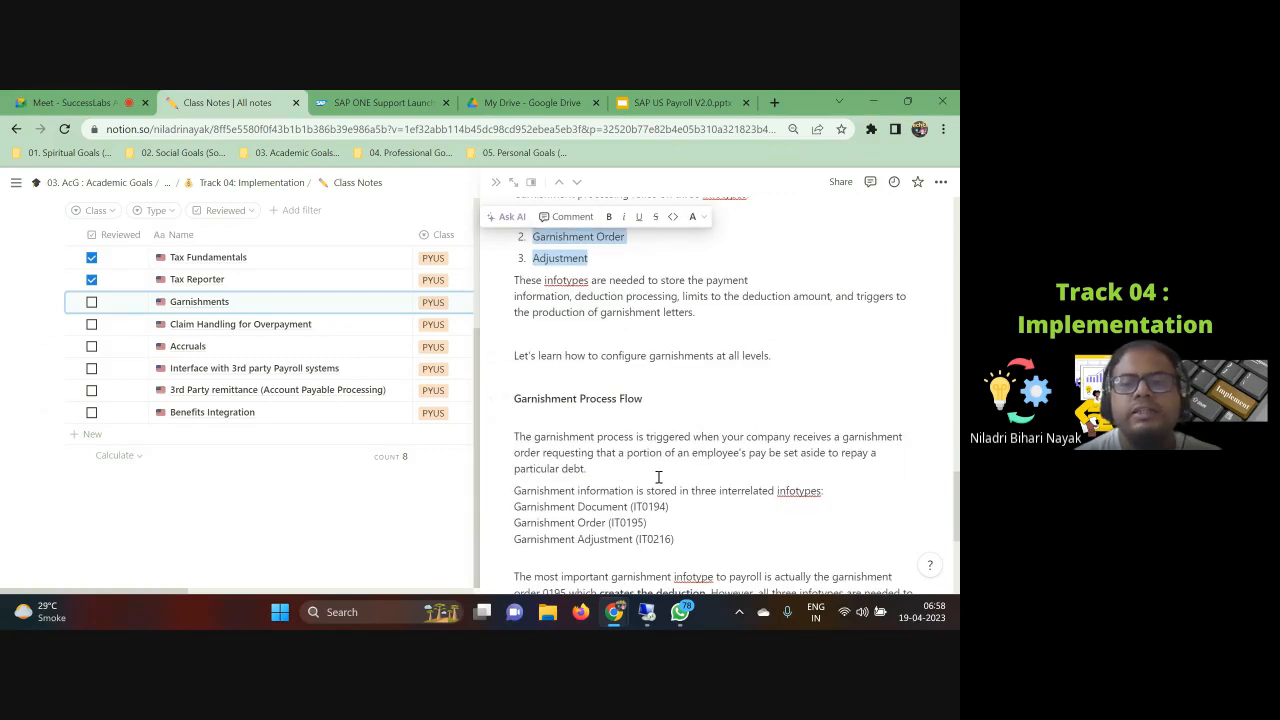
pyautogui.scroll(2, 658, 477)
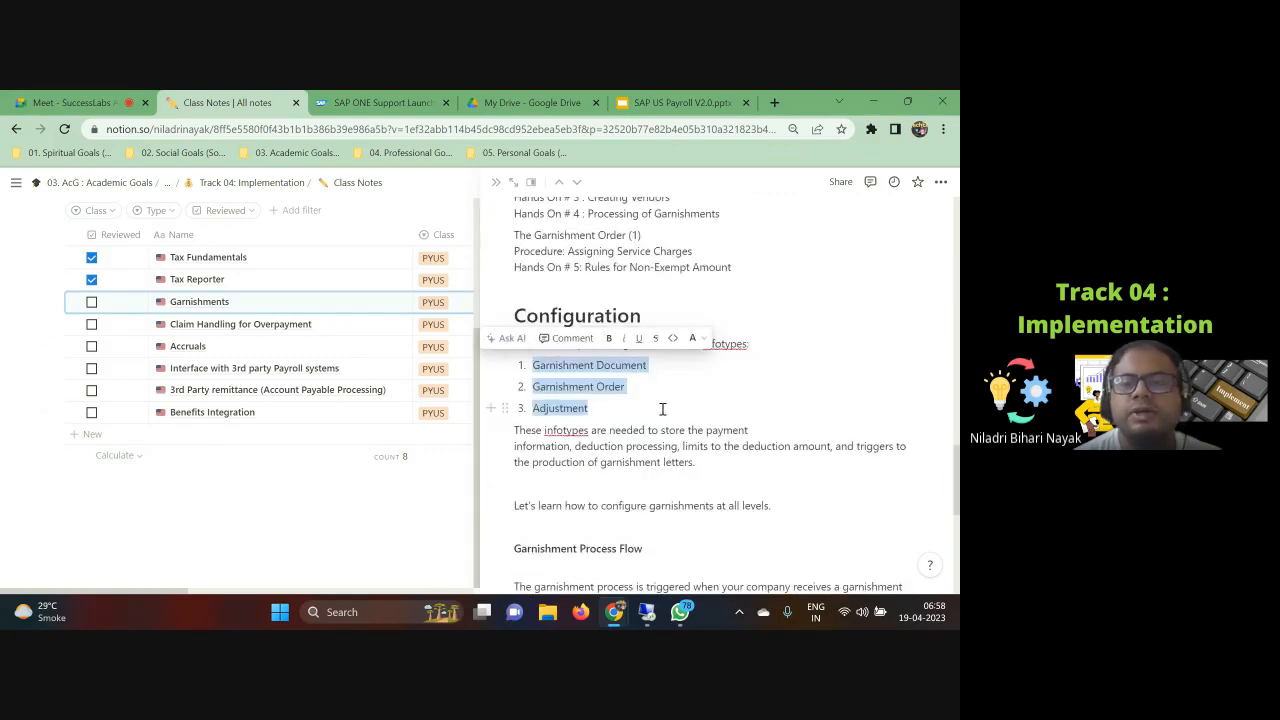
pyautogui.click(663, 412)
# Step: Read through the Garnishment Process Flow text and the three interrelated infotypes in the note
pyautogui.scroll(-2, 670, 460)
pyautogui.scroll(-2, 684, 515)
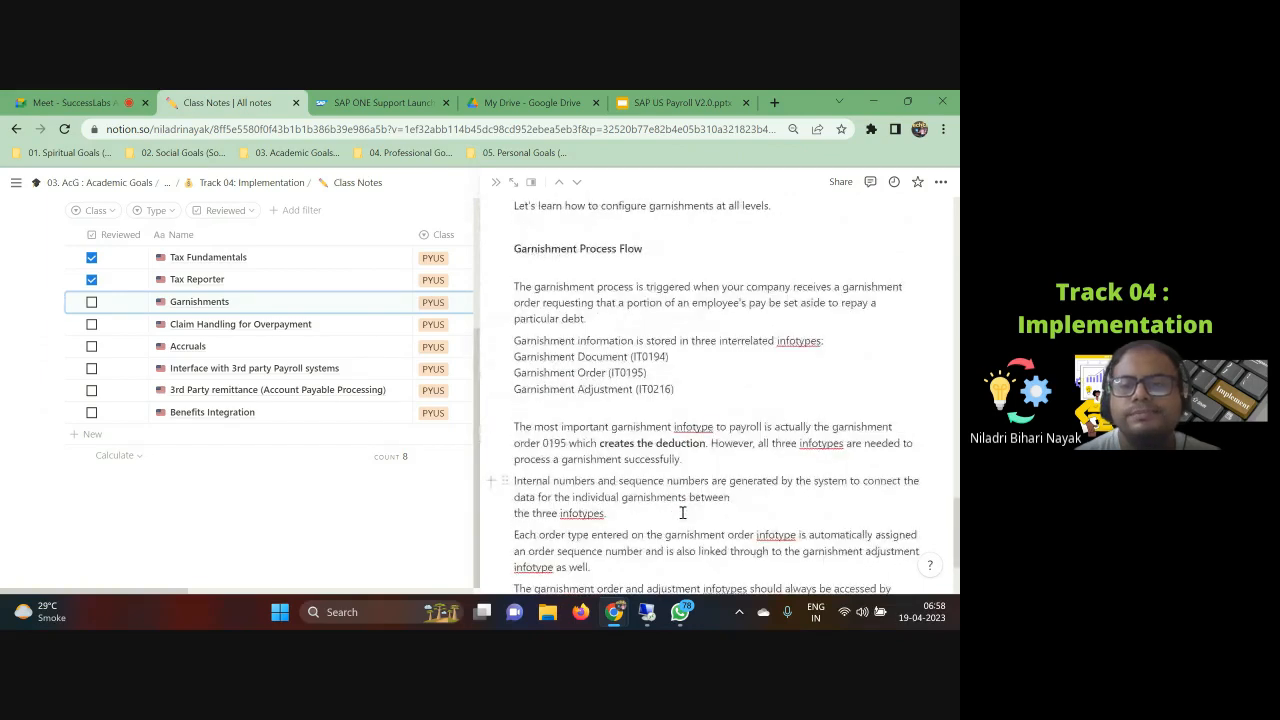
pyautogui.scroll(-1, 683, 513)
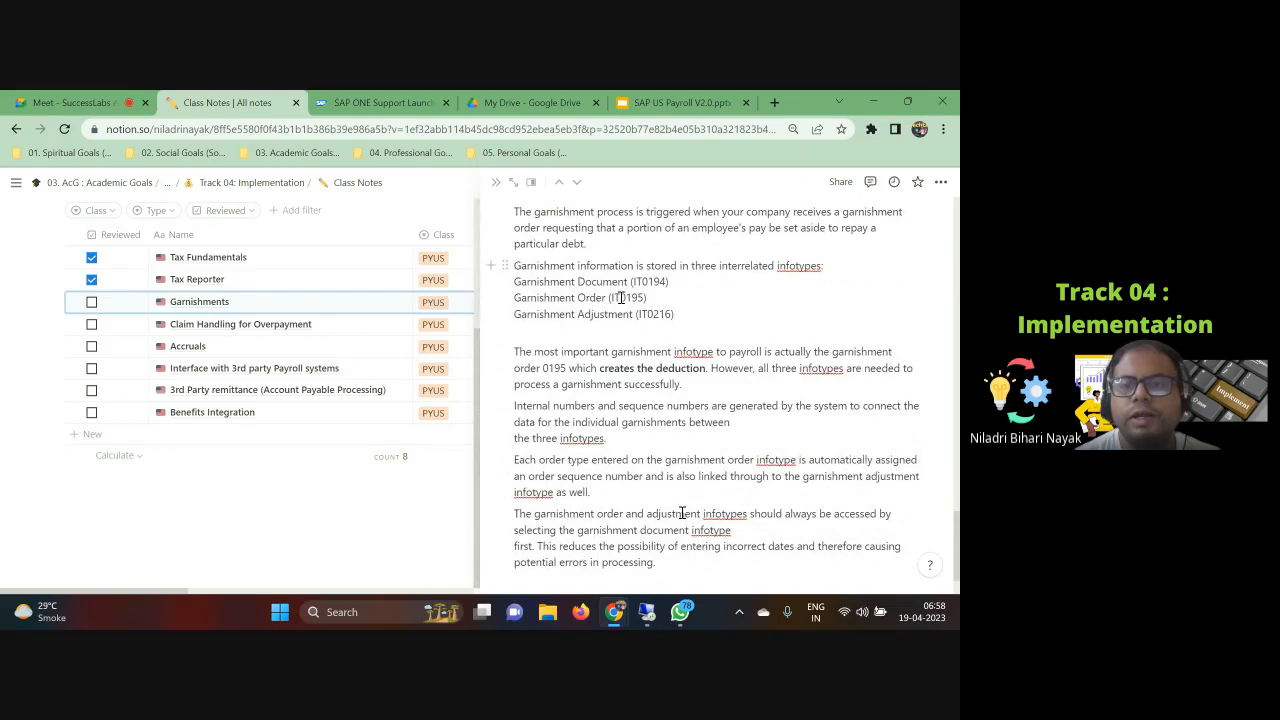
pyautogui.scroll(-1, 673, 455)
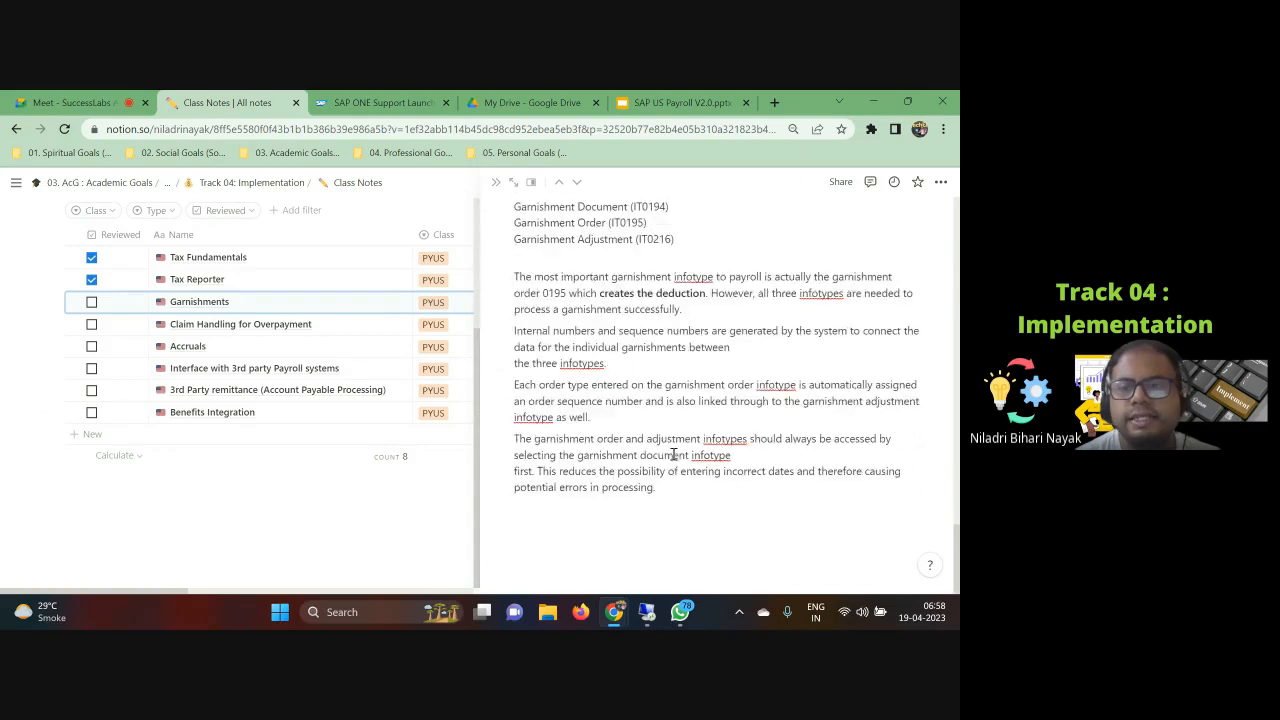
pyautogui.scroll(5, 700, 465)
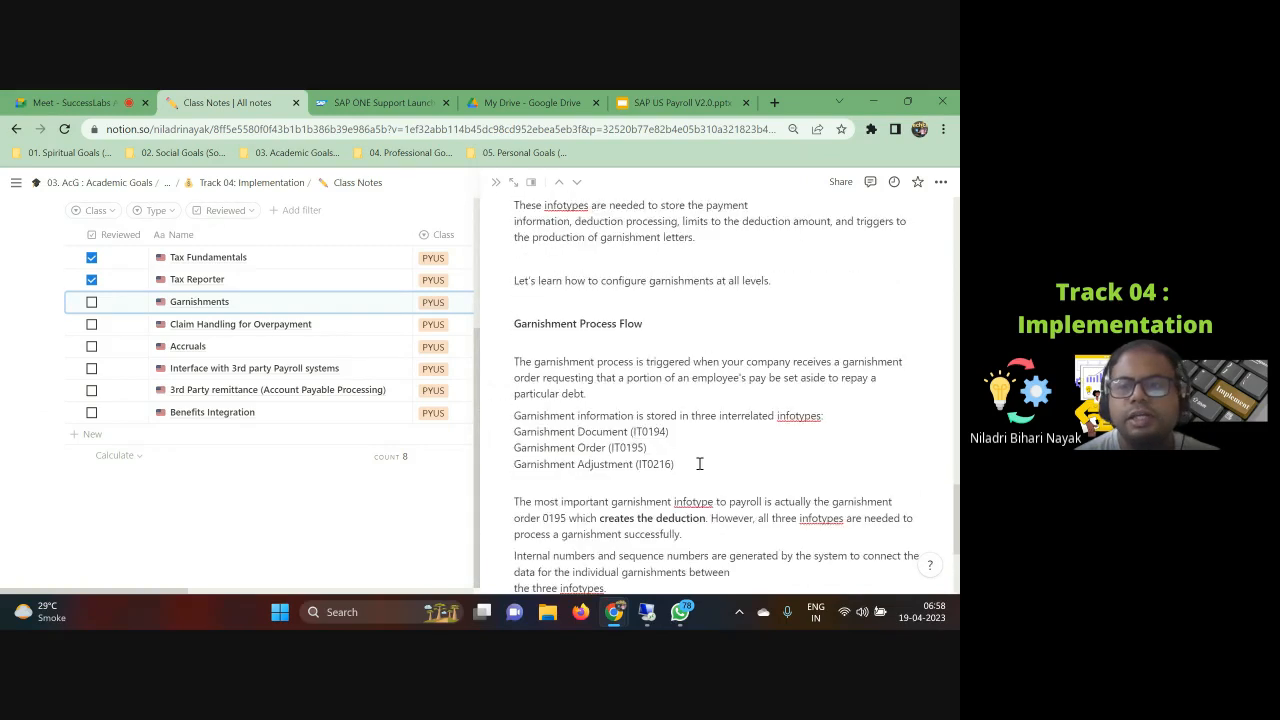
pyautogui.scroll(-3, 700, 463)
pyautogui.scroll(3, 700, 463)
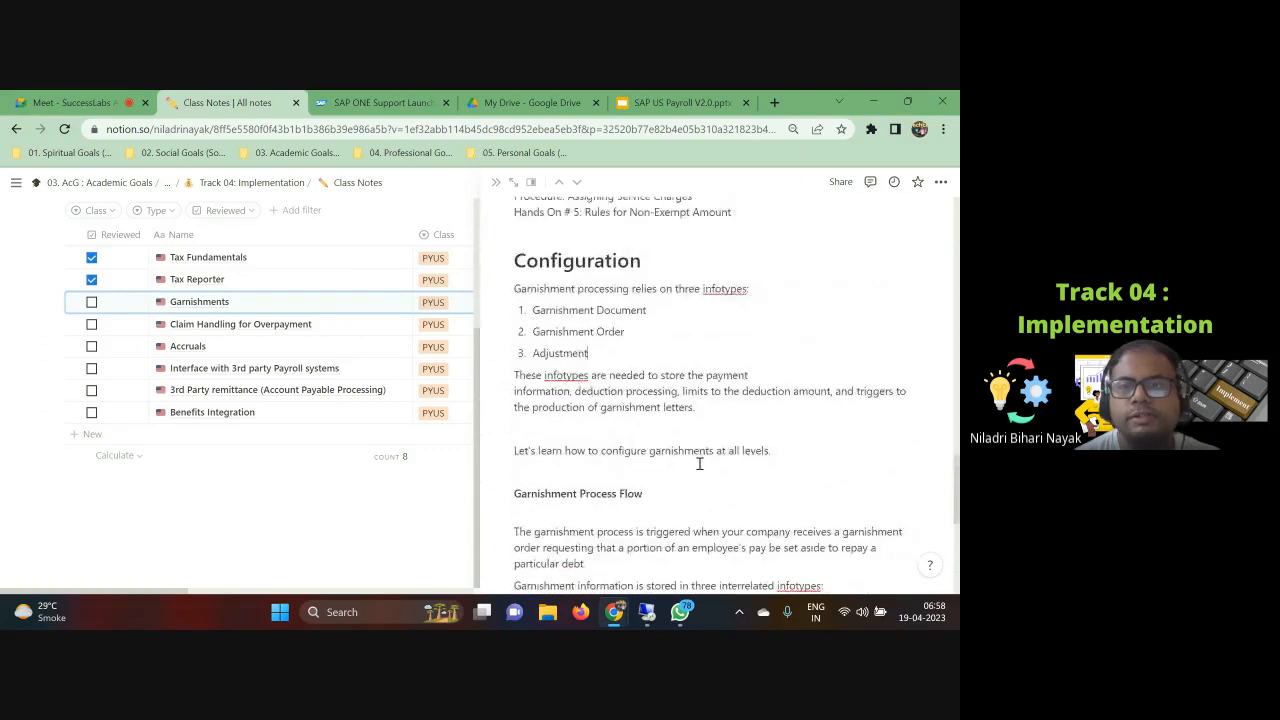
pyautogui.scroll(-6, 700, 463)
pyautogui.scroll(-8, 700, 463)
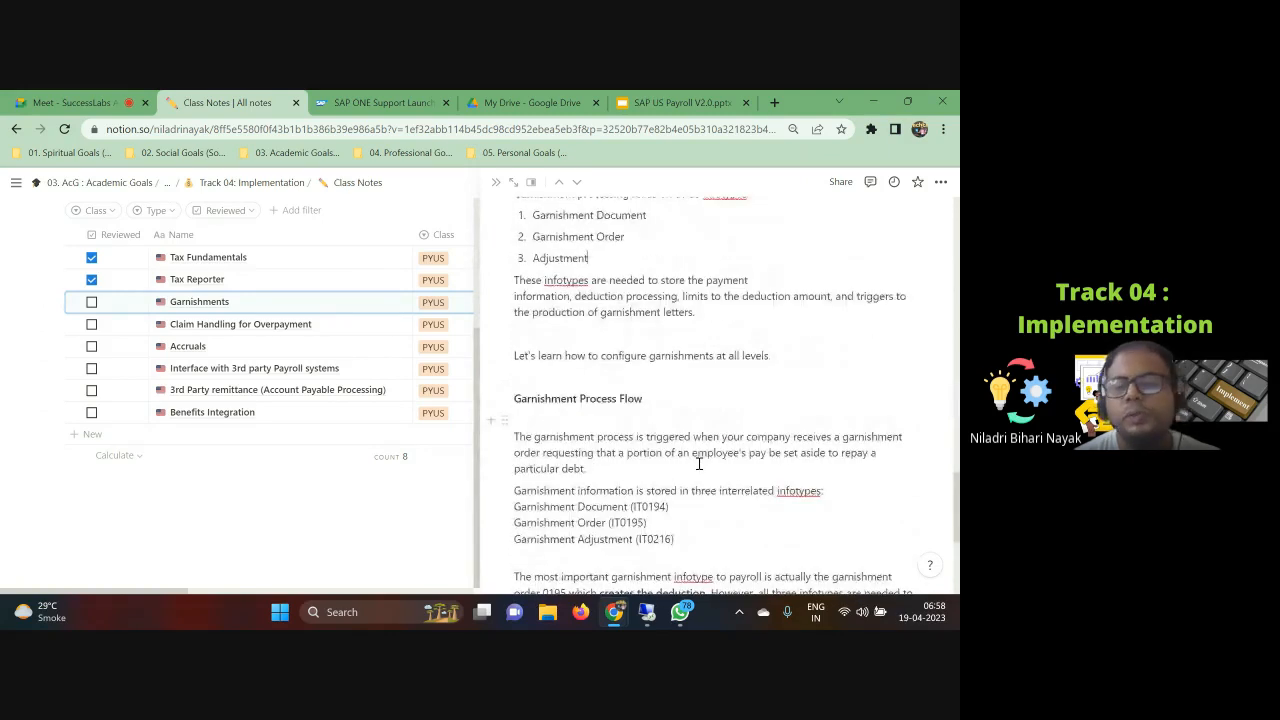
pyautogui.scroll(-3, 699, 463)
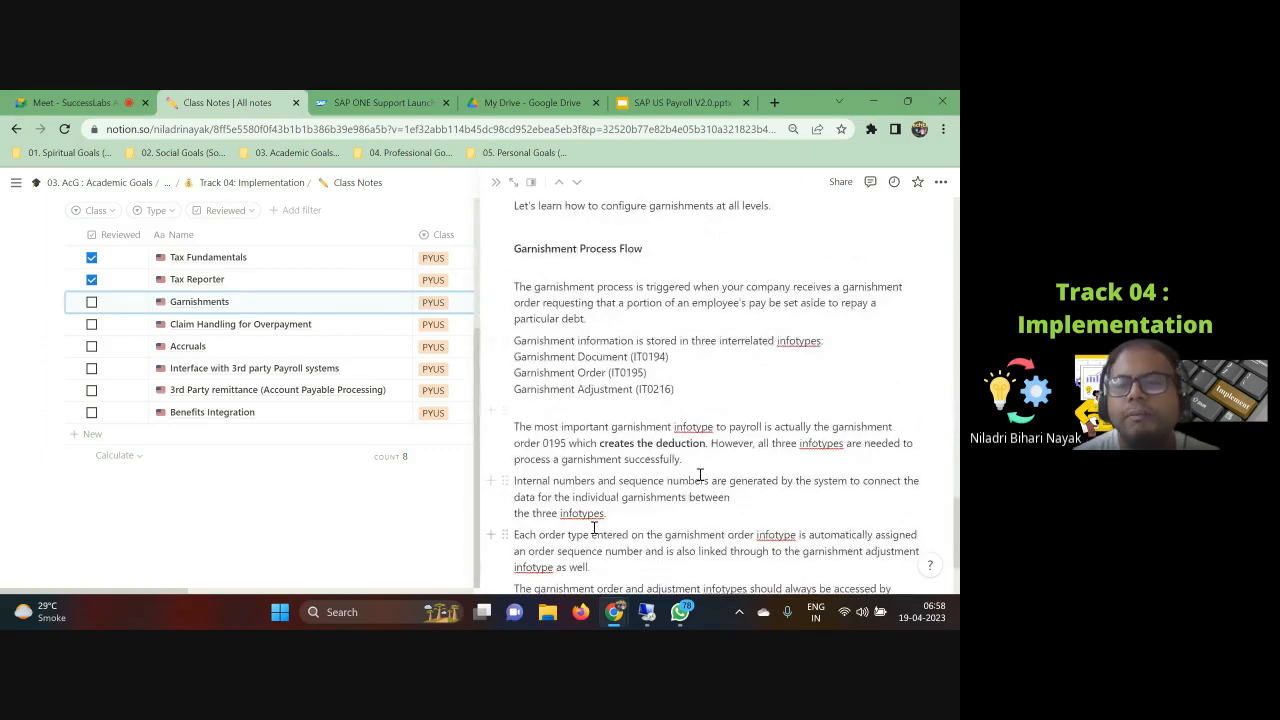
pyautogui.scroll(-3, 594, 507)
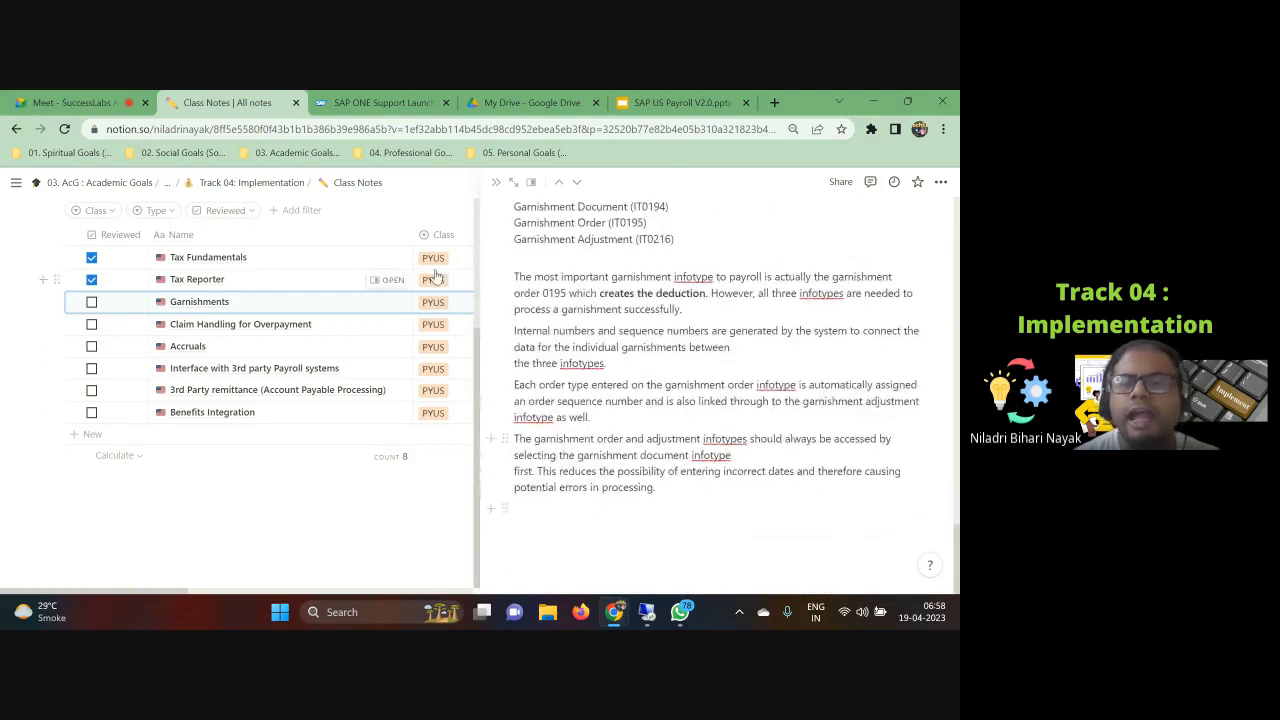
pyautogui.click(670, 101)
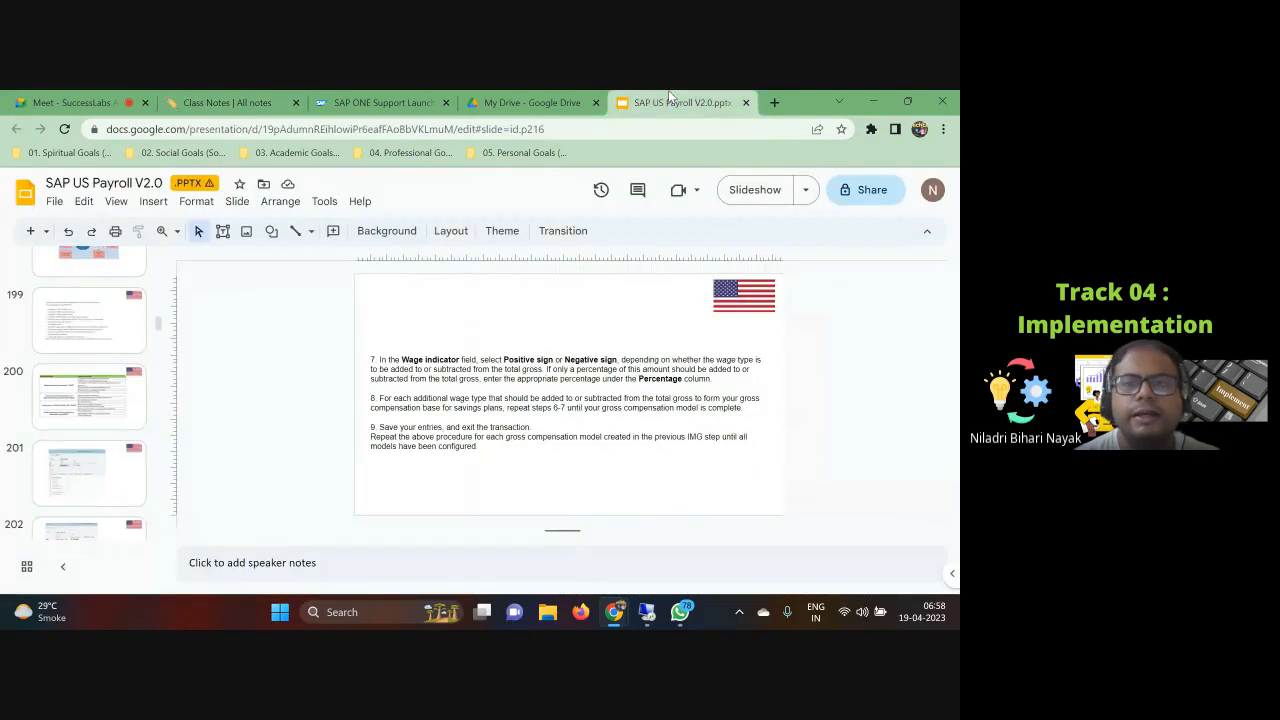
pyautogui.scroll(-15, 93, 455)
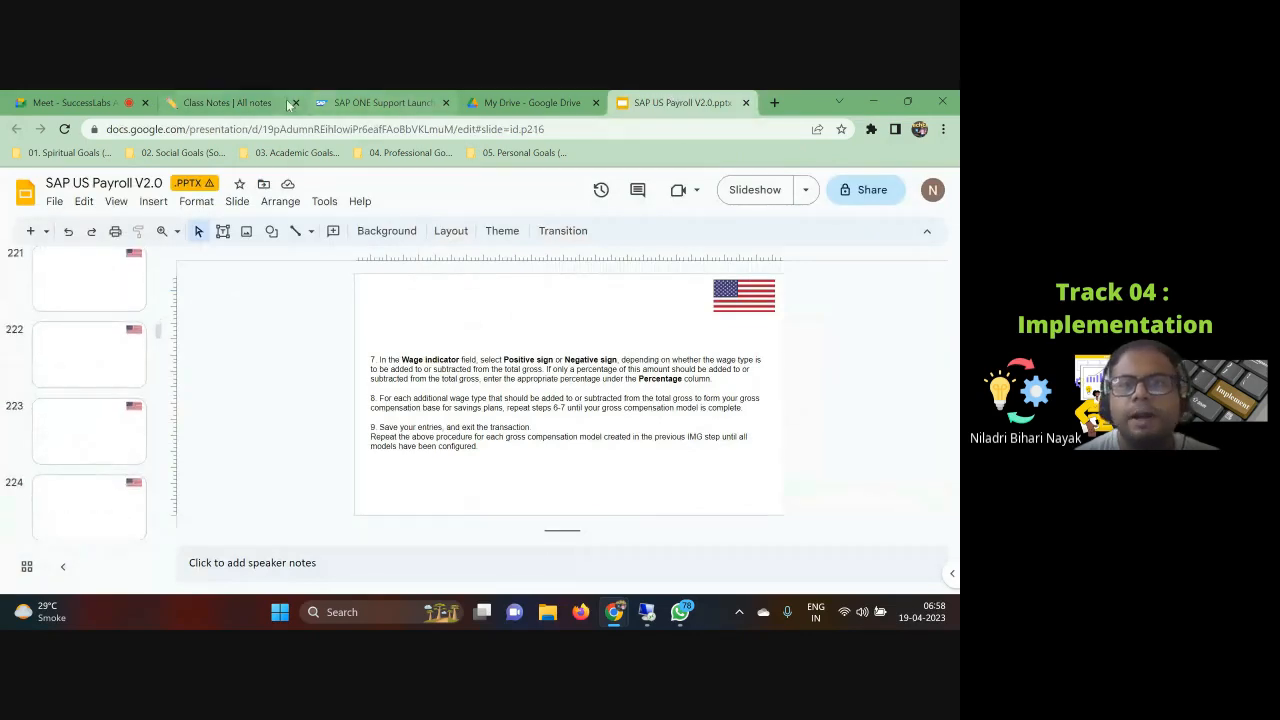
pyautogui.click(248, 100)
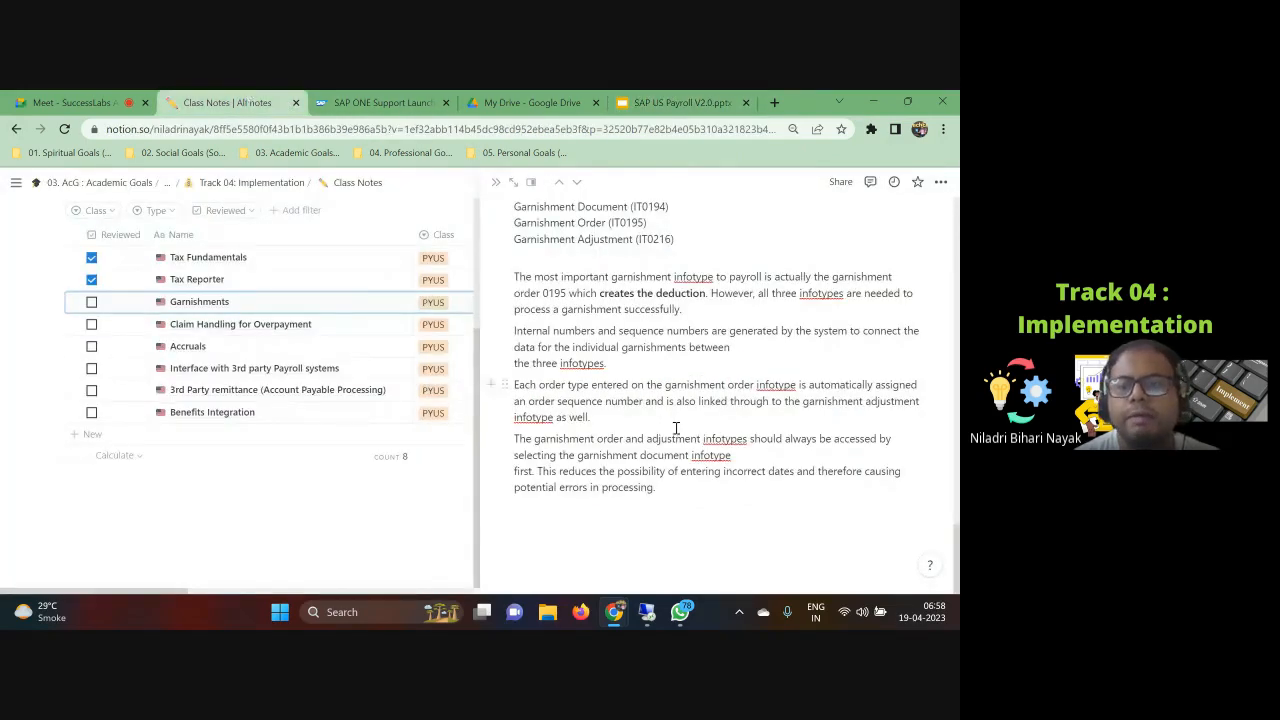
pyautogui.click(647, 612)
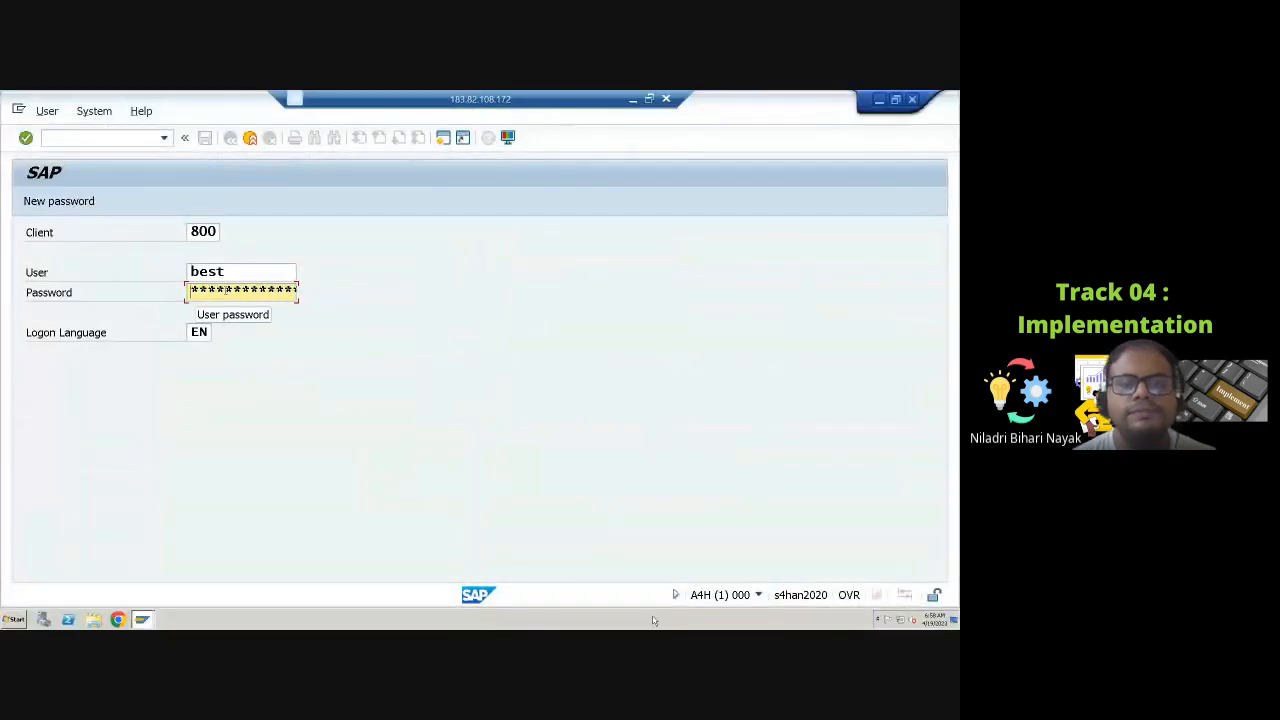
pyautogui.click(632, 99)
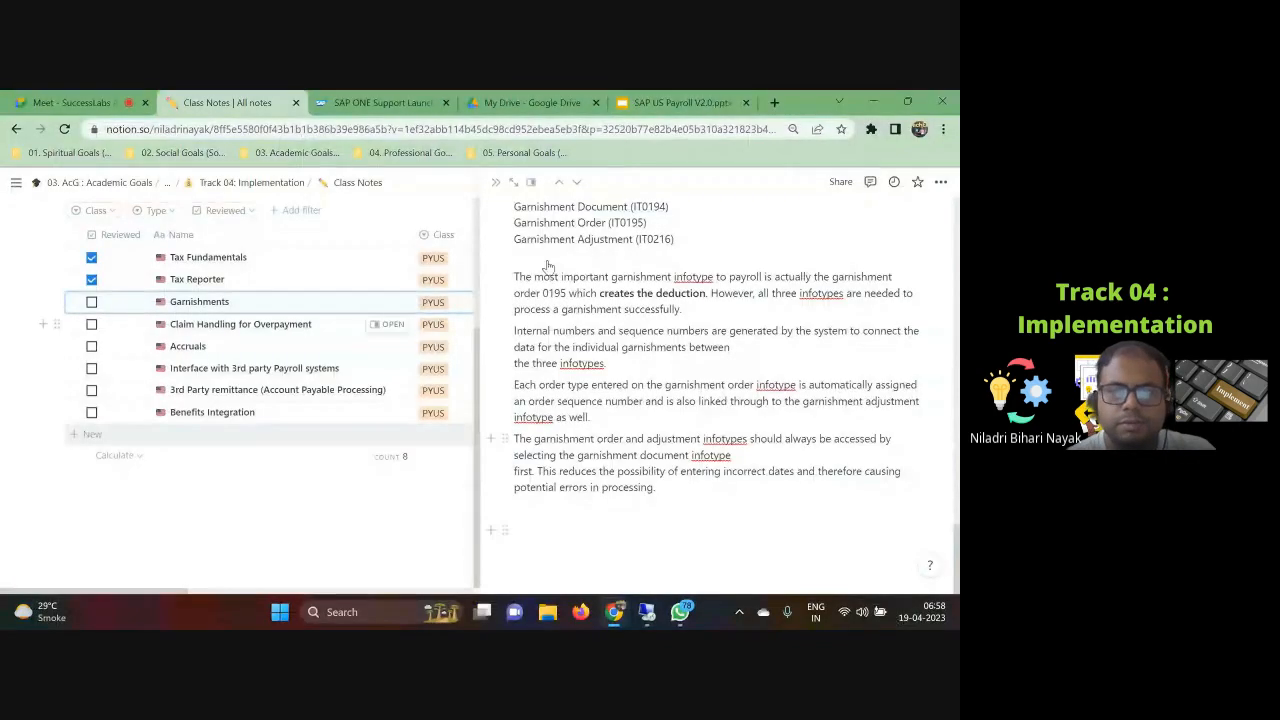
# Step: Switch to the shared SAP session, run transaction sp and open the SAP Reference IMG
pyautogui.click(66, 100)
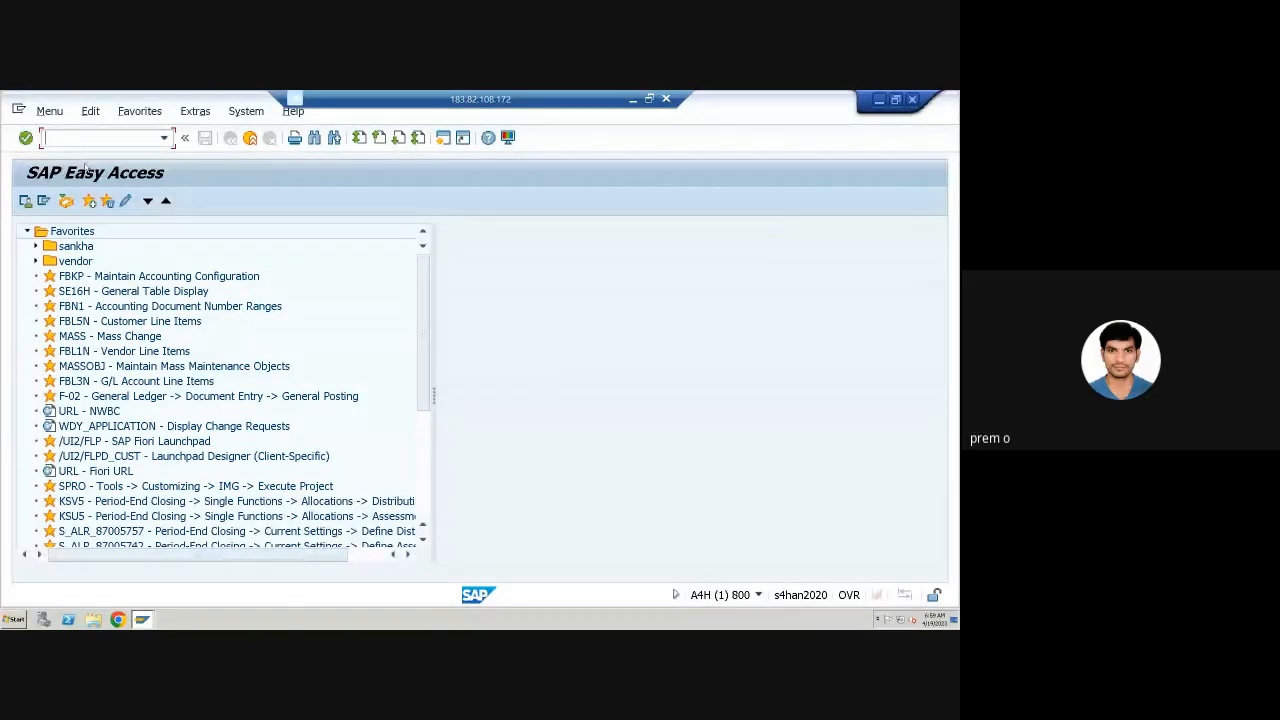
pyautogui.write('spro')
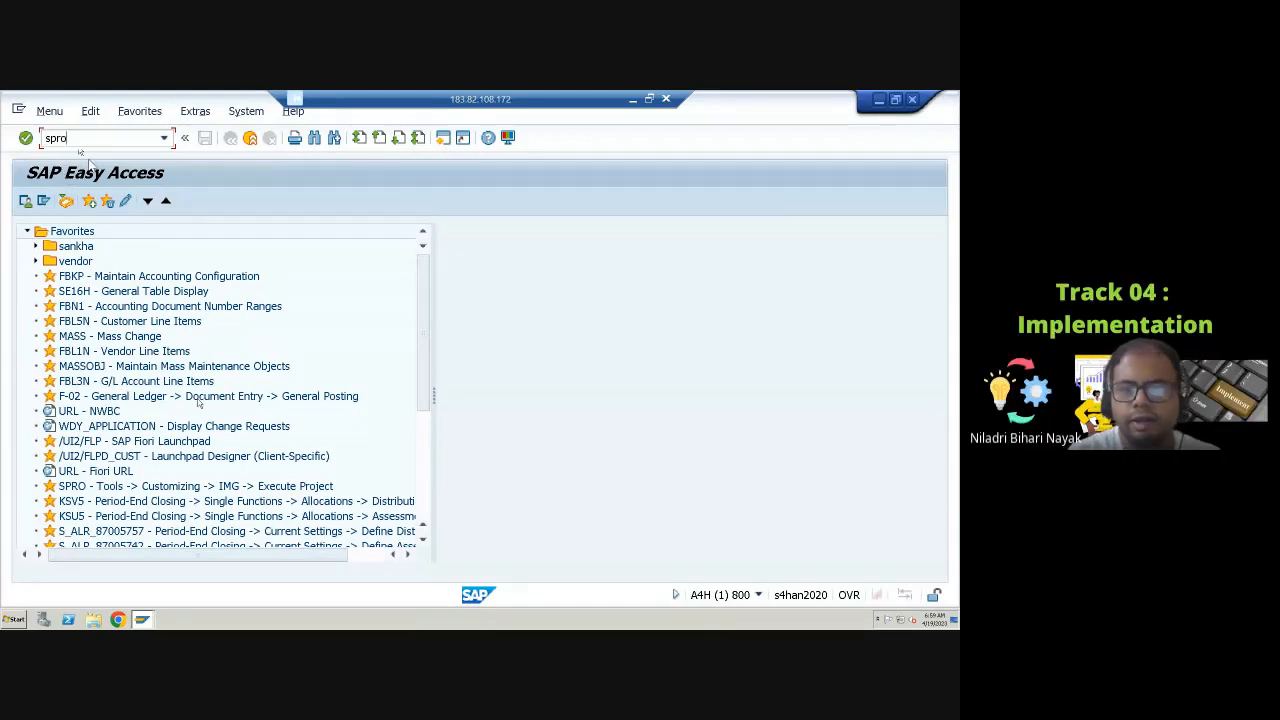
pyautogui.press('Return')
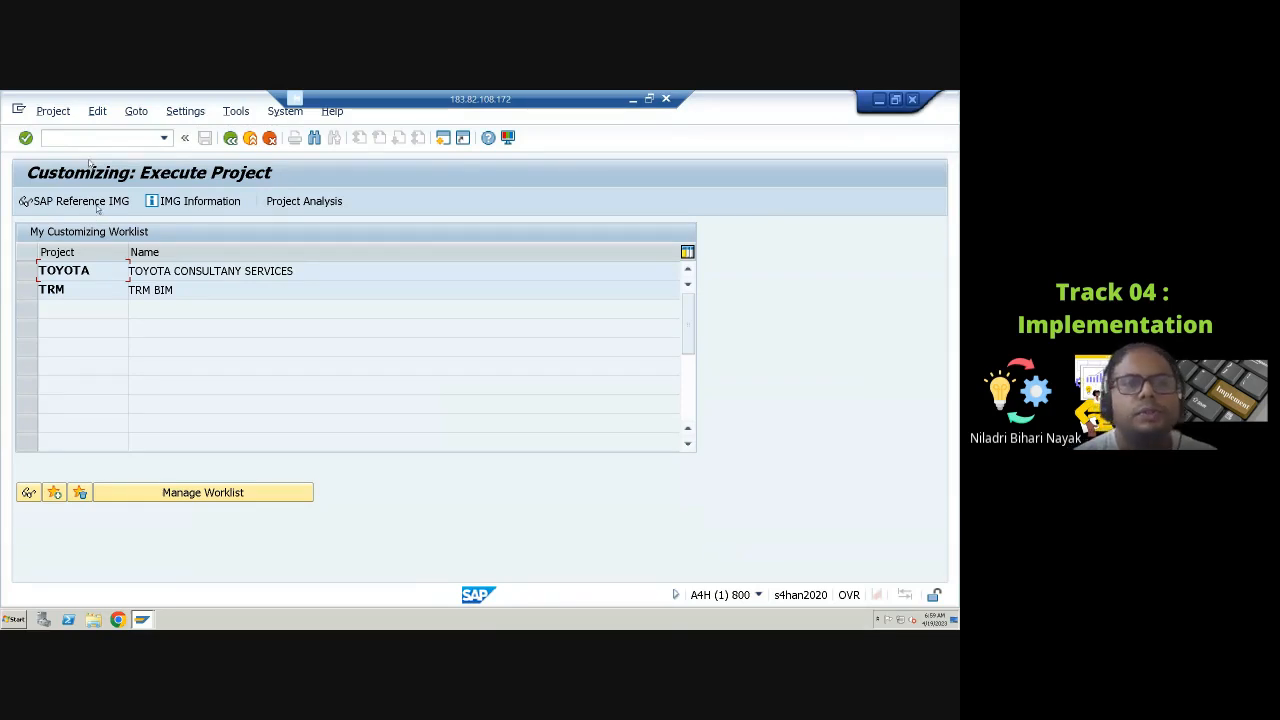
pyautogui.click(92, 203)
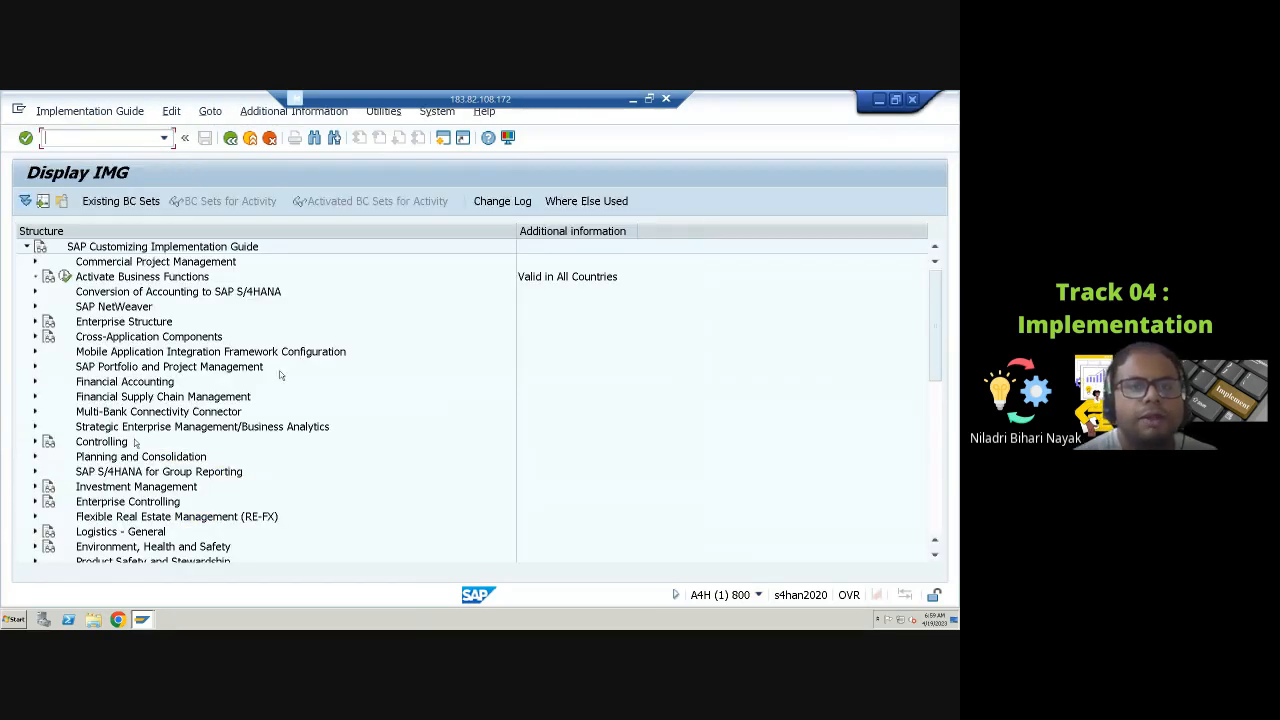
# Step: In the IMG, expand Payroll, then Payroll: USA, then its Garnishments node
pyautogui.click(940, 431)
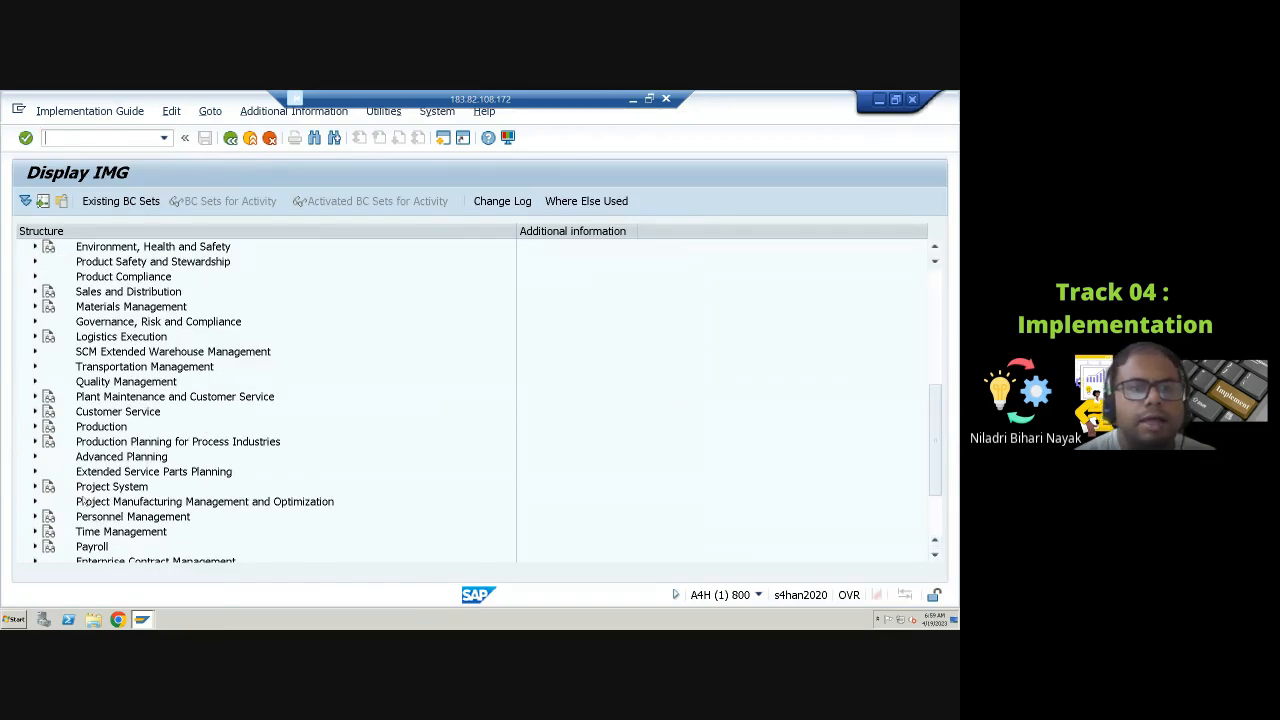
pyautogui.click(35, 547)
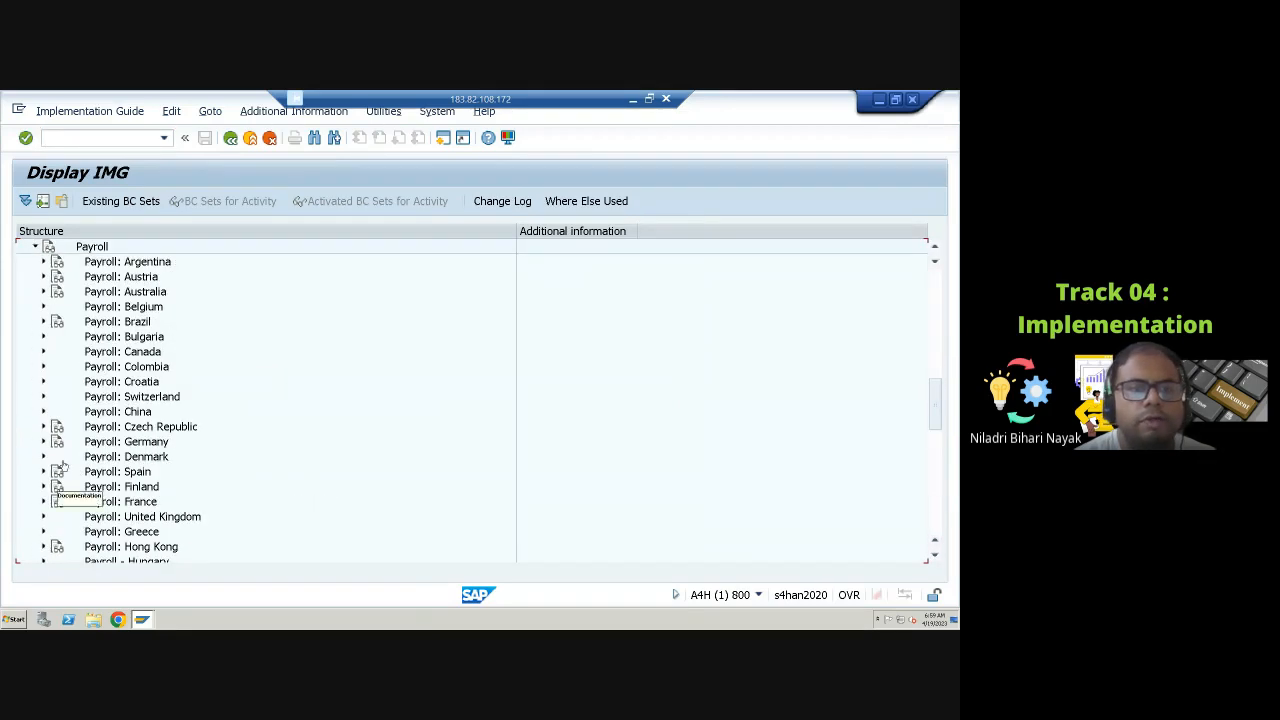
pyautogui.scroll(-3, 66, 431)
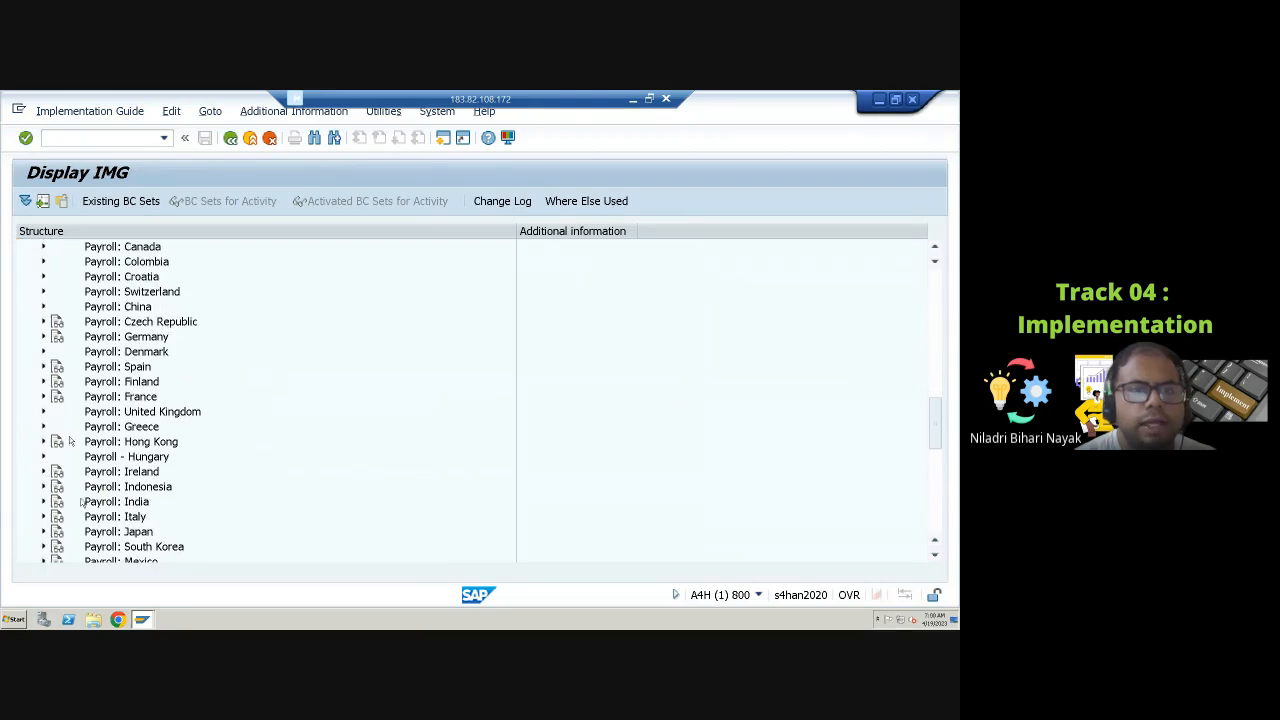
pyautogui.scroll(-7, 73, 473)
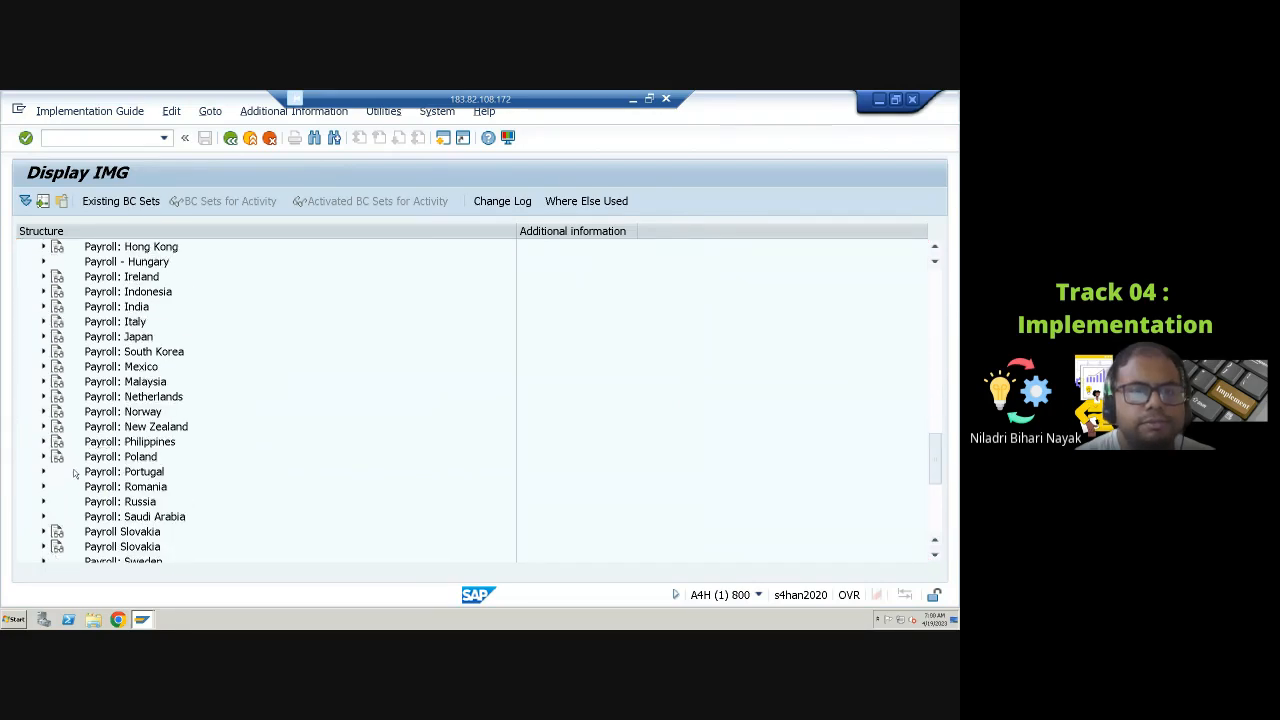
pyautogui.scroll(-3, 73, 466)
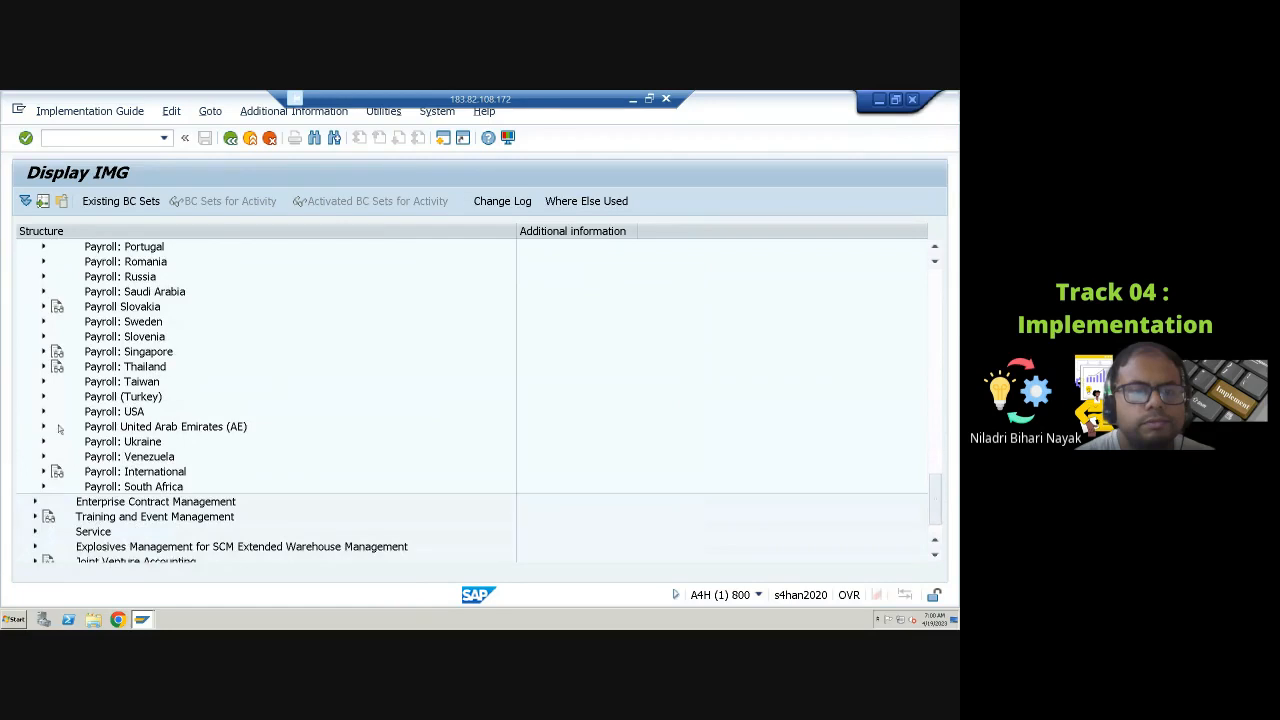
pyautogui.click(44, 412)
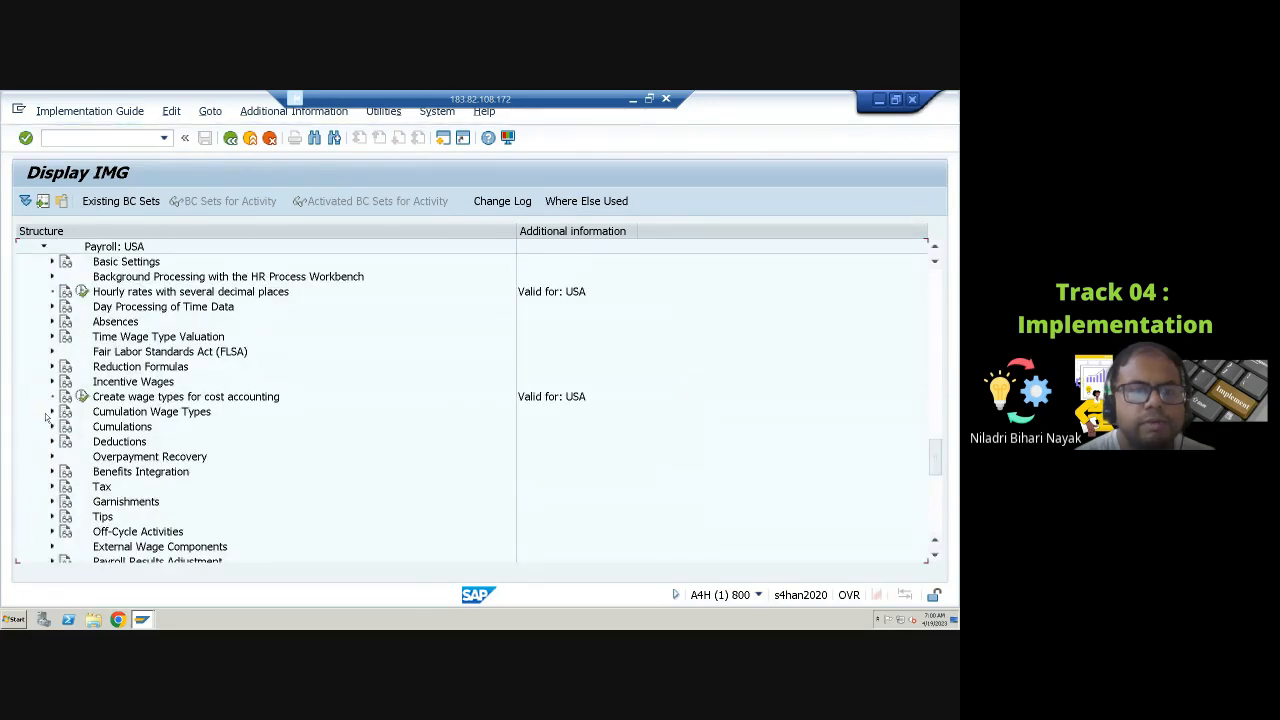
pyautogui.scroll(-1, 108, 447)
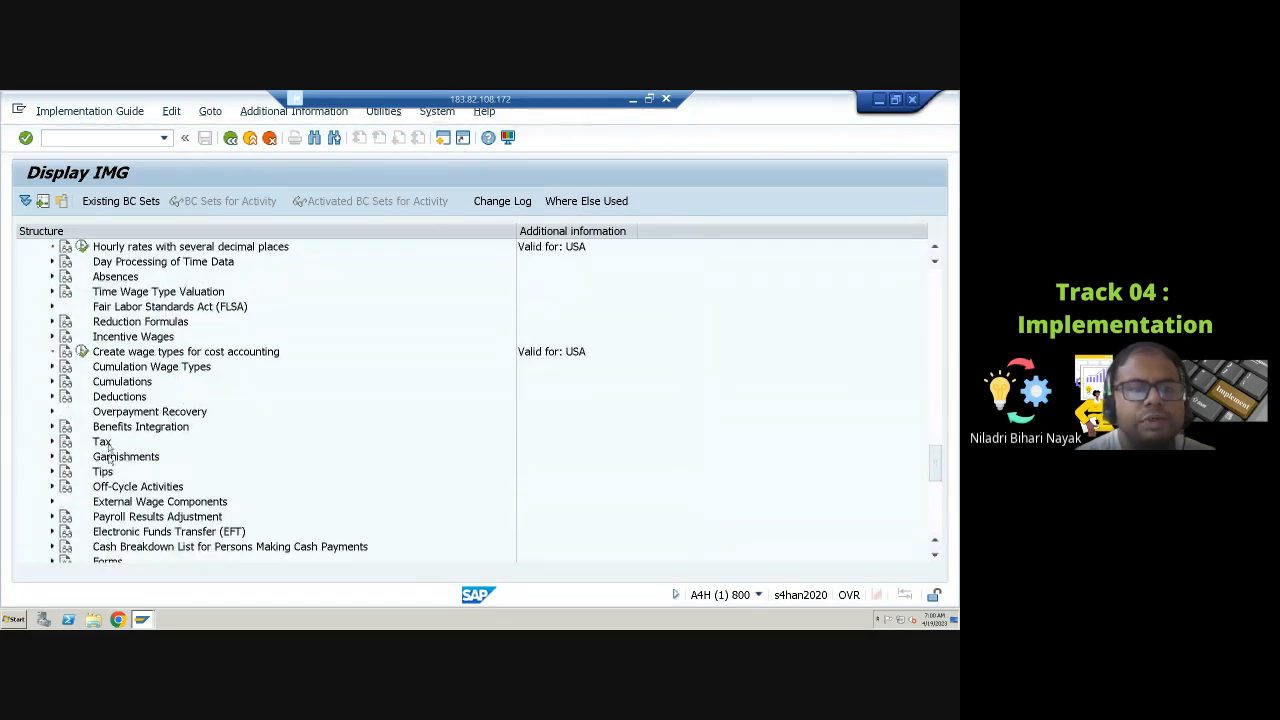
pyautogui.click(53, 457)
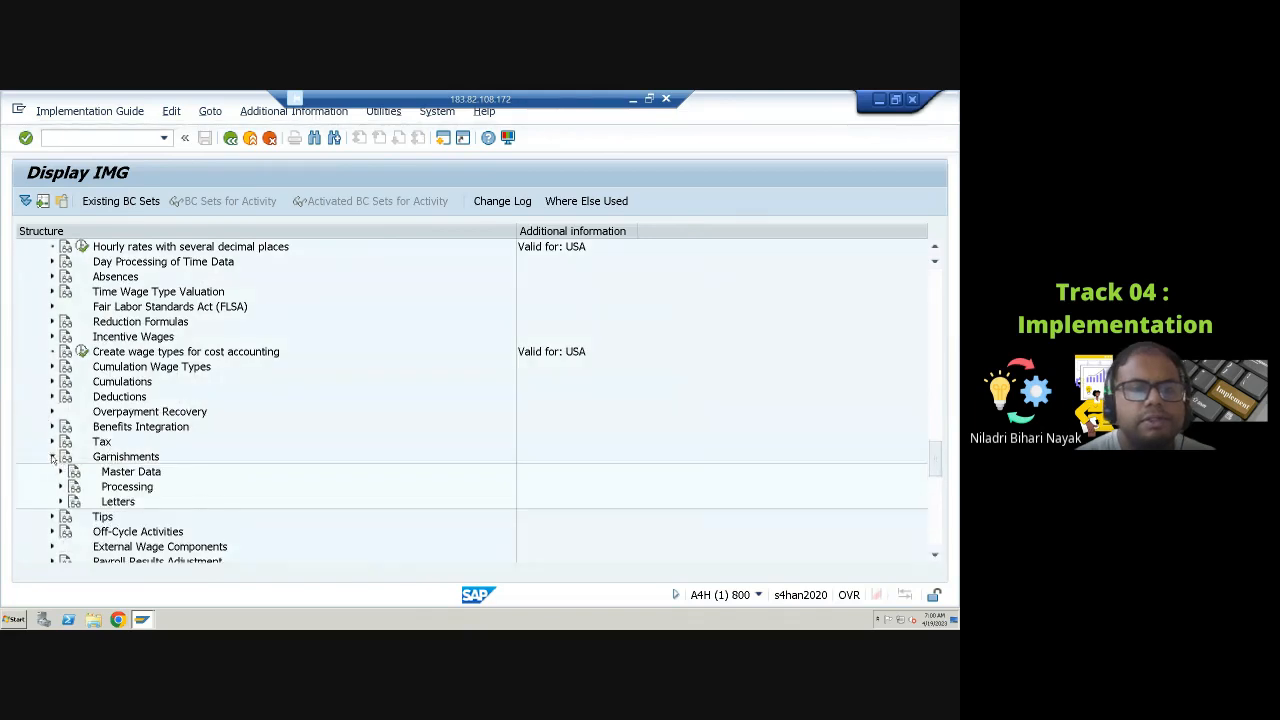
# Step: Expand Garnishments' Master Data and Document nodes and open the Create document category activity
pyautogui.scroll(-2, 215, 453)
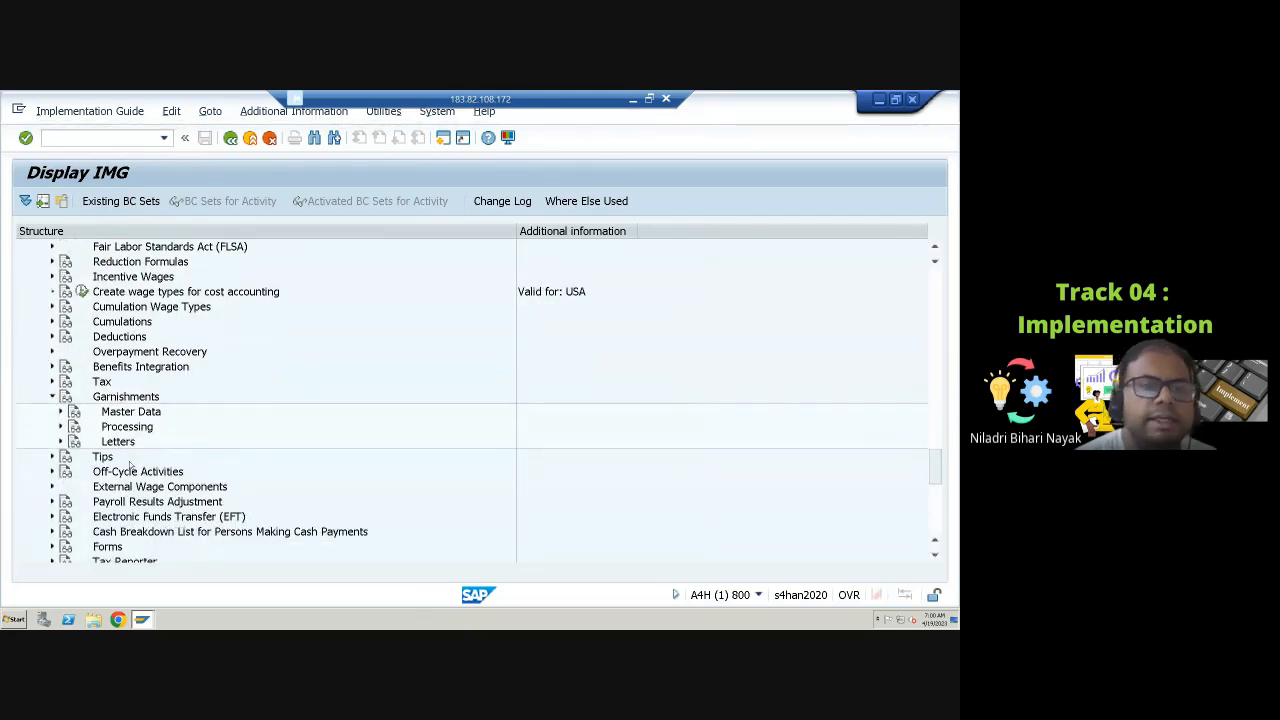
pyautogui.click(61, 412)
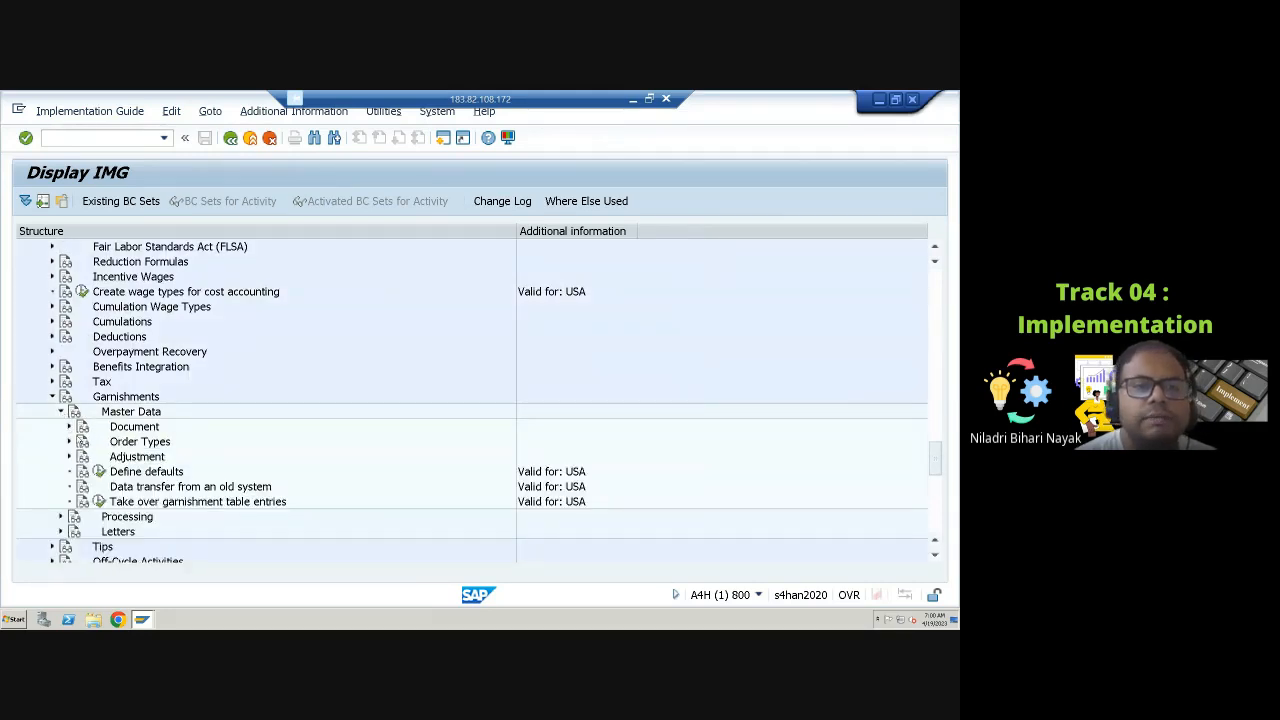
pyautogui.click(68, 427)
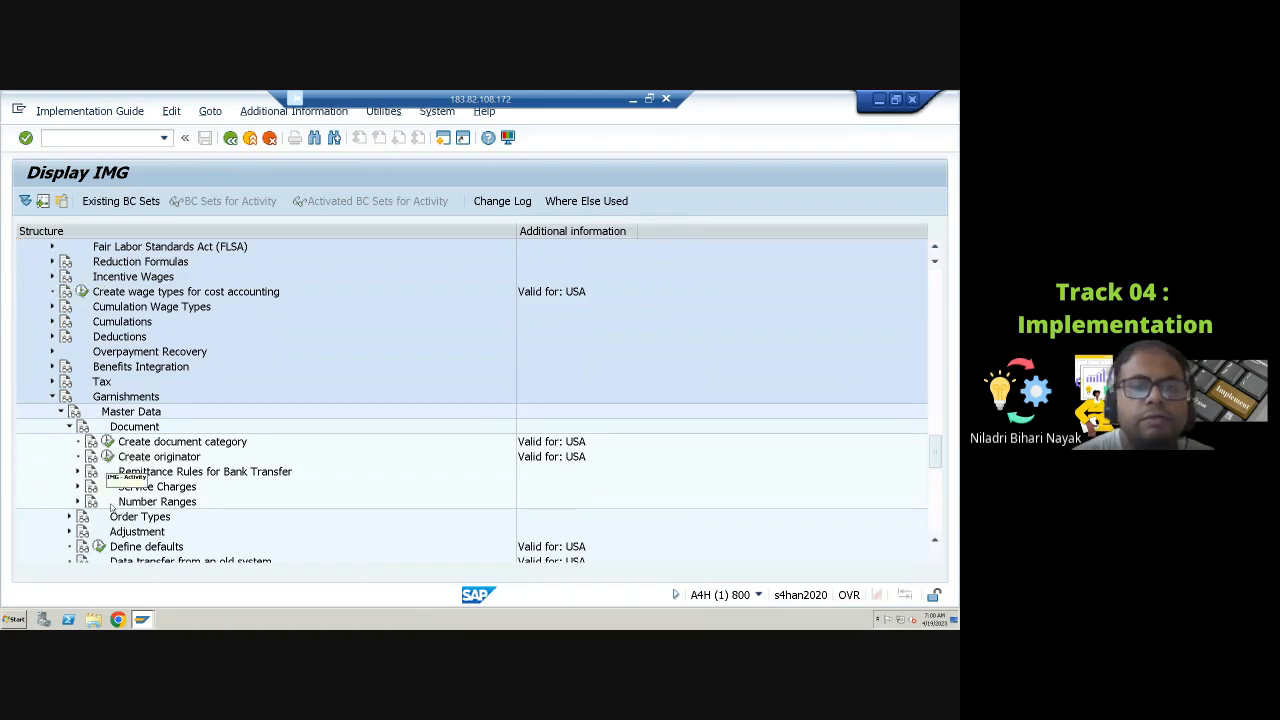
pyautogui.scroll(-1, 127, 472)
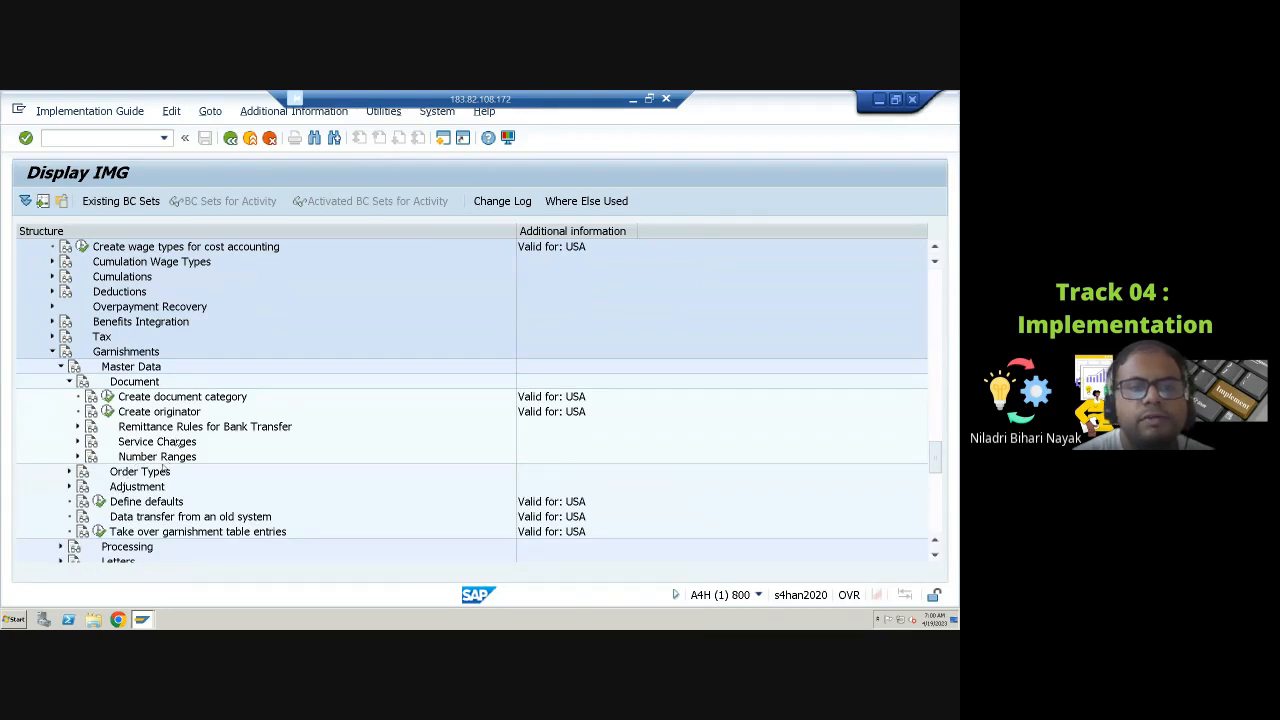
pyautogui.click(69, 382)
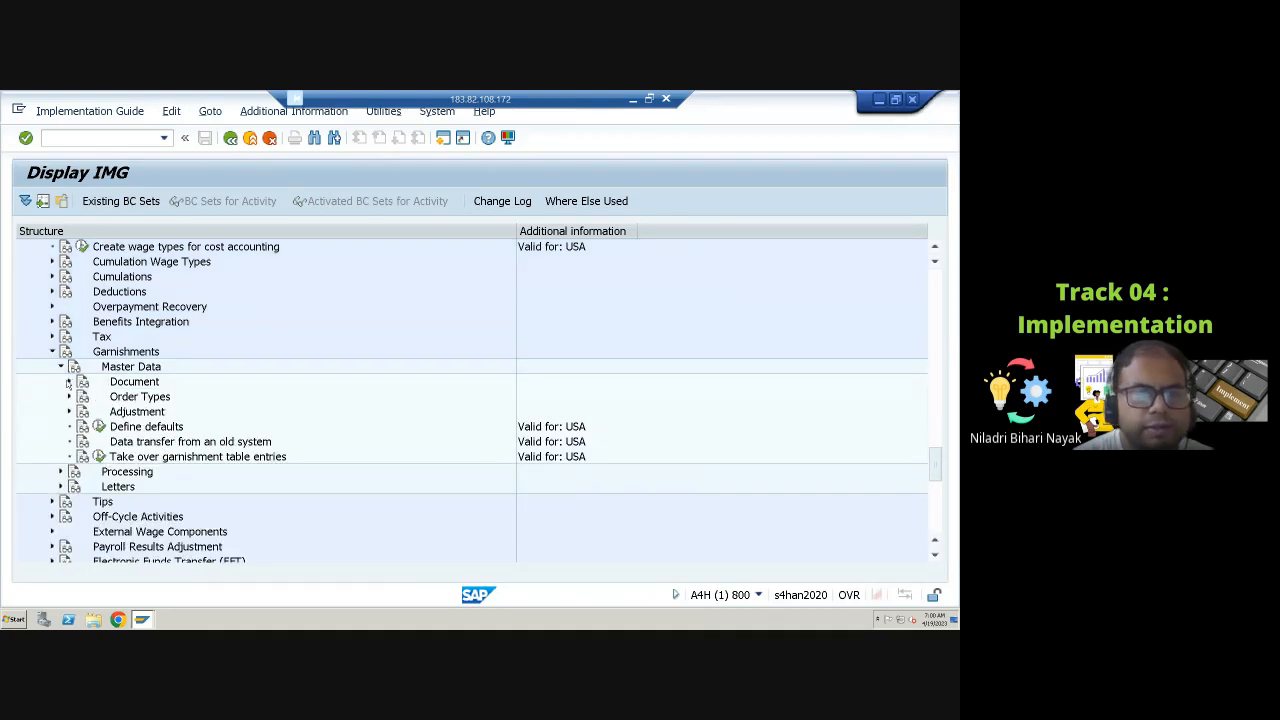
pyautogui.click(68, 382)
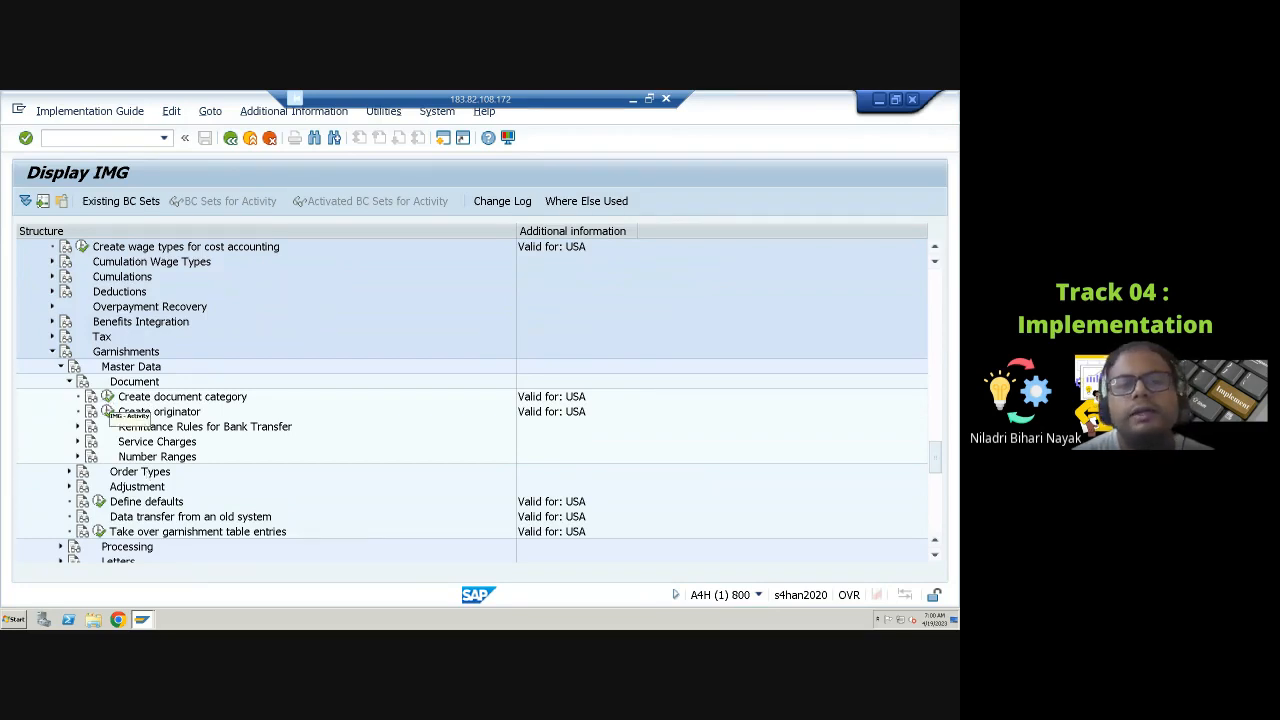
pyautogui.click(107, 397)
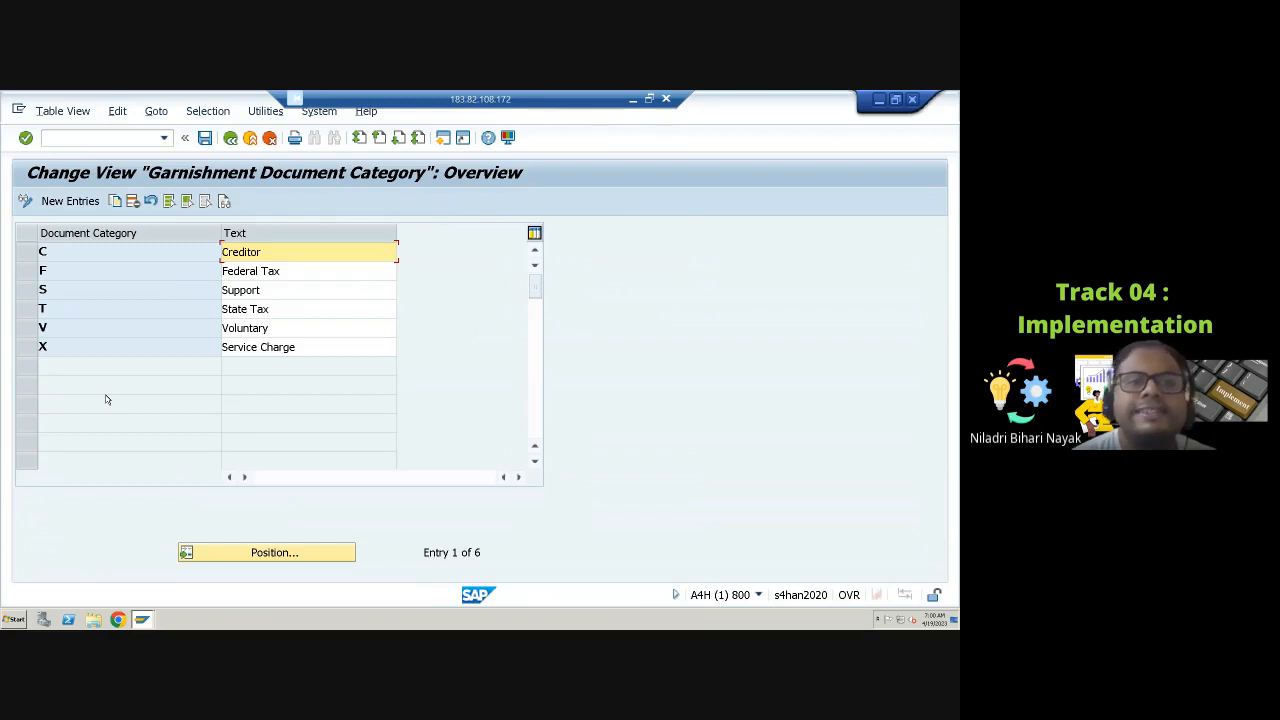
# Step: Review the existing garnishment document categories by highlighting their rows in the table
pyautogui.click(27, 290)
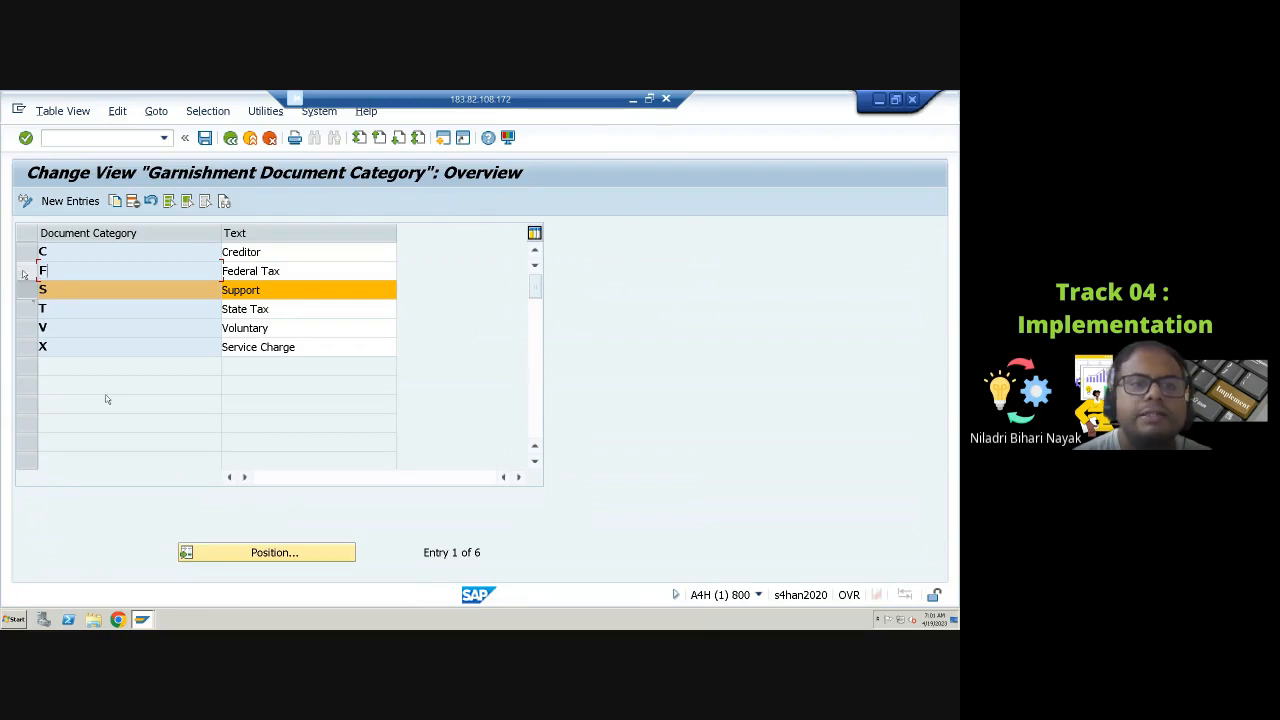
pyautogui.click(27, 271)
pyautogui.click(27, 308)
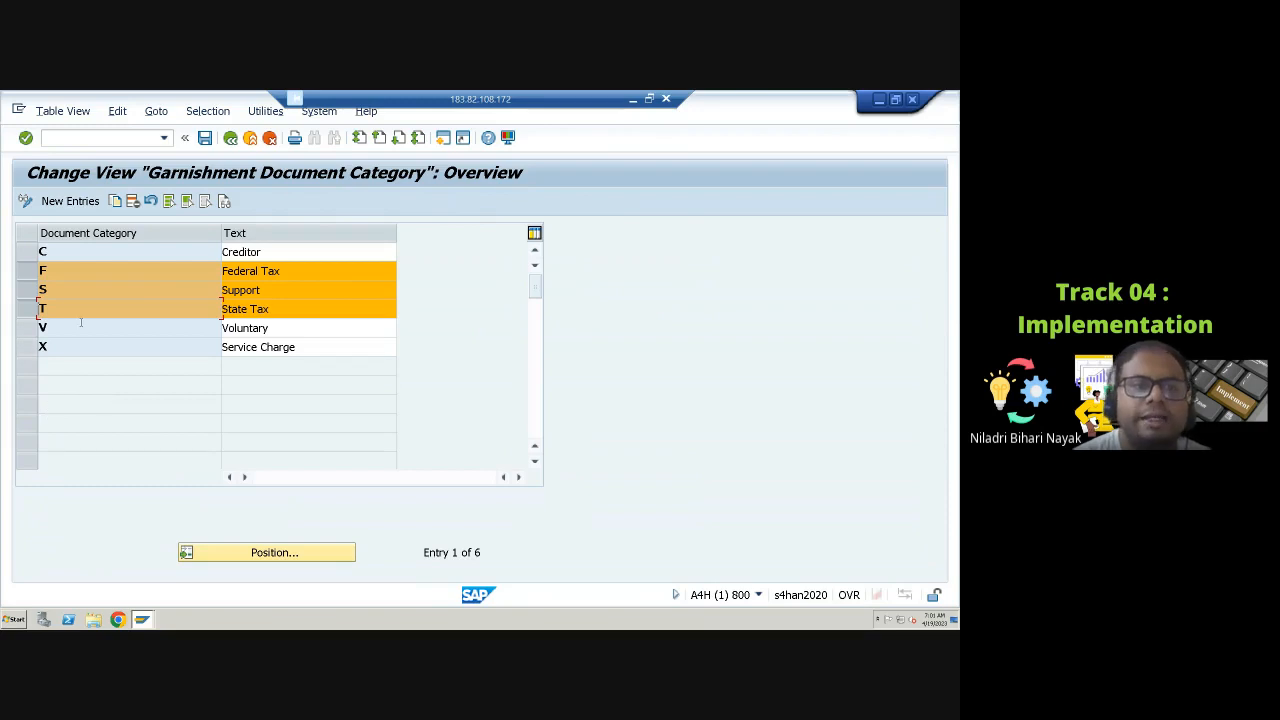
pyautogui.click(27, 327)
pyautogui.click(27, 308)
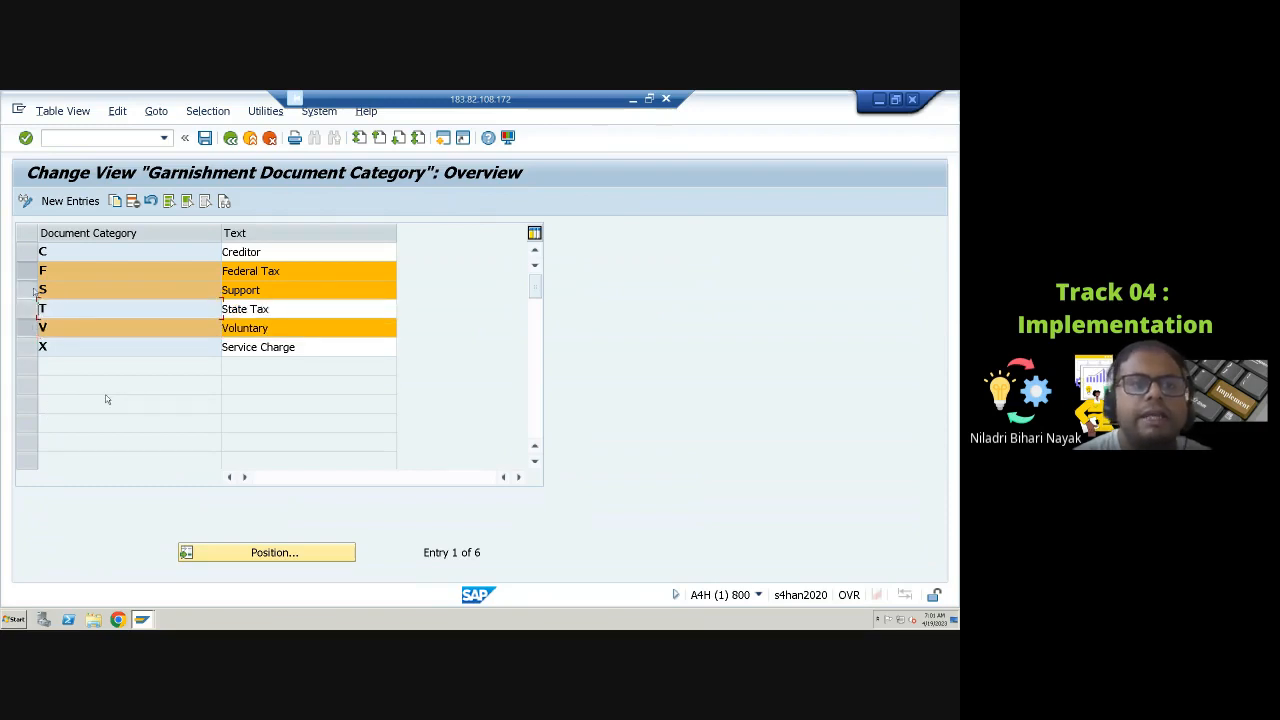
pyautogui.click(27, 289)
pyautogui.click(27, 270)
pyautogui.click(27, 327)
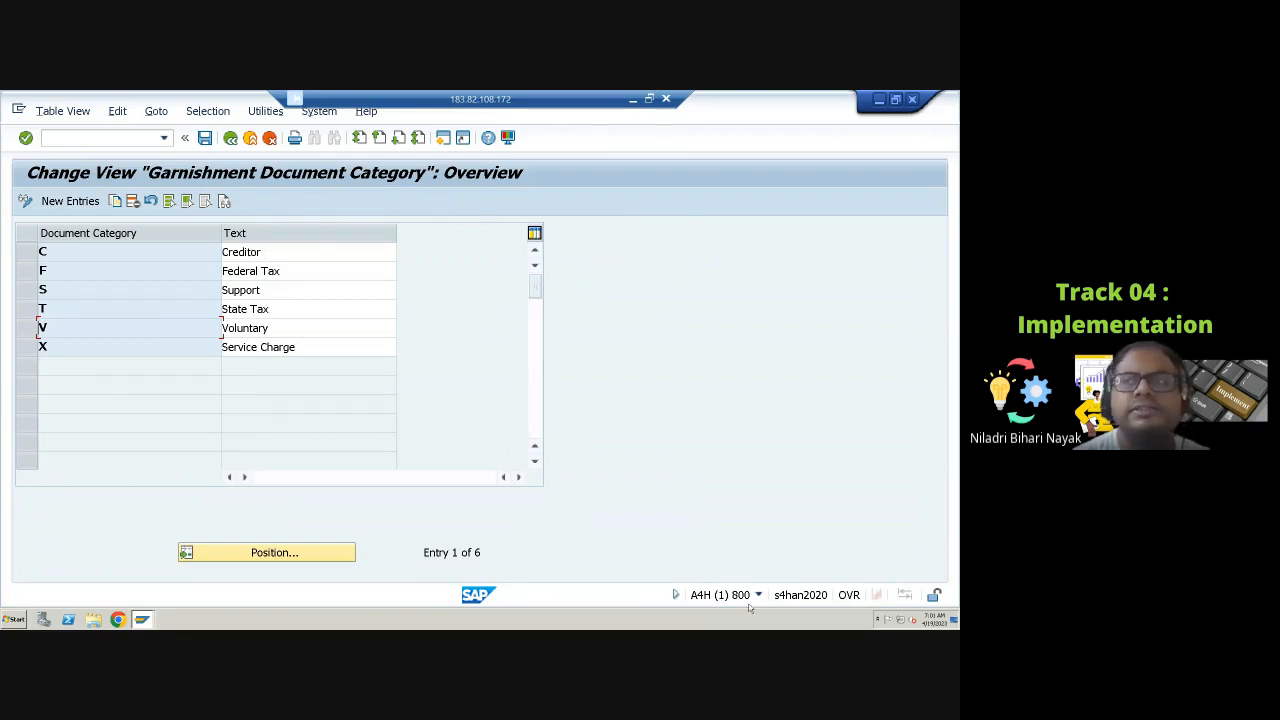
# Step: Open the new-entries screen for document categories, then leave it without adding anything and return to the IMG
pyautogui.click(70, 201)
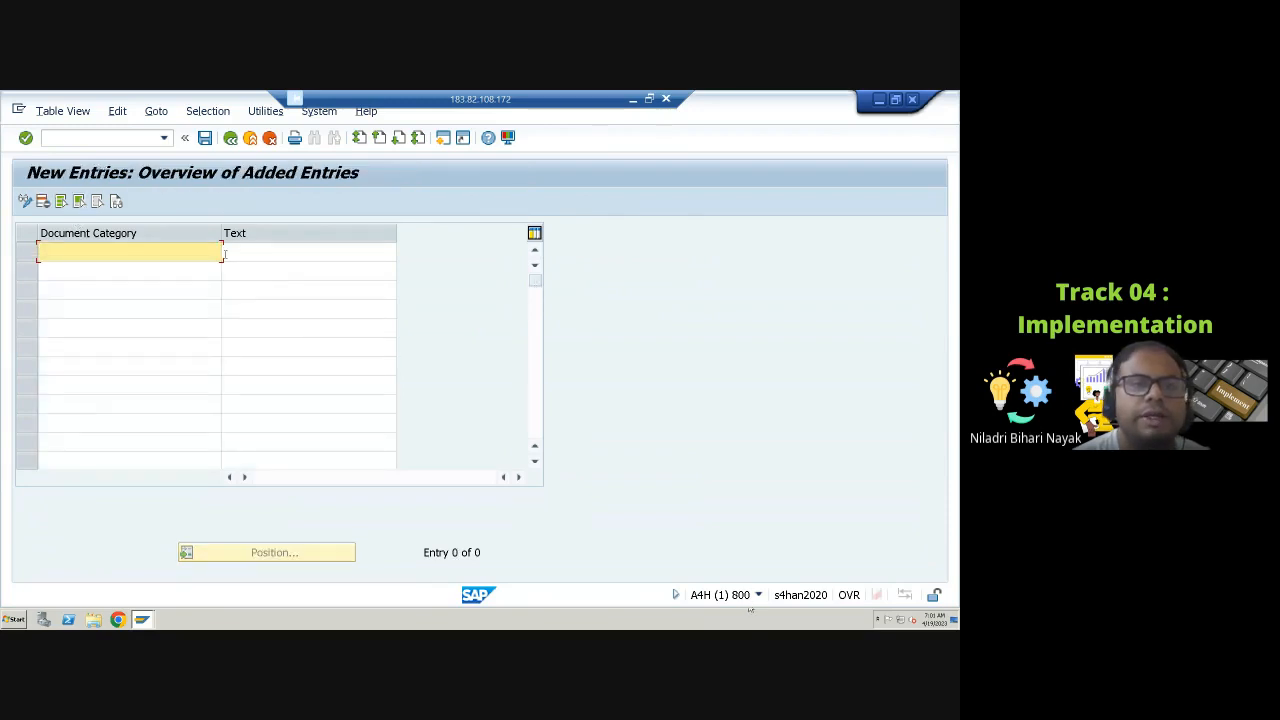
pyautogui.click(320, 252)
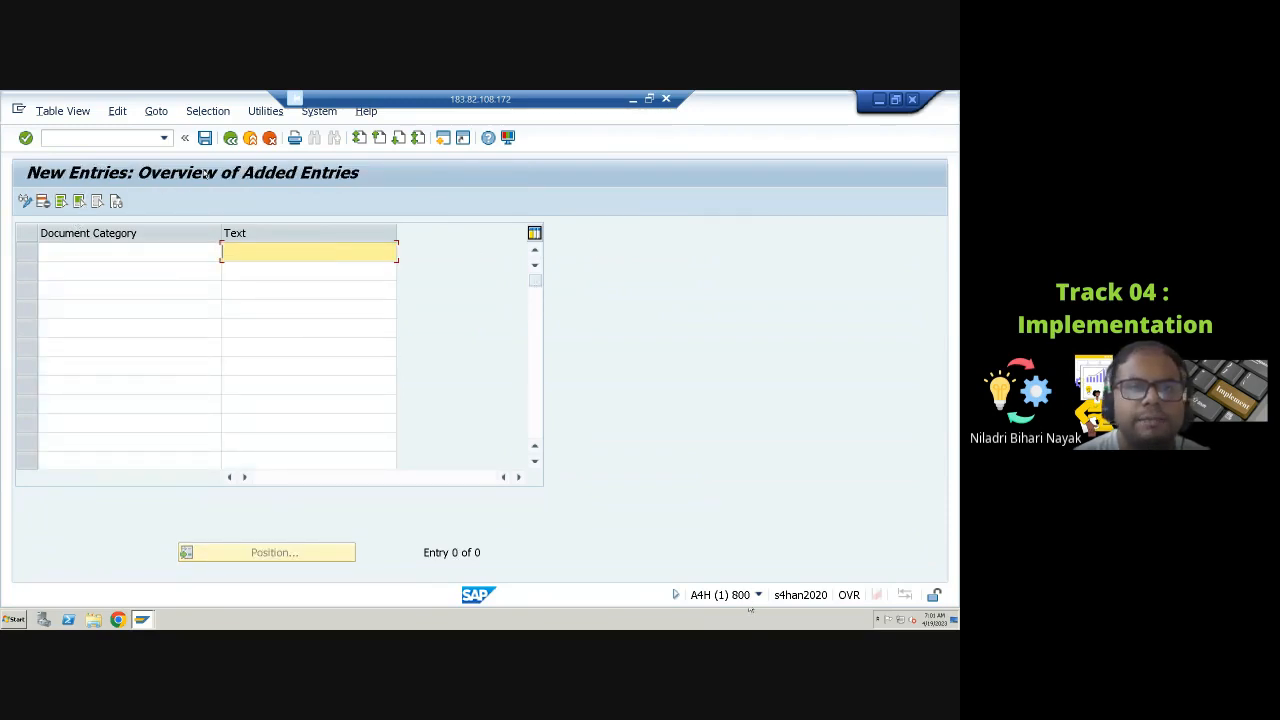
pyautogui.click(230, 140)
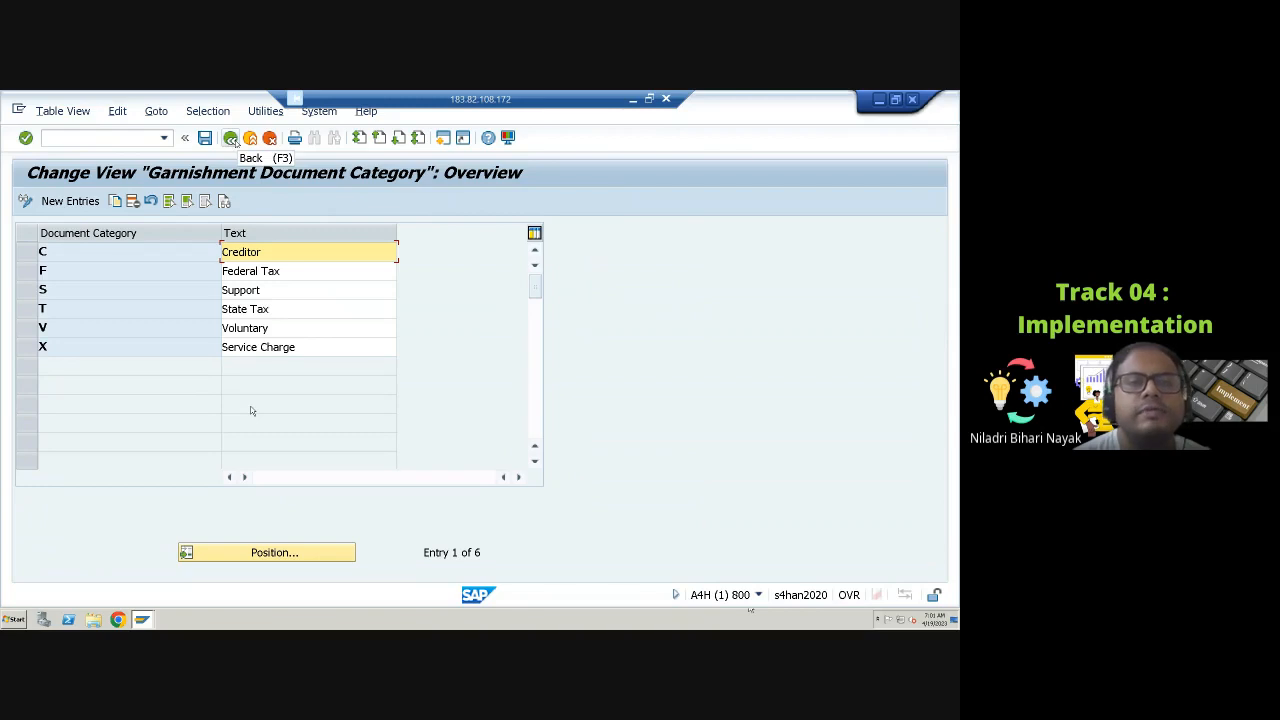
pyautogui.click(231, 140)
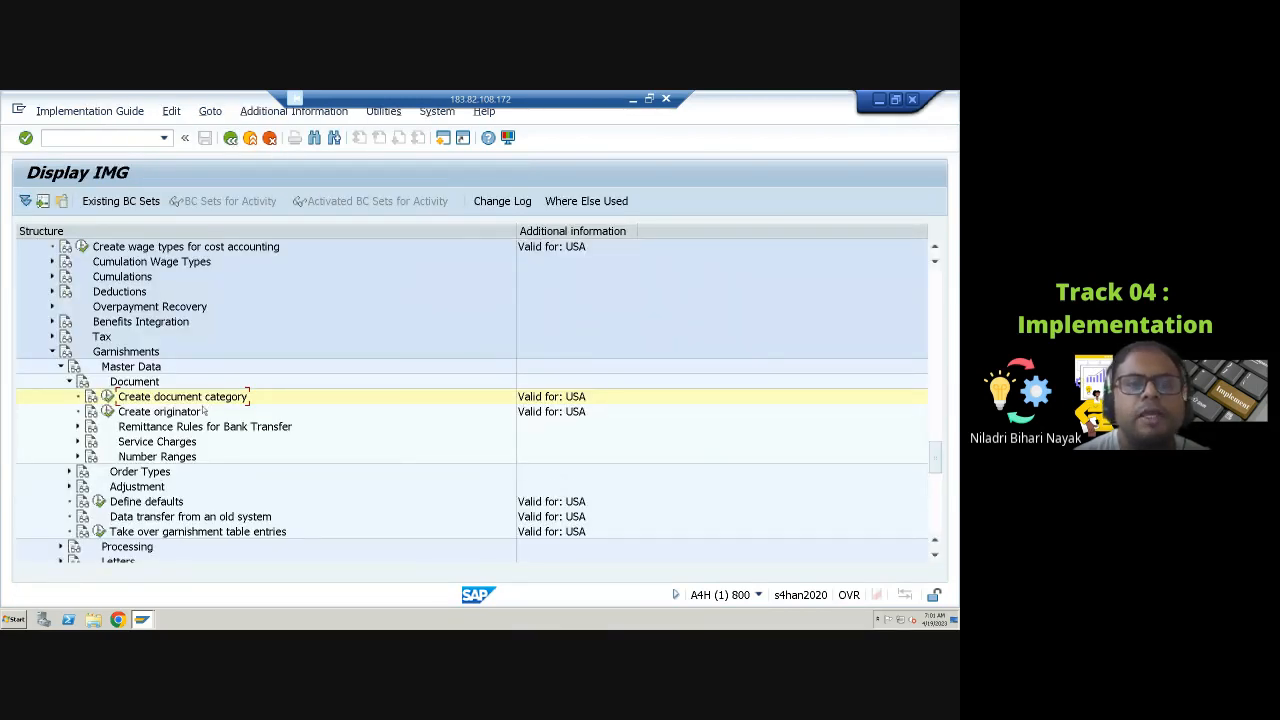
# Step: Open the Create originator activity, review the originator entries, and return to the IMG
pyautogui.click(107, 412)
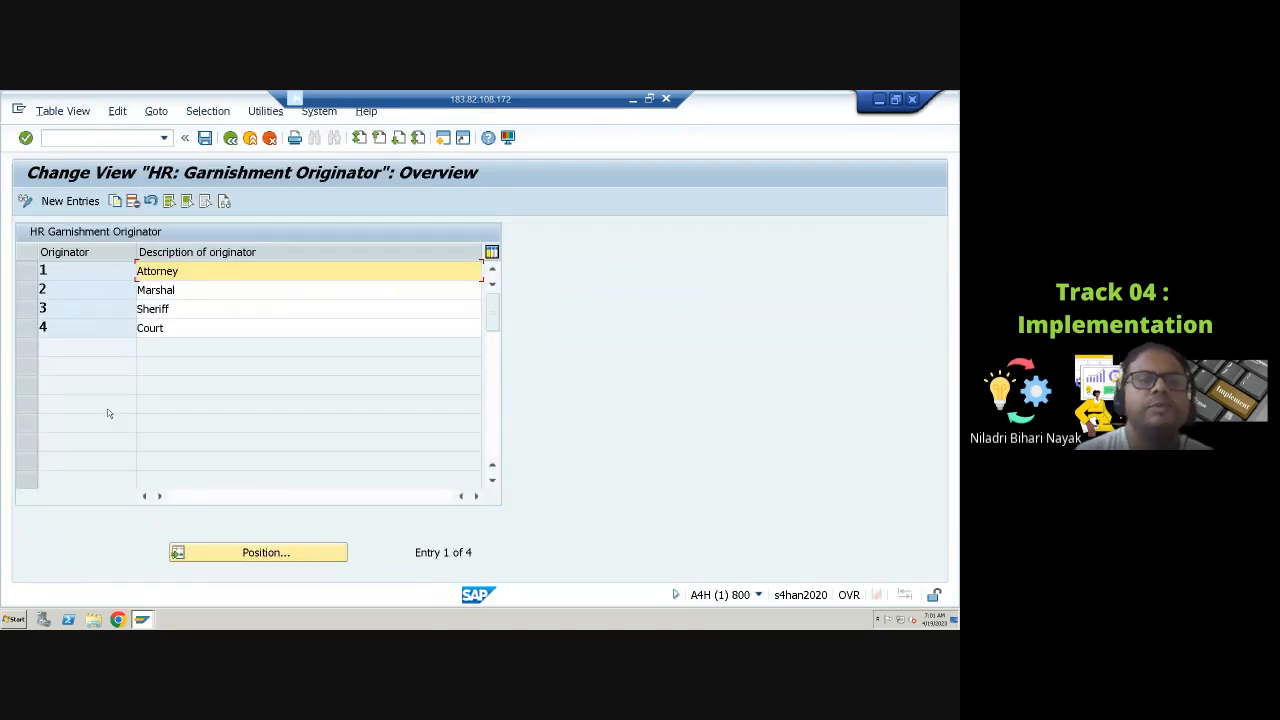
pyautogui.click(33, 330)
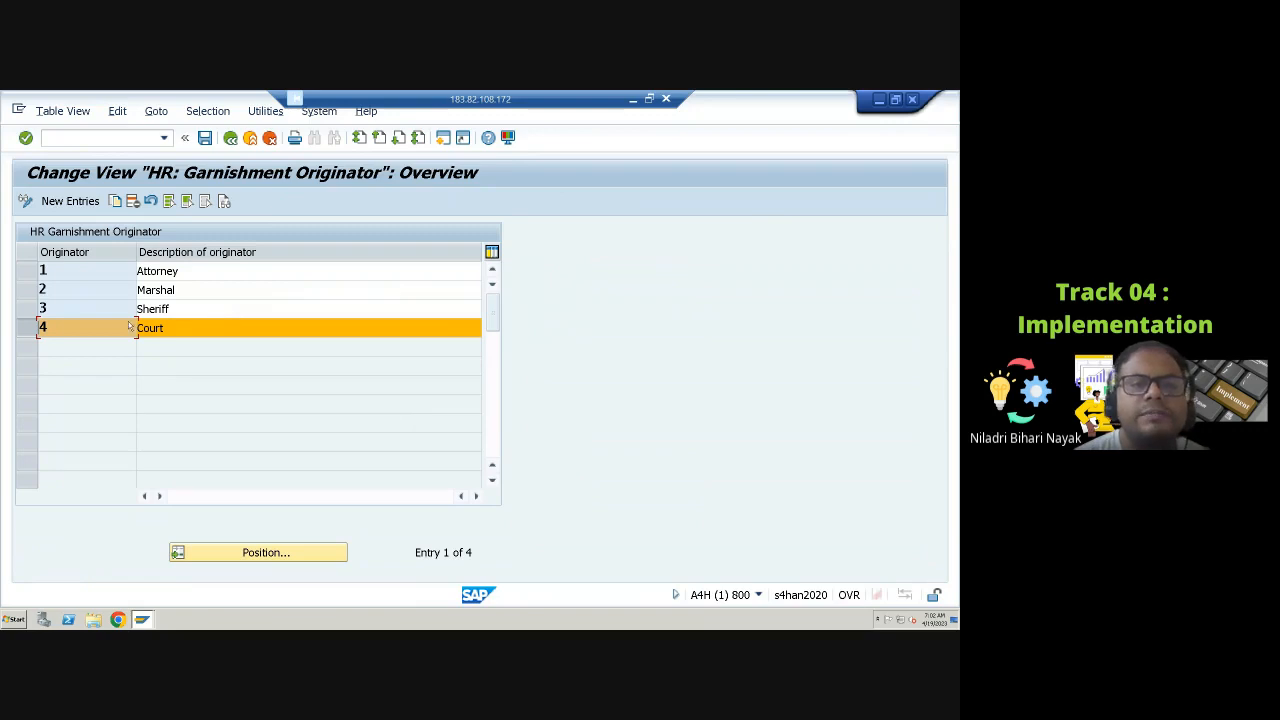
pyautogui.click(27, 271)
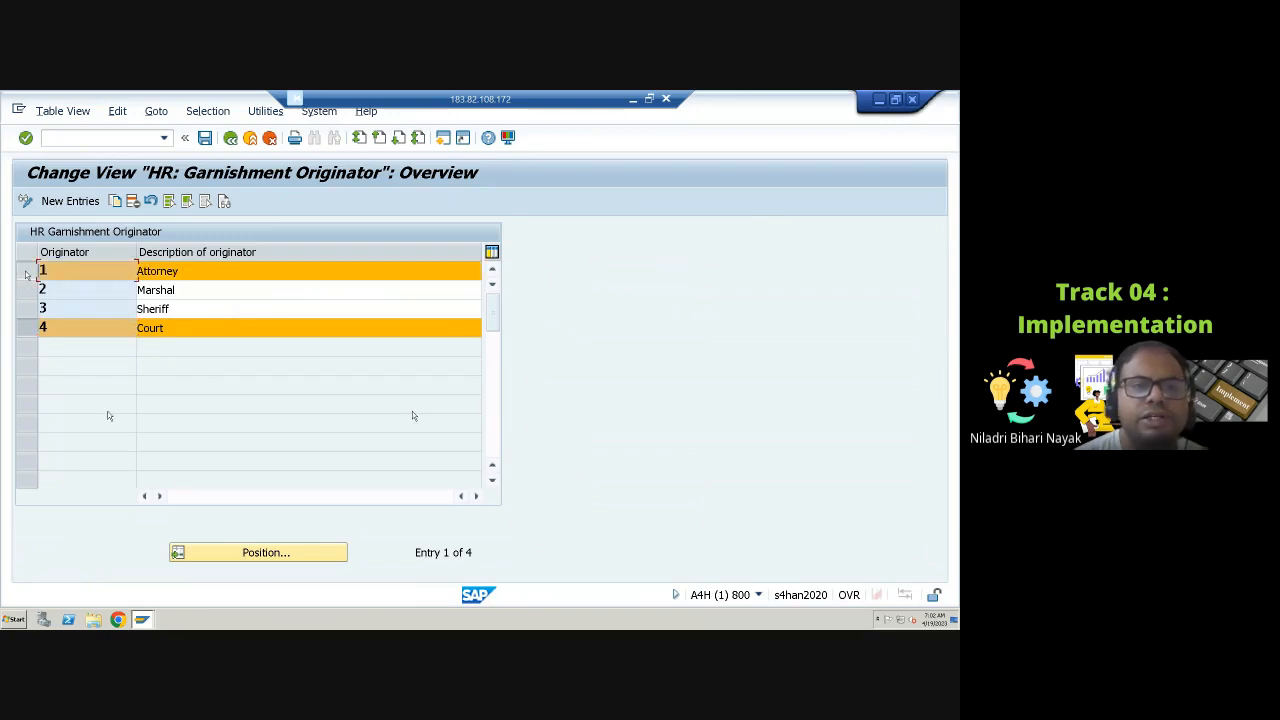
pyautogui.click(27, 271)
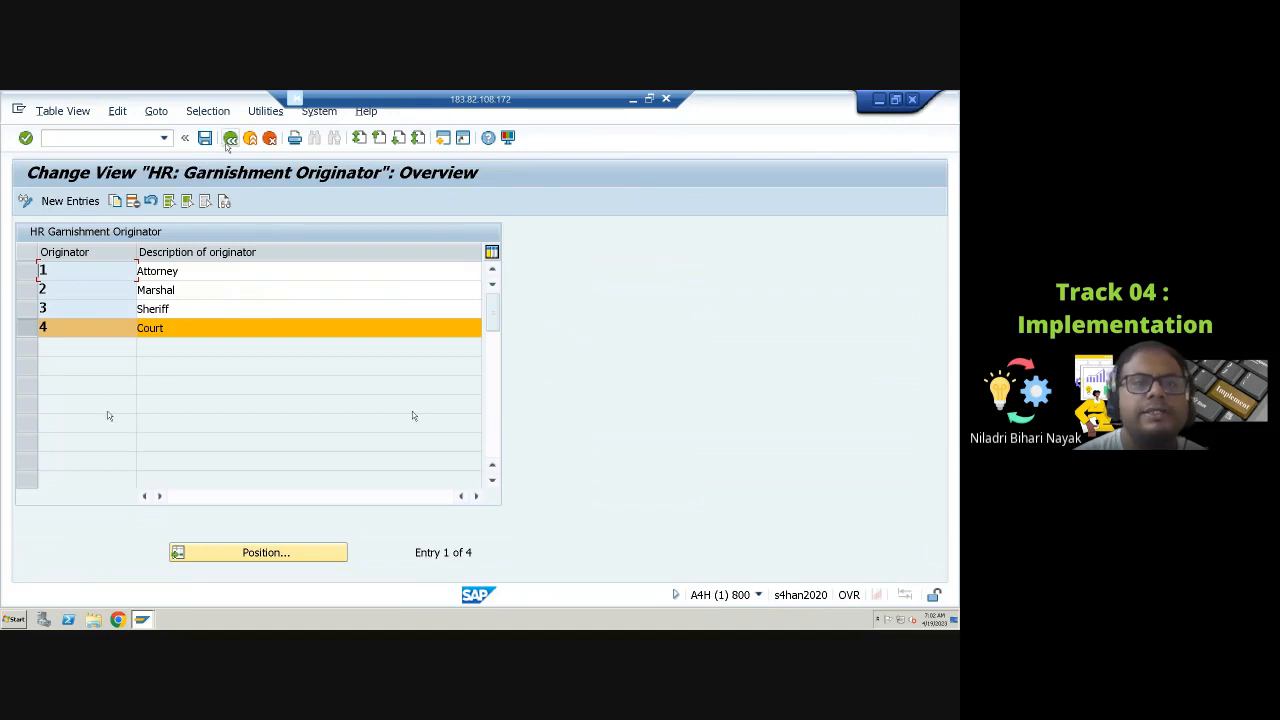
pyautogui.click(230, 139)
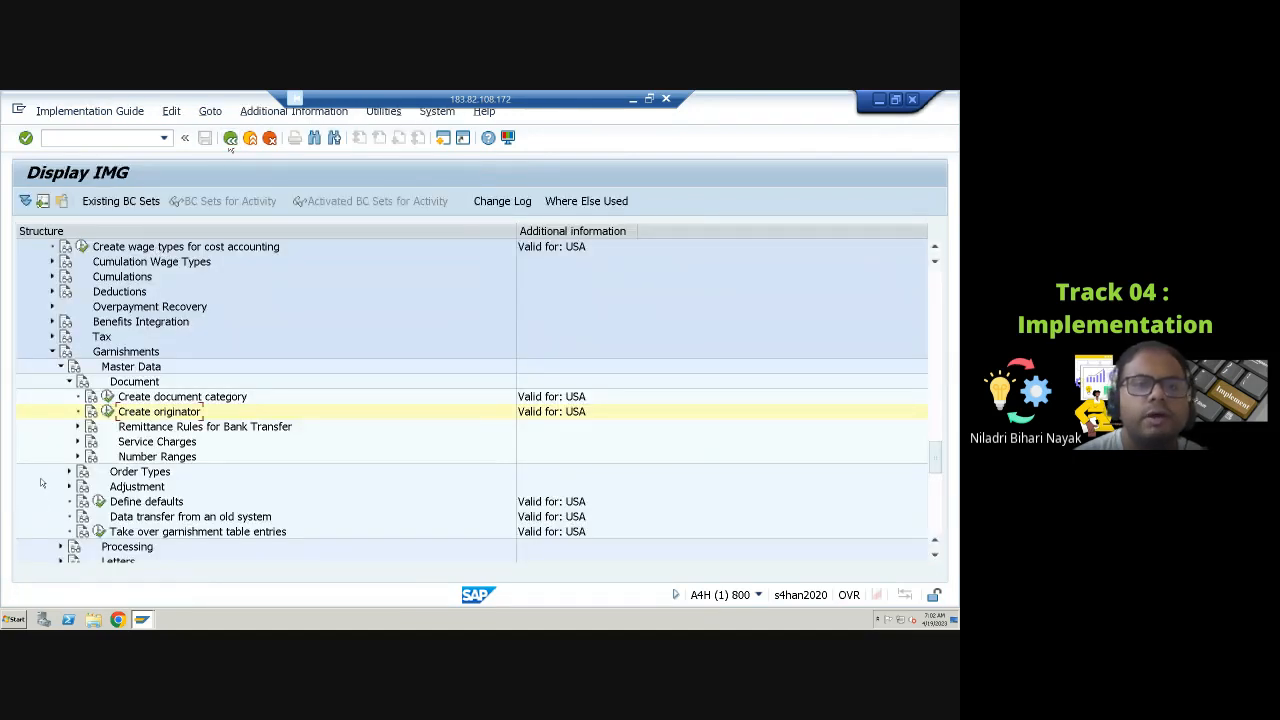
# Step: Expand Remittance Rules for Bank Transfer, open Define remittance rule, and view the details of rule 10016
pyautogui.click(78, 427)
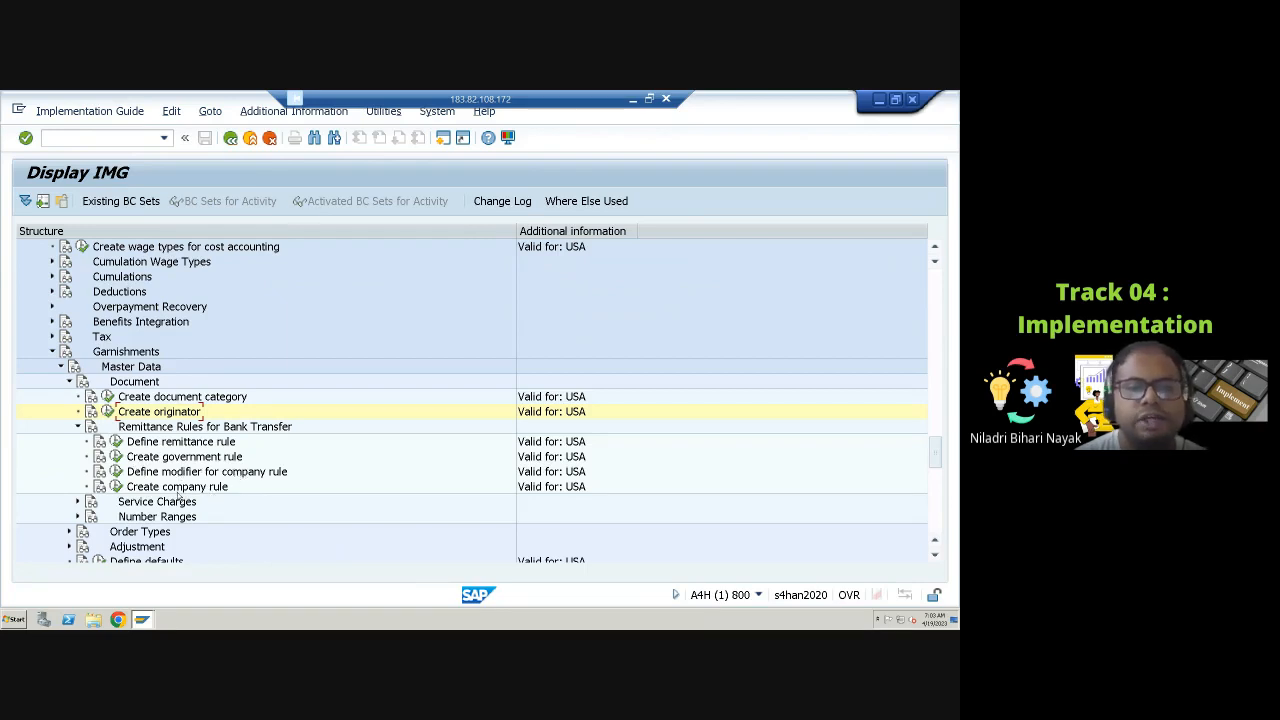
pyautogui.click(116, 441)
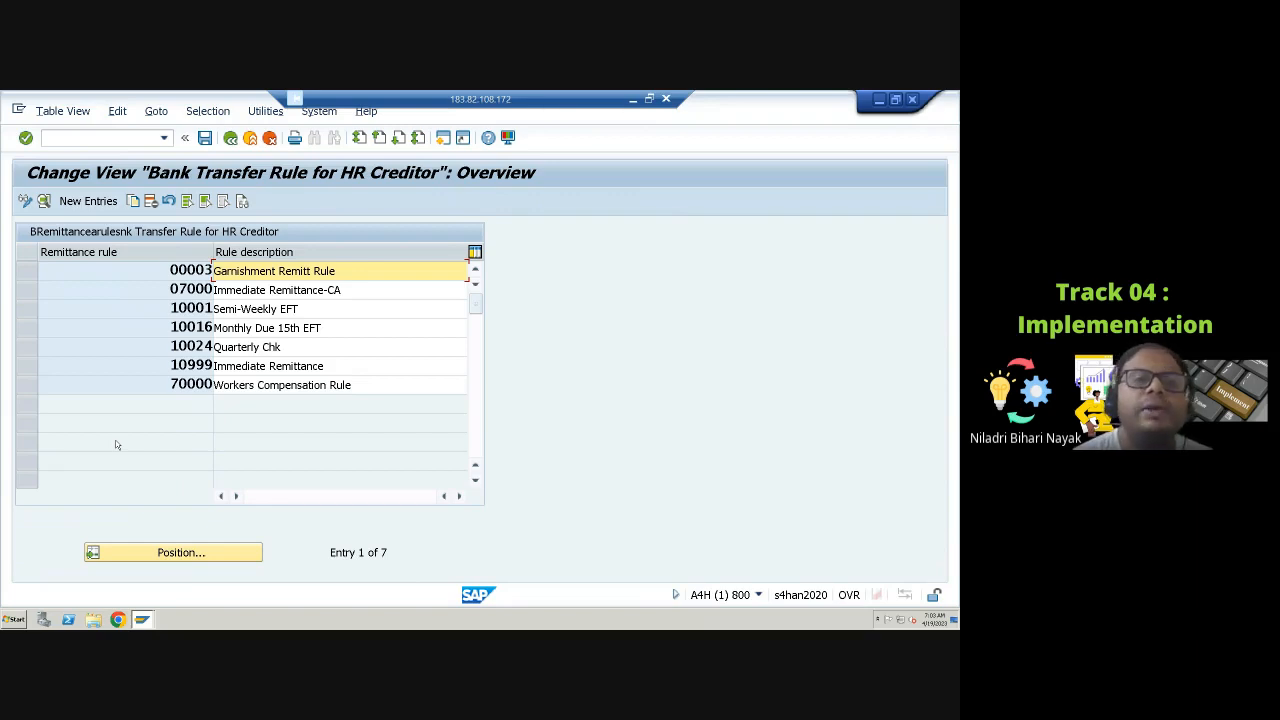
pyautogui.click(27, 329)
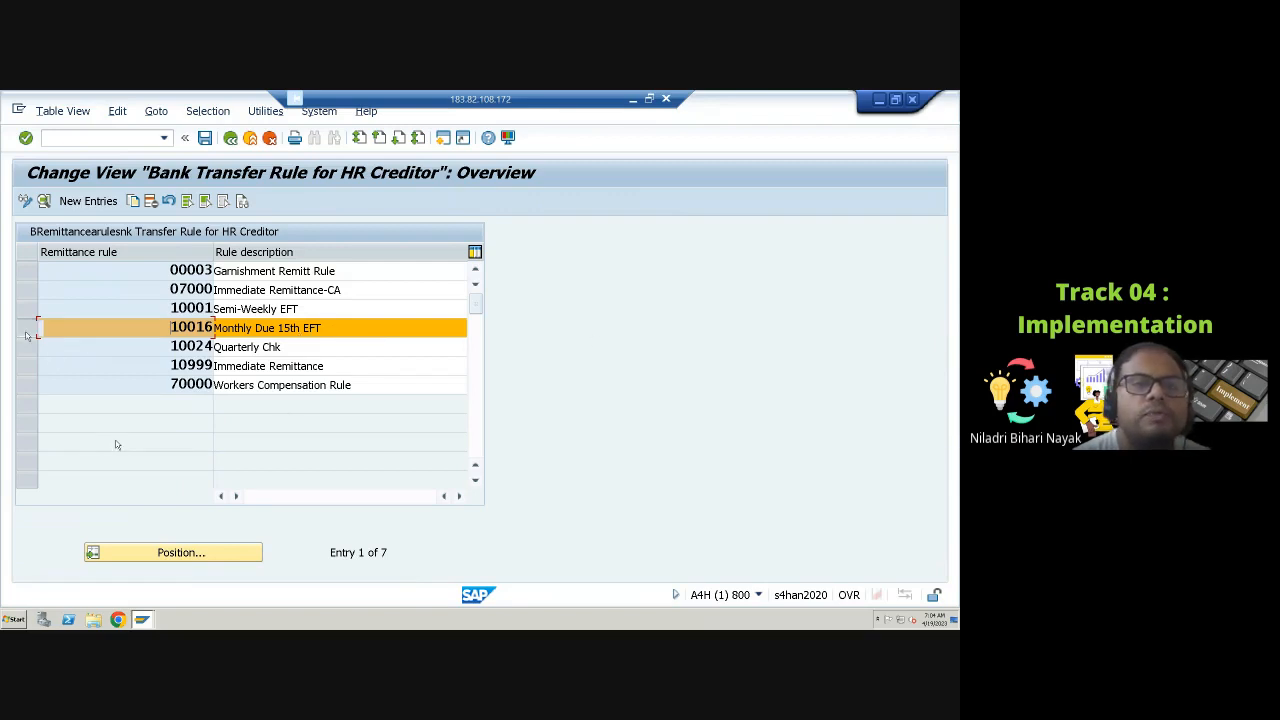
pyautogui.click(43, 201)
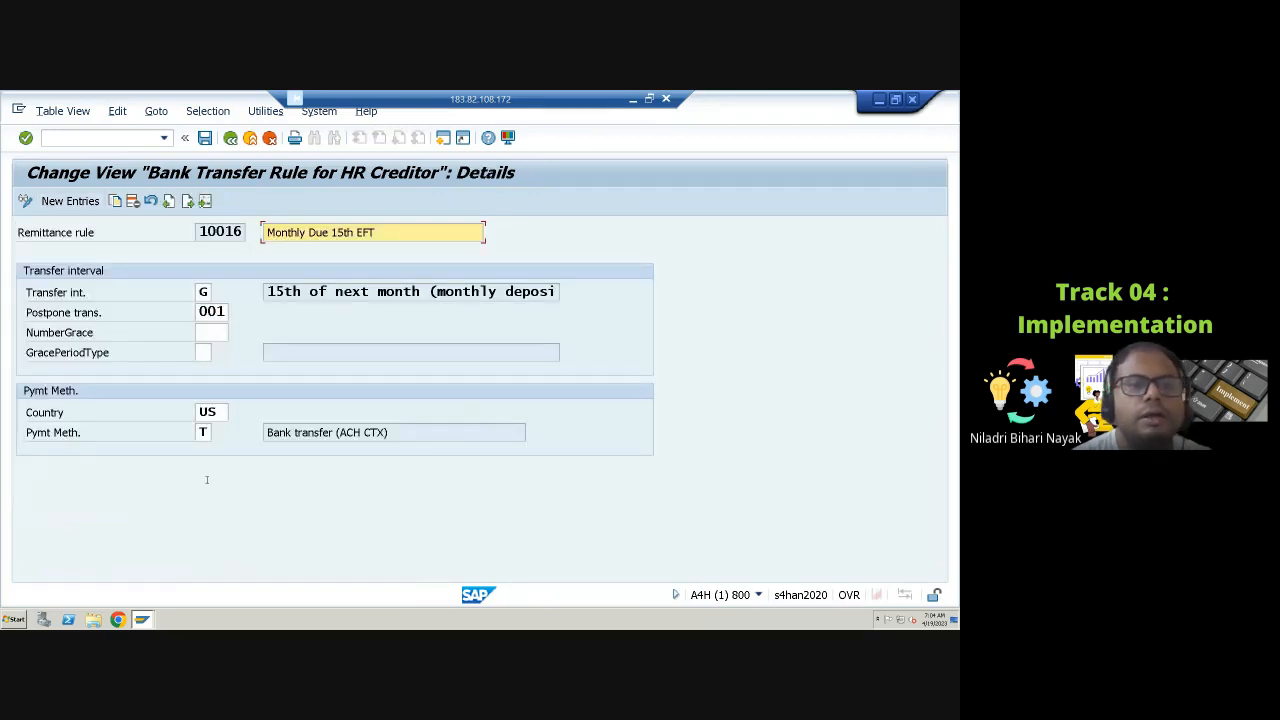
# Step: Browse the available transfer interval options for remittance rule 10016
pyautogui.click(203, 291)
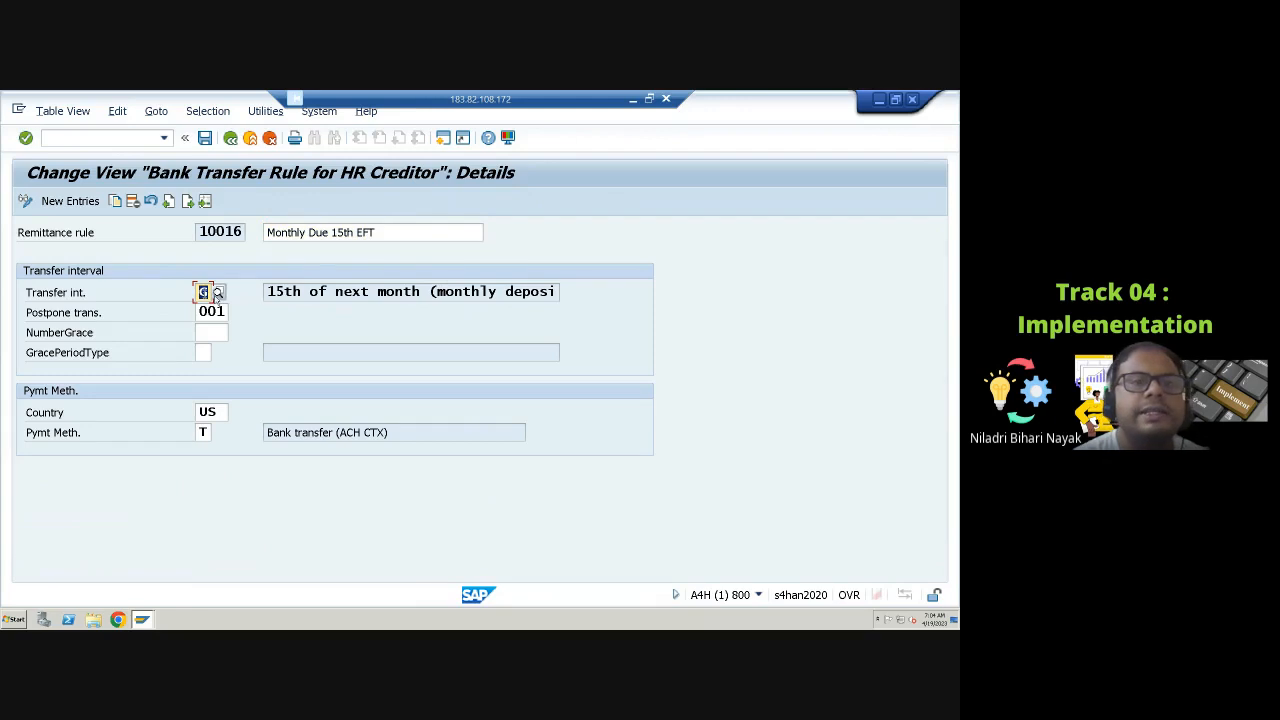
pyautogui.click(217, 292)
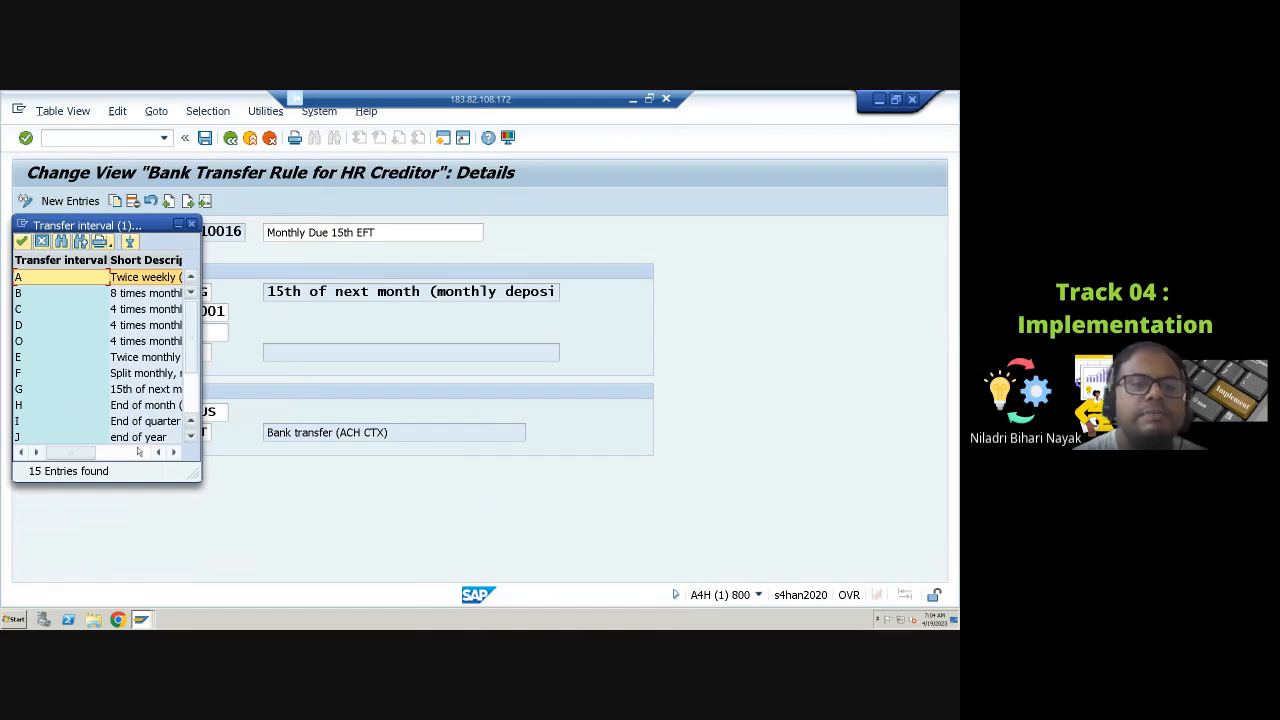
pyautogui.click(173, 452)
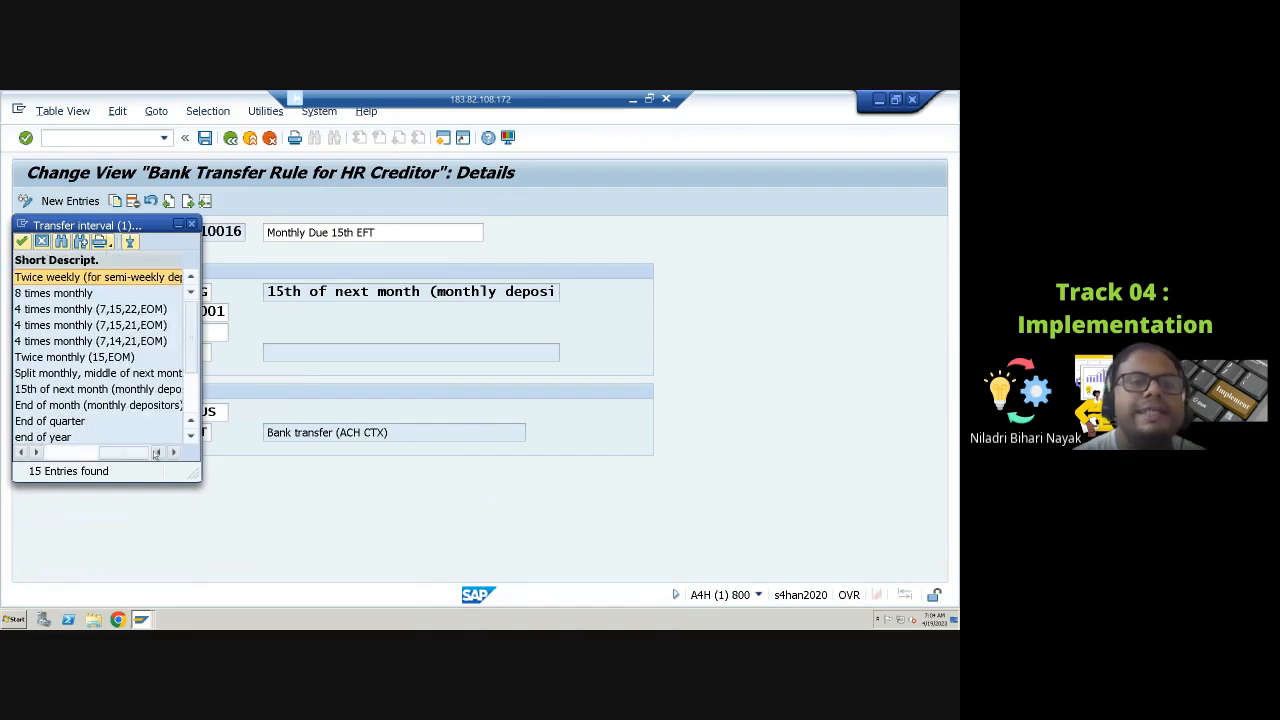
pyautogui.moveTo(135, 454); pyautogui.dragTo(25, 438)
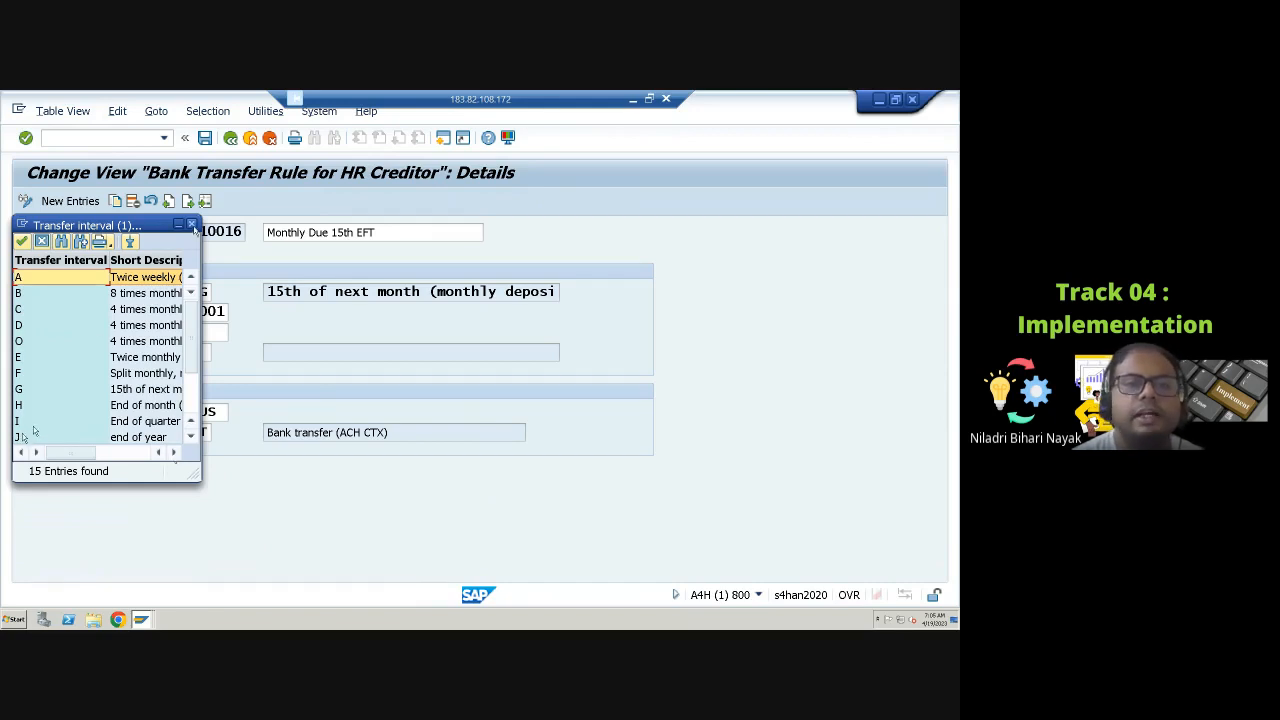
pyautogui.click(192, 225)
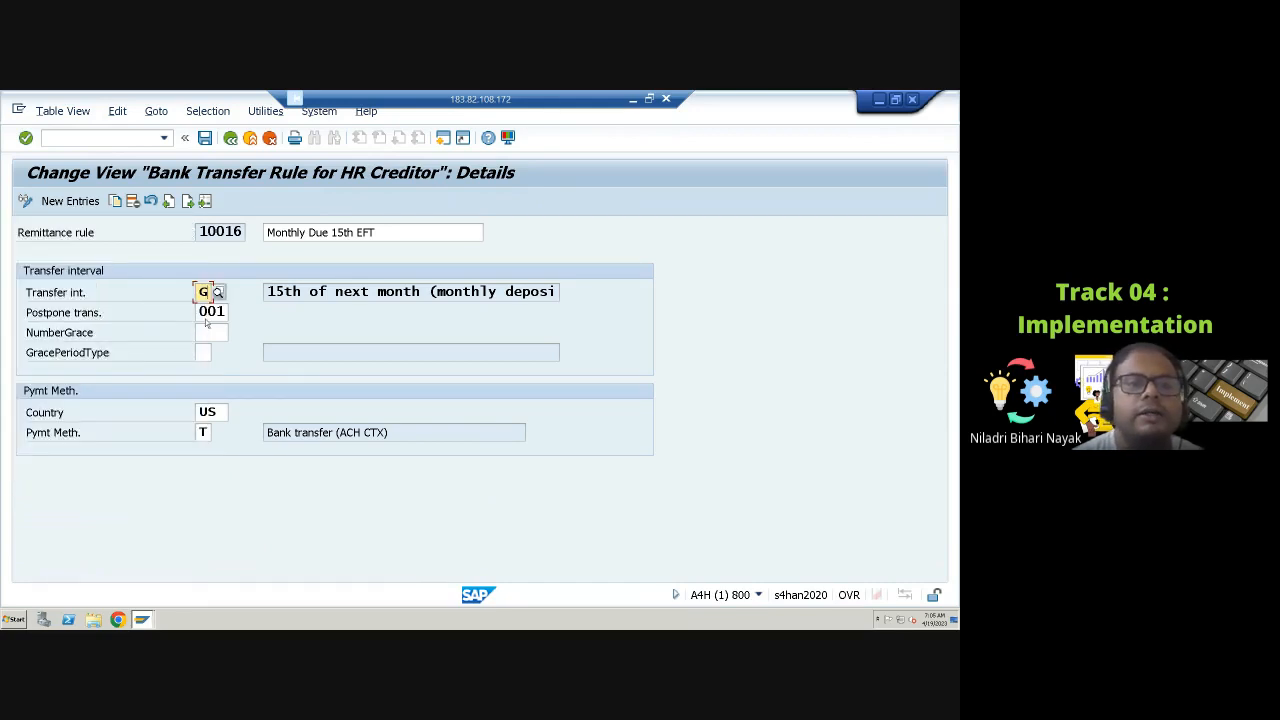
pyautogui.press('Tab')
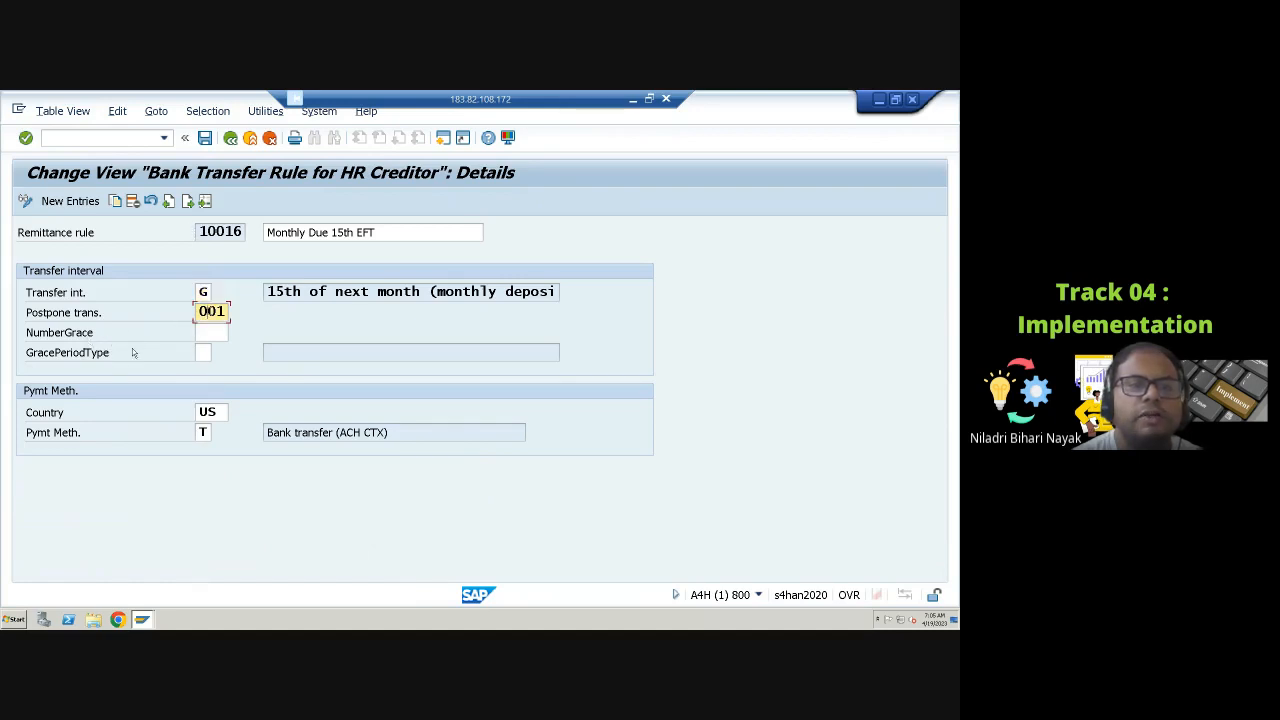
# Step: Browse the available grace period type options for the remittance rule
pyautogui.click(198, 353)
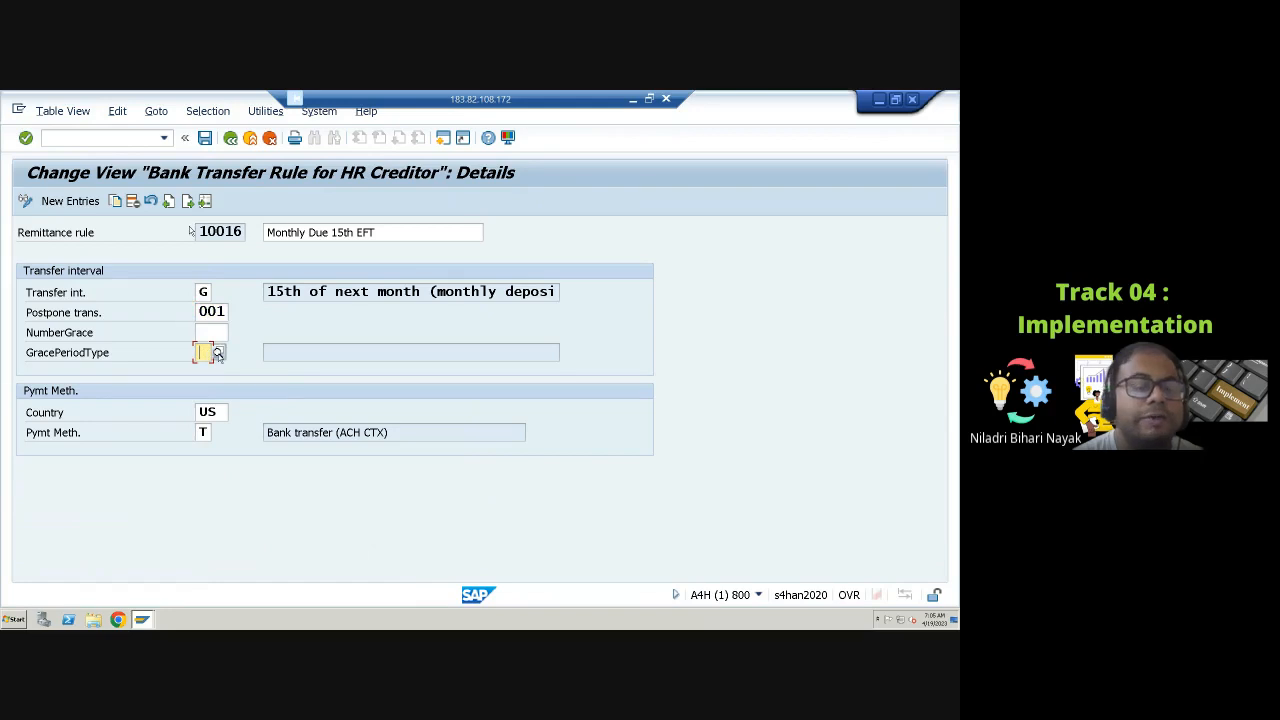
pyautogui.click(217, 353)
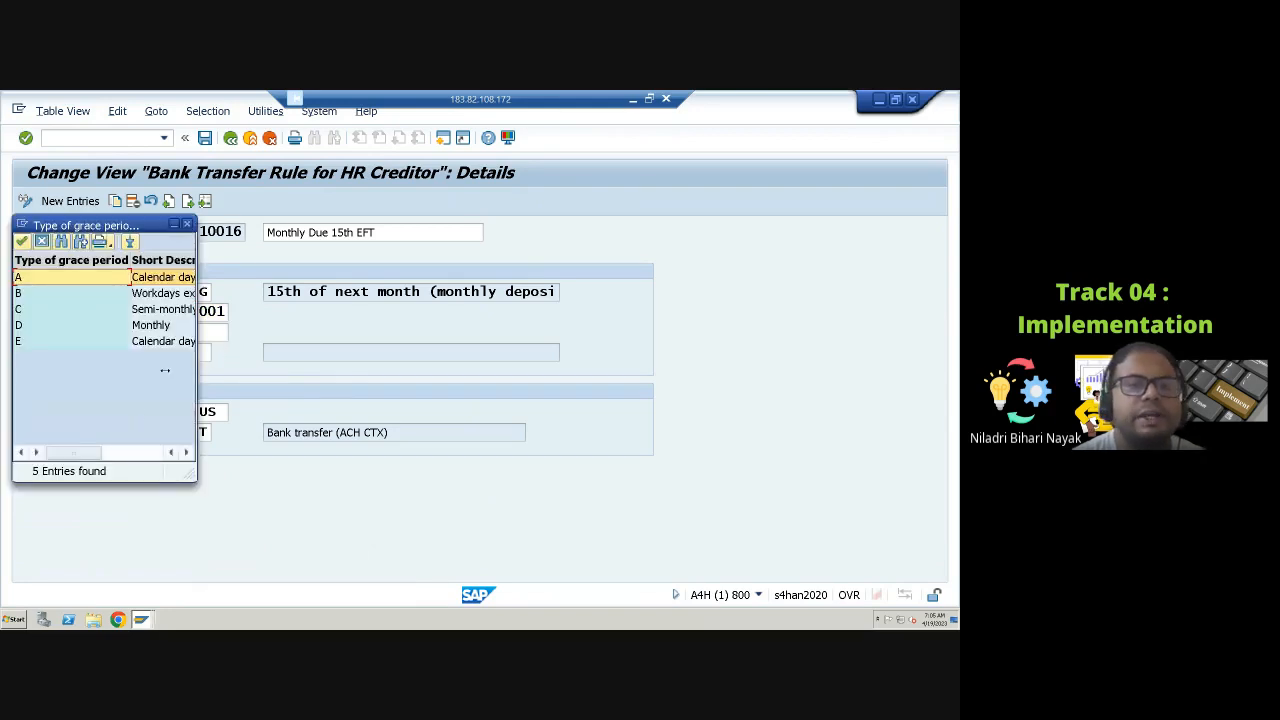
pyautogui.click(186, 453)
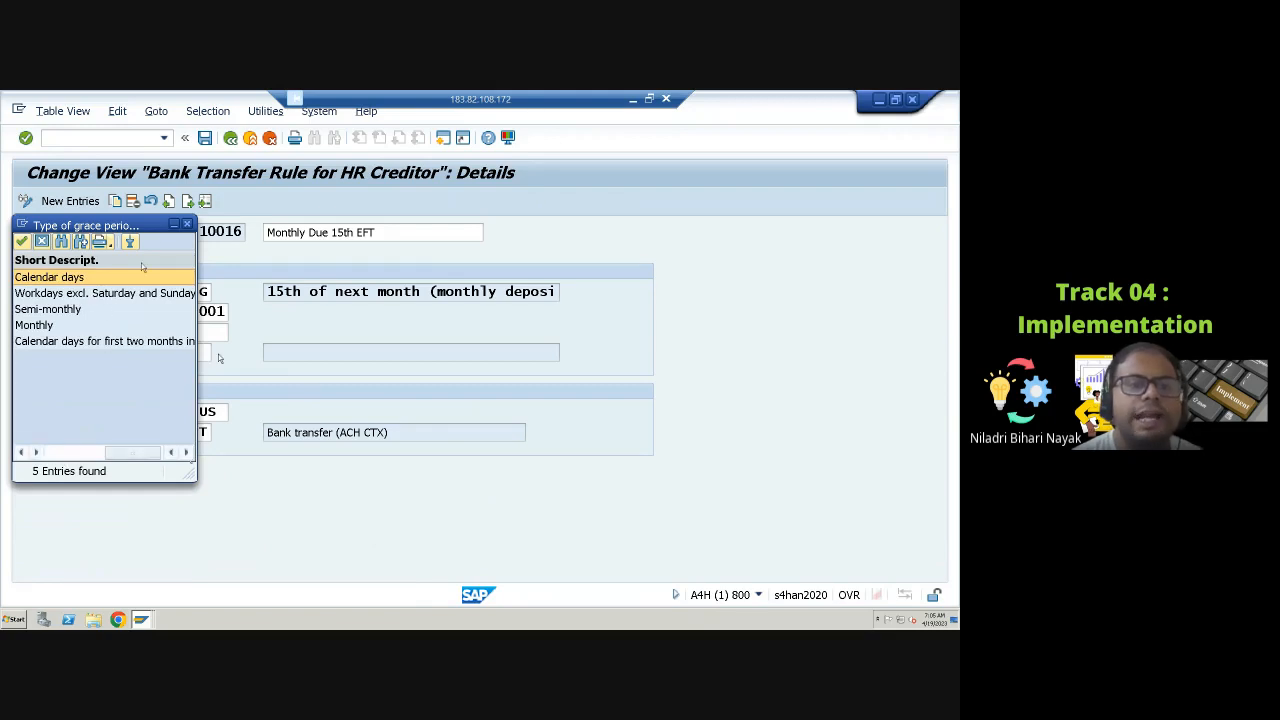
pyautogui.click(186, 224)
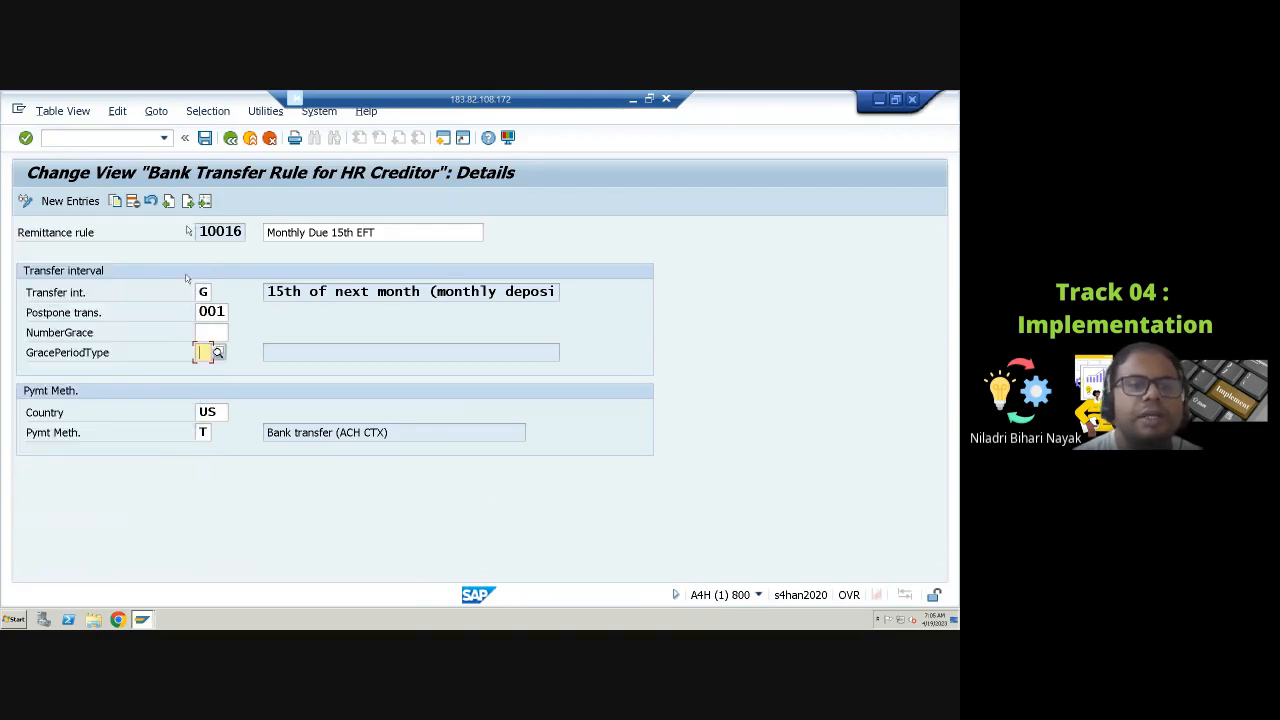
# Step: Review the payment method options for country US, then return to the remittance rule overview
pyautogui.click(215, 412)
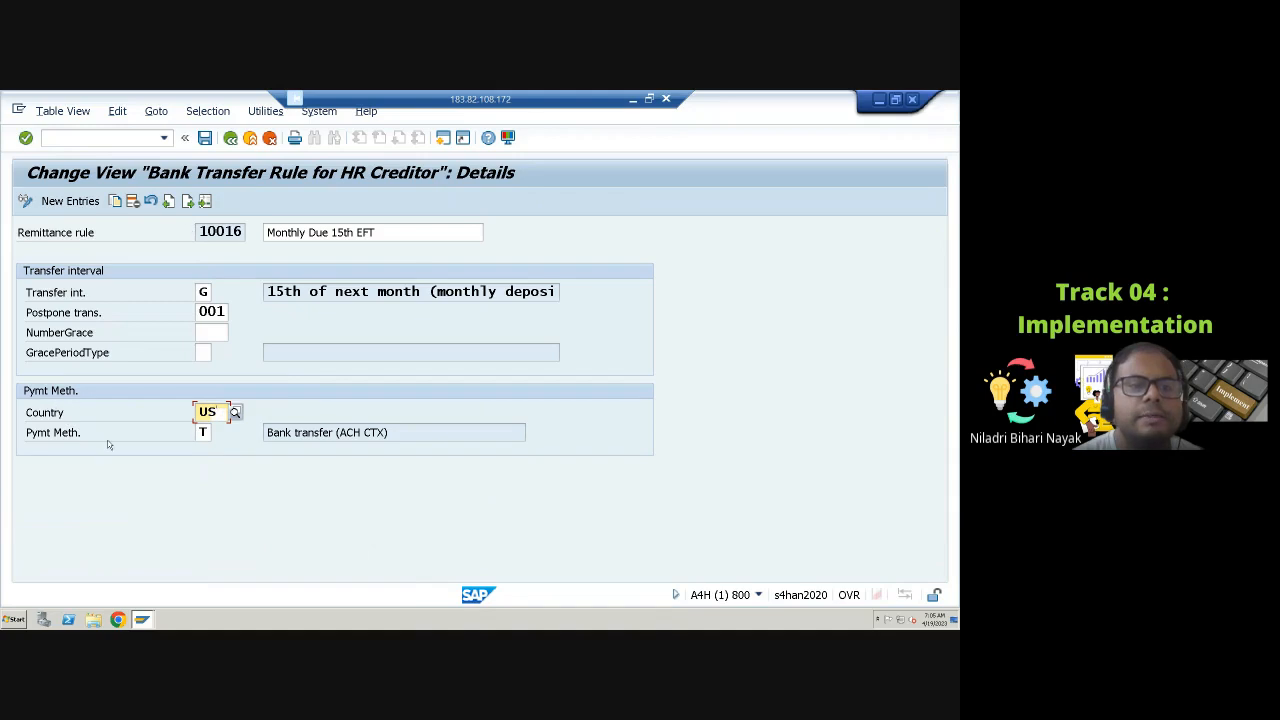
pyautogui.click(203, 433)
pyautogui.click(219, 437)
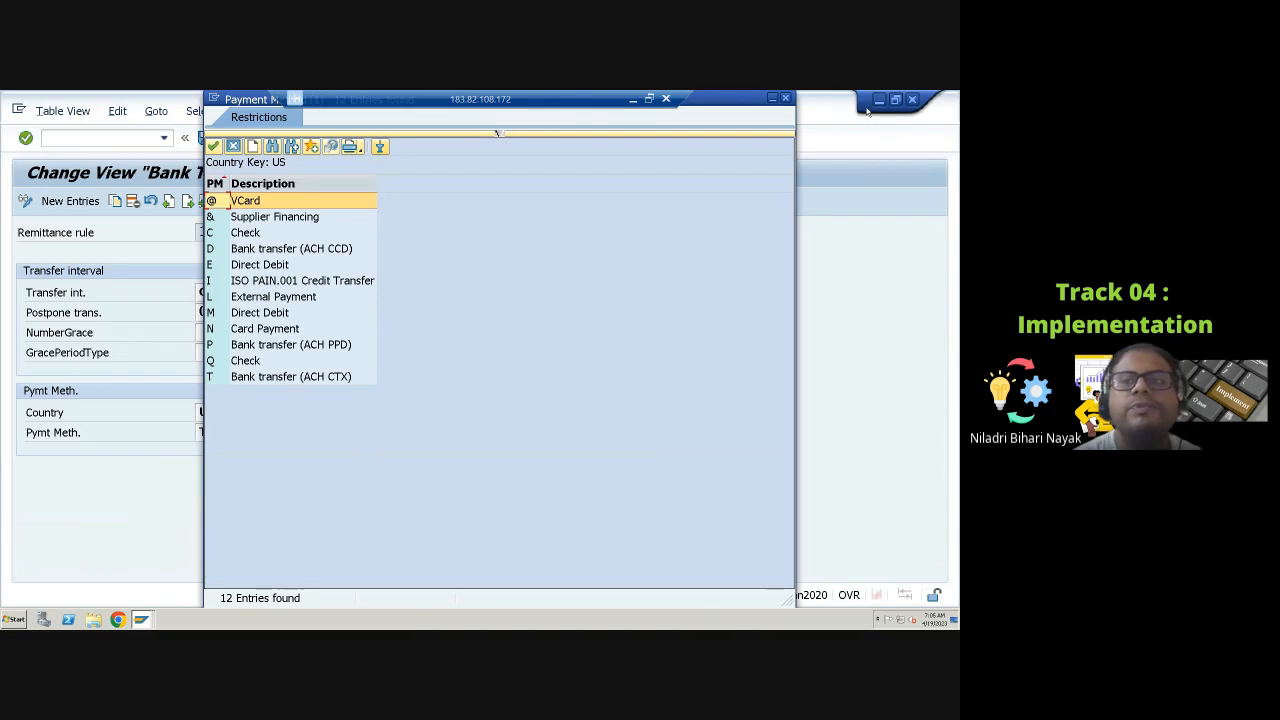
pyautogui.click(785, 99)
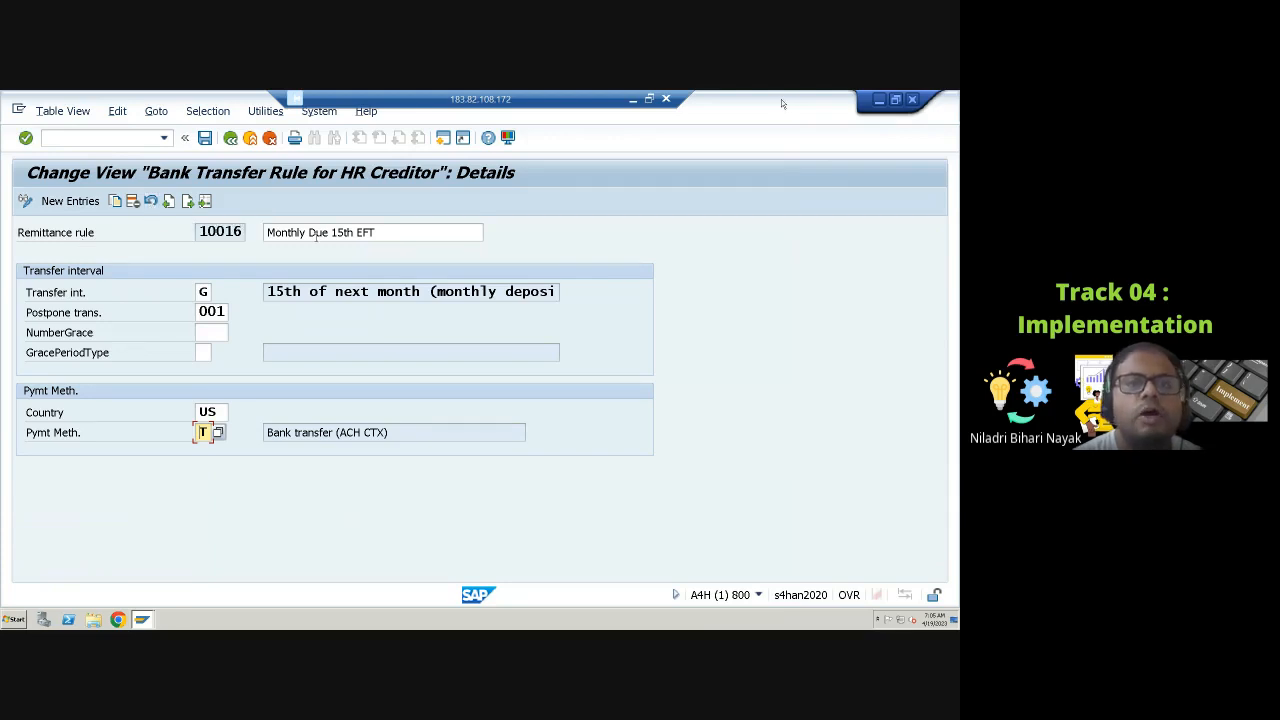
pyautogui.press('Tab')
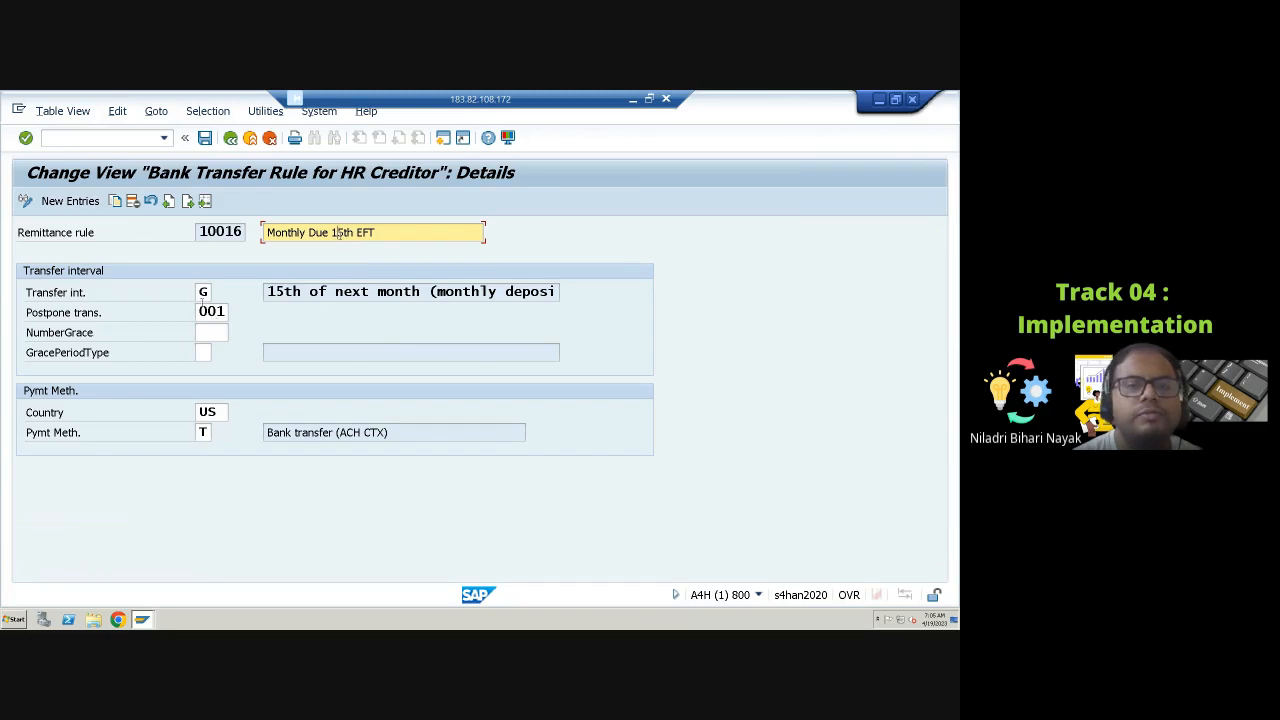
pyautogui.click(230, 137)
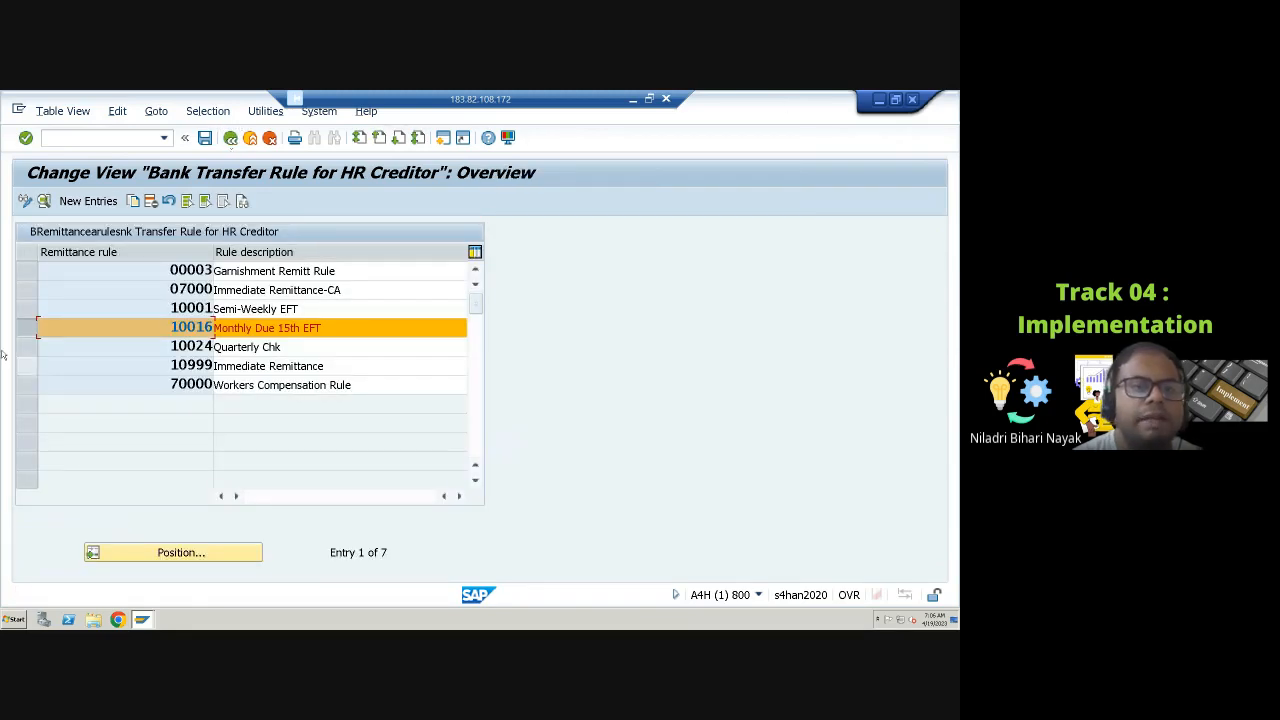
# Step: Open the details of remittance rule 00003 Garnishment Remitt Rule
pyautogui.click(27, 328)
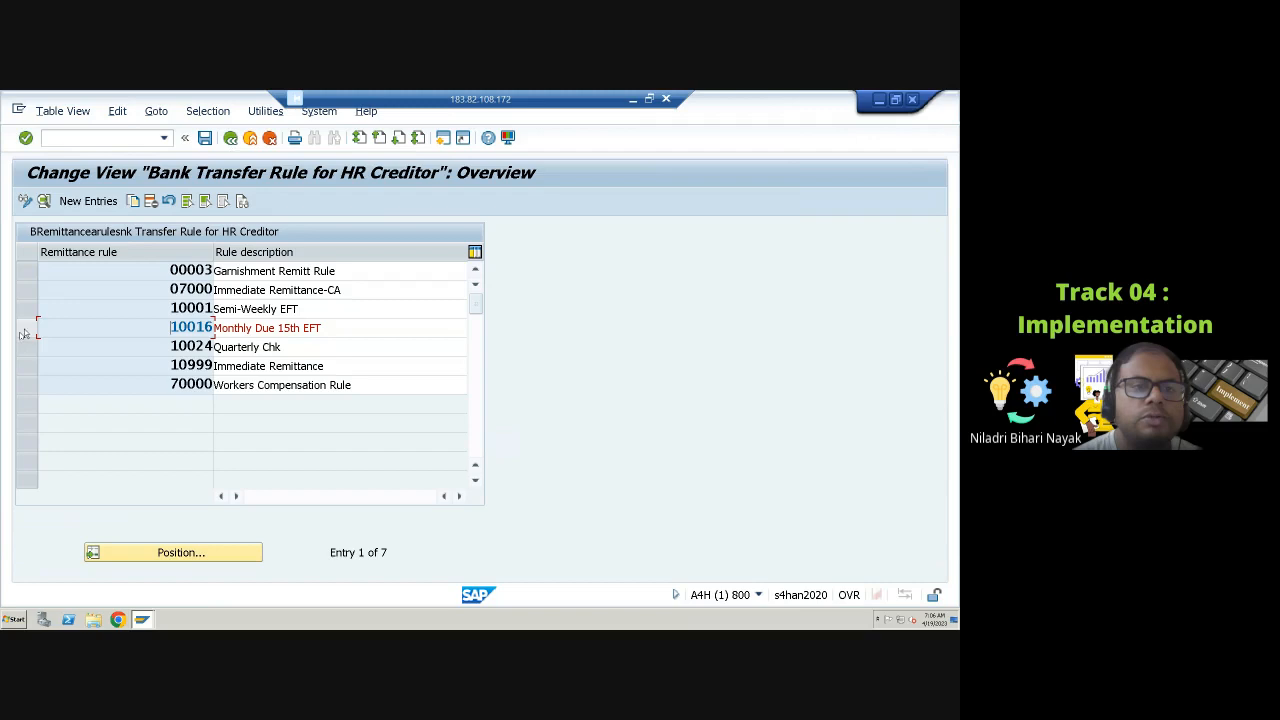
pyautogui.click(31, 273)
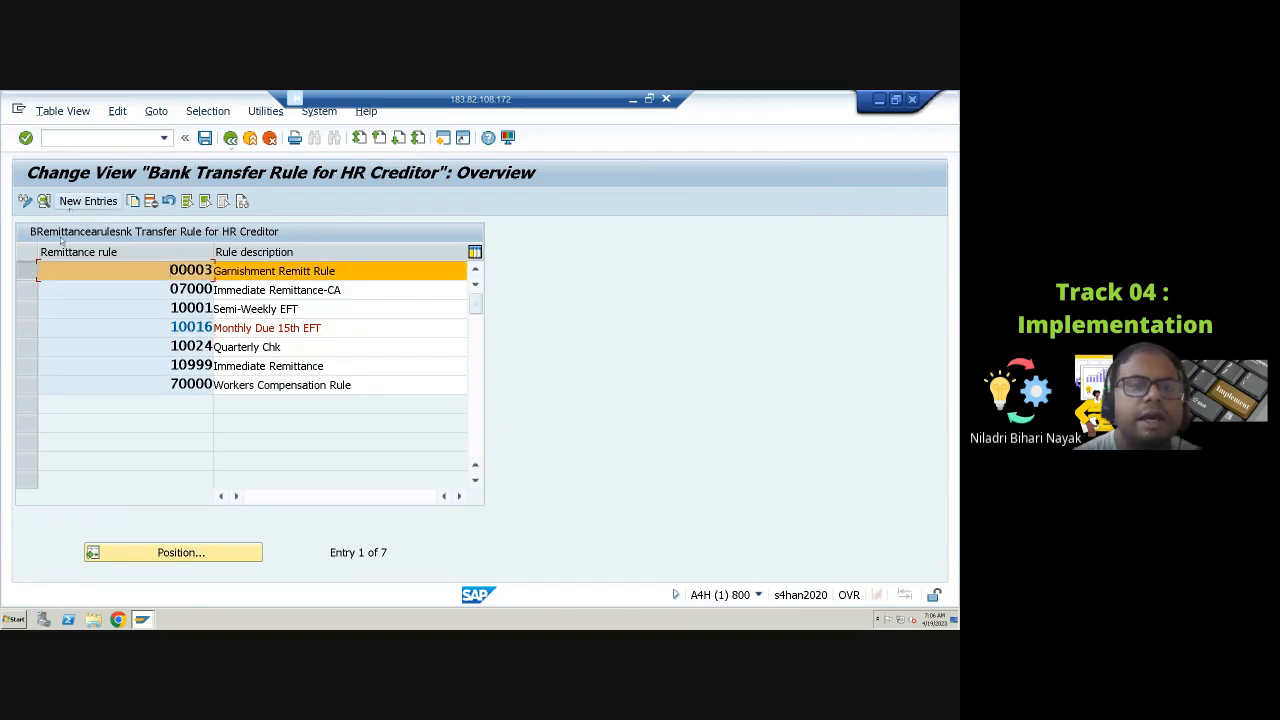
pyautogui.click(44, 202)
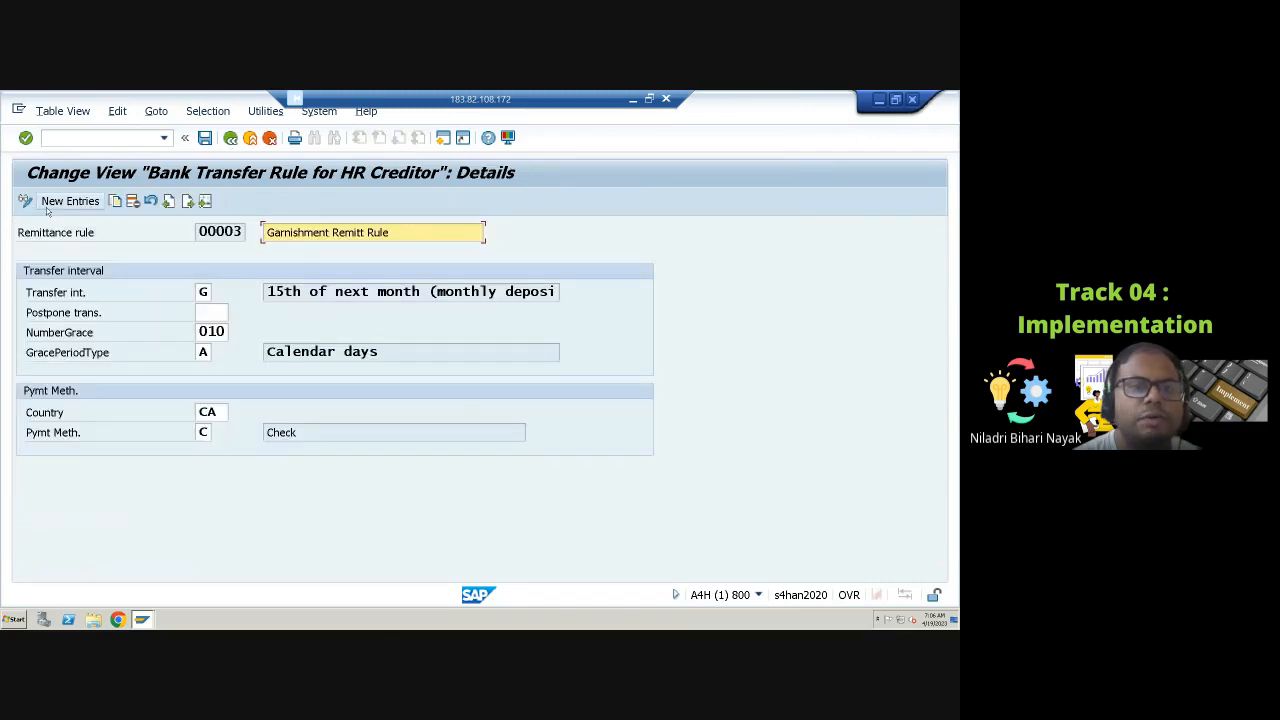
# Step: Inspect the grace period, grace period type and country fields of remittance rule 00003, then return to the rule overview
pyautogui.click(204, 353)
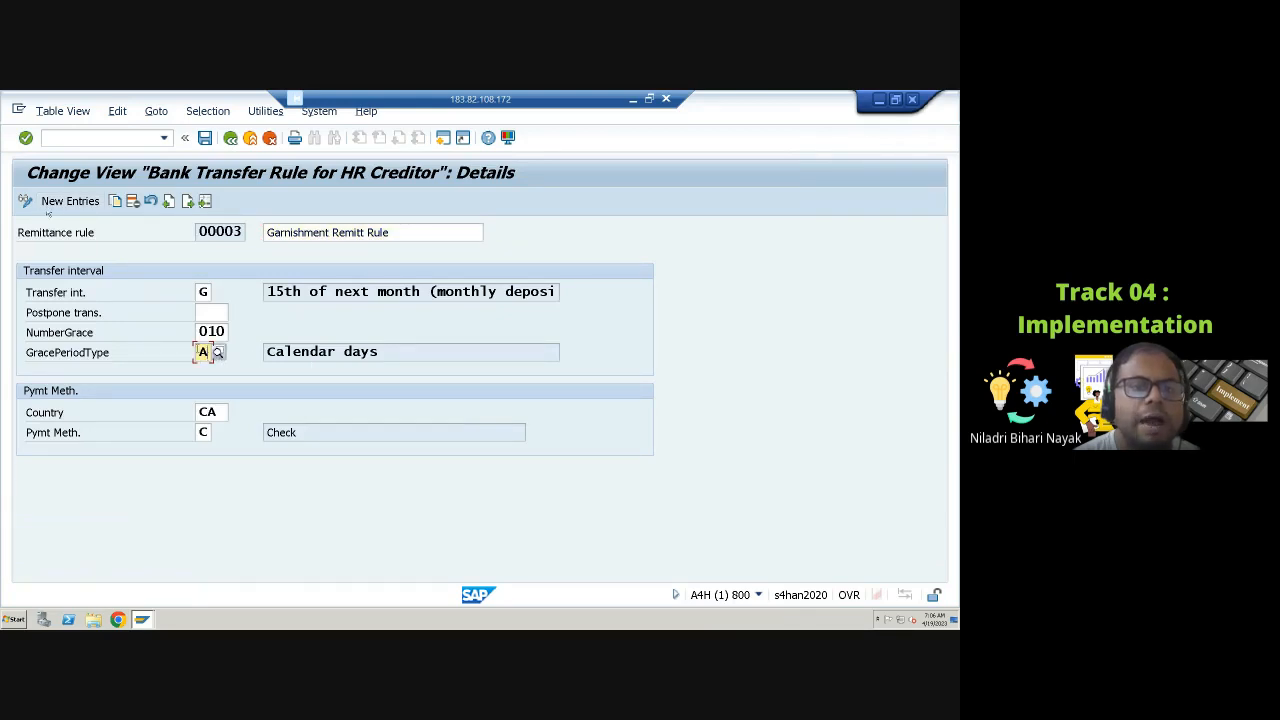
pyautogui.click(211, 331)
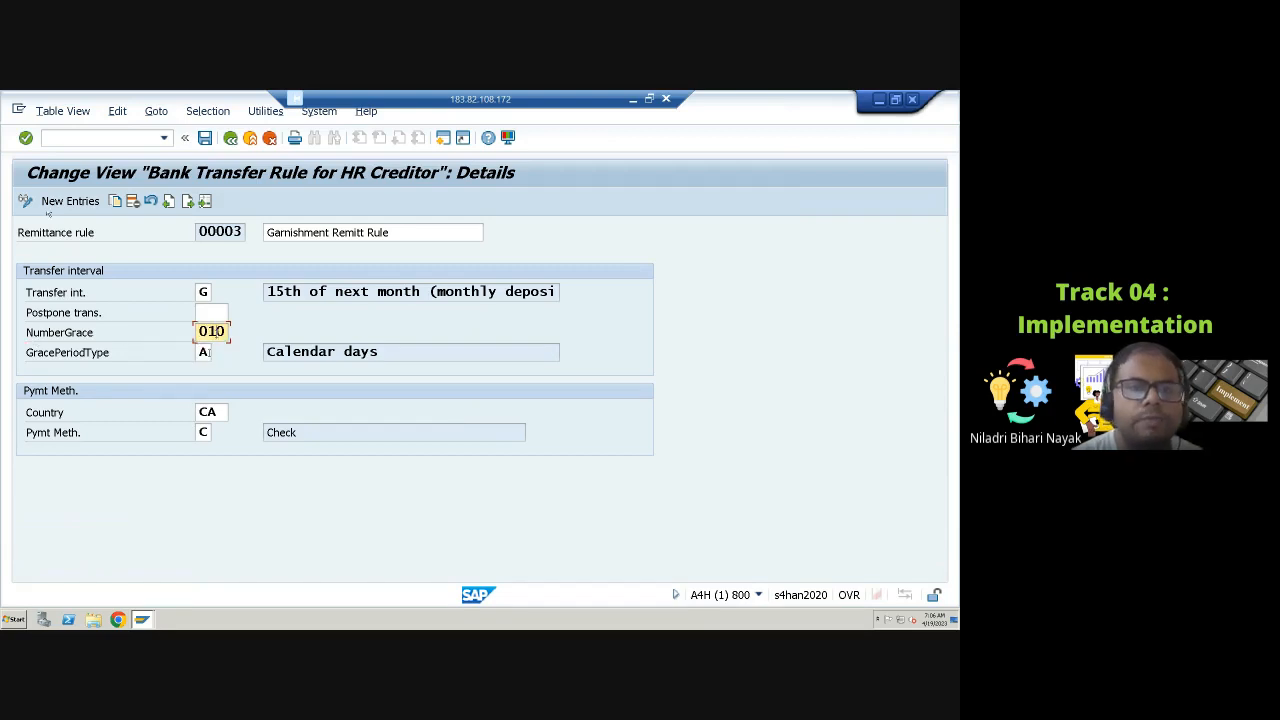
pyautogui.click(218, 411)
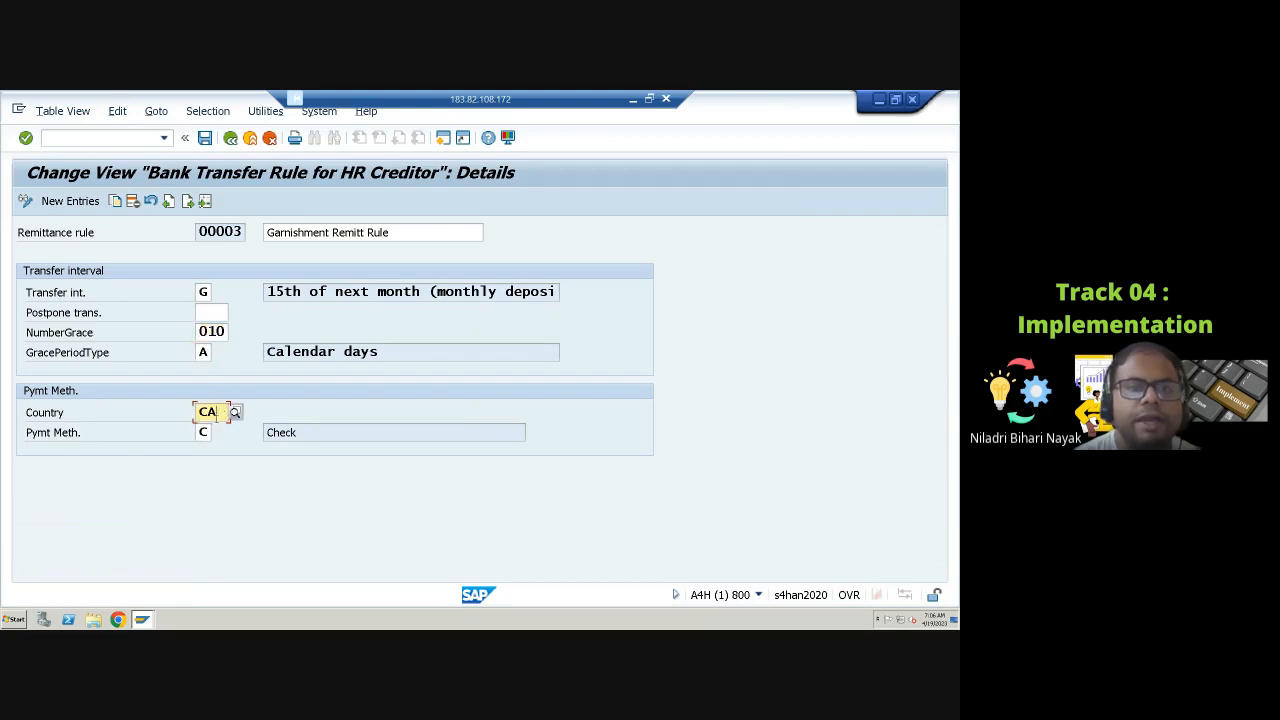
pyautogui.click(230, 138)
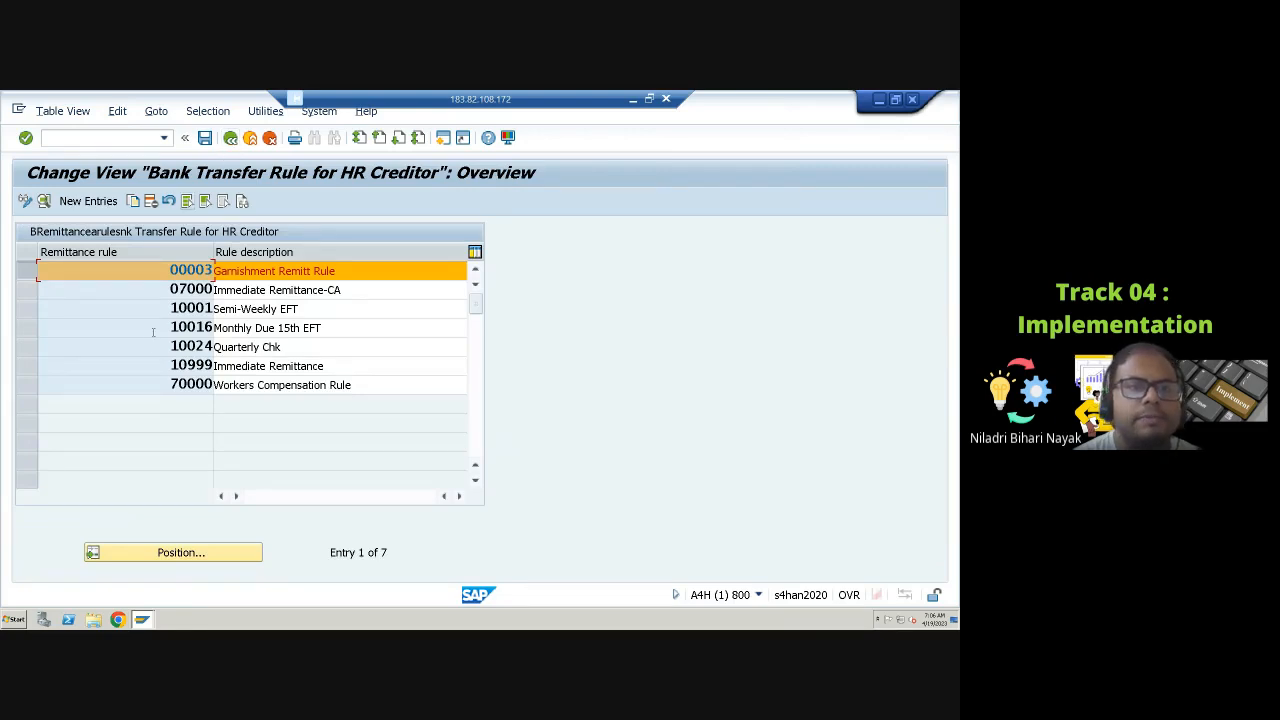
# Step: Open the details of remittance rule 10016 Monthly Due 15th EFT and return to the rule overview
pyautogui.click(33, 381)
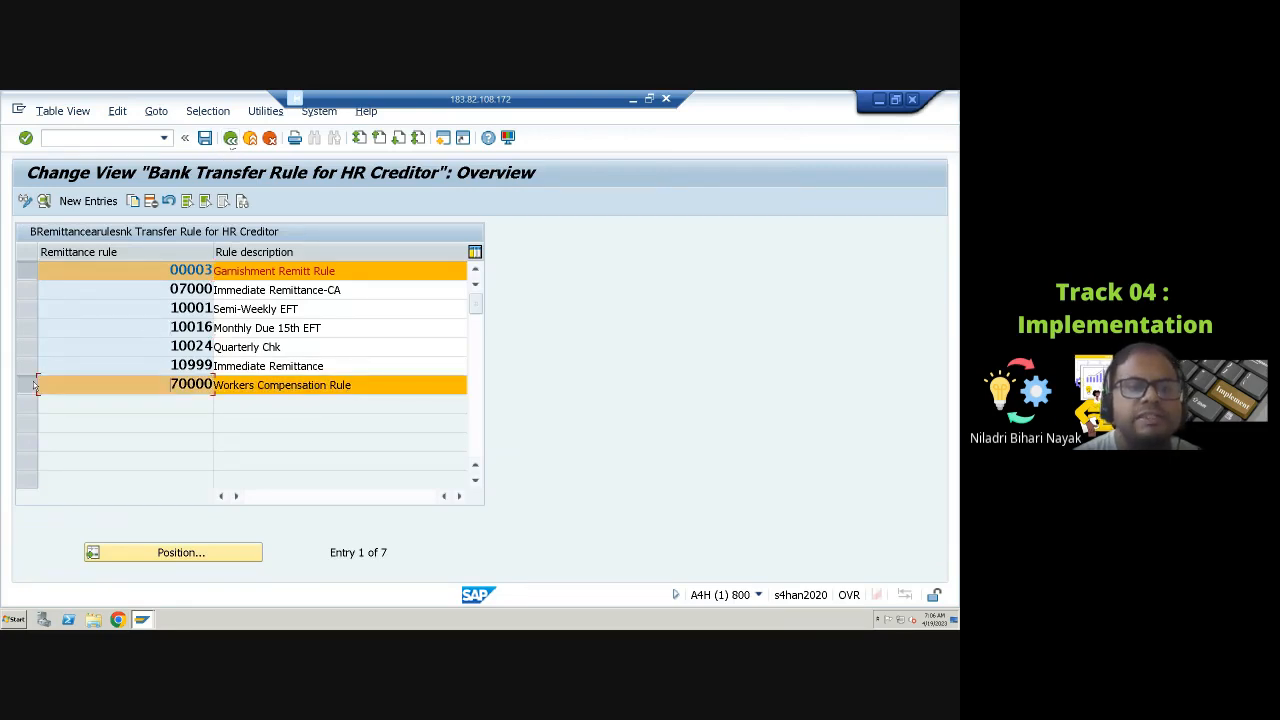
pyautogui.click(27, 270)
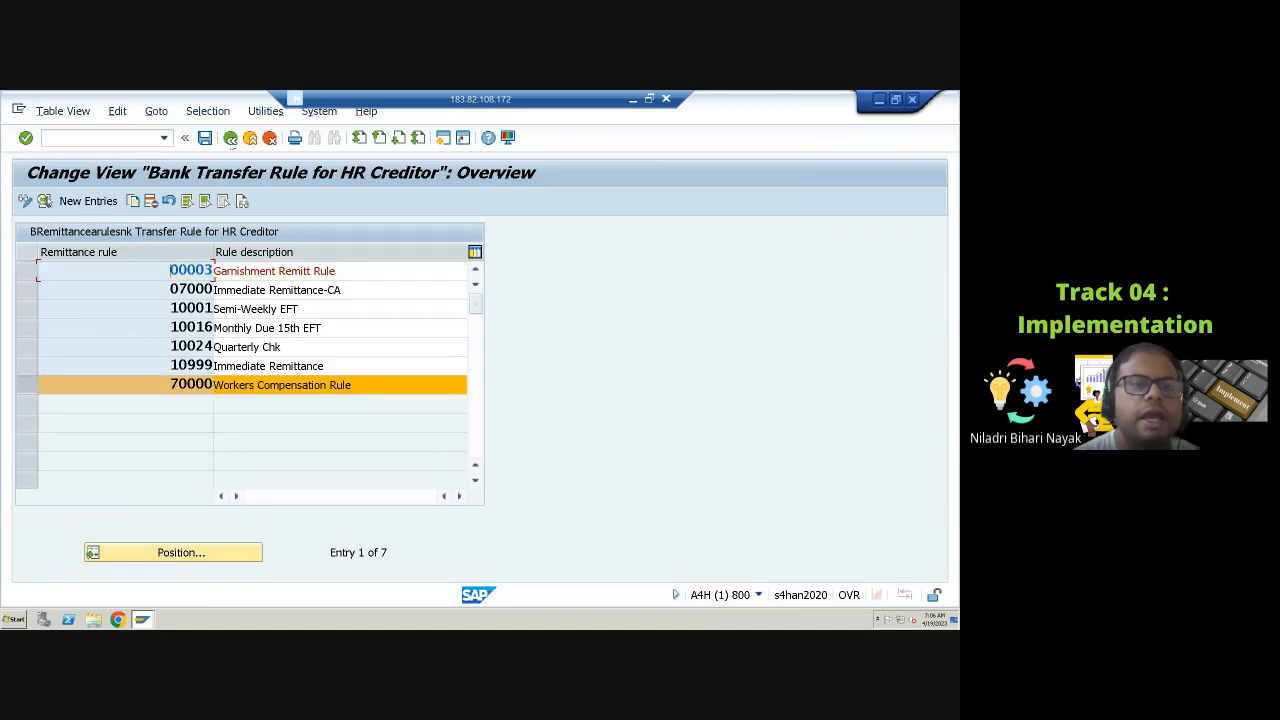
pyautogui.click(28, 385)
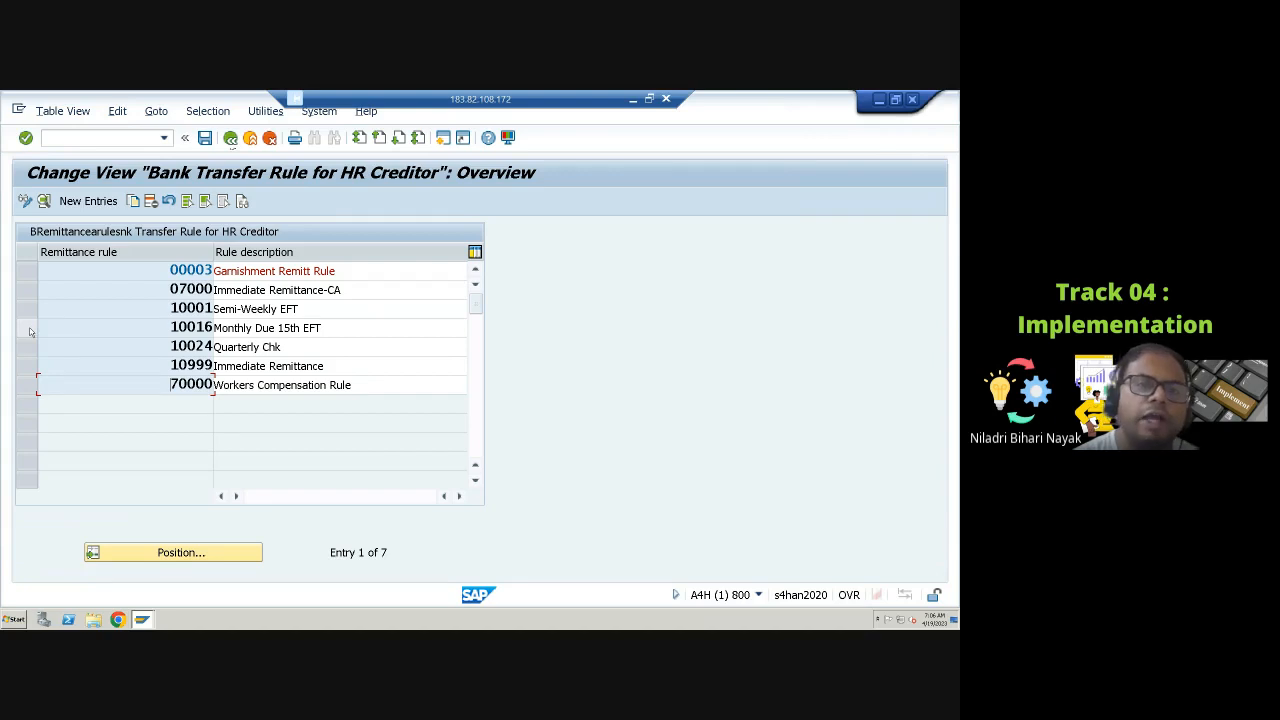
pyautogui.click(28, 328)
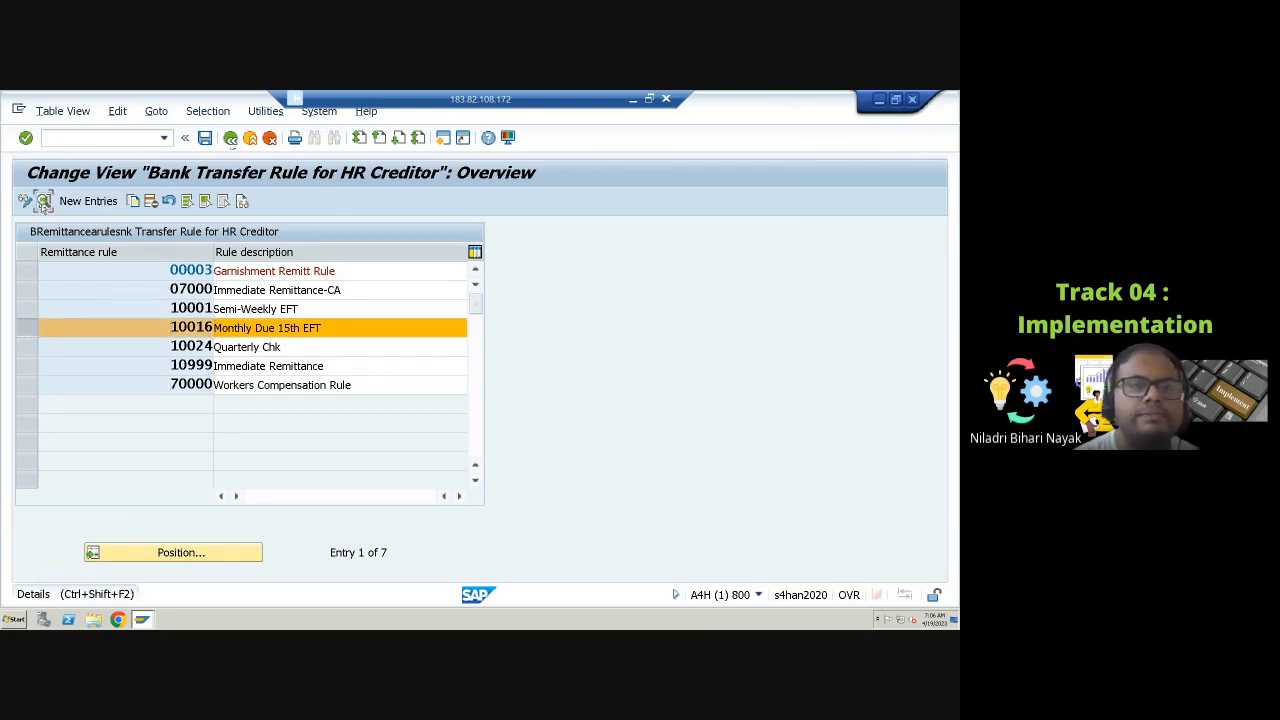
pyautogui.click(44, 201)
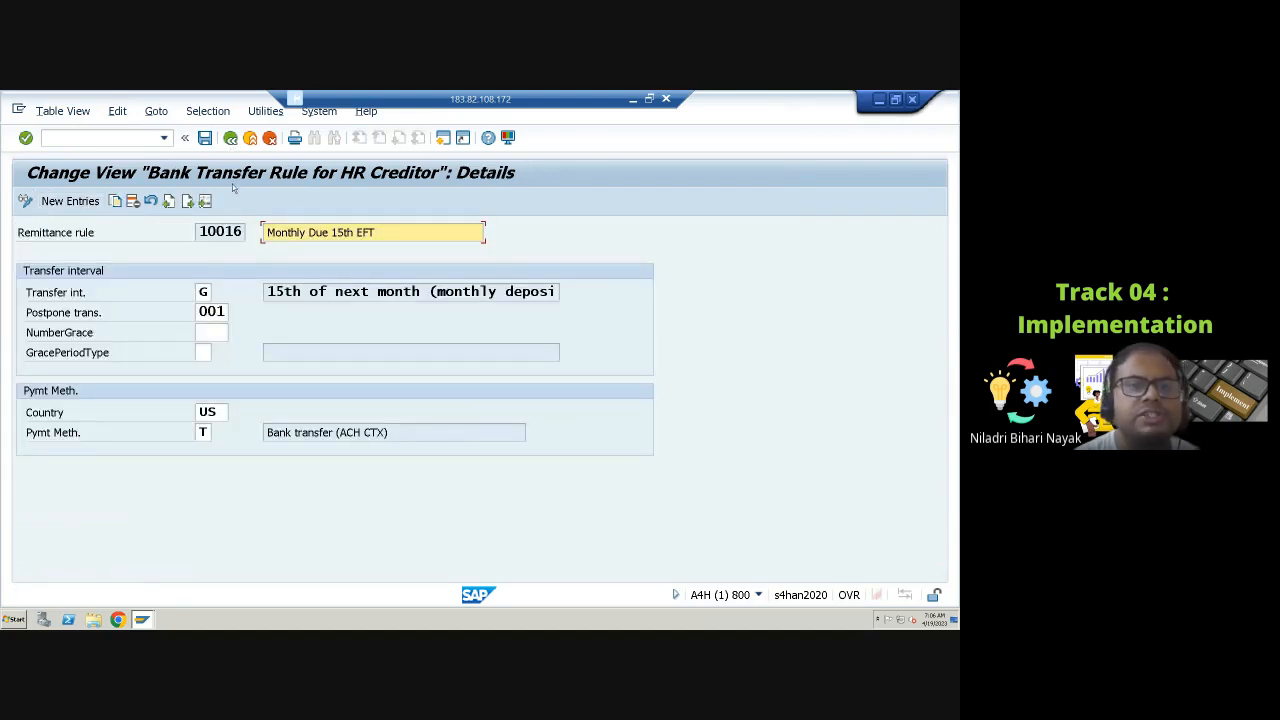
pyautogui.click(247, 226)
pyautogui.press('F3')
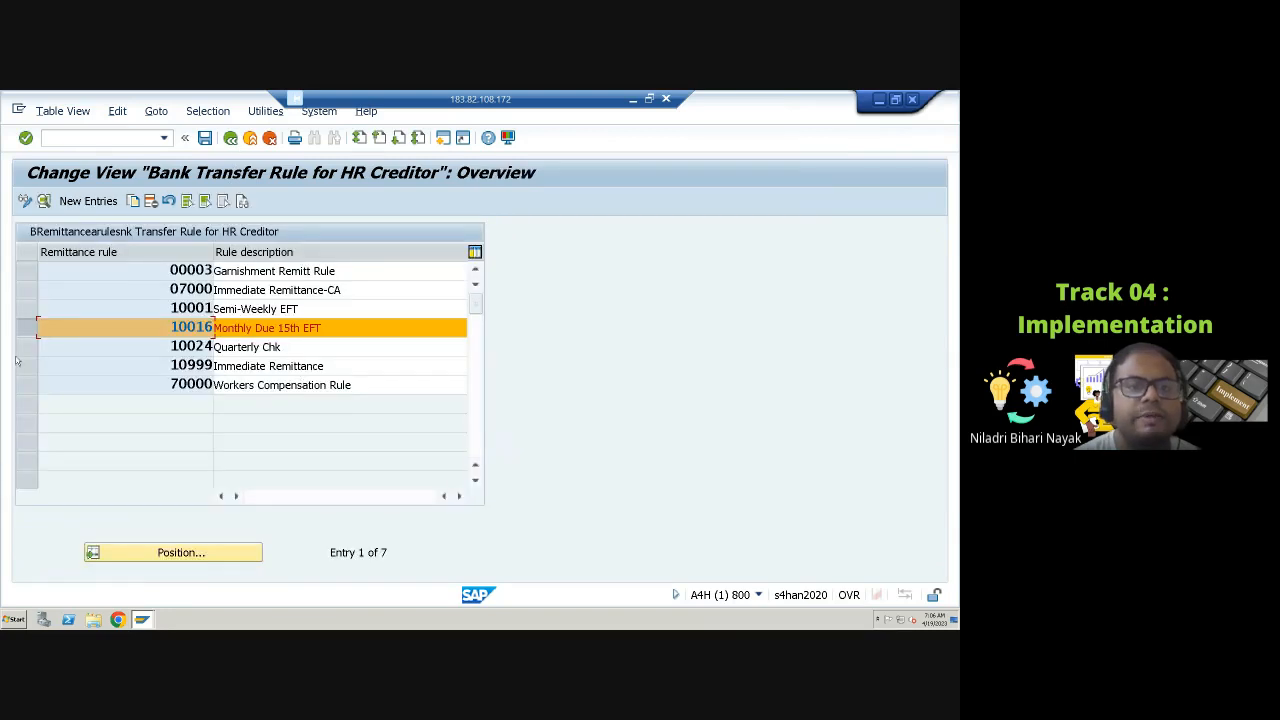
pyautogui.click(30, 310)
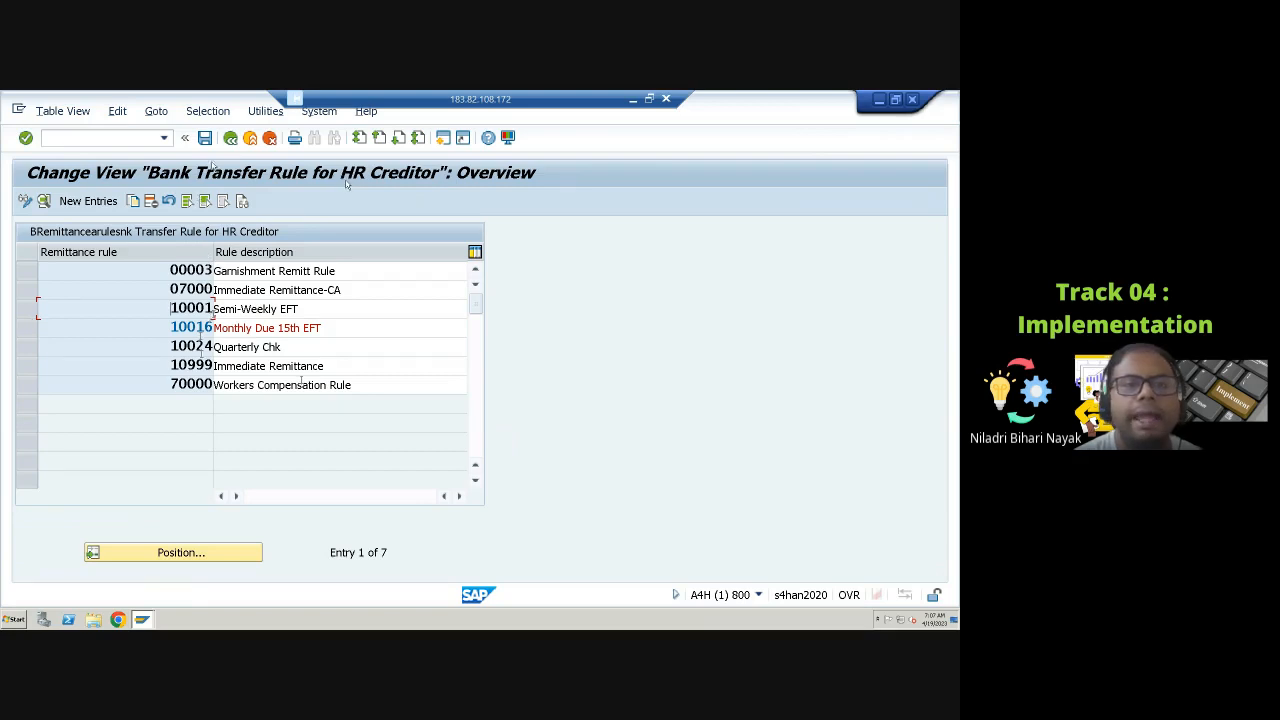
# Step: Open the government remittance rules and browse the remittance rule options for the Arizona entry
pyautogui.click(230, 138)
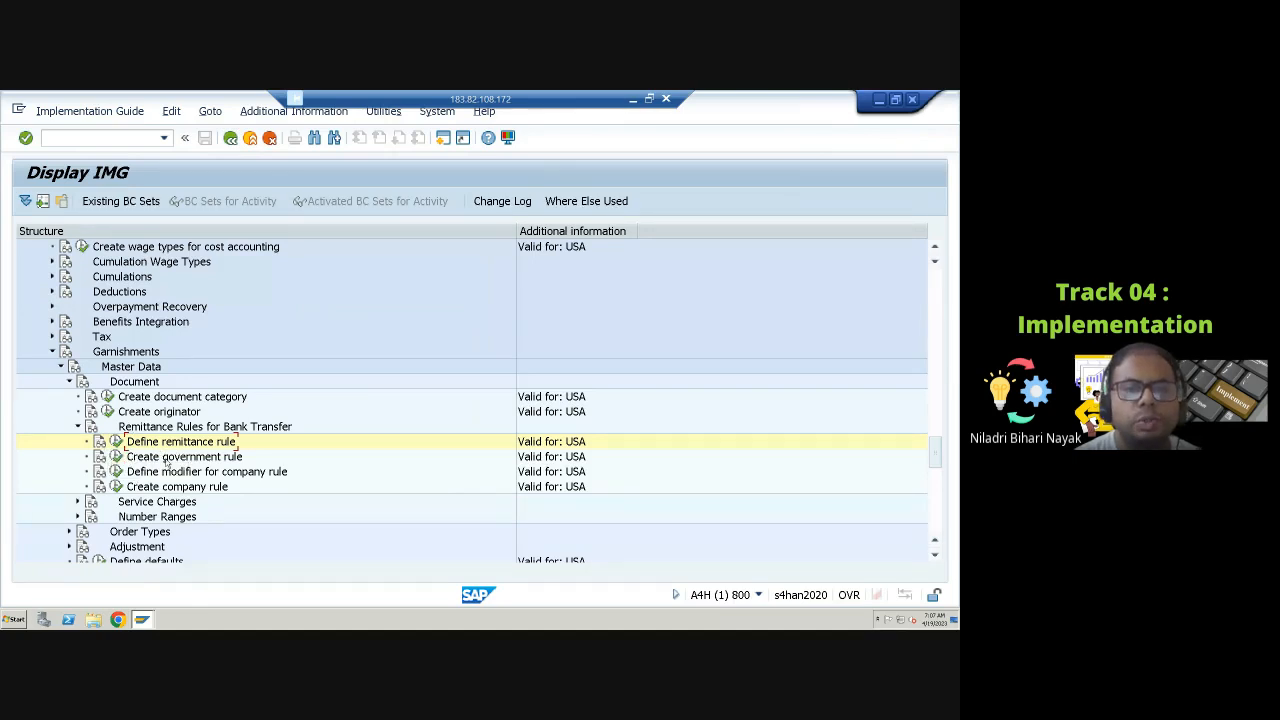
pyautogui.click(116, 457)
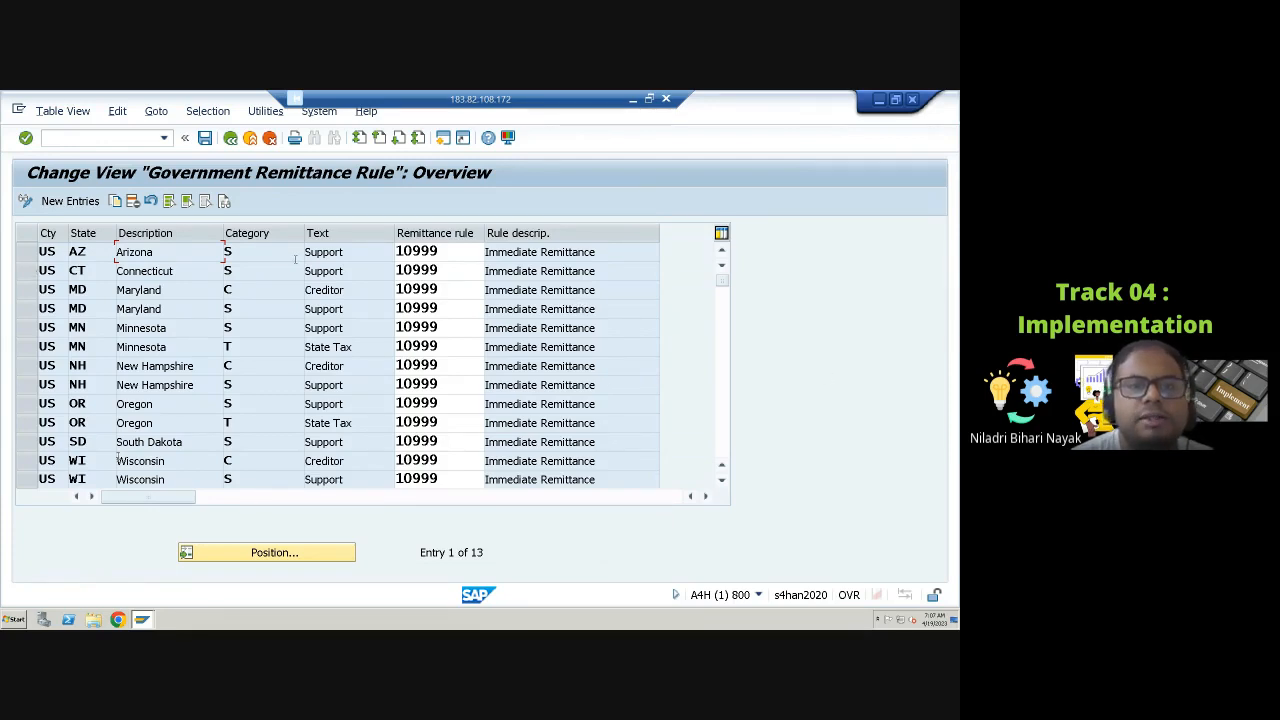
pyautogui.click(341, 252)
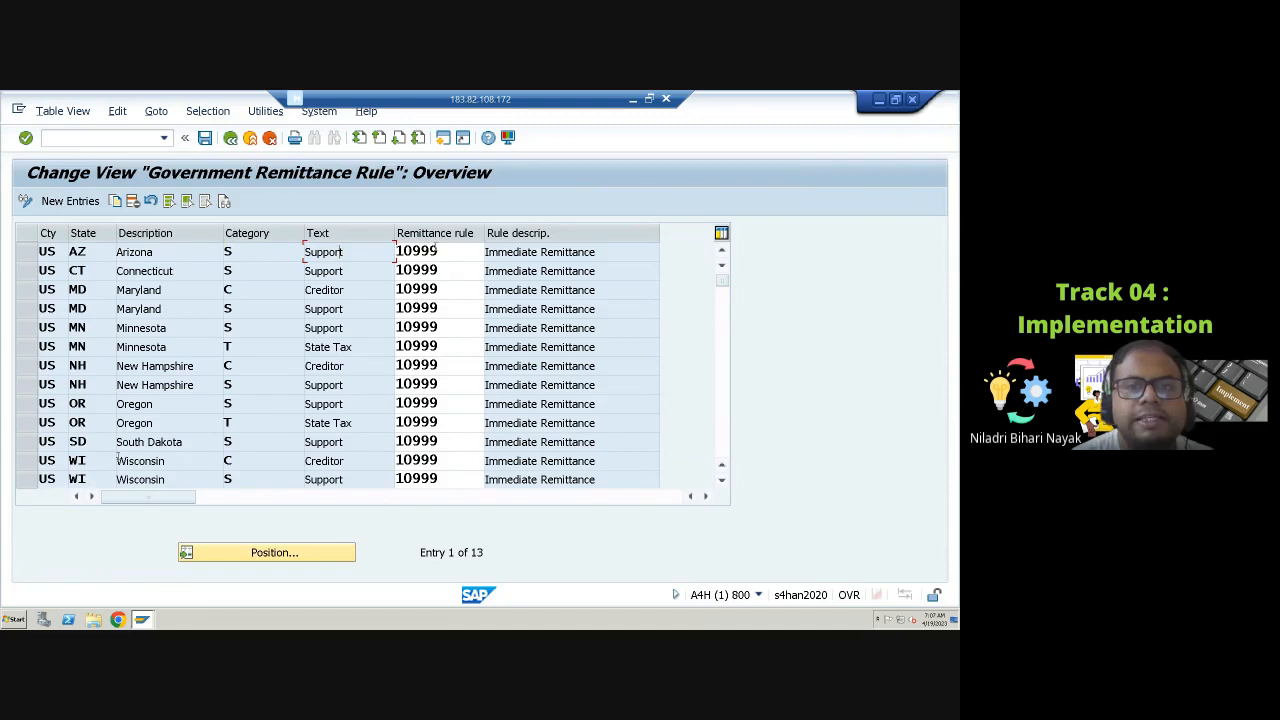
pyautogui.click(442, 252)
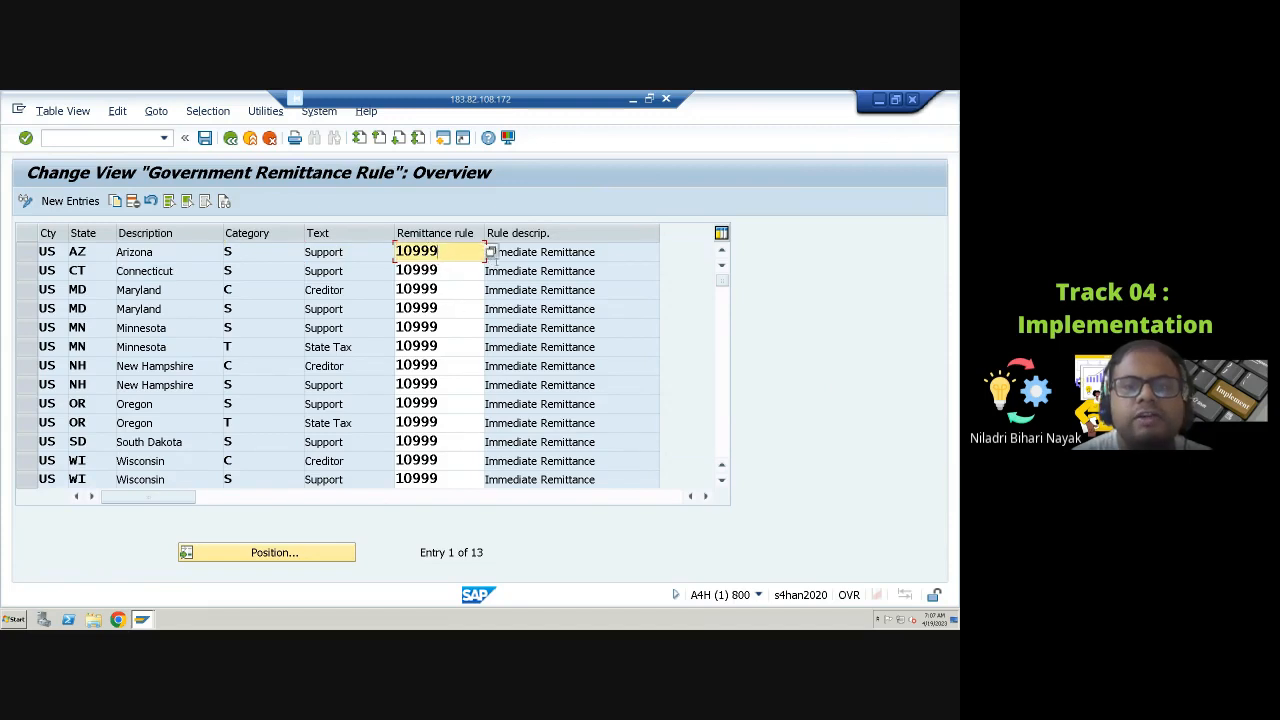
pyautogui.click(490, 252)
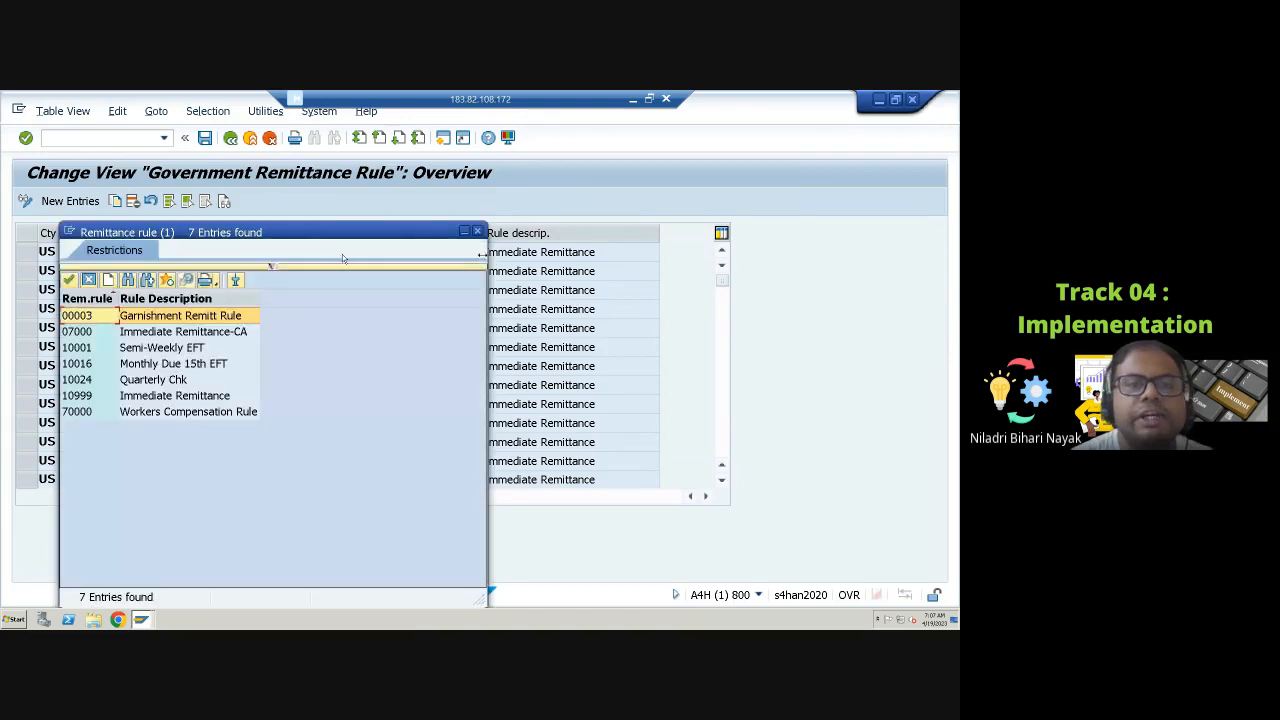
pyautogui.moveTo(335, 234)
pyautogui.mouseDown()
pyautogui.moveTo(769, 229)
pyautogui.moveTo(822, 207)
pyautogui.mouseUp()
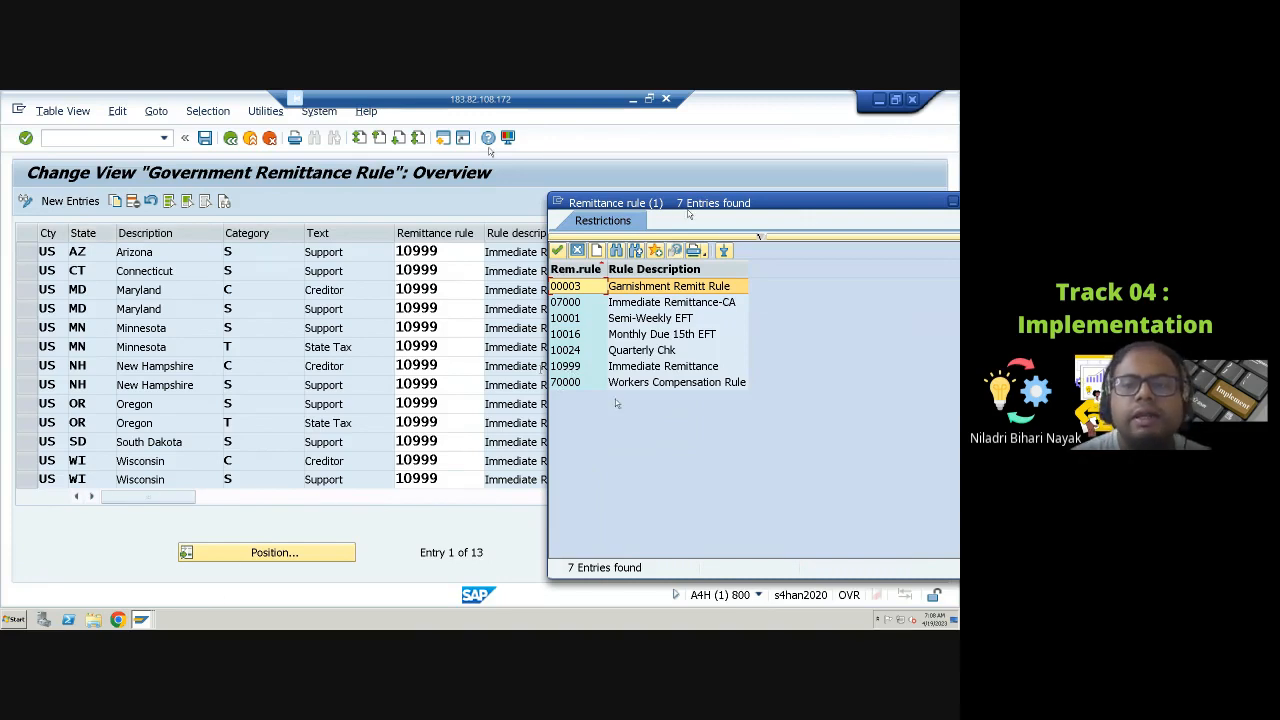
pyautogui.moveTo(866, 206); pyautogui.dragTo(840, 208)
pyautogui.click(911, 204)
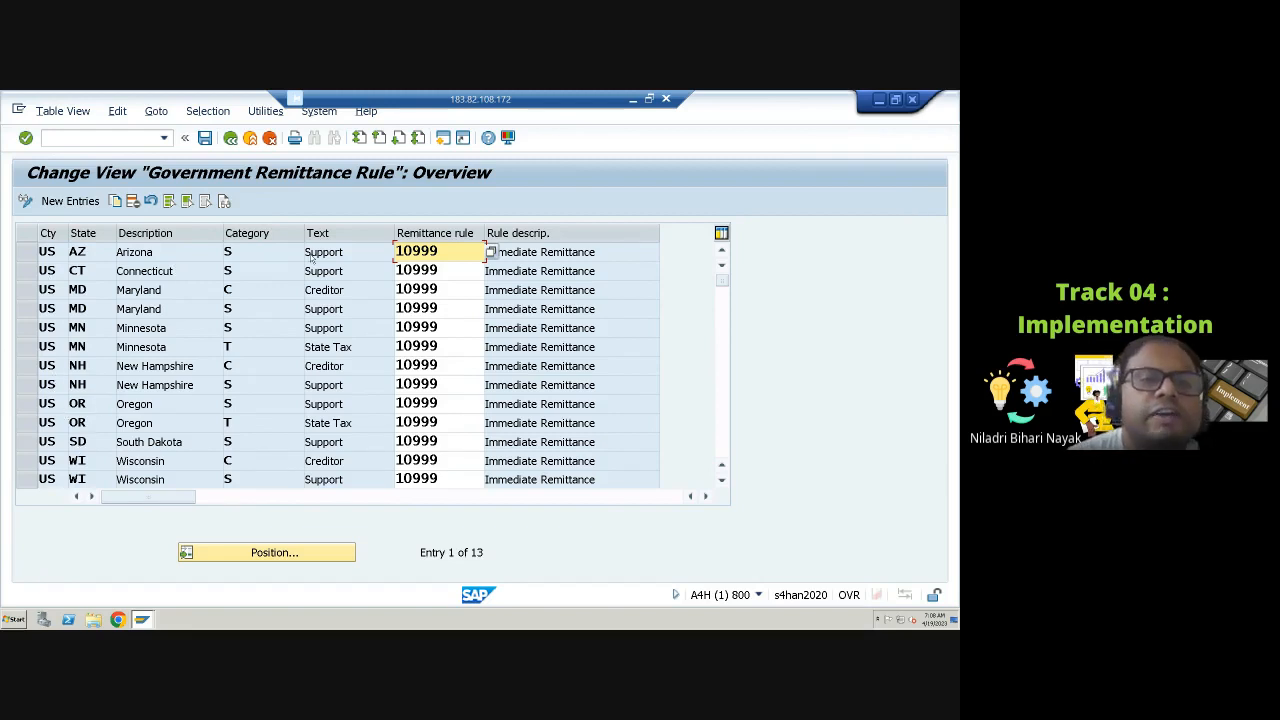
# Step: Browse the garnishment document category options for the Arizona government rule entry
pyautogui.click(254, 256)
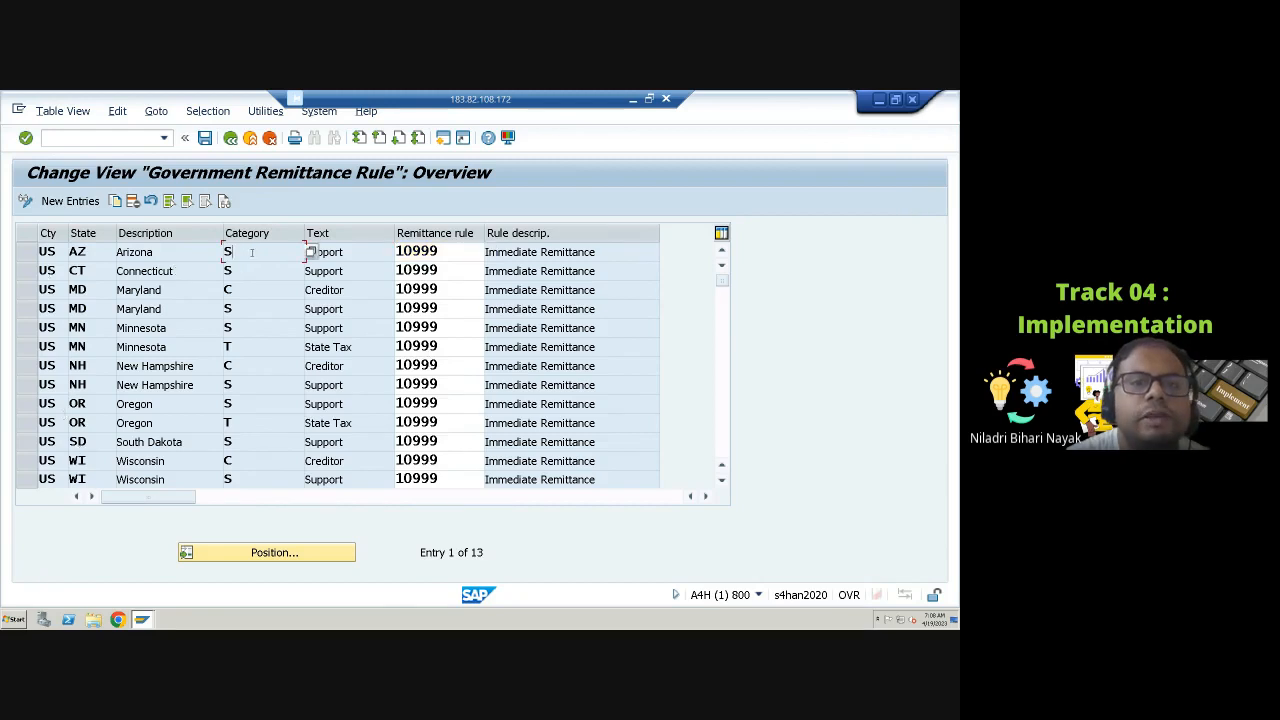
pyautogui.click(311, 252)
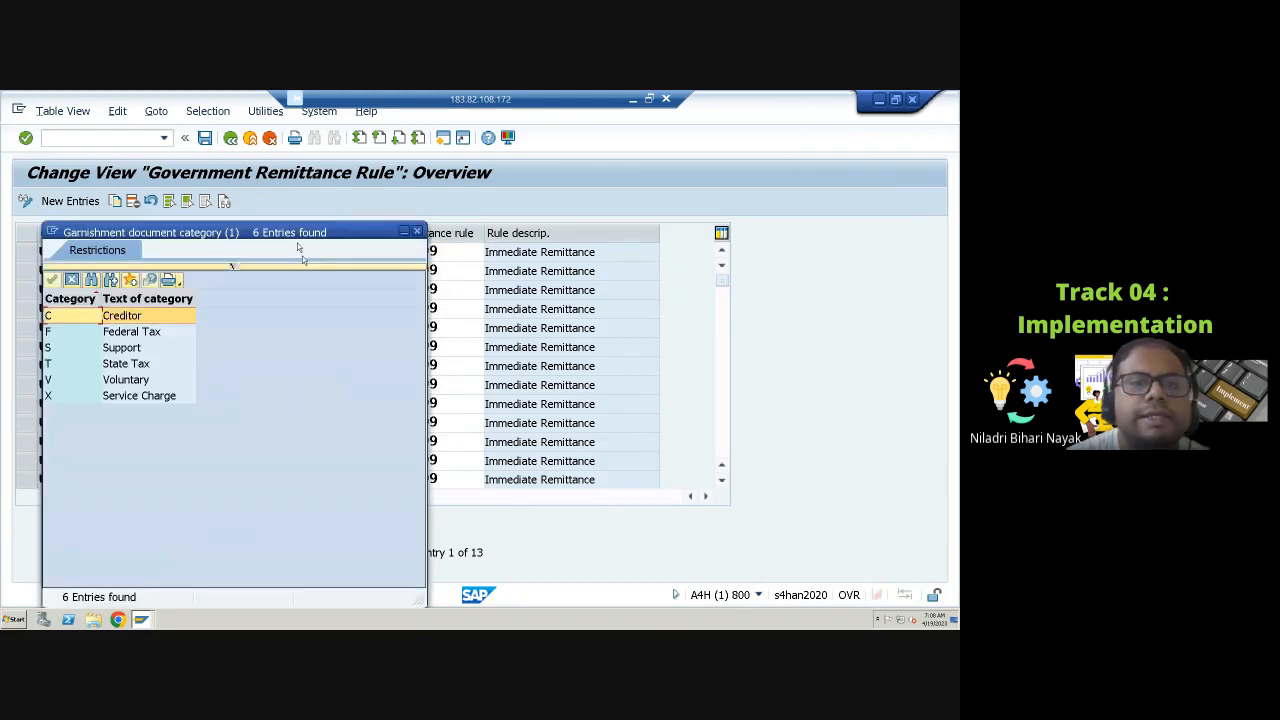
pyautogui.moveTo(306, 233); pyautogui.dragTo(683, 240)
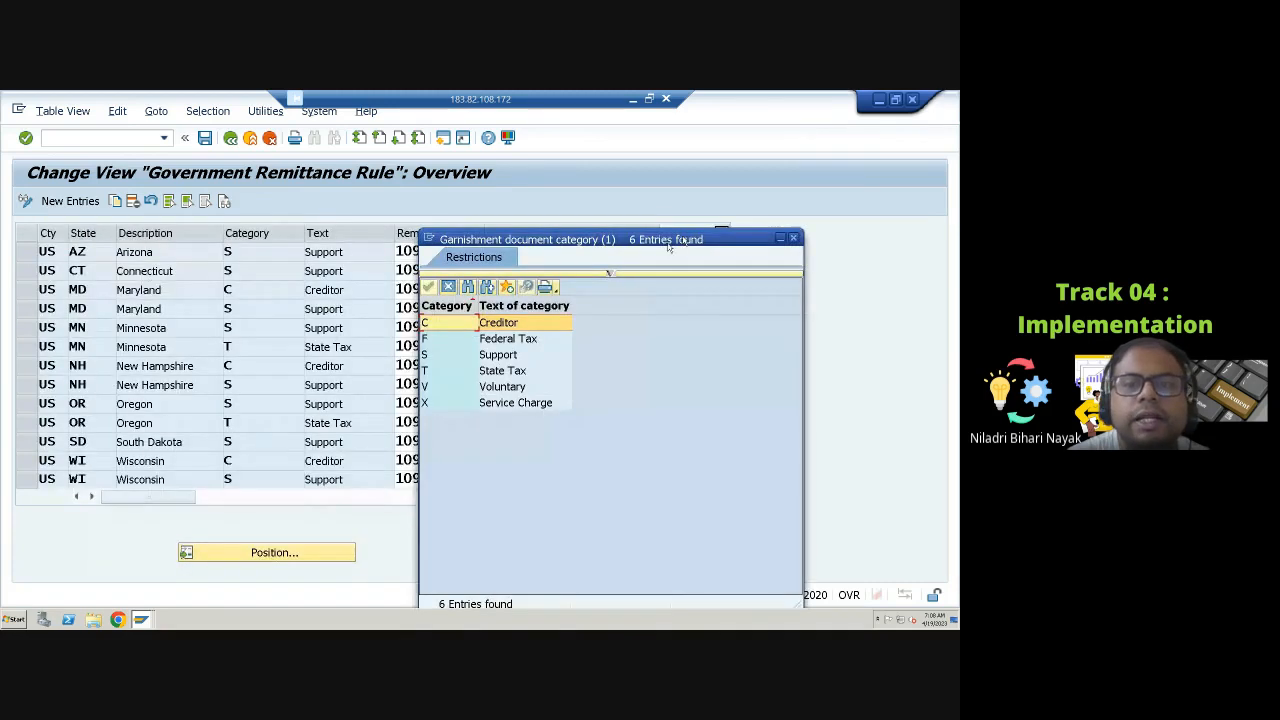
pyautogui.click(508, 340)
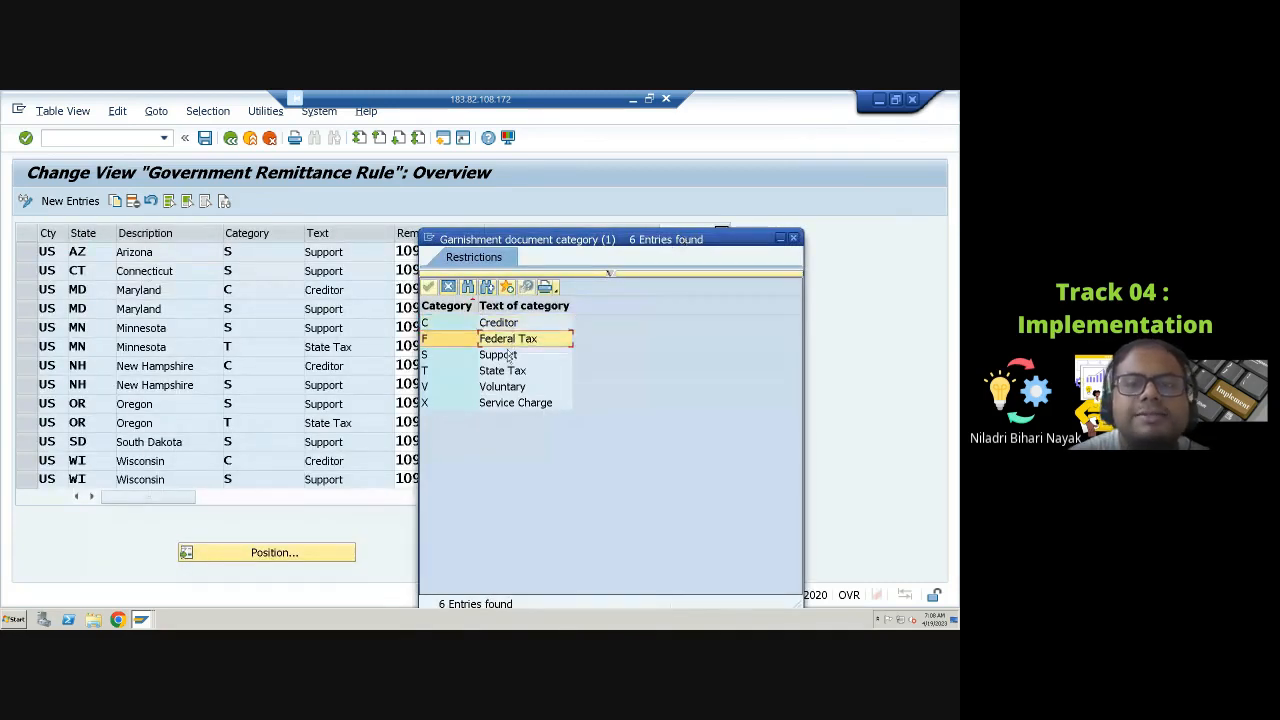
pyautogui.click(509, 358)
pyautogui.click(510, 372)
pyautogui.click(511, 389)
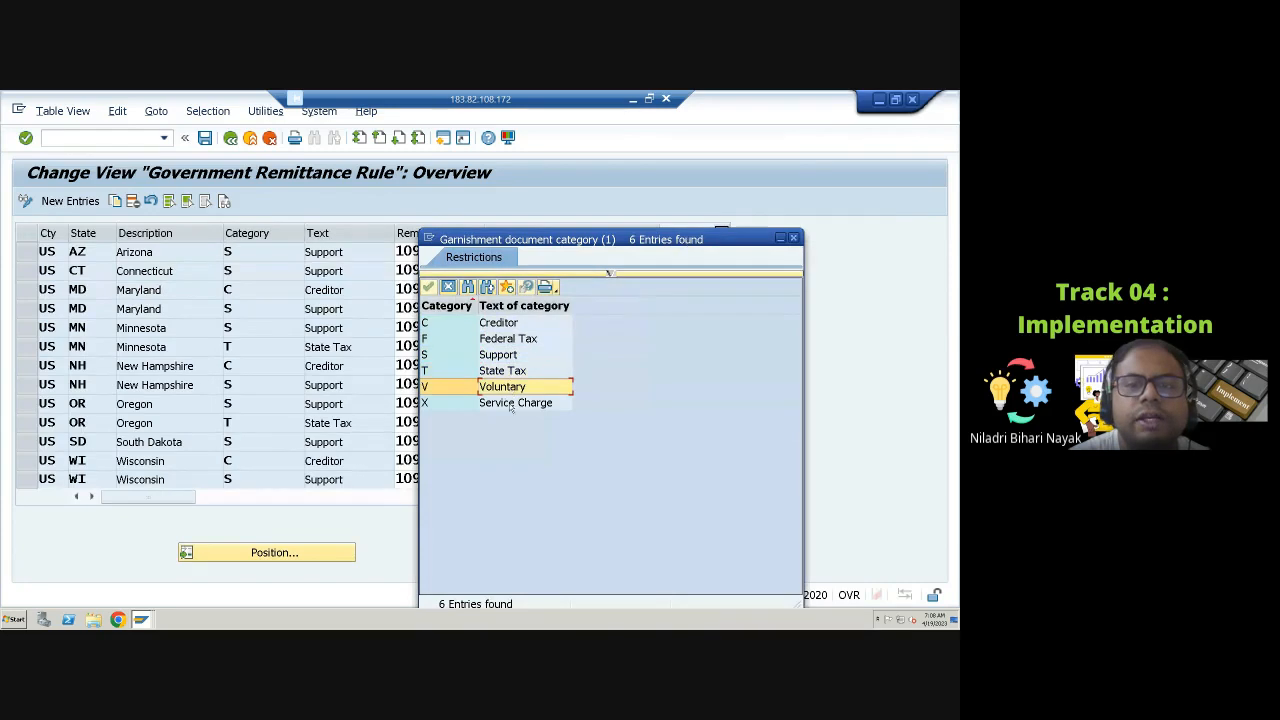
pyautogui.click(512, 405)
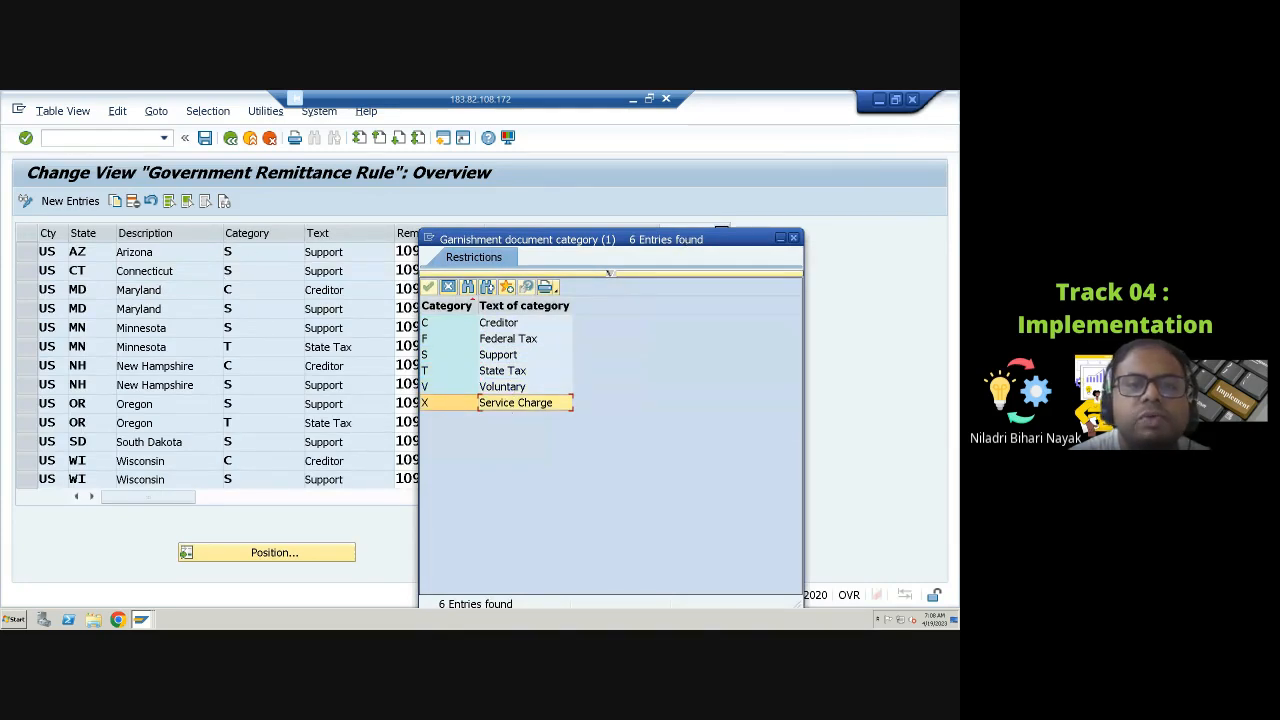
pyautogui.click(505, 357)
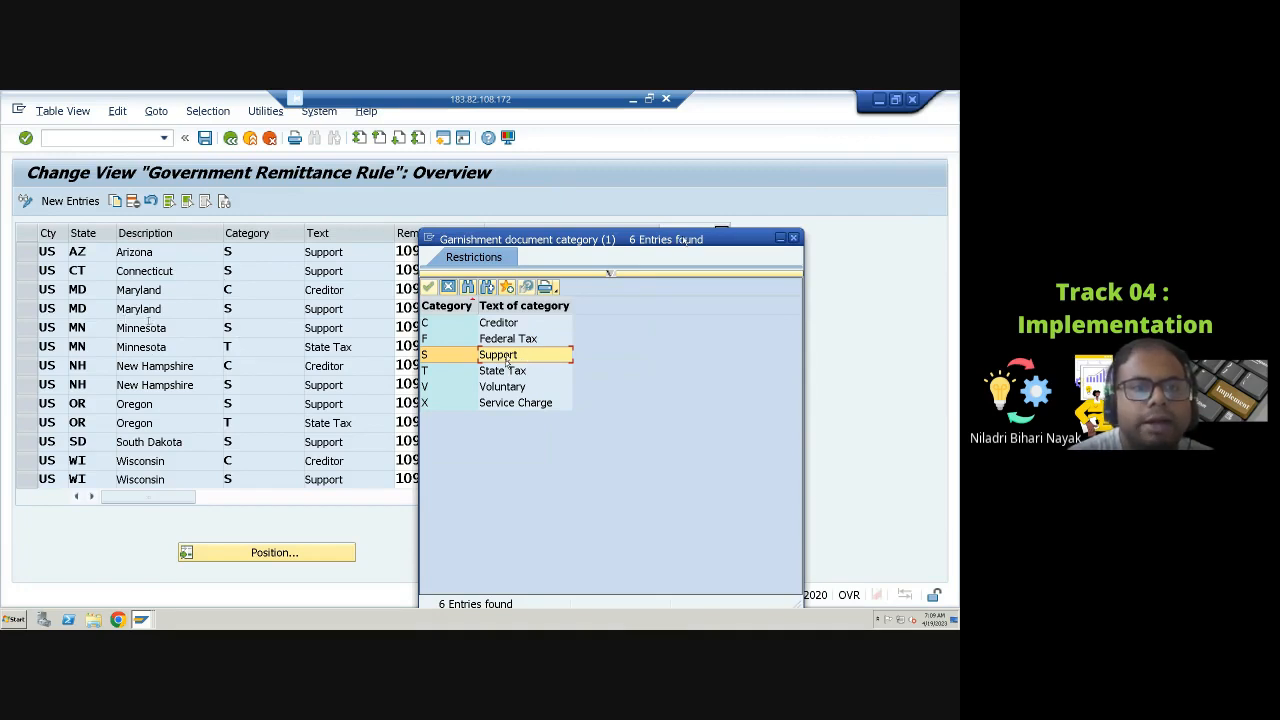
pyautogui.click(794, 238)
# Step: Browse the remittance rule options for the Arizona entry once more
pyautogui.press('Tab')
pyautogui.press('Tab')
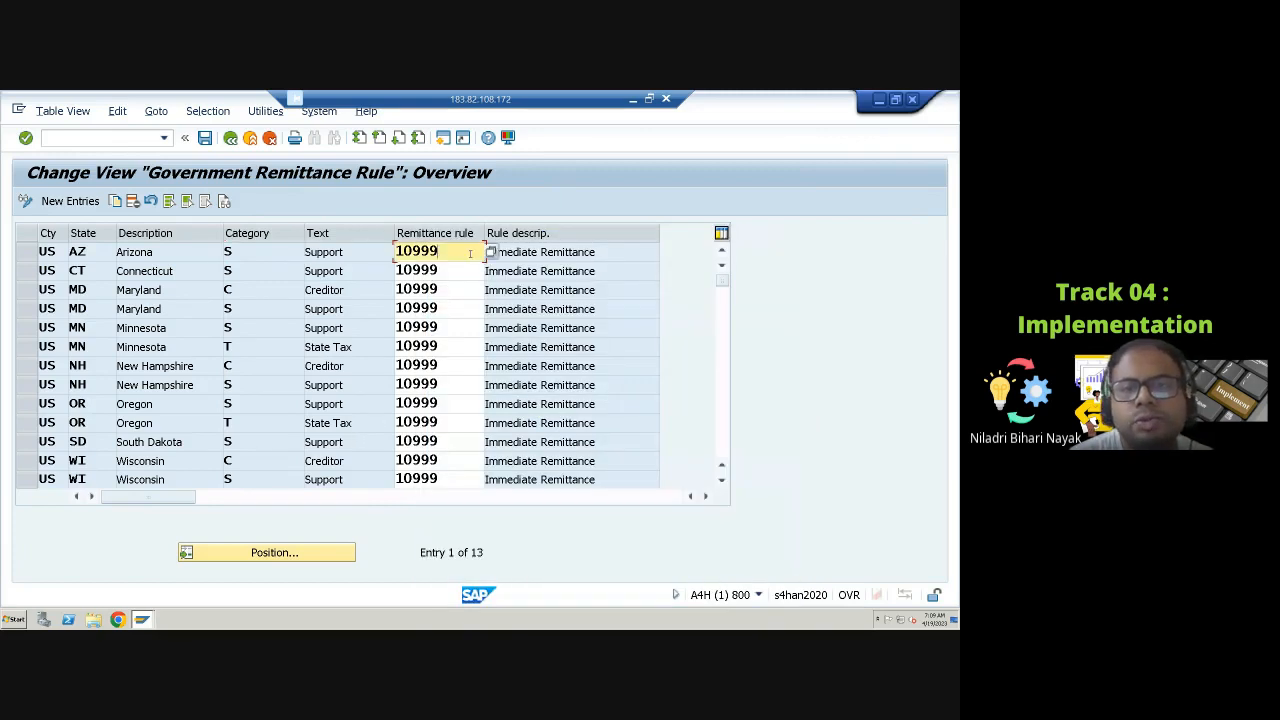
pyautogui.click(491, 252)
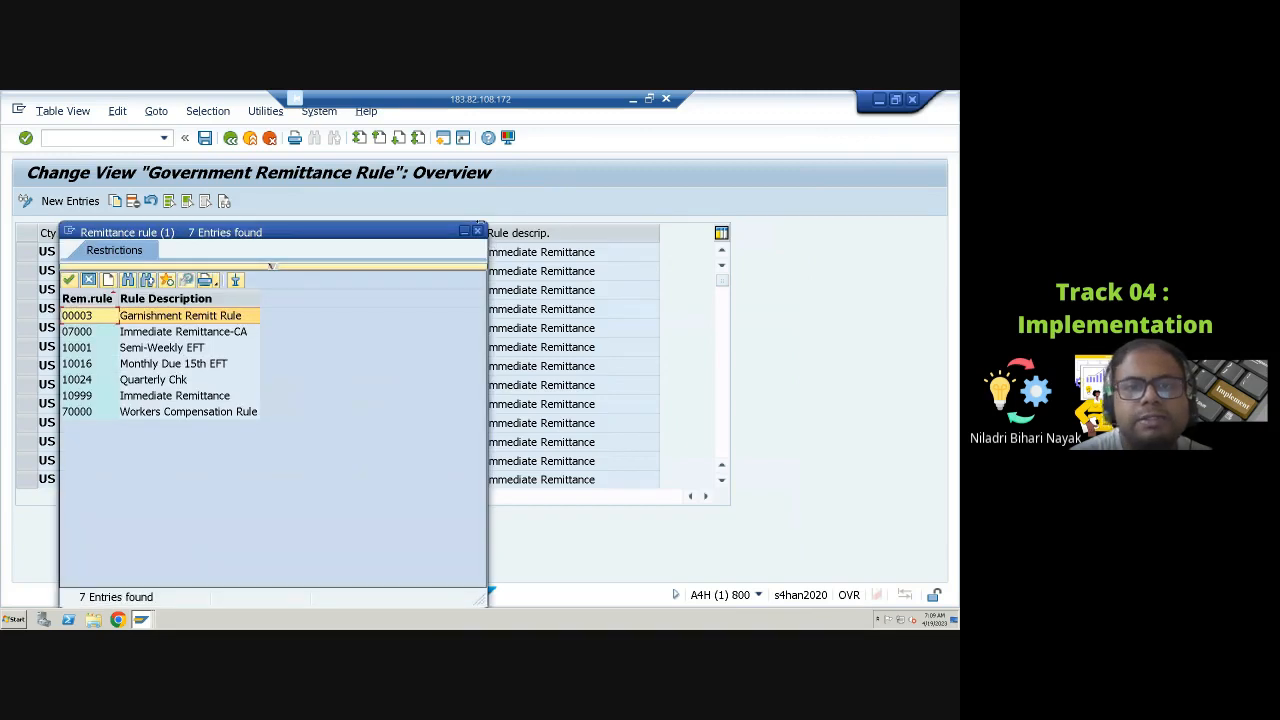
pyautogui.click(477, 233)
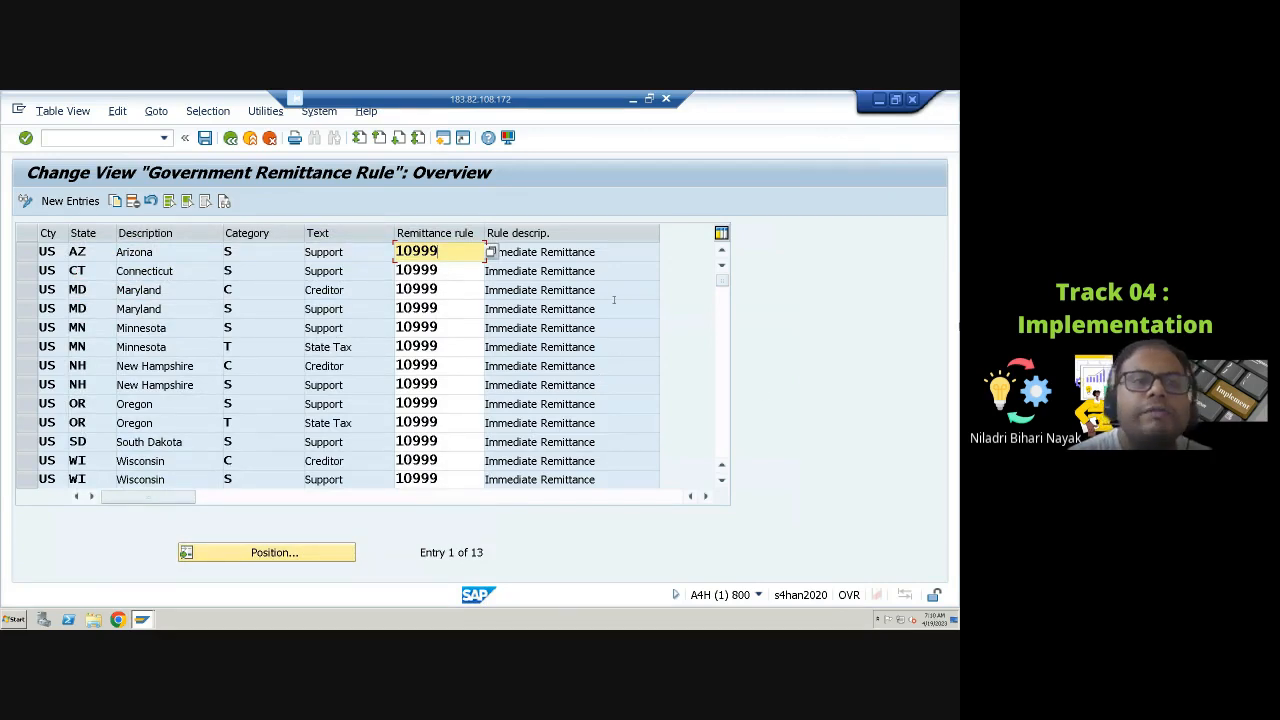
# Step: Scroll through the government remittance rule entries for all US states
pyautogui.click(452, 369)
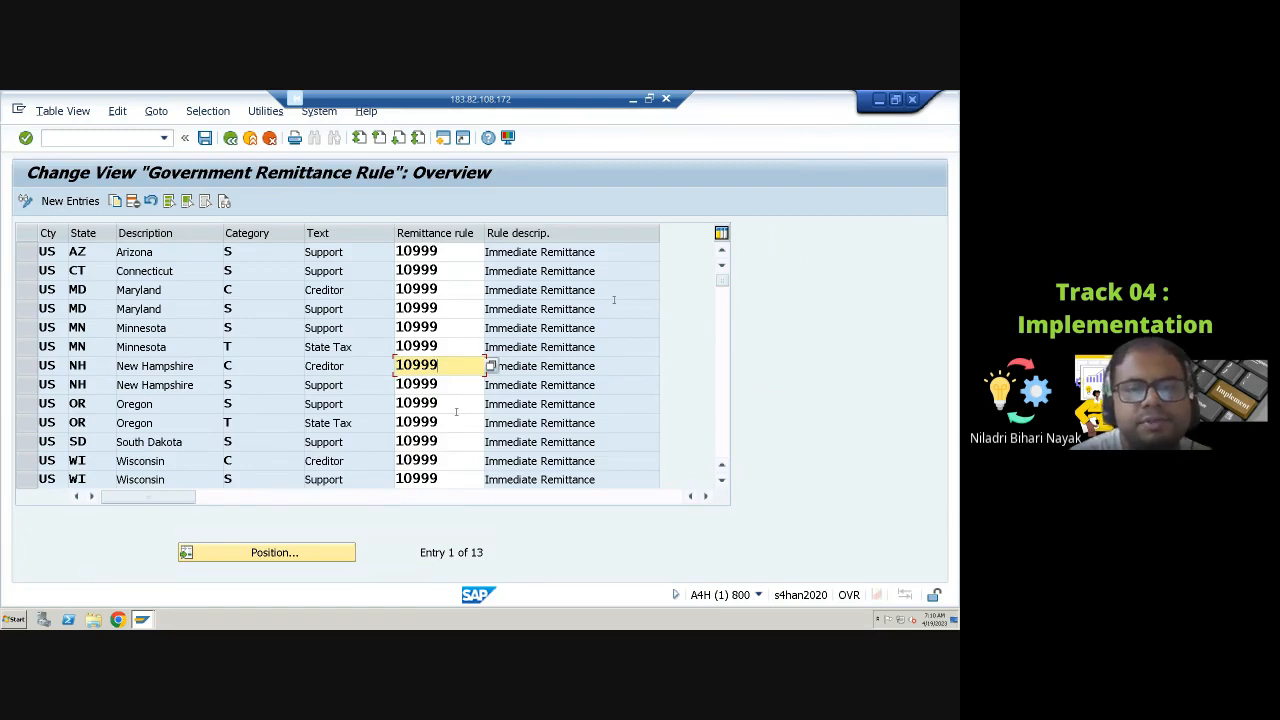
pyautogui.click(459, 424)
pyautogui.scroll(-3, 484, 422)
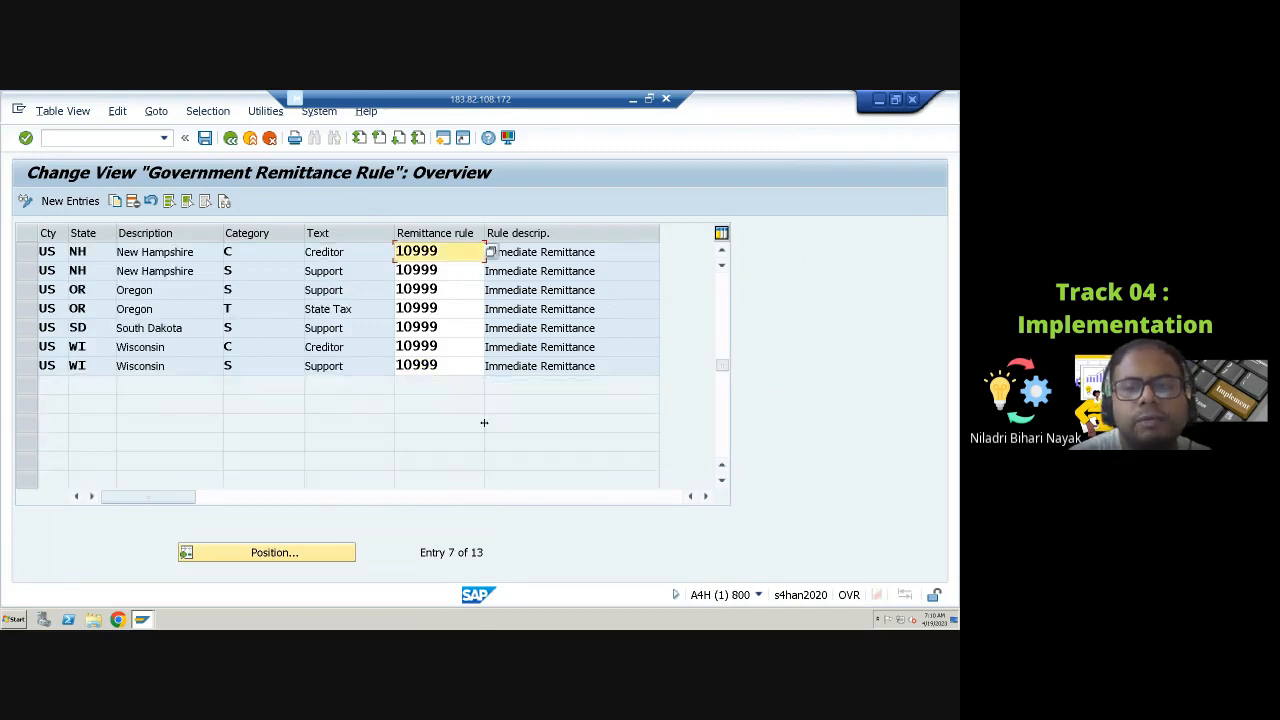
pyautogui.scroll(2, 484, 422)
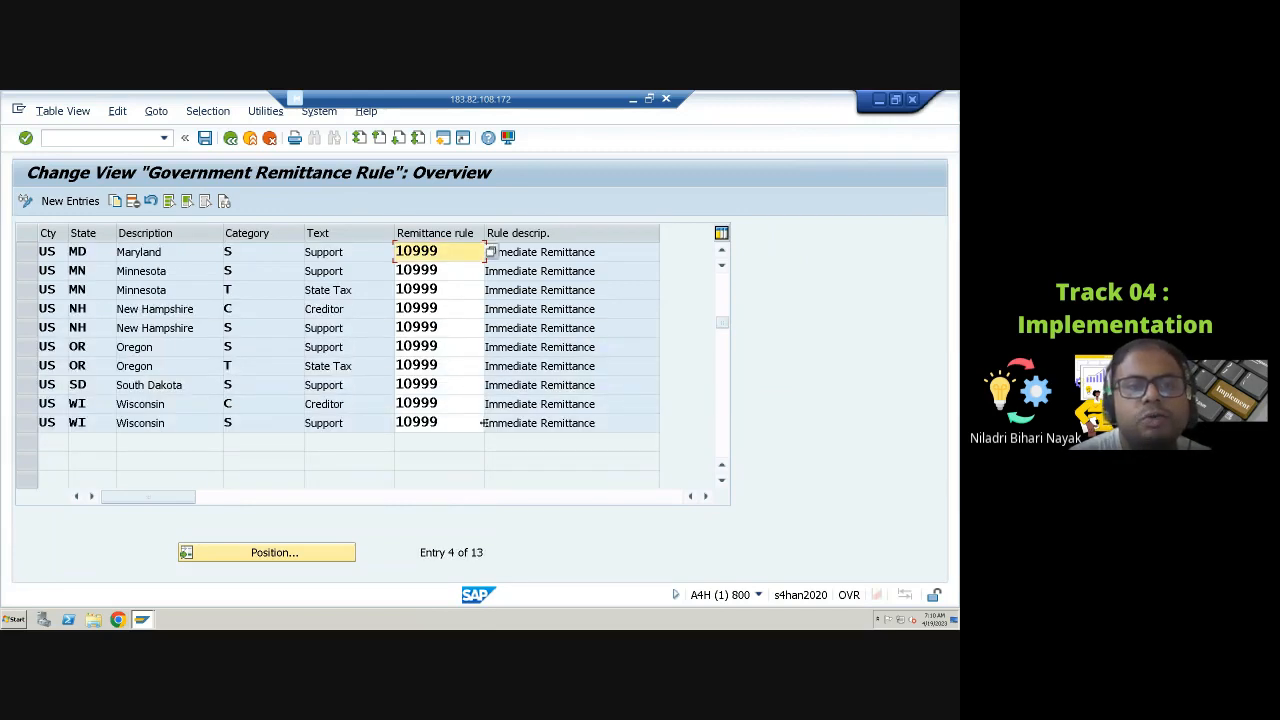
pyautogui.scroll(1, 482, 422)
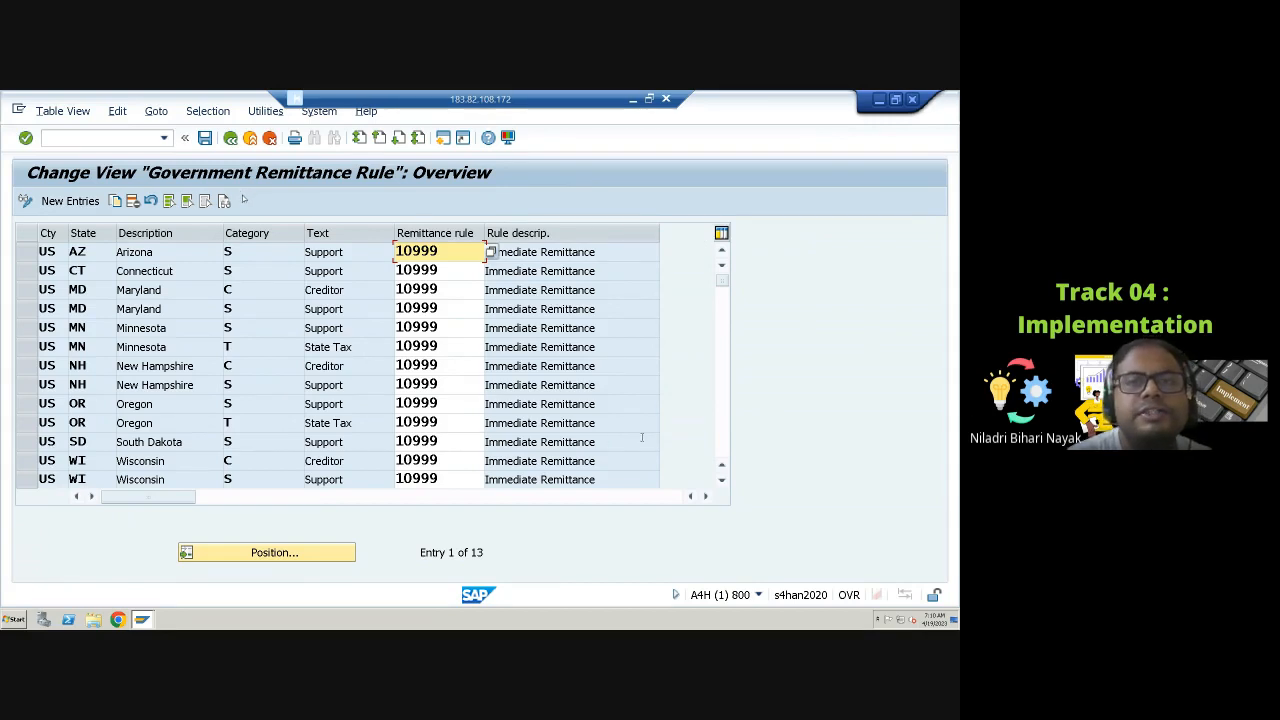
# Step: Return to the IMG and open the company remittance rule overview
pyautogui.click(231, 138)
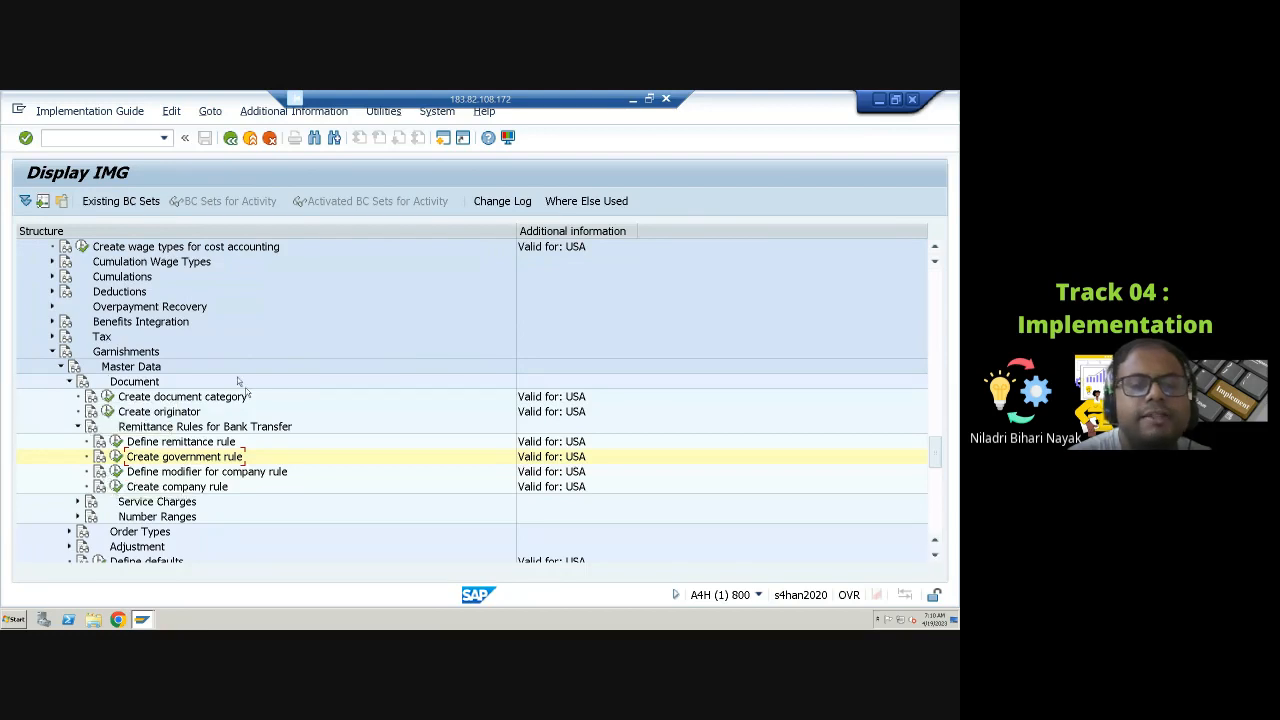
pyautogui.scroll(-3, 234, 425)
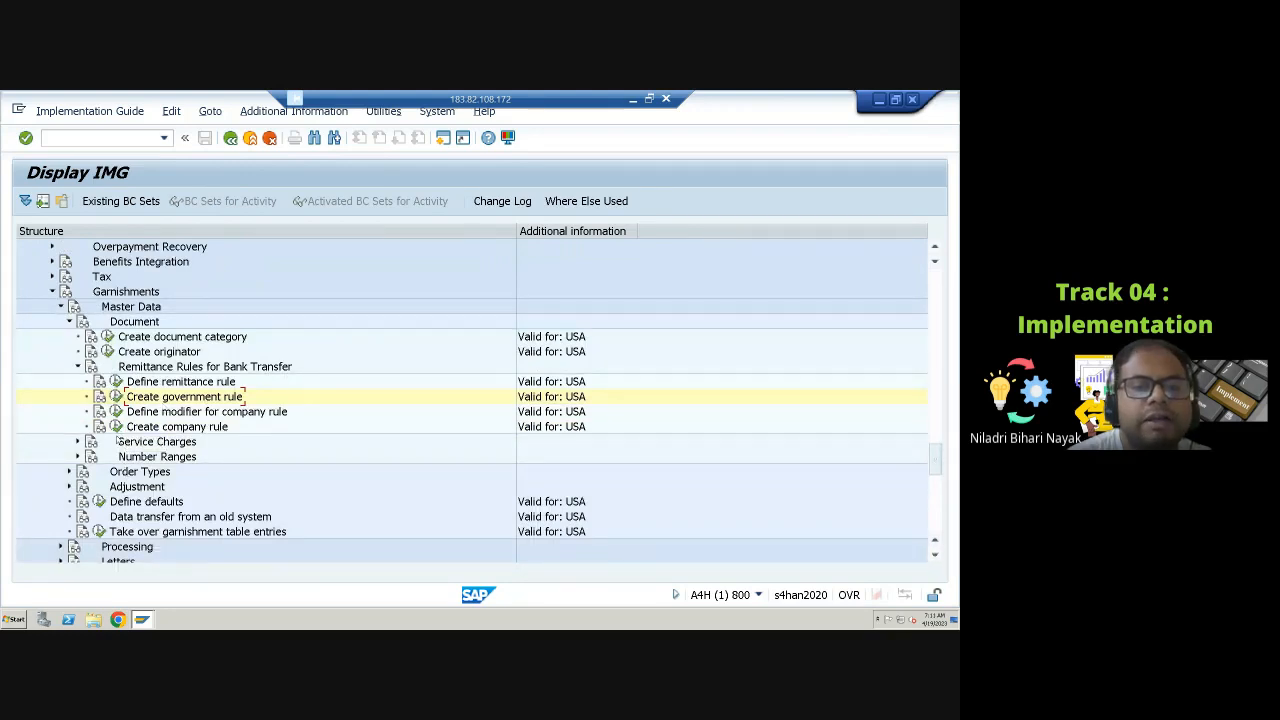
pyautogui.click(116, 426)
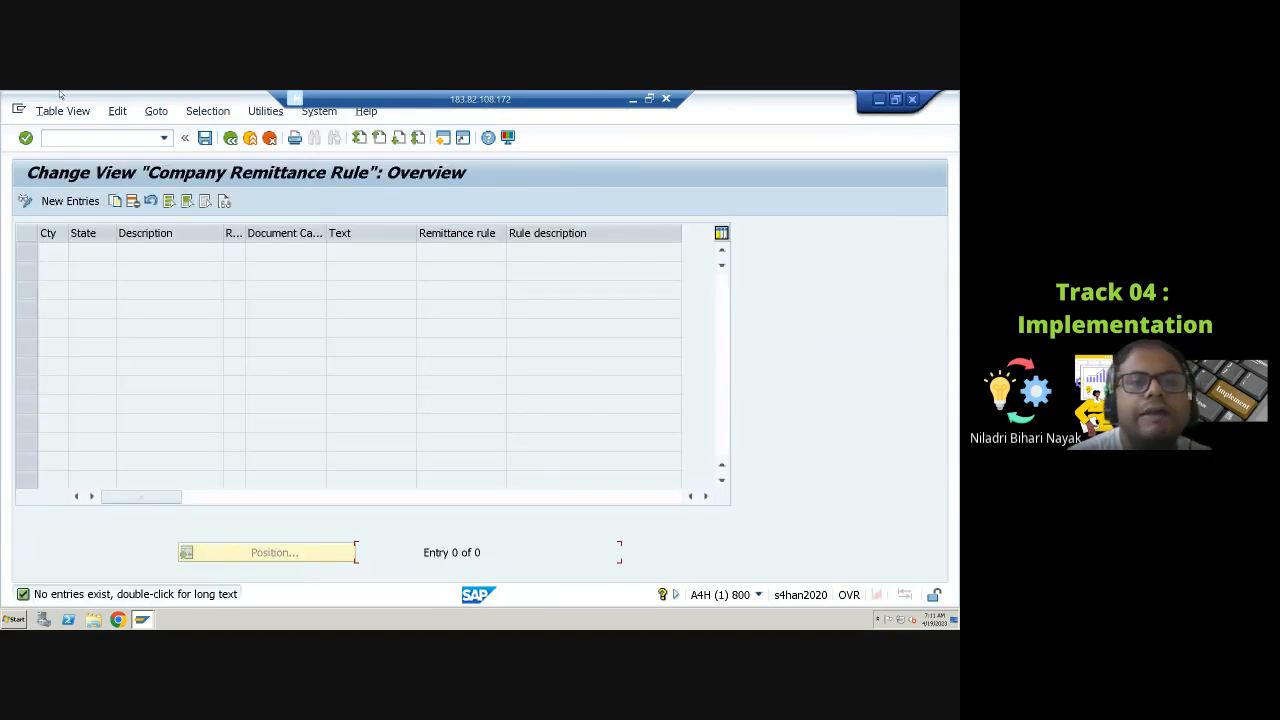
# Step: Add a new company remittance rule entry and set its country to USA
pyautogui.click(78, 205)
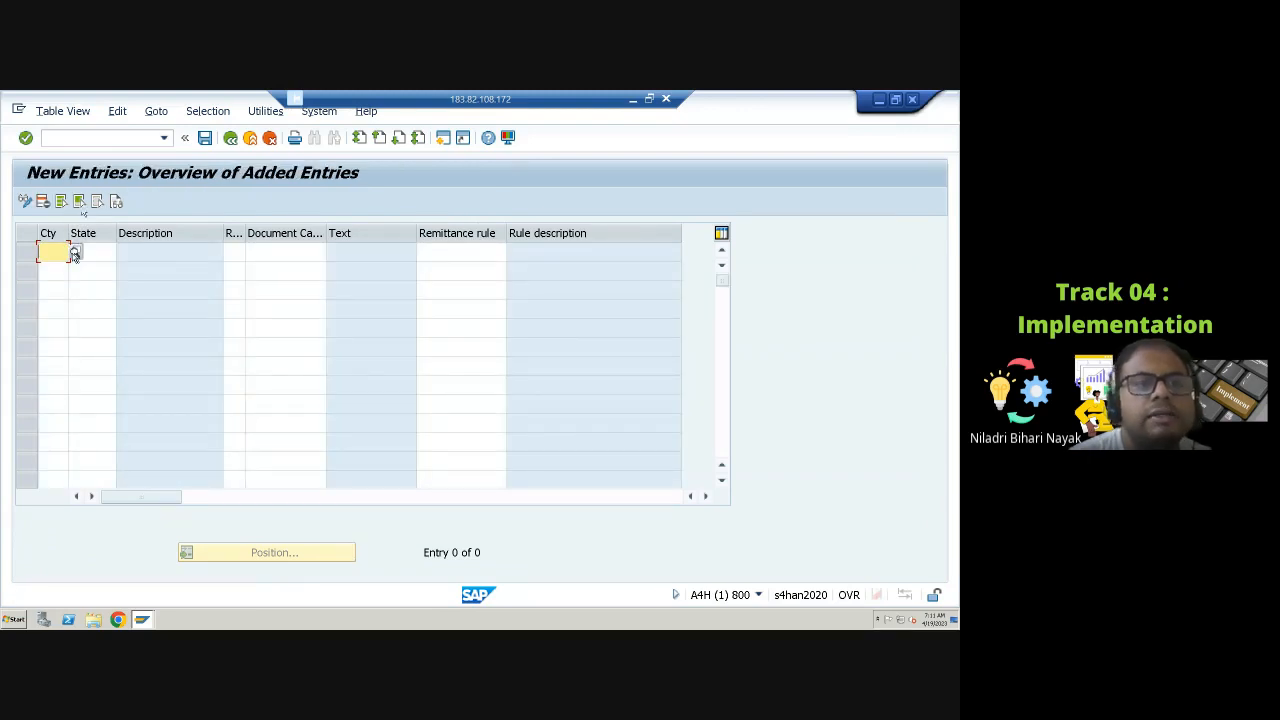
pyautogui.click(75, 254)
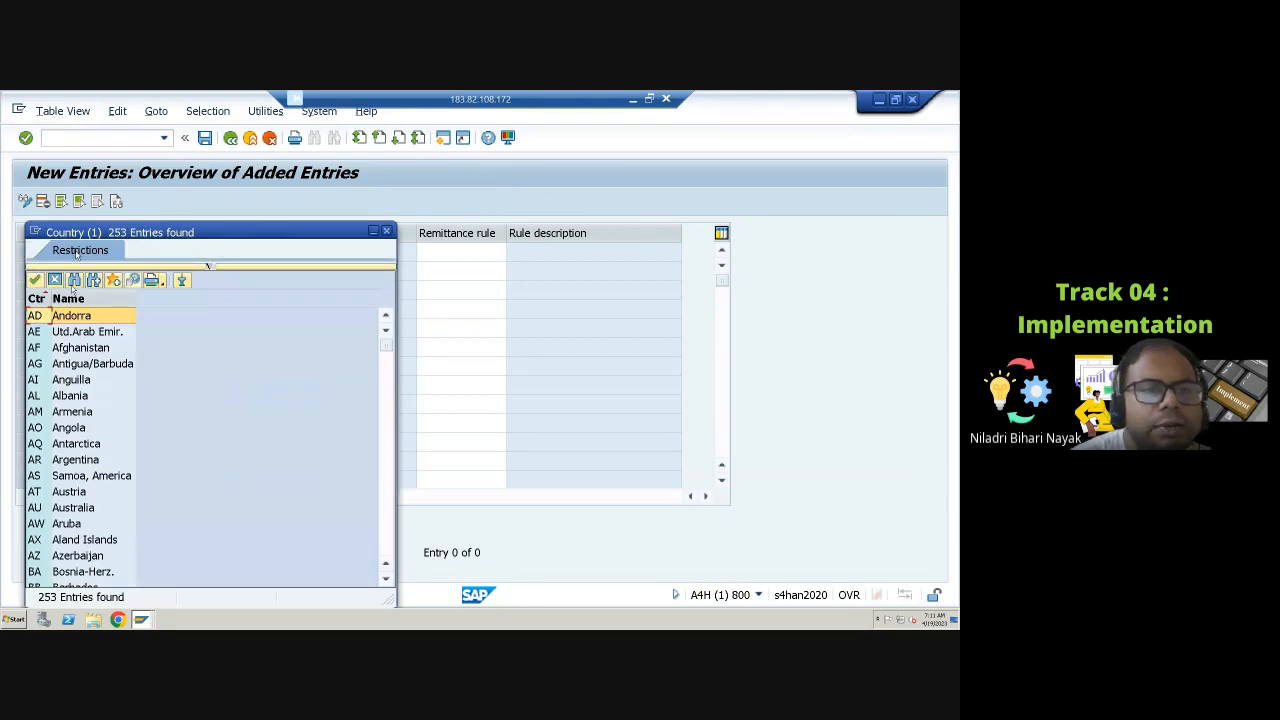
pyautogui.scroll(-1, 121, 489)
pyautogui.scroll(-20, 121, 489)
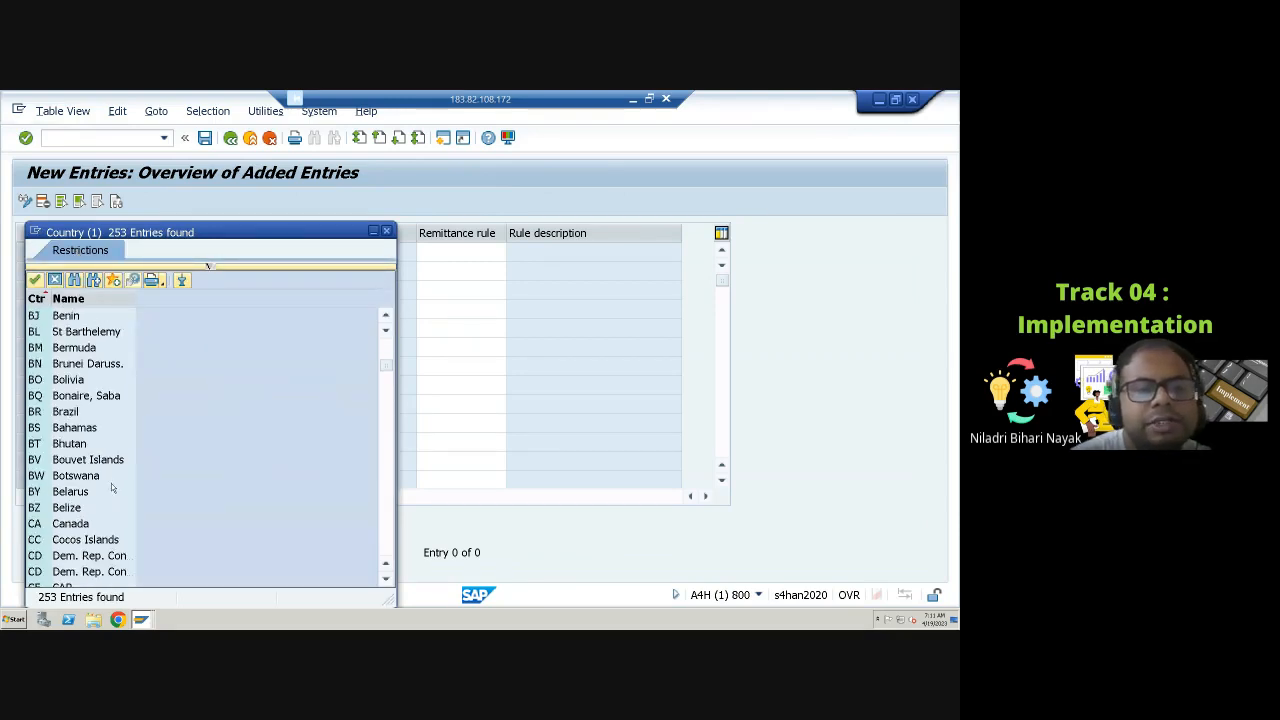
pyautogui.scroll(-18, 110, 480)
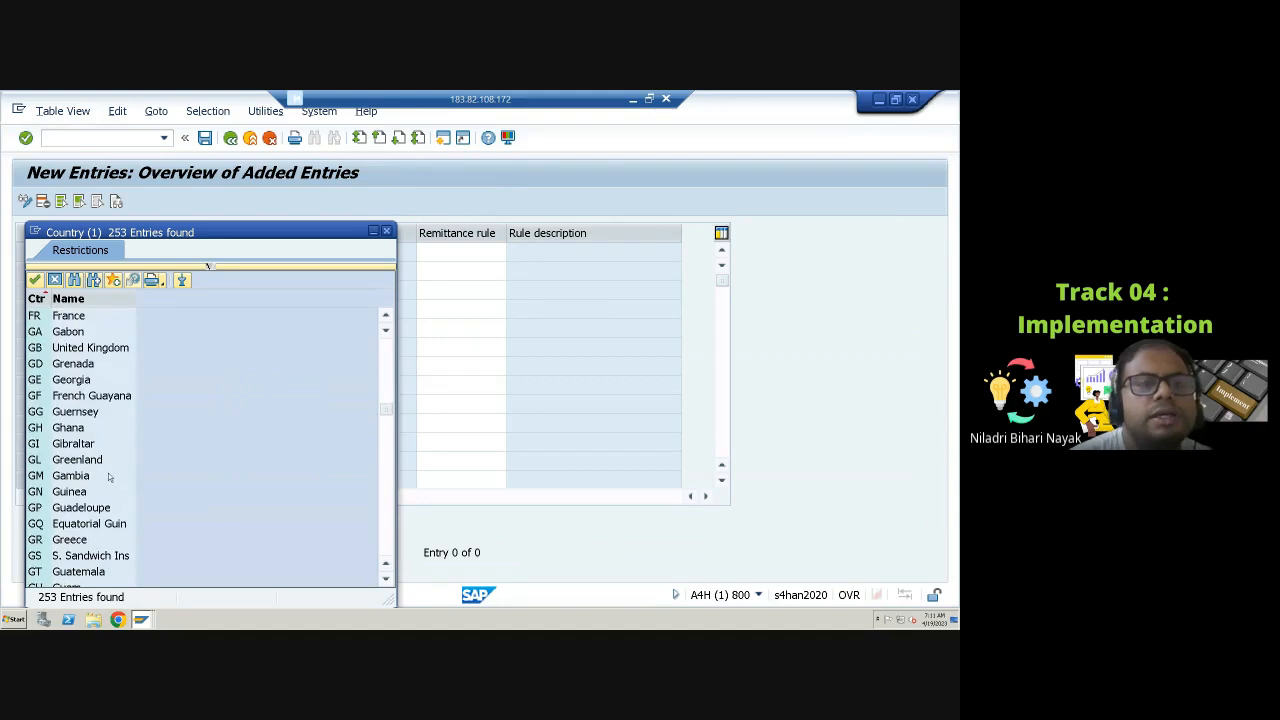
pyautogui.scroll(-6, 110, 478)
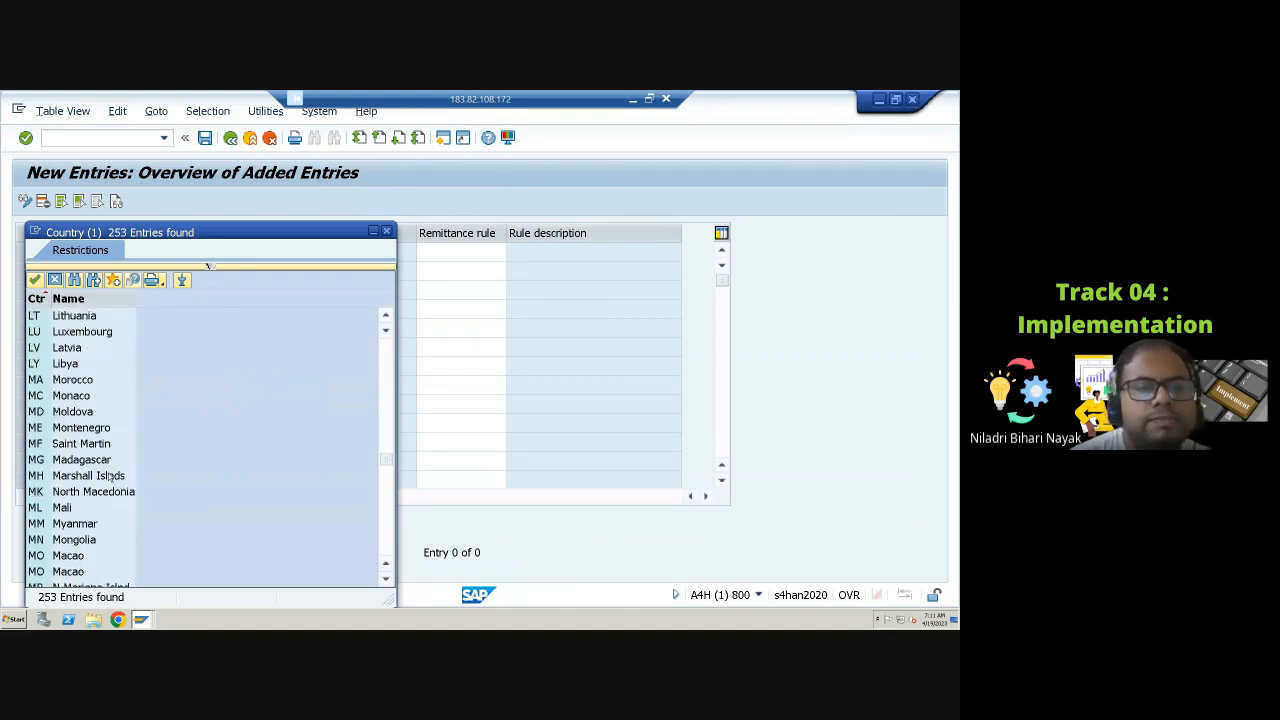
pyautogui.scroll(-11, 110, 478)
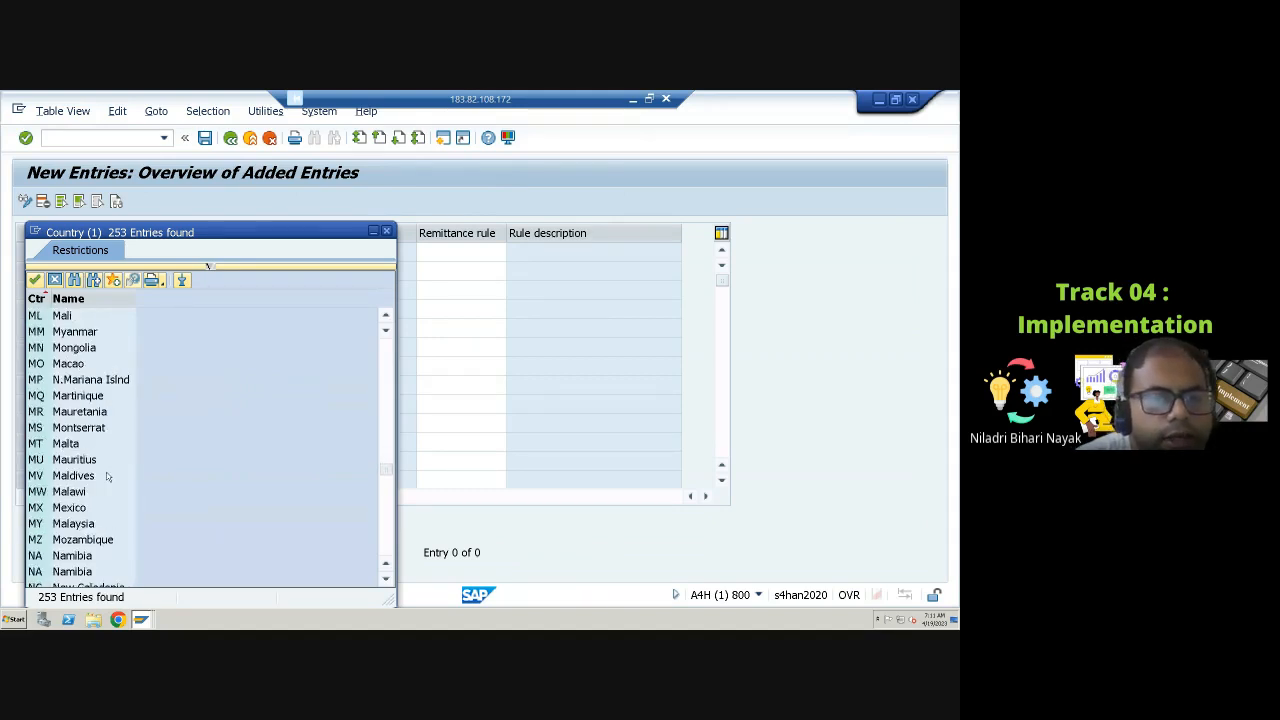
pyautogui.scroll(-20, 107, 478)
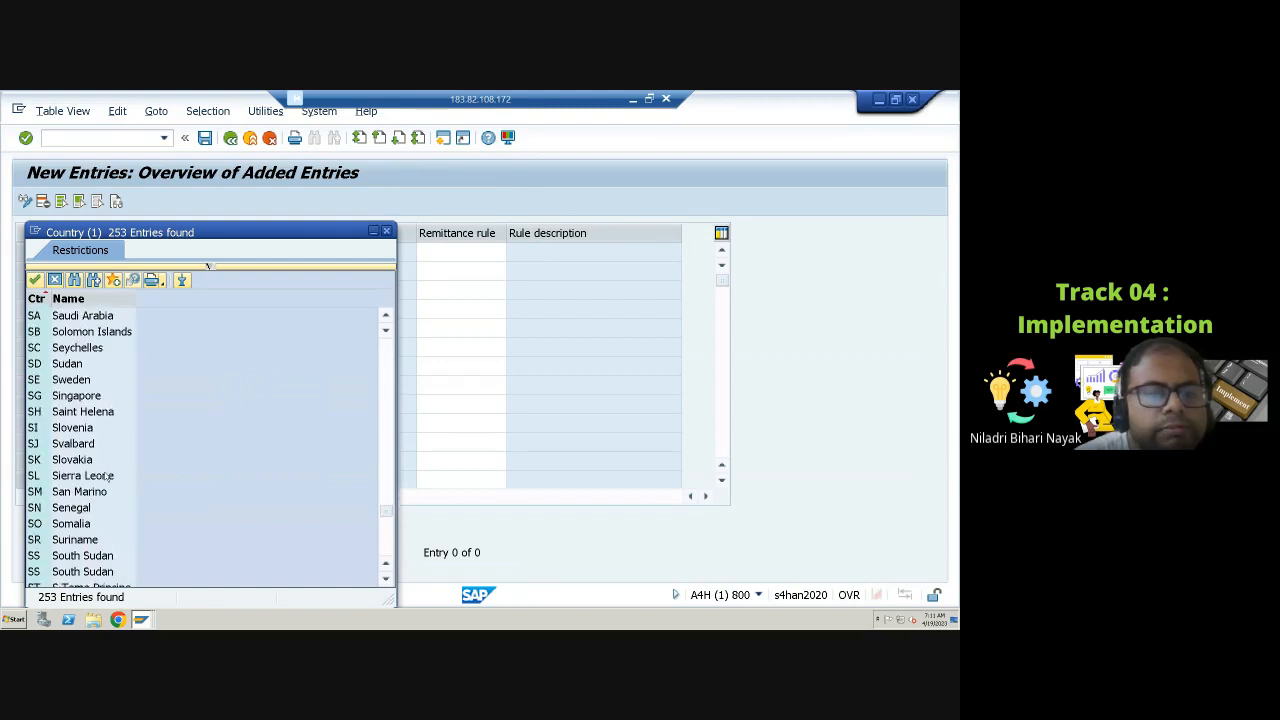
pyautogui.scroll(-2, 107, 478)
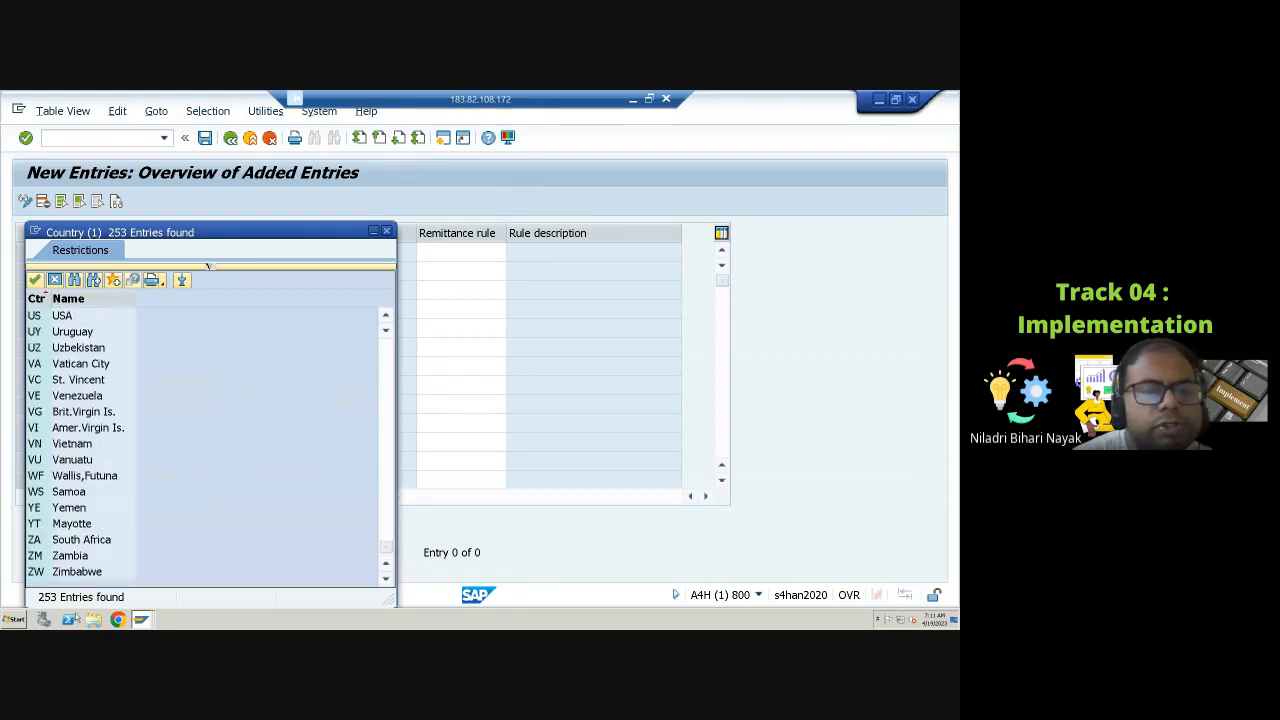
pyautogui.doubleClick(70, 317)
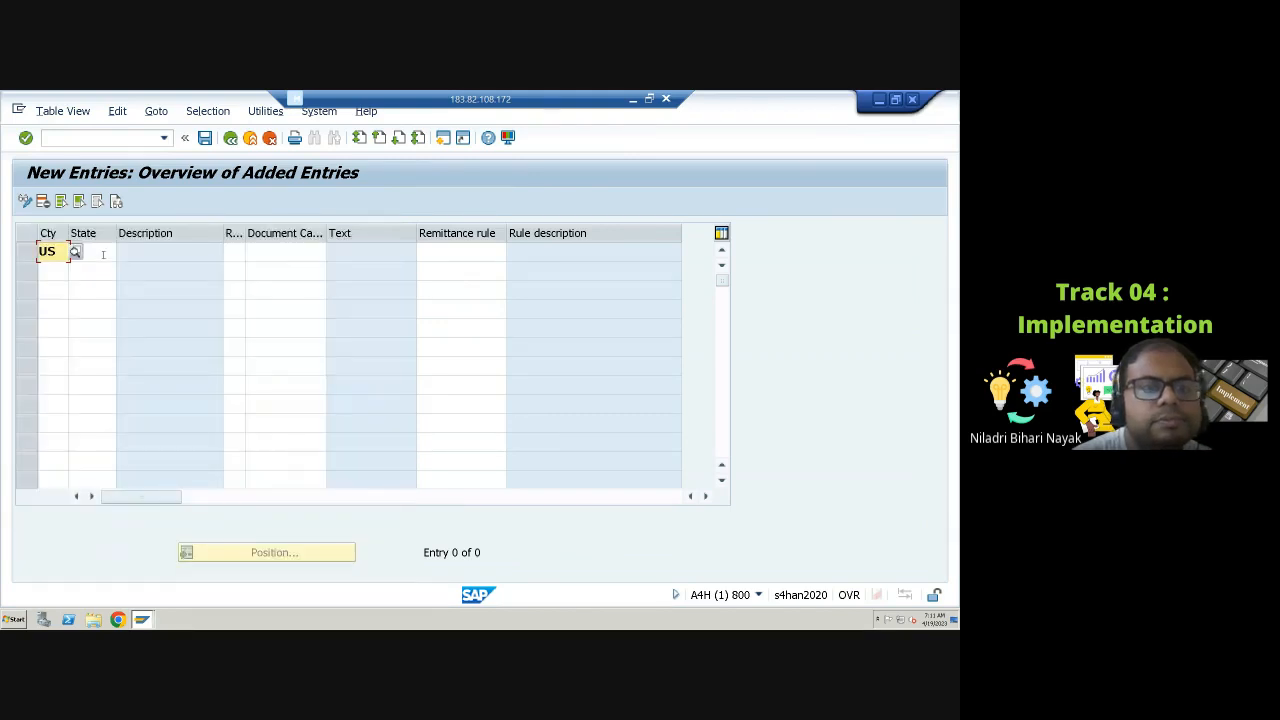
# Step: Set the new entry's state to IL (Illinois) and its document category to S (Support)
pyautogui.press('Tab')
pyautogui.click(122, 253)
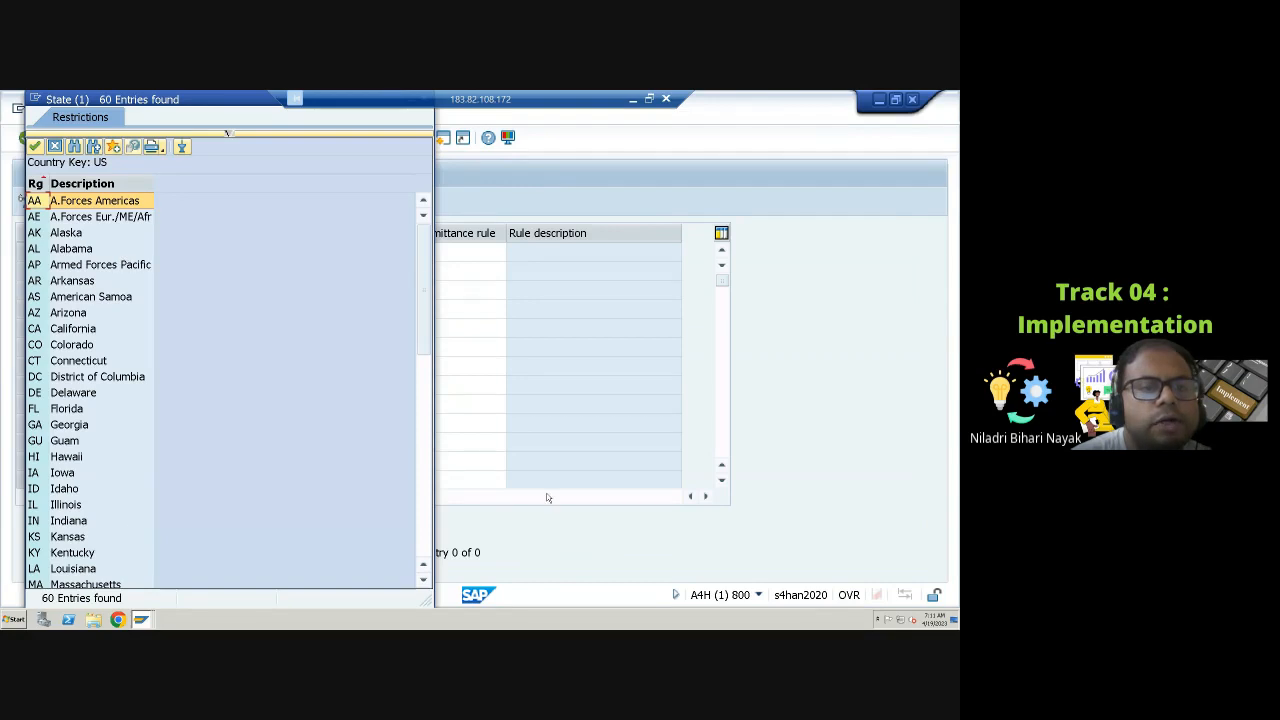
pyautogui.doubleClick(60, 505)
pyautogui.click(168, 253)
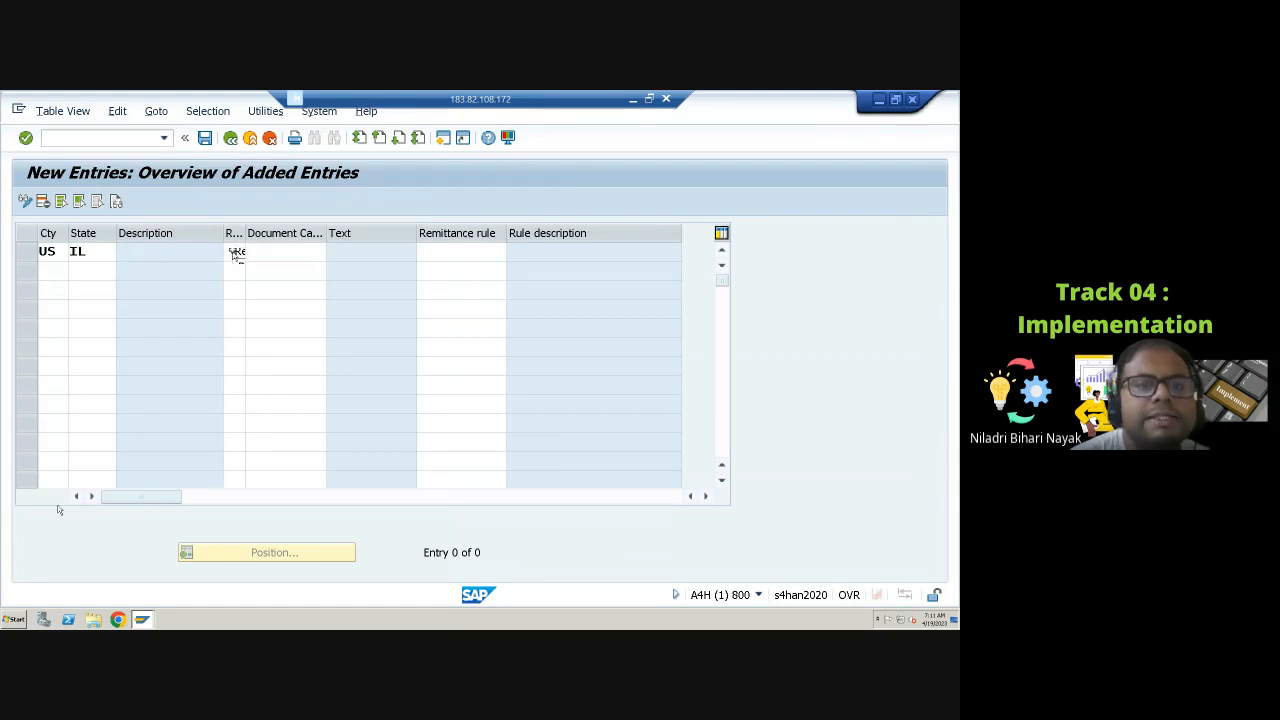
pyautogui.press('Tab')
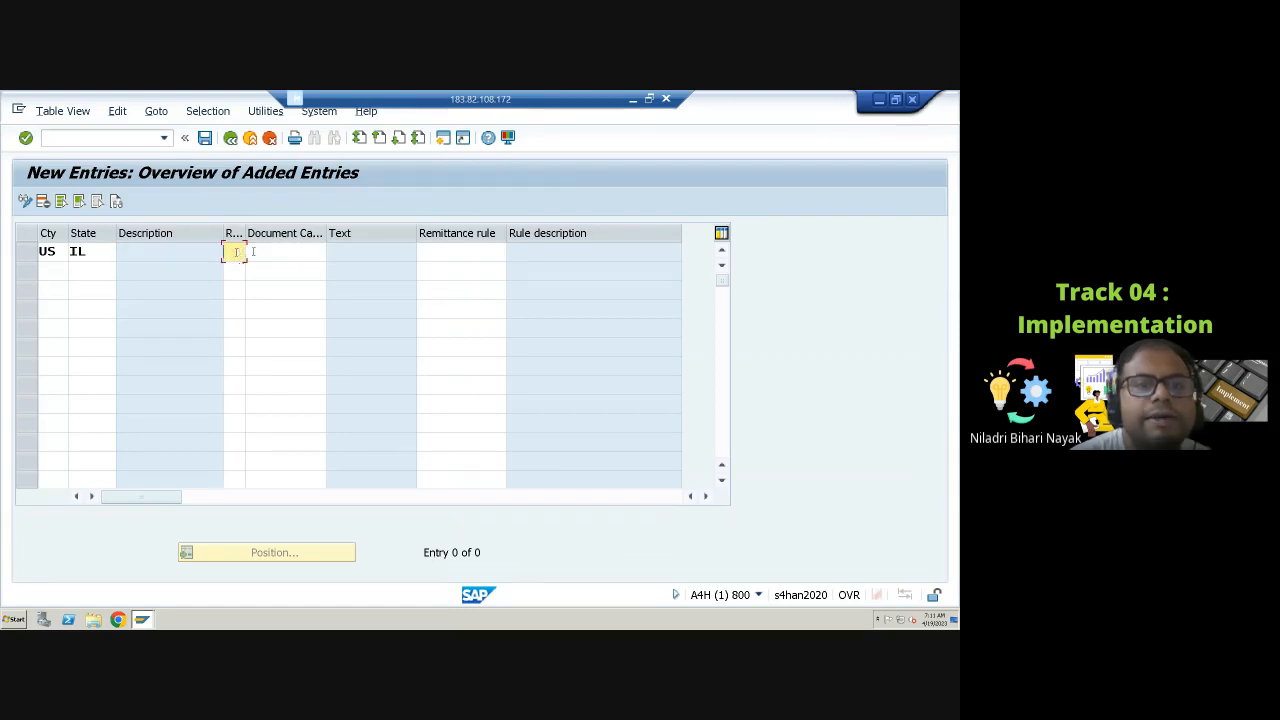
pyautogui.press('Tab')
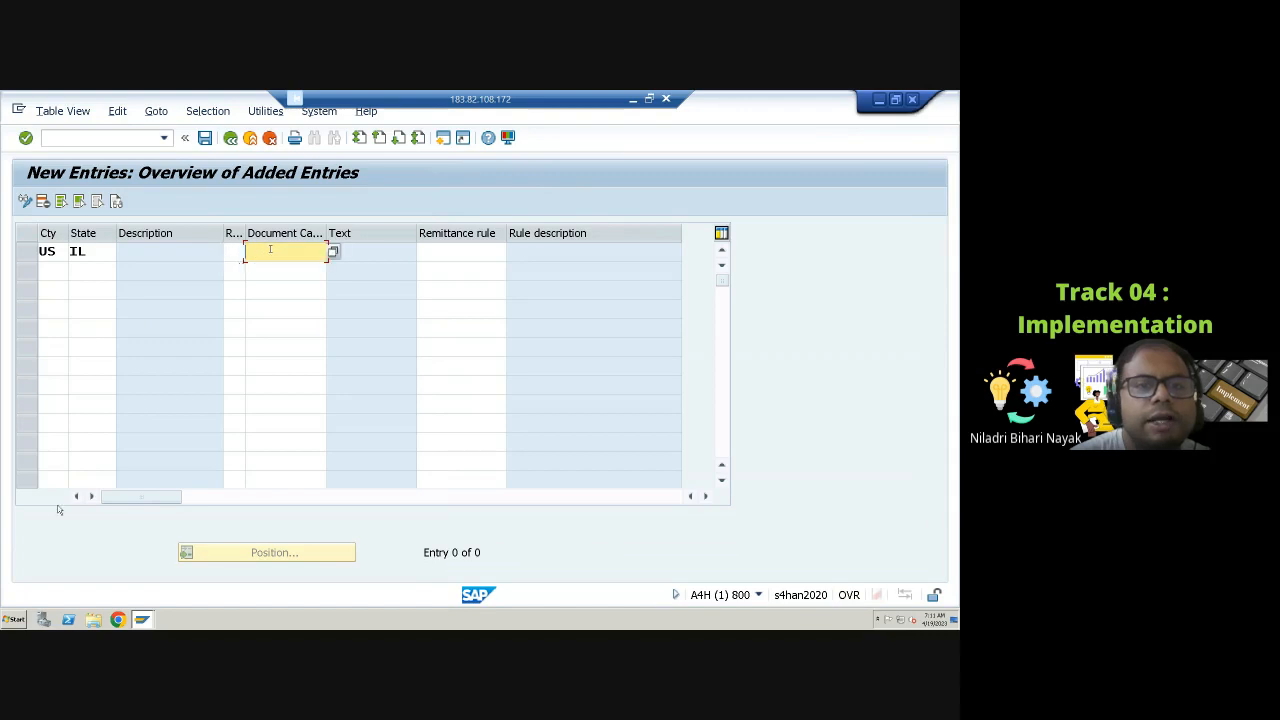
pyautogui.click(333, 252)
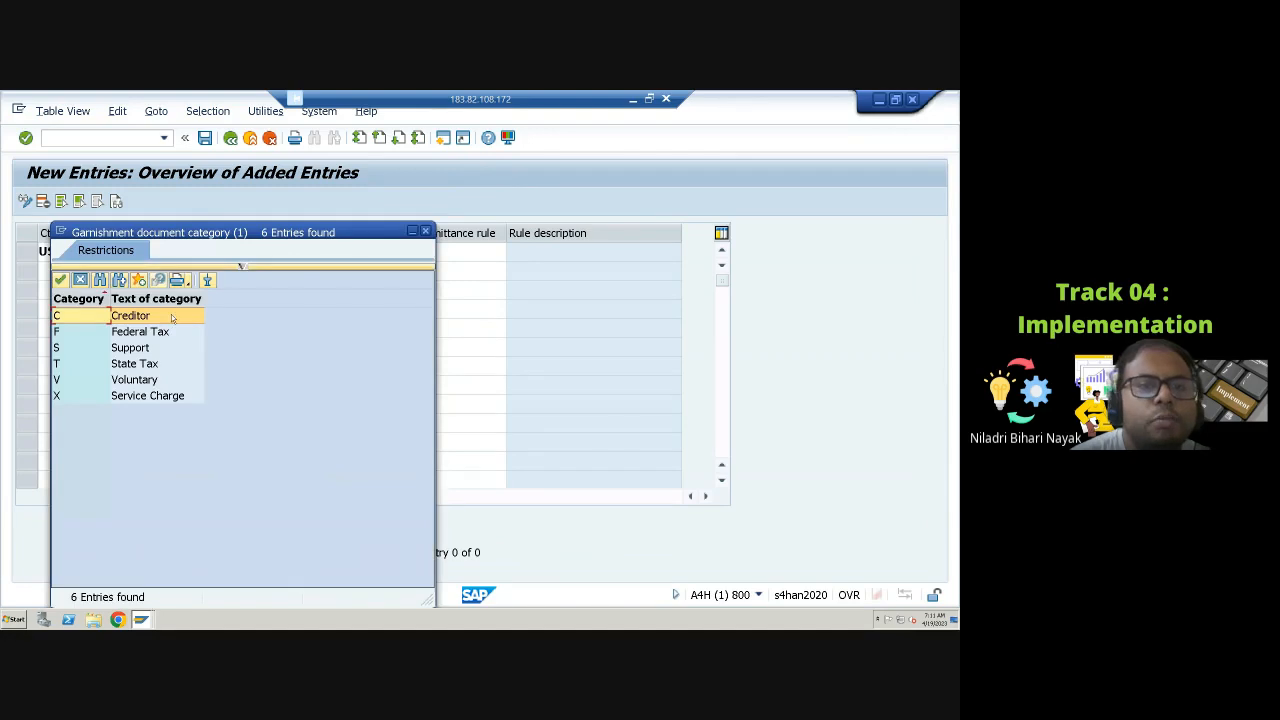
pyautogui.doubleClick(126, 348)
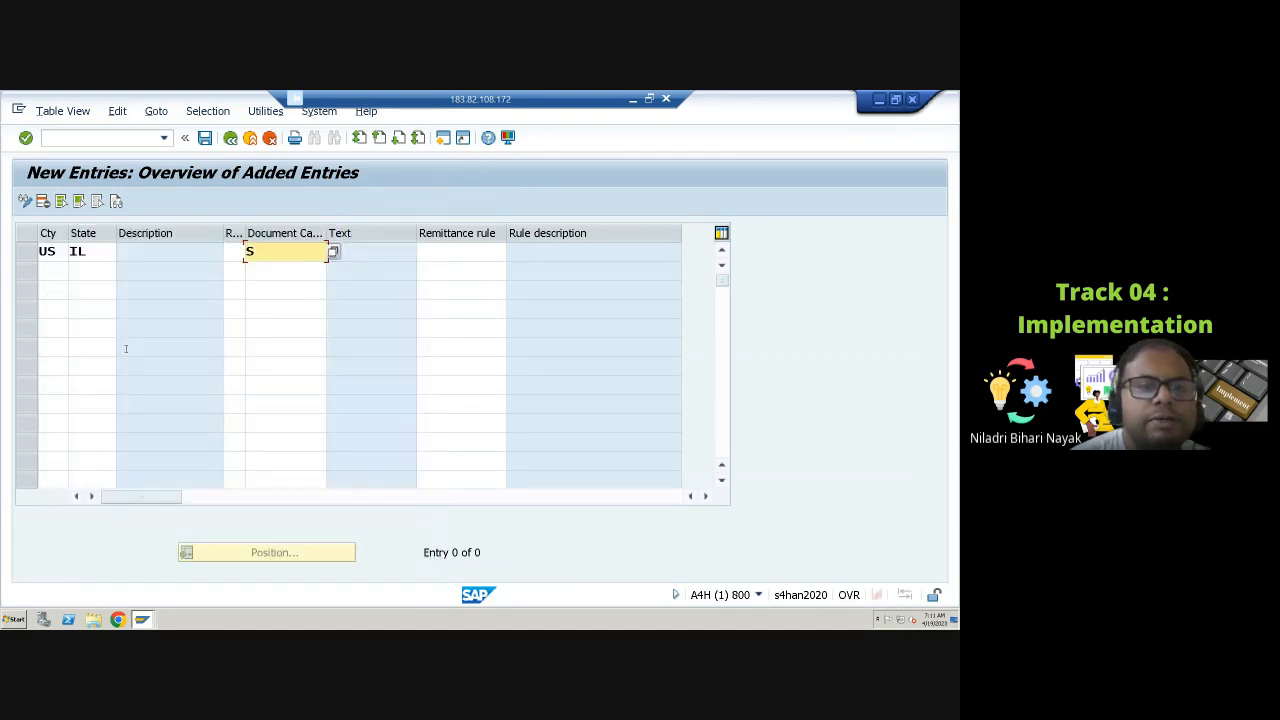
# Step: Set the entry's remittance rule to 10001 Semi-Weekly EFT
pyautogui.click(446, 254)
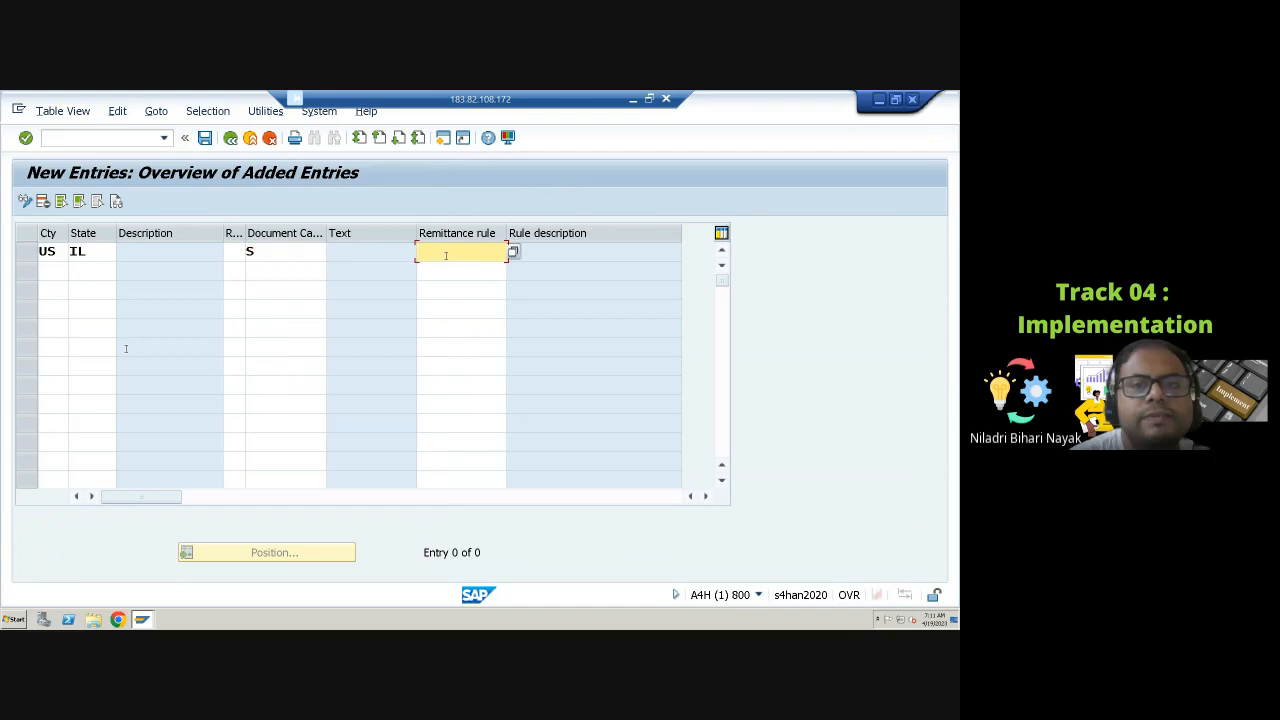
pyautogui.click(512, 252)
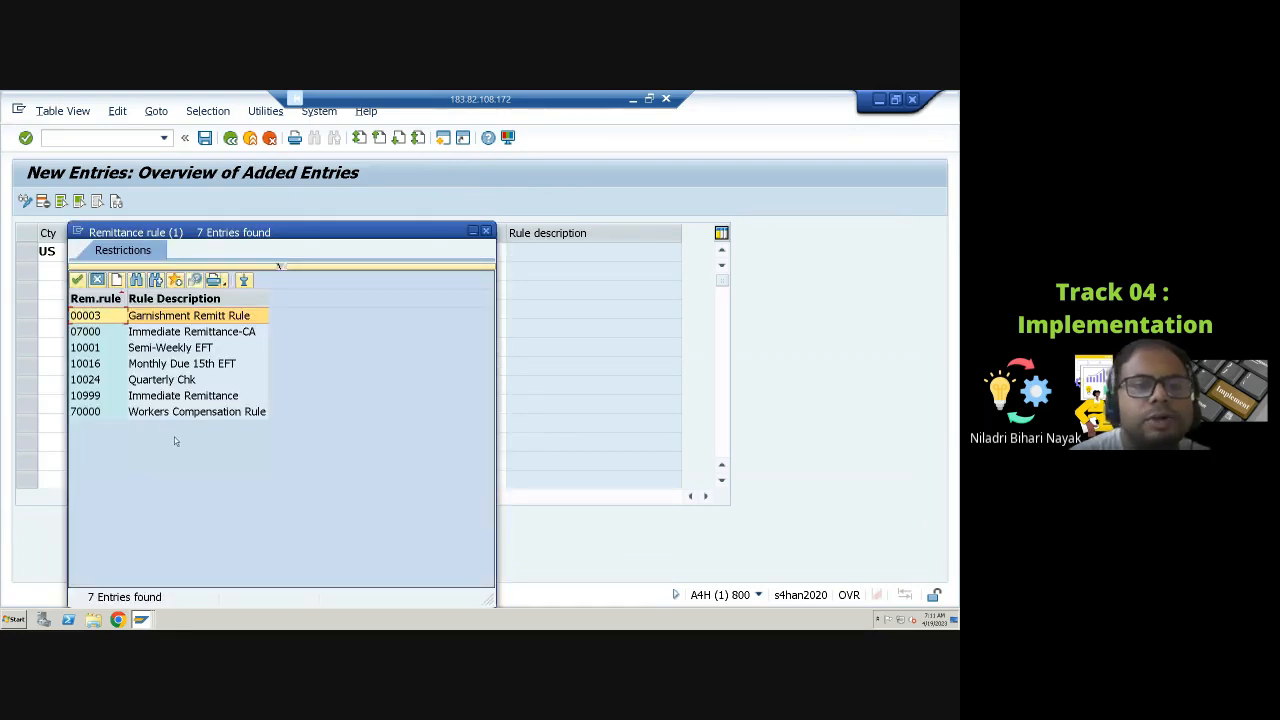
pyautogui.click(148, 350)
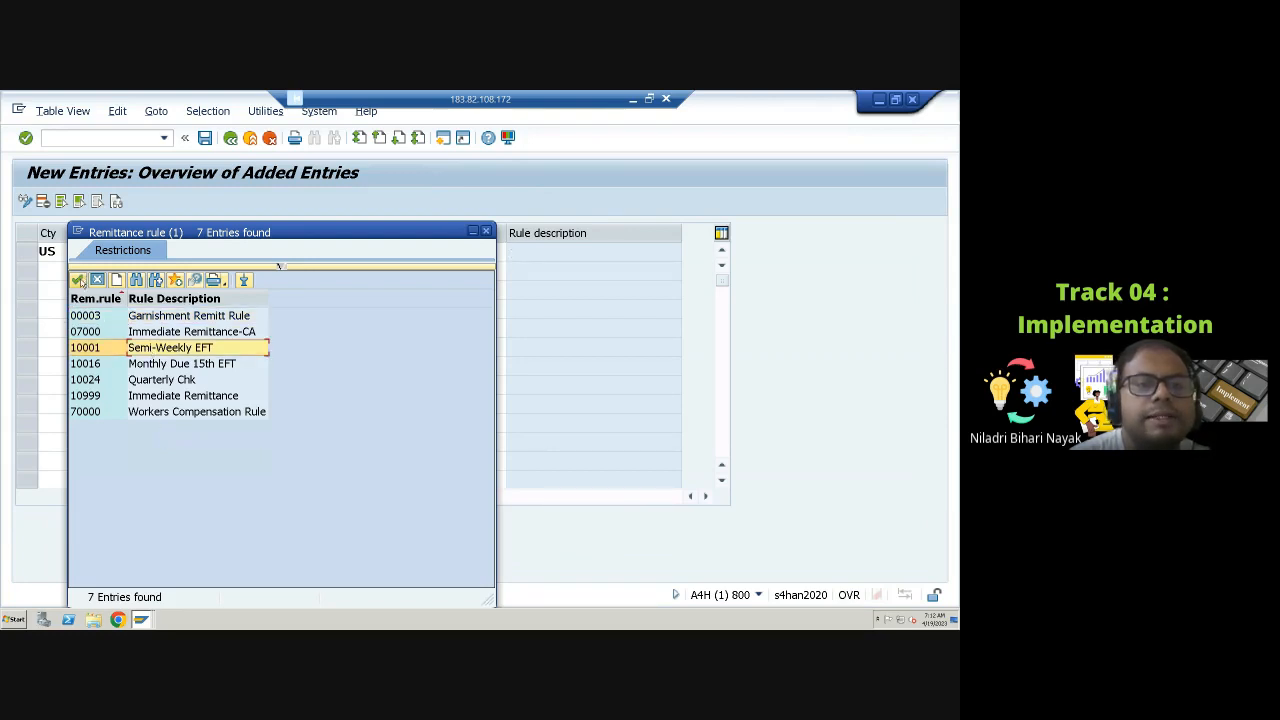
pyautogui.click(77, 279)
# Step: Save the entry in a new customizing request described as PYUS: Garnishment, the consultant's name, and 19 April 2023
pyautogui.click(204, 137)
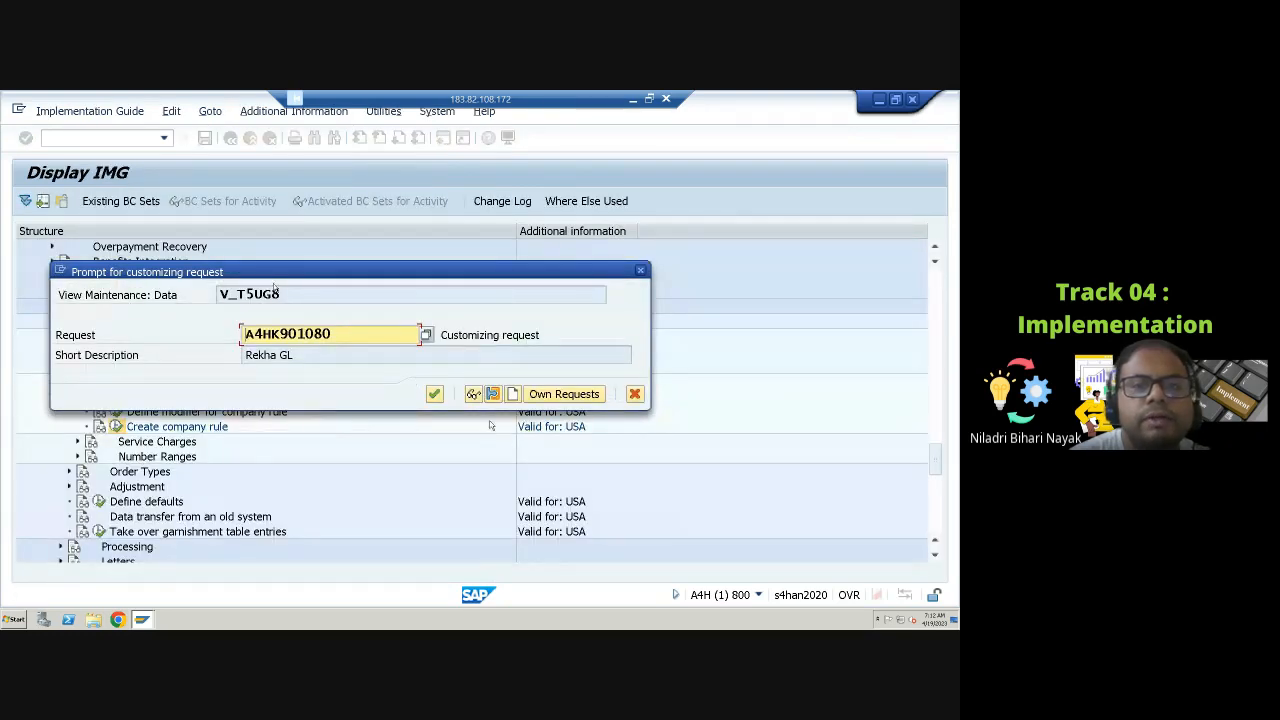
pyautogui.click(513, 395)
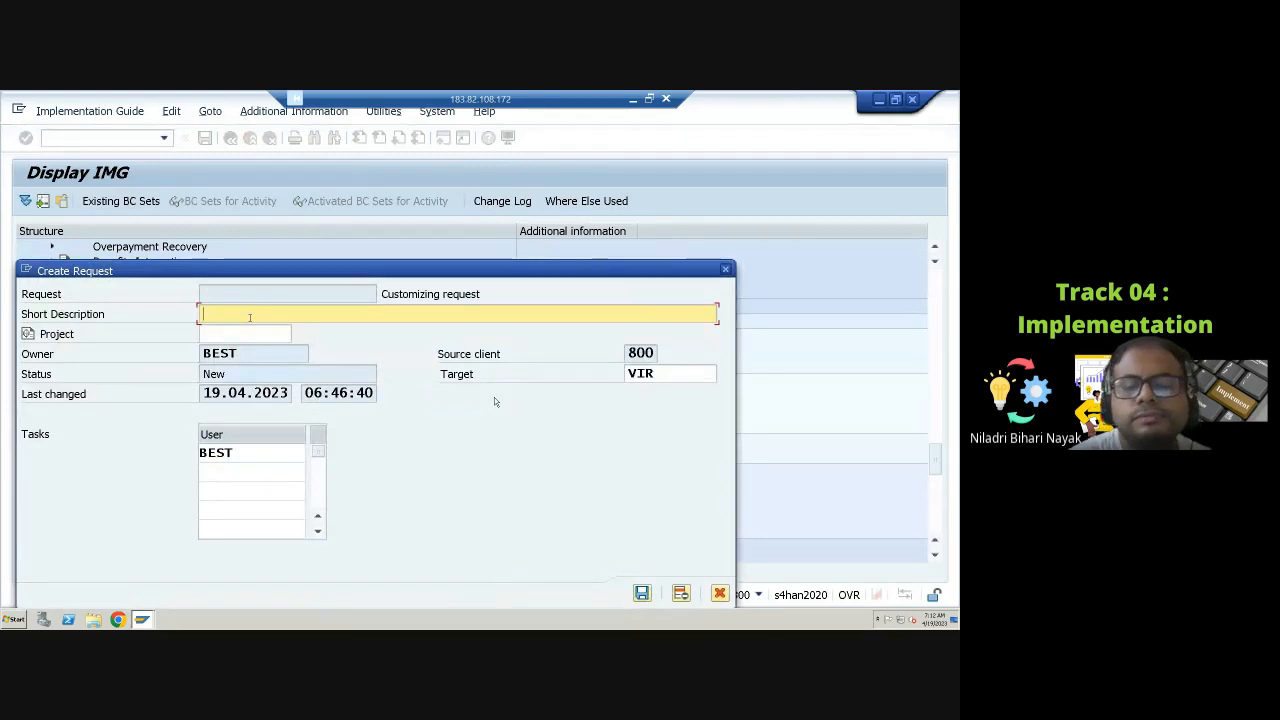
pyautogui.write('PYU')
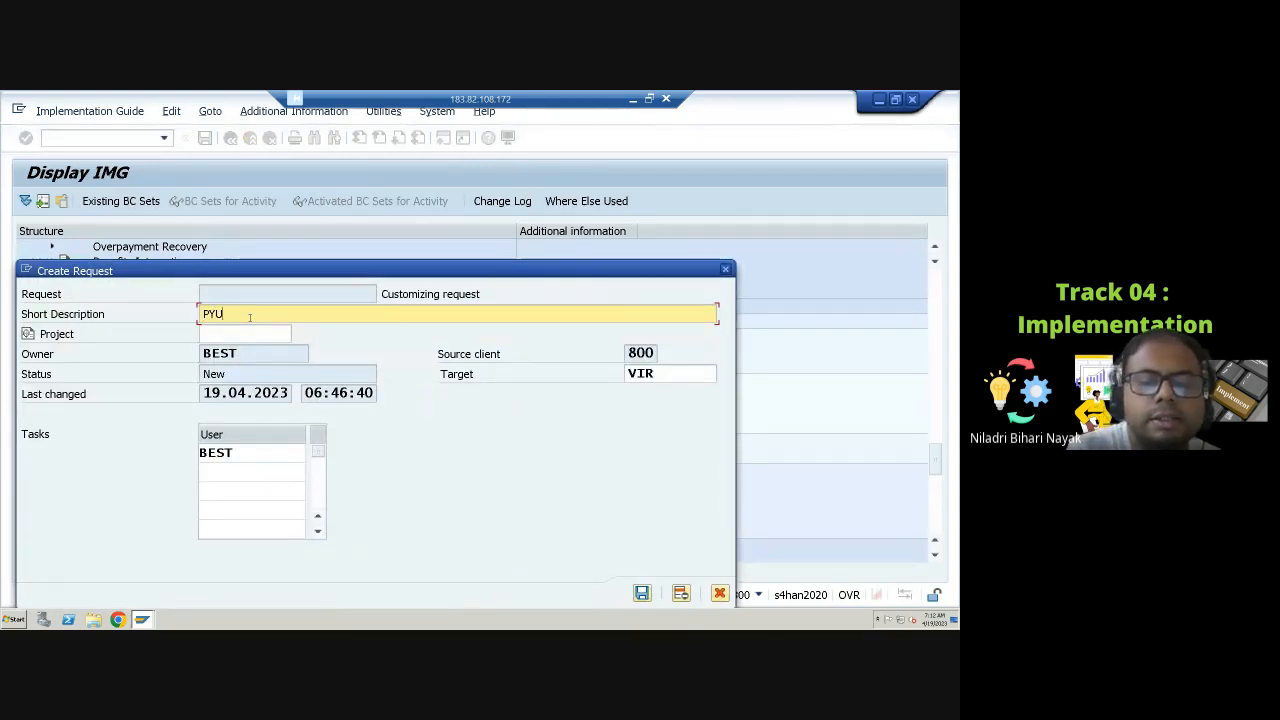
pyautogui.write('S: ')
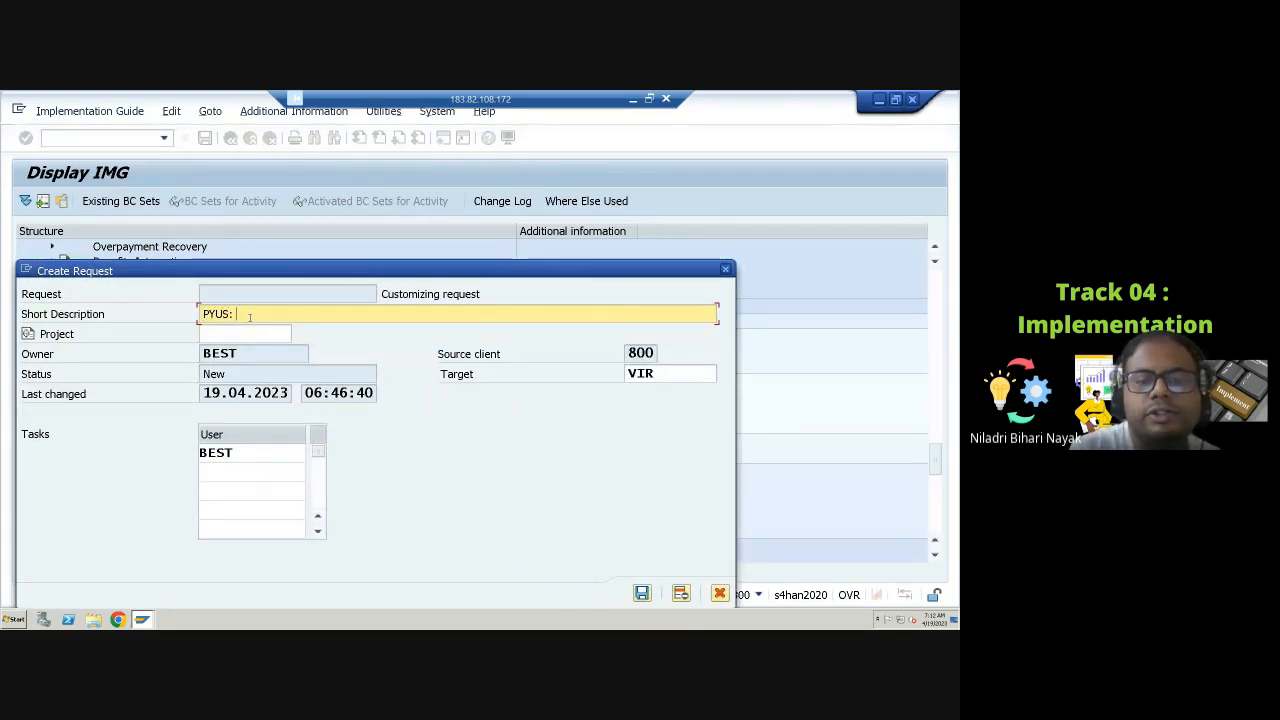
pyautogui.write('Garn')
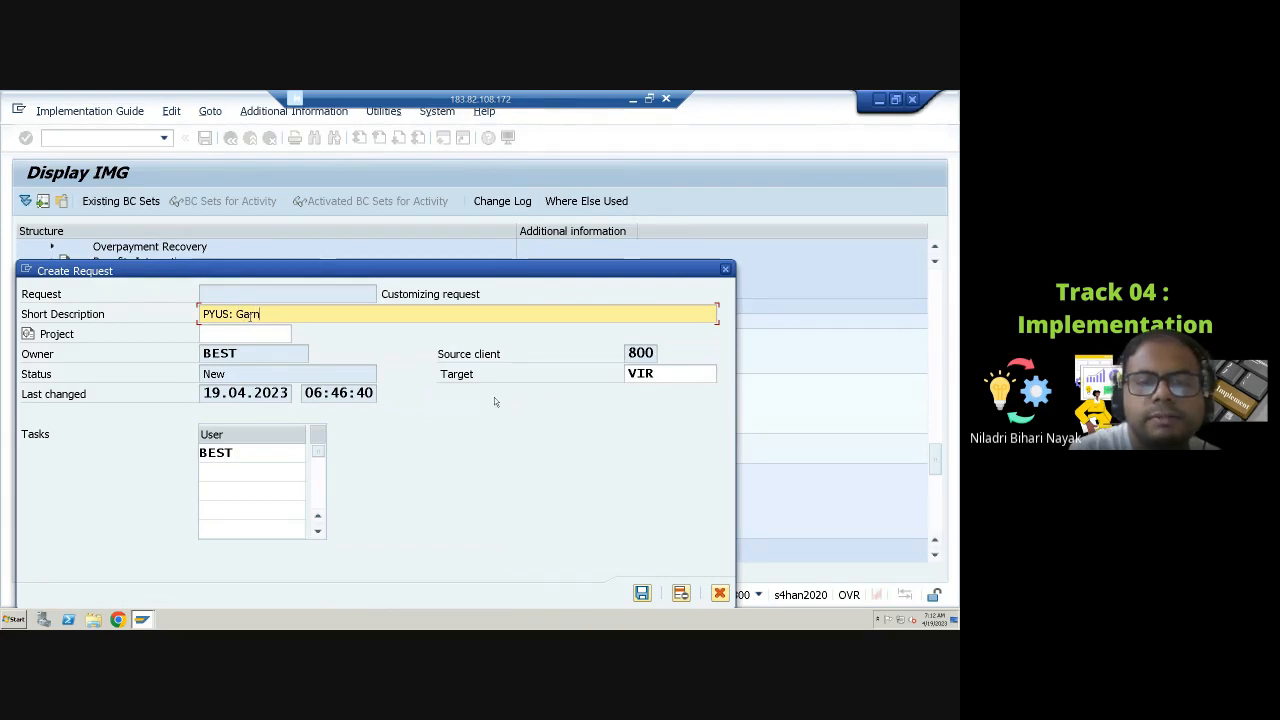
pyautogui.write('ishme')
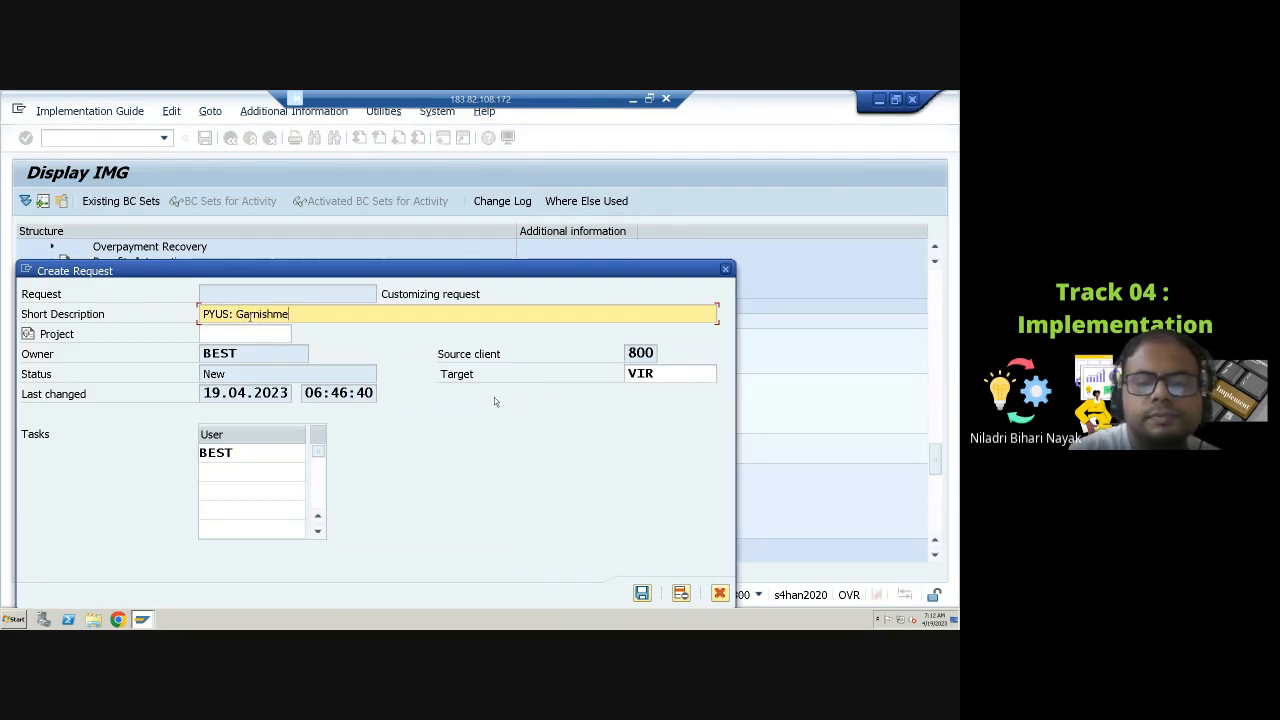
pyautogui.write('nt : N')
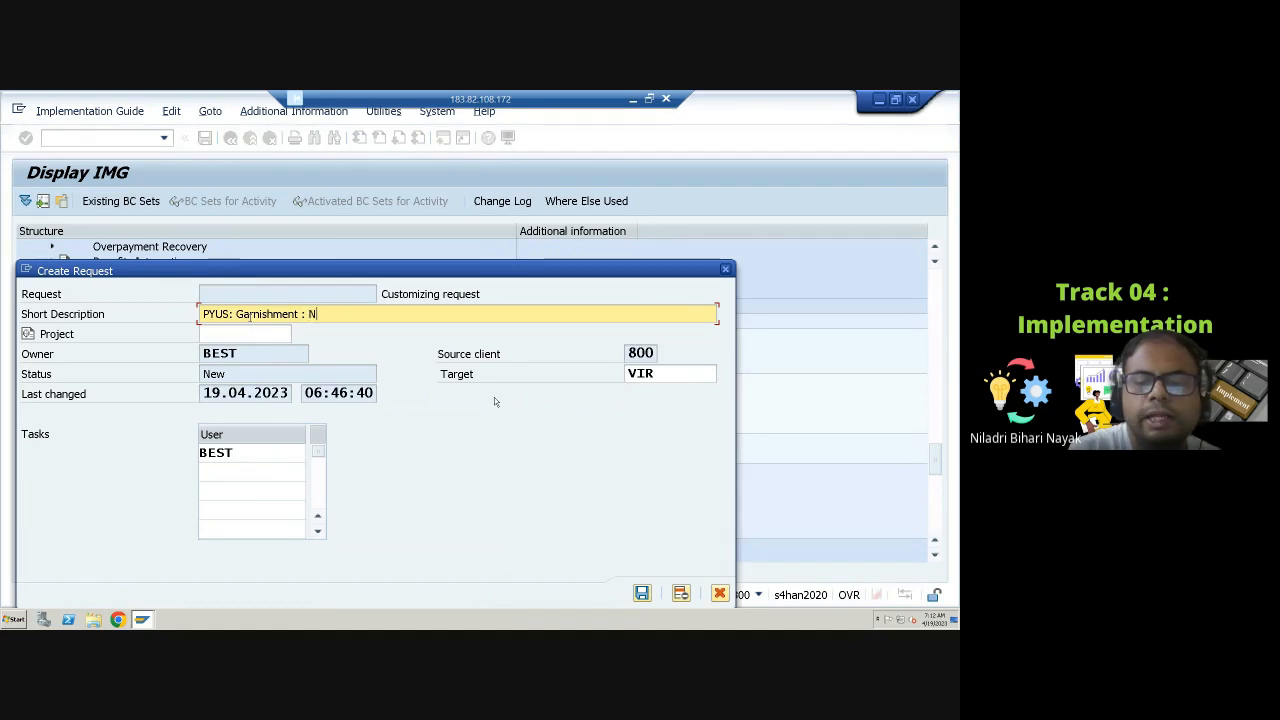
pyautogui.write('iladri ')
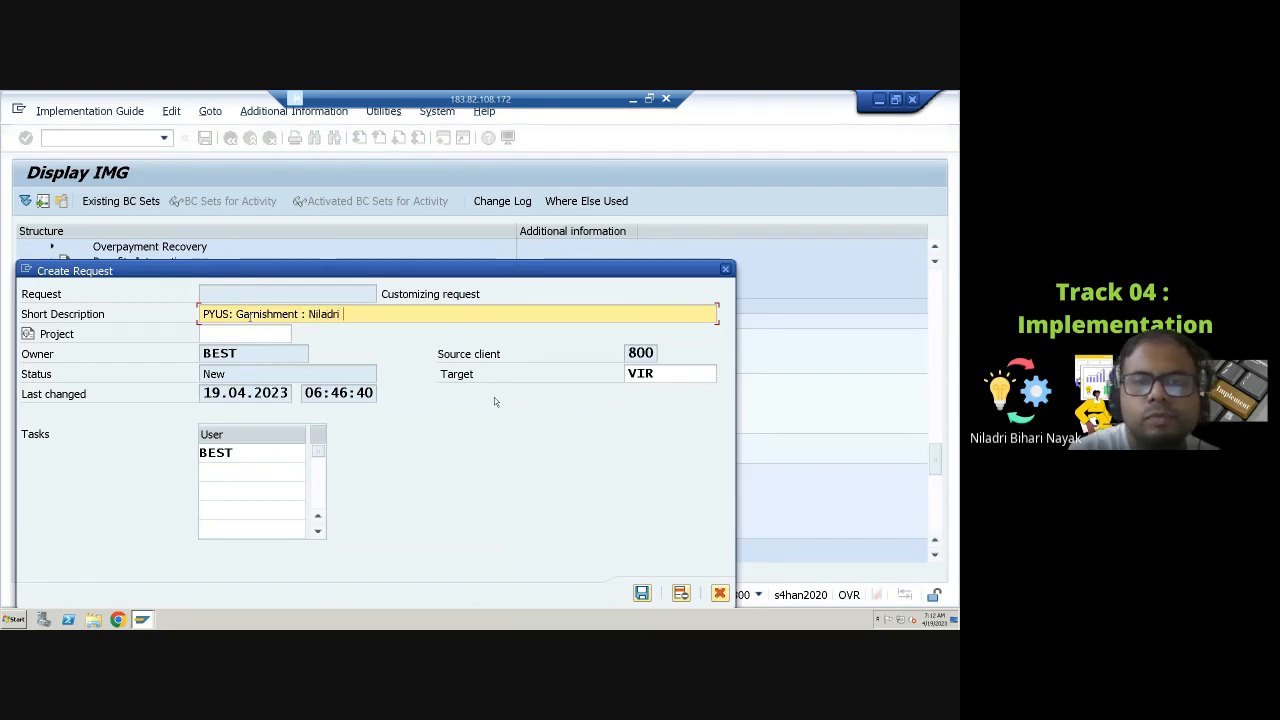
pyautogui.write('B')
pyautogui.press('BackSpace')
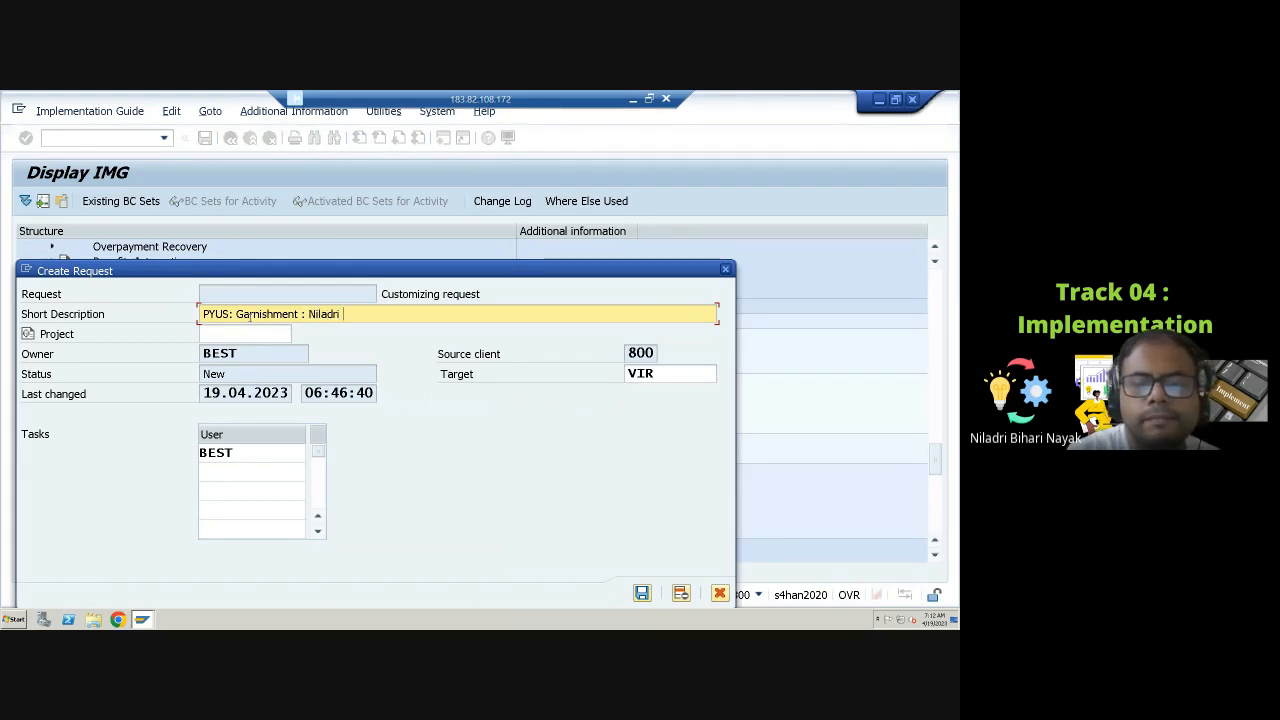
pyautogui.write('Nayak')
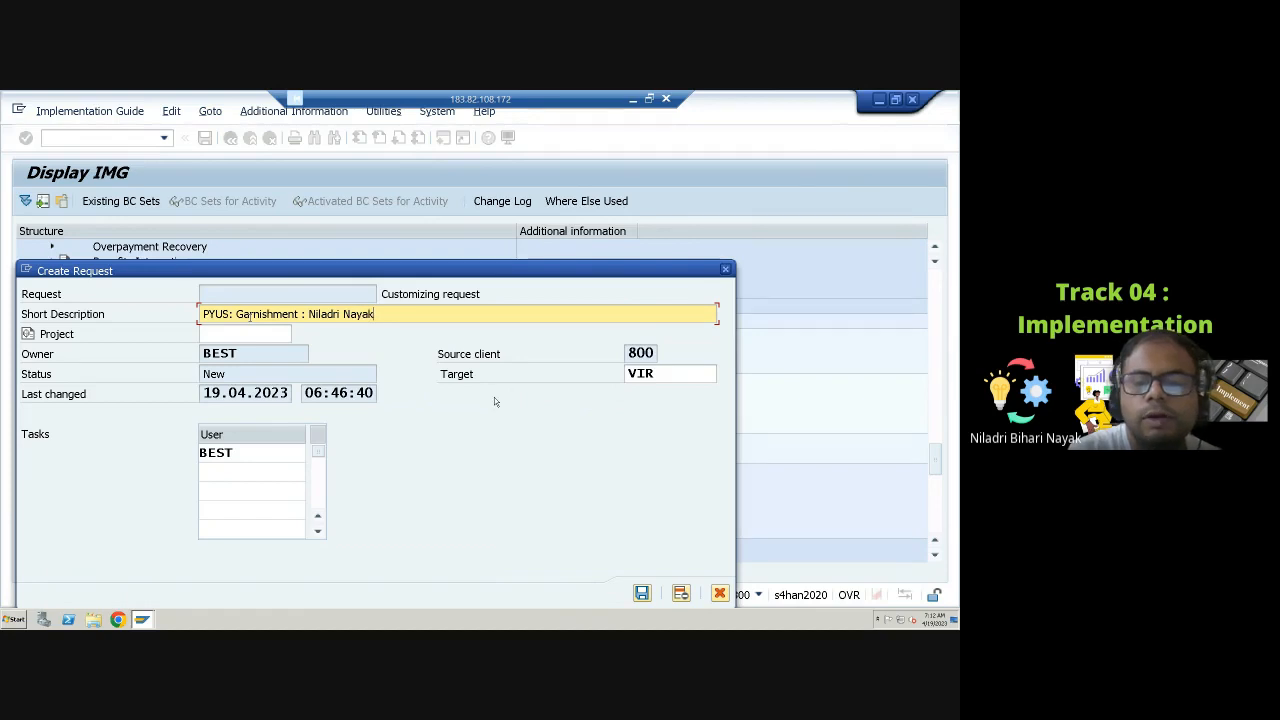
pyautogui.write(': ')
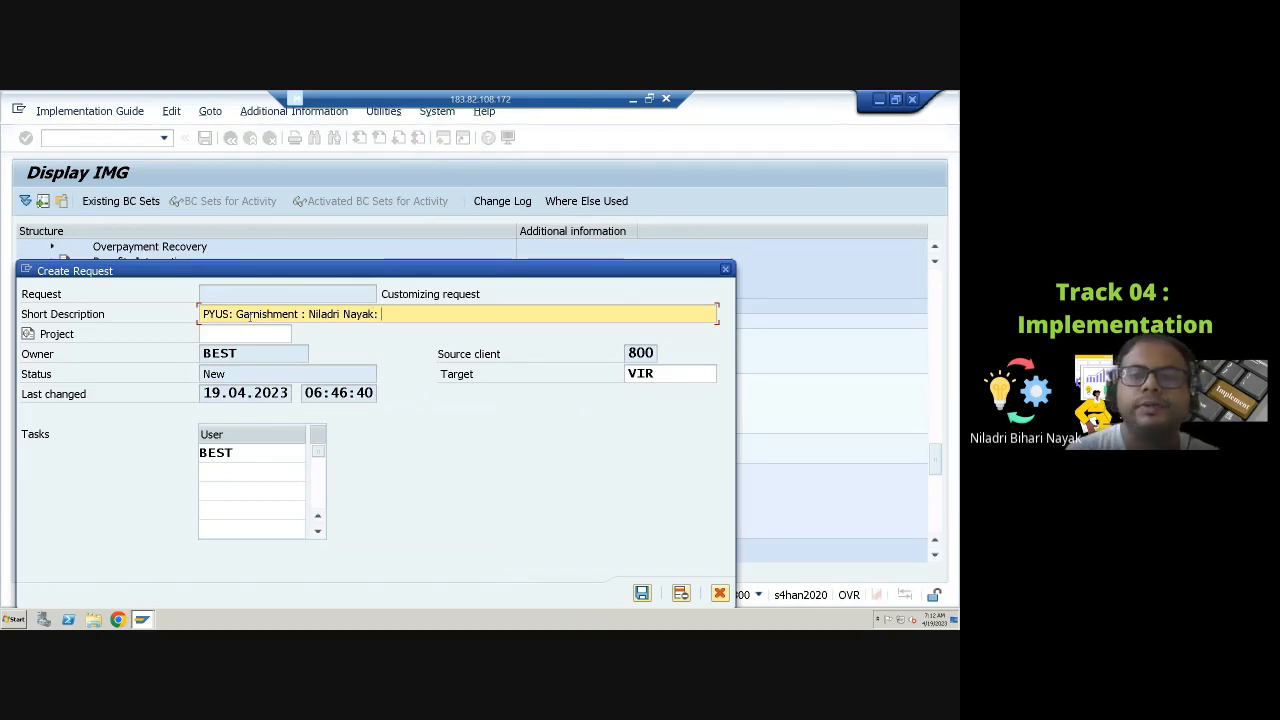
pyautogui.write('19 ')
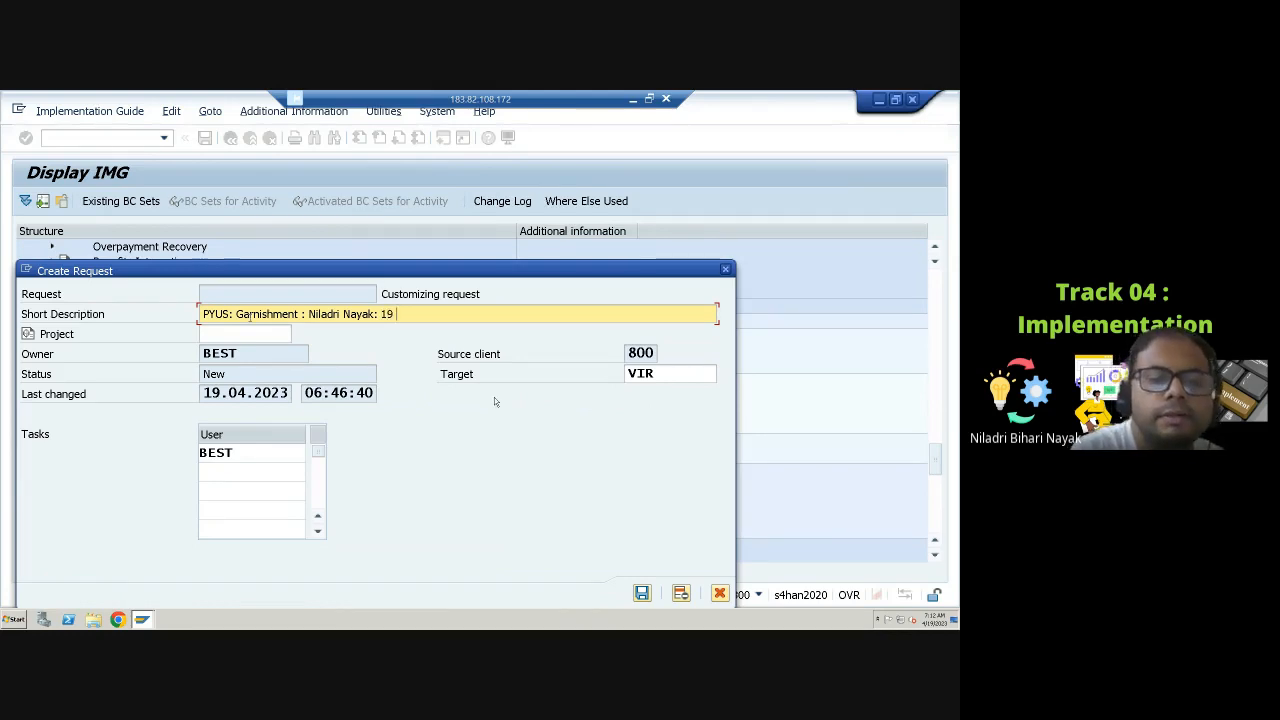
pyautogui.write('April 2023')
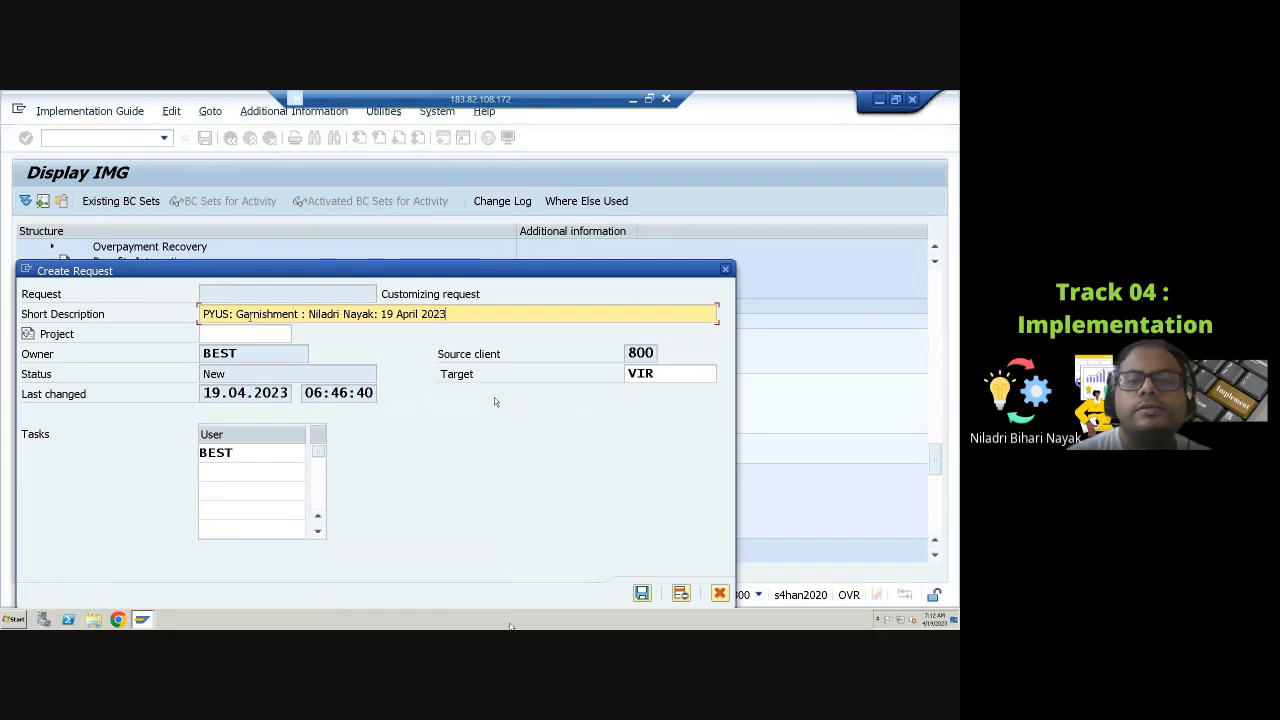
pyautogui.click(643, 594)
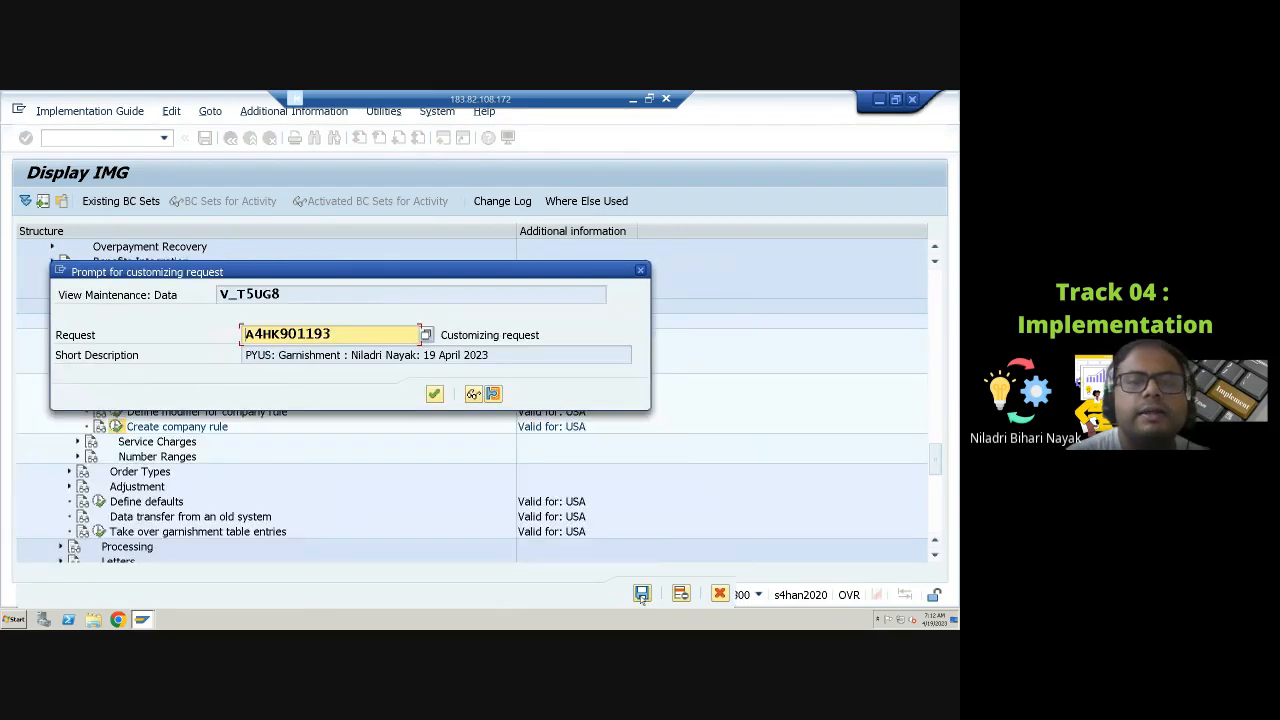
pyautogui.click(434, 394)
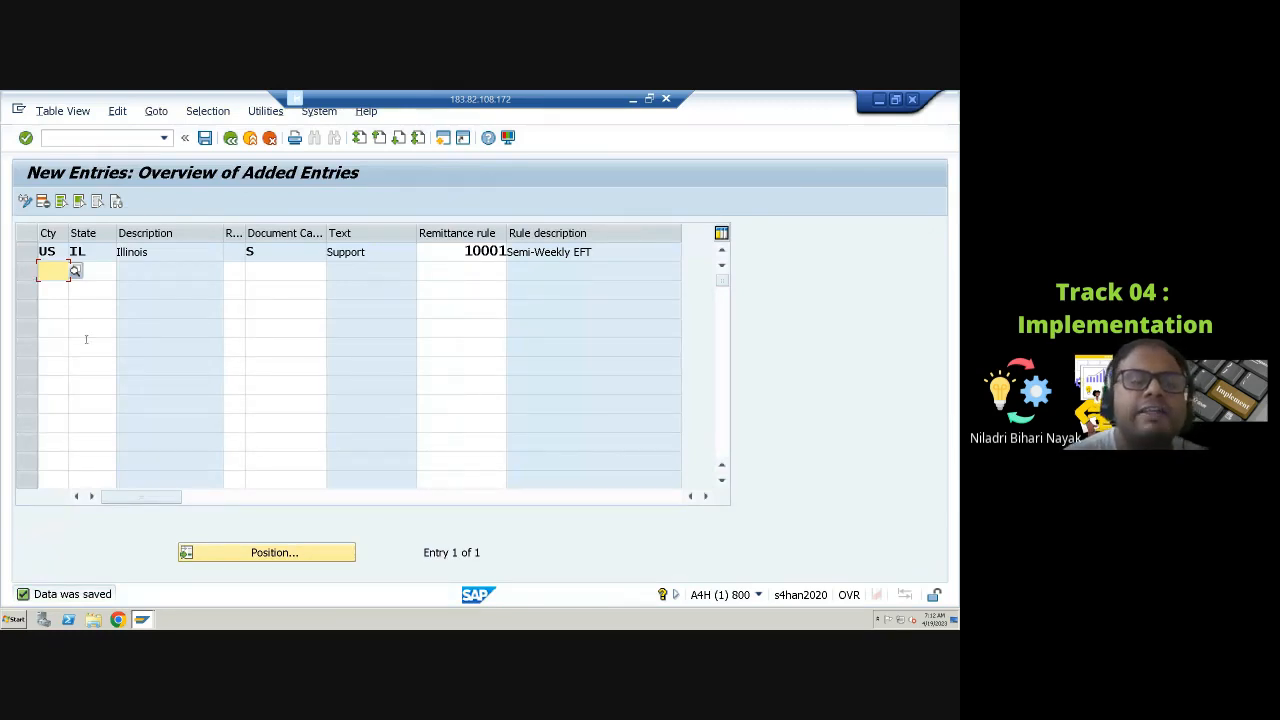
pyautogui.click(97, 273)
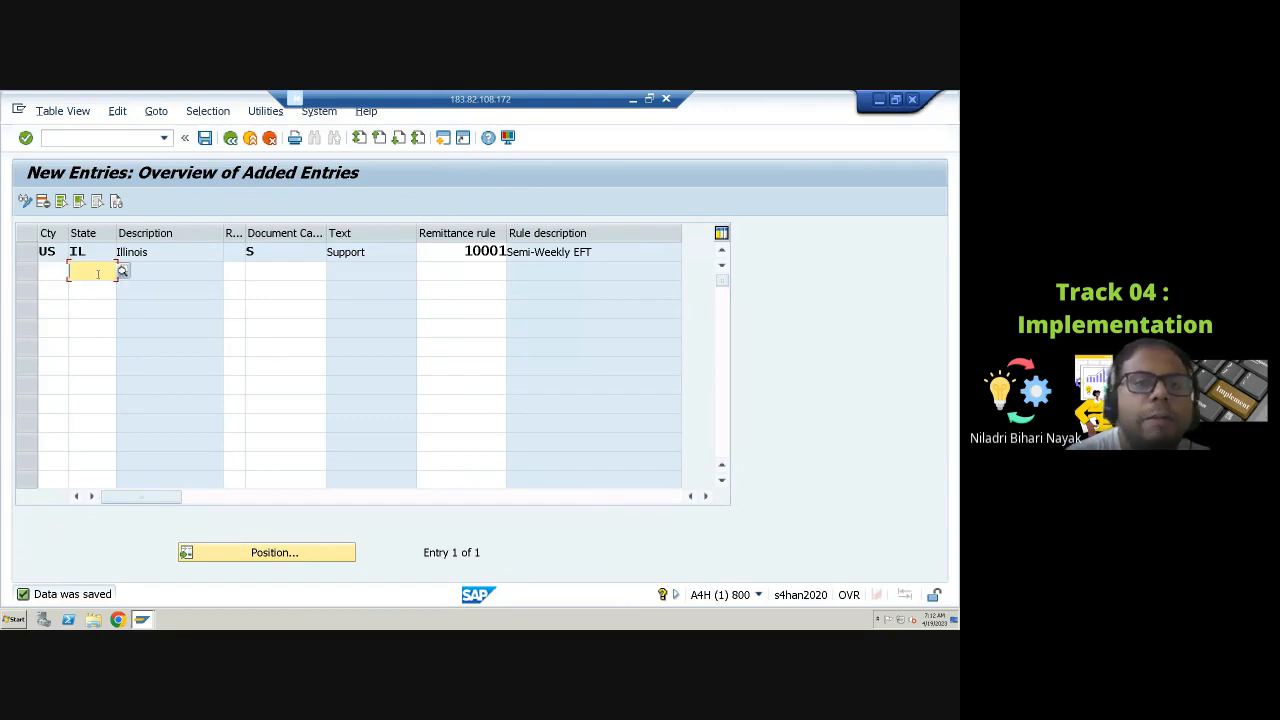
pyautogui.click(469, 250)
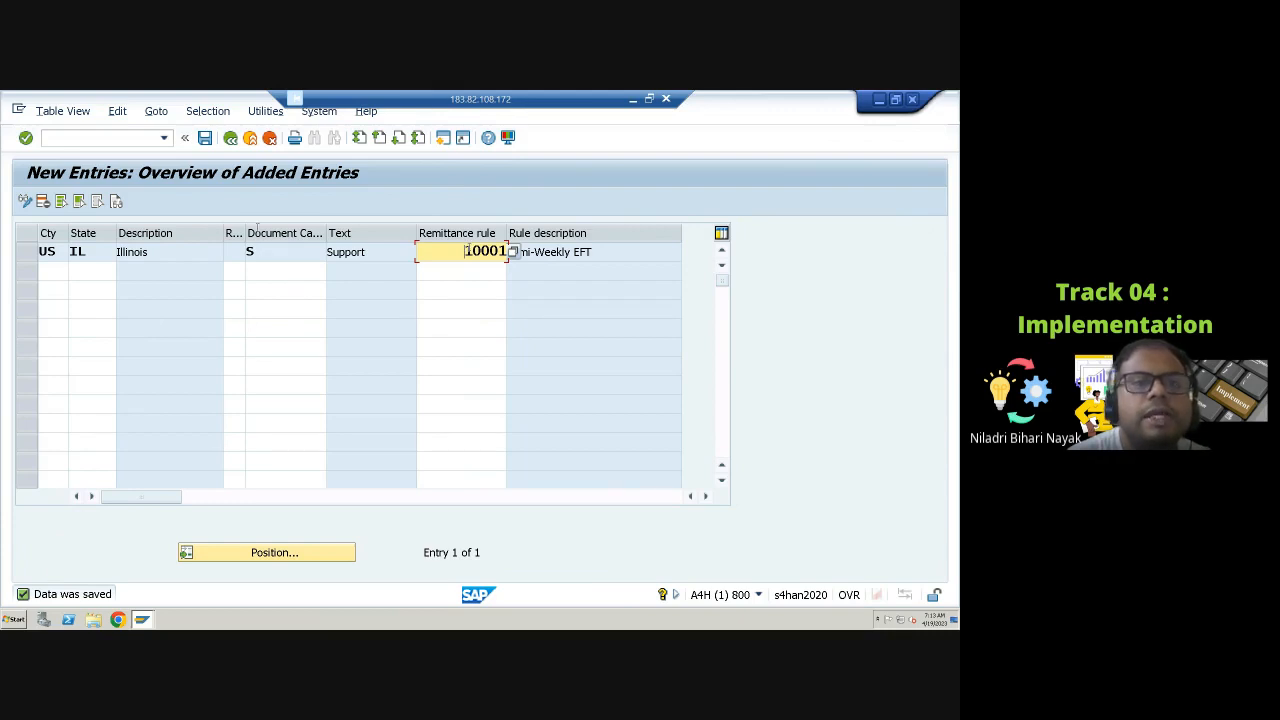
# Step: Leave the company remittance rule table and open the garnishment remittance modifier feature UGREM from the IMG
pyautogui.click(230, 139)
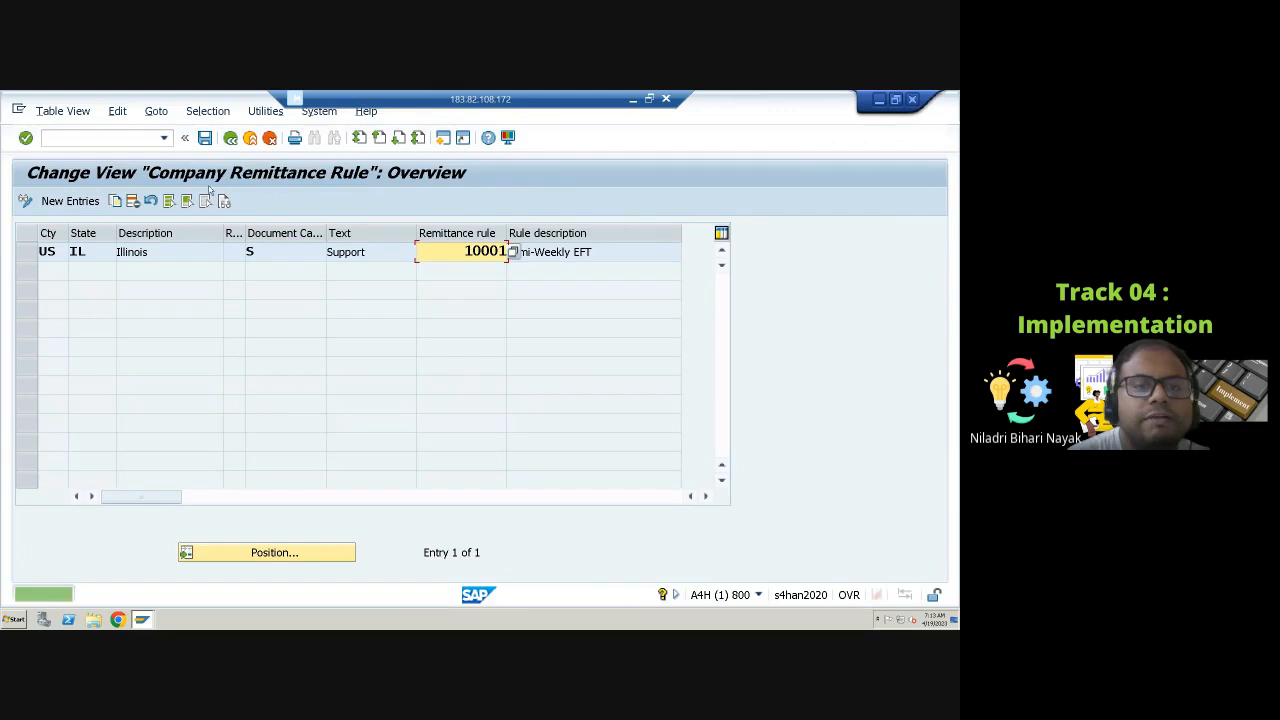
pyautogui.click(230, 139)
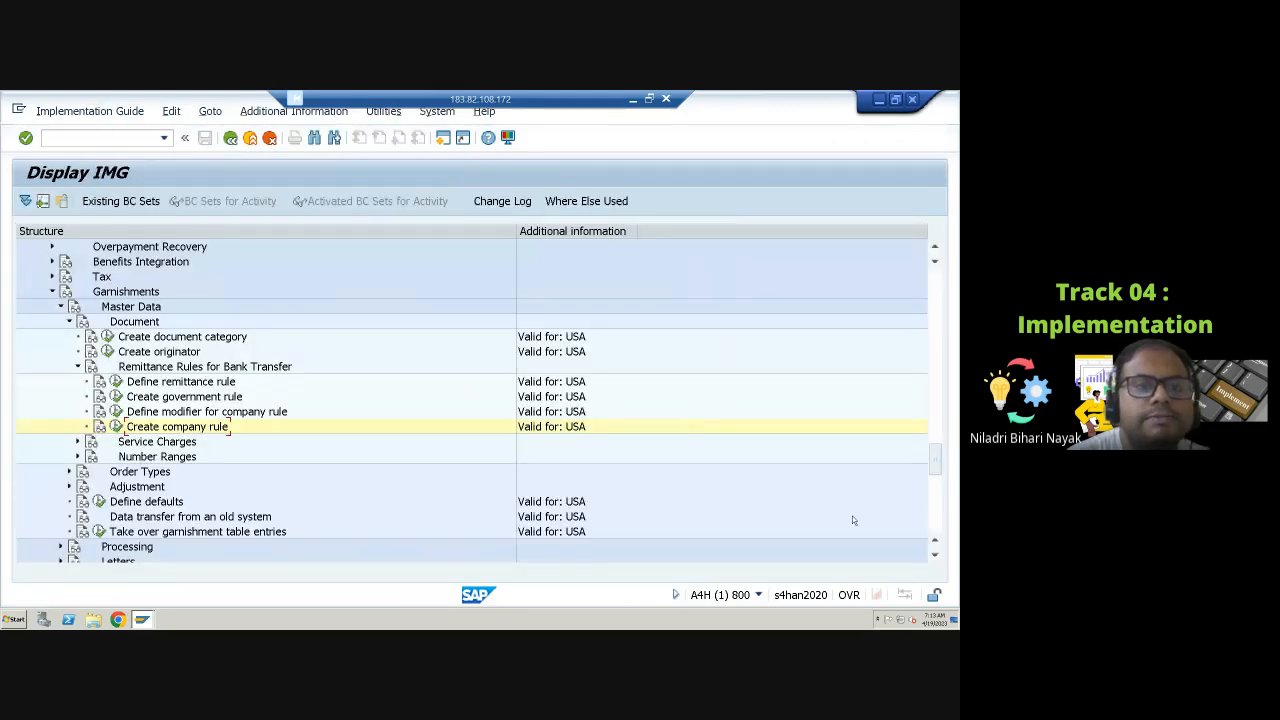
pyautogui.click(116, 424)
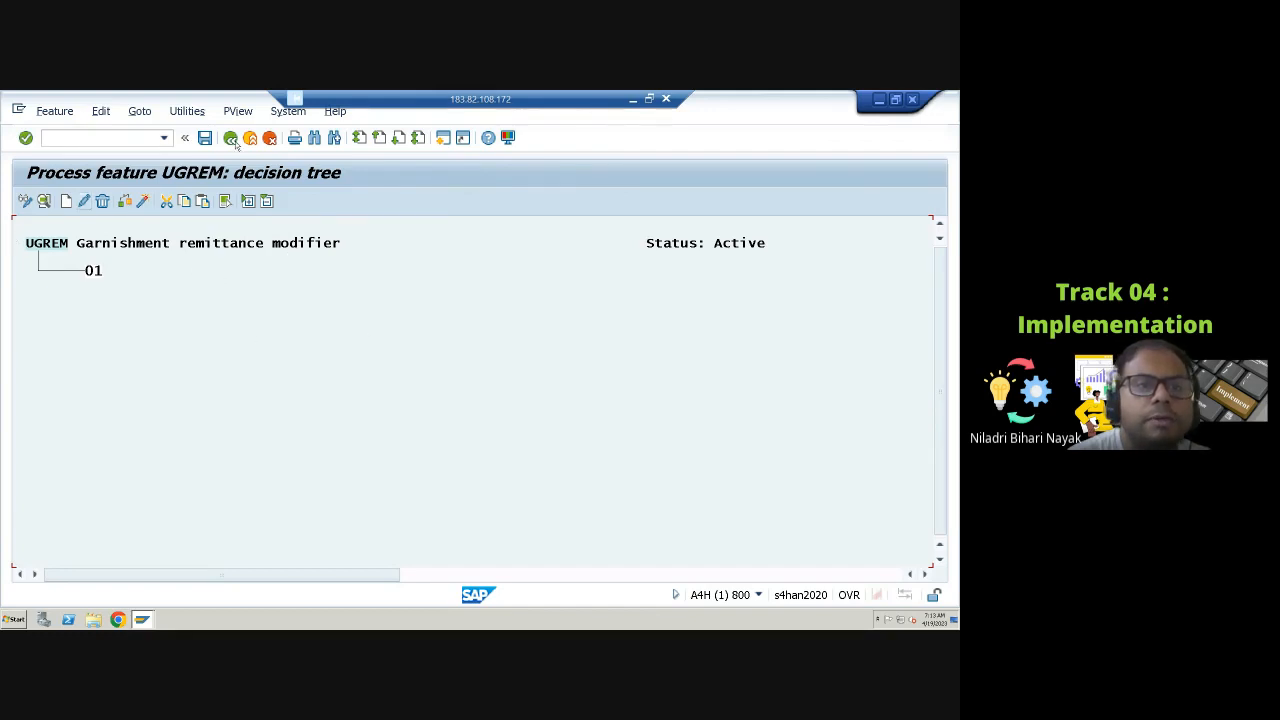
# Step: Examine the UGREM decision tree and its node types without adding a node, then return to the IMG
pyautogui.click(46, 203)
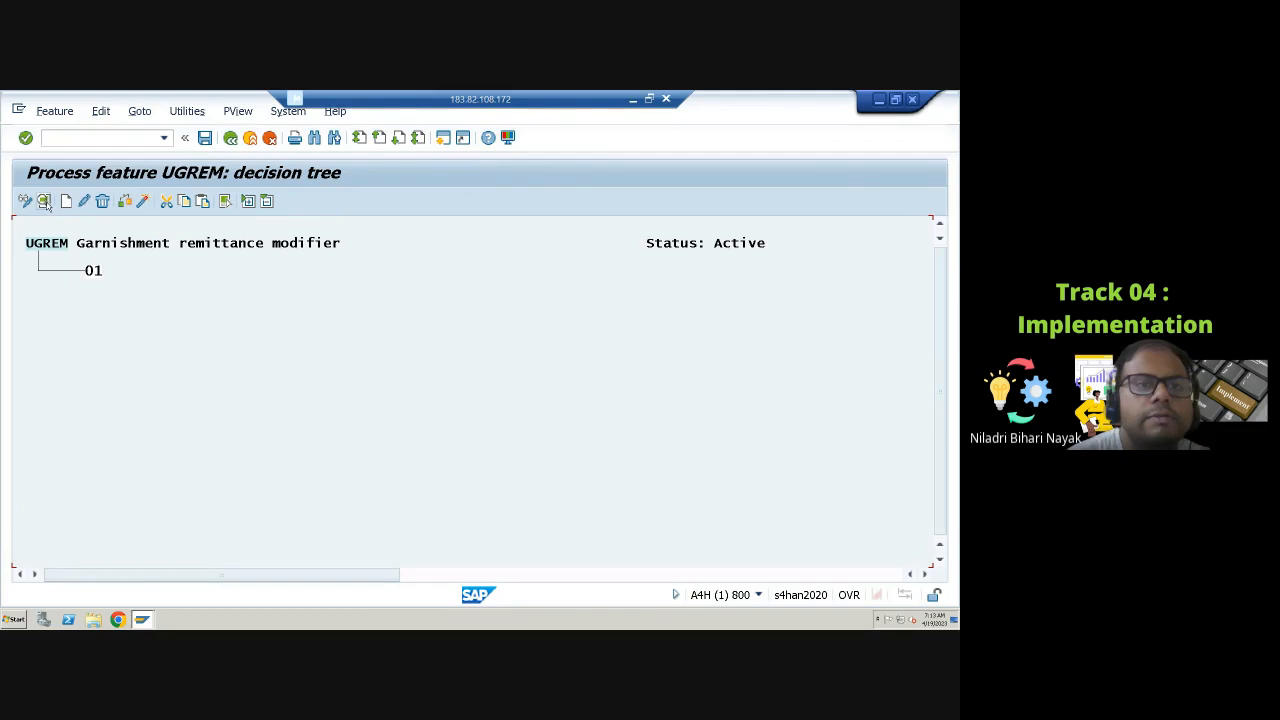
pyautogui.click(91, 271)
pyautogui.click(67, 203)
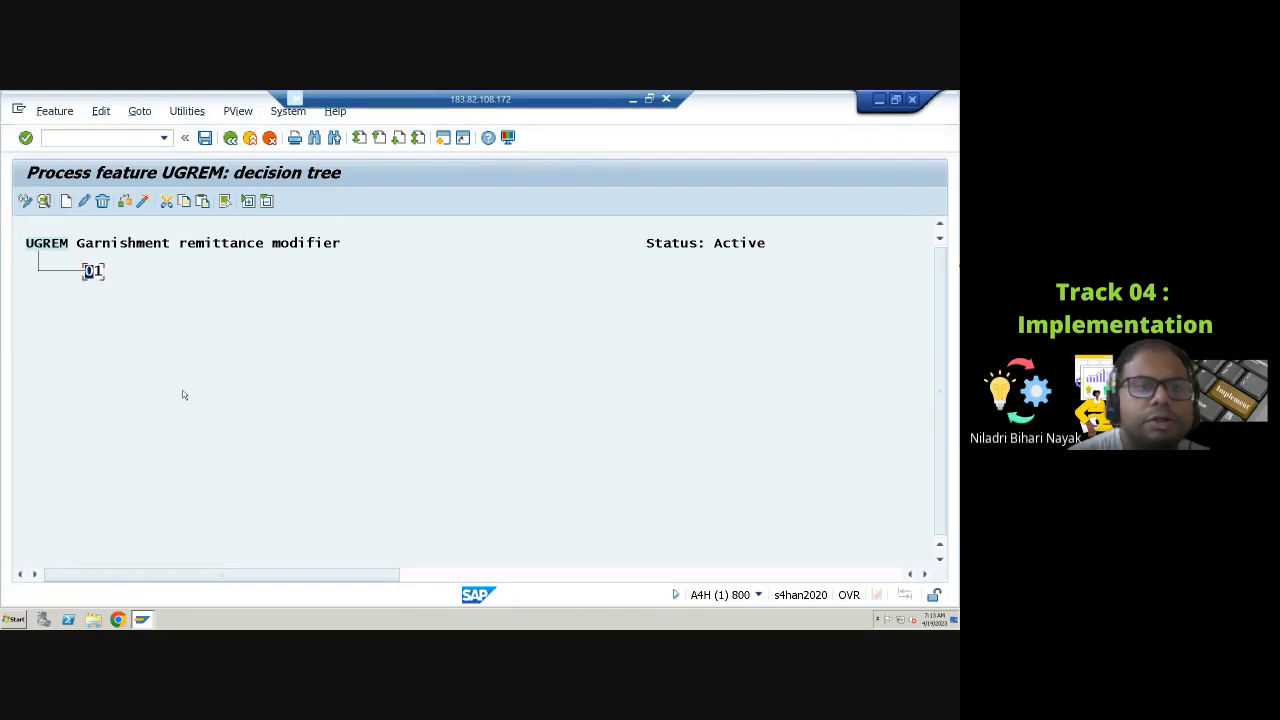
pyautogui.click(63, 245)
pyautogui.click(66, 202)
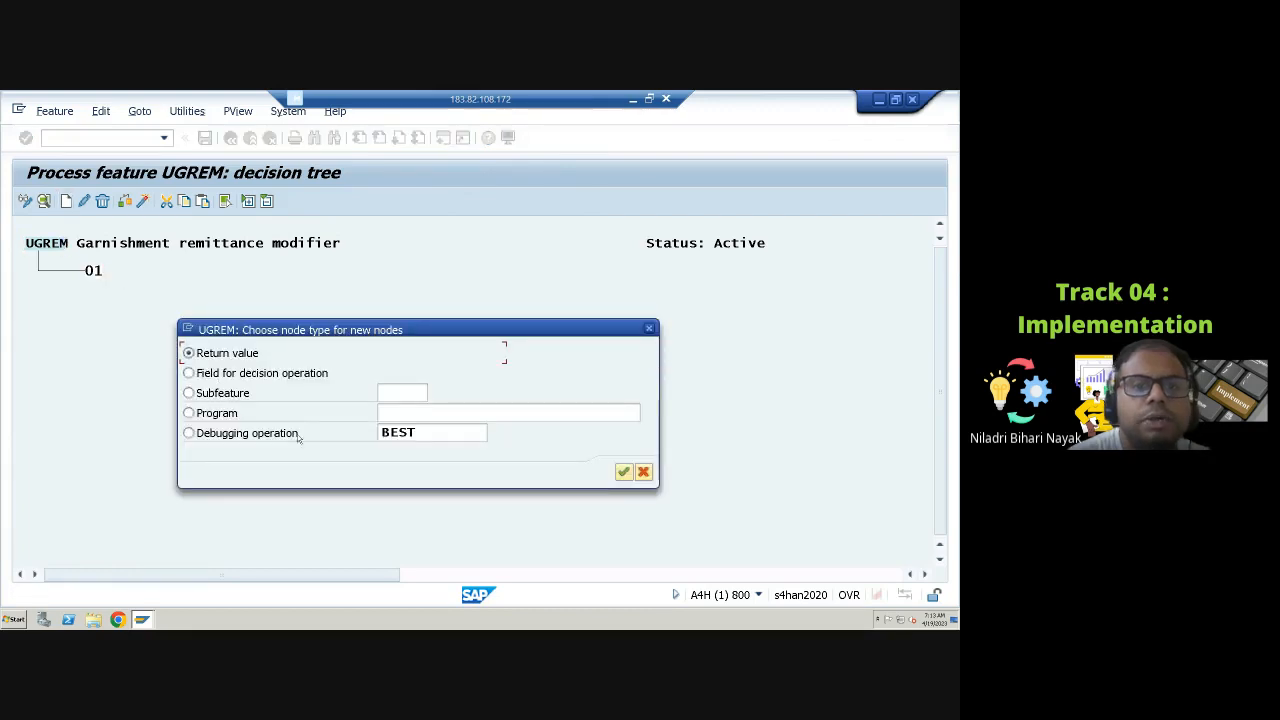
pyautogui.click(643, 472)
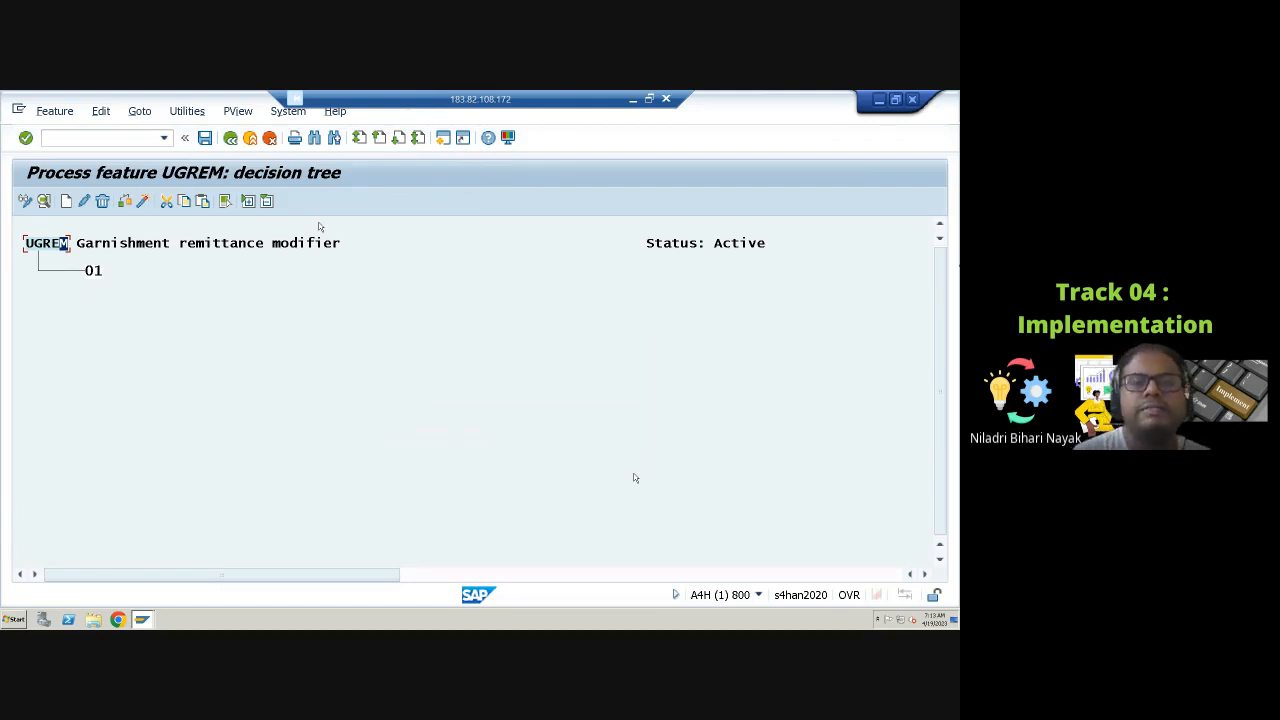
pyautogui.click(230, 137)
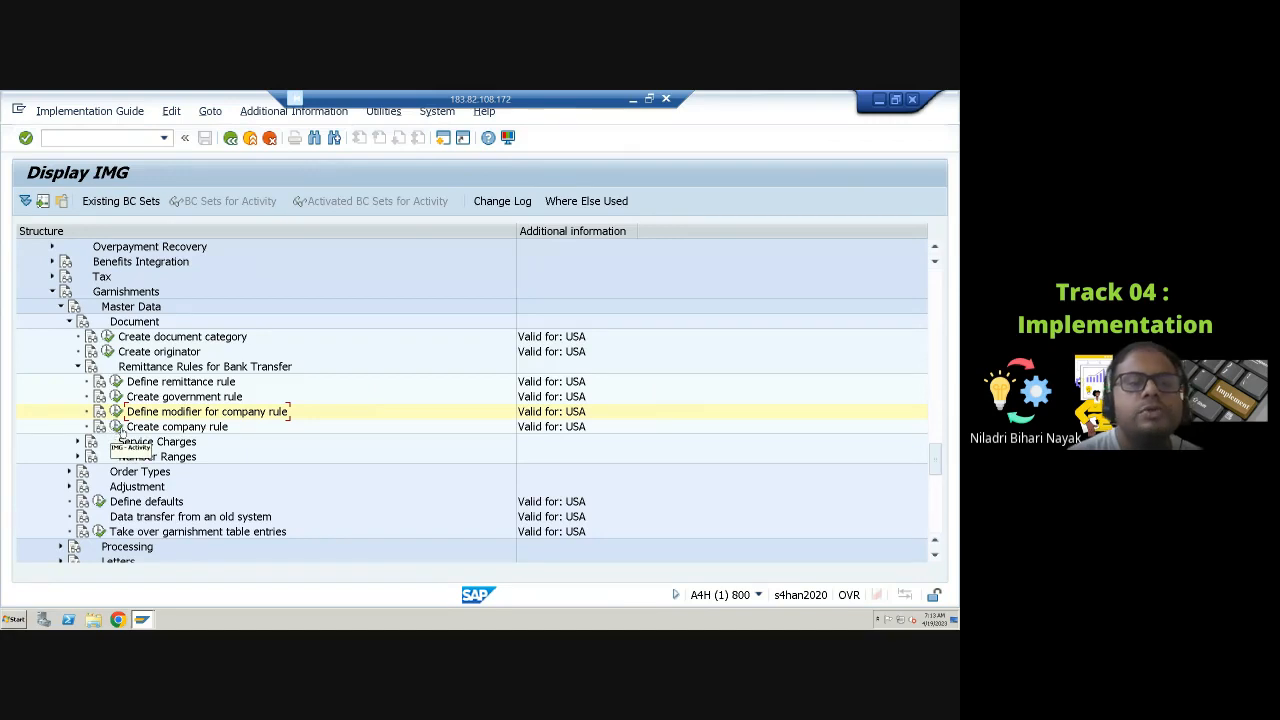
# Step: Reopen the company remittance rule table and review the Illinois support entry in display mode, then return to the IMG
pyautogui.click(117, 427)
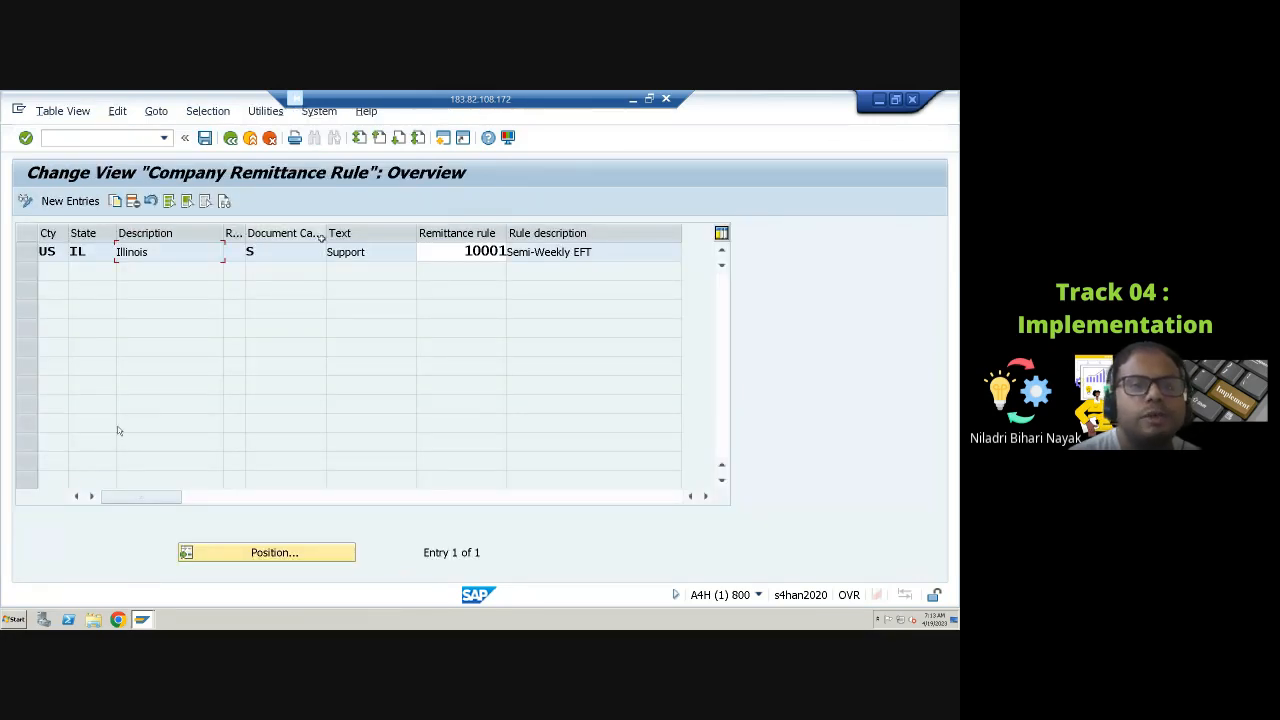
pyautogui.click(233, 253)
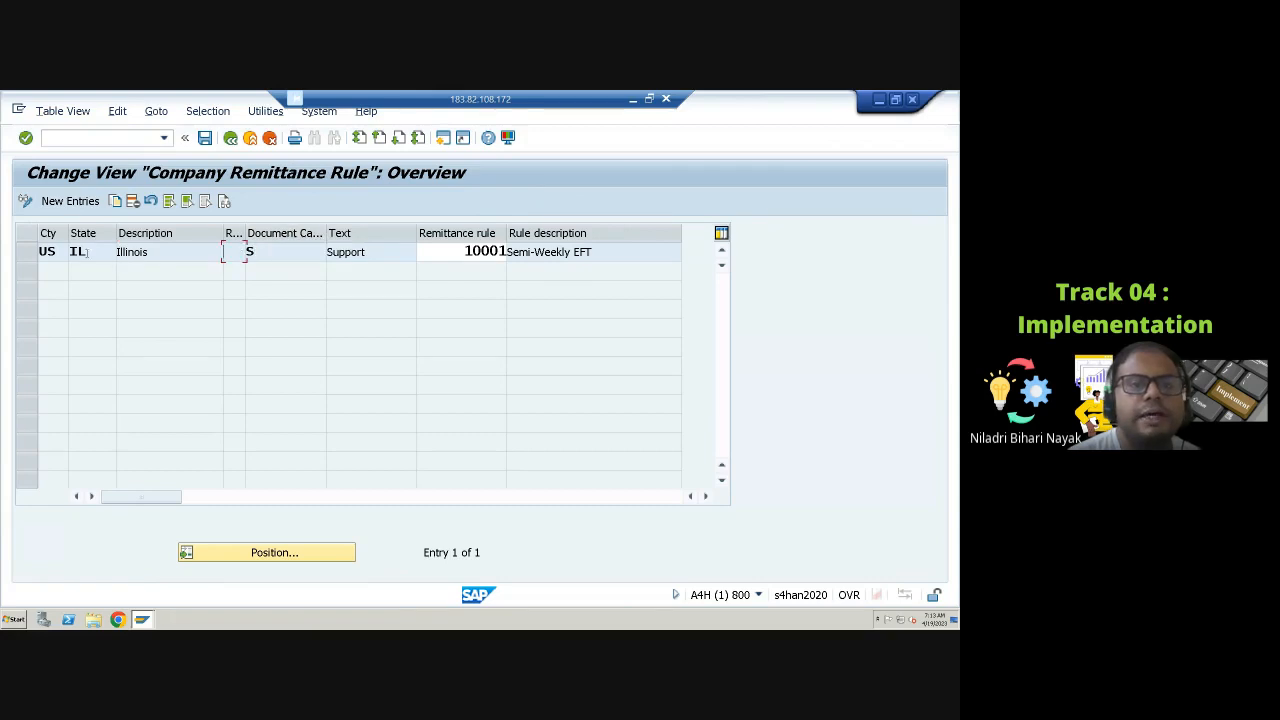
pyautogui.click(27, 252)
pyautogui.click(25, 201)
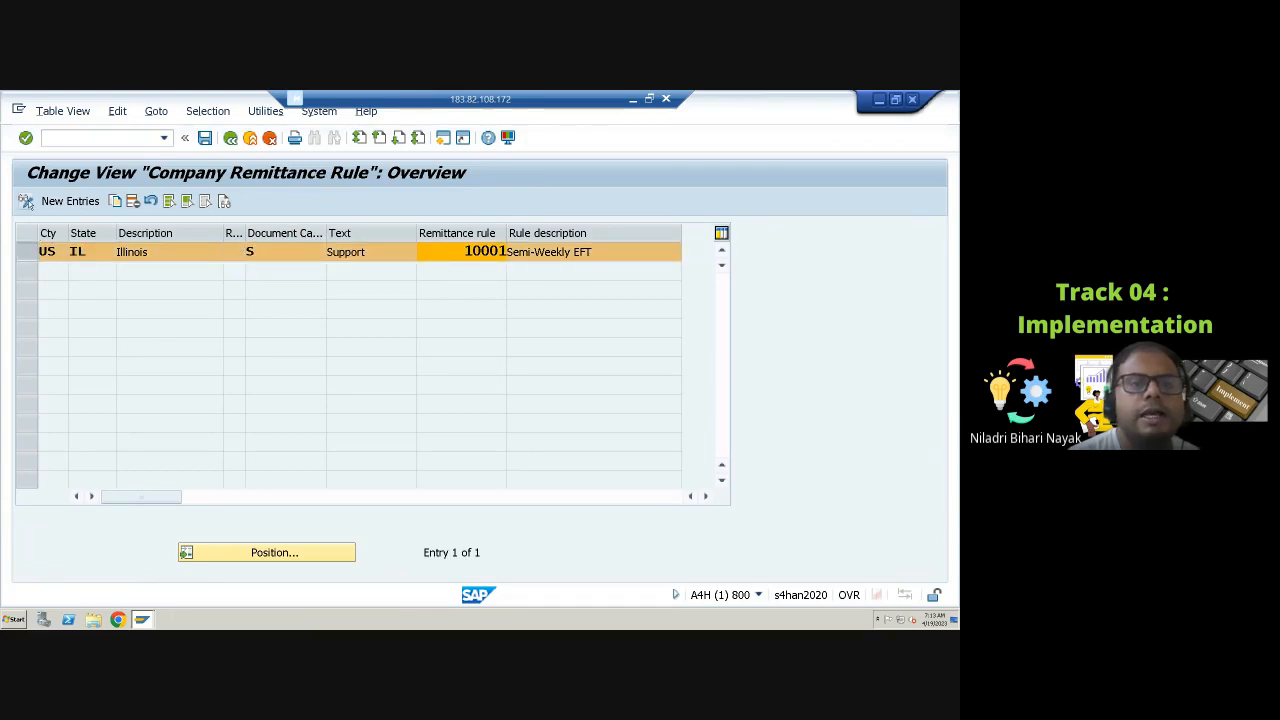
pyautogui.click(233, 252)
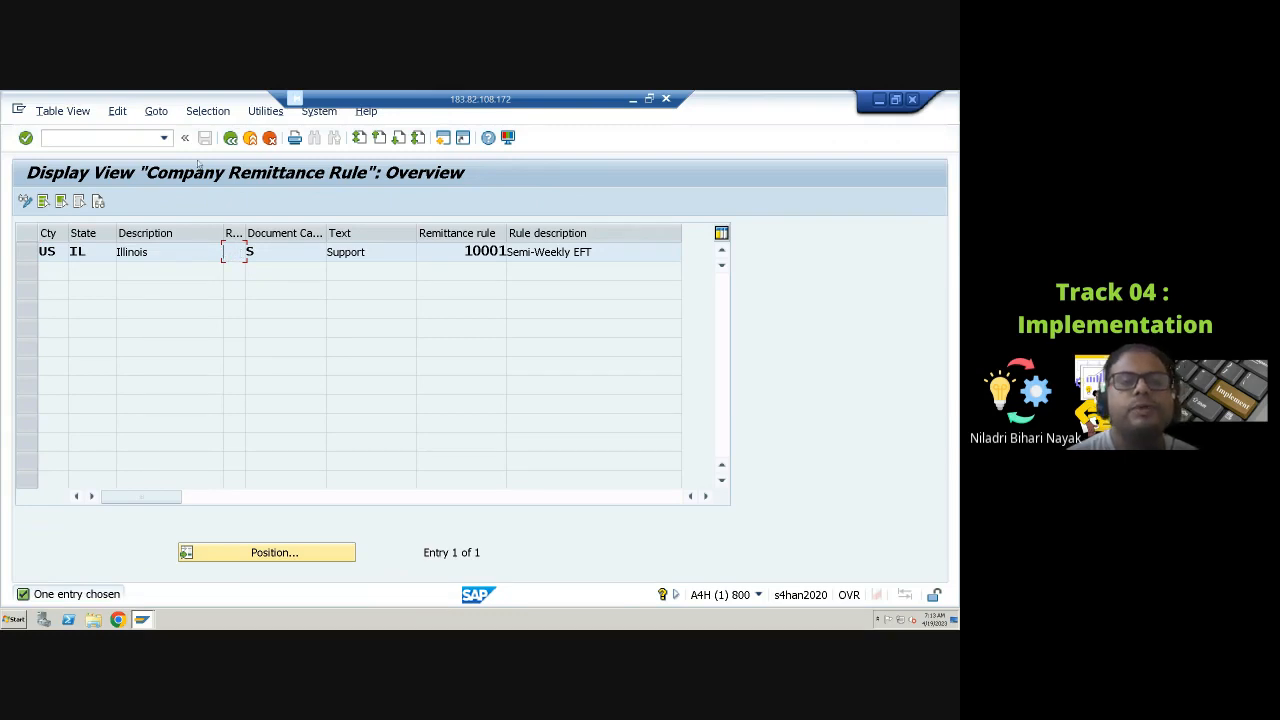
pyautogui.click(230, 137)
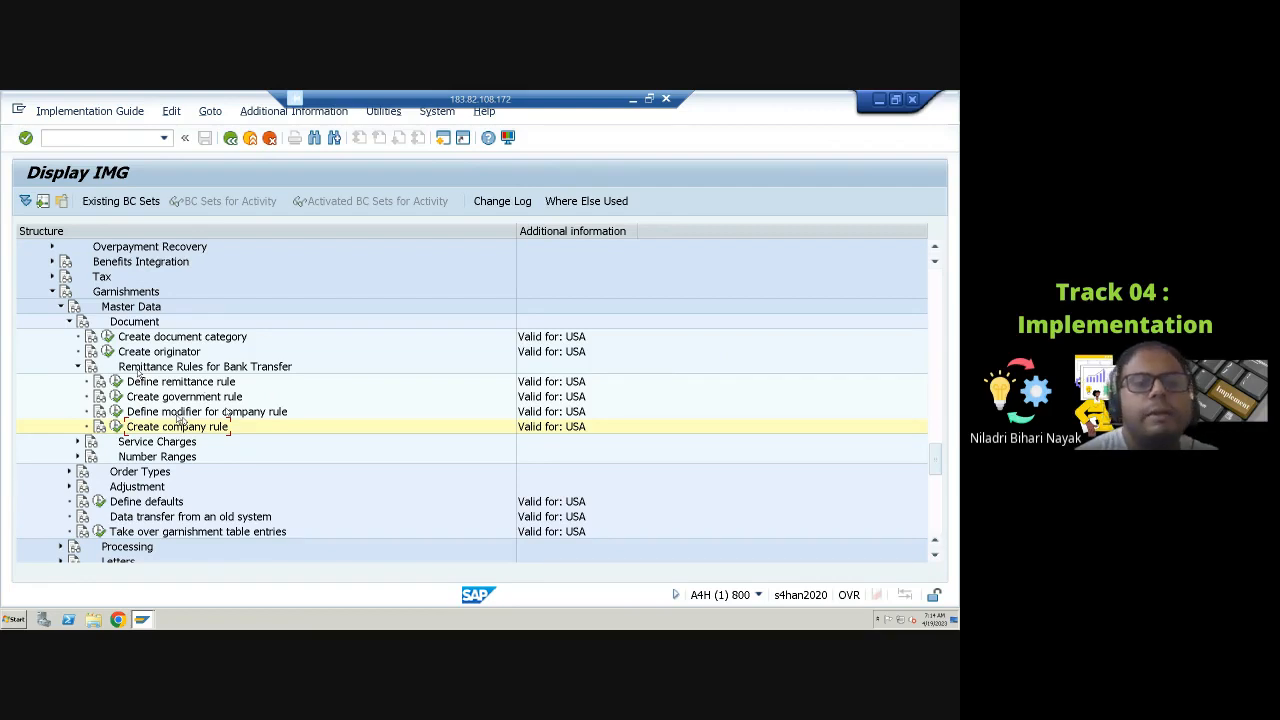
# Step: Expand the garnishment Service Charges node and open the service charge texts table
pyautogui.click(78, 367)
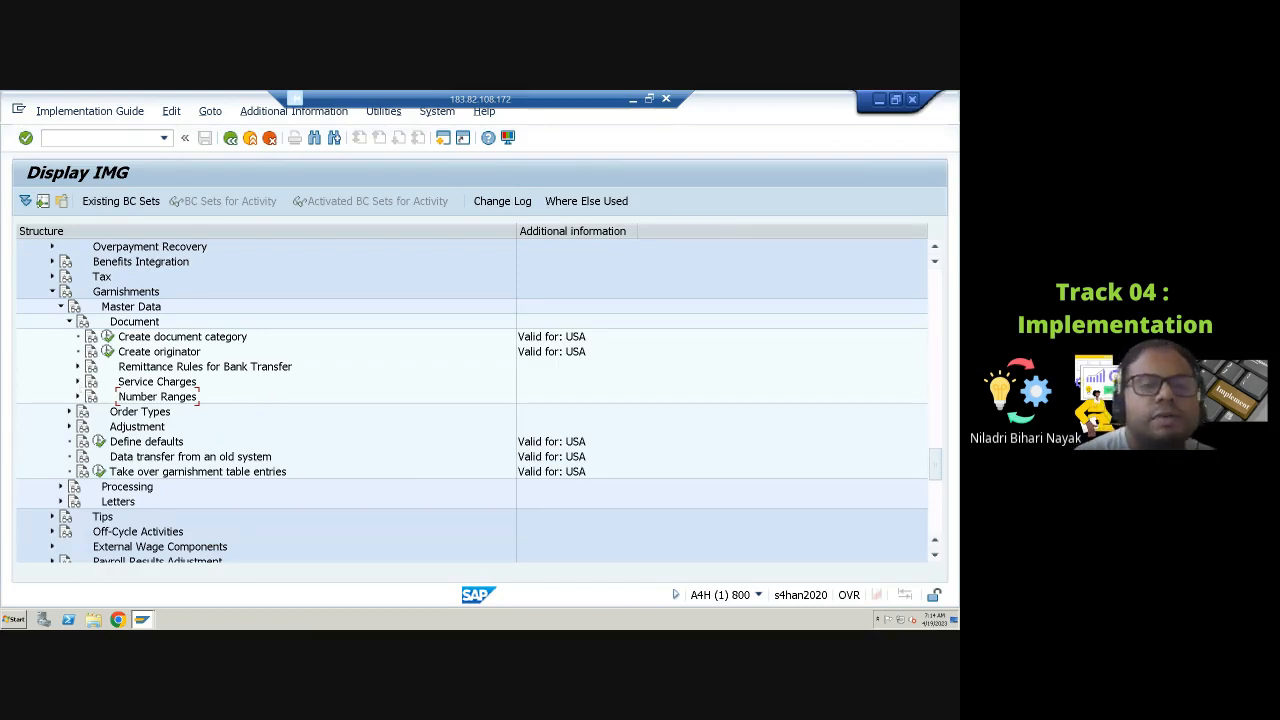
pyautogui.click(78, 382)
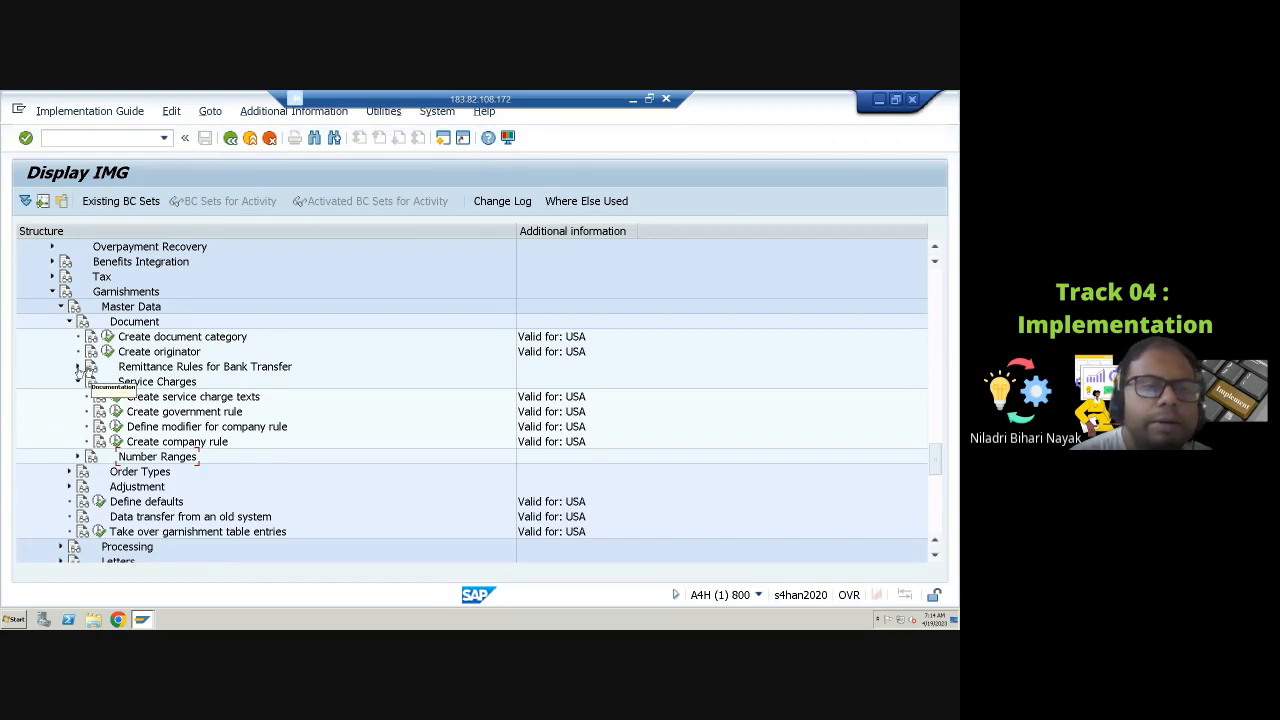
pyautogui.click(78, 367)
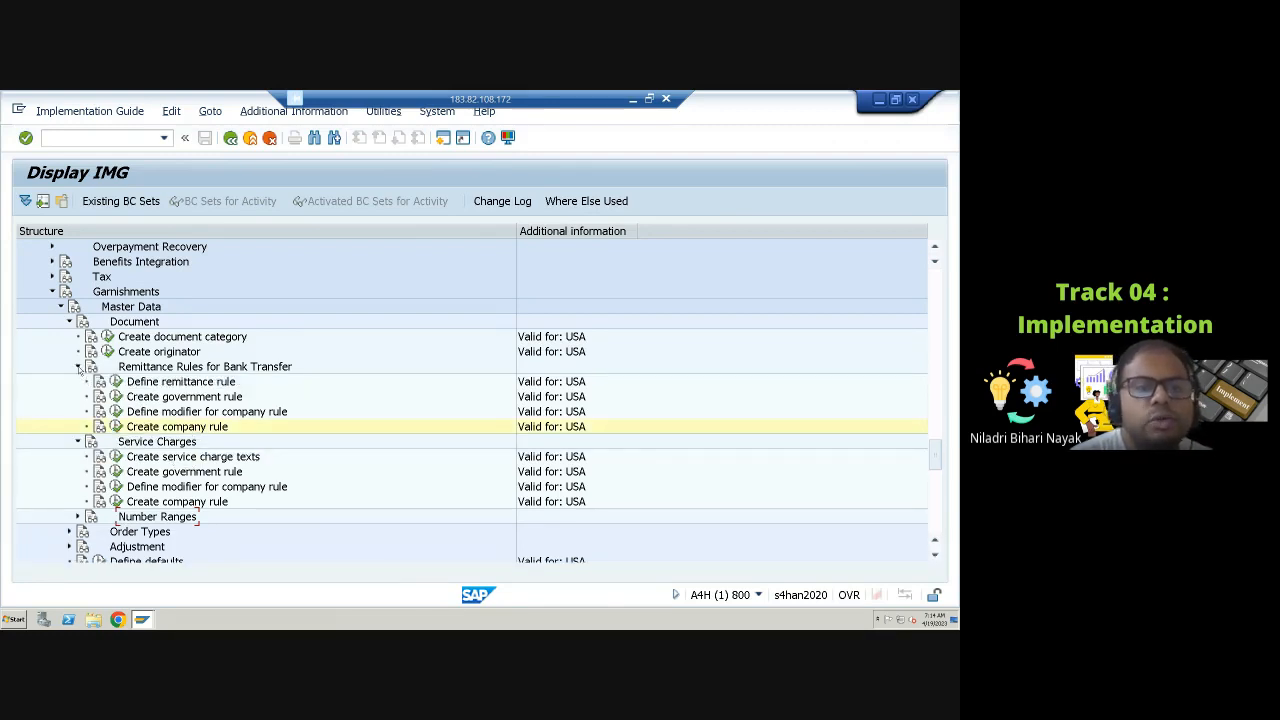
pyautogui.click(77, 367)
pyautogui.click(116, 397)
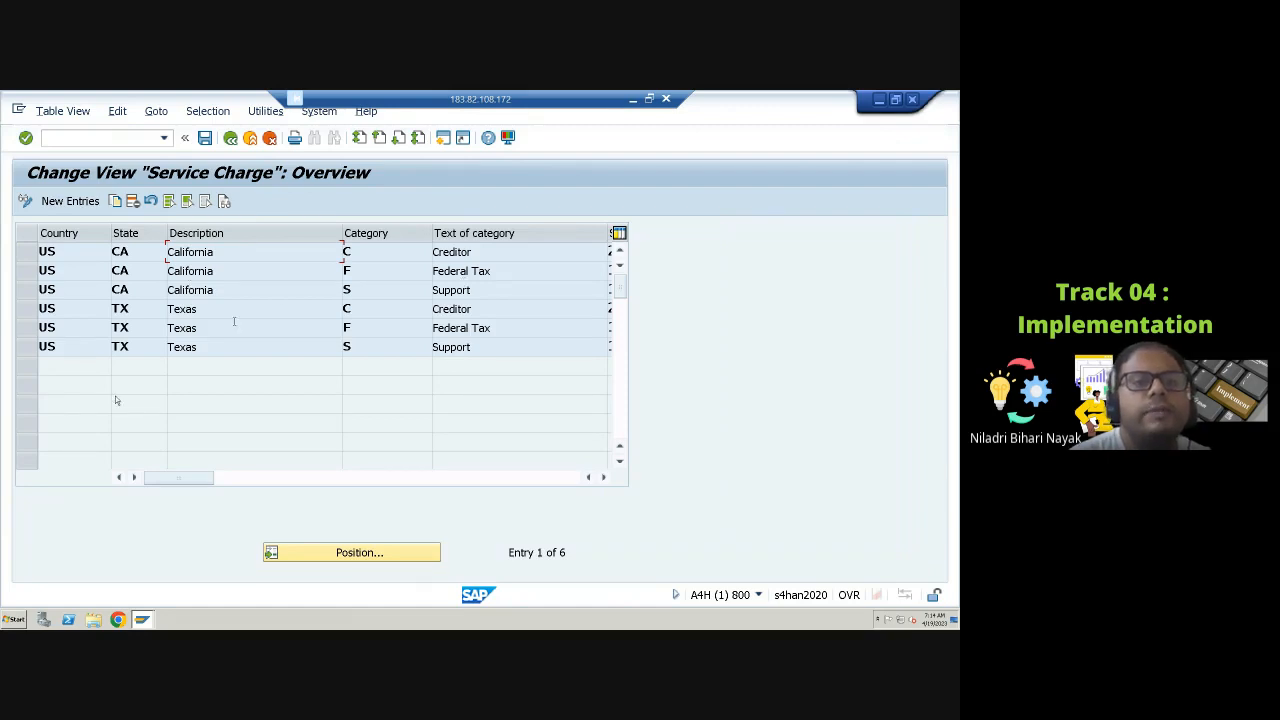
# Step: Review the available garnishment document categories for the service charge texts, then return to the IMG
pyautogui.click(391, 251)
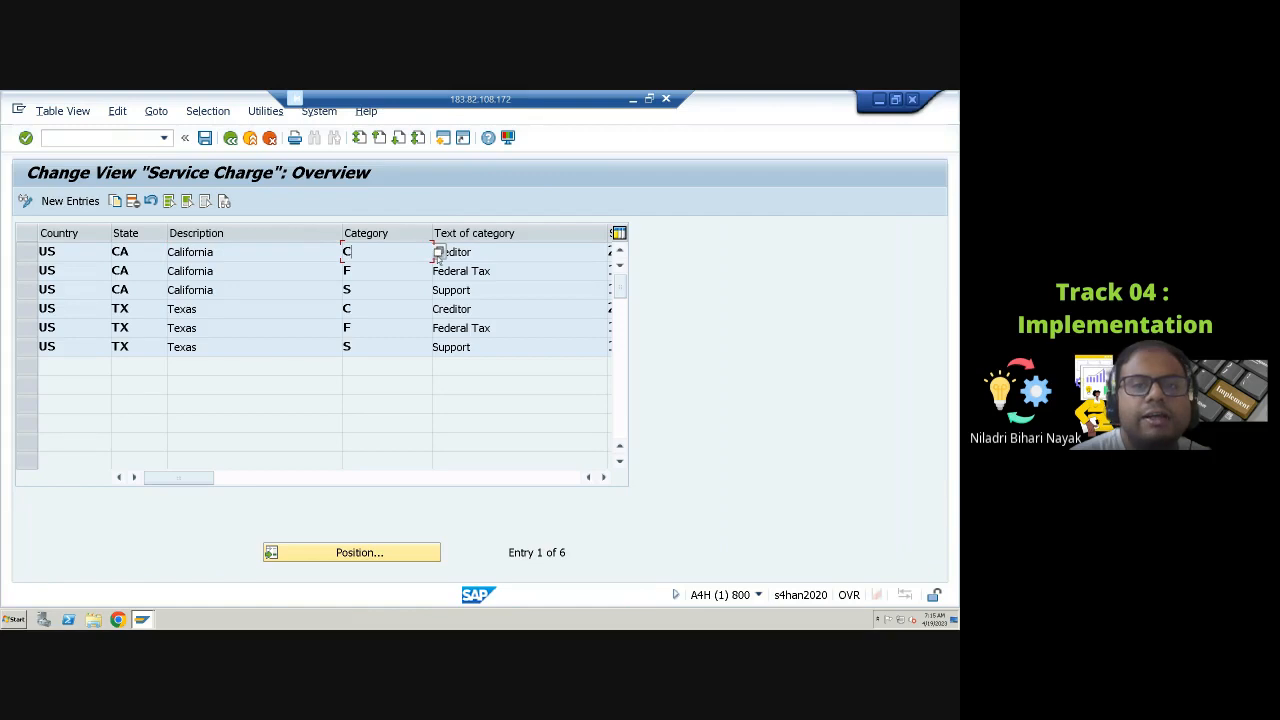
pyautogui.click(438, 253)
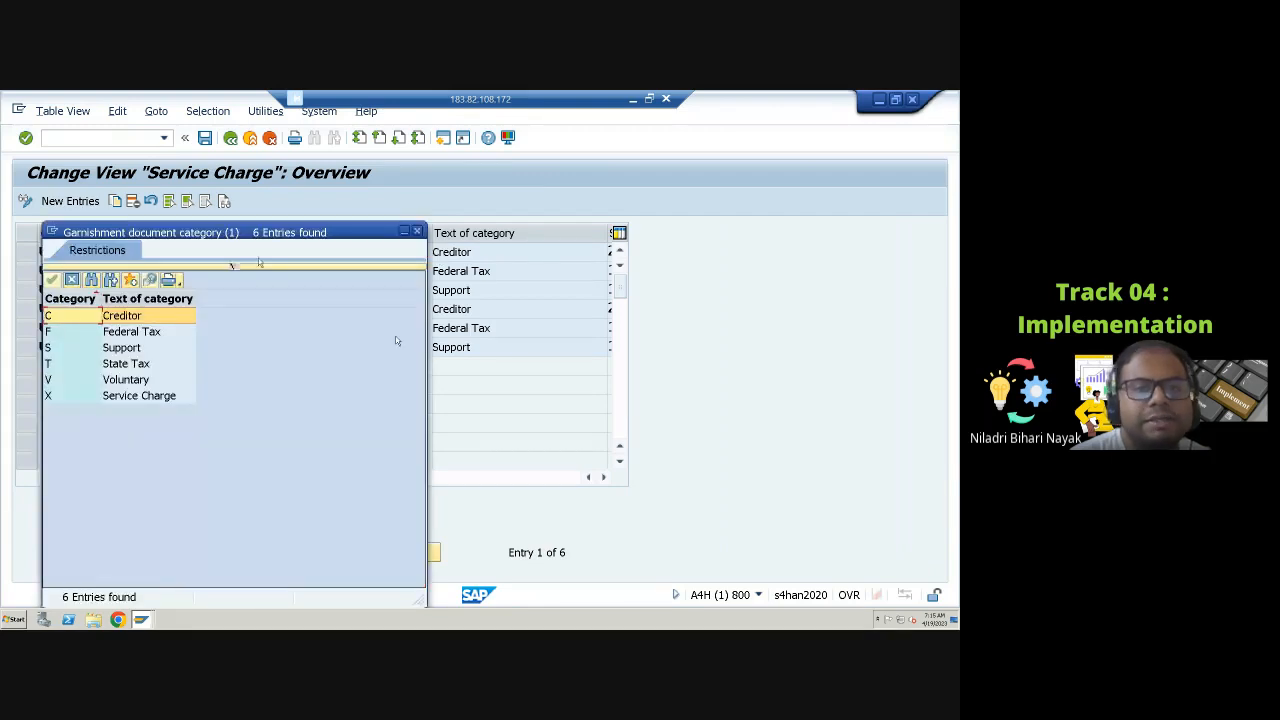
pyautogui.moveTo(290, 232); pyautogui.dragTo(598, 268)
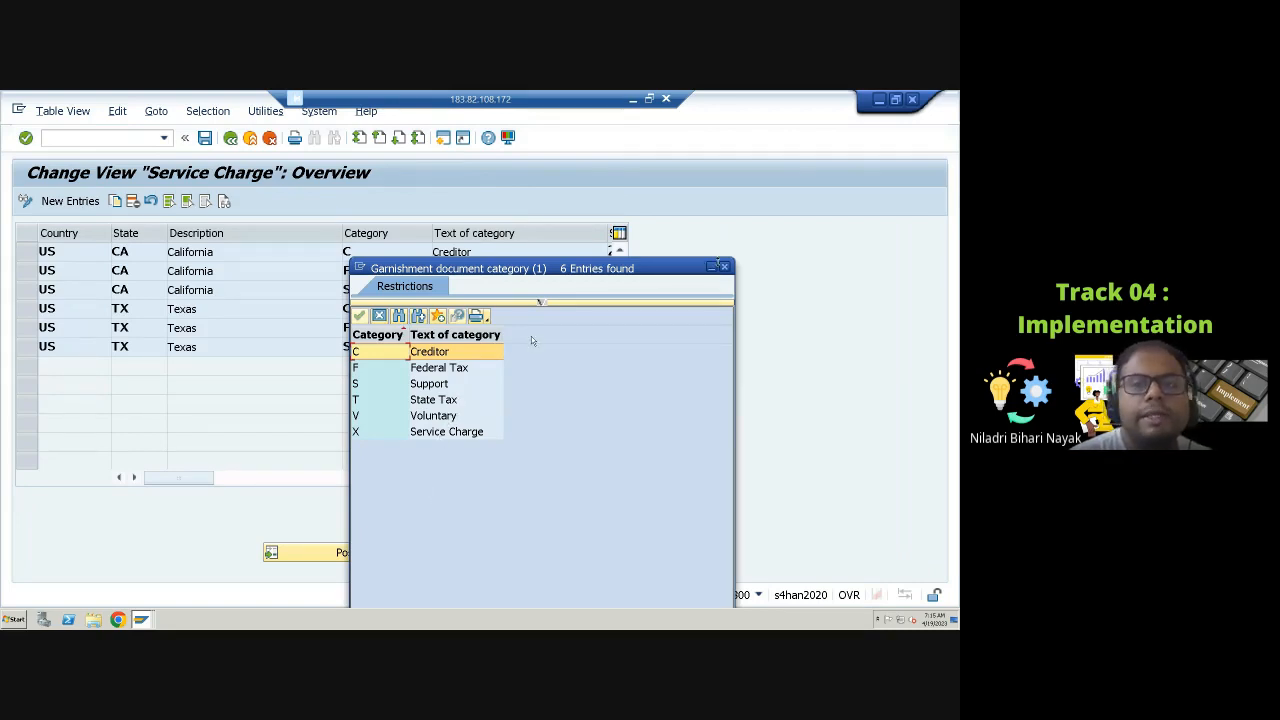
pyautogui.click(724, 267)
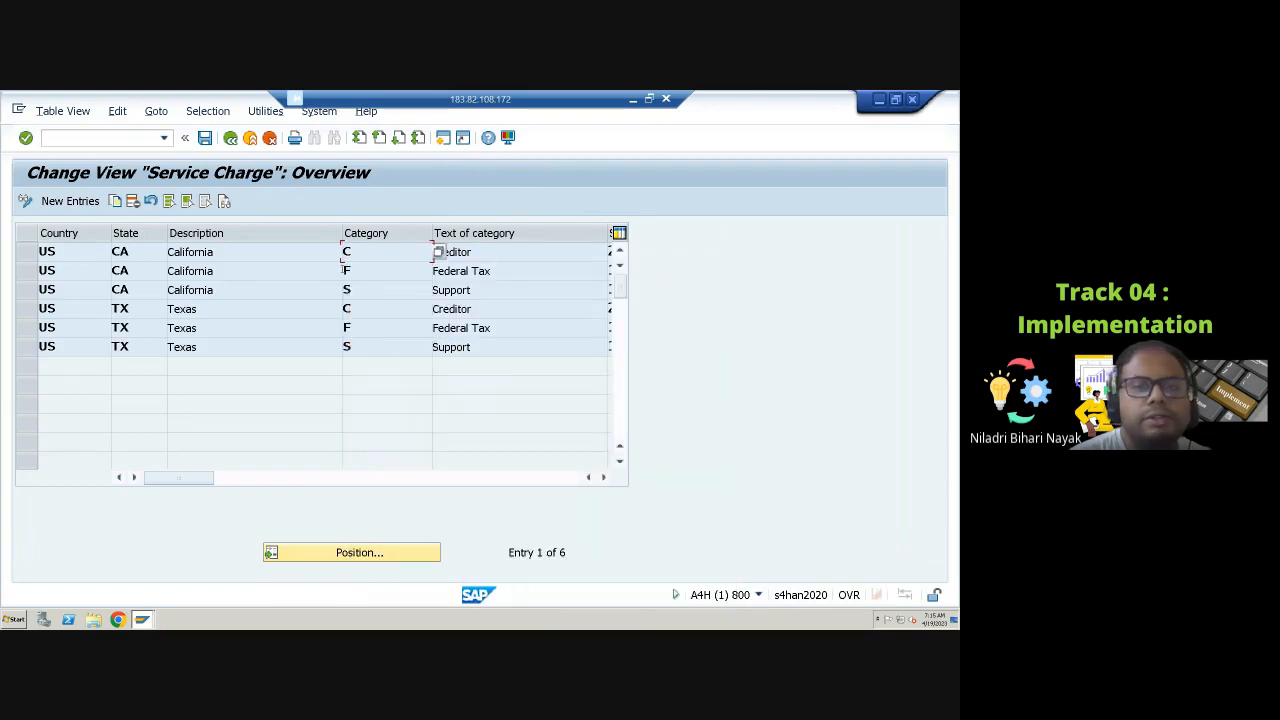
pyautogui.click(230, 137)
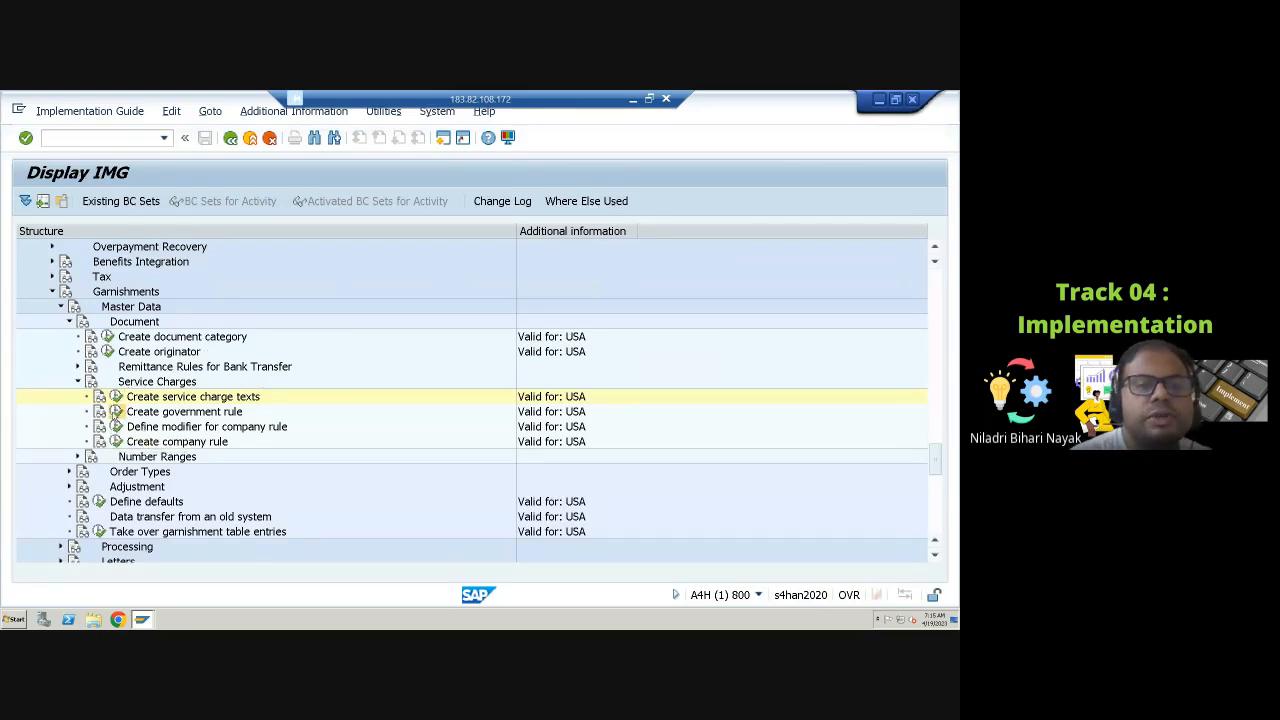
# Step: Open the service charge government rules and review the service charge rule for the California creditor entry
pyautogui.click(115, 412)
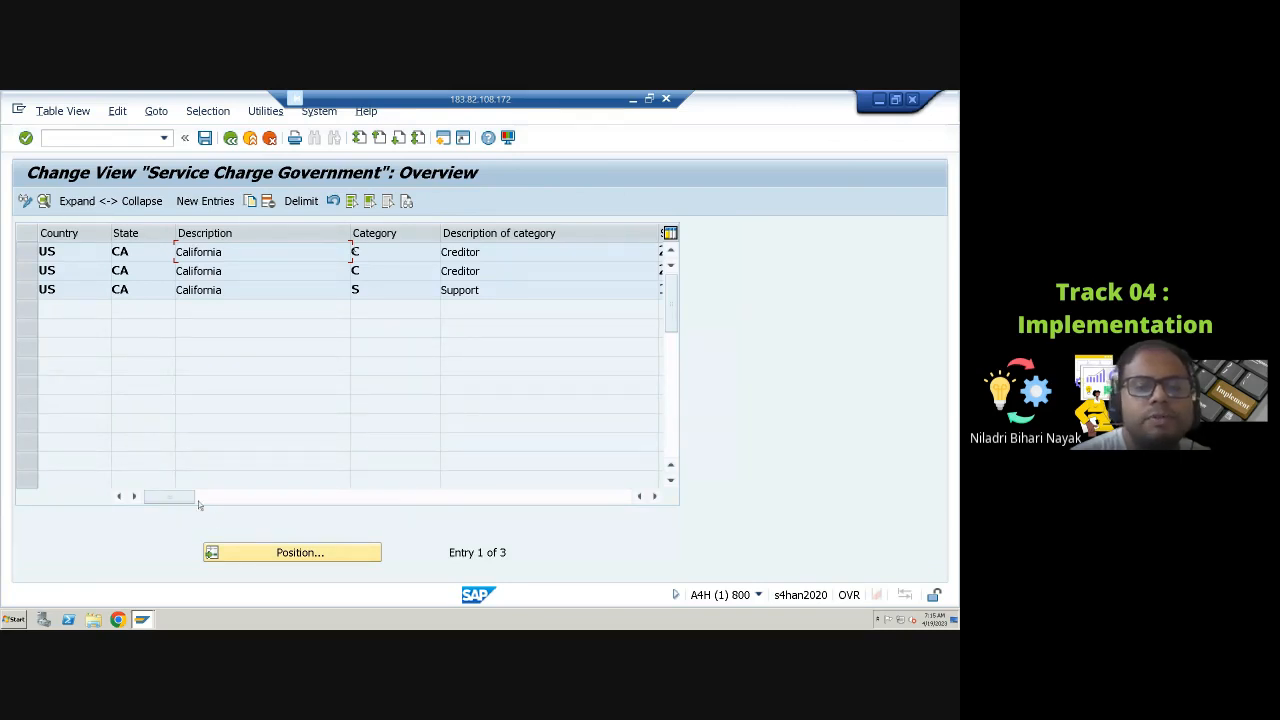
pyautogui.moveTo(185, 497); pyautogui.dragTo(427, 520)
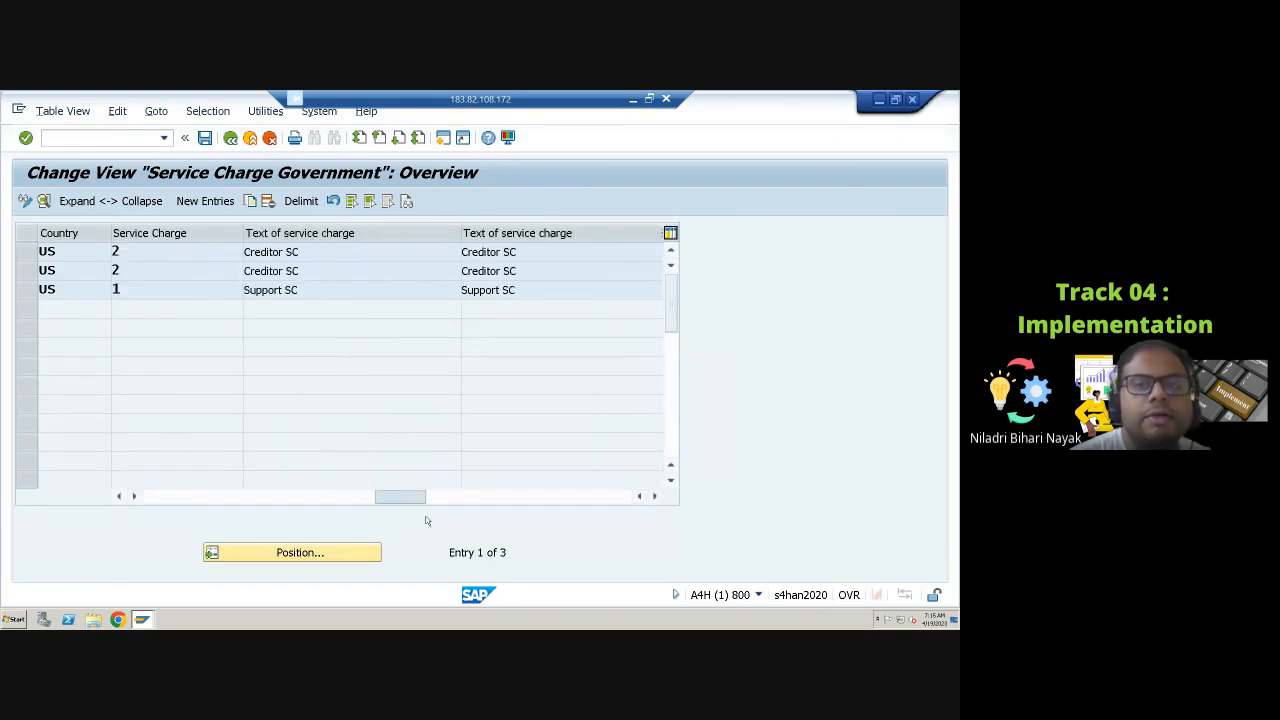
pyautogui.click(170, 249)
pyautogui.click(249, 255)
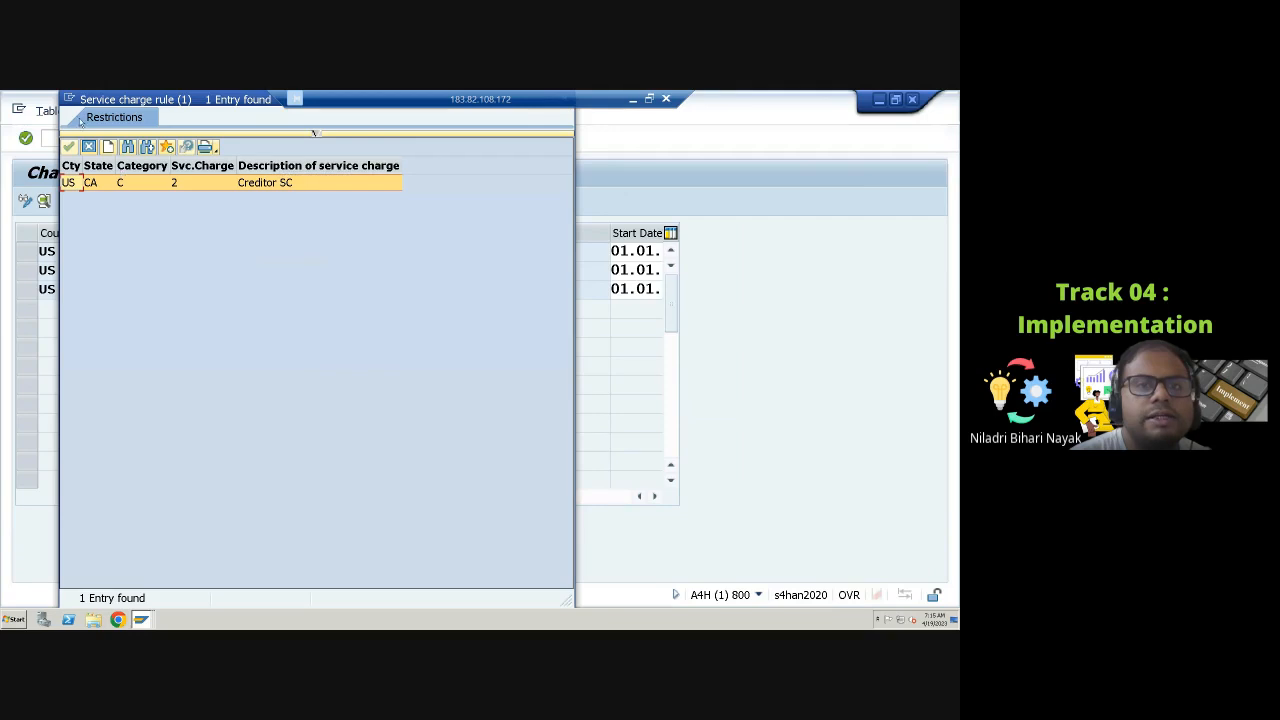
pyautogui.moveTo(453, 99); pyautogui.dragTo(433, 172)
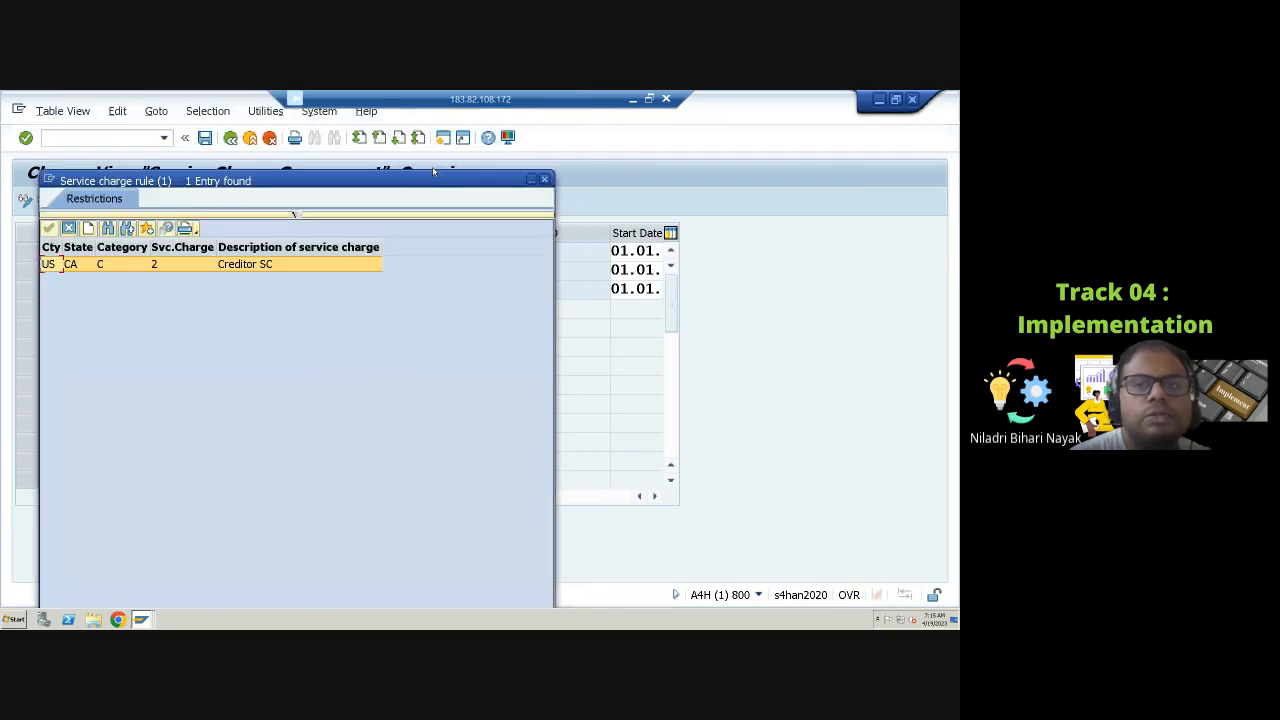
pyautogui.click(544, 180)
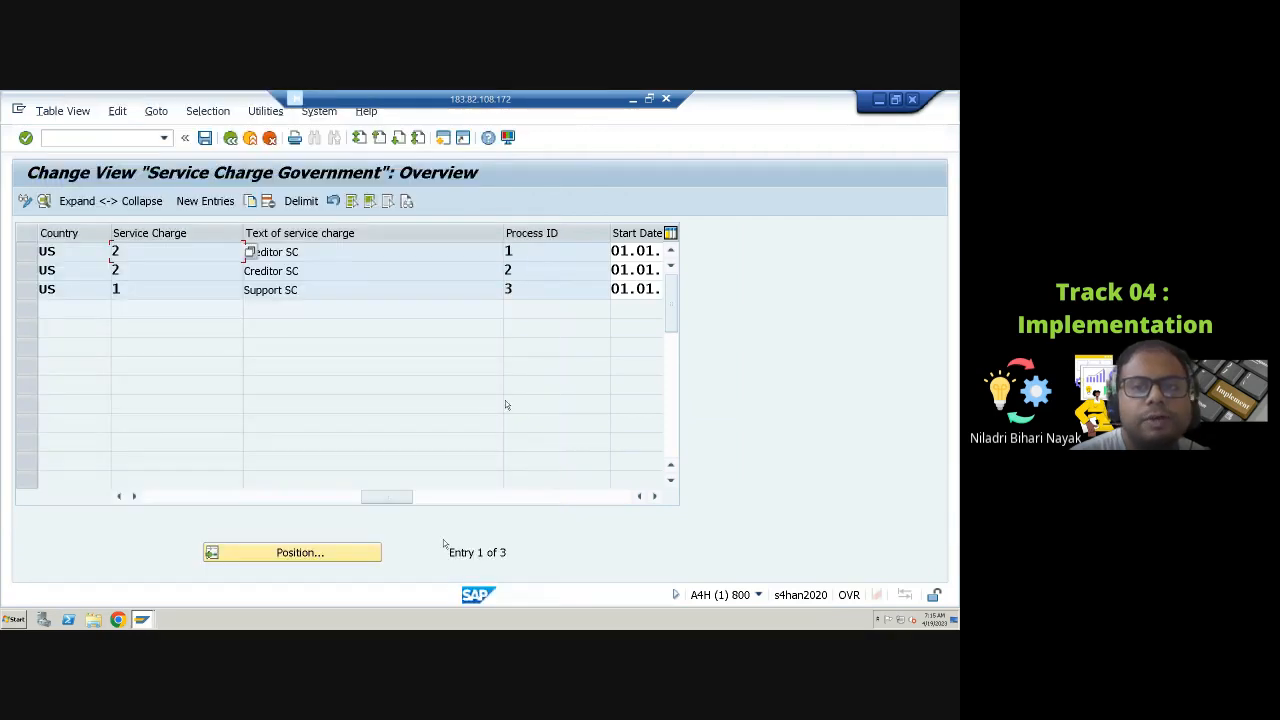
pyautogui.moveTo(394, 508); pyautogui.dragTo(475, 508)
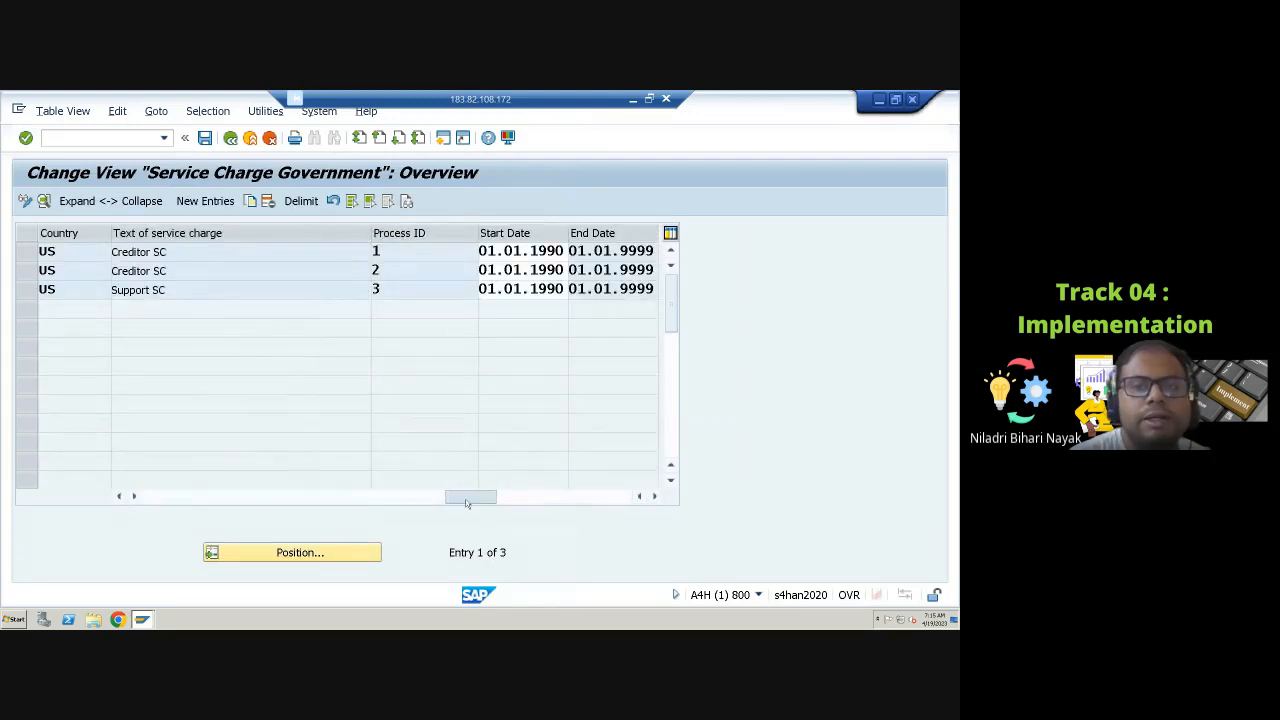
# Step: Open the details of the first California creditor entry in the service charge government rules
pyautogui.click(530, 265)
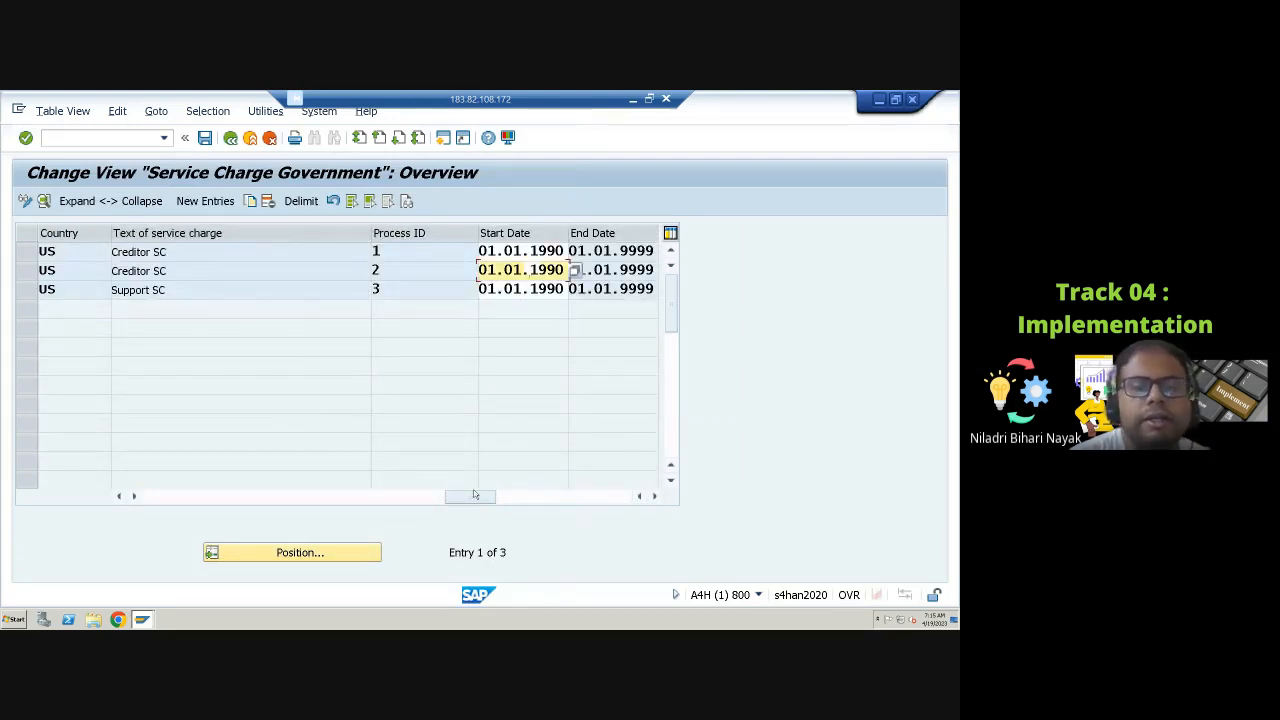
pyautogui.moveTo(478, 496); pyautogui.dragTo(140, 496)
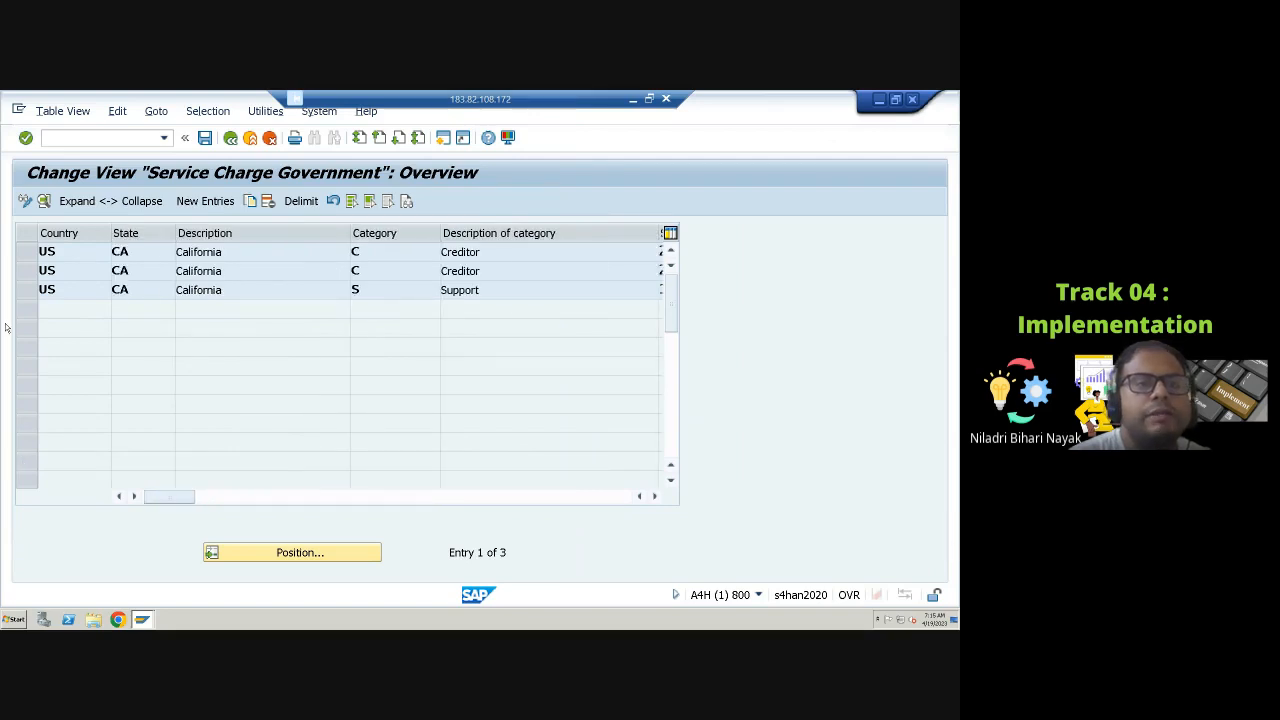
pyautogui.click(27, 252)
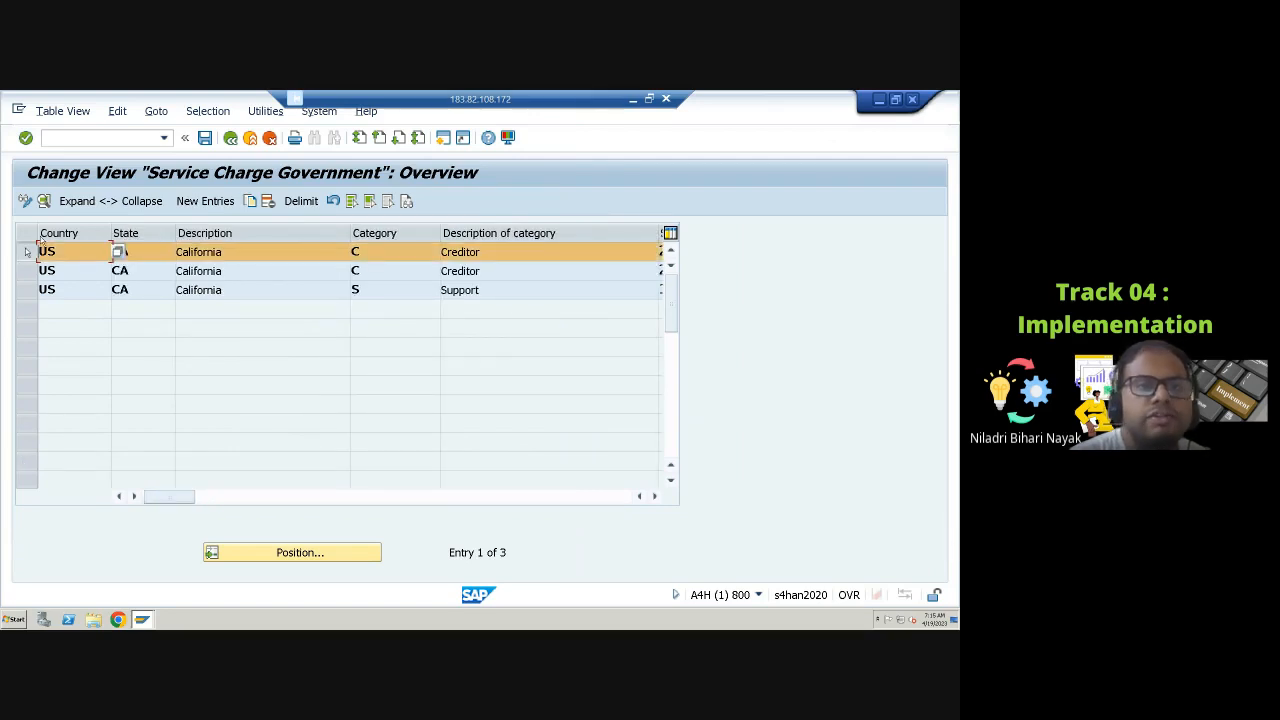
pyautogui.click(44, 201)
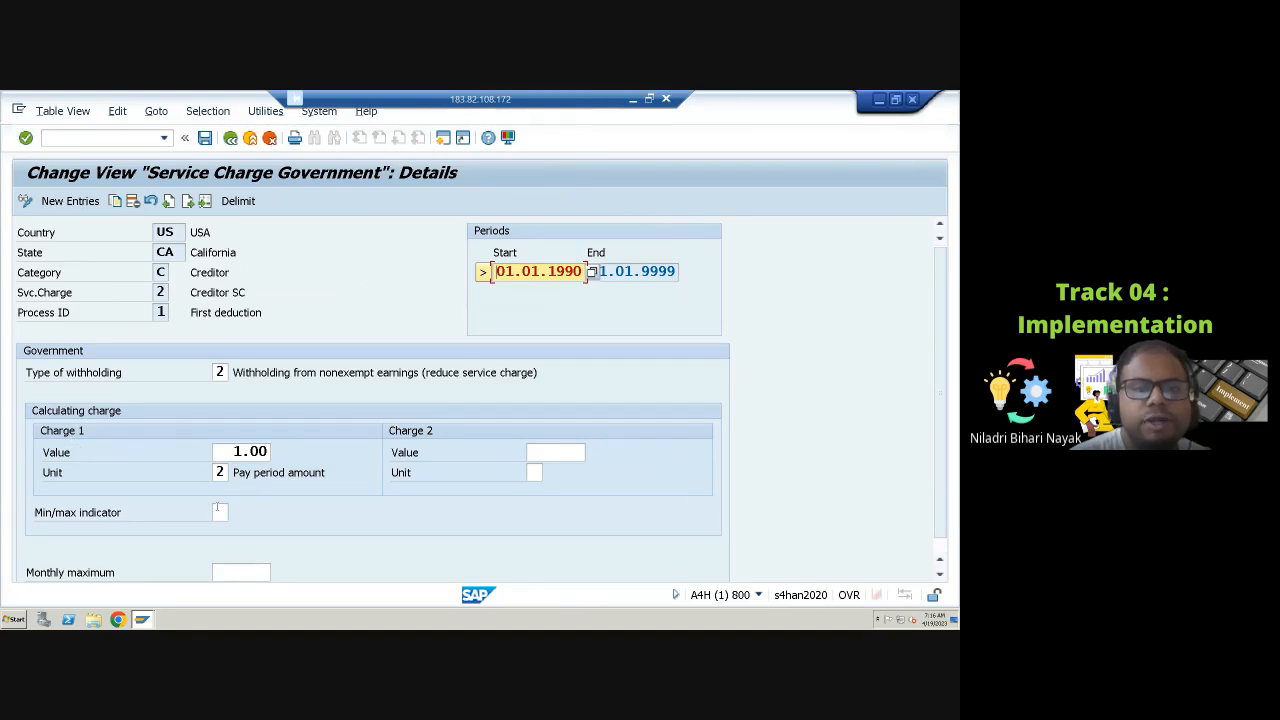
# Step: Examine the government rule's charge 1 value, the available unit options and the min/max indicator options
pyautogui.click(240, 452)
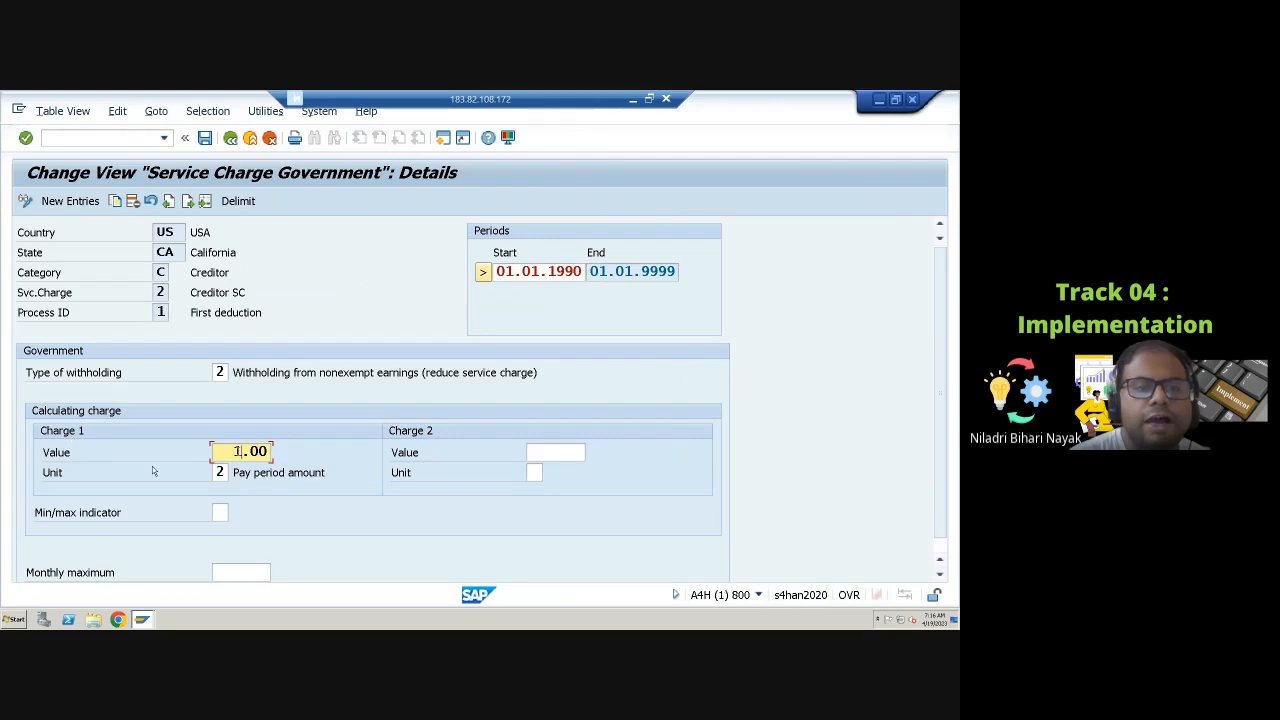
pyautogui.click(228, 472)
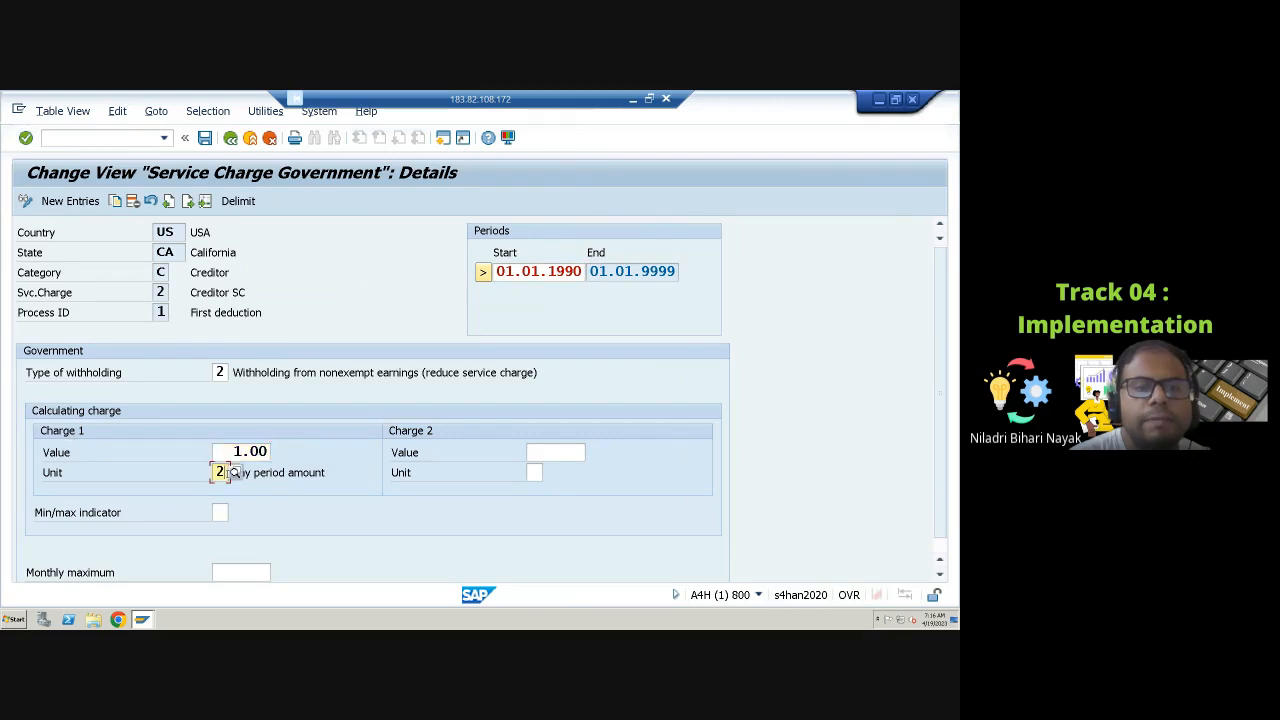
pyautogui.click(231, 473)
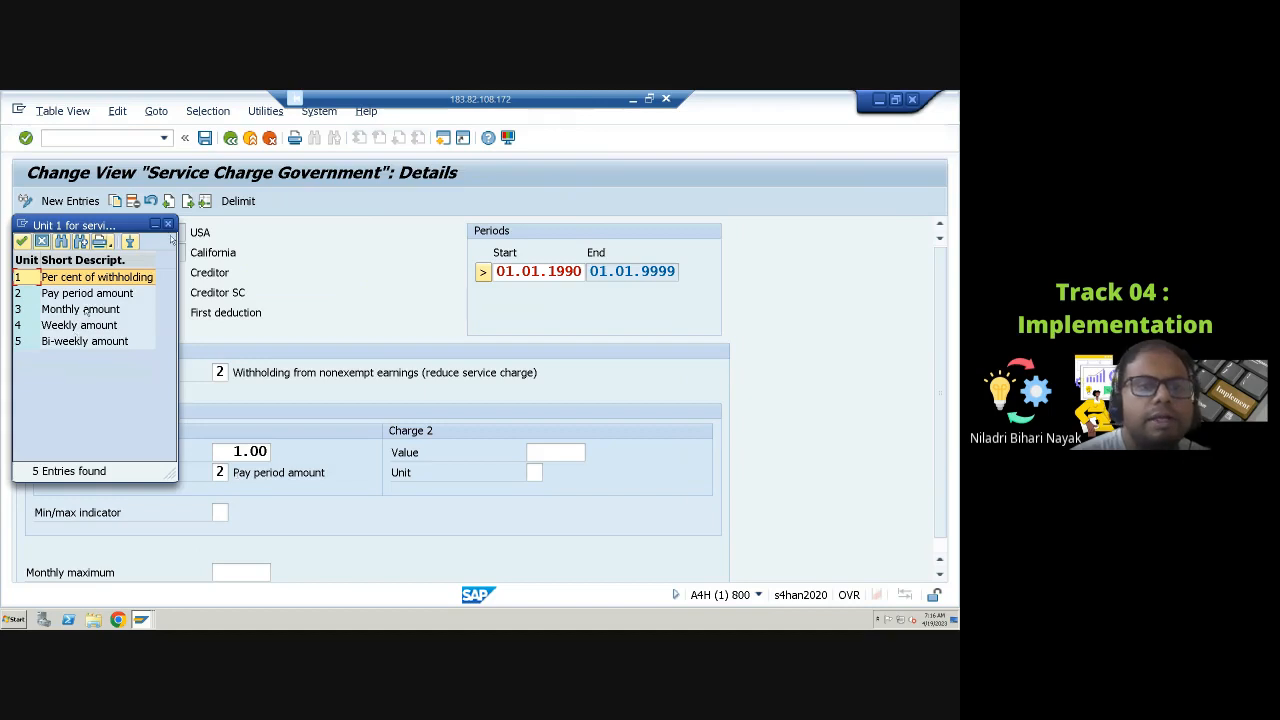
pyautogui.click(168, 224)
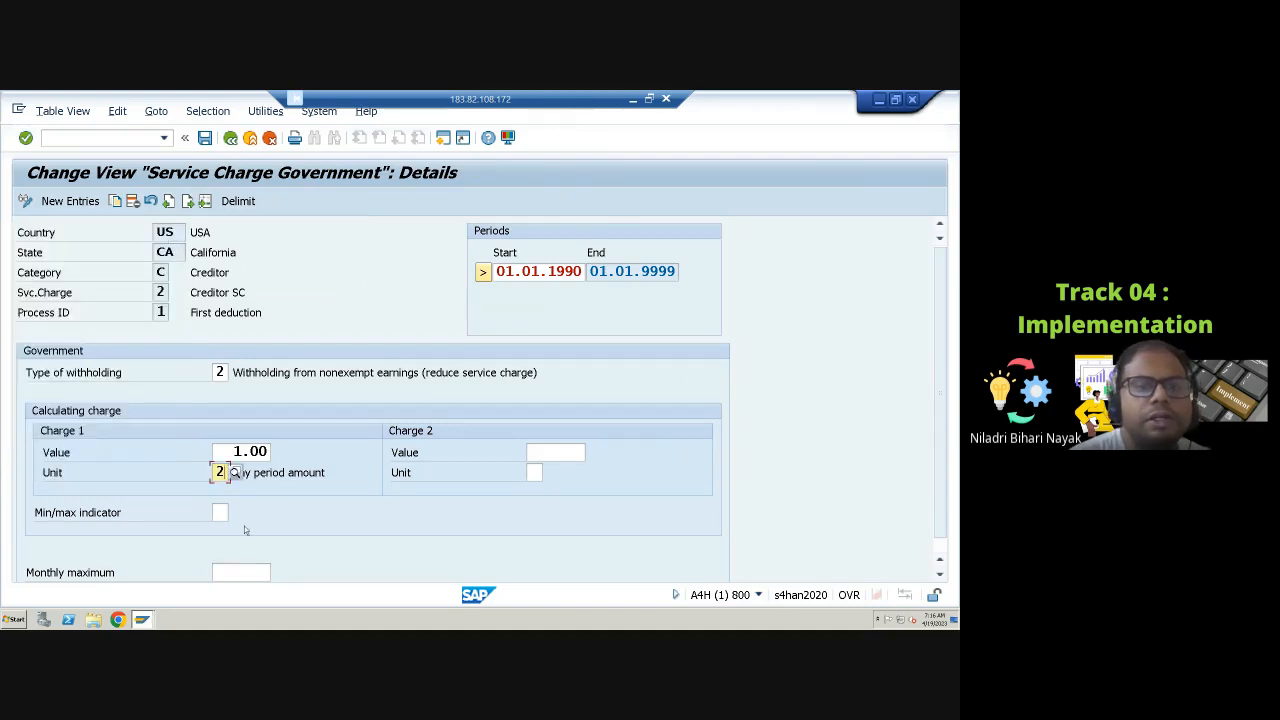
pyautogui.scroll(-1, 247, 530)
pyautogui.click(230, 559)
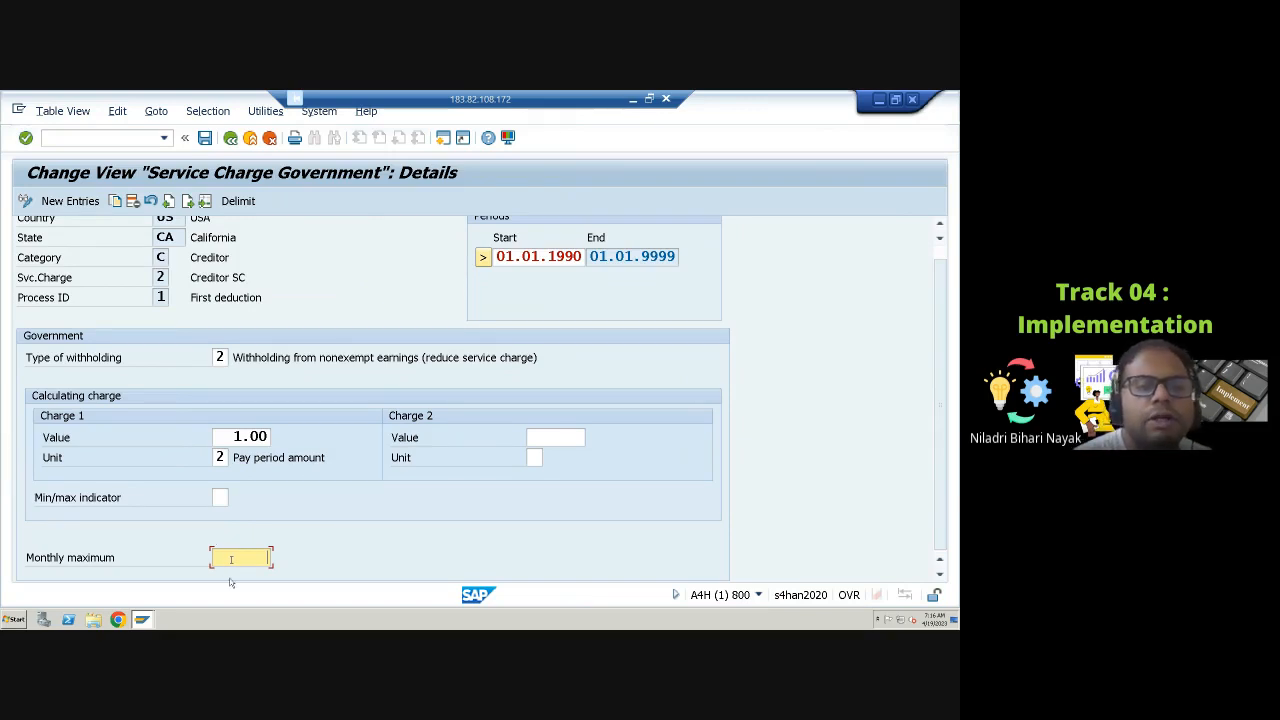
pyautogui.click(218, 497)
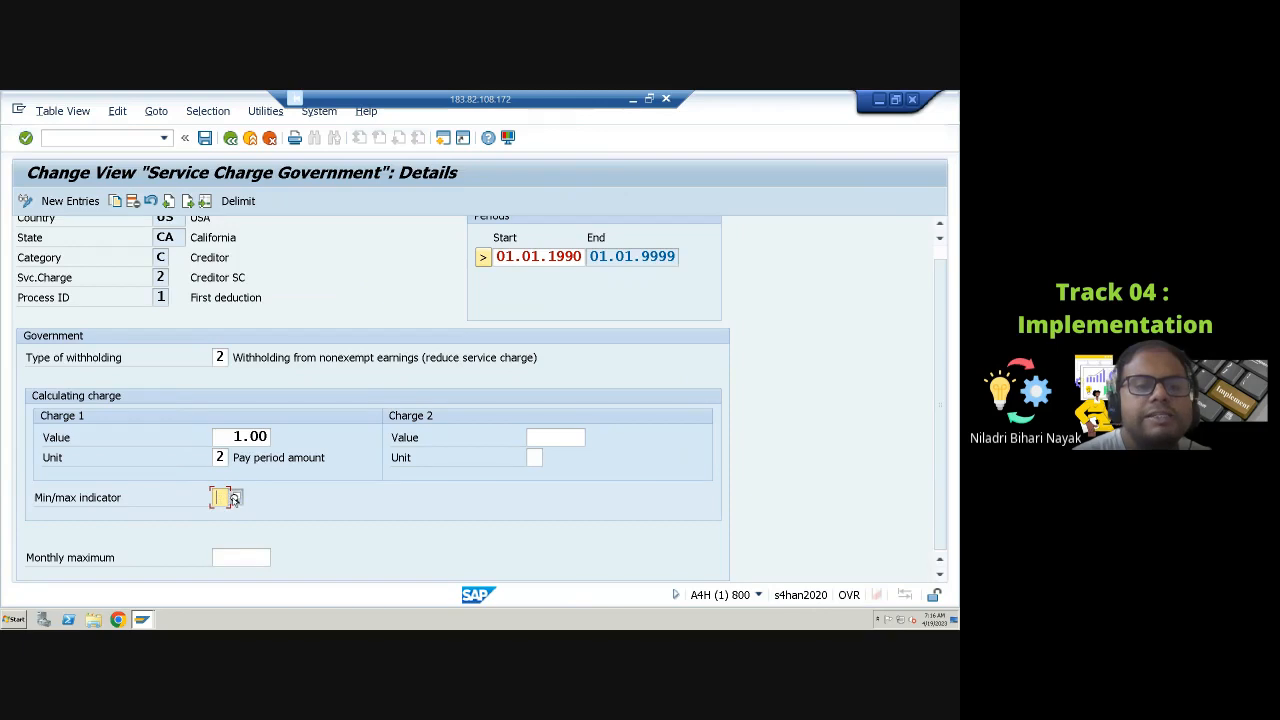
pyautogui.click(235, 497)
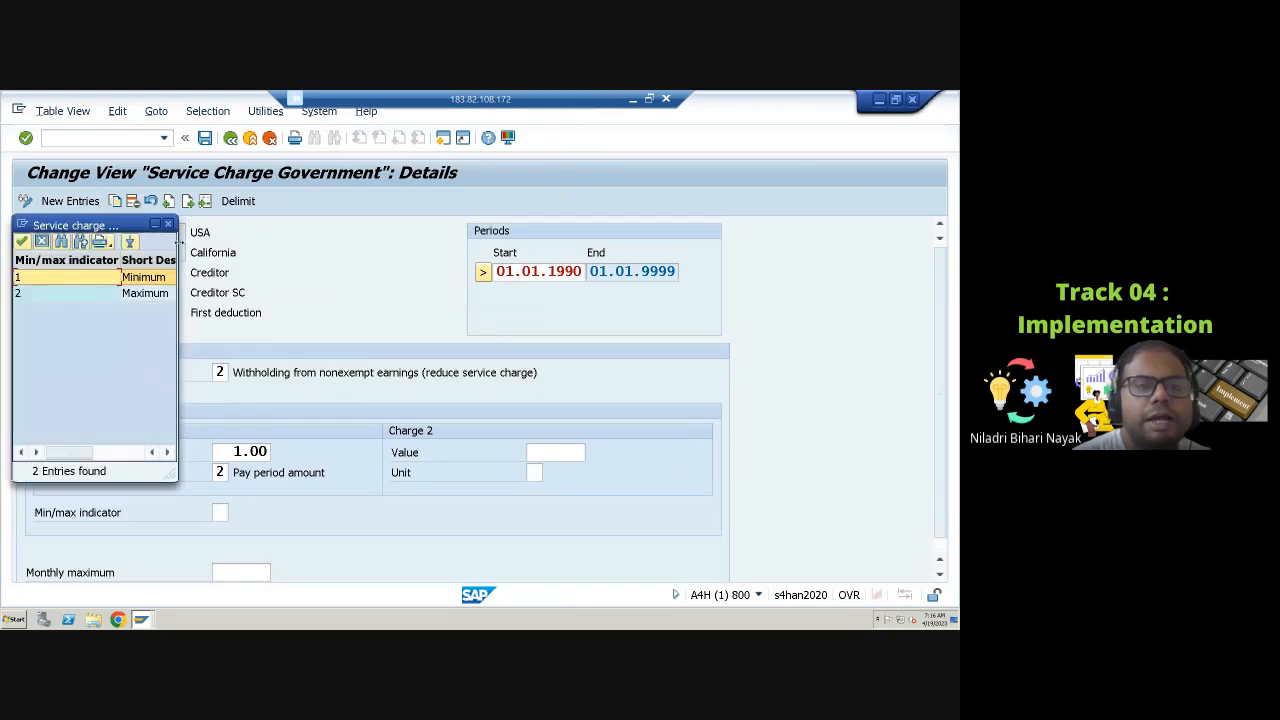
pyautogui.click(168, 225)
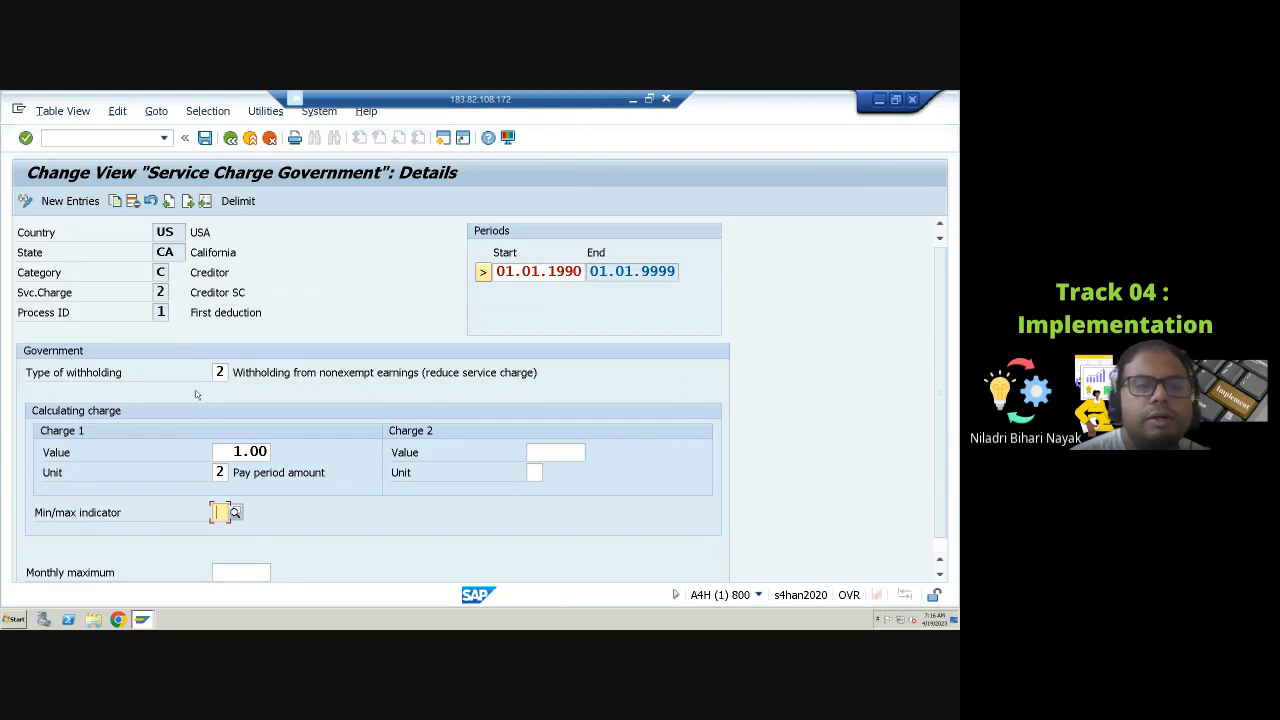
# Step: Review the available type of withholding options for the government rule, then return to the IMG
pyautogui.click(218, 373)
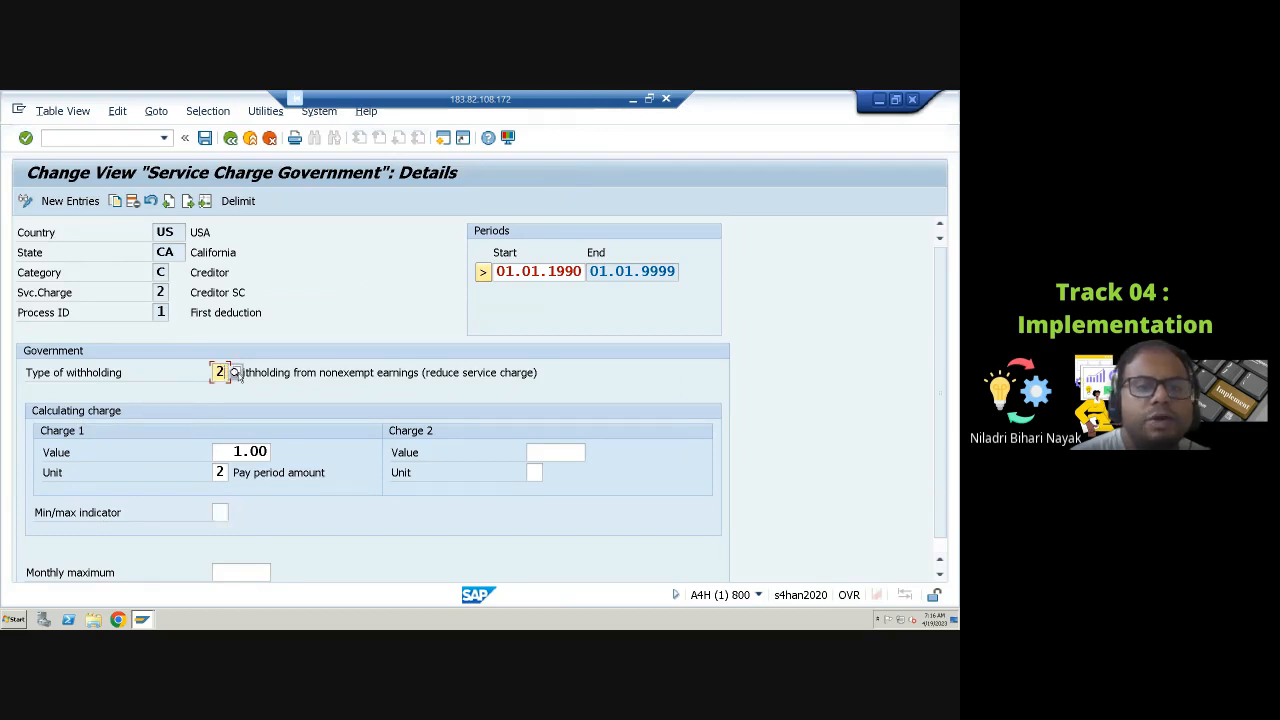
pyautogui.click(236, 373)
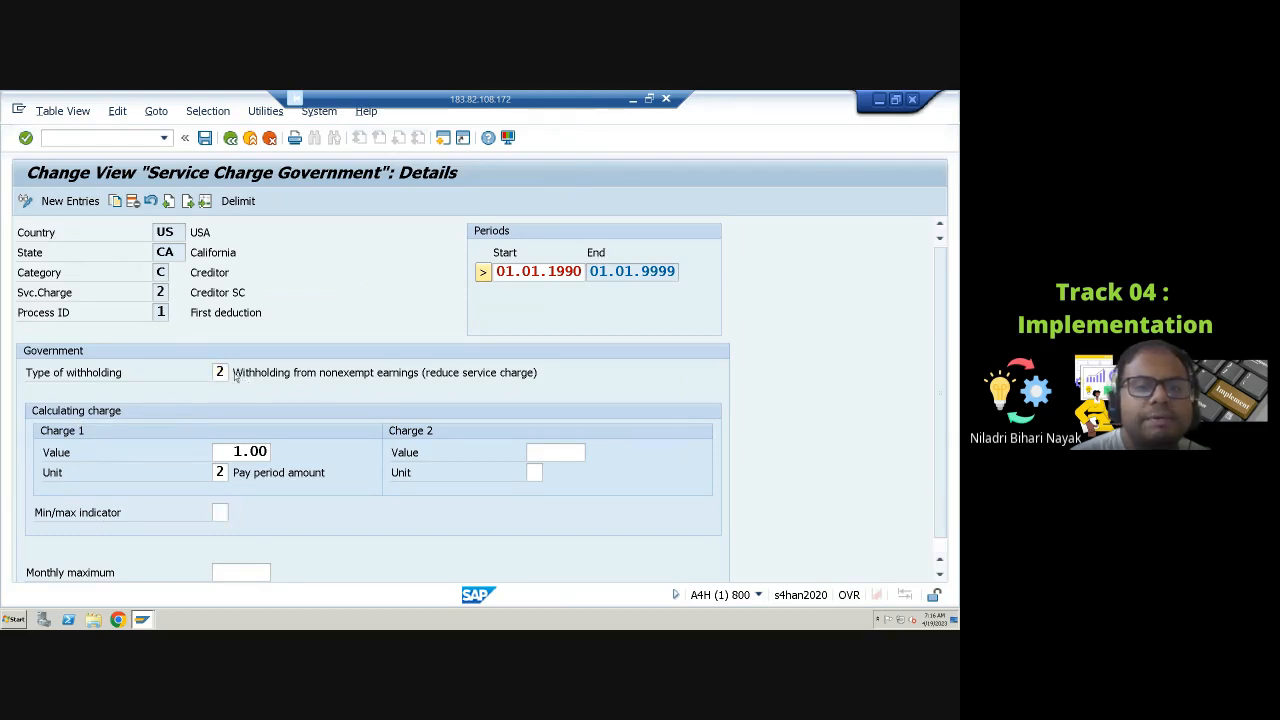
pyautogui.moveTo(70, 456); pyautogui.dragTo(228, 460)
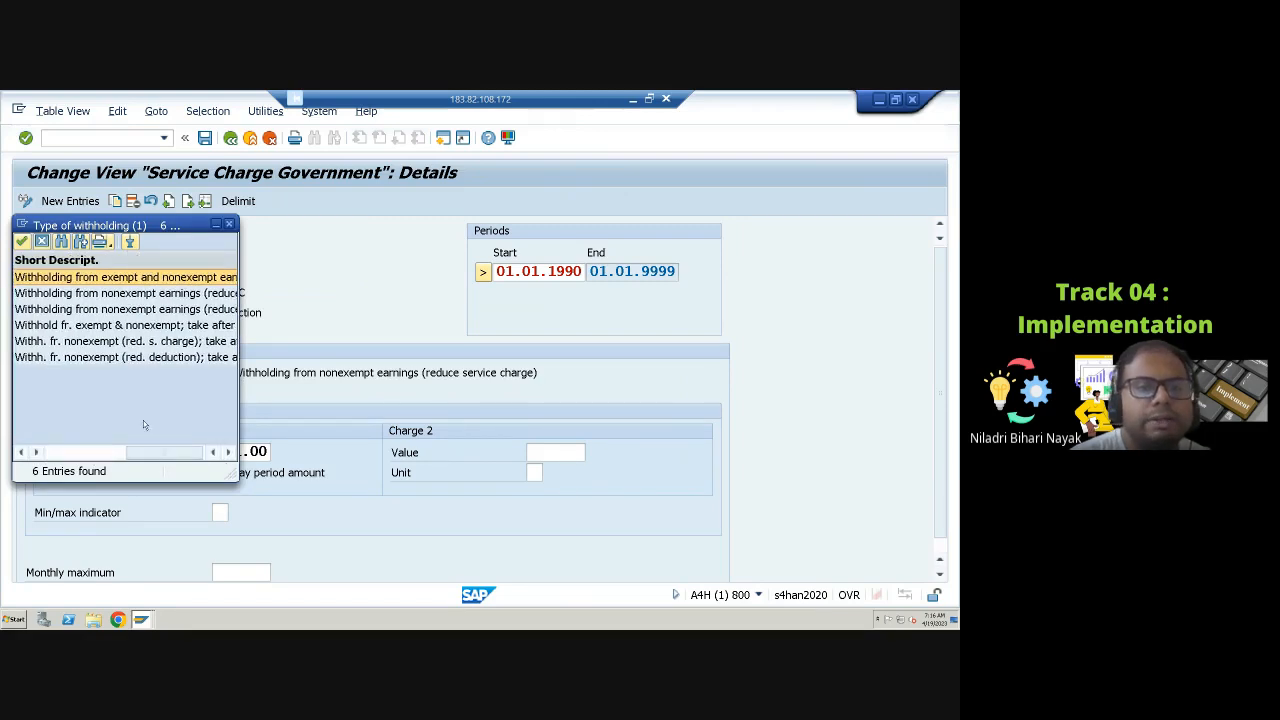
pyautogui.click(52, 452)
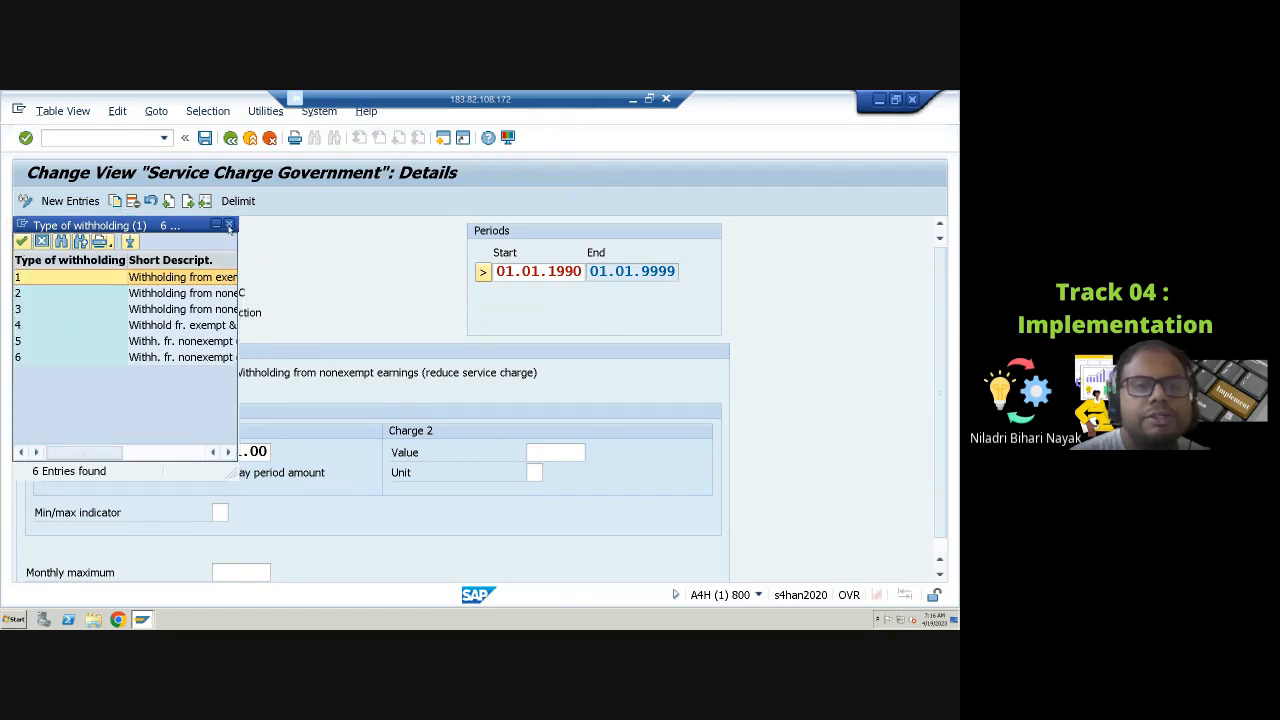
pyautogui.click(229, 224)
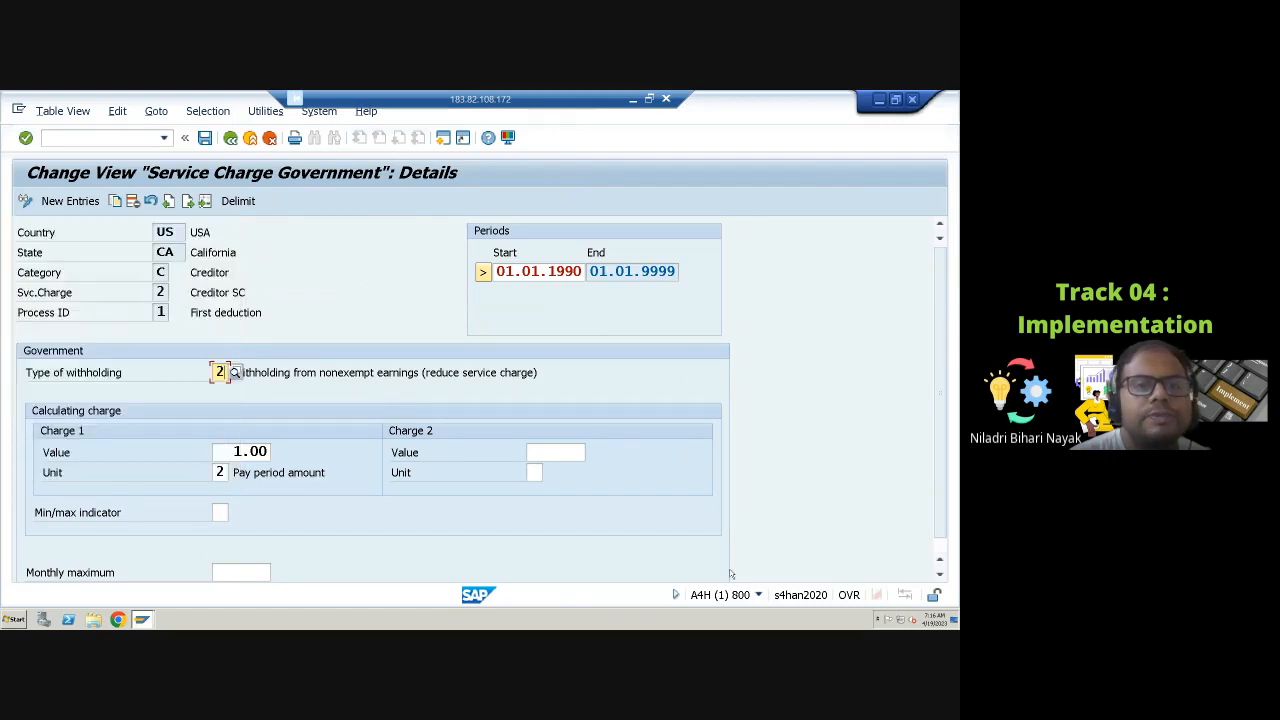
pyautogui.click(230, 138)
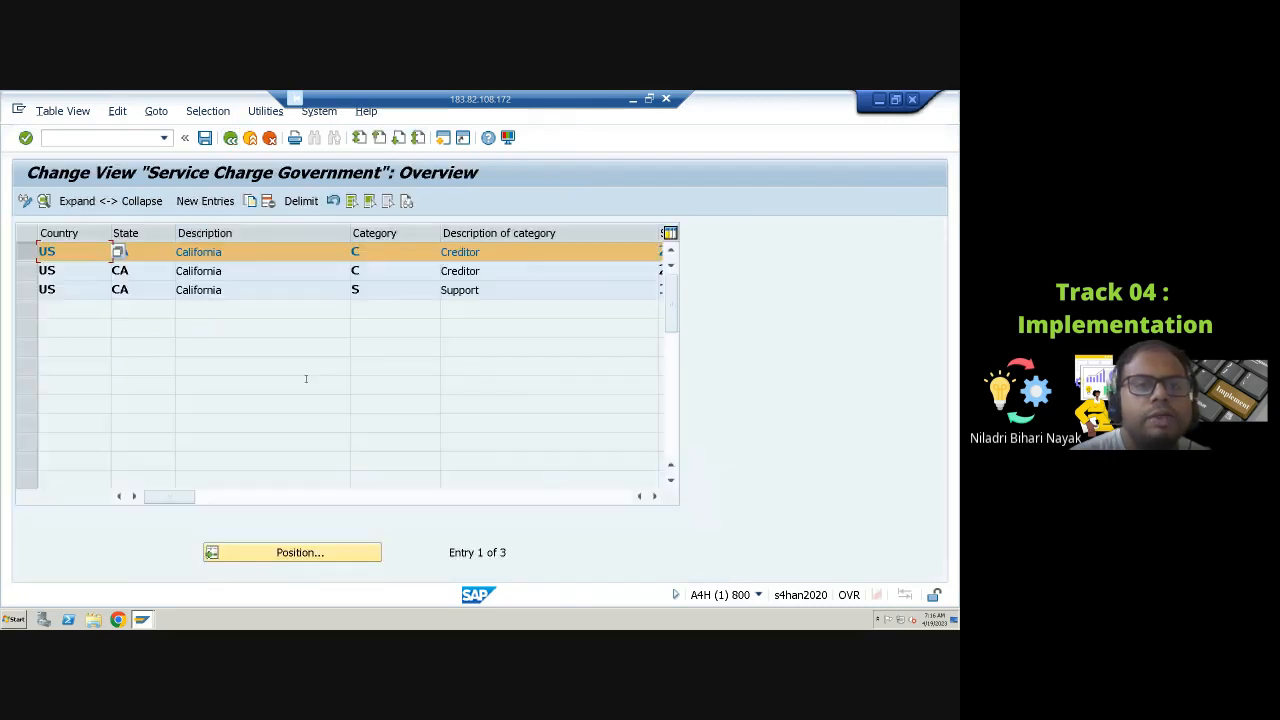
pyautogui.click(230, 138)
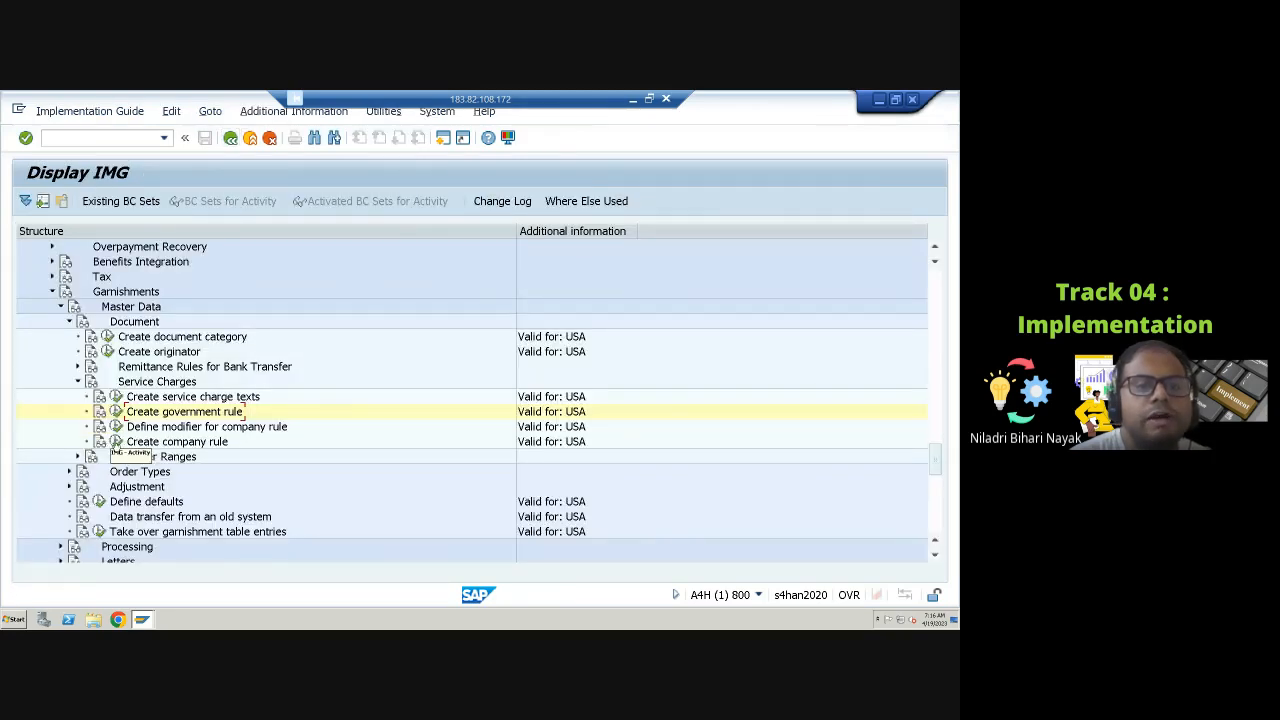
# Step: Open the service charge company rules and display the details of the second California support entry
pyautogui.click(116, 442)
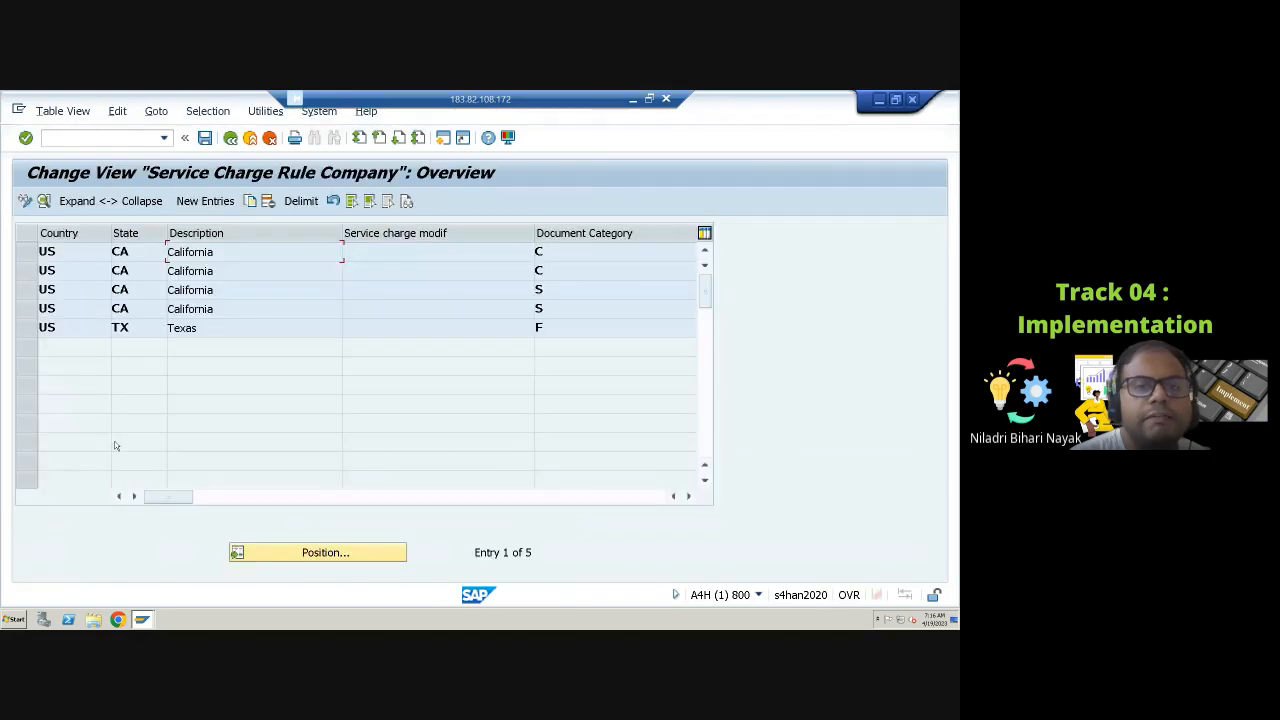
pyautogui.moveTo(170, 496); pyautogui.dragTo(385, 495)
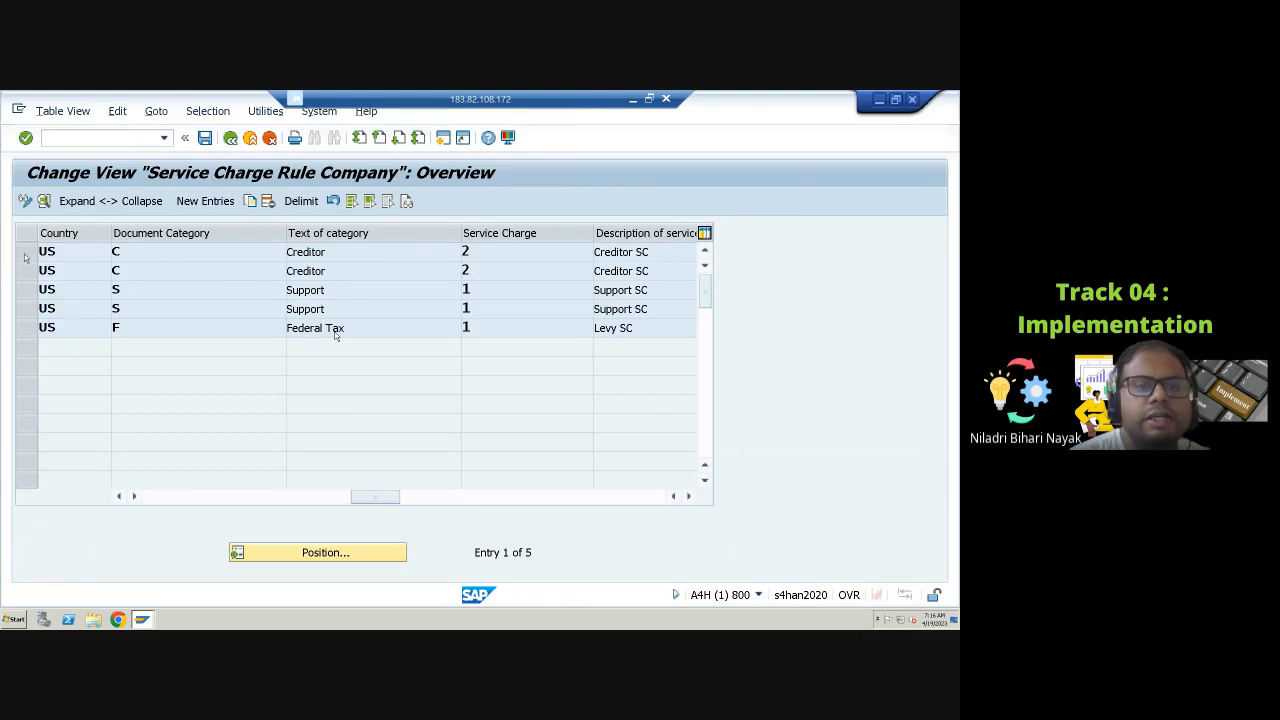
pyautogui.click(30, 308)
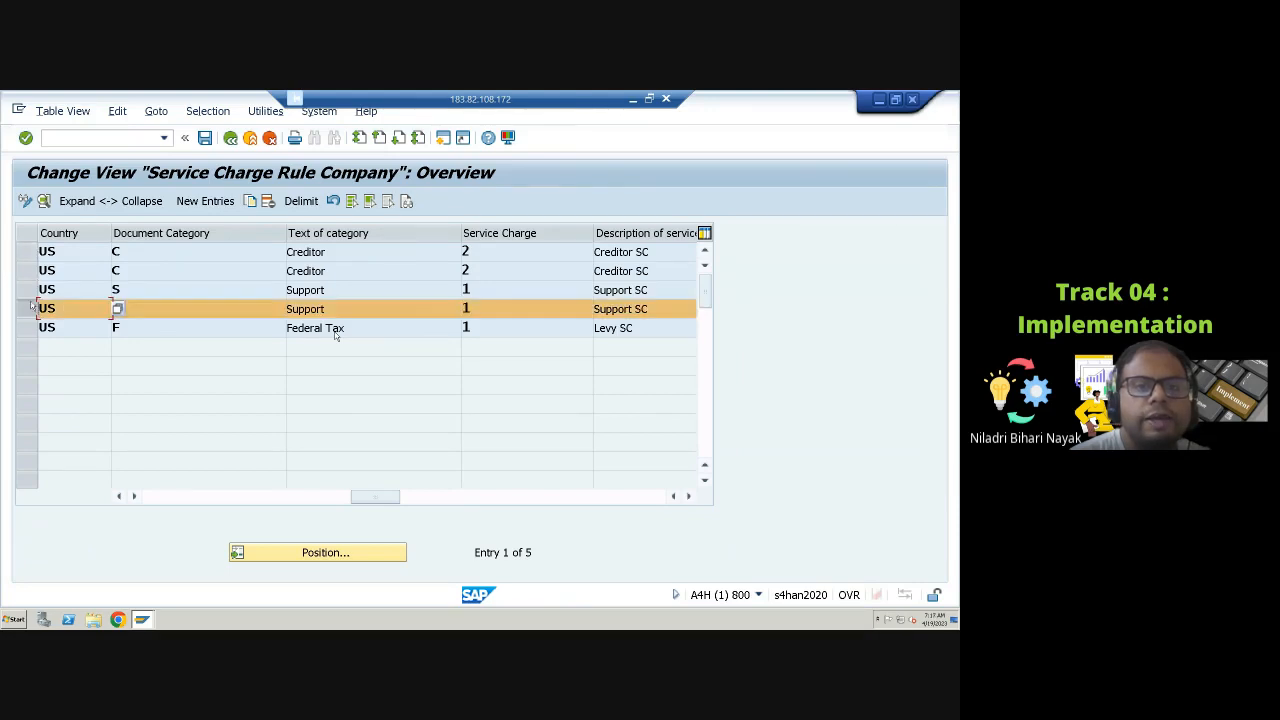
pyautogui.click(44, 201)
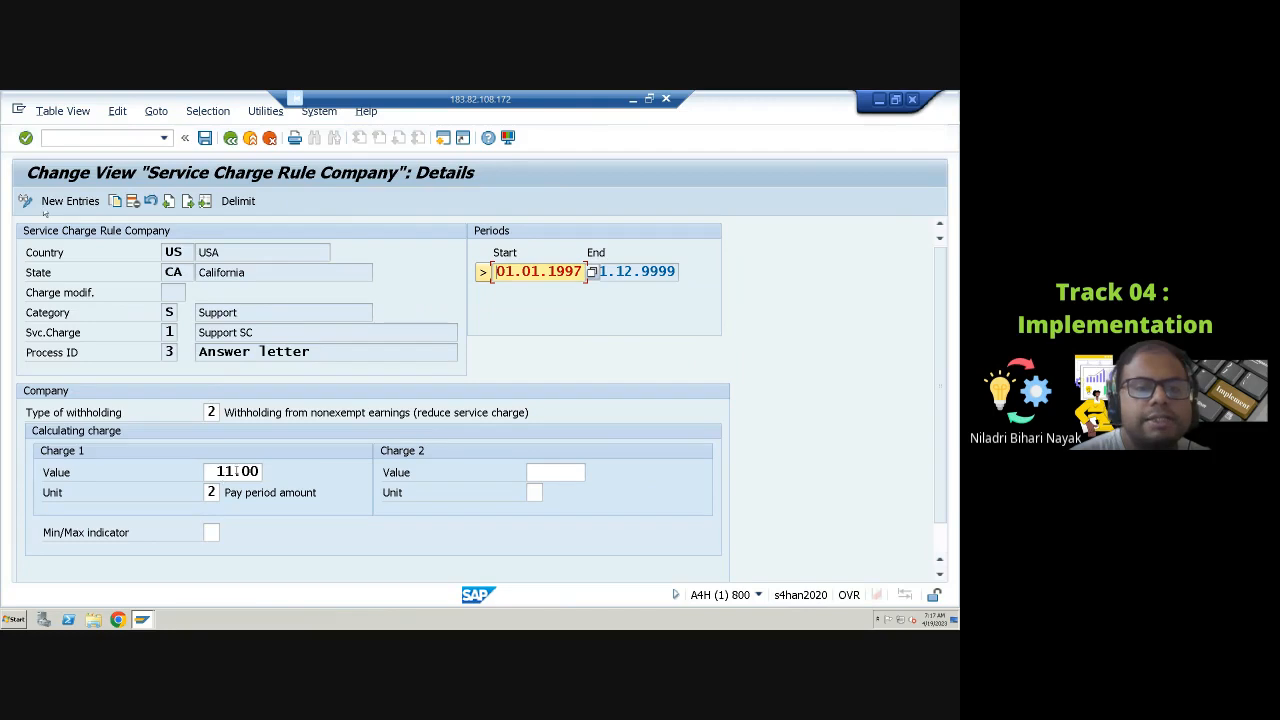
# Step: Review the company support rule's charge 1 value, unit options and monthly maximum field
pyautogui.click(231, 471)
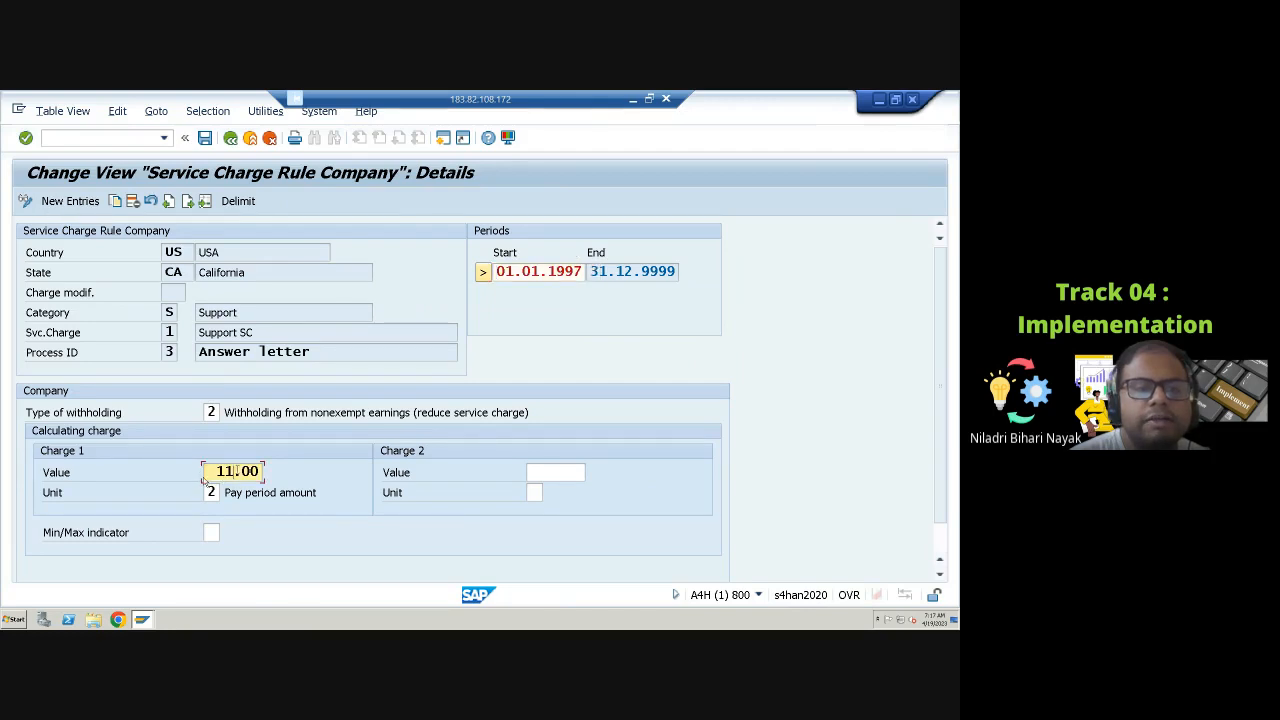
pyautogui.click(211, 492)
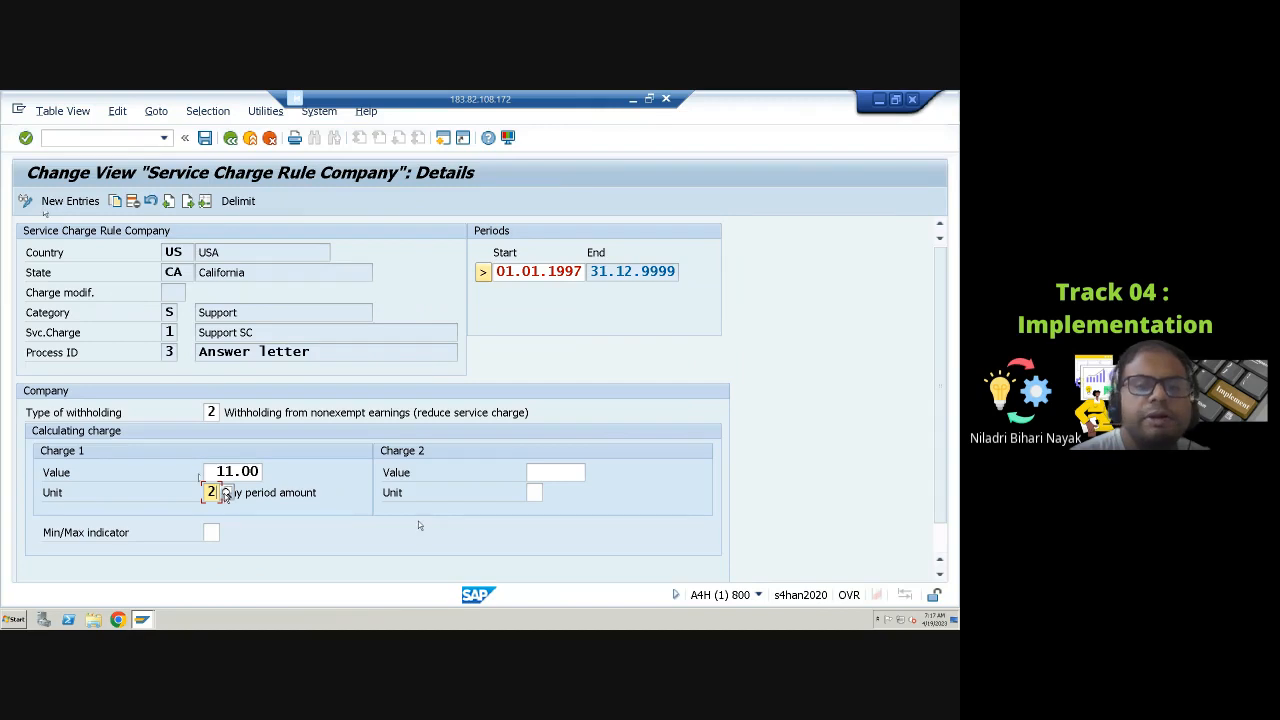
pyautogui.click(226, 492)
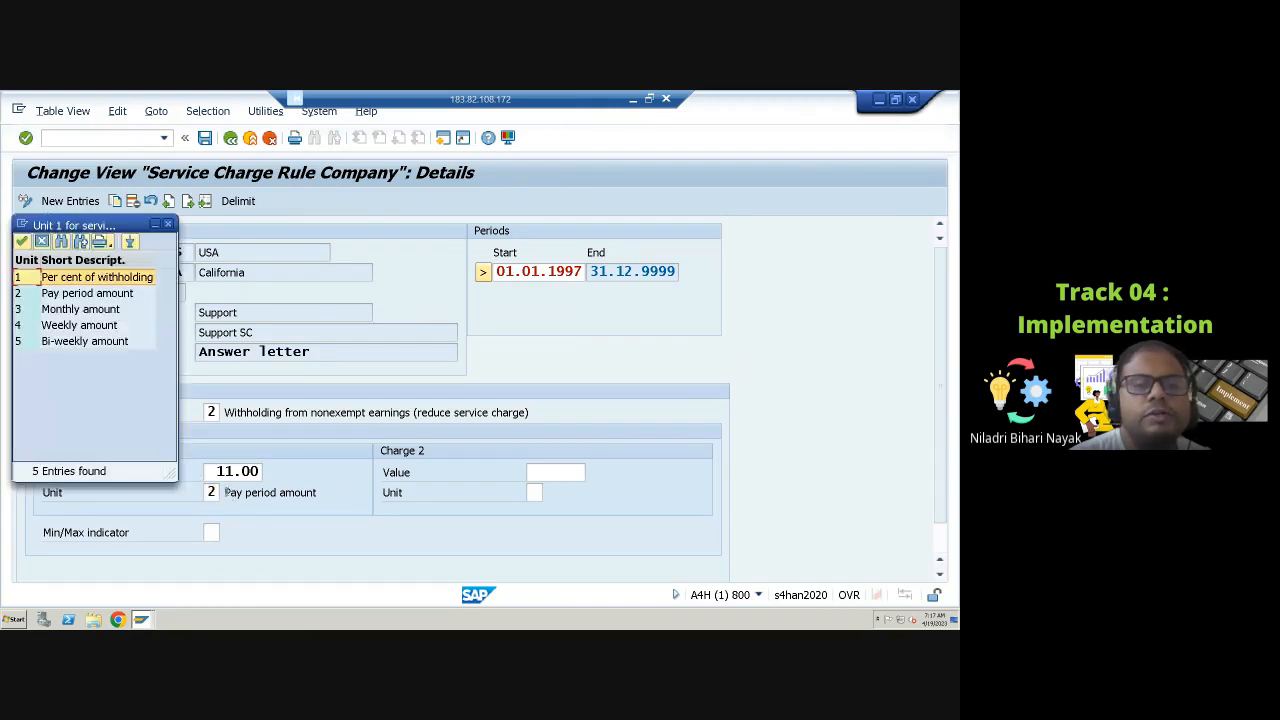
pyautogui.moveTo(118, 226); pyautogui.dragTo(460, 274)
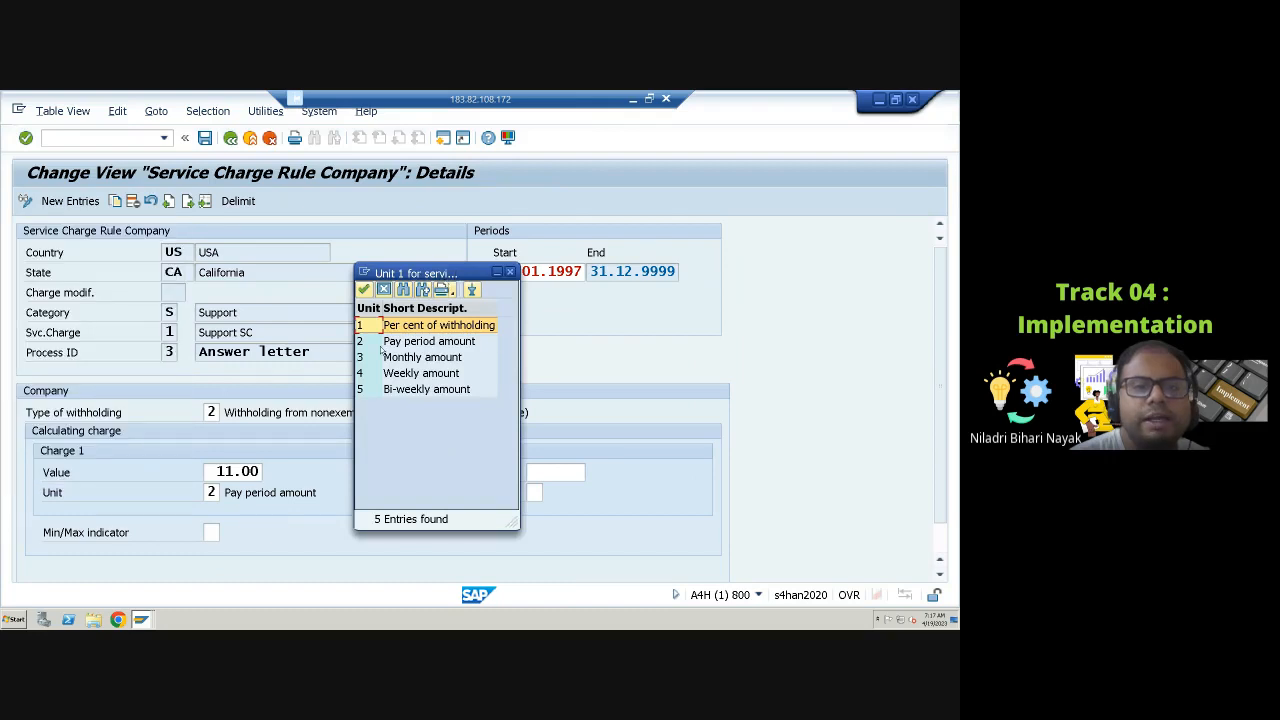
pyautogui.click(381, 344)
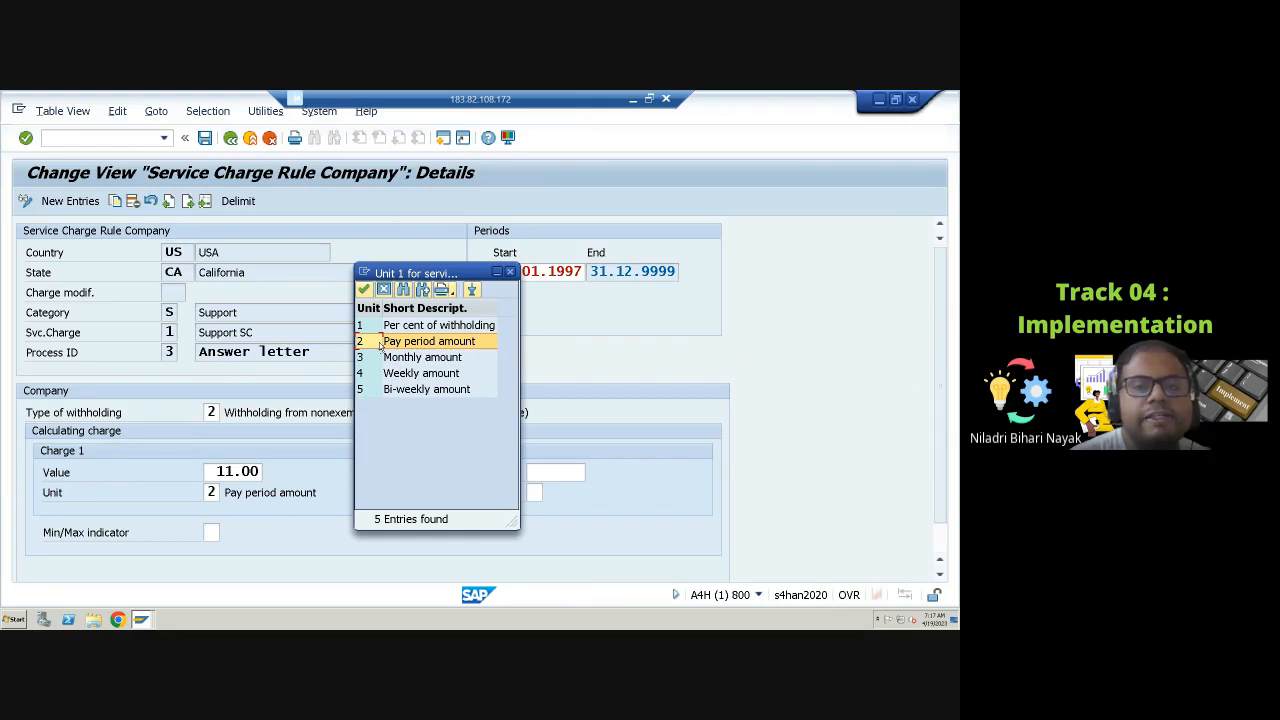
pyautogui.click(511, 272)
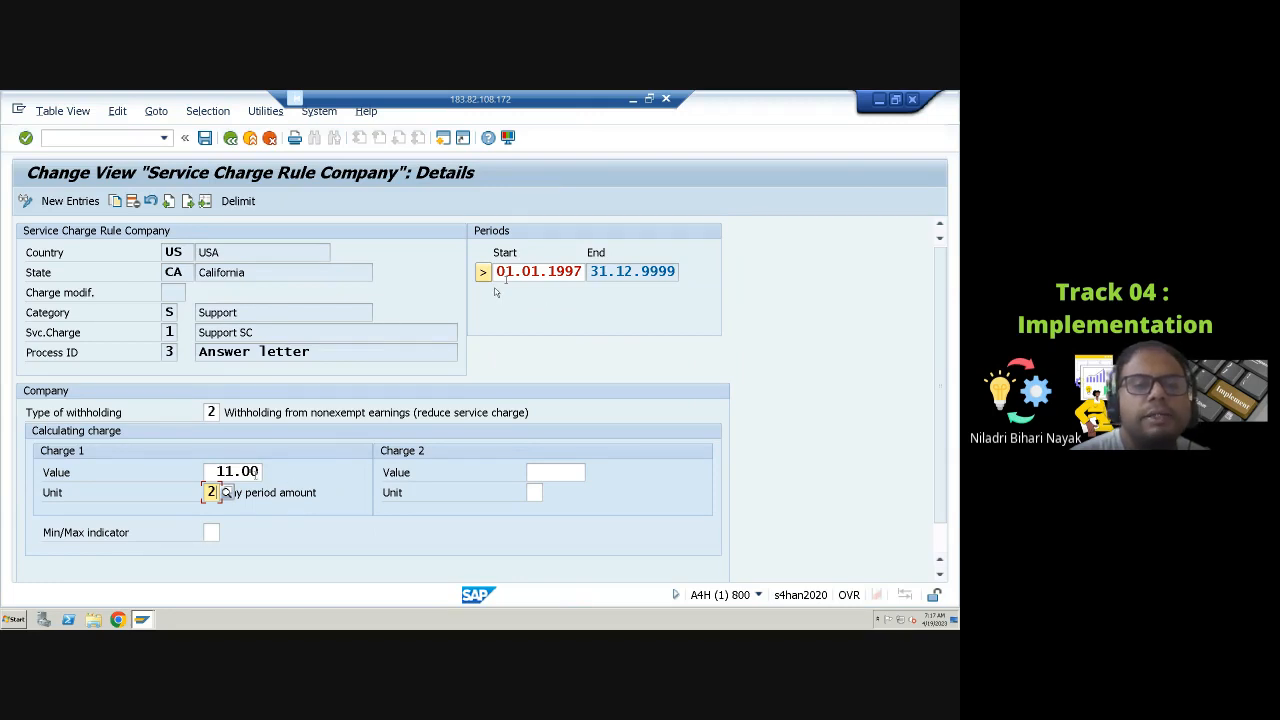
pyautogui.click(252, 471)
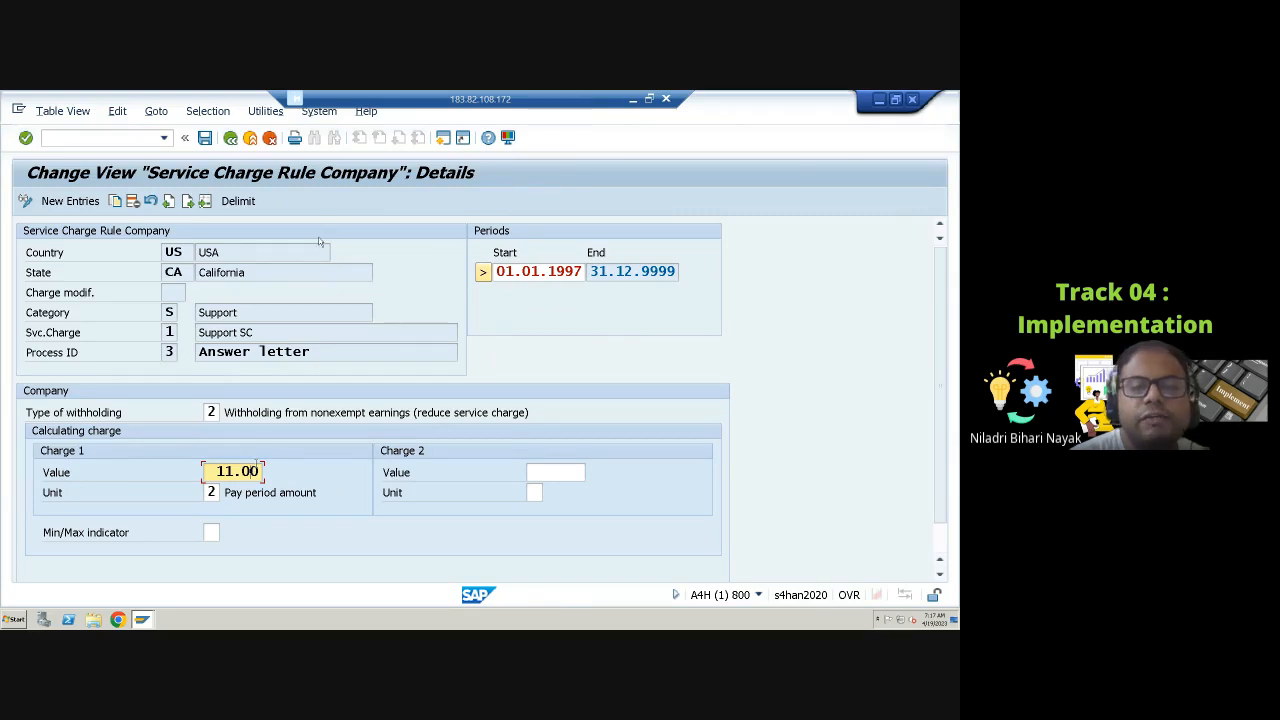
pyautogui.scroll(-2, 451, 484)
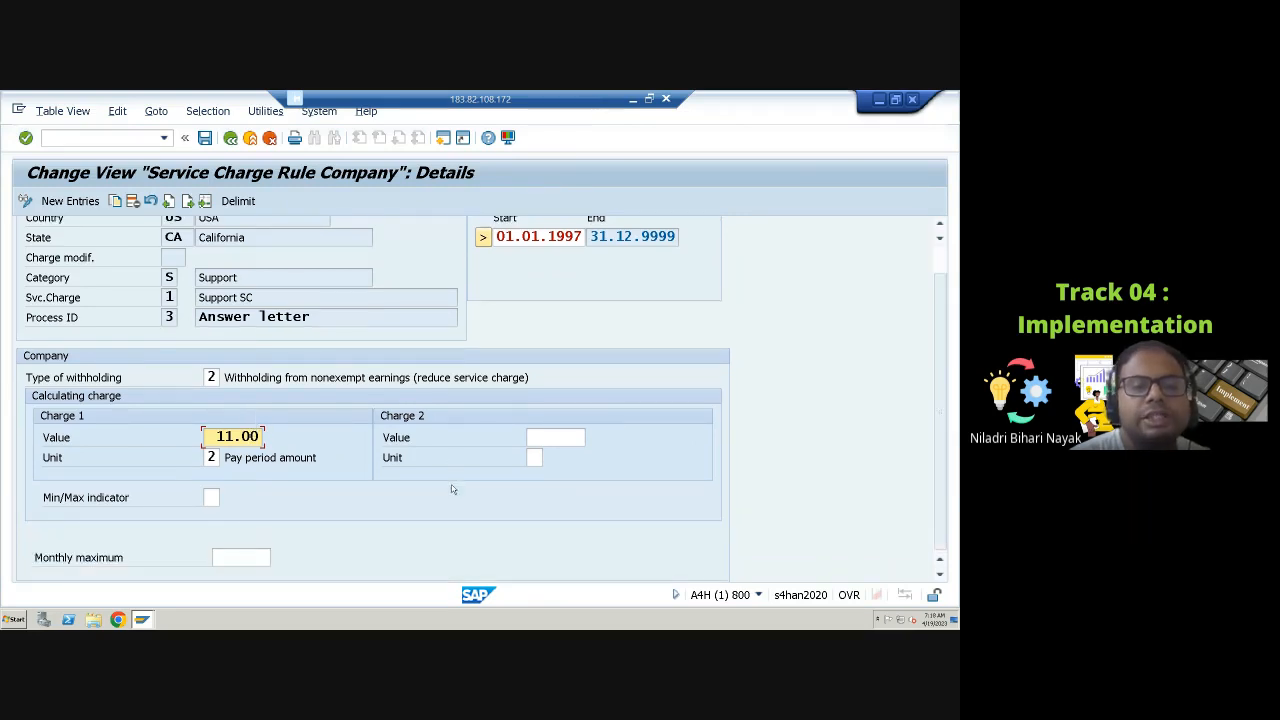
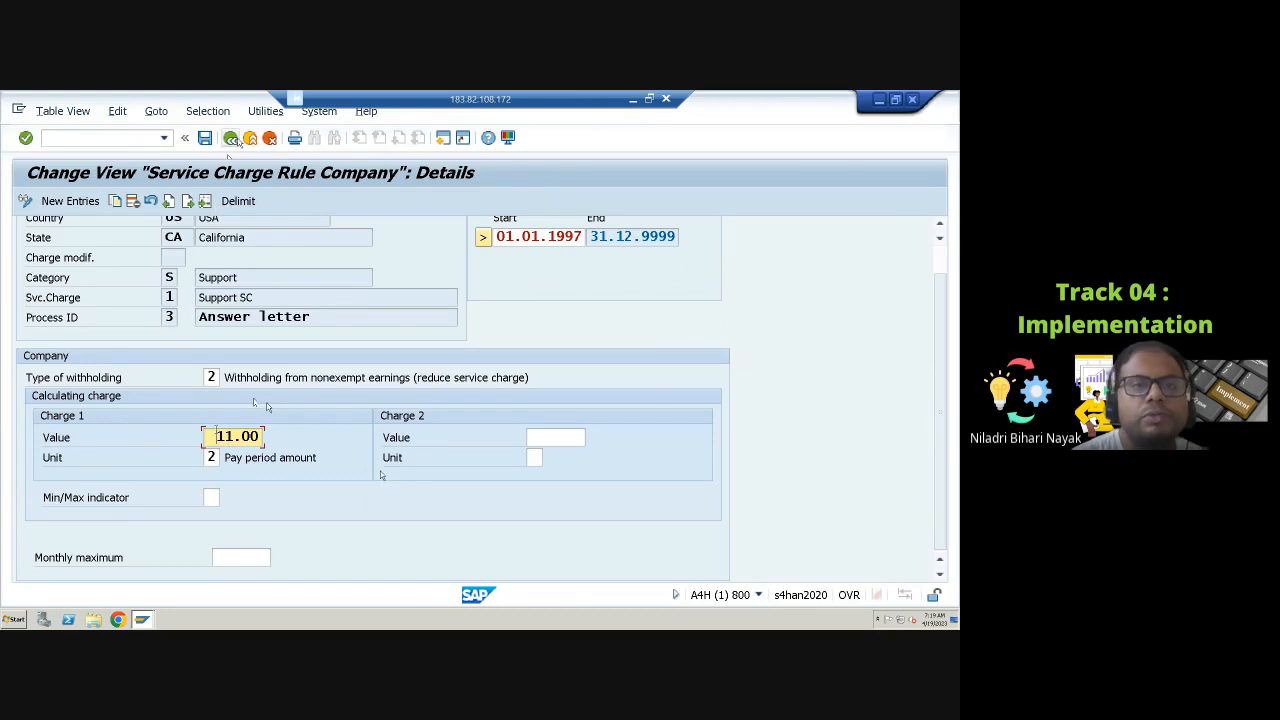
# Step: Return to the IMG and reopen the government rule details for the California support entry to review its charge 1 value
pyautogui.click(231, 138)
pyautogui.click(231, 138)
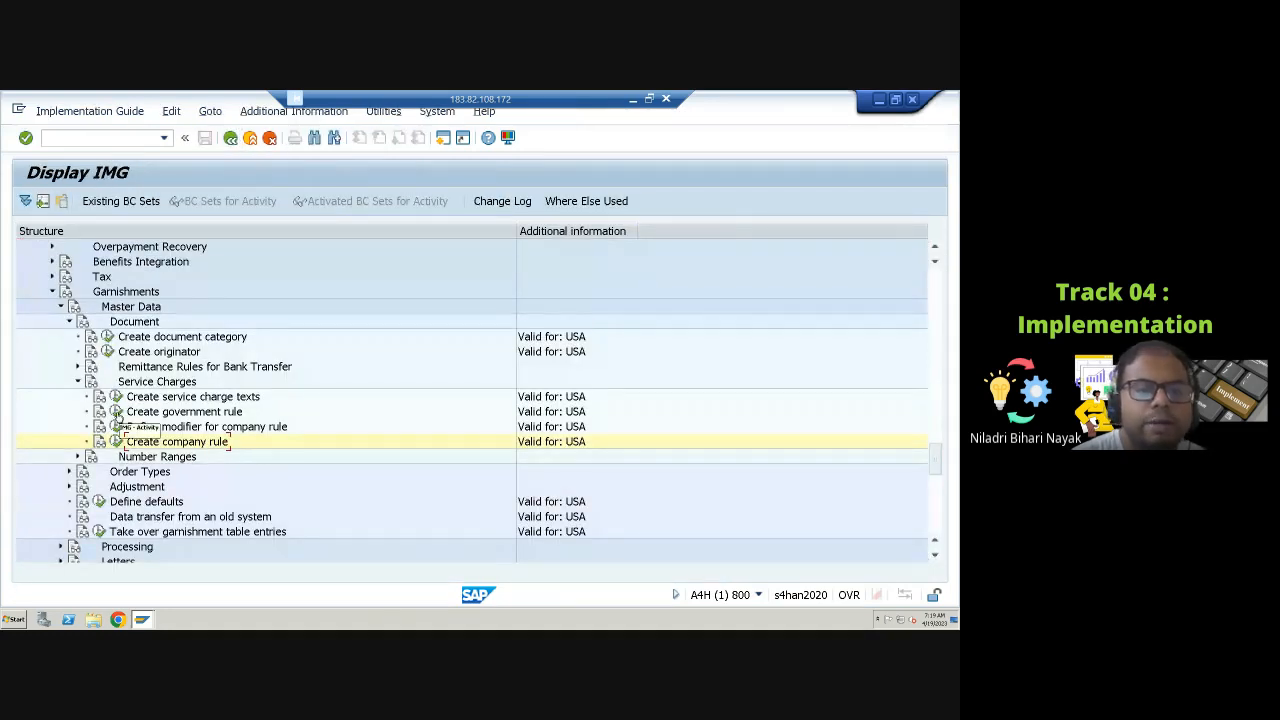
pyautogui.click(116, 413)
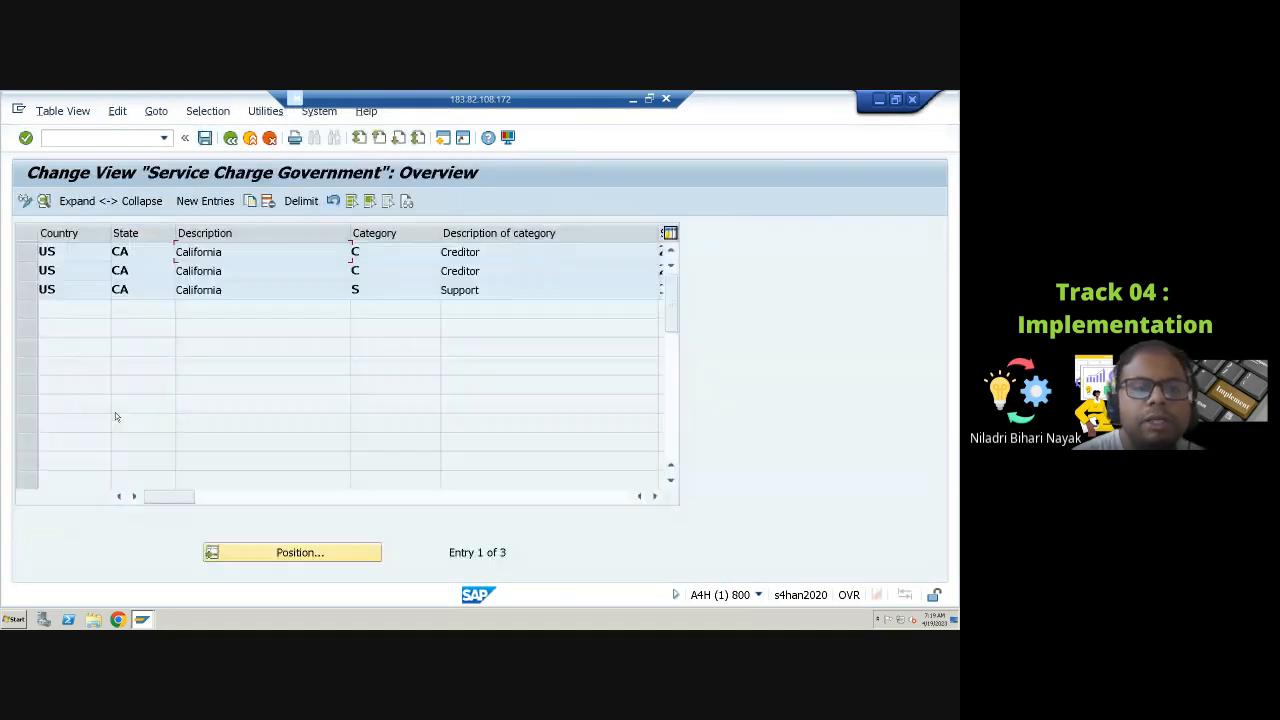
pyautogui.click(472, 498)
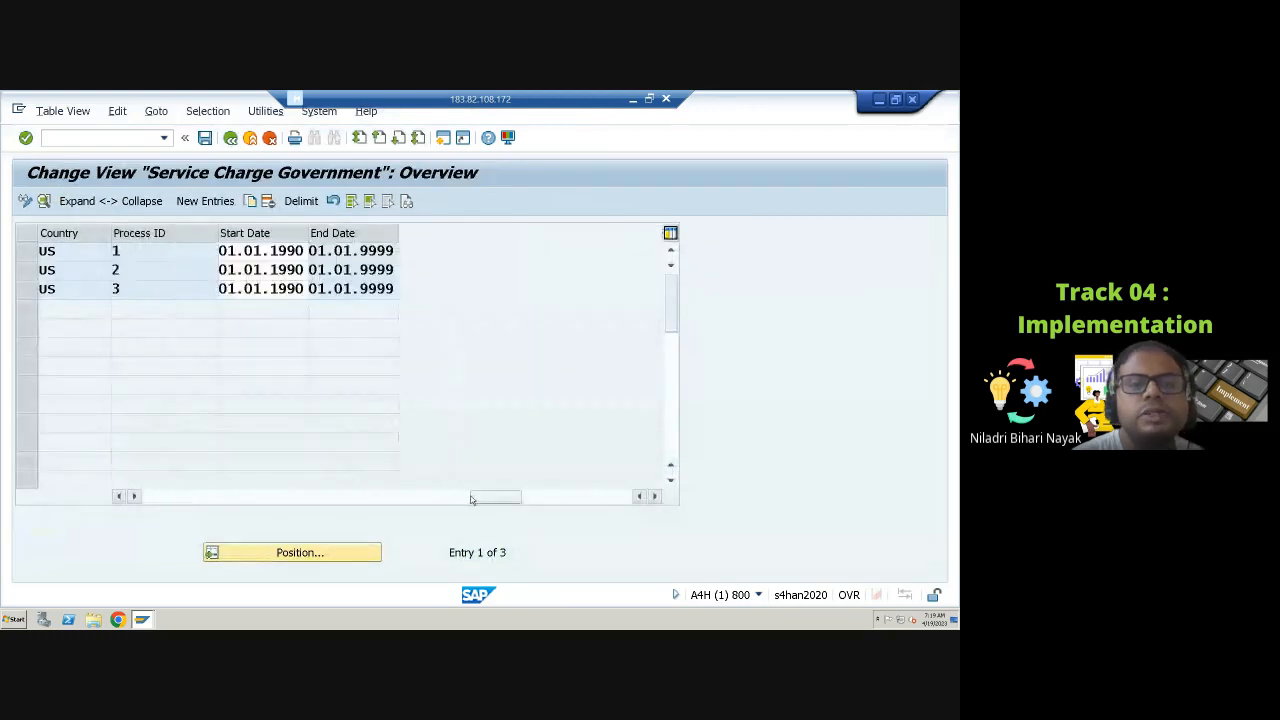
pyautogui.click(28, 290)
pyautogui.click(44, 201)
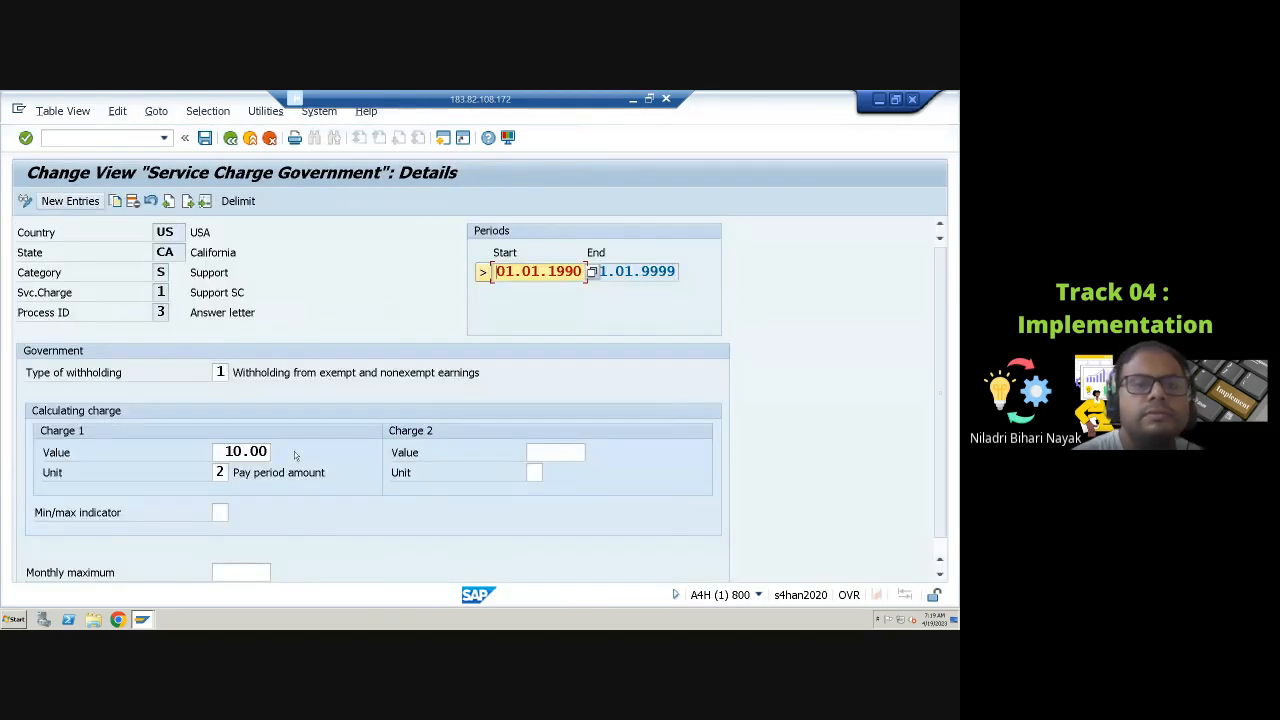
pyautogui.click(232, 451)
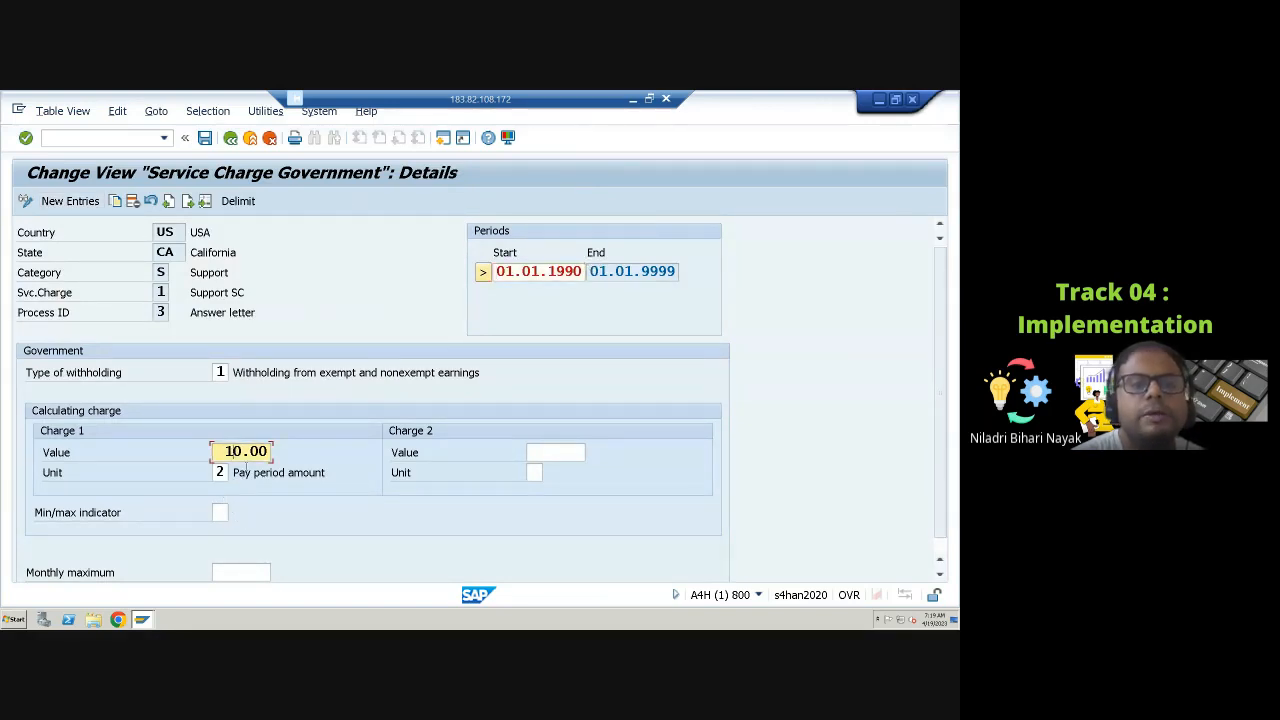
pyautogui.click(230, 138)
pyautogui.click(230, 138)
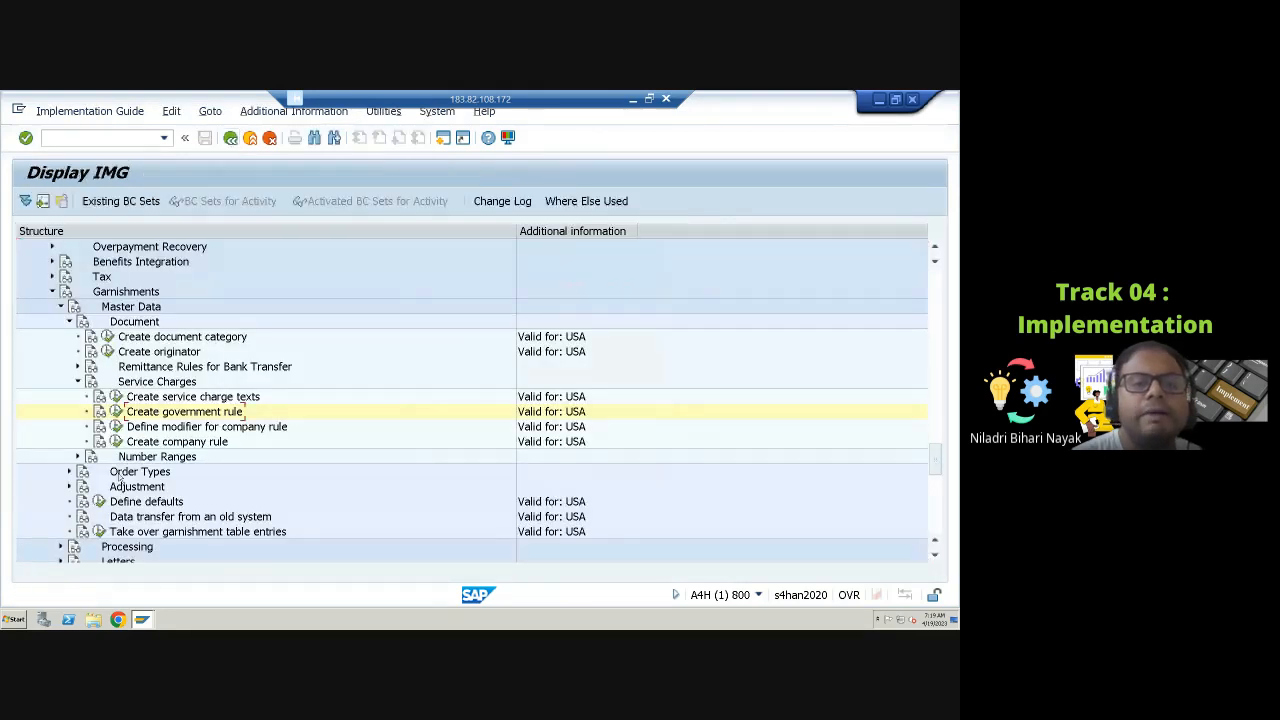
# Step: Review the company rule overview and the service charge modifier feature UGSVC decision tree, returning to the IMG each time
pyautogui.click(116, 442)
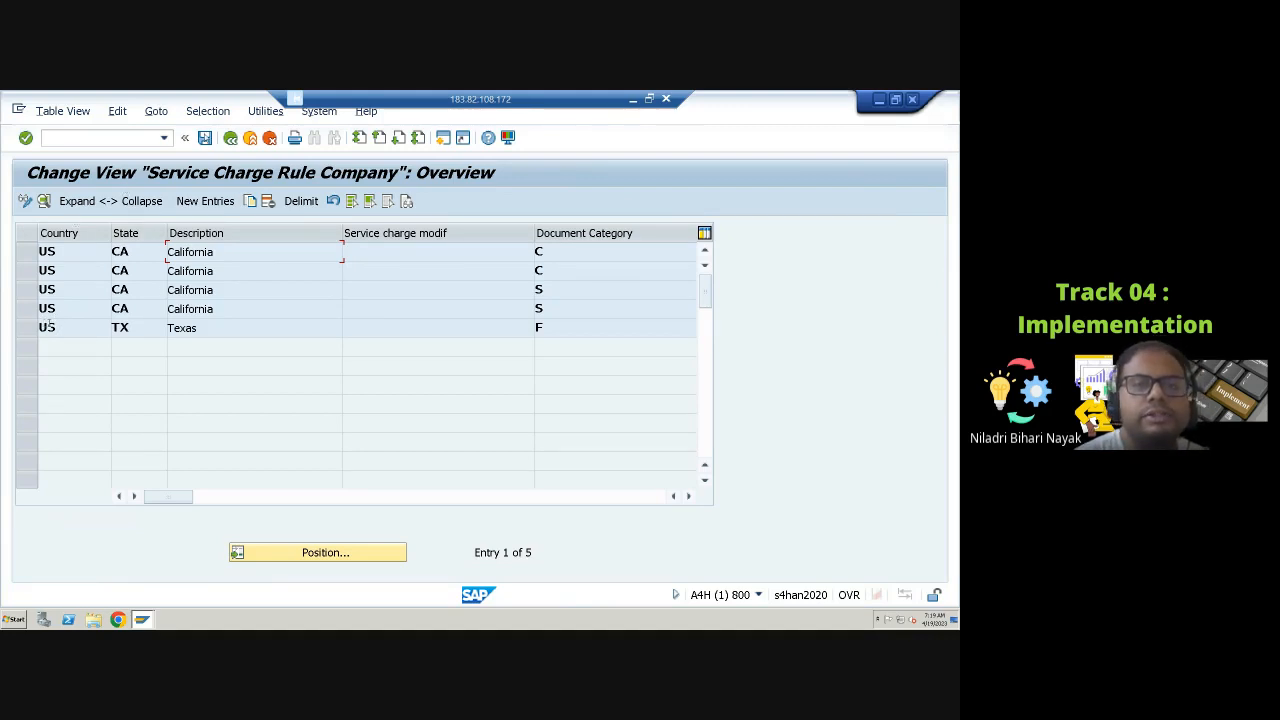
pyautogui.click(230, 138)
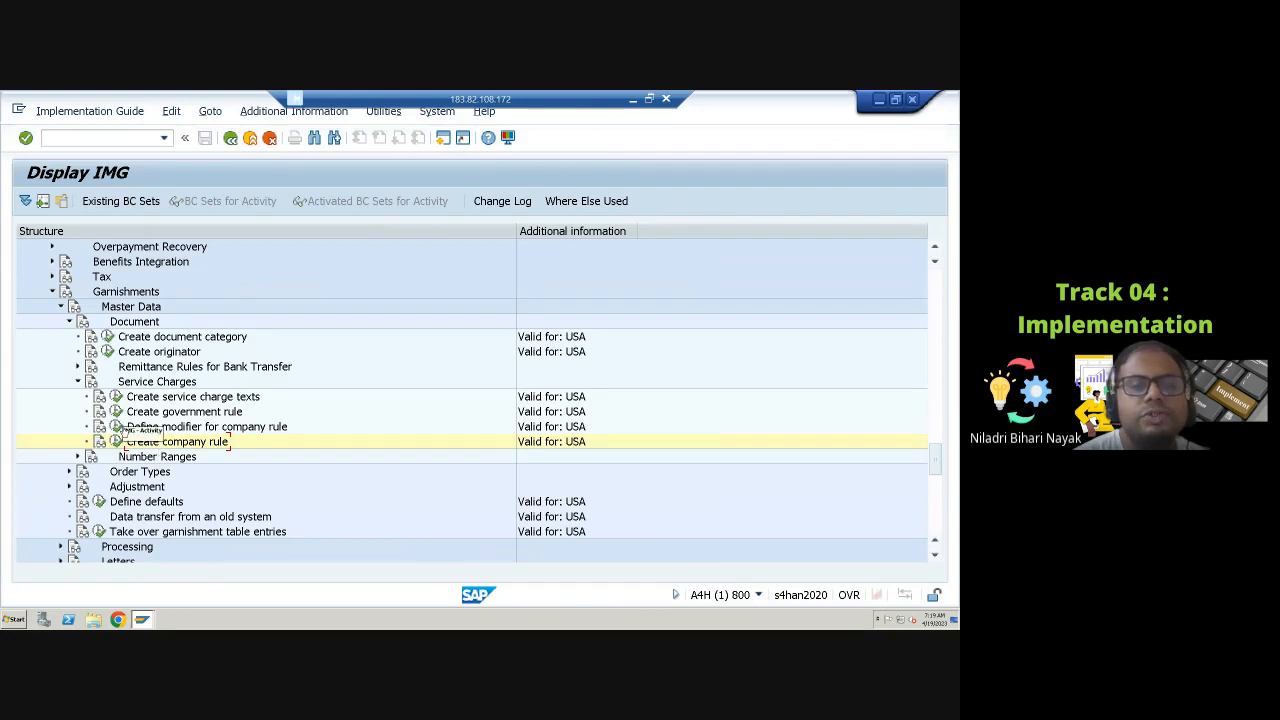
pyautogui.click(116, 428)
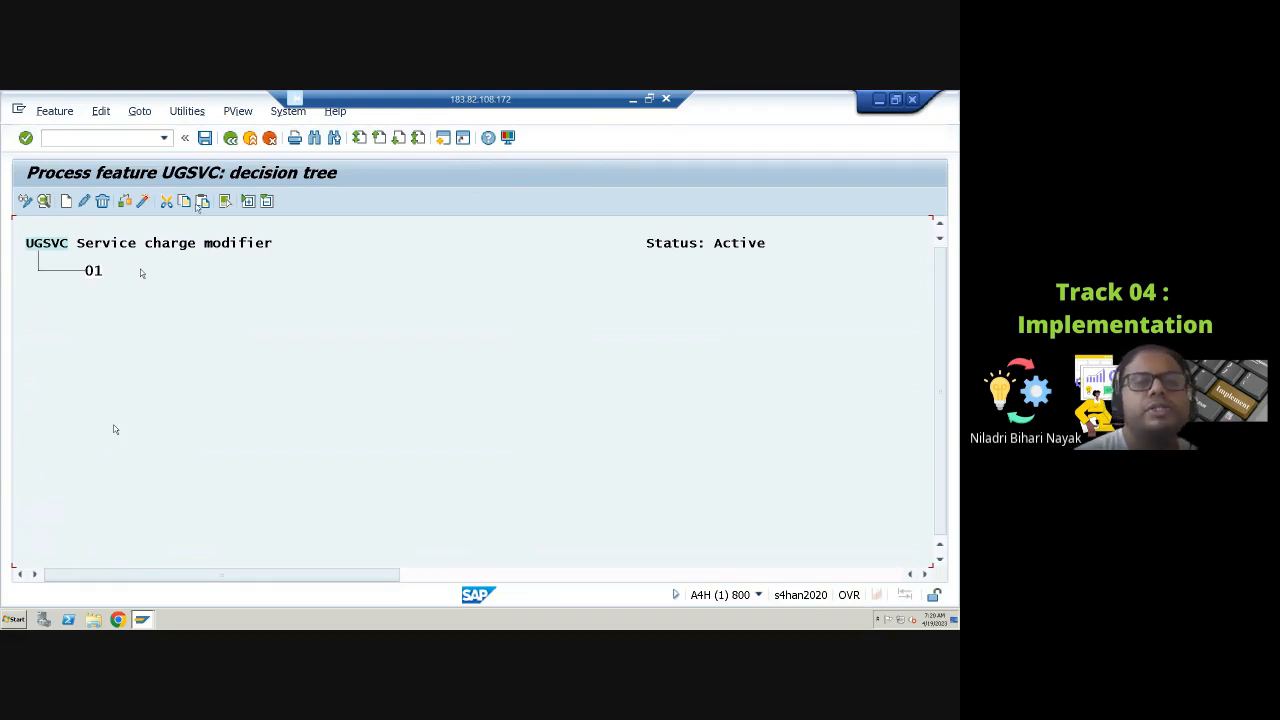
pyautogui.click(230, 139)
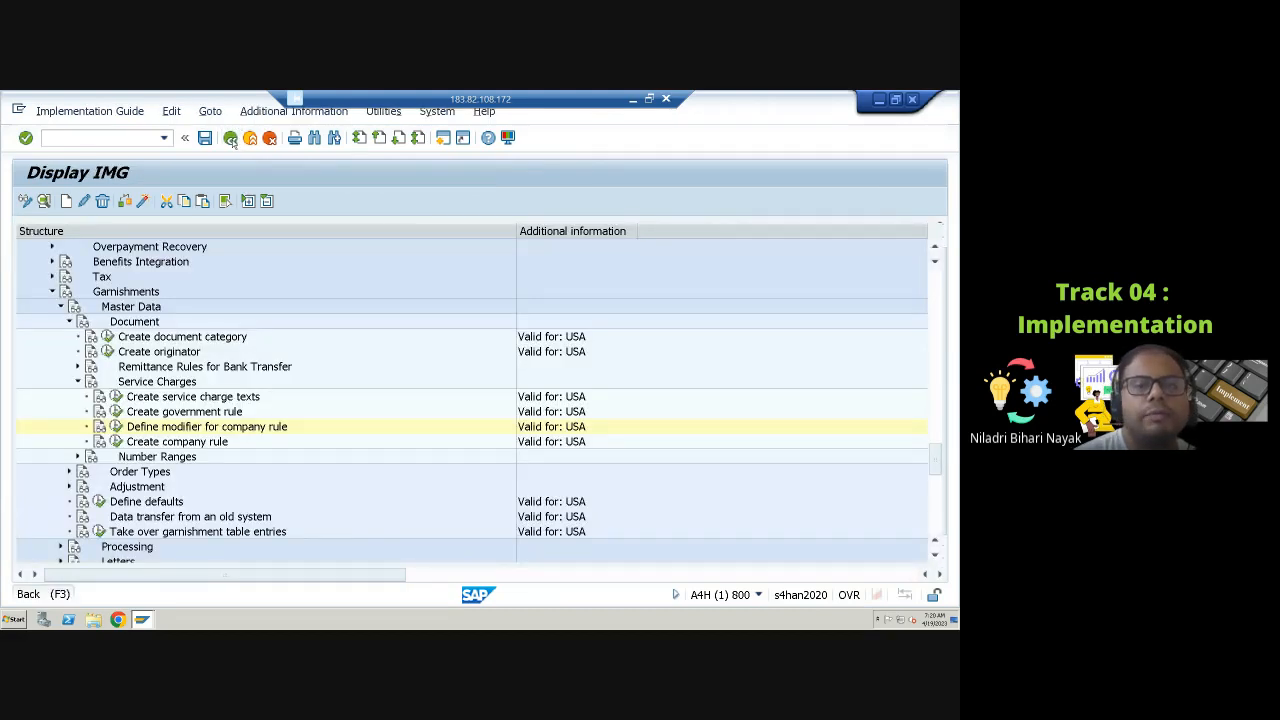
# Step: Open the number range for the garnishment transfer and display its existing intervals and number status
pyautogui.click(78, 382)
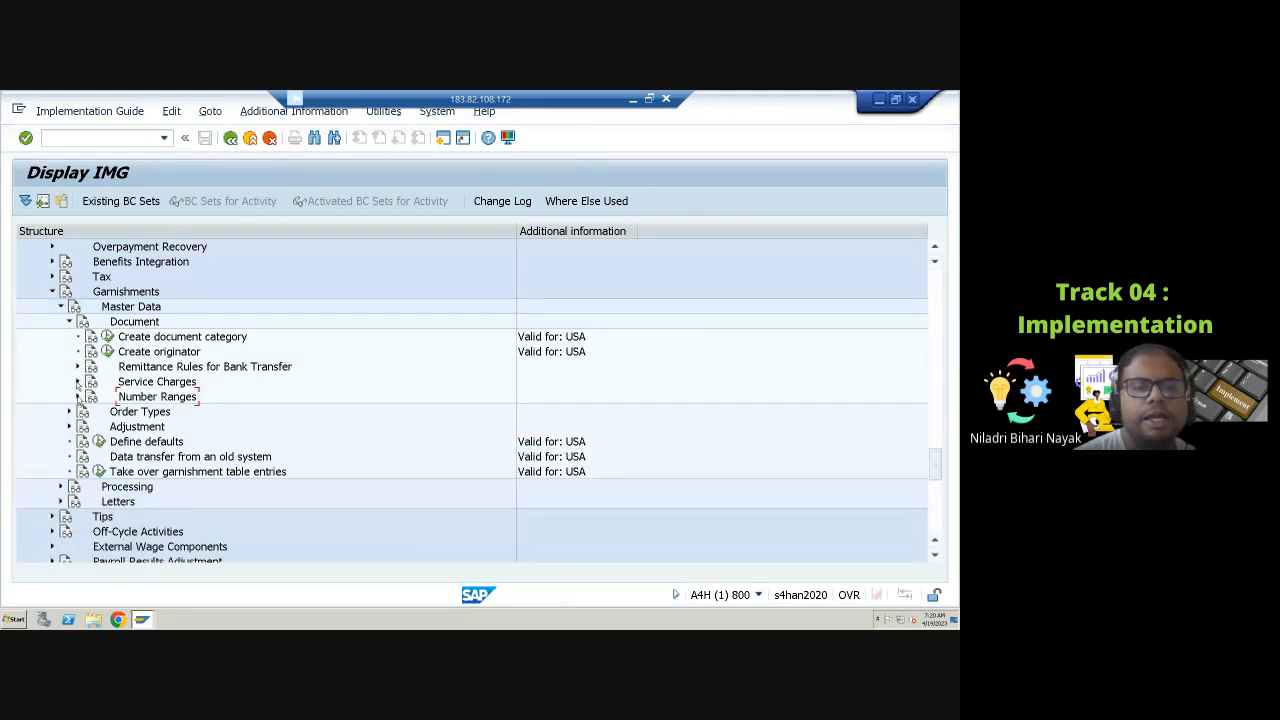
pyautogui.click(78, 397)
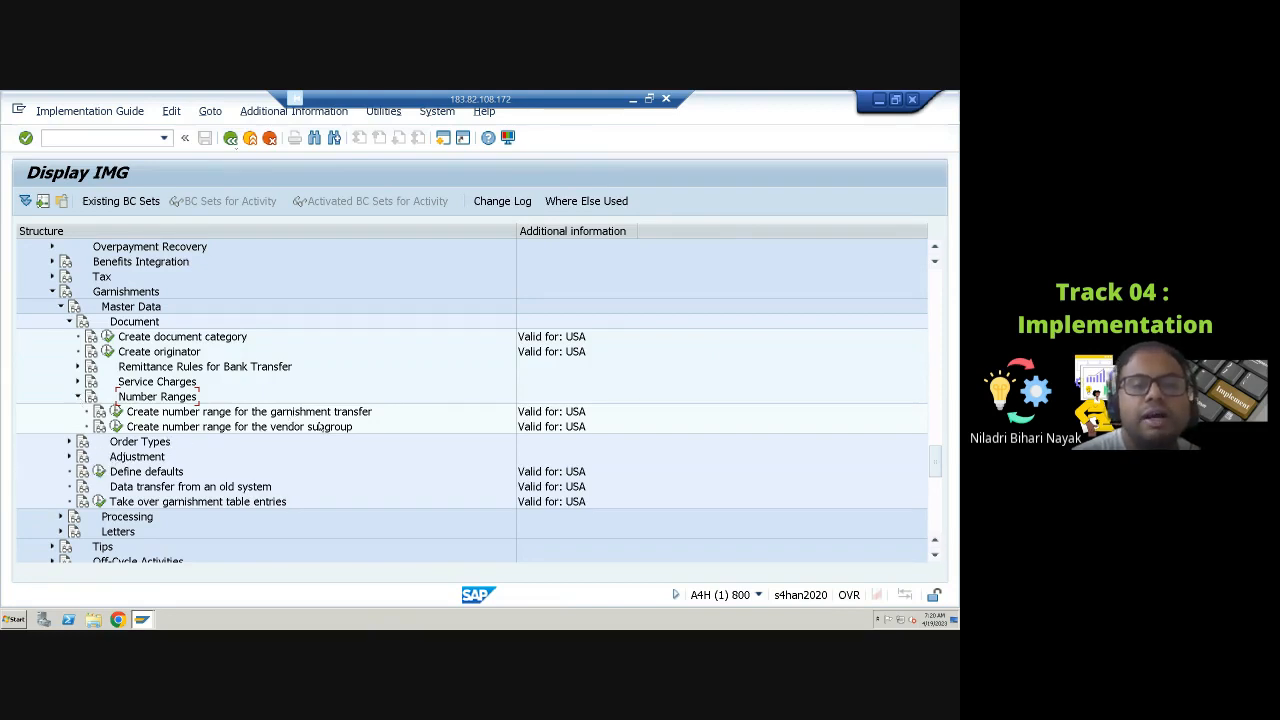
pyautogui.click(117, 409)
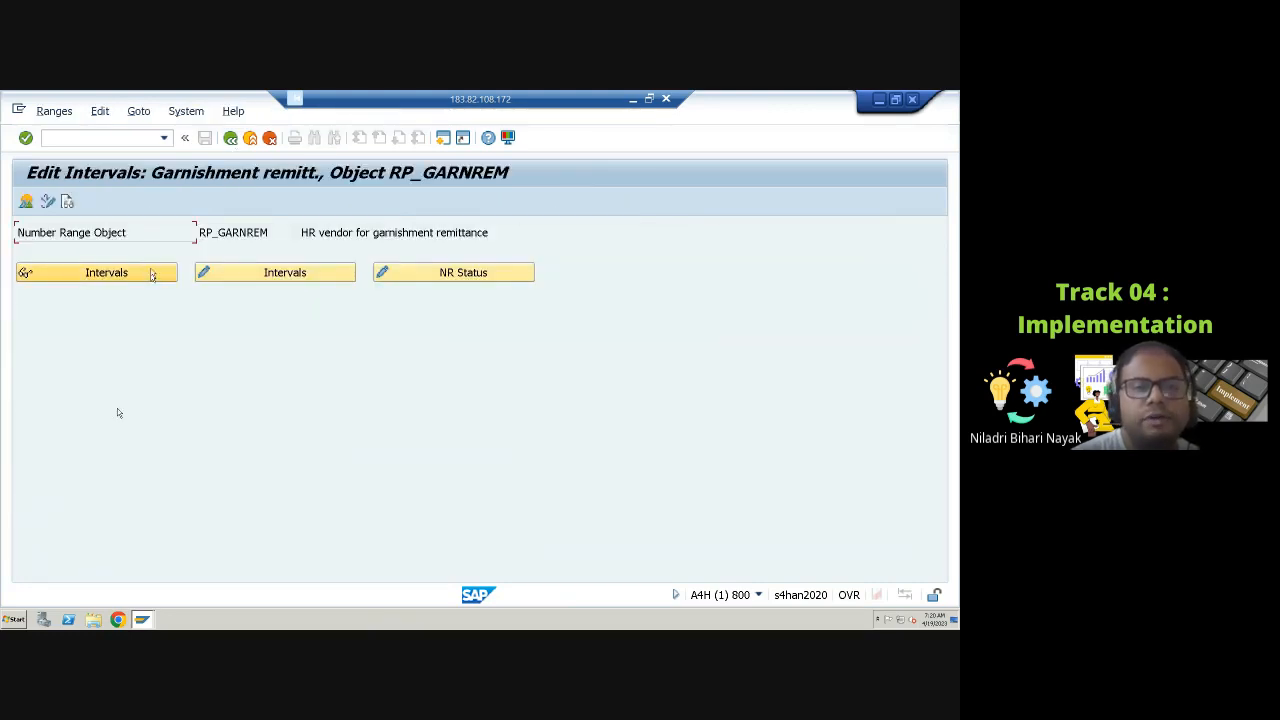
pyautogui.click(151, 277)
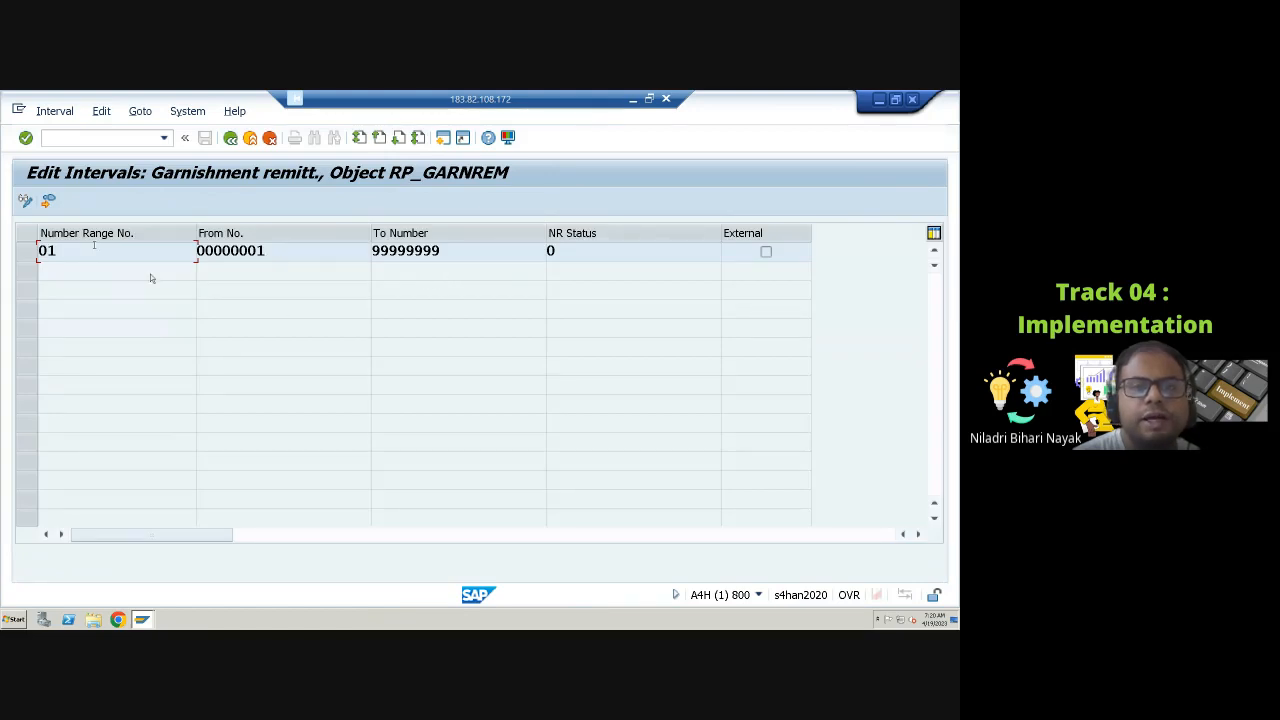
pyautogui.click(552, 251)
pyautogui.doubleClick(551, 251)
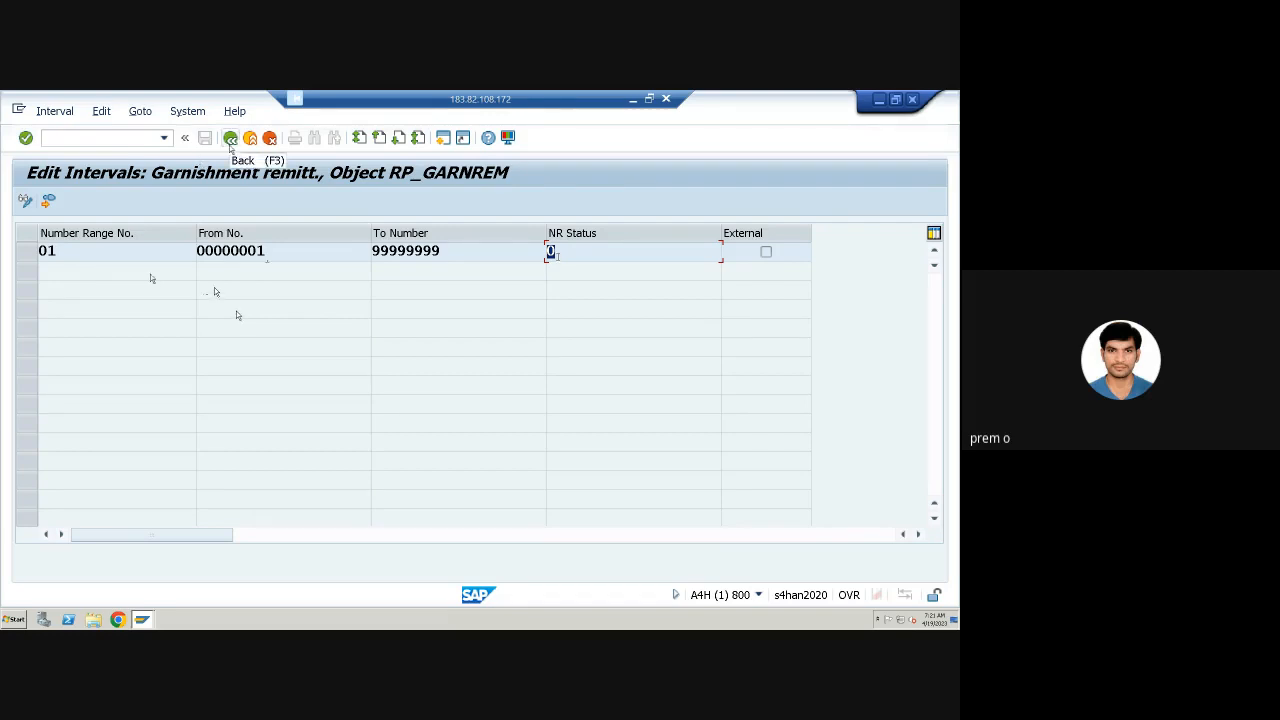
pyautogui.click(230, 140)
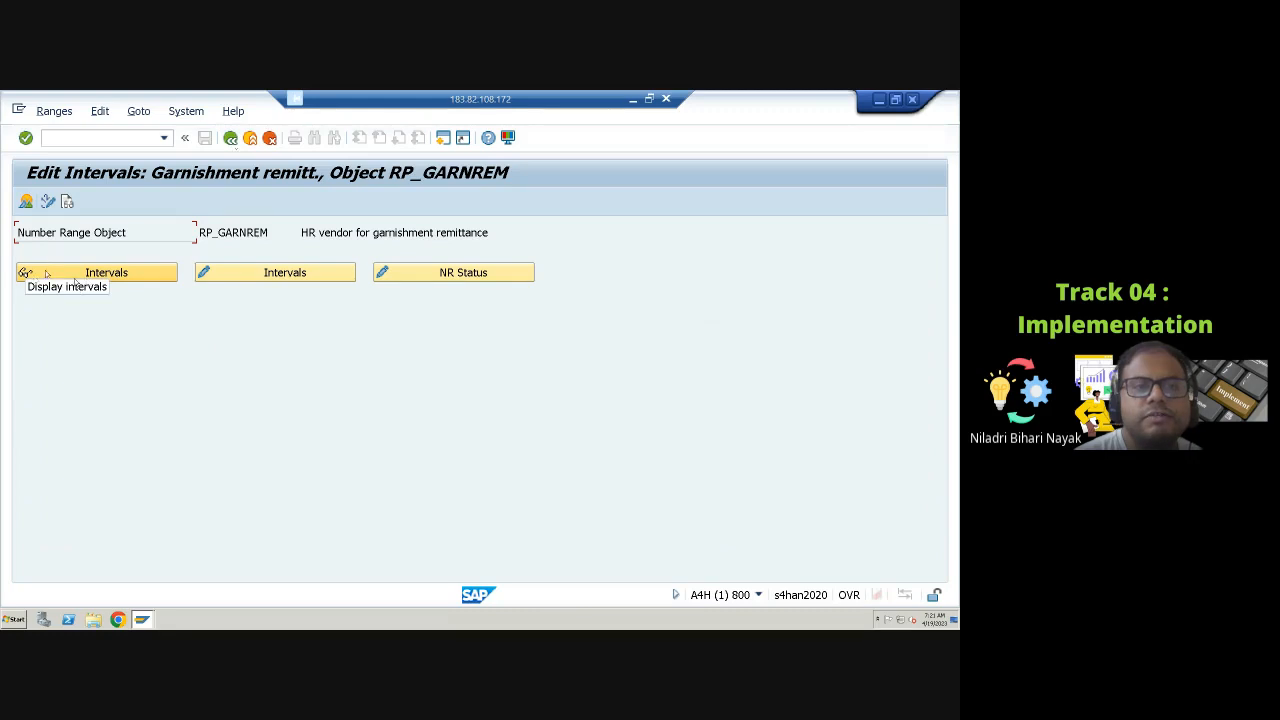
# Step: Insert interval 02 in change mode and set interval 01's upper limit to 90000000
pyautogui.click(298, 277)
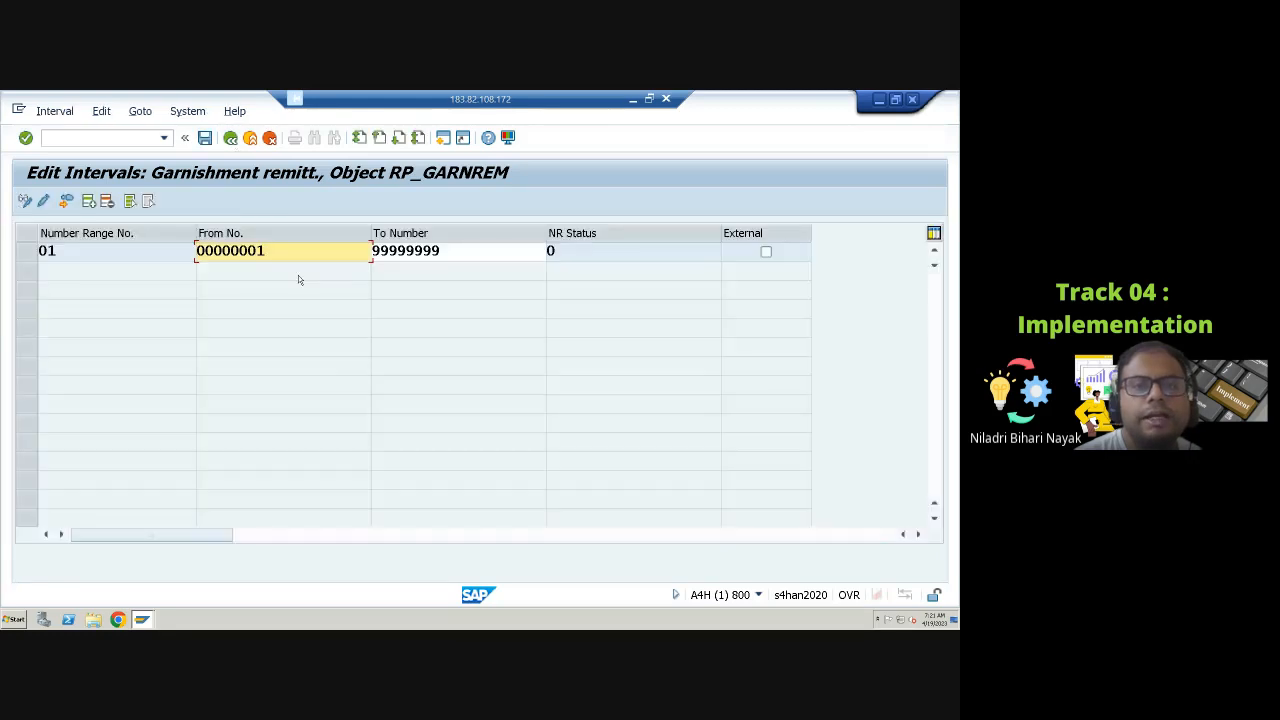
pyautogui.click(89, 202)
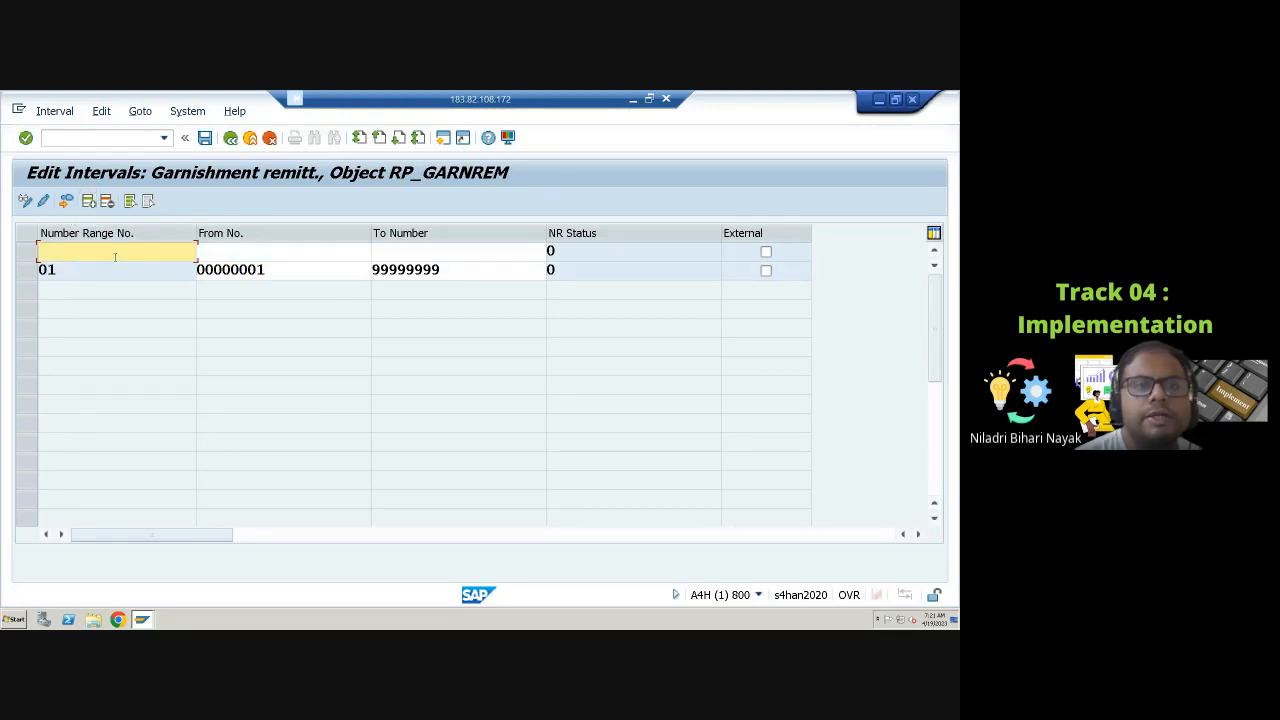
pyautogui.write('02')
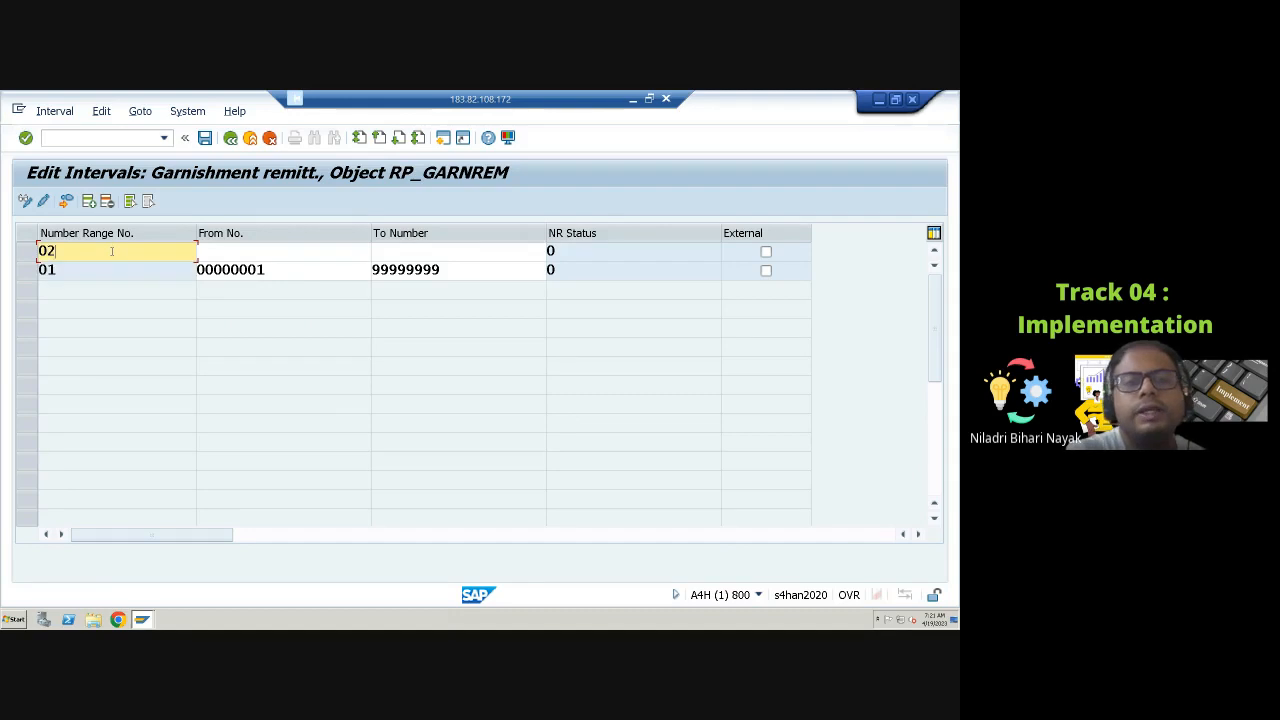
pyautogui.click(263, 253)
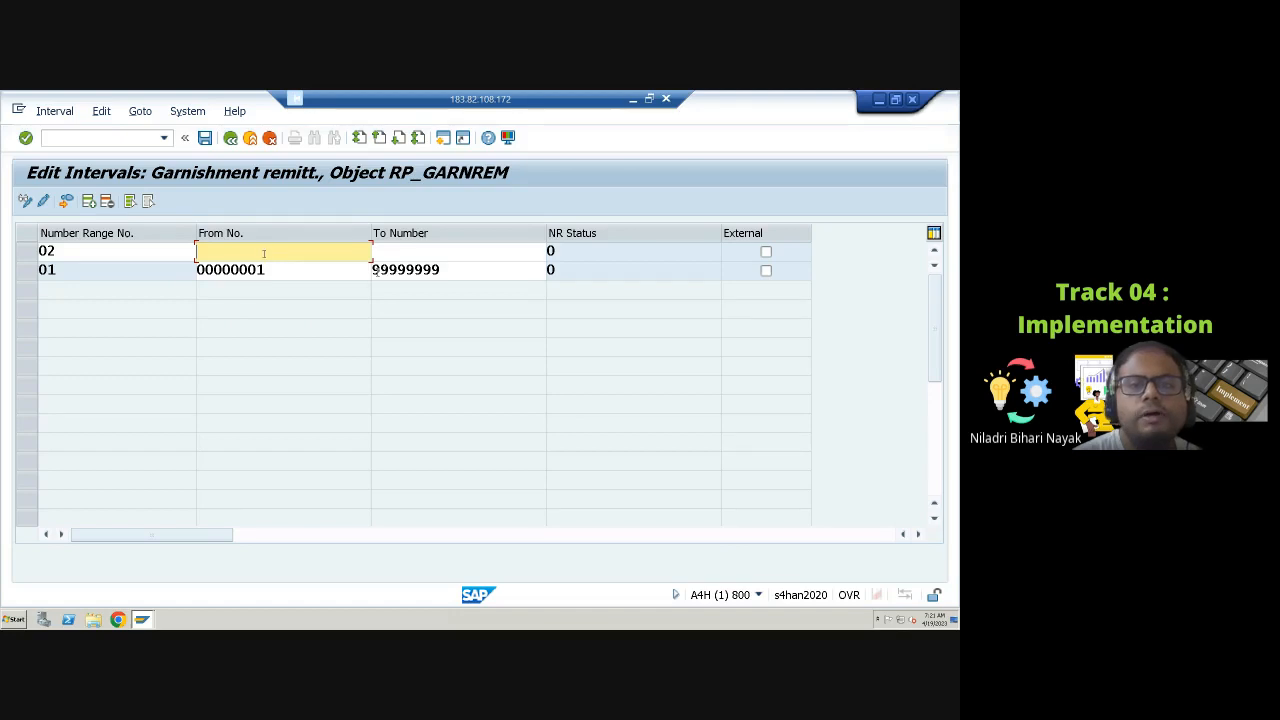
pyautogui.moveTo(386, 270); pyautogui.dragTo(443, 273)
pyautogui.press('BackSpace')
pyautogui.press('BackSpace')
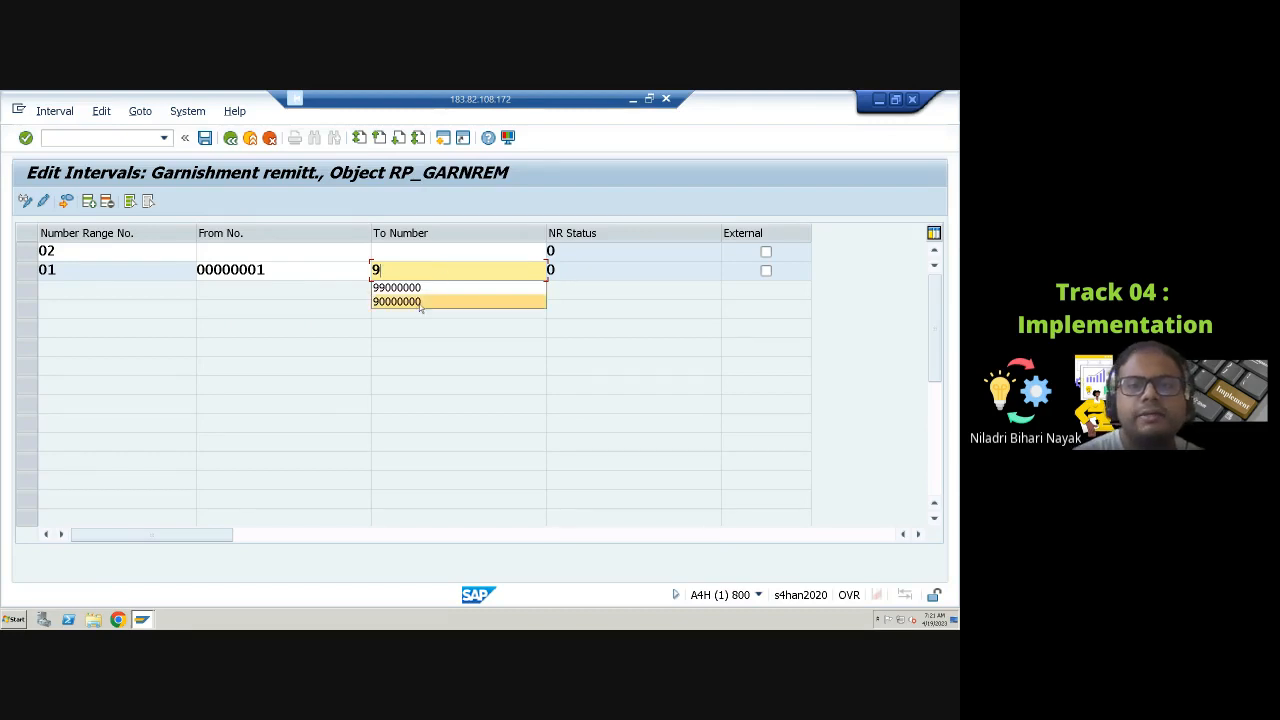
pyautogui.click(420, 301)
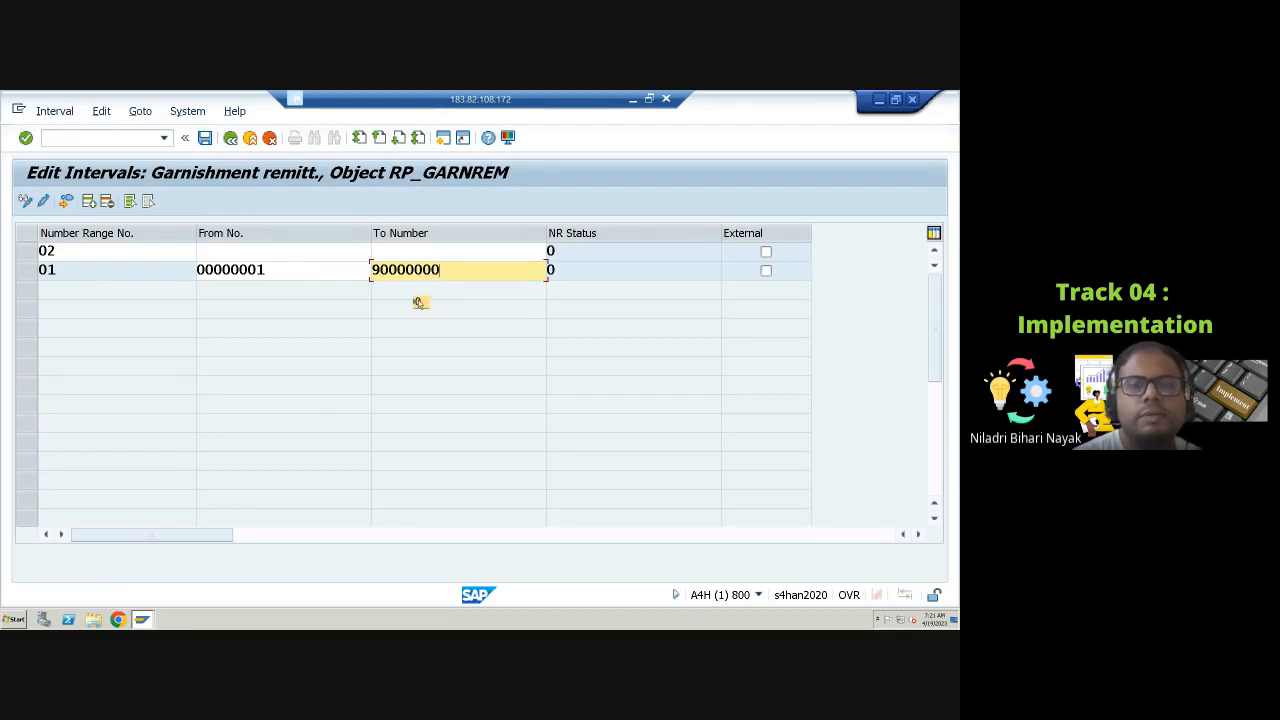
# Step: Set interval 02 to run from 90000001 to 91000000
pyautogui.click(239, 254)
pyautogui.write('9000')
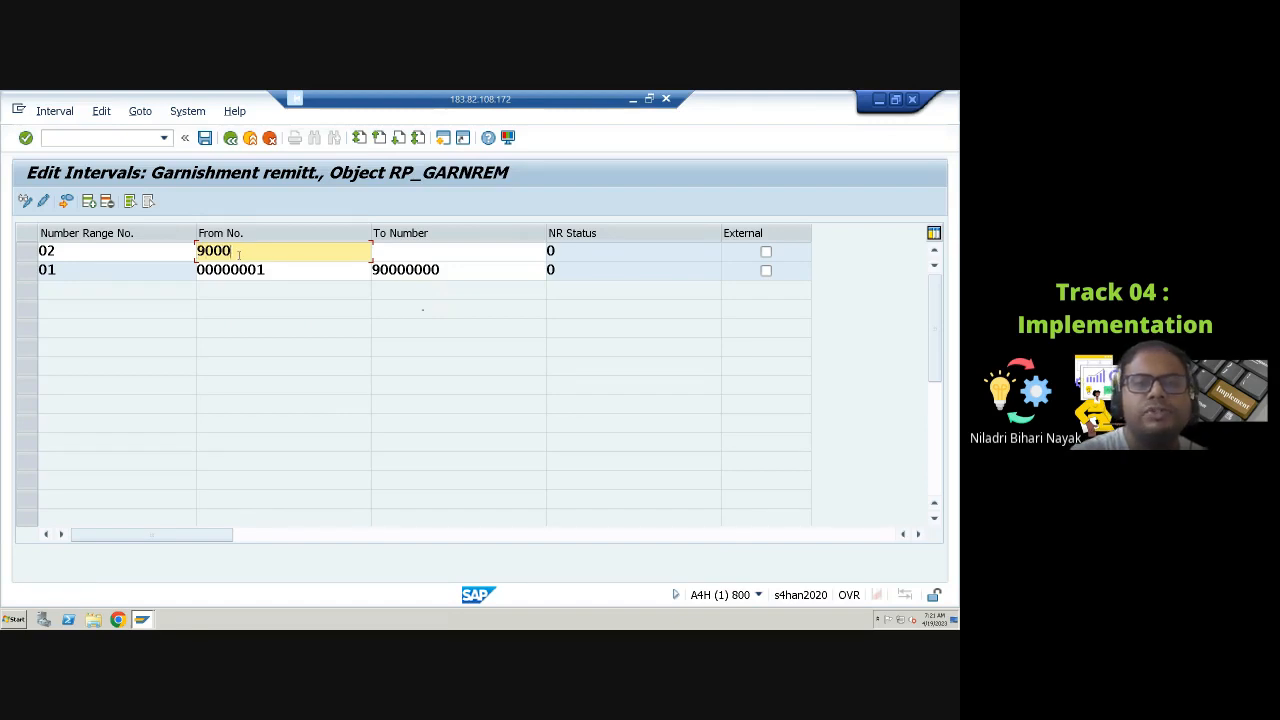
pyautogui.write('000')
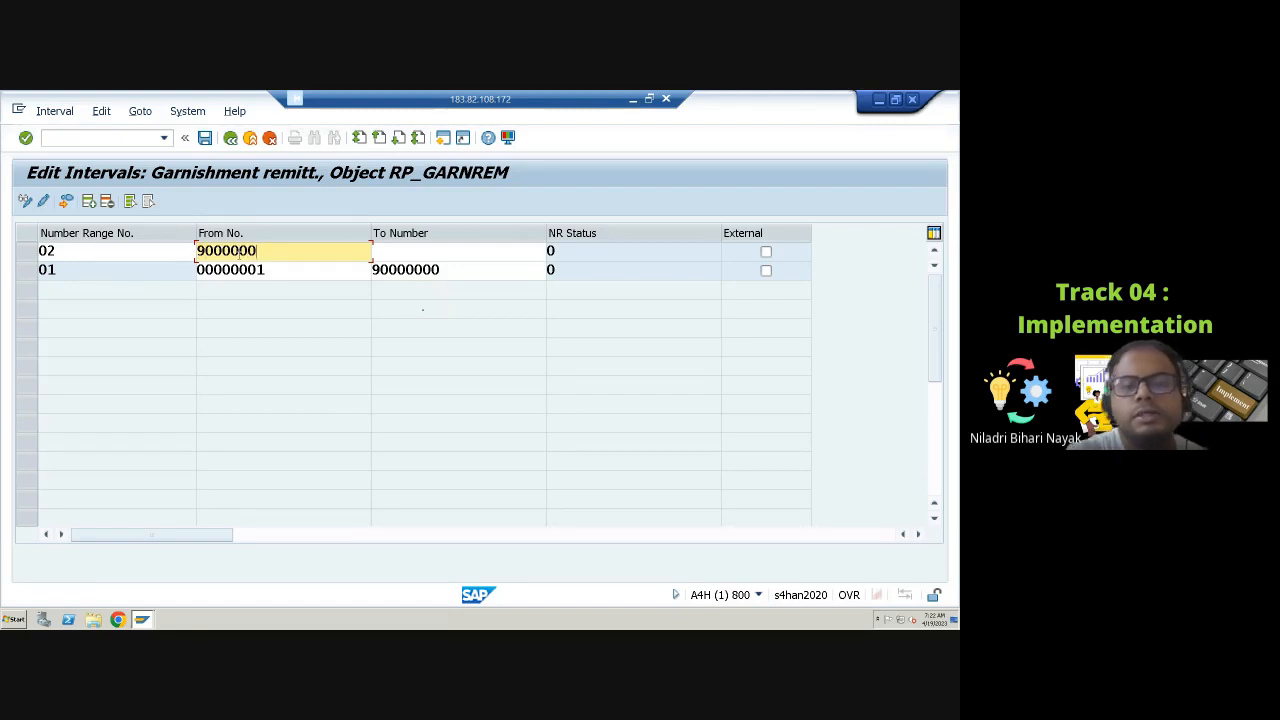
pyautogui.write('1')
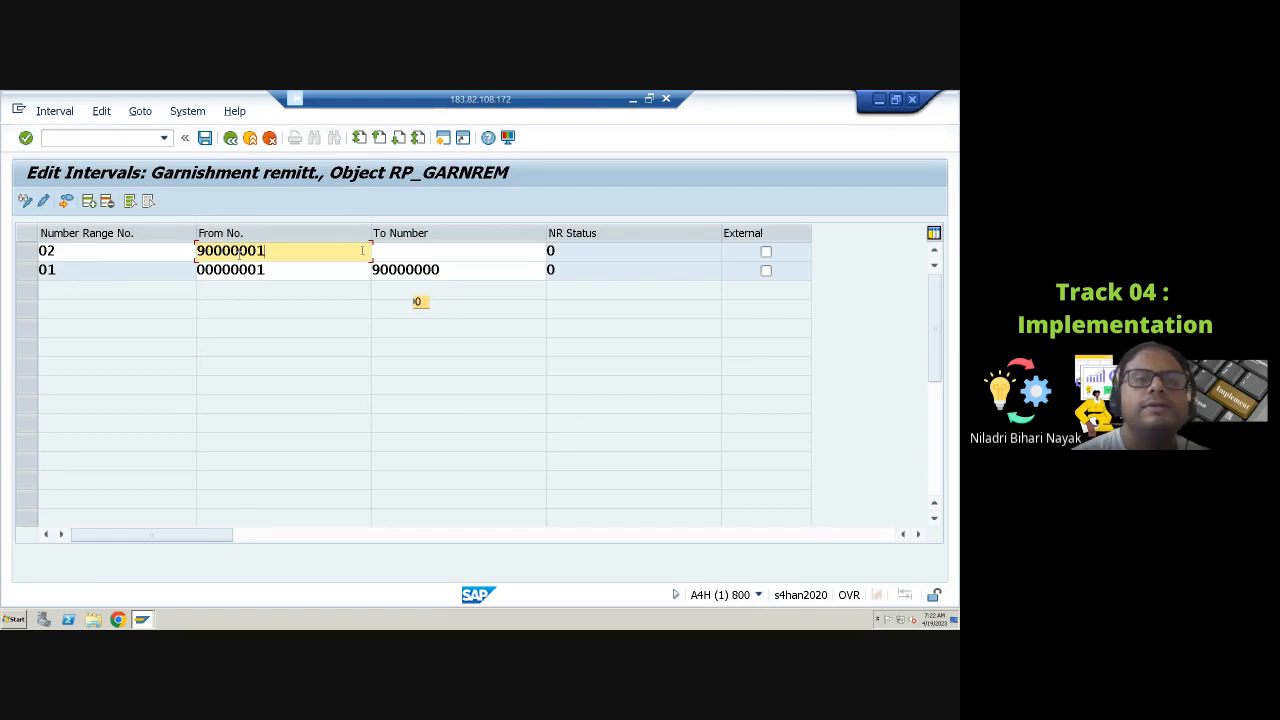
pyautogui.click(385, 251)
pyautogui.write('91')
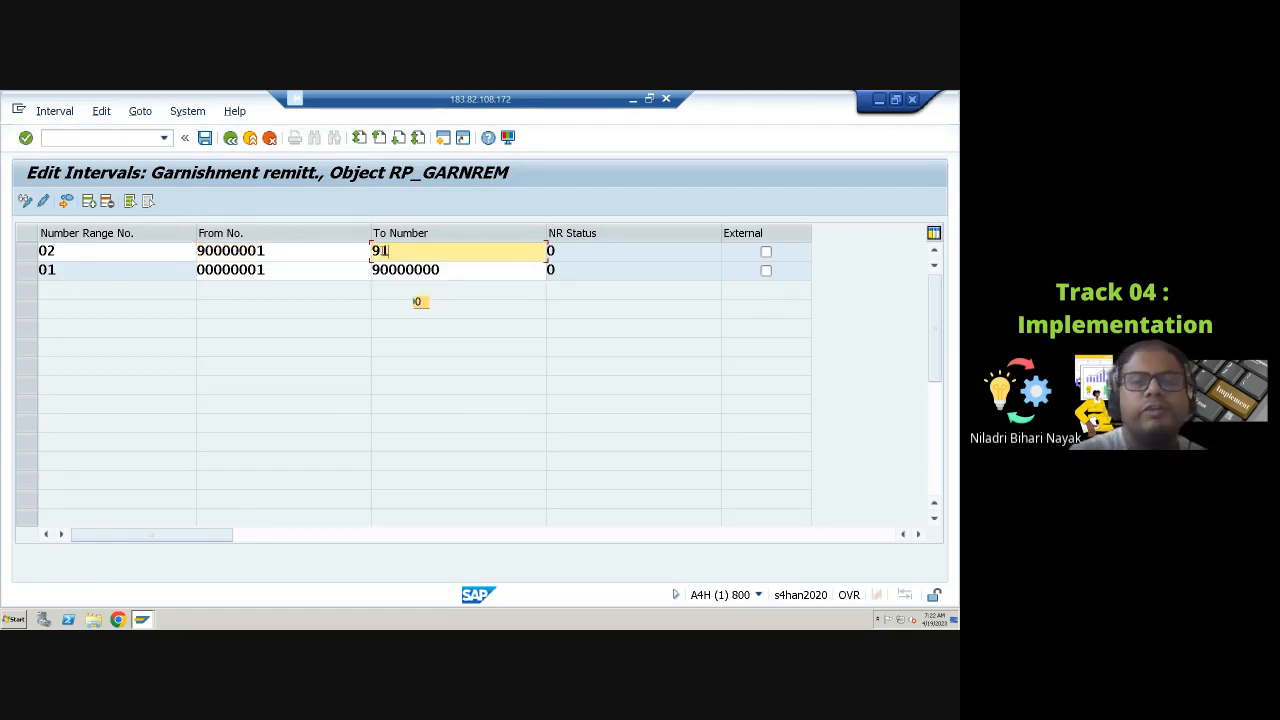
pyautogui.write('00000')
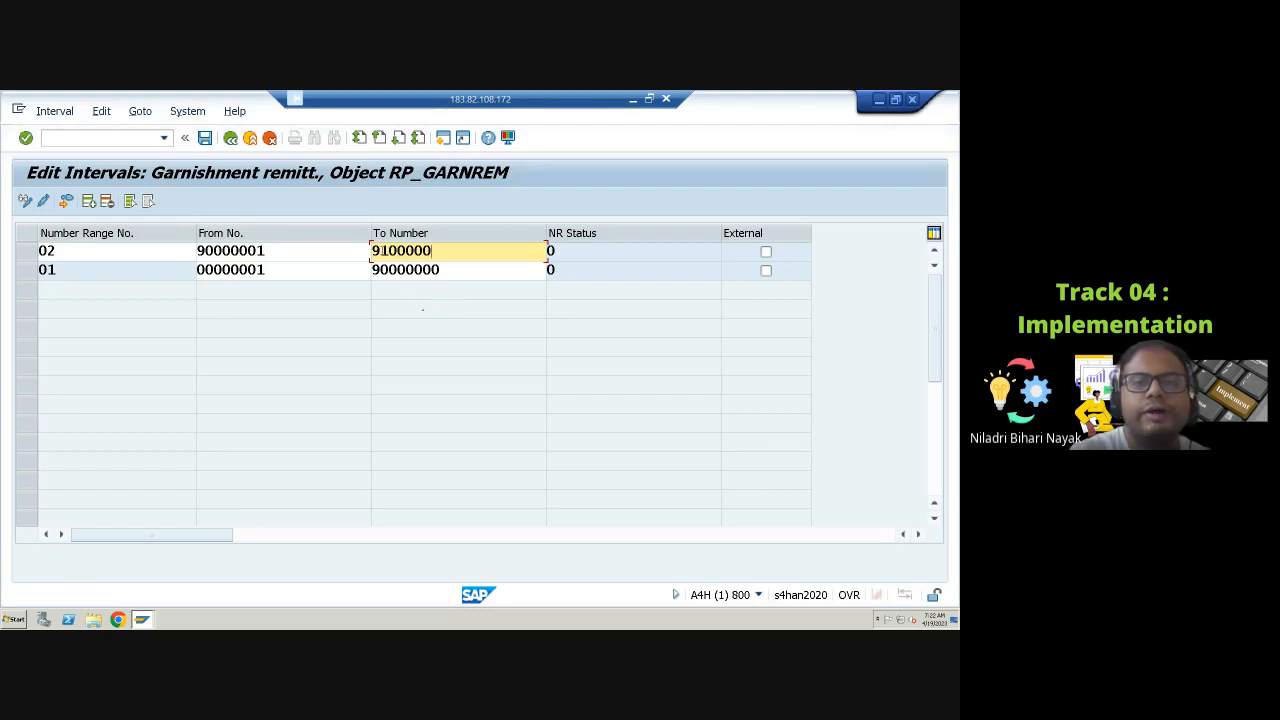
pyautogui.write('0')
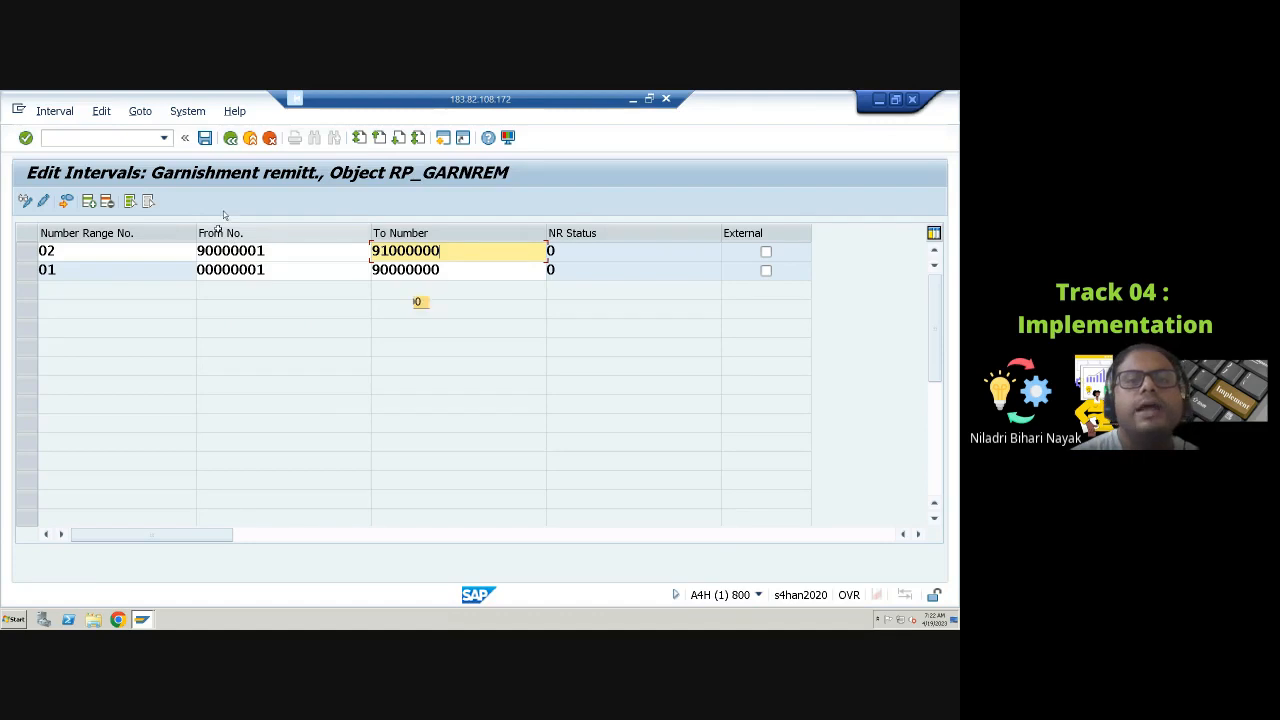
# Step: Try to save the intervals, then cancel the changes
pyautogui.click(204, 138)
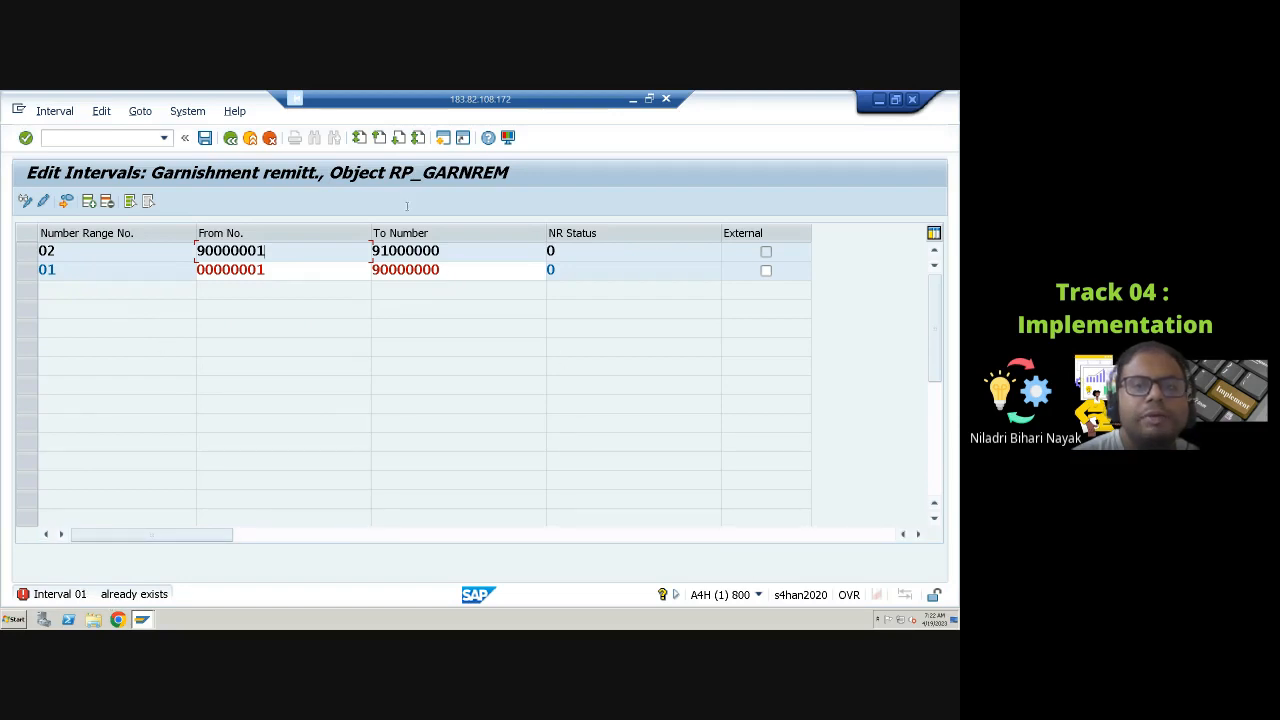
pyautogui.click(269, 138)
pyautogui.click(391, 477)
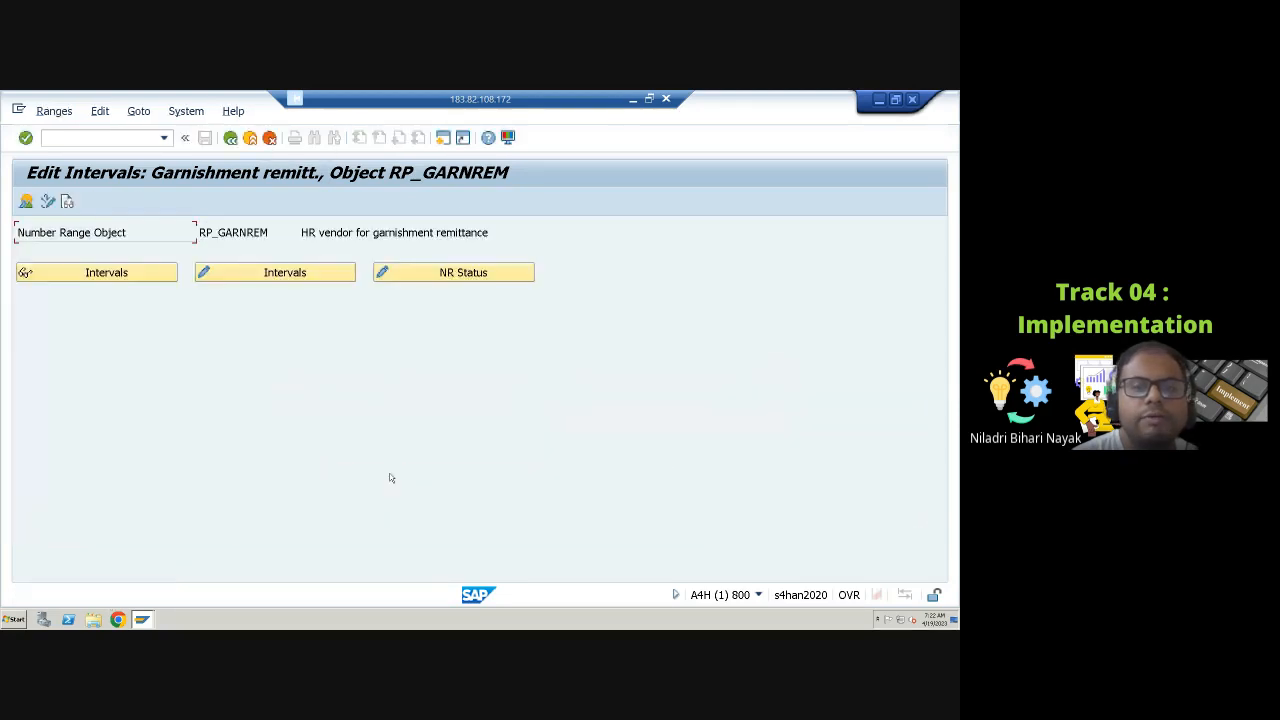
# Step: Reopen the intervals in change mode and set interval 01's upper limit to 18000000
pyautogui.click(308, 276)
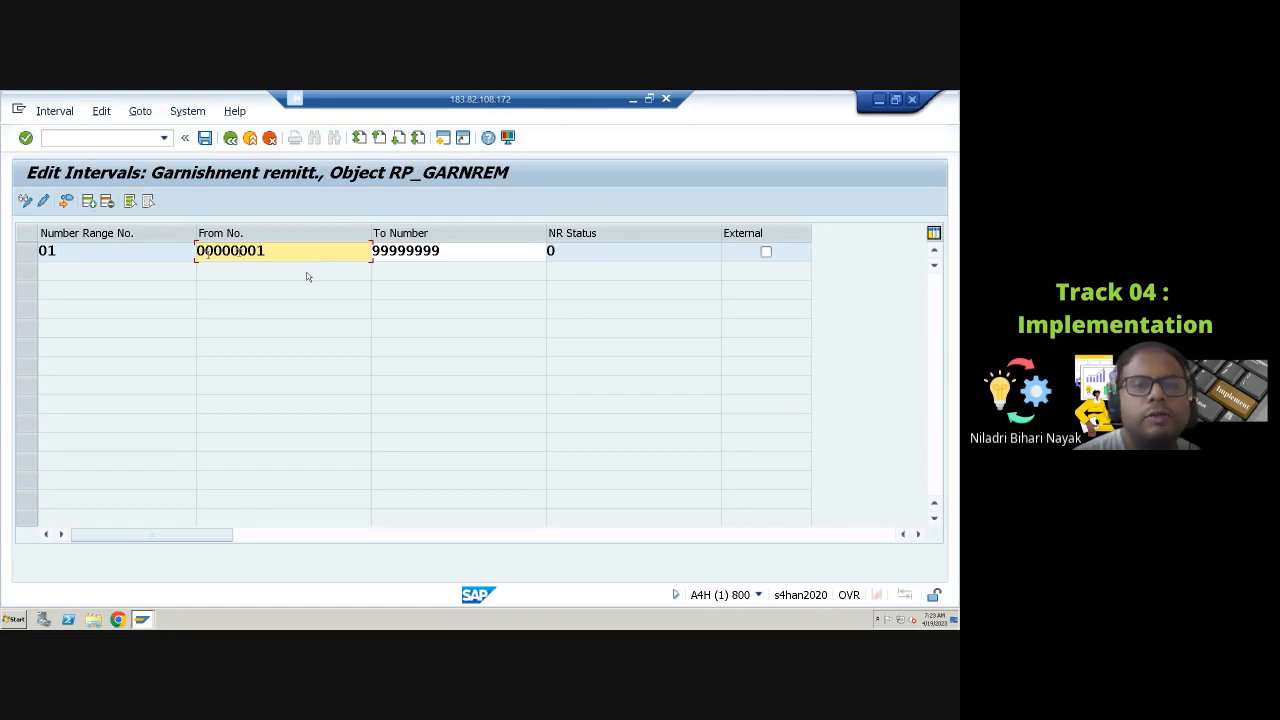
pyautogui.moveTo(268, 251); pyautogui.dragTo(184, 250)
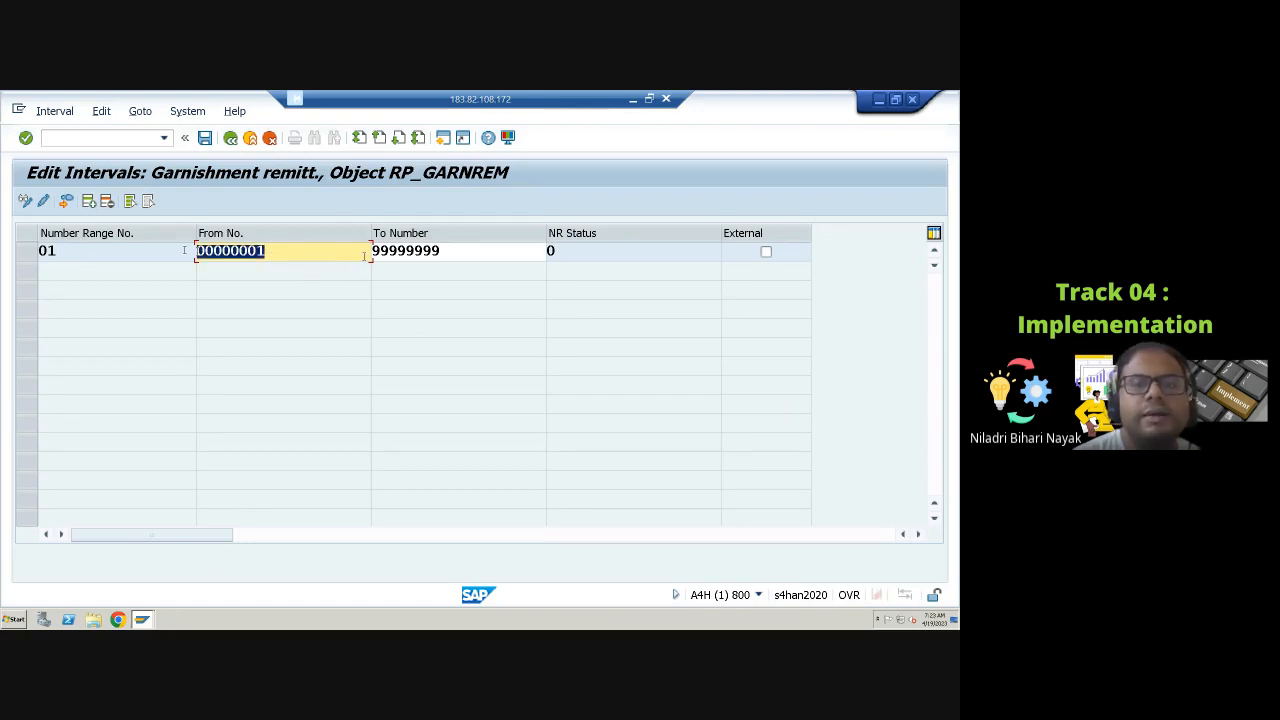
pyautogui.moveTo(375, 251); pyautogui.dragTo(481, 251)
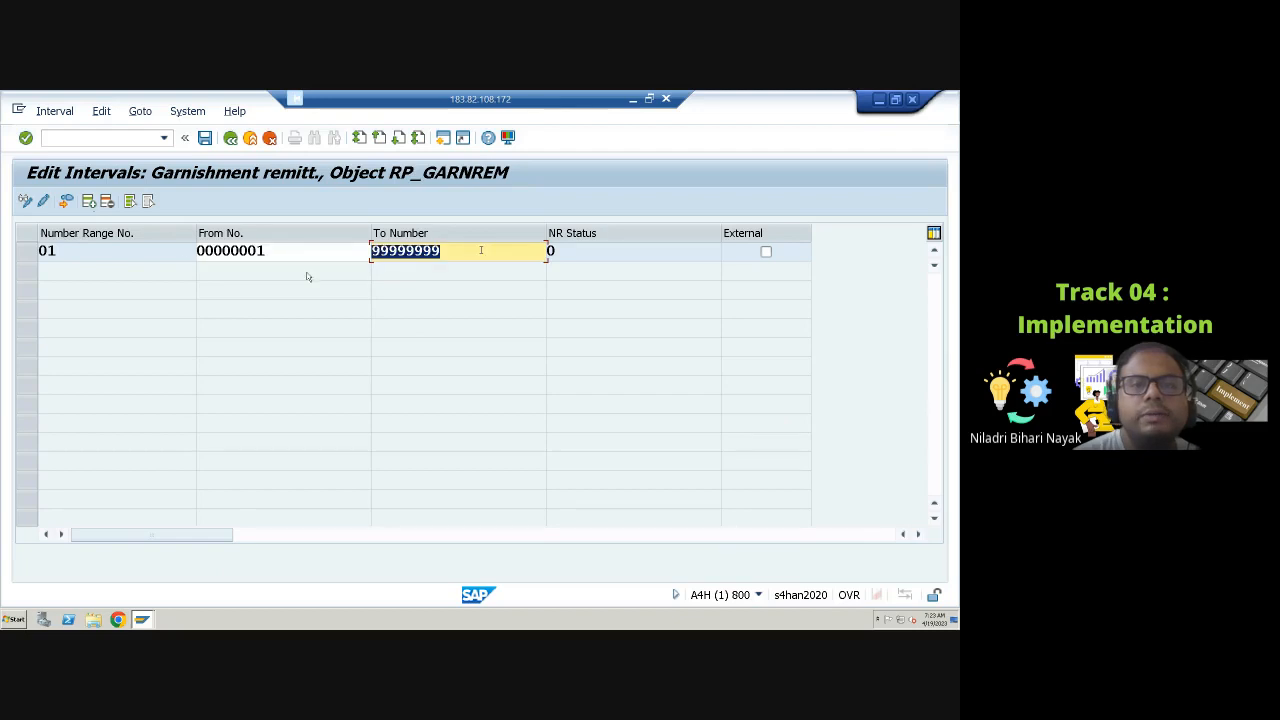
pyautogui.write('1')
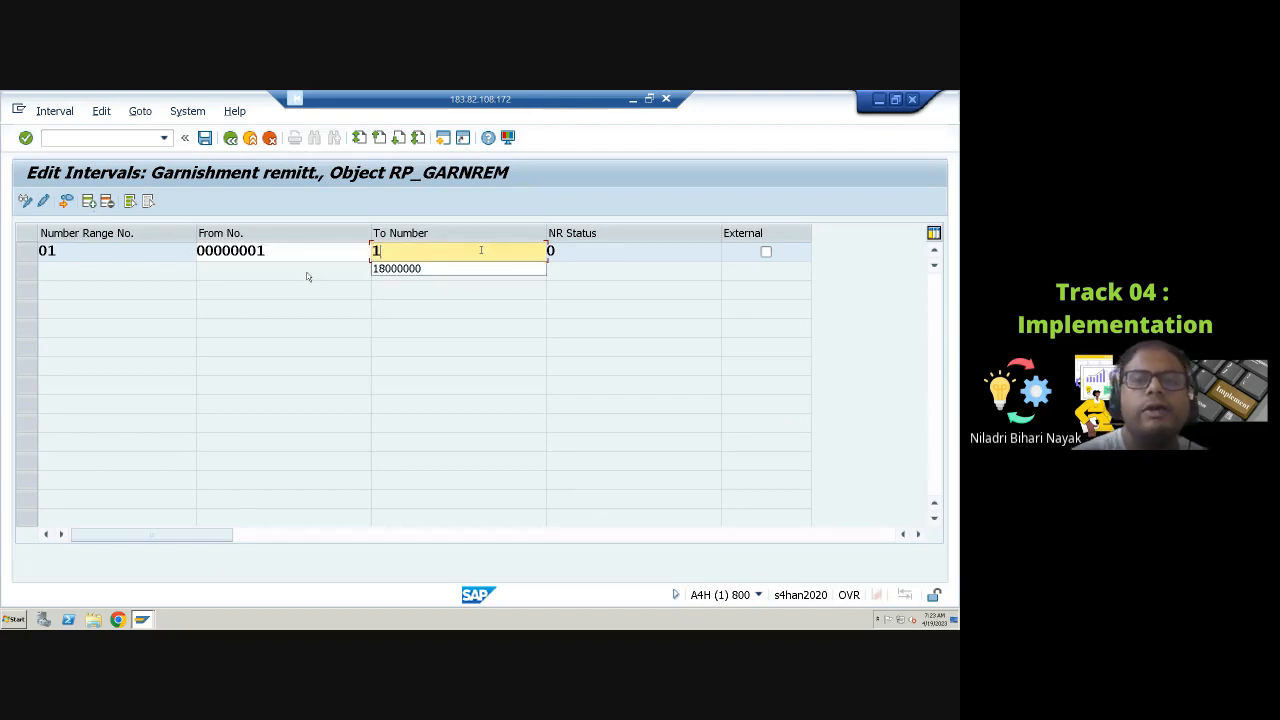
pyautogui.click(472, 270)
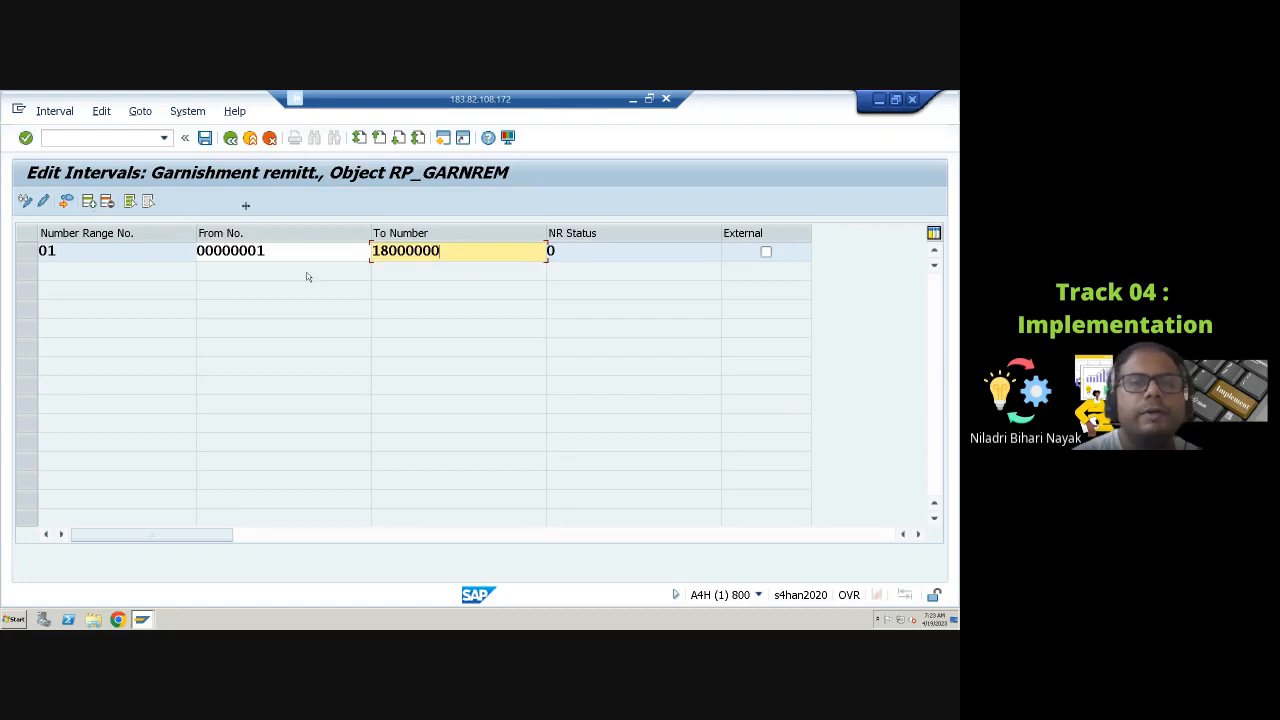
# Step: Try to confirm interval 01's new upper limit, then cancel interval editing without saving
pyautogui.press('Return')
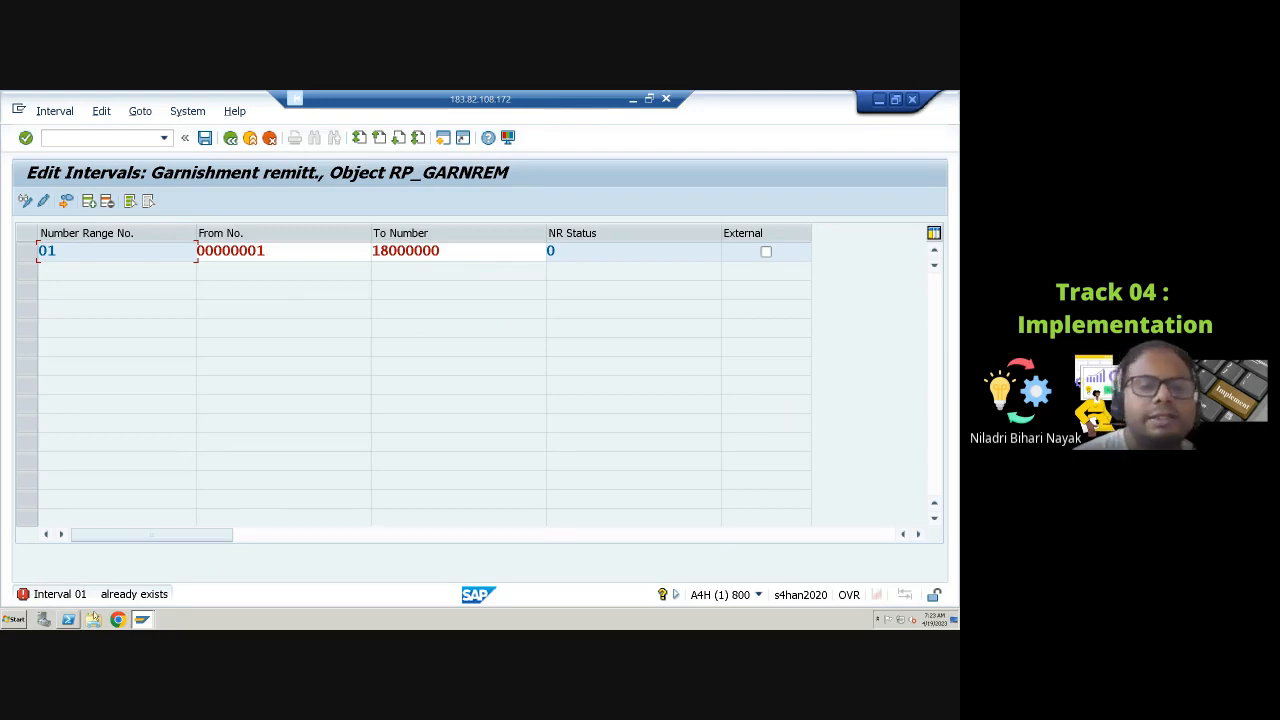
pyautogui.click(269, 139)
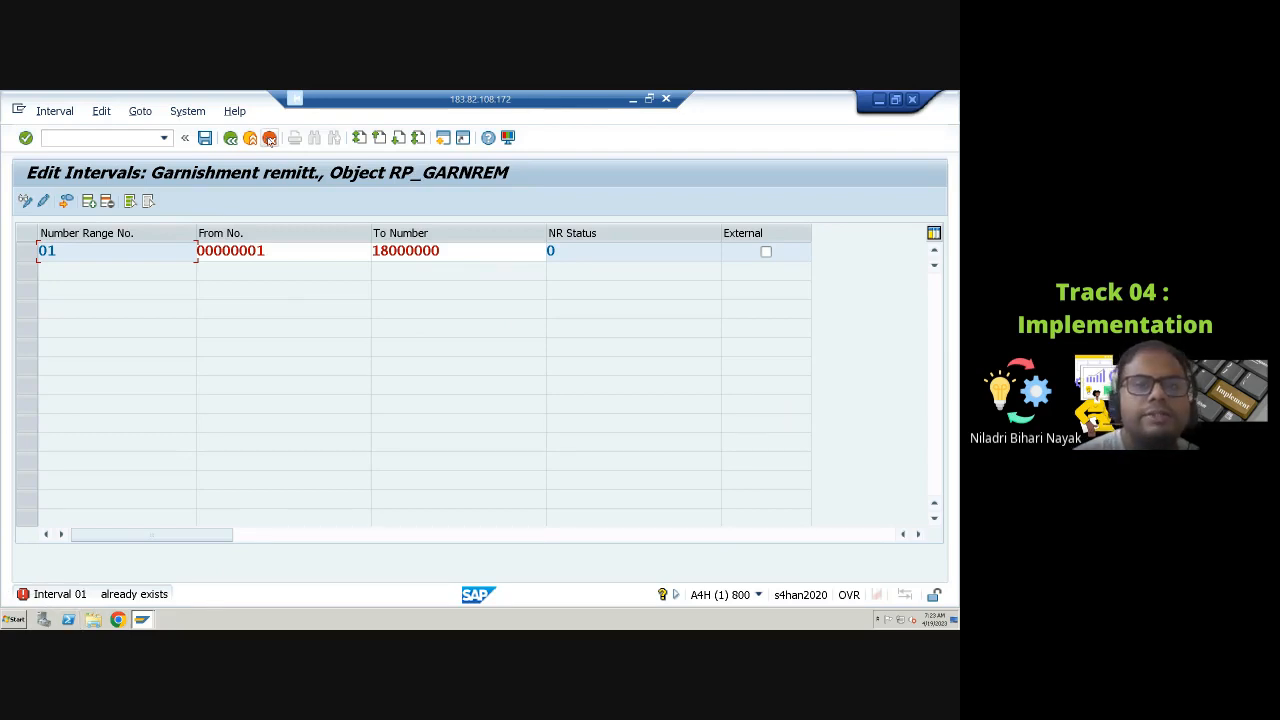
pyautogui.click(467, 476)
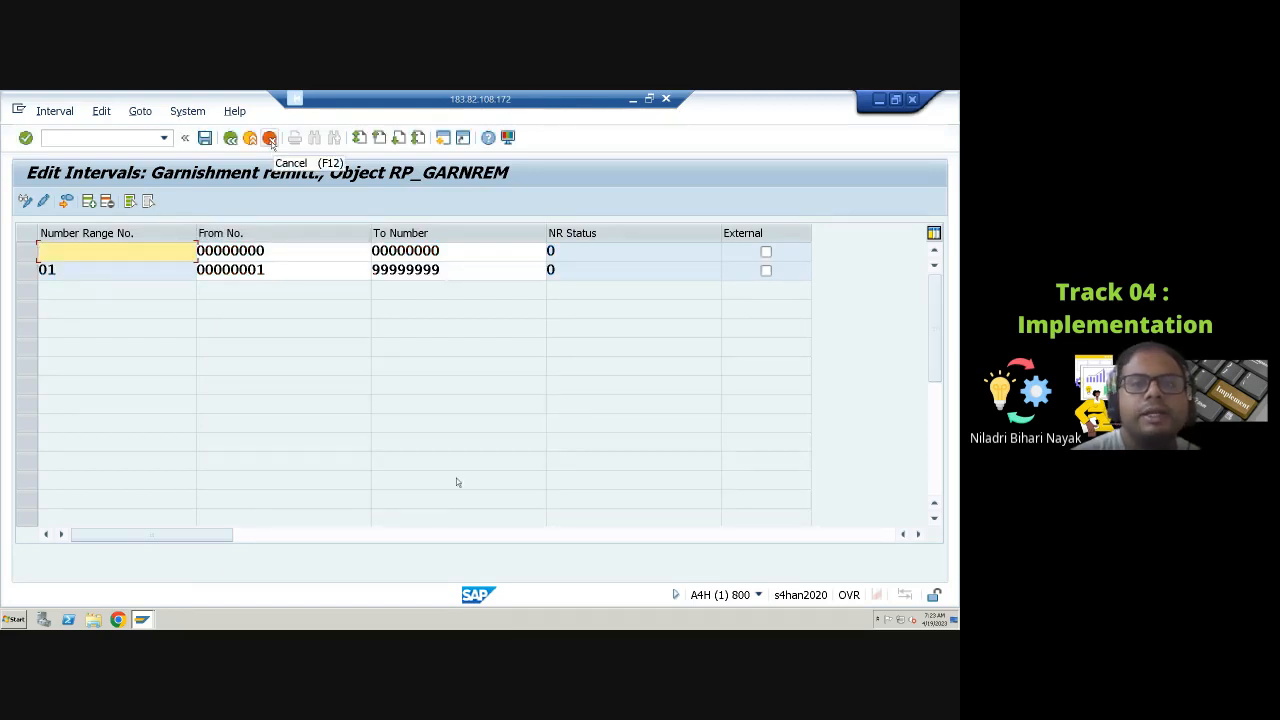
pyautogui.press('F12')
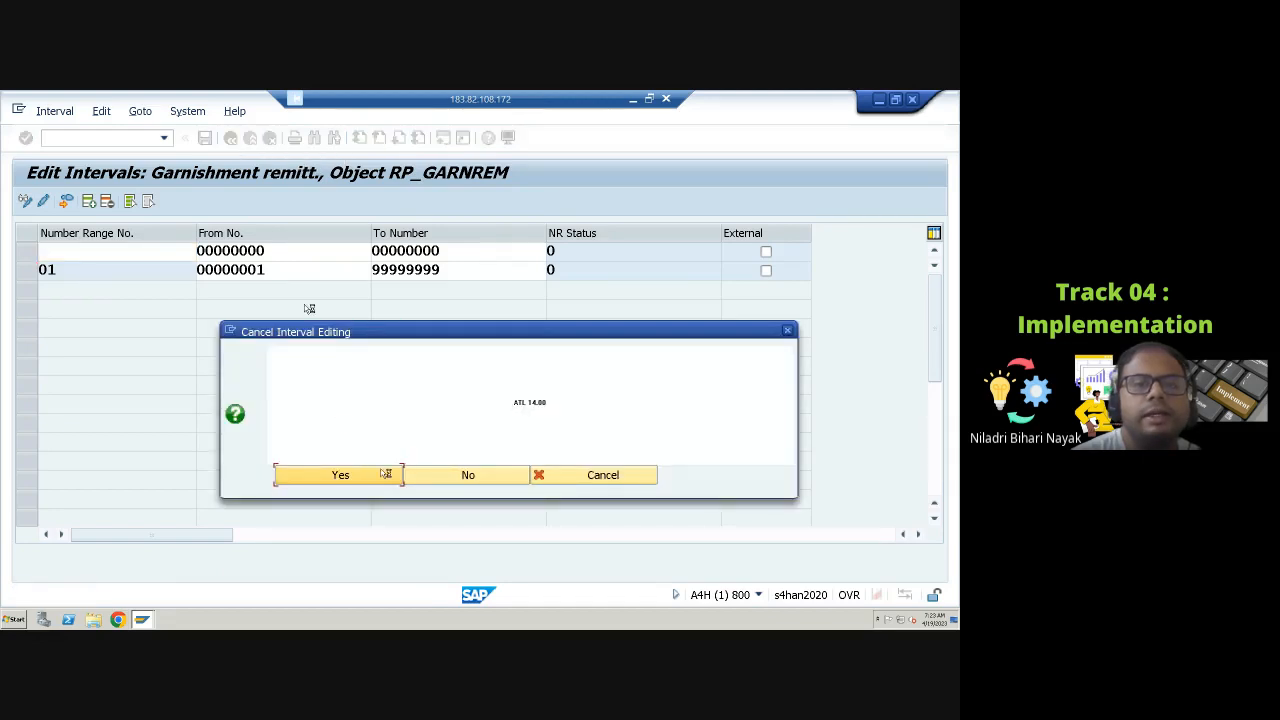
pyautogui.click(378, 476)
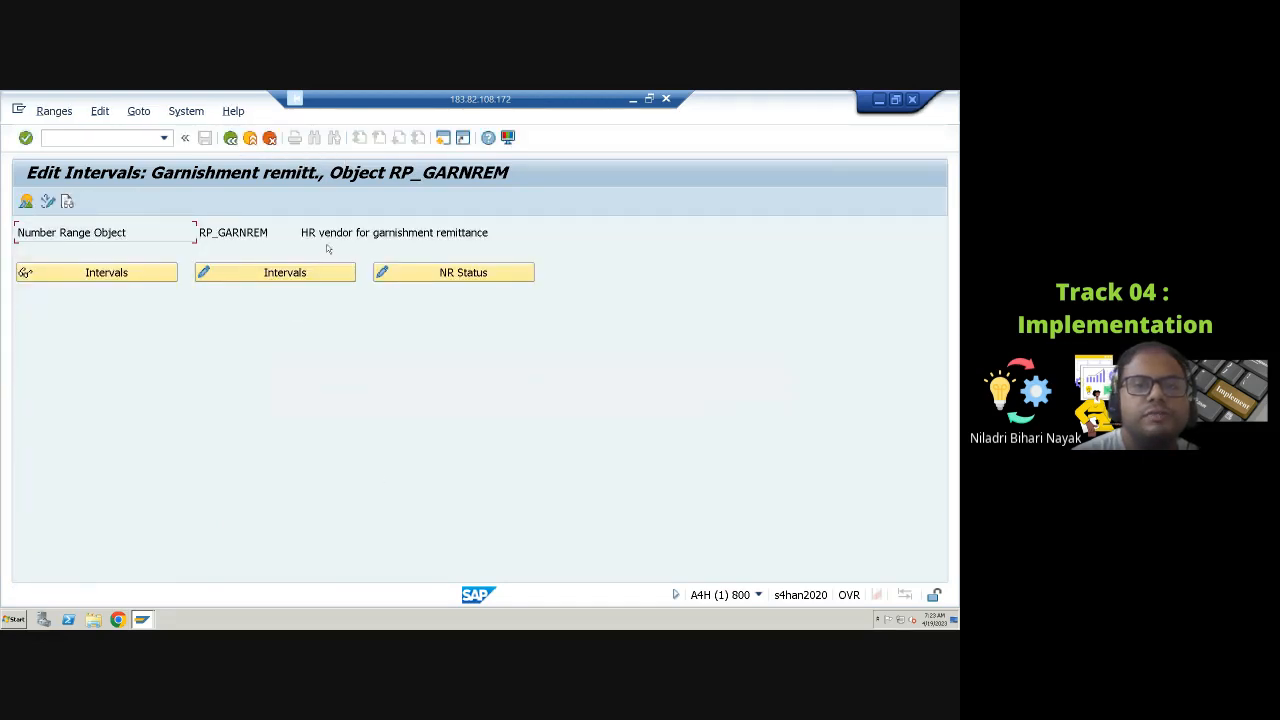
# Step: Open the vendor subgroup number range object and inspect its intervals in display and change mode, then return to the IMG
pyautogui.click(230, 137)
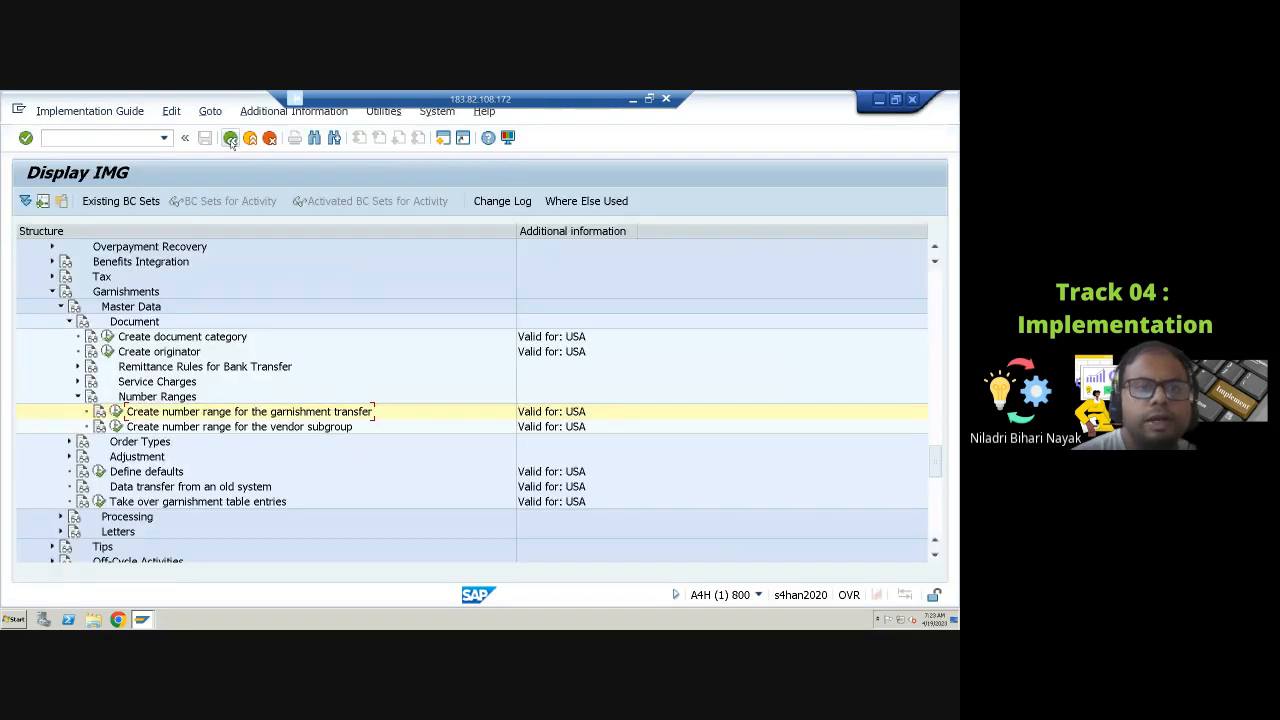
pyautogui.click(117, 427)
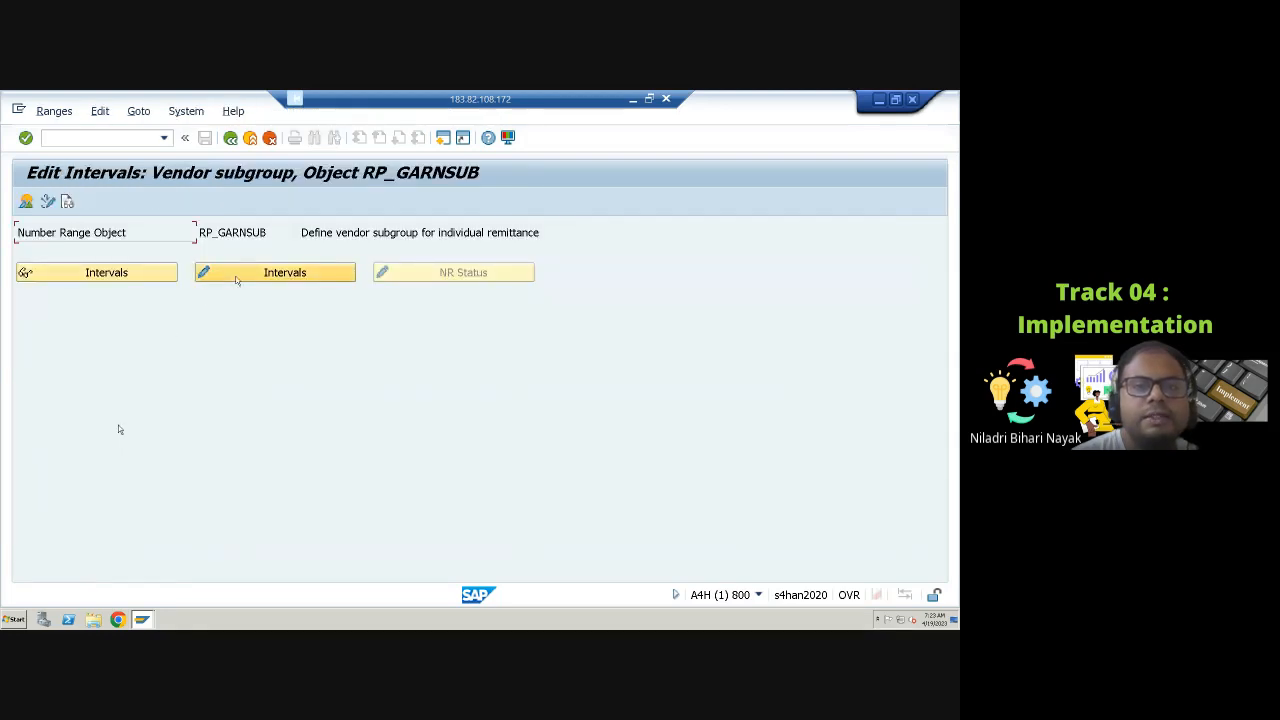
pyautogui.click(124, 277)
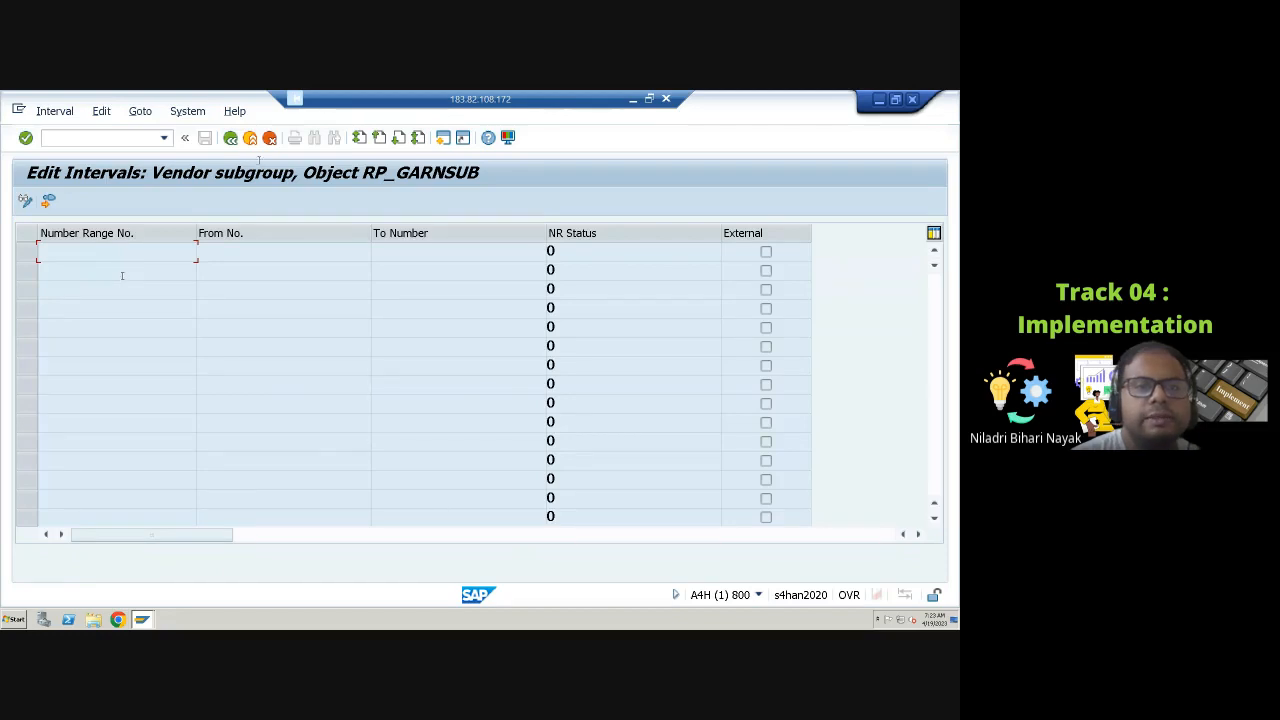
pyautogui.click(230, 137)
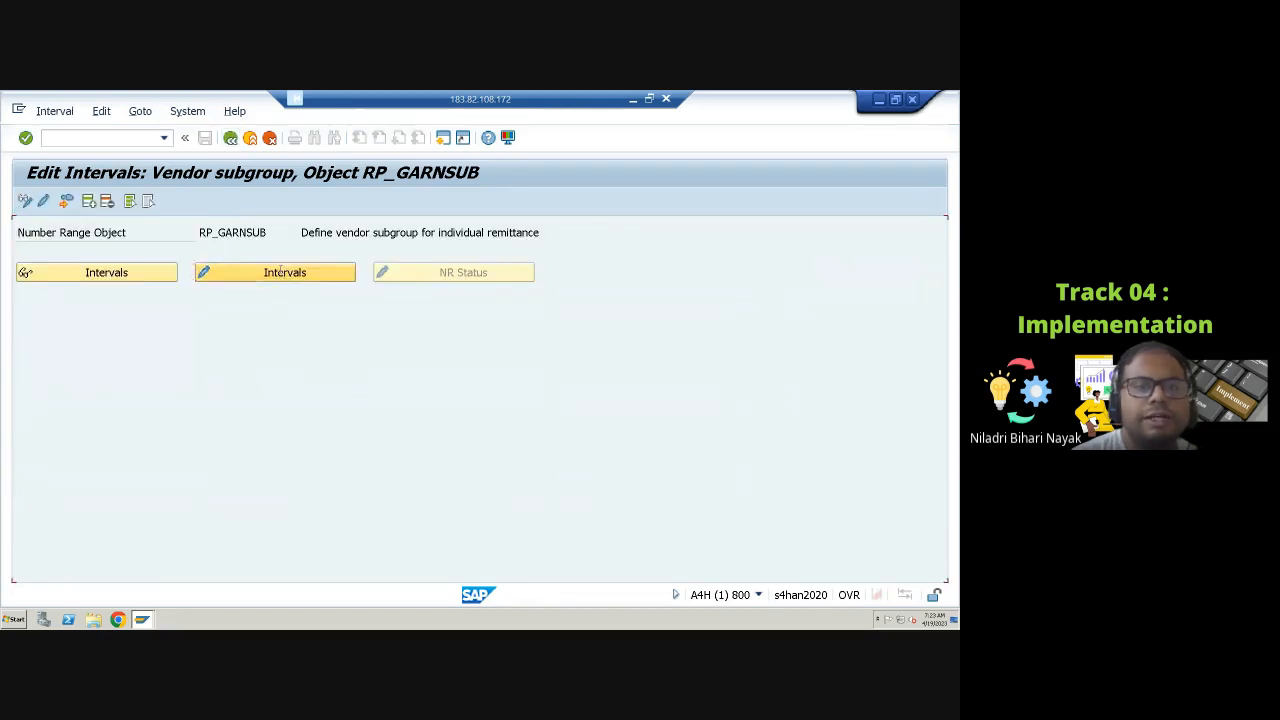
pyautogui.click(281, 271)
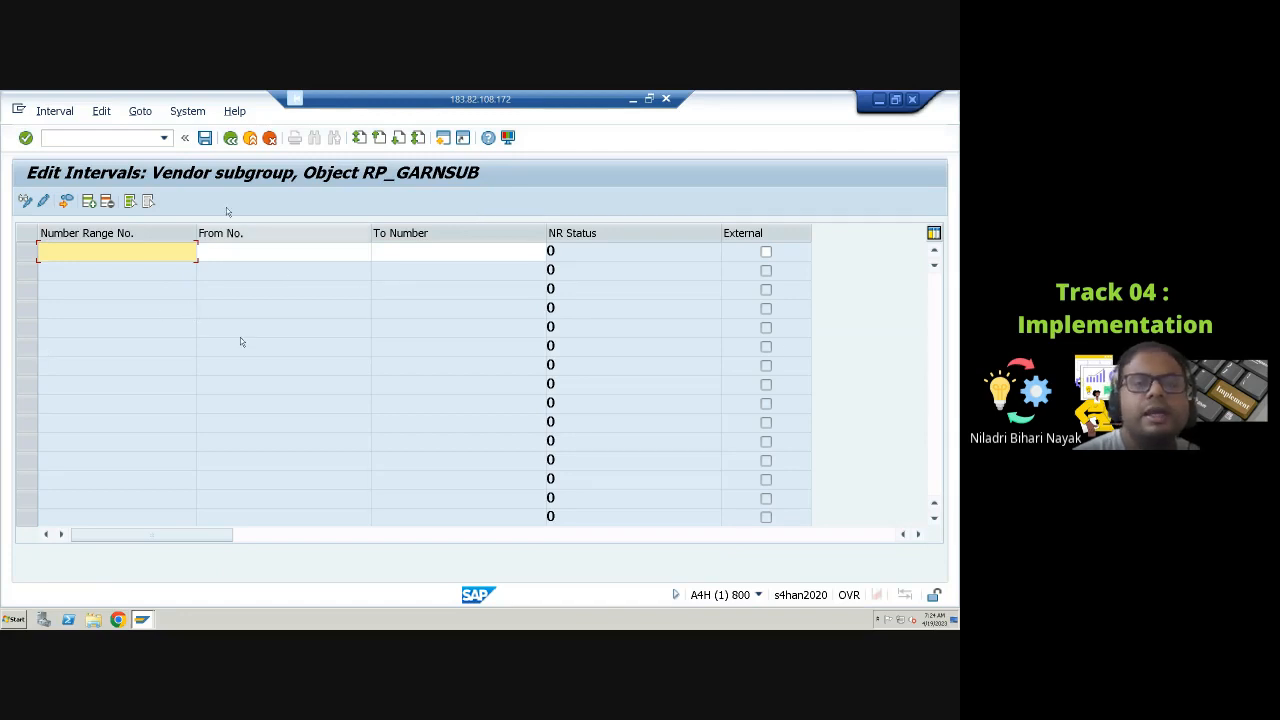
pyautogui.click(267, 253)
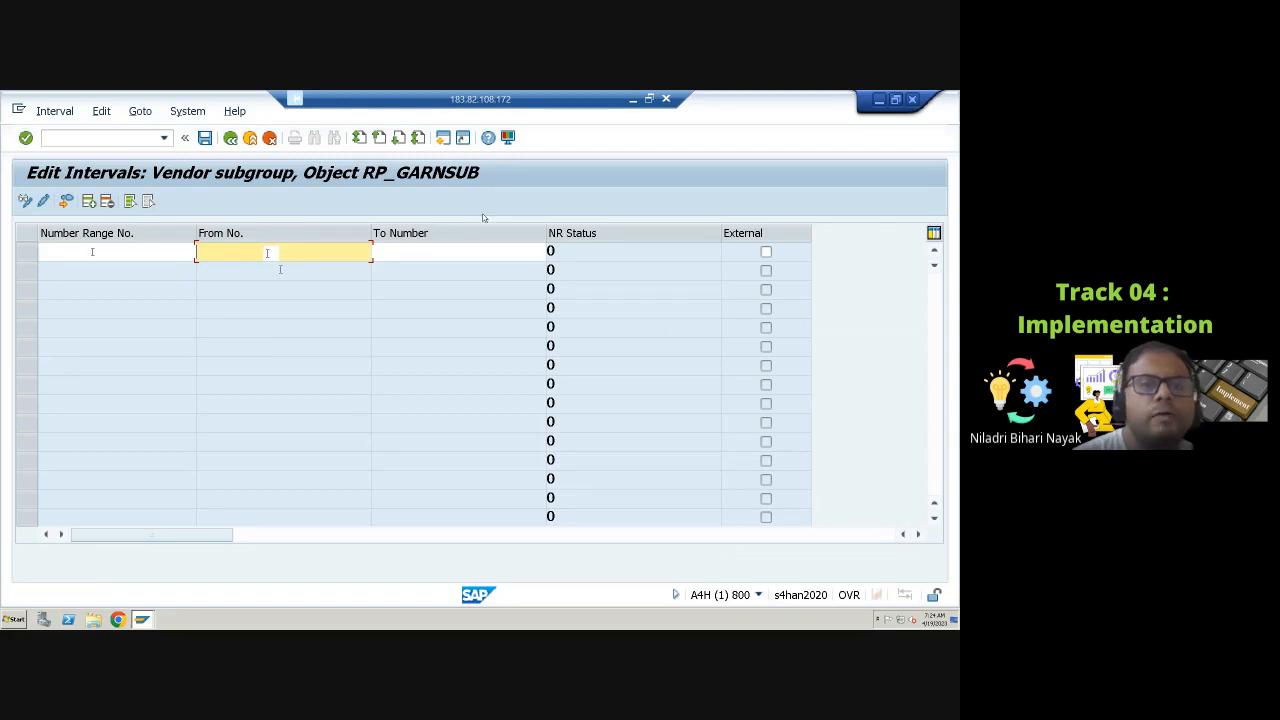
pyautogui.hotkey('shift', 'Tab')
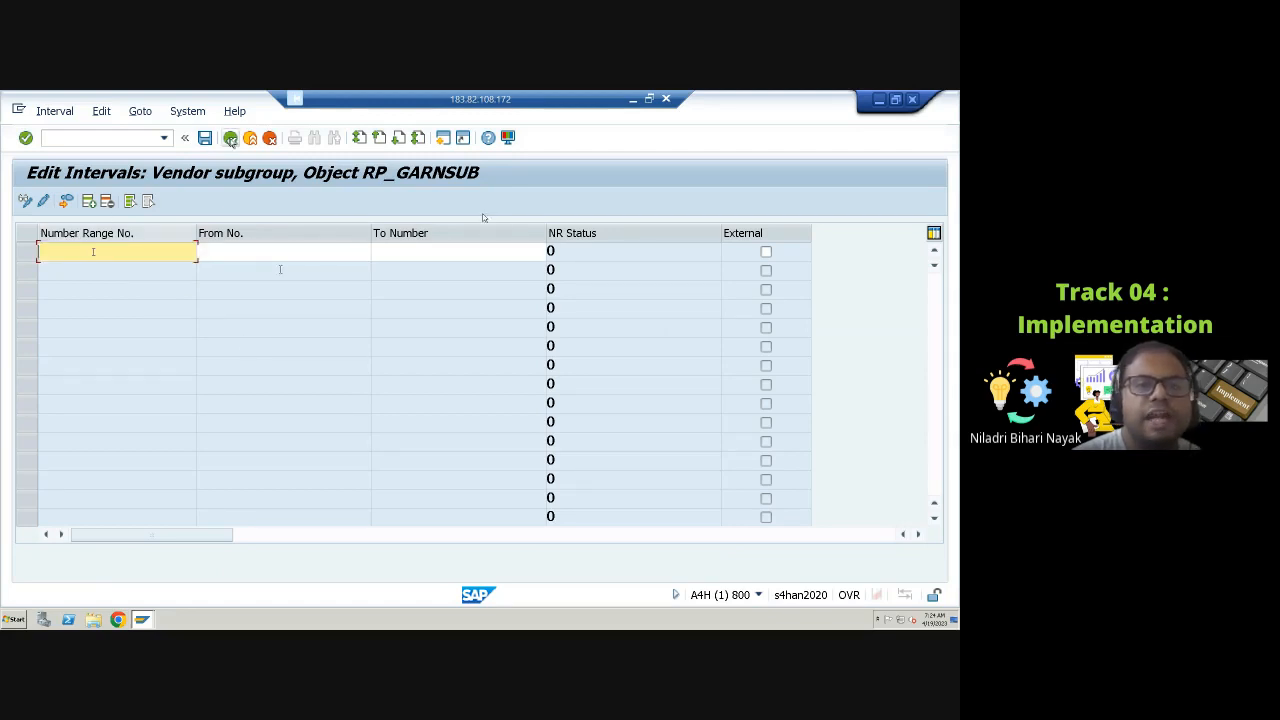
pyautogui.click(230, 139)
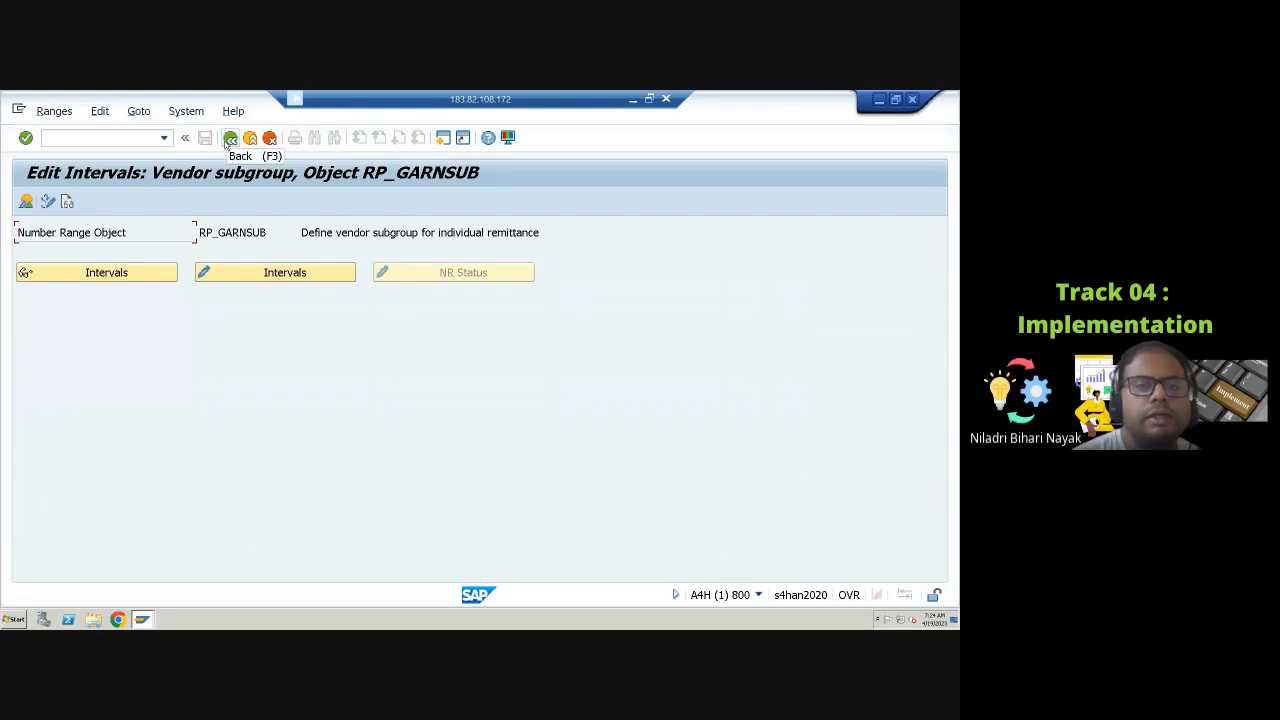
pyautogui.click(230, 139)
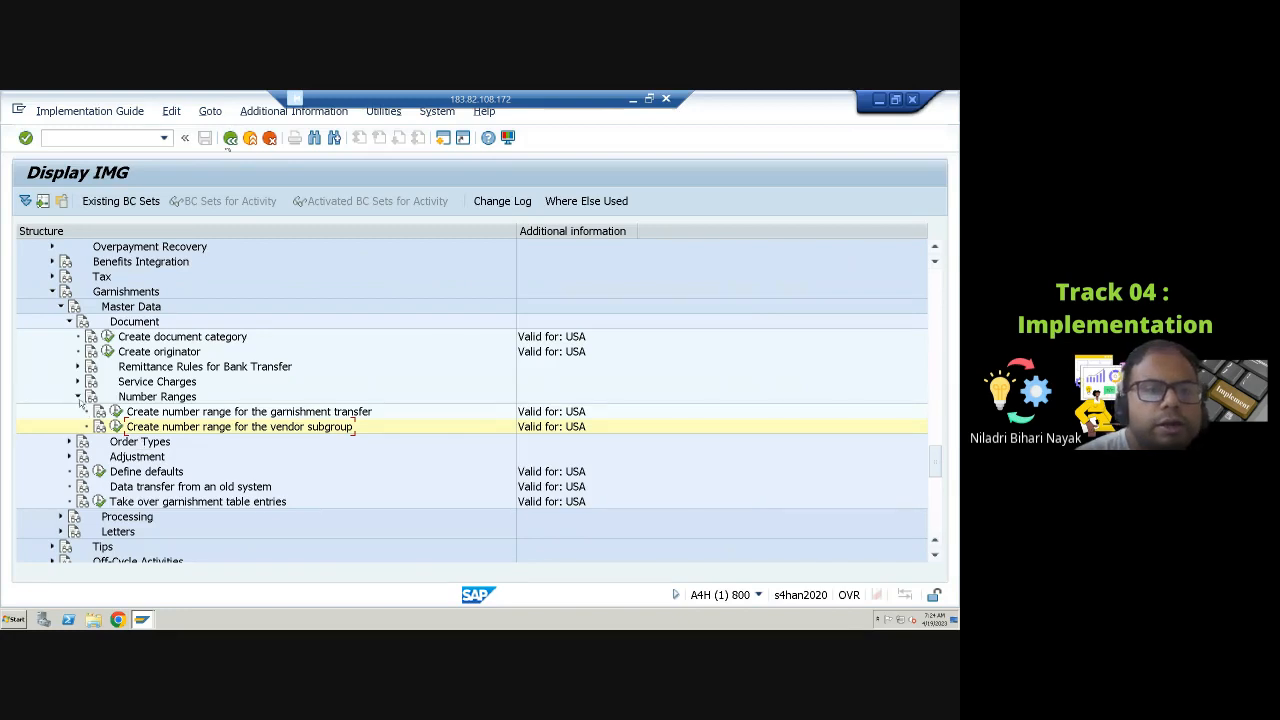
# Step: Expand the garnishment order types' wage type catalog activities and open Create wage type catalog with the Copy method
pyautogui.click(78, 396)
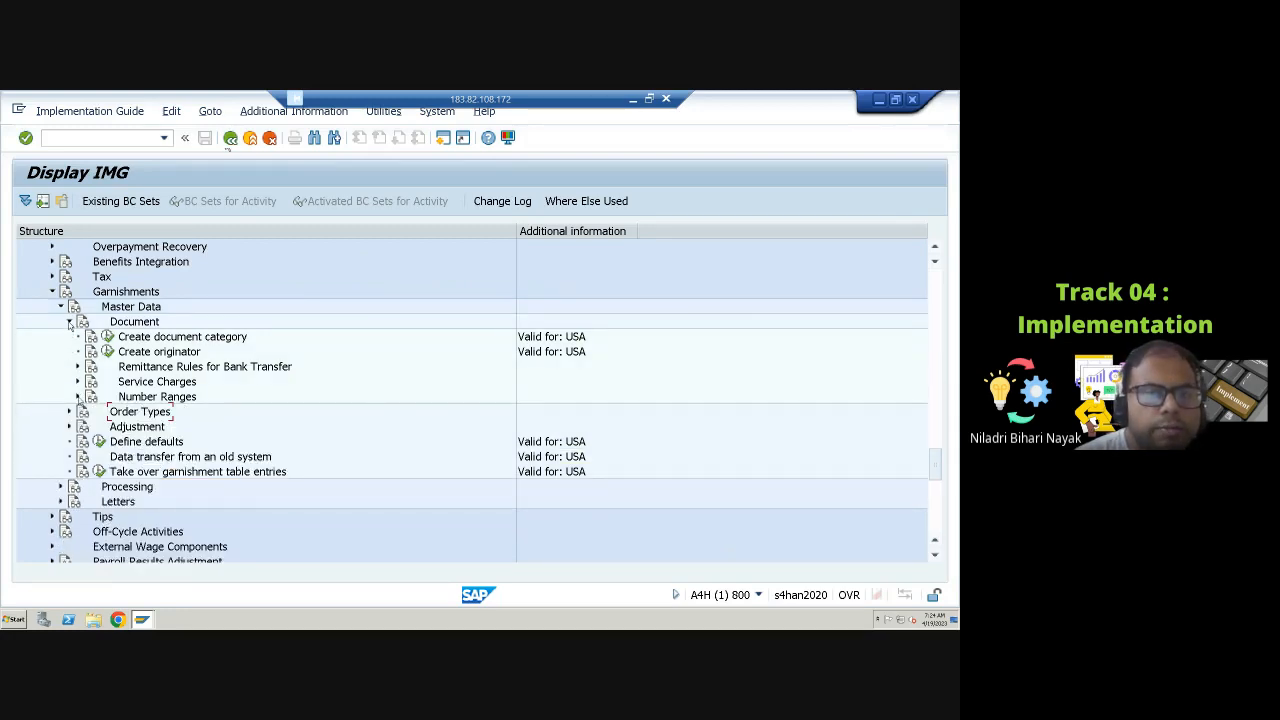
pyautogui.click(69, 322)
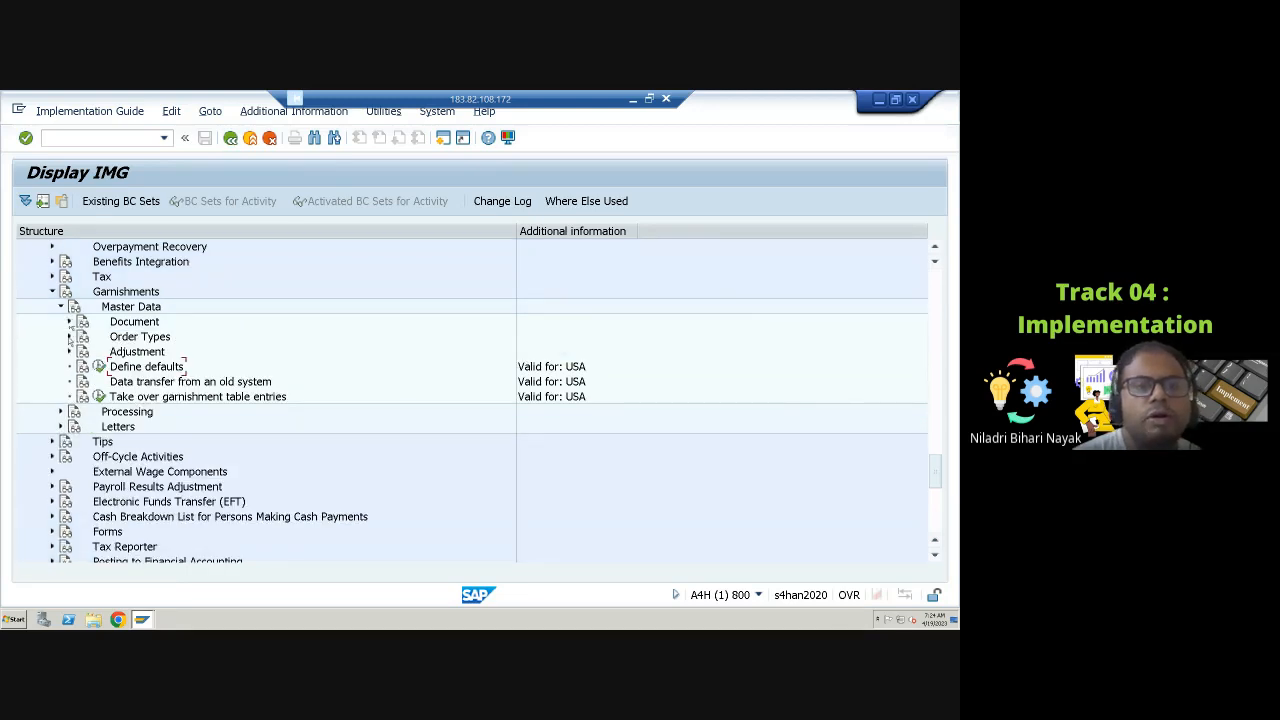
pyautogui.click(69, 337)
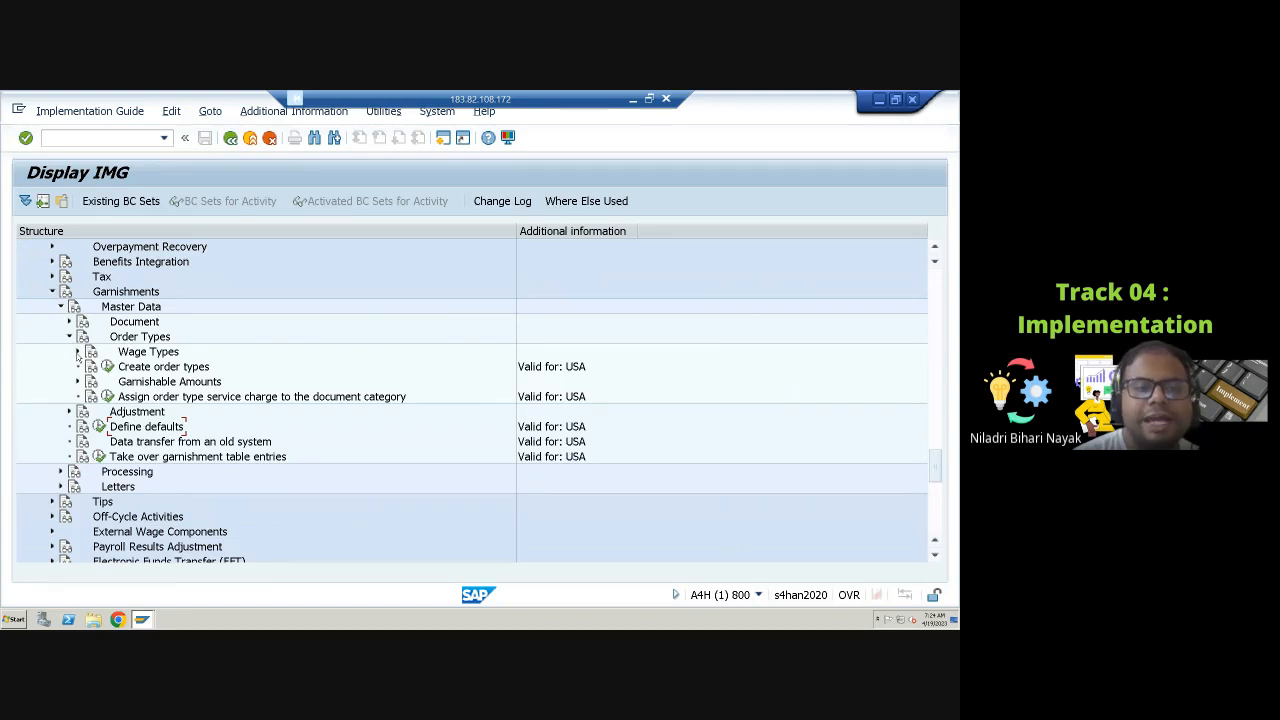
pyautogui.click(78, 352)
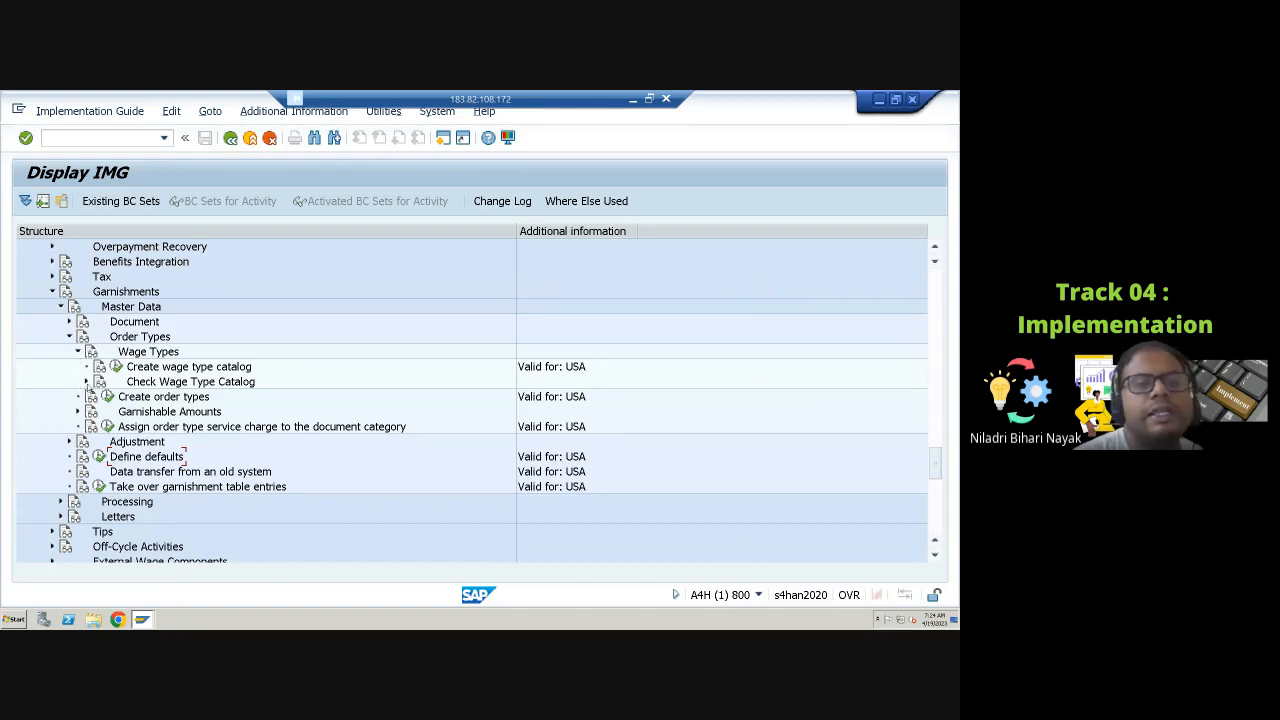
pyautogui.click(87, 382)
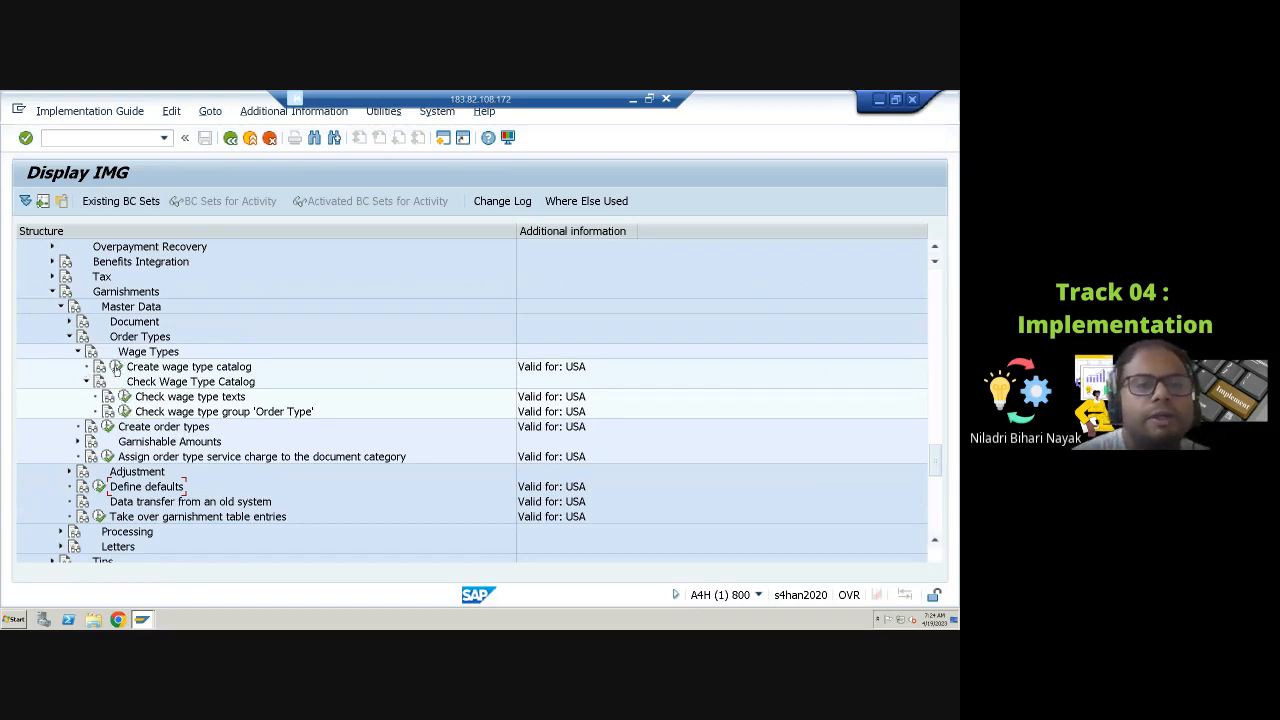
pyautogui.click(118, 368)
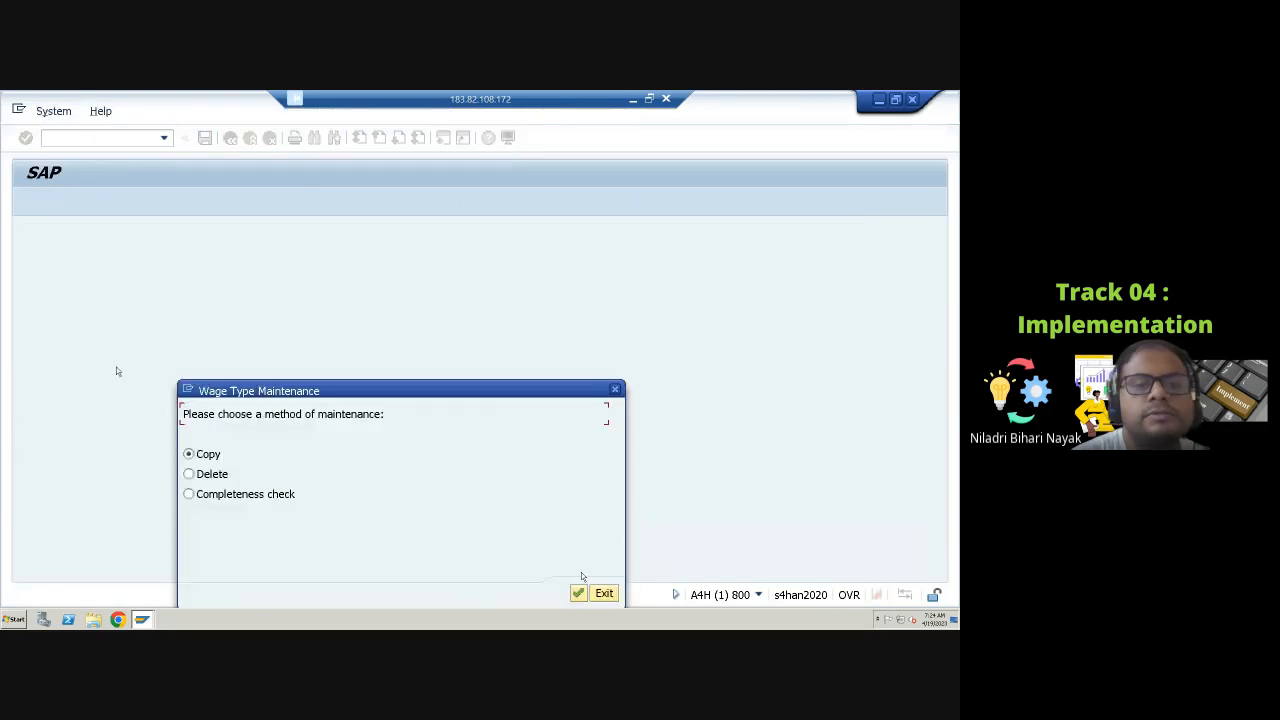
pyautogui.click(579, 594)
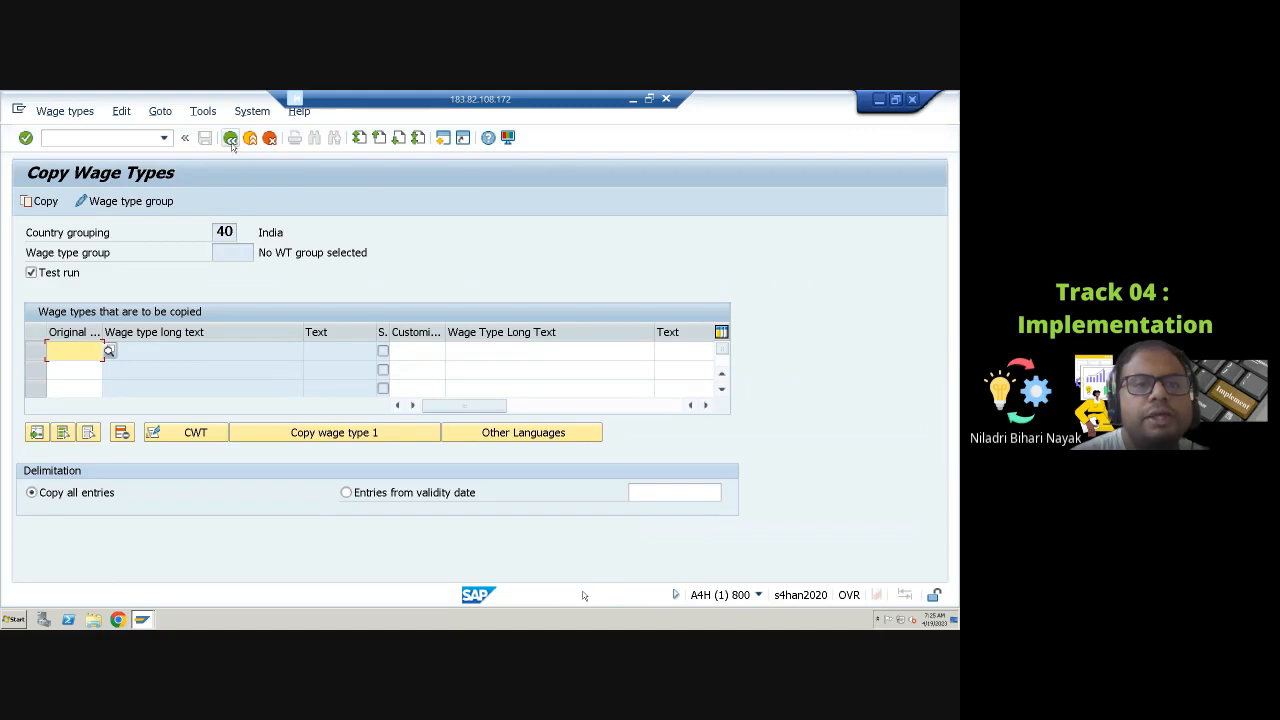
# Step: Browse the available wage type groups for copying wage types, then exit the wage type catalog
pyautogui.click(150, 201)
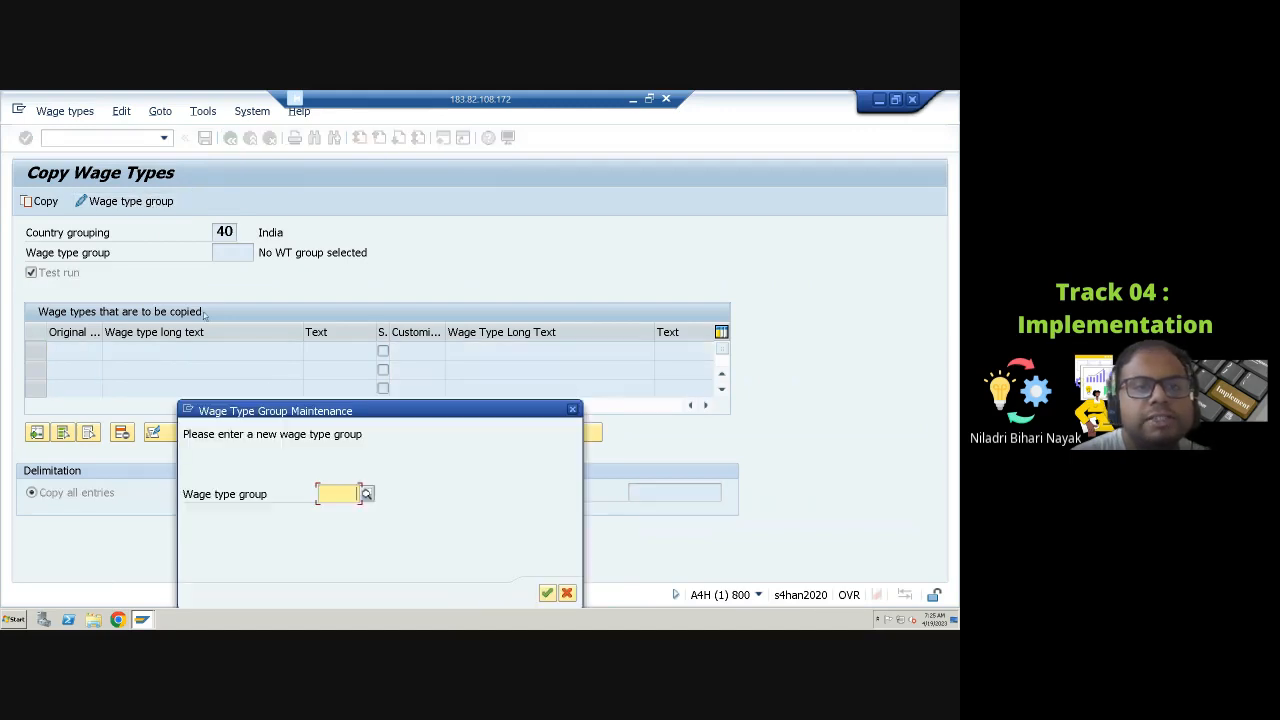
pyautogui.click(366, 494)
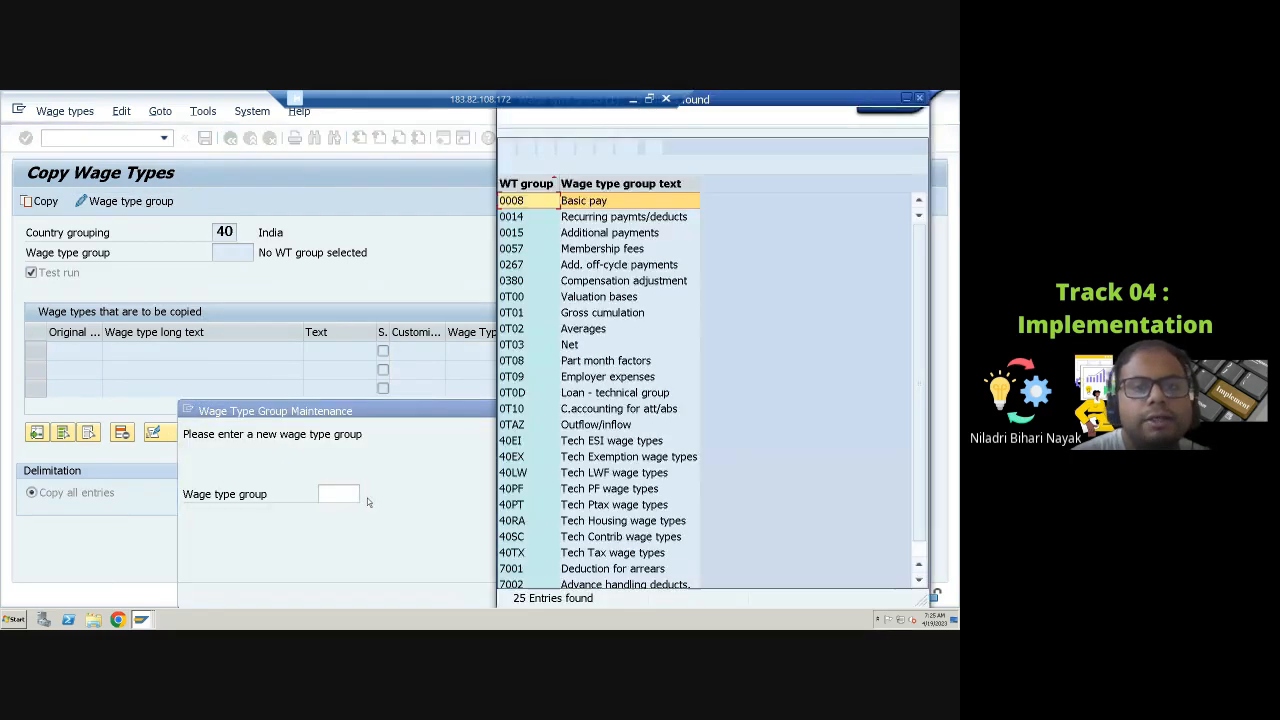
pyautogui.click(919, 98)
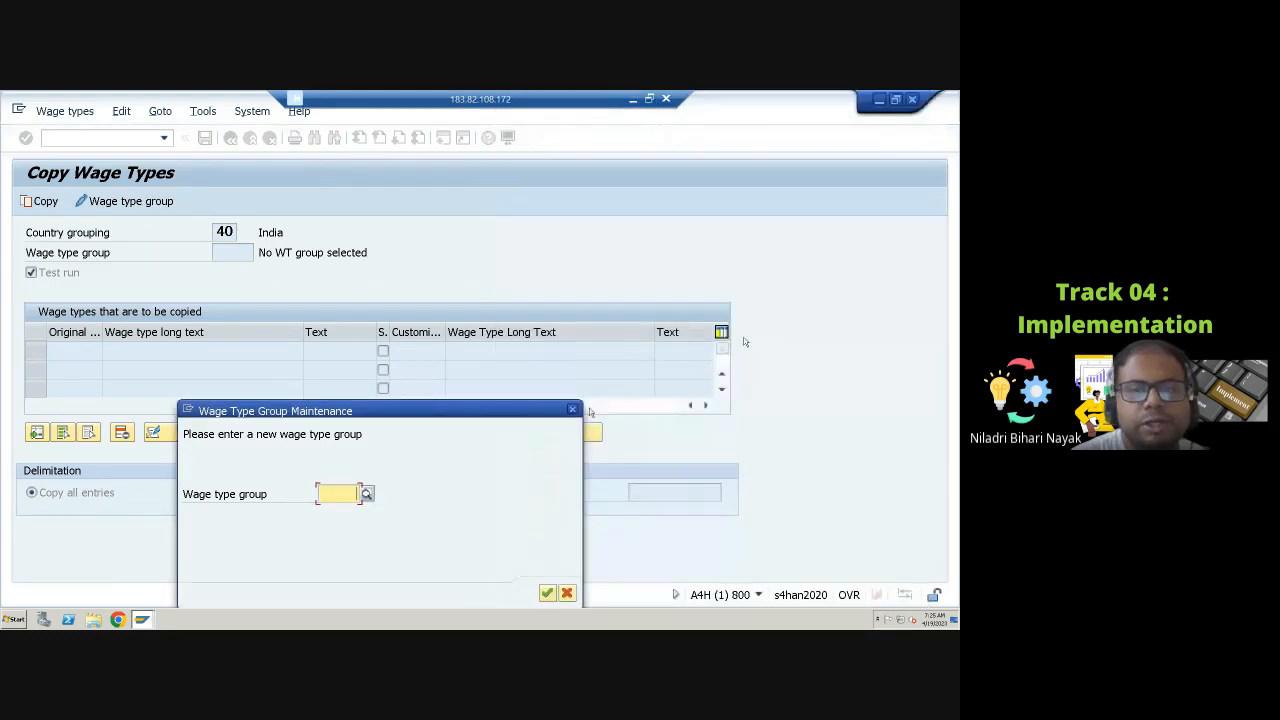
pyautogui.click(572, 409)
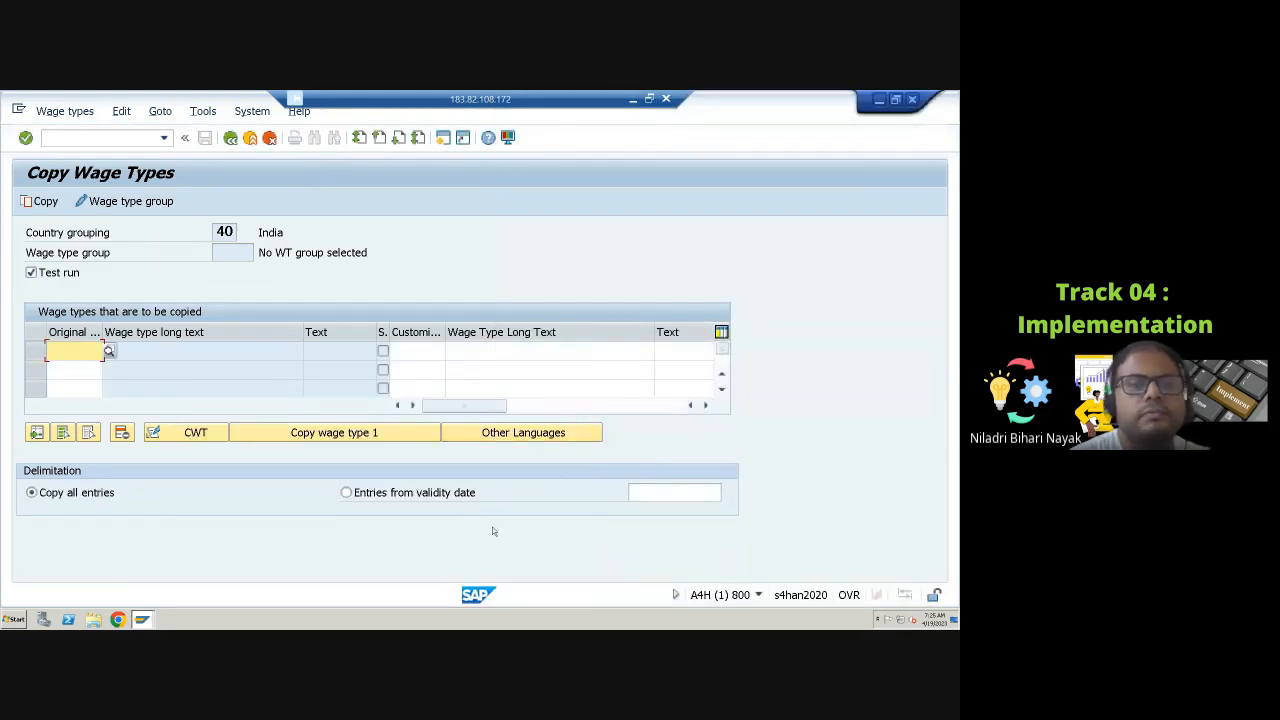
pyautogui.click(232, 140)
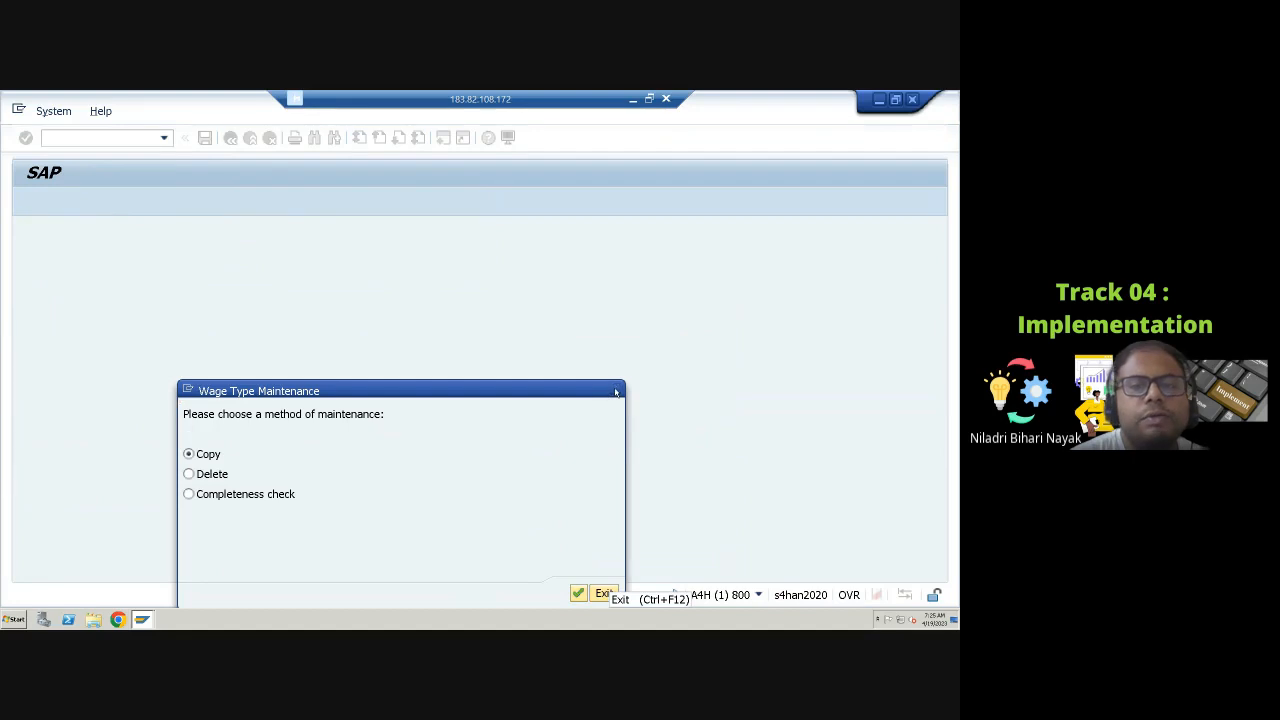
pyautogui.click(615, 389)
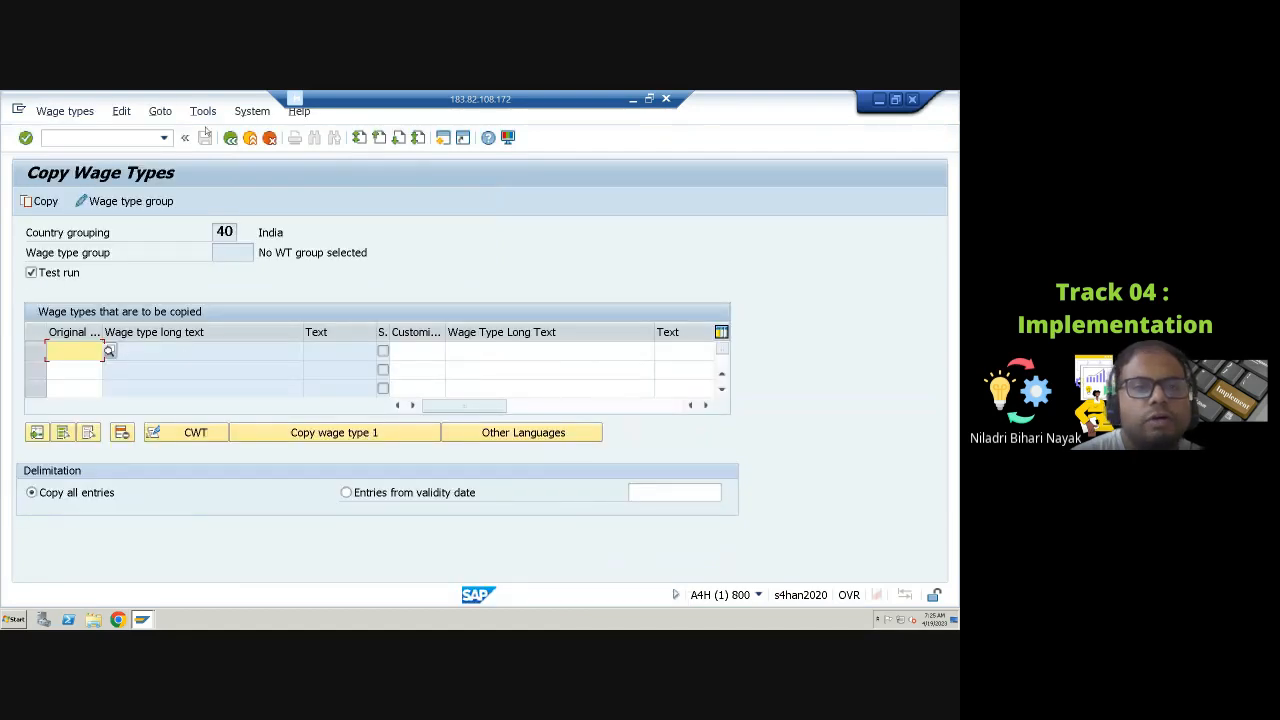
pyautogui.click(230, 138)
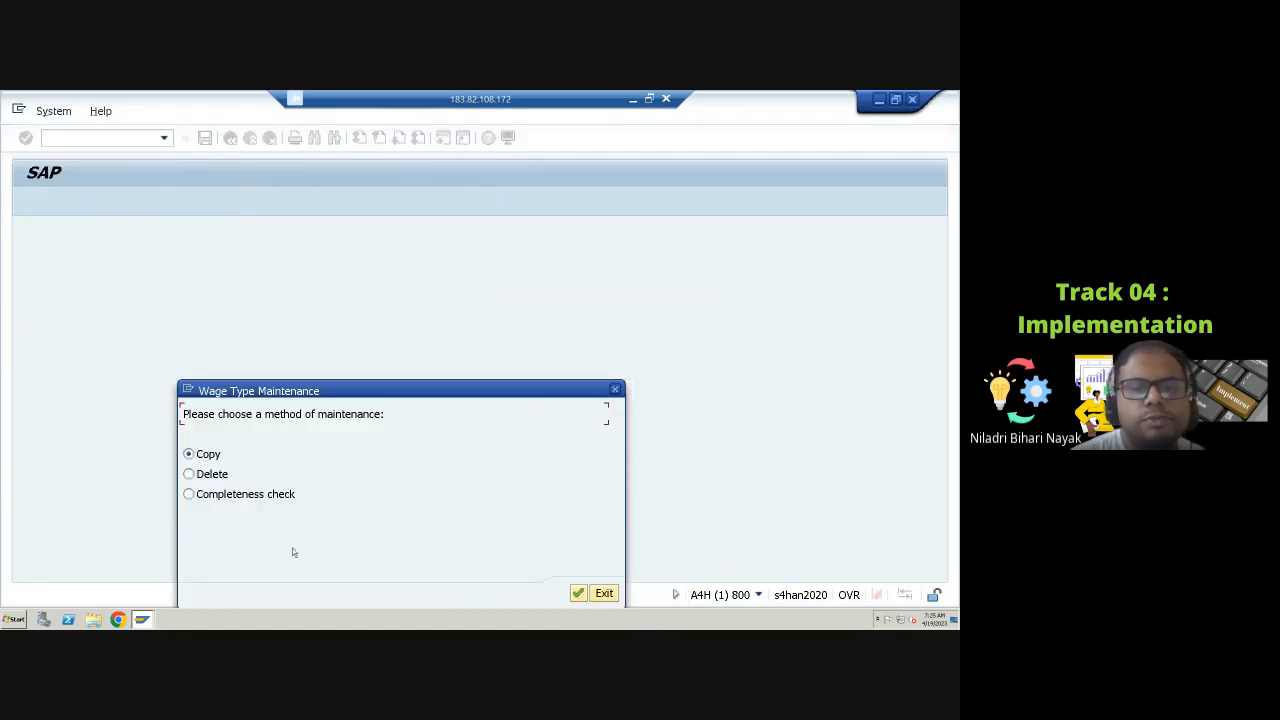
pyautogui.click(606, 594)
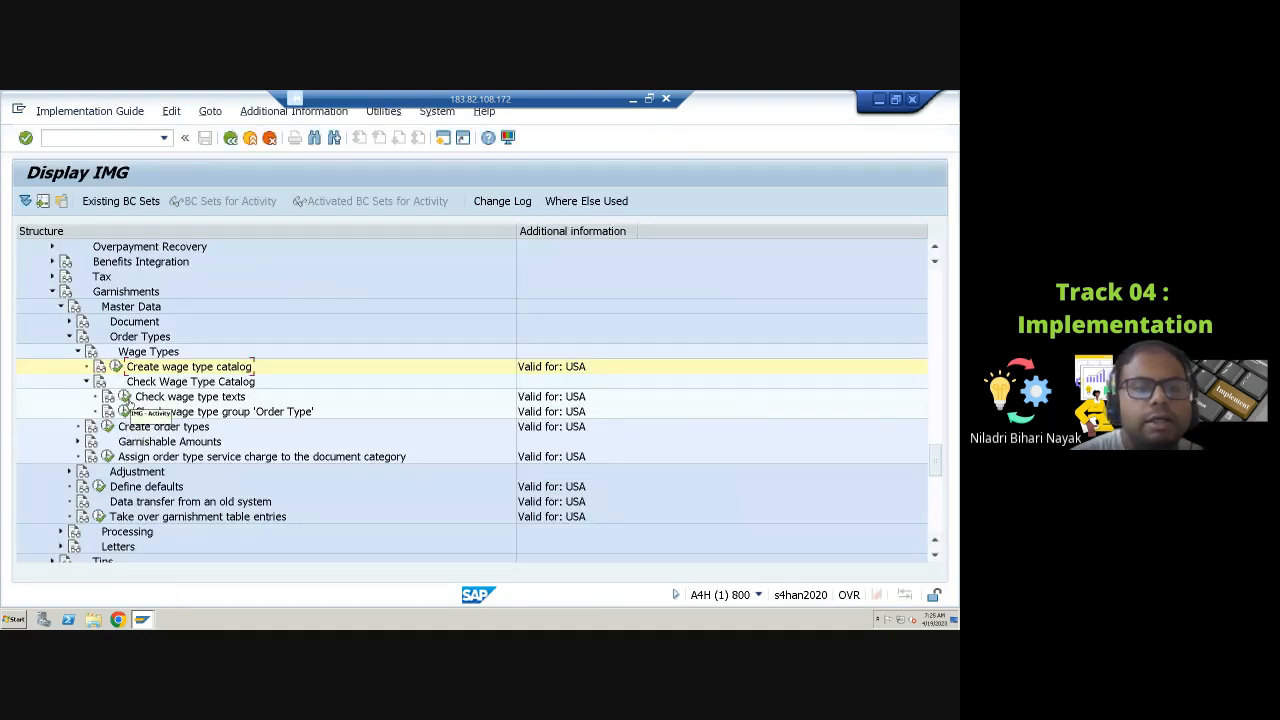
# Step: Open Check wage type texts and look up wage types restricted to country grouping 10 (USA) from the position dialog, then close it
pyautogui.click(125, 397)
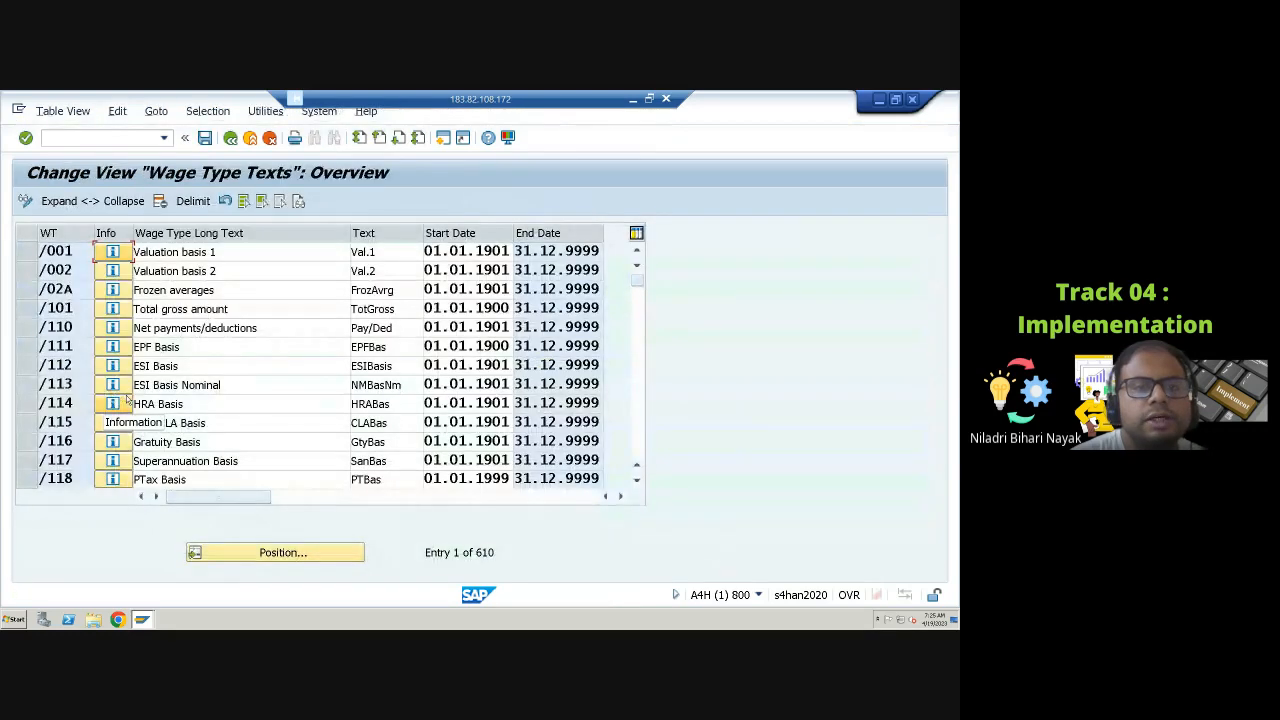
pyautogui.click(280, 552)
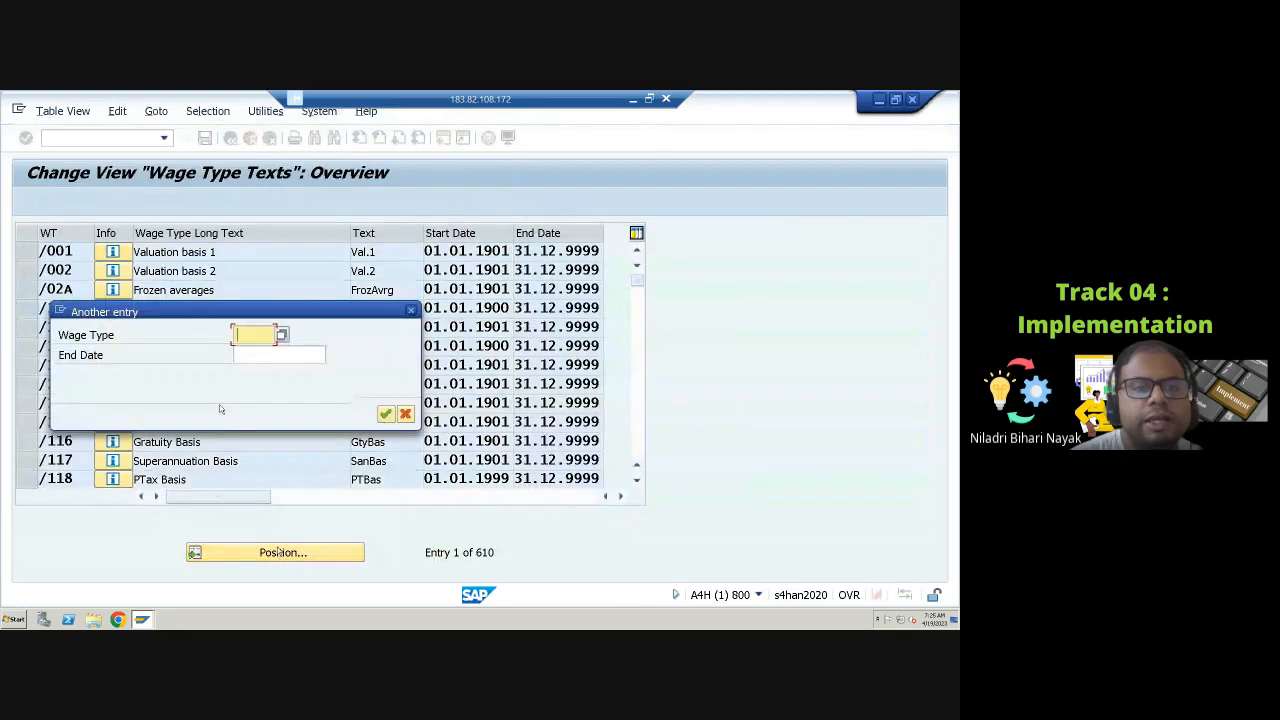
pyautogui.click(281, 336)
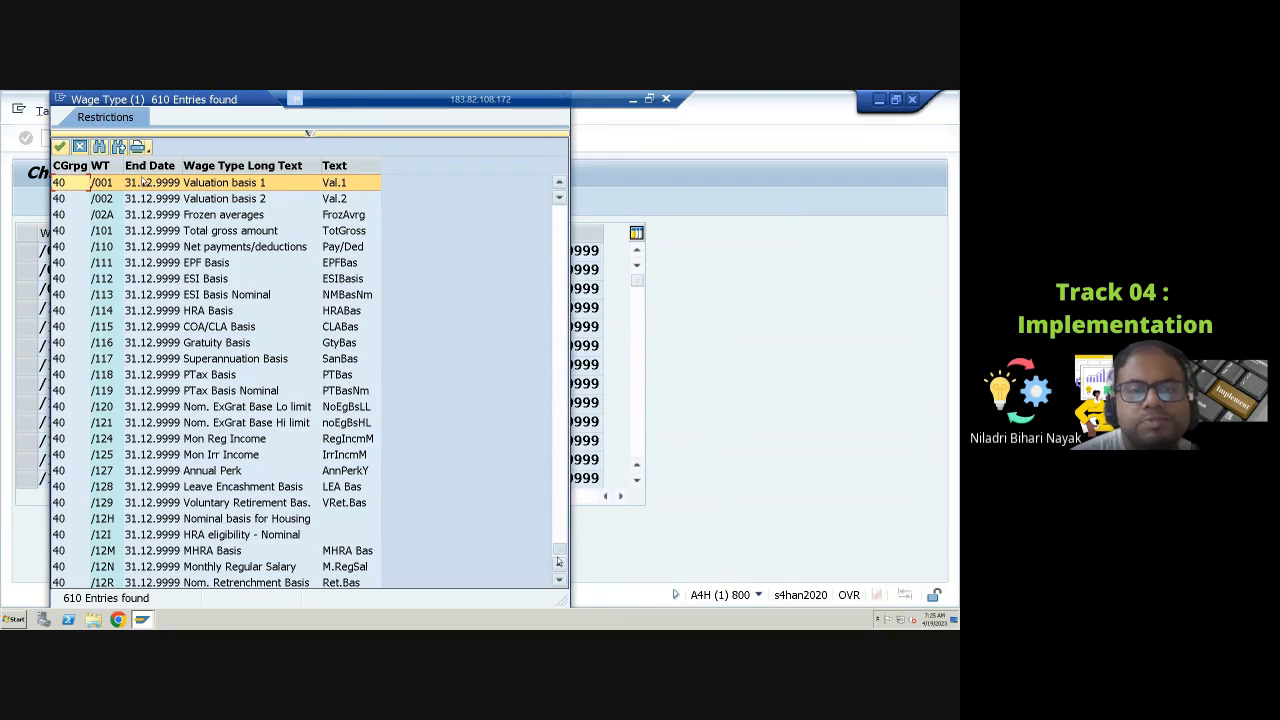
pyautogui.moveTo(558, 562); pyautogui.dragTo(558, 565)
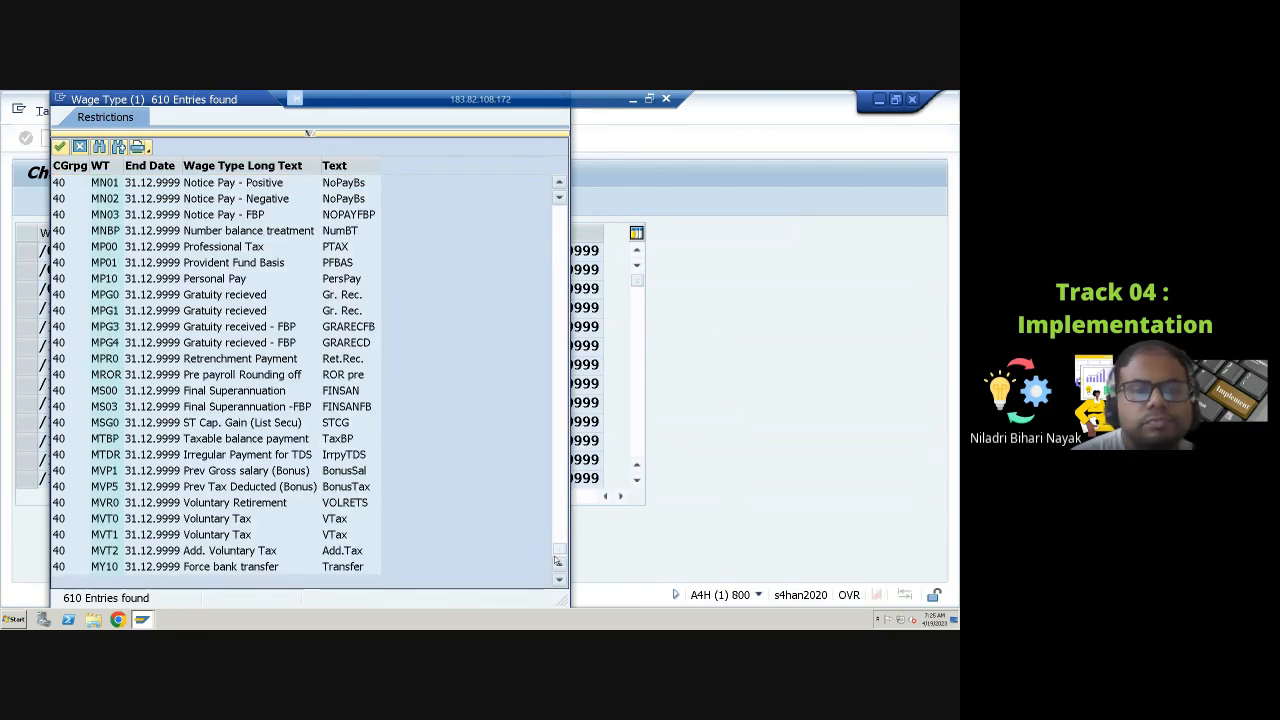
pyautogui.scroll(3, 405, 425)
pyautogui.scroll(3, 405, 425)
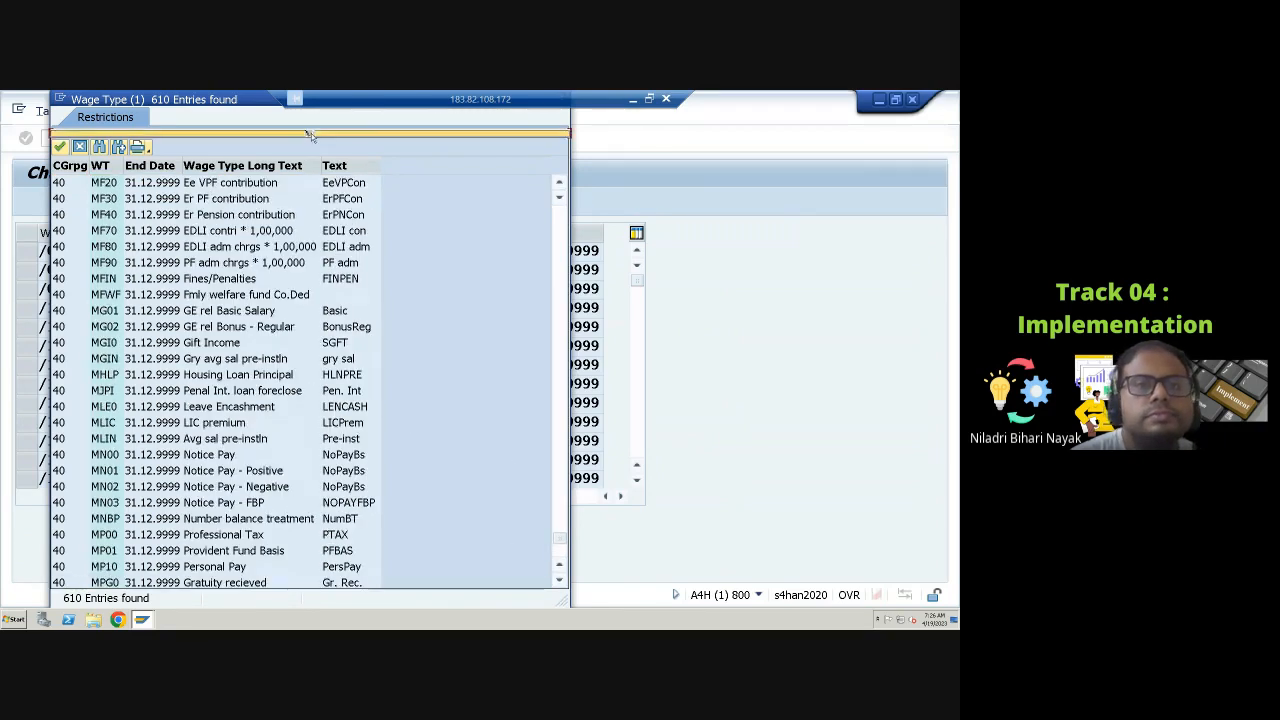
pyautogui.click(310, 133)
pyautogui.click(263, 151)
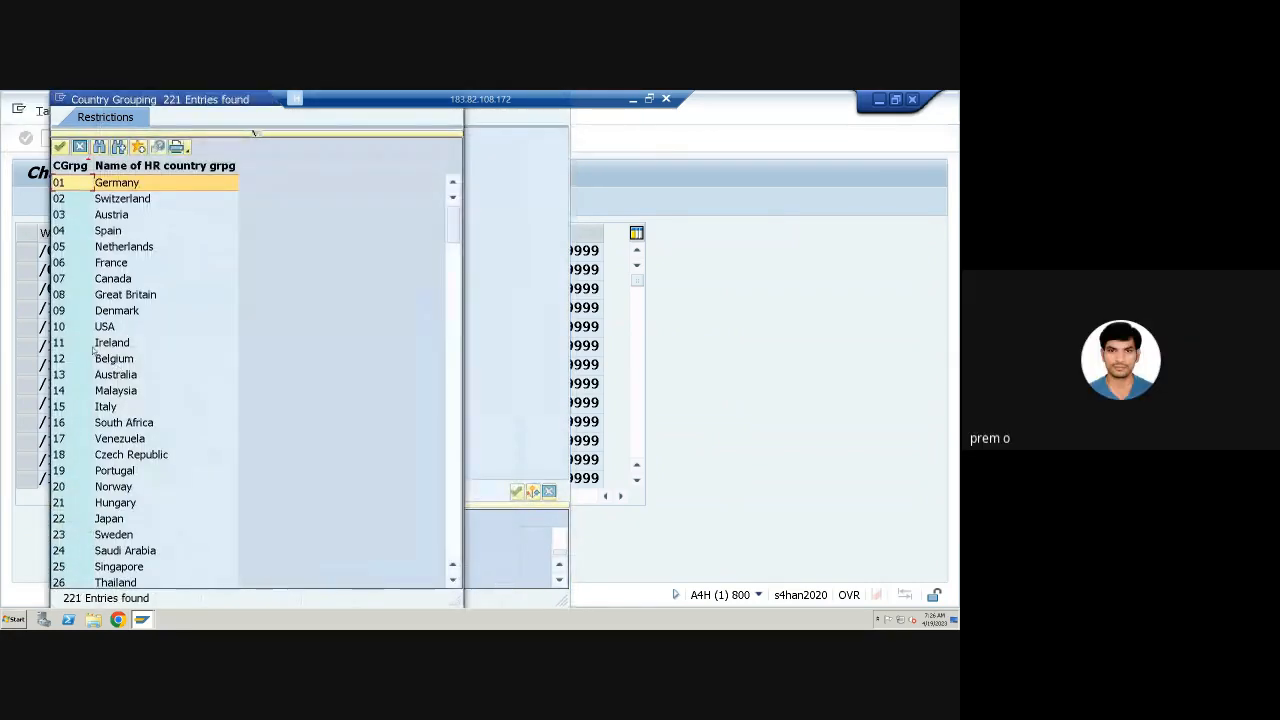
pyautogui.doubleClick(110, 328)
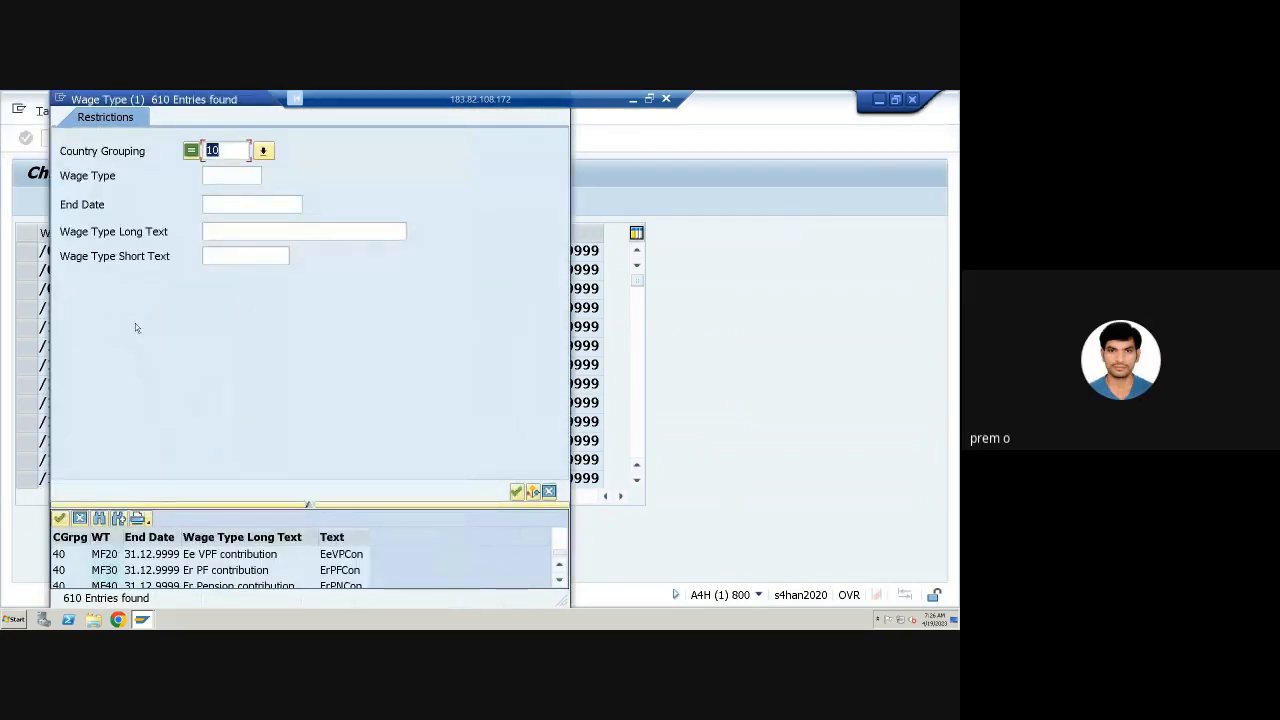
pyautogui.click(516, 491)
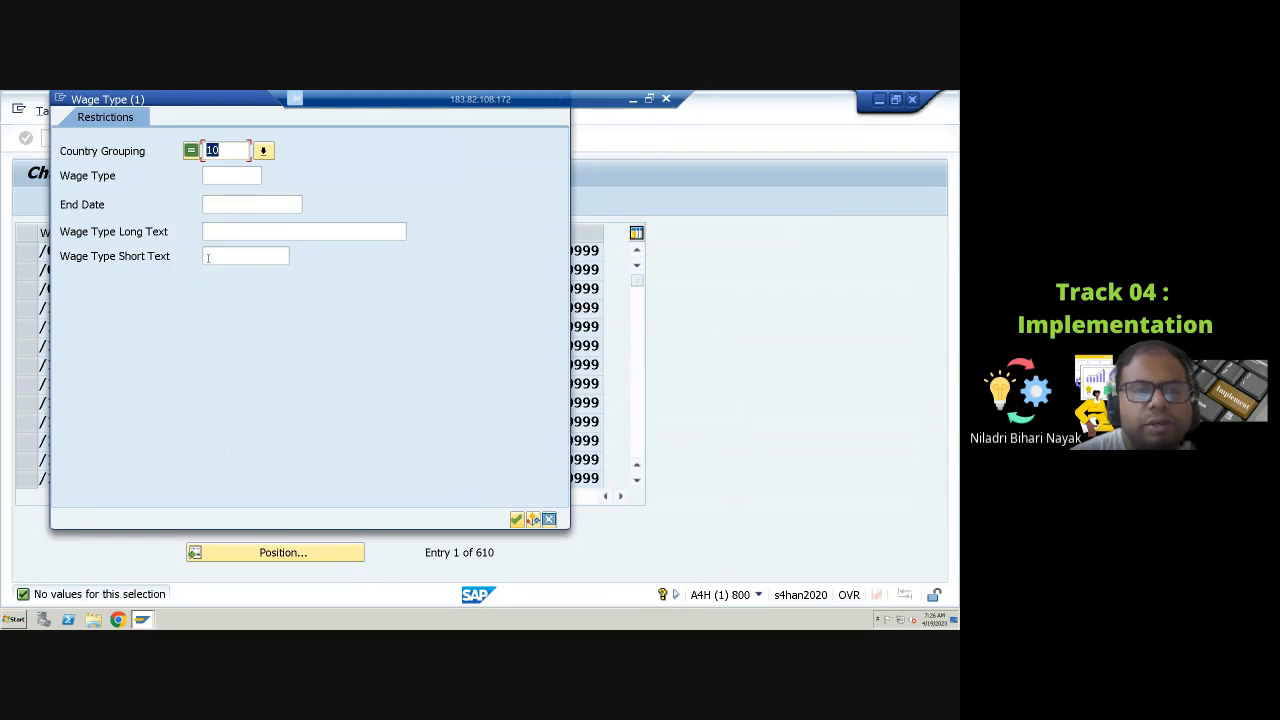
pyautogui.moveTo(220, 102); pyautogui.dragTo(230, 226)
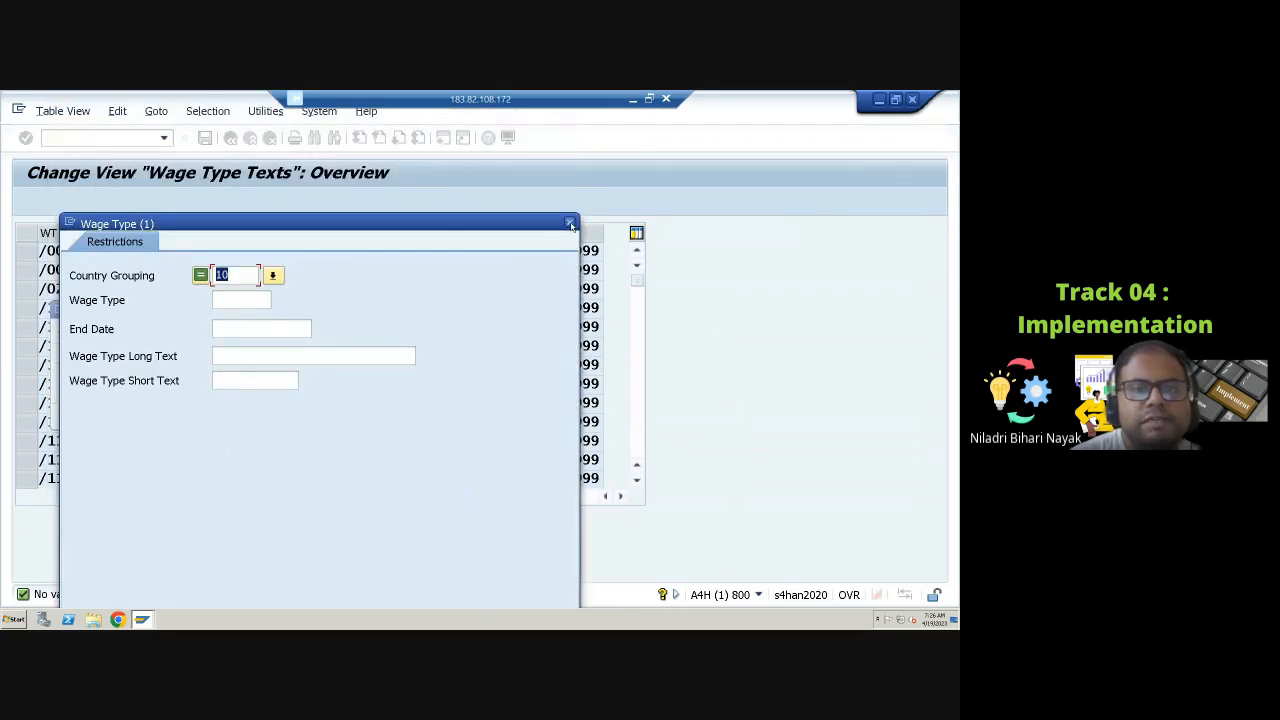
pyautogui.click(570, 223)
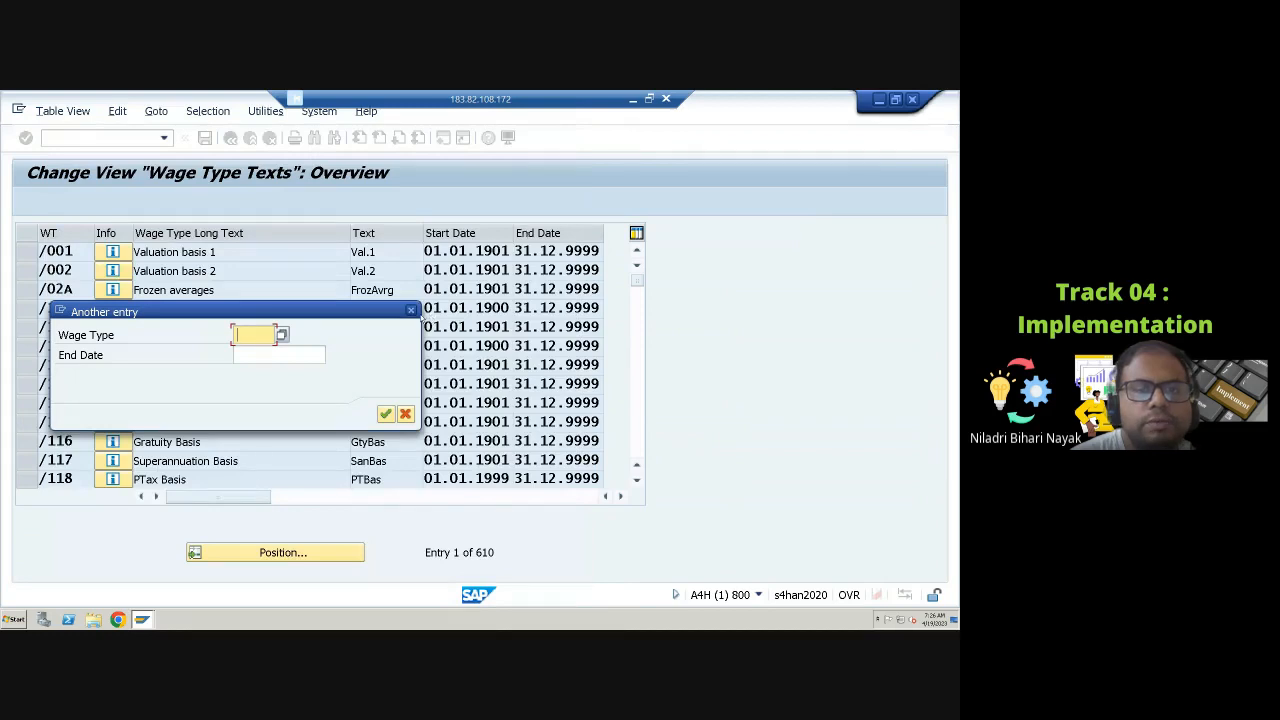
pyautogui.click(410, 311)
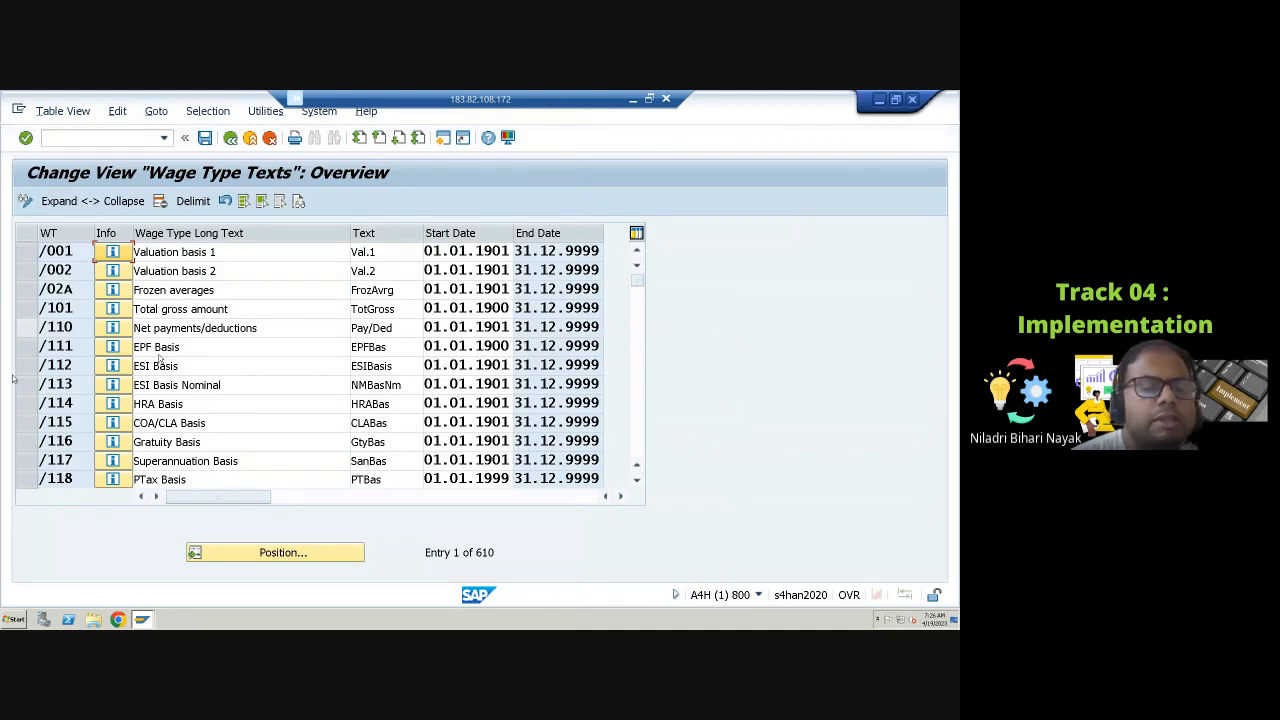
# Step: Browse the wage type texts table, then return to the IMG
pyautogui.click(206, 403)
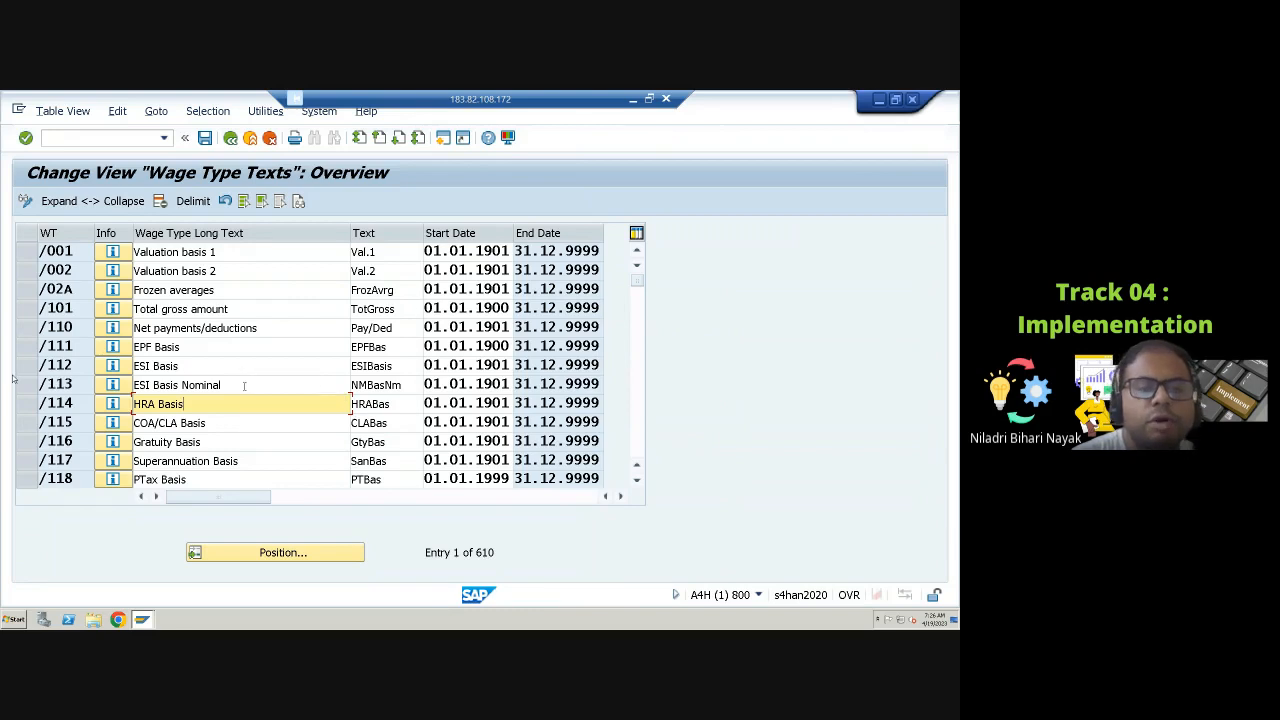
pyautogui.scroll(-12, 253, 395)
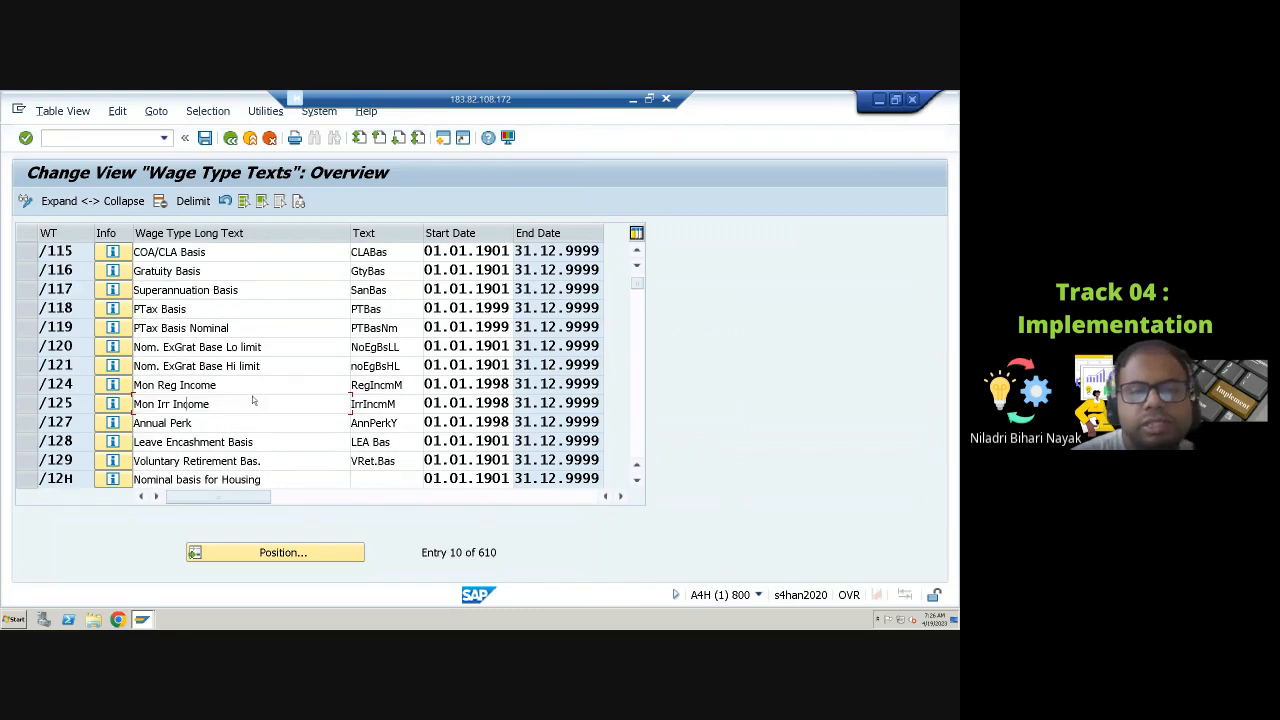
pyautogui.scroll(-2, 246, 398)
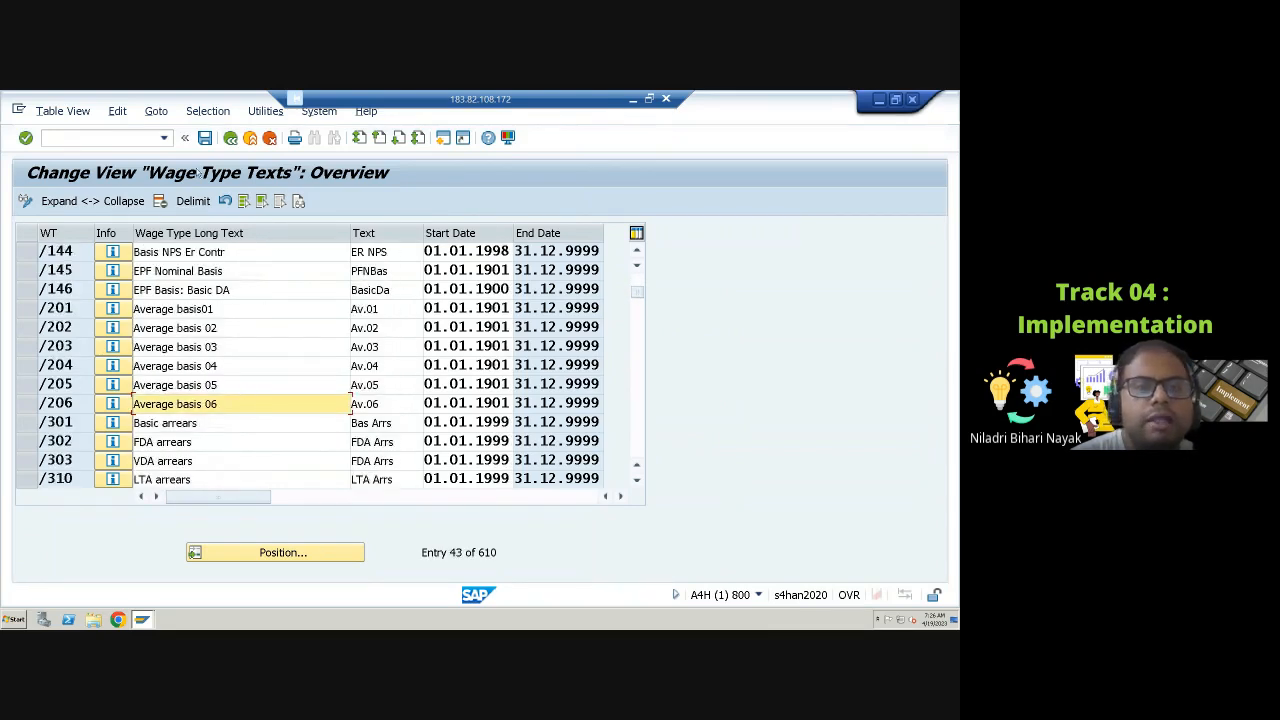
pyautogui.click(230, 138)
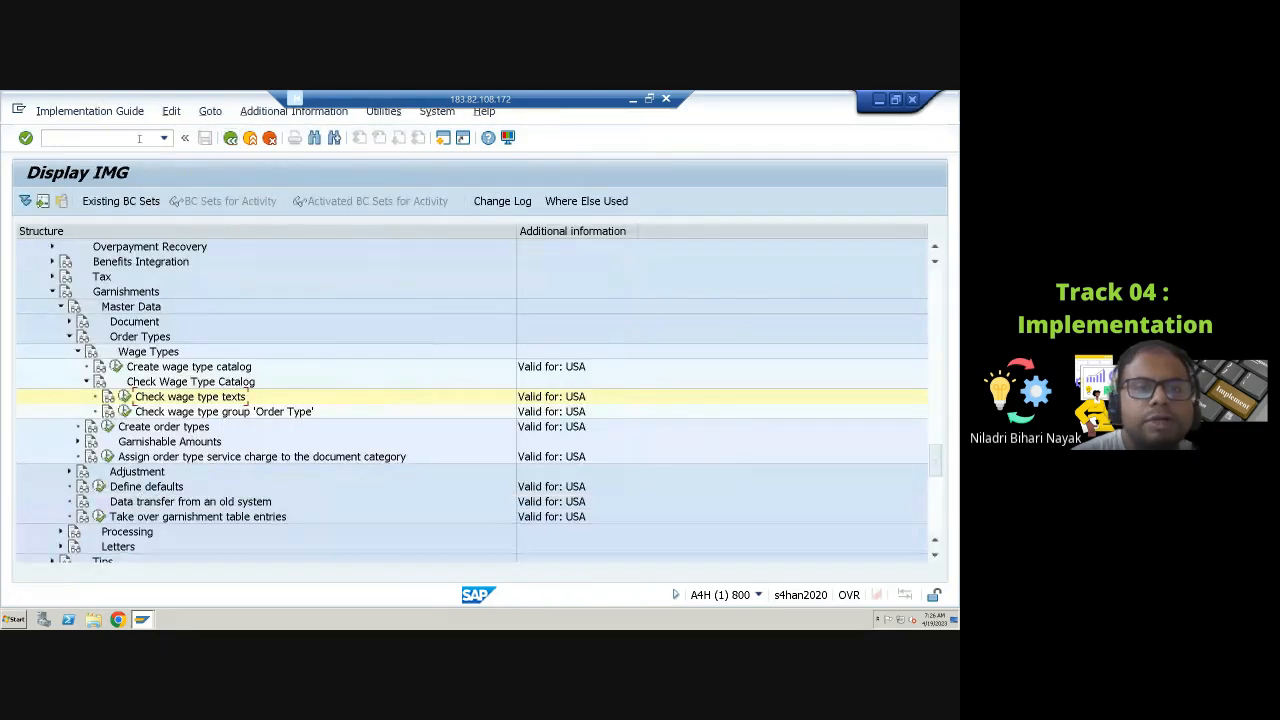
# Step: Run transaction /ooh11 and open wage type maintenance with the Copy method
pyautogui.write('/')
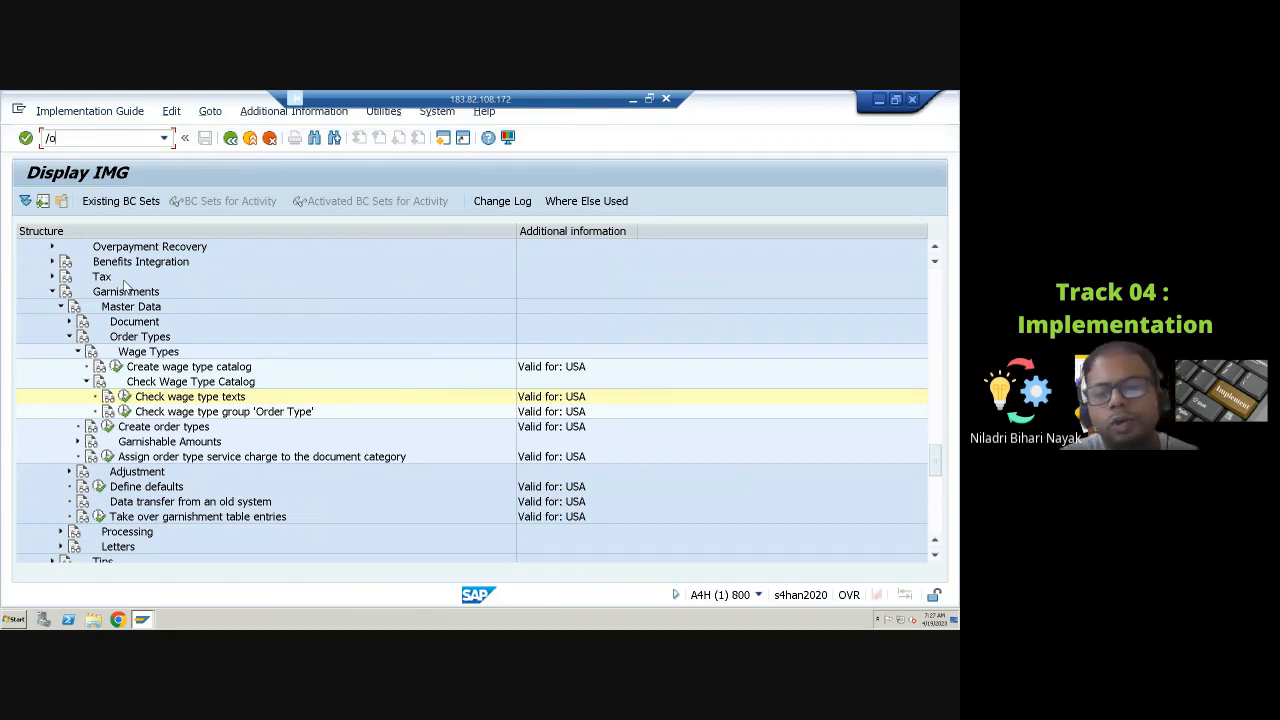
pyautogui.write('oh11')
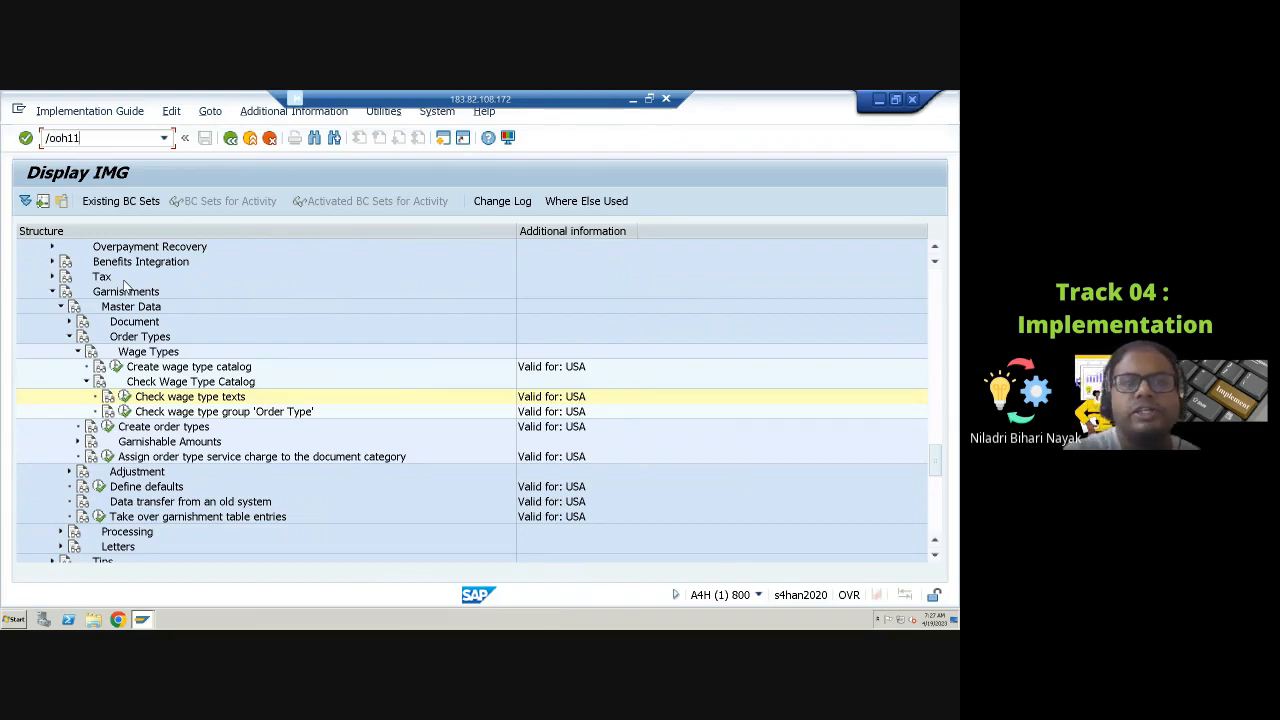
pyautogui.press('Return')
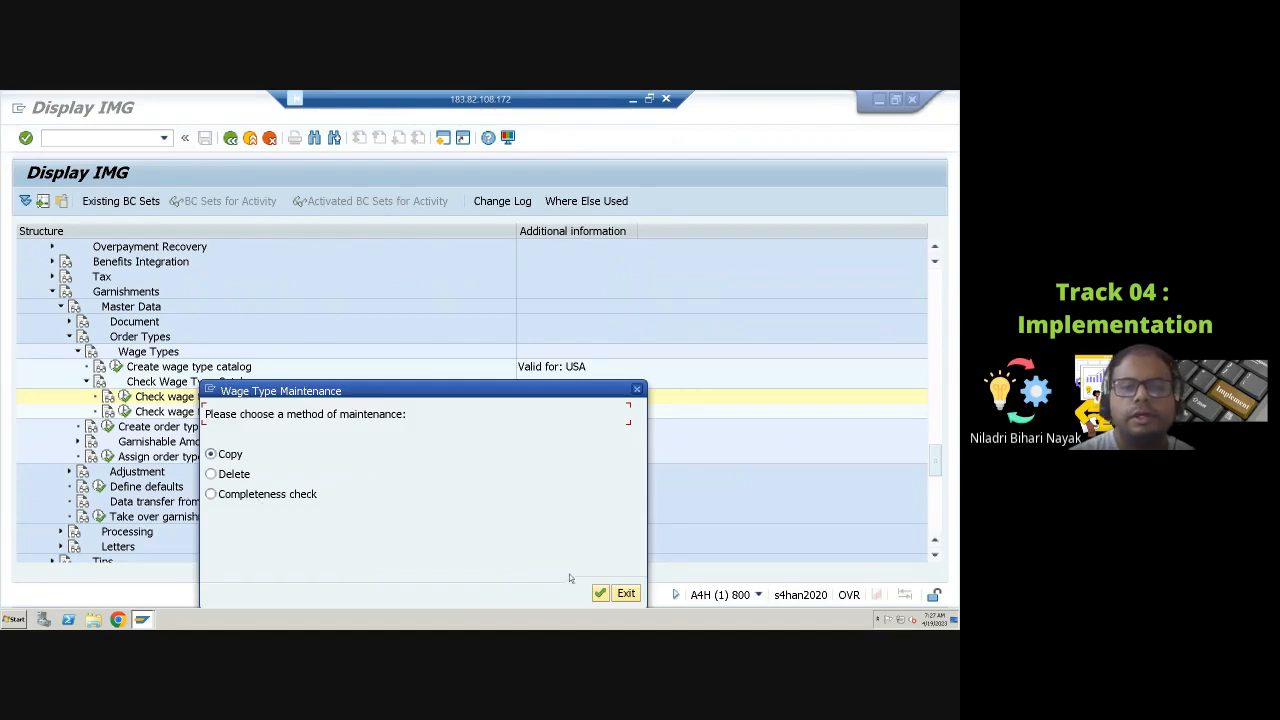
pyautogui.click(600, 593)
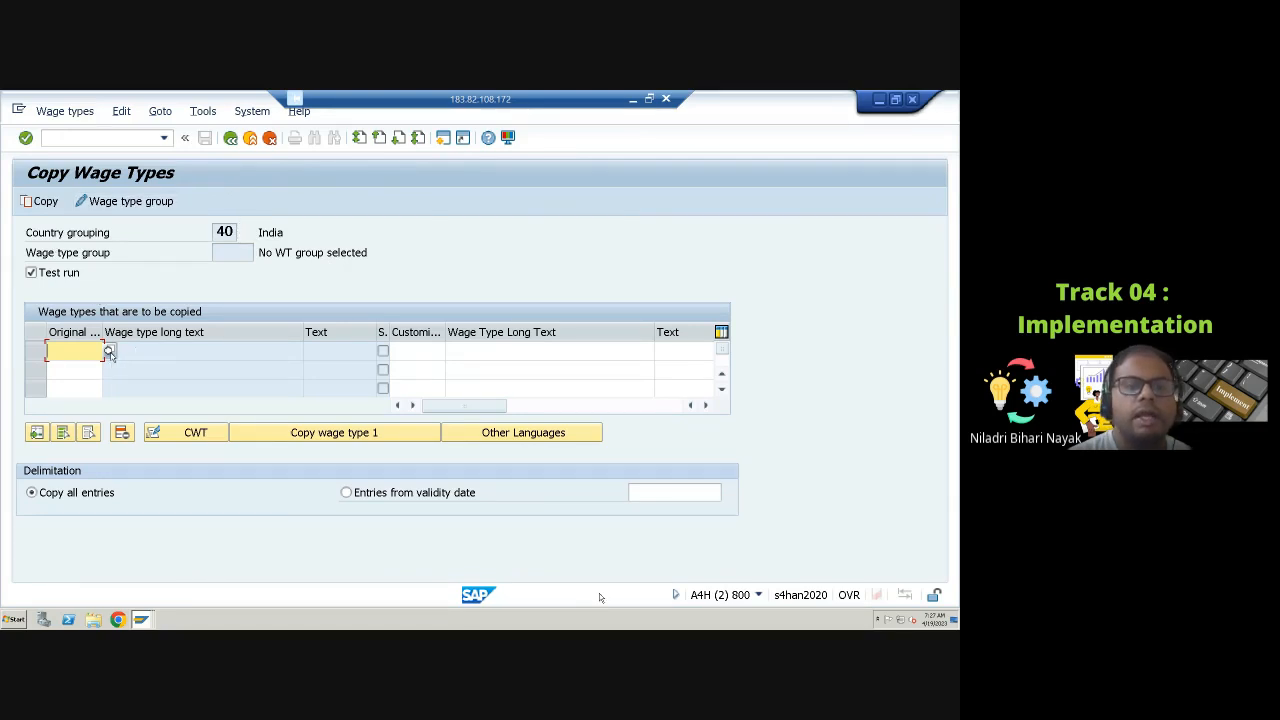
# Step: Browse the original wage type value list and its restrictions for country grouping 40, then close it
pyautogui.click(110, 352)
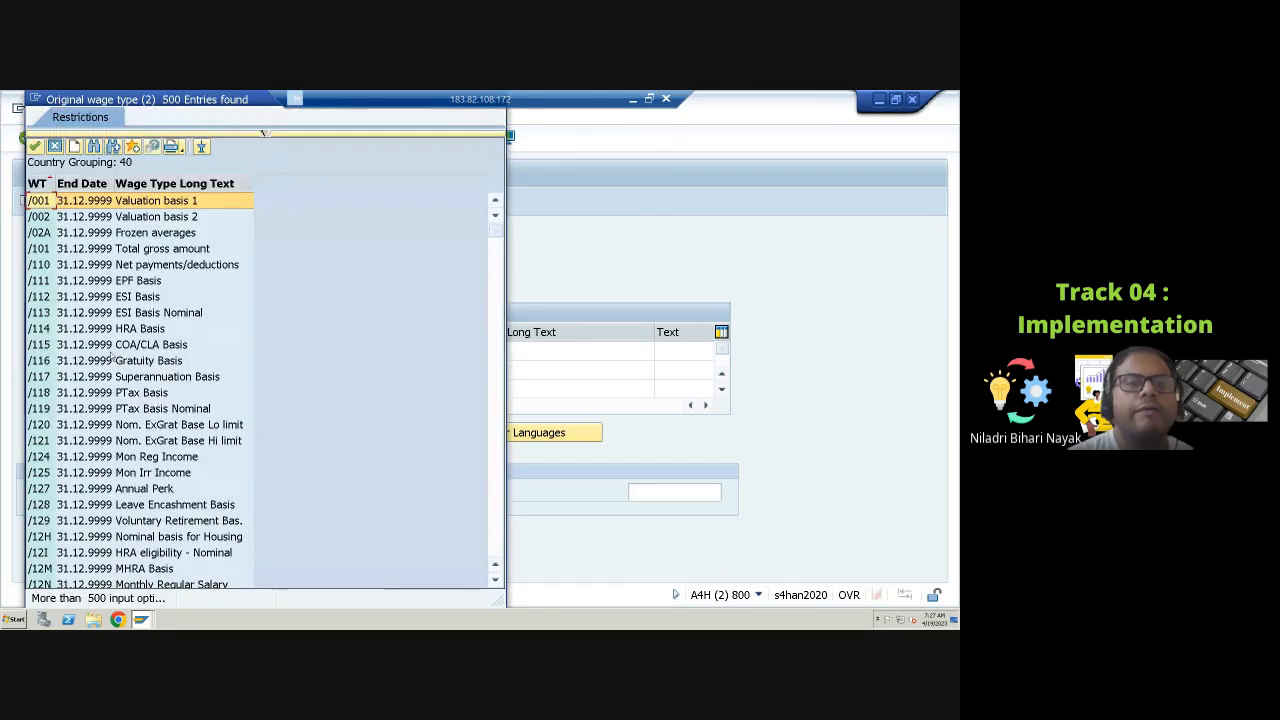
pyautogui.scroll(-7, 328, 529)
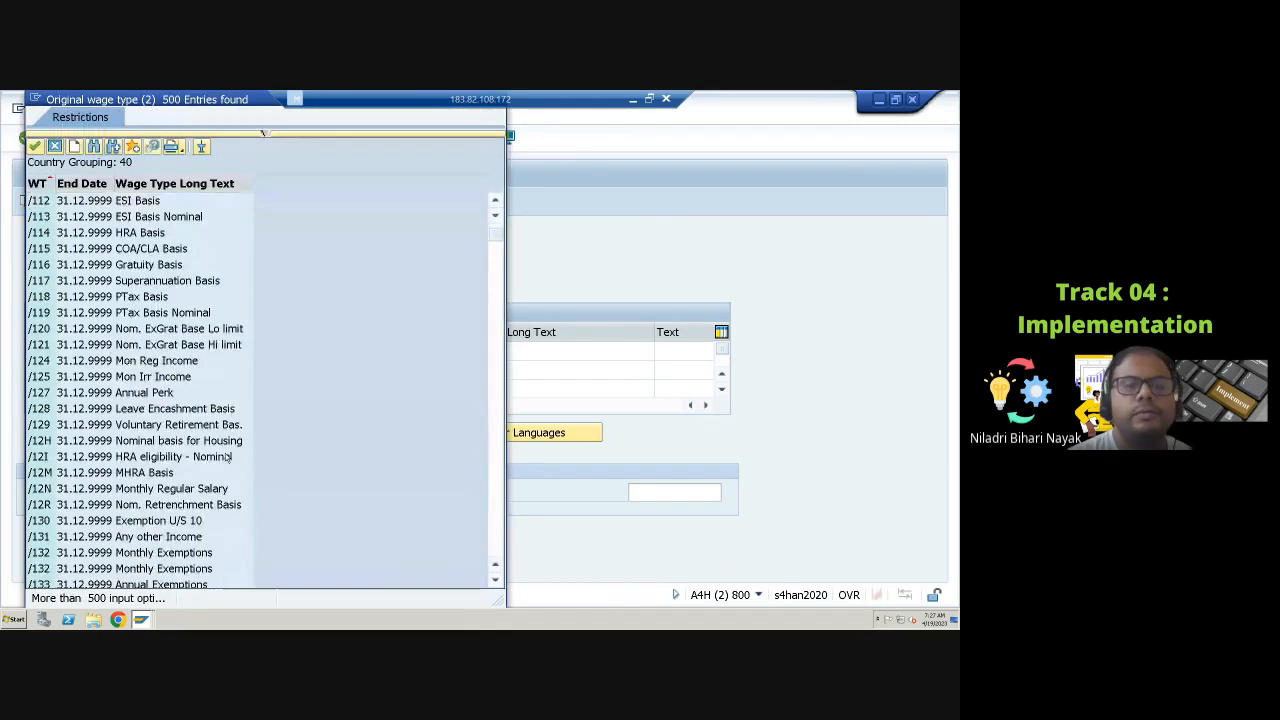
pyautogui.scroll(1, 328, 529)
pyautogui.click(265, 133)
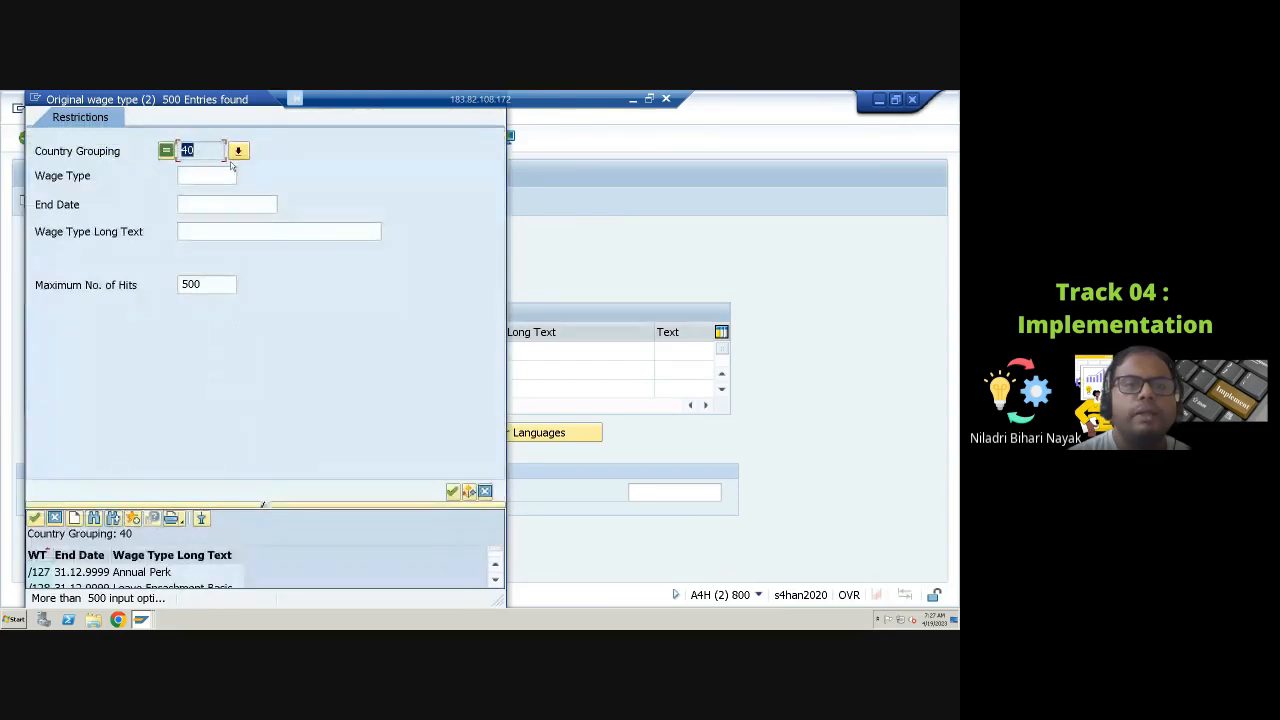
pyautogui.click(209, 283)
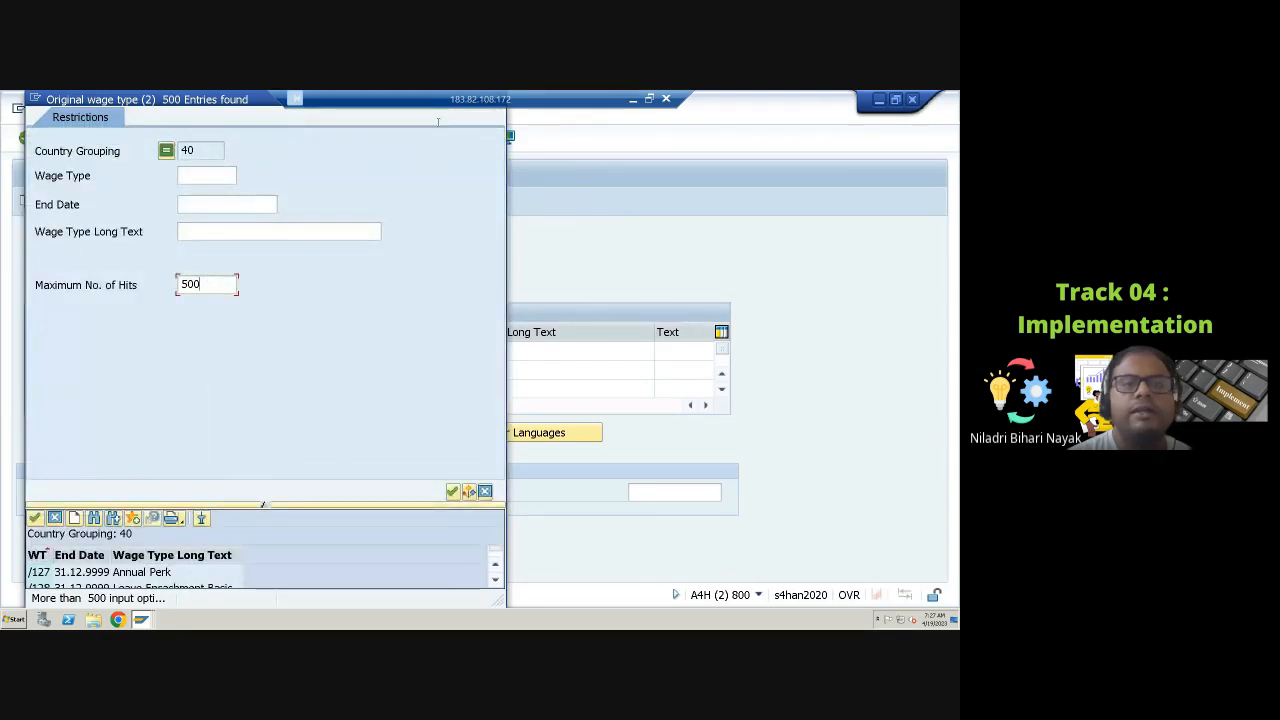
pyautogui.moveTo(217, 99); pyautogui.dragTo(228, 172)
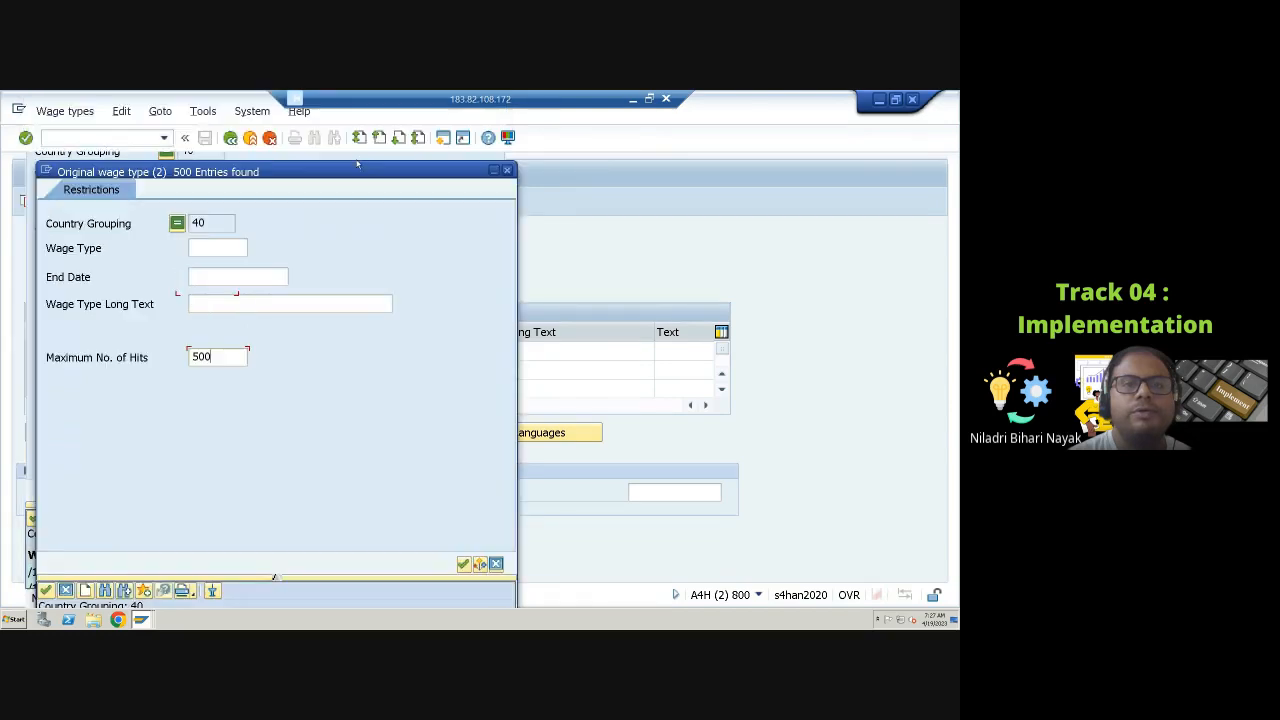
pyautogui.click(508, 171)
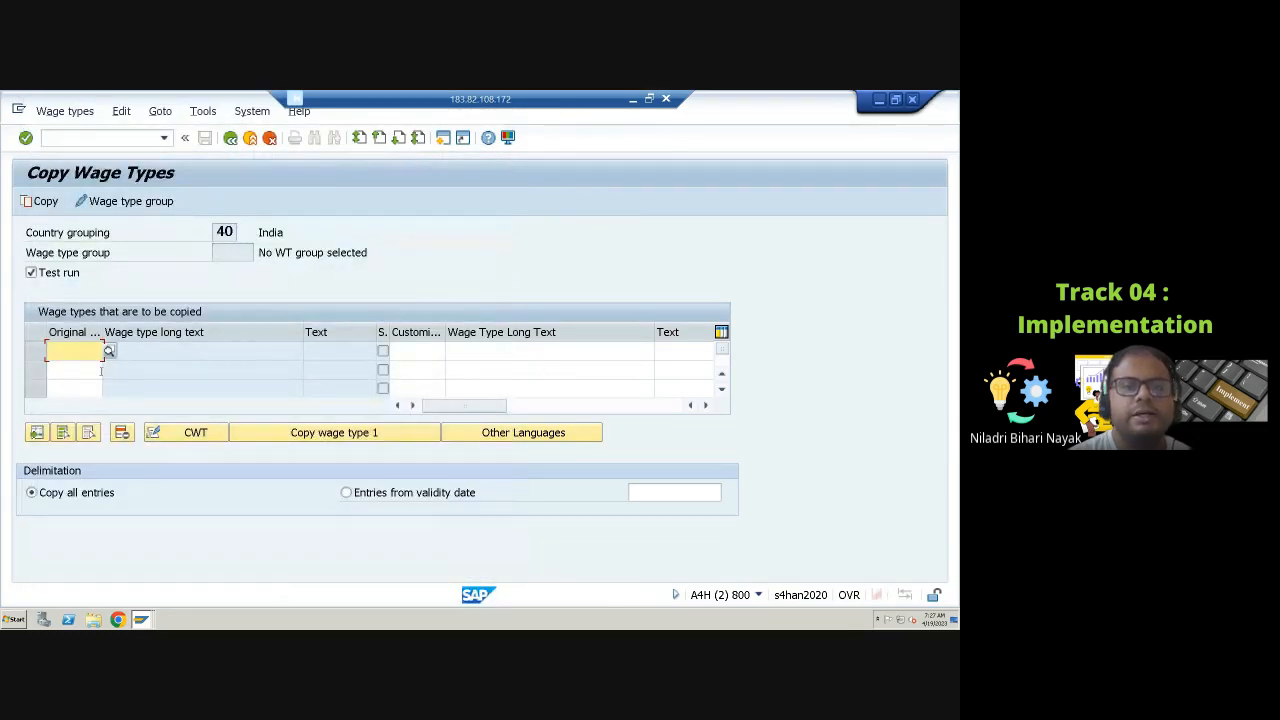
# Step: Open the original wage type value list and scroll through its entries
pyautogui.click(109, 351)
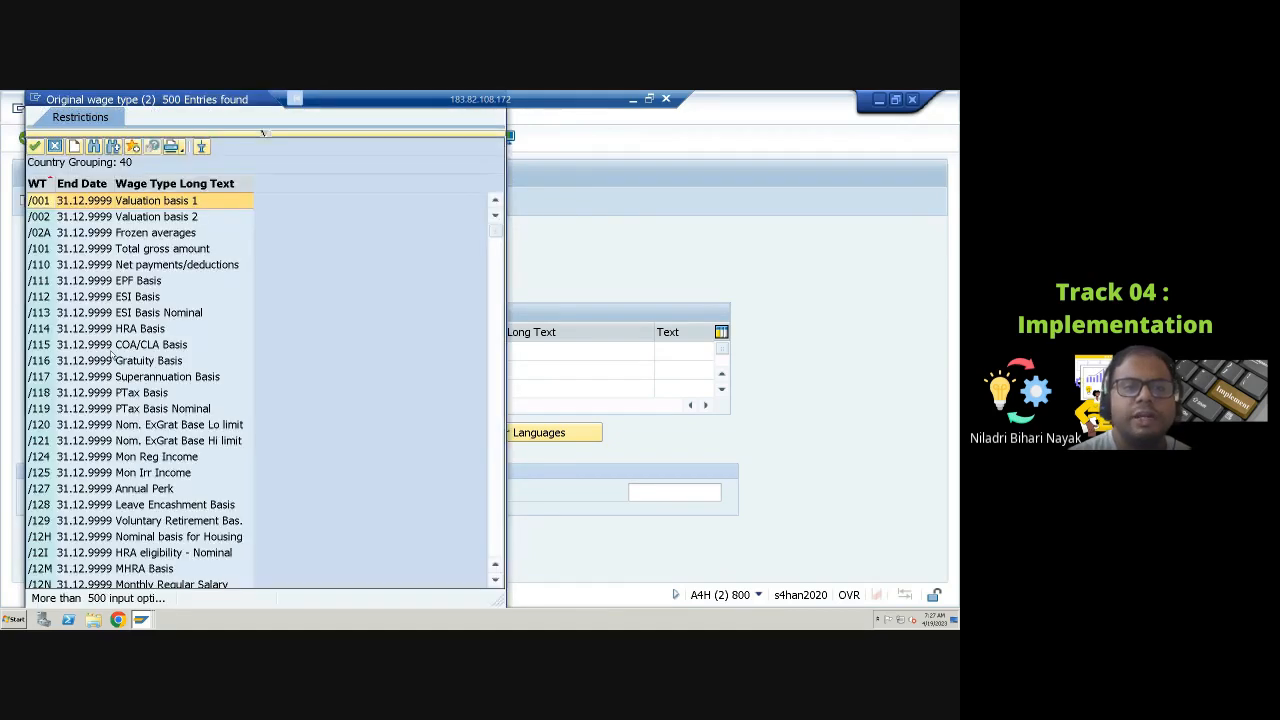
pyautogui.moveTo(496, 233); pyautogui.dragTo(505, 549)
pyautogui.scroll(15, 444, 414)
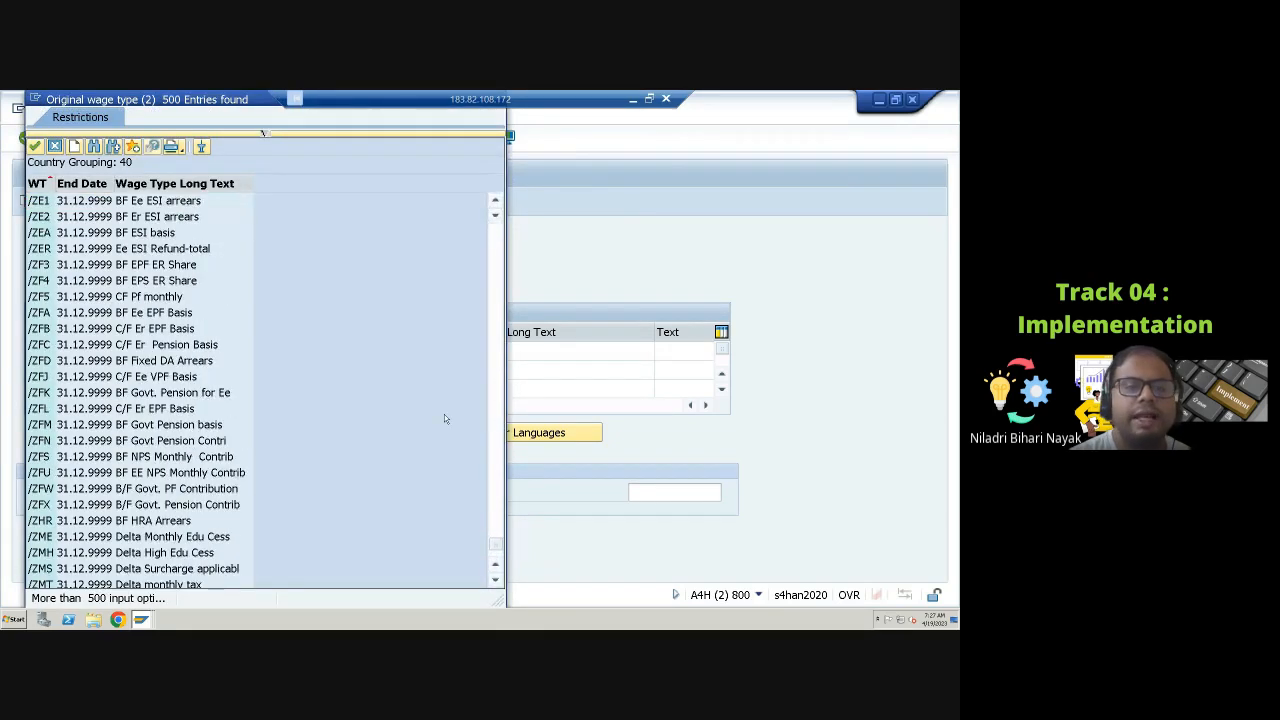
pyautogui.scroll(15, 440, 385)
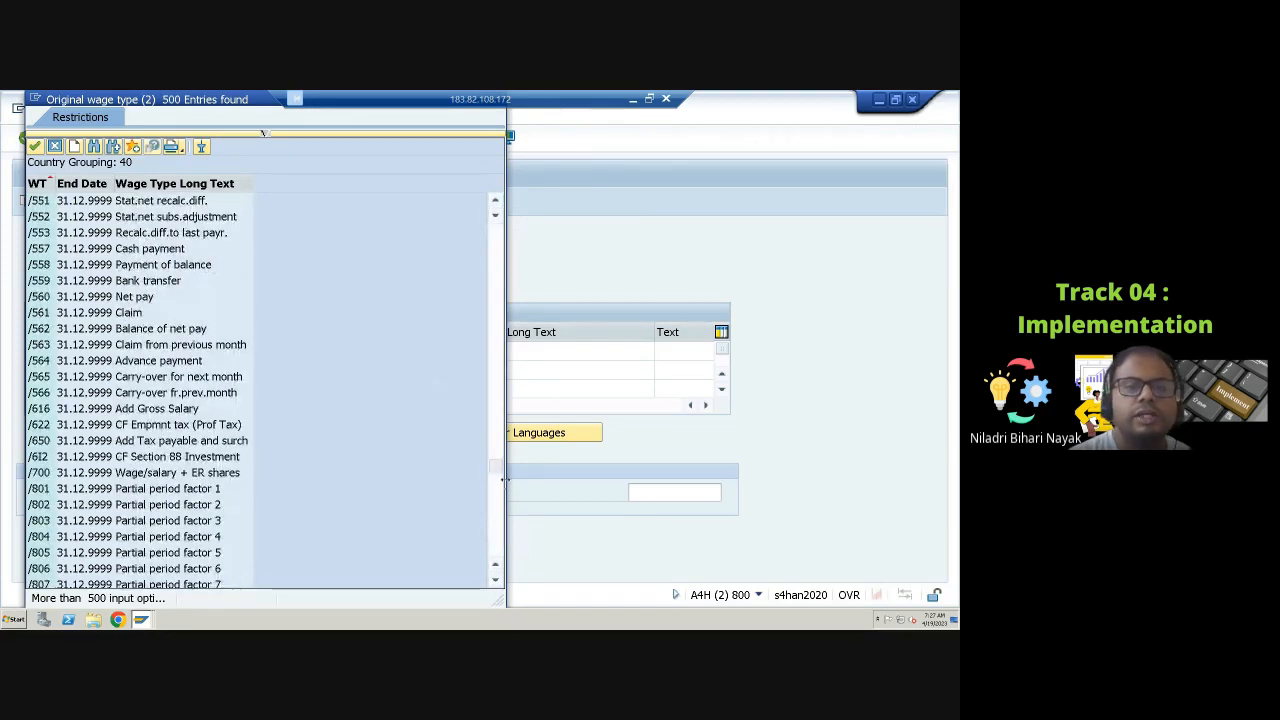
pyautogui.moveTo(500, 470); pyautogui.dragTo(498, 318)
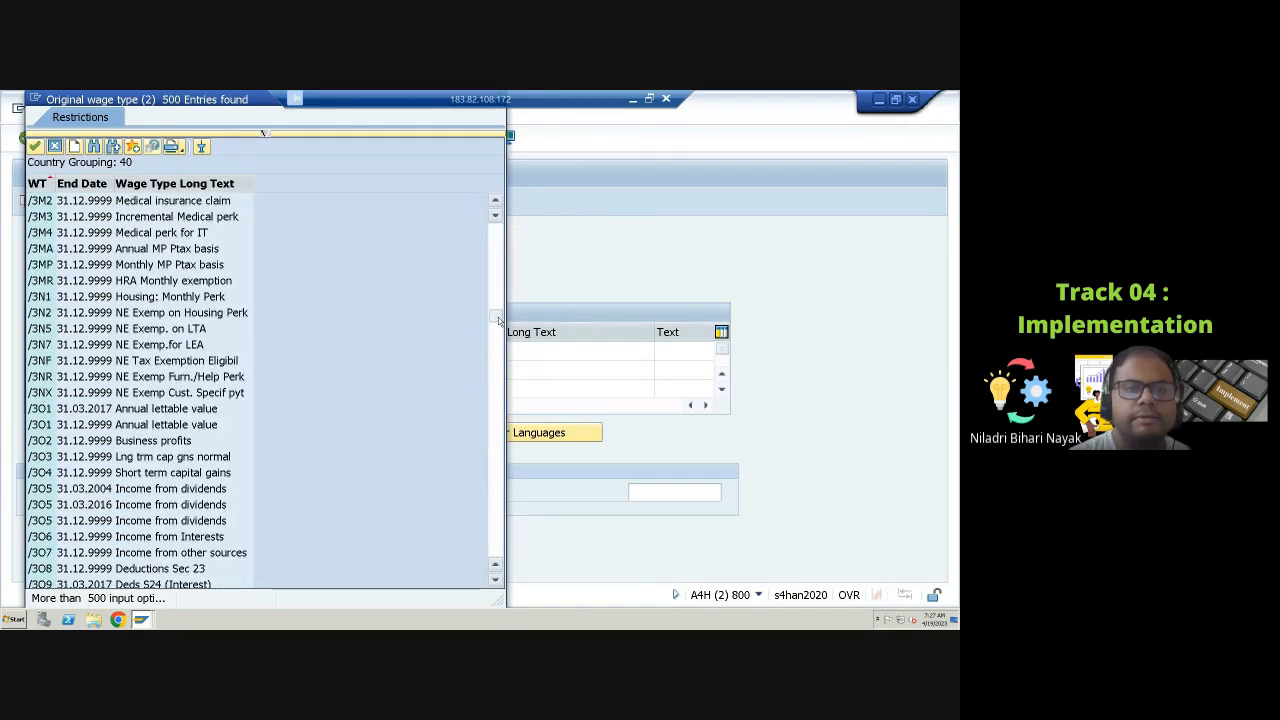
# Step: Search the original wage type list for M, scroll through the results, then close the list
pyautogui.click(93, 146)
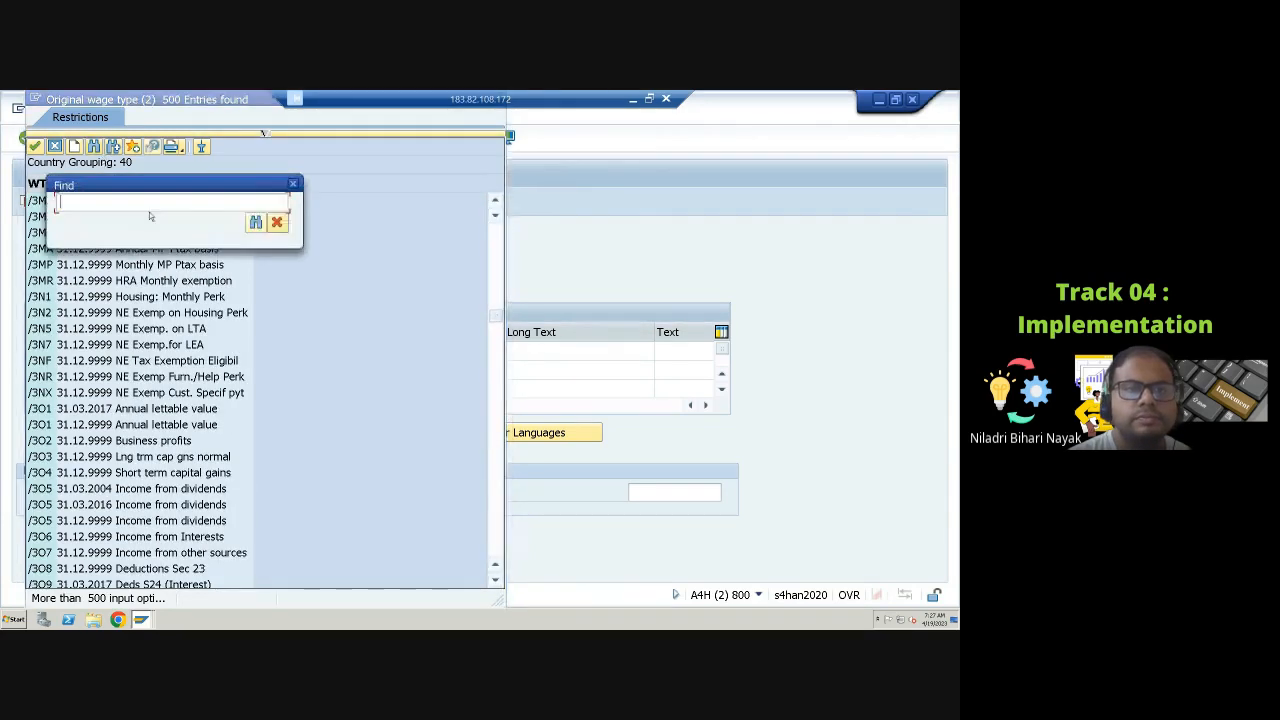
pyautogui.write('M*')
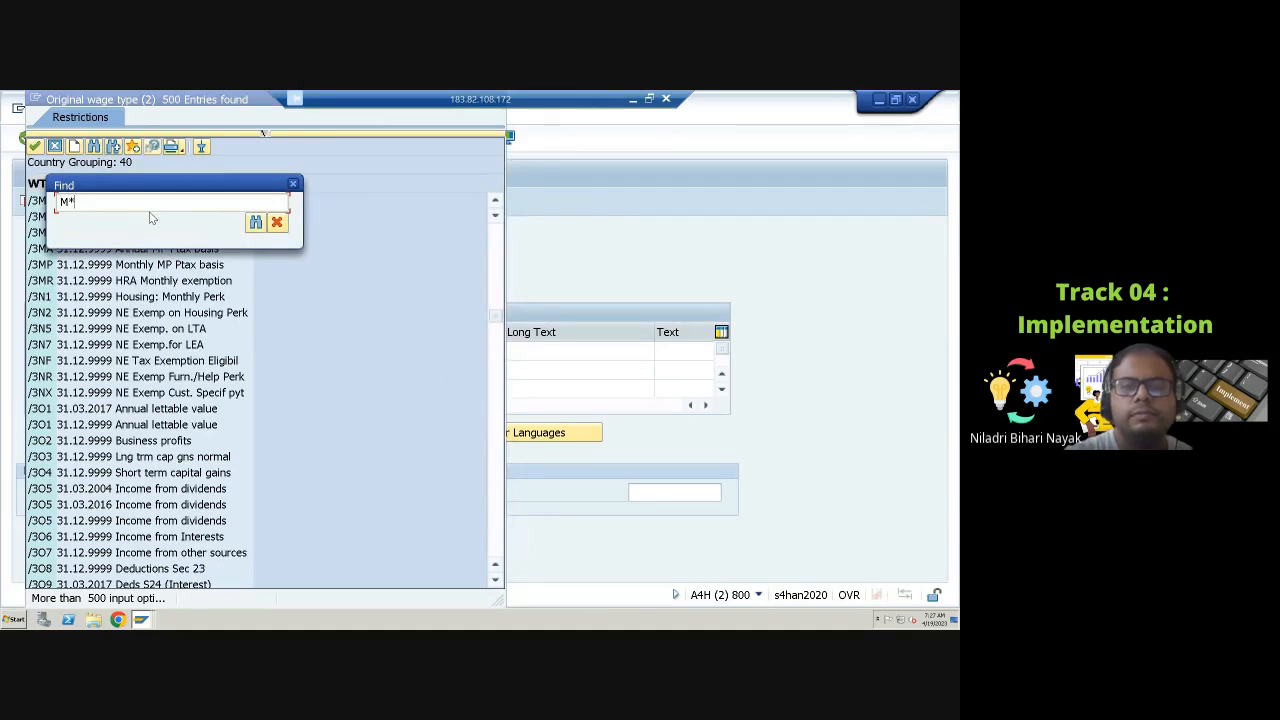
pyautogui.press('Return')
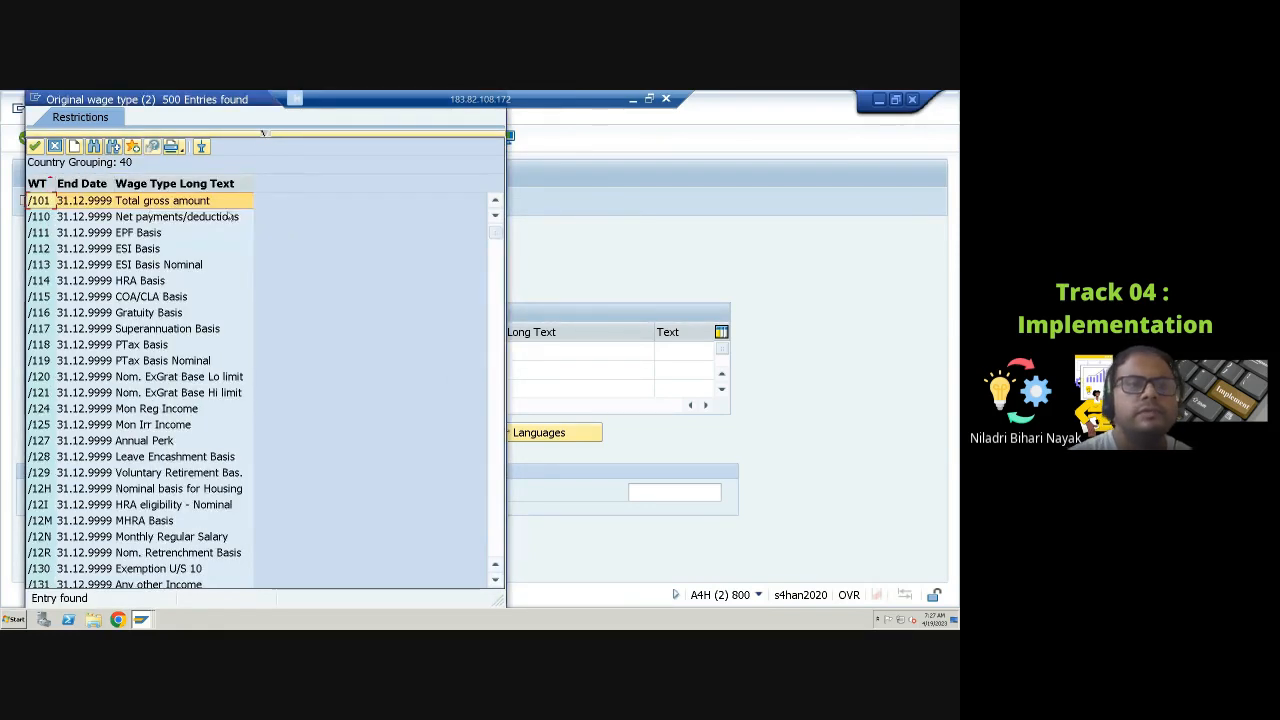
pyautogui.scroll(1, 172, 187)
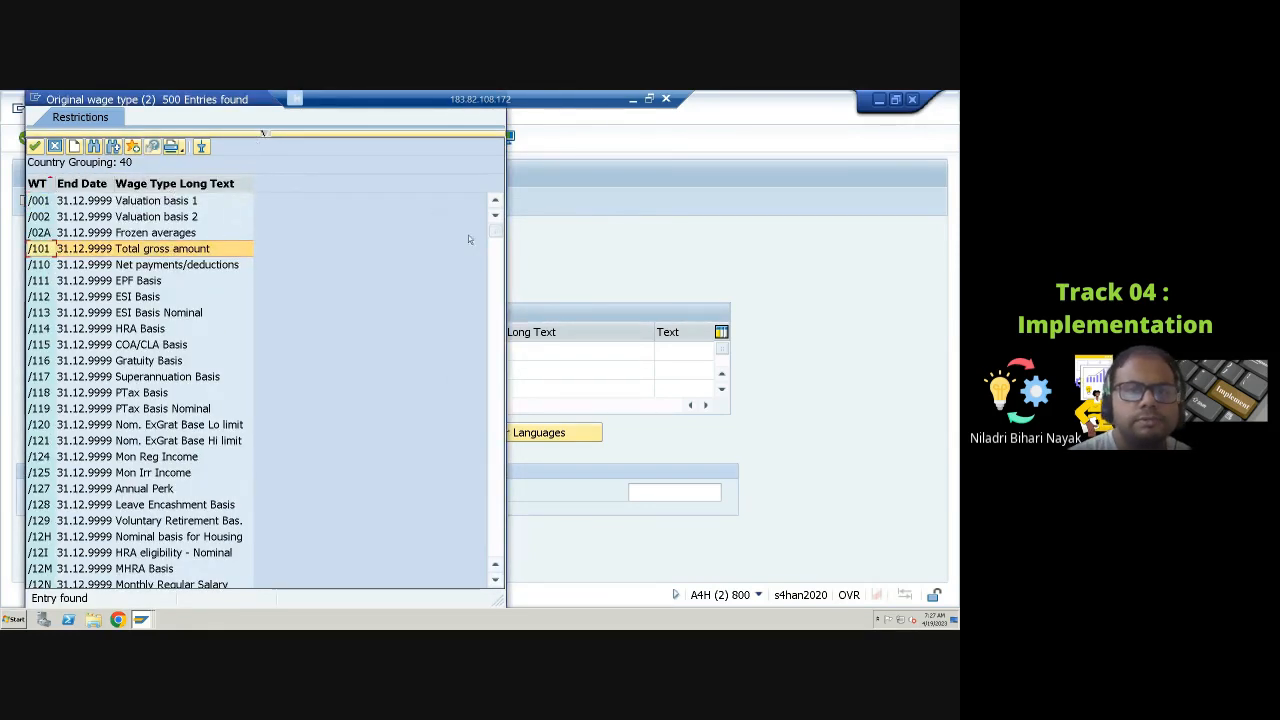
pyautogui.moveTo(496, 236); pyautogui.dragTo(496, 344)
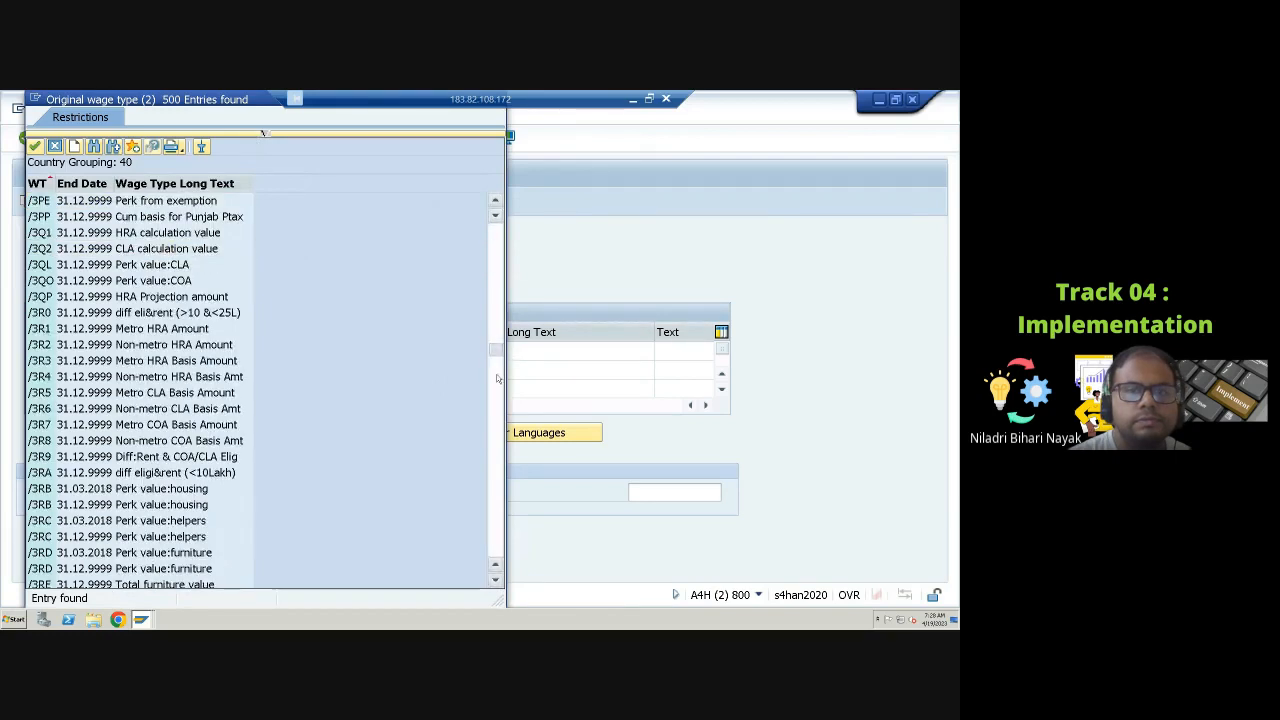
pyautogui.moveTo(504, 432); pyautogui.dragTo(496, 560)
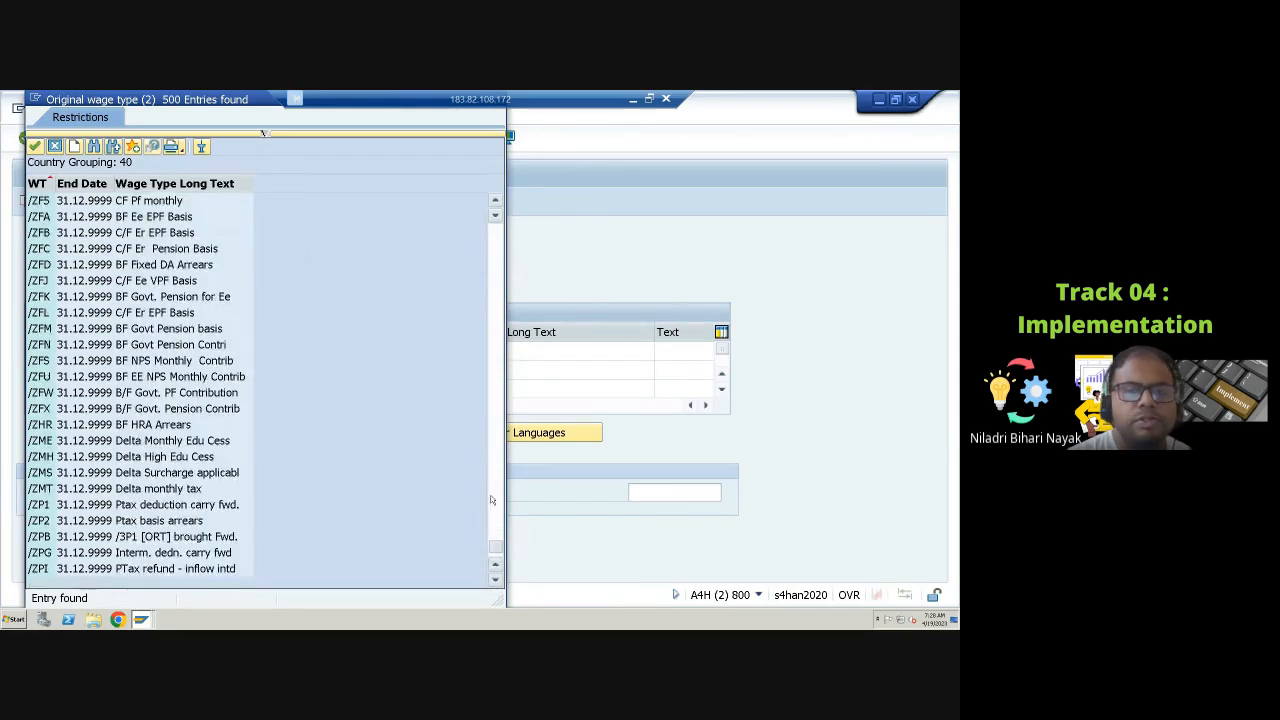
pyautogui.moveTo(499, 284); pyautogui.dragTo(496, 234)
pyautogui.moveTo(234, 104); pyautogui.dragTo(235, 203)
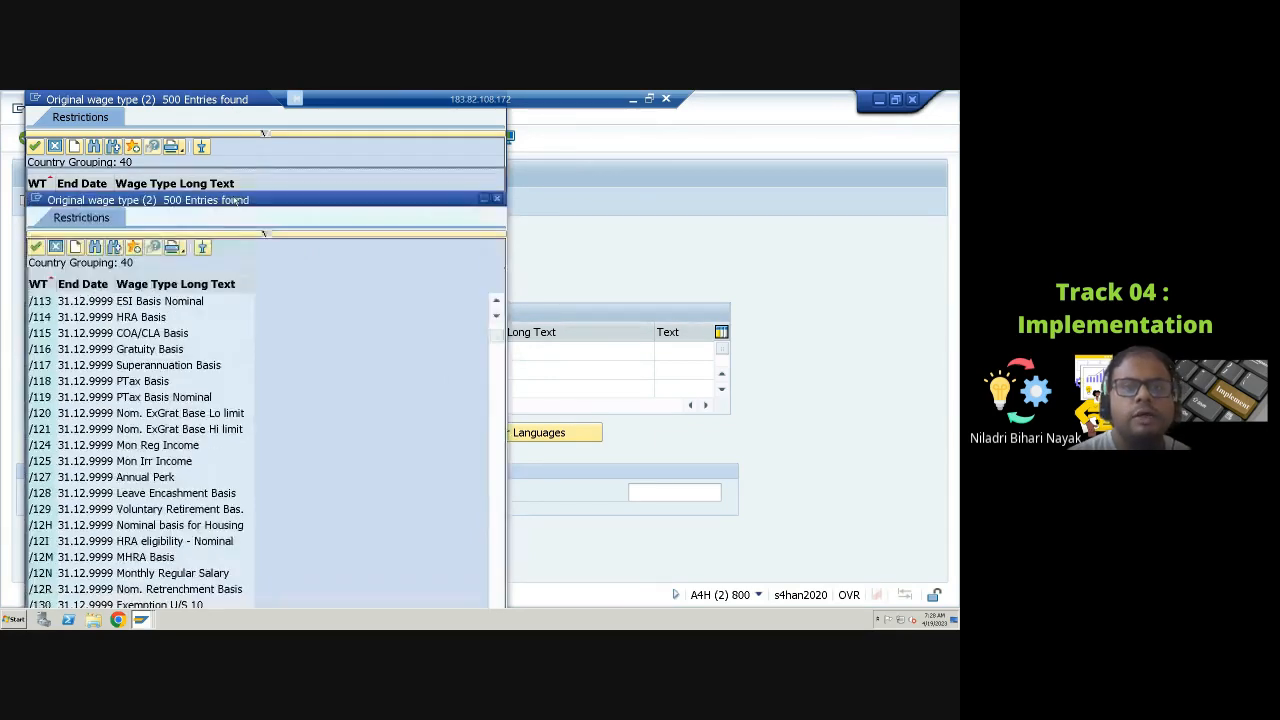
pyautogui.click(496, 199)
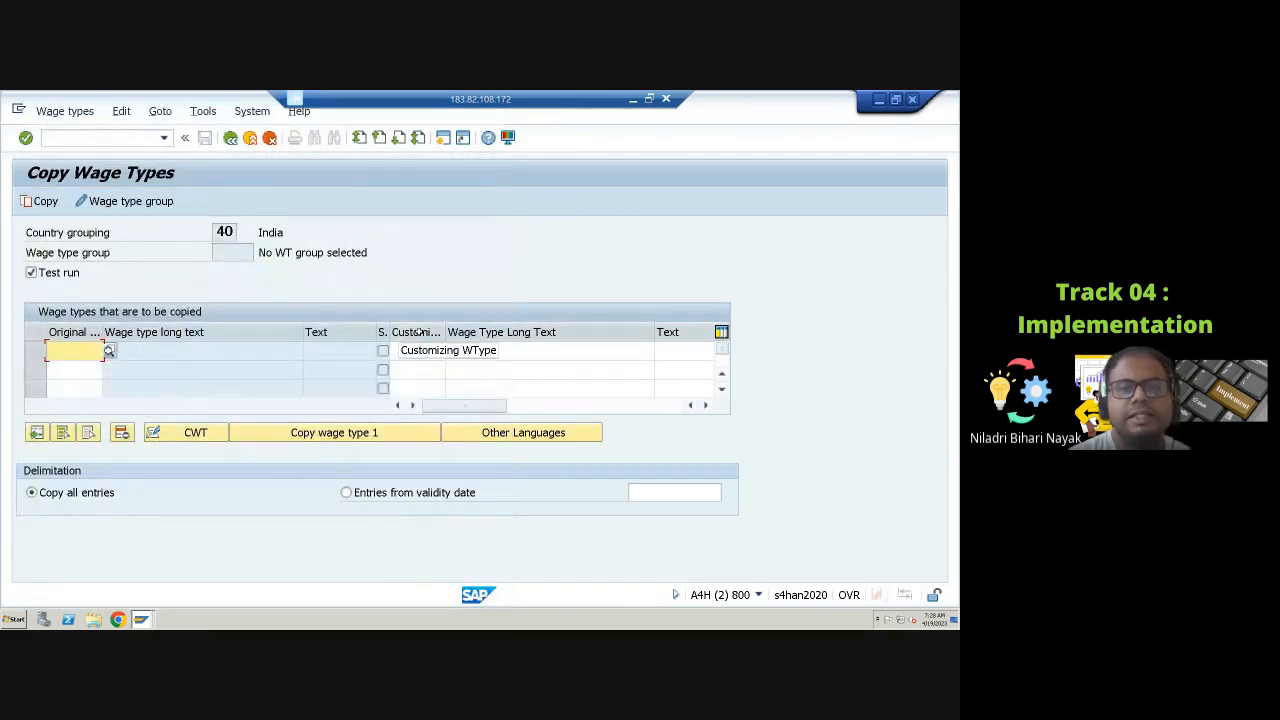
# Step: Leave the Copy Wage Types maintenance without copying any wage type
pyautogui.click(410, 352)
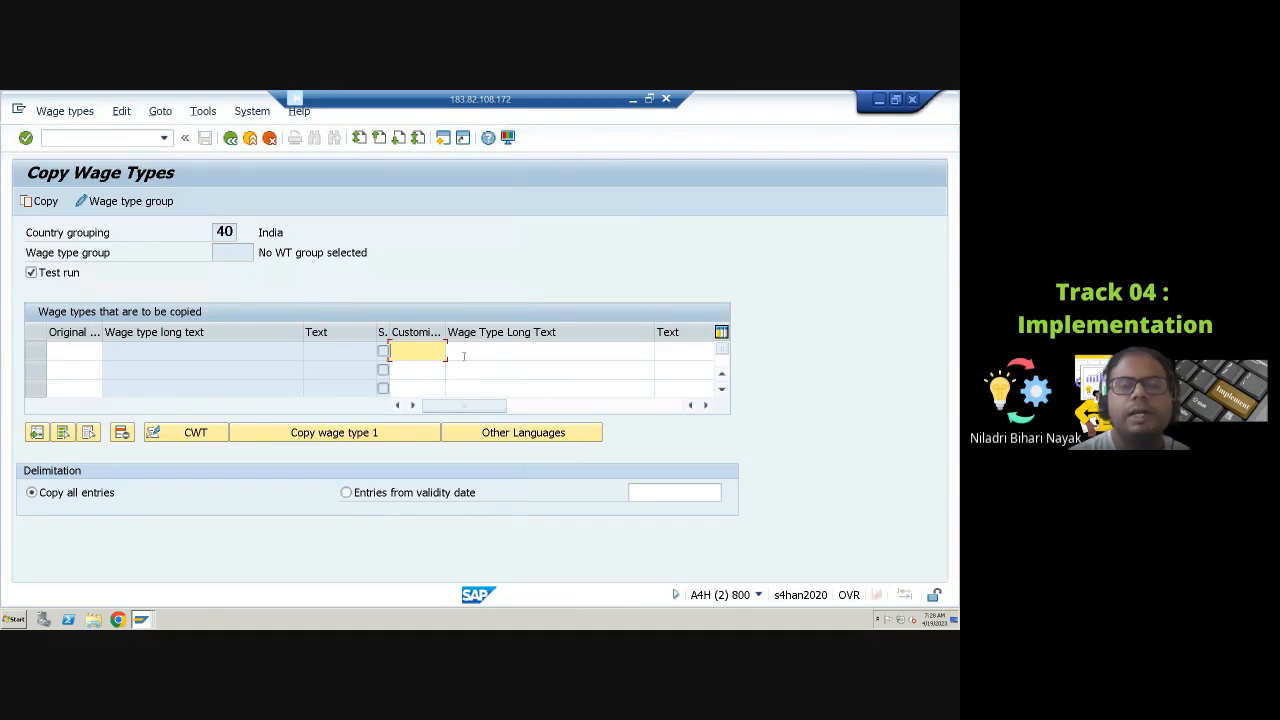
pyautogui.click(464, 353)
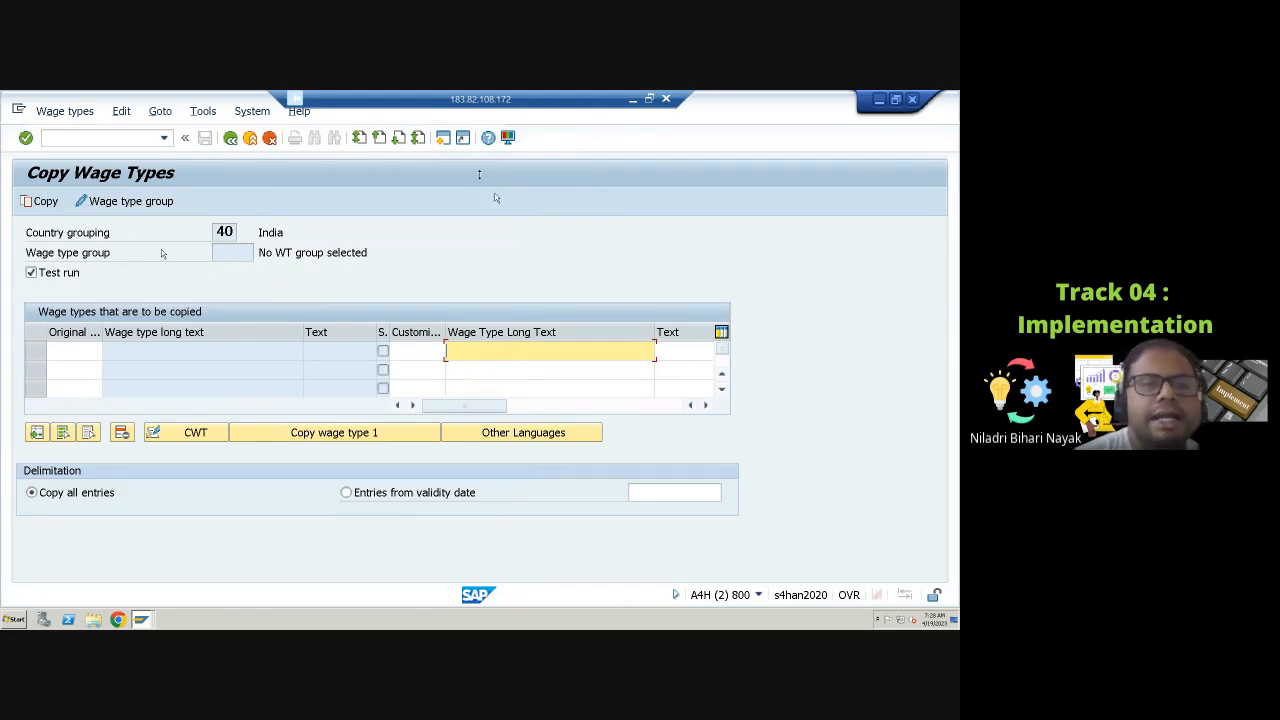
pyautogui.click(231, 139)
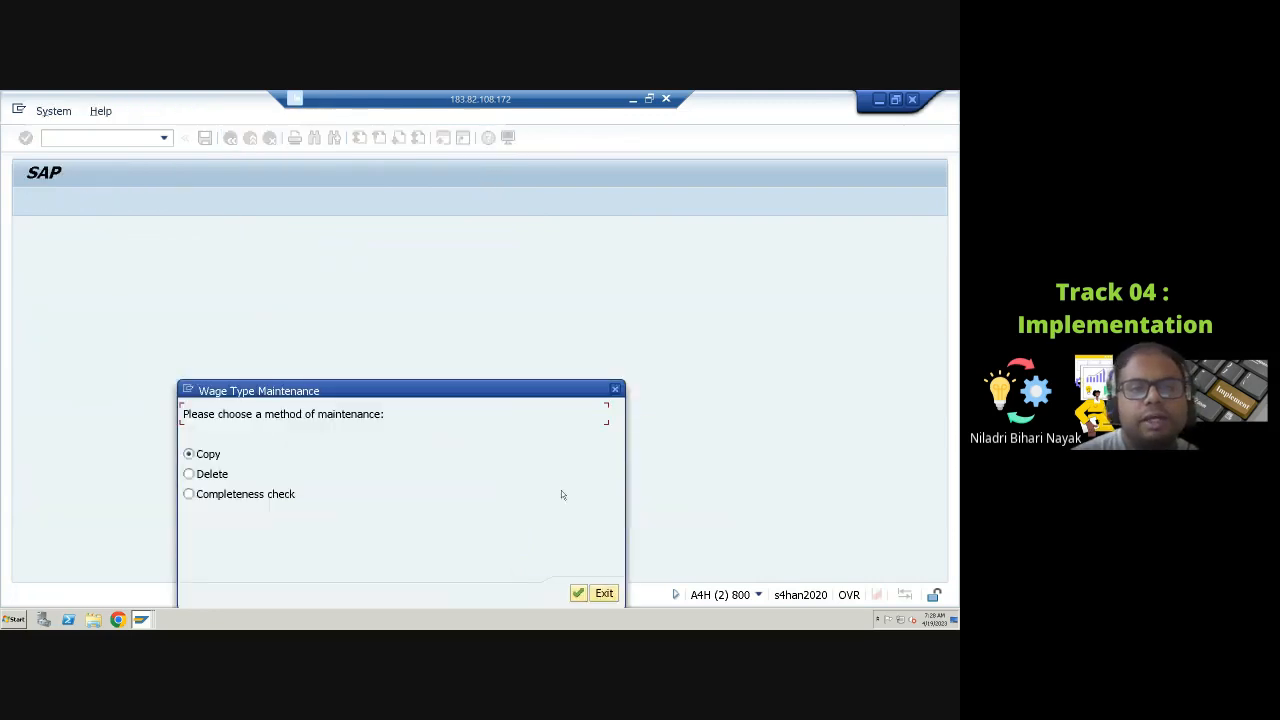
pyautogui.click(604, 594)
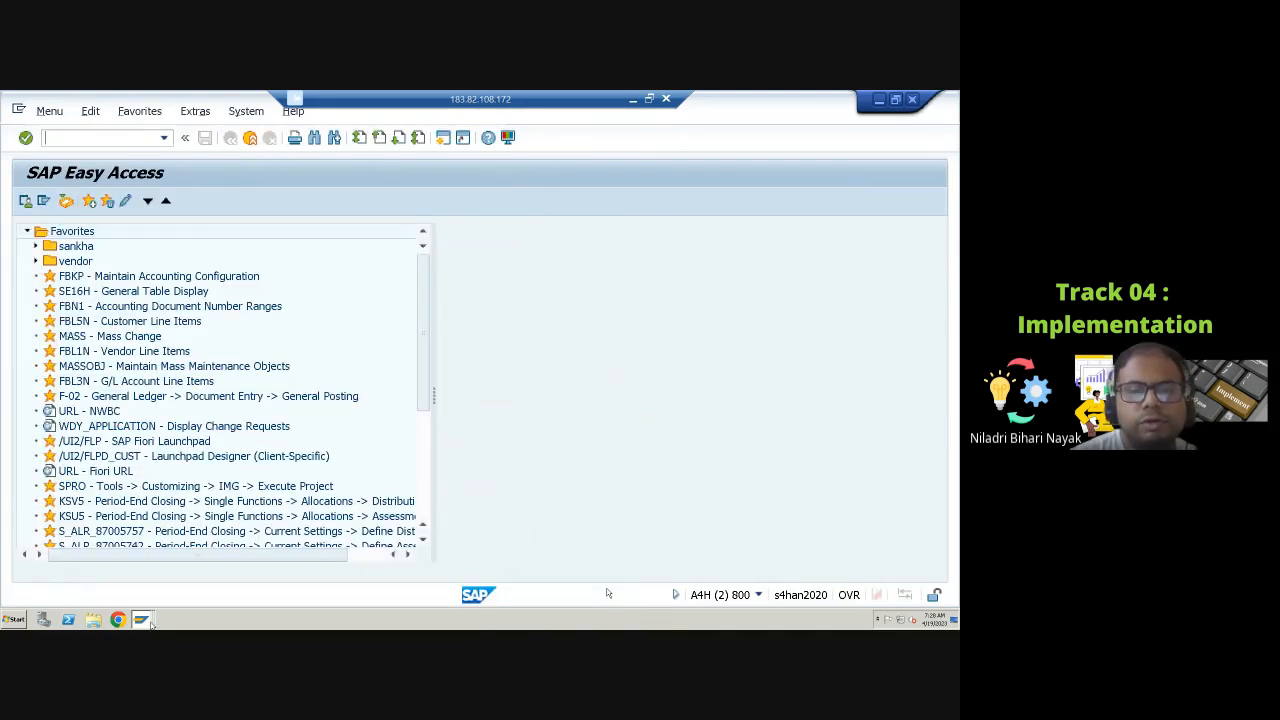
# Step: Switch back to the IMG session and open Check wage type group 'Order Type'
pyautogui.moveTo(145, 620)
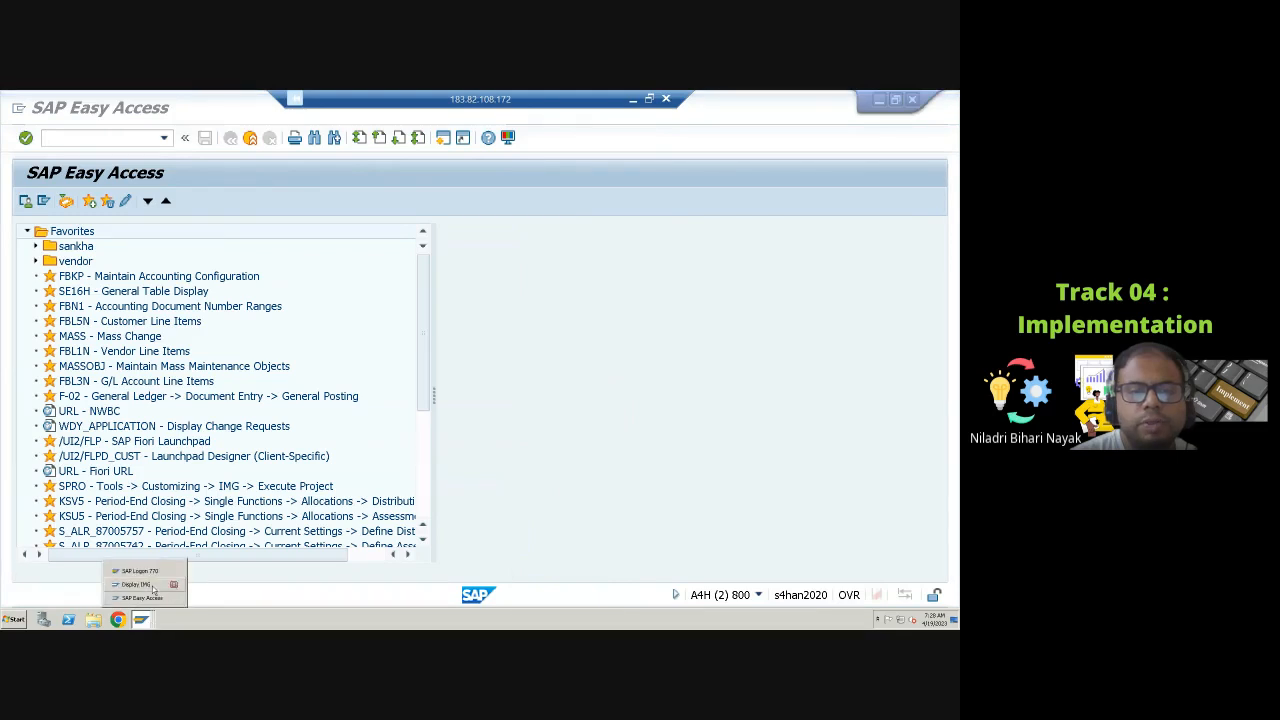
pyautogui.click(153, 588)
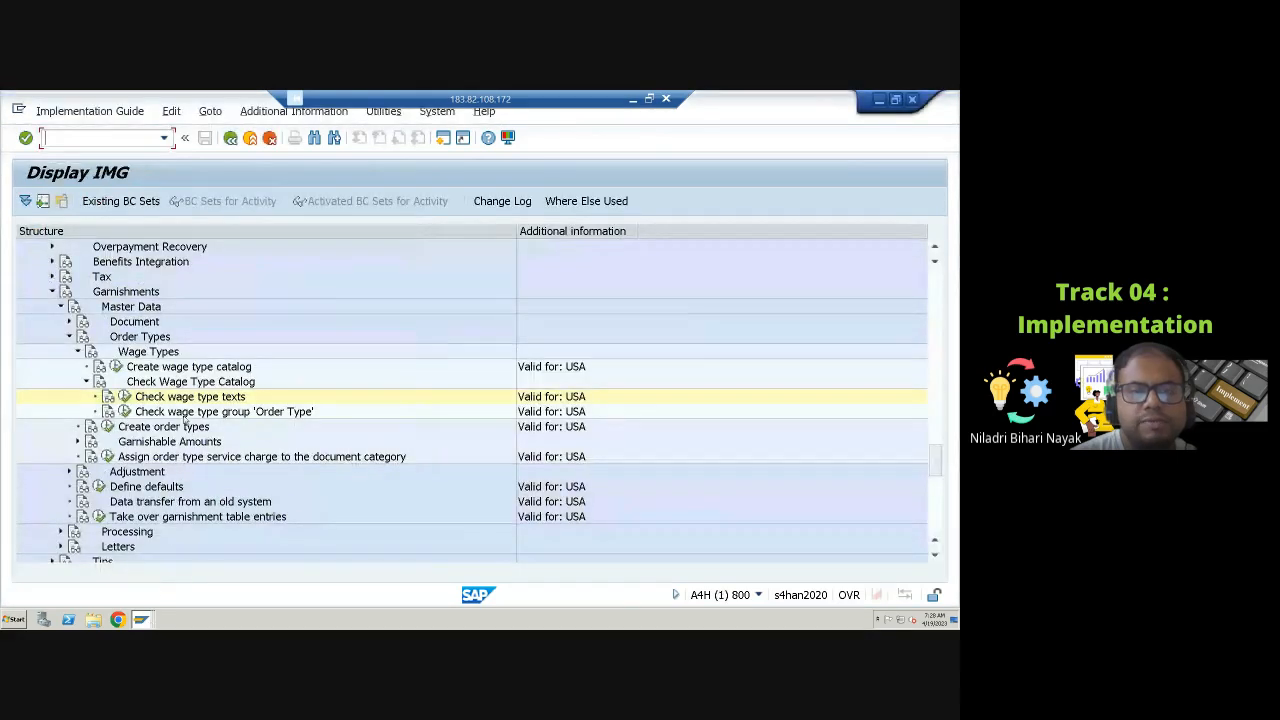
pyautogui.click(124, 412)
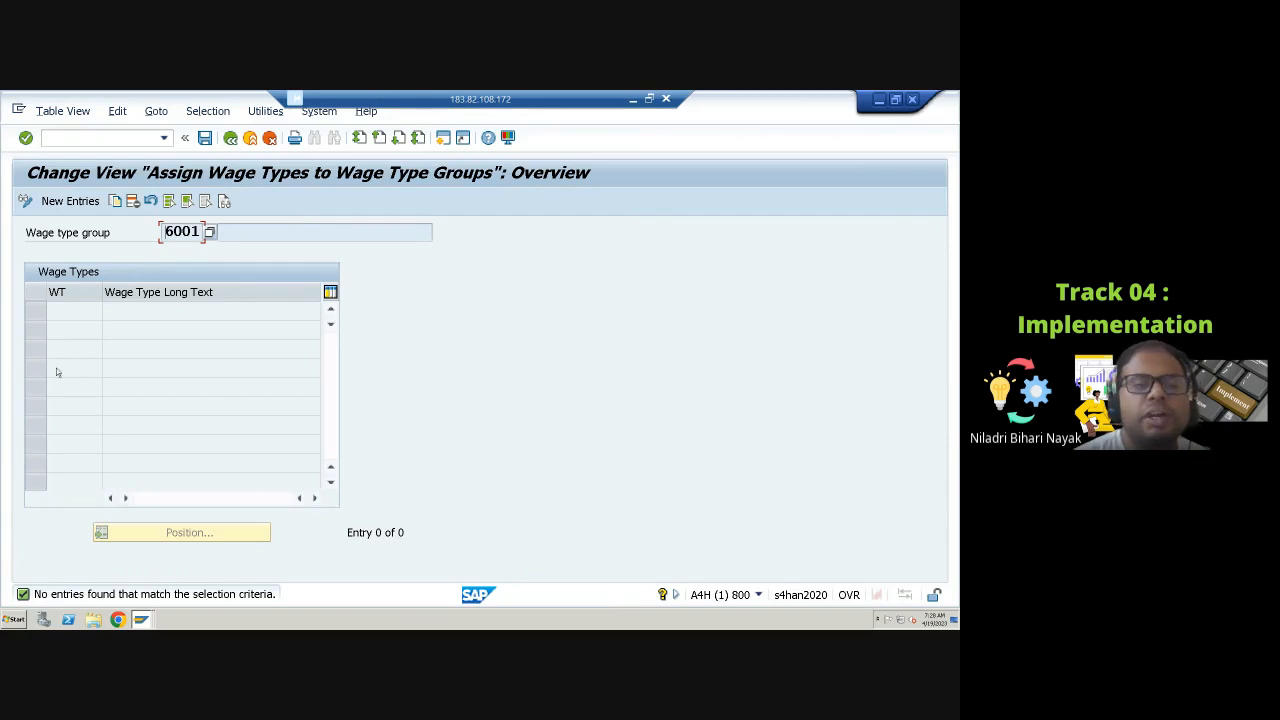
# Step: Start new entries for wage type group 6001 and browse the wage type value list and its restrictions, then close it
pyautogui.click(80, 201)
pyautogui.click(108, 313)
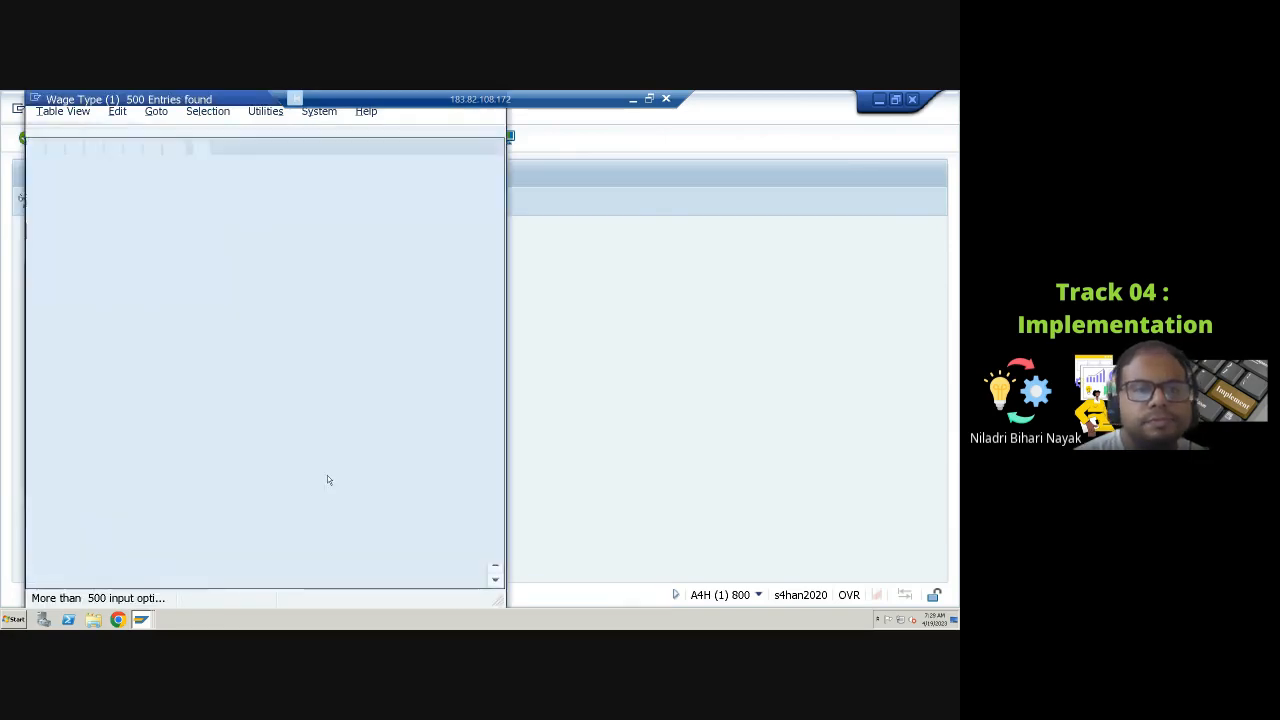
pyautogui.scroll(-3, 265, 463)
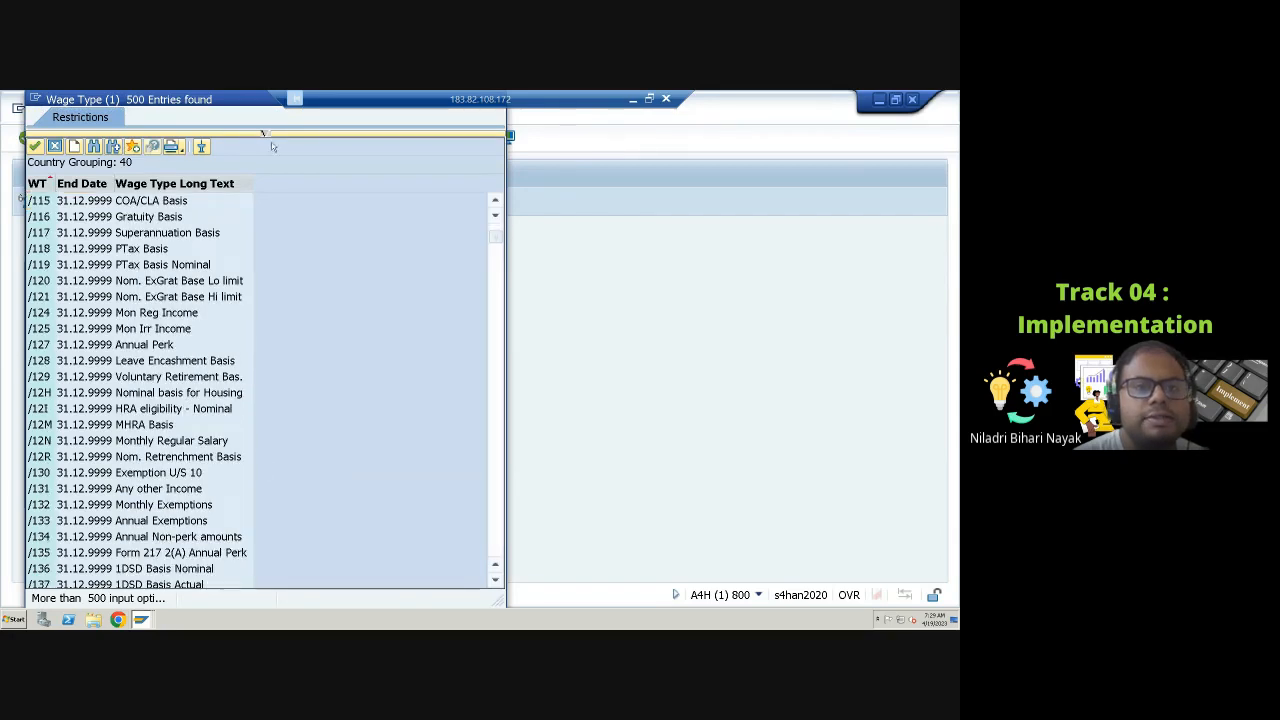
pyautogui.click(266, 134)
pyautogui.click(200, 155)
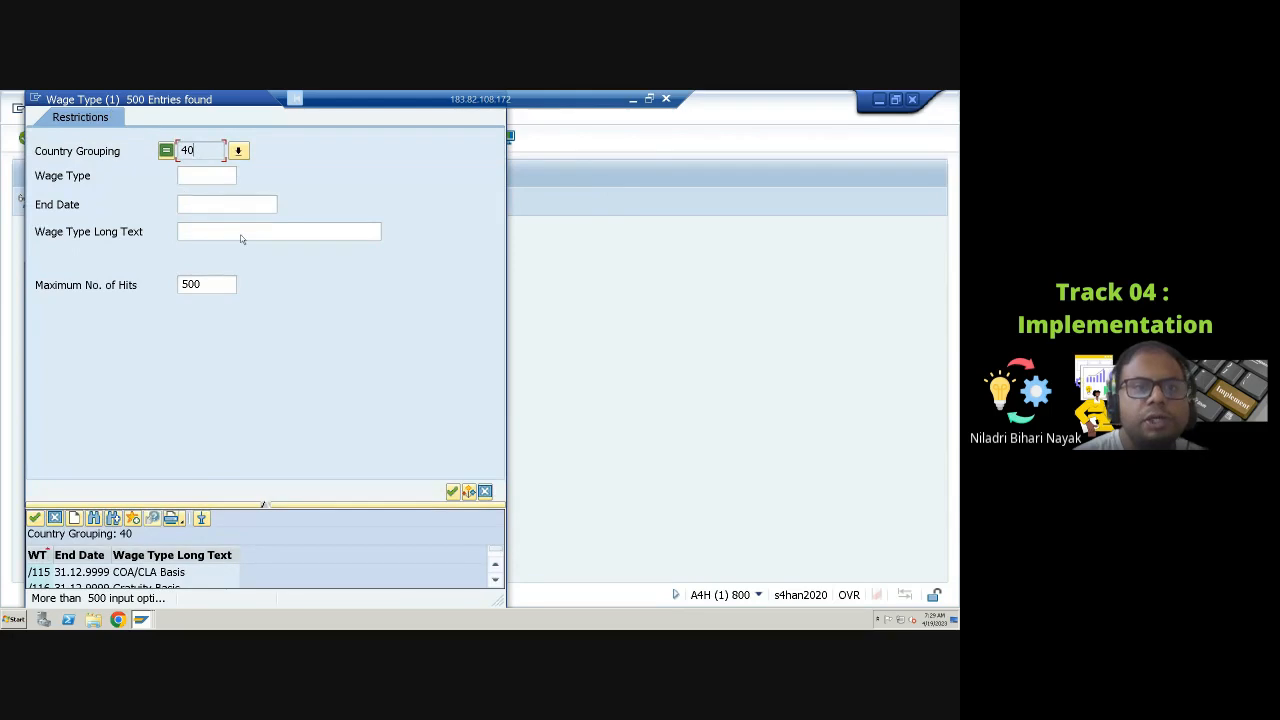
pyautogui.moveTo(229, 103); pyautogui.dragTo(226, 197)
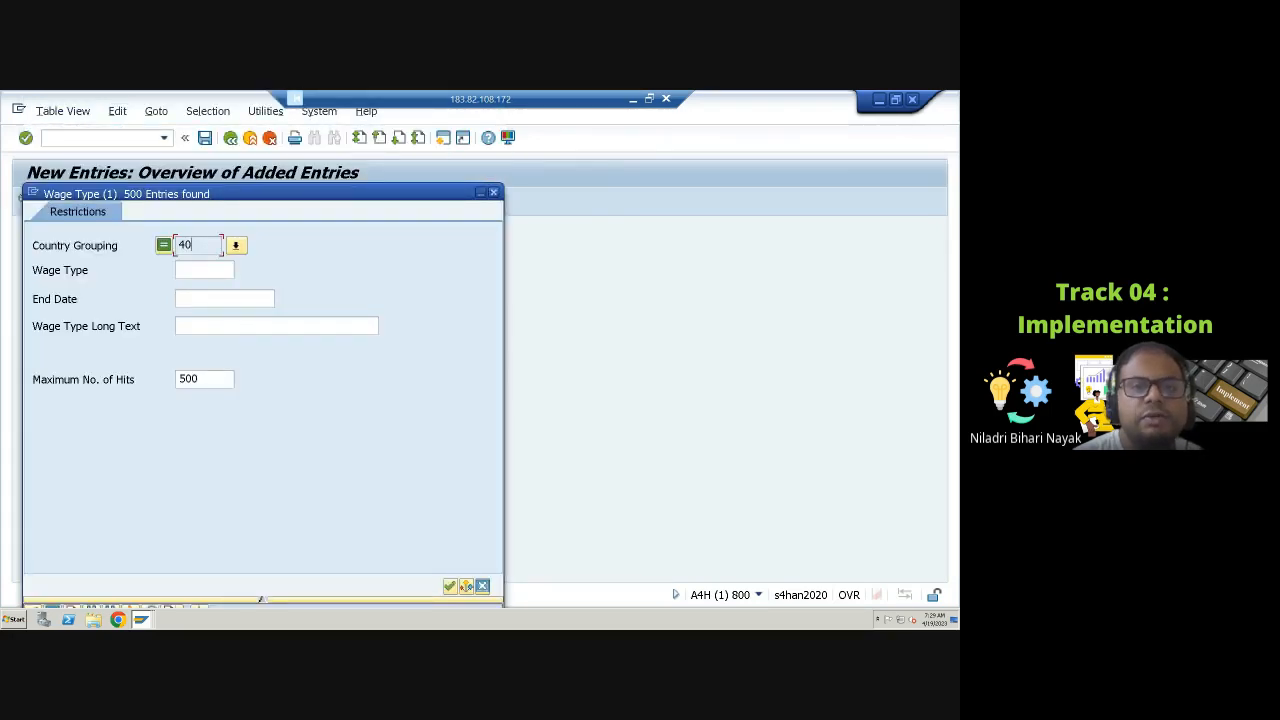
pyautogui.click(493, 192)
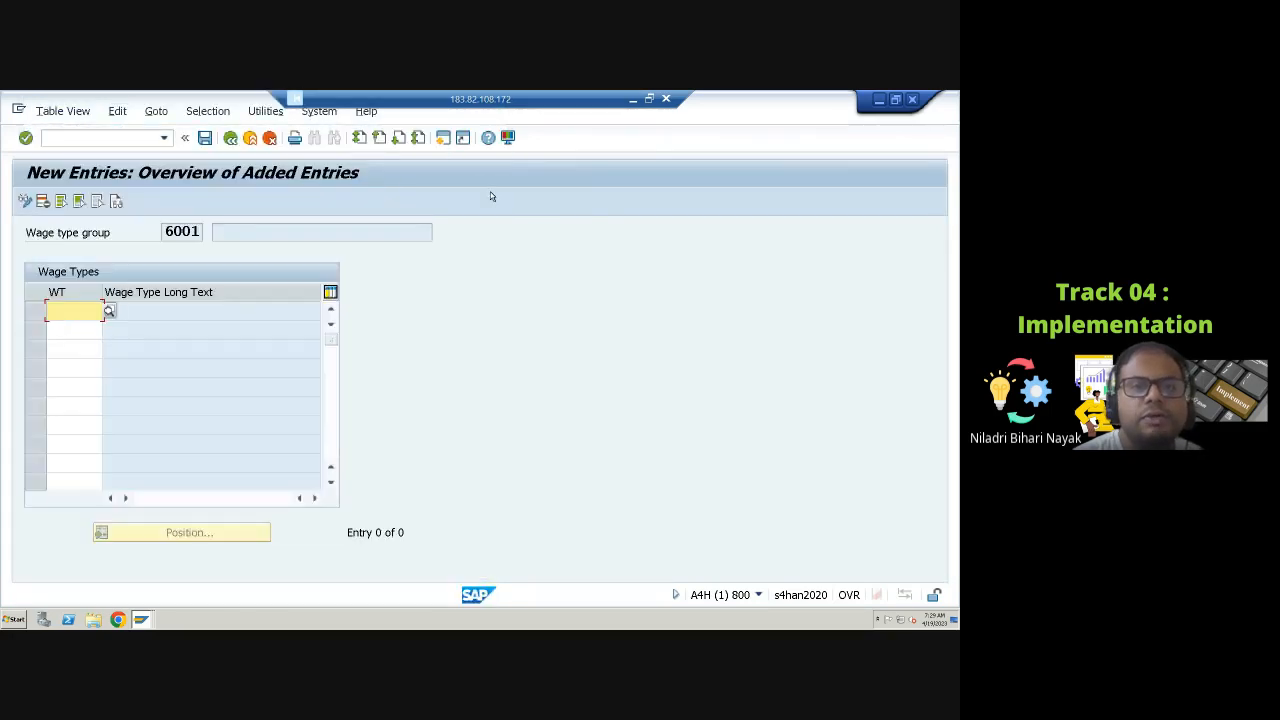
# Step: Leave the new entries screen with /n and run transaction spro
pyautogui.click(95, 136)
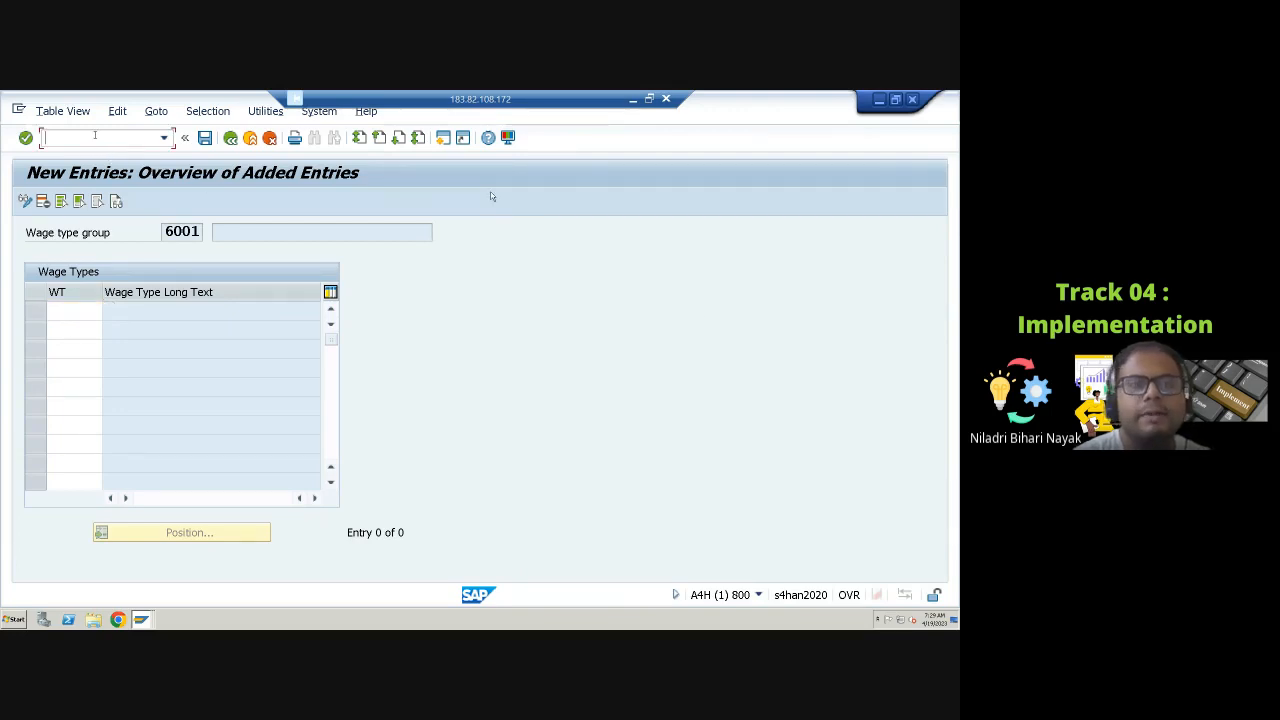
pyautogui.write('/n')
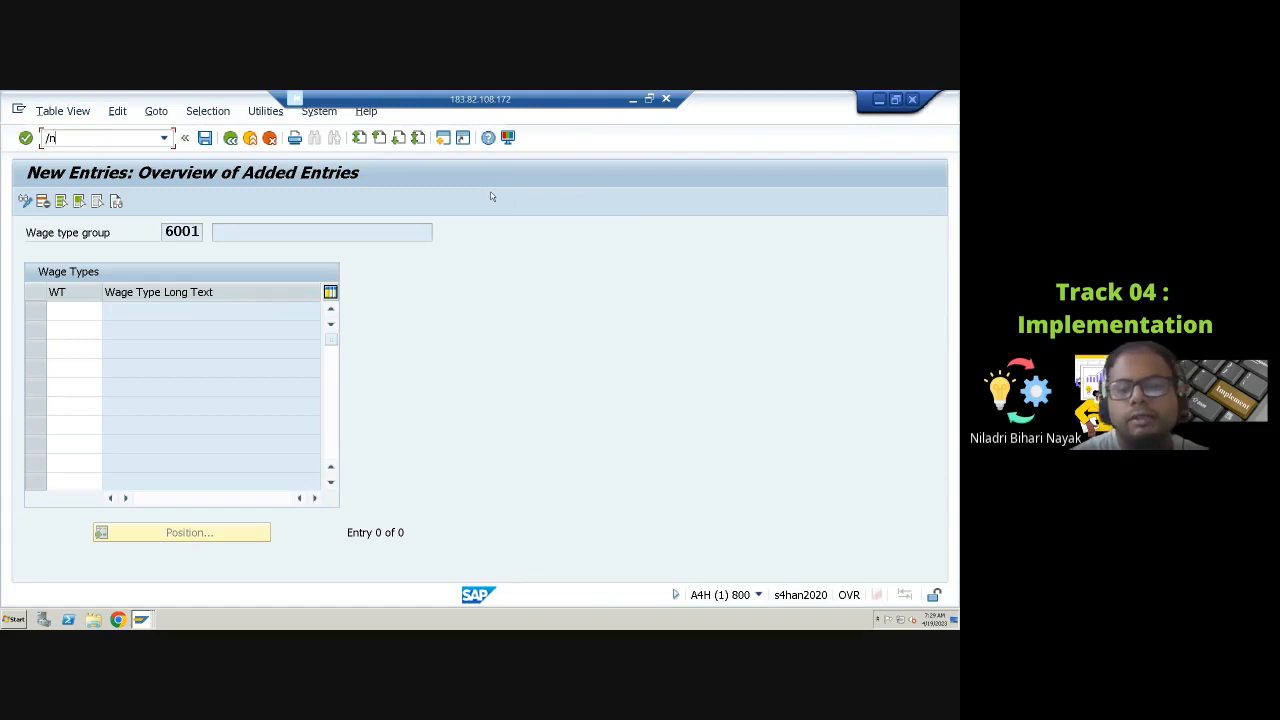
pyautogui.press('Return')
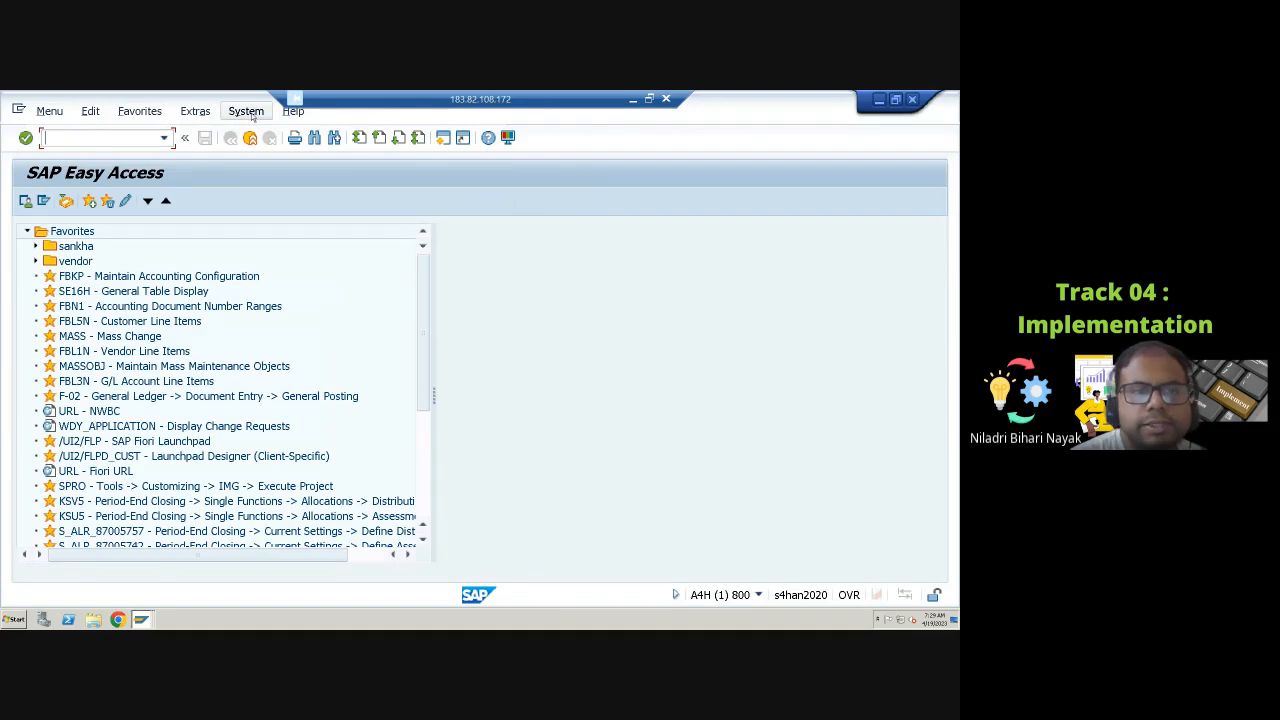
pyautogui.write('s')
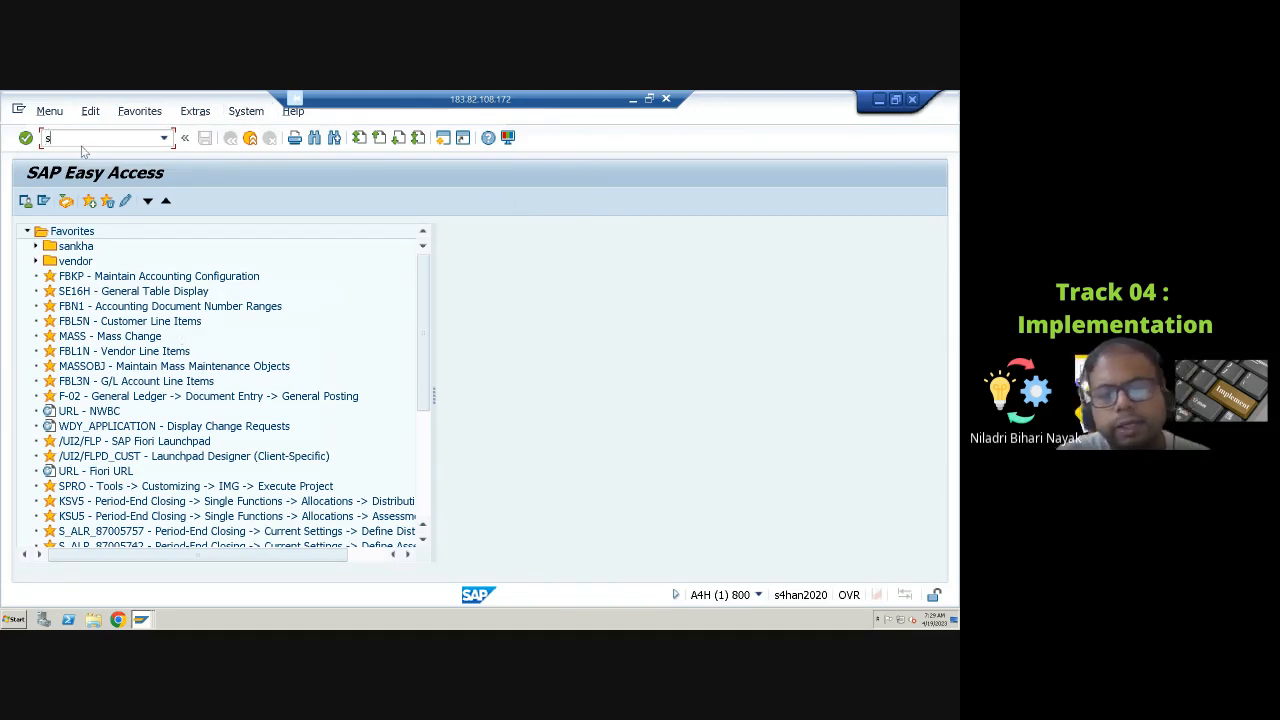
pyautogui.write('pro')
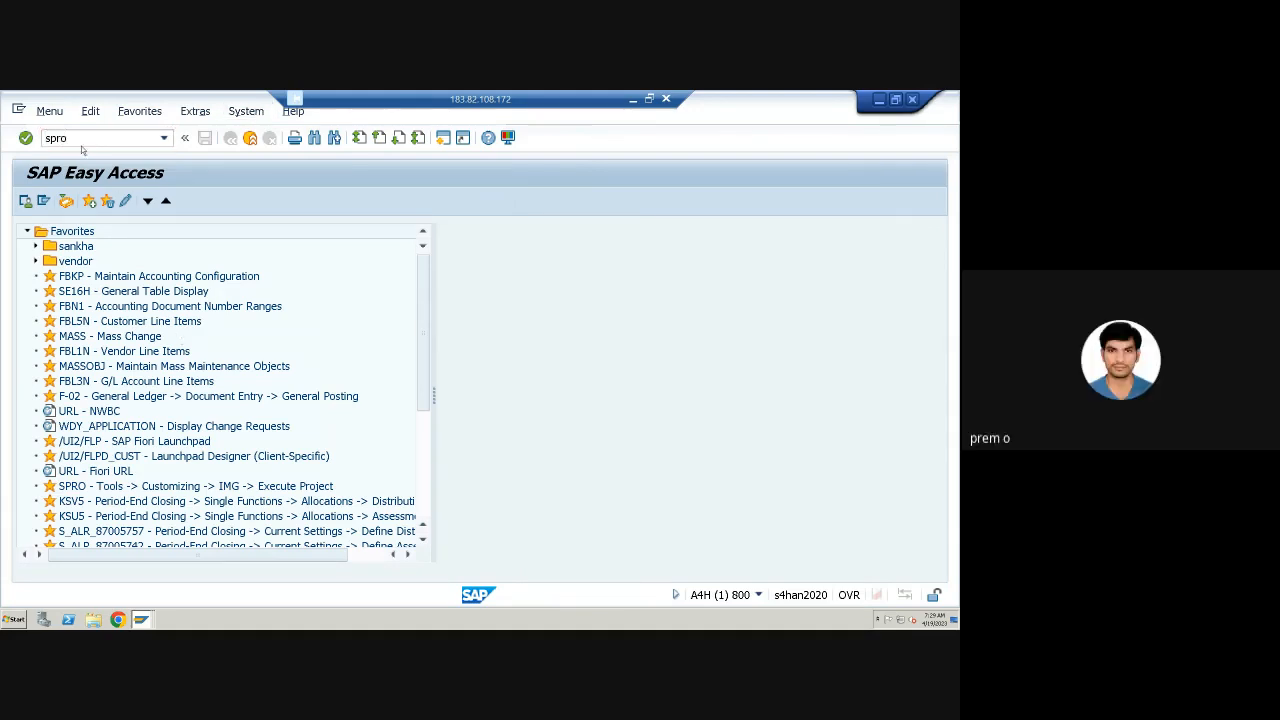
pyautogui.press('Return')
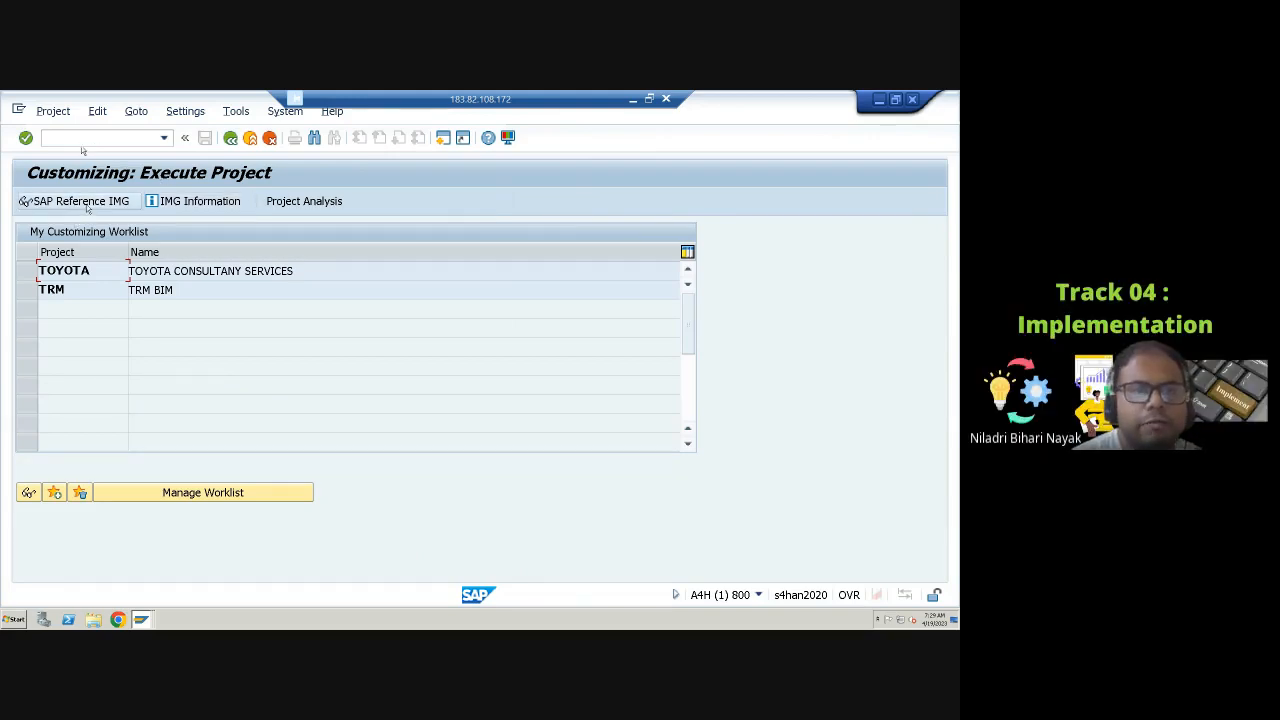
# Step: Open the SAP Reference IMG and expand Personnel Management, Personnel Administration and Basic Settings
pyautogui.press('F5')
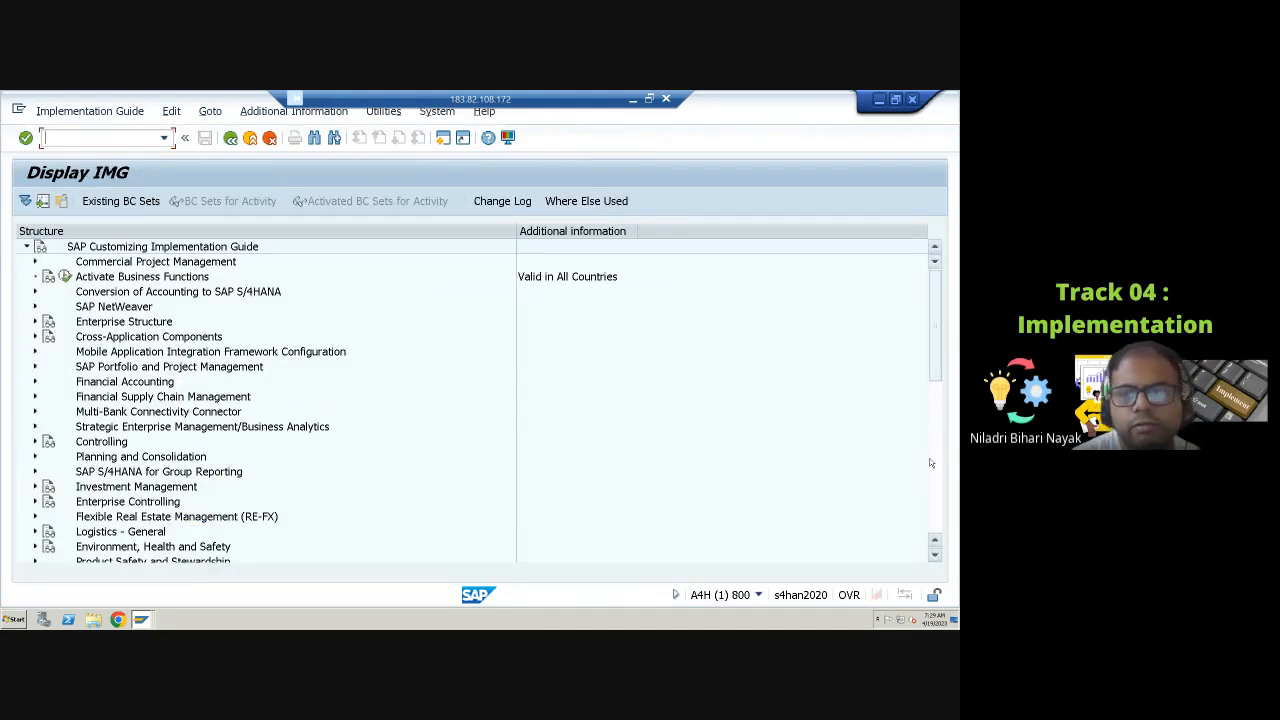
pyautogui.click(941, 394)
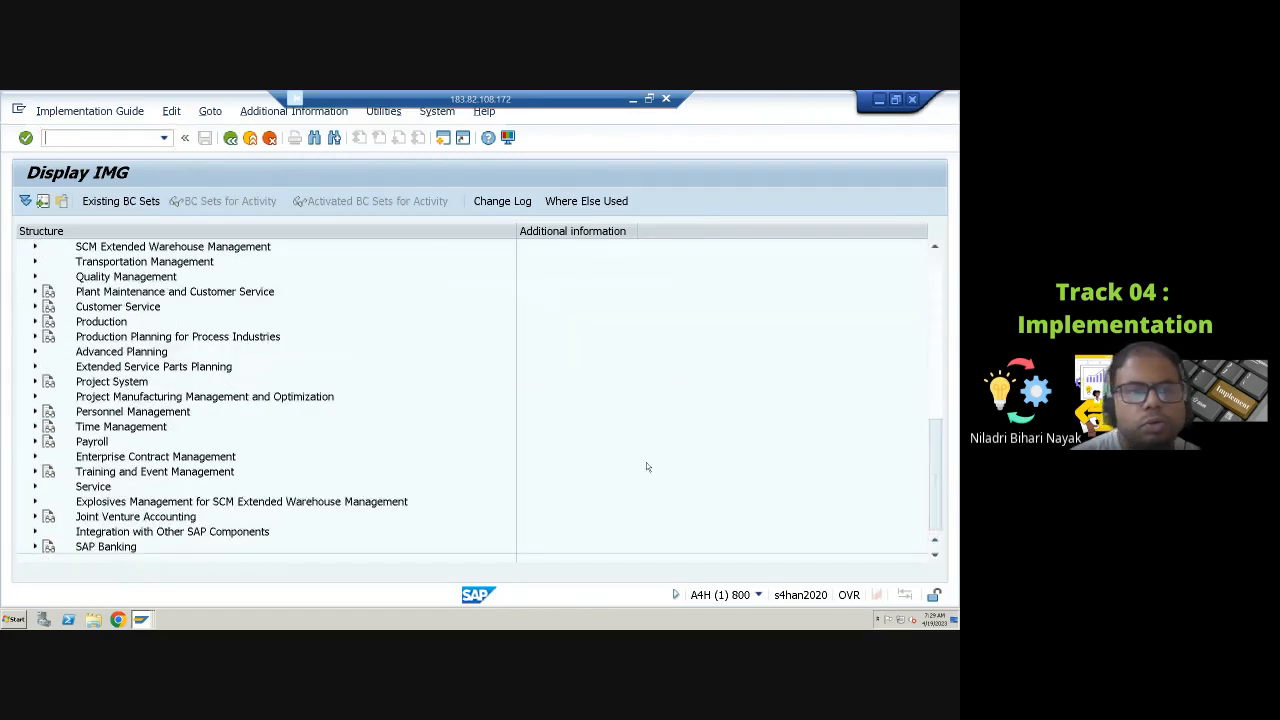
pyautogui.click(35, 412)
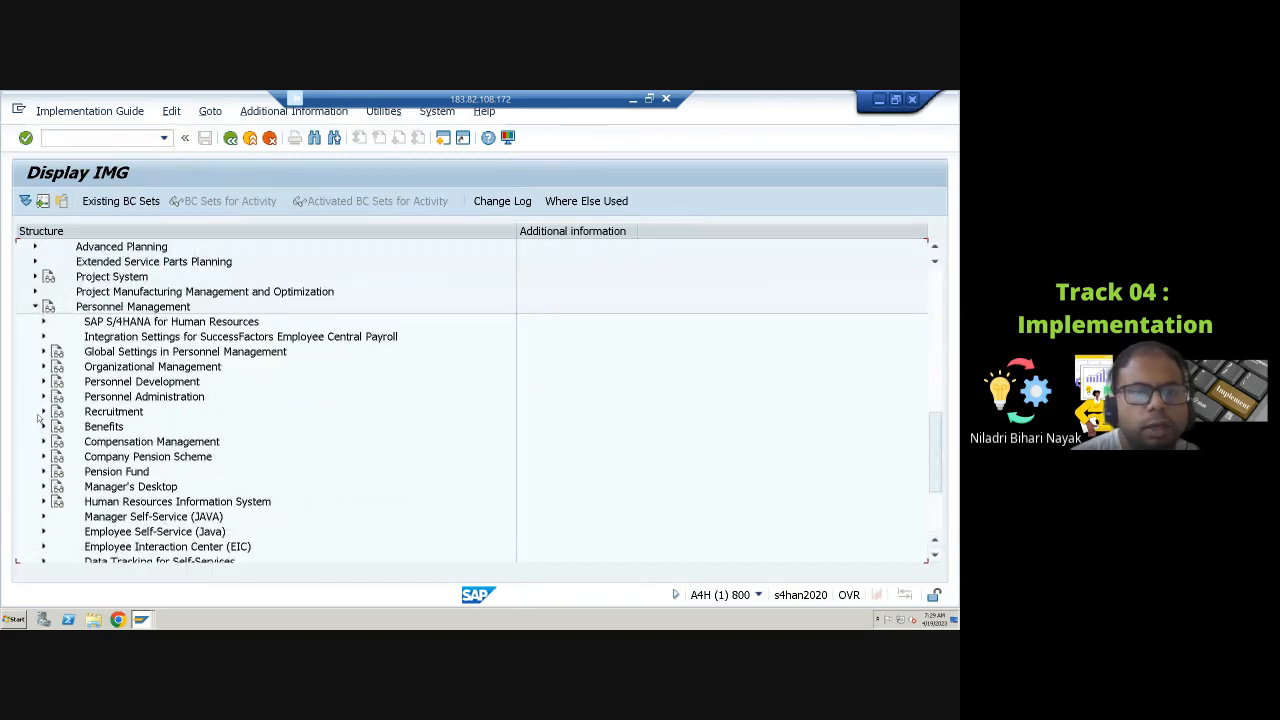
pyautogui.click(44, 398)
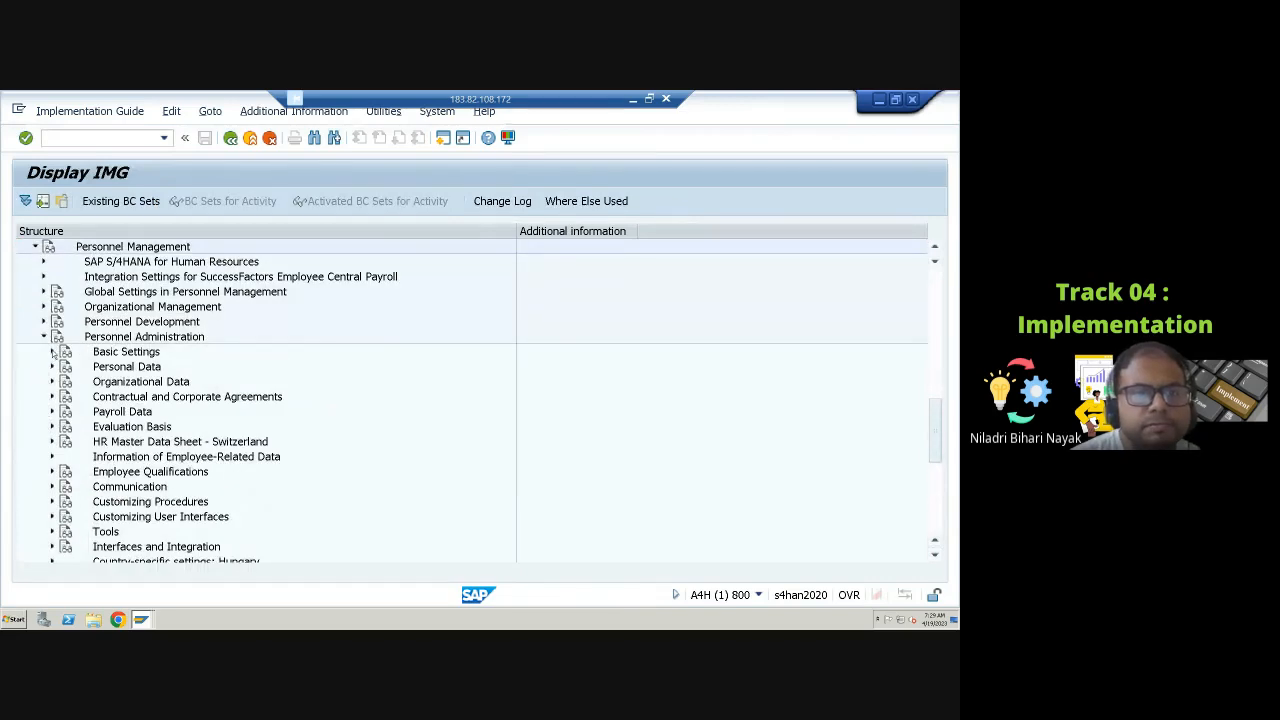
pyautogui.click(52, 352)
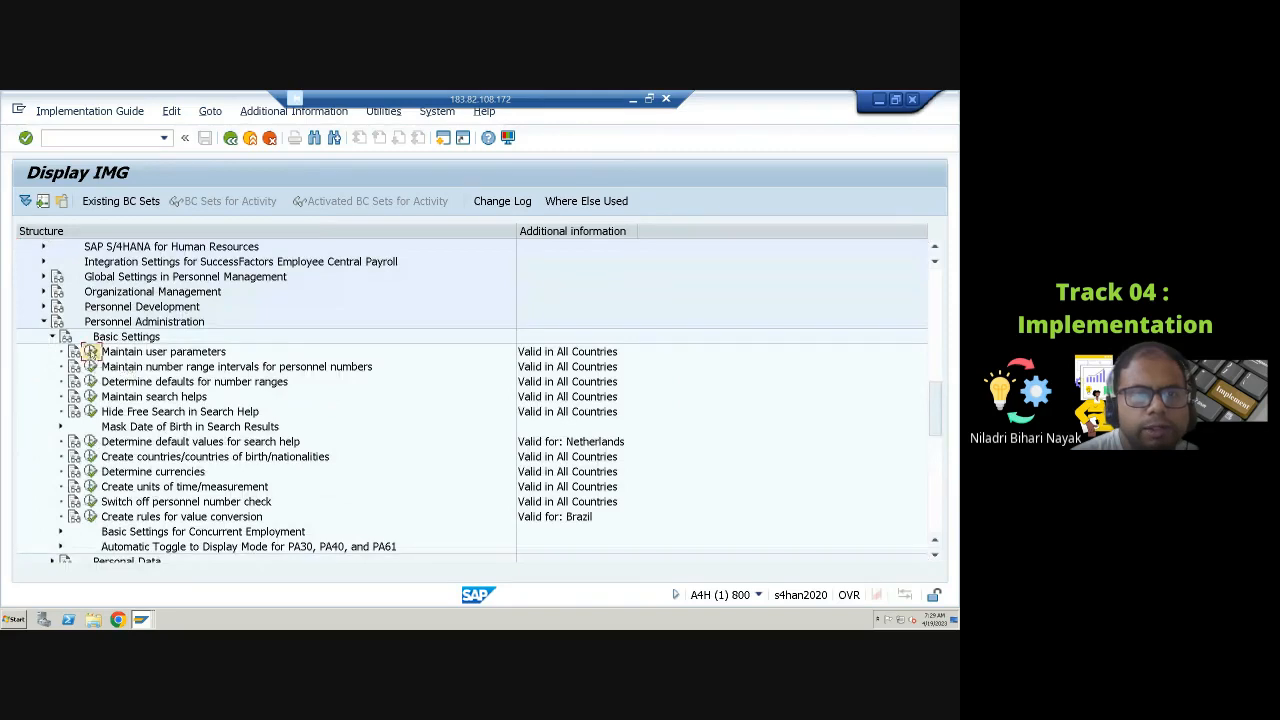
# Step: Run Maintain user parameters and create the parameters for country USA
pyautogui.click(90, 352)
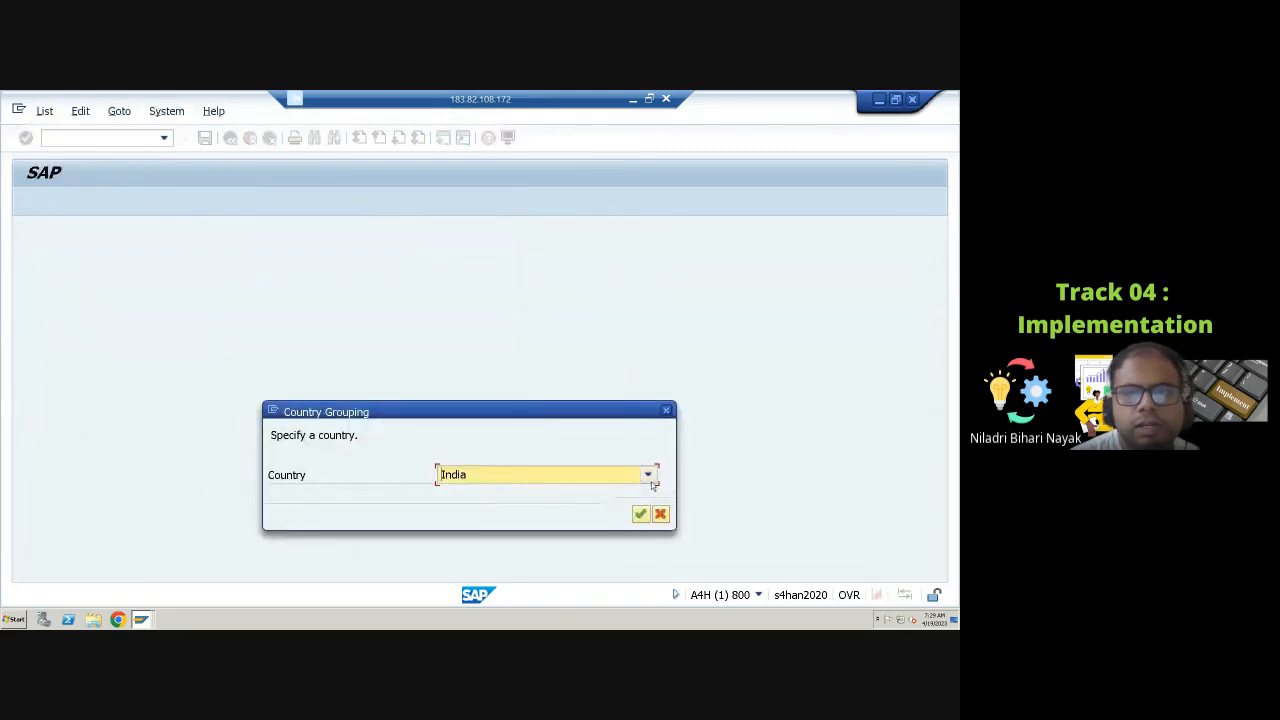
pyautogui.click(650, 477)
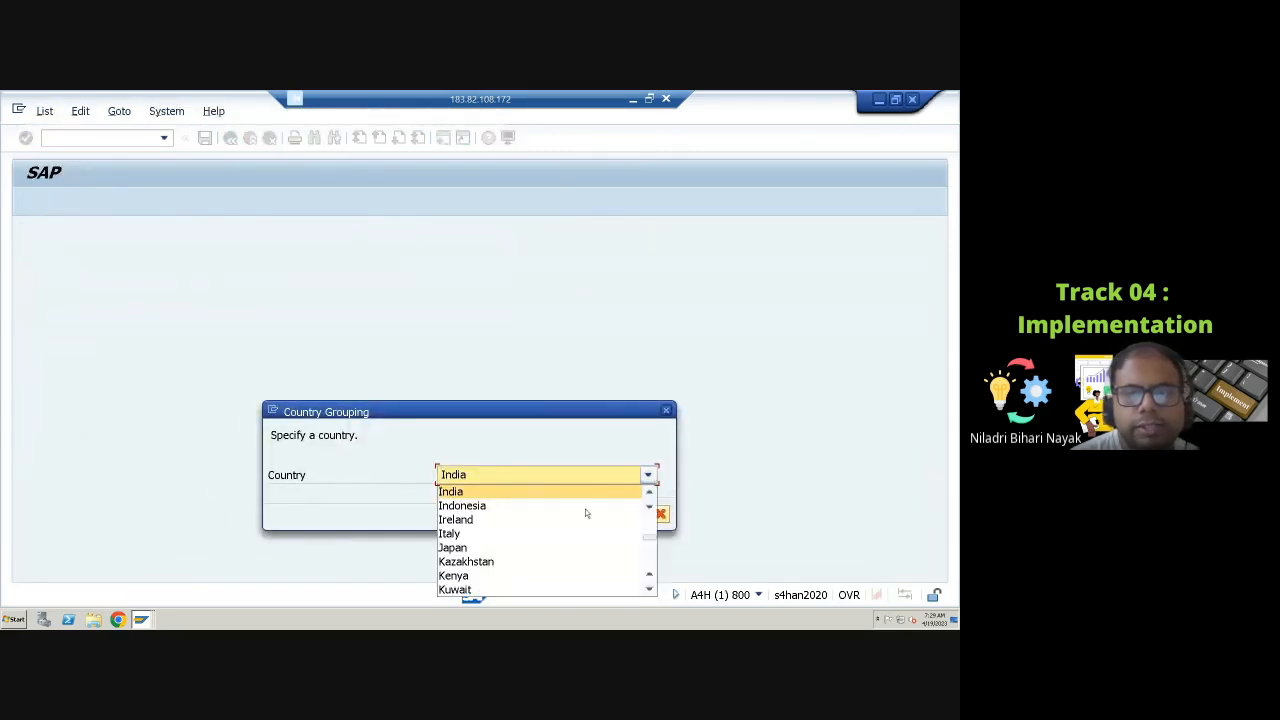
pyautogui.scroll(-5, 595, 536)
pyautogui.scroll(-8, 533, 547)
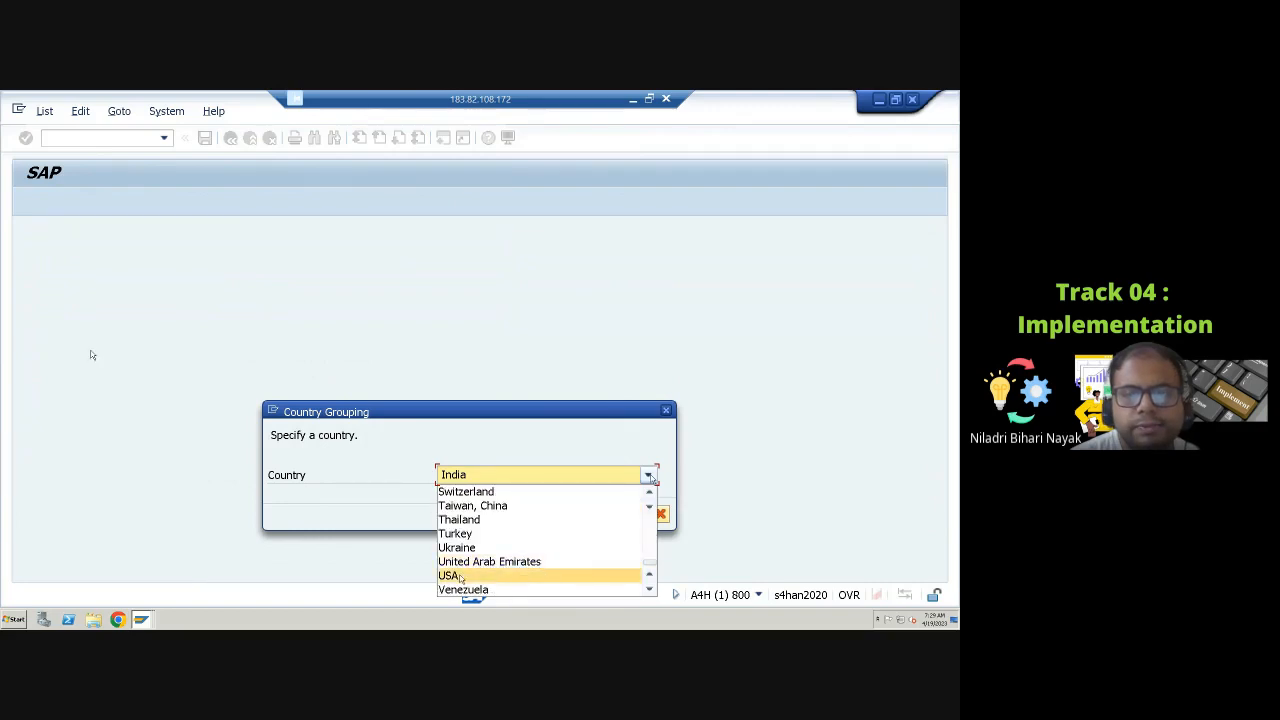
pyautogui.click(458, 575)
pyautogui.click(640, 514)
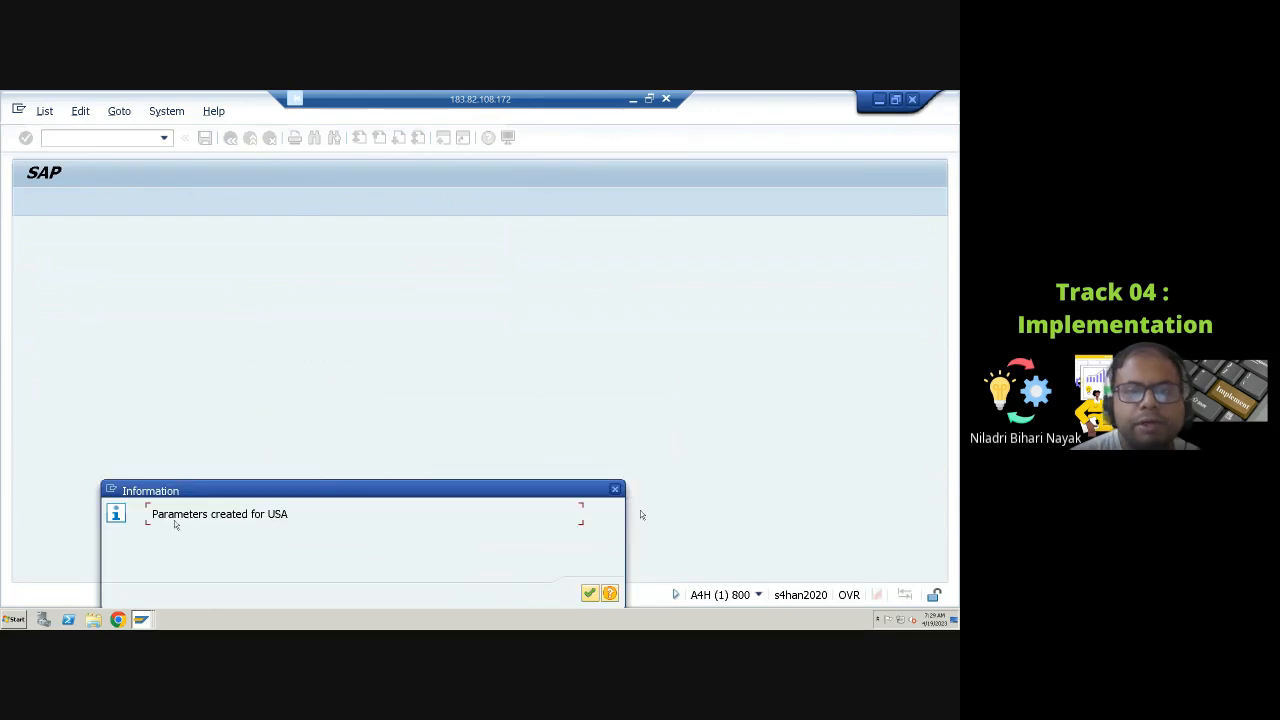
pyautogui.click(589, 593)
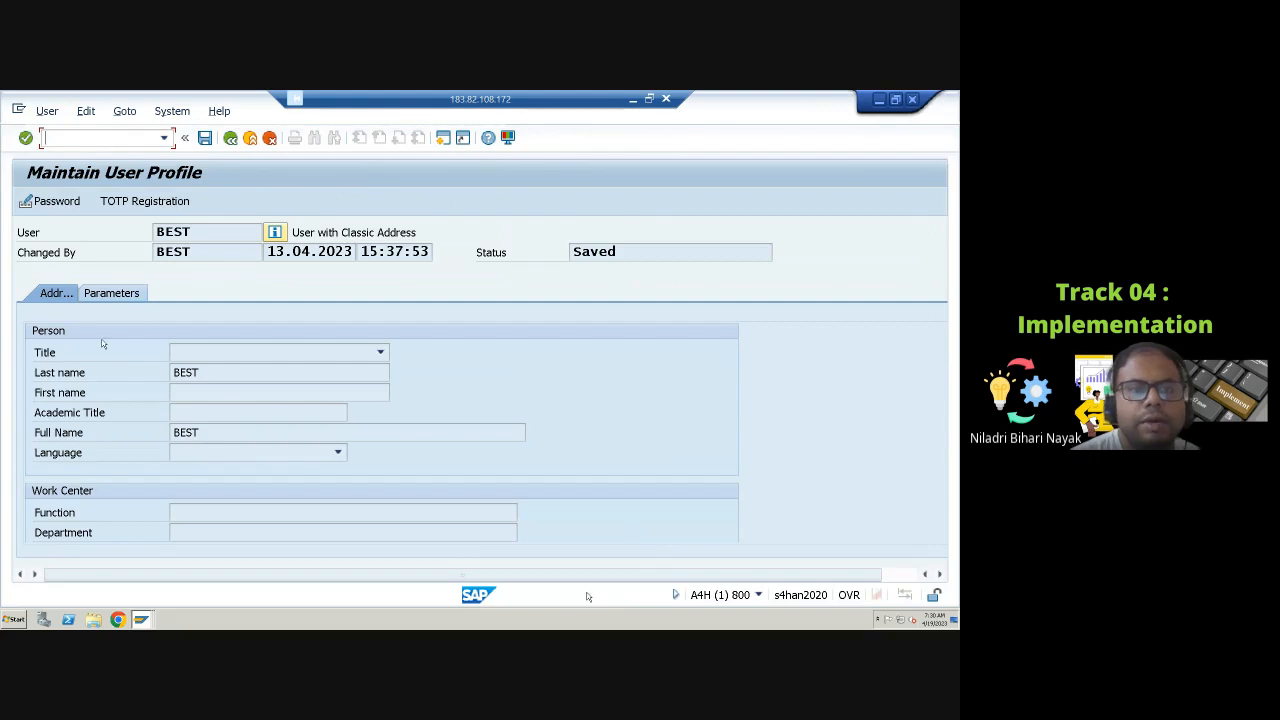
# Step: Review the user profile parameters, select the MOL country grouping value 10, and save the profile
pyautogui.click(126, 293)
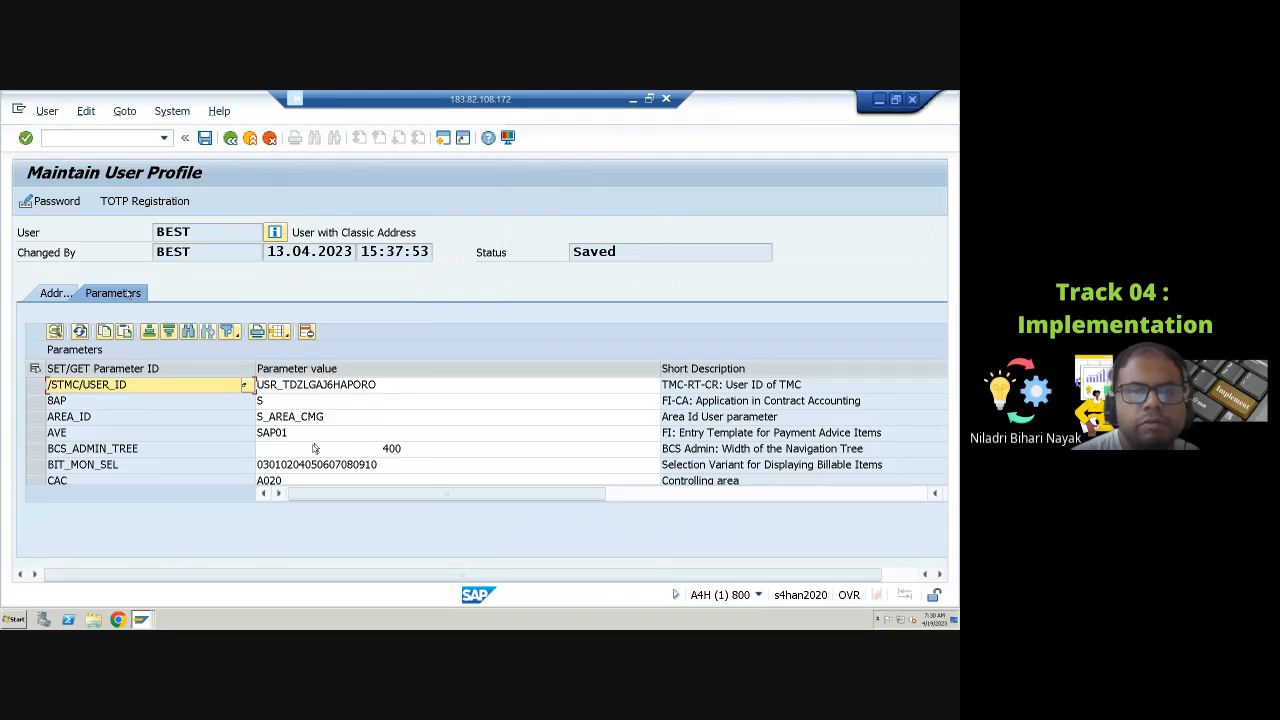
pyautogui.scroll(-10, 314, 449)
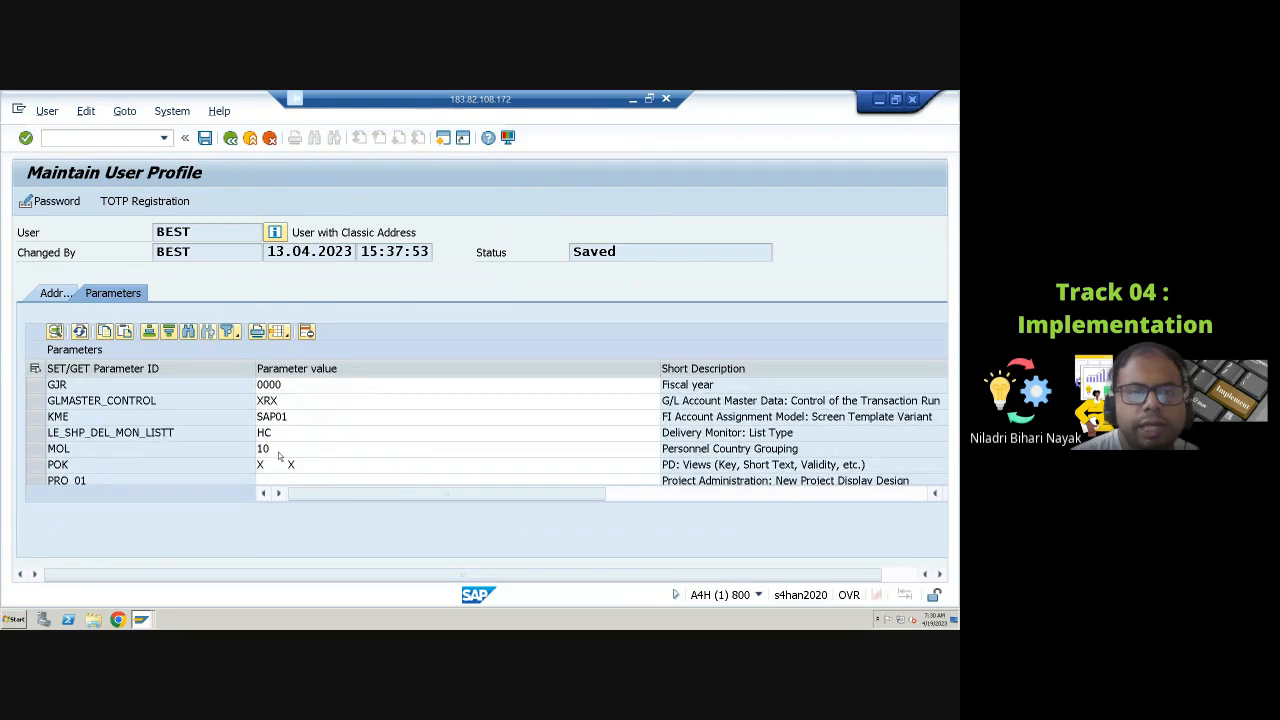
pyautogui.click(271, 450)
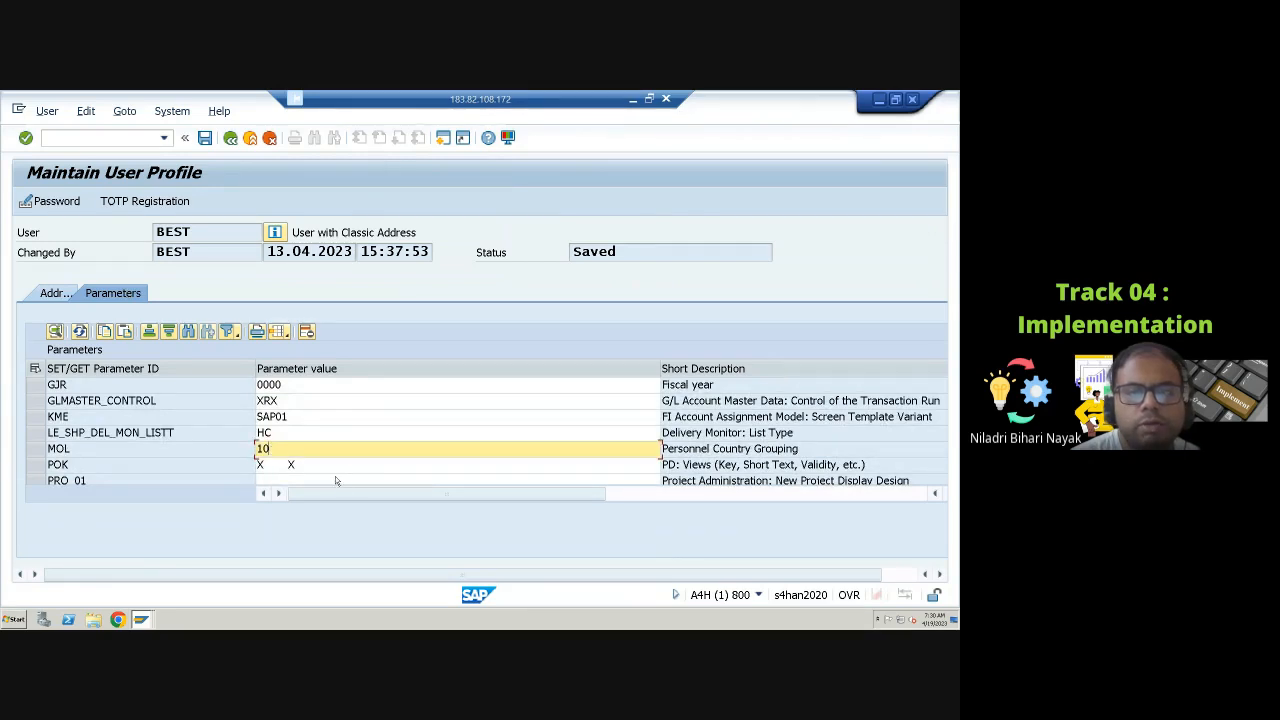
pyautogui.click(205, 139)
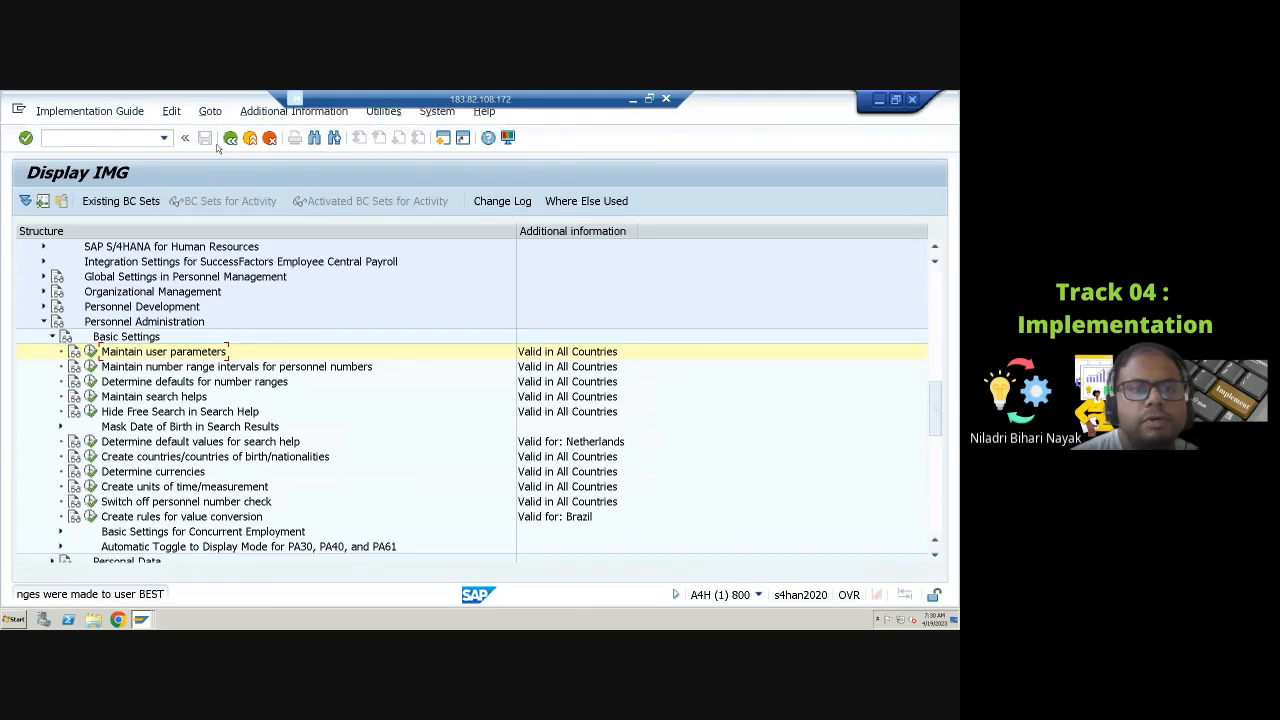
# Step: Start transaction OH11 and continue with the Copy wage type maintenance method
pyautogui.scroll(2, 185, 398)
pyautogui.scroll(-5, 185, 398)
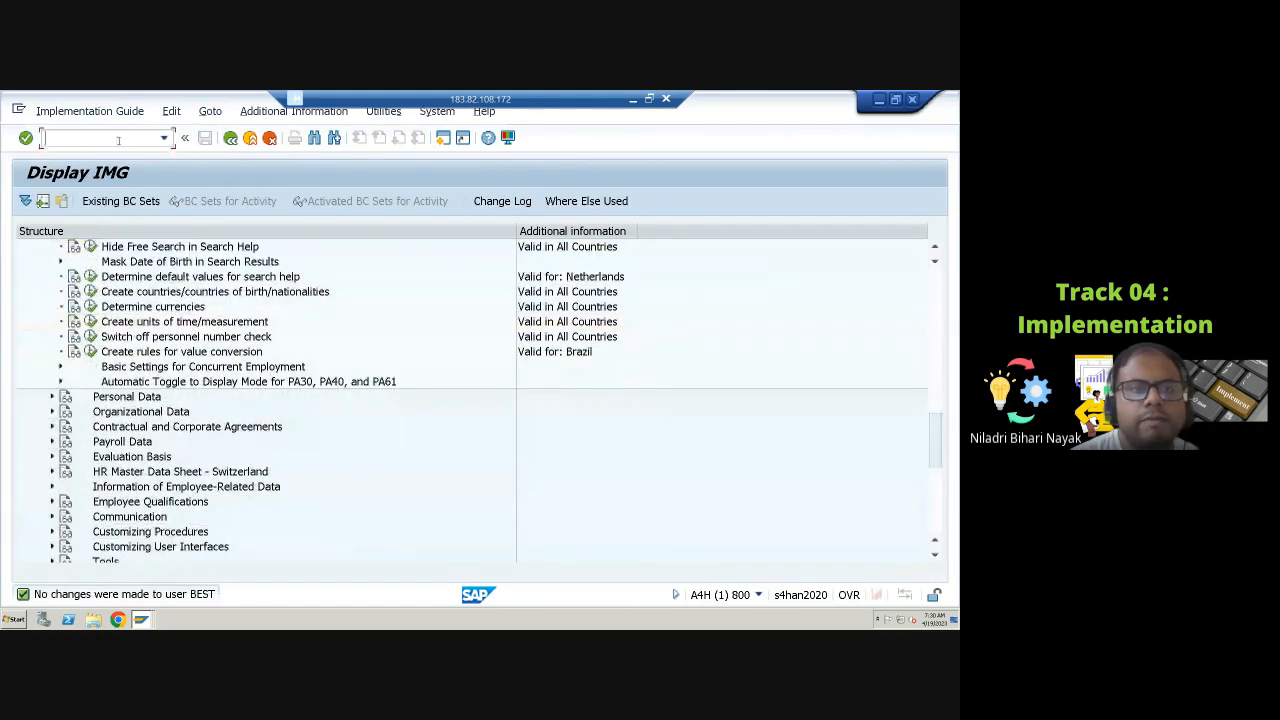
pyautogui.write('/o')
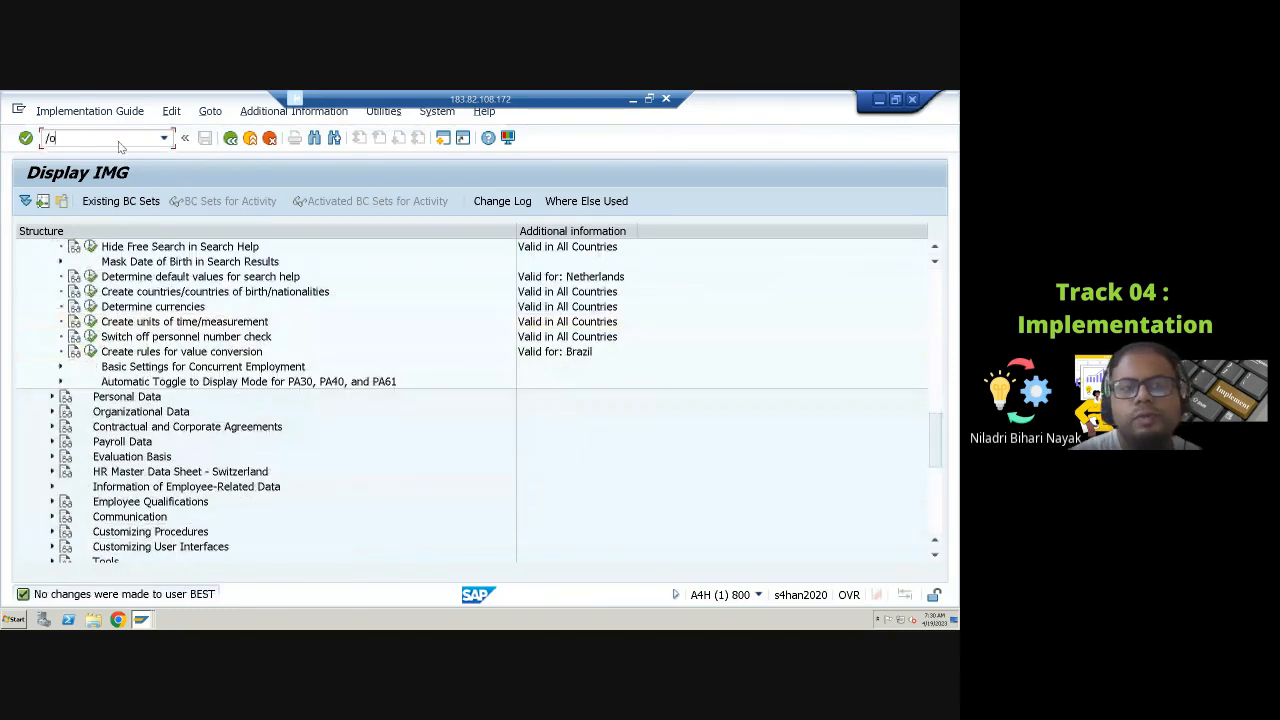
pyautogui.write('oh11')
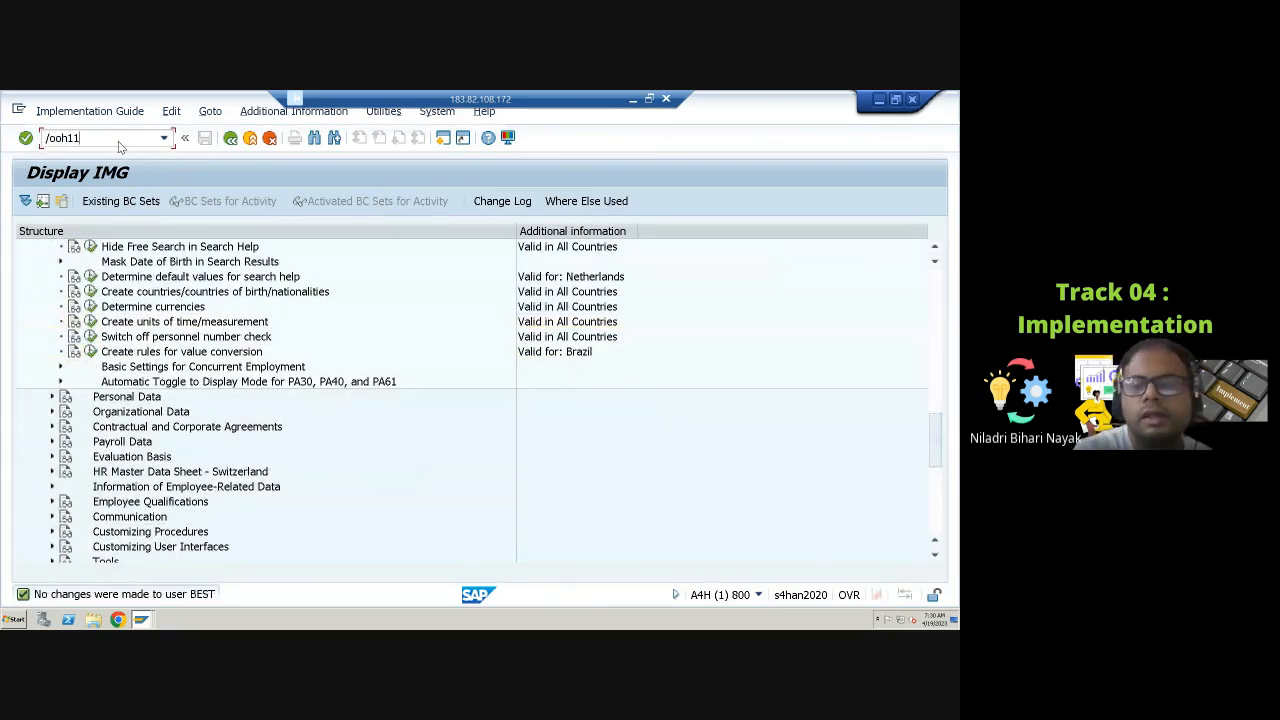
pyautogui.press('Return')
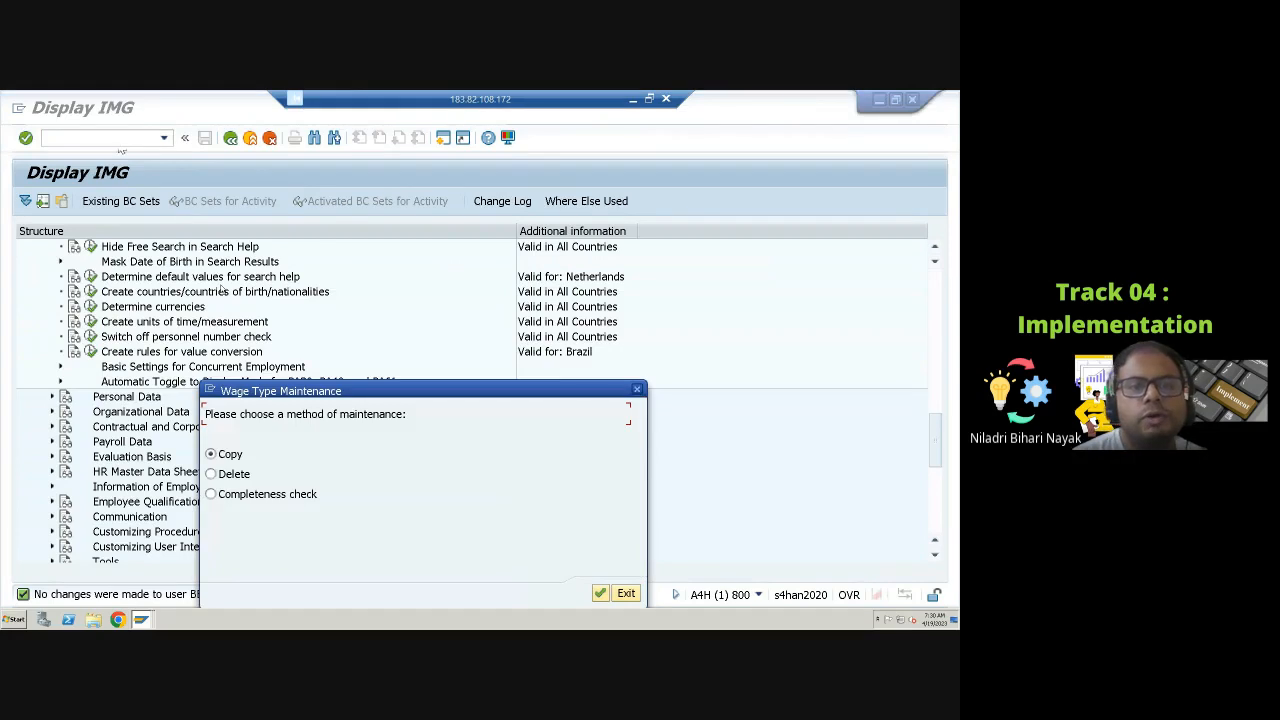
pyautogui.click(600, 593)
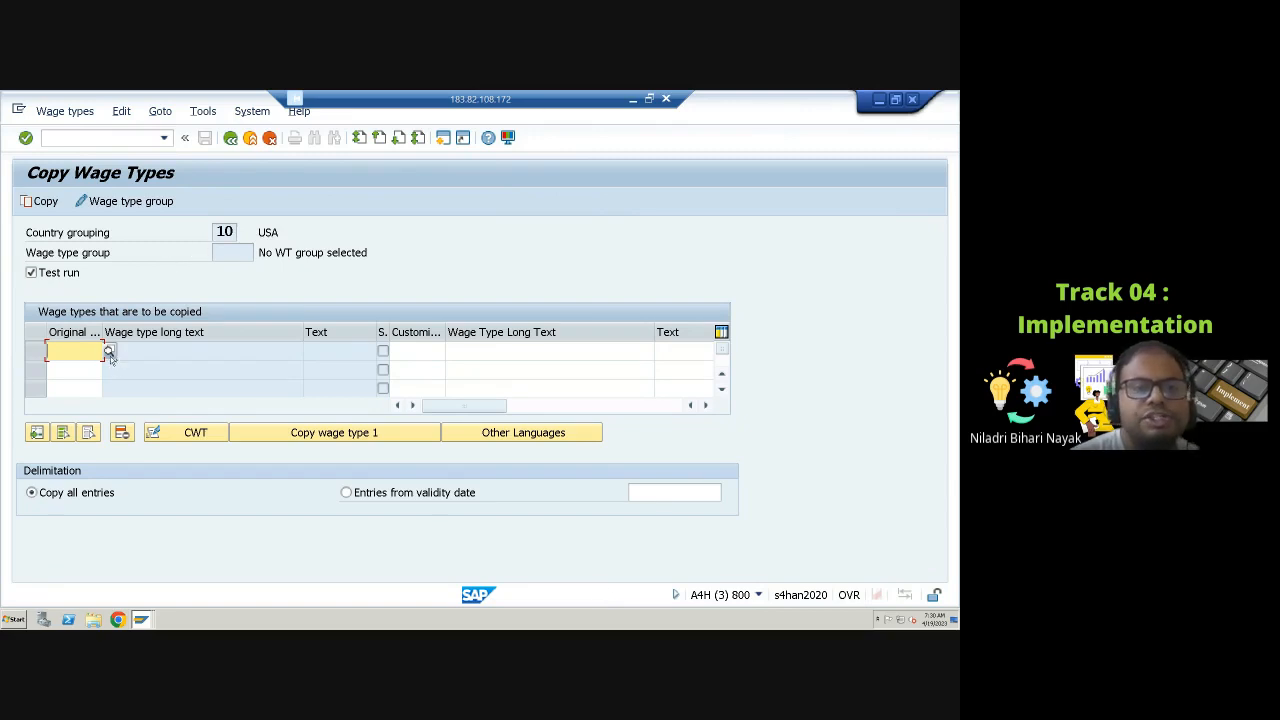
# Step: Search the original wage type value list for long text Garnishment with maximum hits 9999, then close the search
pyautogui.click(108, 351)
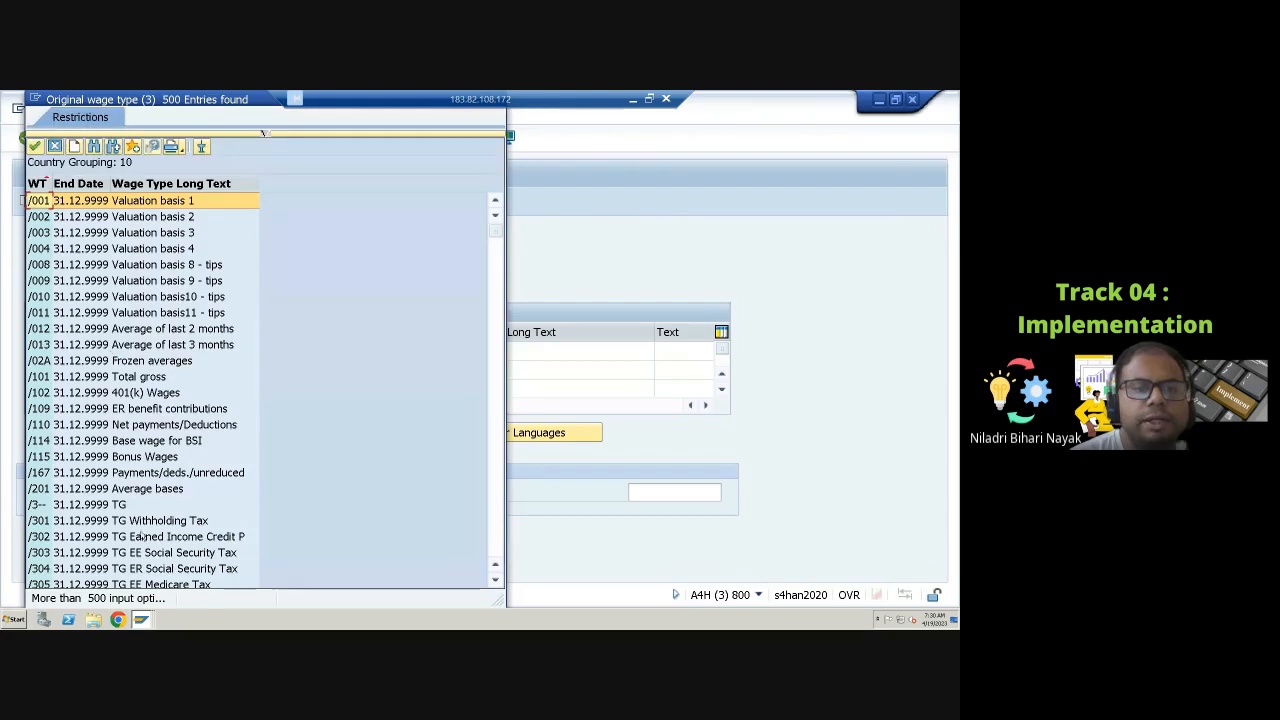
pyautogui.click(263, 133)
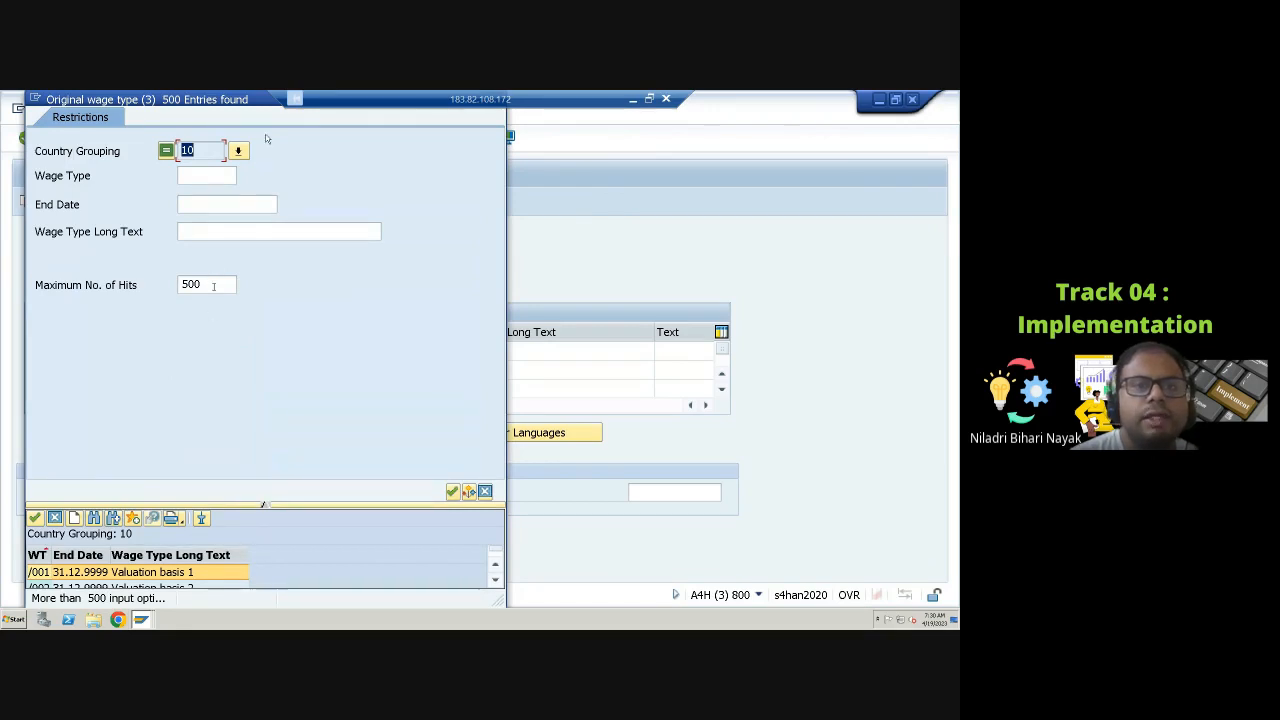
pyautogui.press('Tab')
pyautogui.press('Tab')
pyautogui.press('Tab')
pyautogui.press('Tab')
pyautogui.write('9999')
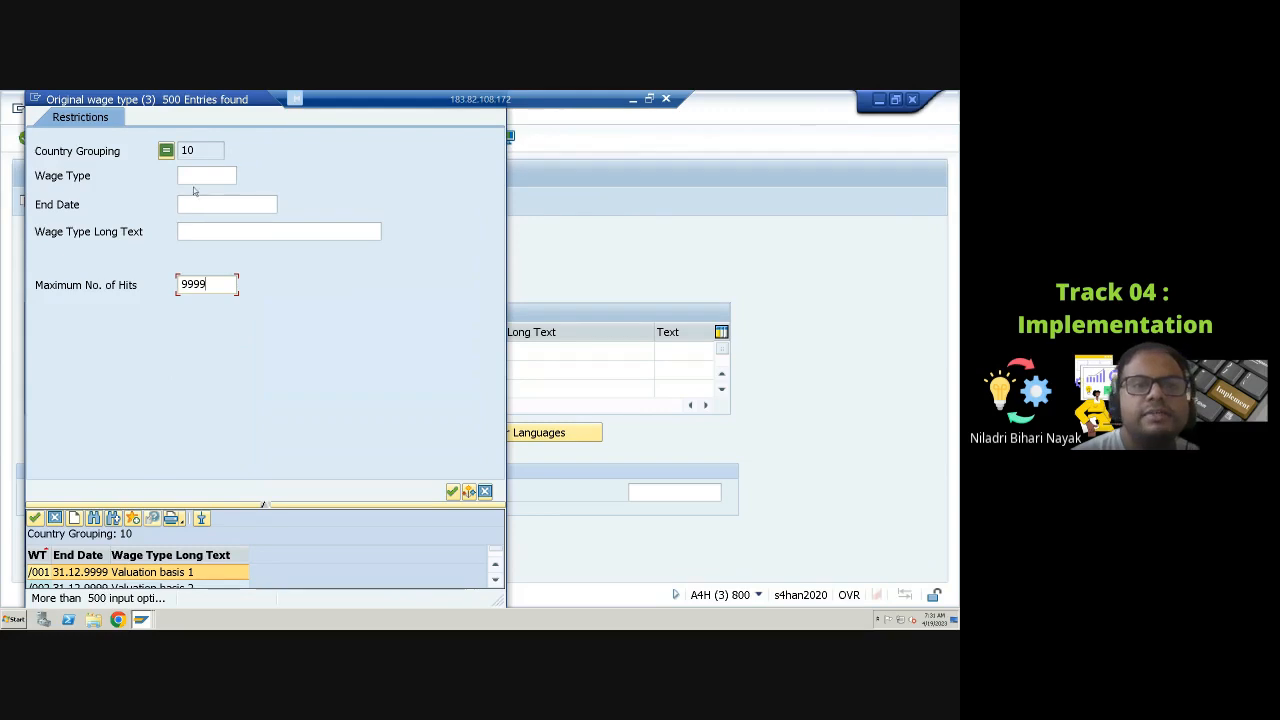
pyautogui.click(216, 174)
pyautogui.click(191, 228)
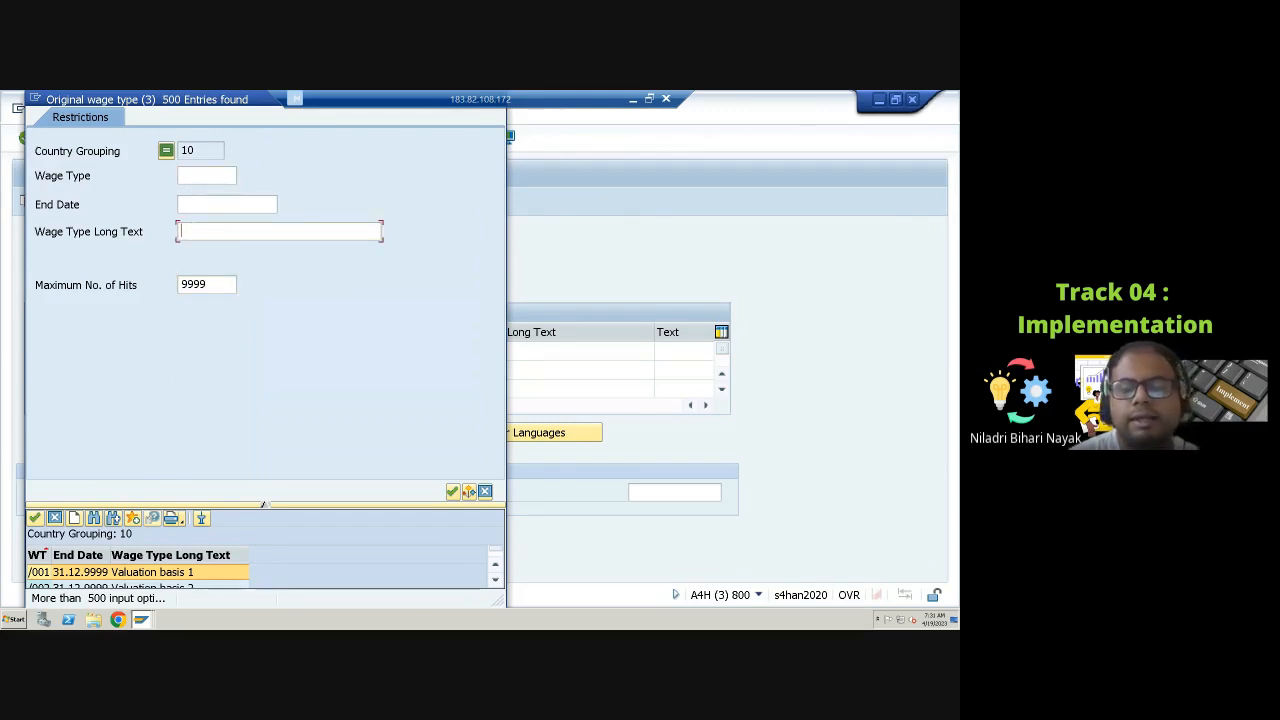
pyautogui.write('G')
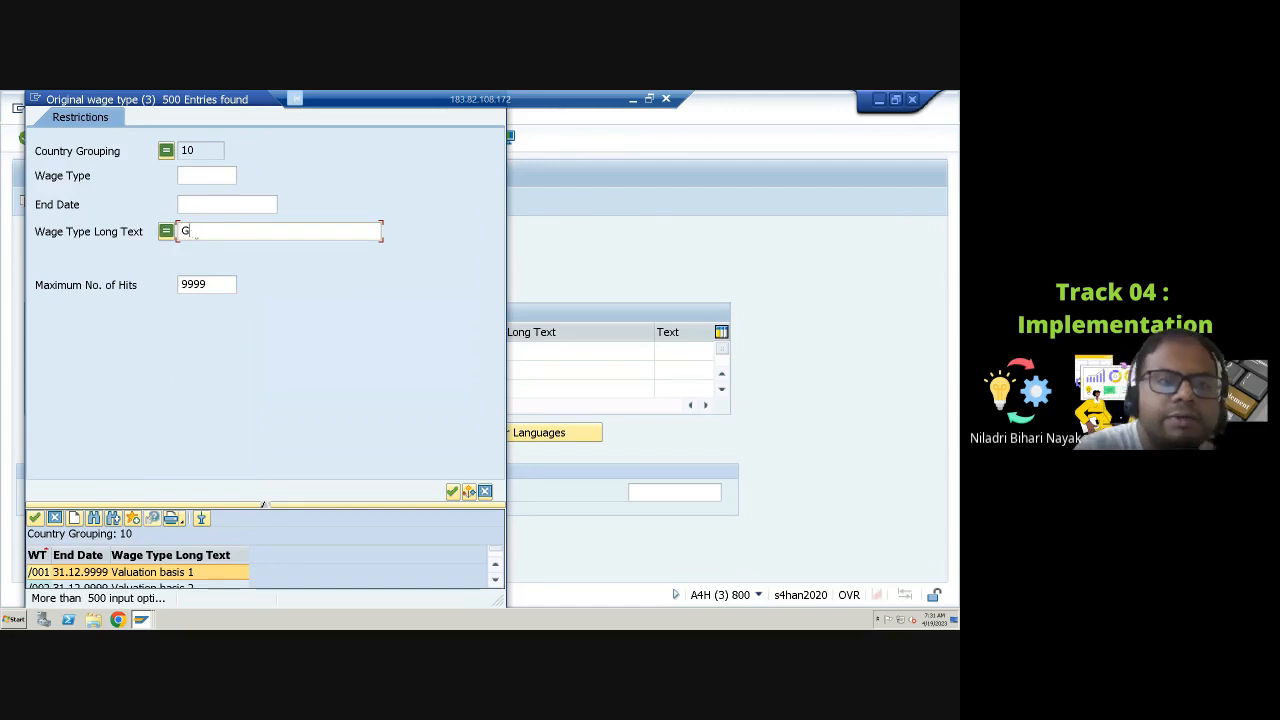
pyautogui.write('arnis')
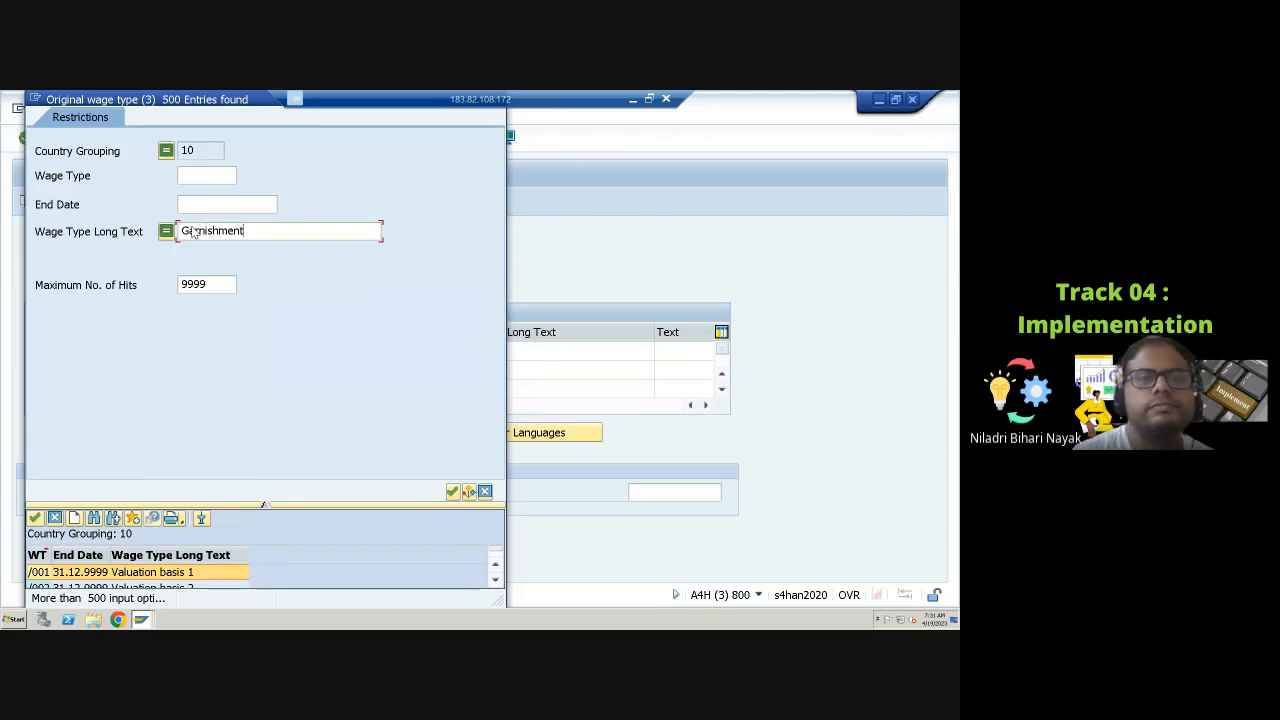
pyautogui.write('hment')
pyautogui.click(452, 492)
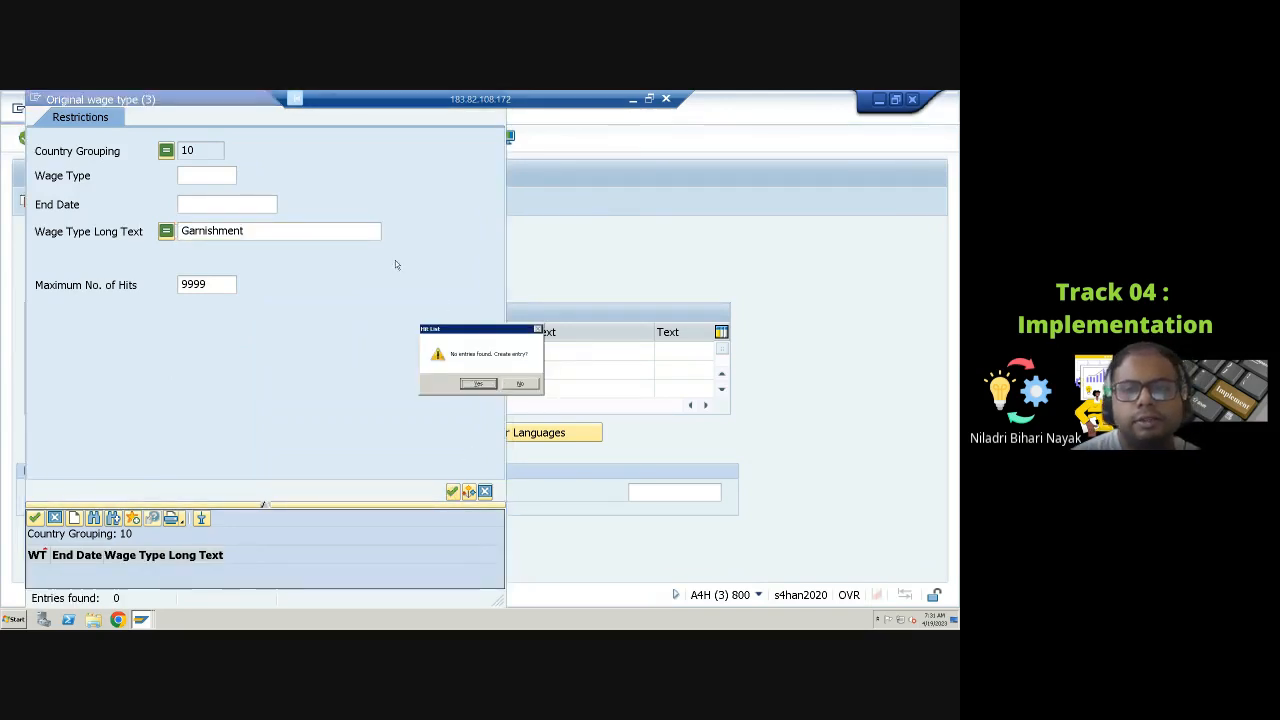
pyautogui.click(528, 385)
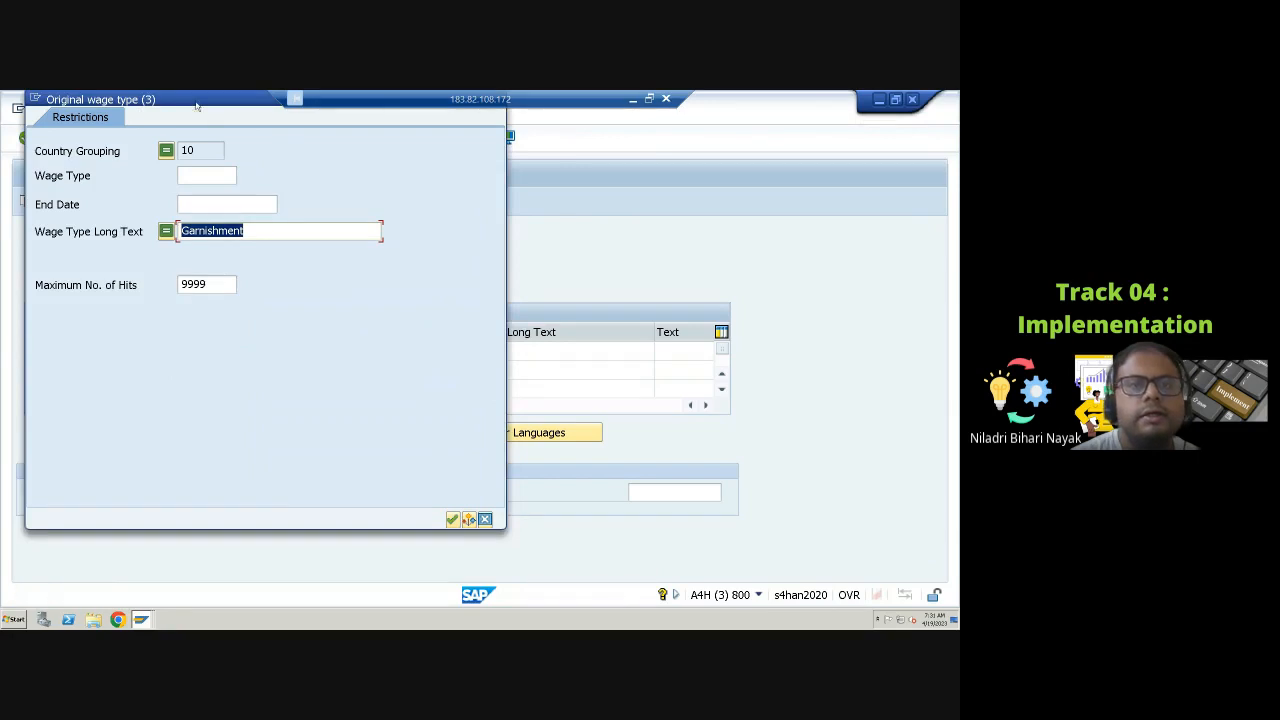
pyautogui.moveTo(197, 106); pyautogui.dragTo(364, 232)
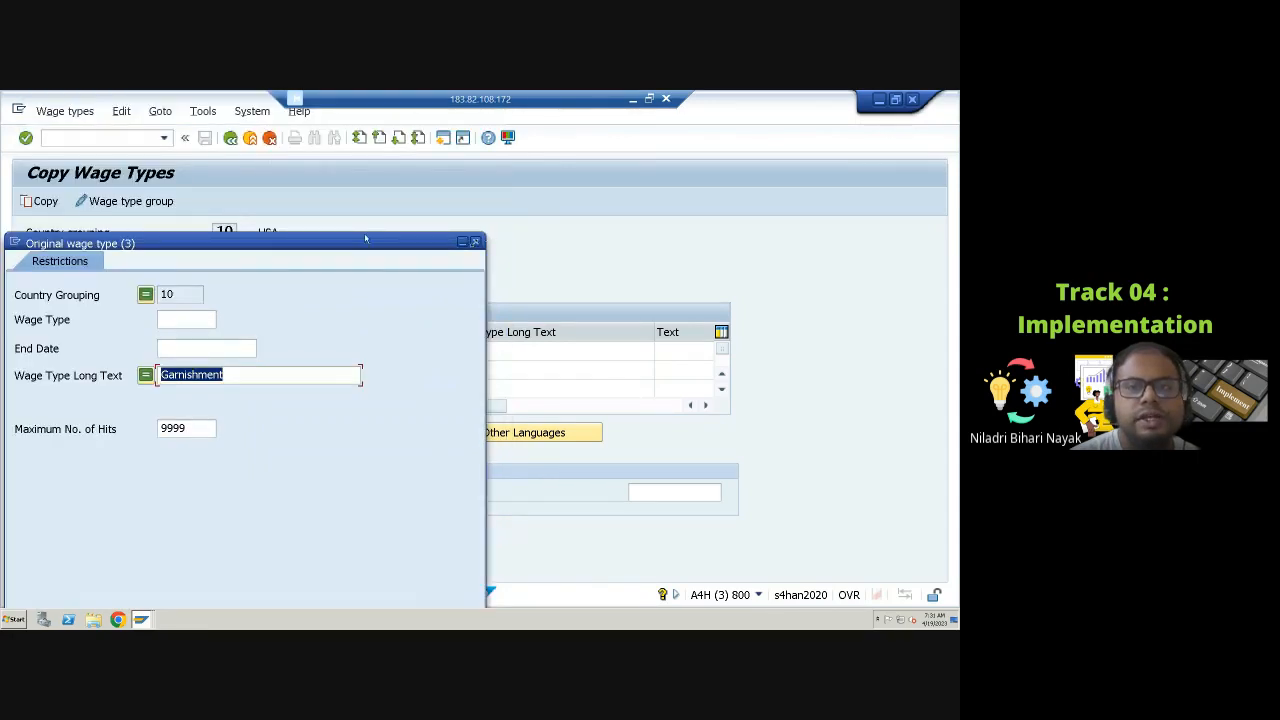
pyautogui.click(475, 242)
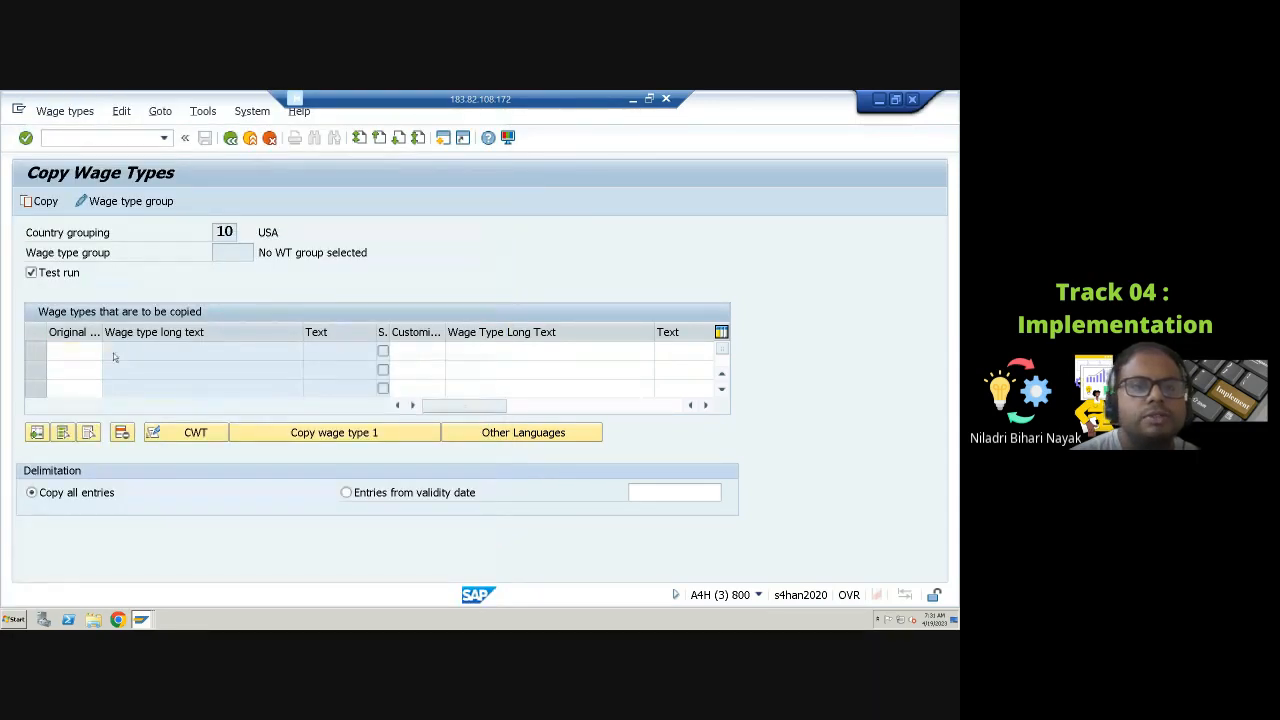
# Step: Open the original wage type value list and search its entries for garnish
pyautogui.click(110, 351)
pyautogui.scroll(-4, 120, 190)
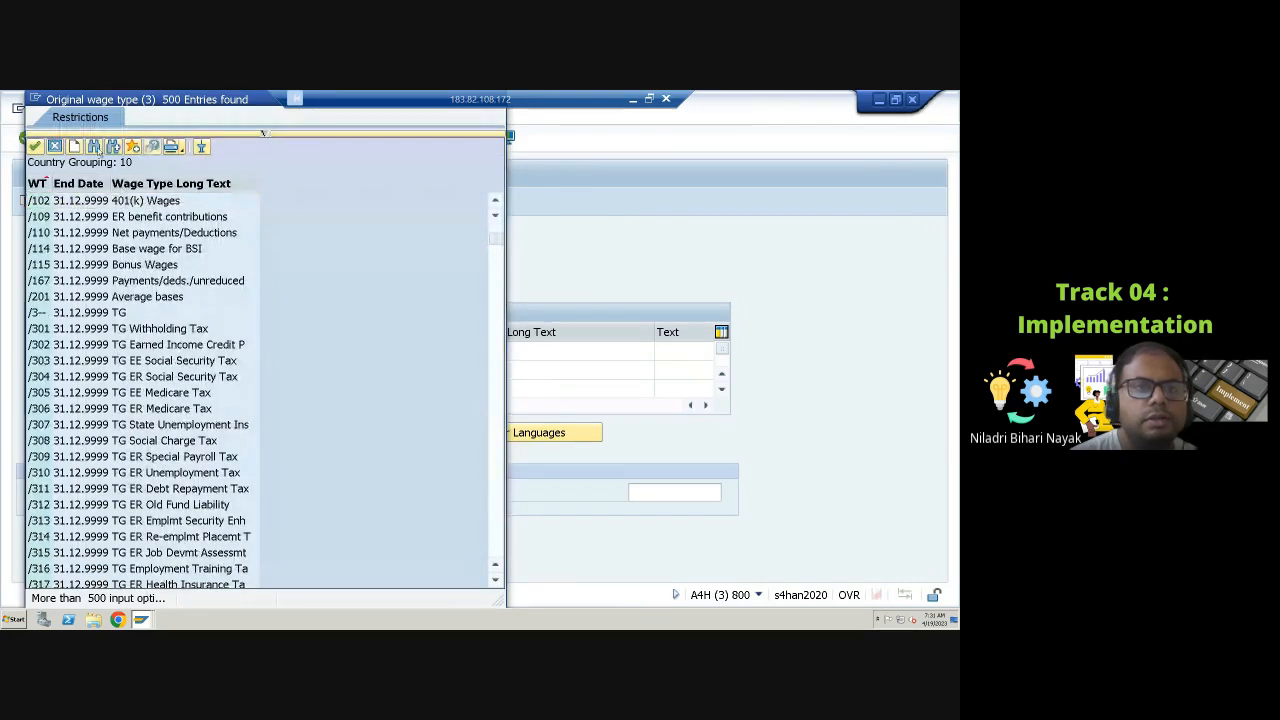
pyautogui.click(94, 147)
pyautogui.write('g')
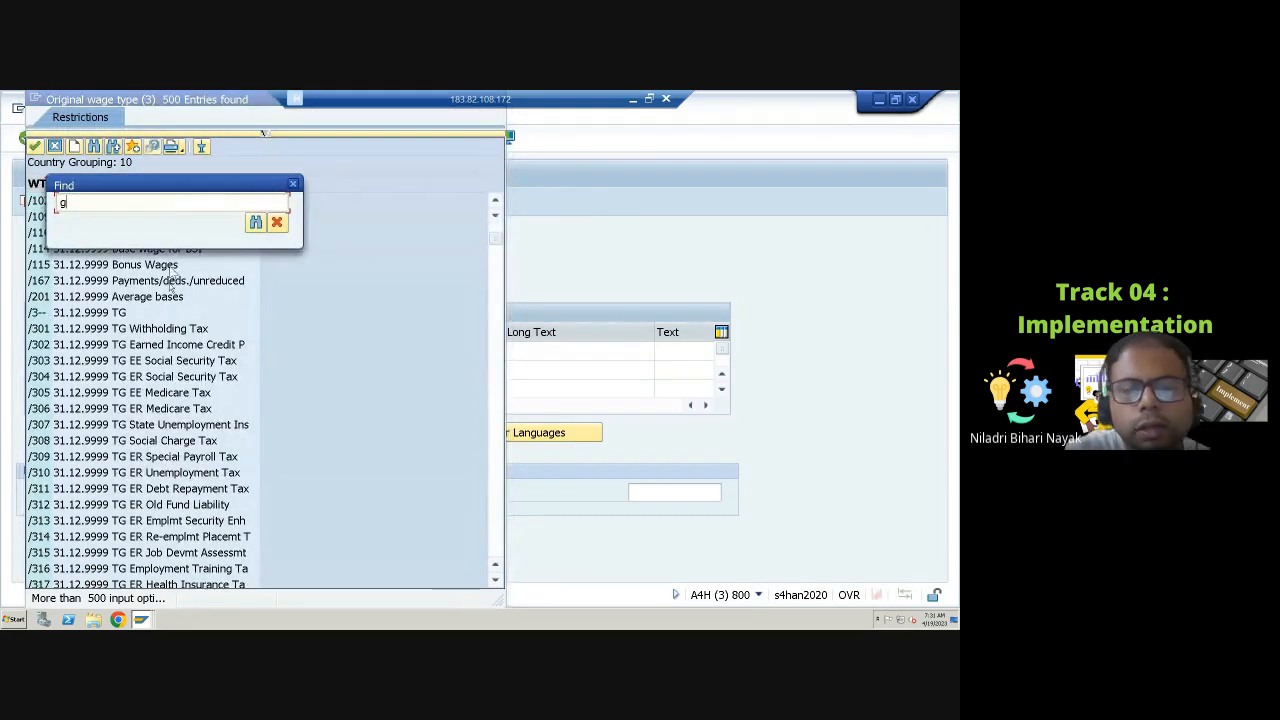
pyautogui.write('arnish')
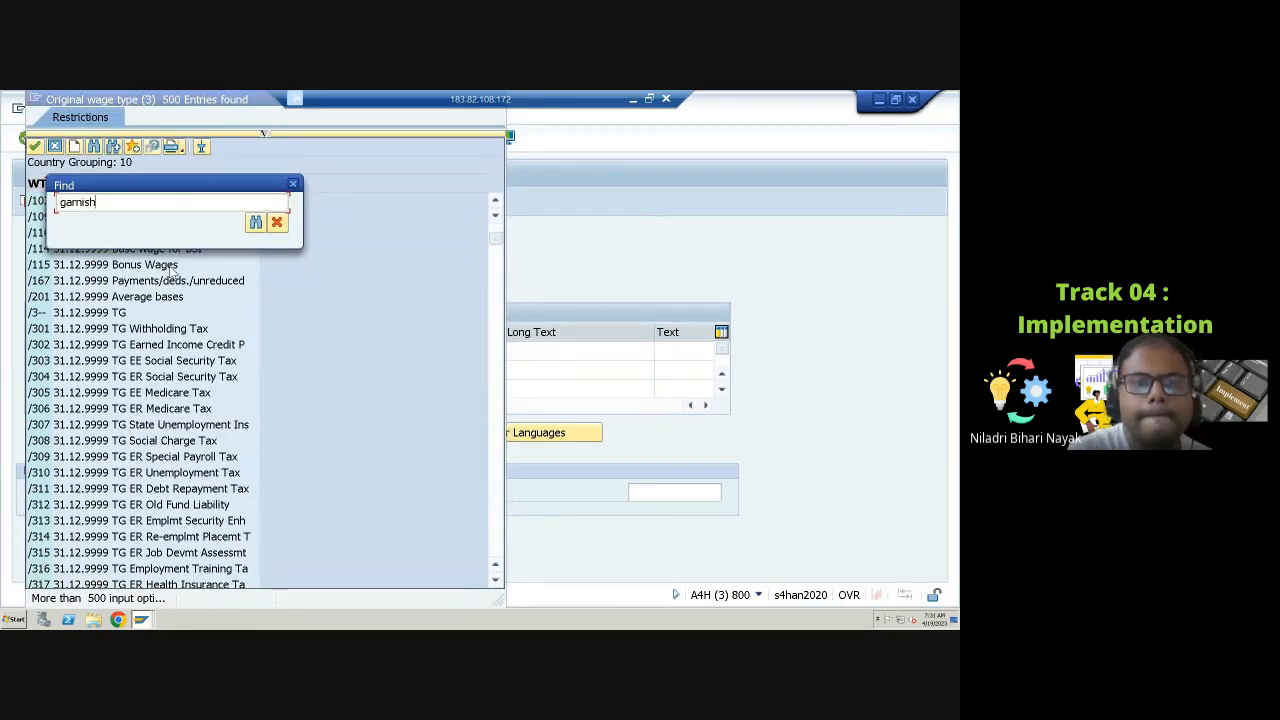
pyautogui.press('Return')
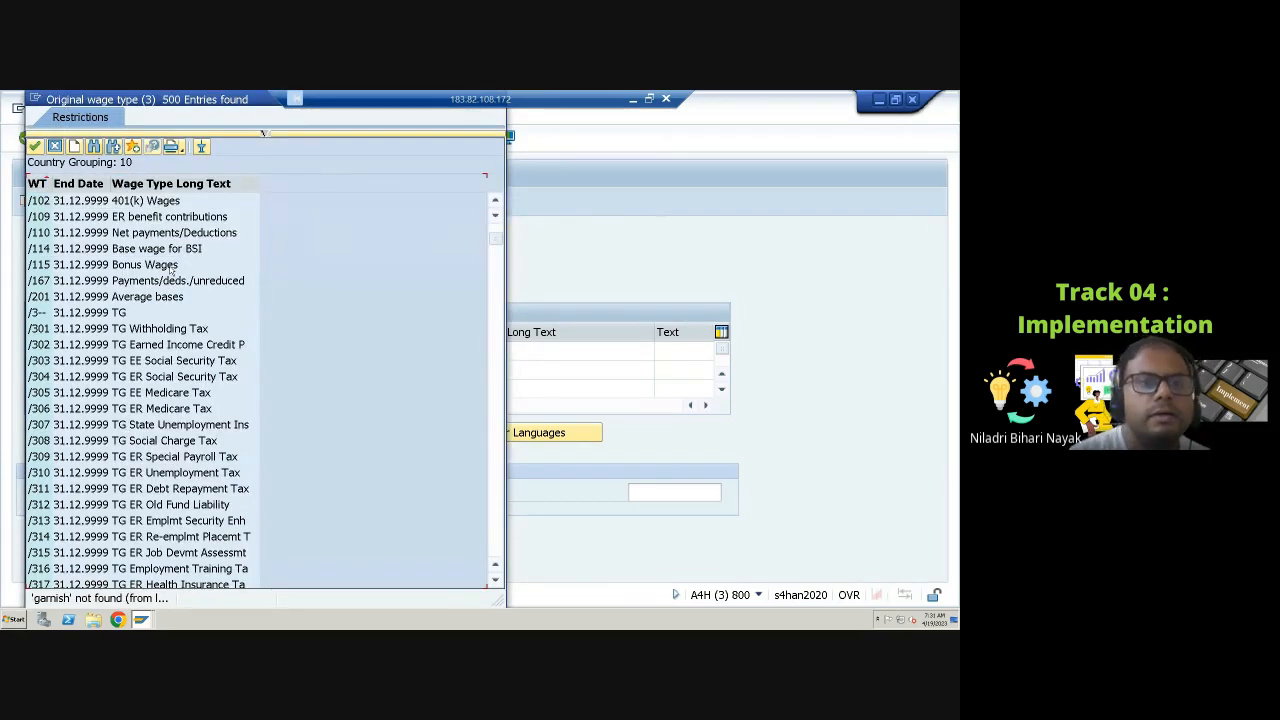
# Step: Scroll through the original wage type entries to examine the available wage types
pyautogui.scroll(-10, 170, 268)
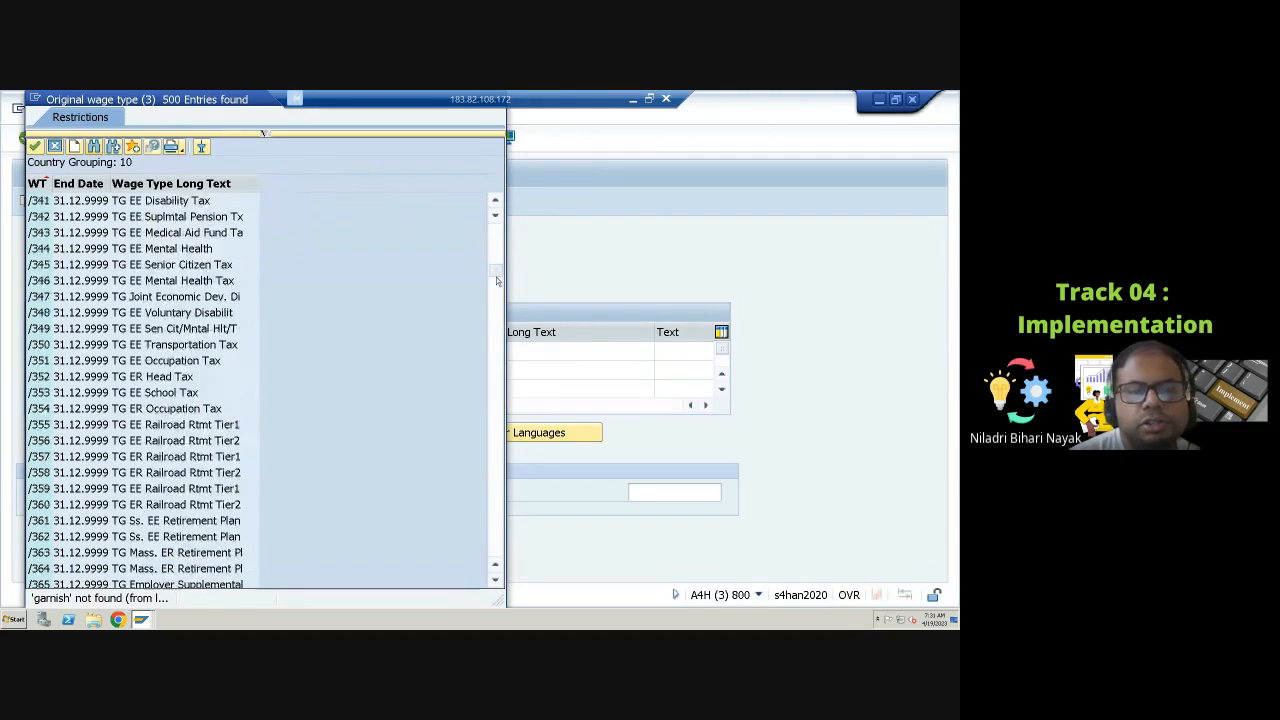
pyautogui.moveTo(494, 276); pyautogui.dragTo(493, 395)
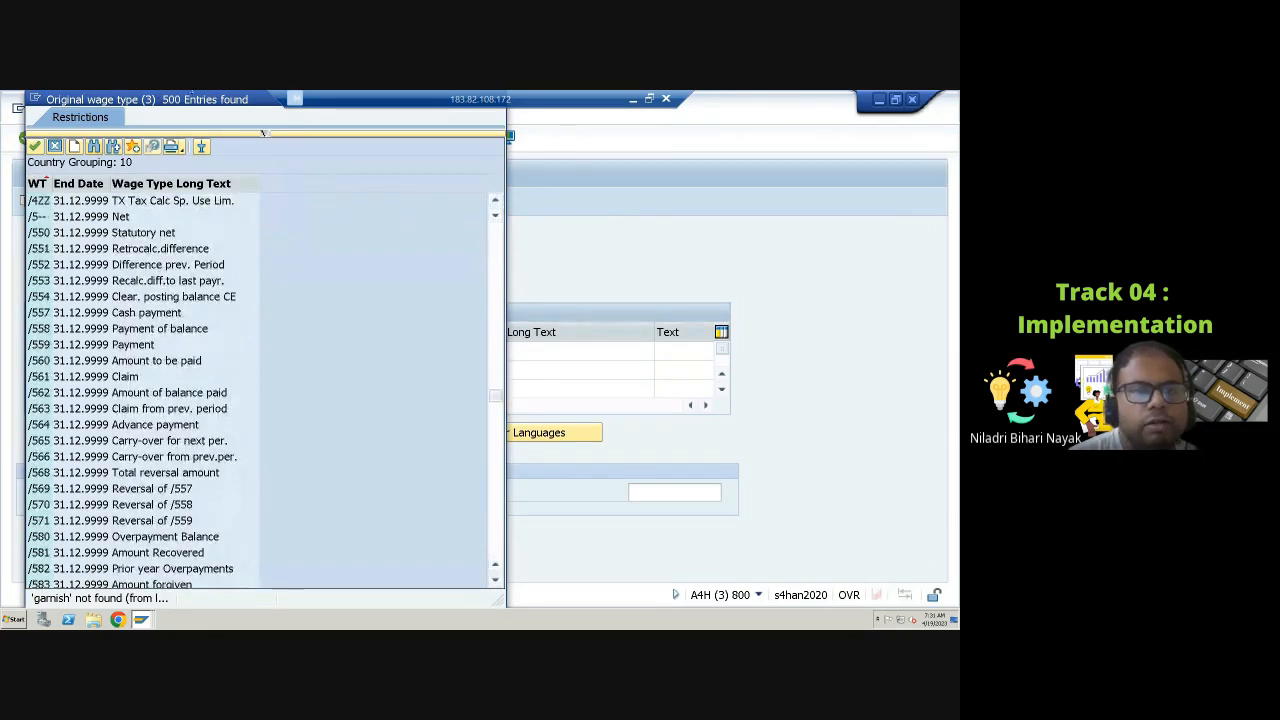
pyautogui.scroll(-7, 372, 502)
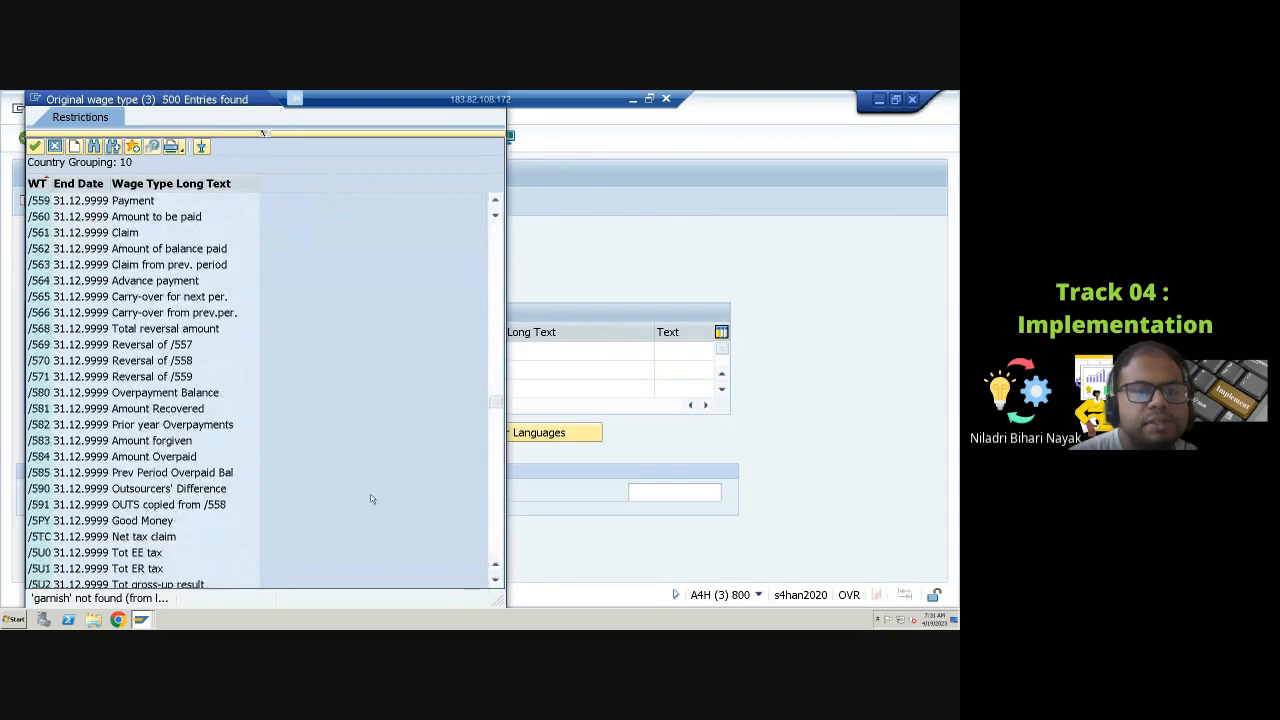
pyautogui.scroll(-10, 370, 498)
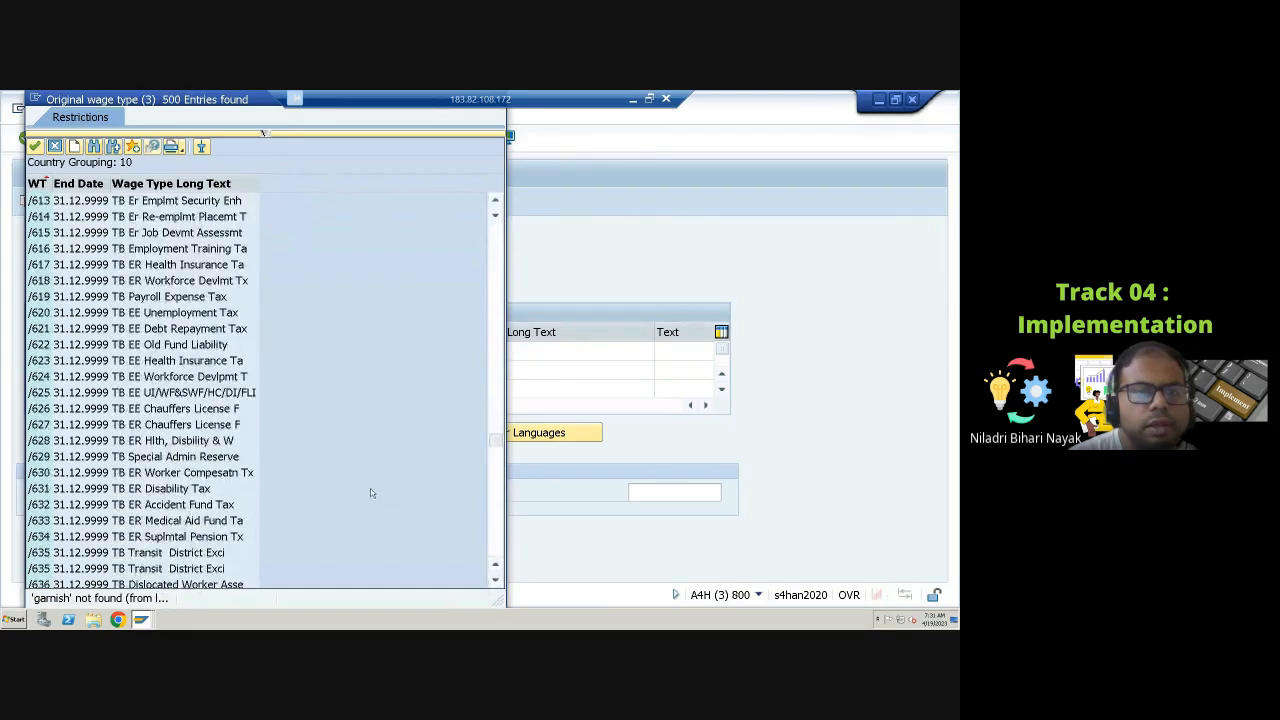
pyautogui.scroll(-5, 302, 480)
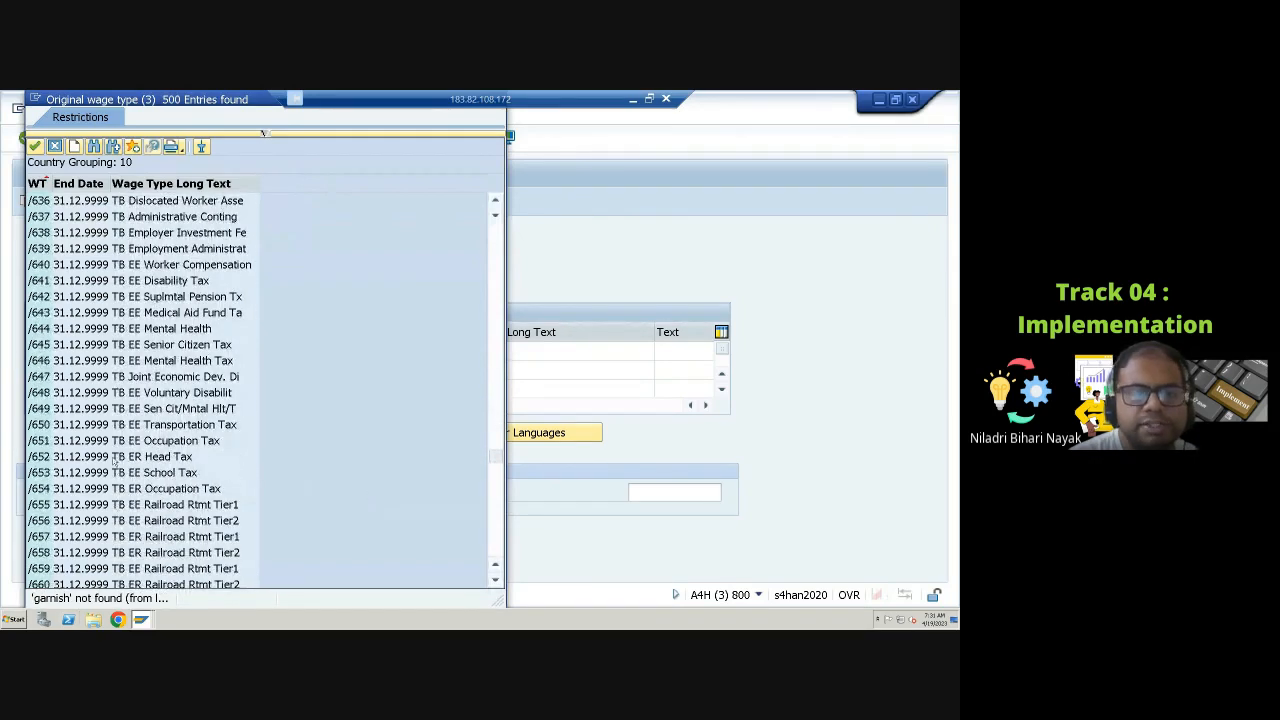
pyautogui.scroll(-8, 120, 462)
pyautogui.scroll(-20, 135, 462)
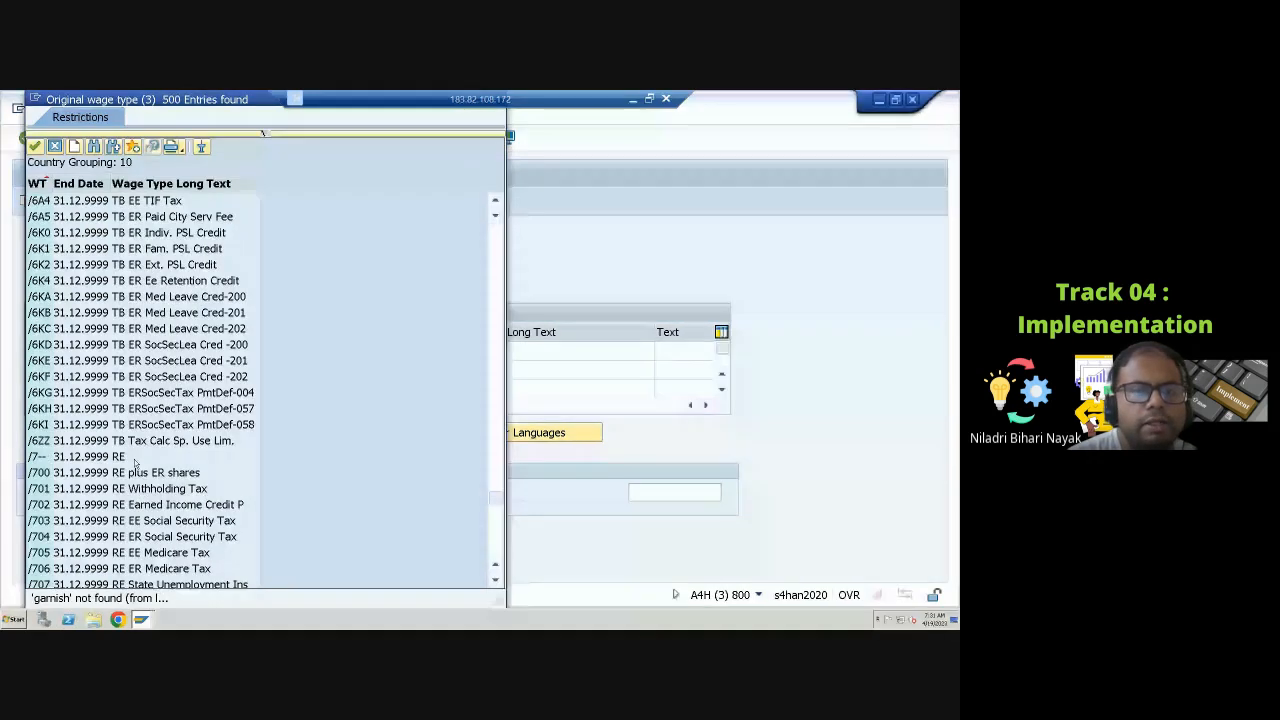
pyautogui.scroll(-8, 133, 458)
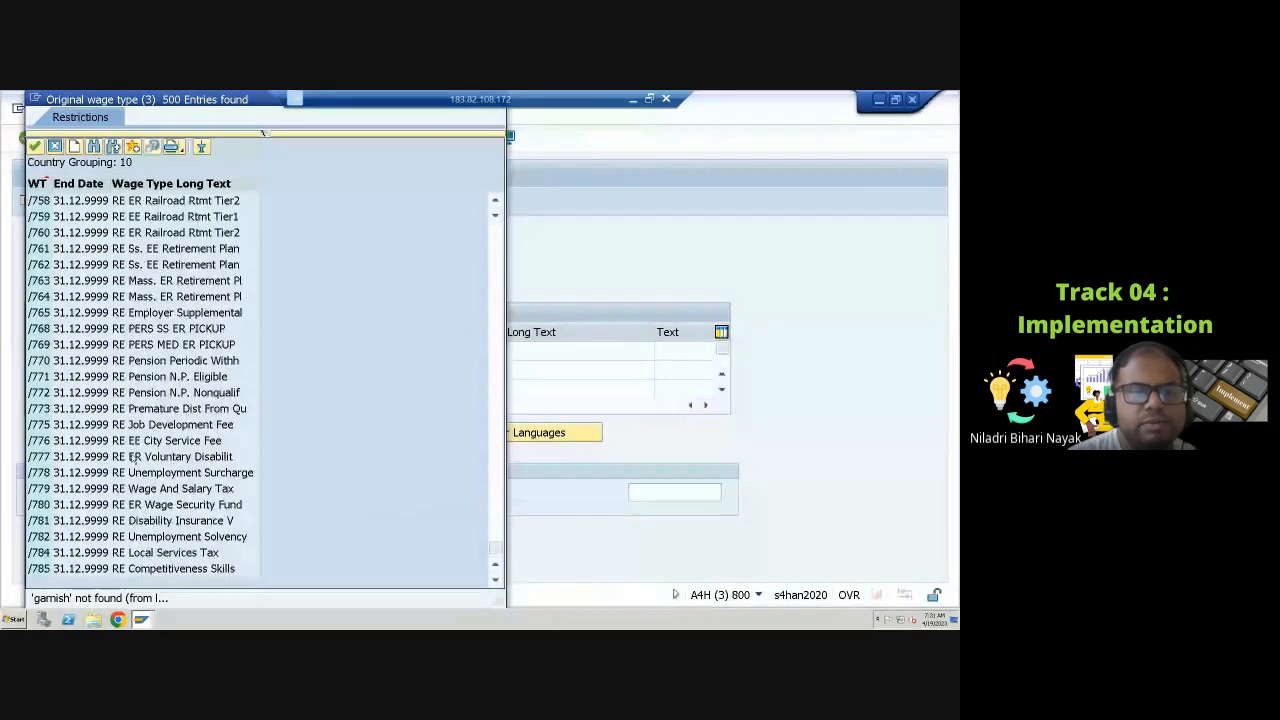
# Step: Set the value list restriction Maximum No. of Hits to 9999 and reapply the restrictions
pyautogui.click(263, 133)
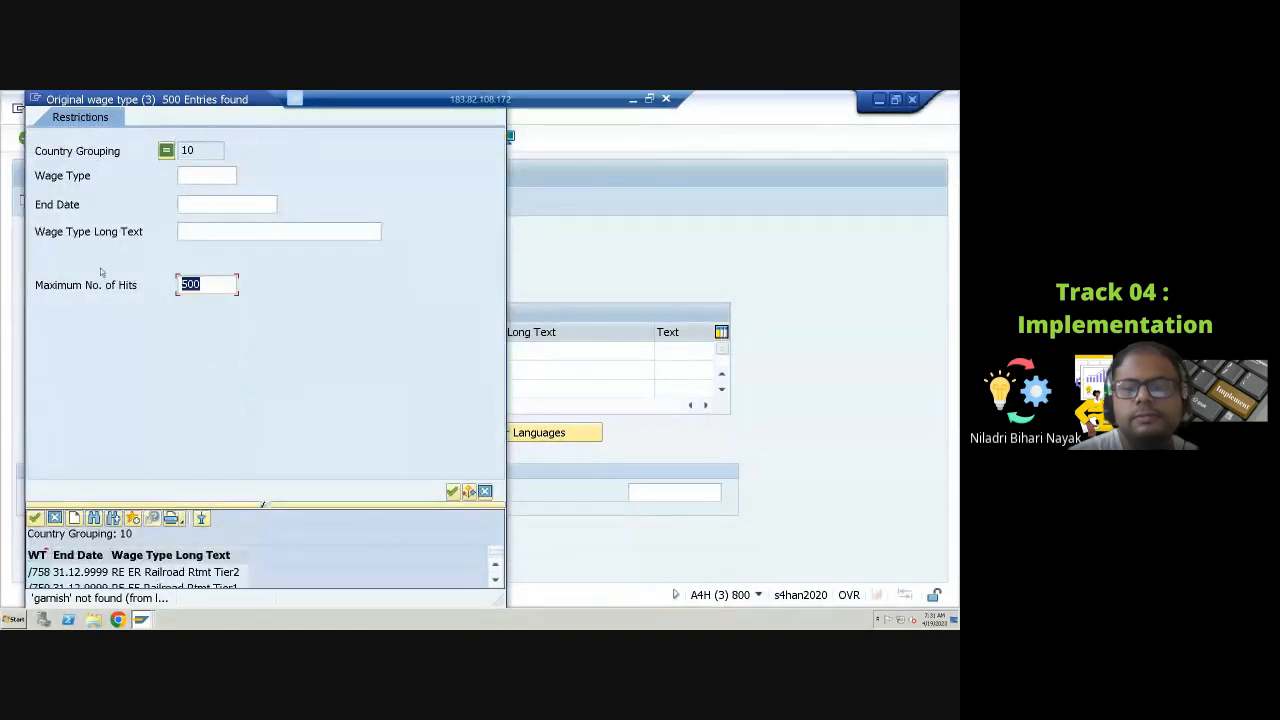
pyautogui.write('9999')
pyautogui.press('Return')
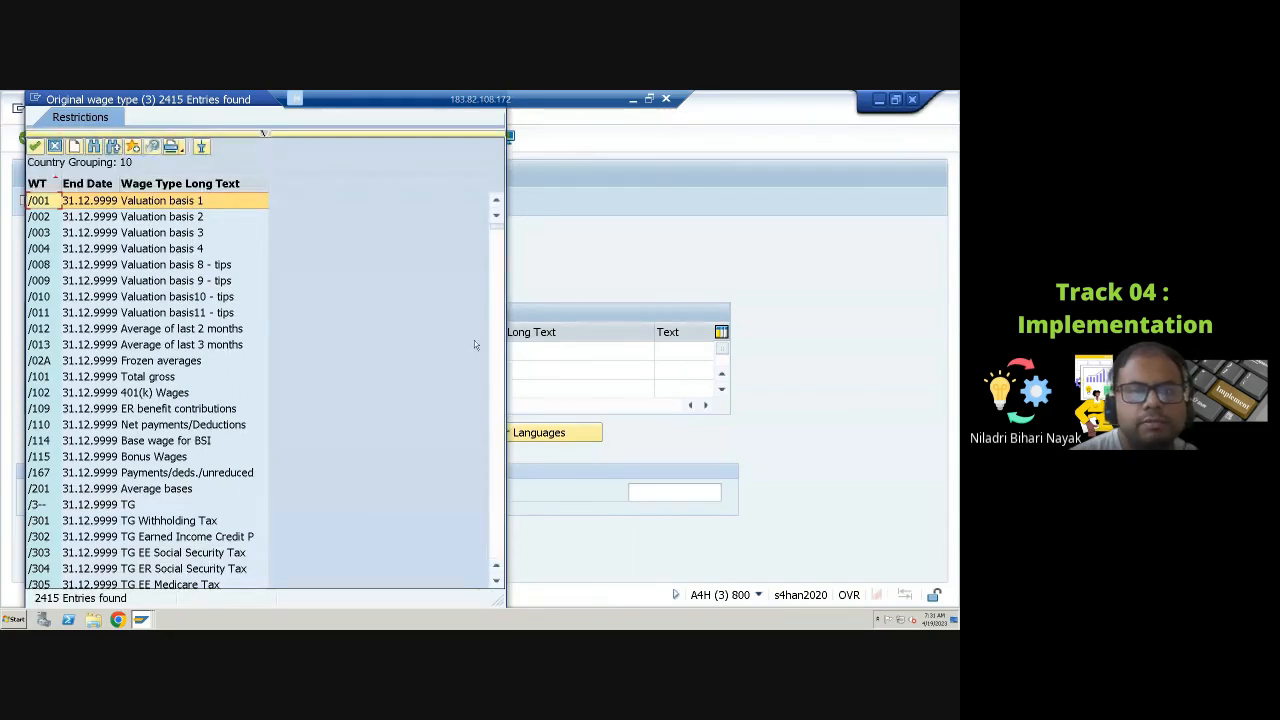
pyautogui.click(264, 133)
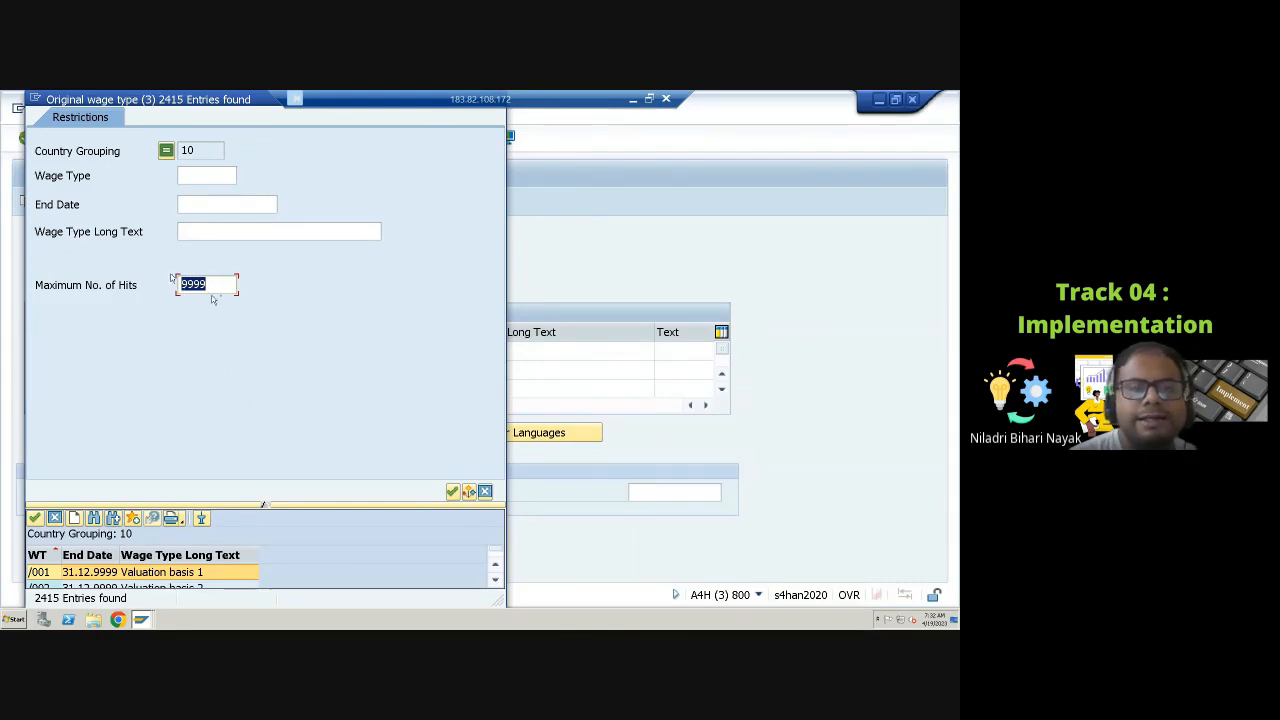
pyautogui.click(452, 491)
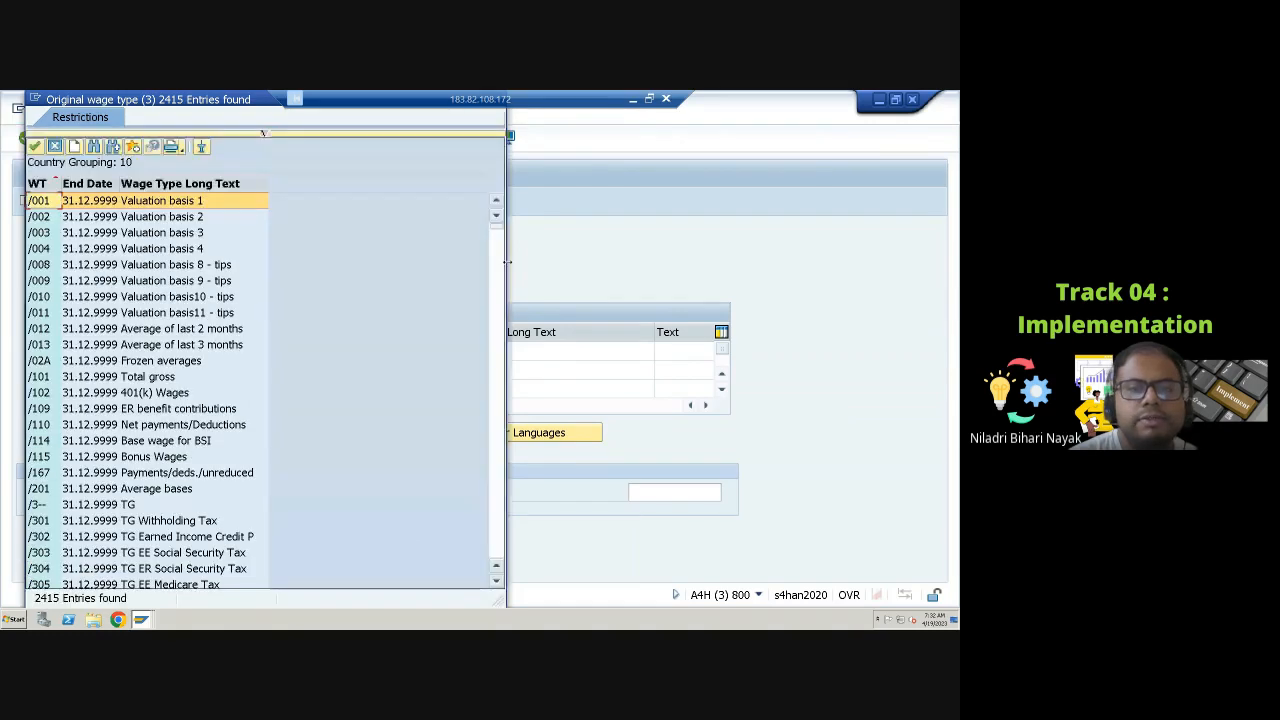
# Step: Browse the full original wage type list, looking for the garnishment wage types
pyautogui.click(148, 443)
pyautogui.click(133, 394)
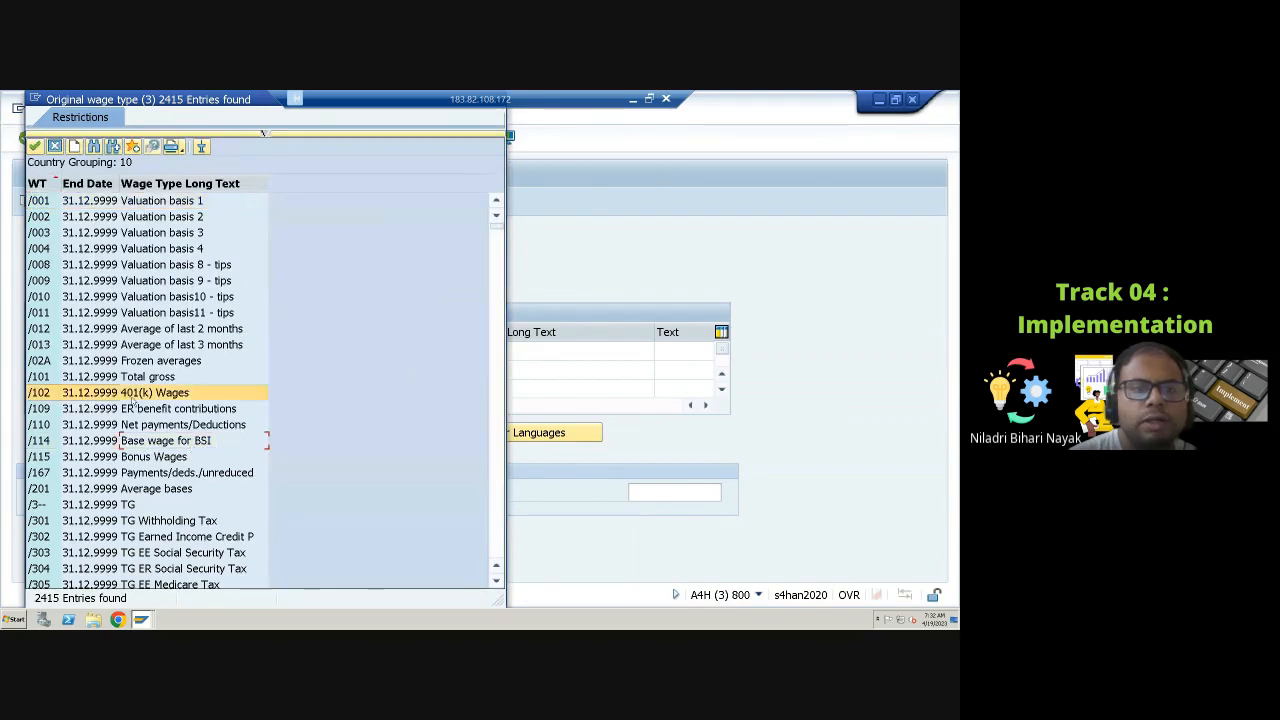
pyautogui.scroll(-7, 349, 372)
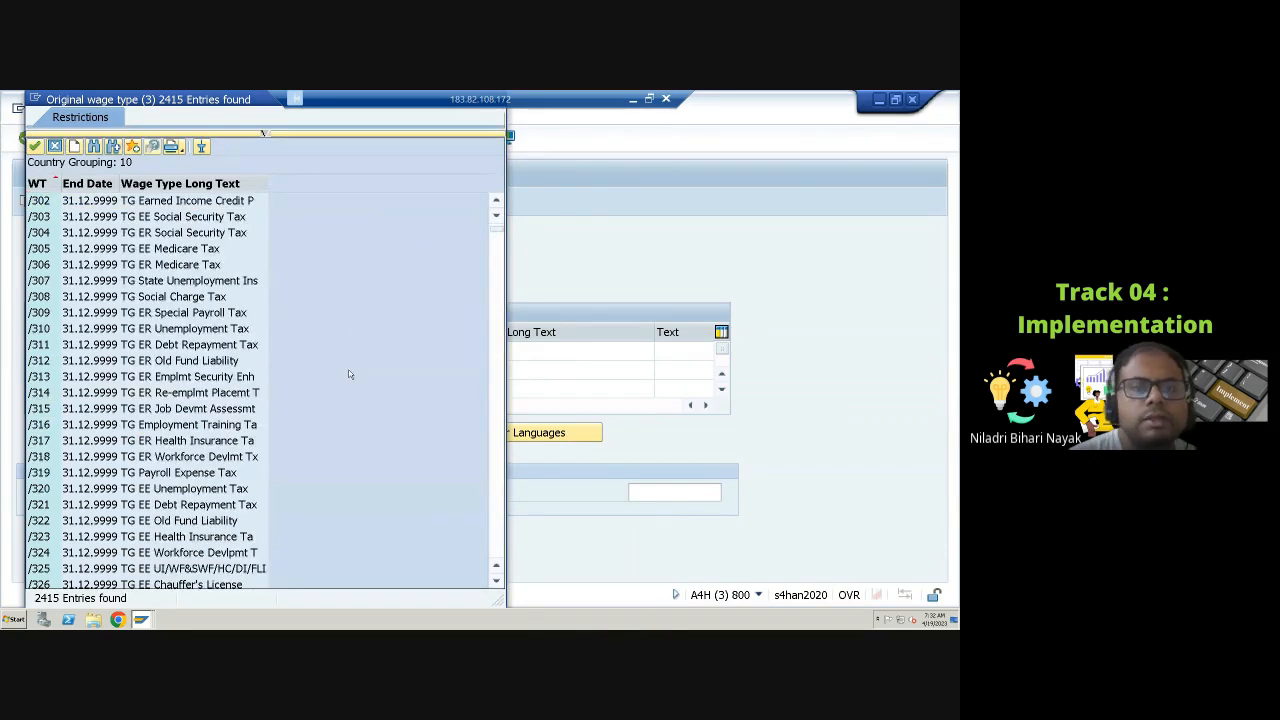
pyautogui.scroll(-1, 204, 421)
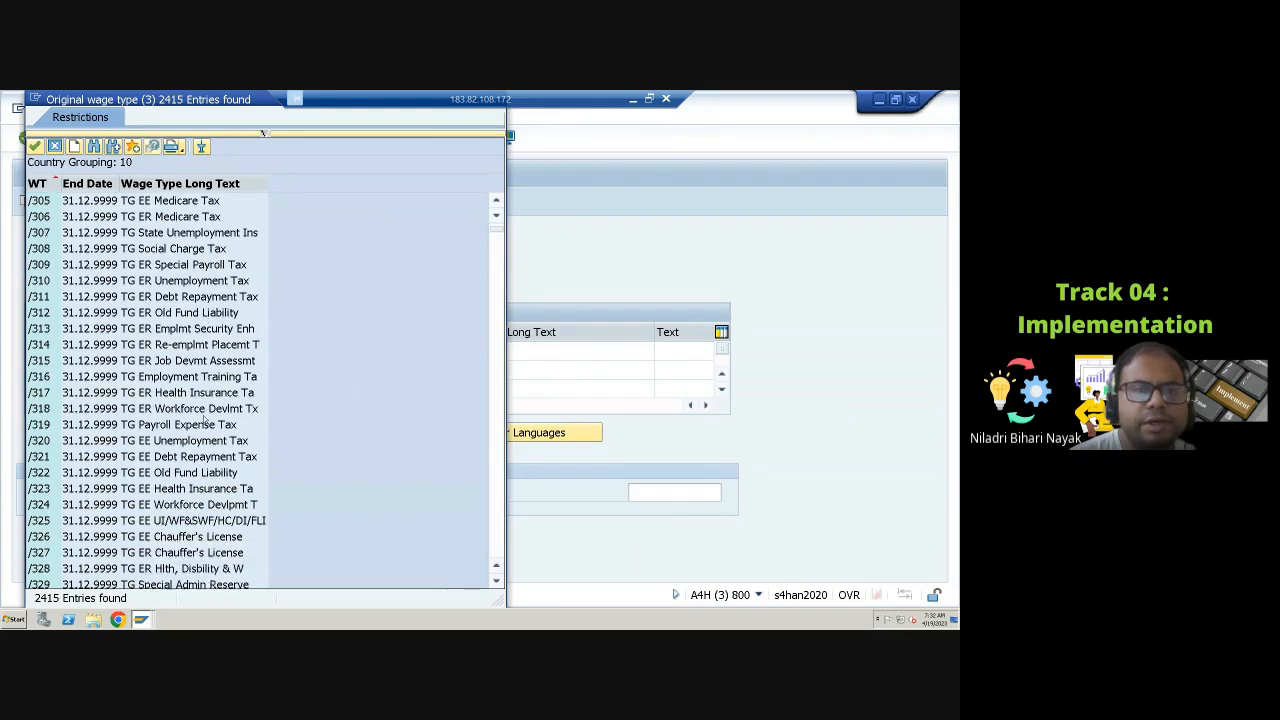
pyautogui.scroll(-12, 202, 340)
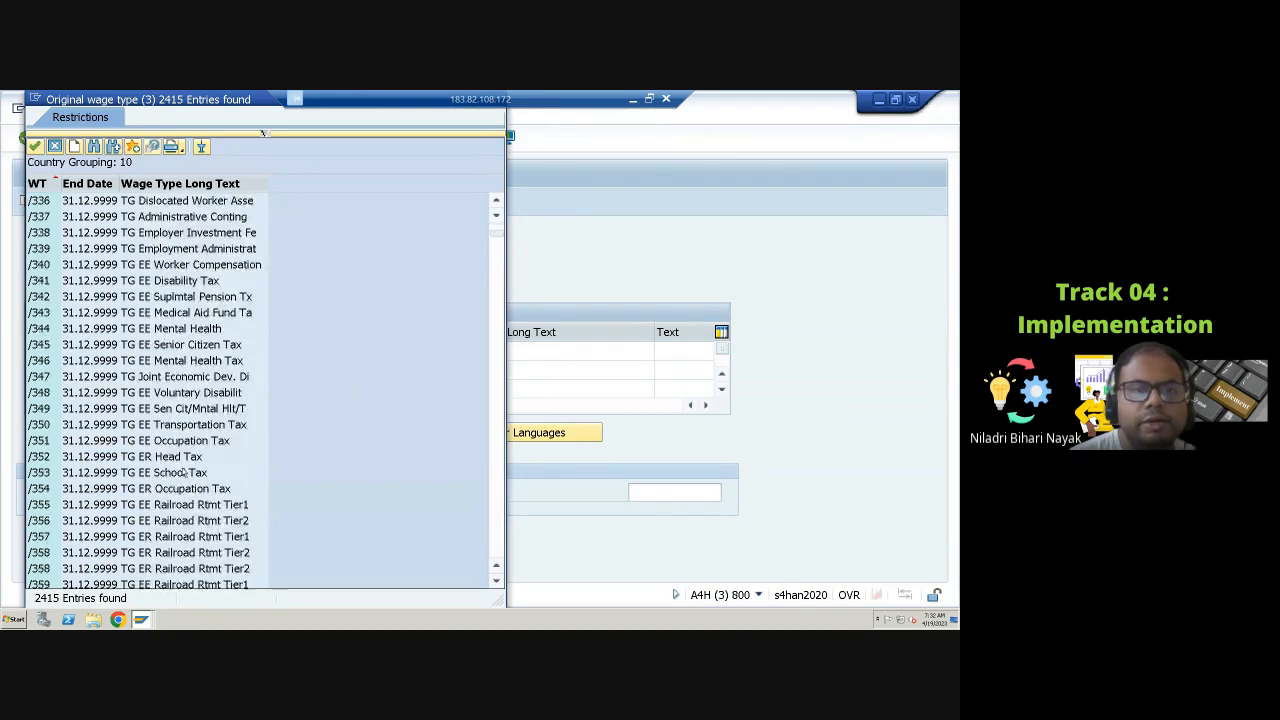
pyautogui.scroll(-1, 307, 385)
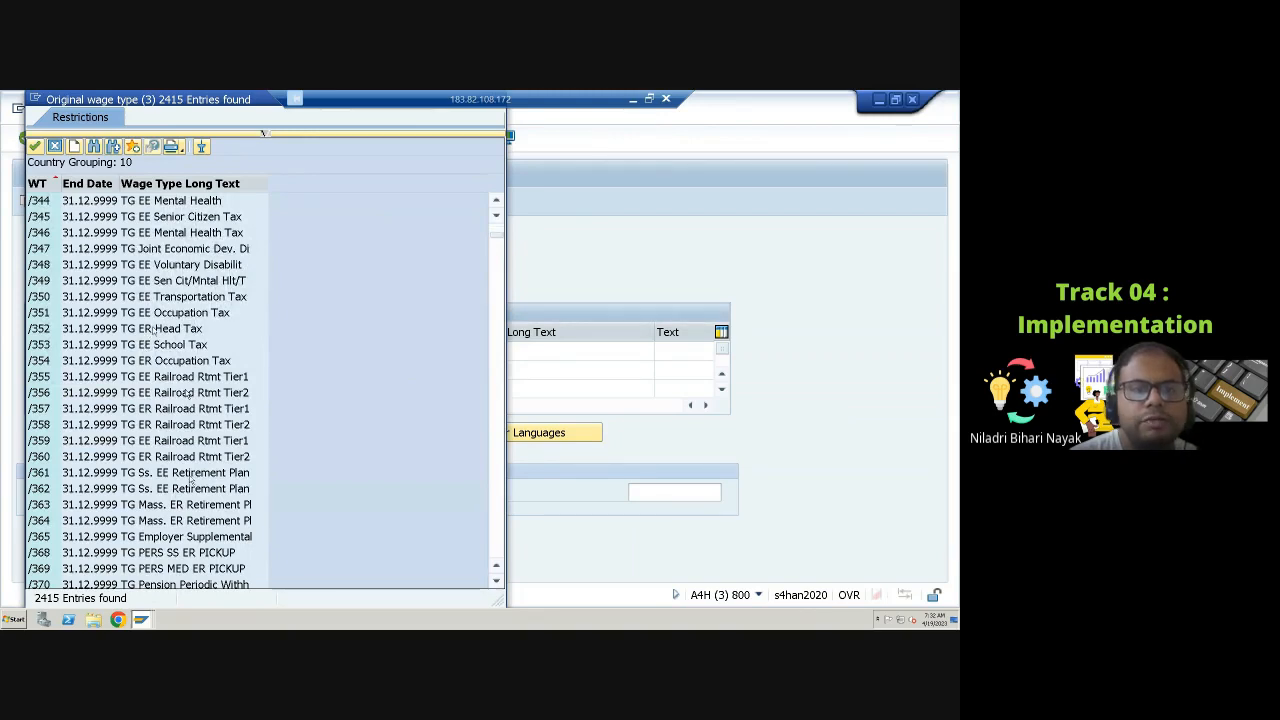
pyautogui.scroll(-2, 400, 285)
pyautogui.scroll(-4, 401, 285)
pyautogui.click(500, 247)
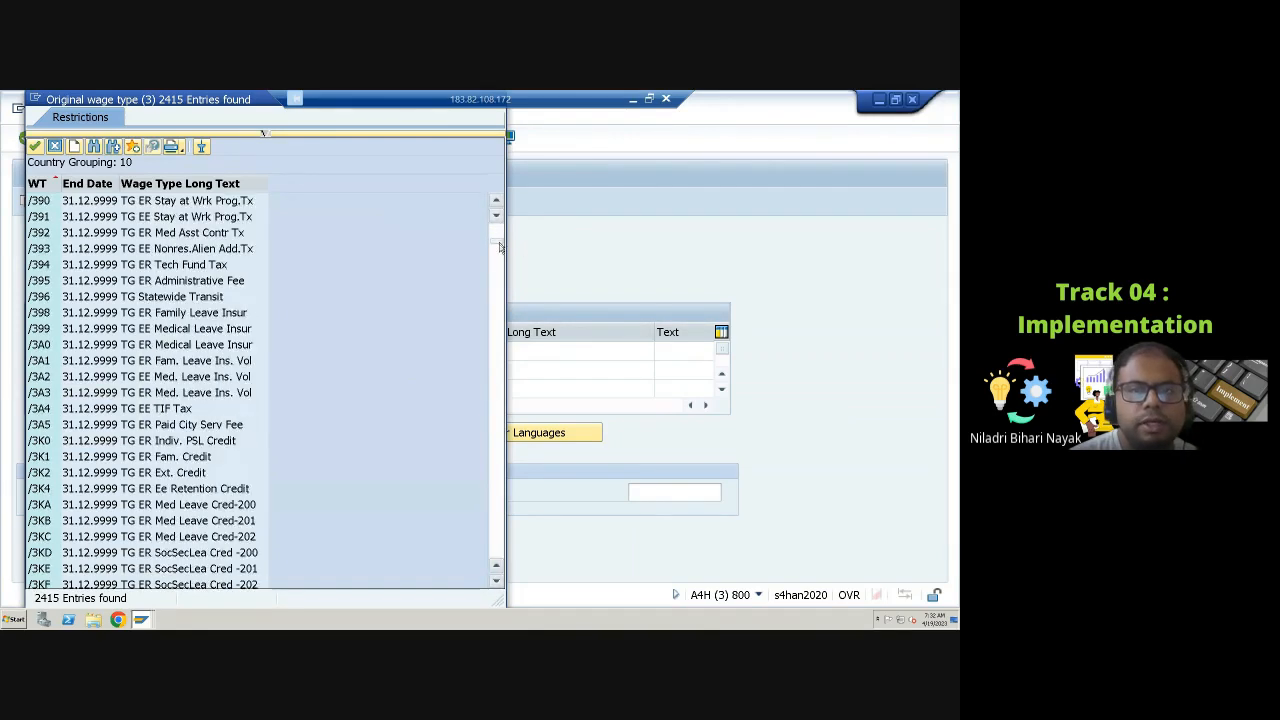
pyautogui.moveTo(496, 244); pyautogui.dragTo(487, 352)
pyautogui.scroll(-19, 480, 379)
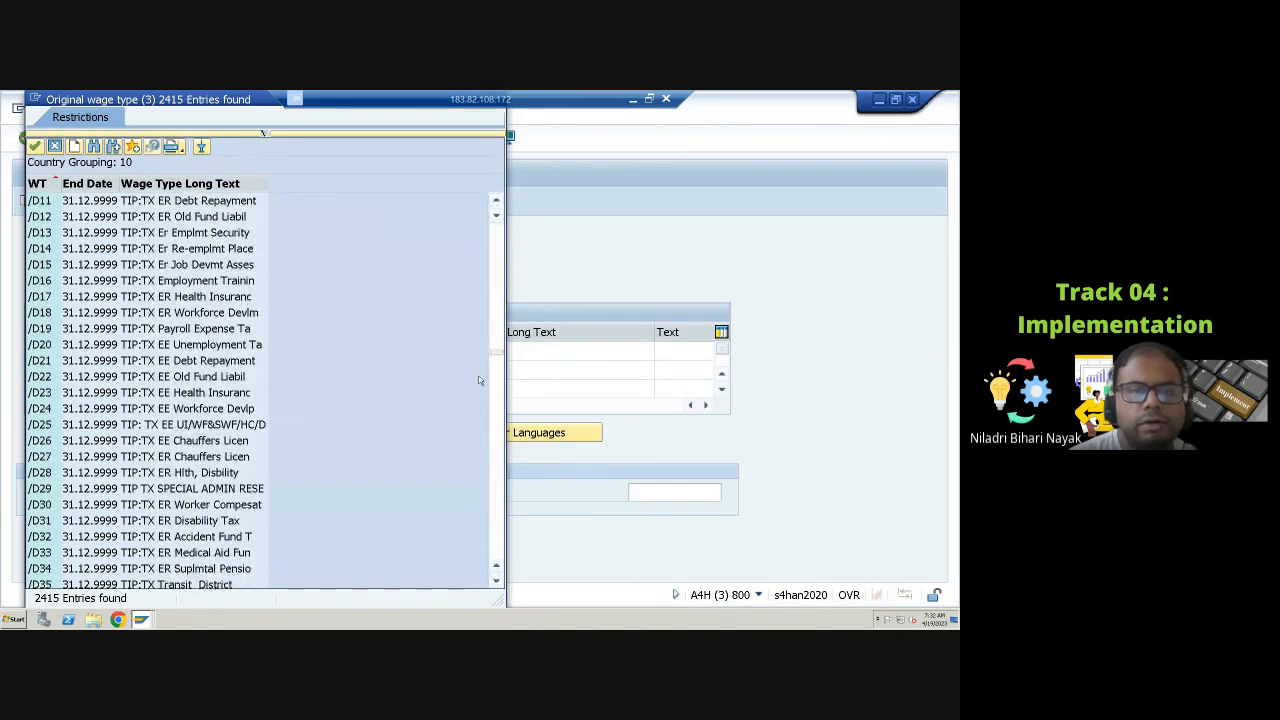
pyautogui.scroll(-12, 479, 378)
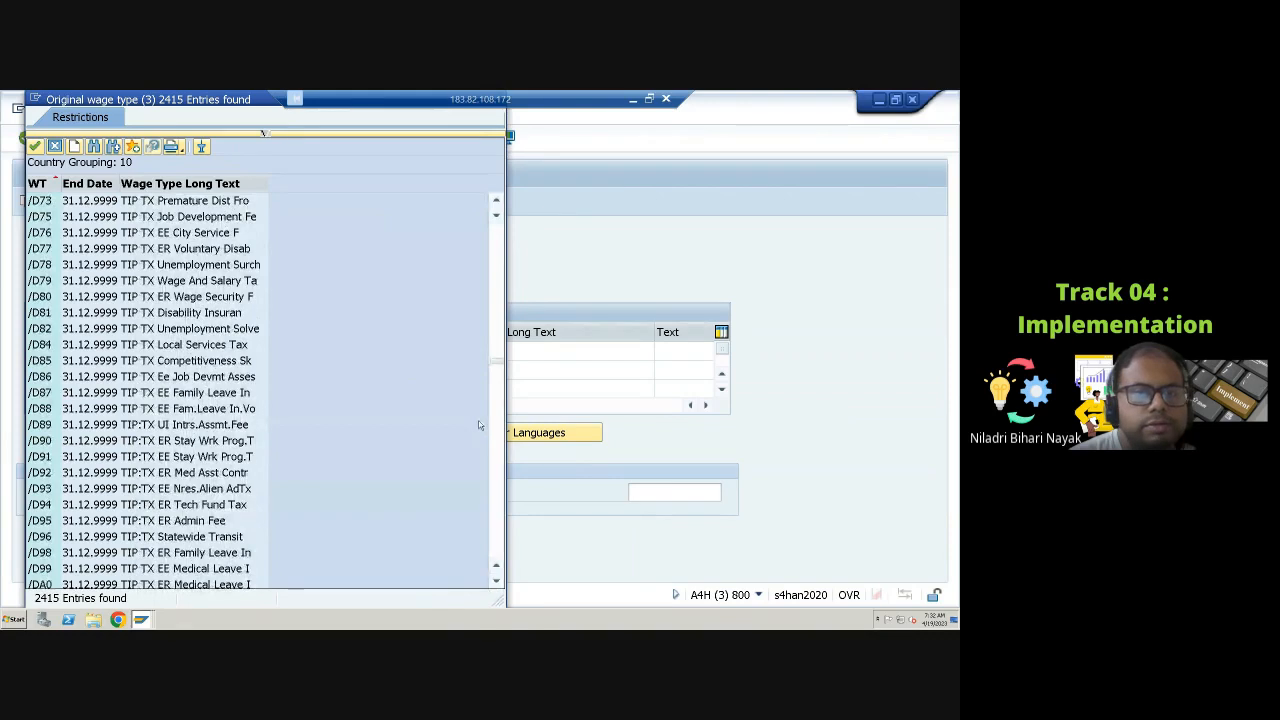
pyautogui.scroll(-8, 479, 425)
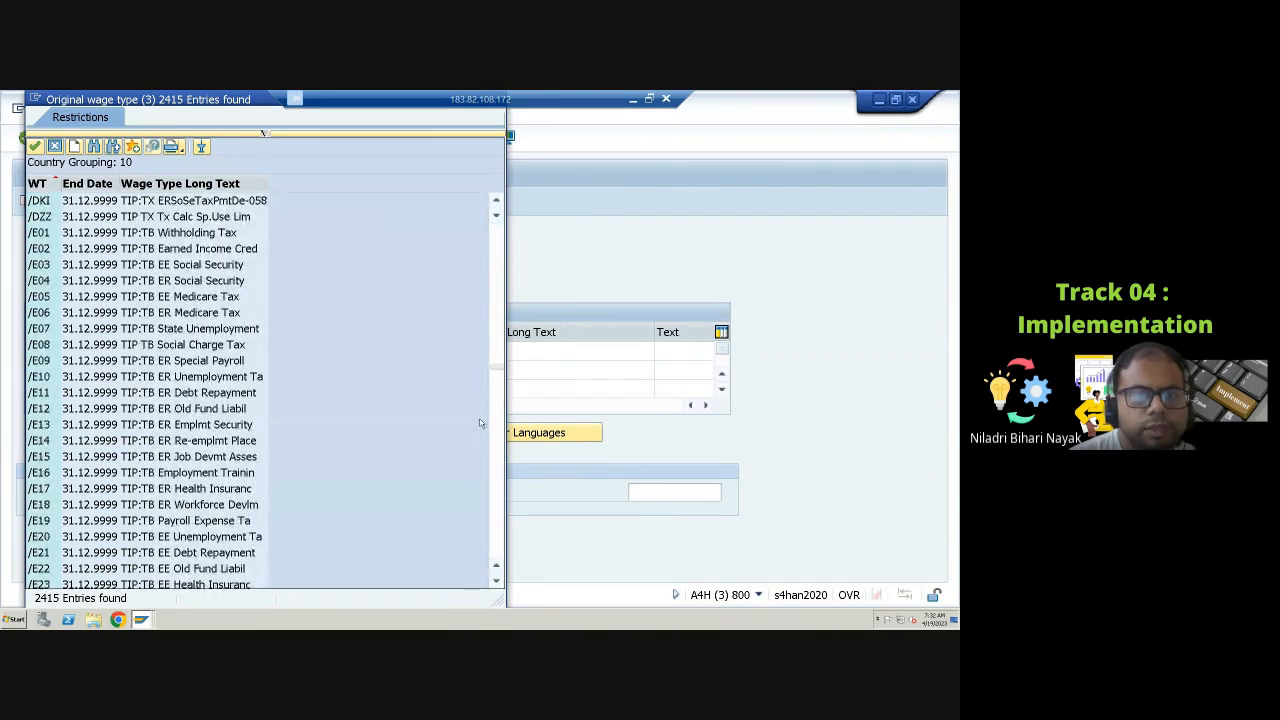
pyautogui.scroll(-9, 318, 358)
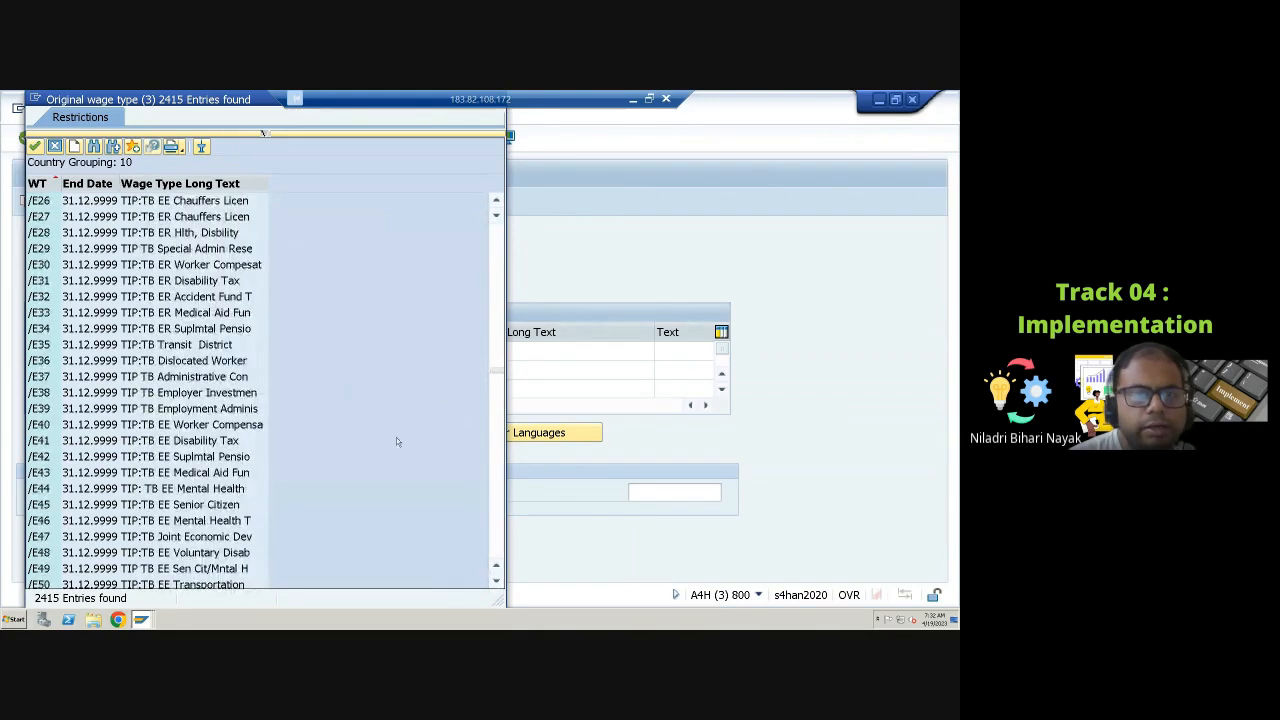
pyautogui.scroll(-6, 396, 440)
pyautogui.scroll(-10, 225, 413)
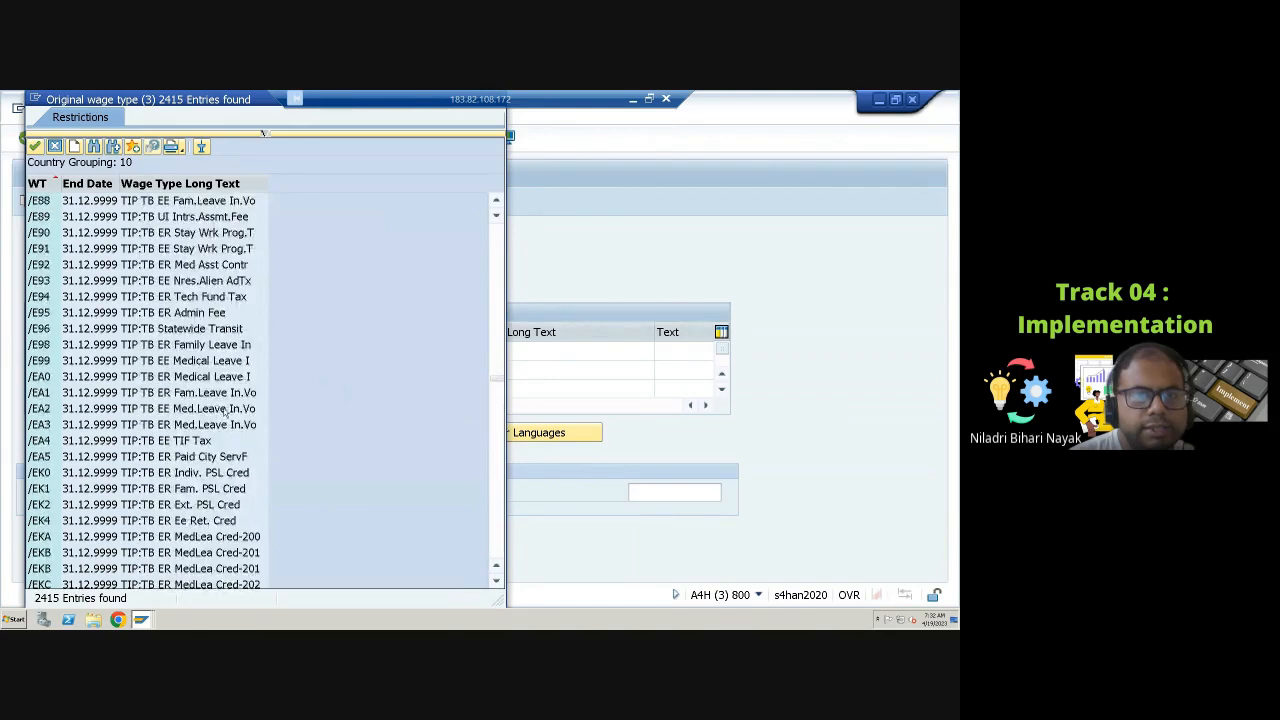
pyautogui.scroll(-7, 230, 408)
pyautogui.scroll(-11, 230, 408)
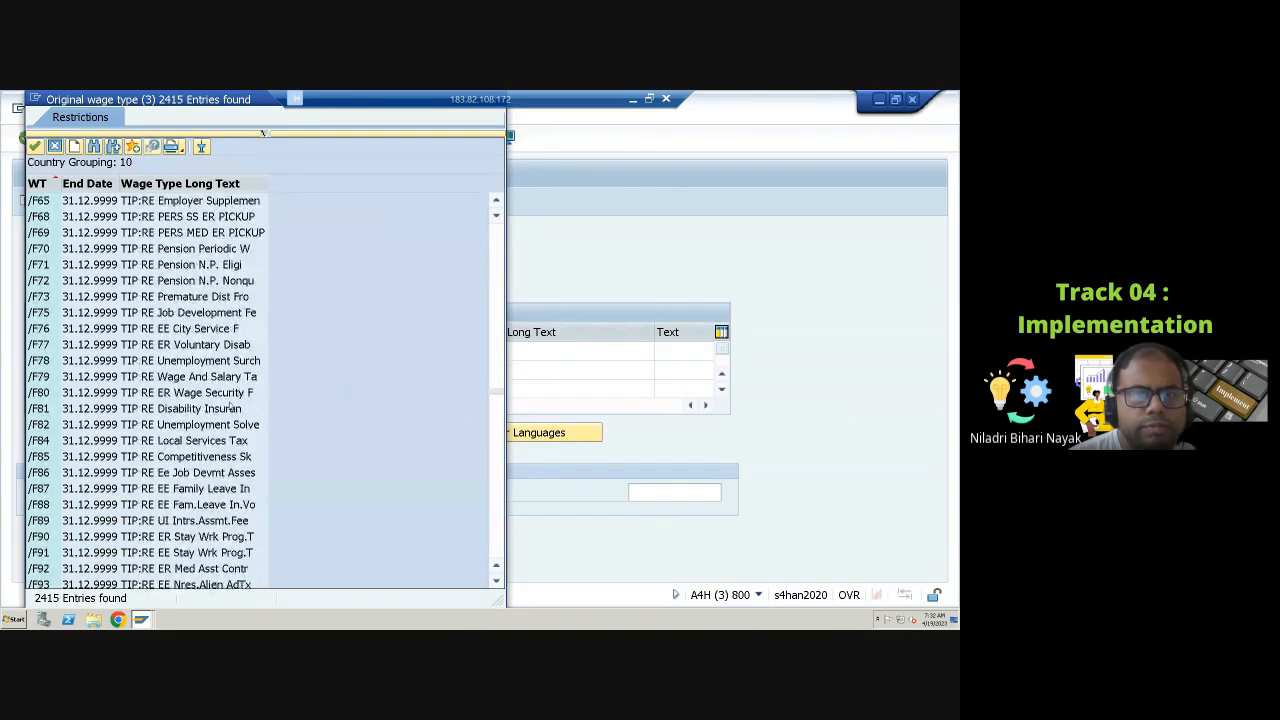
pyautogui.scroll(-1, 230, 408)
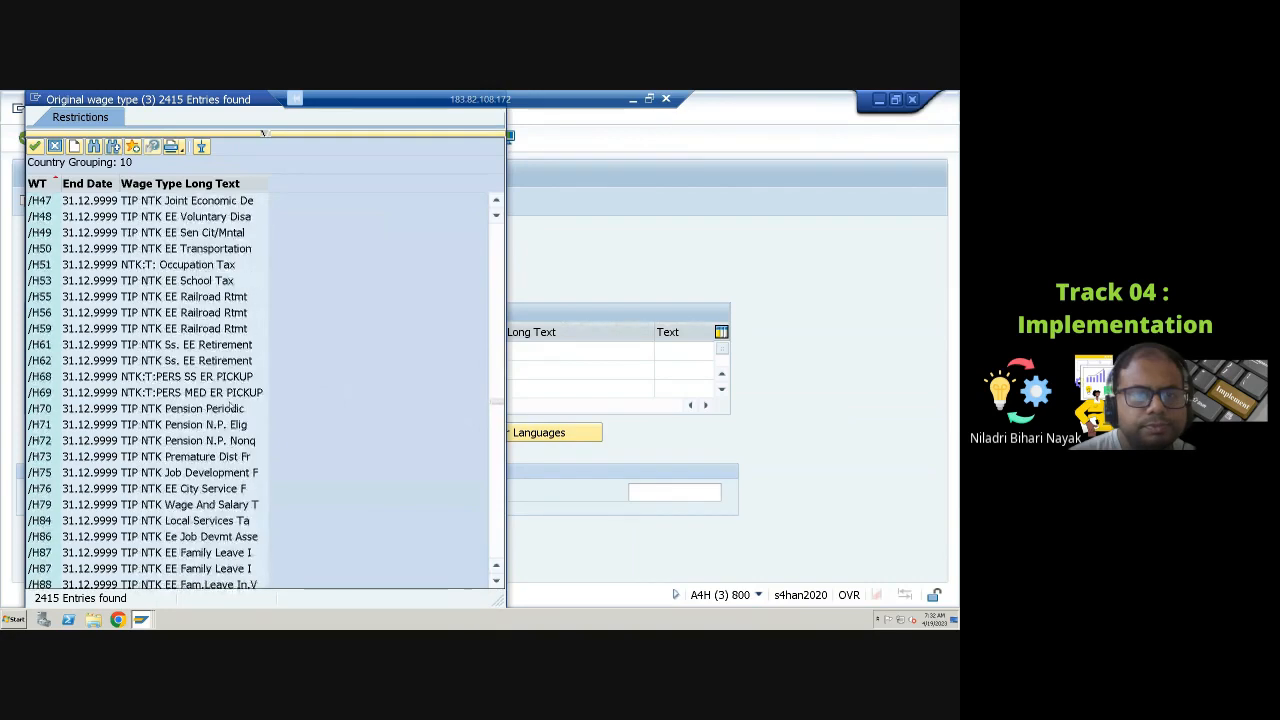
pyautogui.scroll(-20, 230, 408)
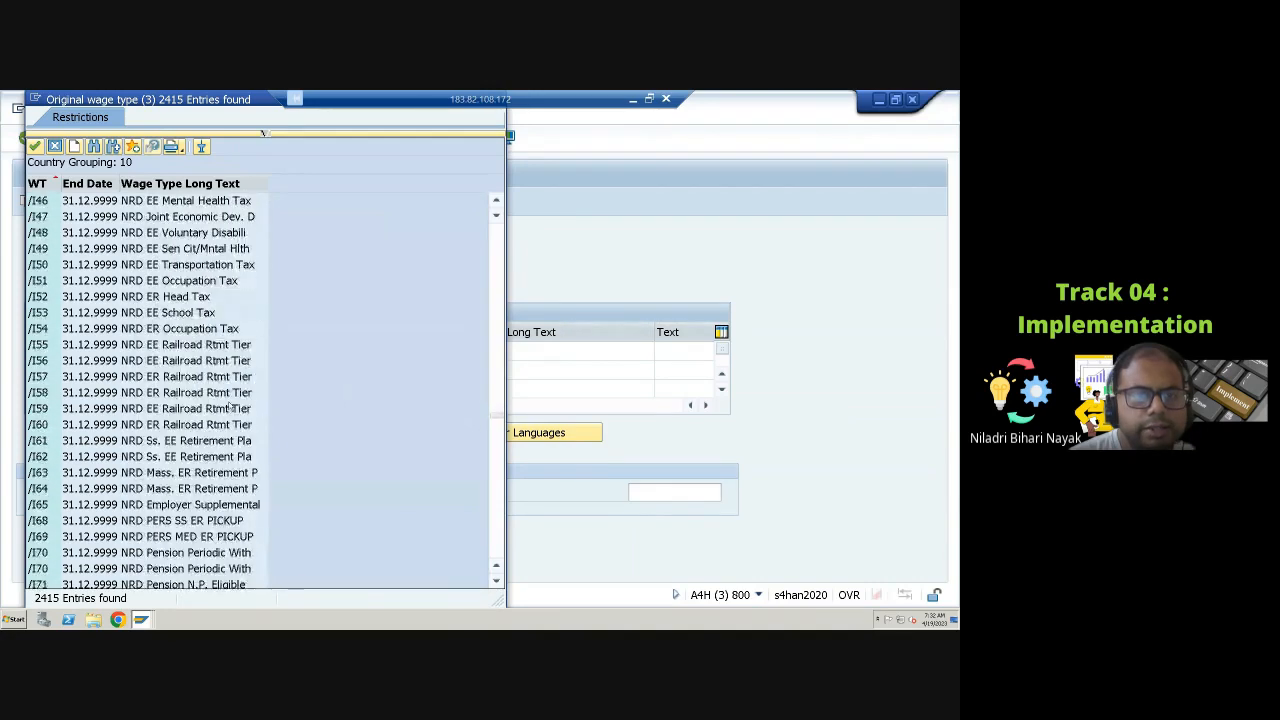
pyautogui.scroll(-10, 229, 408)
pyautogui.scroll(-9, 212, 436)
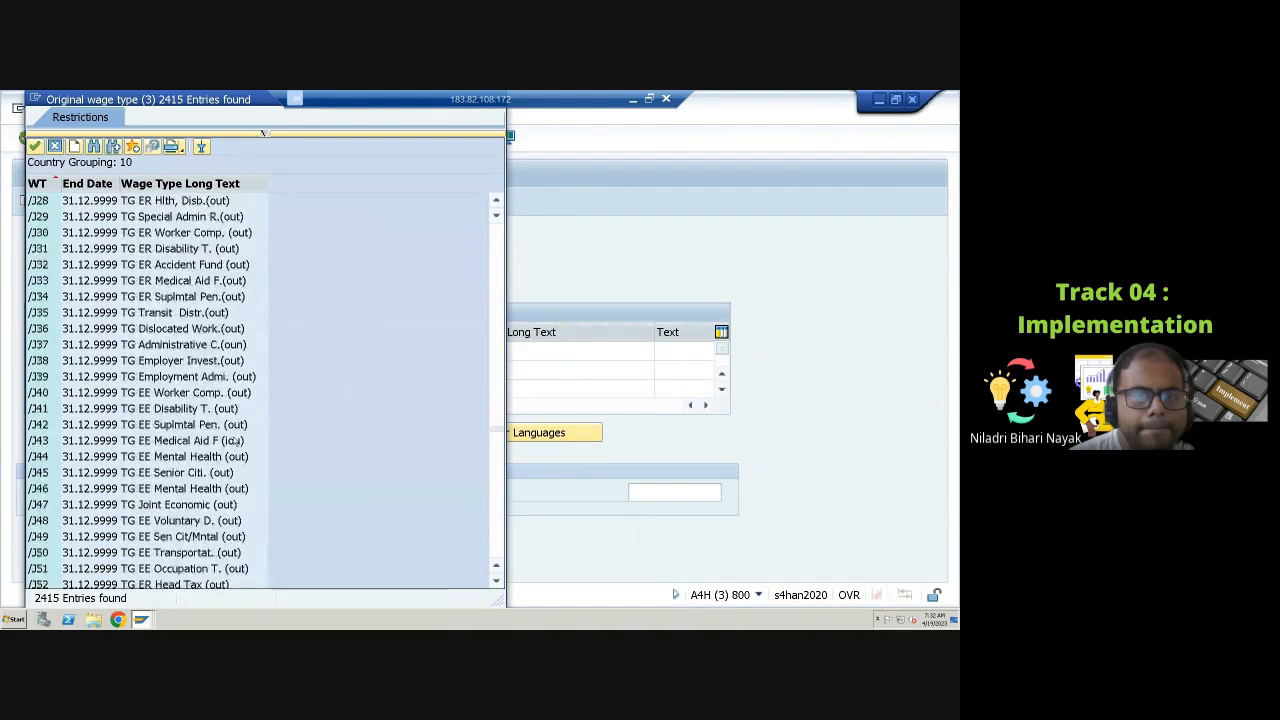
pyautogui.scroll(-10, 233, 440)
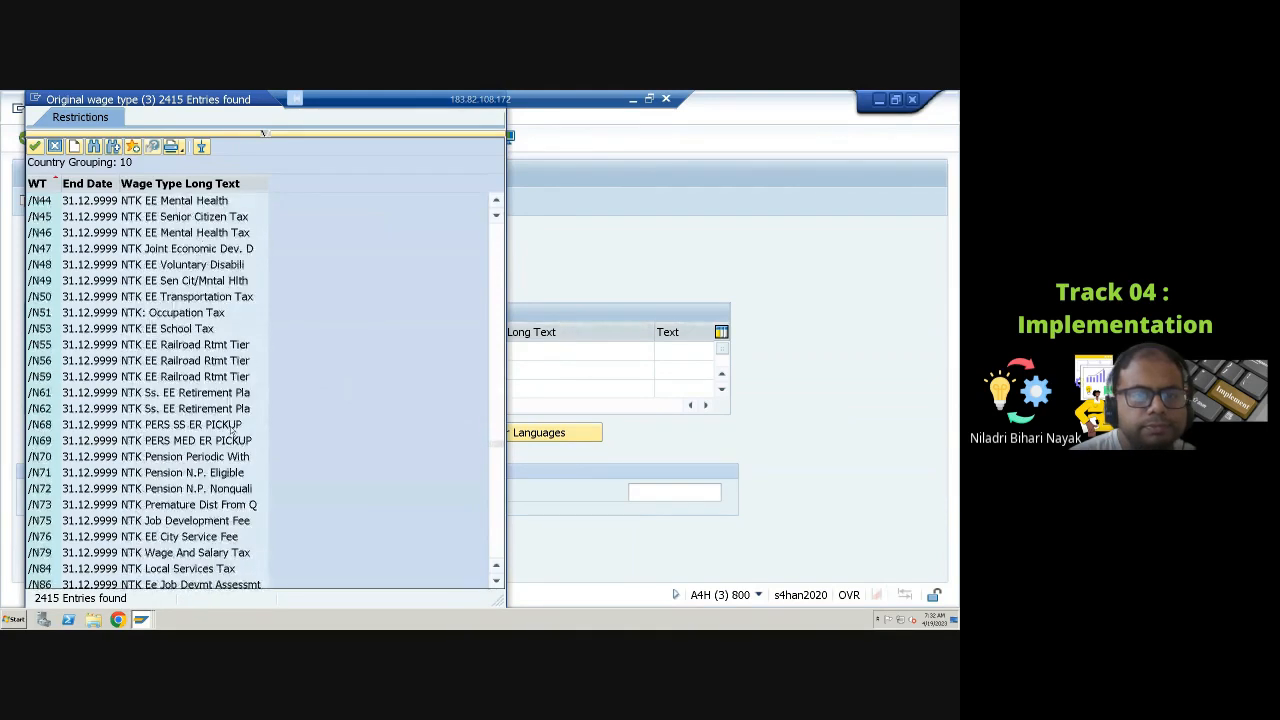
pyautogui.scroll(-15, 231, 428)
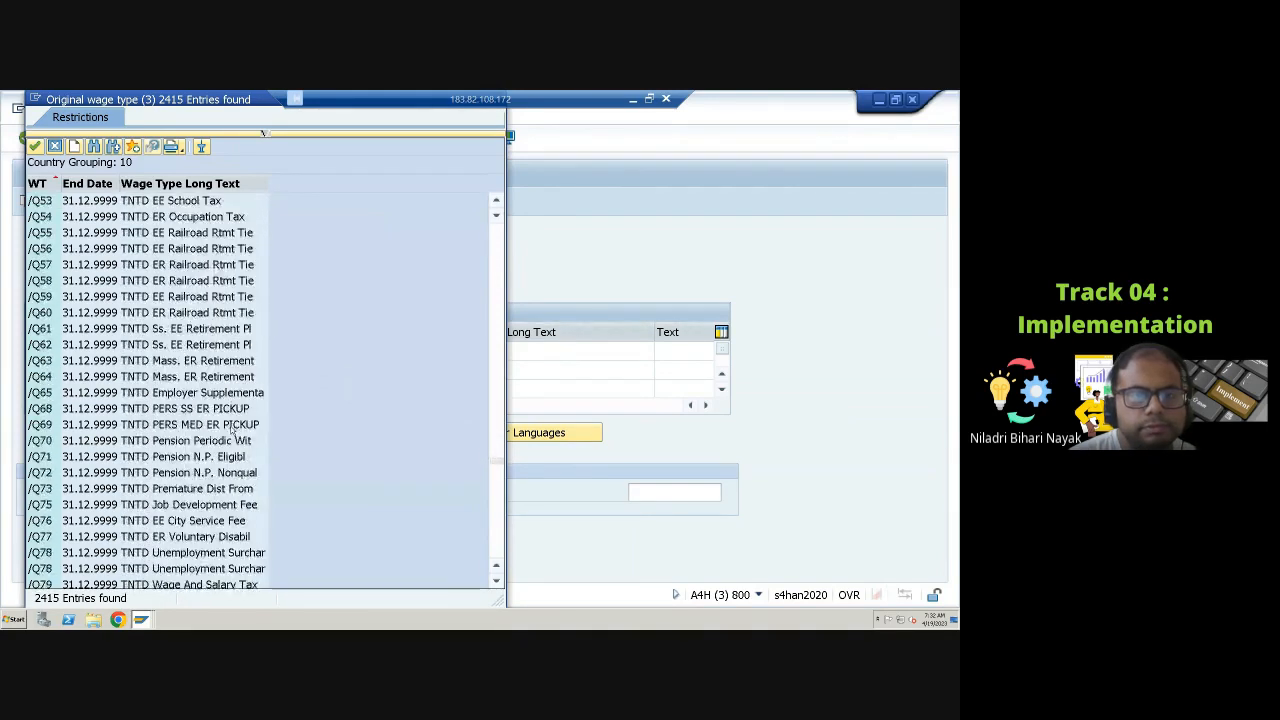
pyautogui.scroll(-15, 232, 432)
pyautogui.scroll(-15, 232, 432)
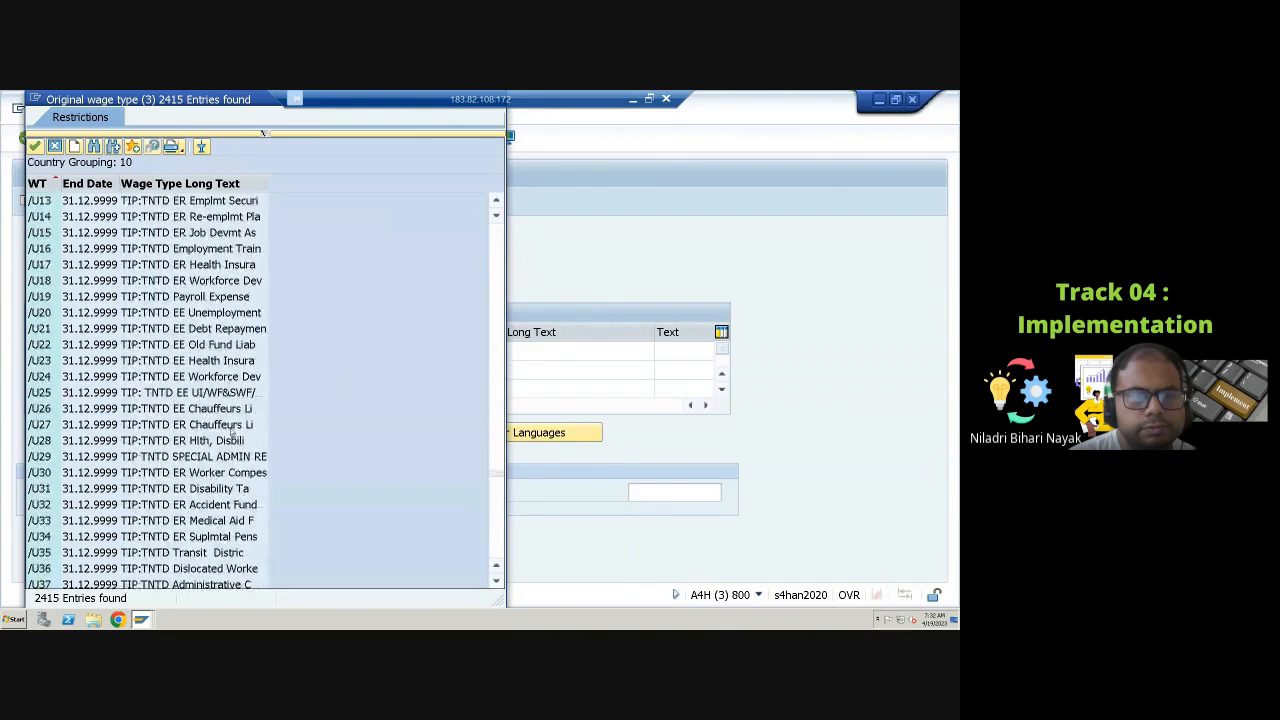
pyautogui.scroll(-10, 231, 428)
pyautogui.scroll(-15, 229, 430)
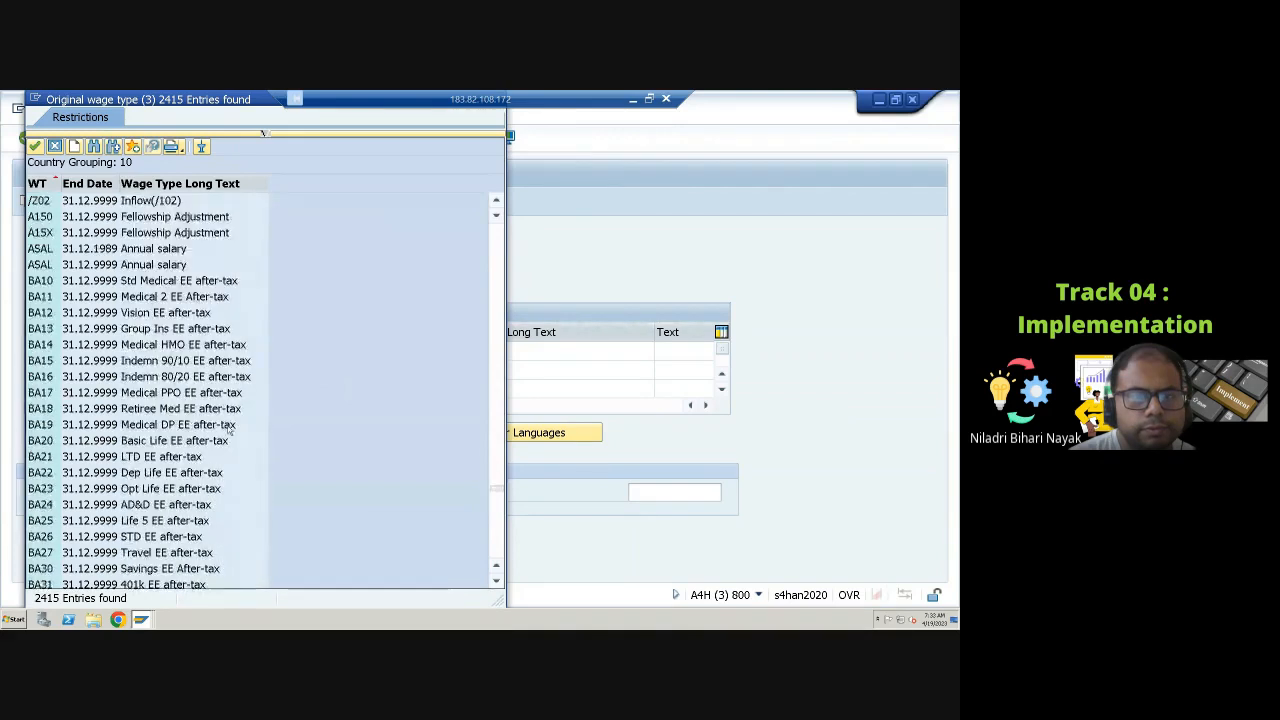
pyautogui.scroll(10, 228, 430)
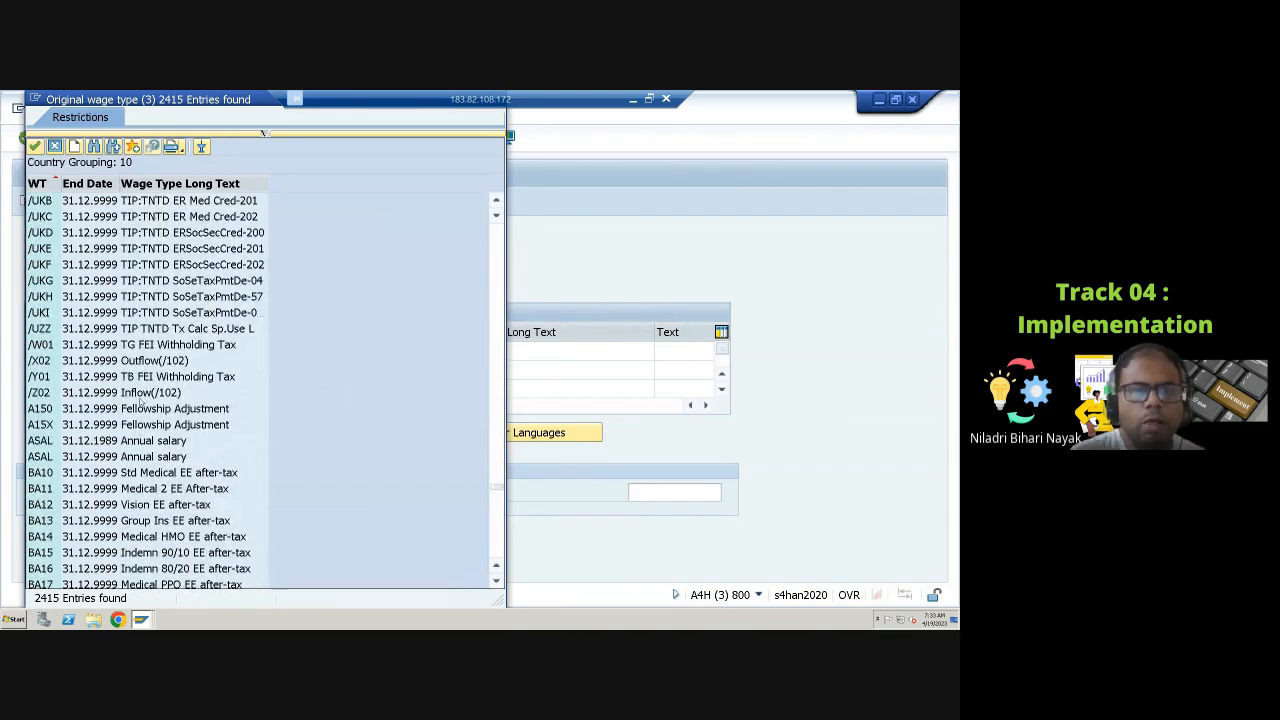
# Step: Scroll further down the original wage type list to locate the MG garnishment wage types
pyautogui.scroll(-4, 170, 481)
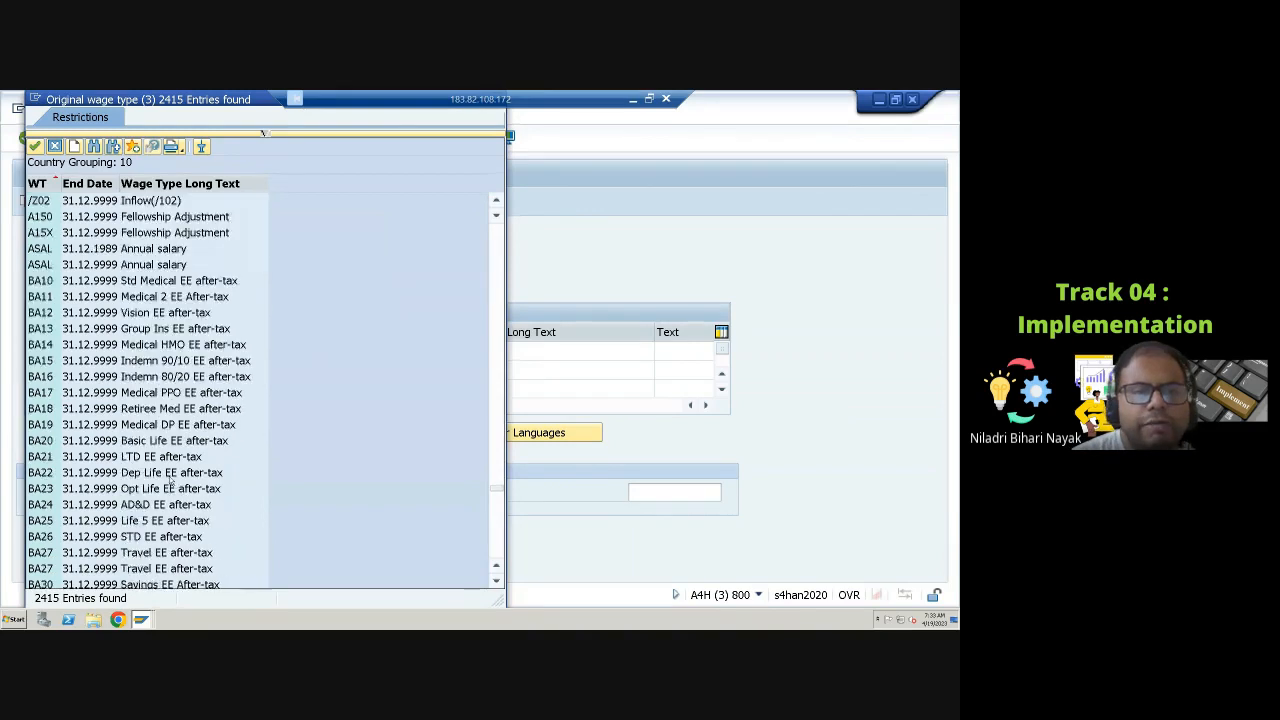
pyautogui.scroll(-6, 170, 481)
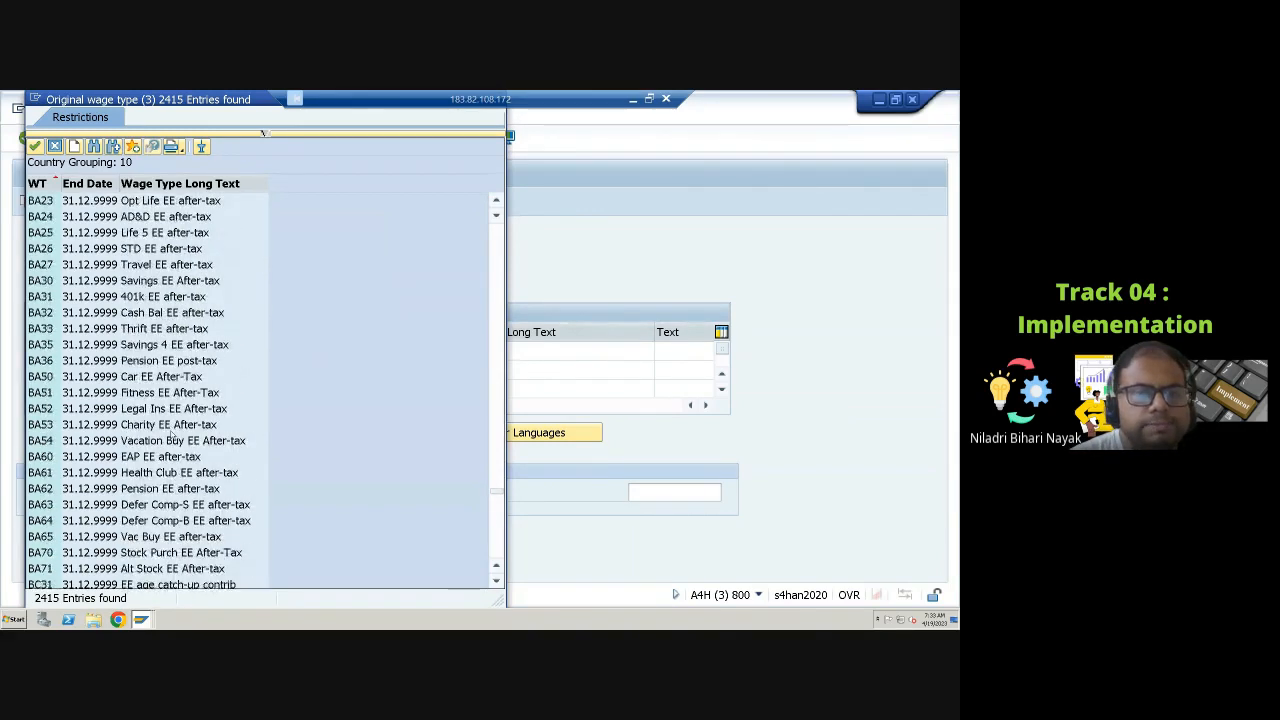
pyautogui.scroll(-17, 172, 436)
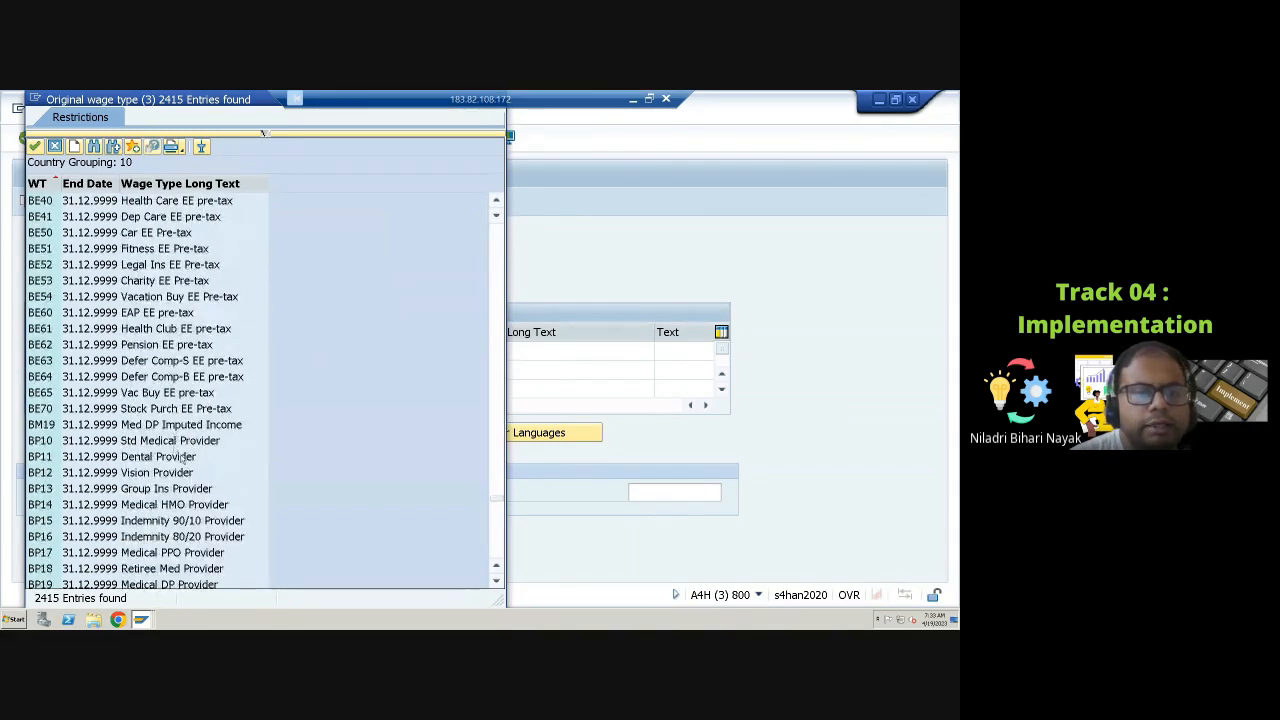
pyautogui.scroll(-15, 182, 456)
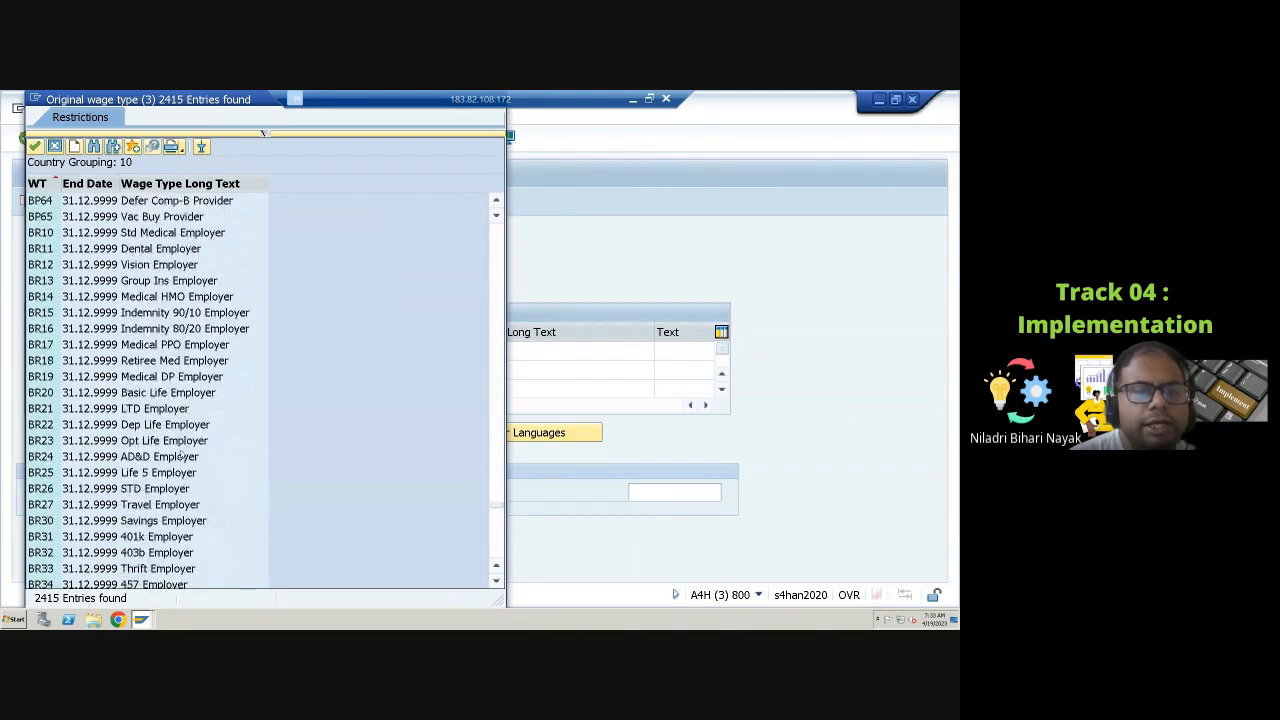
pyautogui.scroll(-20, 180, 456)
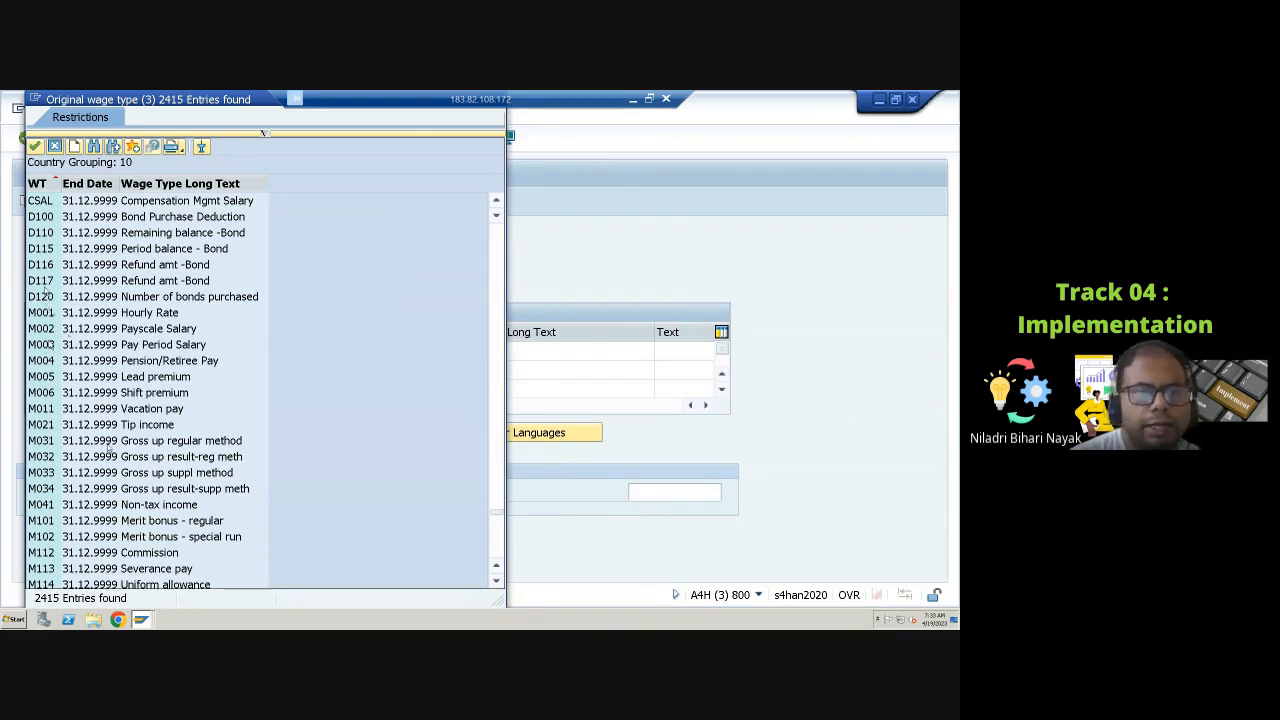
pyautogui.scroll(-8, 130, 505)
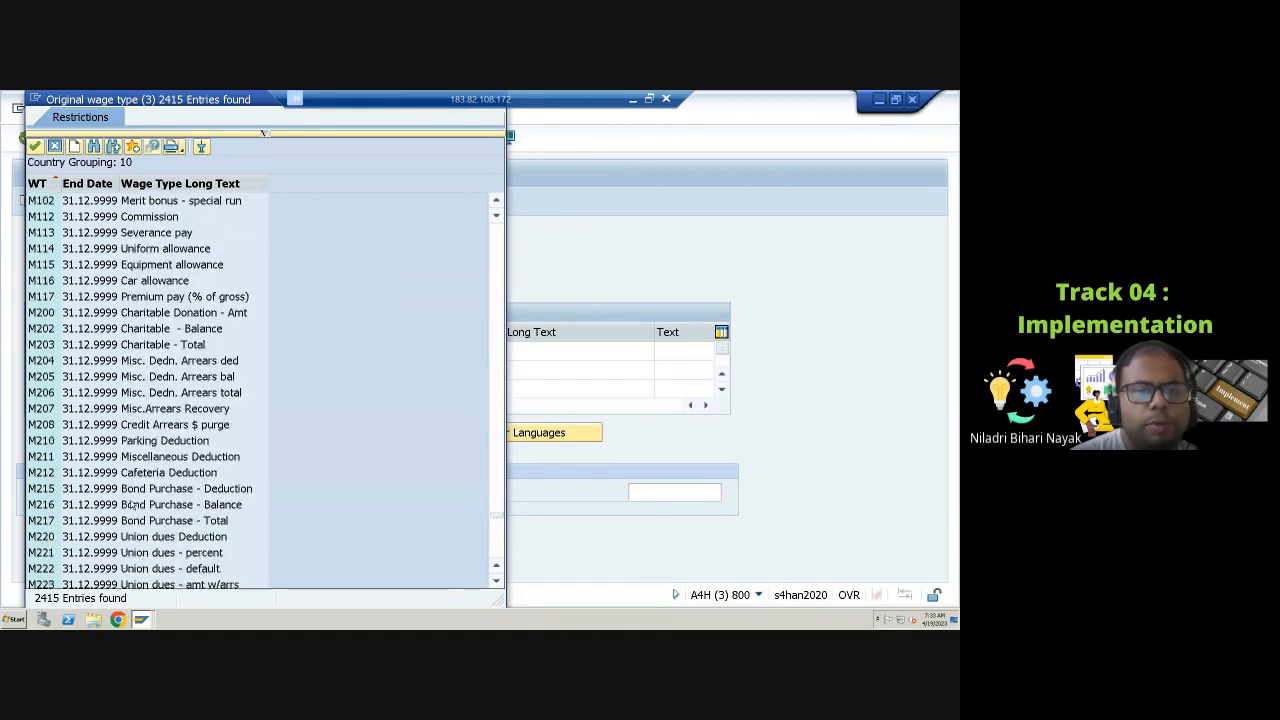
pyautogui.scroll(-9, 130, 505)
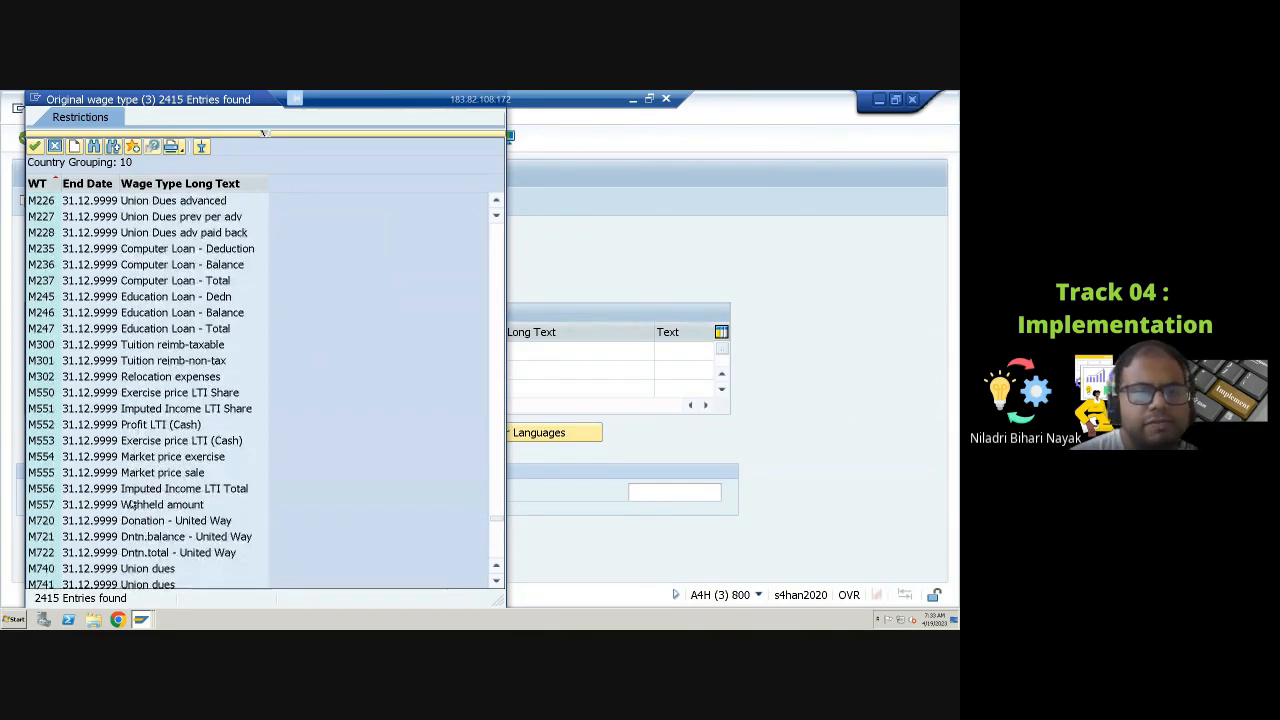
pyautogui.scroll(-12, 130, 505)
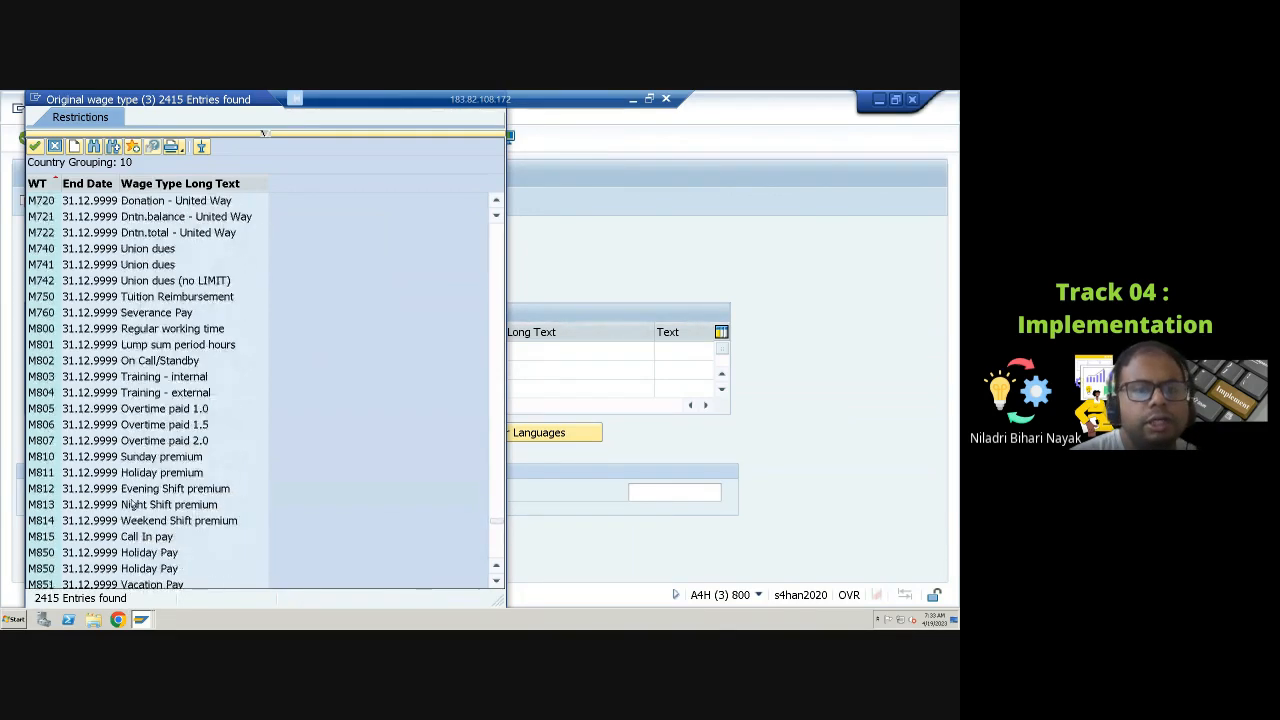
pyautogui.scroll(-7, 130, 505)
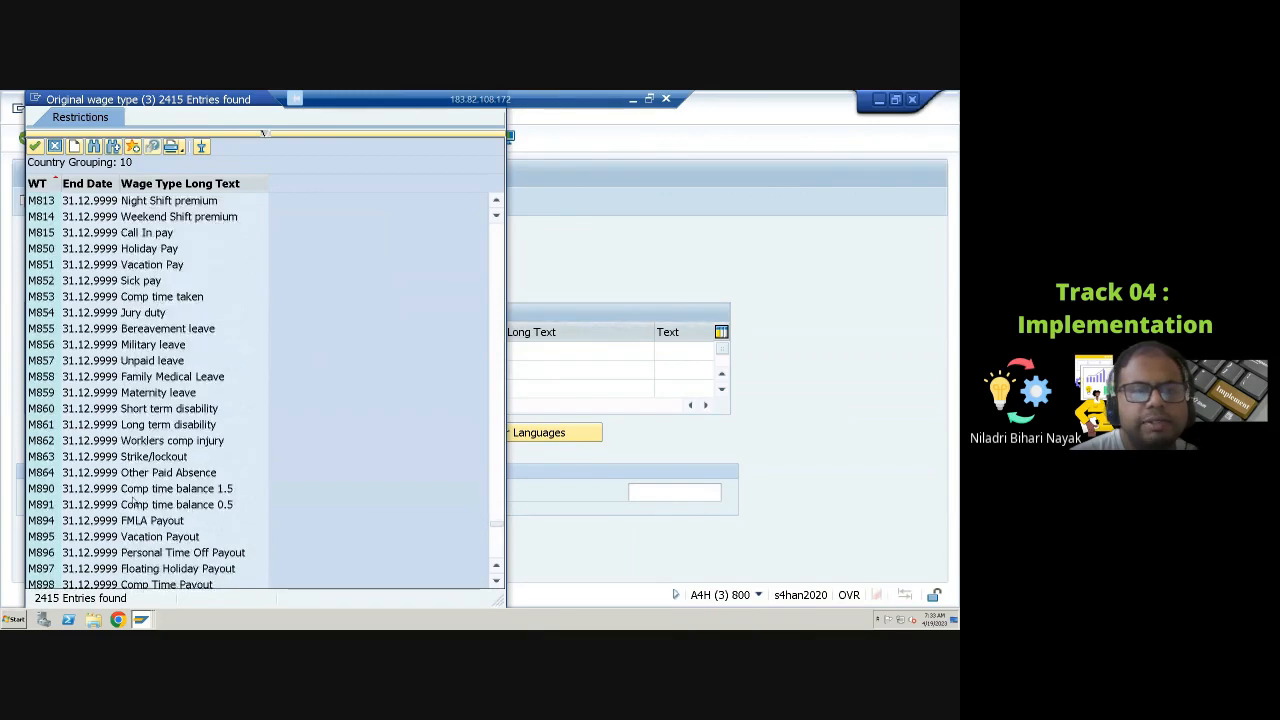
pyautogui.scroll(-7, 133, 505)
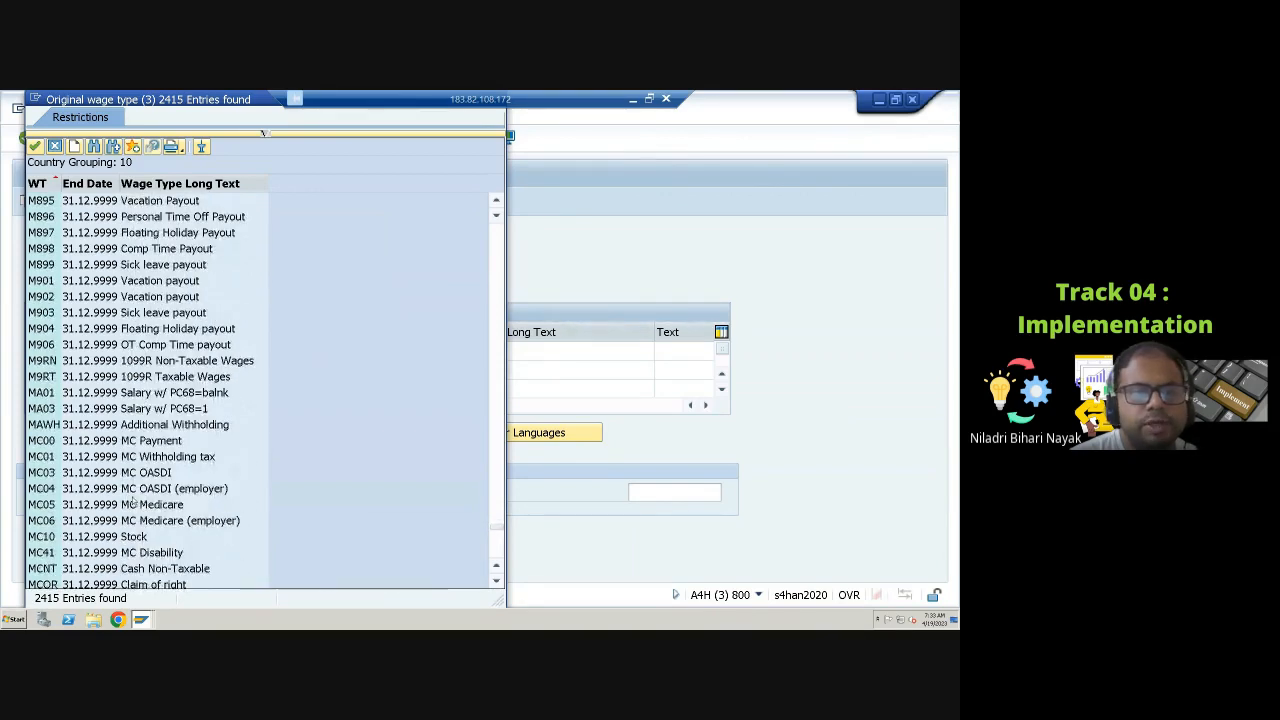
pyautogui.scroll(-8, 133, 505)
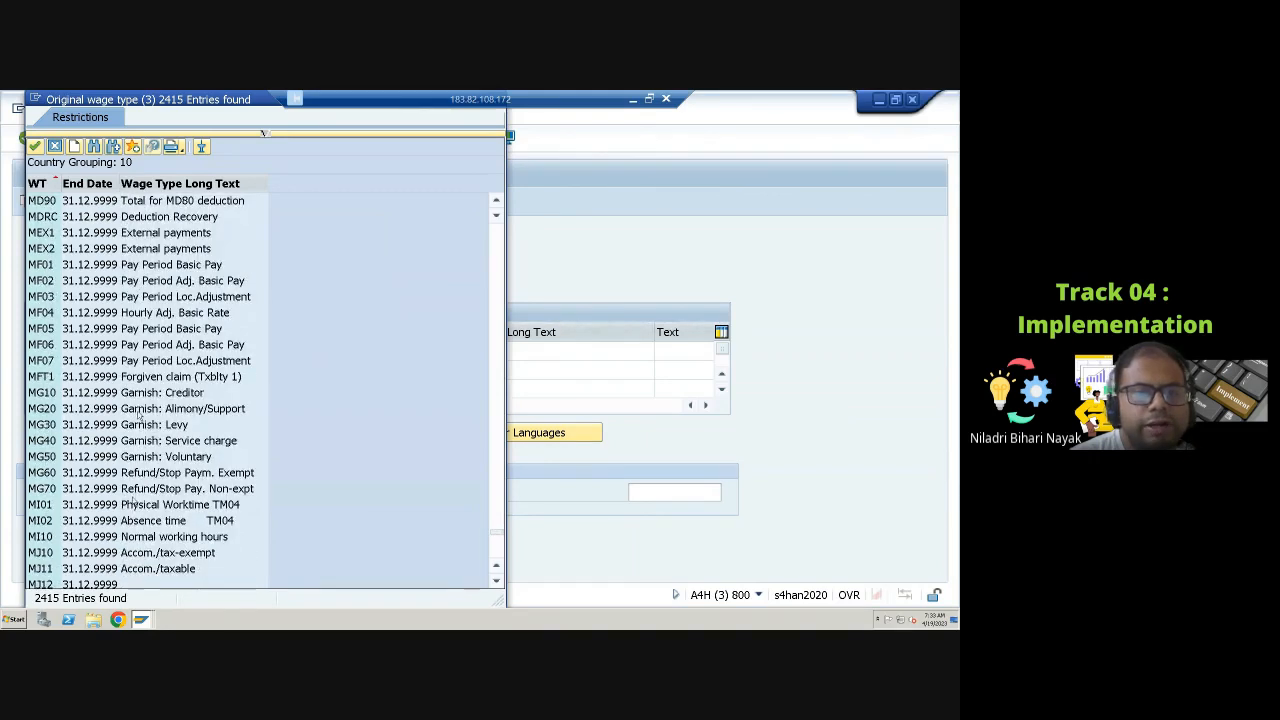
# Step: Select MG40 Garnish: Service charge as the original wage type to copy
pyautogui.click(43, 411)
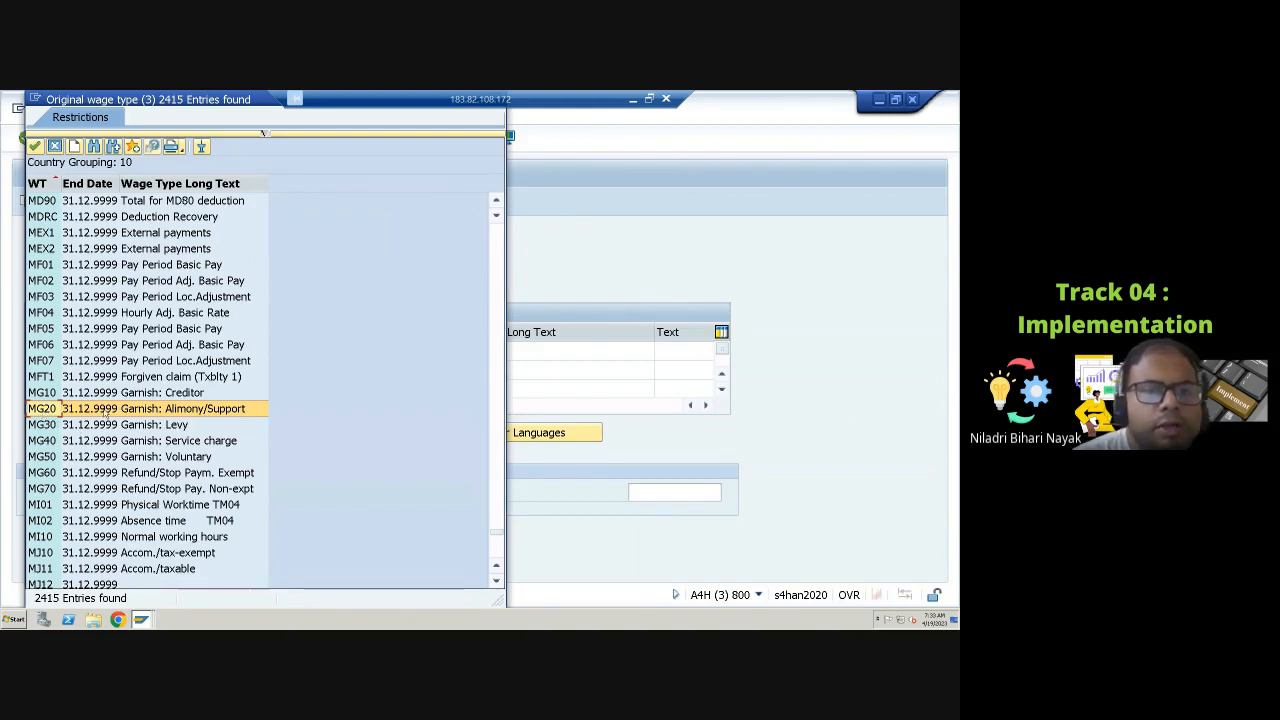
pyautogui.click(47, 394)
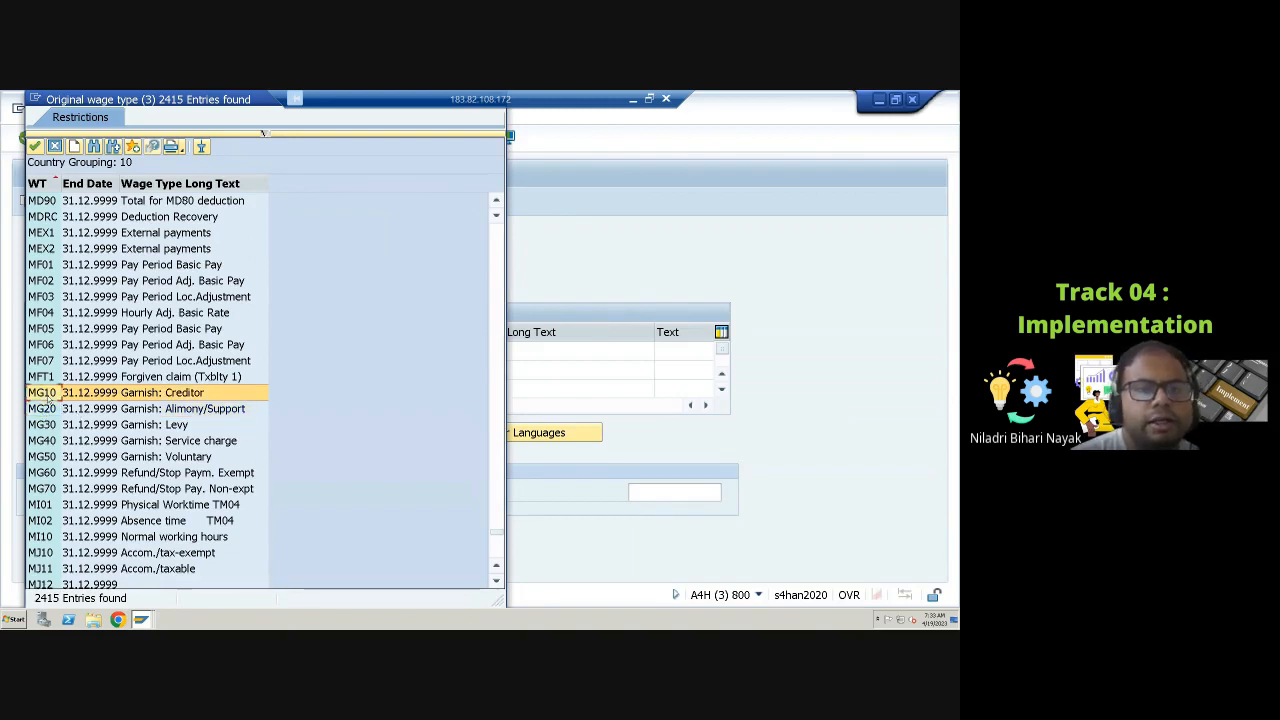
pyautogui.click(50, 426)
pyautogui.click(50, 442)
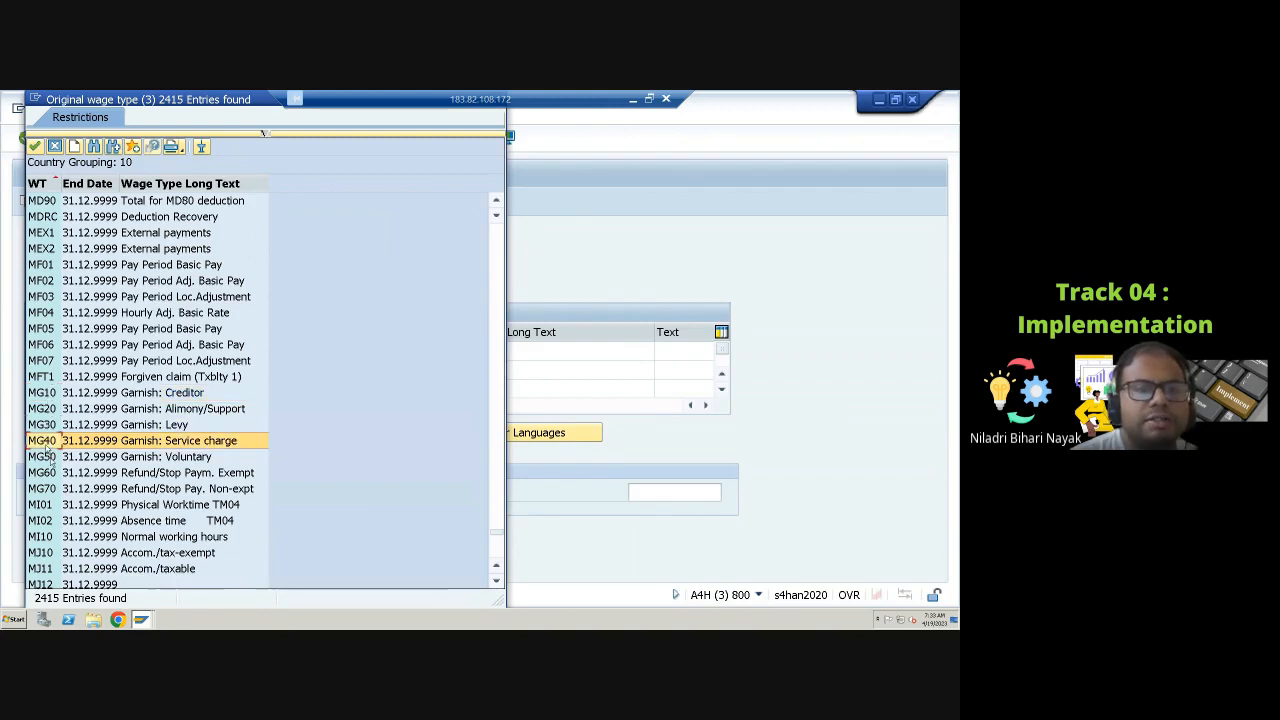
pyautogui.click(48, 458)
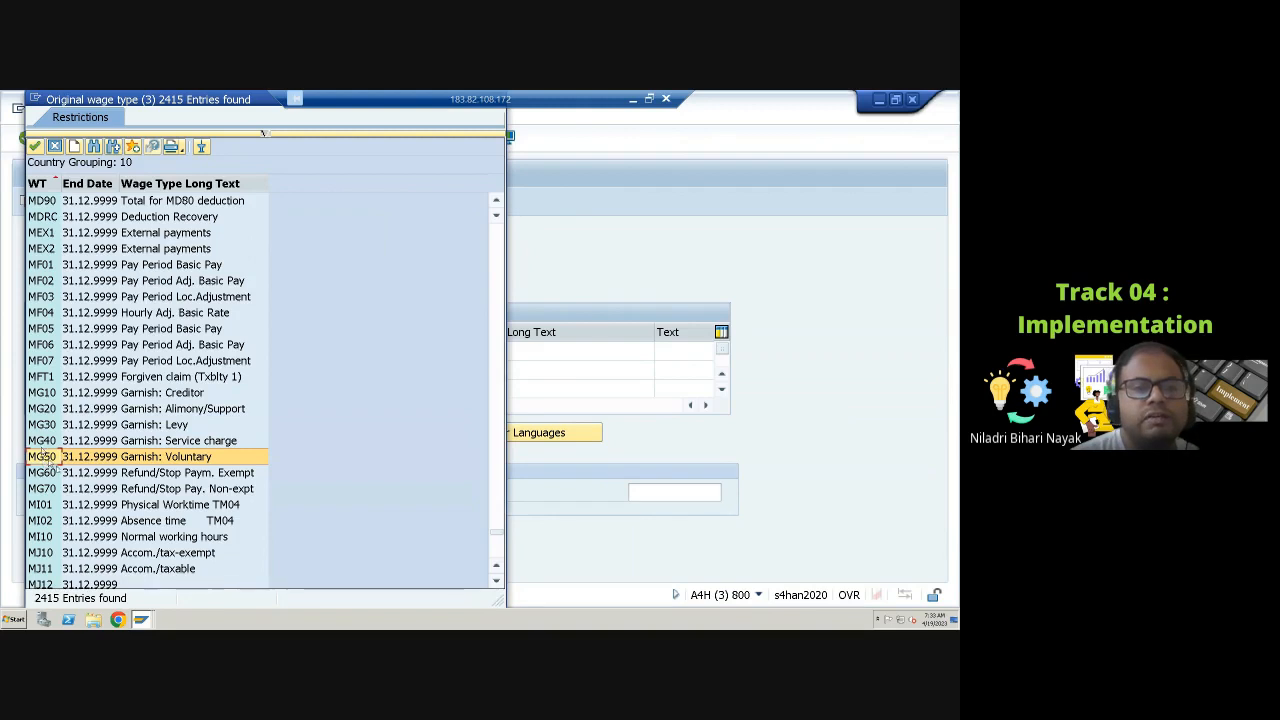
pyautogui.click(45, 441)
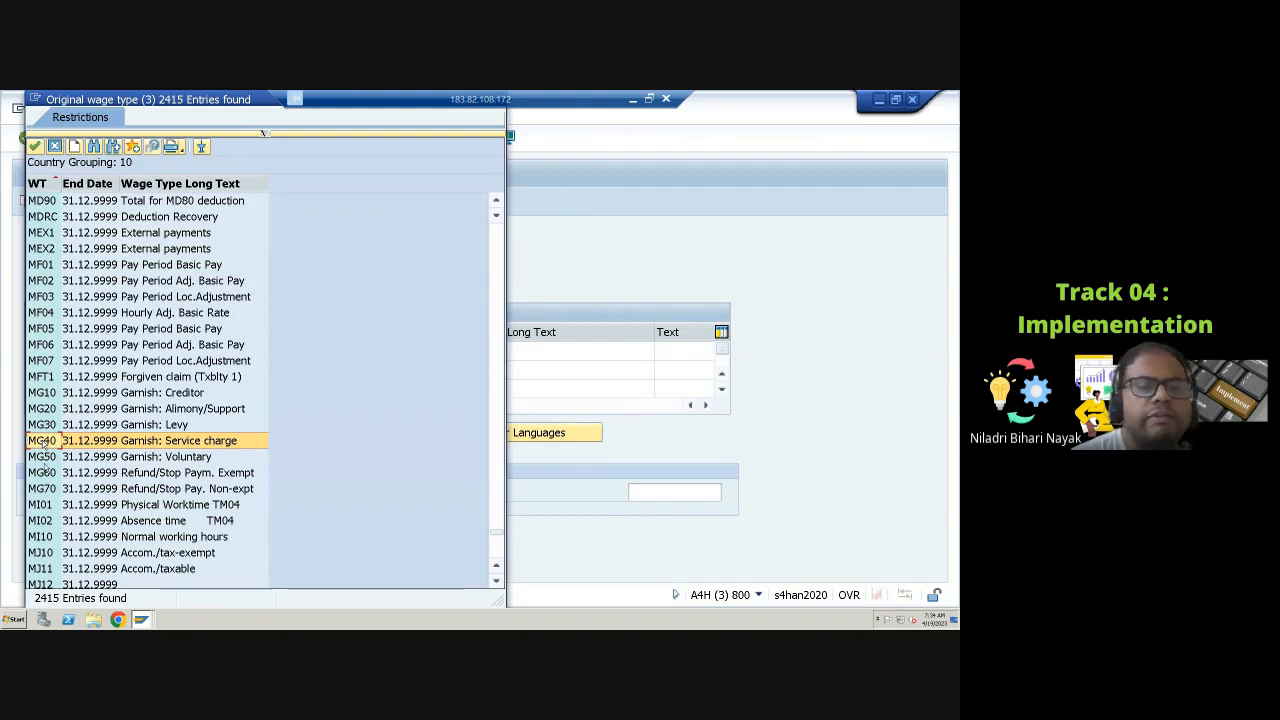
pyautogui.scroll(-2, 44, 448)
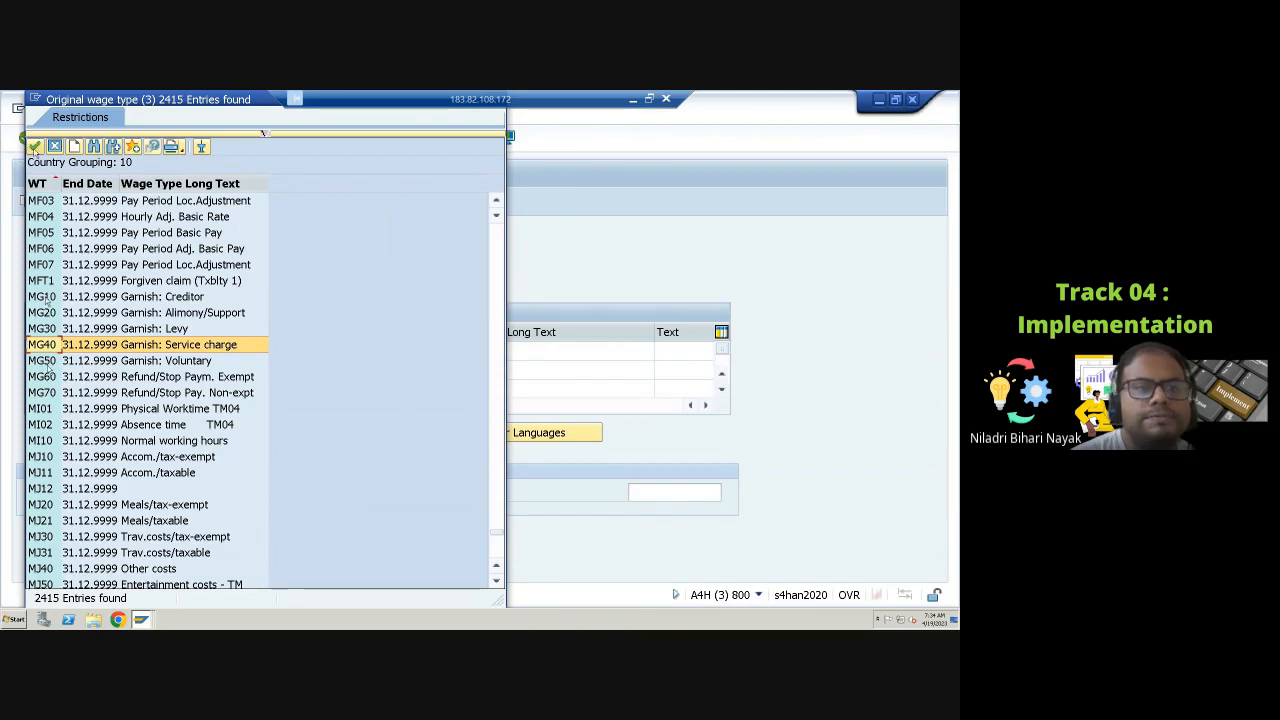
pyautogui.click(35, 147)
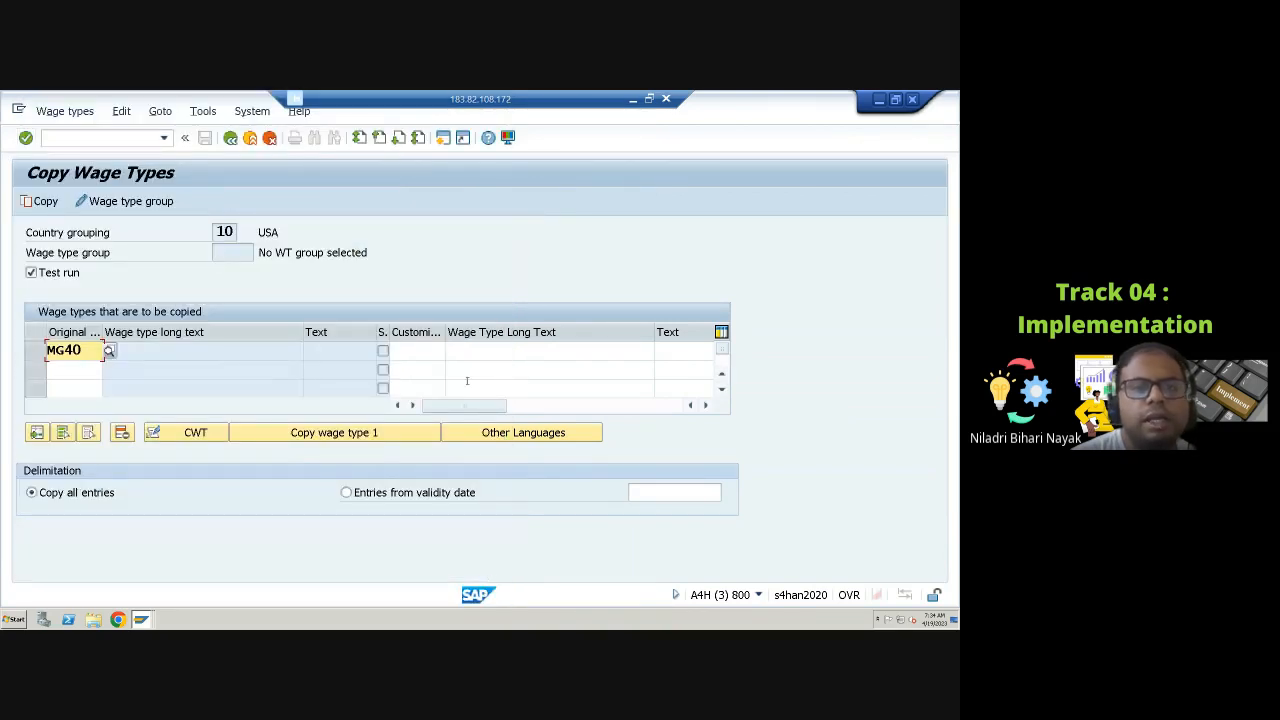
# Step: Enter 4097 as the customer wage type for the MG40 copy
pyautogui.click(413, 353)
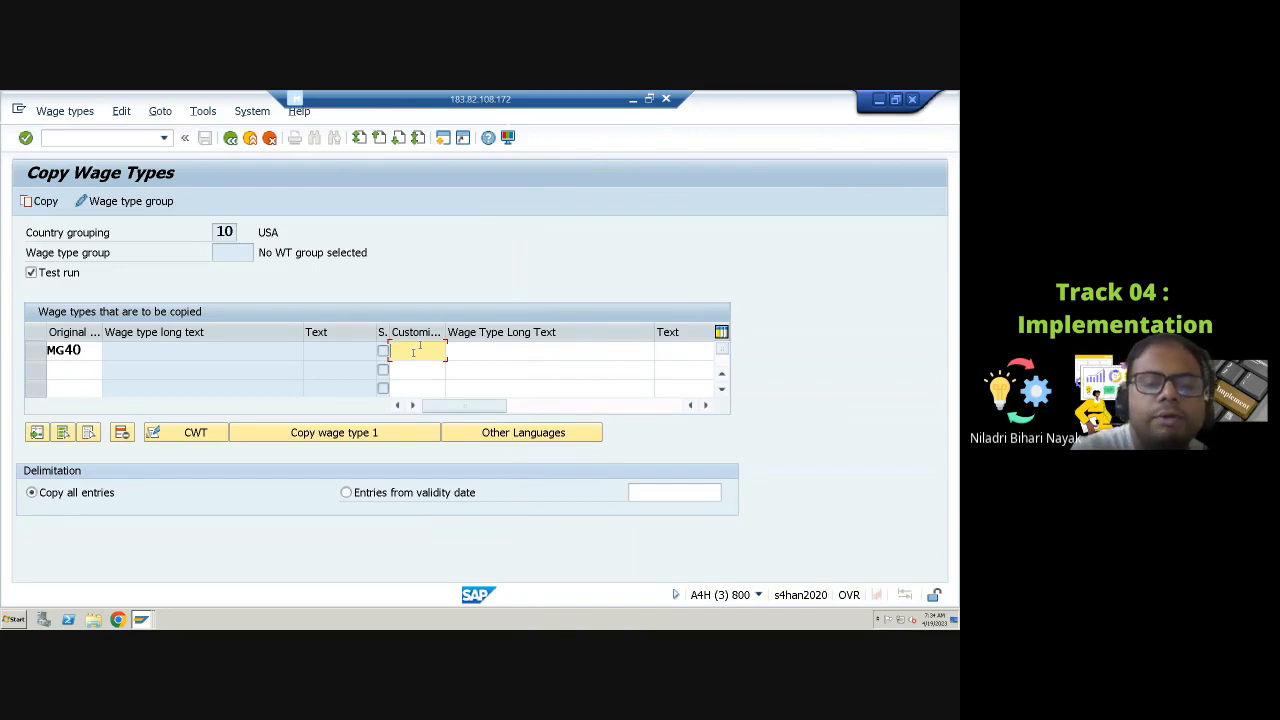
pyautogui.write('4')
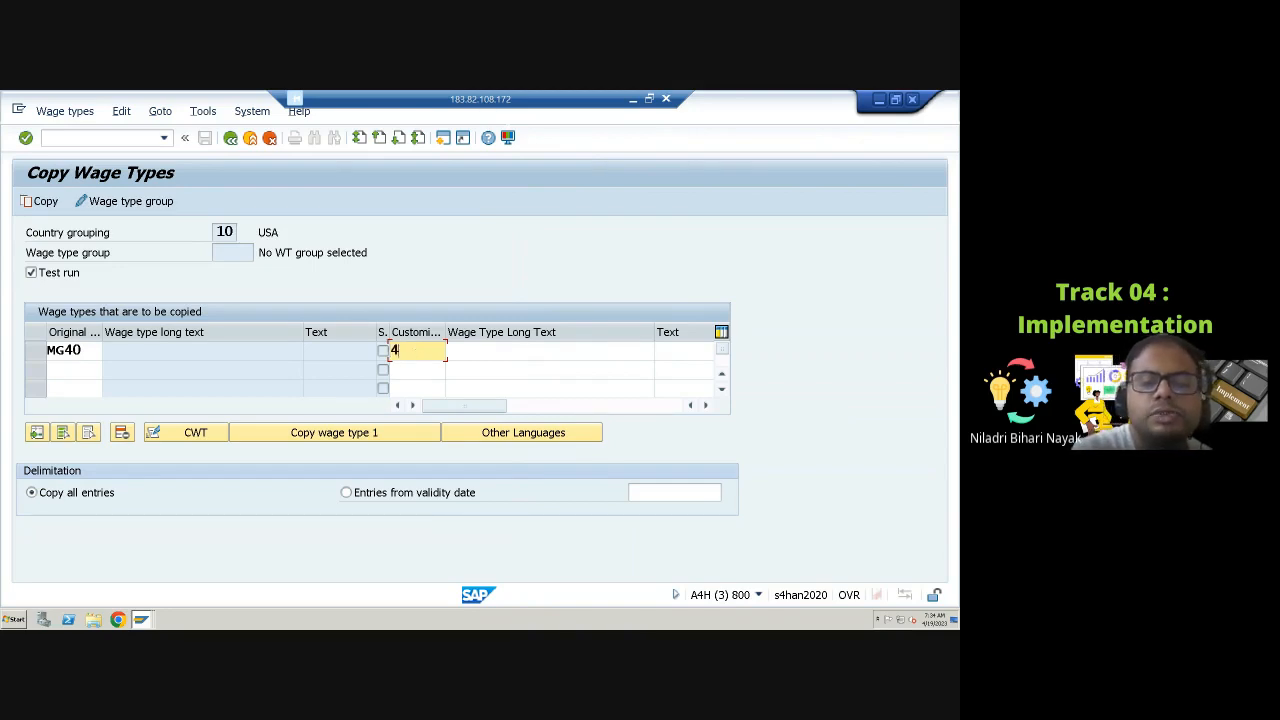
pyautogui.write('097')
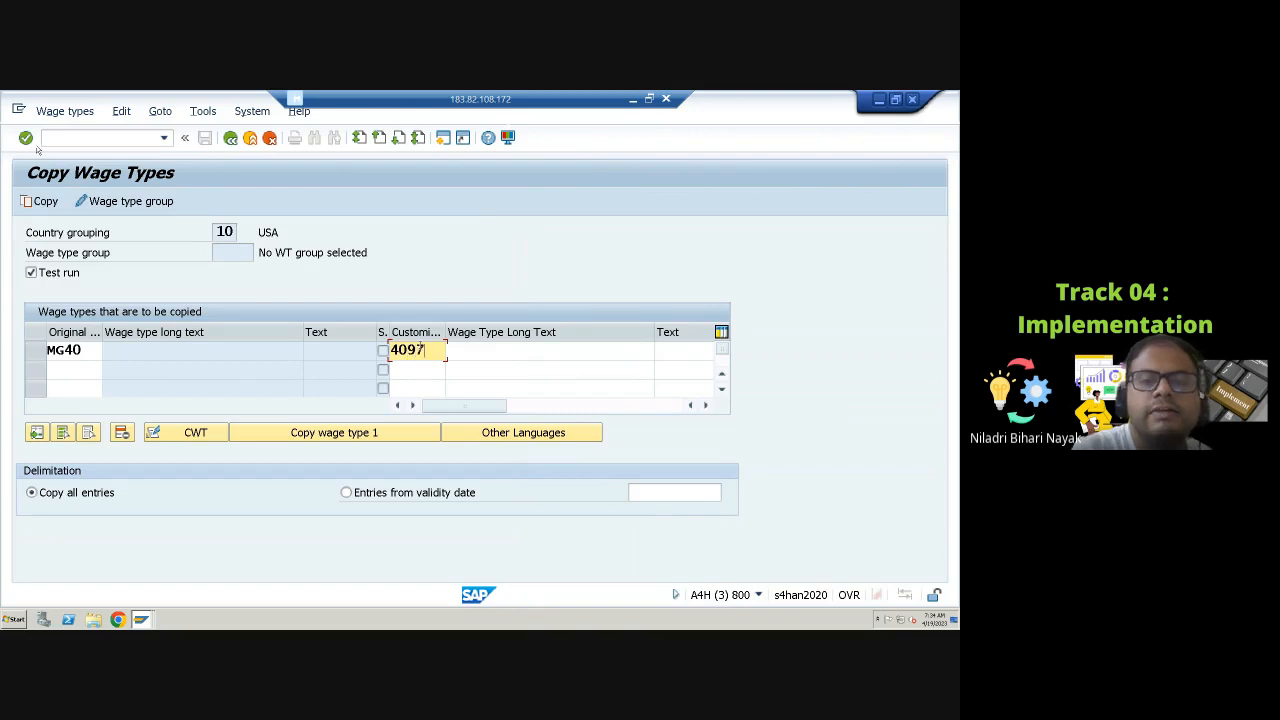
# Step: Set the new wage type's long text to Garnishment Service Charg
pyautogui.click(477, 349)
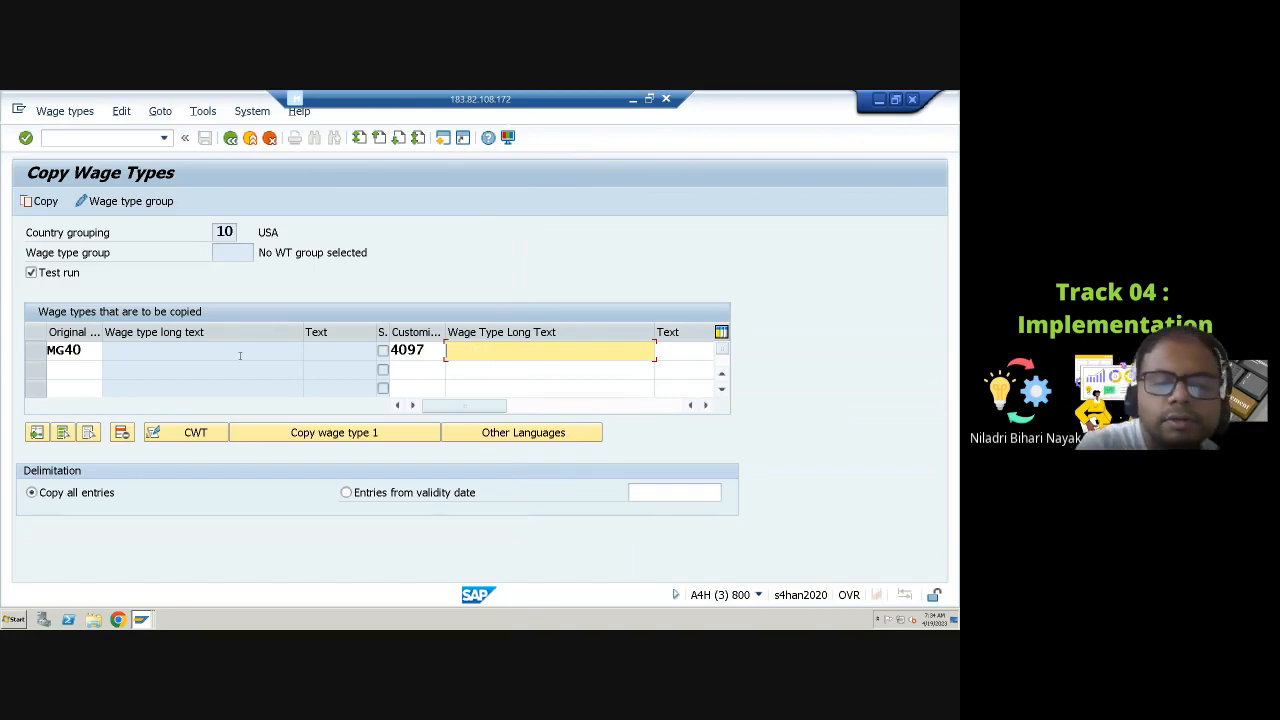
pyautogui.write('Garni')
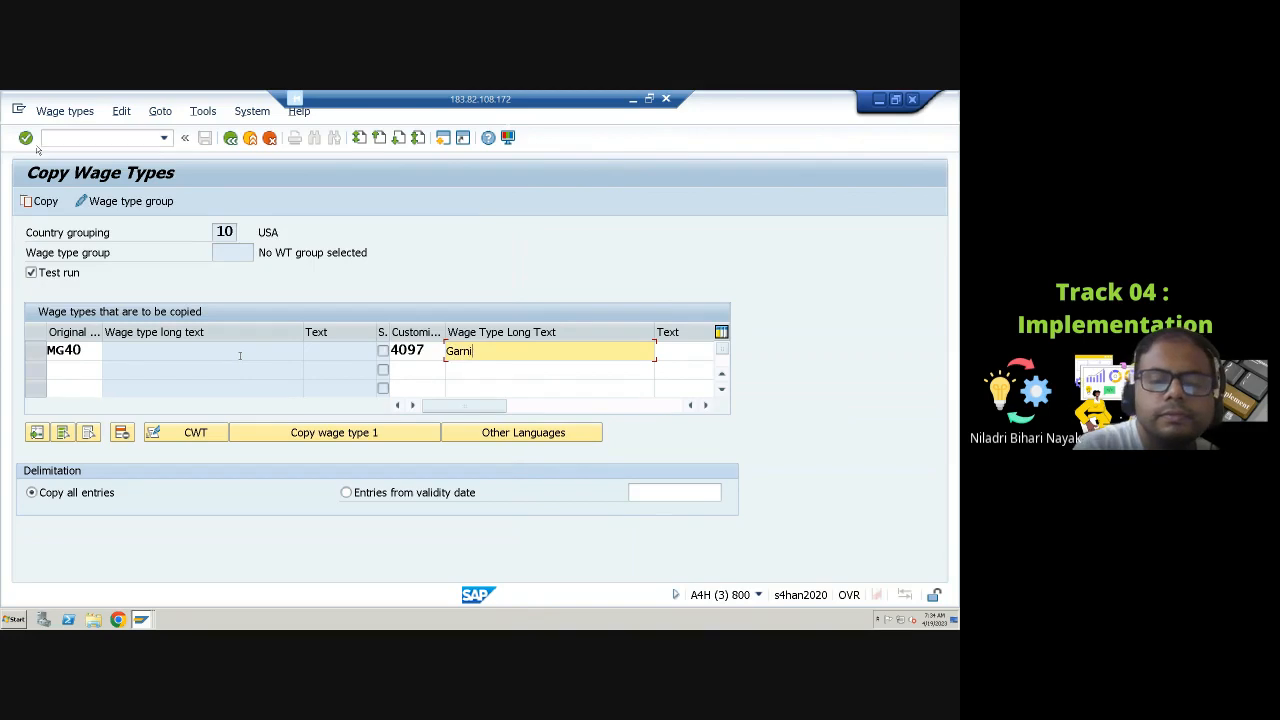
pyautogui.write('shme')
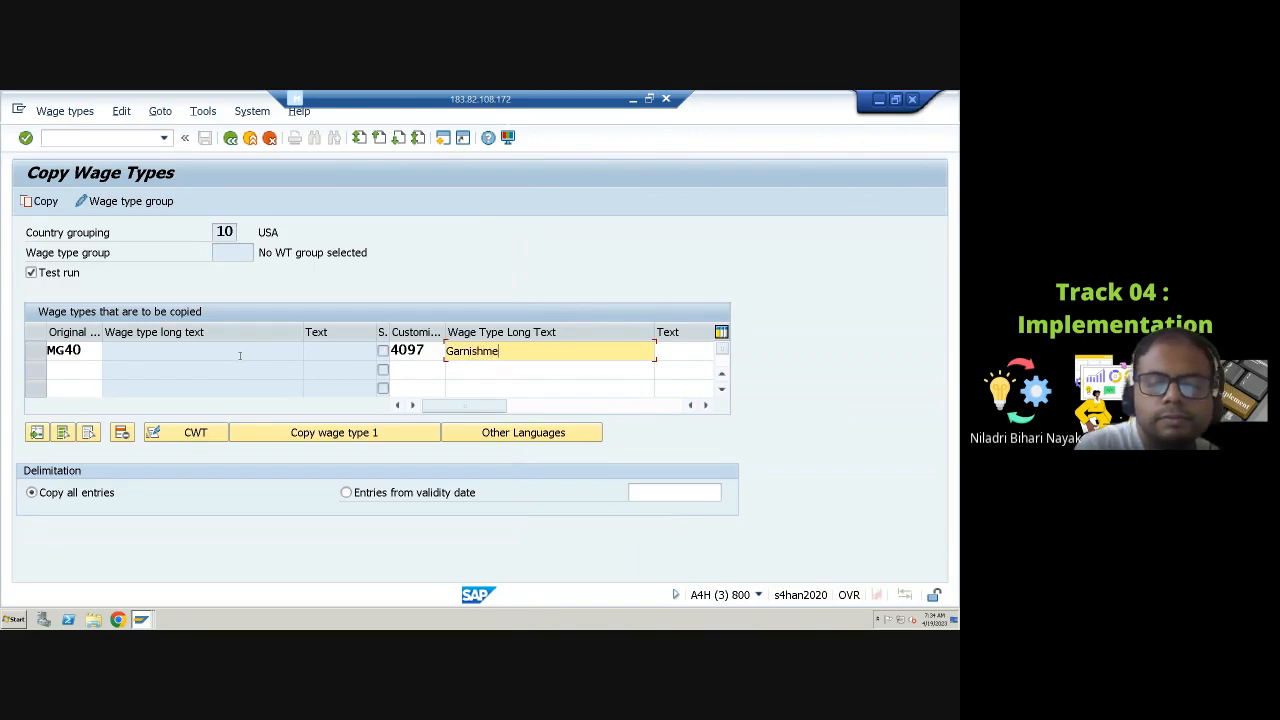
pyautogui.write('nt Ser')
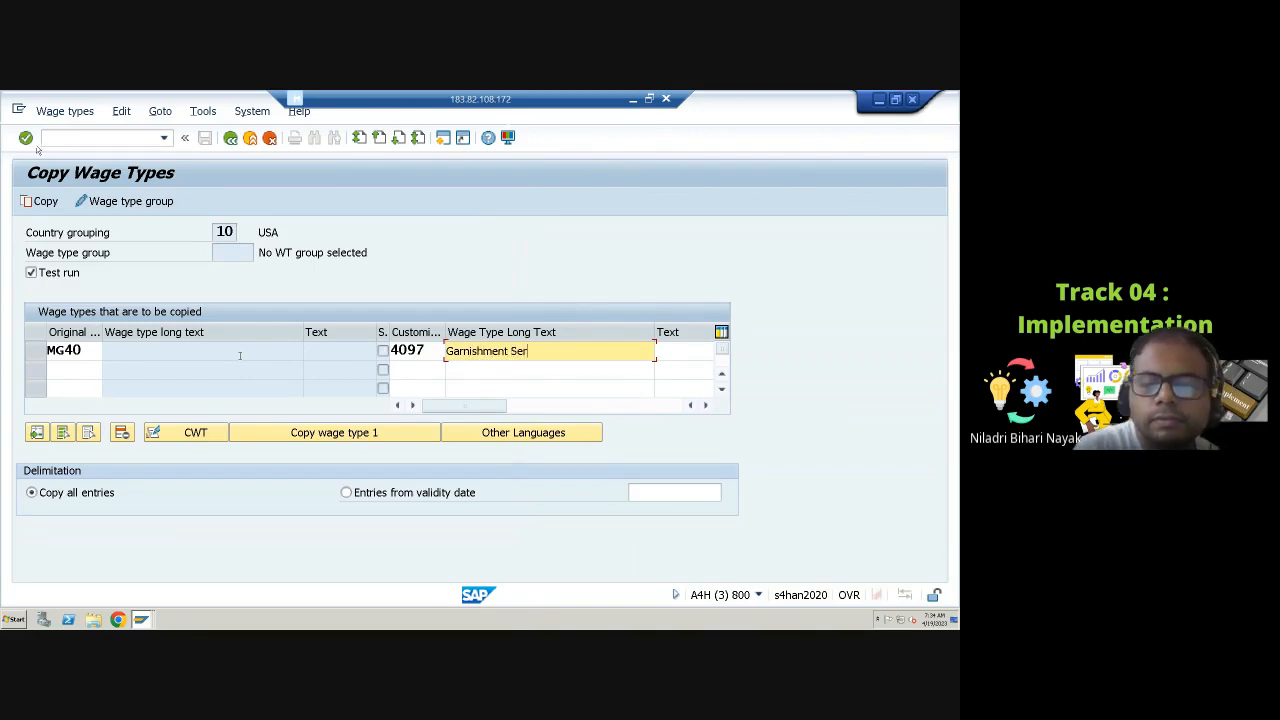
pyautogui.write('vice C')
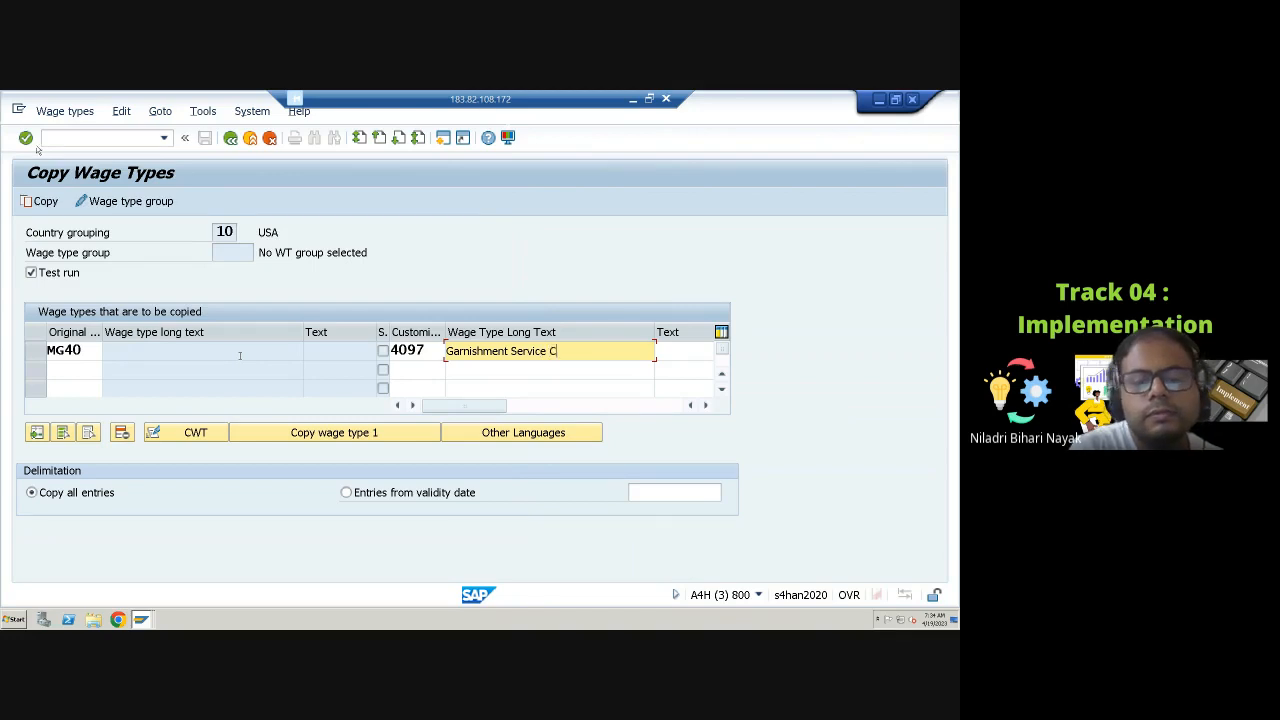
pyautogui.write('har')
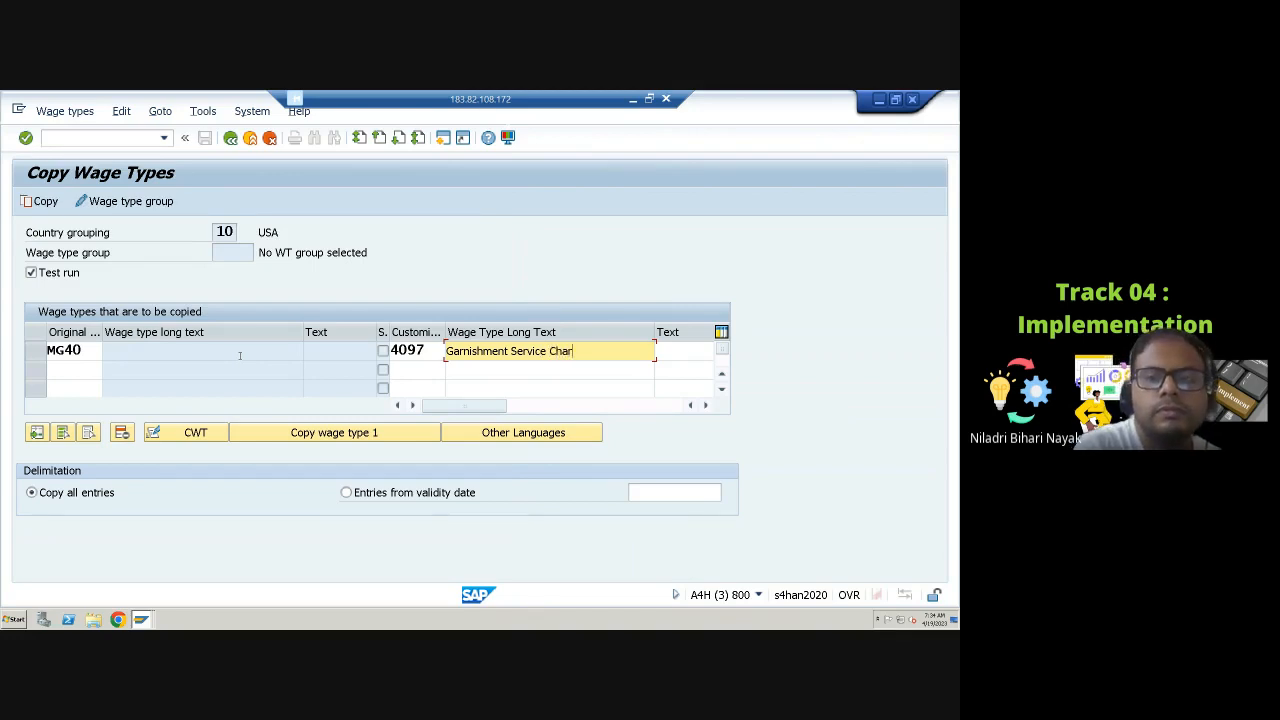
pyautogui.write('g')
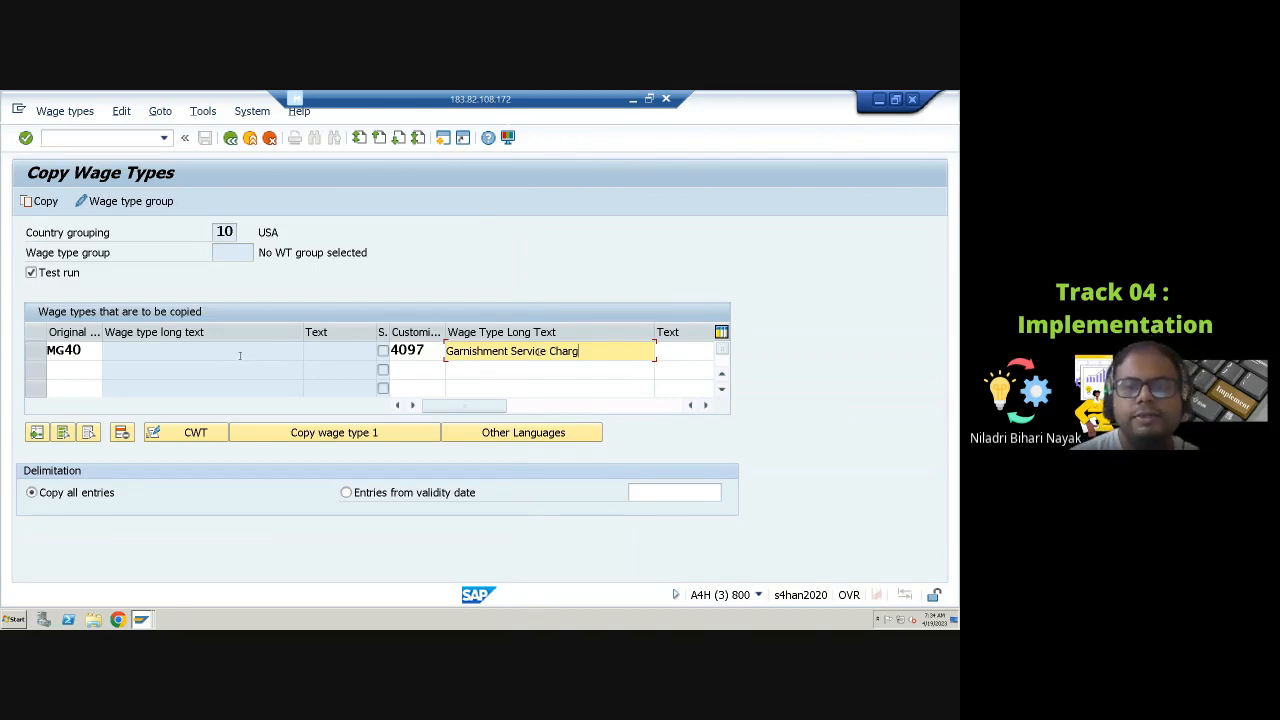
# Step: Set the new wage type's short text to srvc cha
pyautogui.click(678, 351)
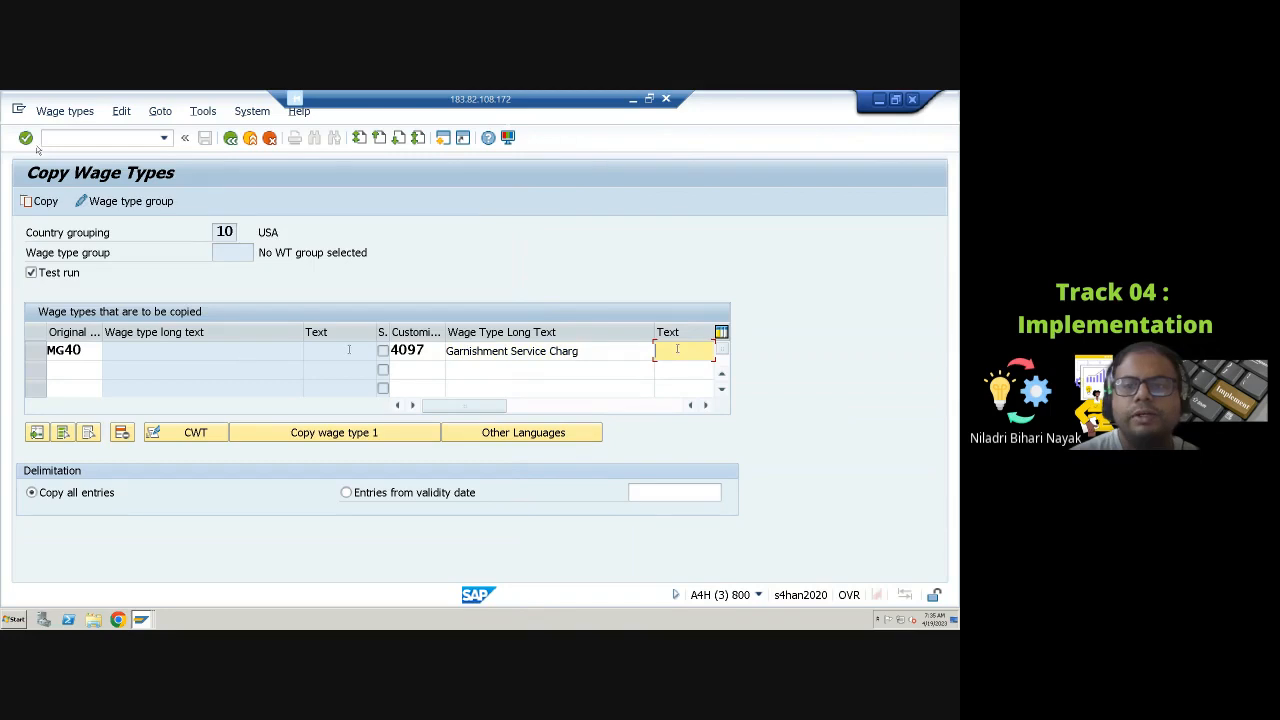
pyautogui.write('s')
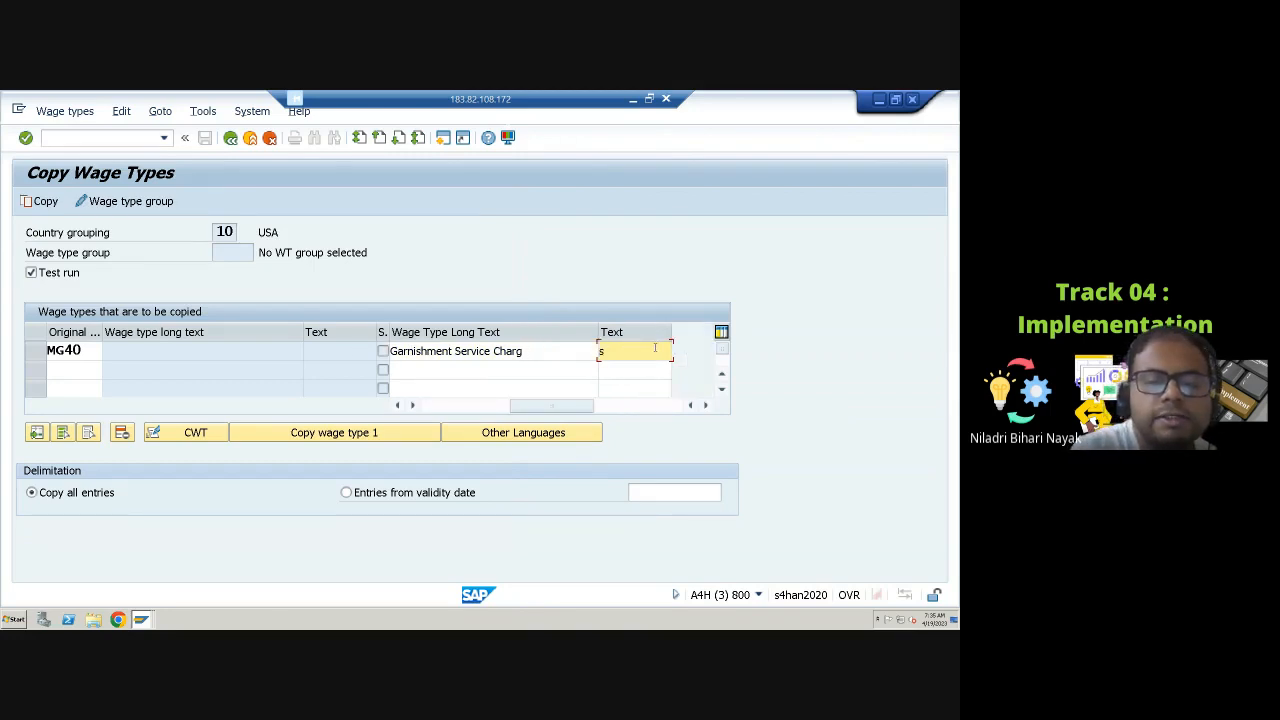
pyautogui.write('rvc h')
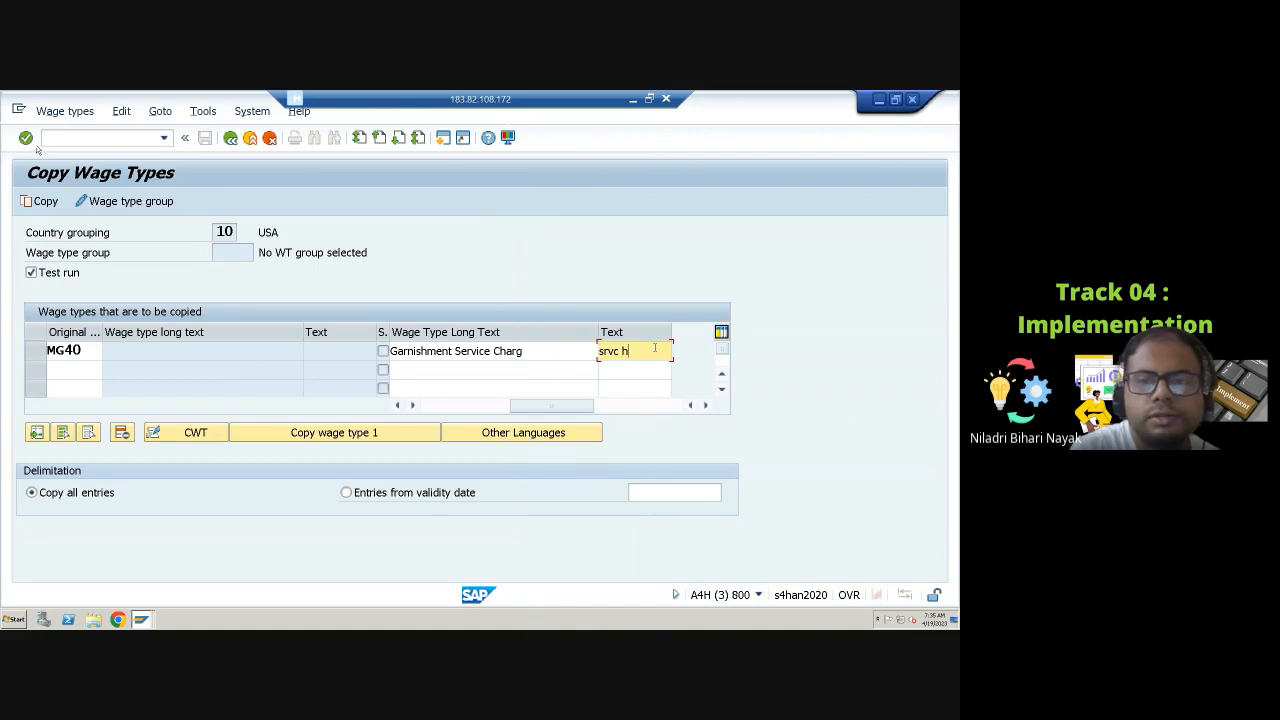
pyautogui.press('BackSpace')
pyautogui.write('cha')
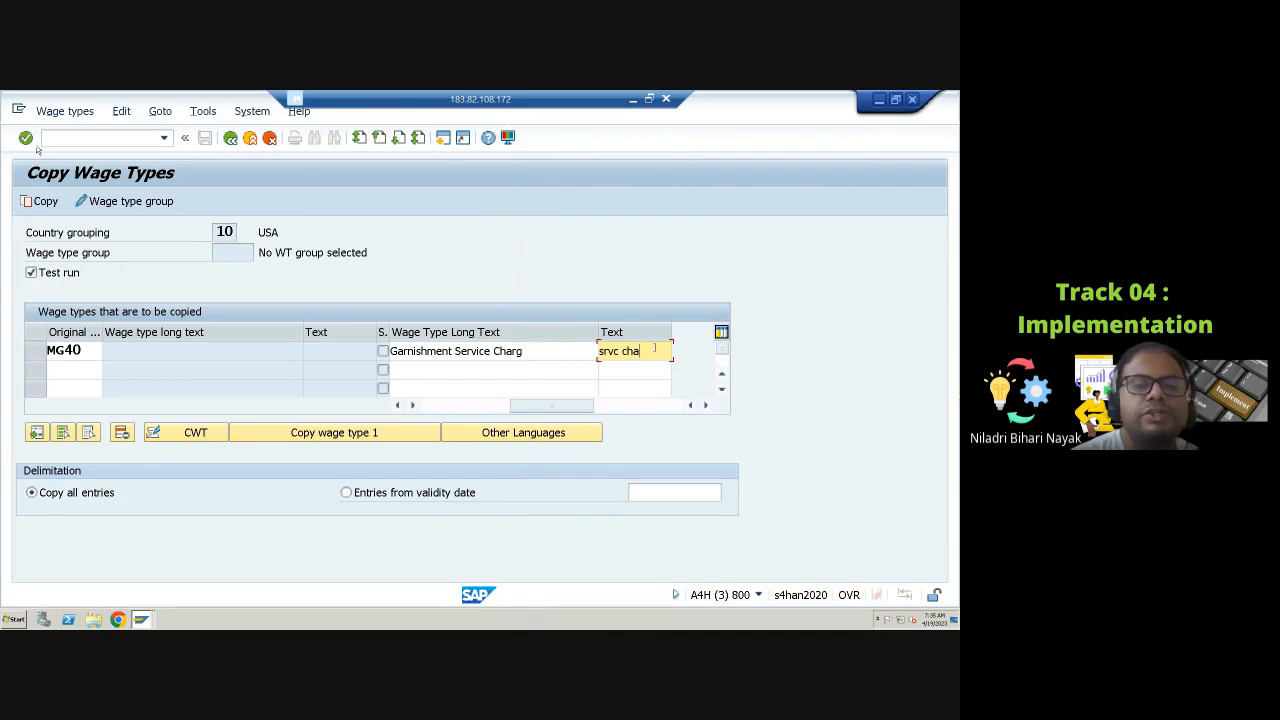
pyautogui.click(45, 201)
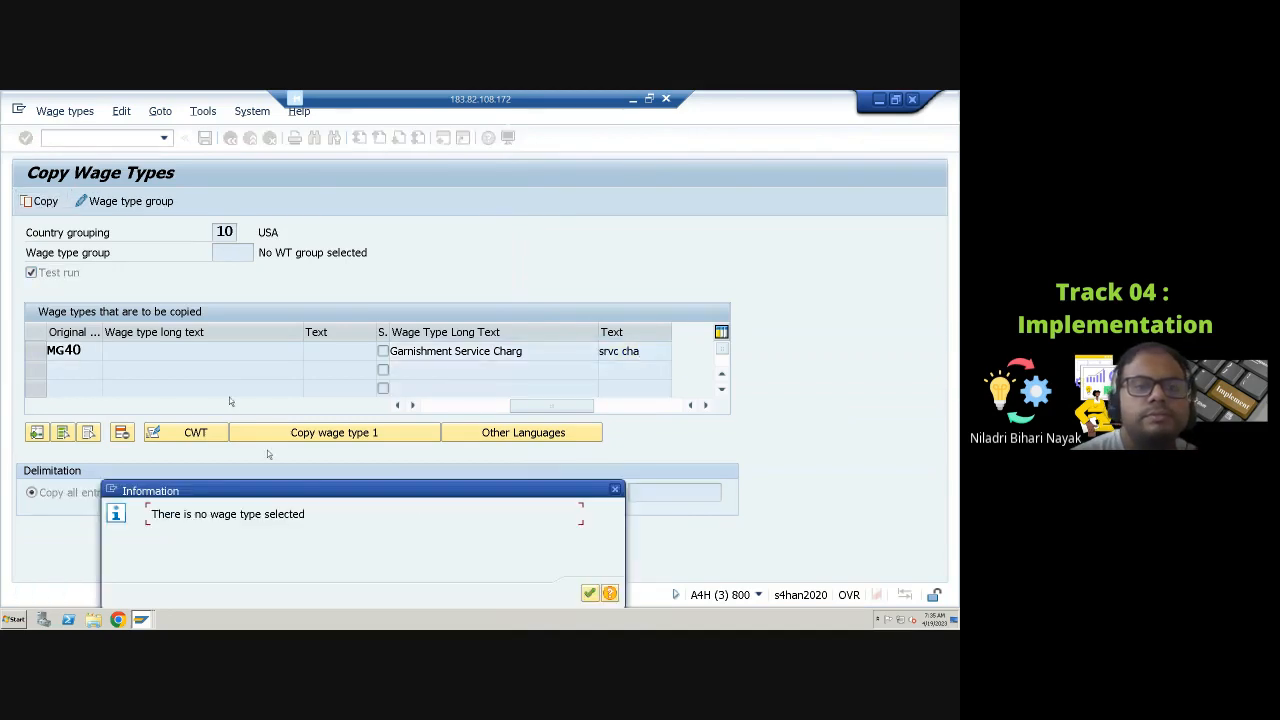
pyautogui.moveTo(428, 494); pyautogui.dragTo(330, 436)
pyautogui.click(510, 536)
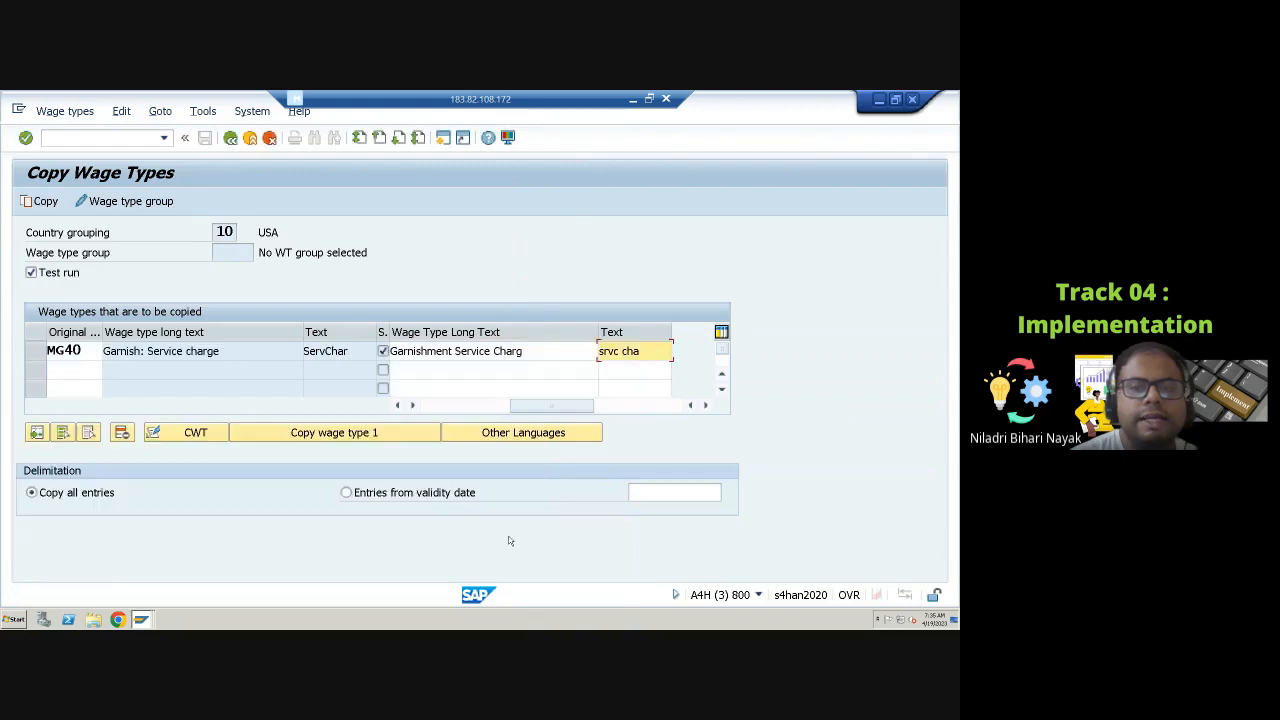
# Step: Select the MG40 row and run the test copy of MG40 to 4097
pyautogui.click(36, 351)
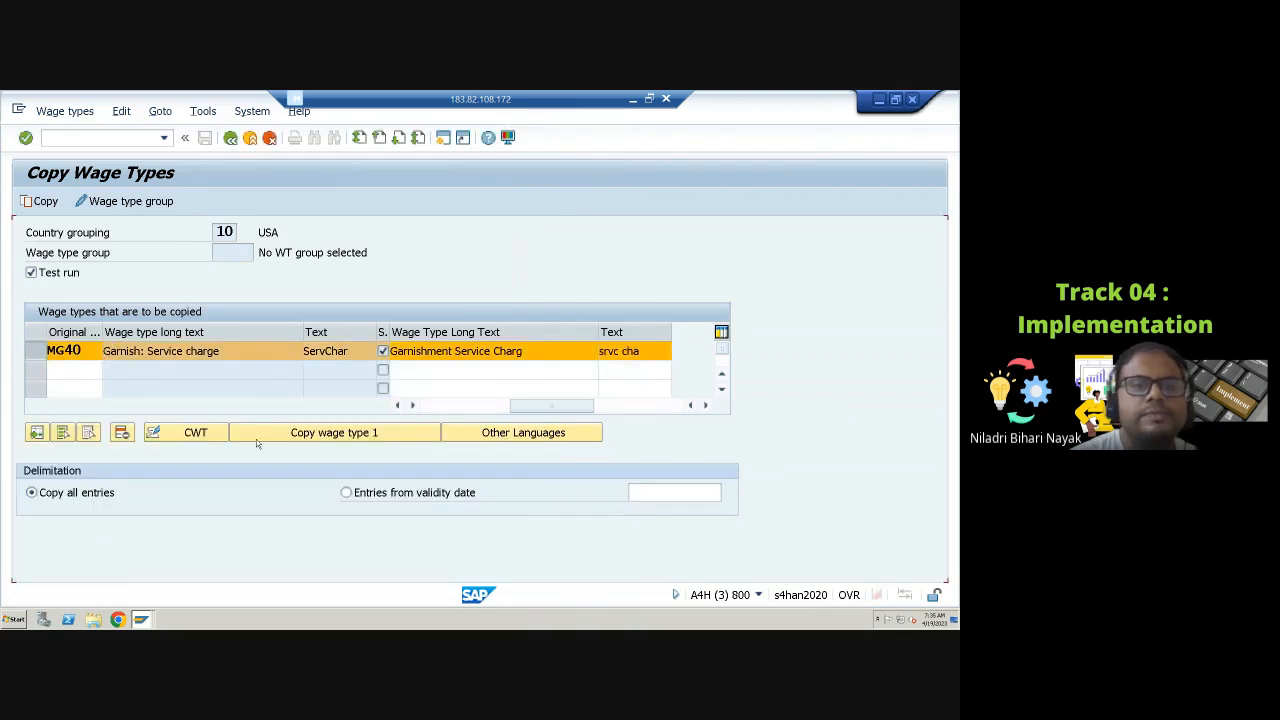
pyautogui.click(45, 202)
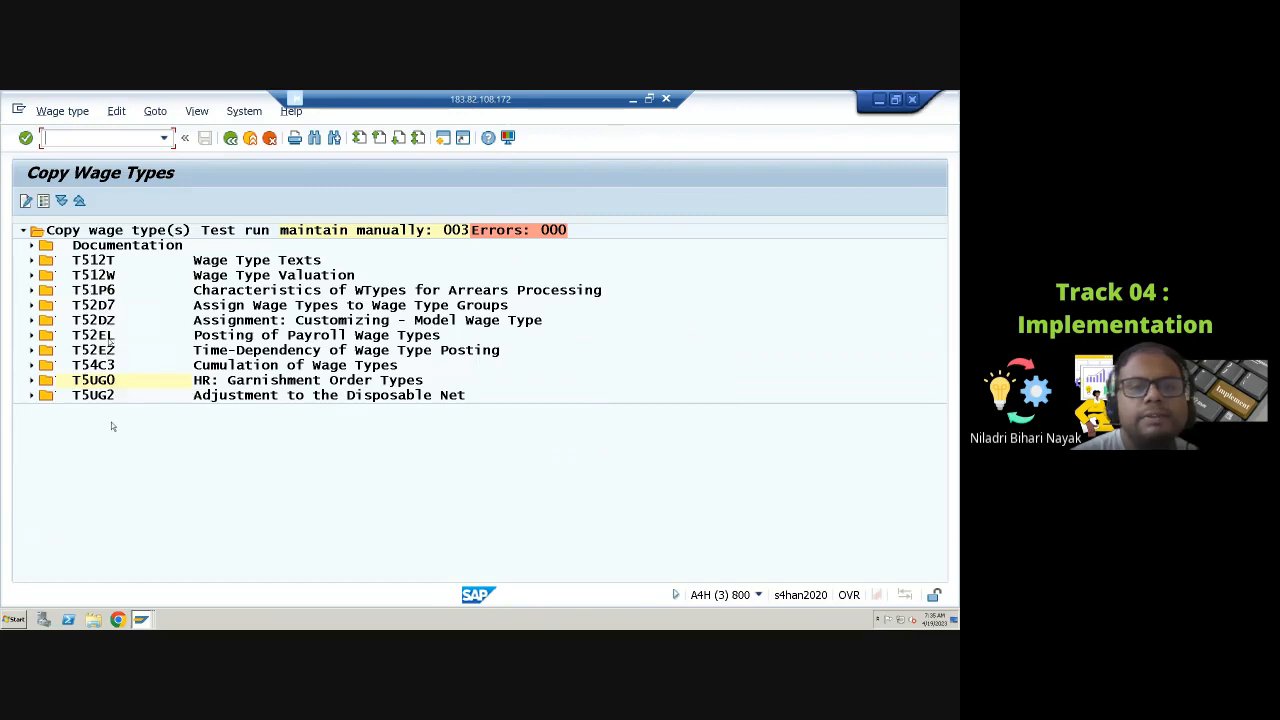
# Step: Expand the test run log entries for garnishment order types, disposable net adjustment and wage type group assignments
pyautogui.click(31, 381)
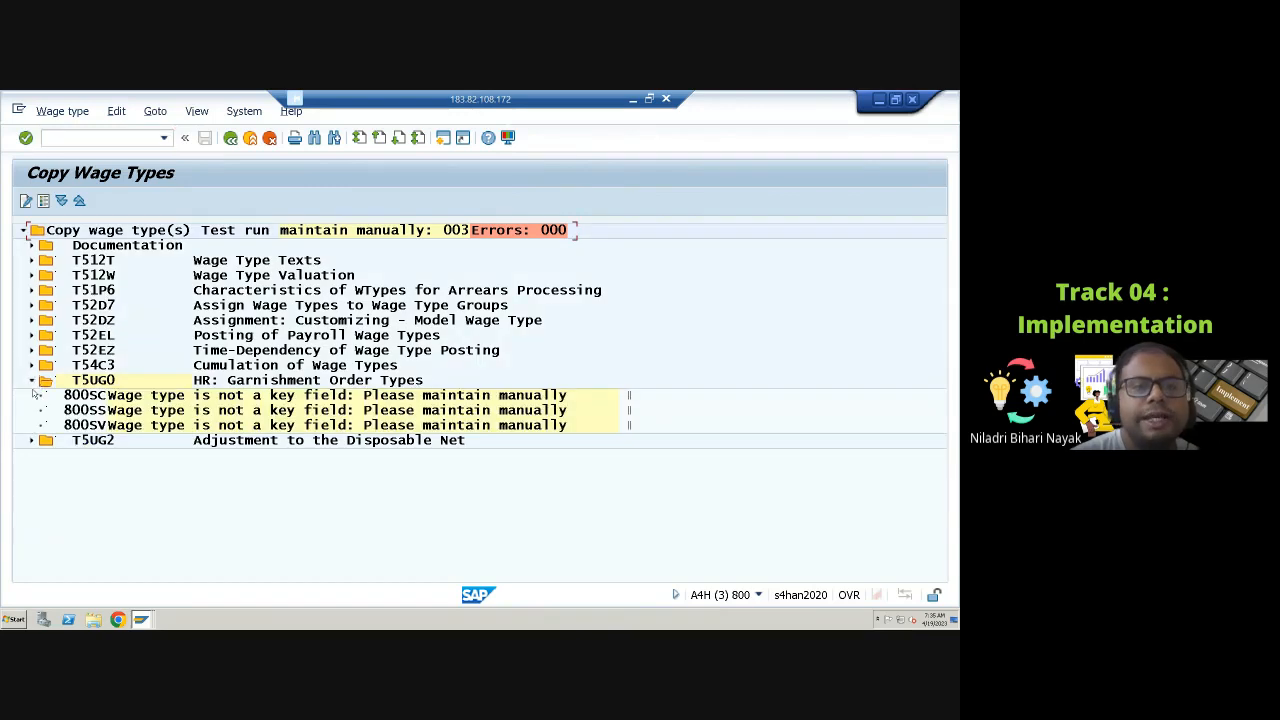
pyautogui.click(31, 441)
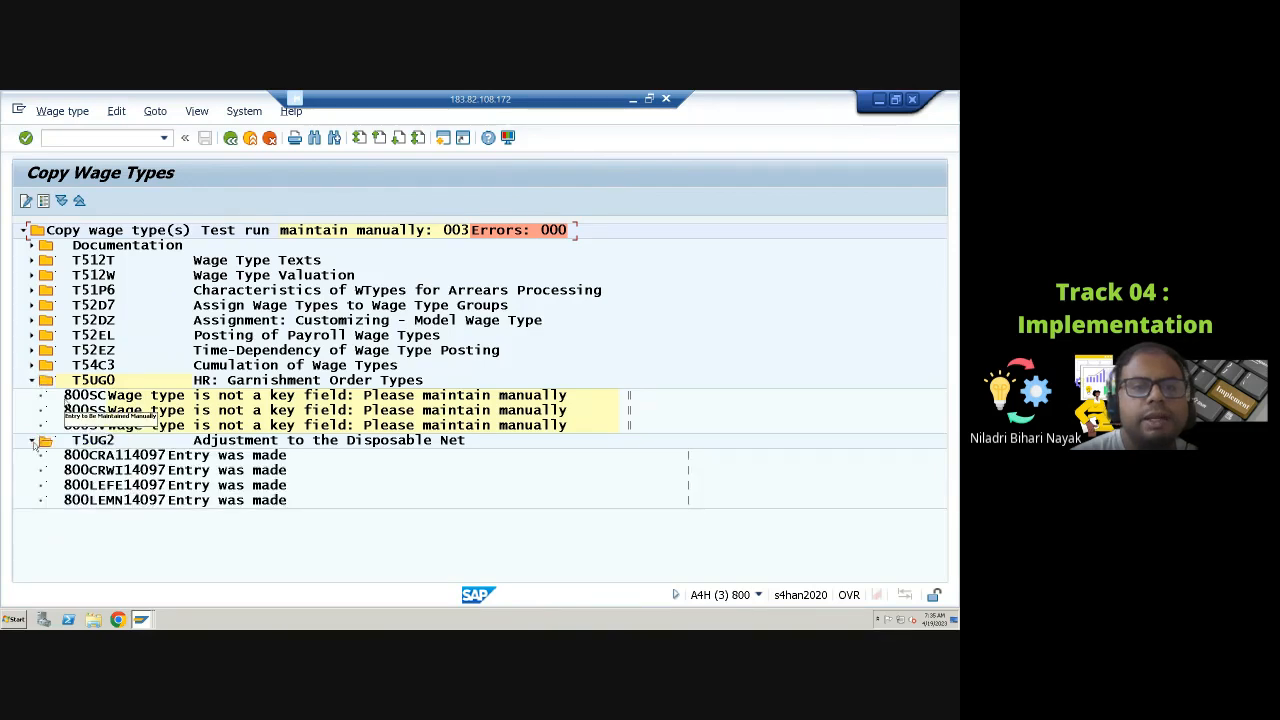
pyautogui.click(32, 306)
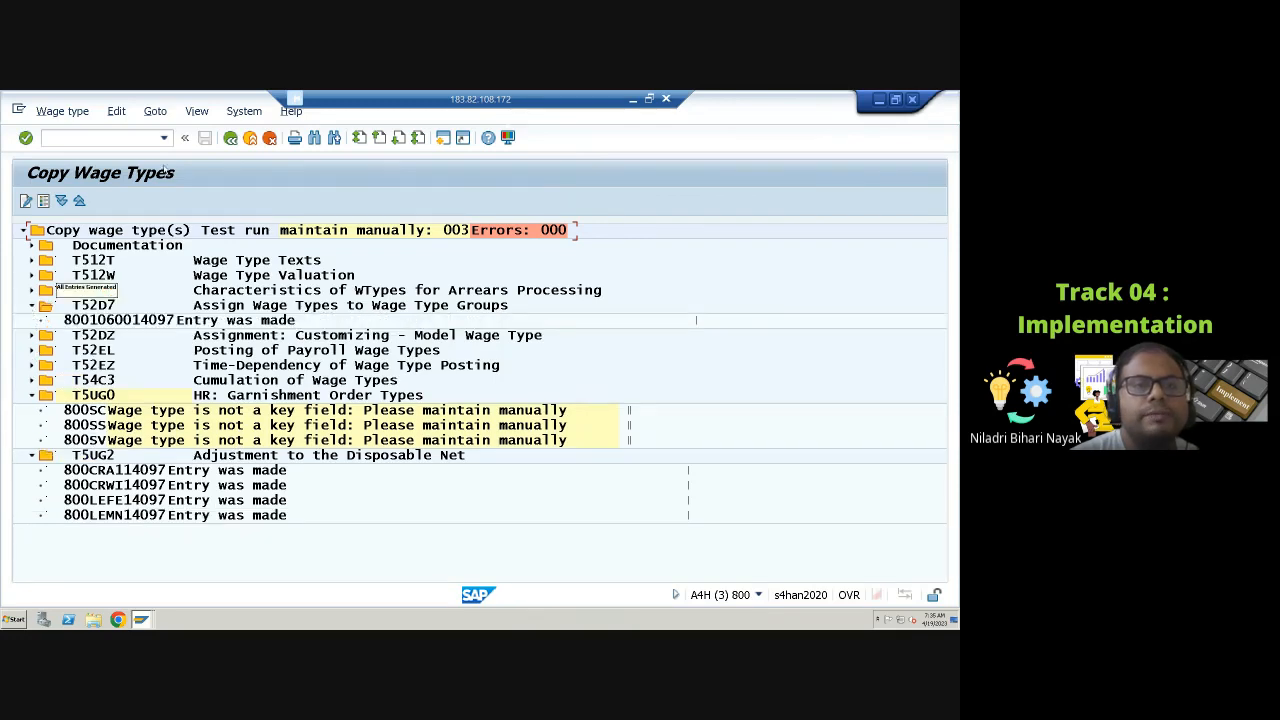
# Step: Clear Test run and execute the live copy of MG40 to 4097 under the current customizing request
pyautogui.click(230, 137)
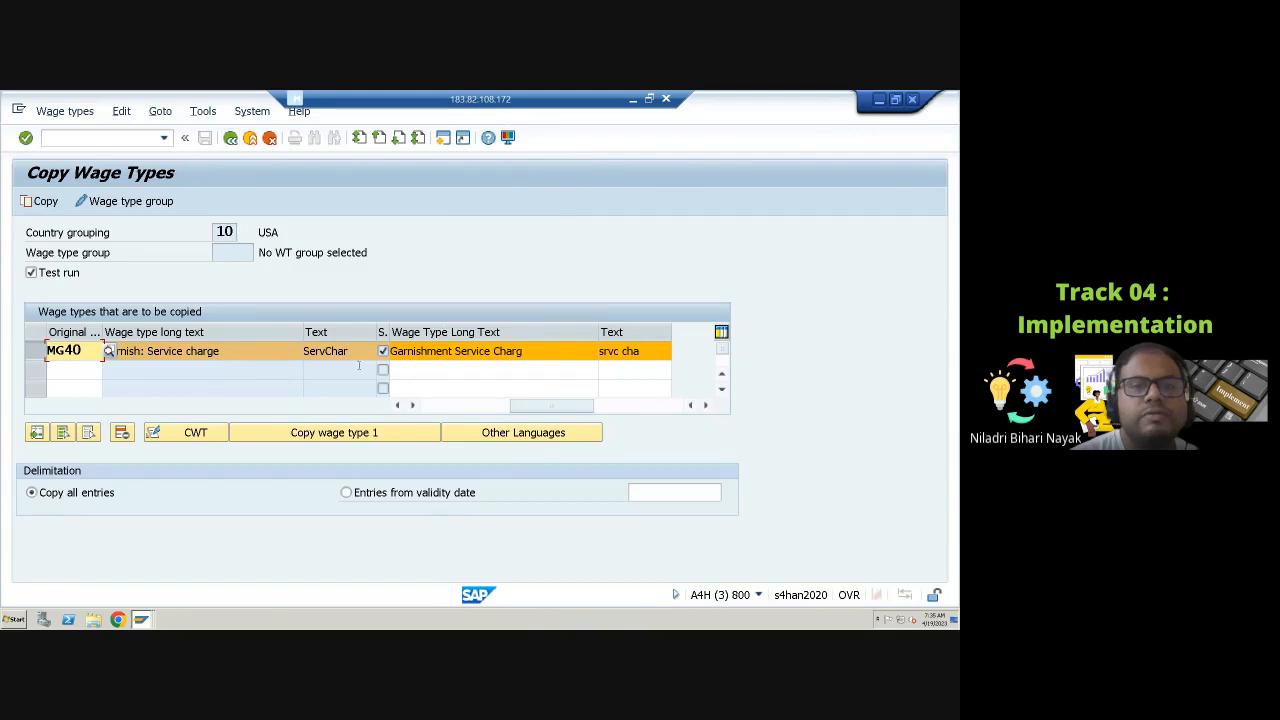
pyautogui.click(31, 272)
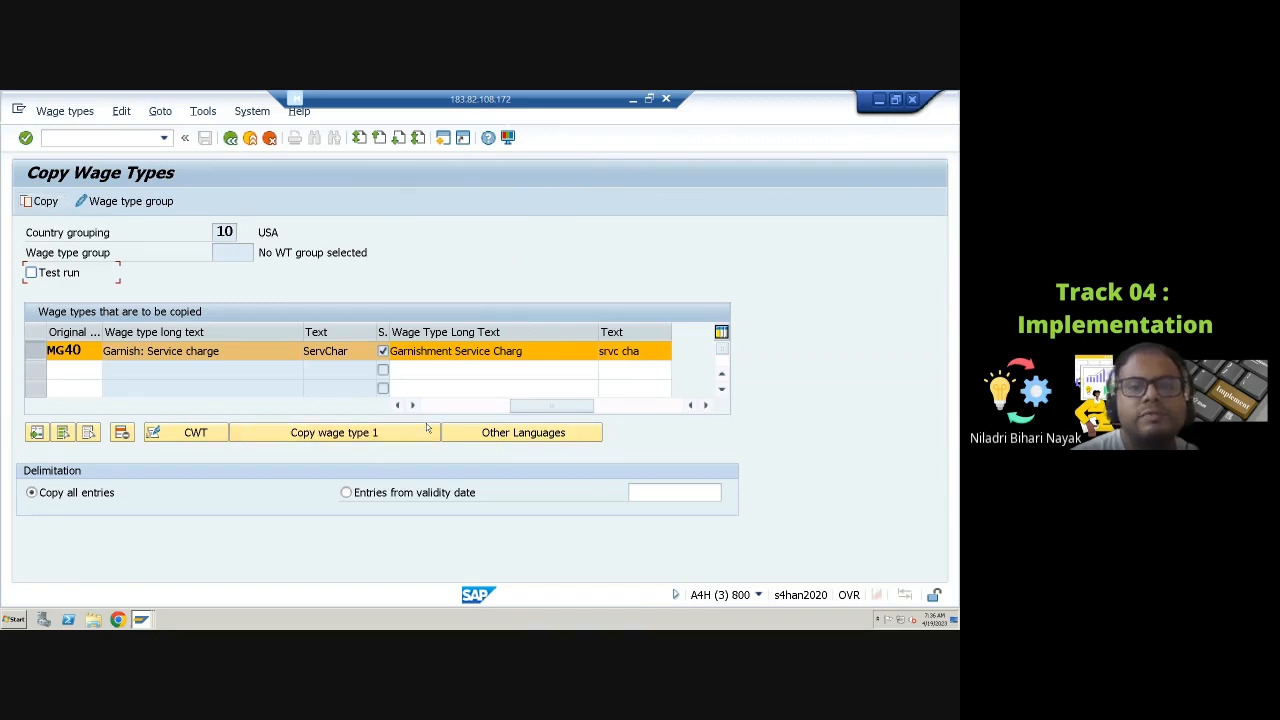
pyautogui.moveTo(519, 407); pyautogui.dragTo(388, 402)
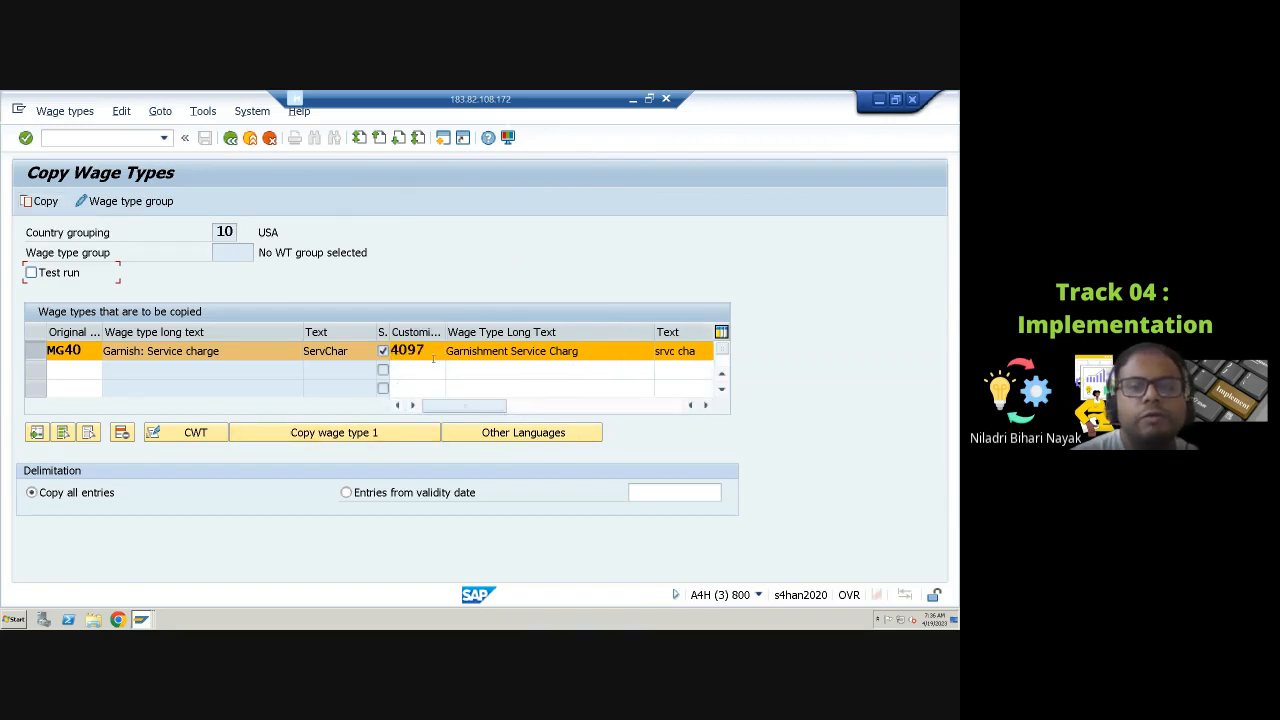
pyautogui.click(45, 201)
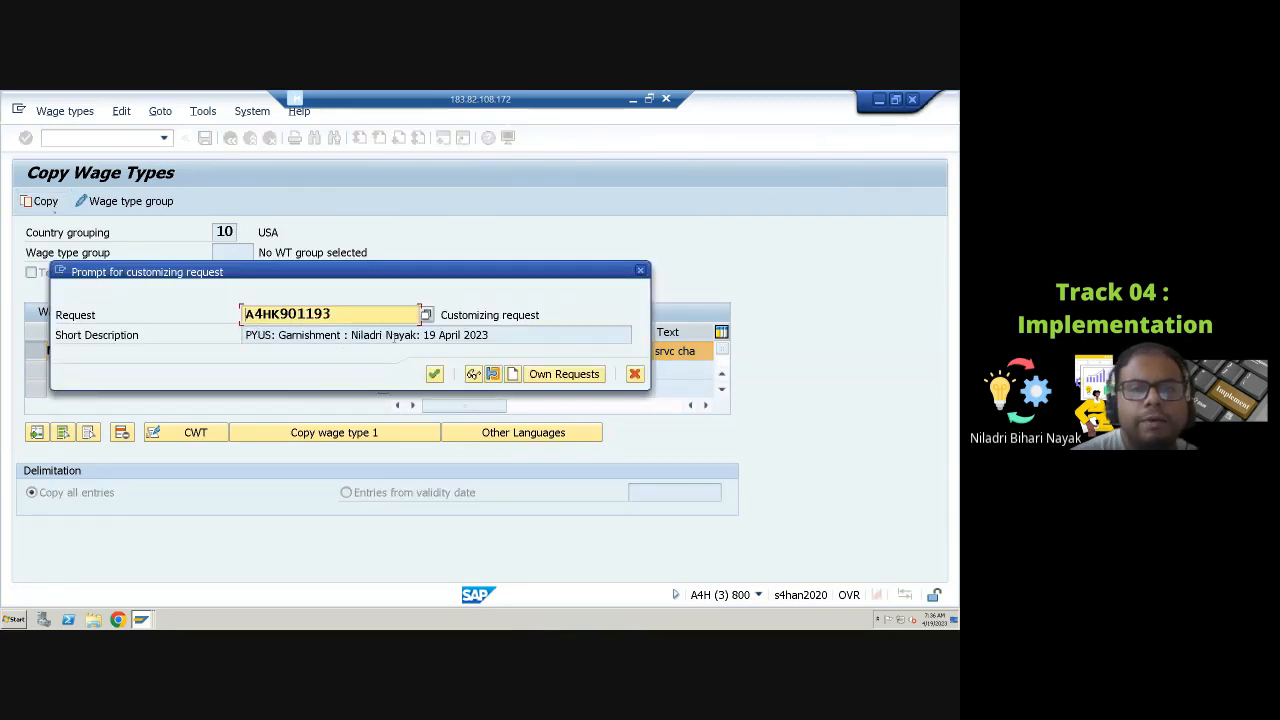
pyautogui.click(434, 374)
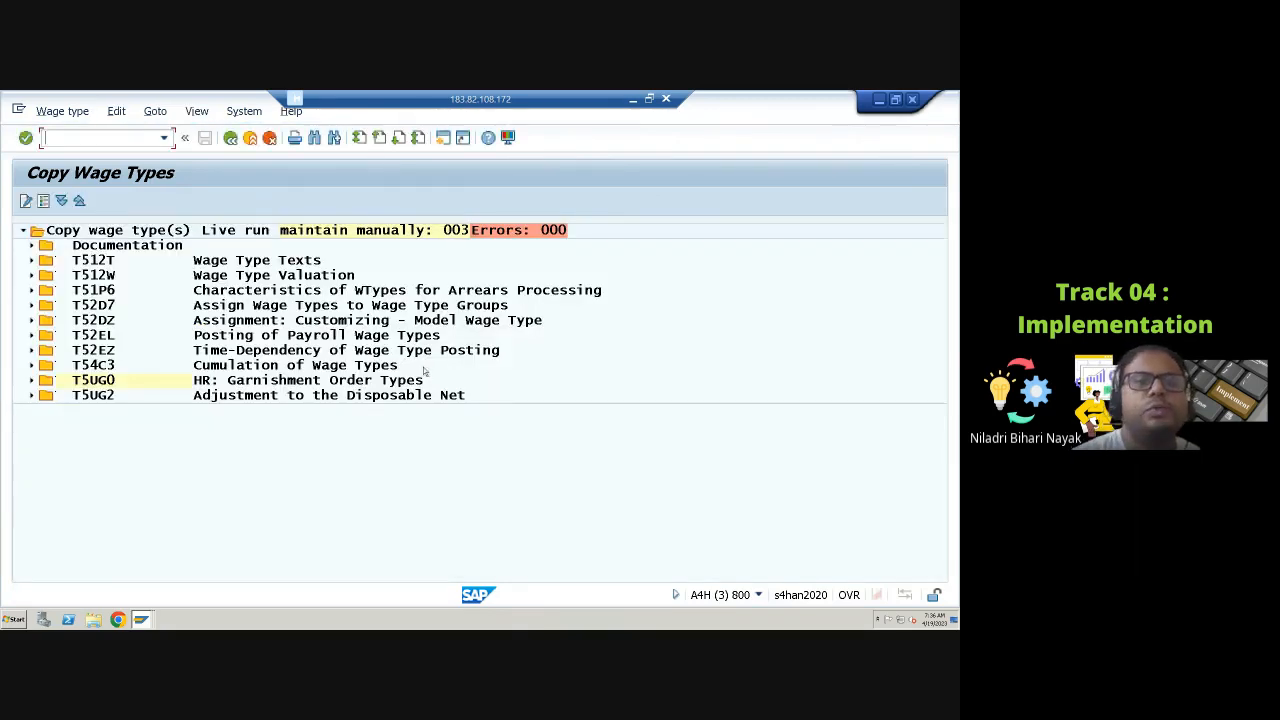
# Step: Review the live run log entries for the model wage type and wage type group assignments
pyautogui.click(31, 320)
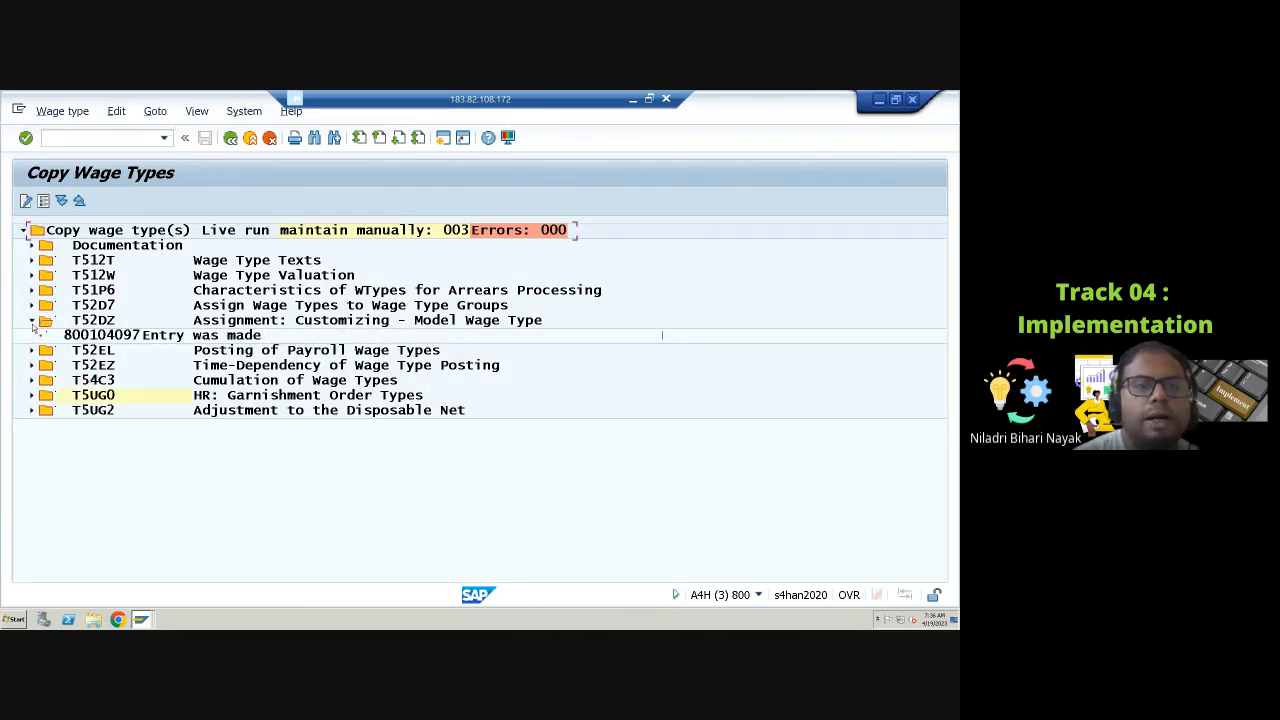
pyautogui.click(31, 306)
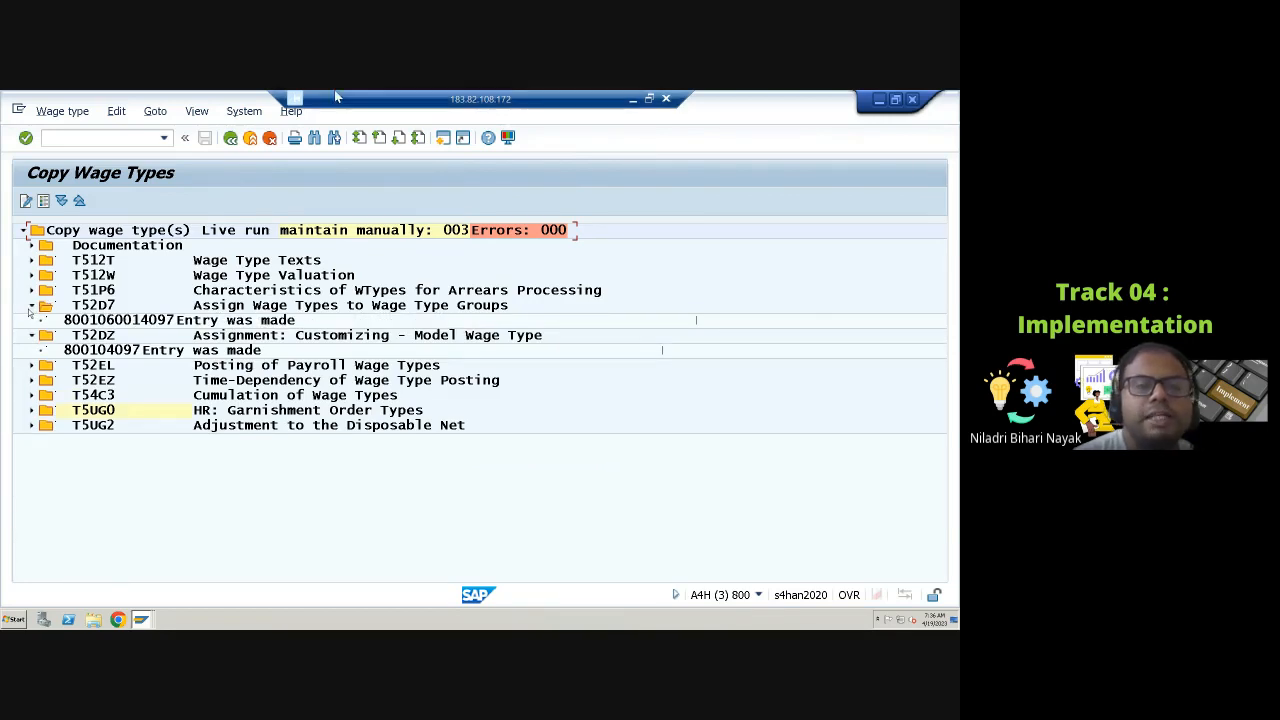
pyautogui.click(230, 138)
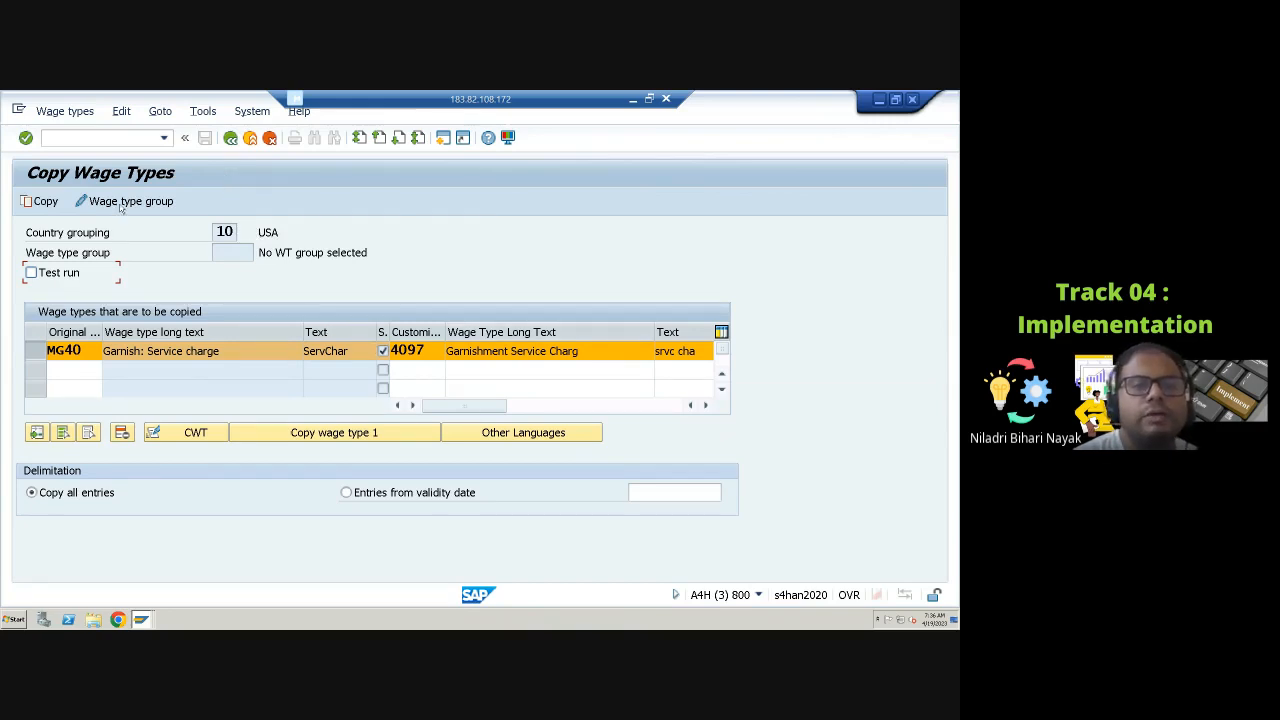
# Step: Leave the Copy Wage Types screen and exit wage type maintenance to the main menu
pyautogui.click(230, 139)
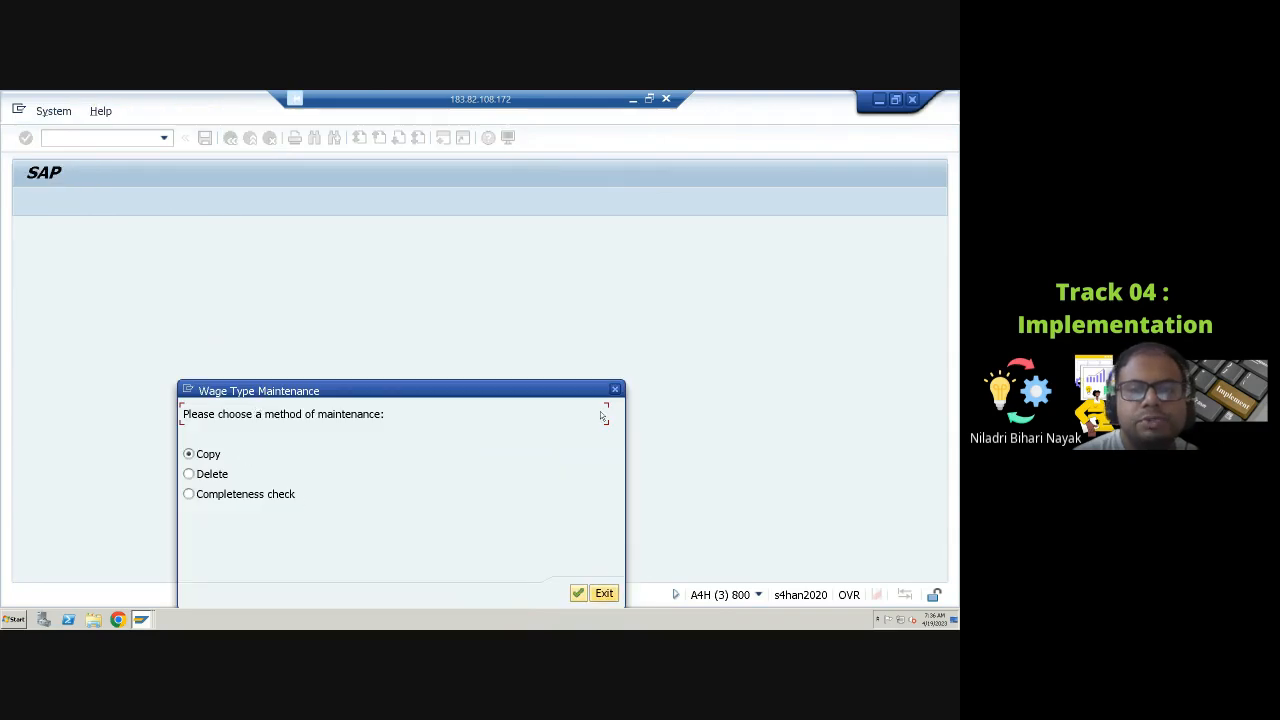
pyautogui.click(614, 389)
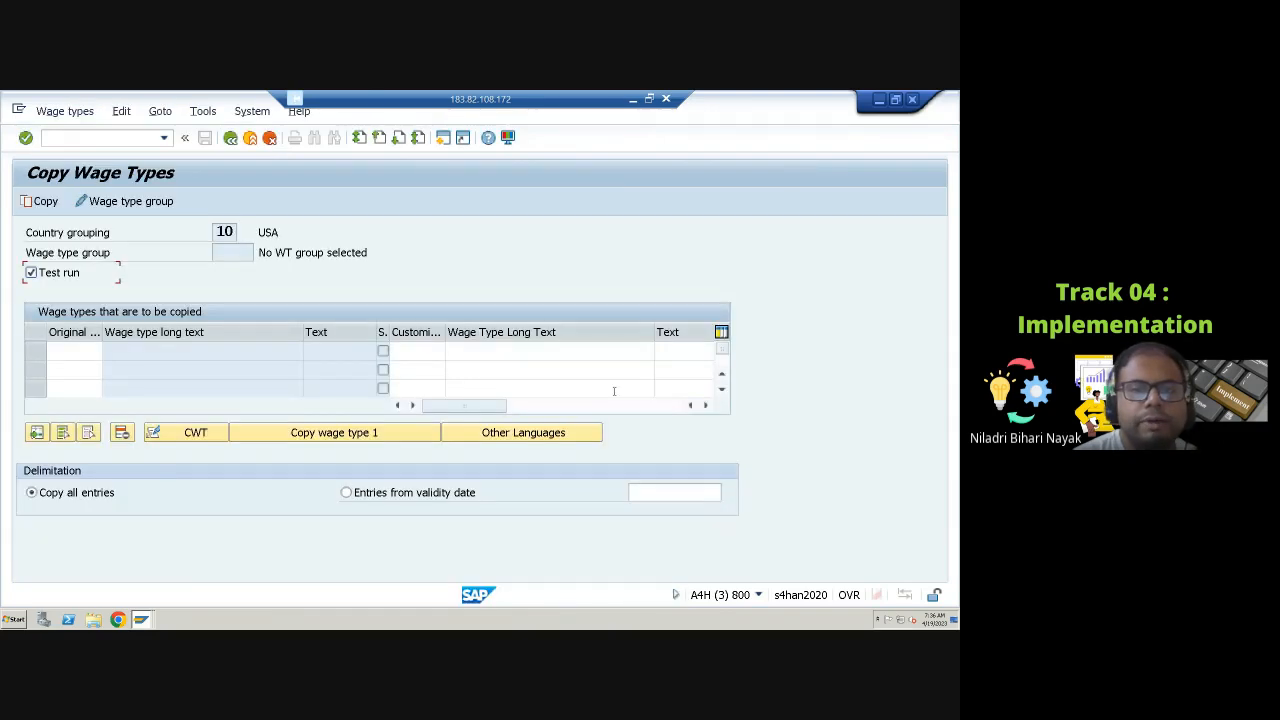
pyautogui.click(230, 138)
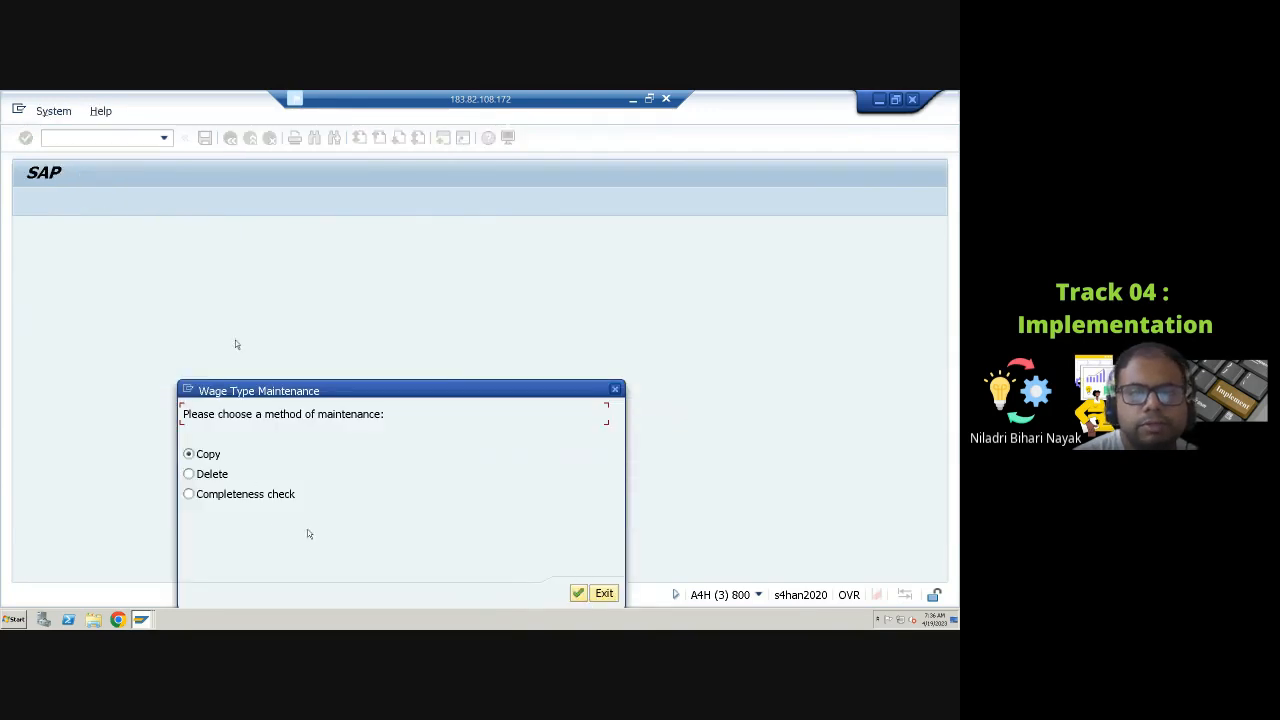
pyautogui.click(601, 593)
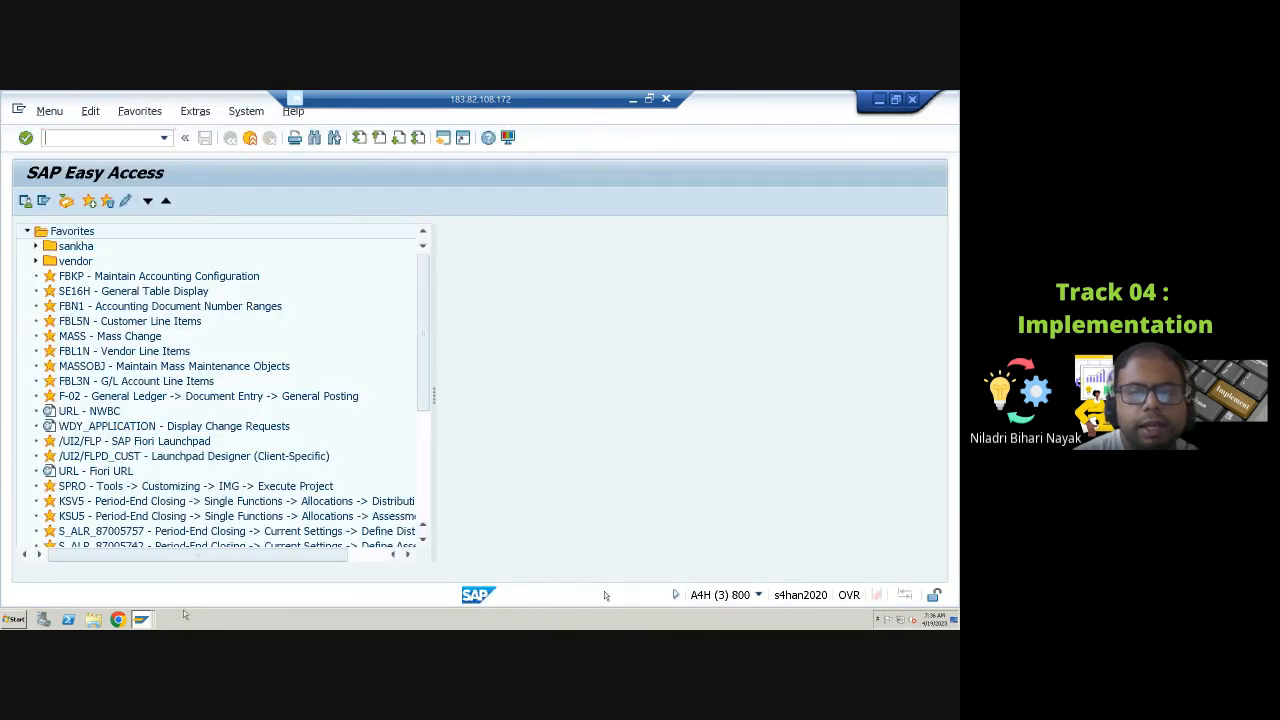
pyautogui.click(141, 620)
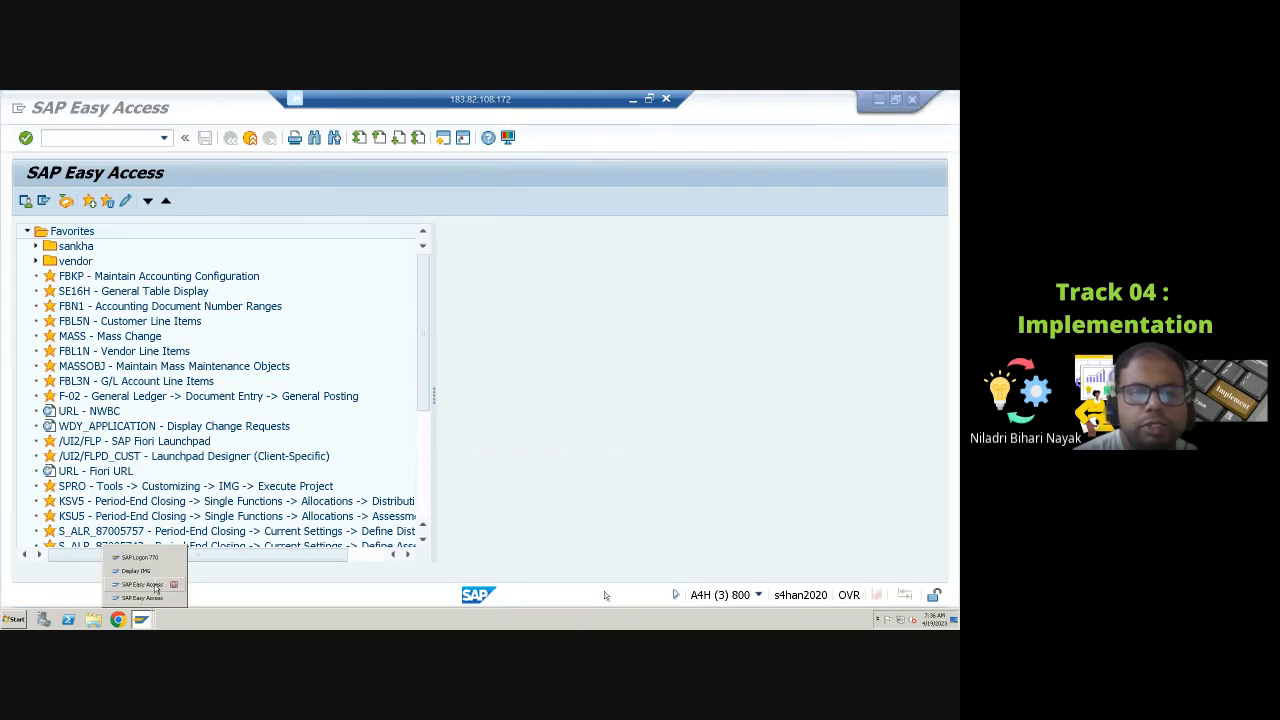
pyautogui.click(140, 571)
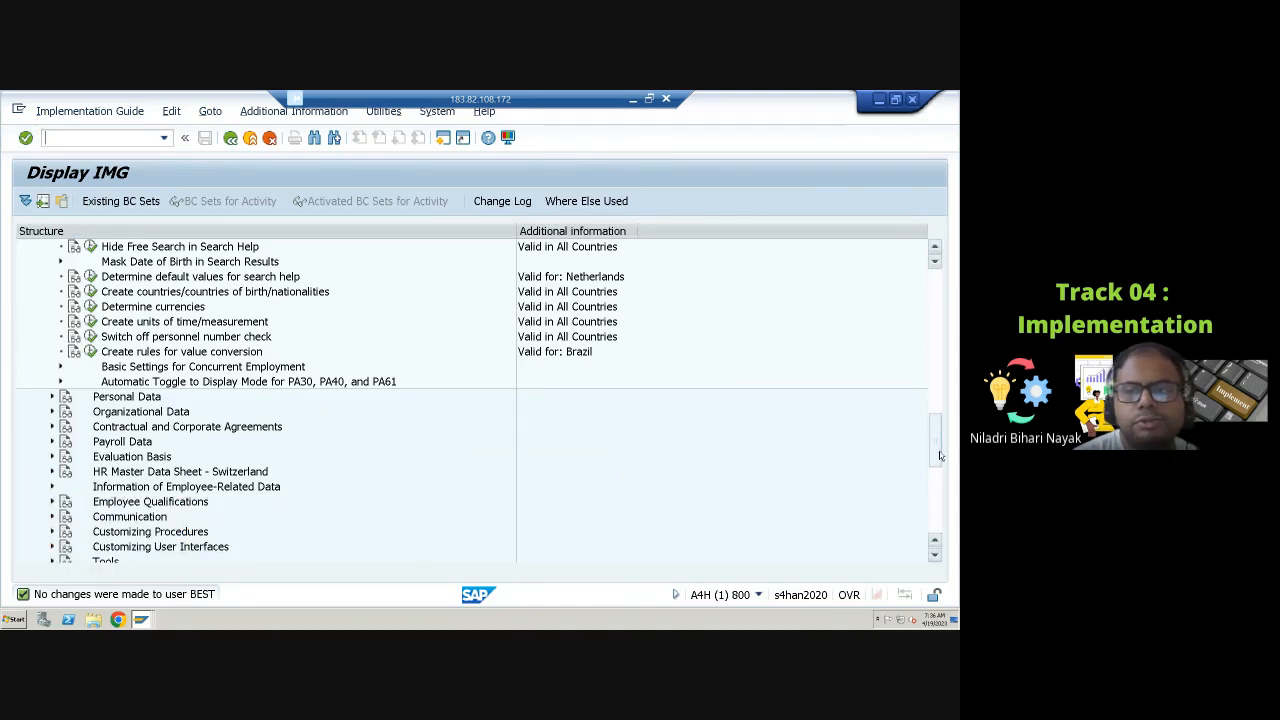
pyautogui.moveTo(941, 435); pyautogui.dragTo(879, 313)
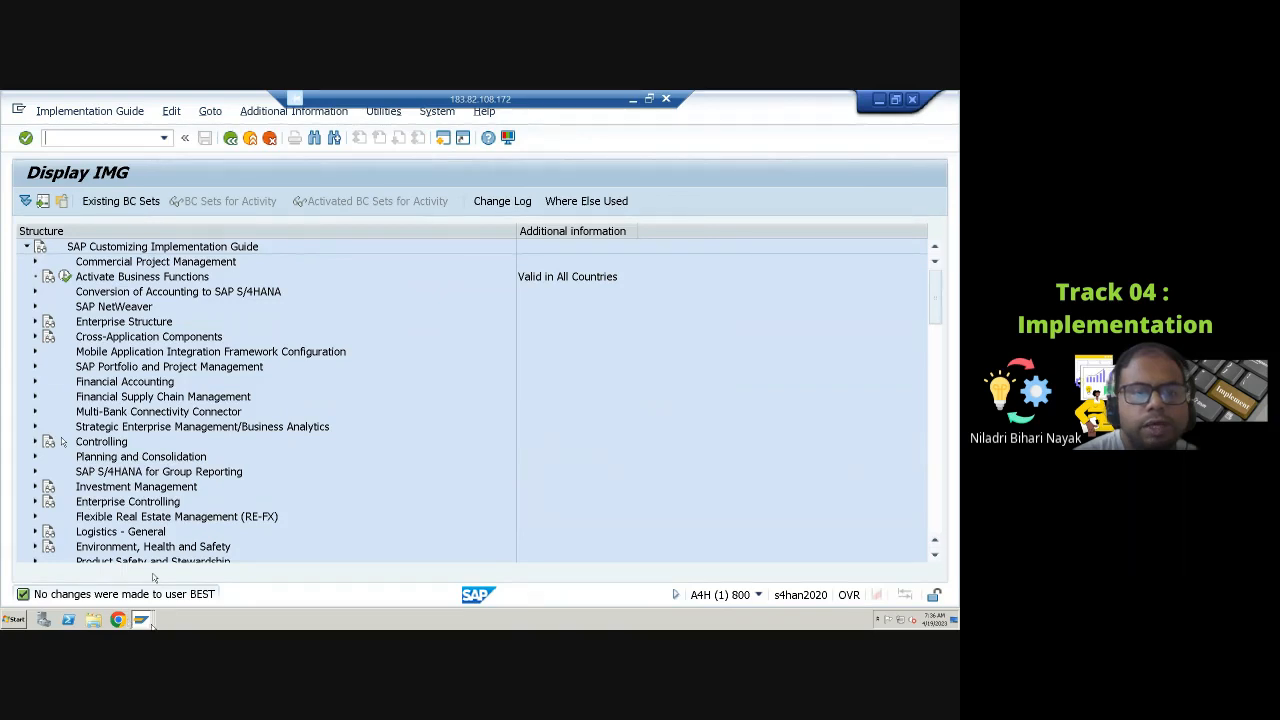
pyautogui.click(143, 620)
pyautogui.click(172, 584)
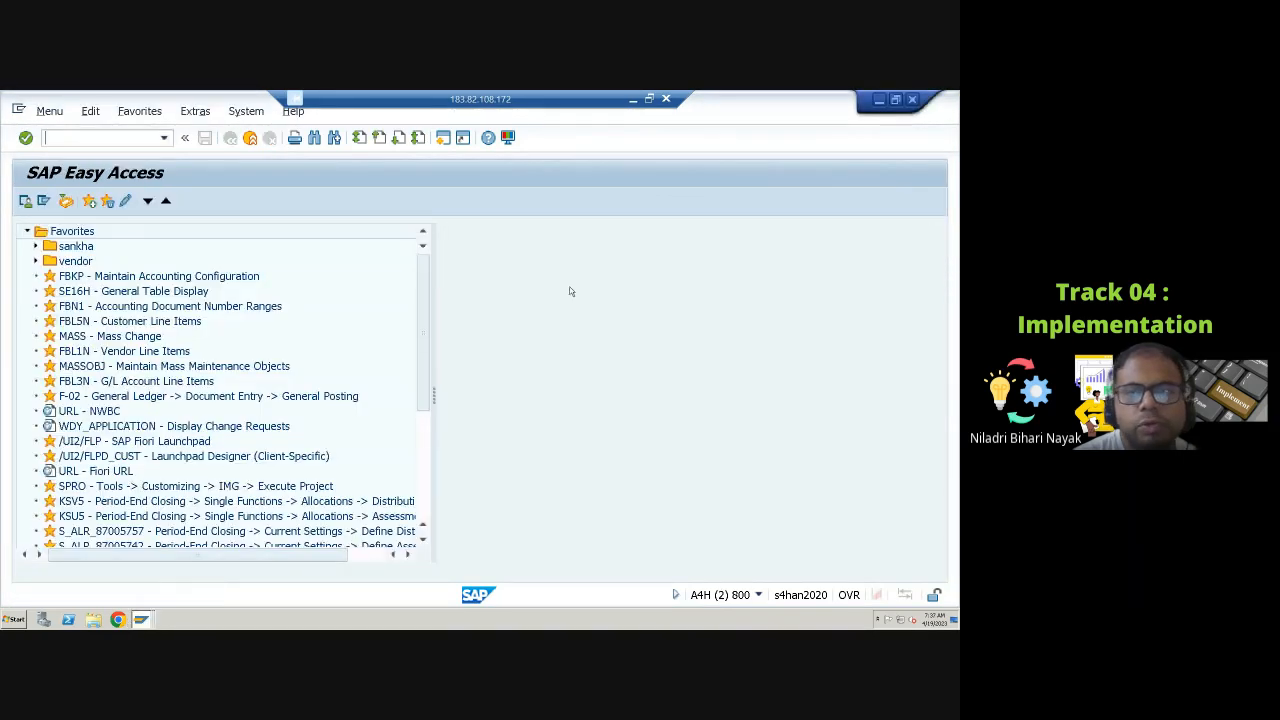
pyautogui.click(912, 100)
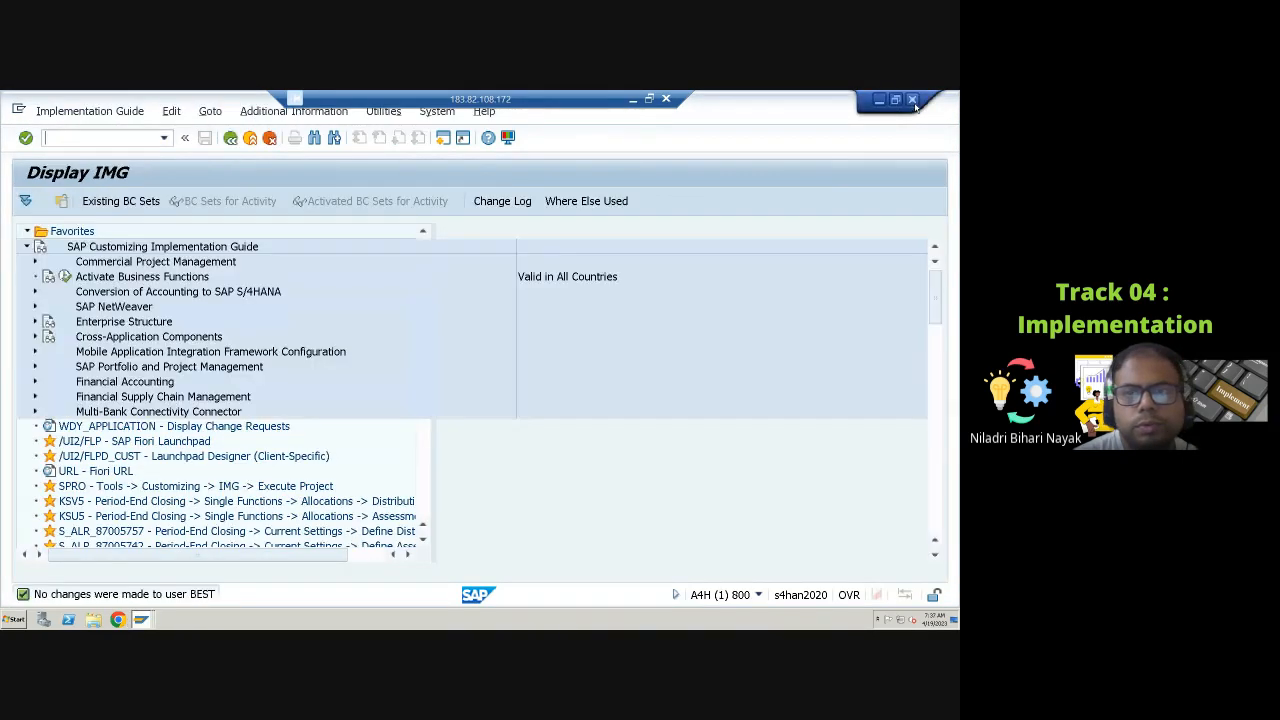
pyautogui.click(141, 620)
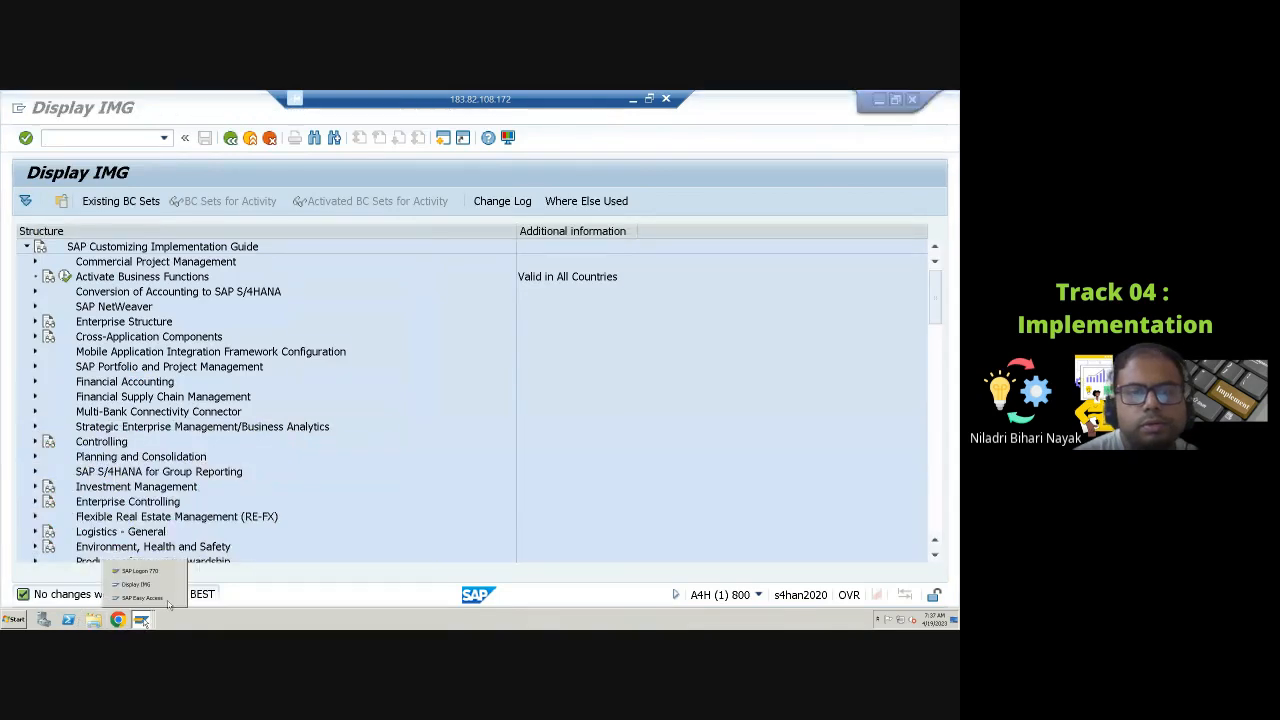
pyautogui.click(158, 598)
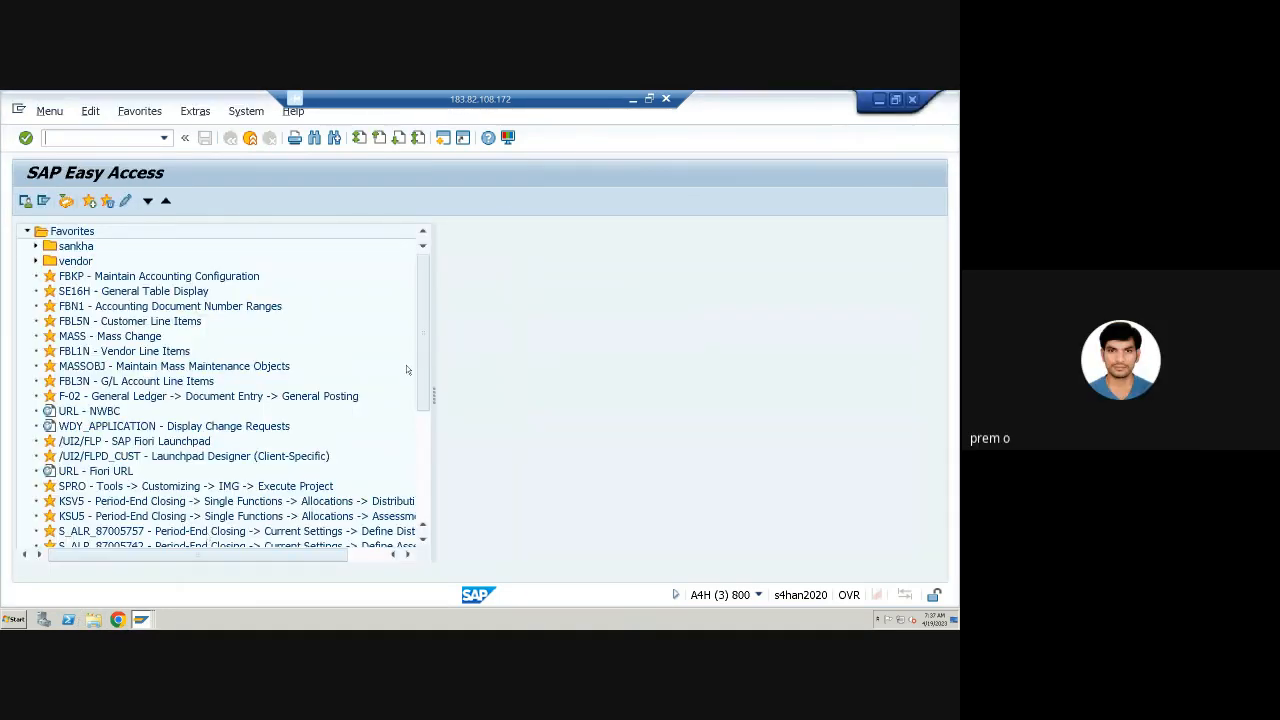
pyautogui.click(141, 620)
pyautogui.click(138, 584)
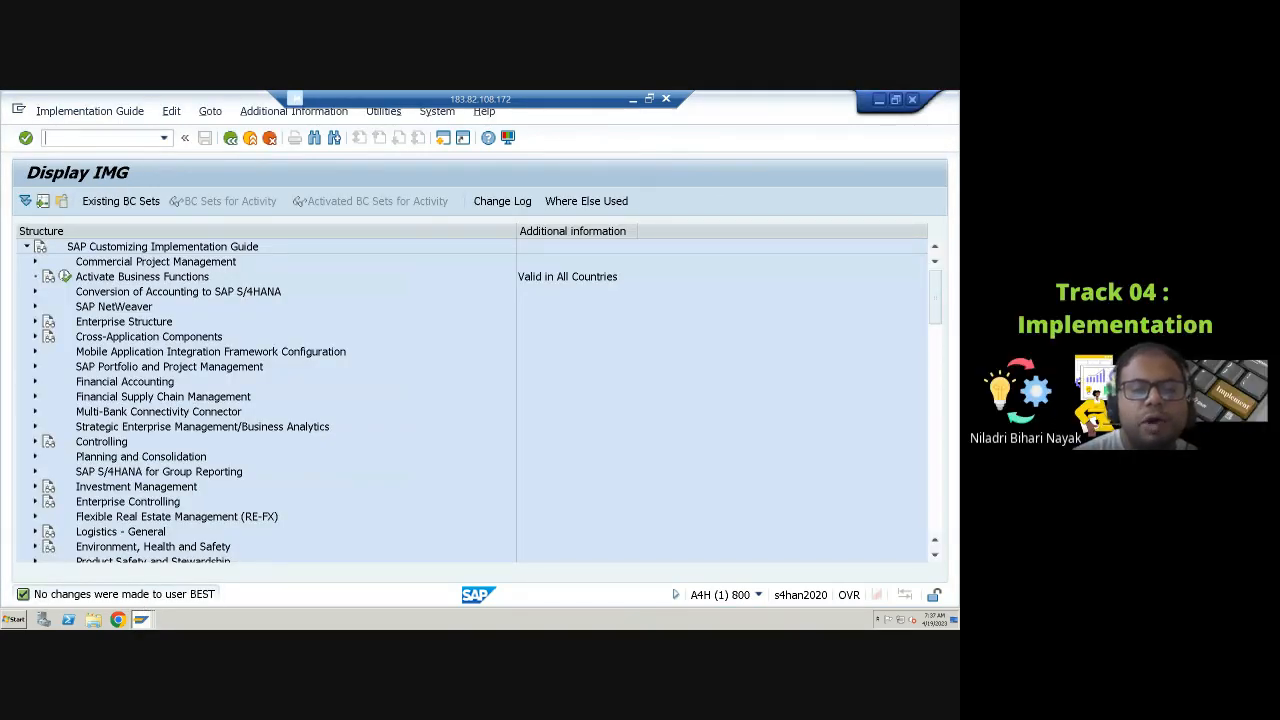
pyautogui.click(143, 620)
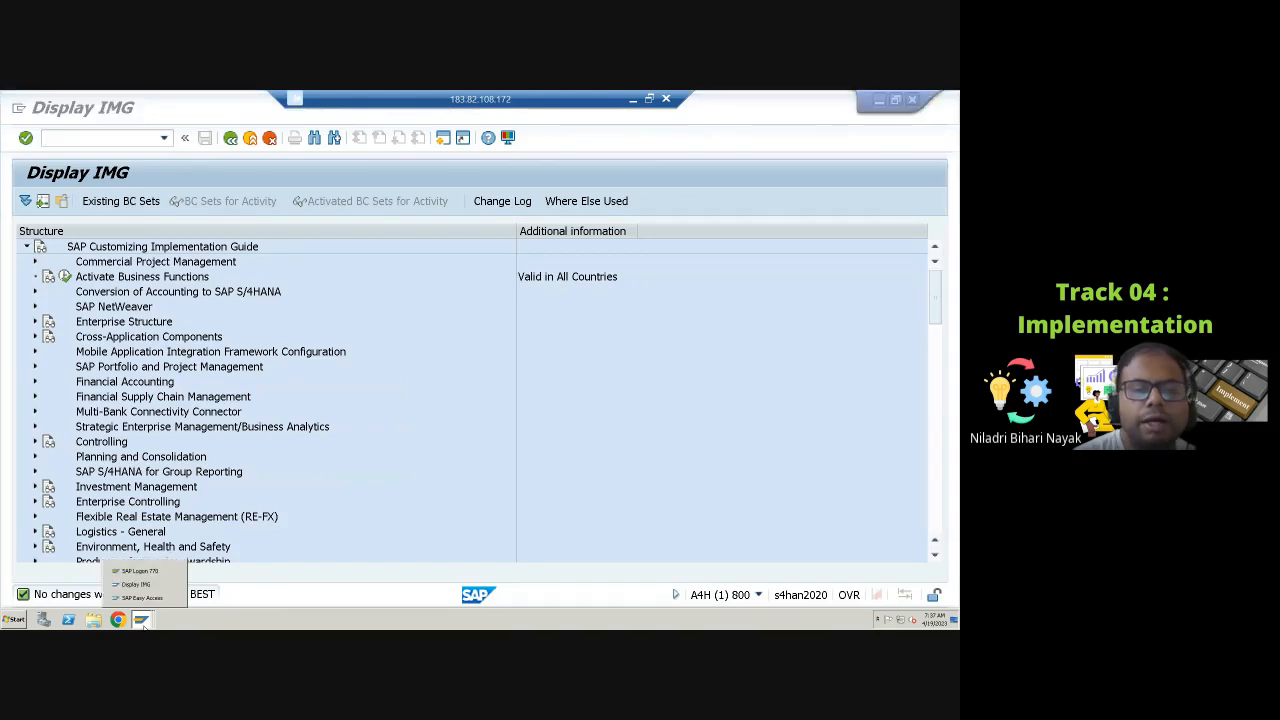
pyautogui.click(142, 597)
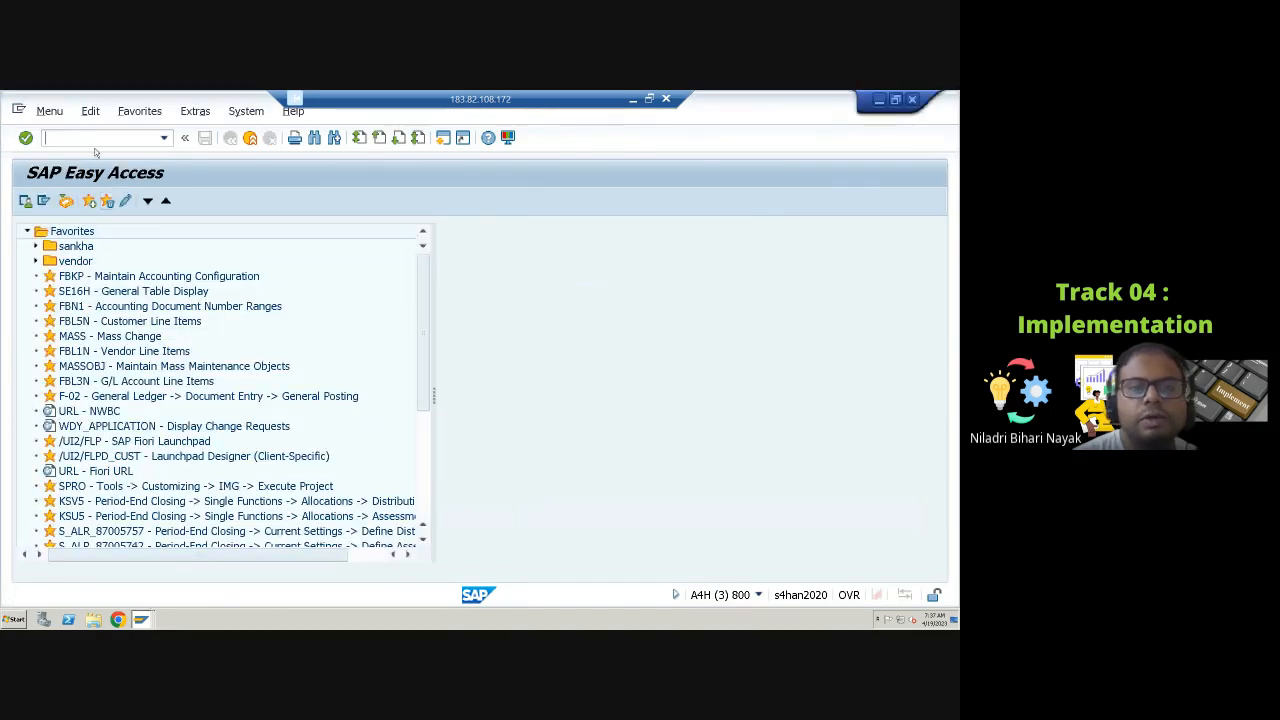
# Step: Run transaction OH11 and choose the Copy maintenance method for wage types
pyautogui.write('oh11')
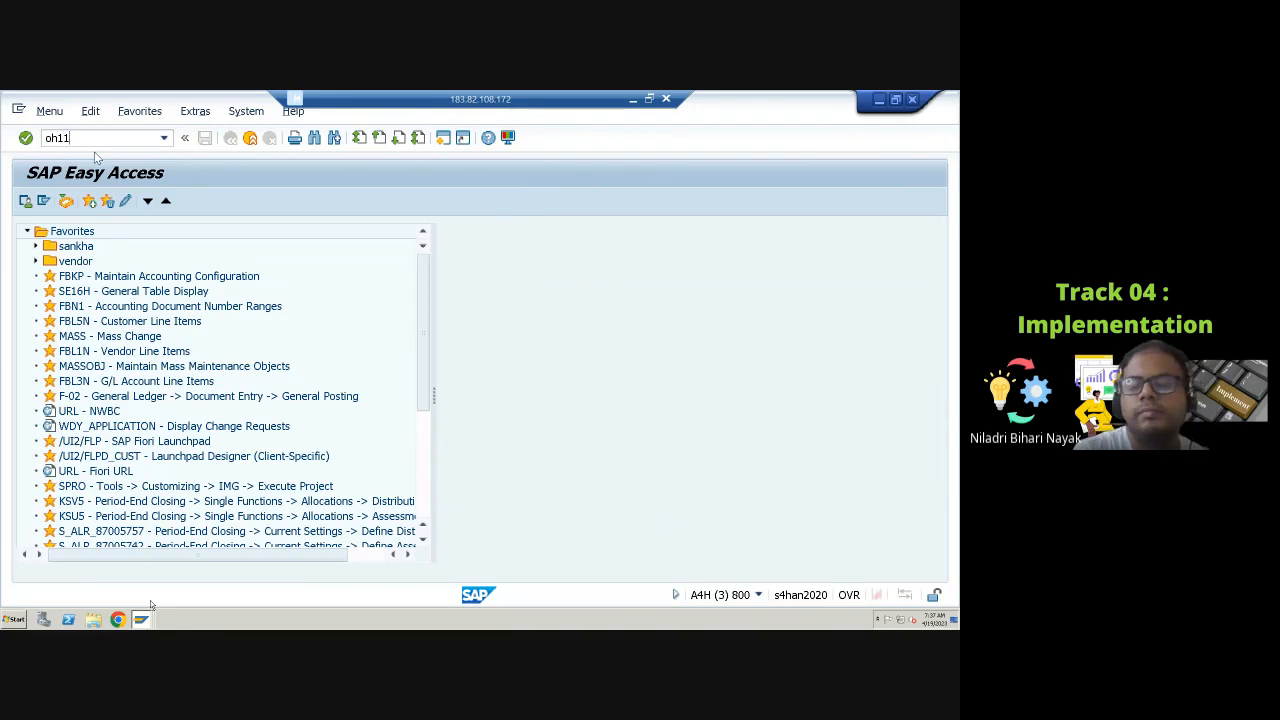
pyautogui.press('Return')
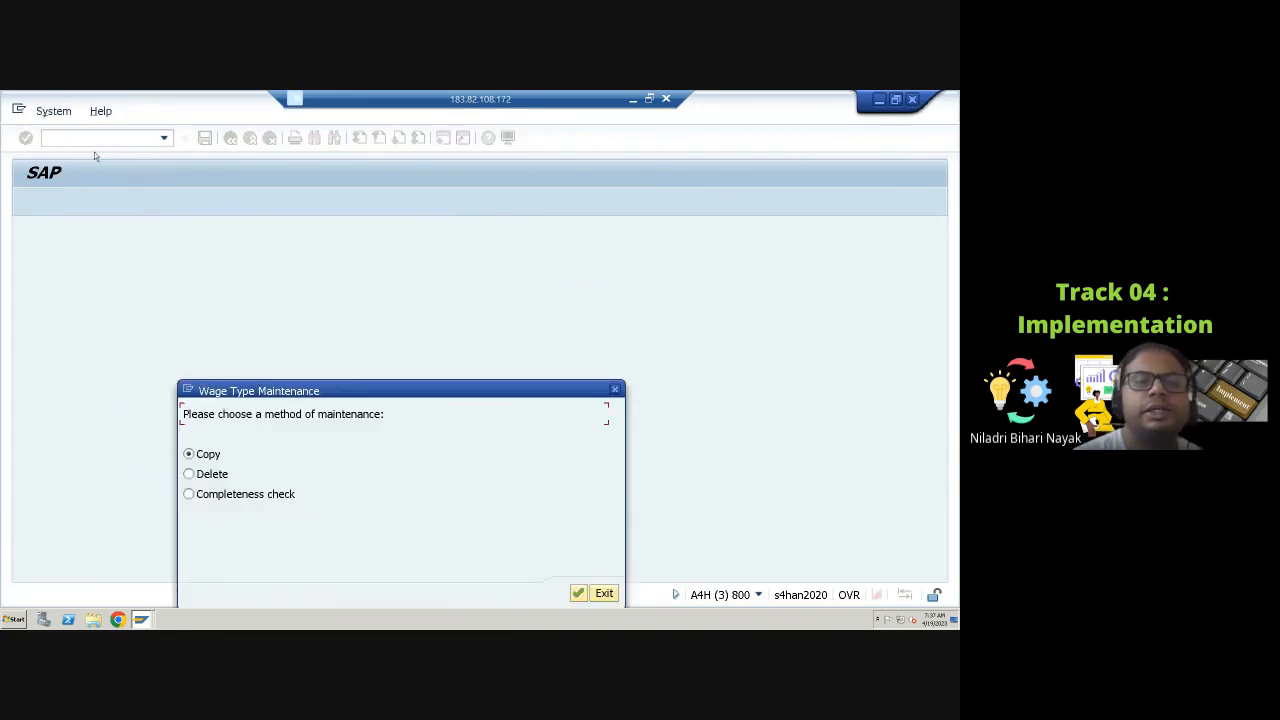
pyautogui.click(578, 594)
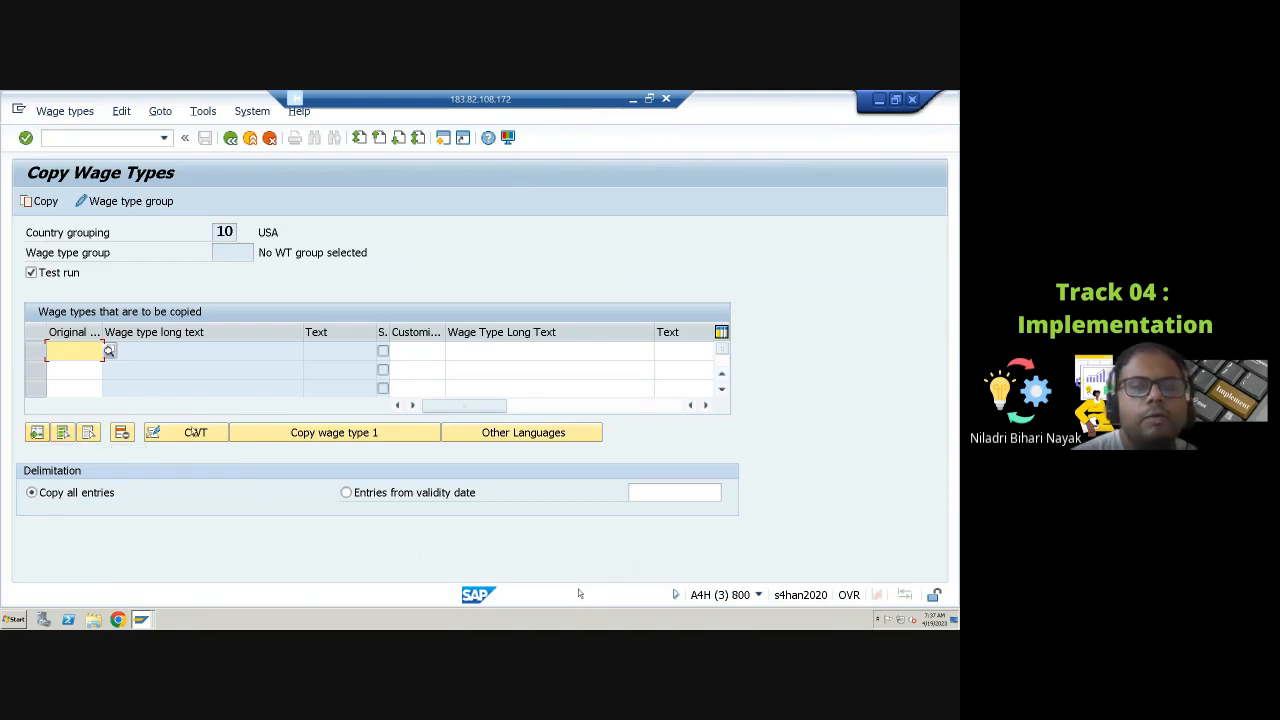
pyautogui.click(75, 370)
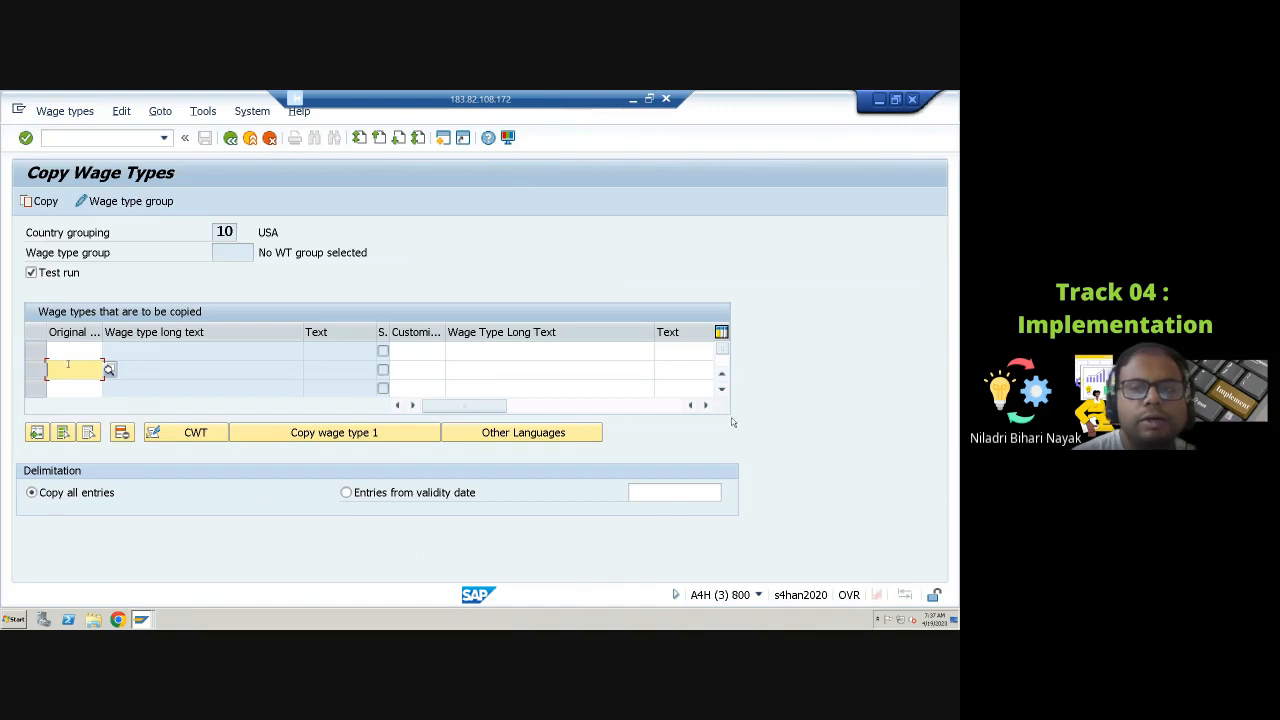
pyautogui.click(724, 390)
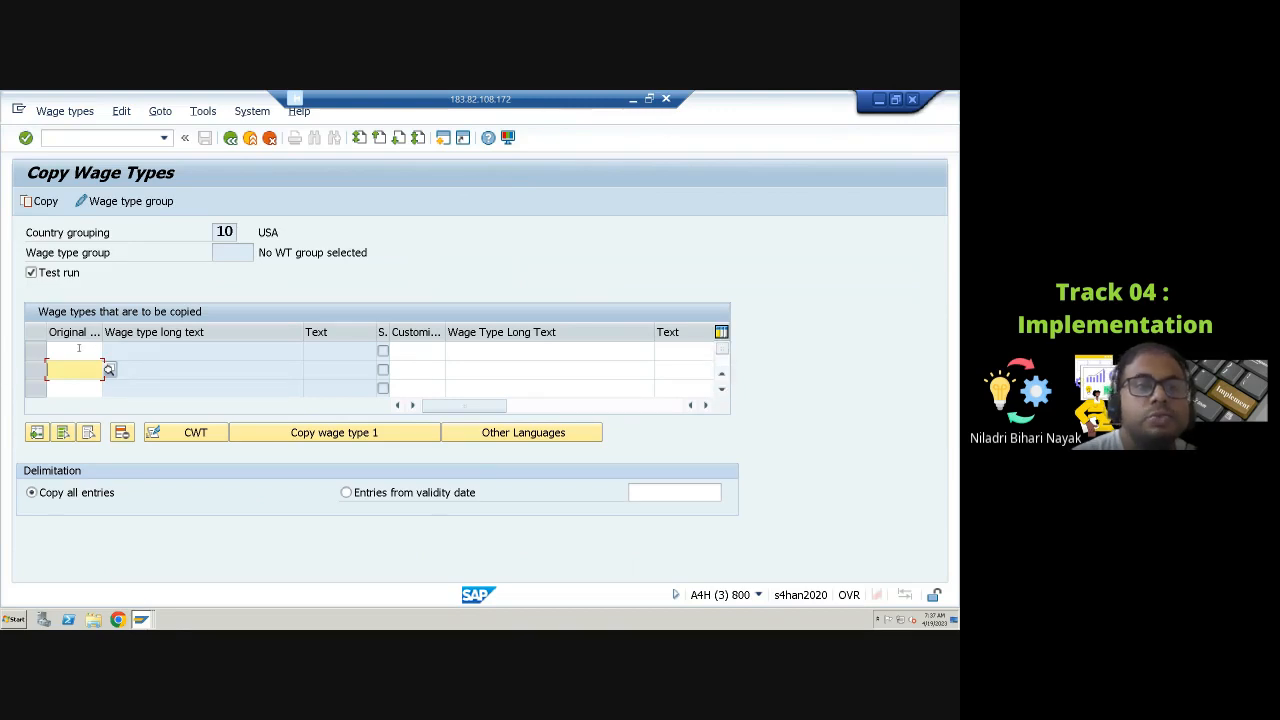
pyautogui.click(78, 348)
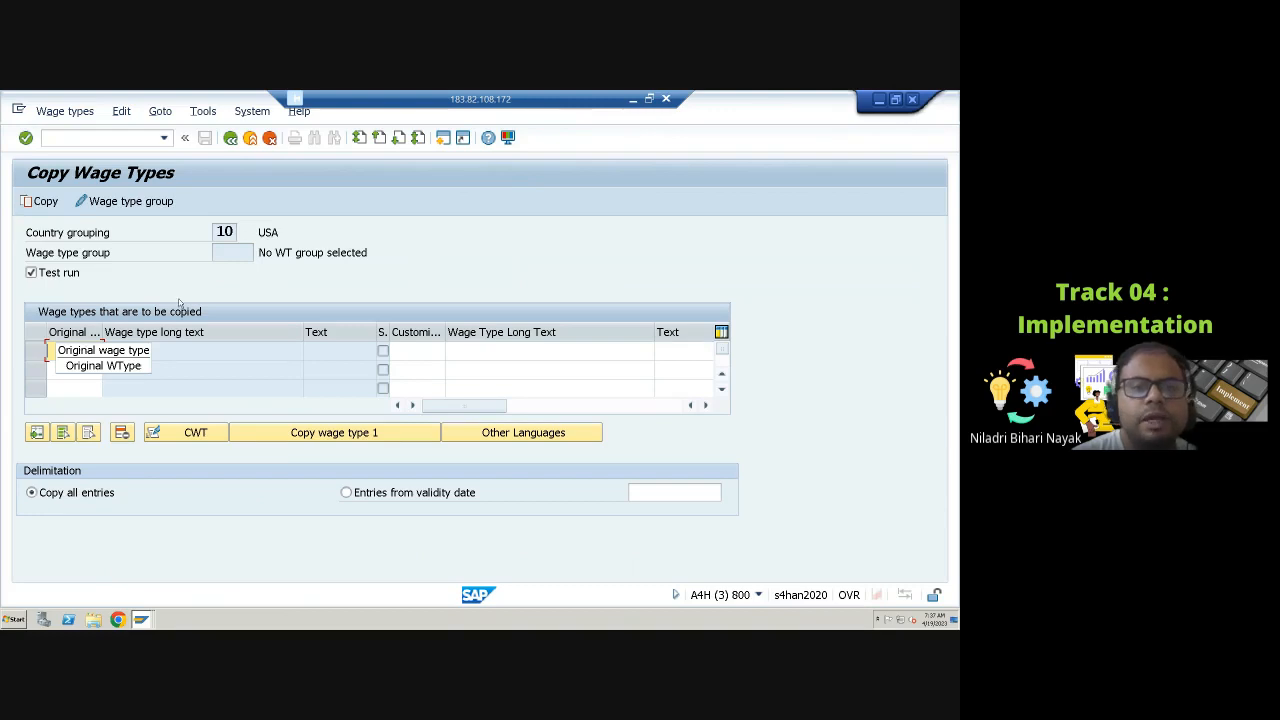
pyautogui.click(420, 350)
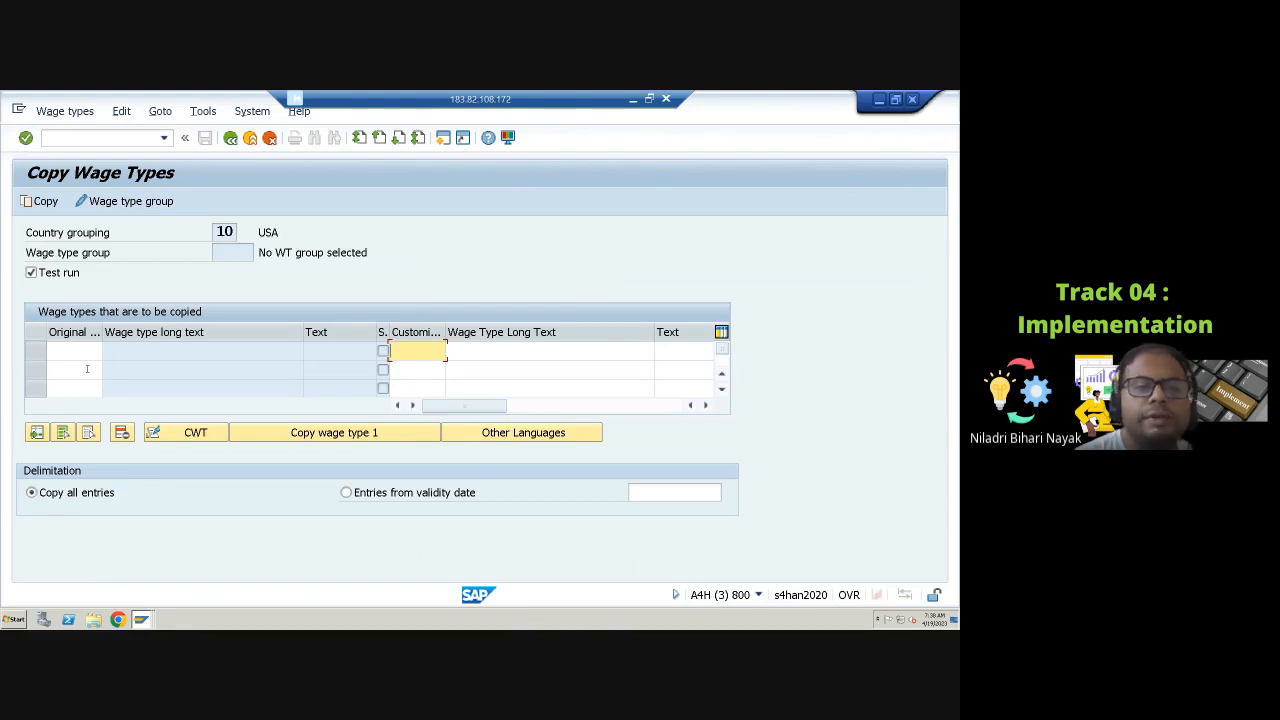
pyautogui.click(80, 351)
pyautogui.click(84, 372)
pyautogui.click(84, 389)
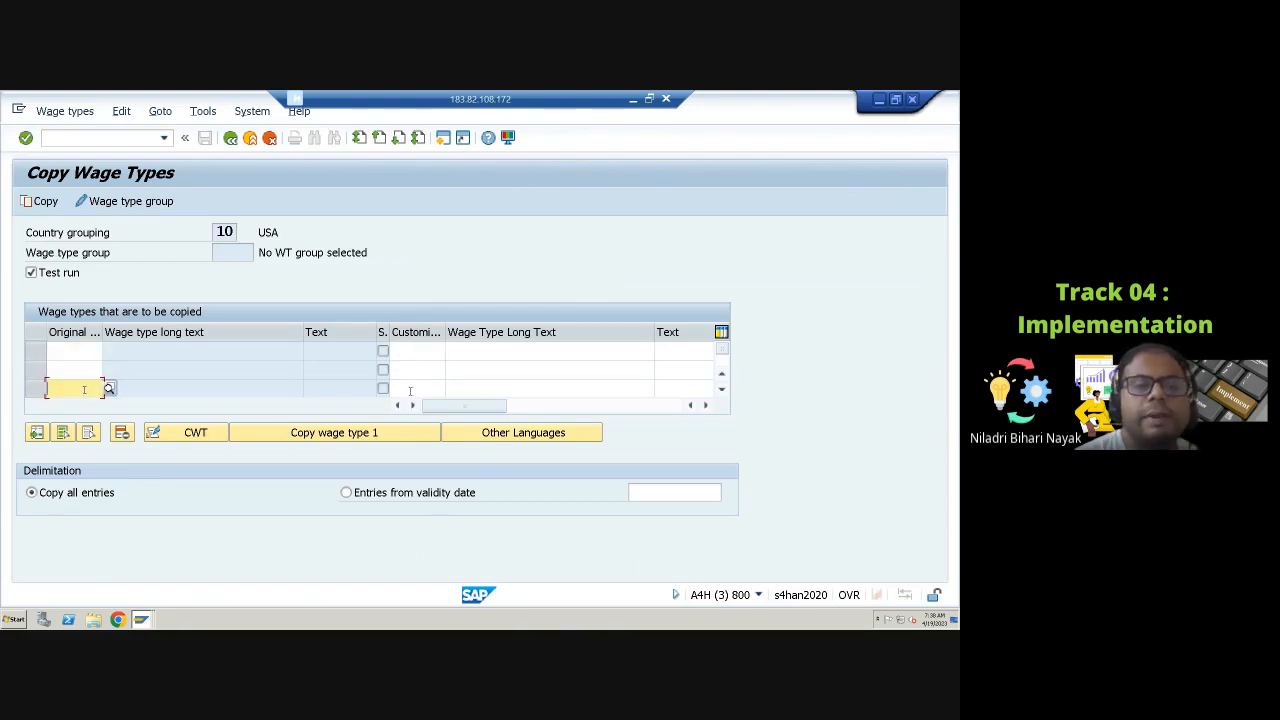
pyautogui.click(87, 352)
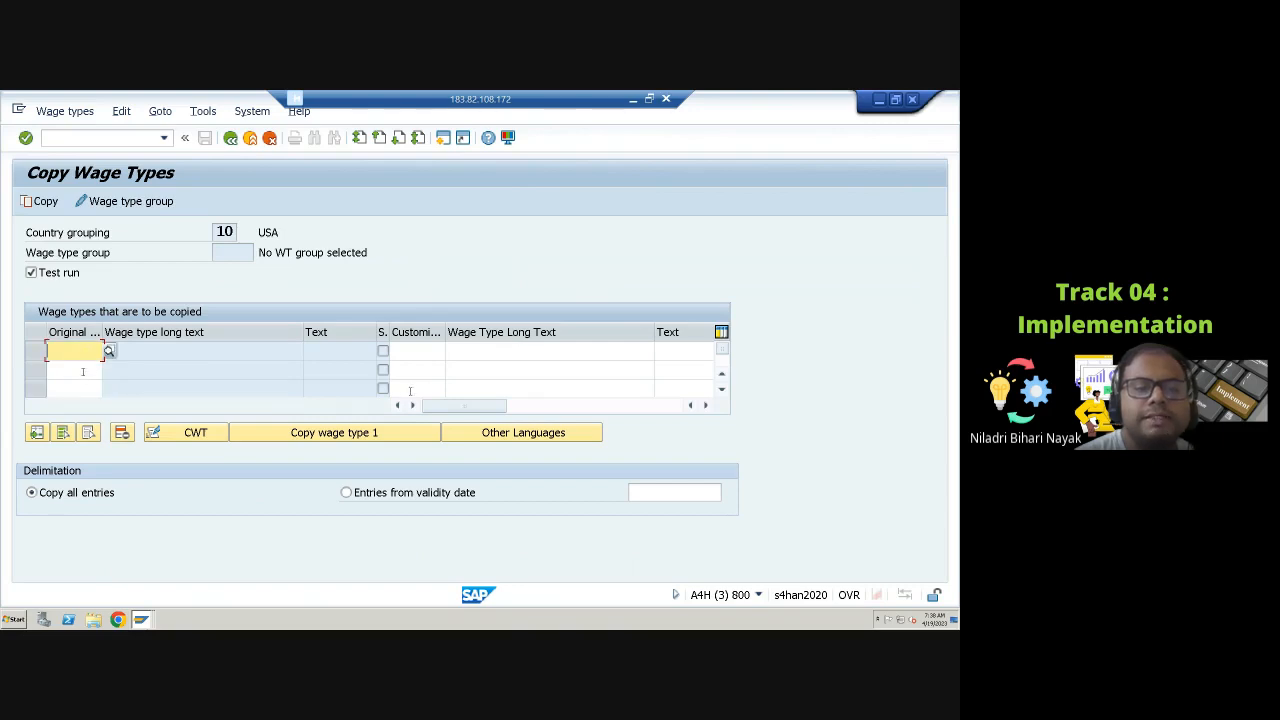
pyautogui.click(83, 371)
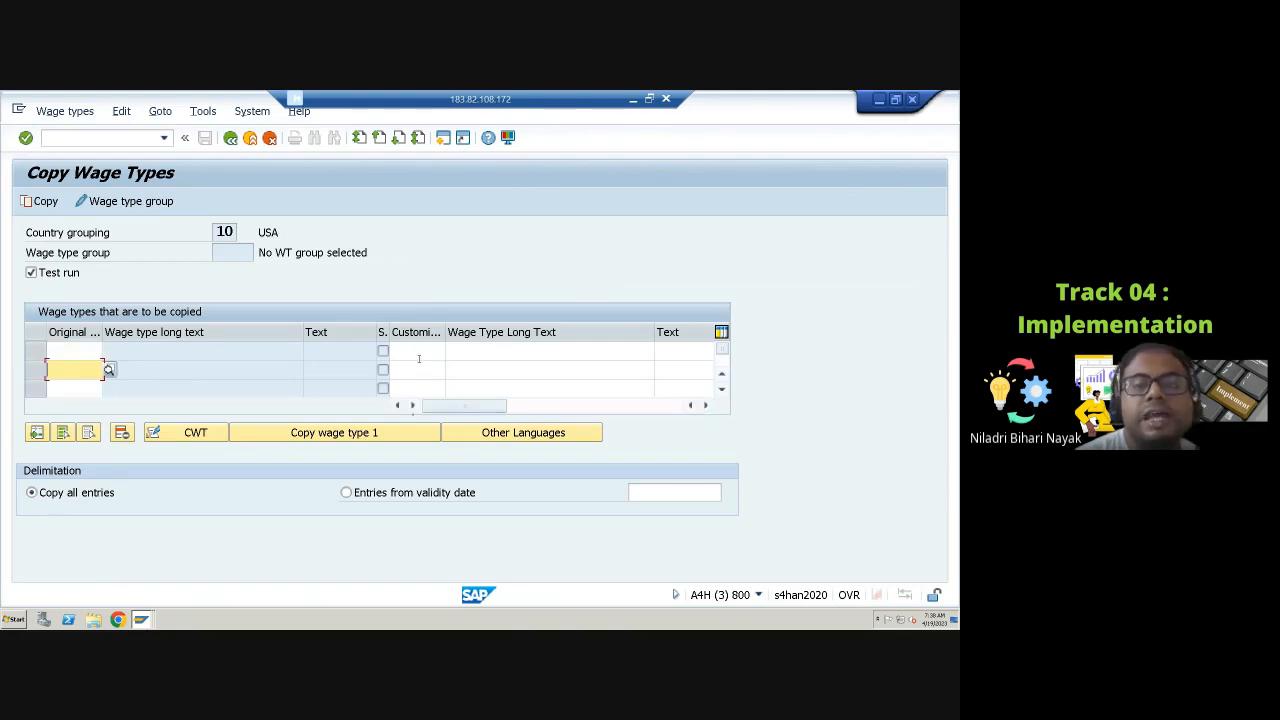
pyautogui.click(420, 351)
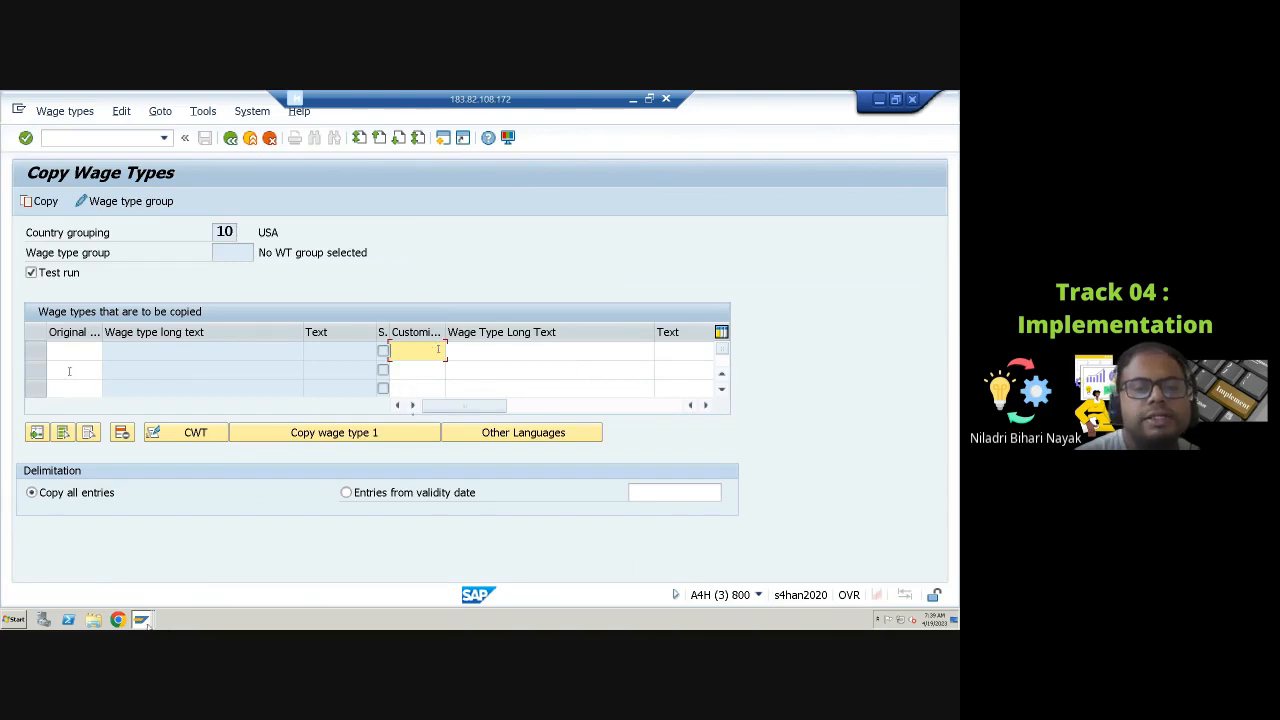
pyautogui.click(70, 351)
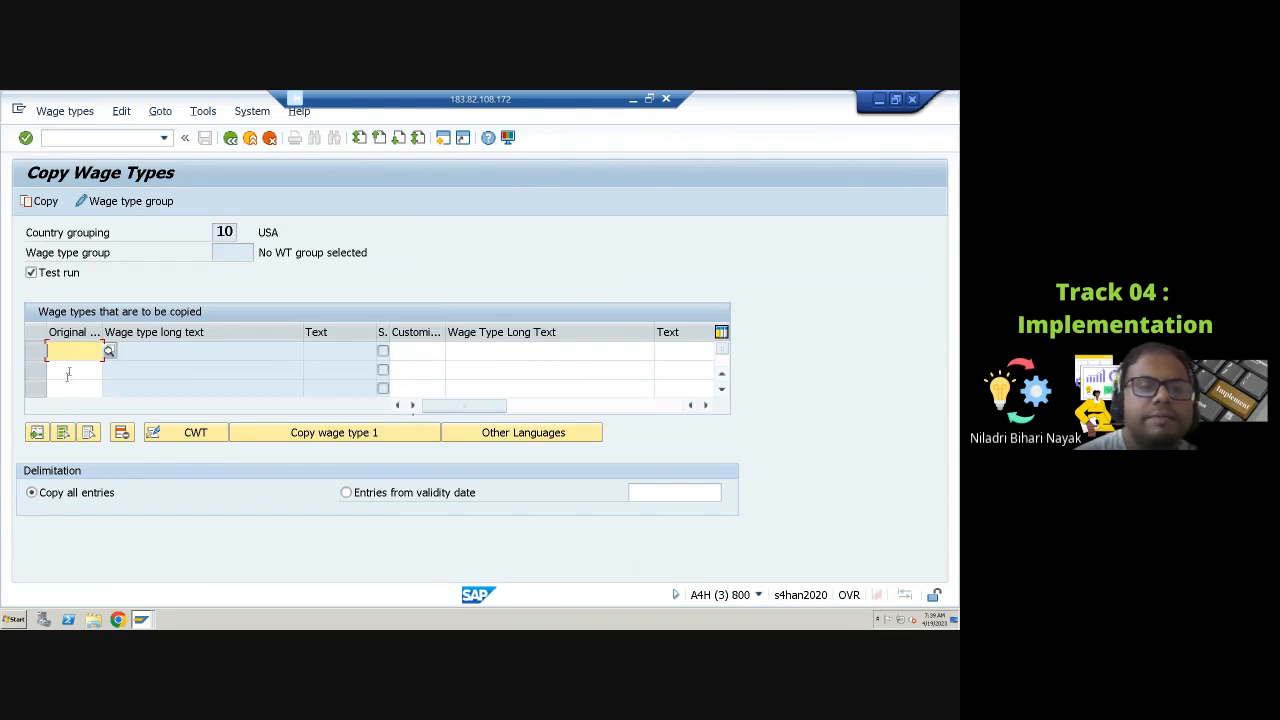
pyautogui.click(68, 370)
pyautogui.click(70, 388)
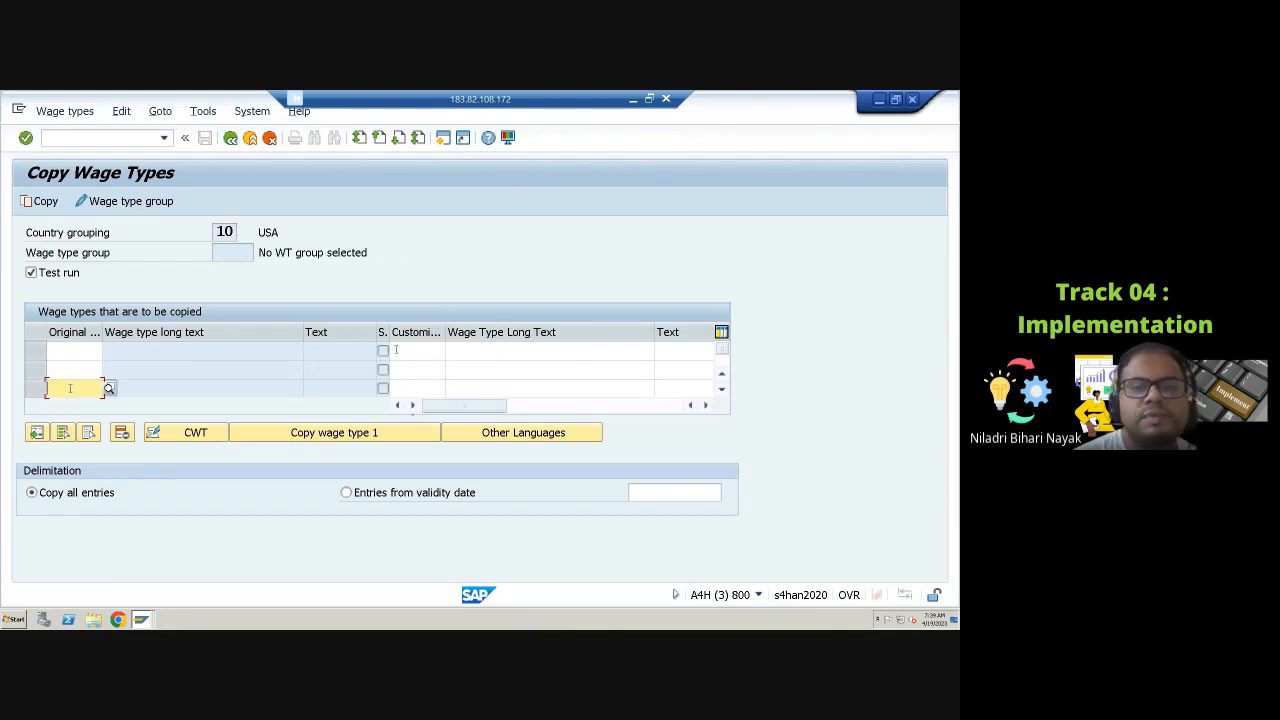
pyautogui.click(409, 355)
pyautogui.click(409, 371)
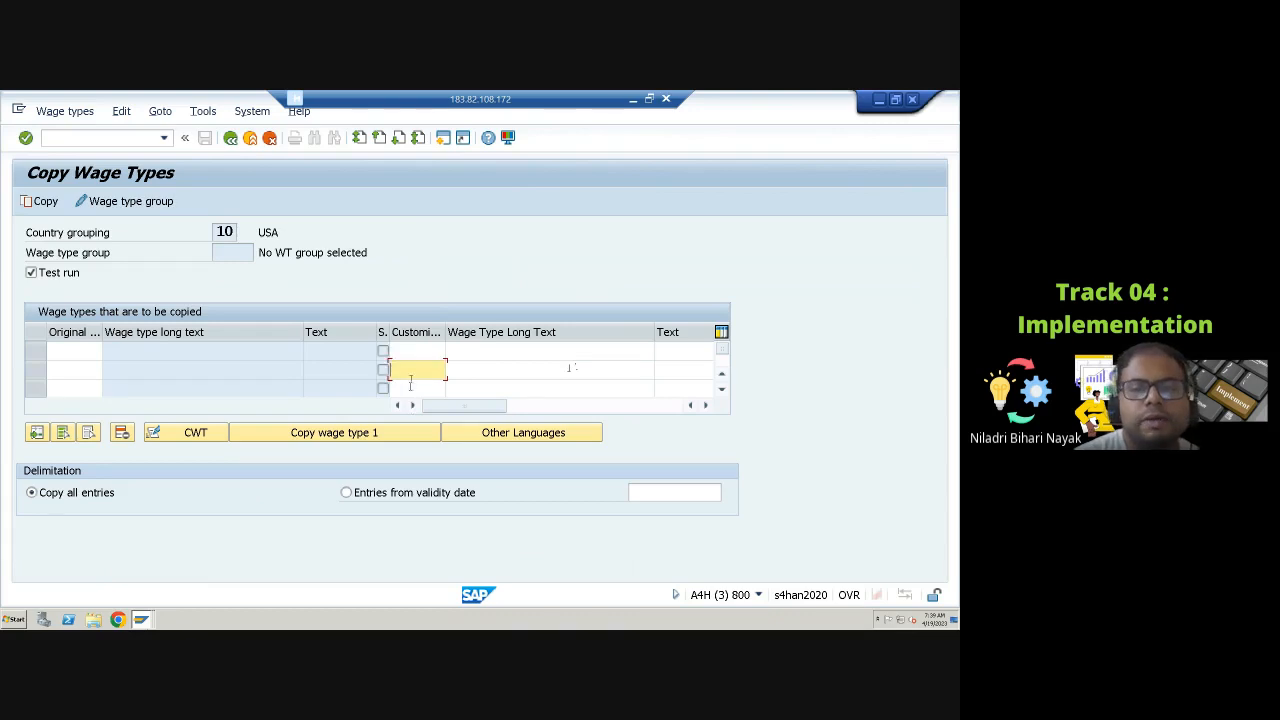
pyautogui.click(410, 387)
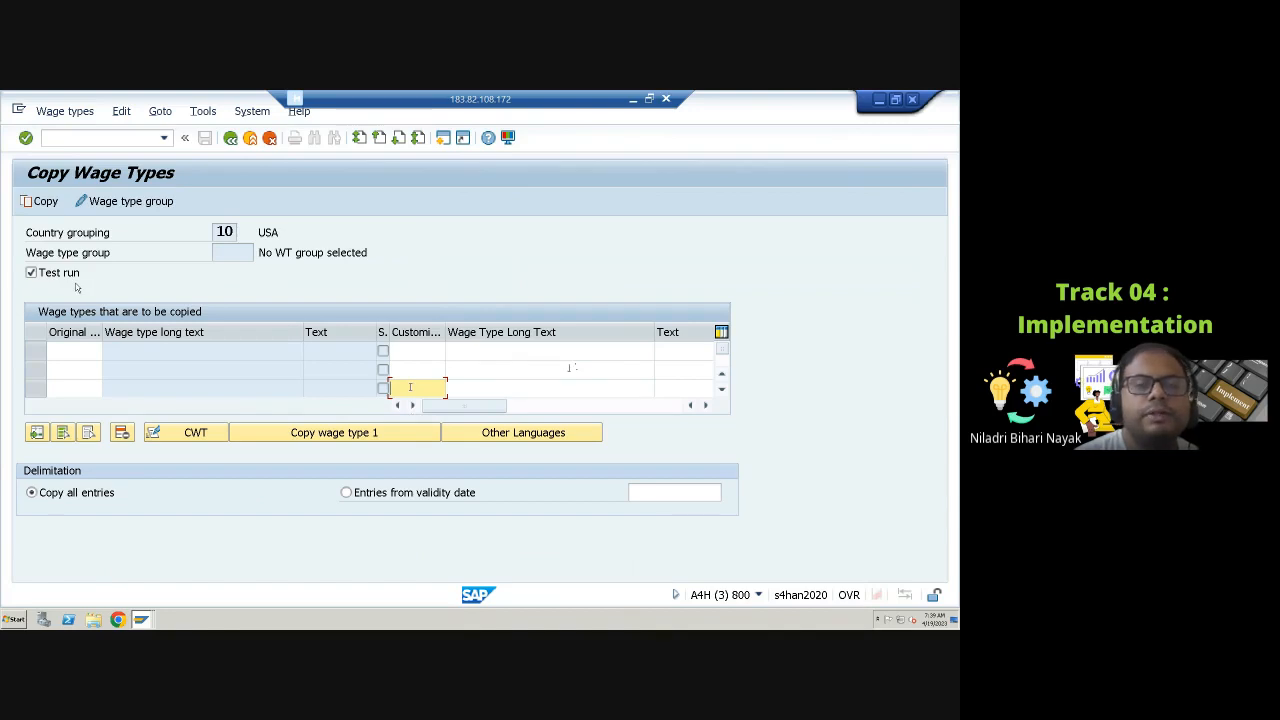
# Step: Load the wage types of wage type group 6001 Garnish: Order type into the copy table
pyautogui.click(113, 202)
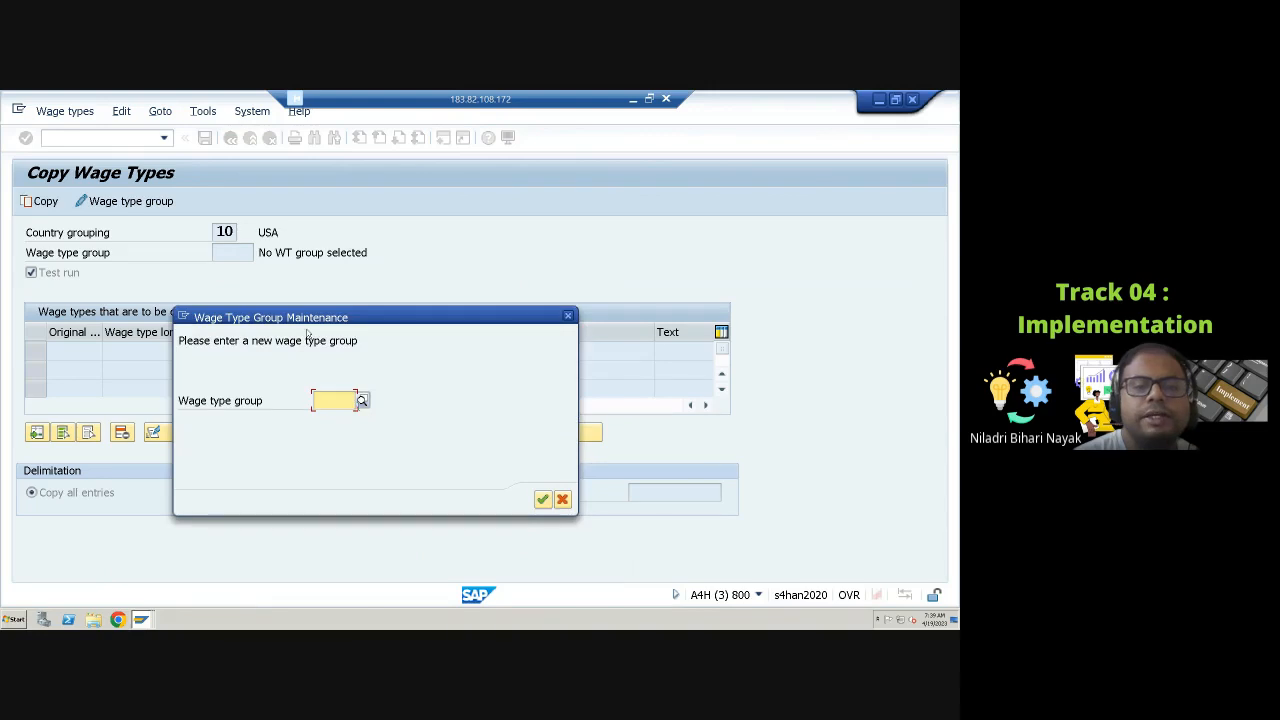
pyautogui.click(362, 400)
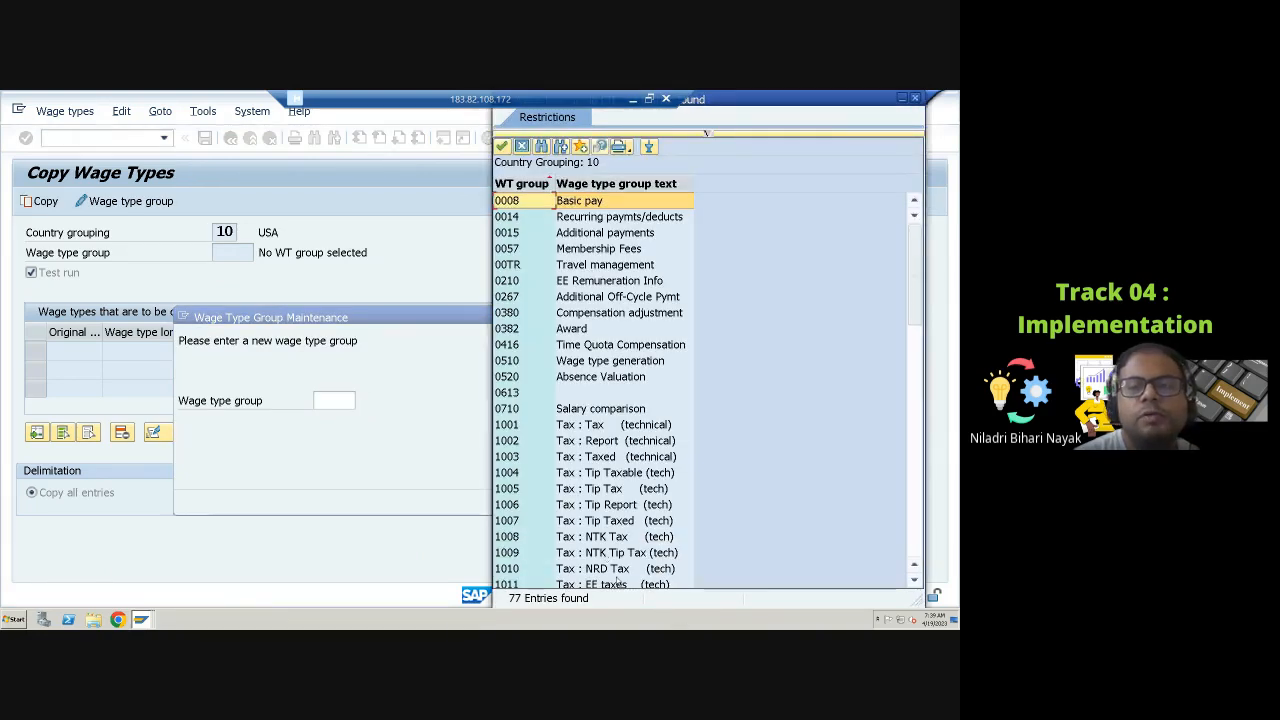
pyautogui.click(599, 268)
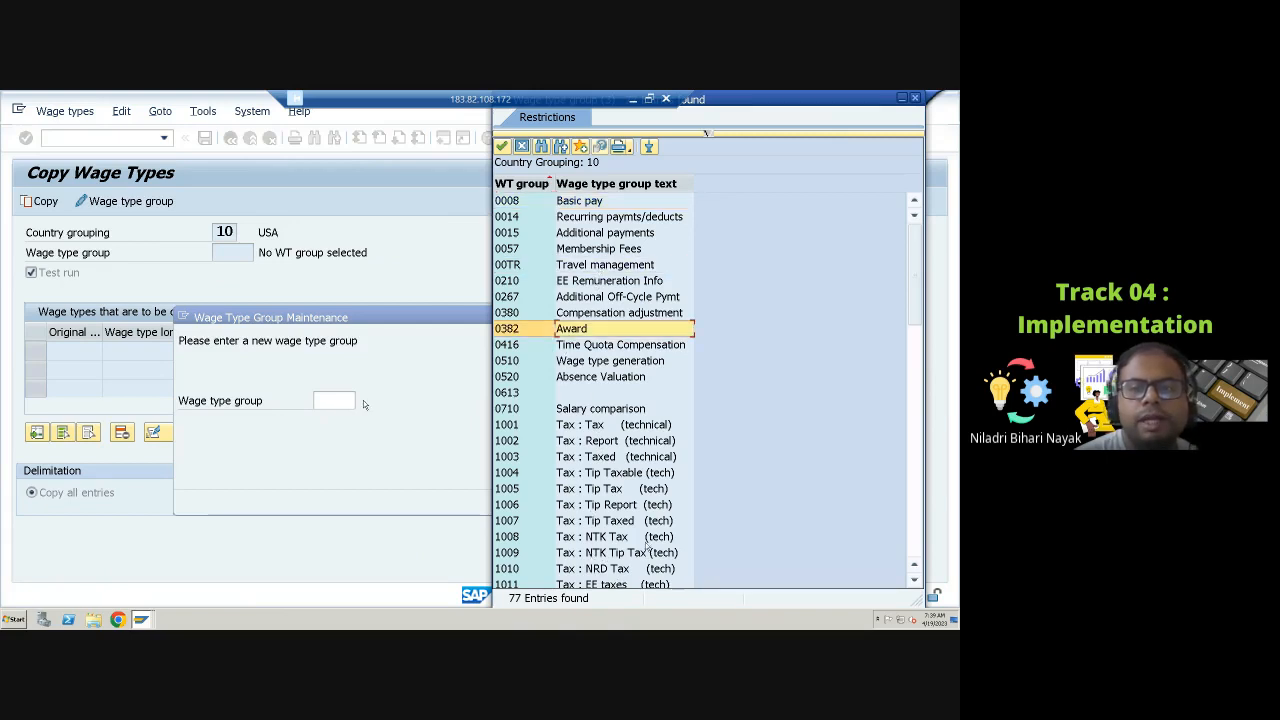
pyautogui.scroll(-5, 640, 512)
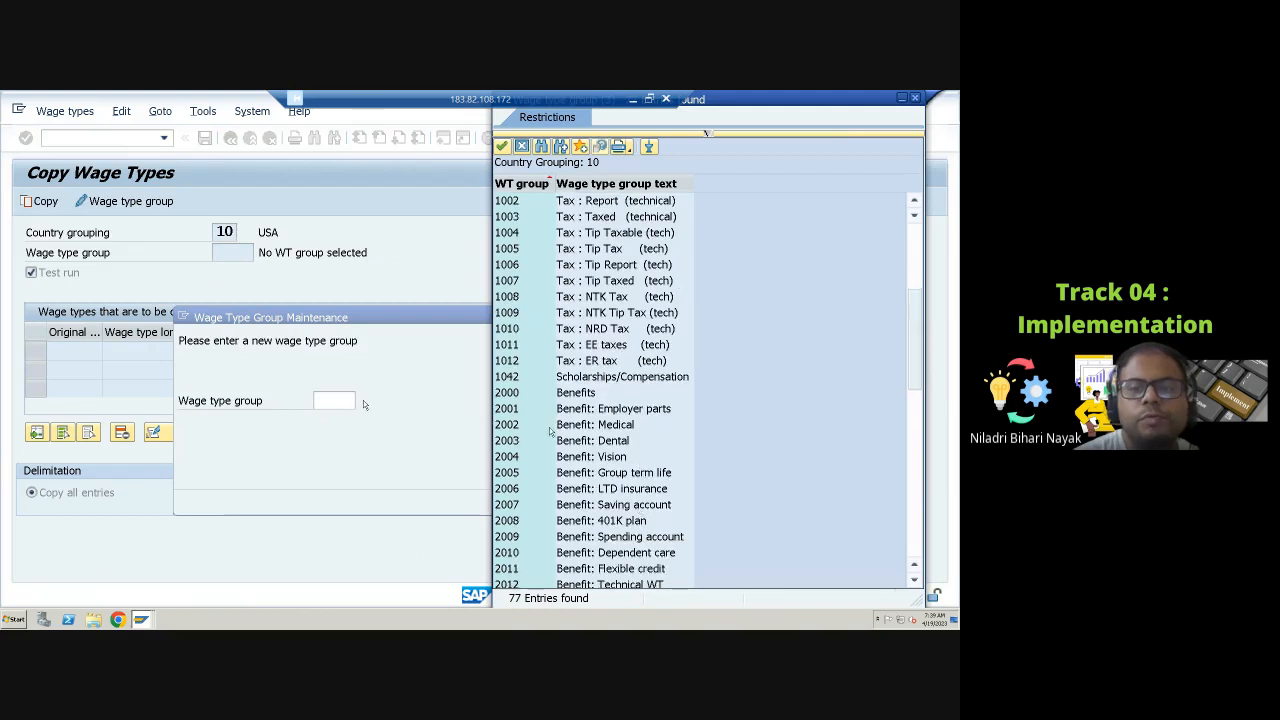
pyautogui.click(578, 398)
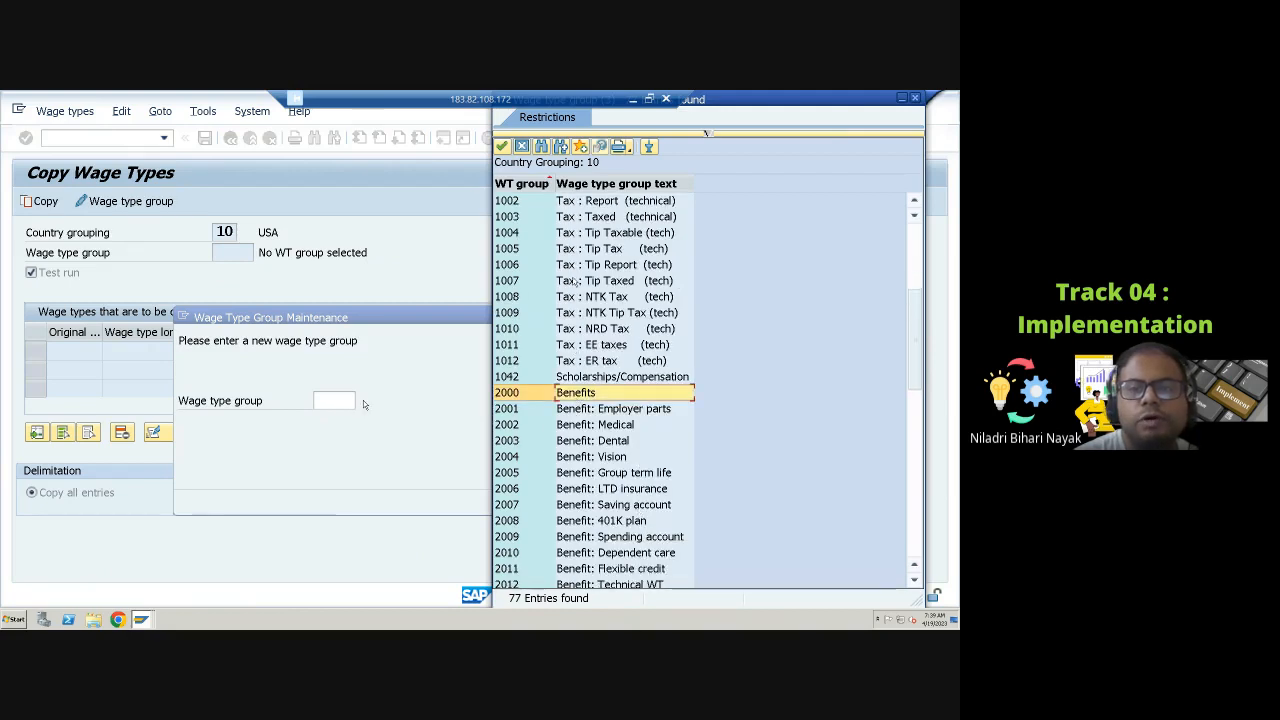
pyautogui.scroll(-7, 578, 428)
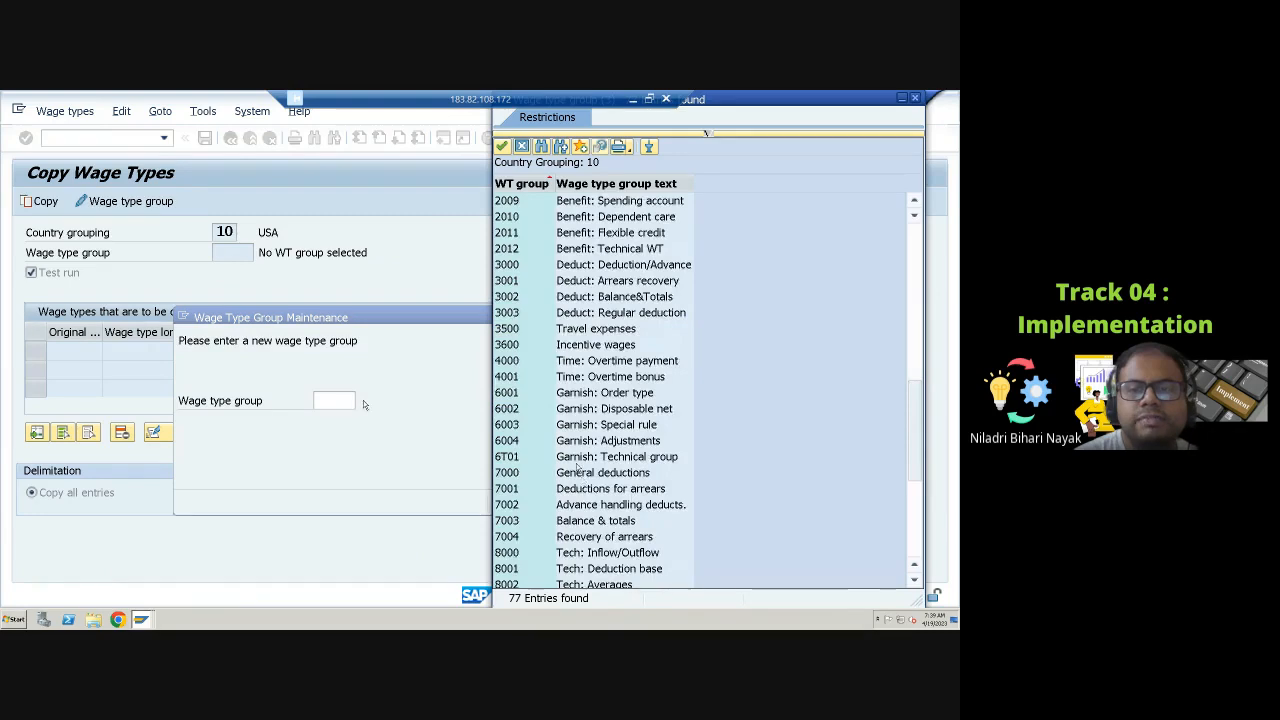
pyautogui.click(518, 394)
pyautogui.click(520, 410)
pyautogui.click(520, 425)
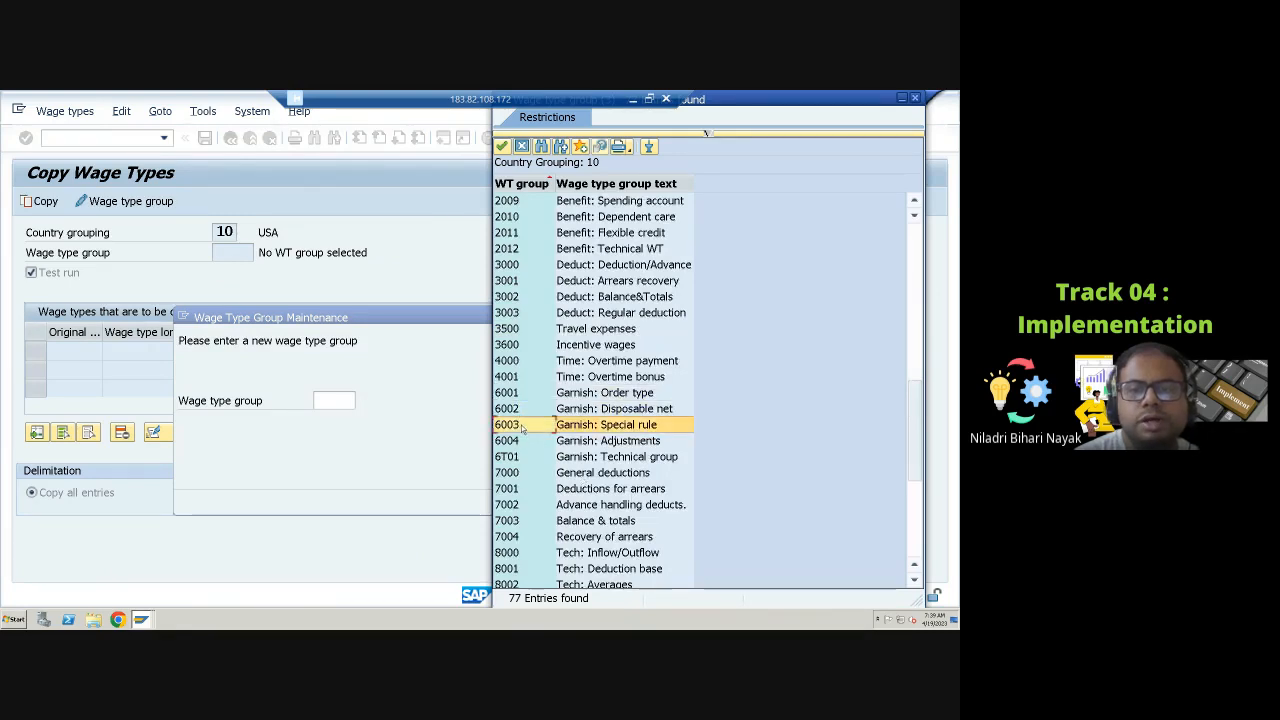
pyautogui.click(520, 441)
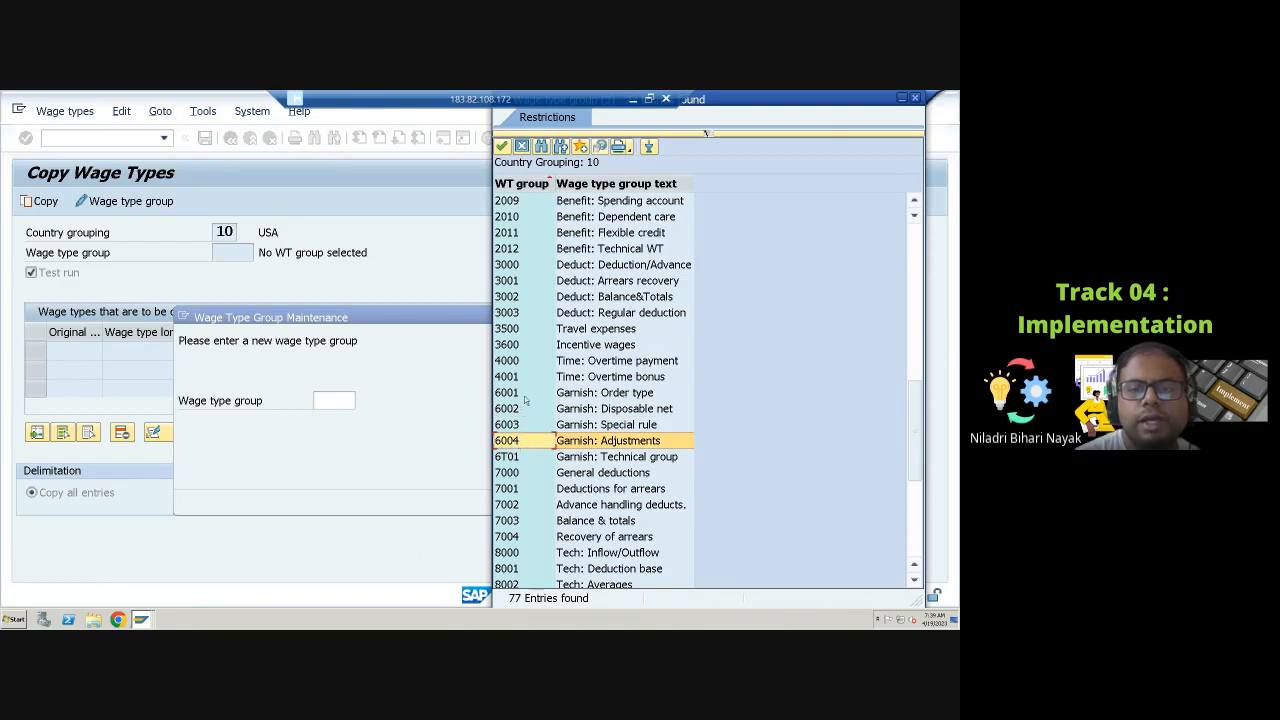
pyautogui.click(522, 457)
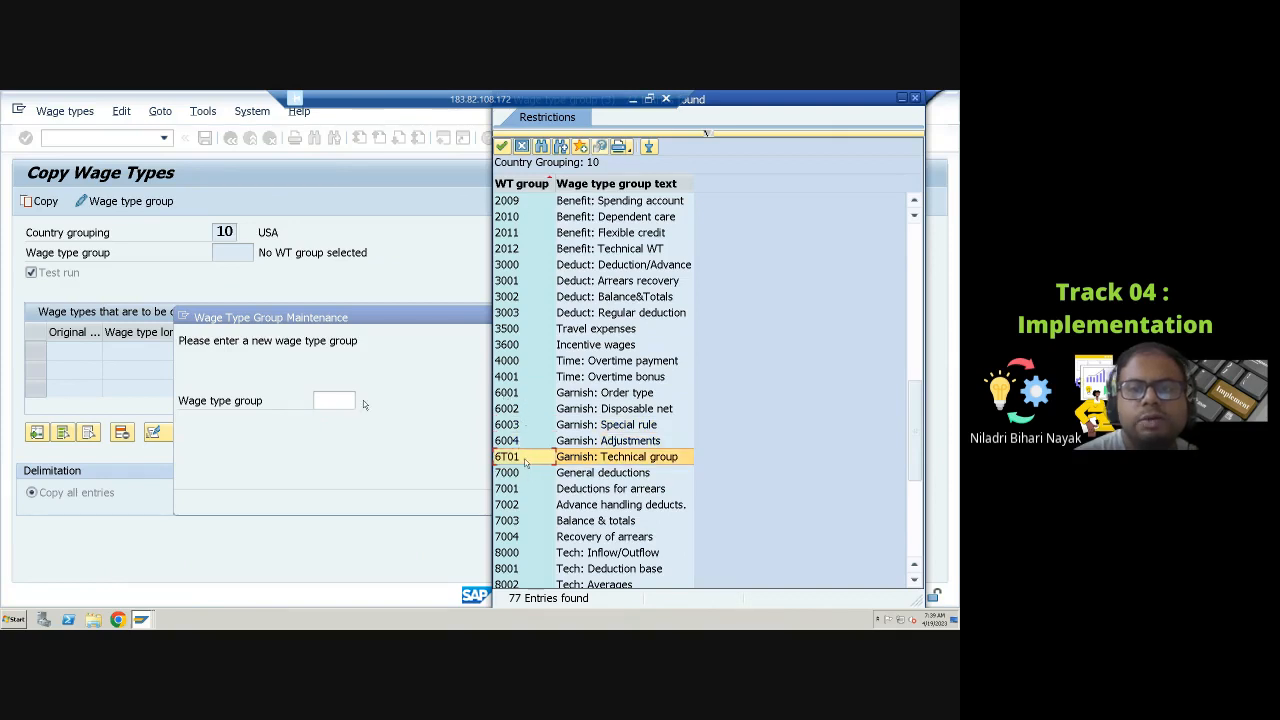
pyautogui.click(515, 393)
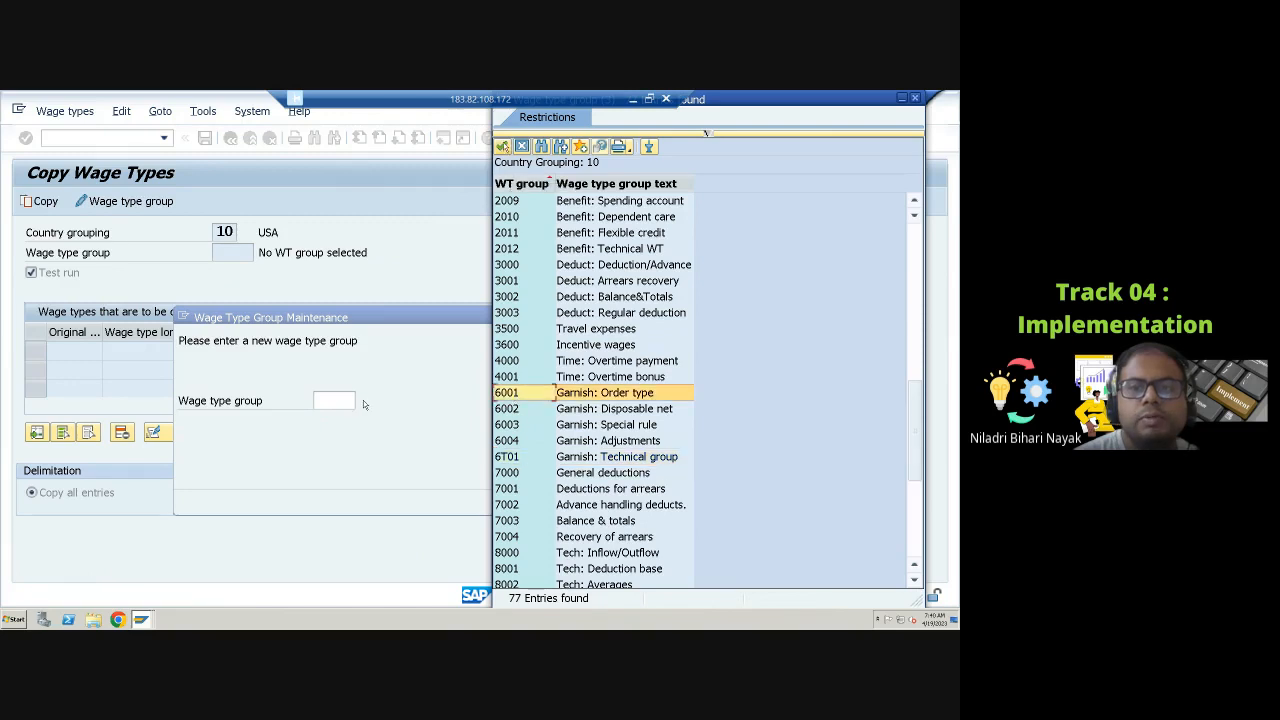
pyautogui.click(502, 147)
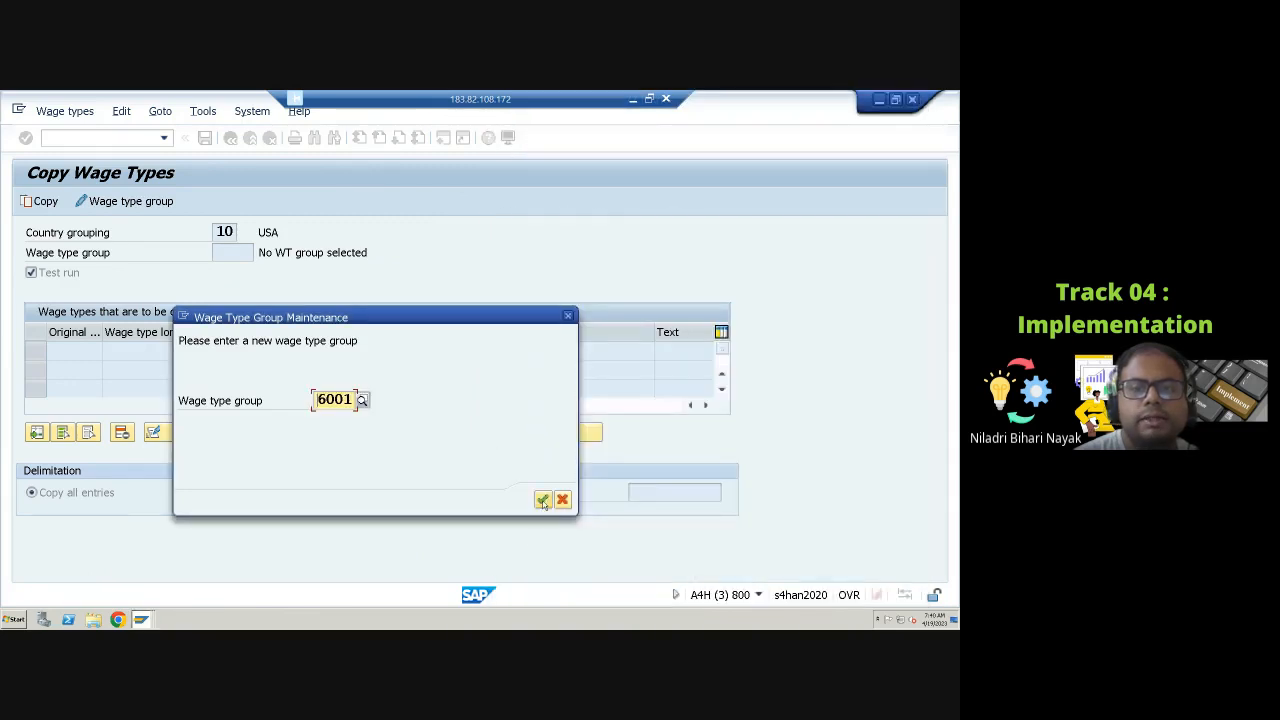
pyautogui.click(542, 499)
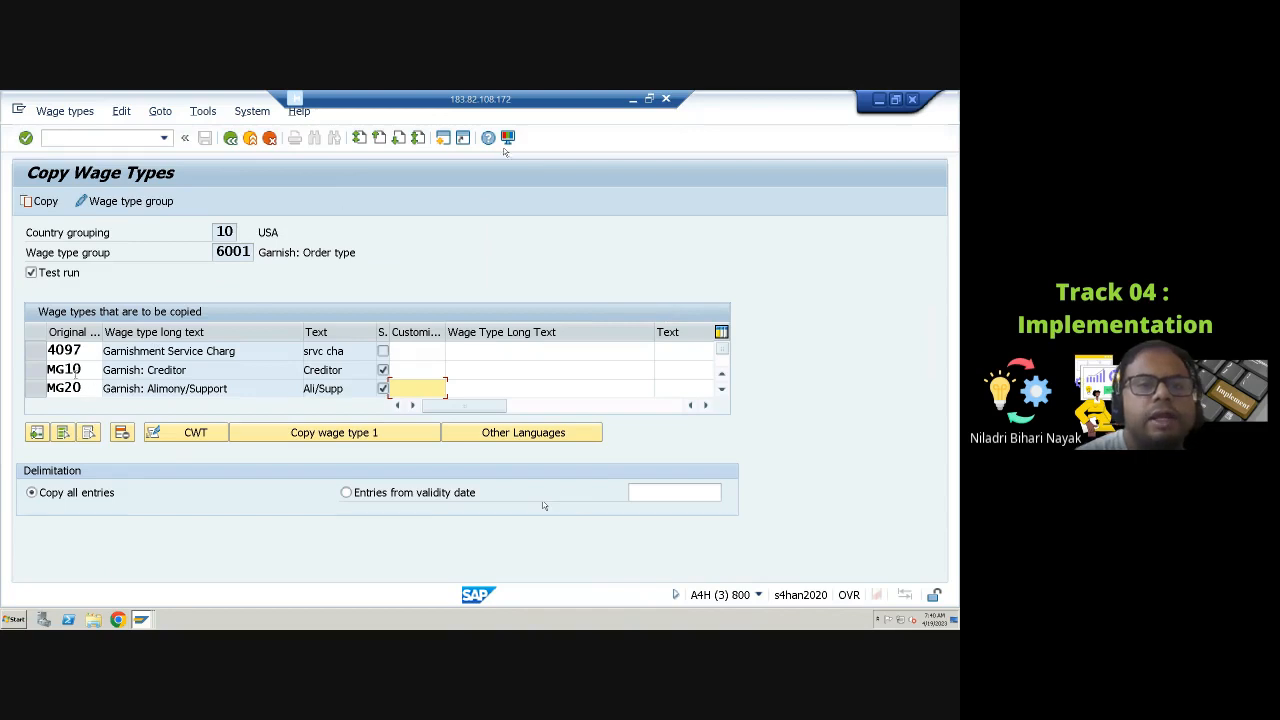
pyautogui.click(88, 349)
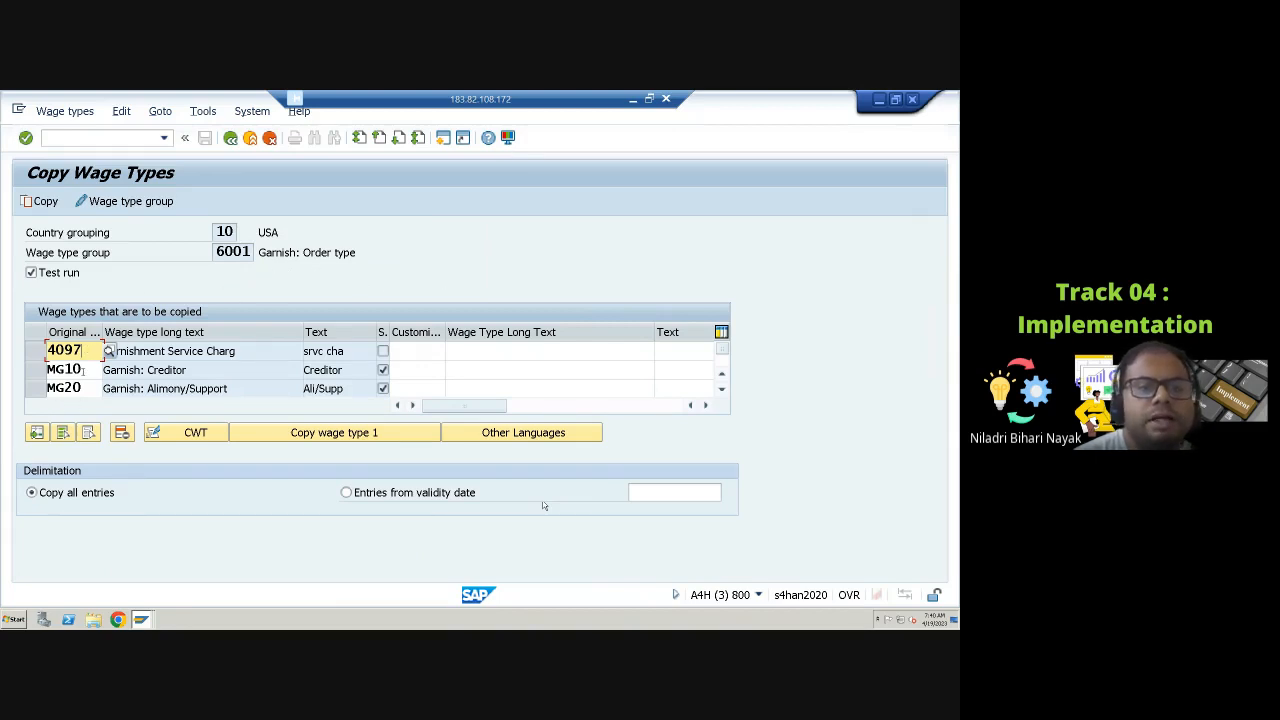
pyautogui.click(70, 370)
pyautogui.click(70, 389)
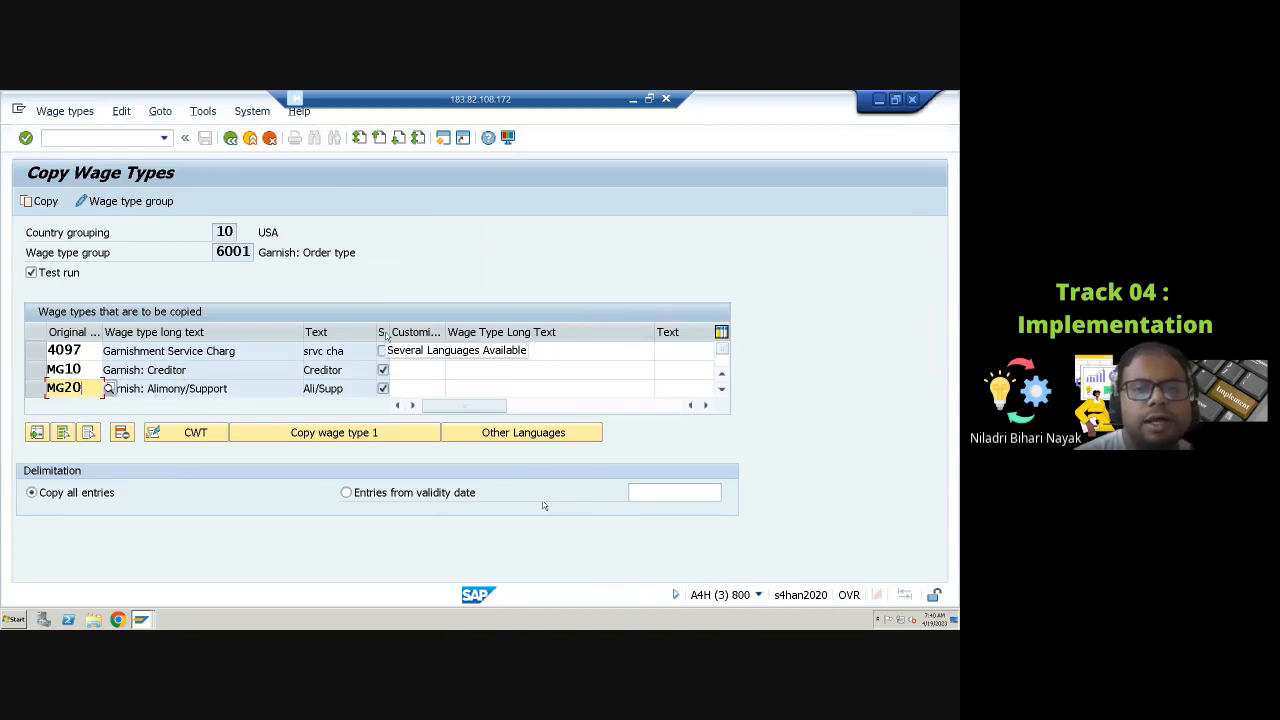
pyautogui.click(70, 369)
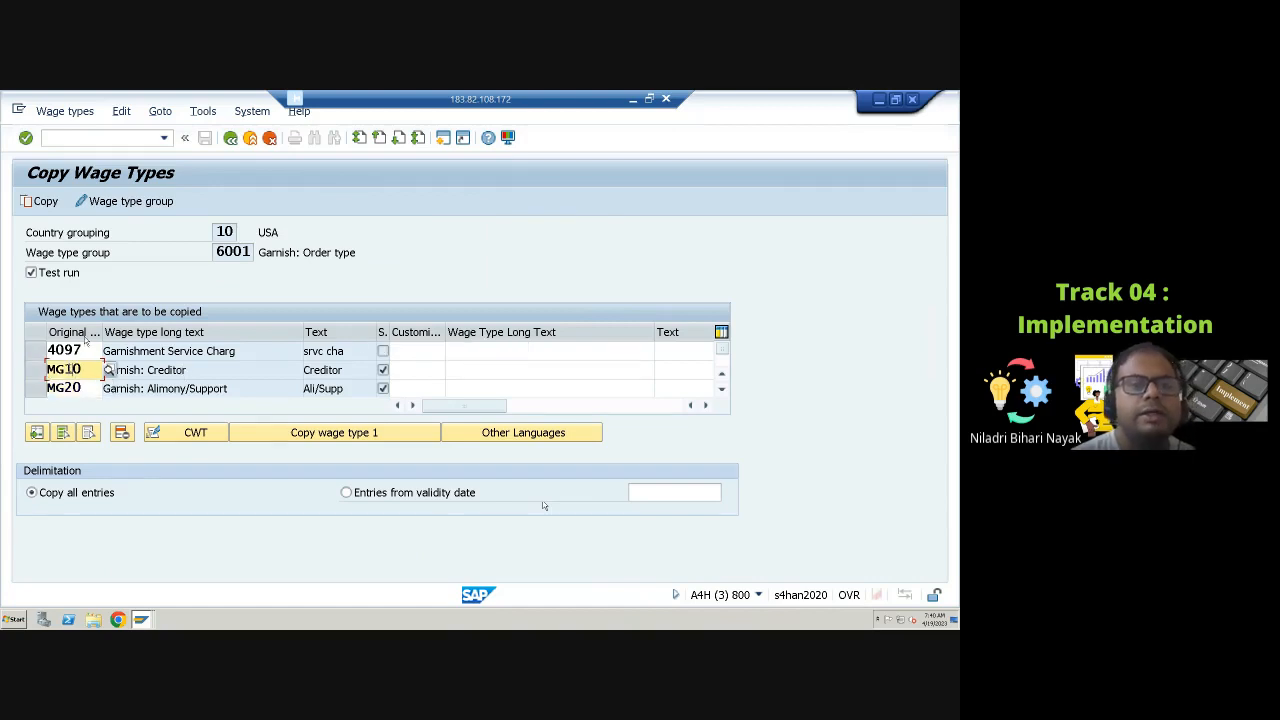
# Step: Go back from Copy Wage Types and exit wage type maintenance to the IMG
pyautogui.click(229, 139)
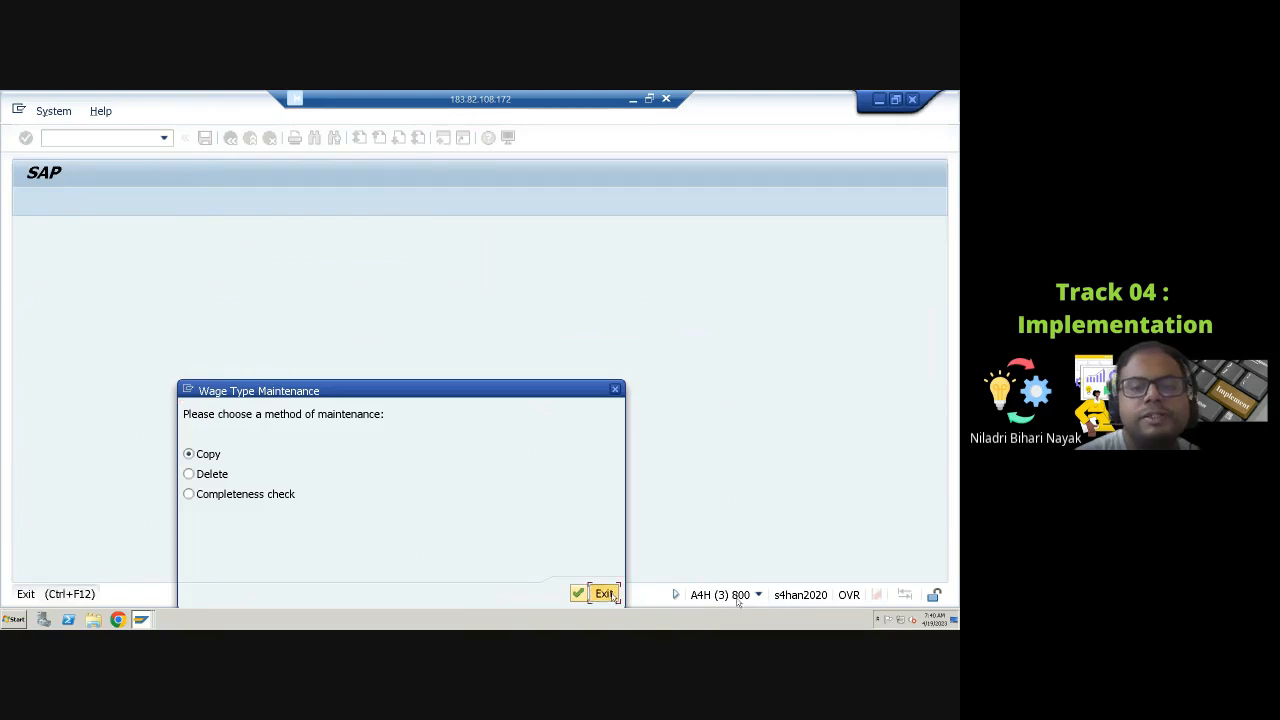
pyautogui.click(604, 594)
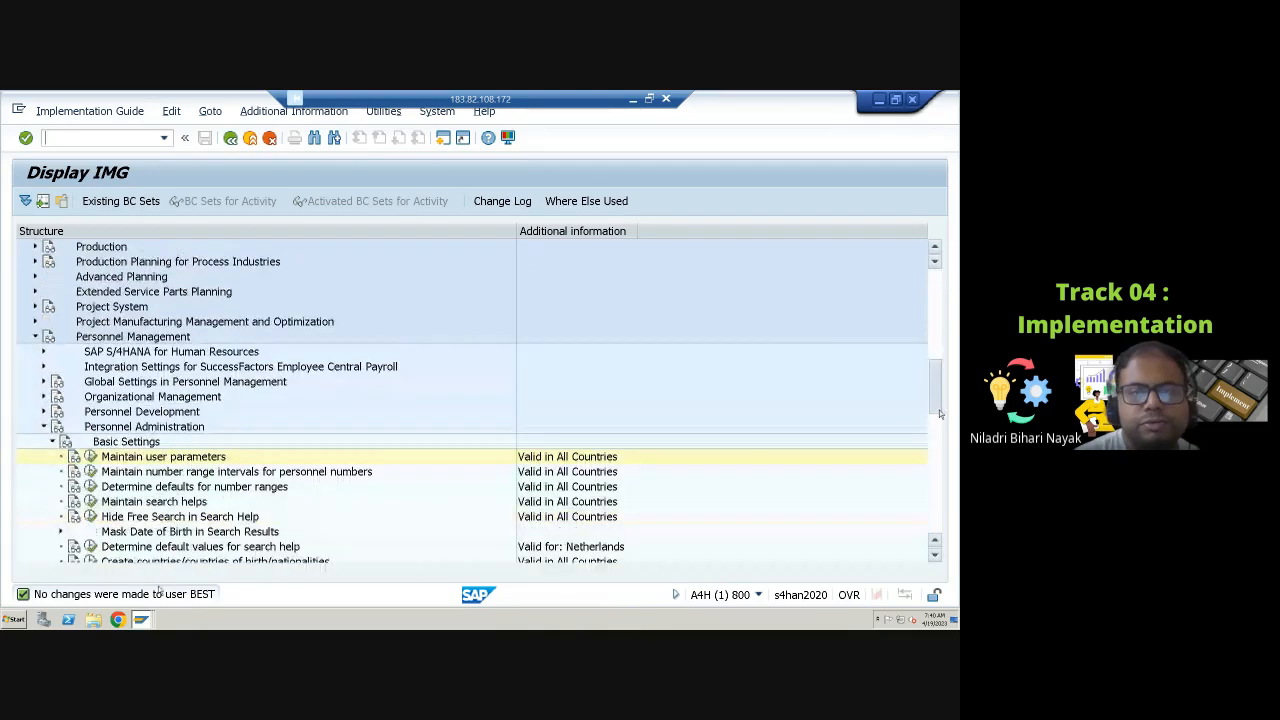
# Step: Expand Payroll and then Payroll: USA in the IMG structure
pyautogui.moveTo(940, 413); pyautogui.dragTo(924, 537)
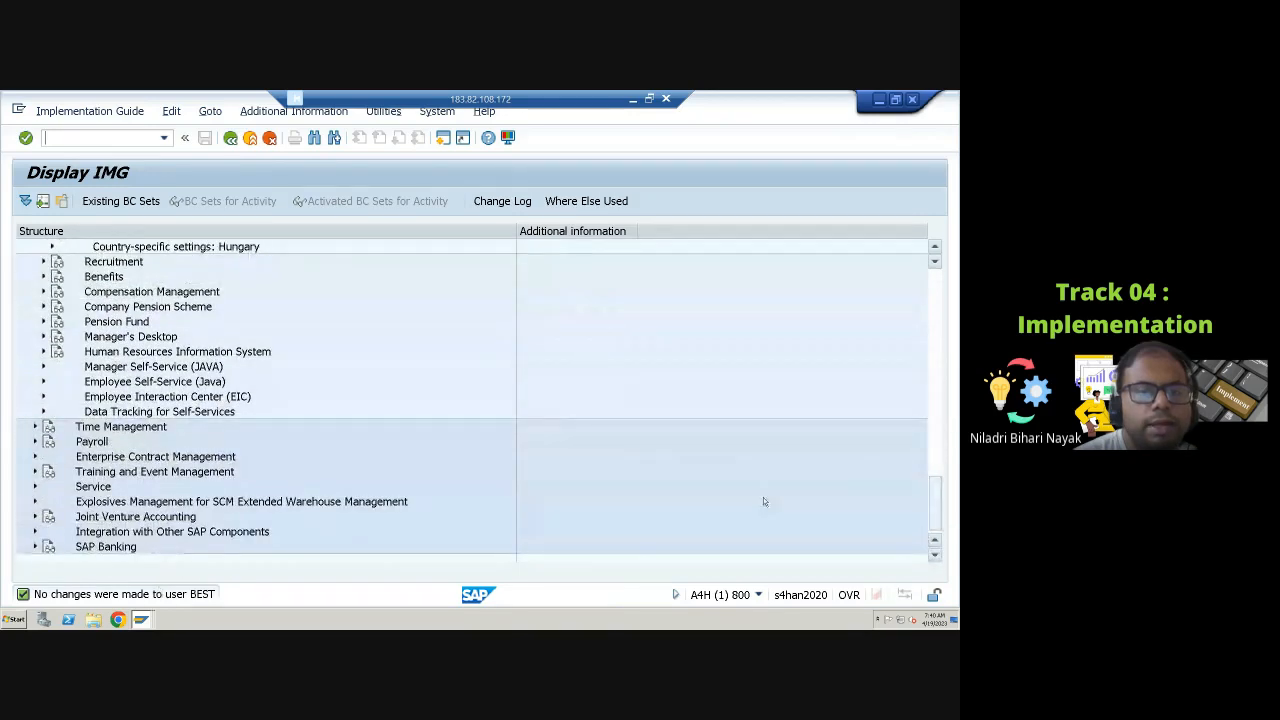
pyautogui.click(35, 441)
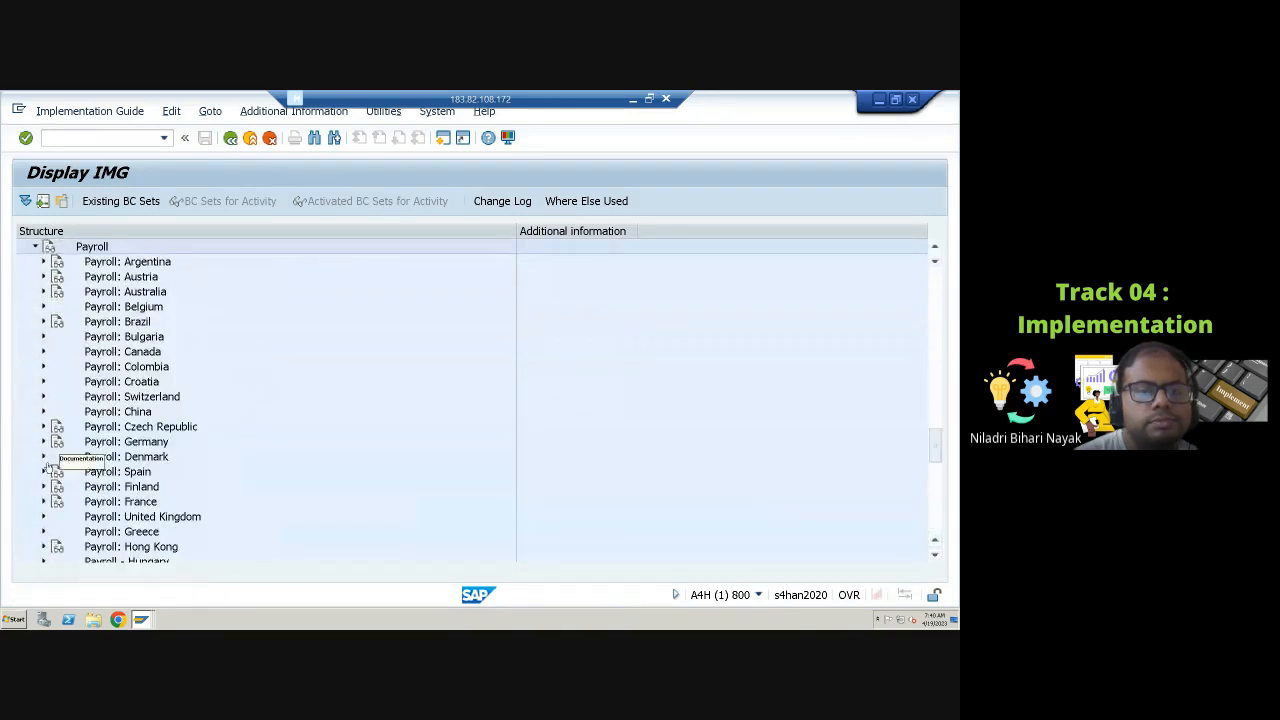
pyautogui.scroll(-1, 80, 474)
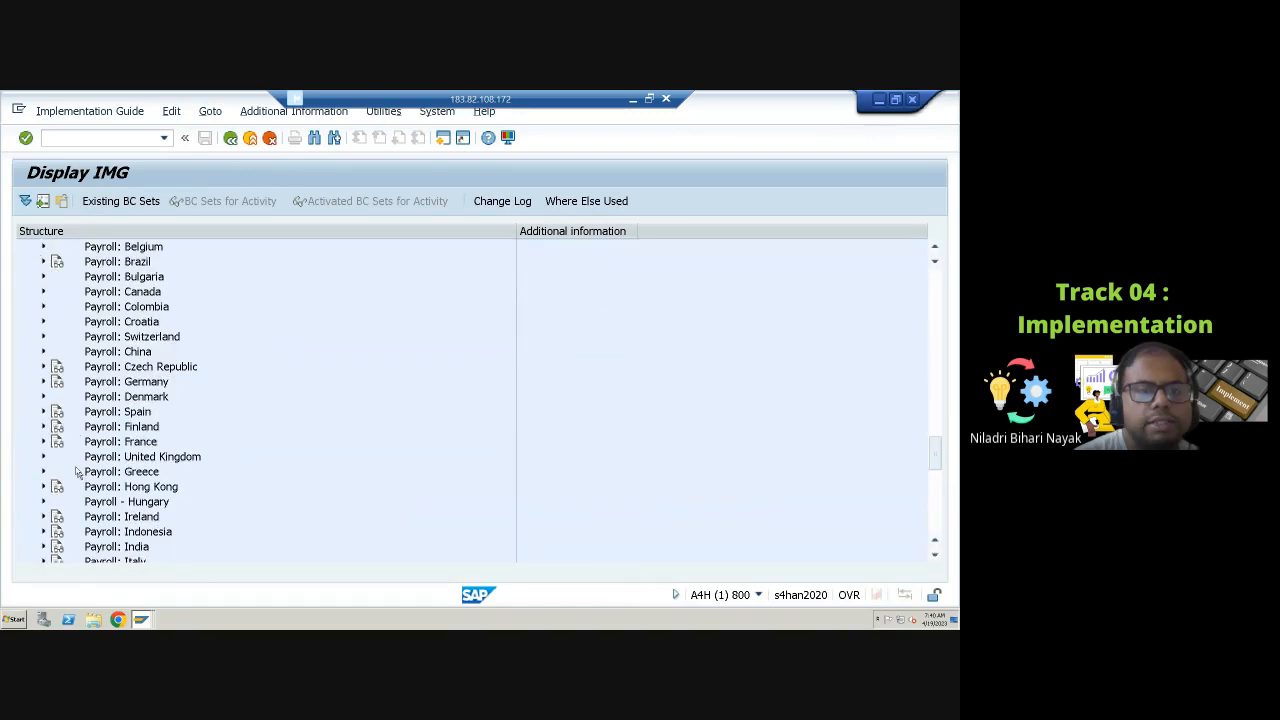
pyautogui.scroll(-7, 72, 466)
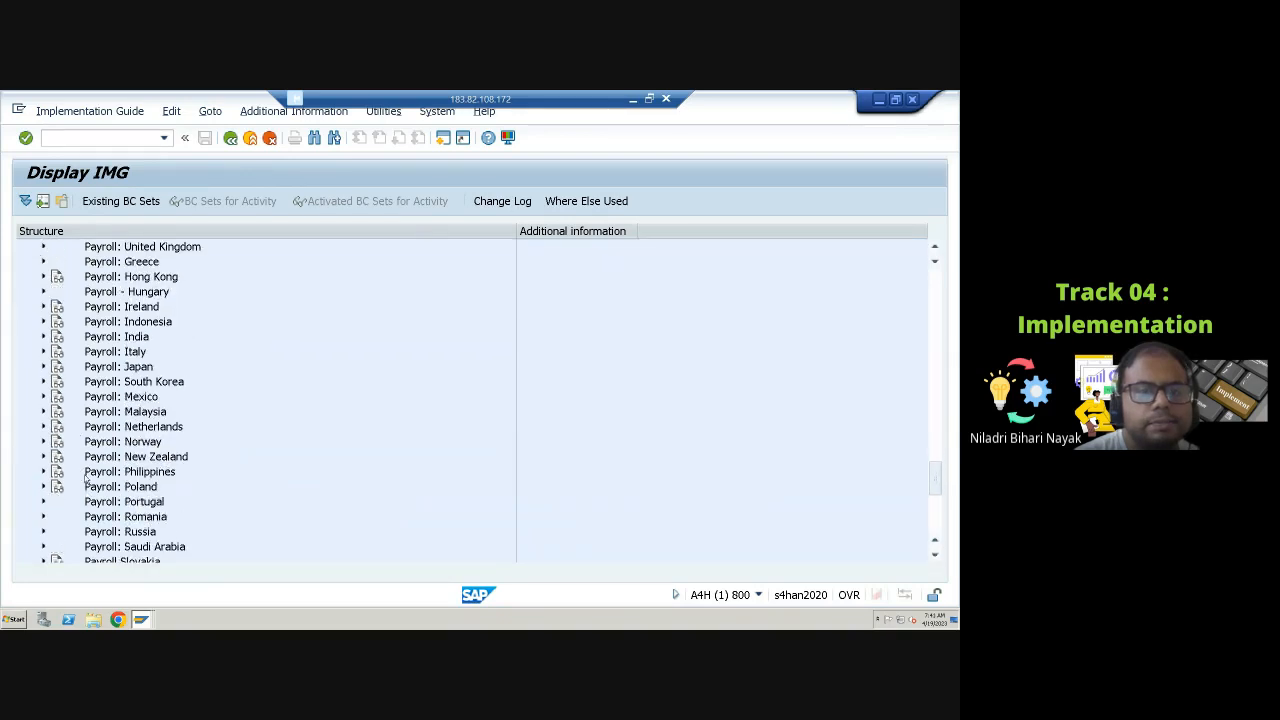
pyautogui.scroll(-3, 85, 478)
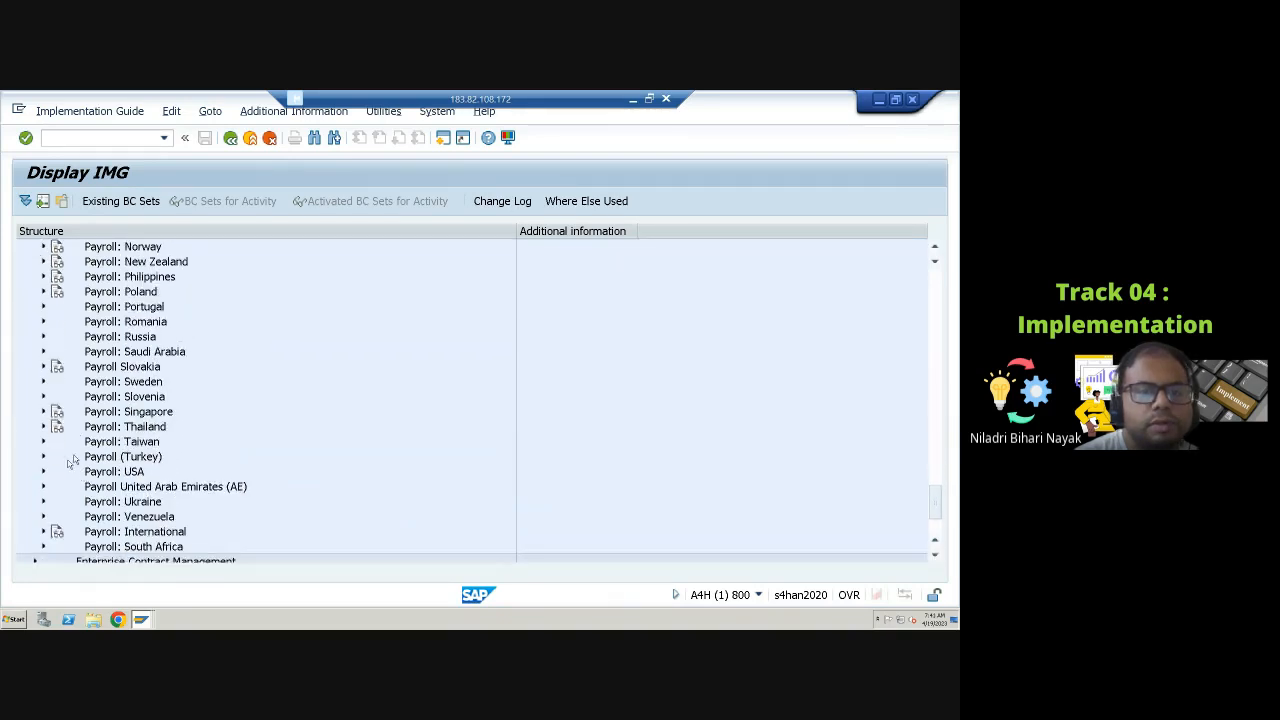
pyautogui.click(44, 471)
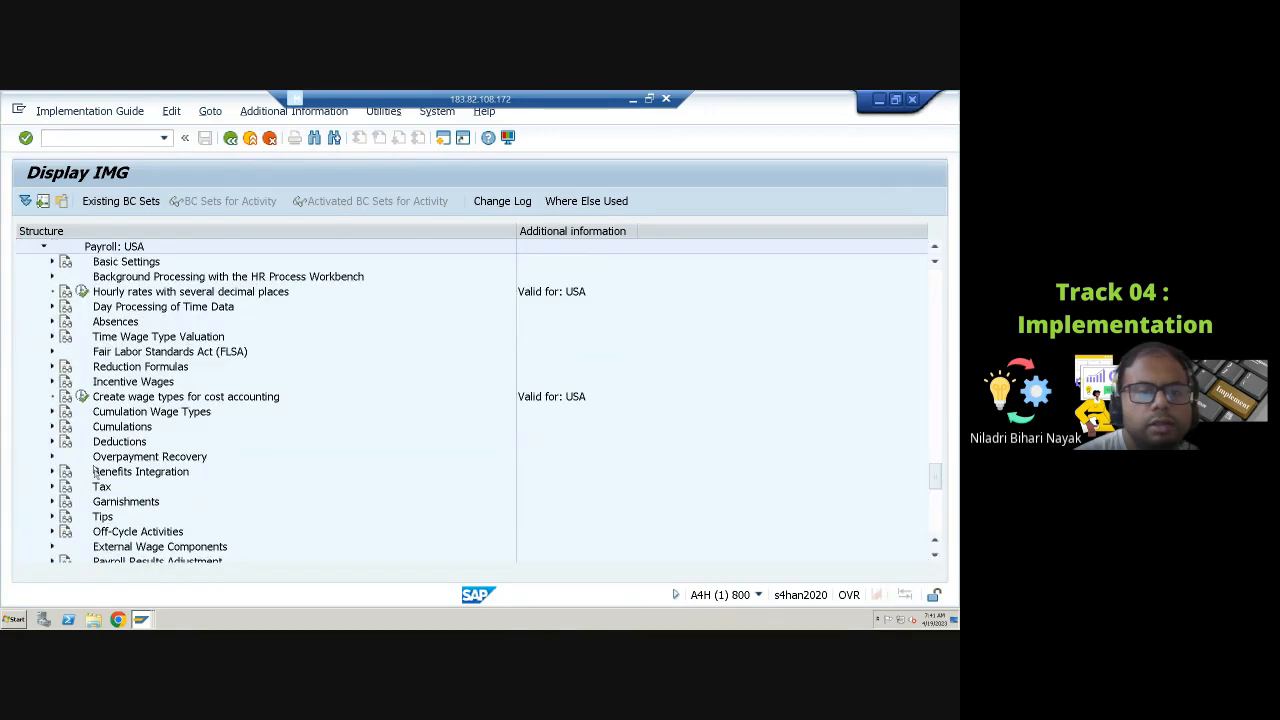
# Step: Expand Garnishments, its Master Data node and the Order Types node in the Payroll: USA IMG structure
pyautogui.scroll(-1, 95, 472)
pyautogui.click(53, 457)
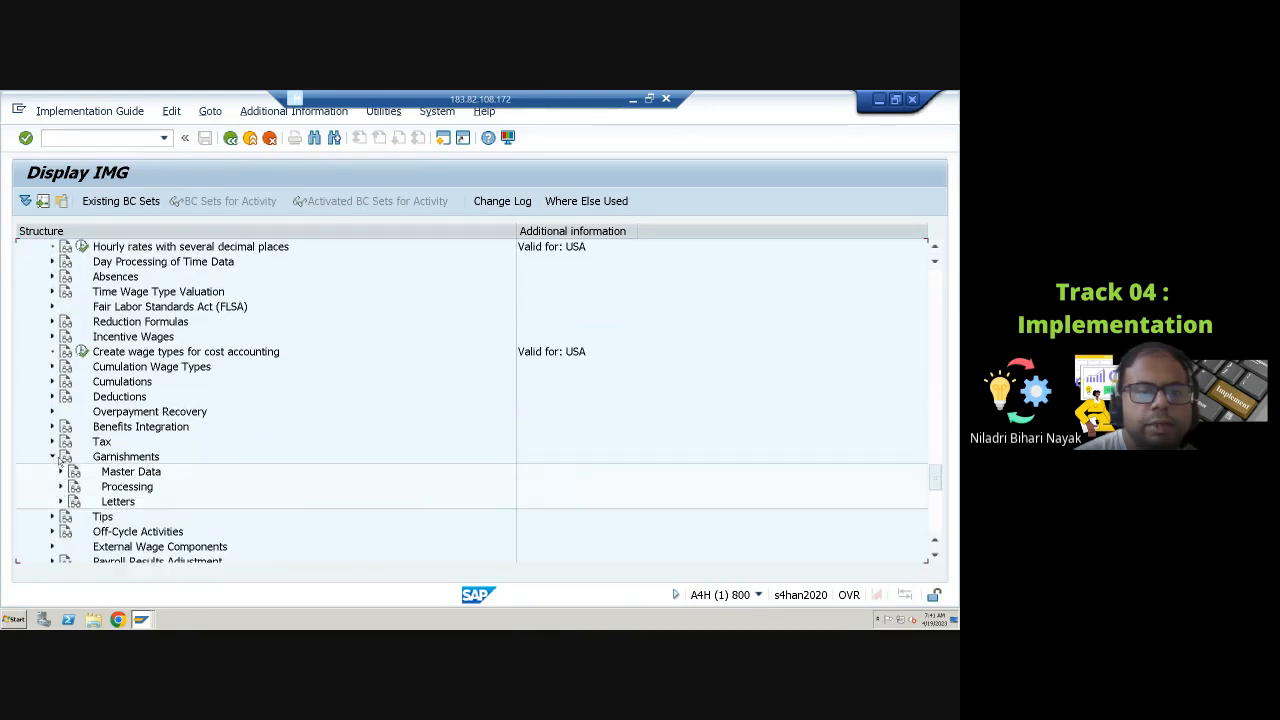
pyautogui.click(60, 471)
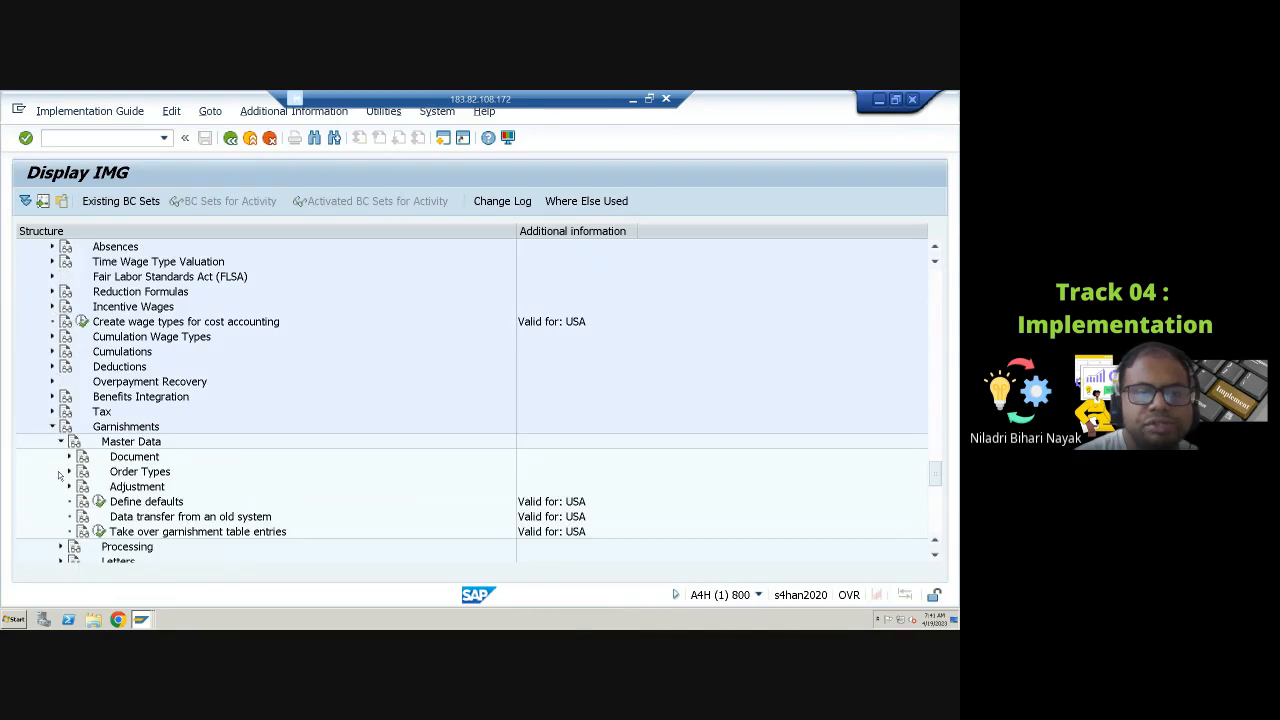
pyautogui.scroll(-3, 95, 476)
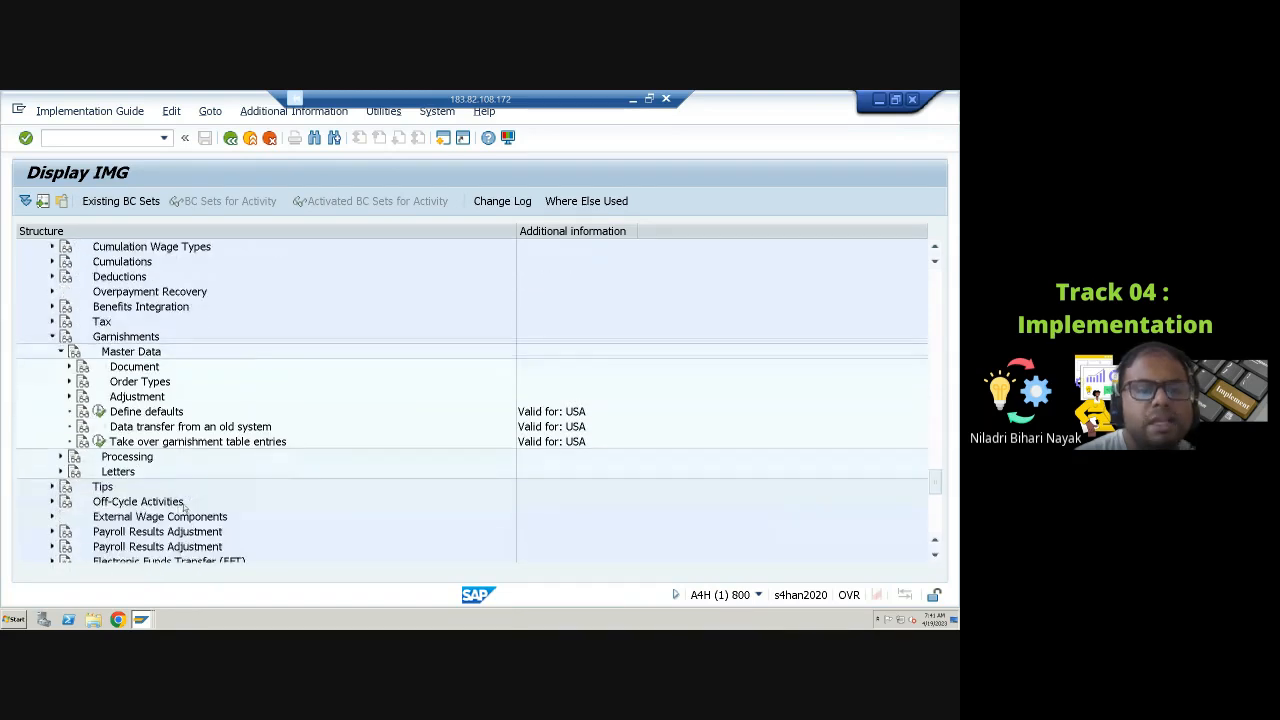
pyautogui.click(69, 367)
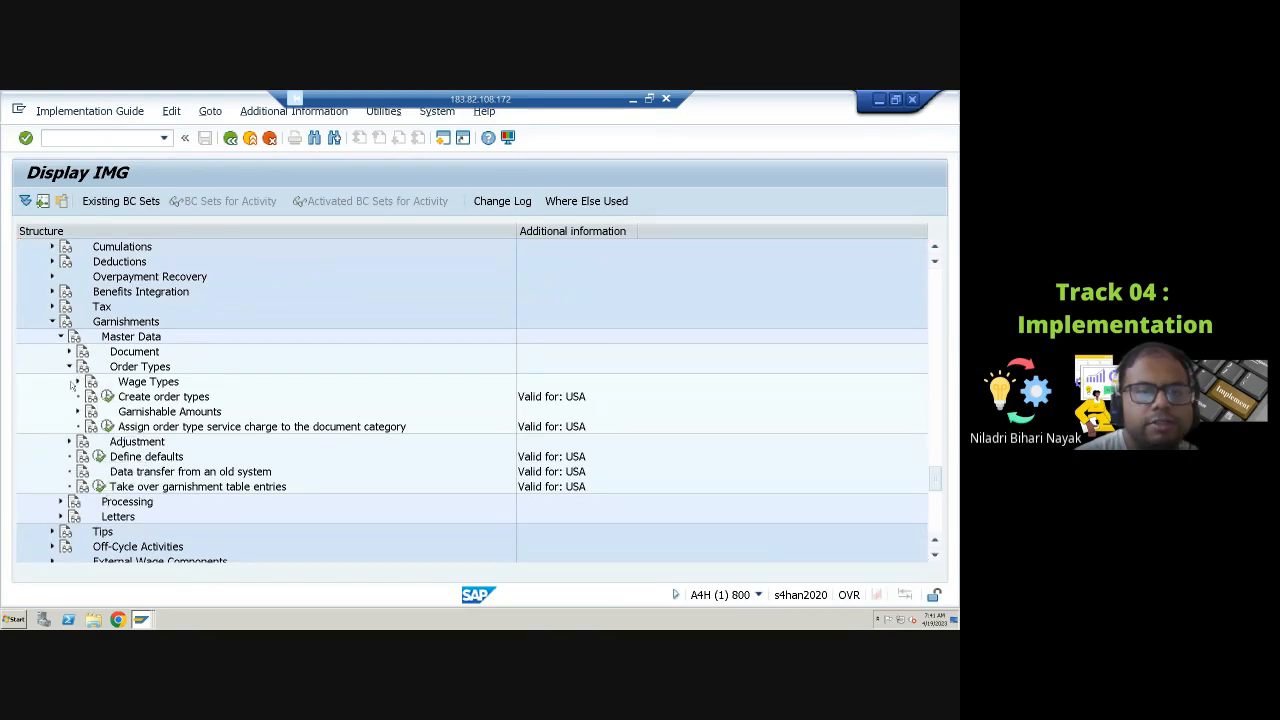
# Step: Open and close the Document node, and expand Garnishable Amounts and its Disposable Net node under Order Types
pyautogui.click(68, 352)
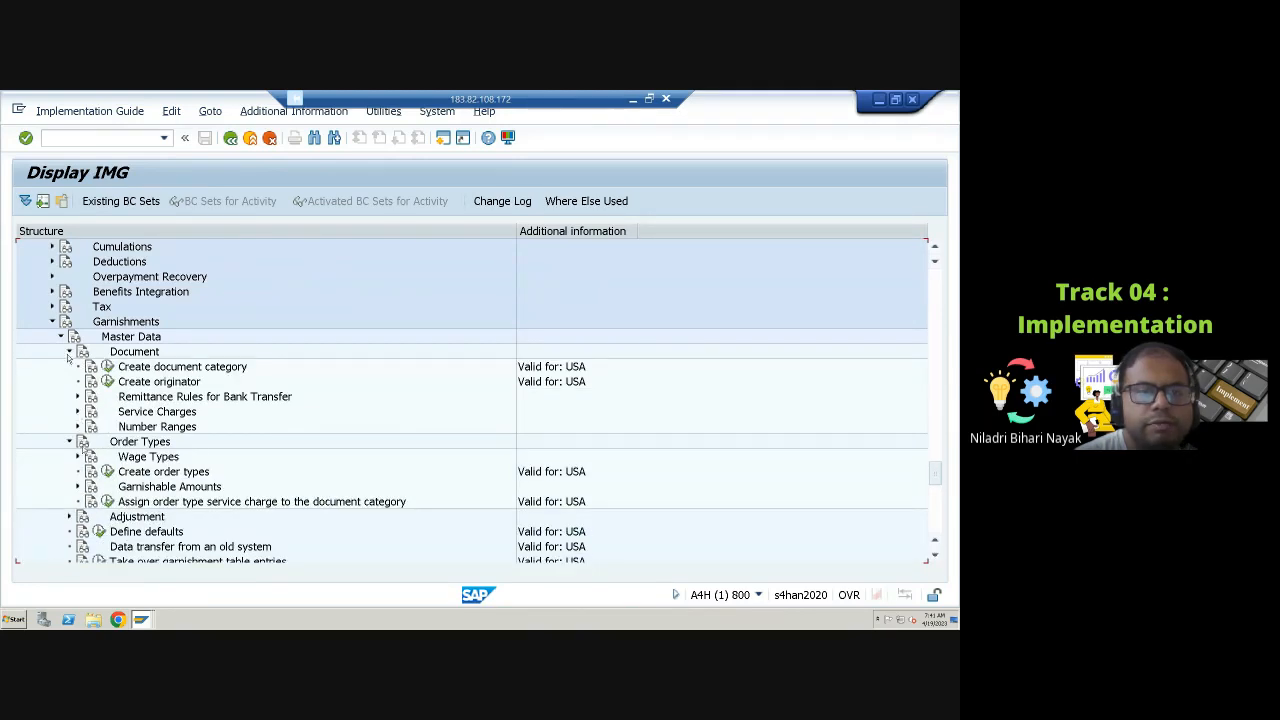
pyautogui.click(69, 352)
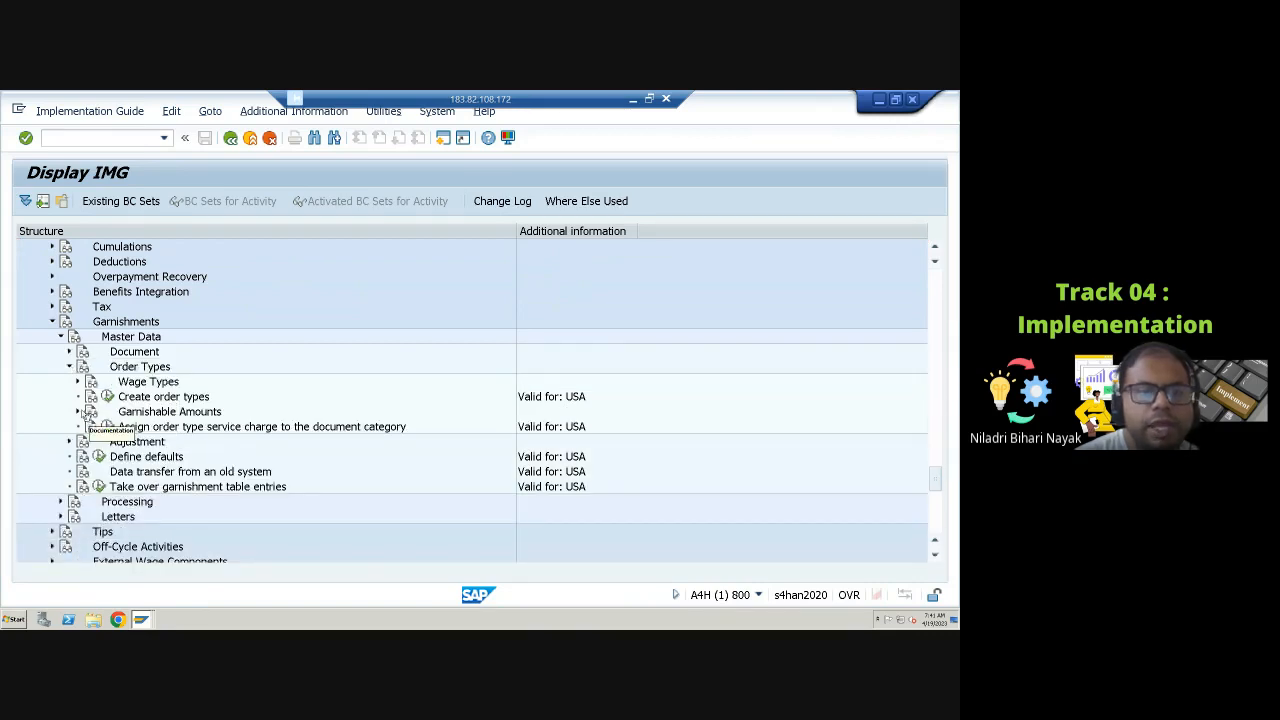
pyautogui.click(77, 411)
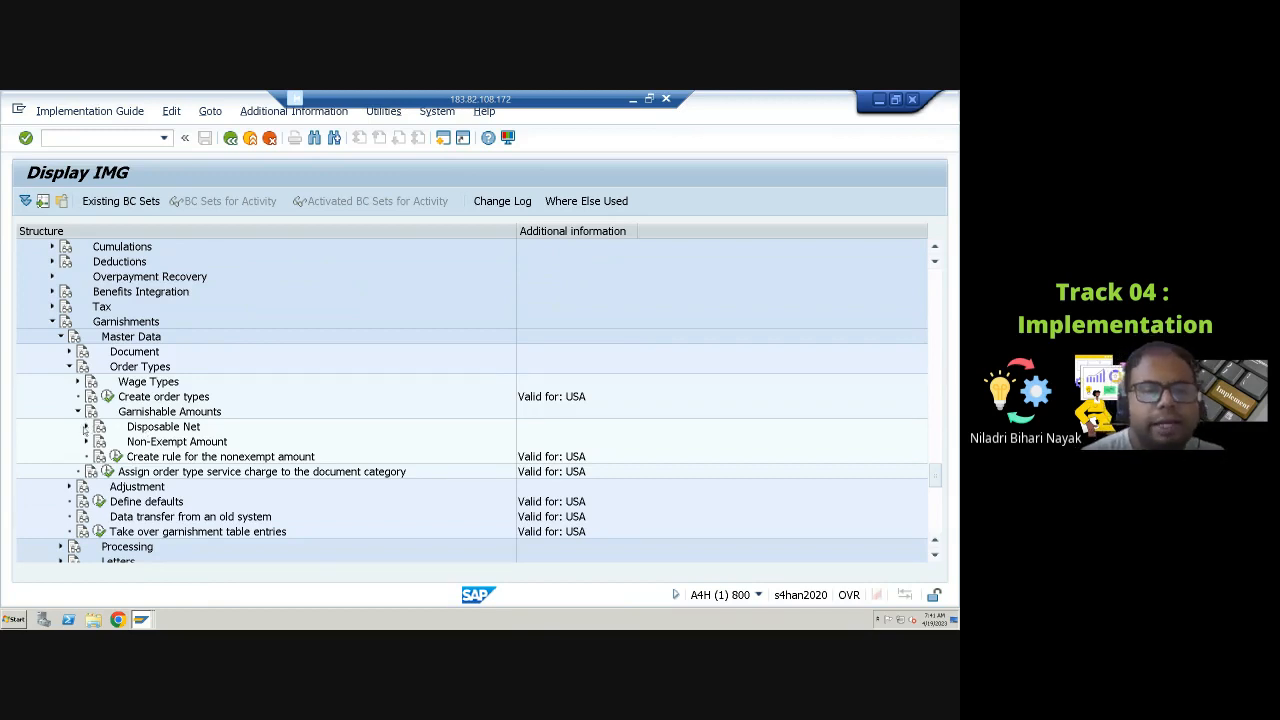
pyautogui.click(86, 427)
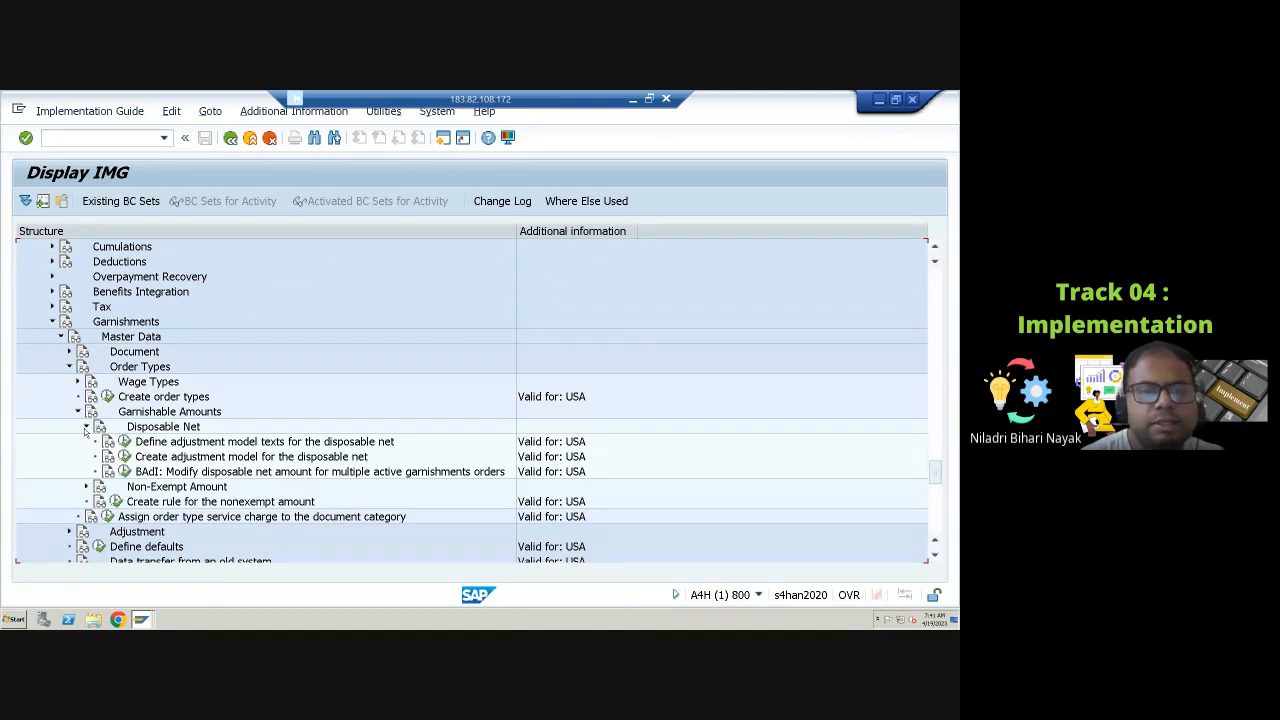
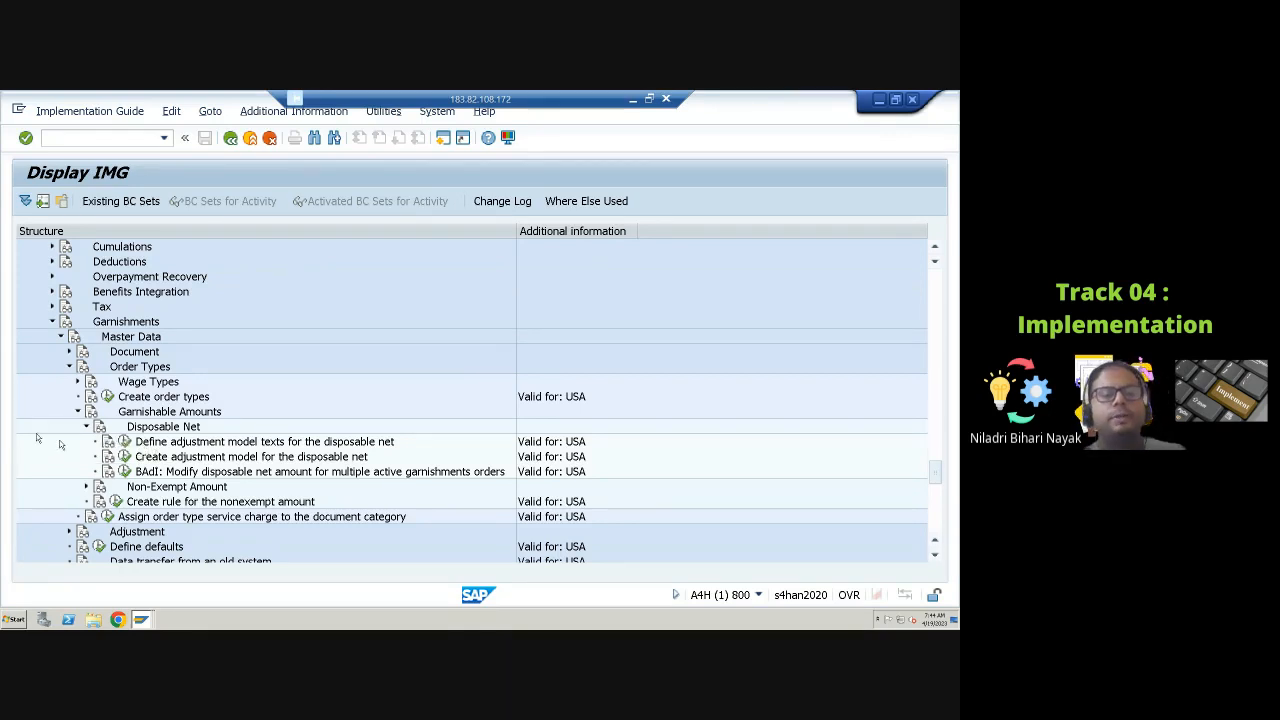
# Step: Review the adjustment model texts defined for the disposable net
pyautogui.click(124, 441)
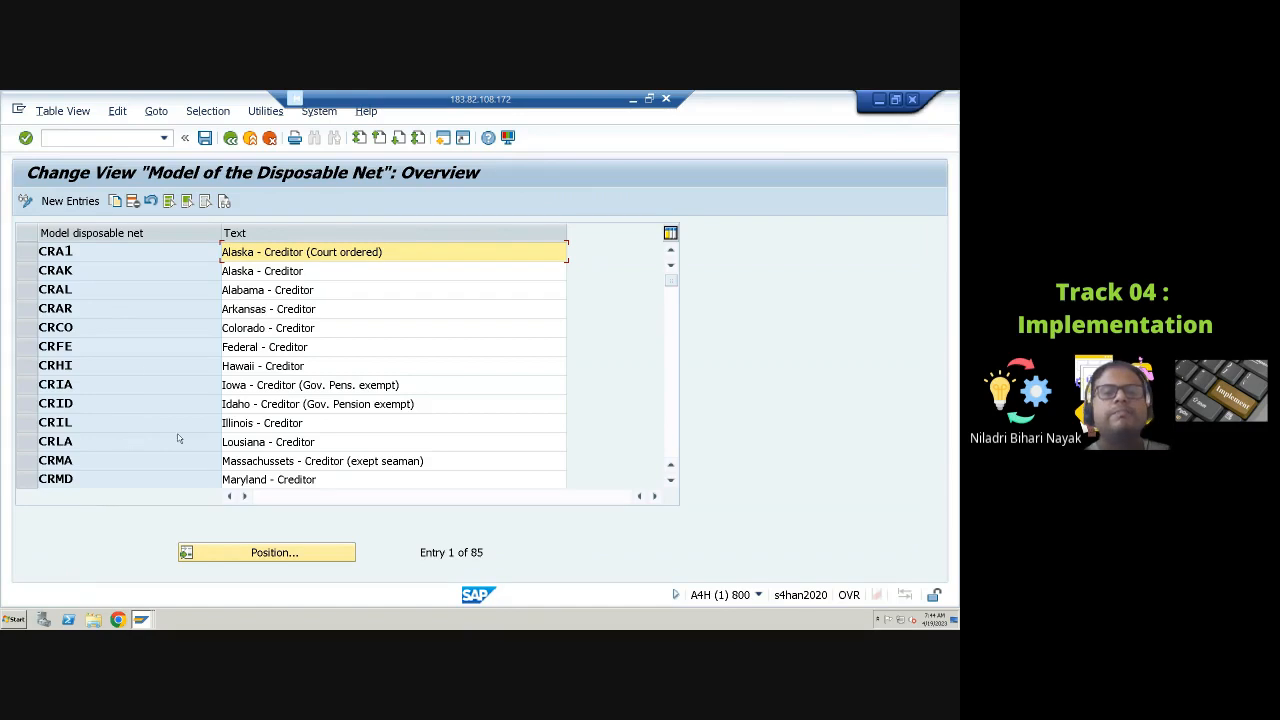
pyautogui.scroll(-2, 126, 408)
pyautogui.scroll(-7, 126, 408)
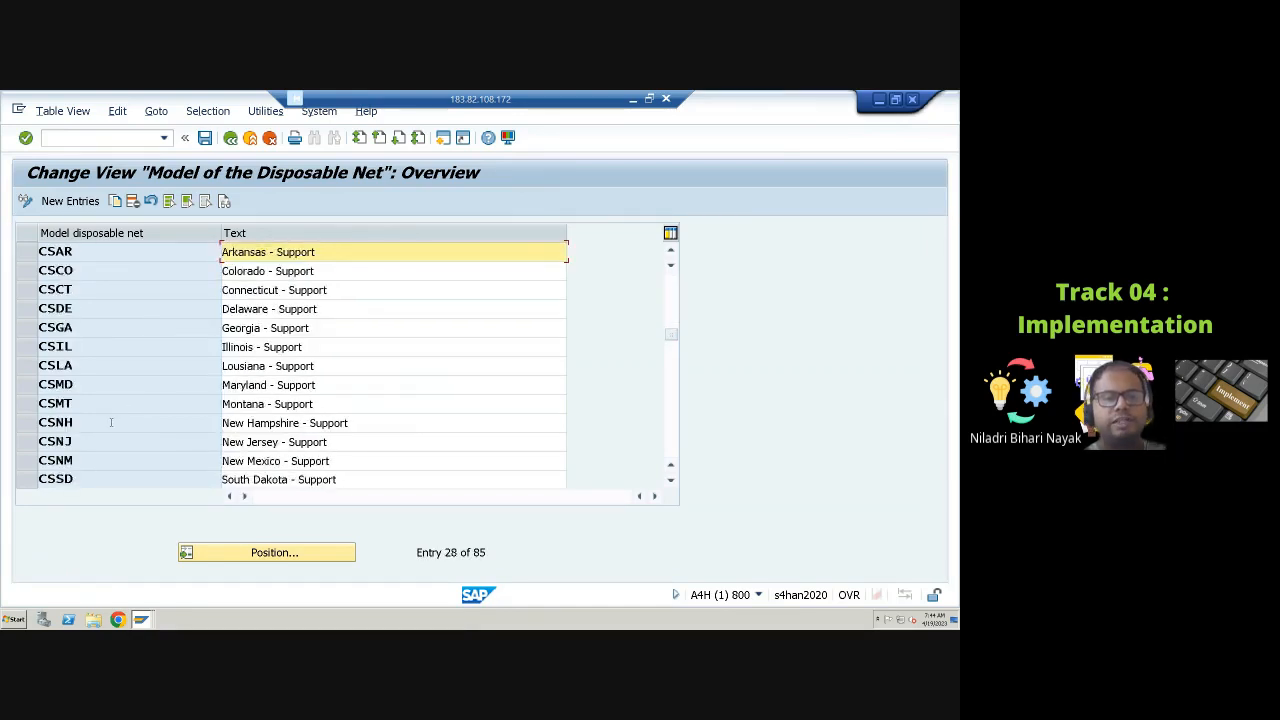
pyautogui.click(27, 292)
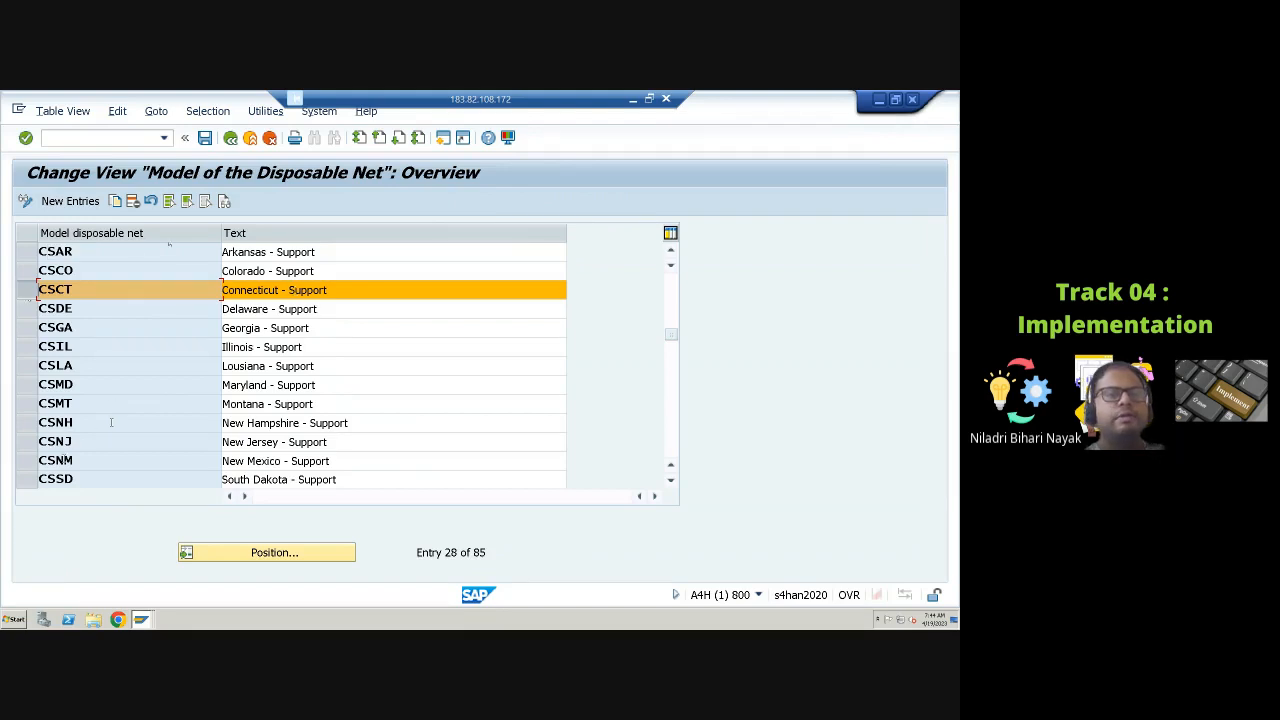
pyautogui.scroll(-7, 111, 422)
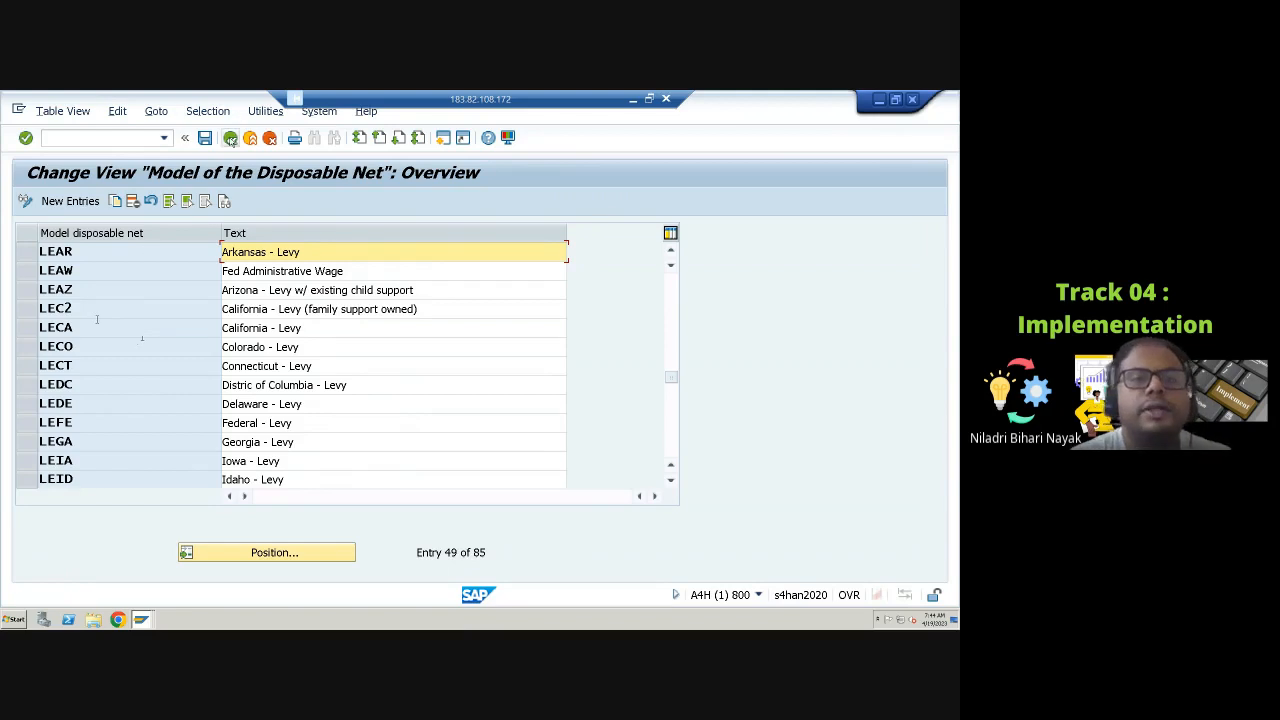
pyautogui.click(230, 138)
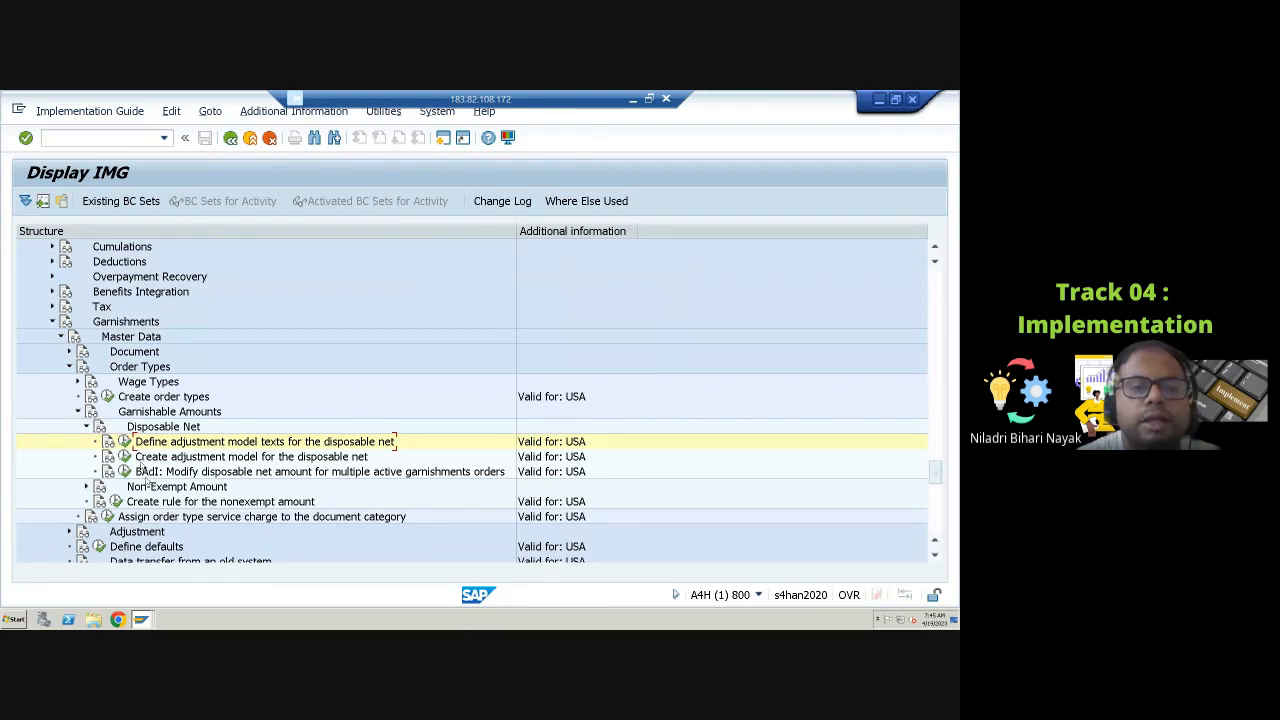
# Step: Open the adjustment model for the disposable net for model CRIL, Illinois - Creditor
pyautogui.click(124, 456)
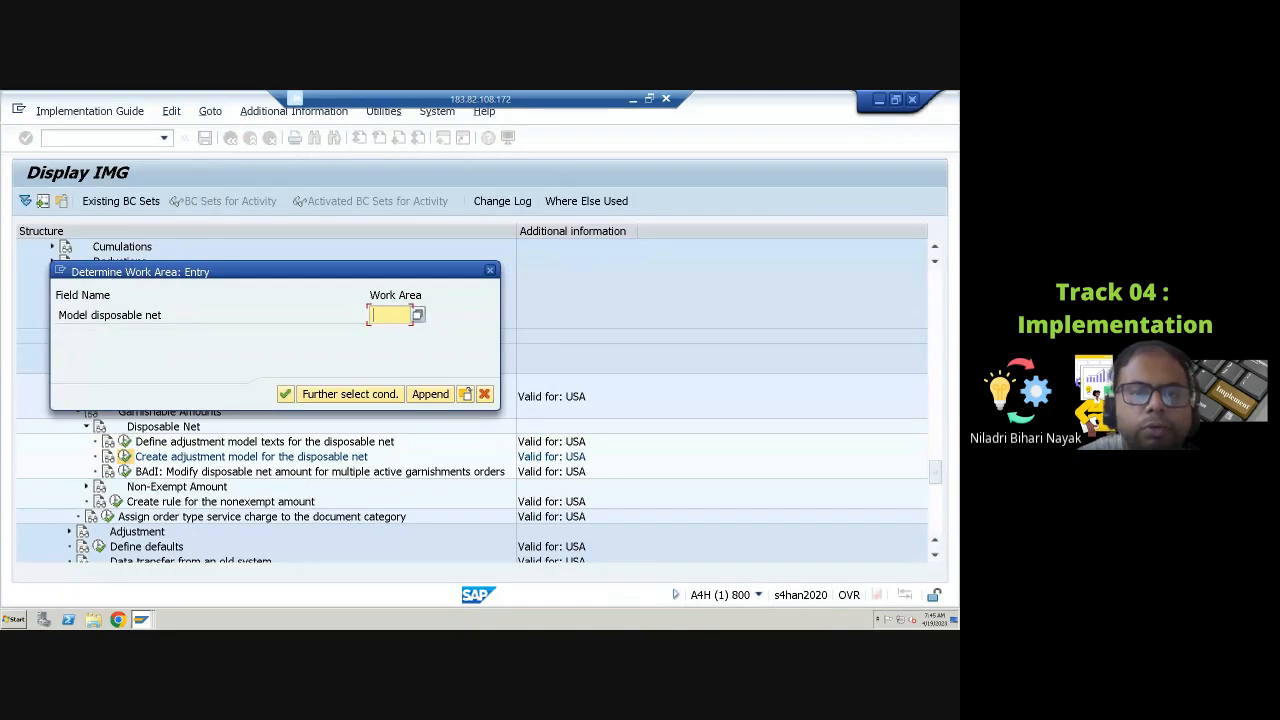
pyautogui.click(418, 317)
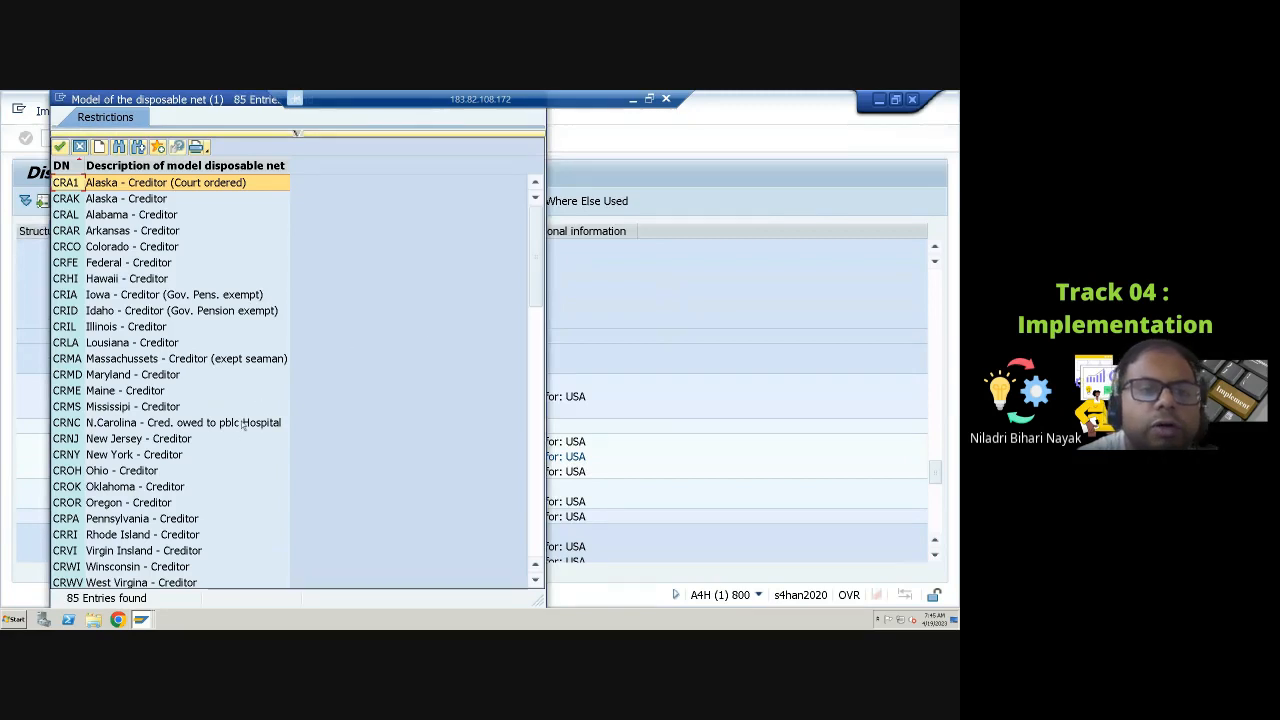
pyautogui.click(103, 334)
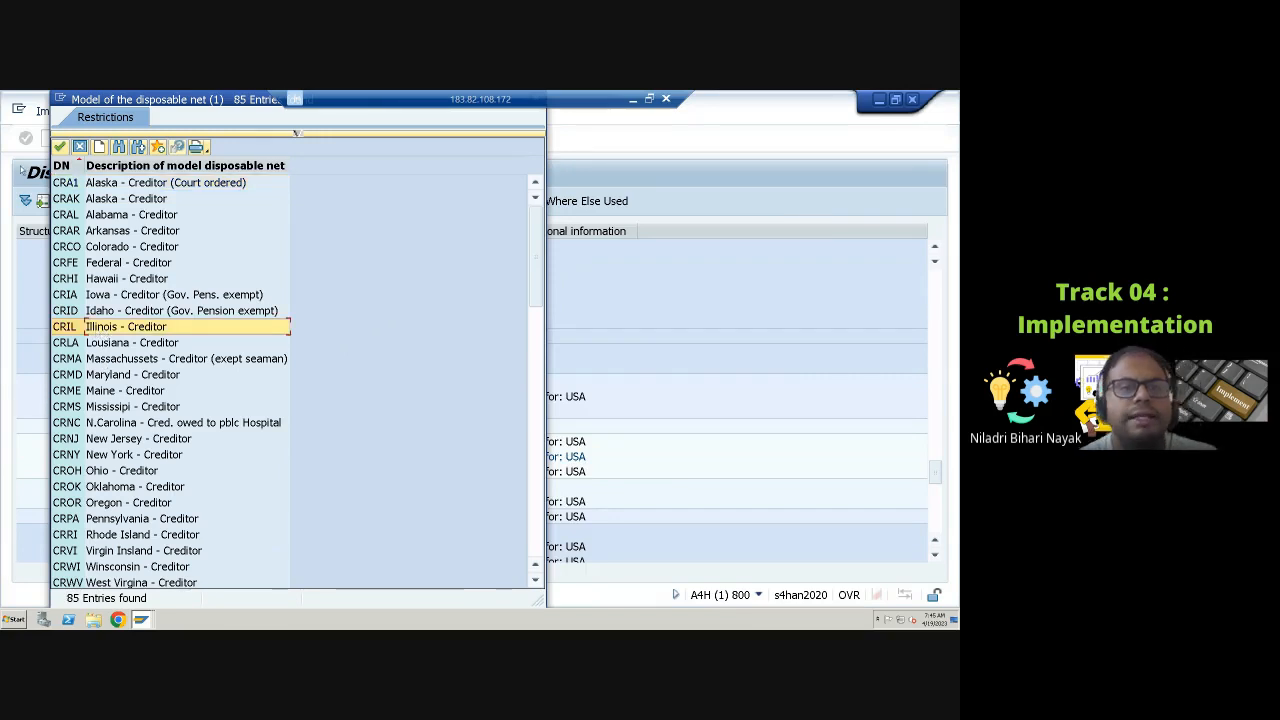
pyautogui.click(60, 147)
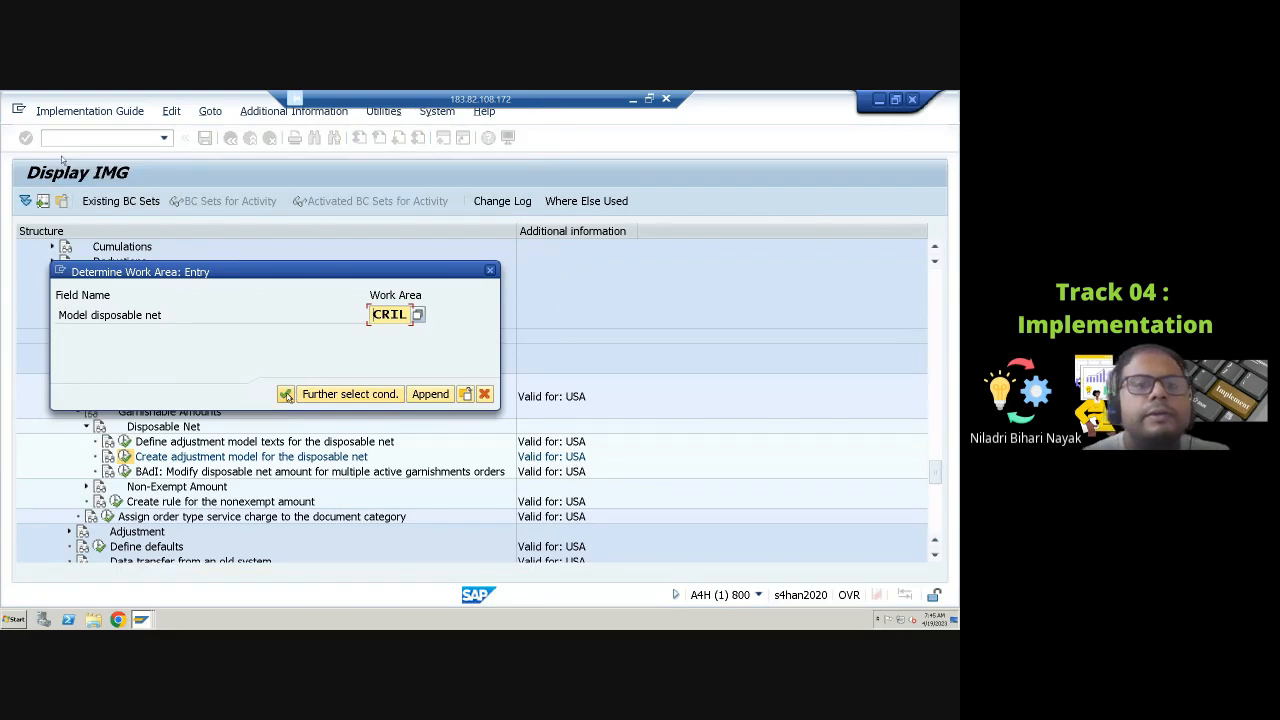
pyautogui.click(286, 395)
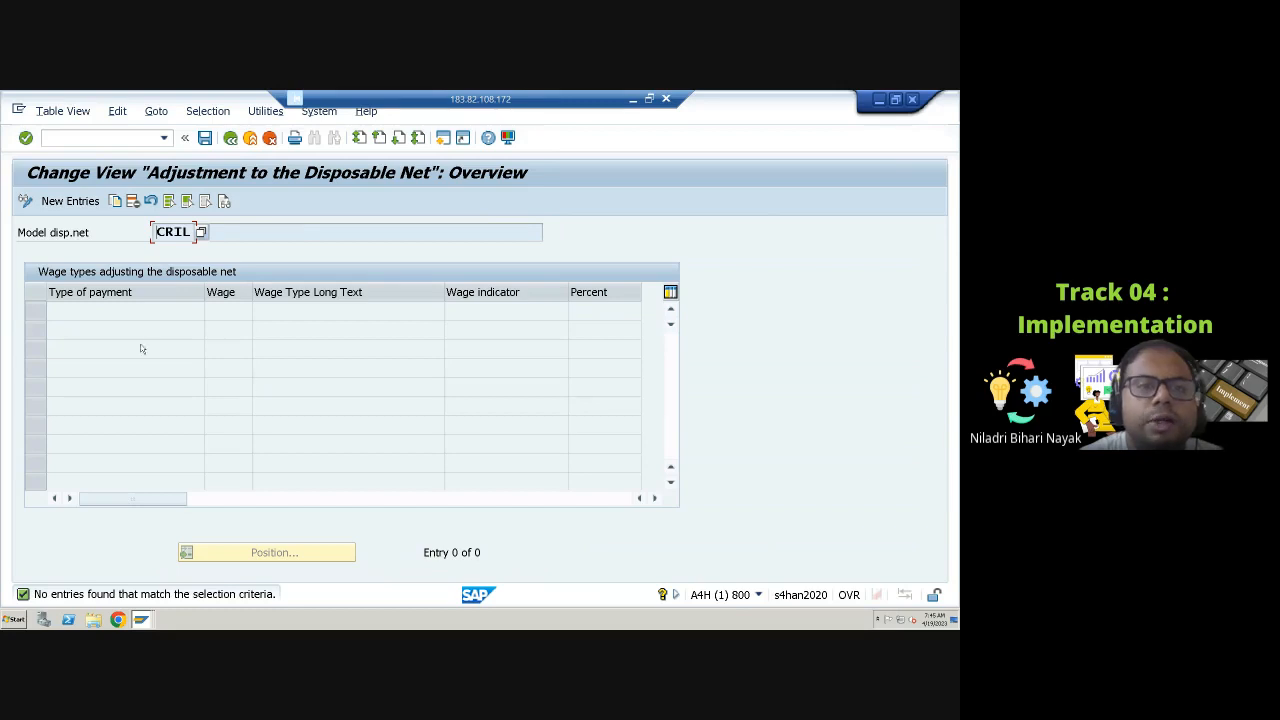
# Step: Add a new wage type entry with payment type Special payment
pyautogui.click(72, 203)
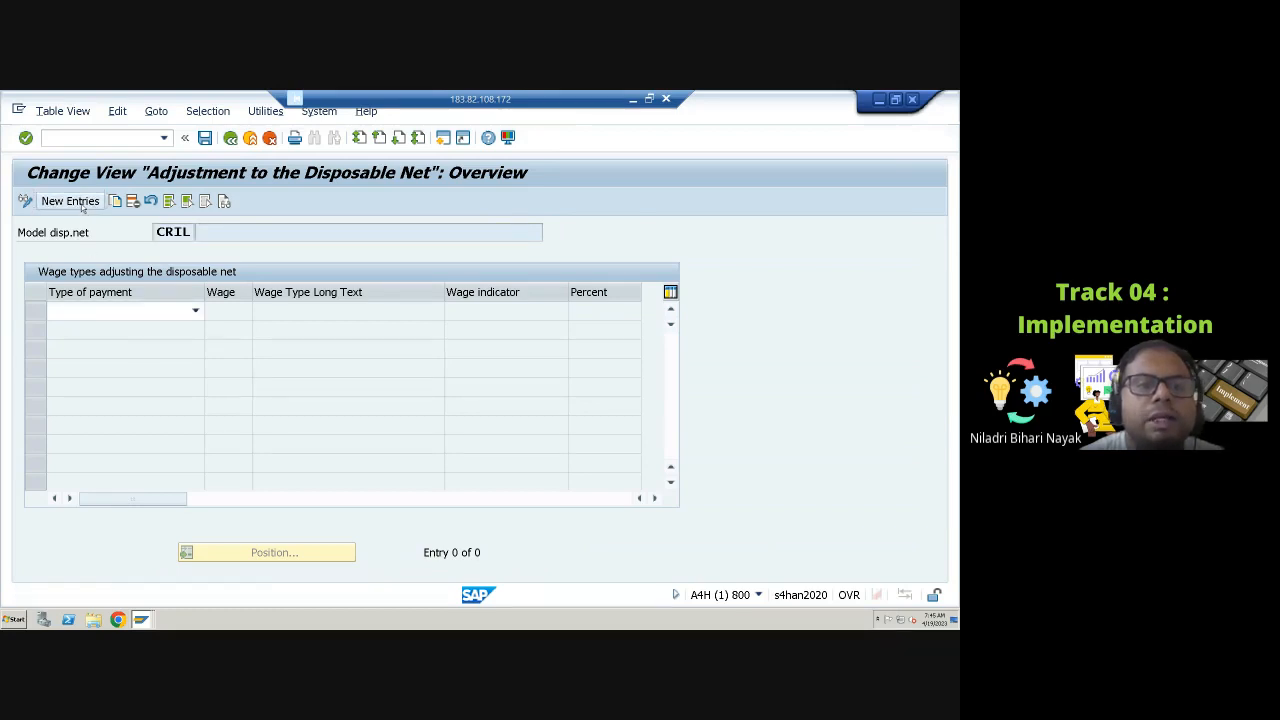
pyautogui.click(195, 311)
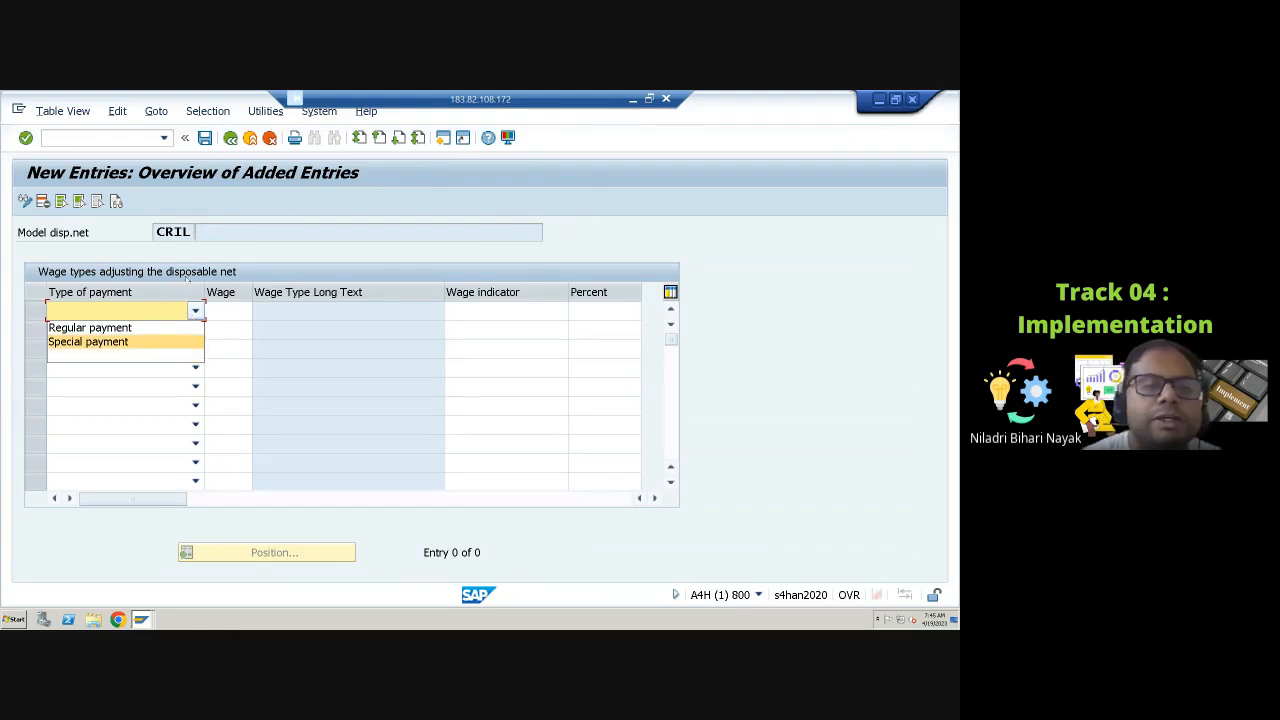
pyautogui.click(144, 342)
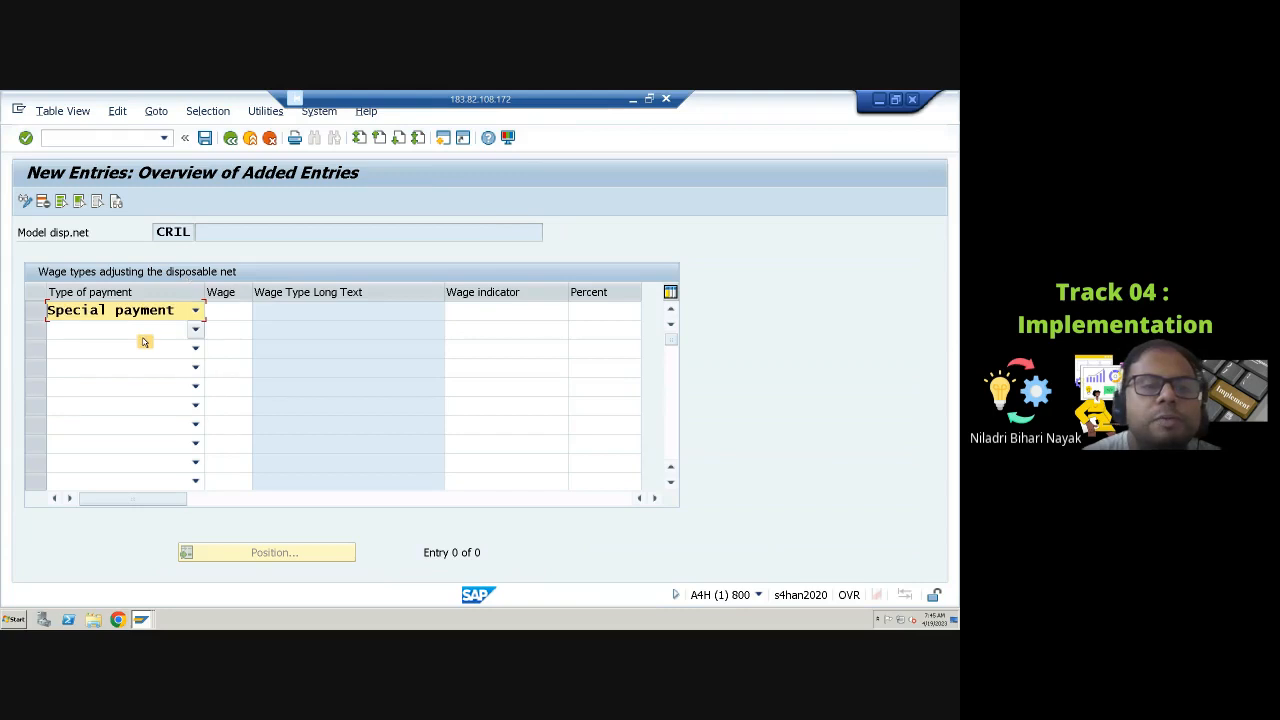
# Step: Look up and enter wage type 4097 for the entry, raising the search's maximum hits to 5000
pyautogui.click(234, 314)
pyautogui.click(258, 311)
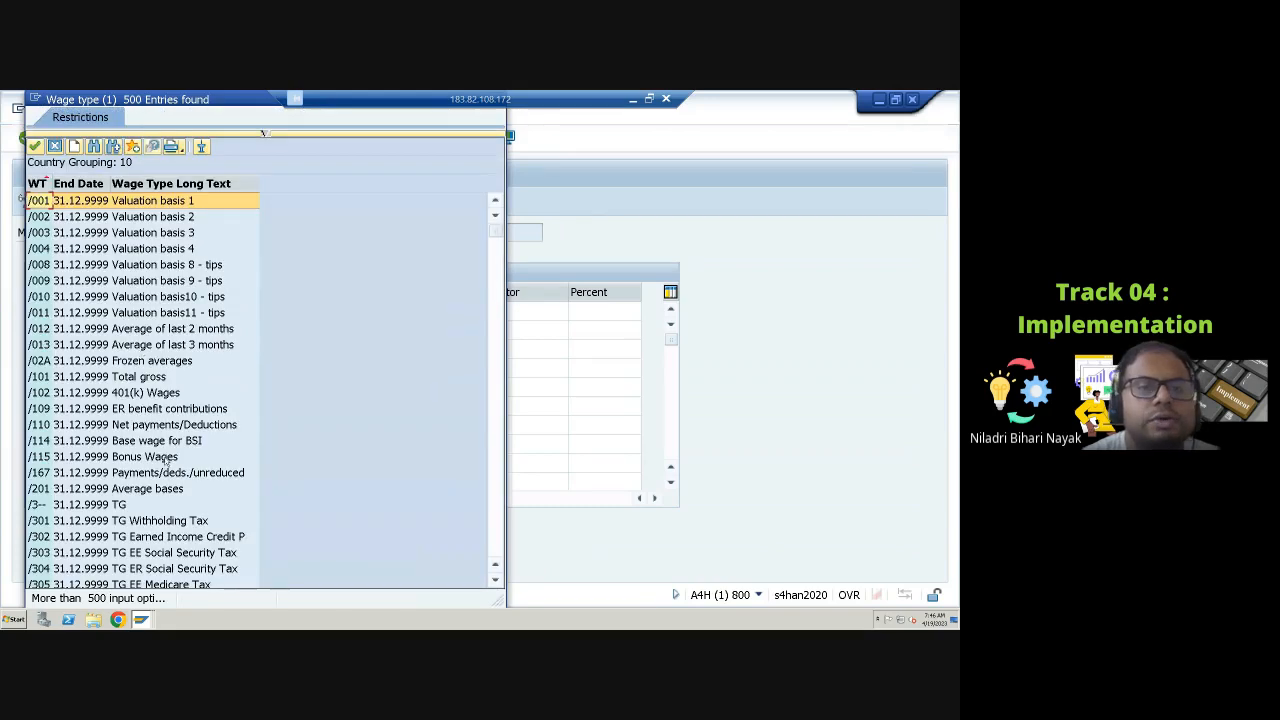
pyautogui.scroll(-4, 165, 458)
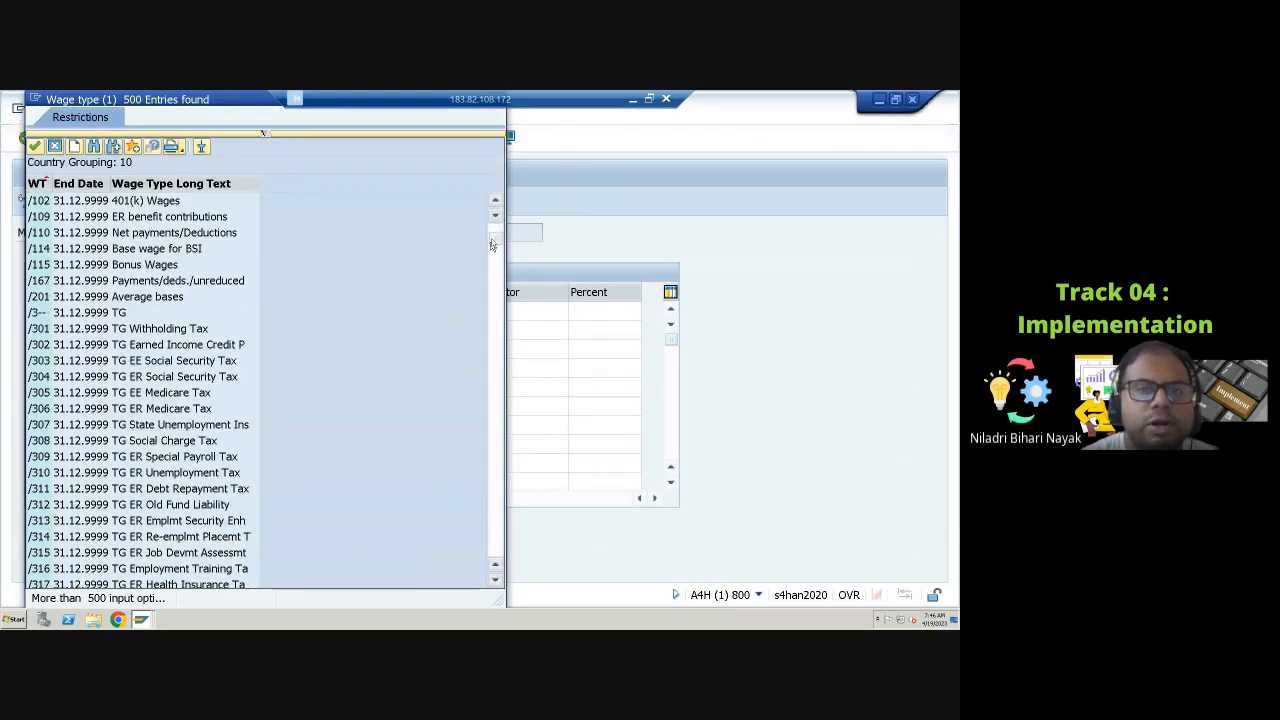
pyautogui.moveTo(495, 238); pyautogui.dragTo(490, 548)
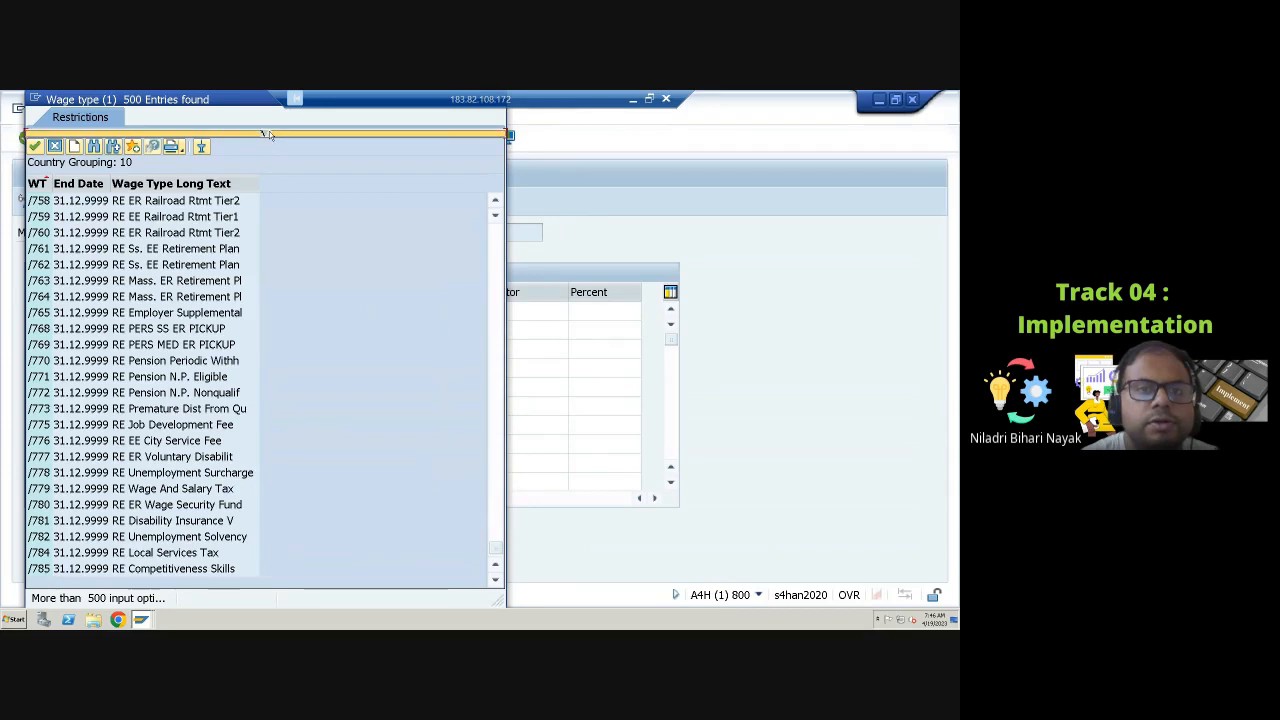
pyautogui.click(268, 133)
pyautogui.click(216, 284)
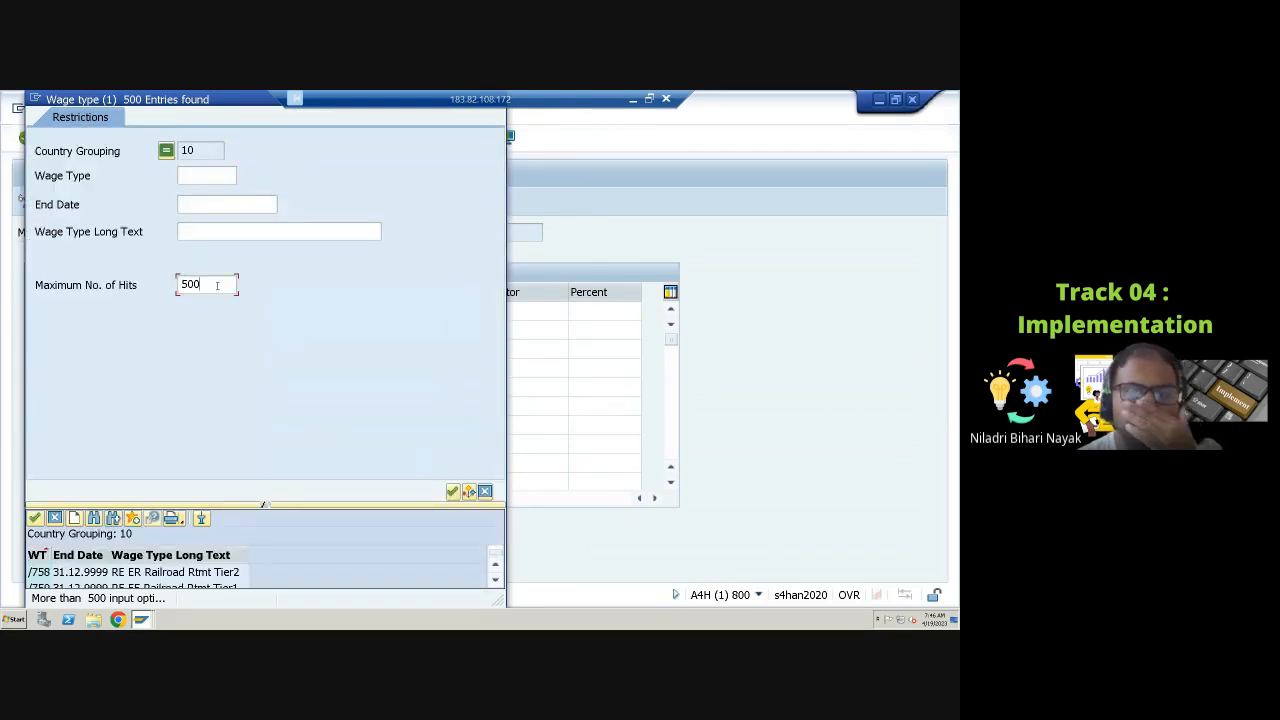
pyautogui.write('0')
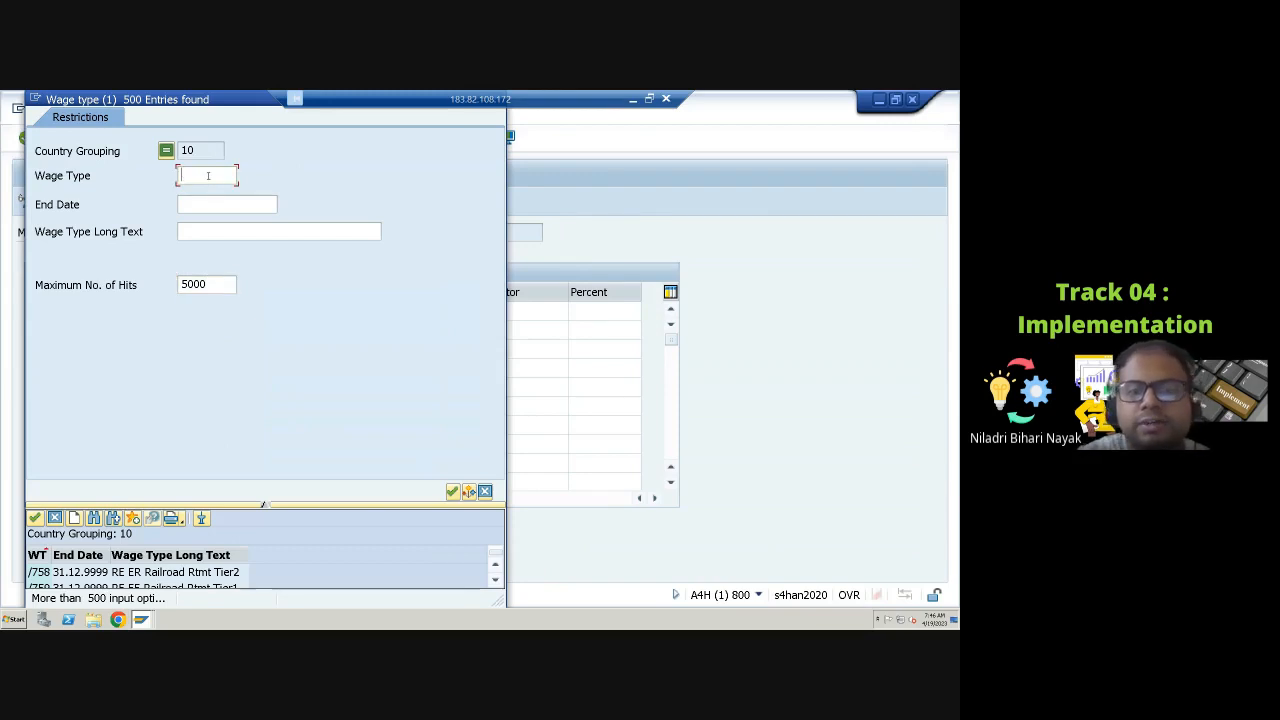
pyautogui.write('4097')
pyautogui.press('Return')
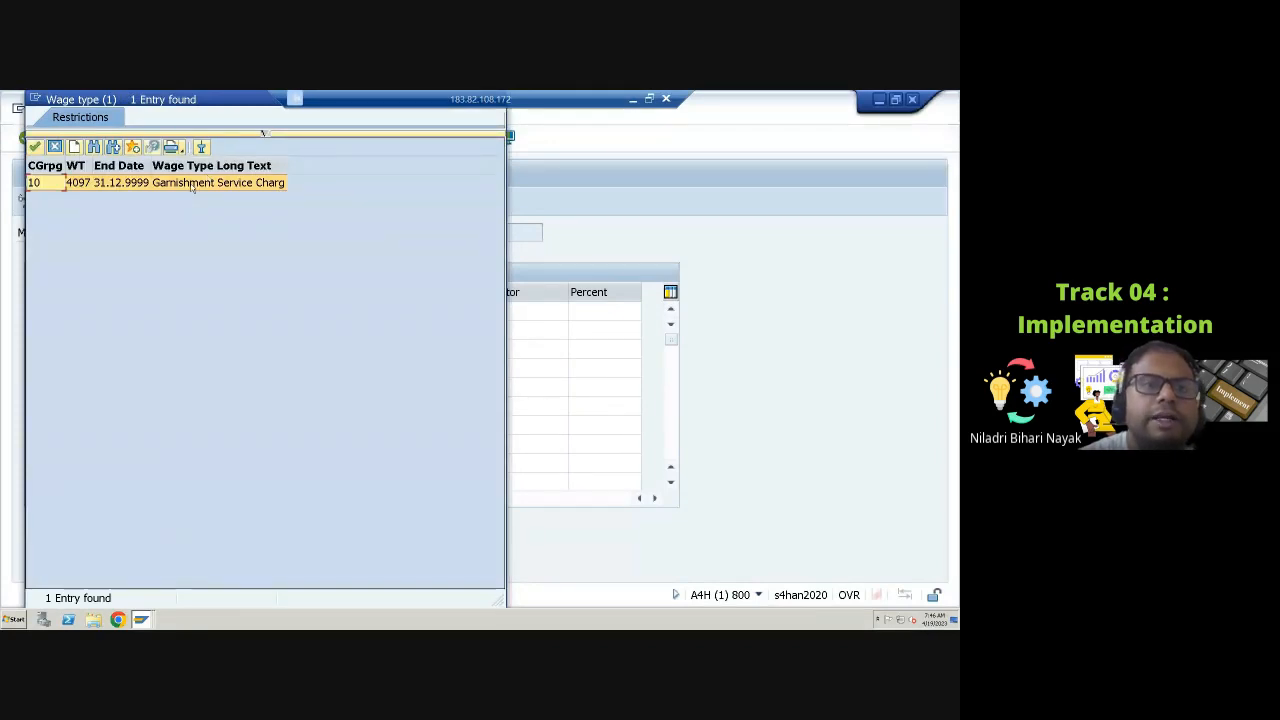
pyautogui.doubleClick(192, 183)
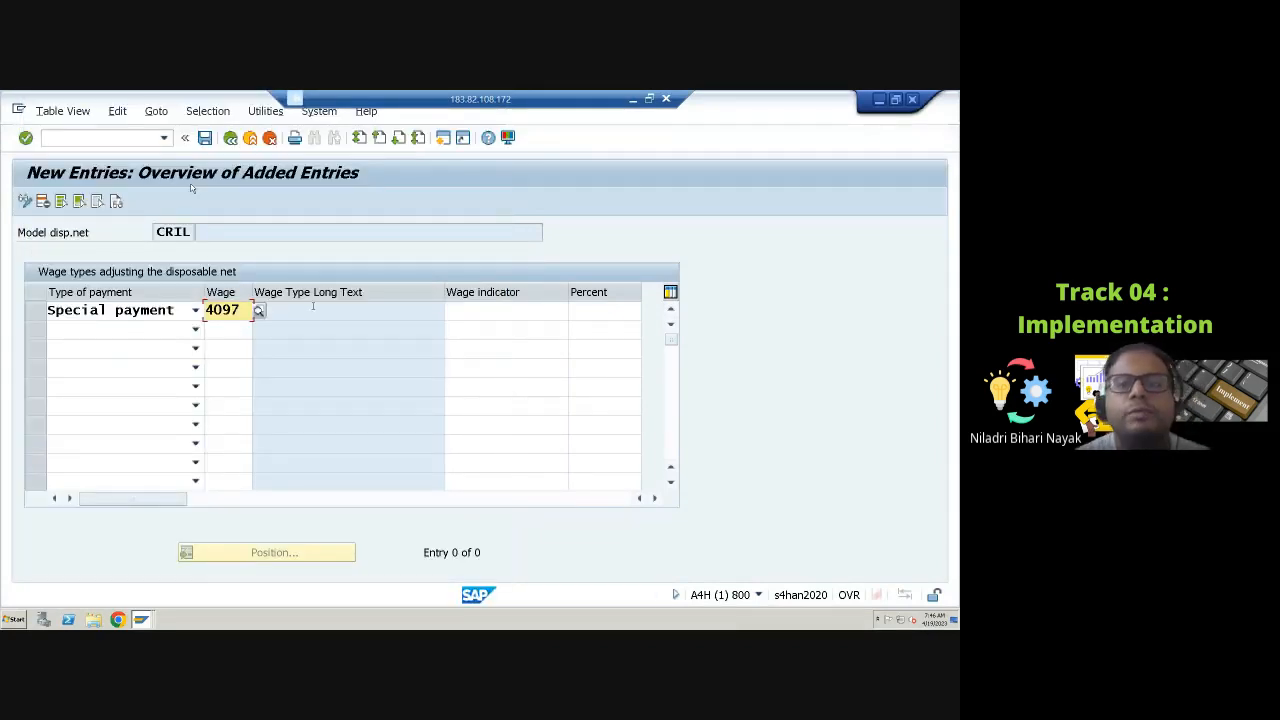
# Step: Set the wage indicator to 2, going into disposable net with charges
pyautogui.click(455, 311)
pyautogui.click(574, 312)
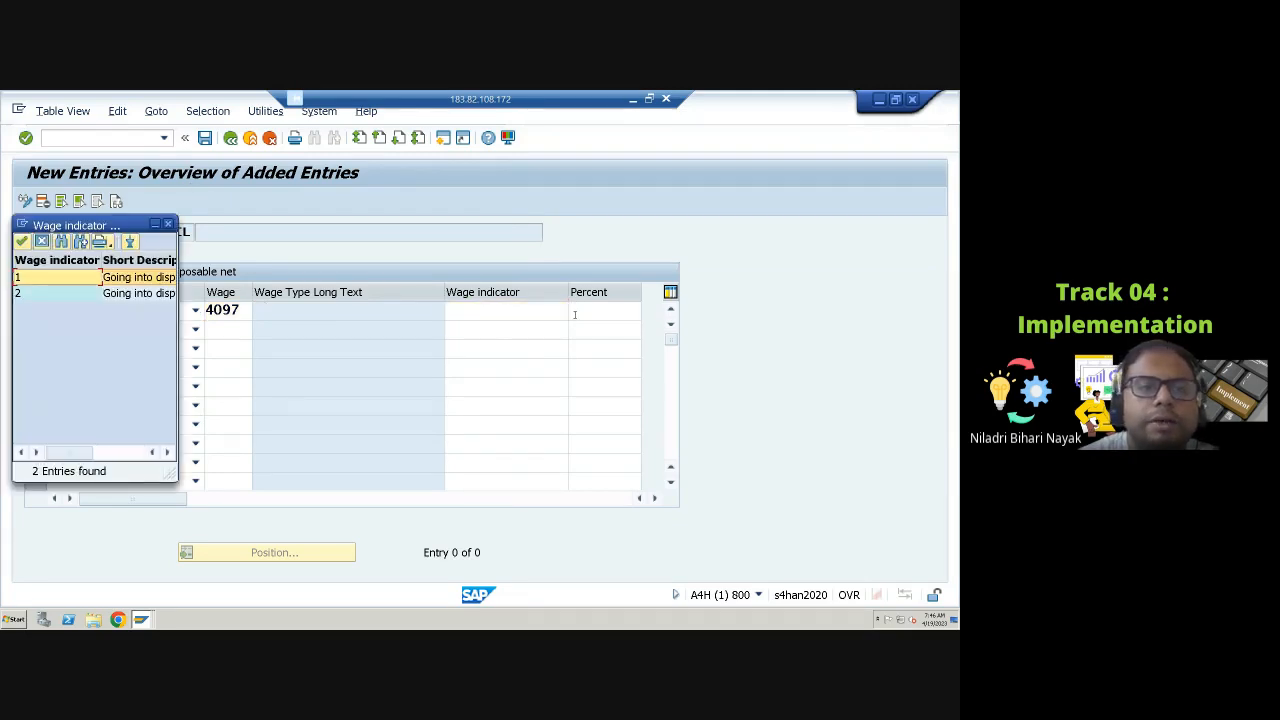
pyautogui.click(109, 452)
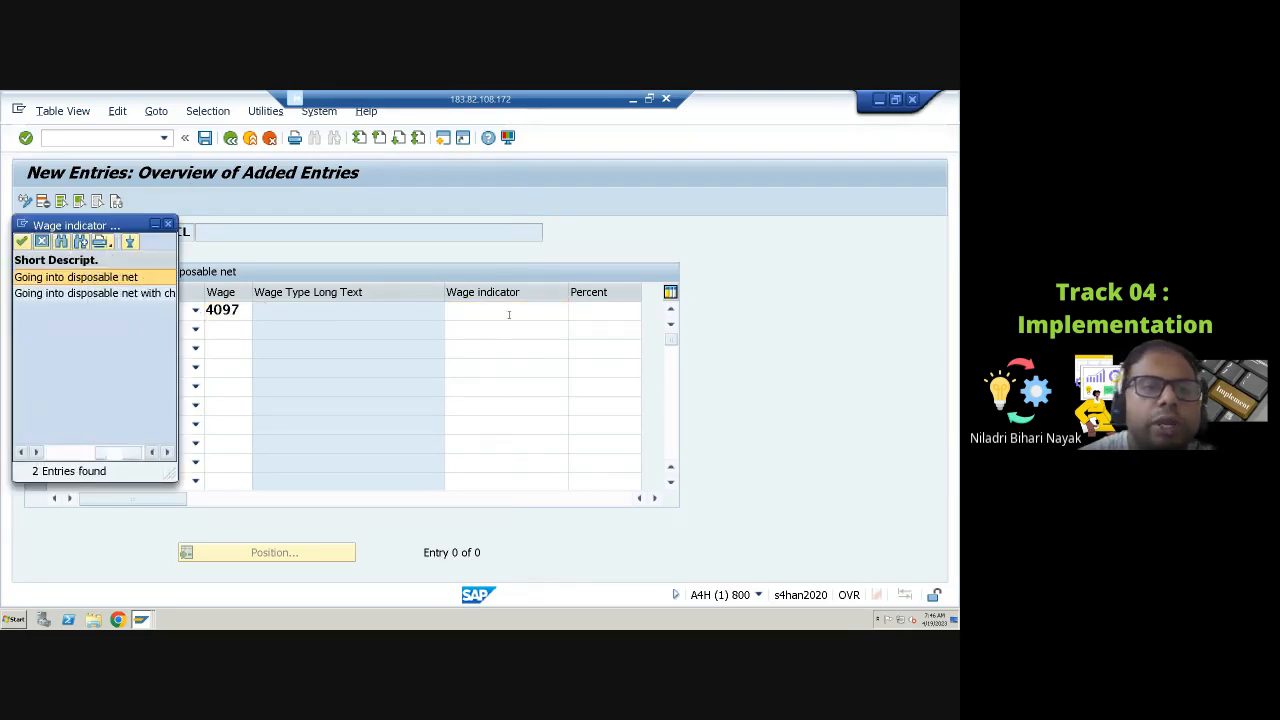
pyautogui.click(134, 298)
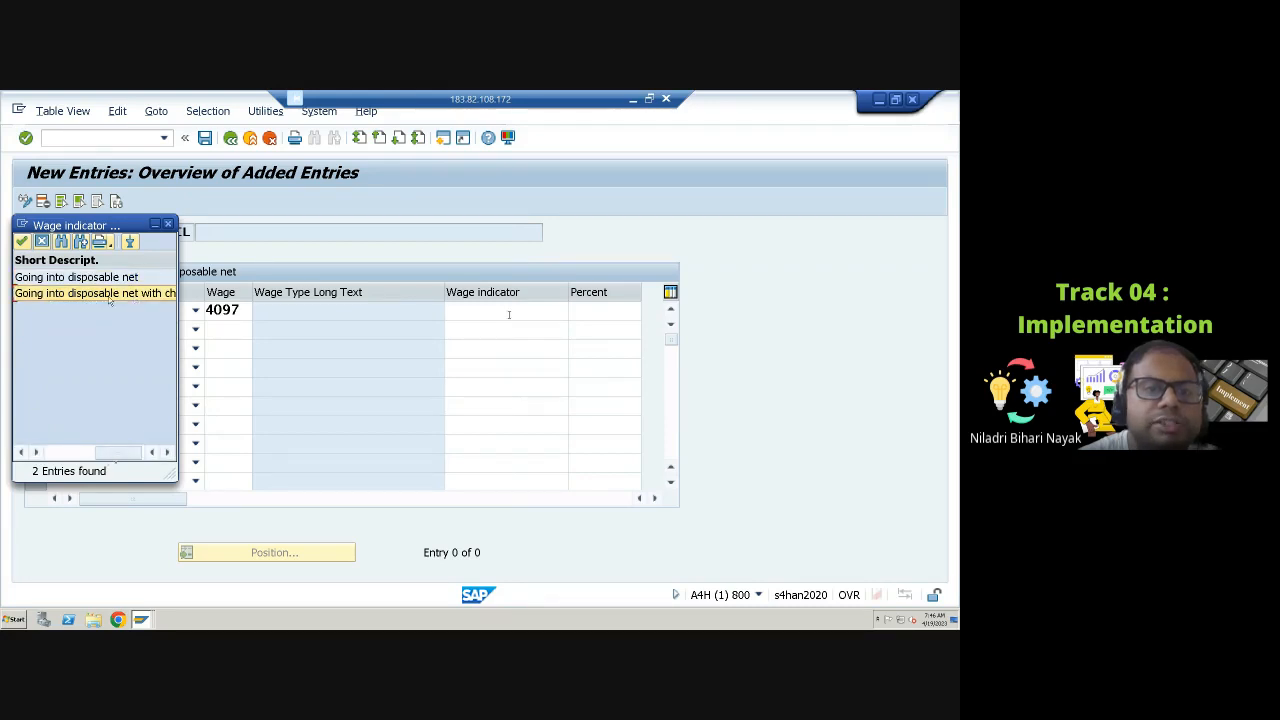
pyautogui.doubleClick(110, 297)
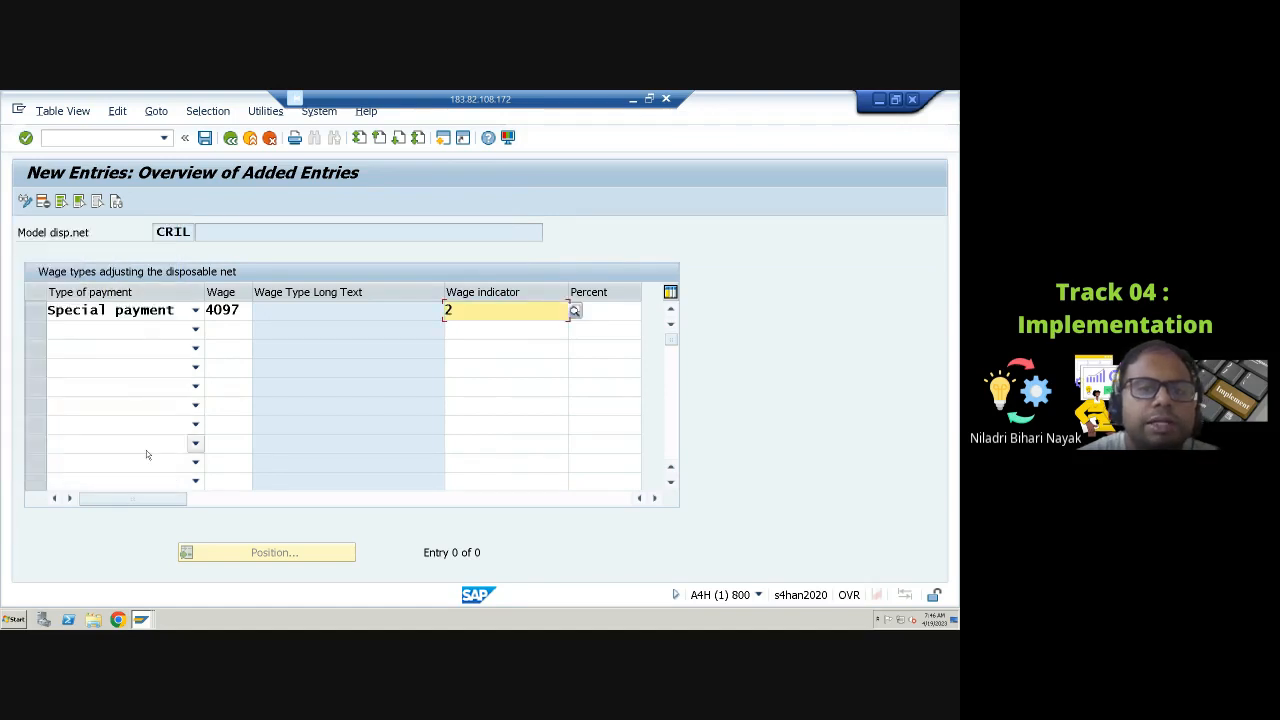
# Step: Set the entry's percent to 2
pyautogui.click(600, 312)
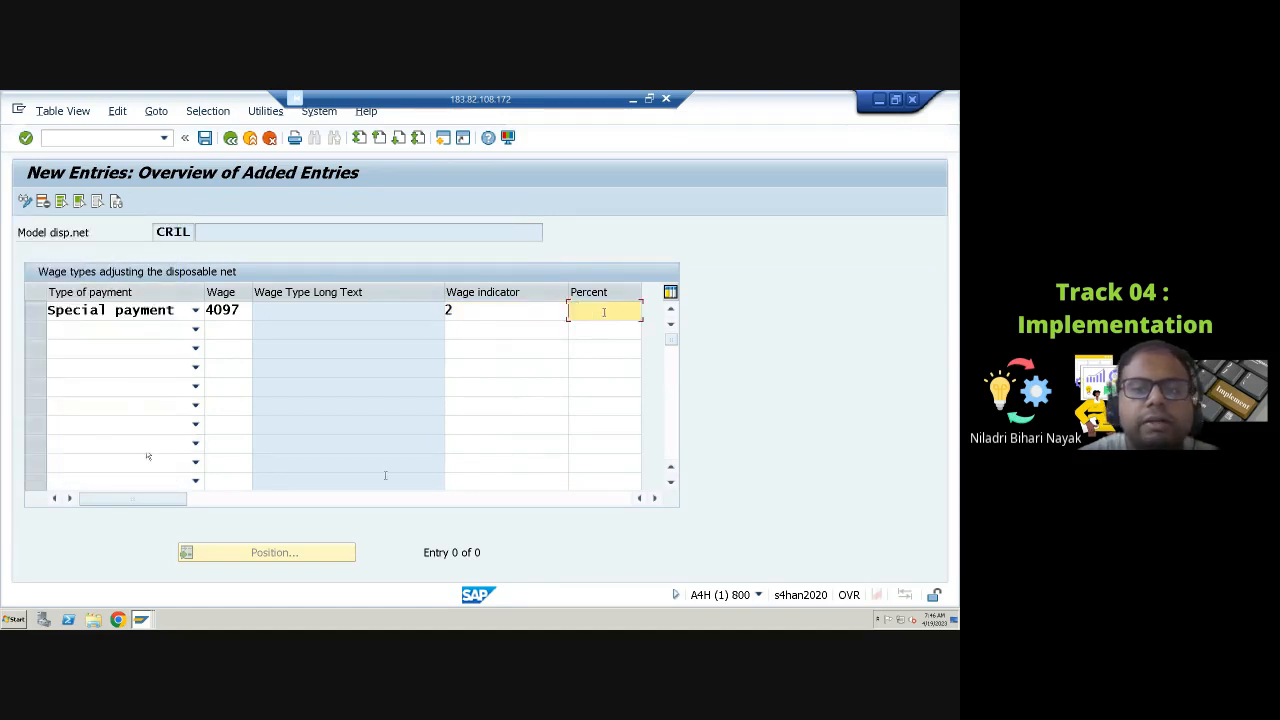
pyautogui.moveTo(183, 500); pyautogui.dragTo(303, 500)
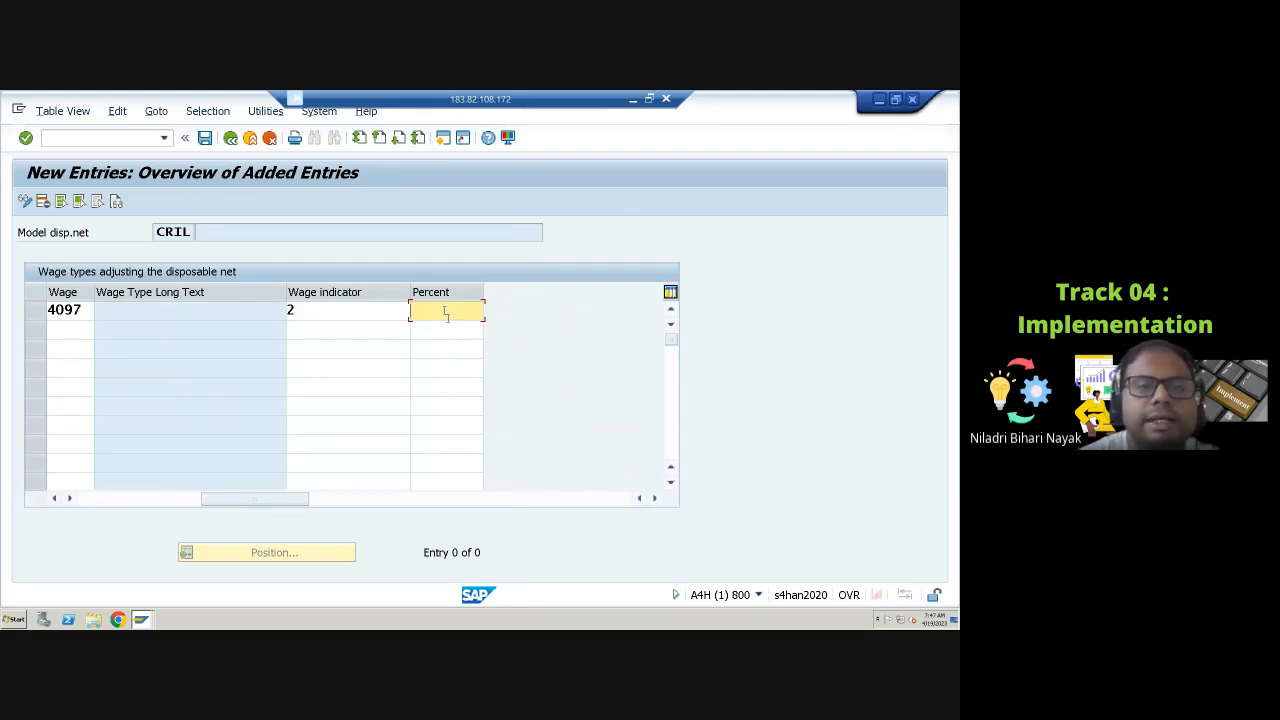
pyautogui.write('2')
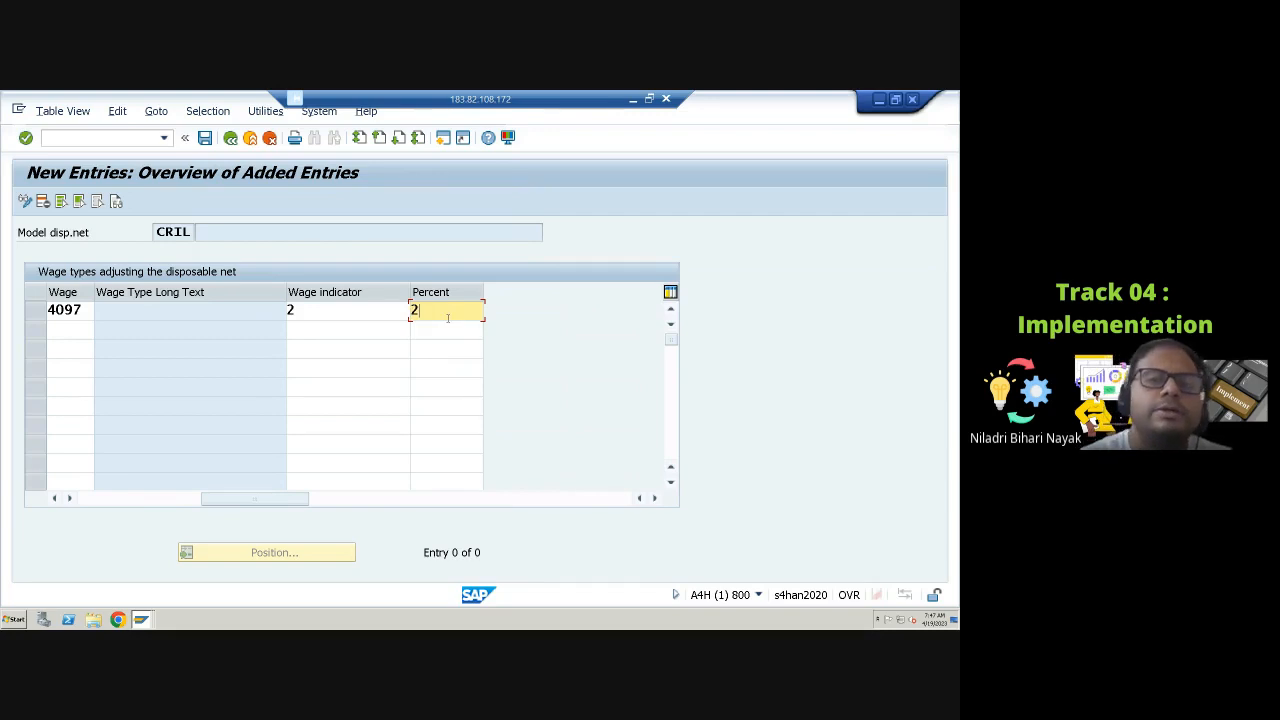
# Step: Save the entry under the proposed customizing request and return to the IMG
pyautogui.click(204, 137)
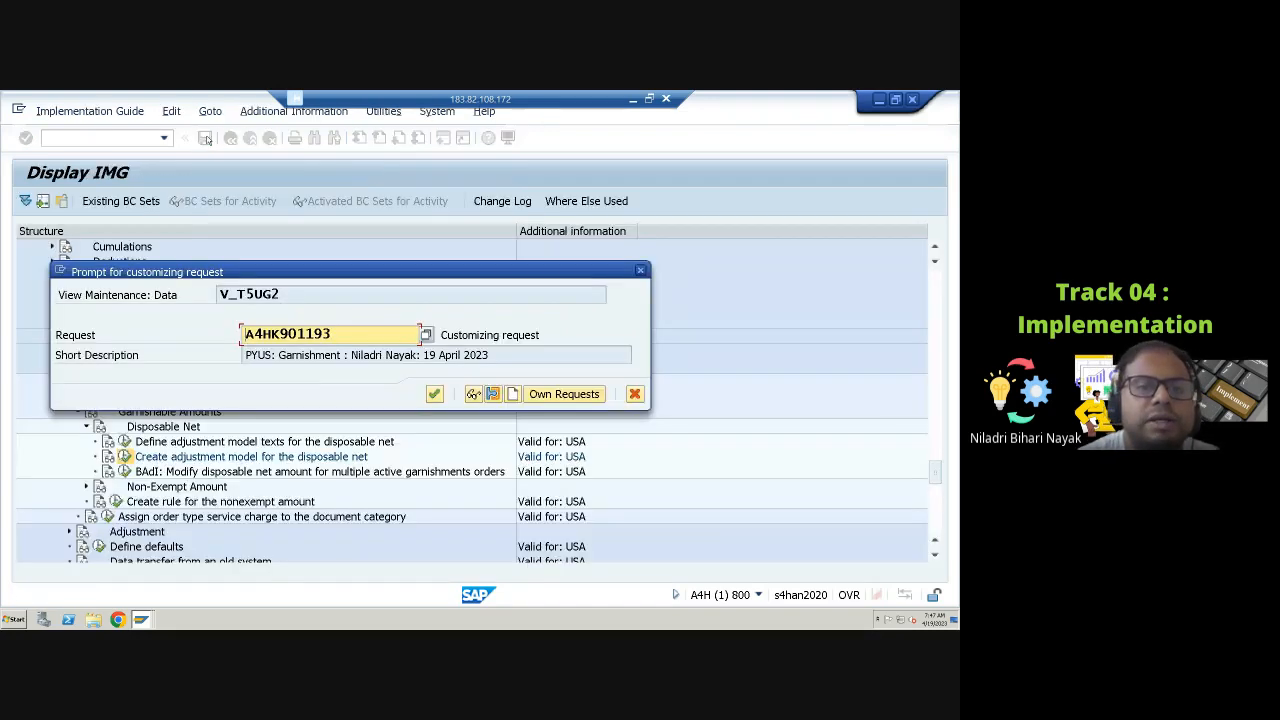
pyautogui.click(434, 394)
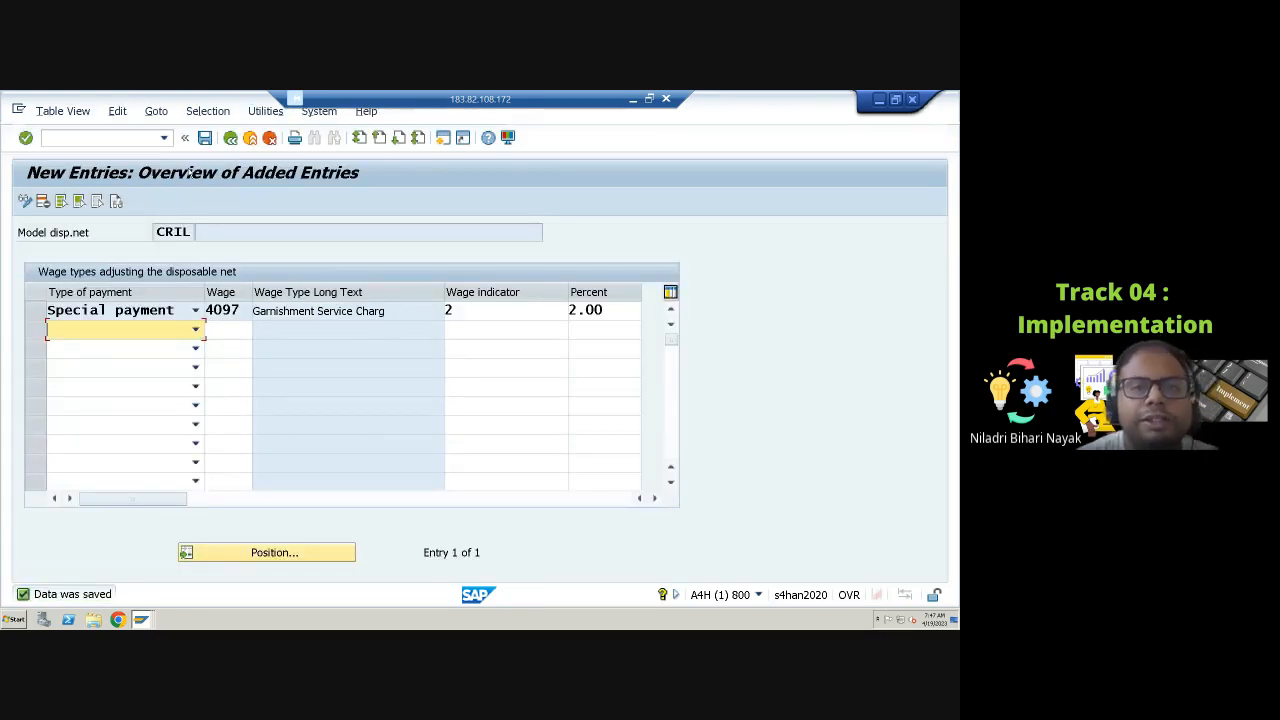
pyautogui.click(230, 139)
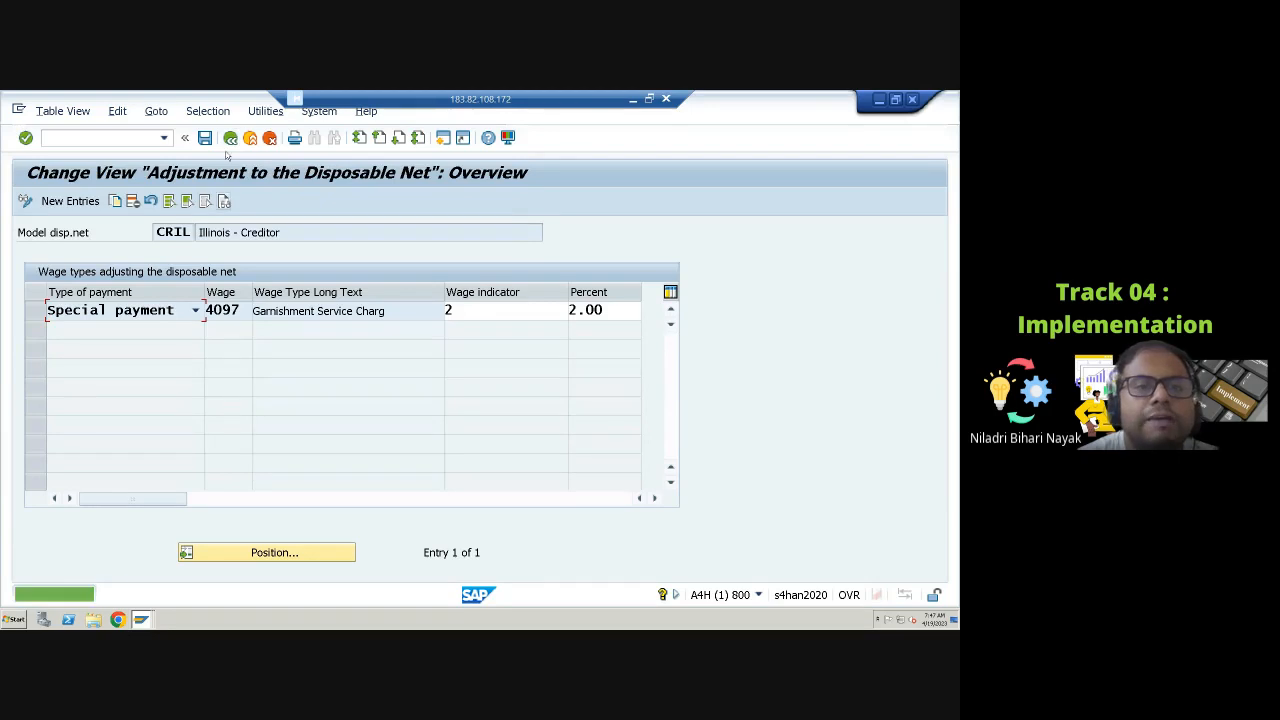
pyautogui.click(230, 138)
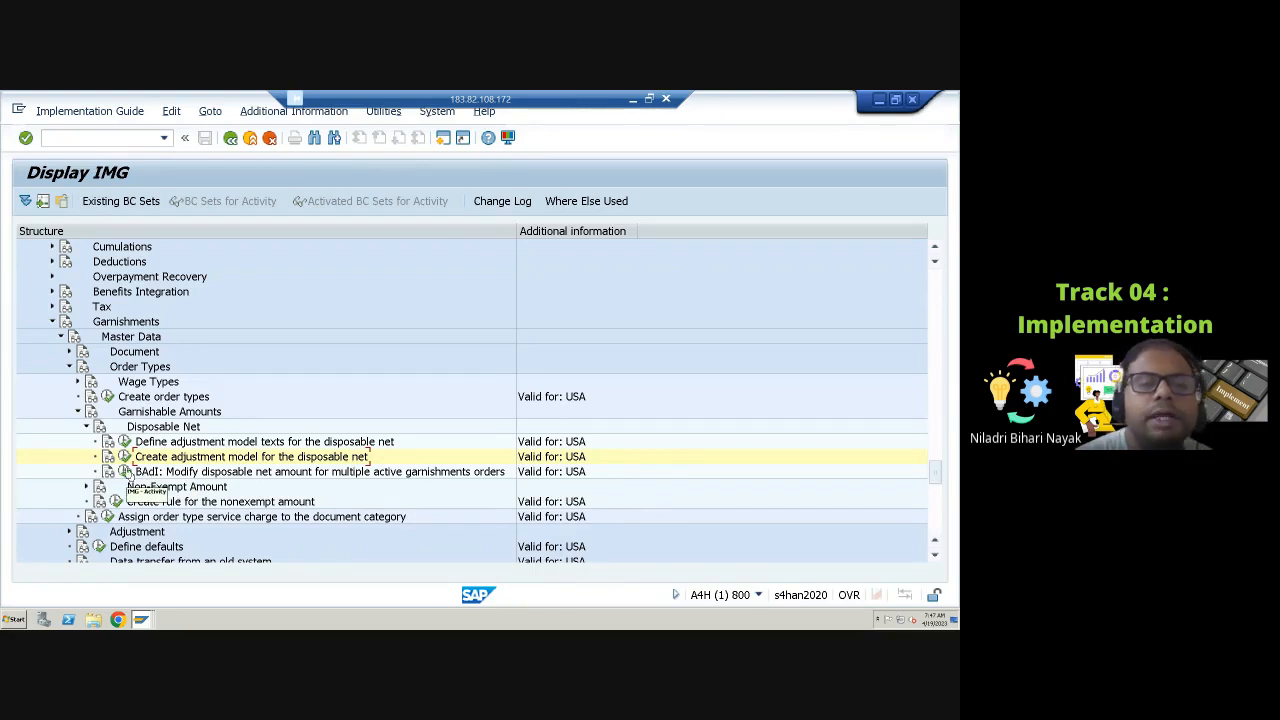
pyautogui.click(126, 471)
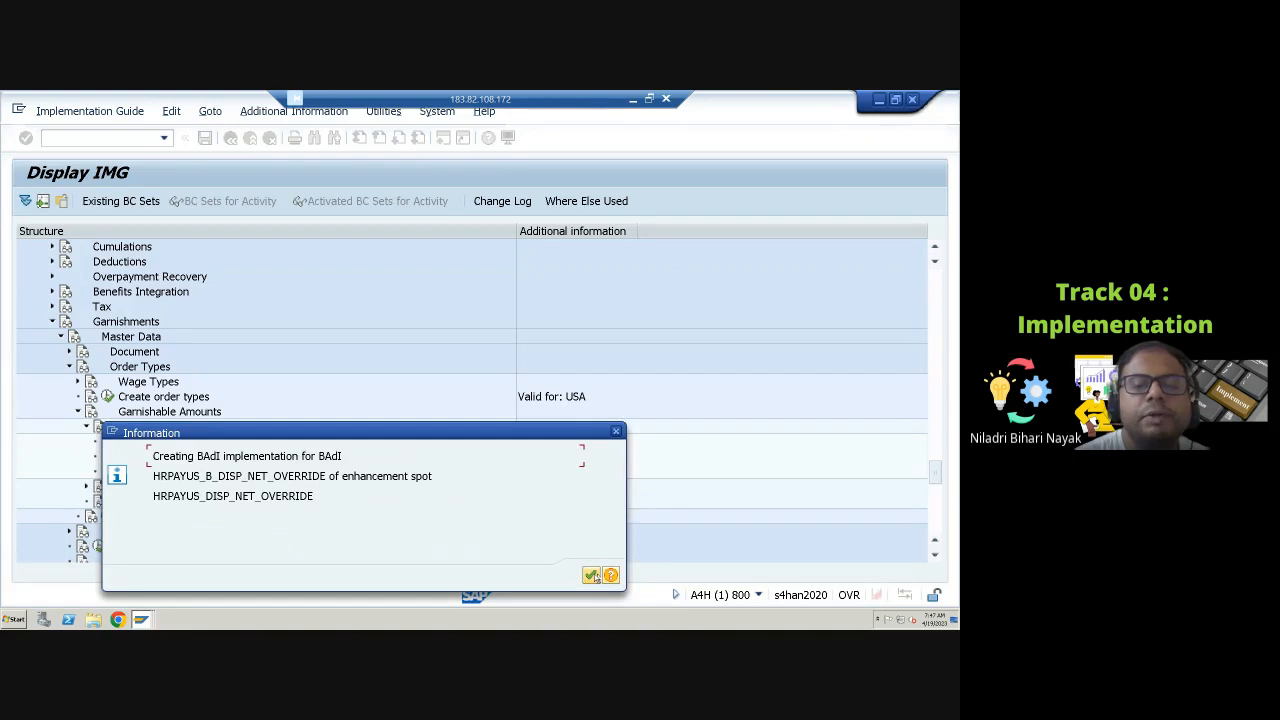
pyautogui.click(591, 575)
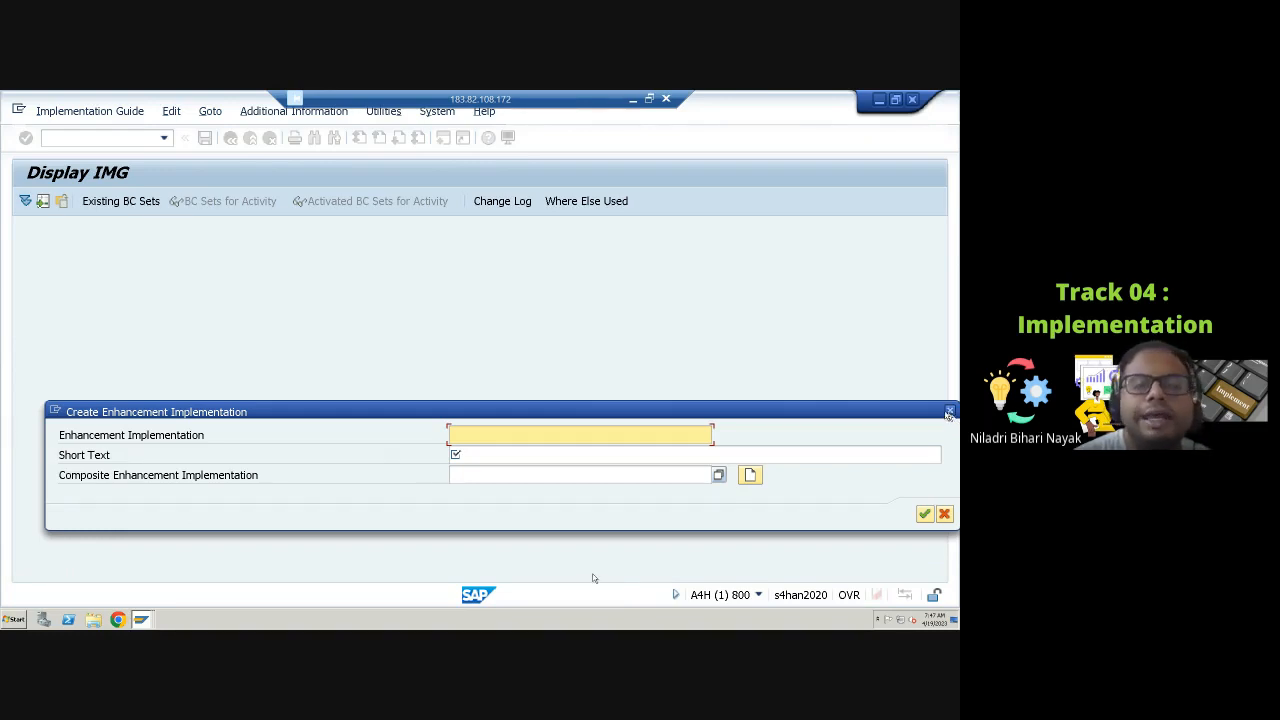
pyautogui.press('Escape')
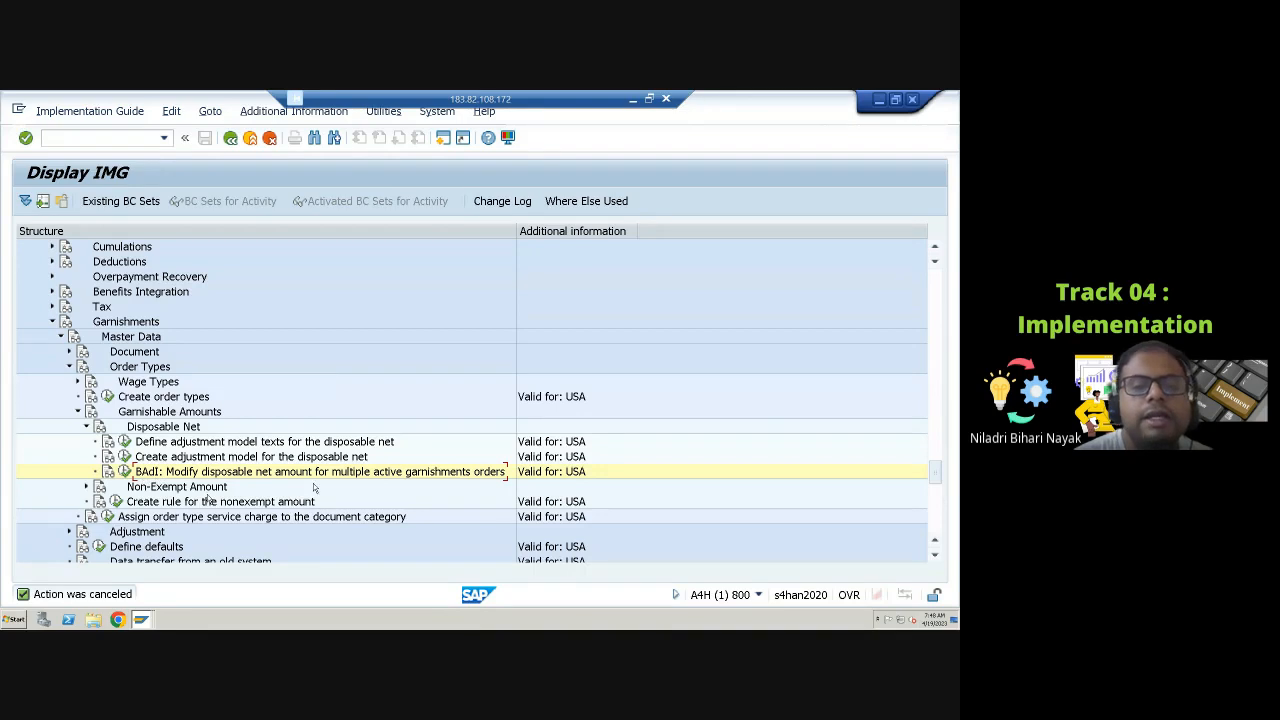
pyautogui.scroll(-3, 357, 493)
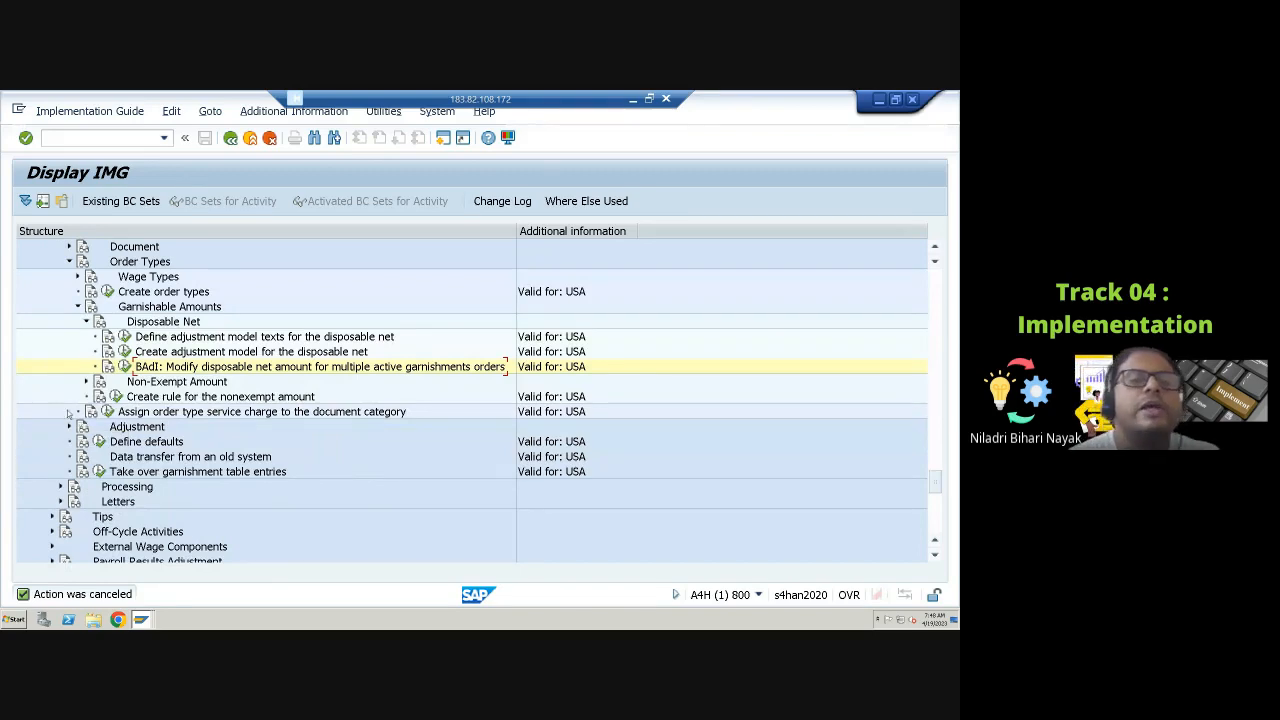
# Step: Navigate to Non-Exempt Amount > Levy and open the activity for creating the additional exempt amount
pyautogui.click(86, 322)
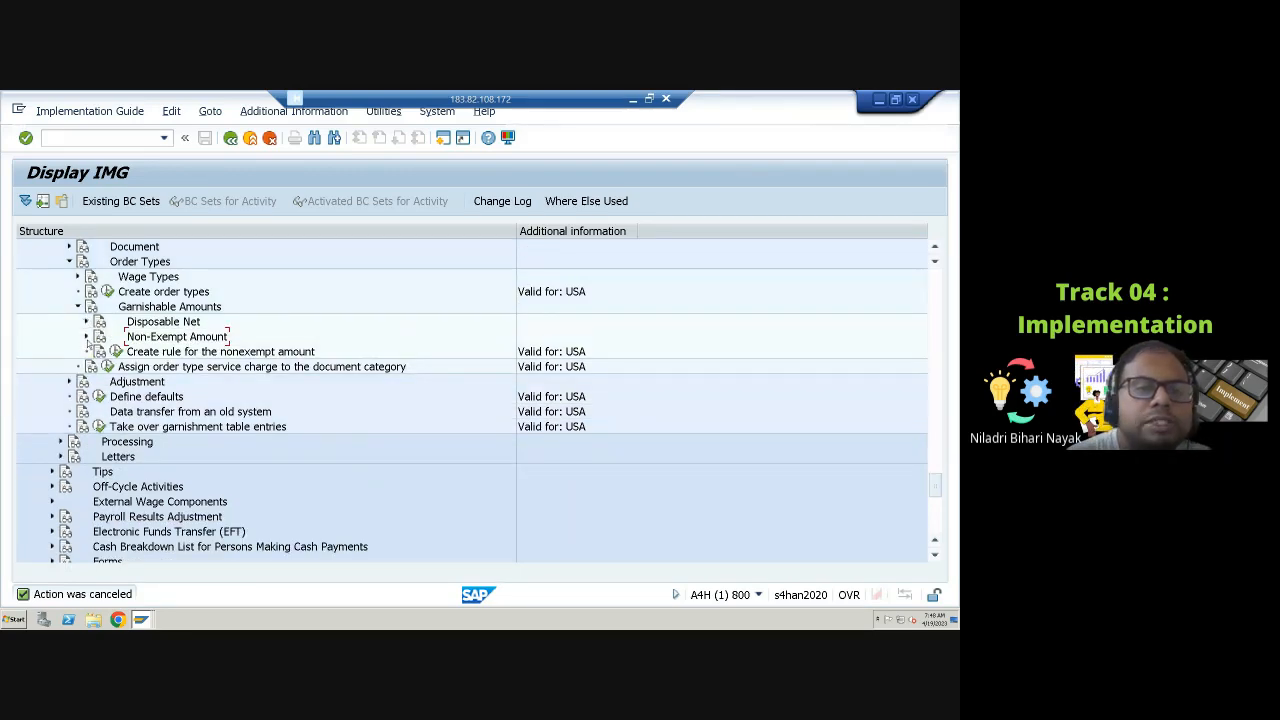
pyautogui.click(86, 337)
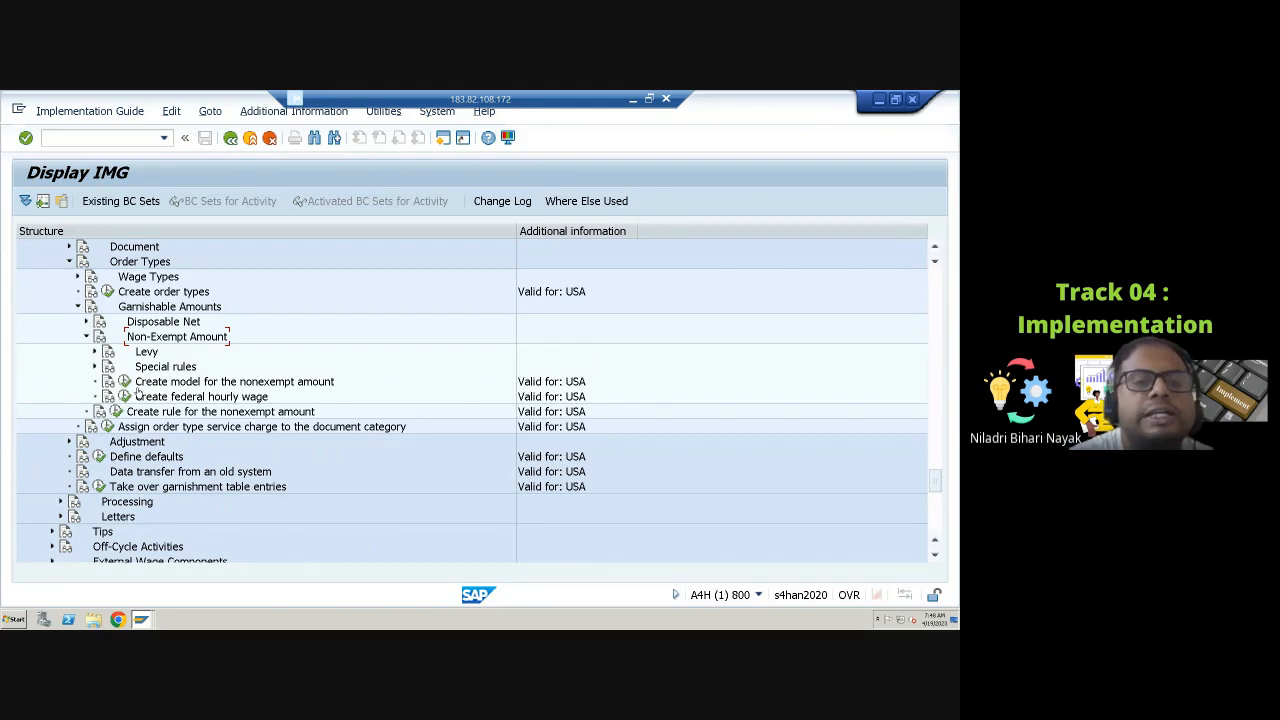
pyautogui.click(95, 351)
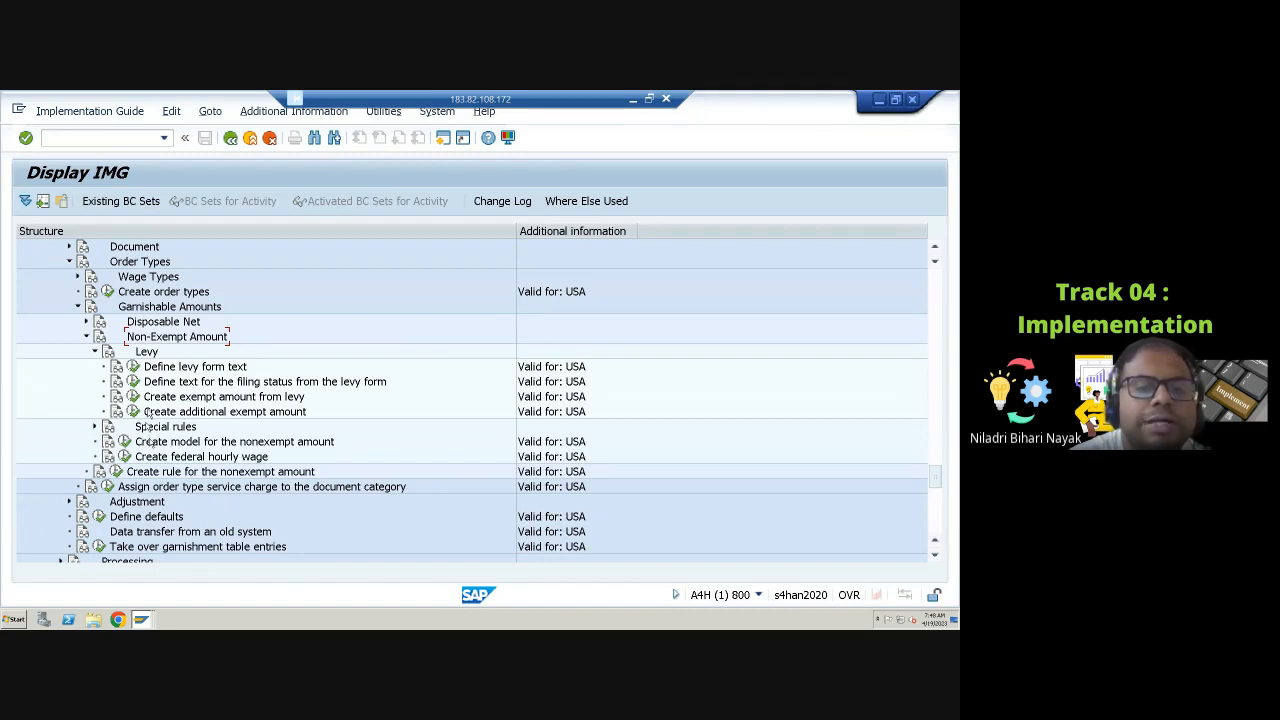
pyautogui.click(133, 397)
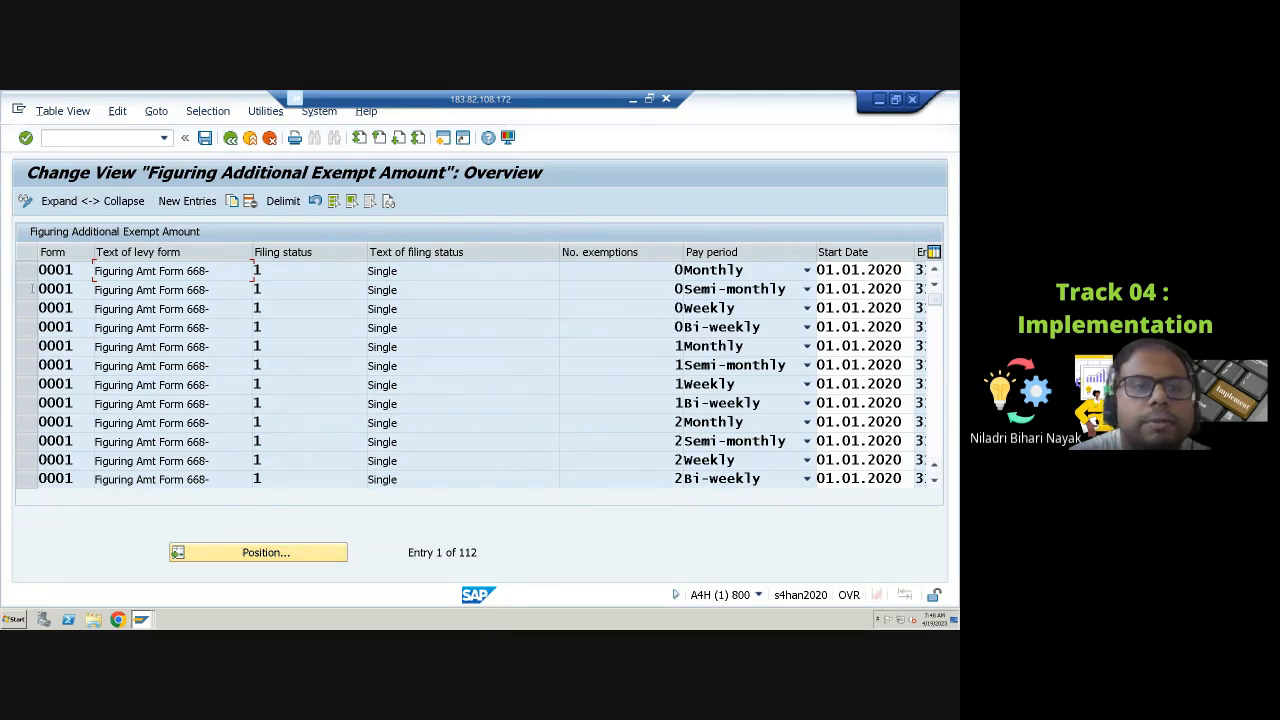
pyautogui.click(187, 201)
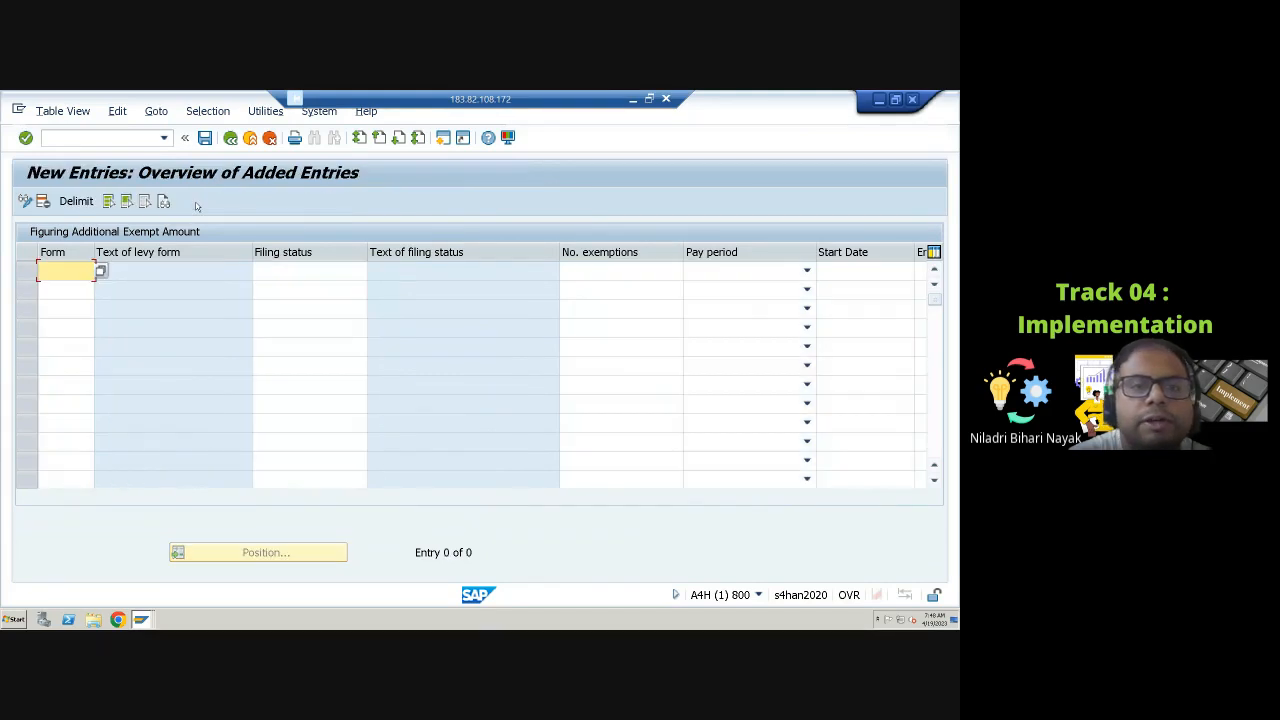
pyautogui.click(100, 272)
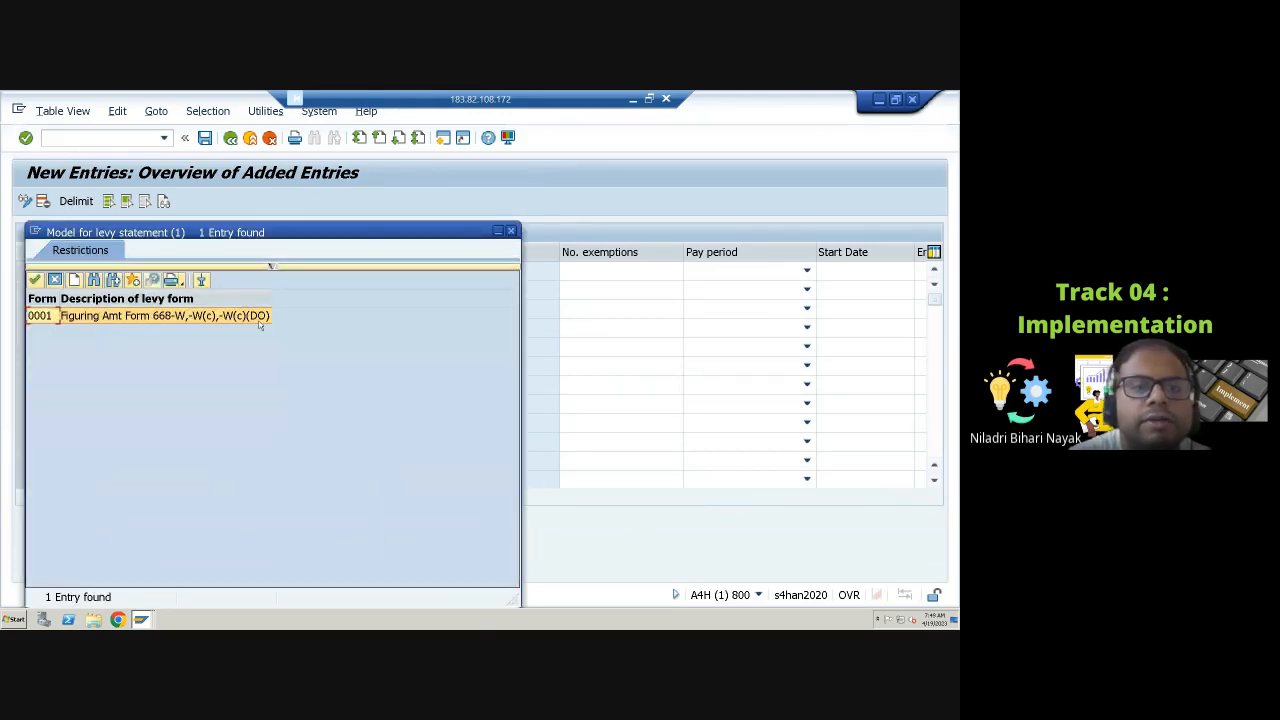
pyautogui.click(511, 231)
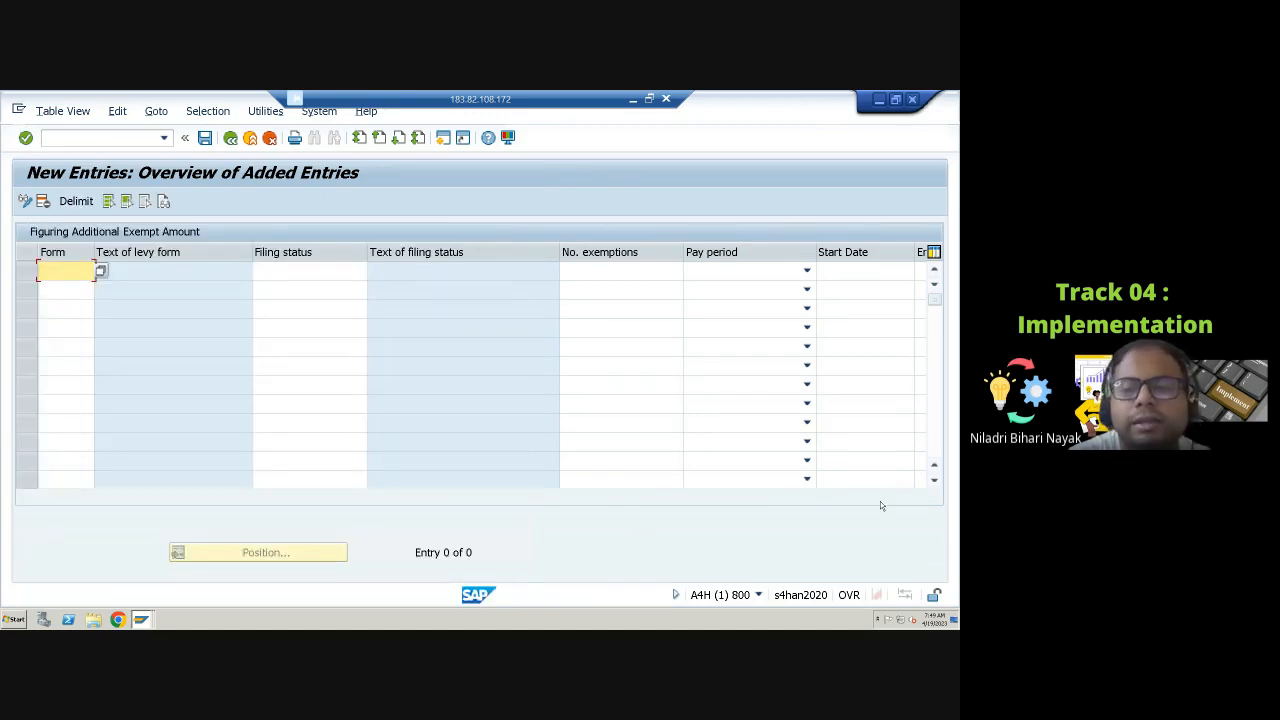
pyautogui.click(230, 138)
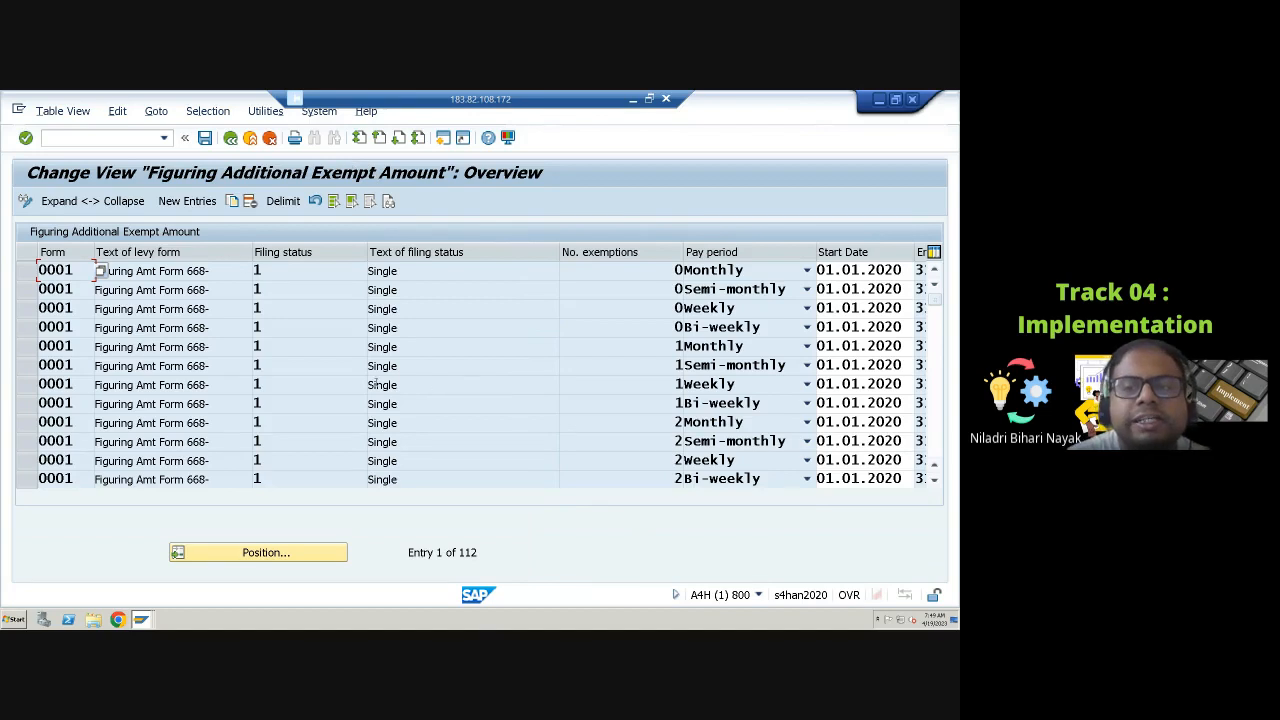
# Step: Review the pay period and date columns of the additional exempt amount entries, then return to the IMG
pyautogui.scroll(-3, 562, 354)
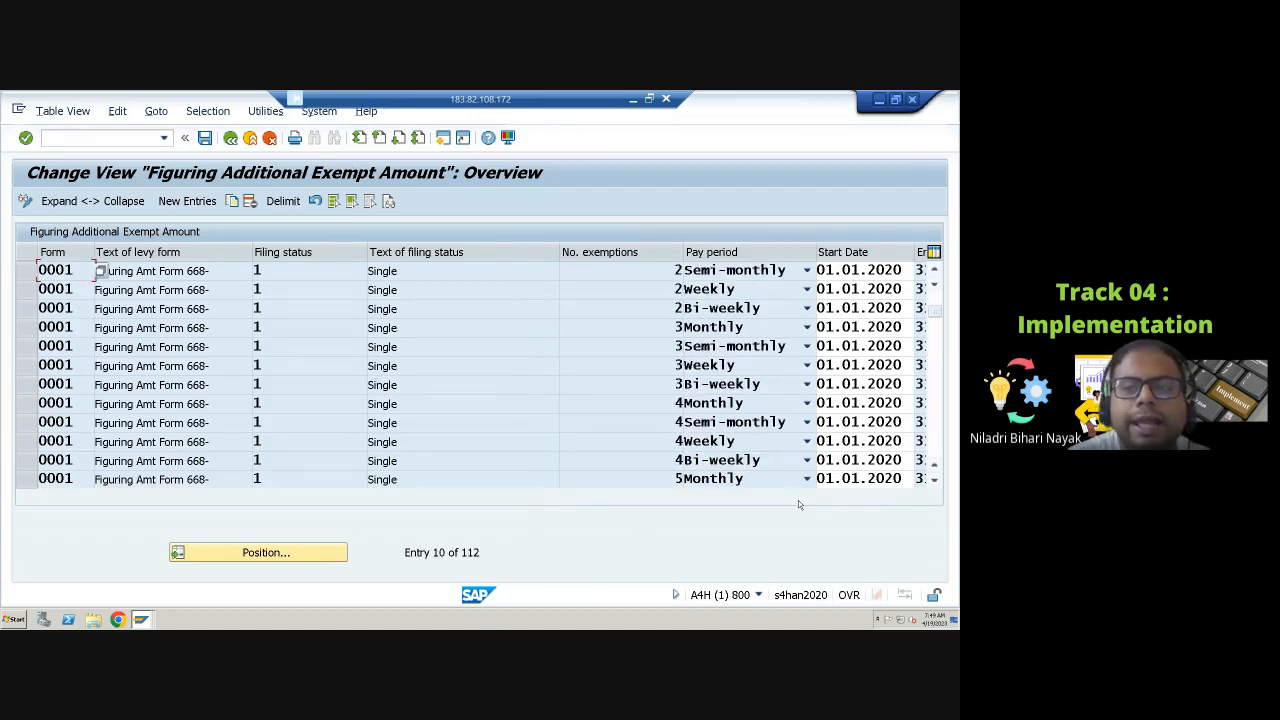
pyautogui.click(921, 290)
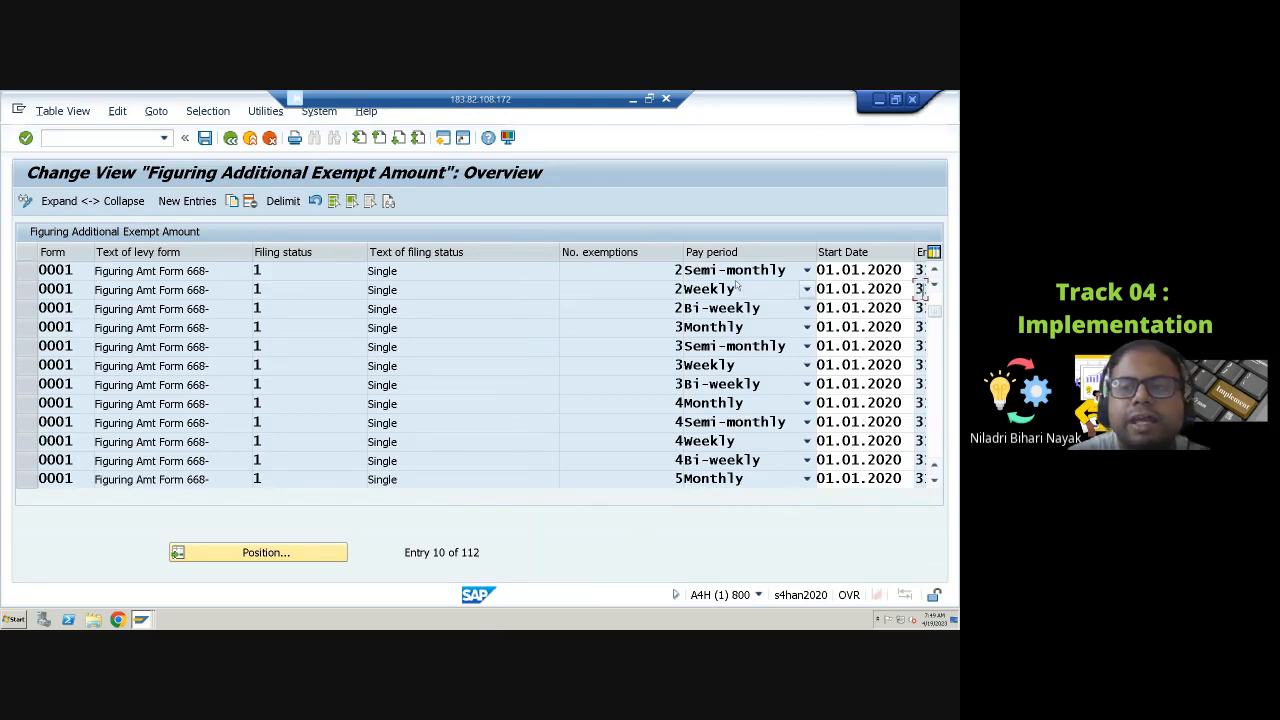
pyautogui.moveTo(682, 251); pyautogui.dragTo(611, 256)
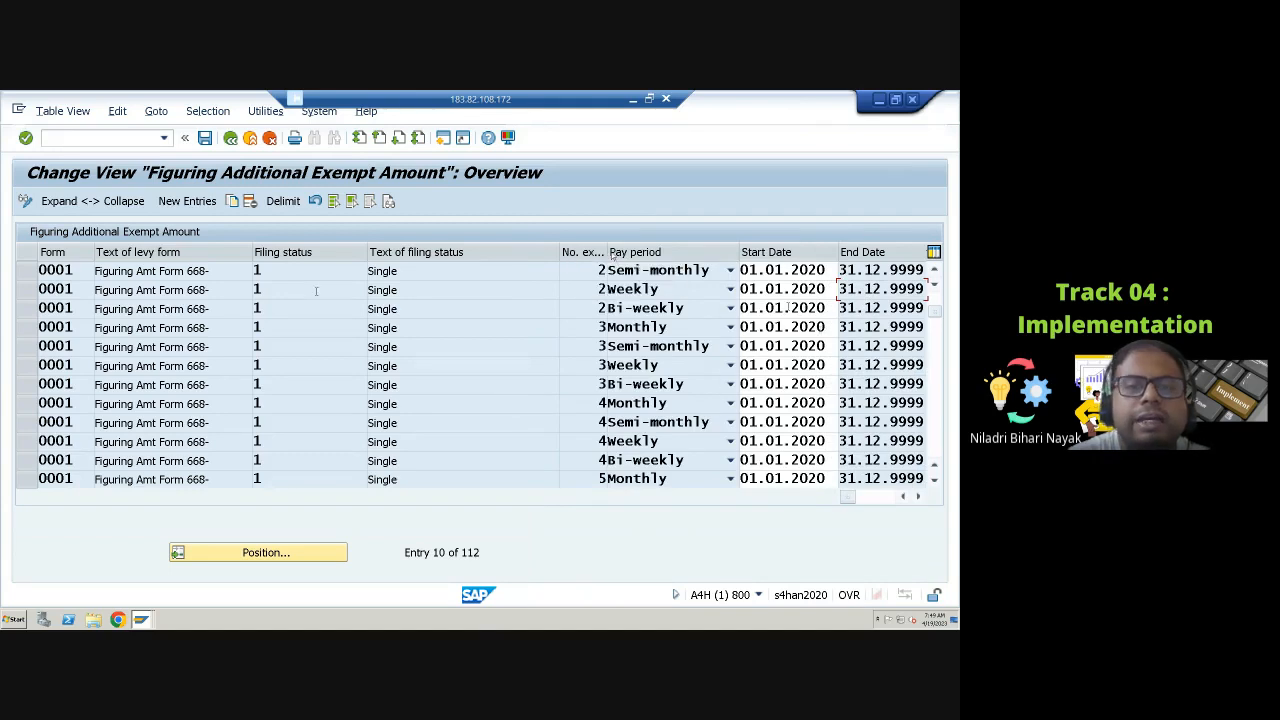
pyautogui.click(230, 137)
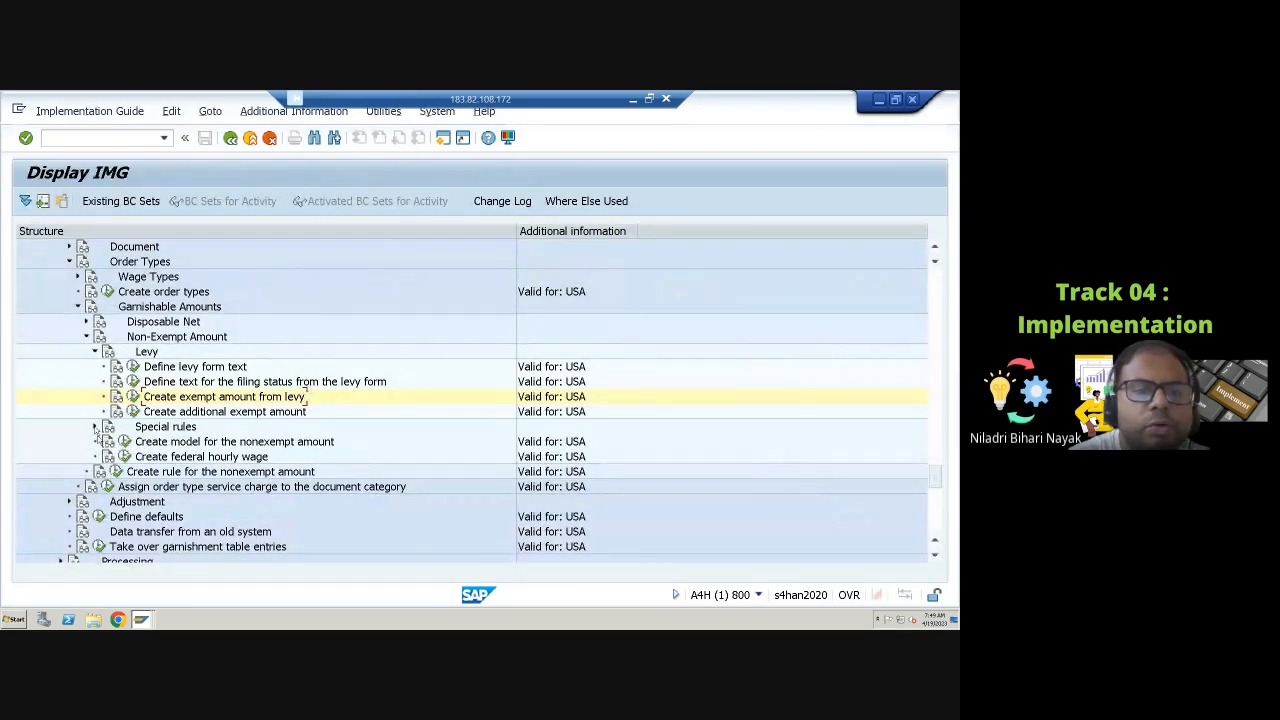
# Step: Expand Special rules and open the activity assigning order type service charges to document categories
pyautogui.click(95, 427)
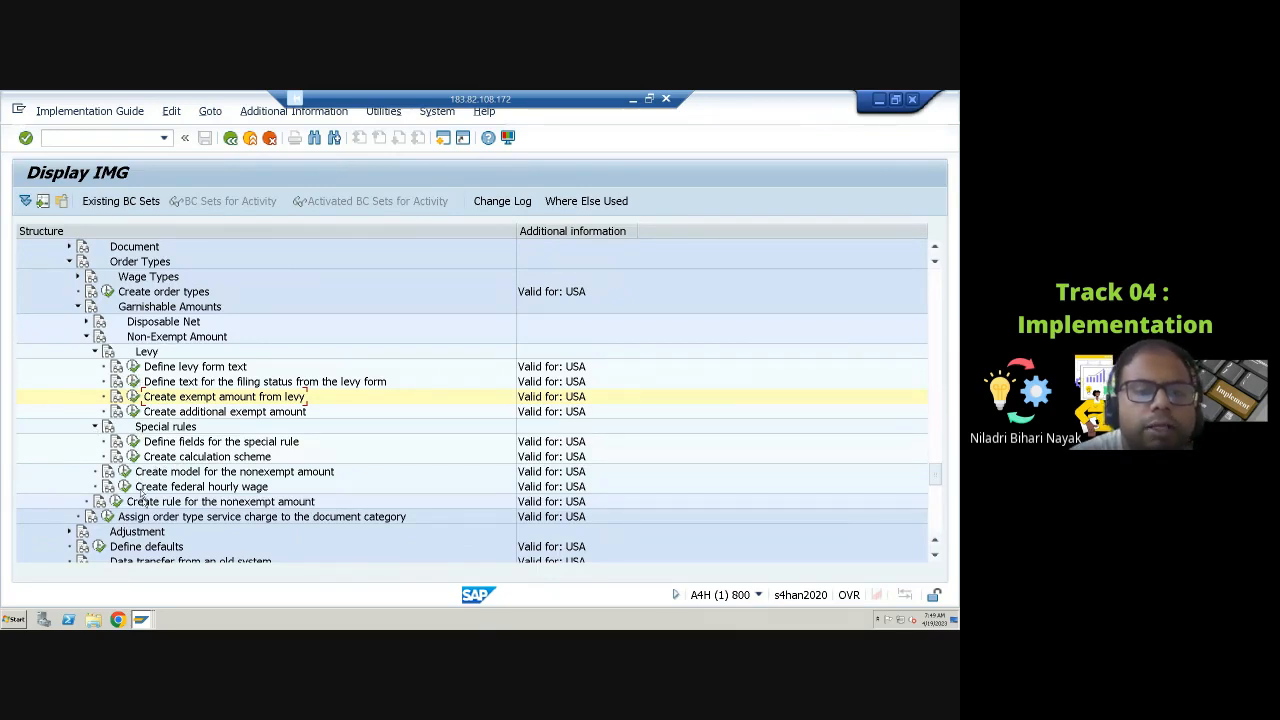
pyautogui.scroll(-3, 145, 480)
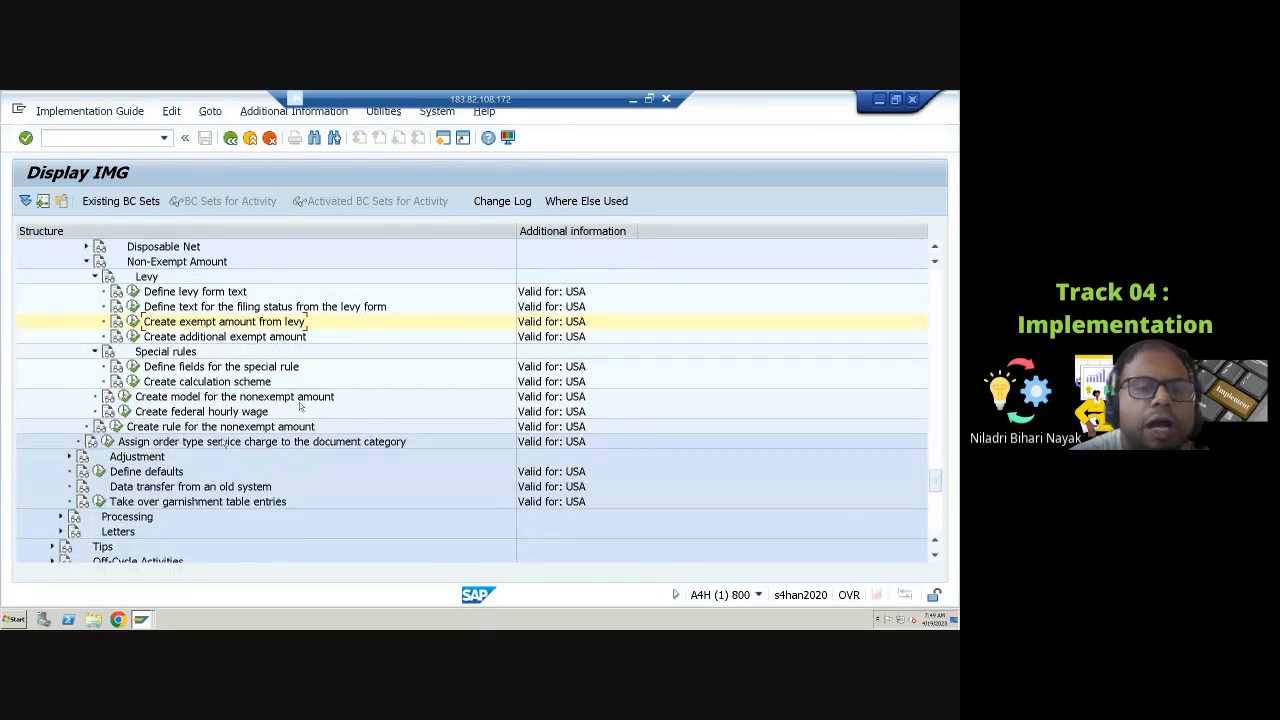
pyautogui.scroll(-2, 225, 444)
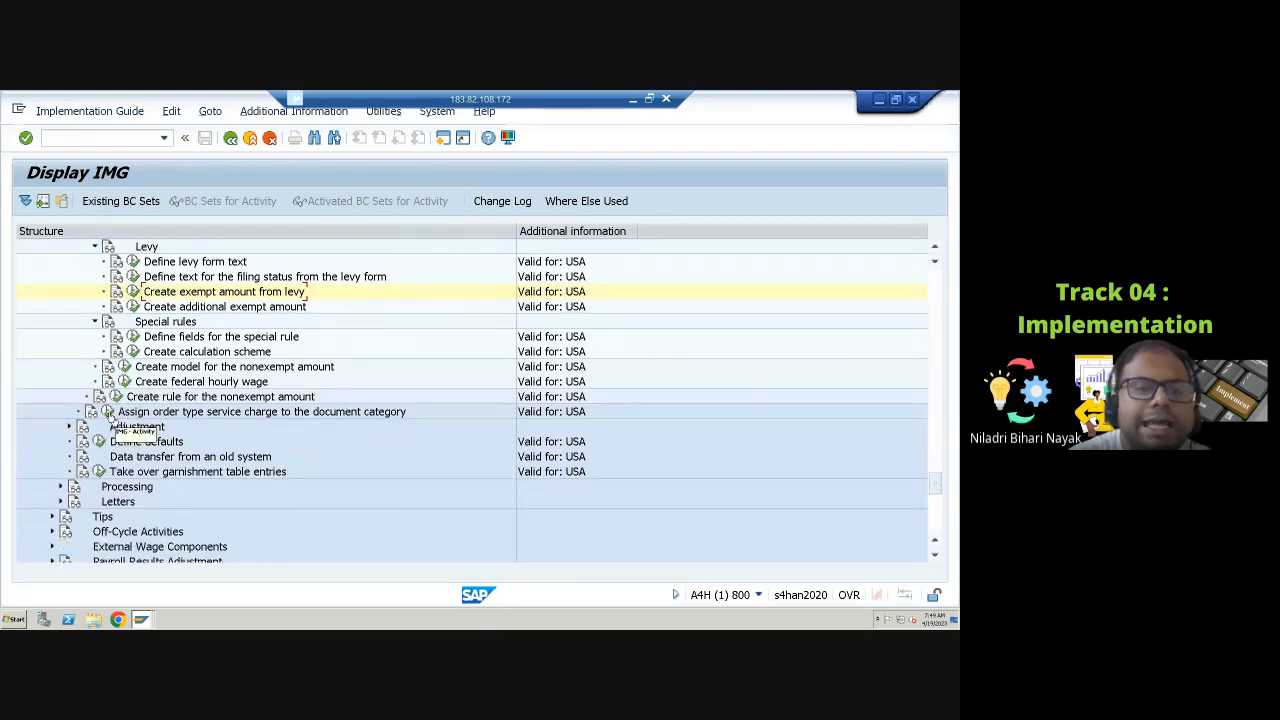
pyautogui.click(108, 412)
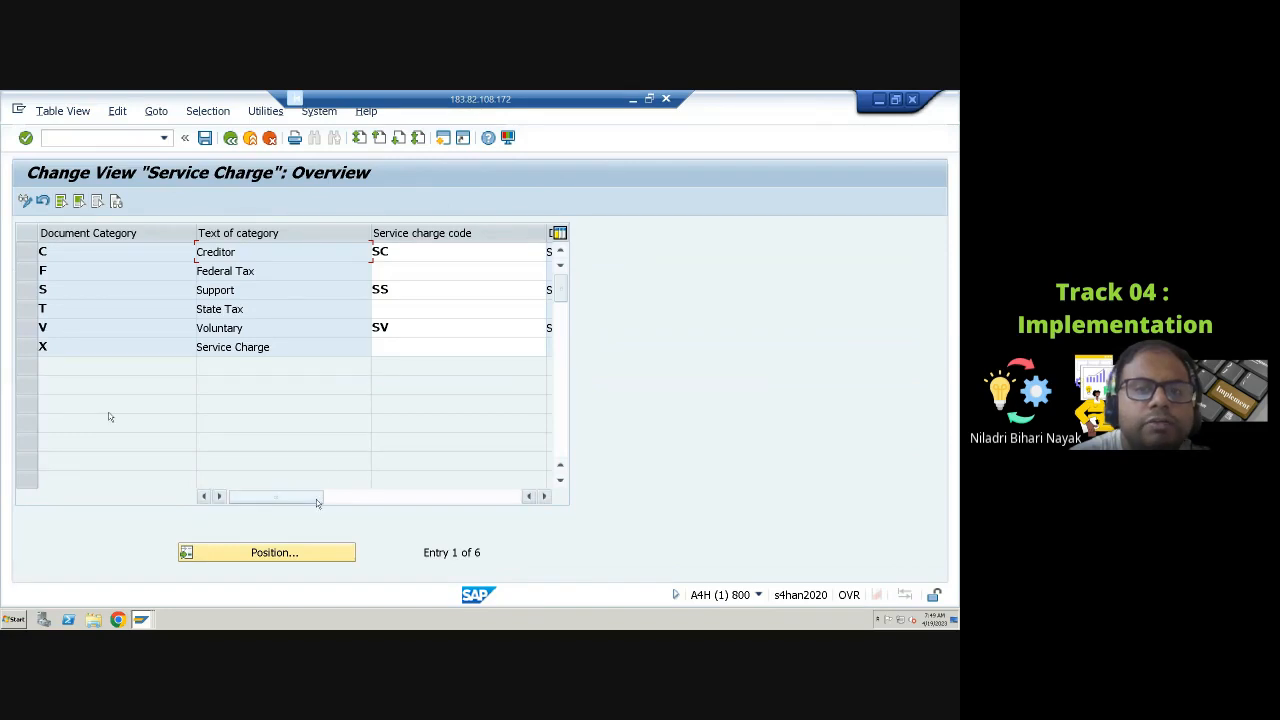
# Step: Inspect the service charge codes per document category, including the available order types for Support, and return to the IMG
pyautogui.moveTo(316, 499); pyautogui.dragTo(194, 475)
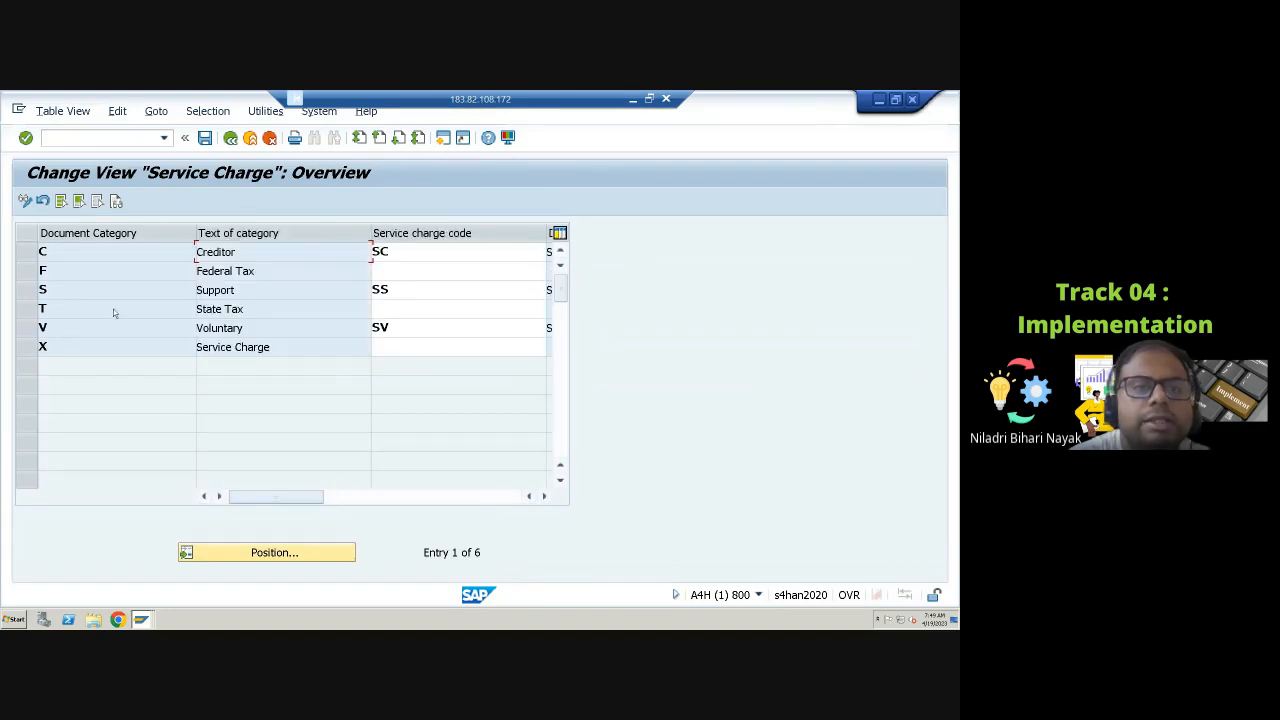
pyautogui.click(396, 252)
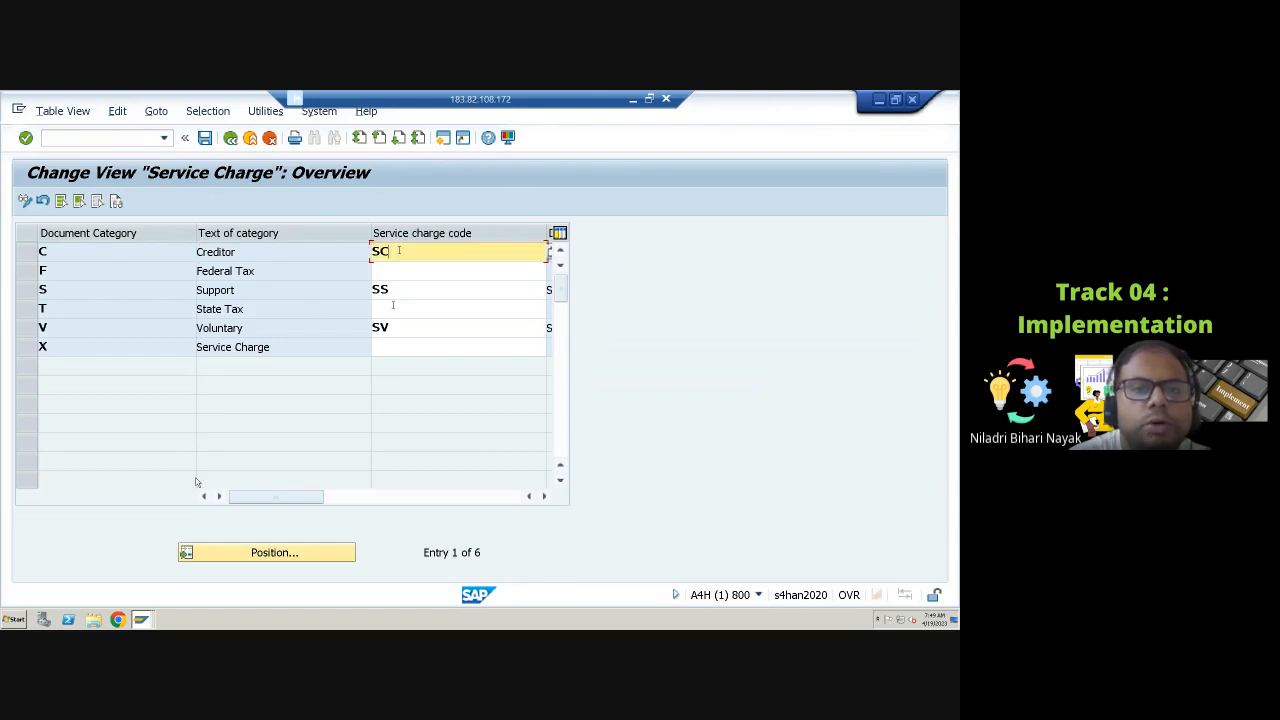
pyautogui.click(407, 290)
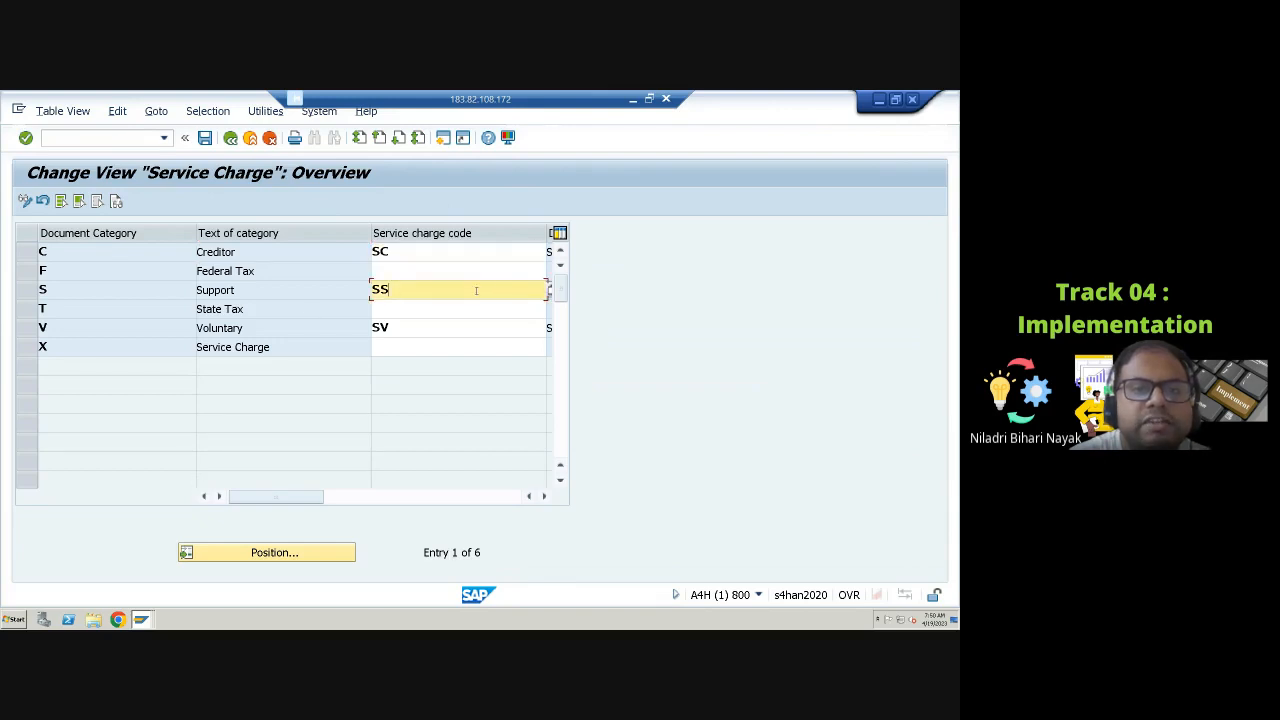
pyautogui.click(553, 292)
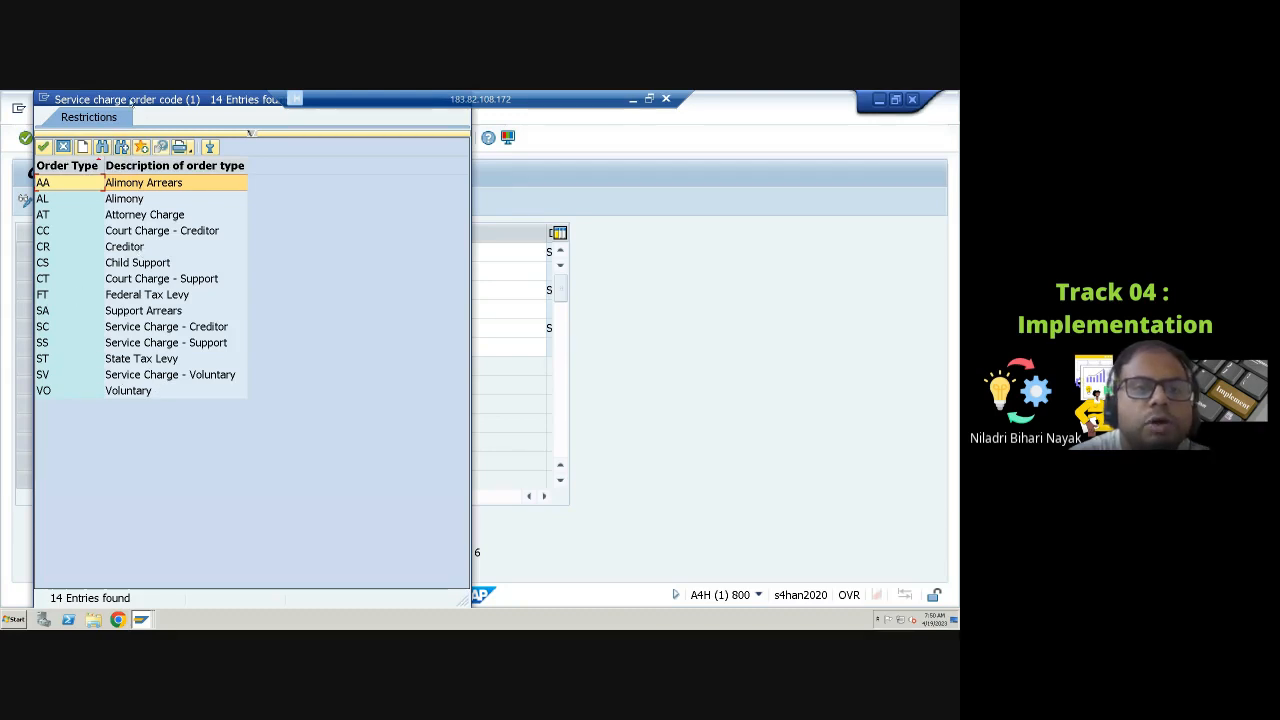
pyautogui.moveTo(133, 99); pyautogui.dragTo(145, 210)
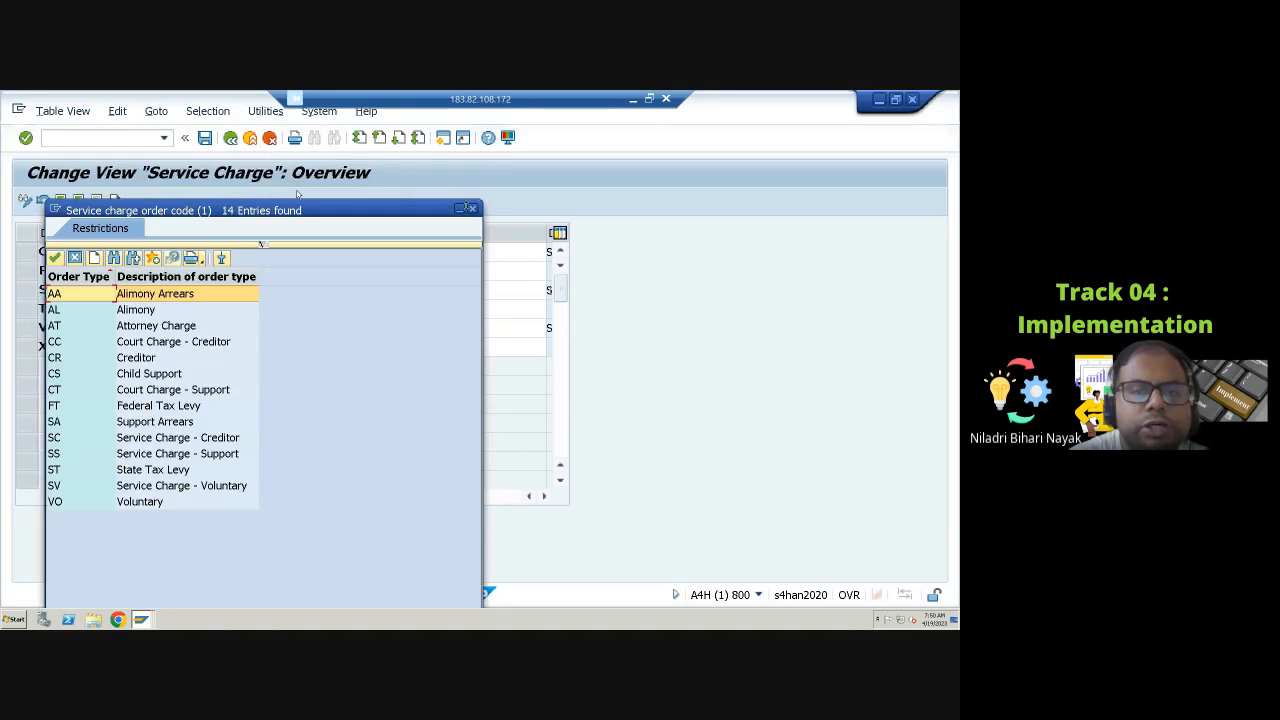
pyautogui.click(475, 211)
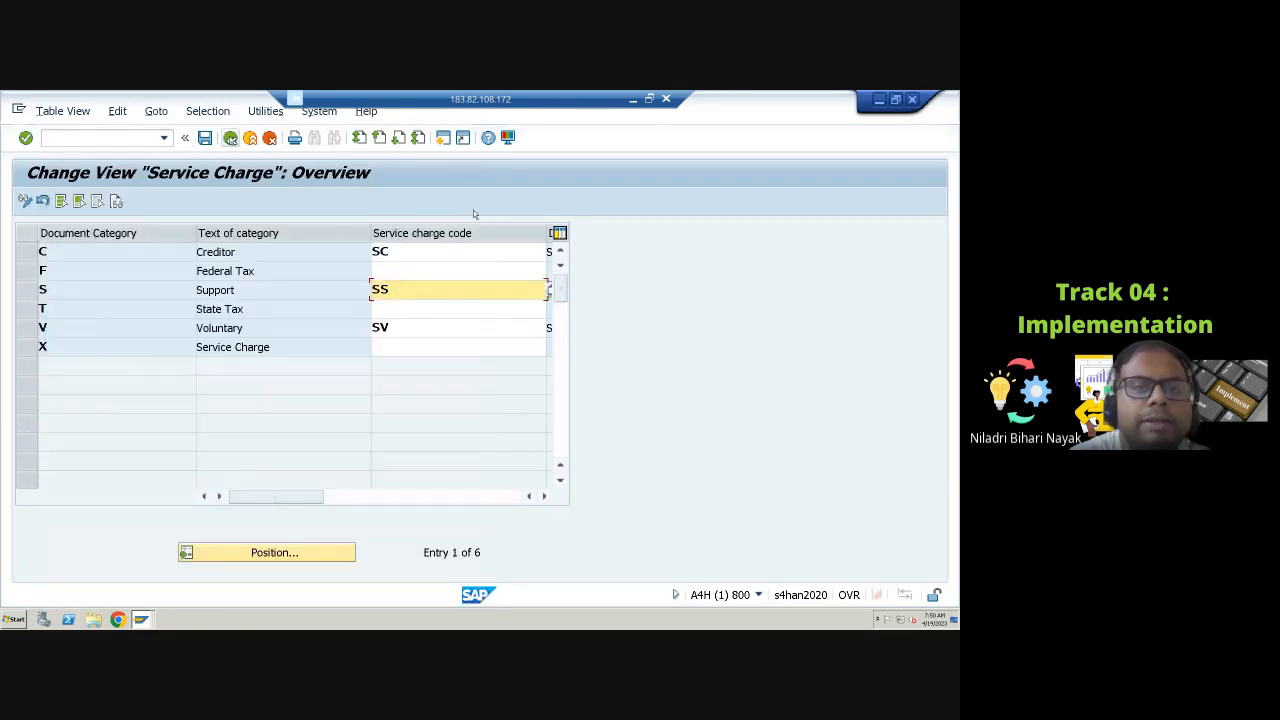
pyautogui.click(230, 137)
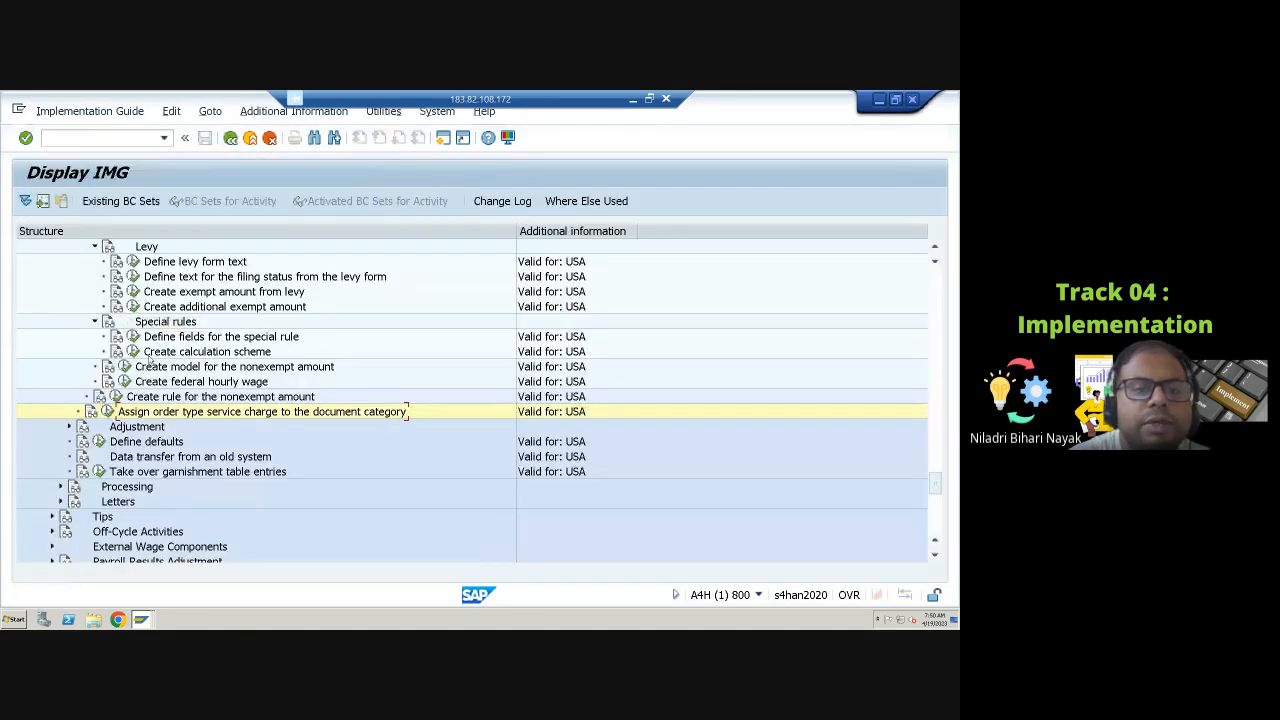
# Step: Expand Adjustment > Wage types > Check wage type catalog and open the permissibility of wage types activity
pyautogui.scroll(1, 147, 366)
pyautogui.scroll(1, 146, 356)
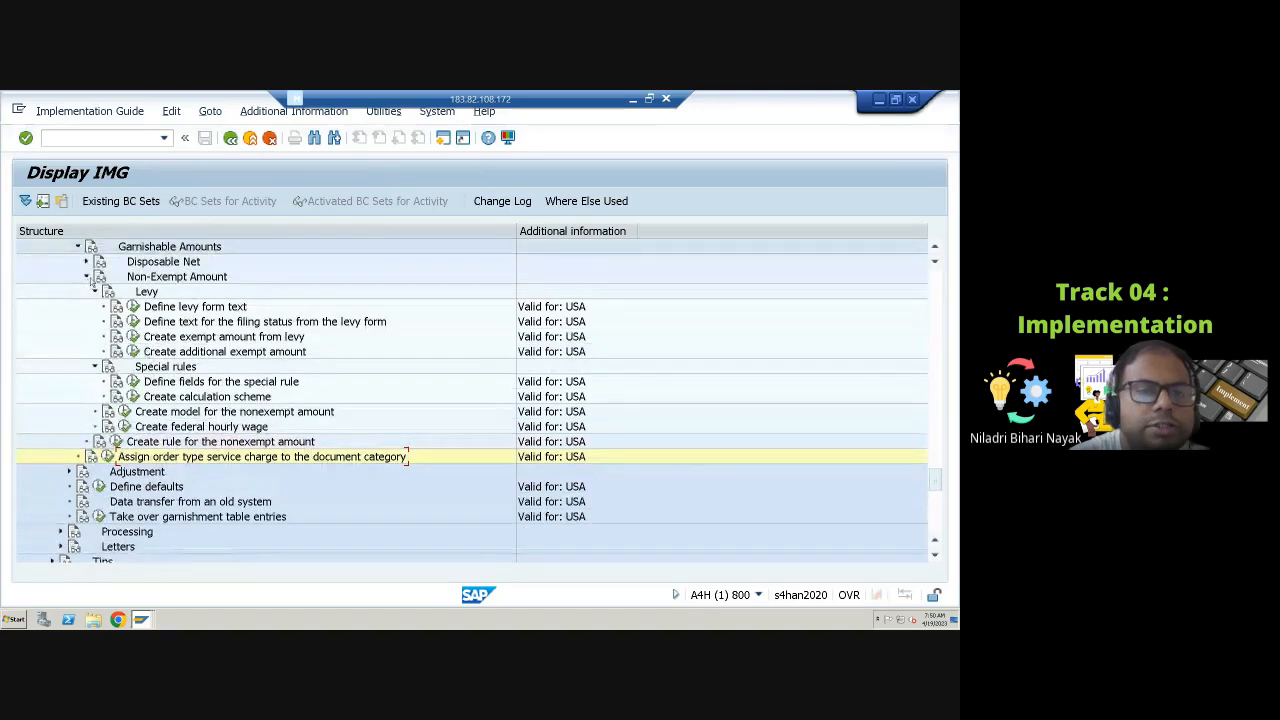
pyautogui.click(87, 277)
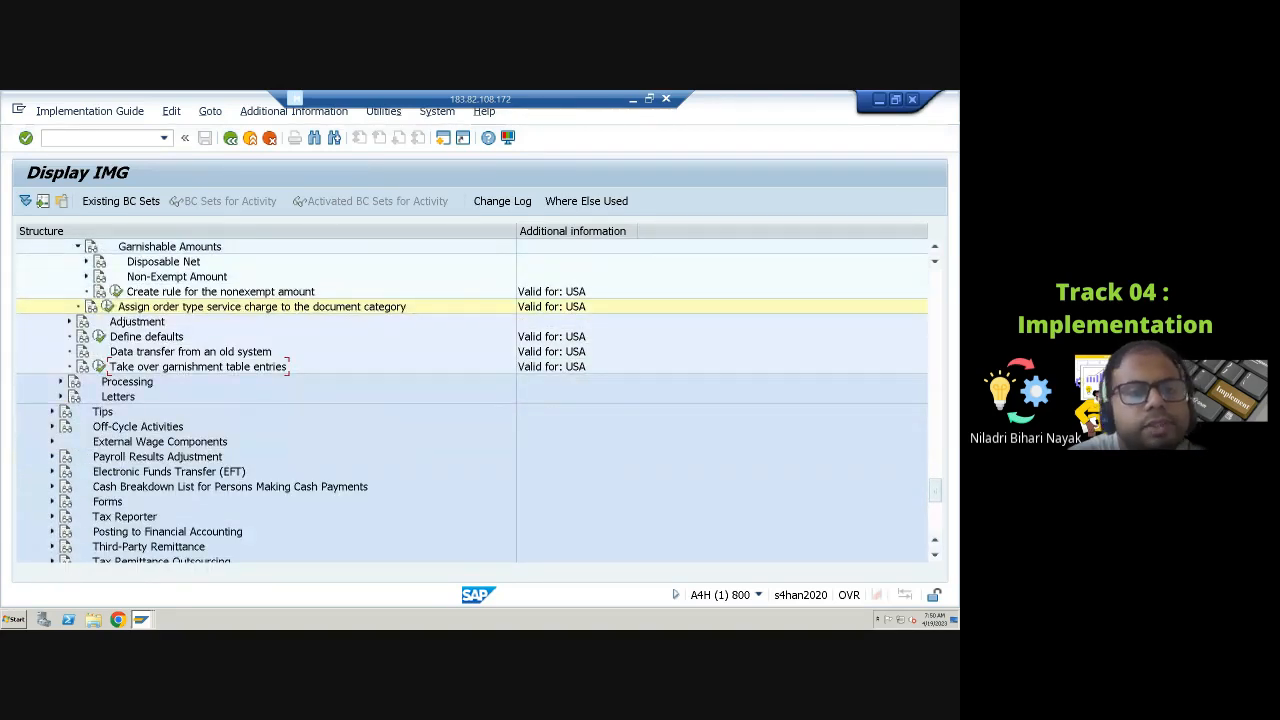
pyautogui.click(69, 321)
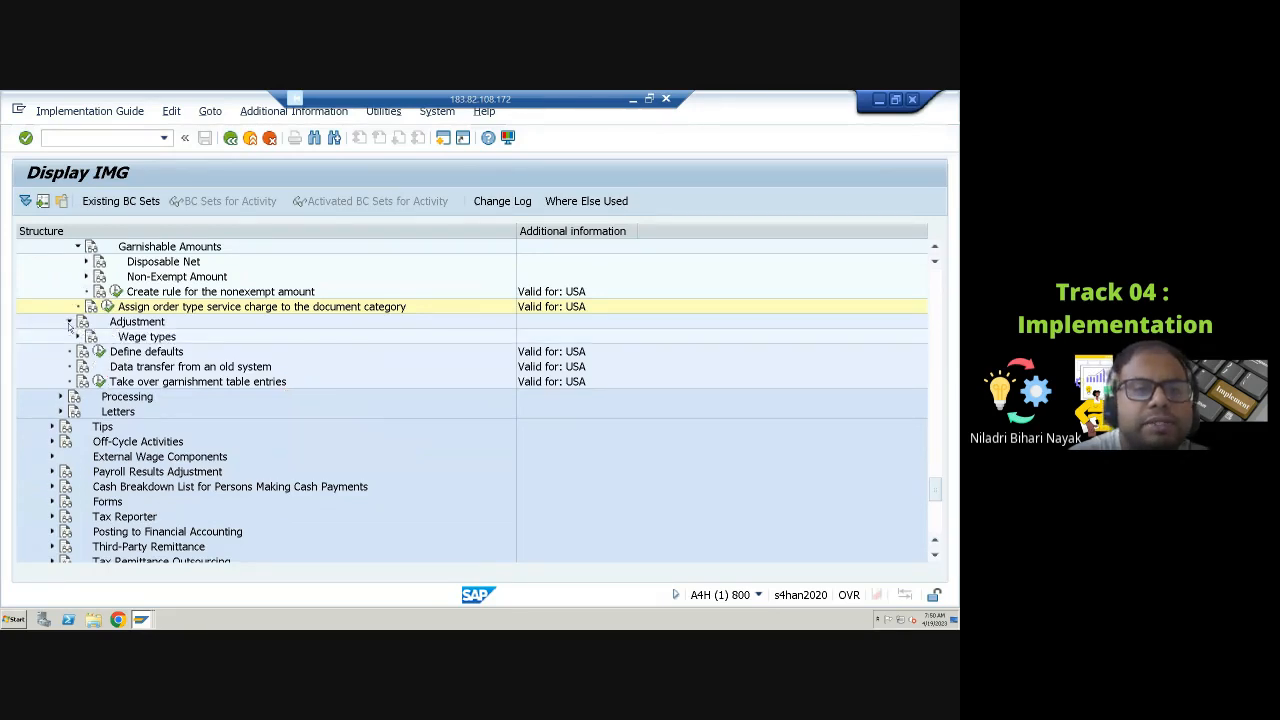
pyautogui.click(78, 337)
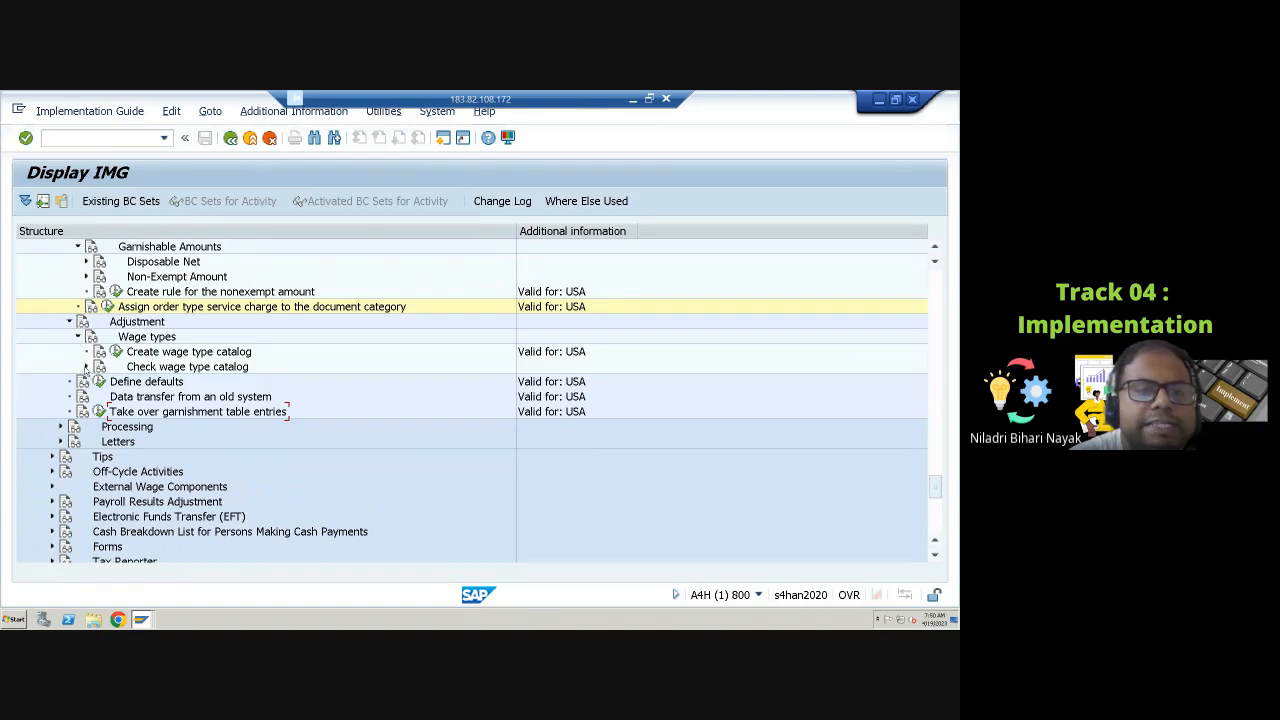
pyautogui.click(86, 367)
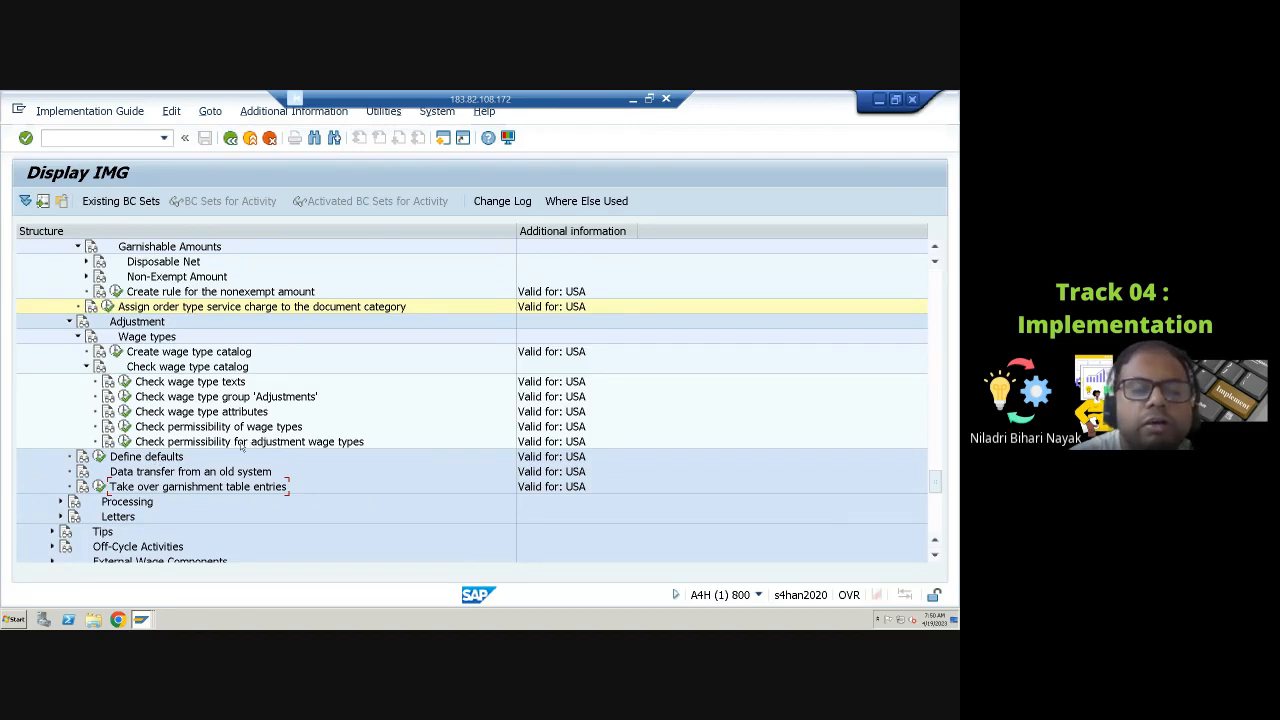
pyautogui.click(124, 427)
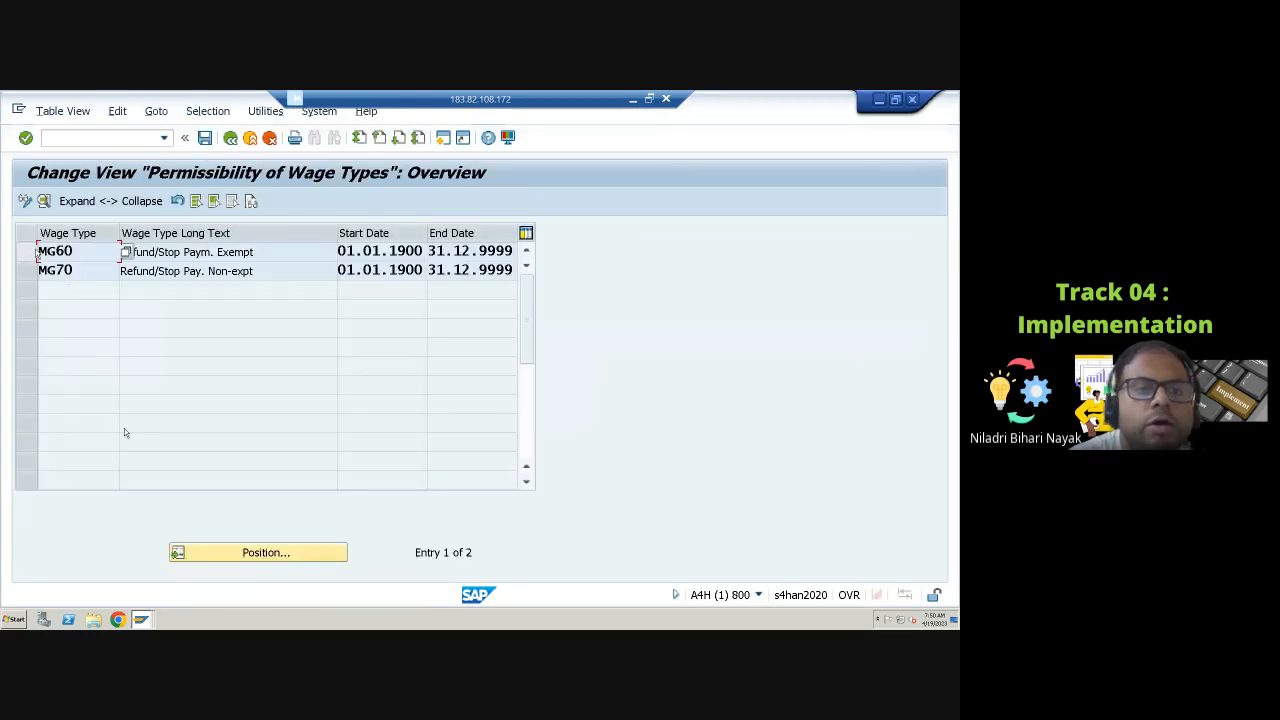
# Step: Open the details of wage type MG60, review the personnel subarea permissibility options, and return to the IMG
pyautogui.click(33, 252)
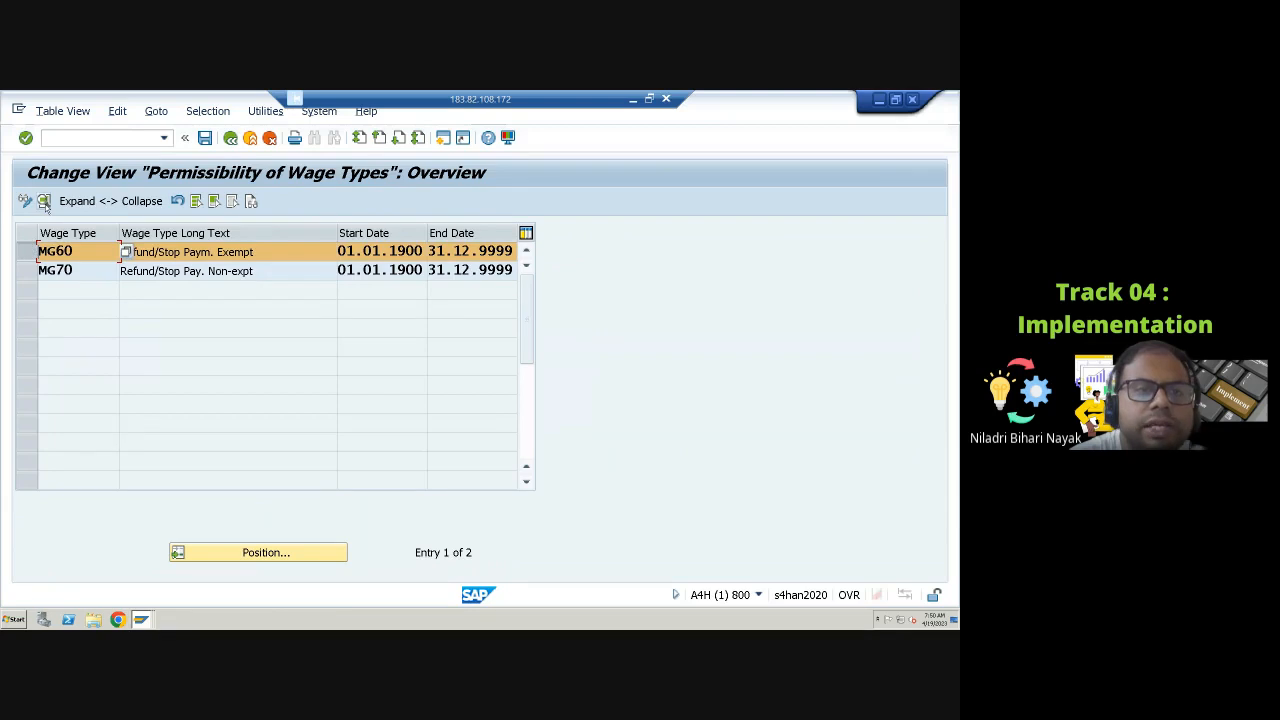
pyautogui.click(44, 203)
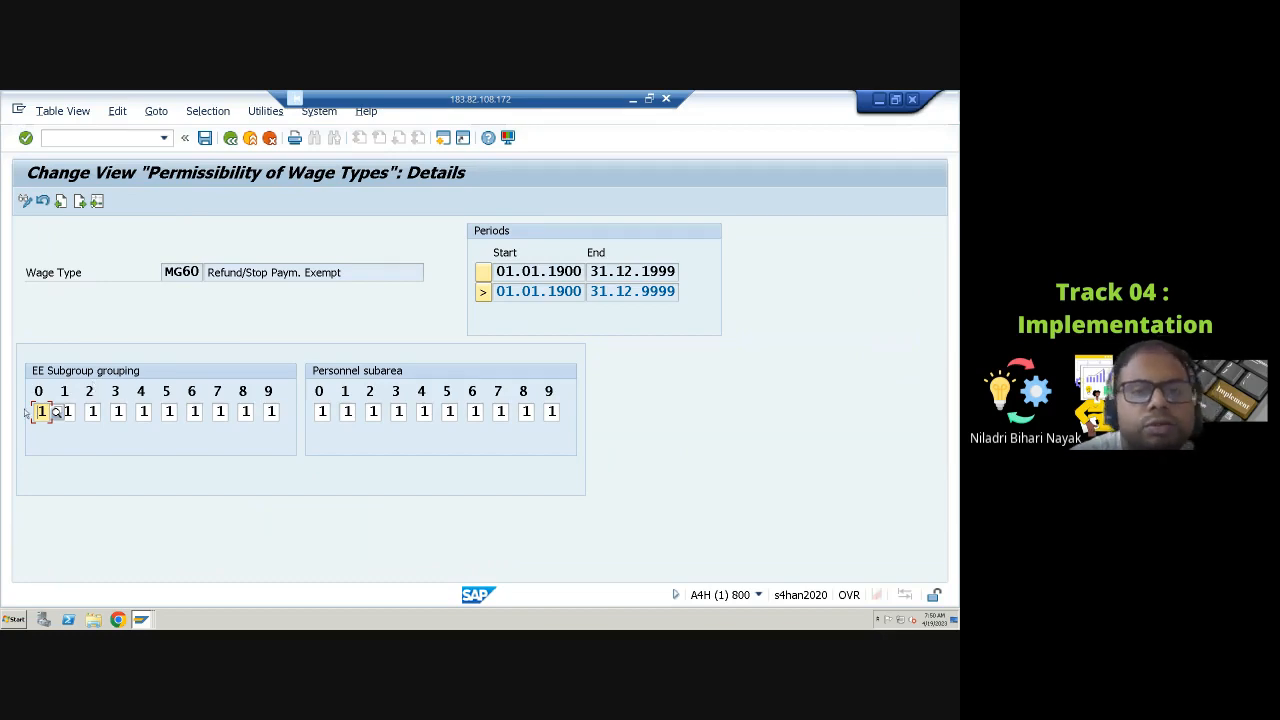
pyautogui.click(335, 412)
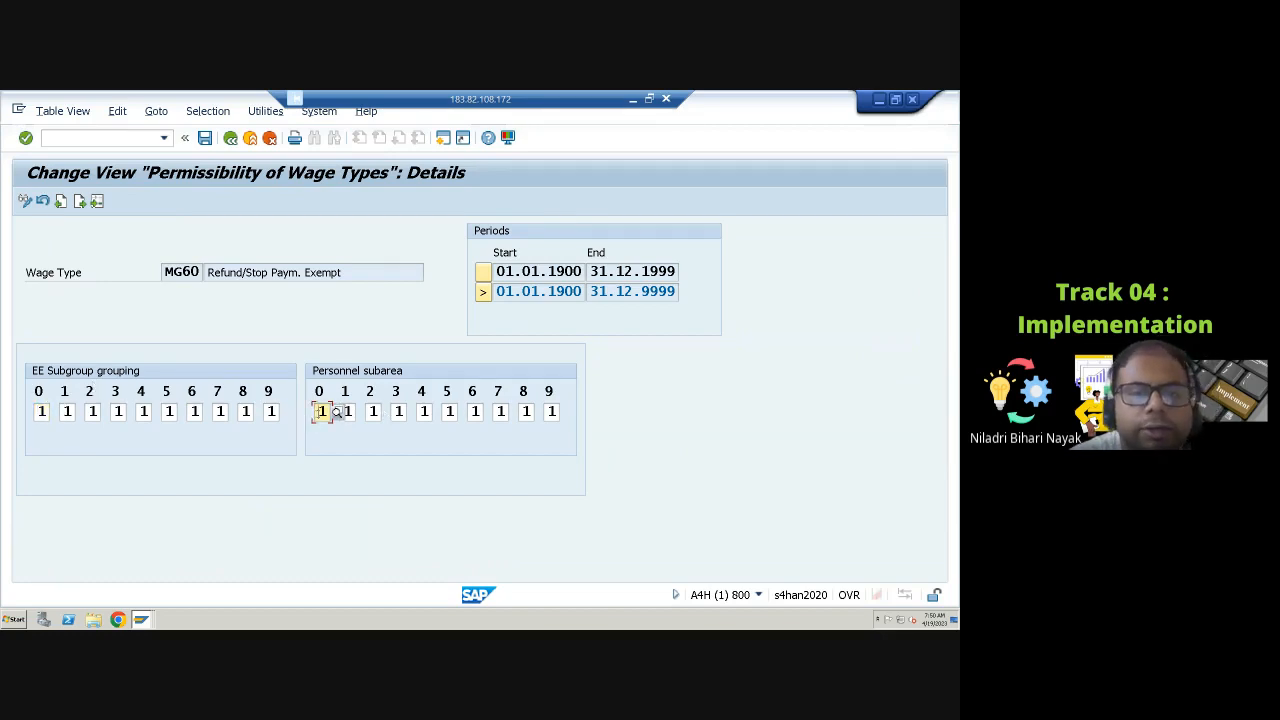
pyautogui.click(337, 412)
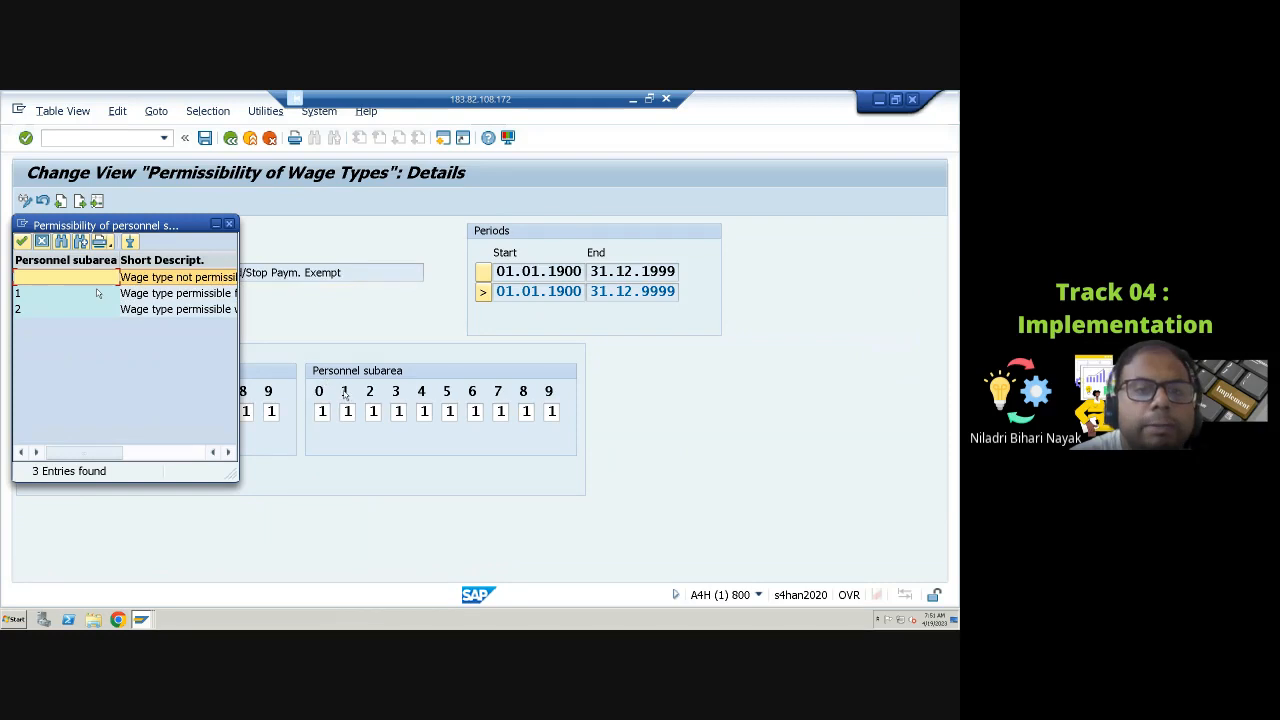
pyautogui.click(228, 452)
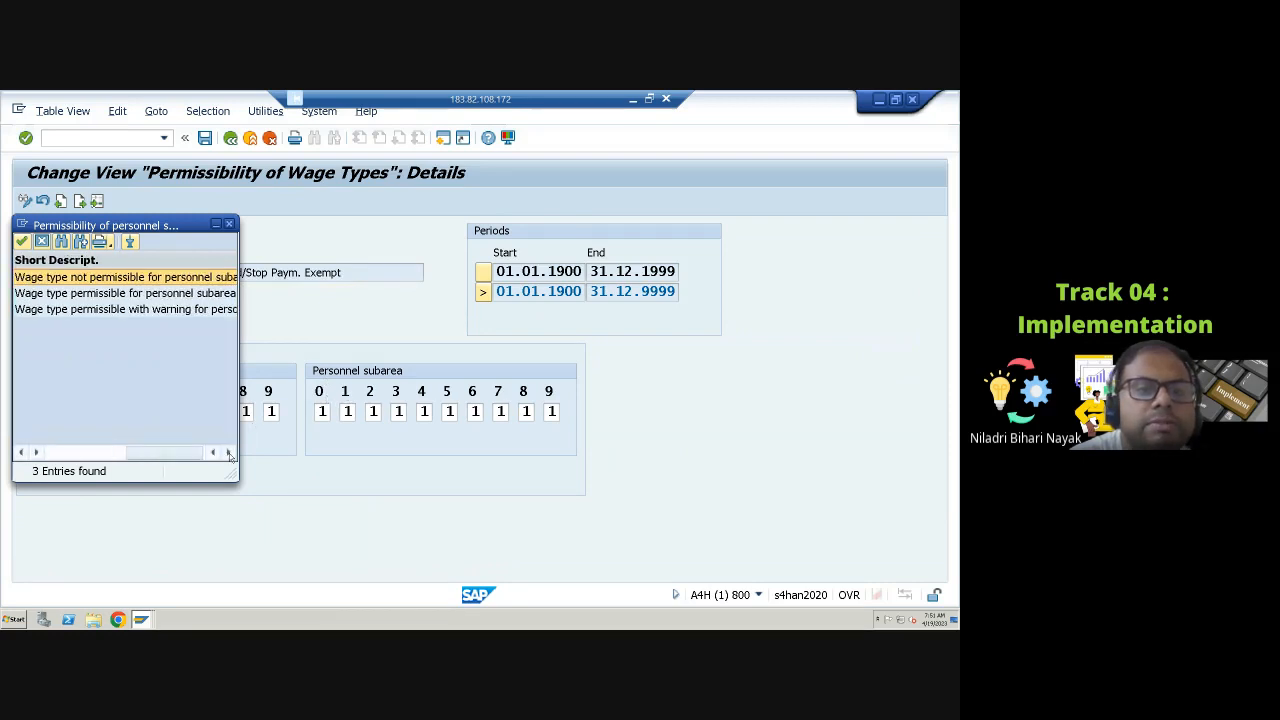
pyautogui.click(177, 297)
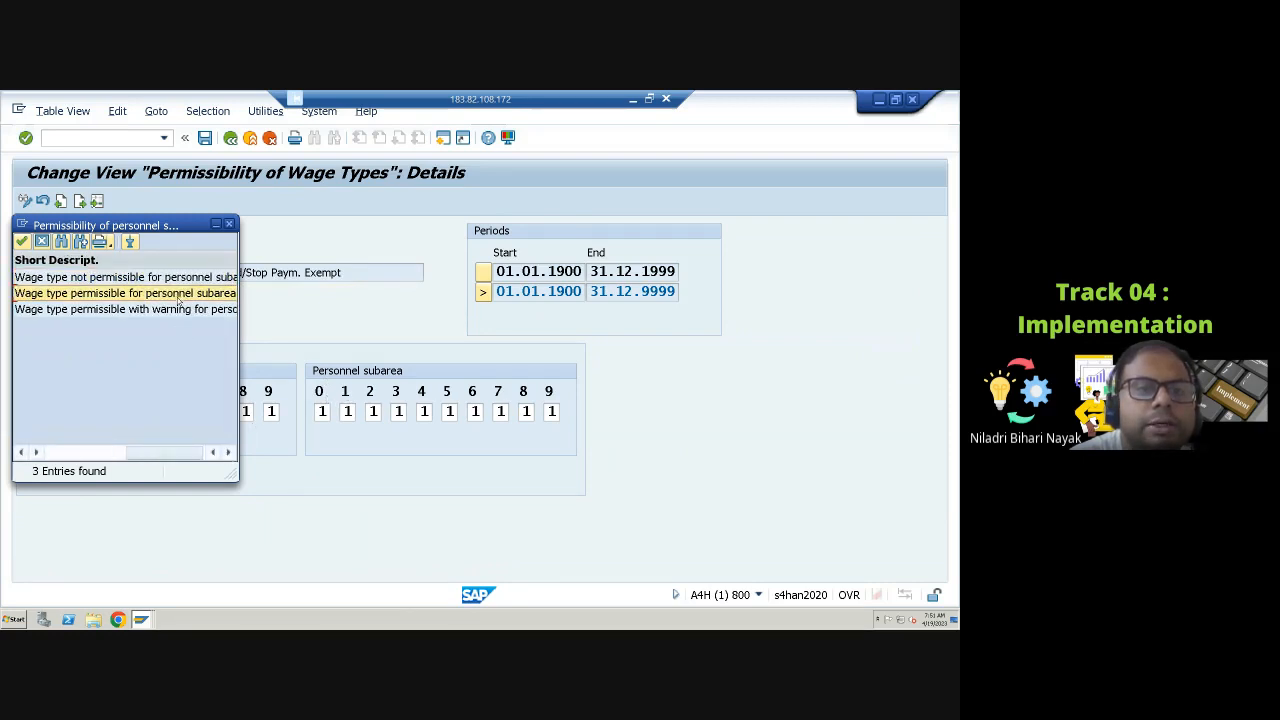
pyautogui.moveTo(195, 453); pyautogui.dragTo(240, 449)
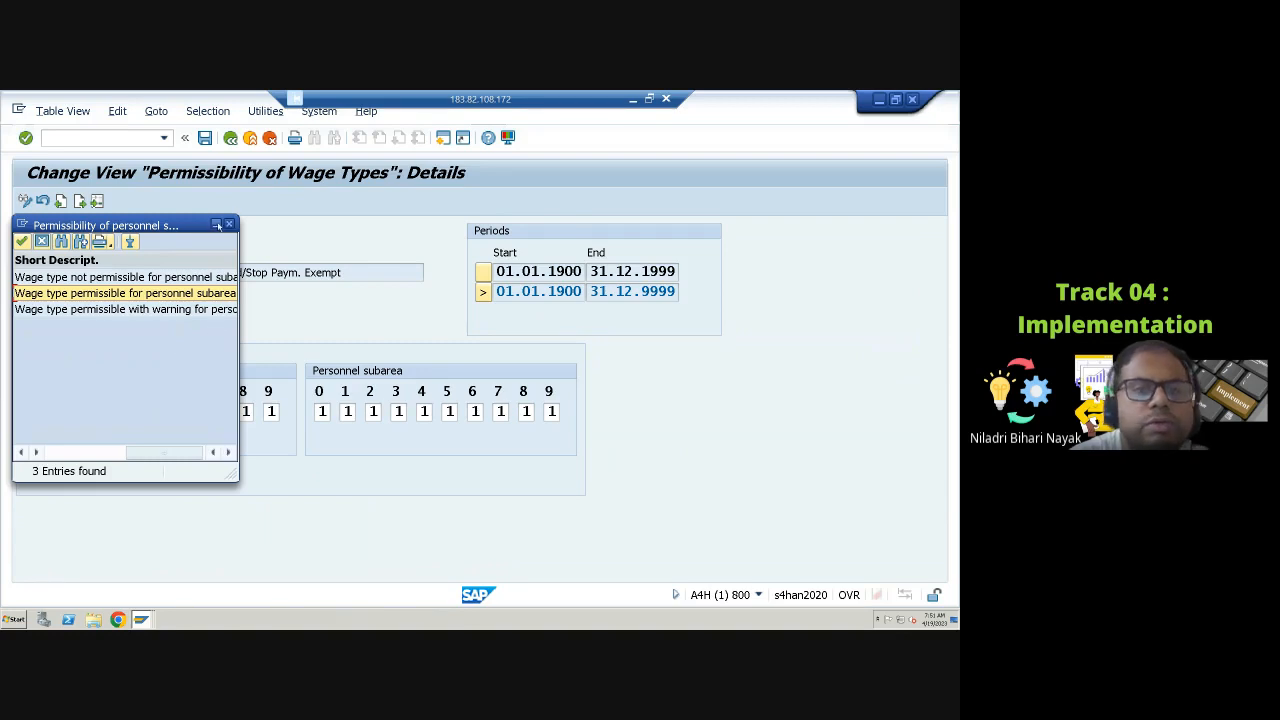
pyautogui.click(229, 225)
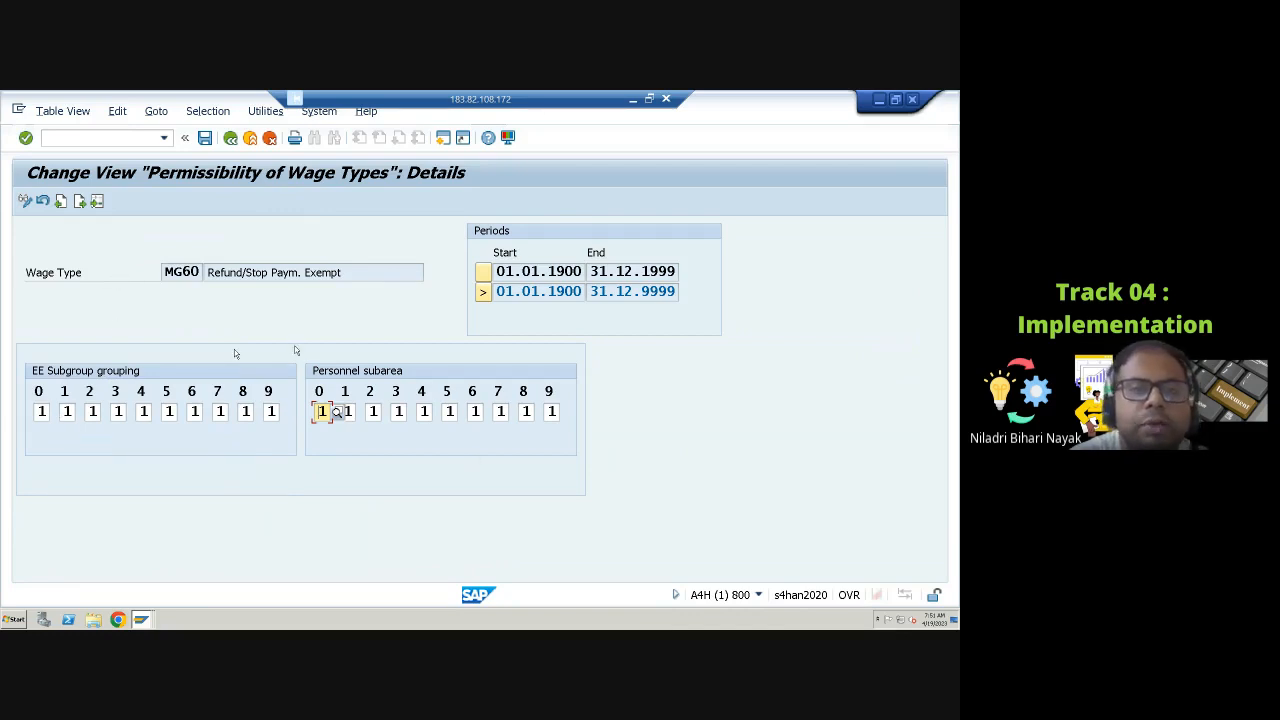
pyautogui.click(230, 138)
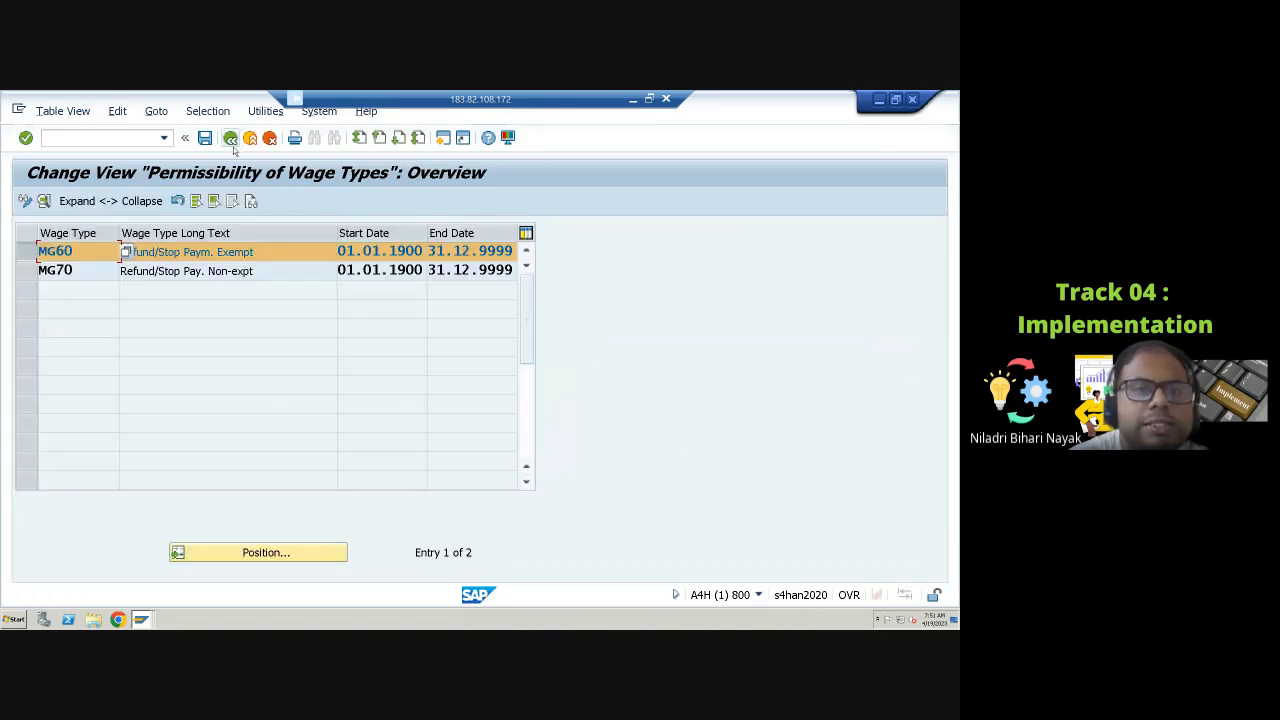
pyautogui.click(230, 138)
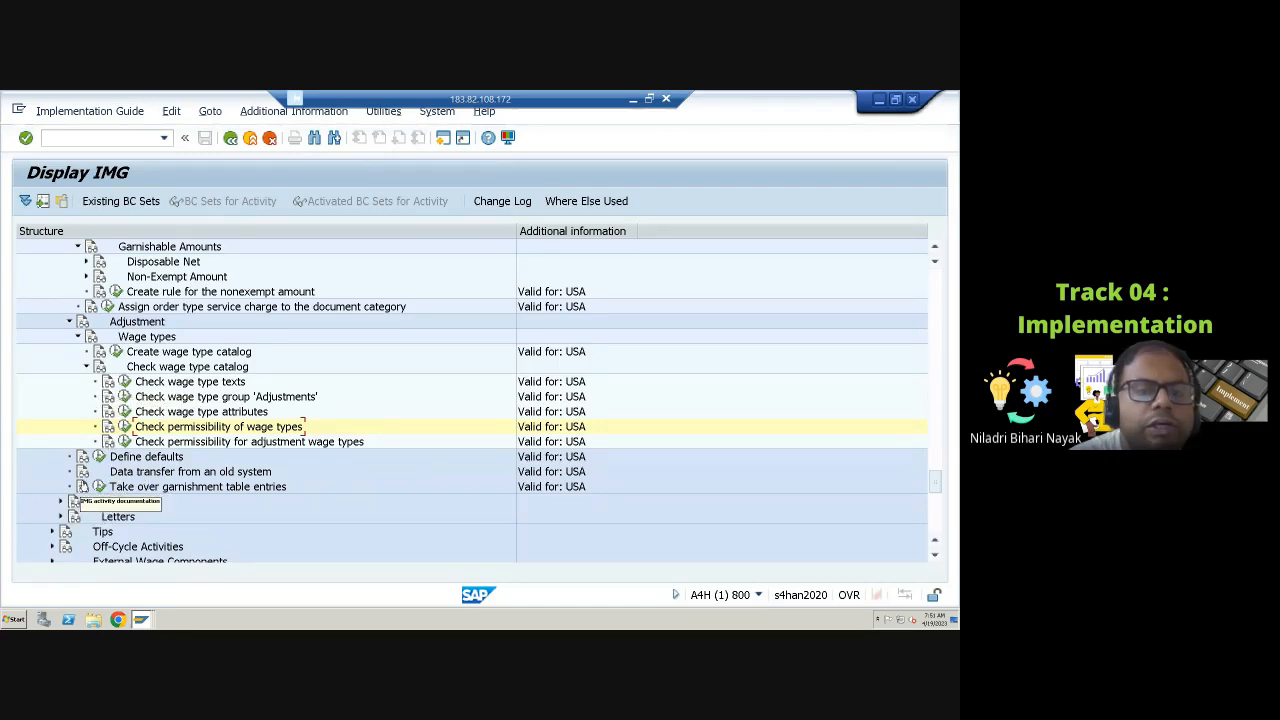
# Step: Open Define defaults, review the garnishment default values, and return to the IMG
pyautogui.scroll(-1, 84, 488)
pyautogui.click(100, 430)
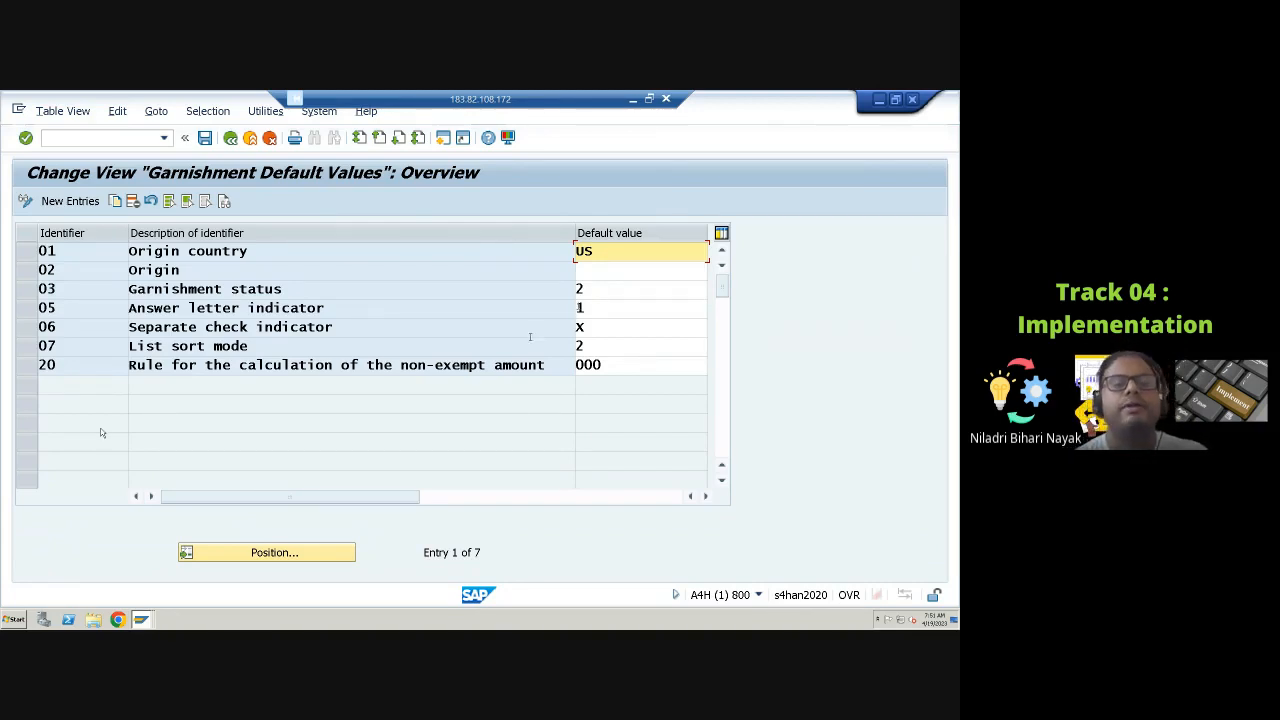
pyautogui.click(600, 307)
pyautogui.moveTo(420, 497); pyautogui.dragTo(622, 497)
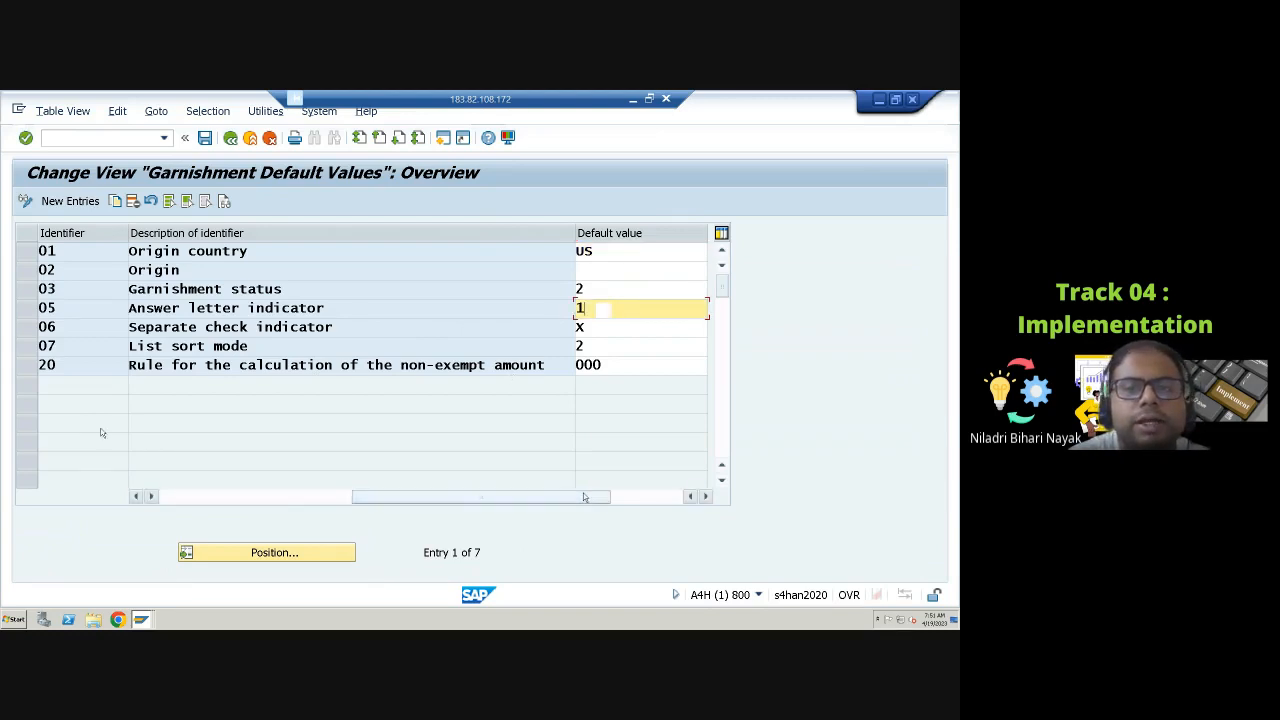
pyautogui.click(606, 289)
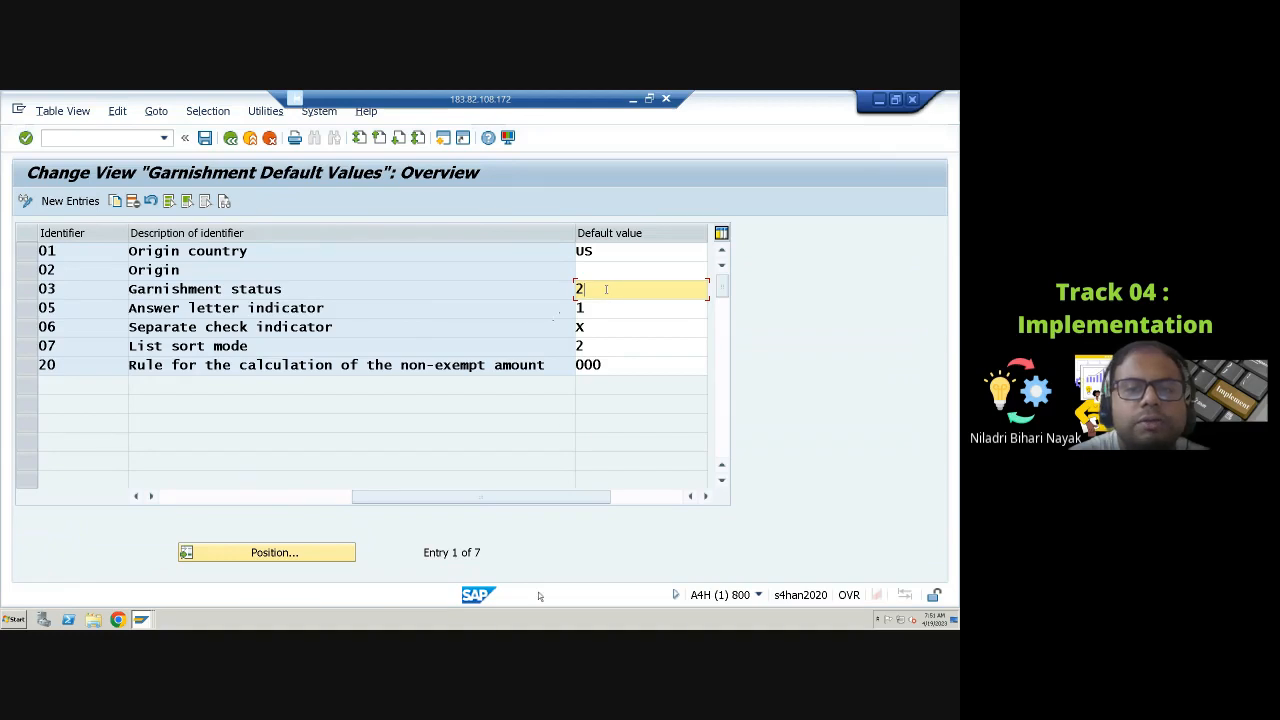
pyautogui.click(230, 138)
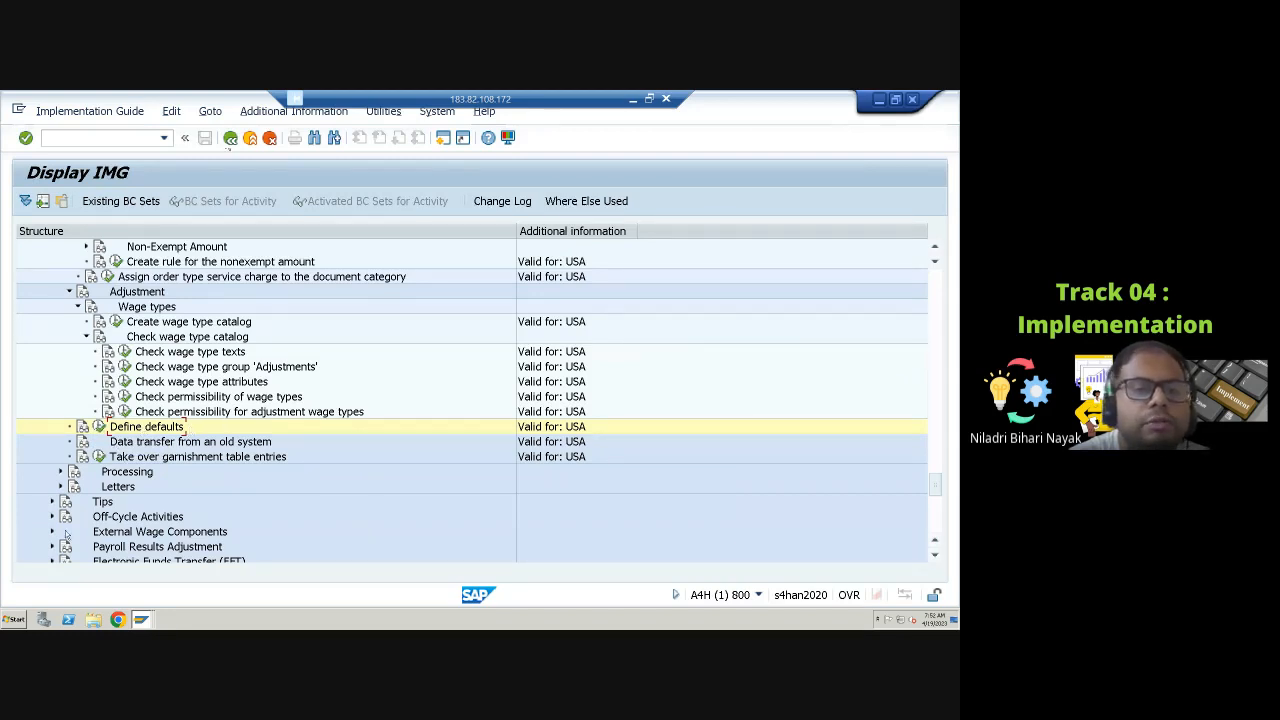
# Step: Run Take over garnishment table entries, agree to copy the Customizing settings to the client, and return to the IMG
pyautogui.click(100, 456)
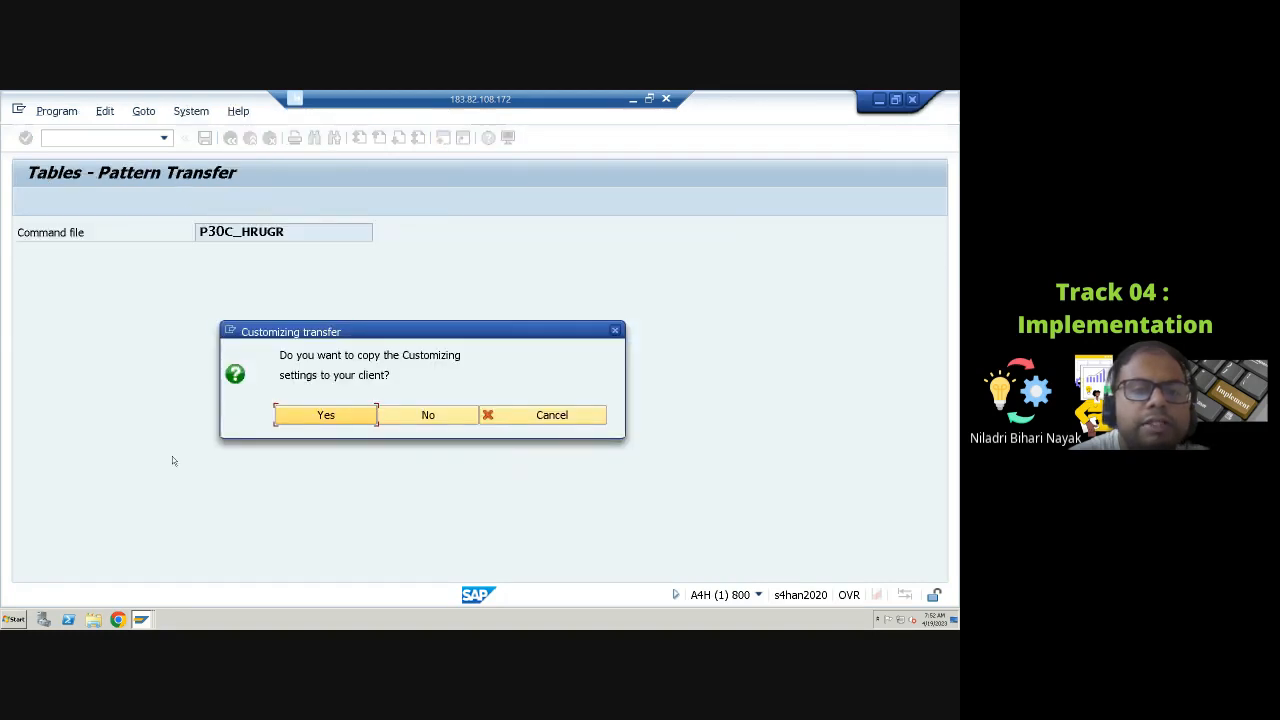
pyautogui.click(345, 420)
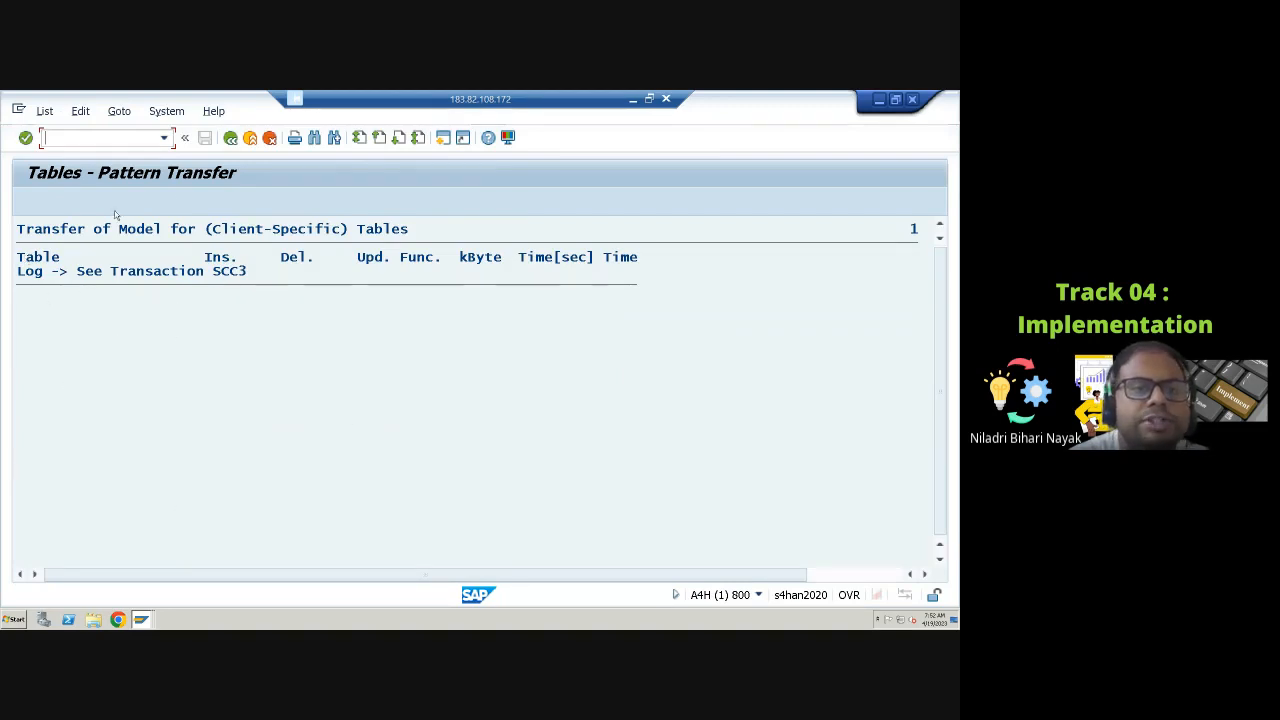
pyautogui.click(231, 143)
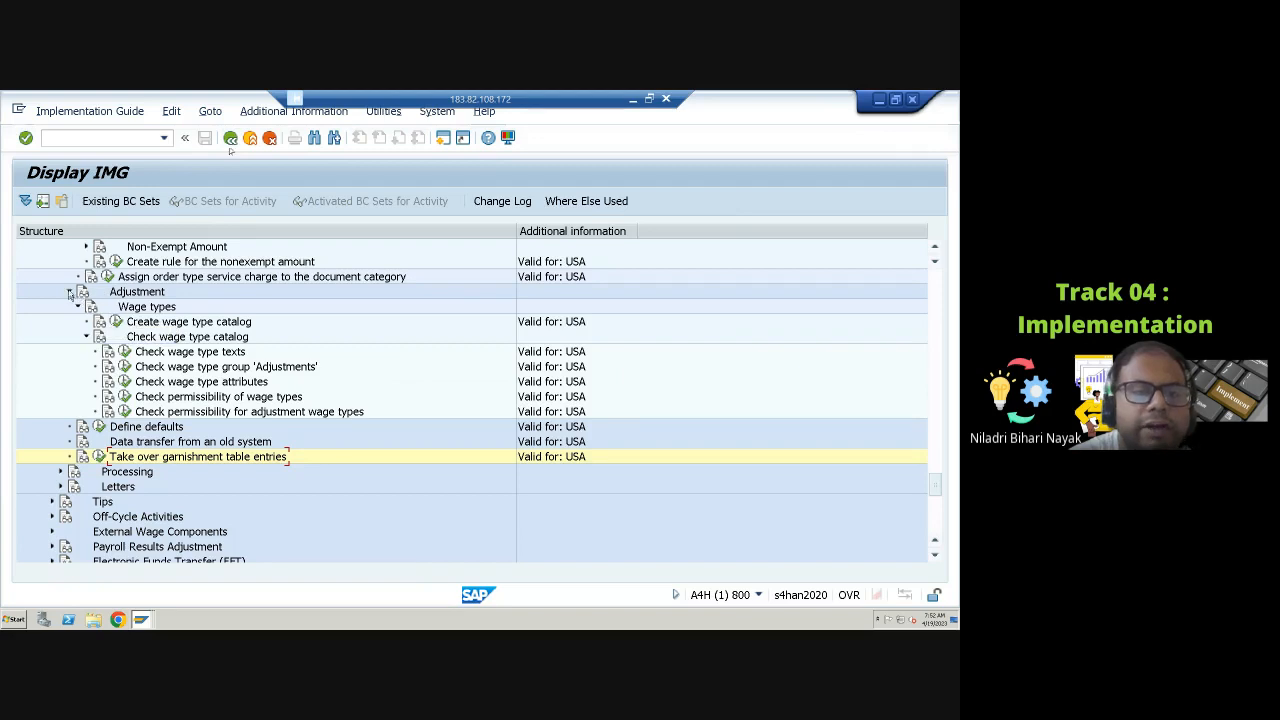
# Step: Collapse Adjustment and Master Data, expand Processing, and open the Check garnishability of wage types activity
pyautogui.click(70, 292)
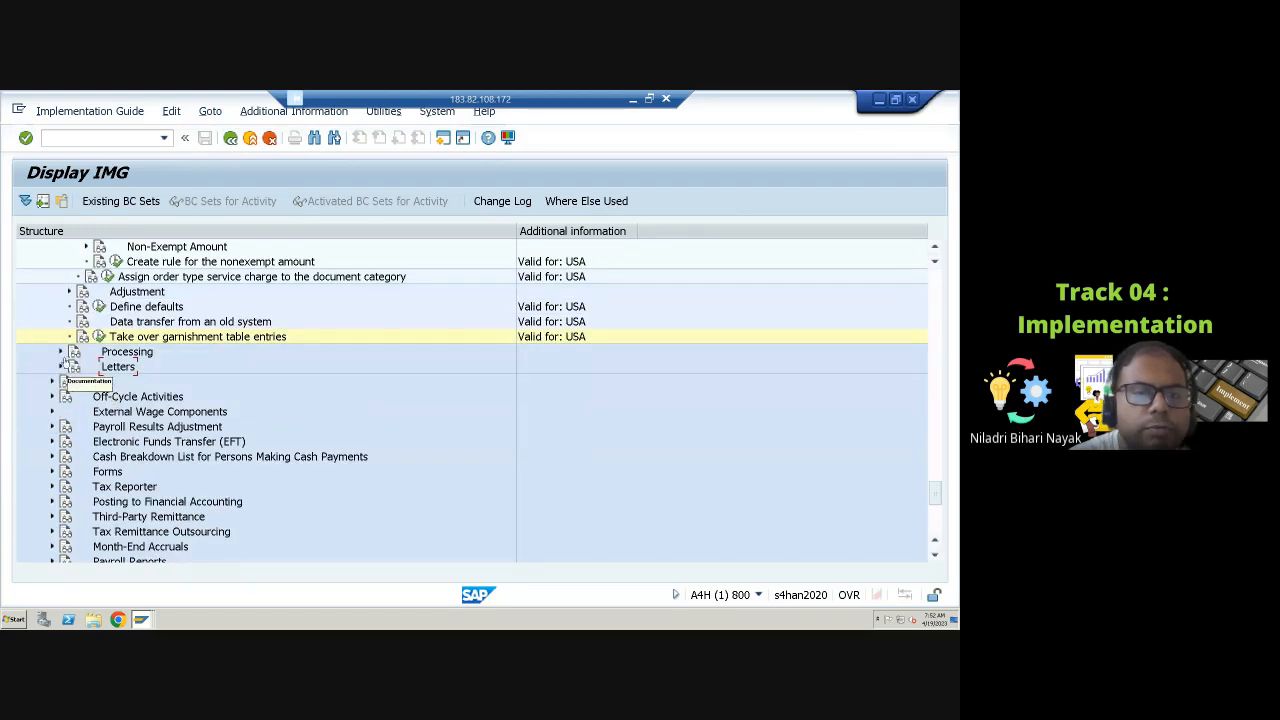
pyautogui.scroll(2, 68, 355)
pyautogui.scroll(2, 65, 284)
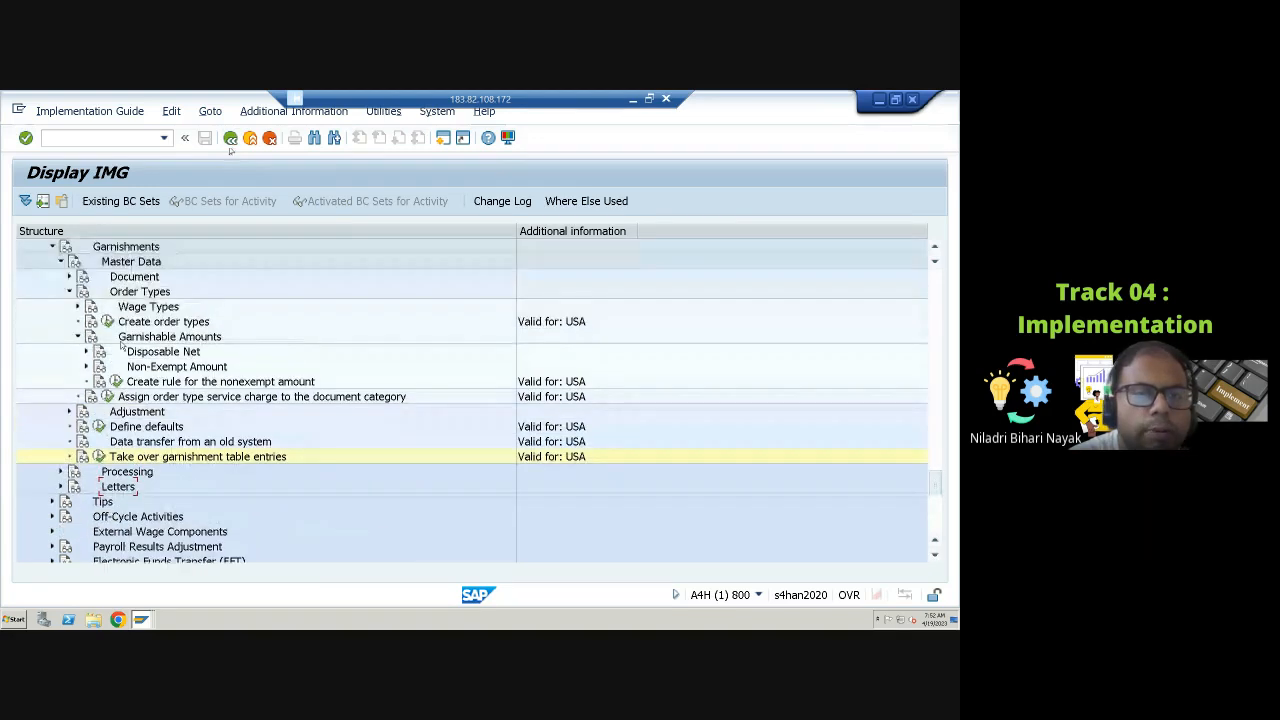
pyautogui.click(61, 277)
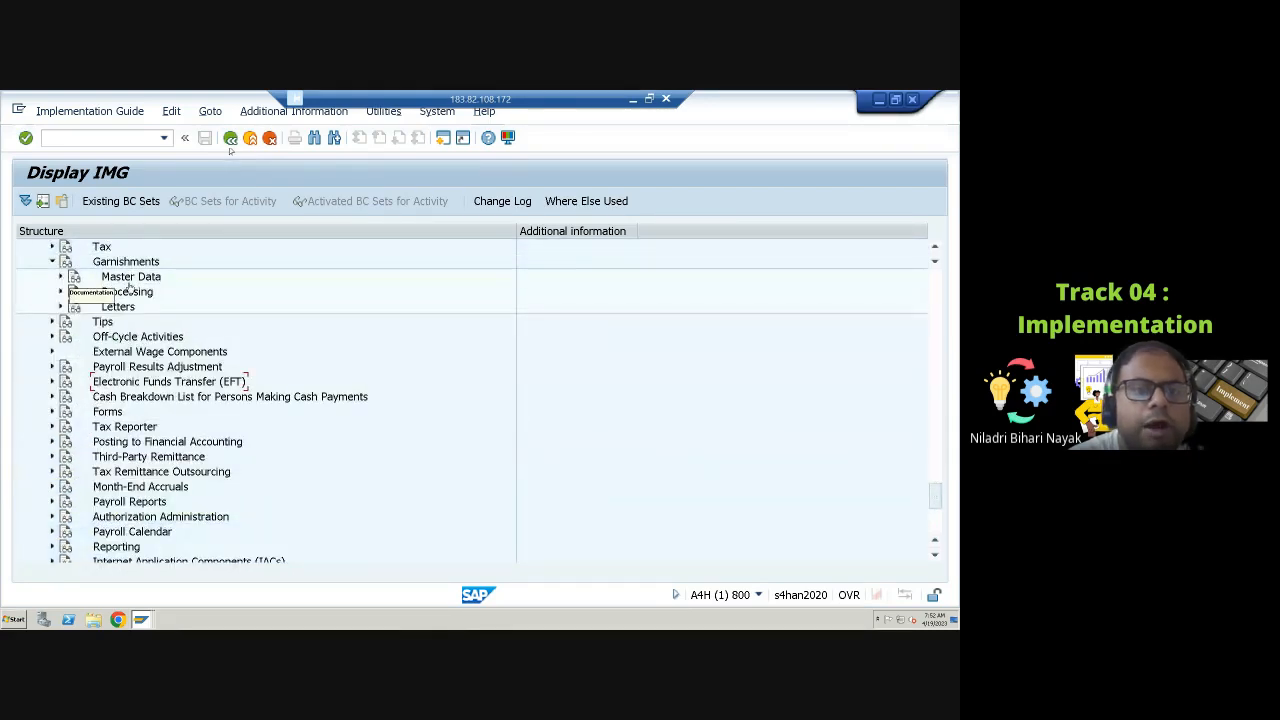
pyautogui.click(61, 291)
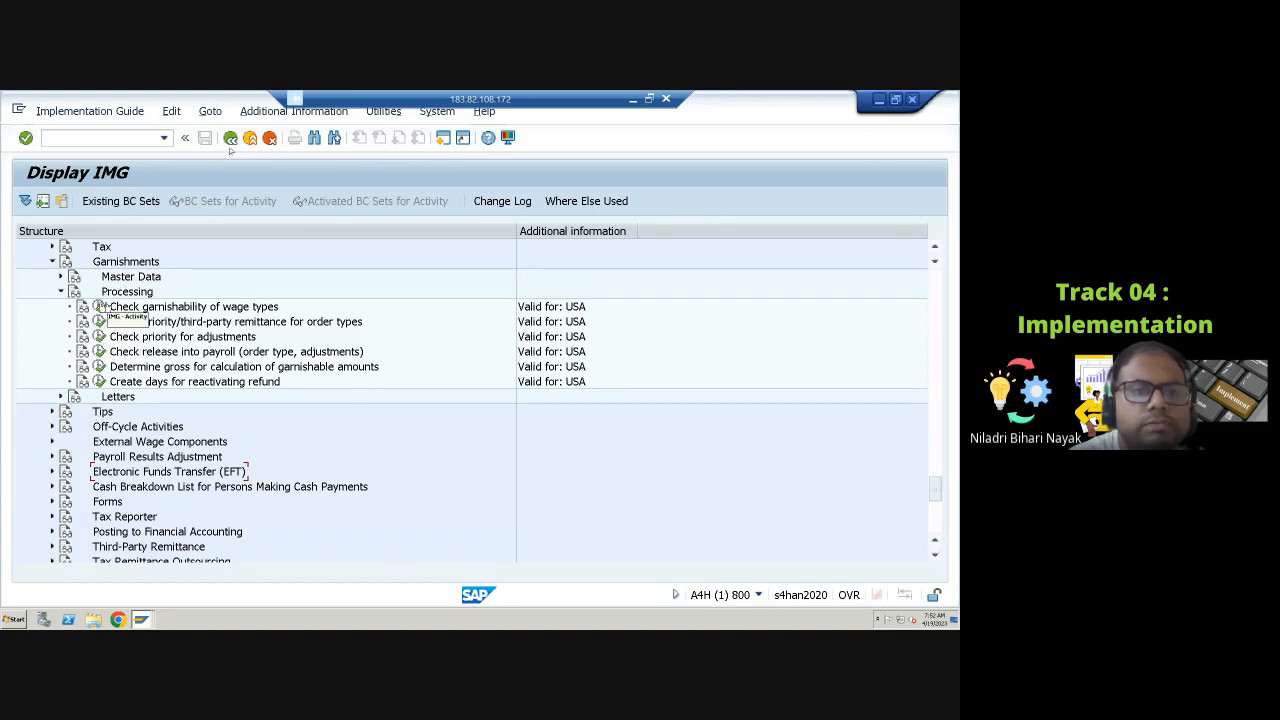
pyautogui.click(99, 306)
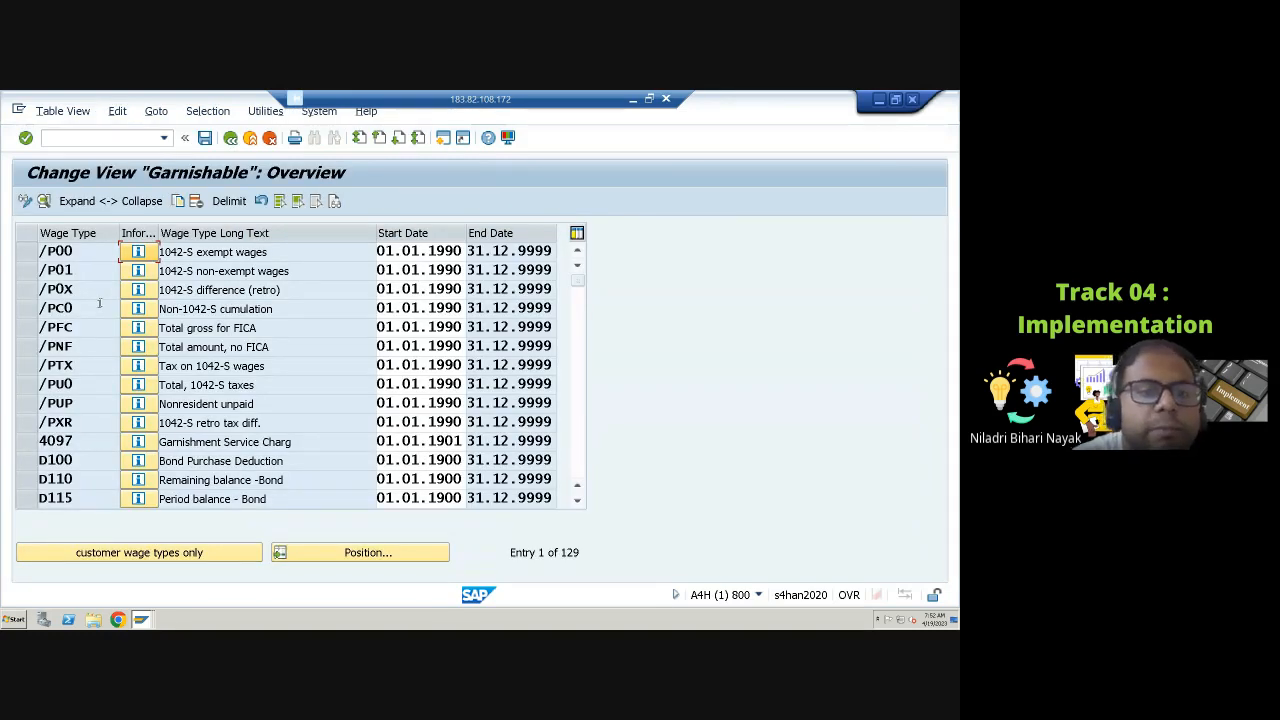
# Step: Open wage type 4097 and set processing class 59 specification to 2, Transfer to disposable net amount (sign reversed)
pyautogui.click(35, 446)
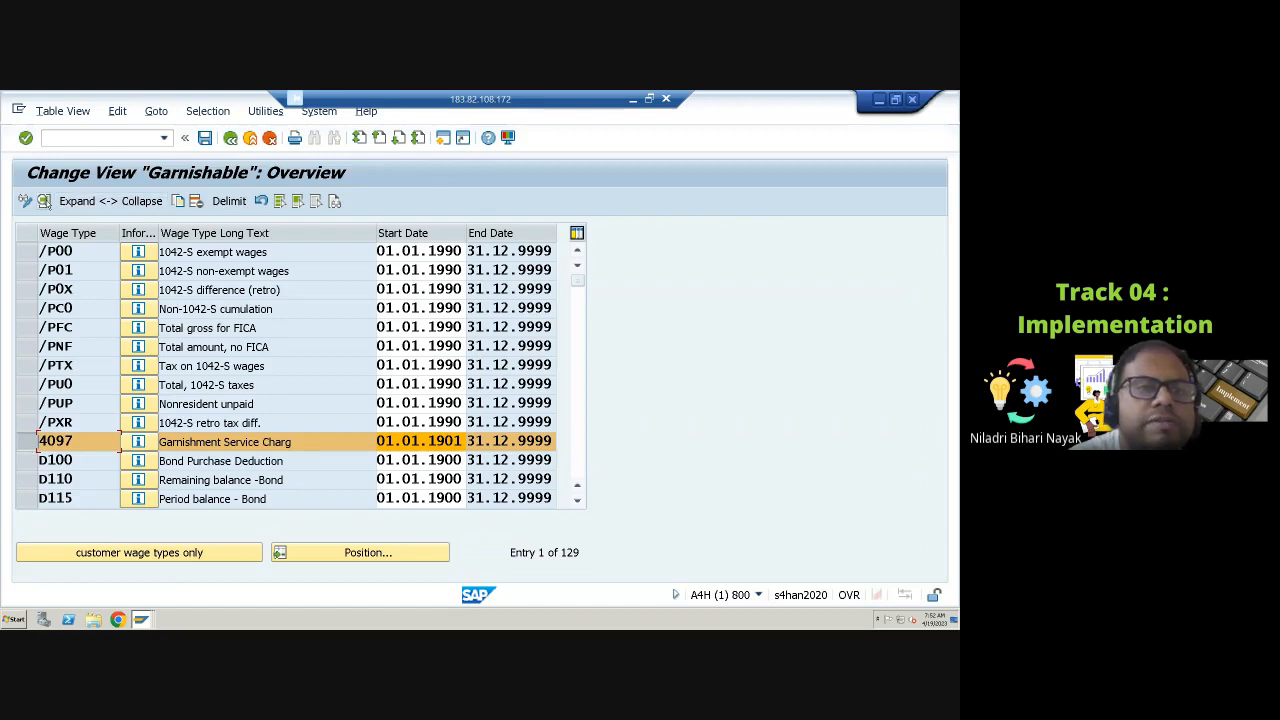
pyautogui.click(44, 202)
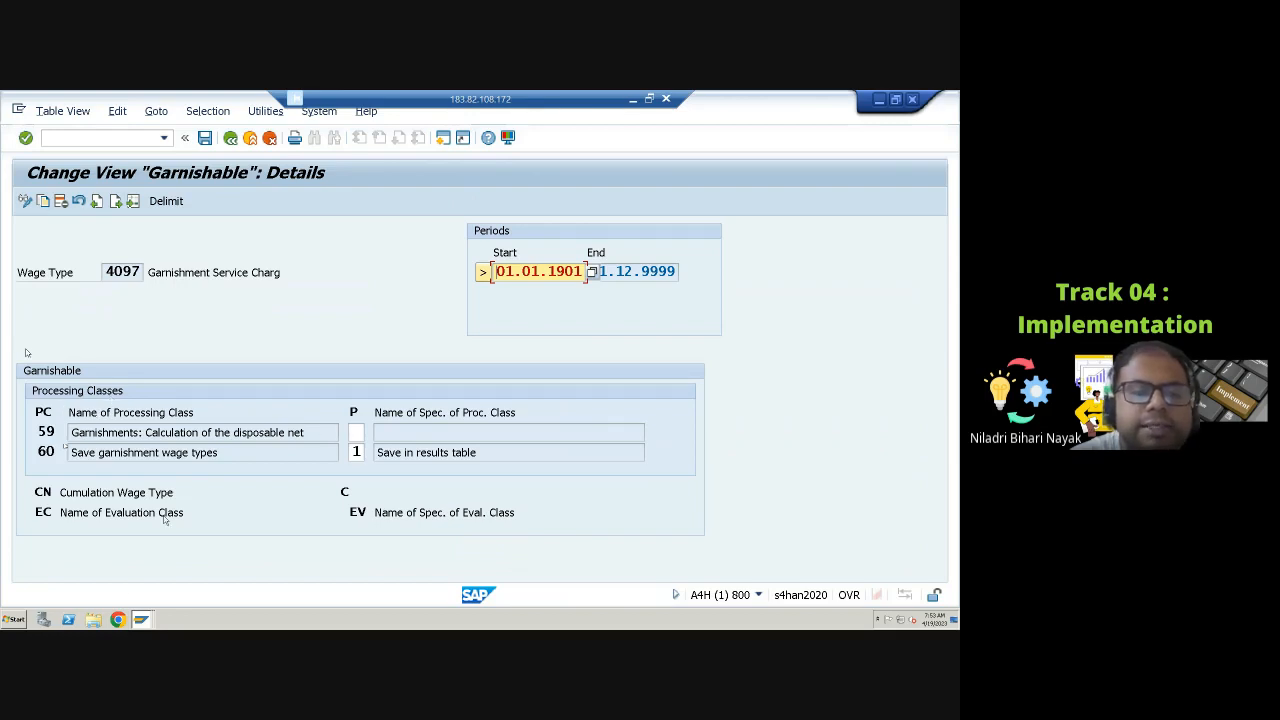
pyautogui.click(112, 492)
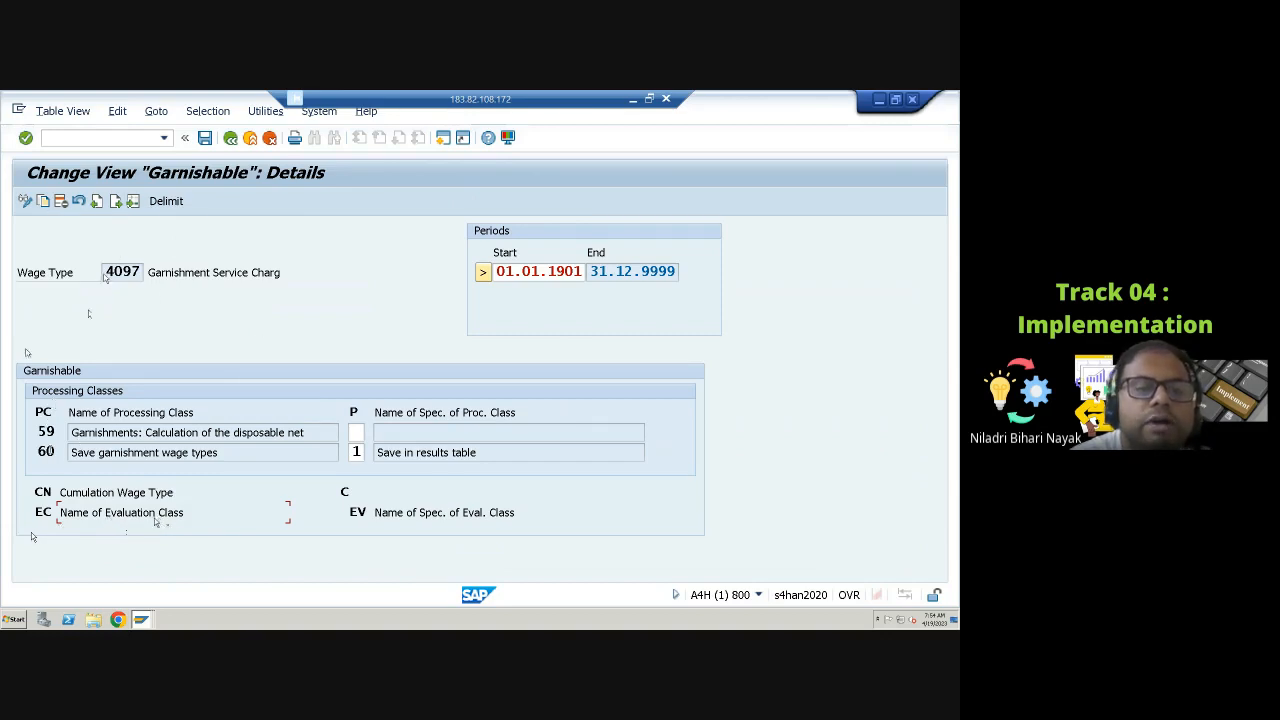
pyautogui.click(49, 432)
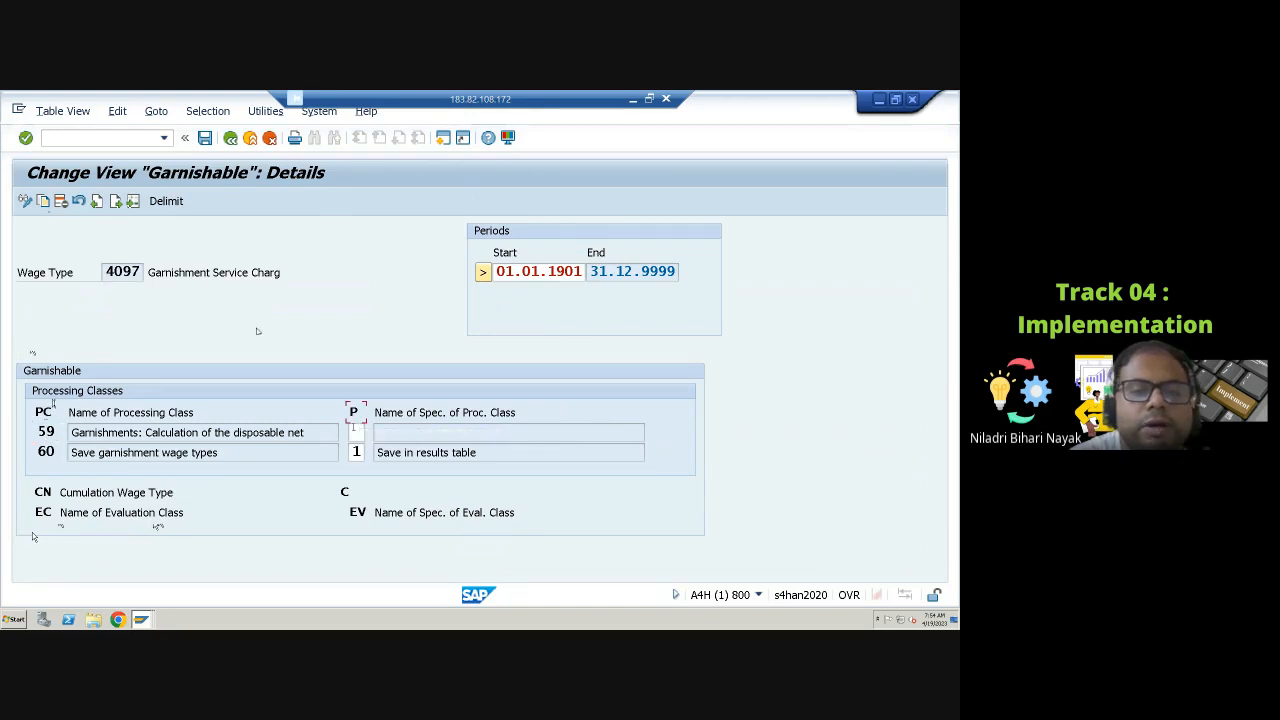
pyautogui.click(357, 433)
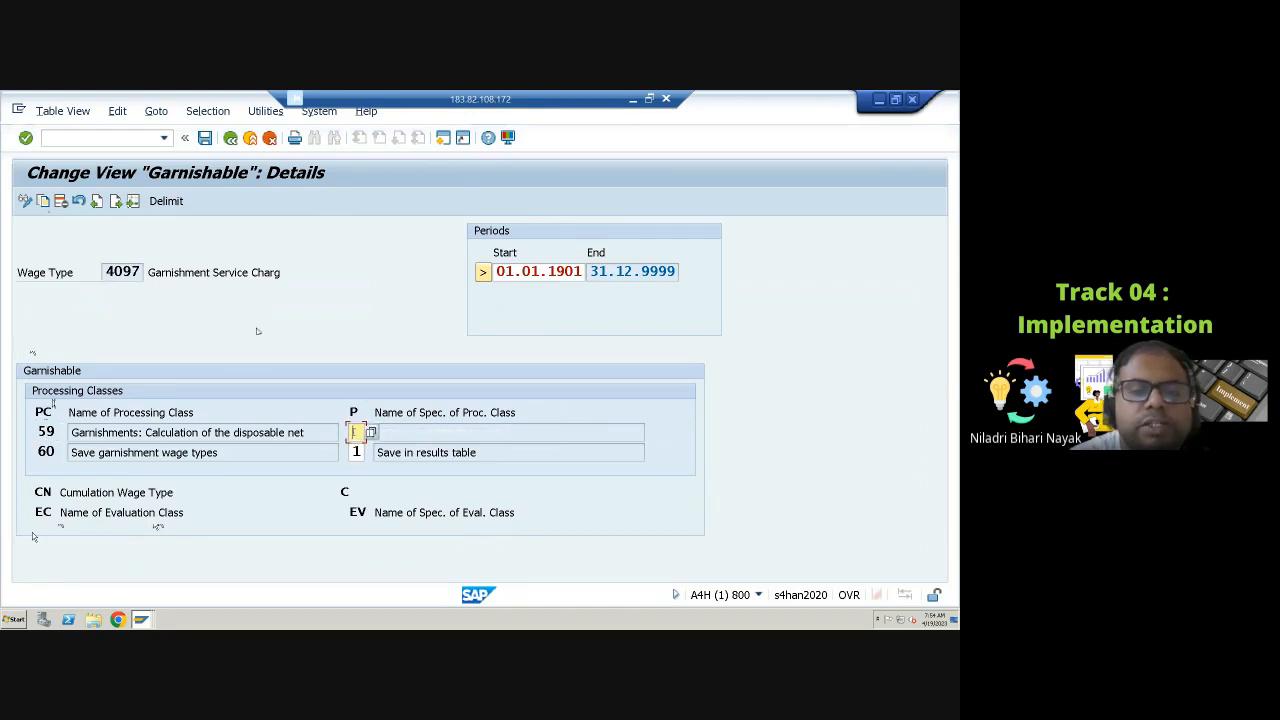
pyautogui.click(370, 433)
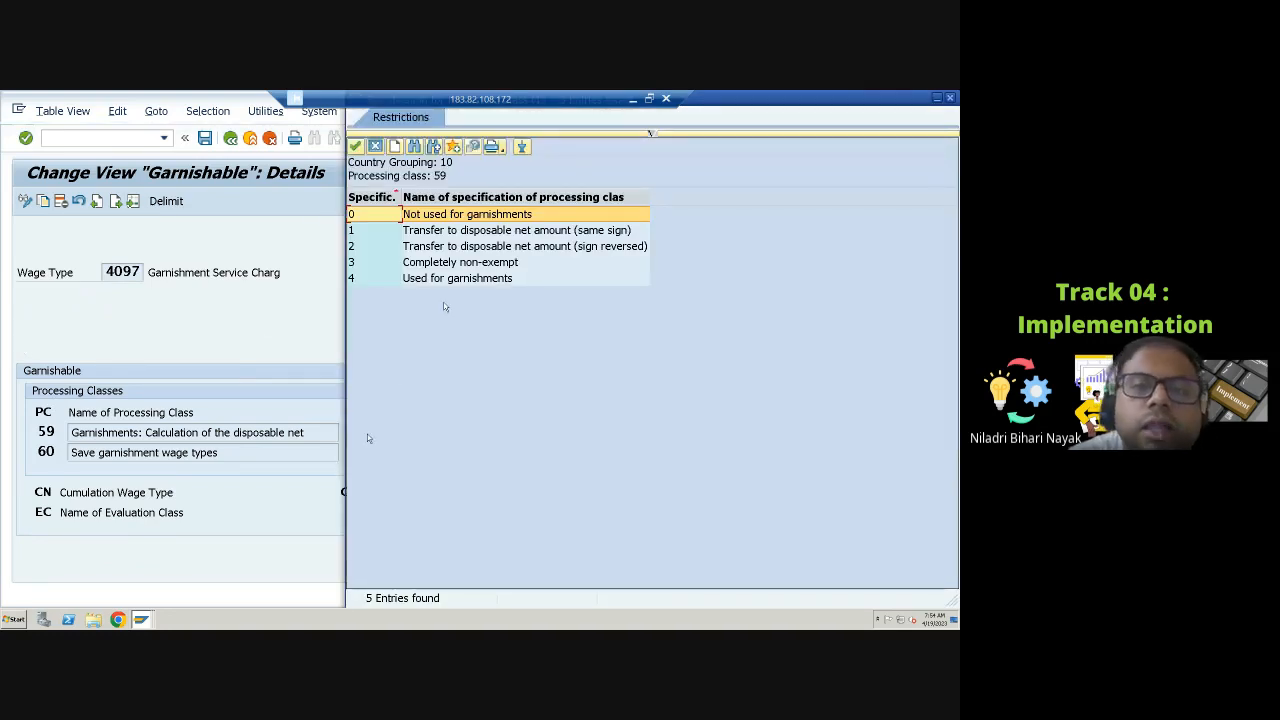
pyautogui.click(471, 264)
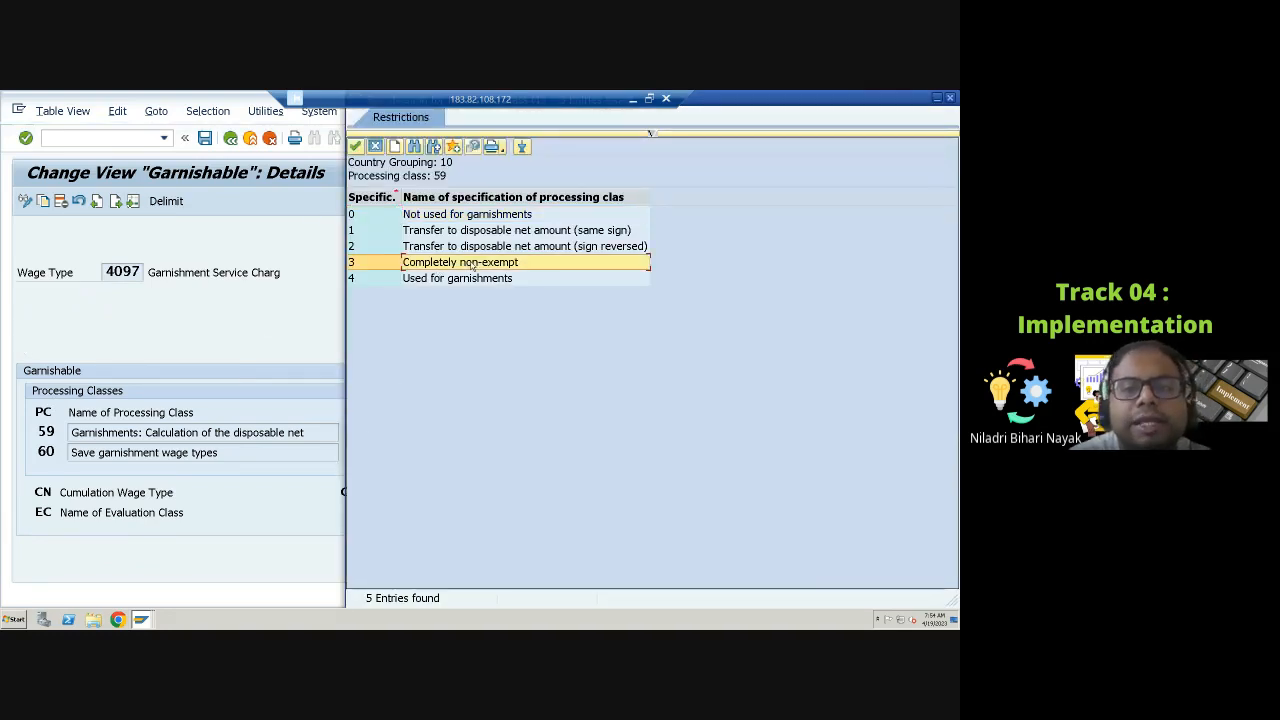
pyautogui.click(436, 280)
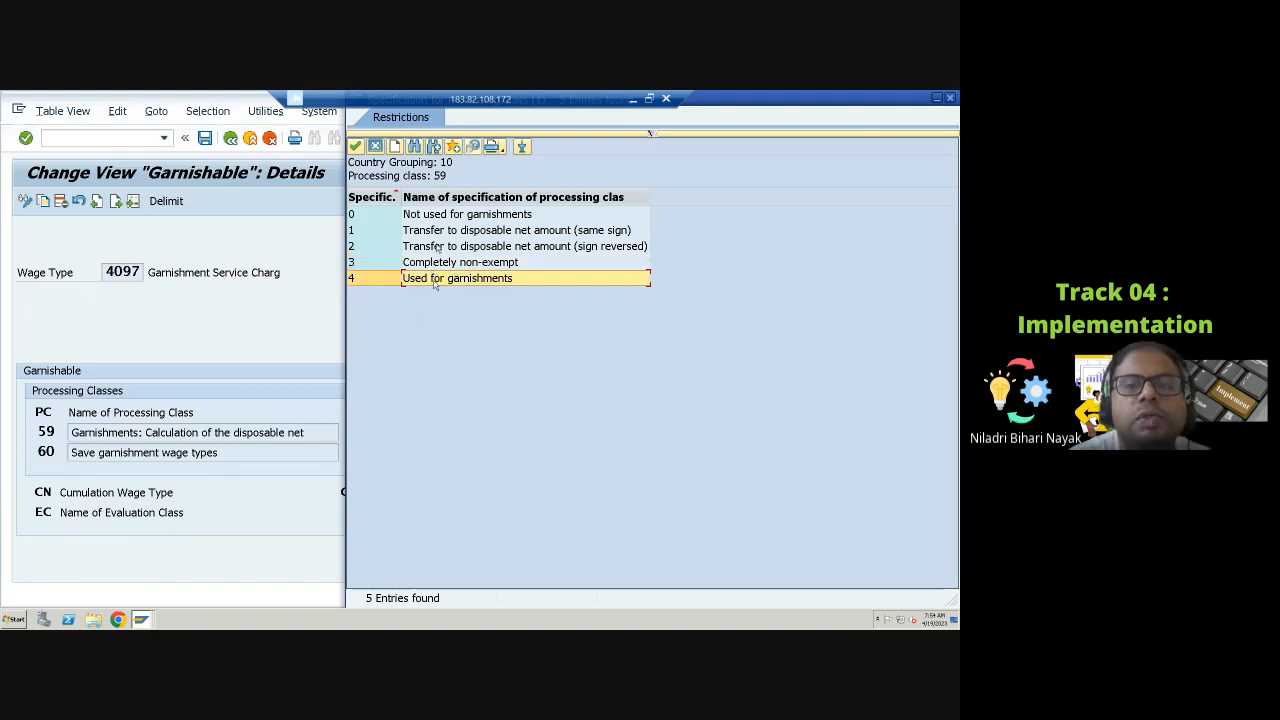
pyautogui.click(443, 216)
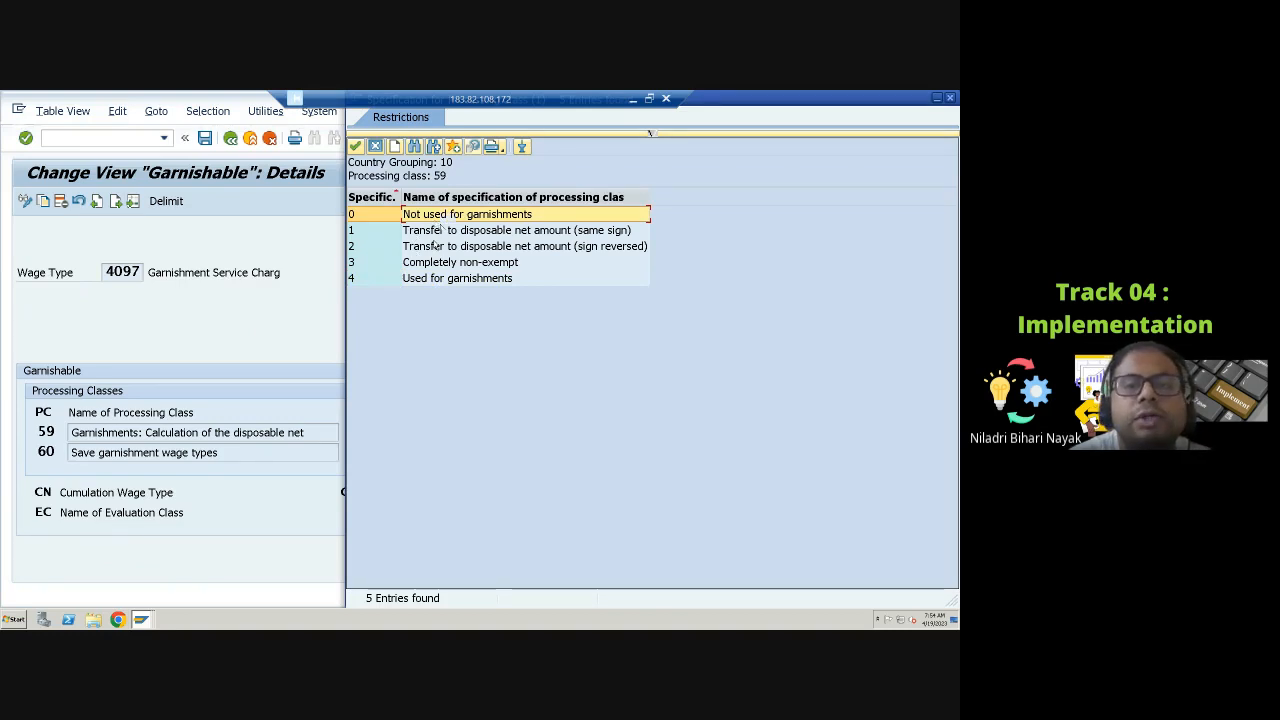
pyautogui.click(450, 245)
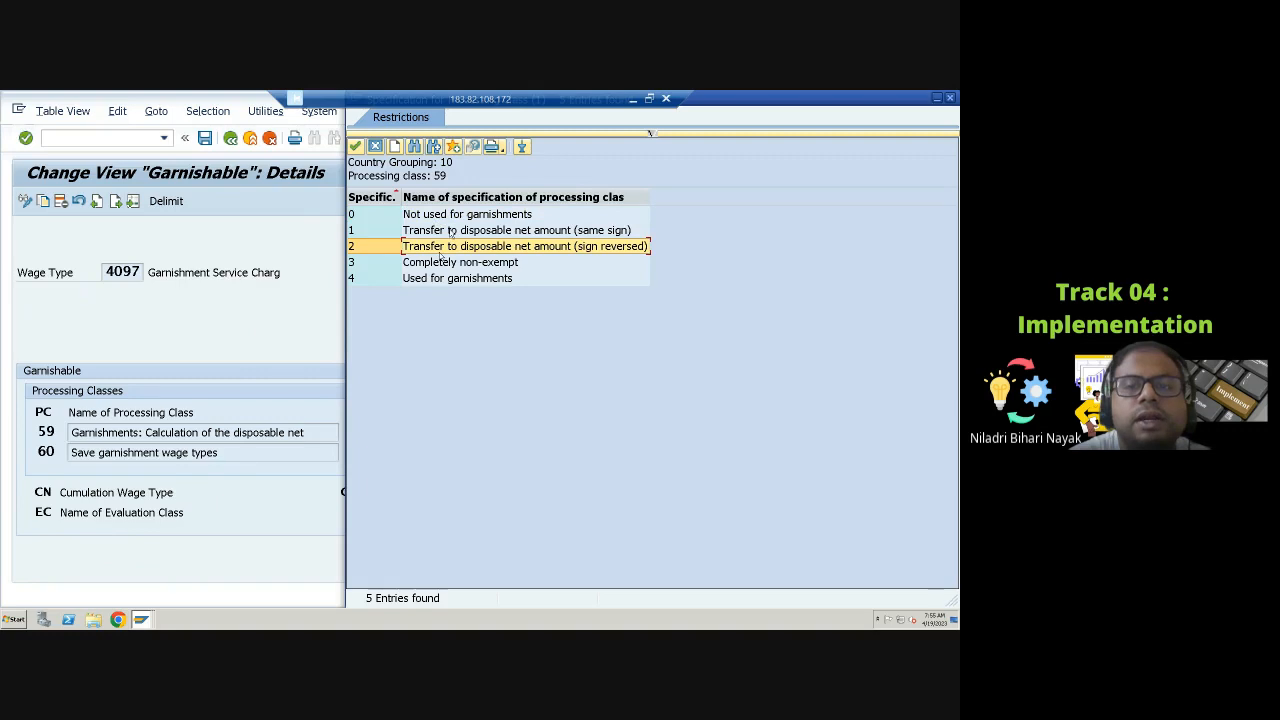
pyautogui.click(626, 231)
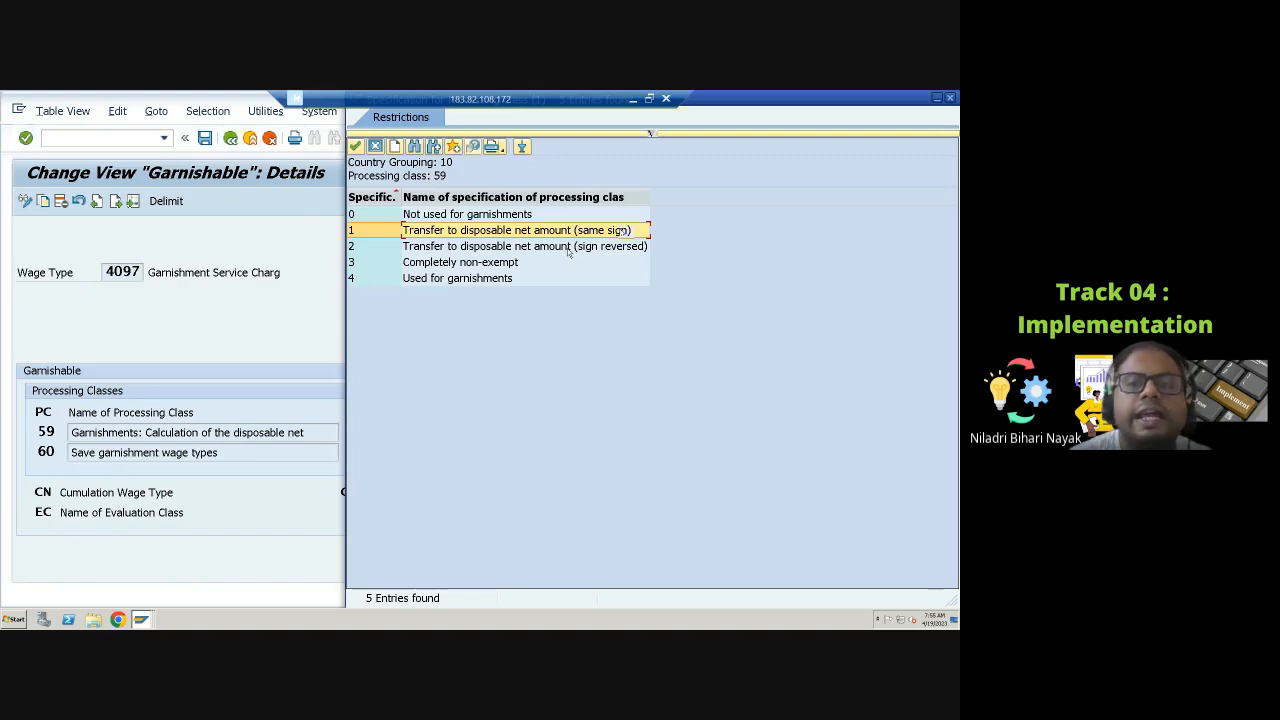
pyautogui.click(585, 247)
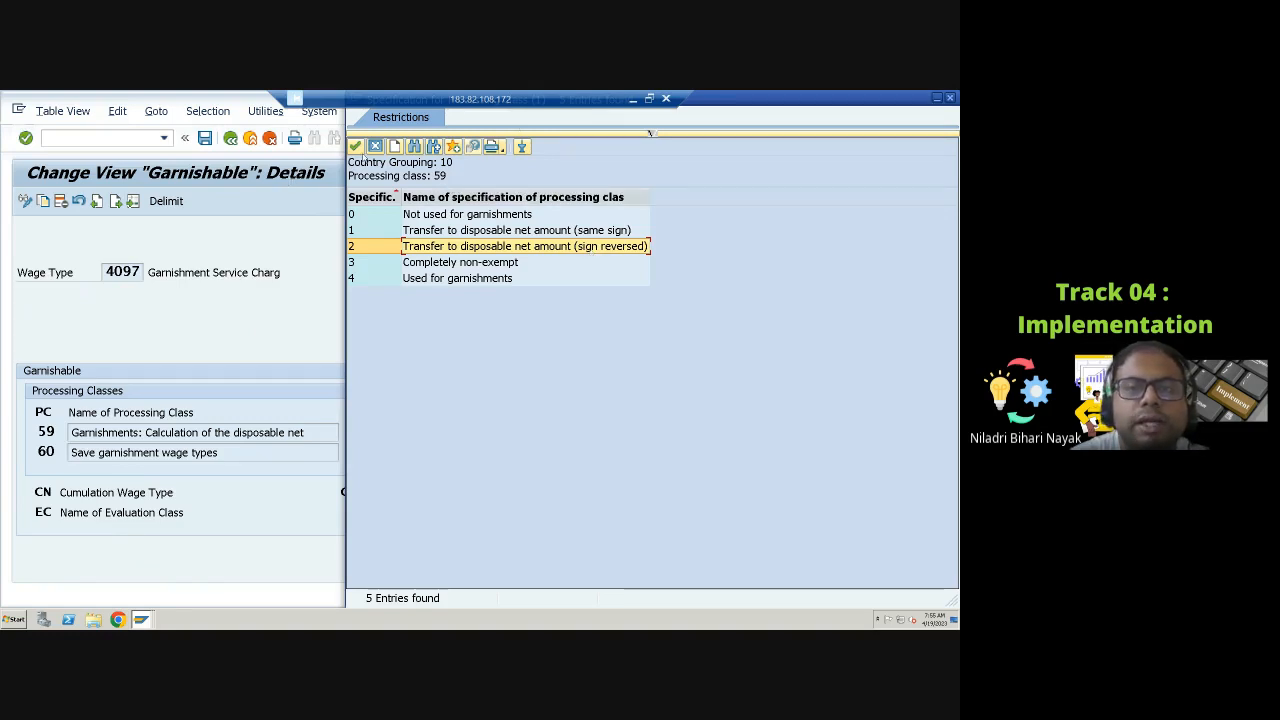
pyautogui.click(355, 146)
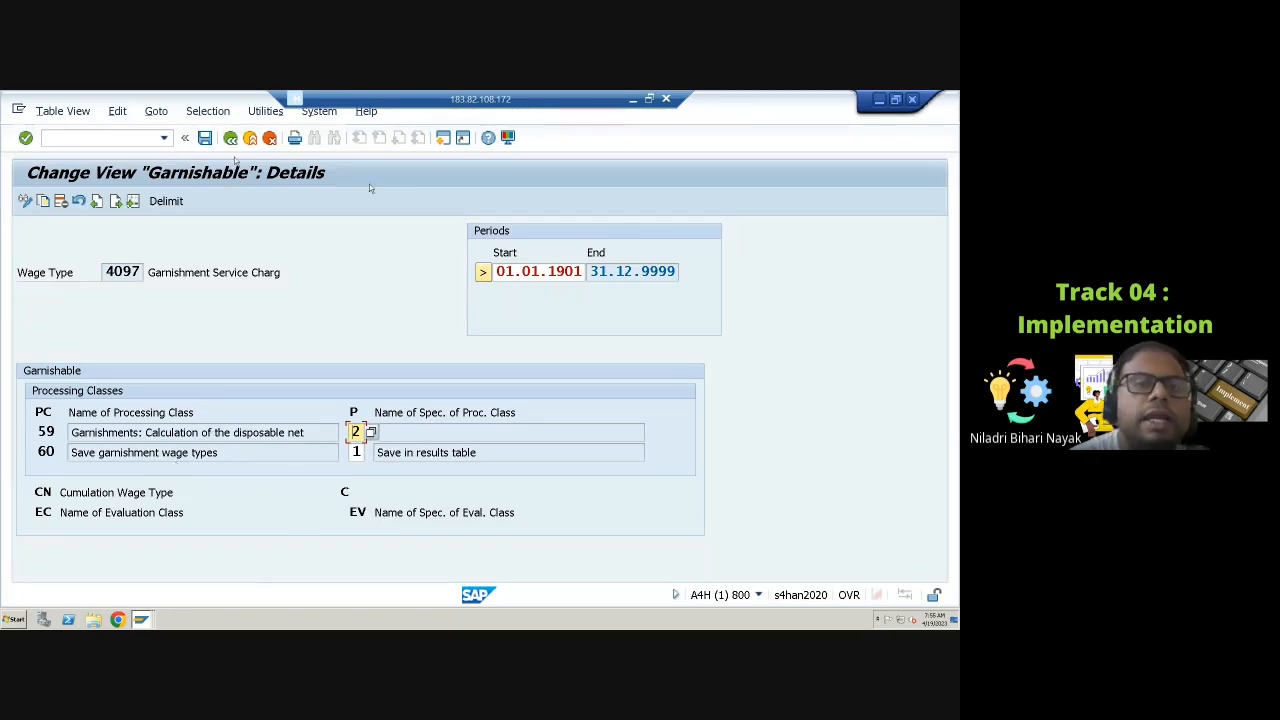
# Step: Return to the garnishable wage type list and open the garnishability details of wage type M114
pyautogui.click(230, 138)
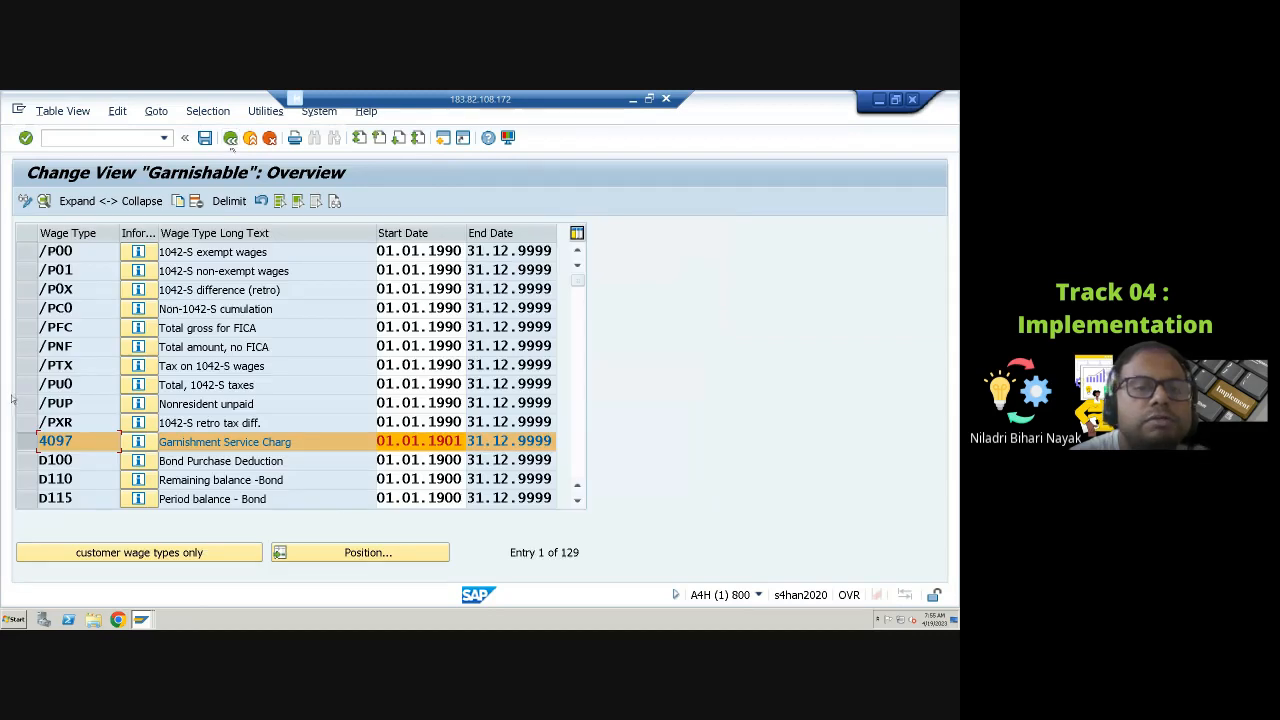
pyautogui.click(27, 441)
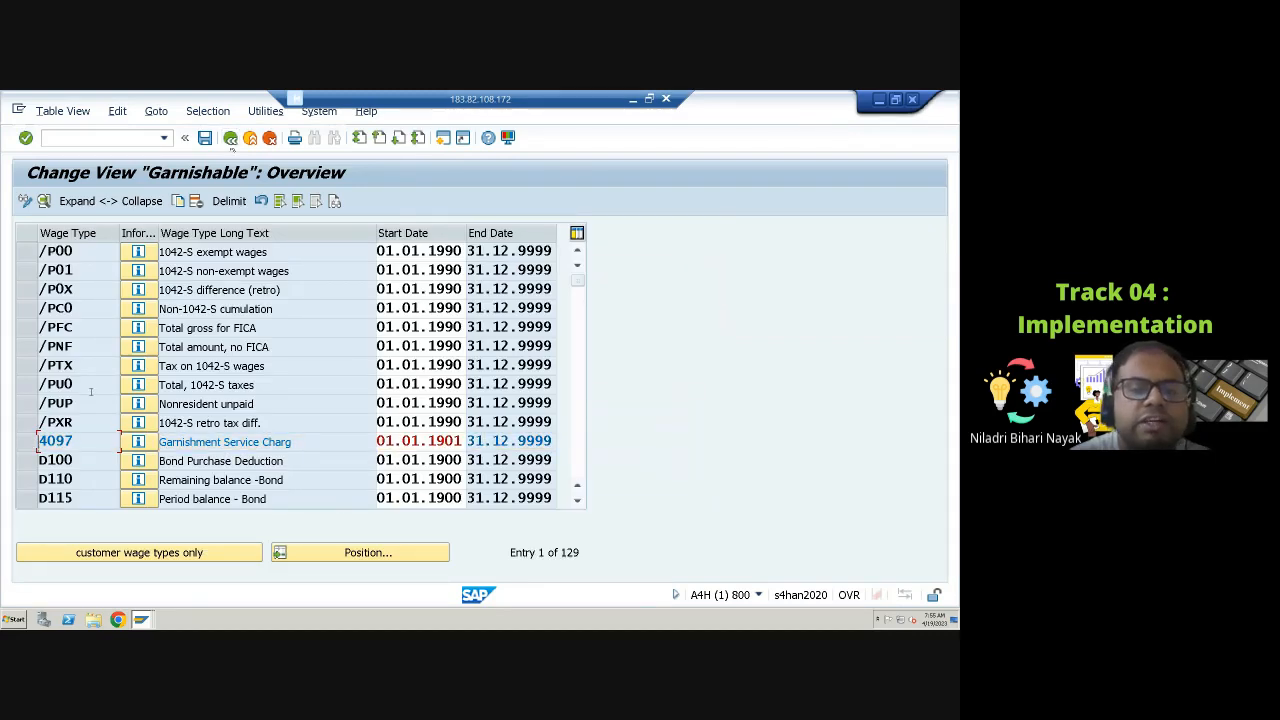
pyautogui.scroll(-6, 88, 394)
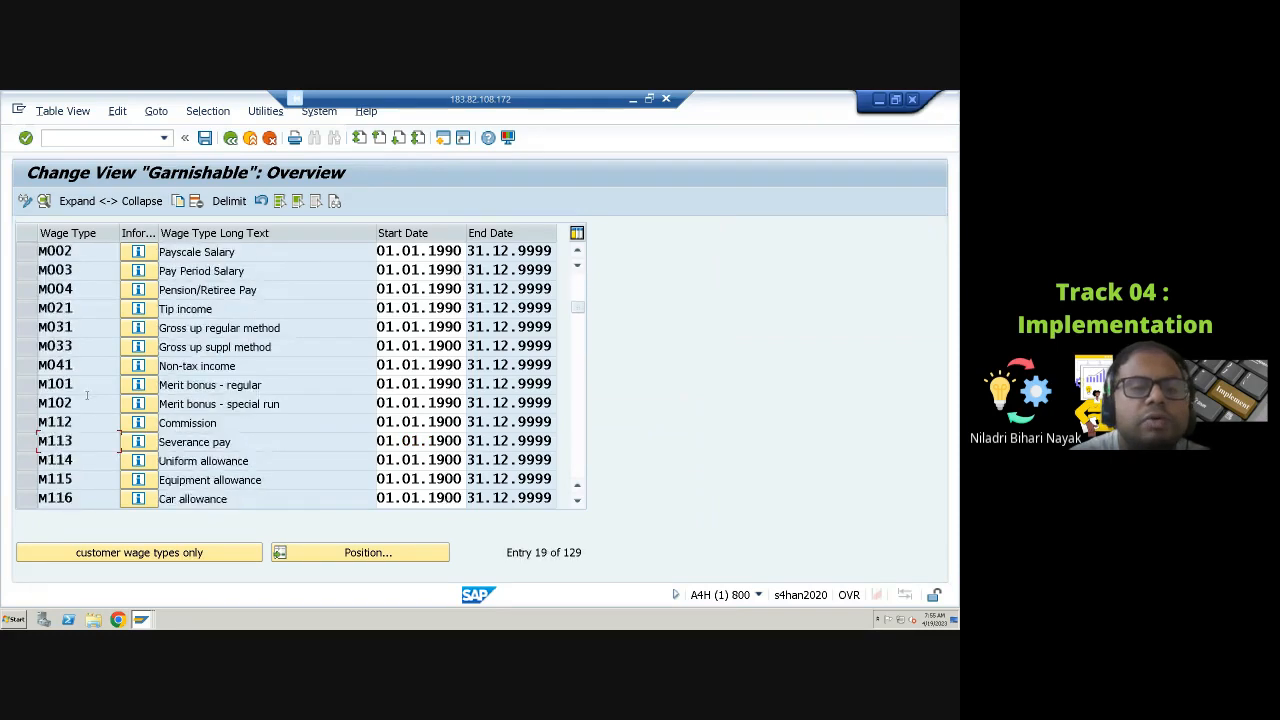
pyautogui.scroll(-2, 85, 396)
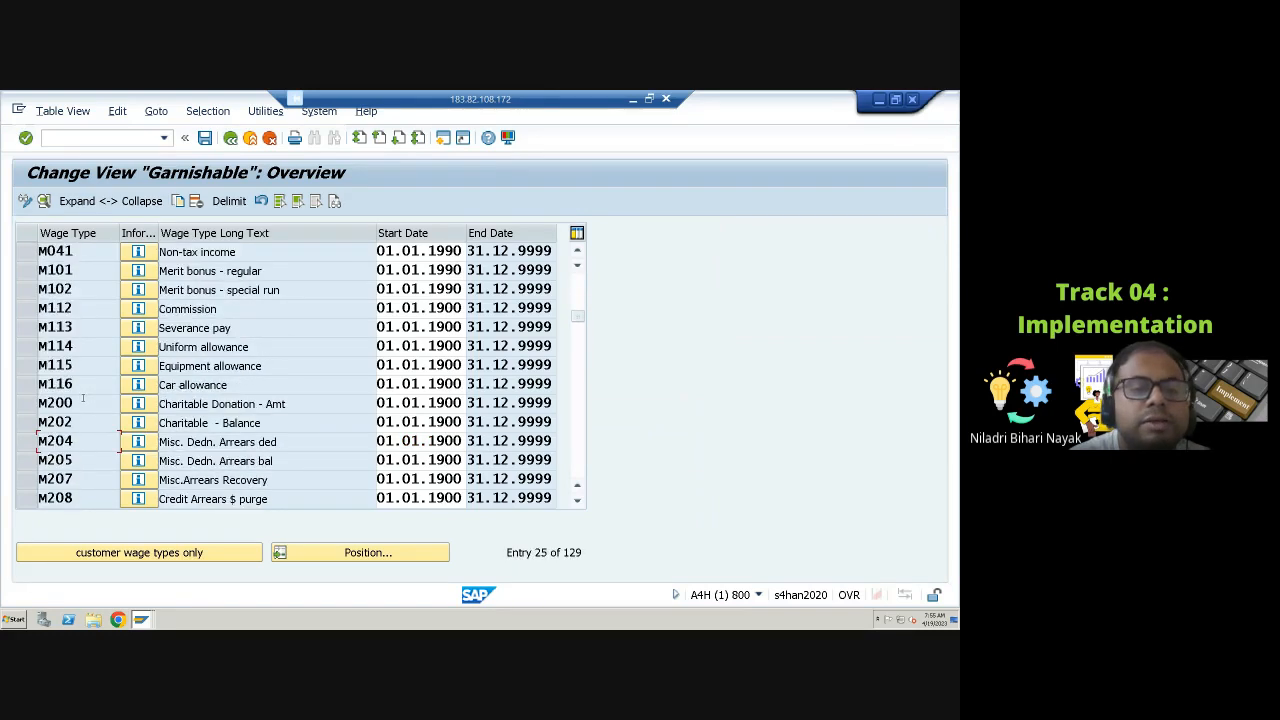
pyautogui.click(27, 347)
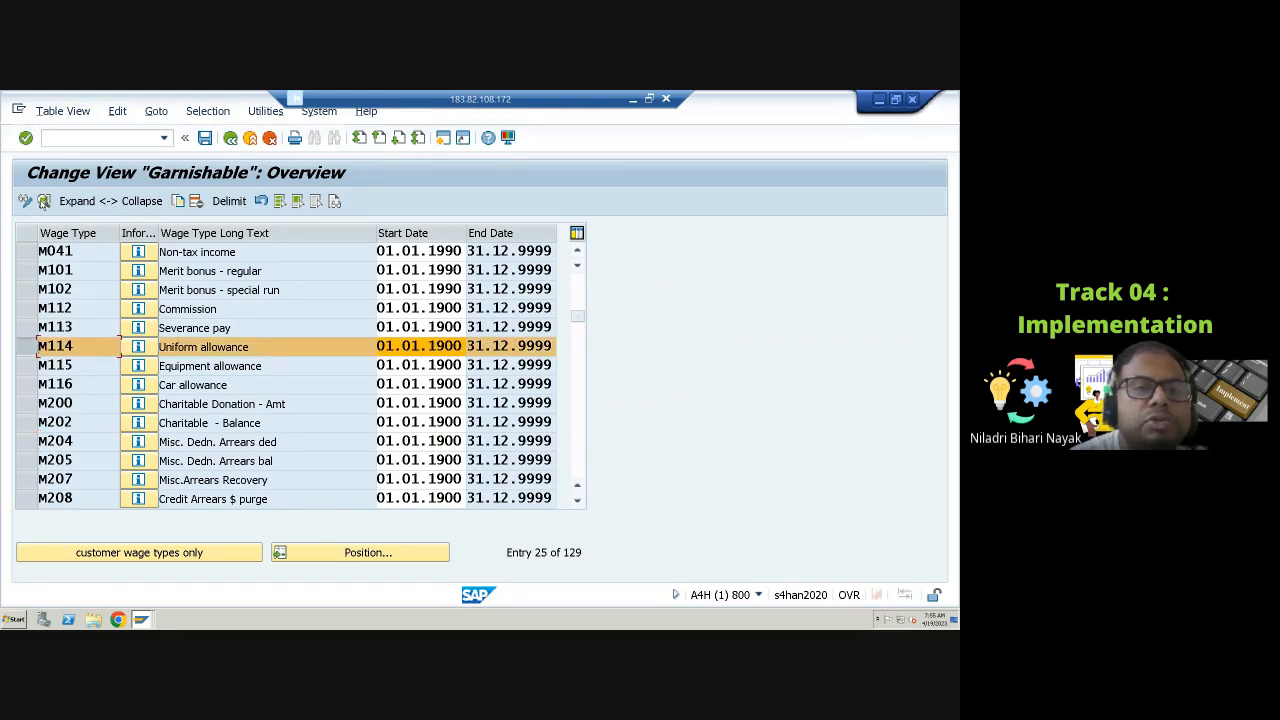
pyautogui.click(44, 201)
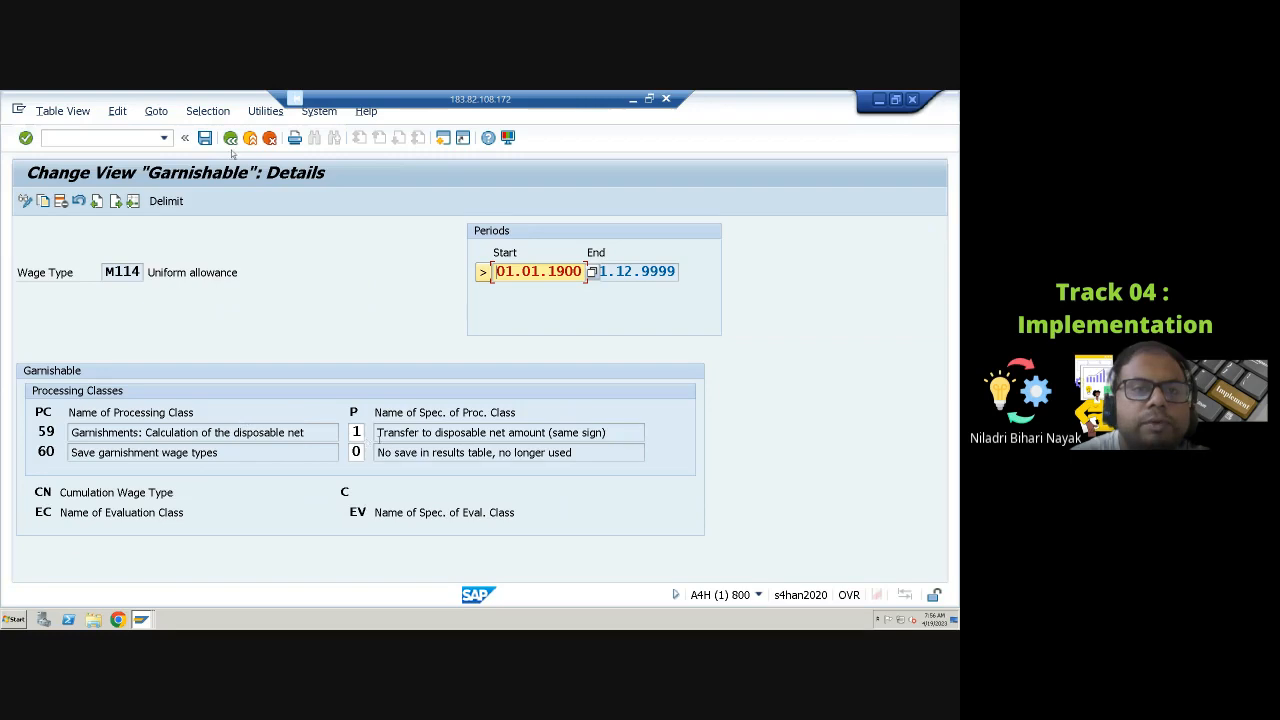
# Step: Switch the view to display mode, saving the changes to the existing customizing request
pyautogui.click(25, 202)
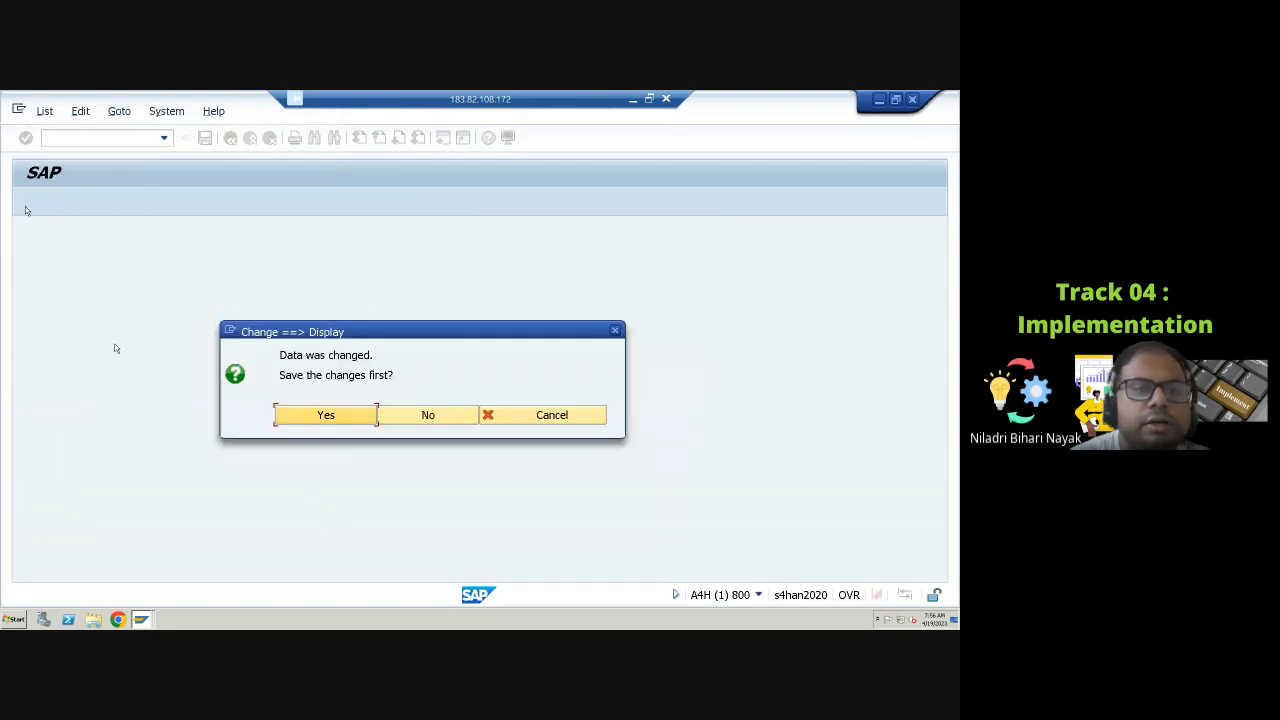
pyautogui.click(357, 415)
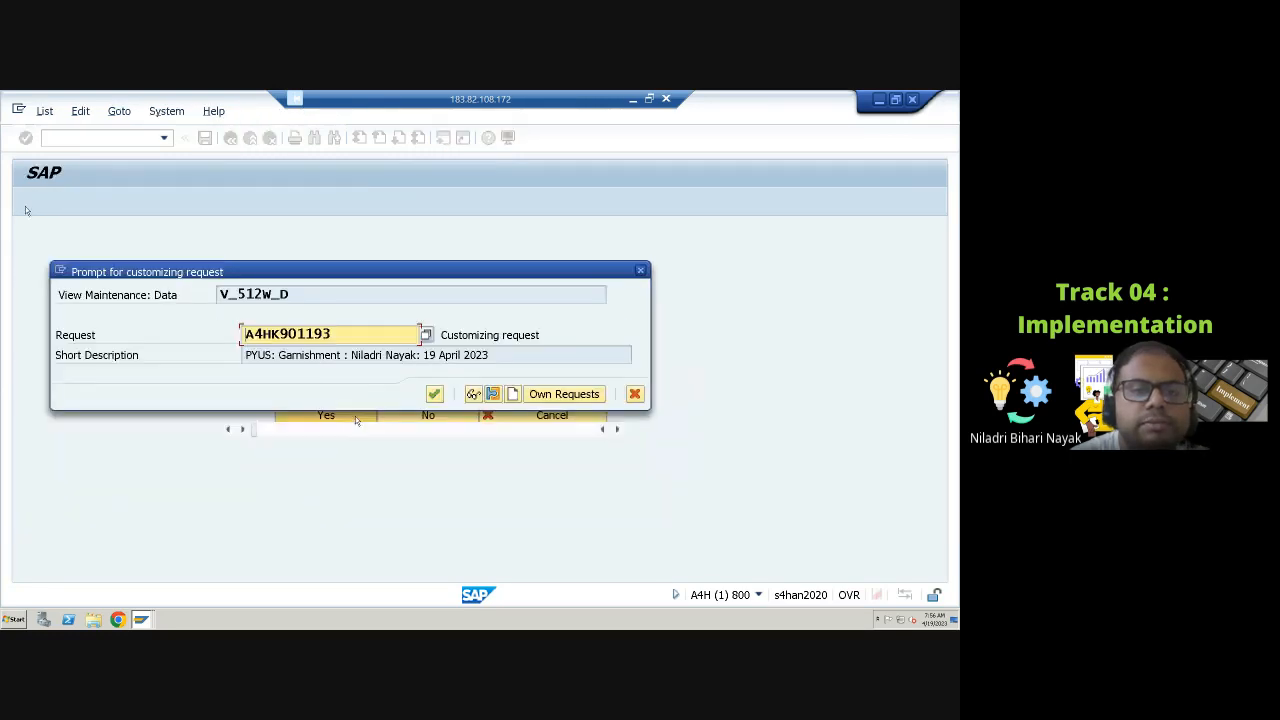
pyautogui.click(434, 394)
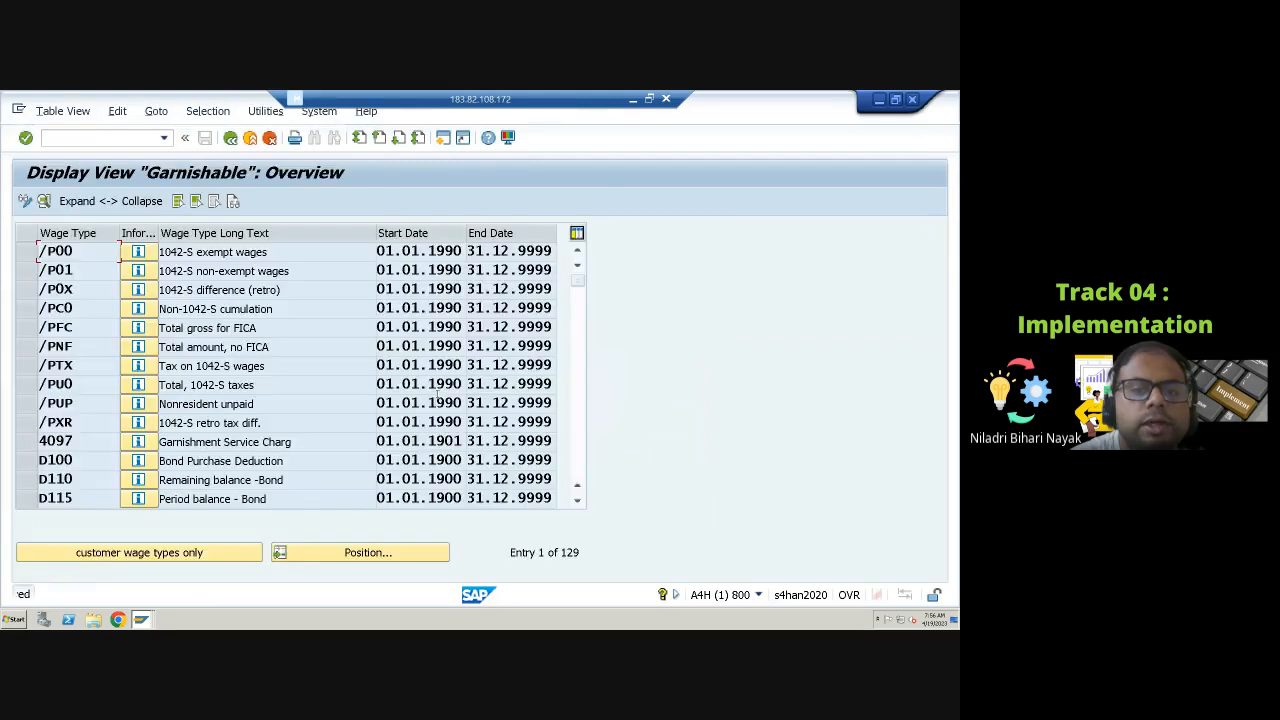
# Step: Review wage type M113's processing class 59 specification and its possible values, then return to the IMG
pyautogui.scroll(-4, 28, 471)
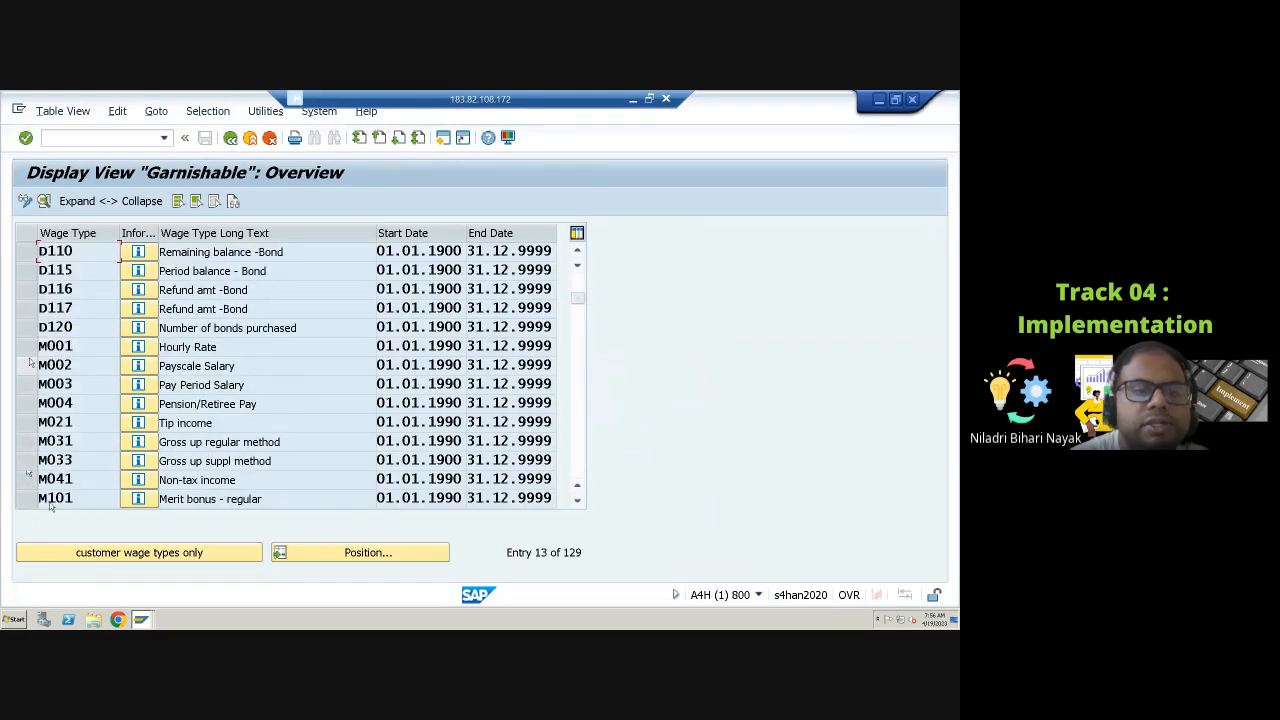
pyautogui.scroll(-2, 55, 440)
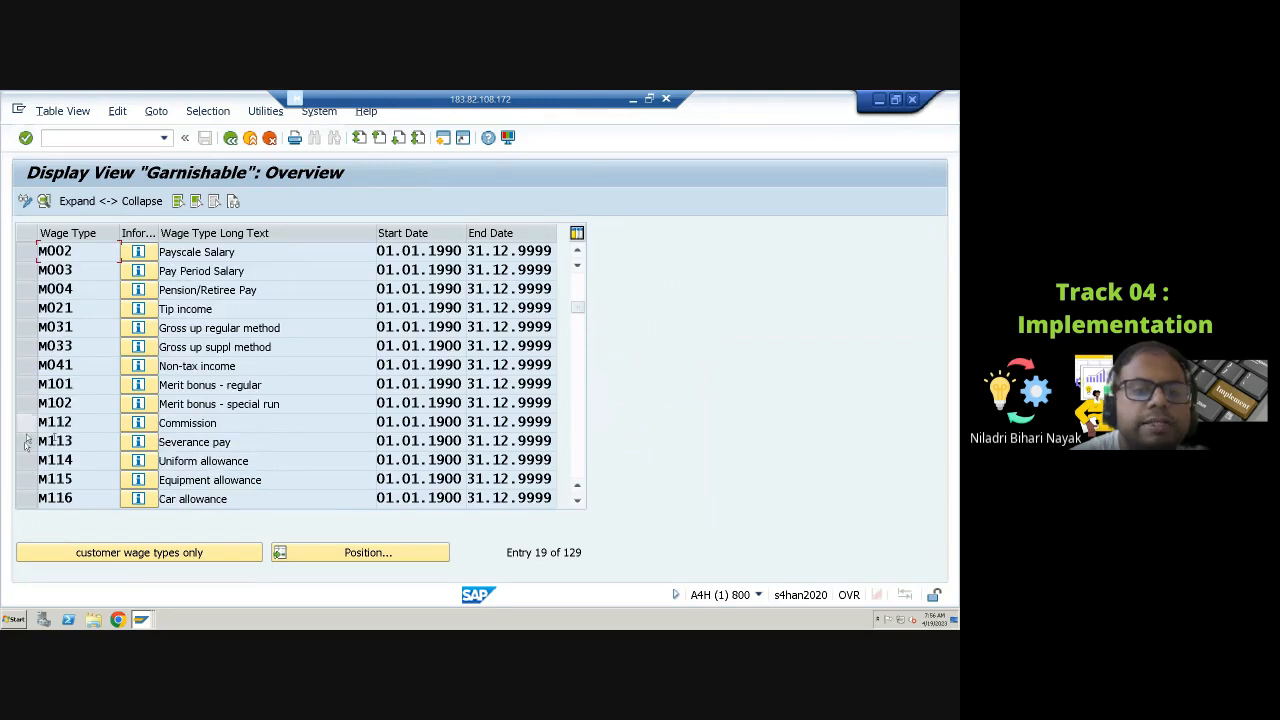
pyautogui.click(25, 447)
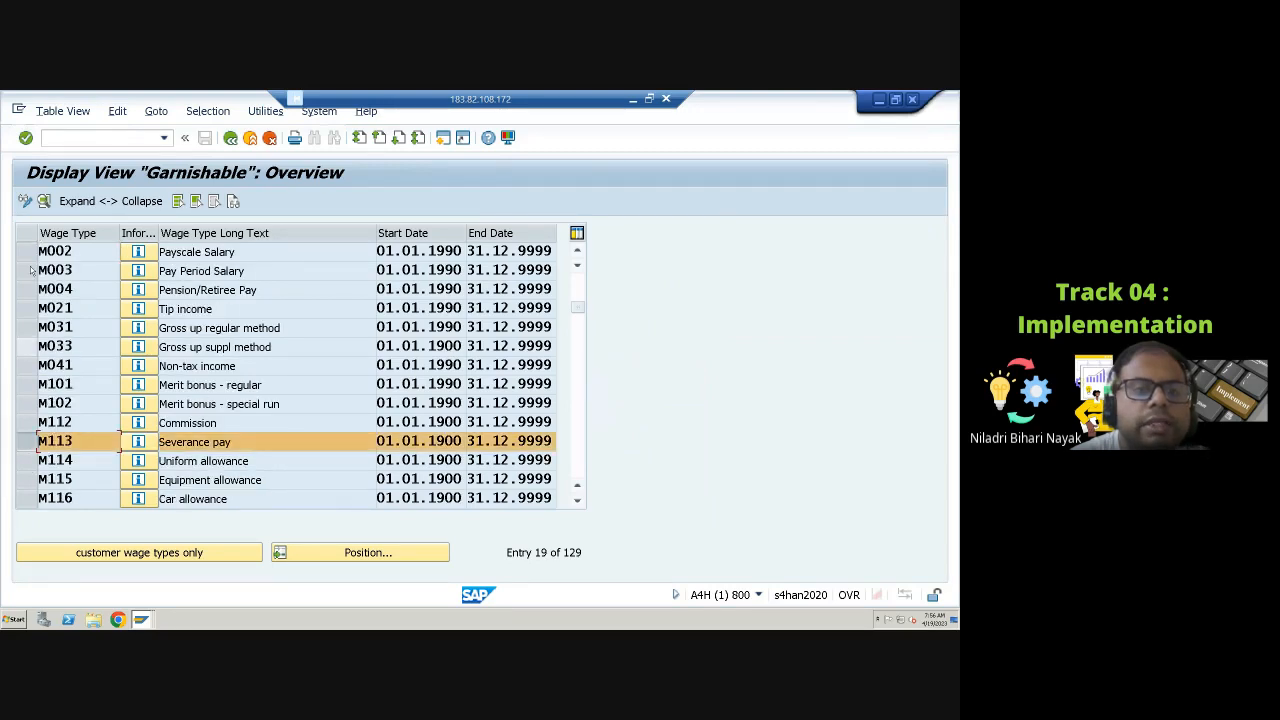
pyautogui.click(43, 202)
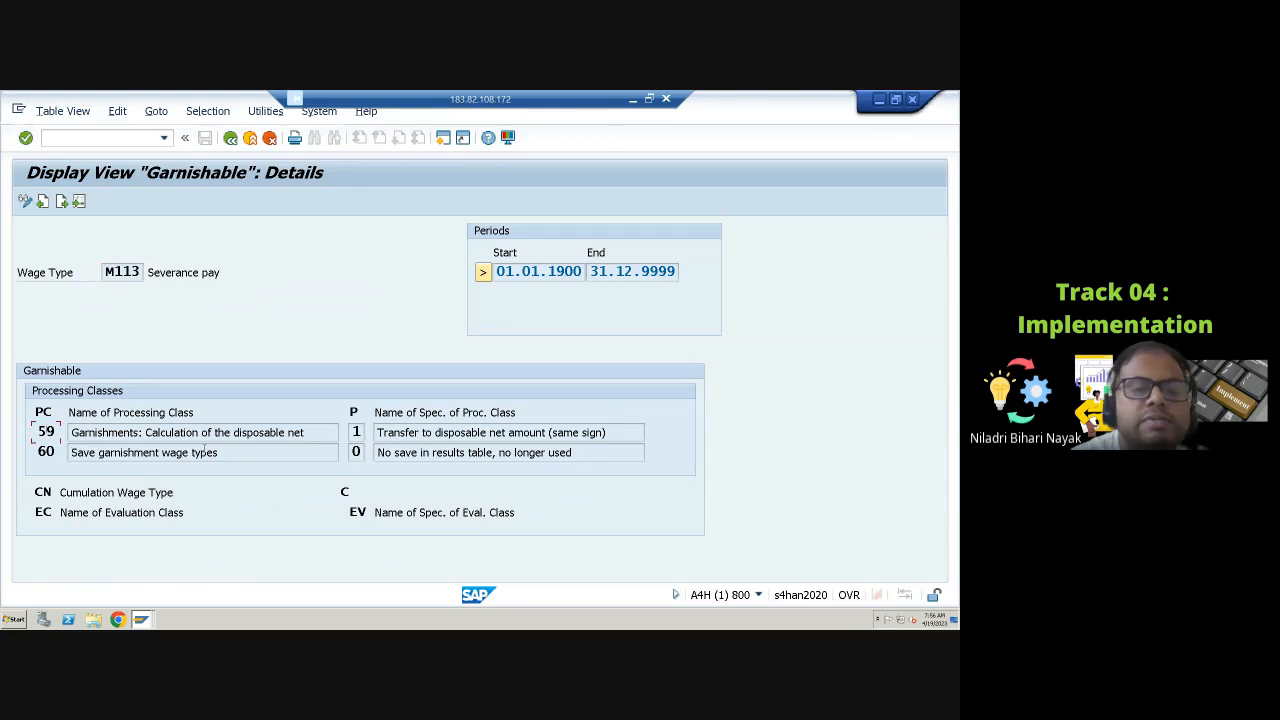
pyautogui.click(356, 431)
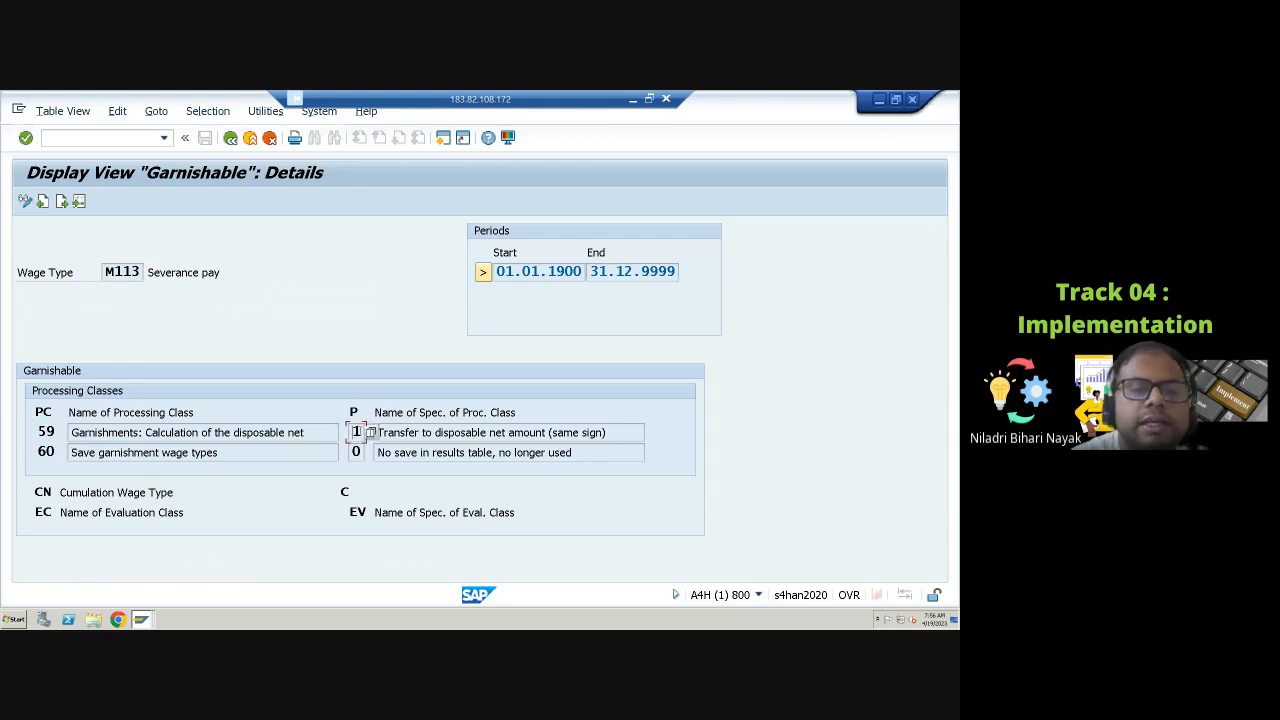
pyautogui.click(370, 433)
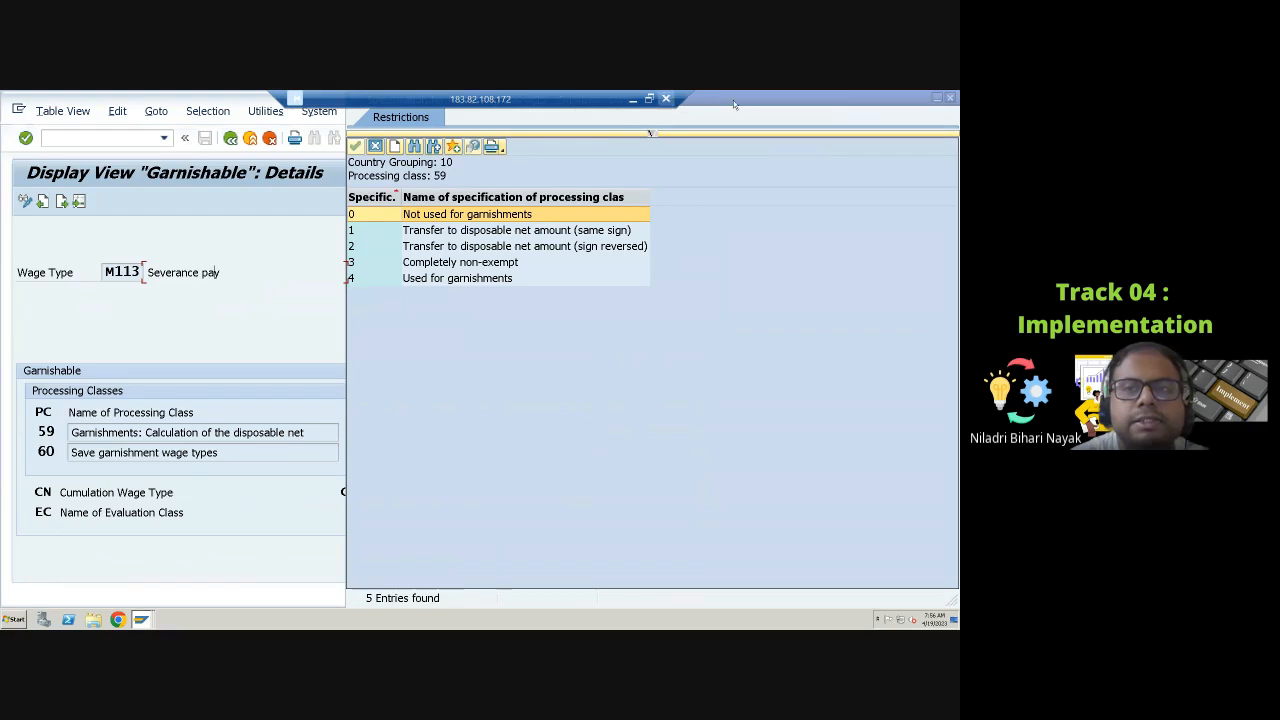
pyautogui.moveTo(740, 100); pyautogui.dragTo(236, 231)
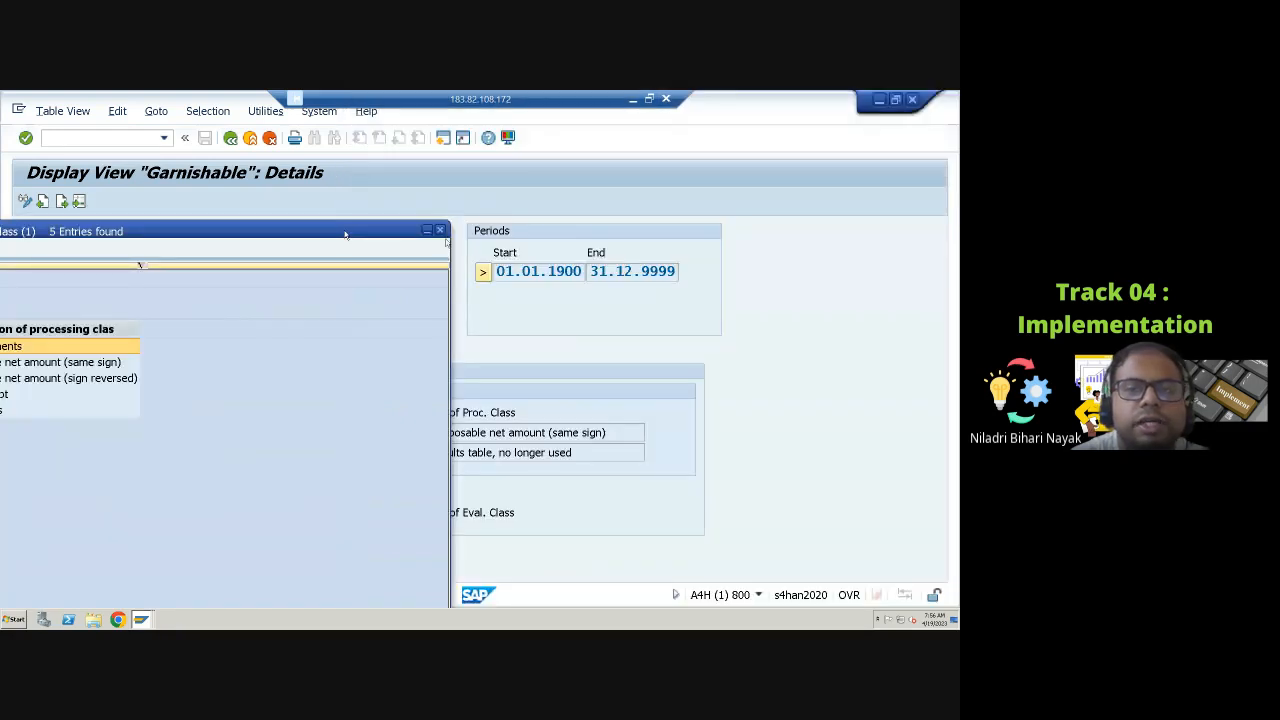
pyautogui.click(440, 231)
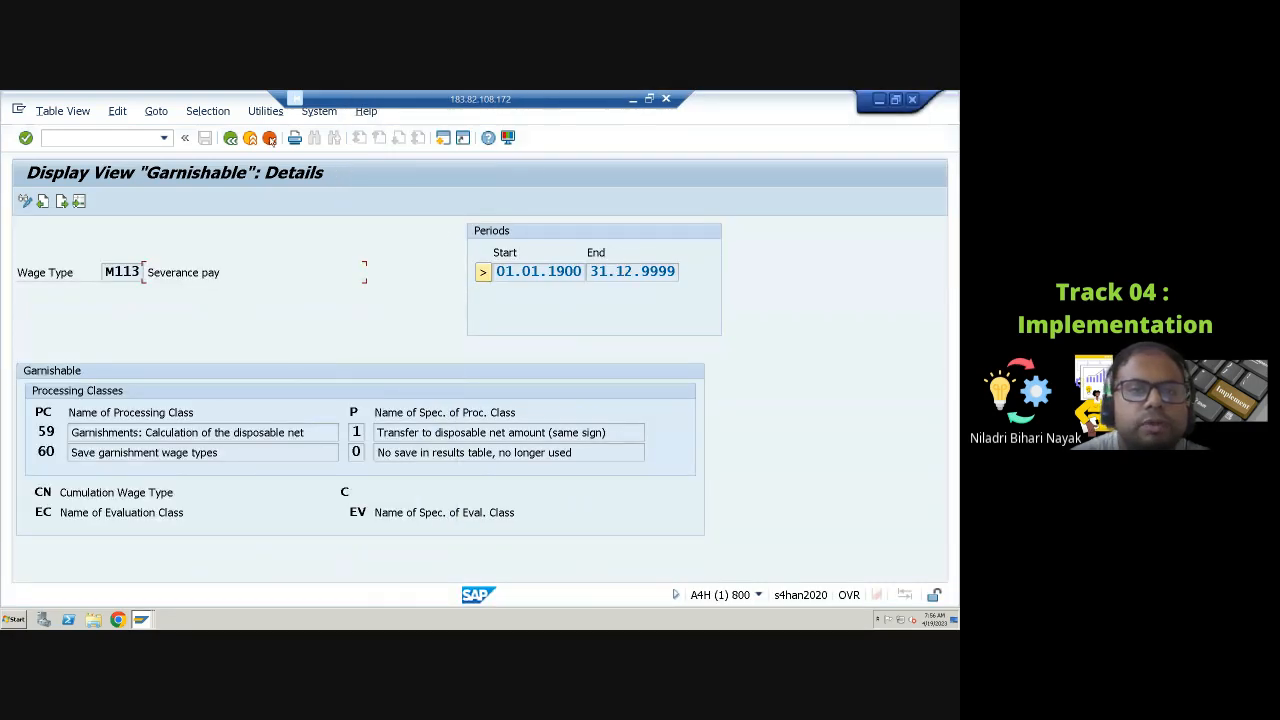
pyautogui.click(230, 138)
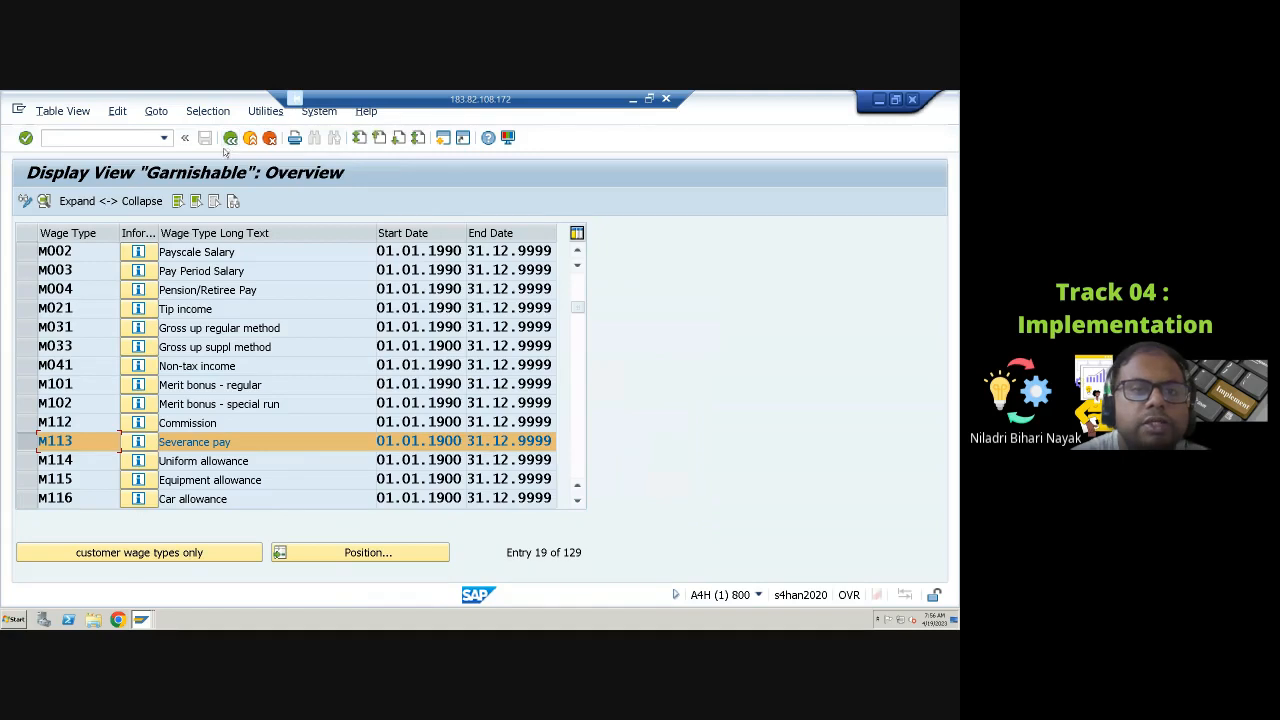
pyautogui.click(230, 138)
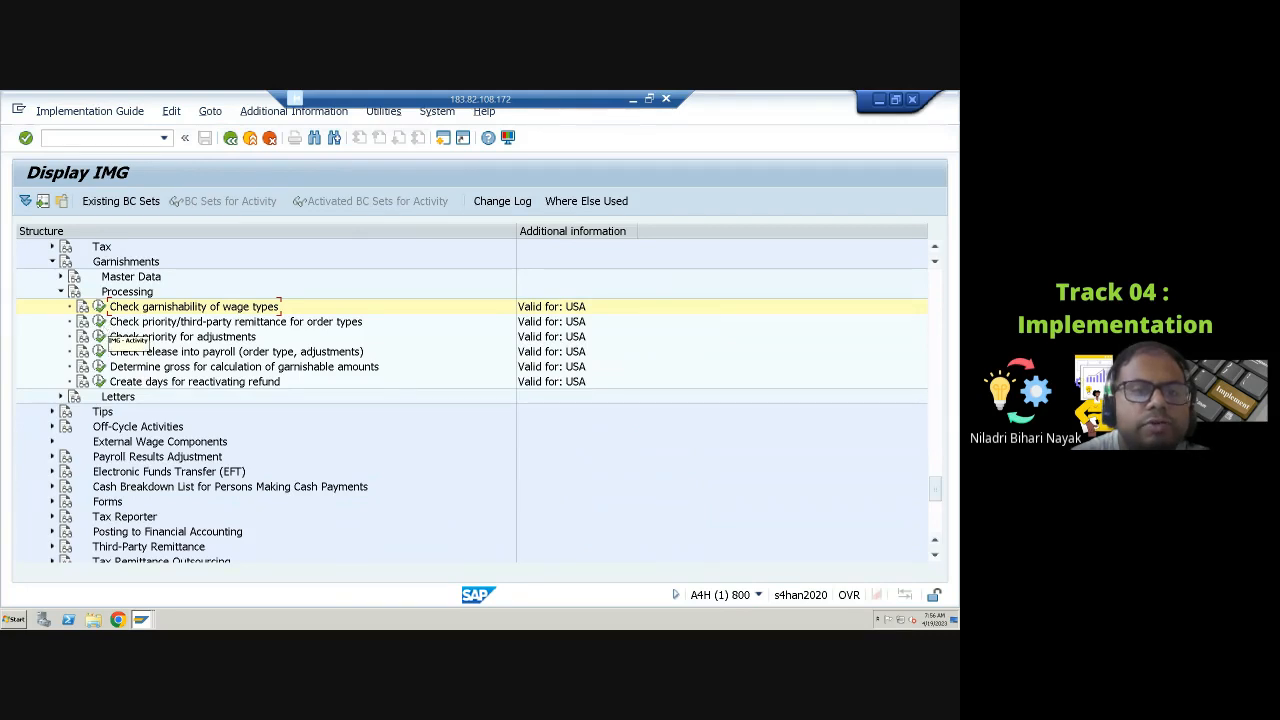
# Step: Open Check priorities for order types and review the arrears priority options for the garnishment wage types
pyautogui.click(99, 321)
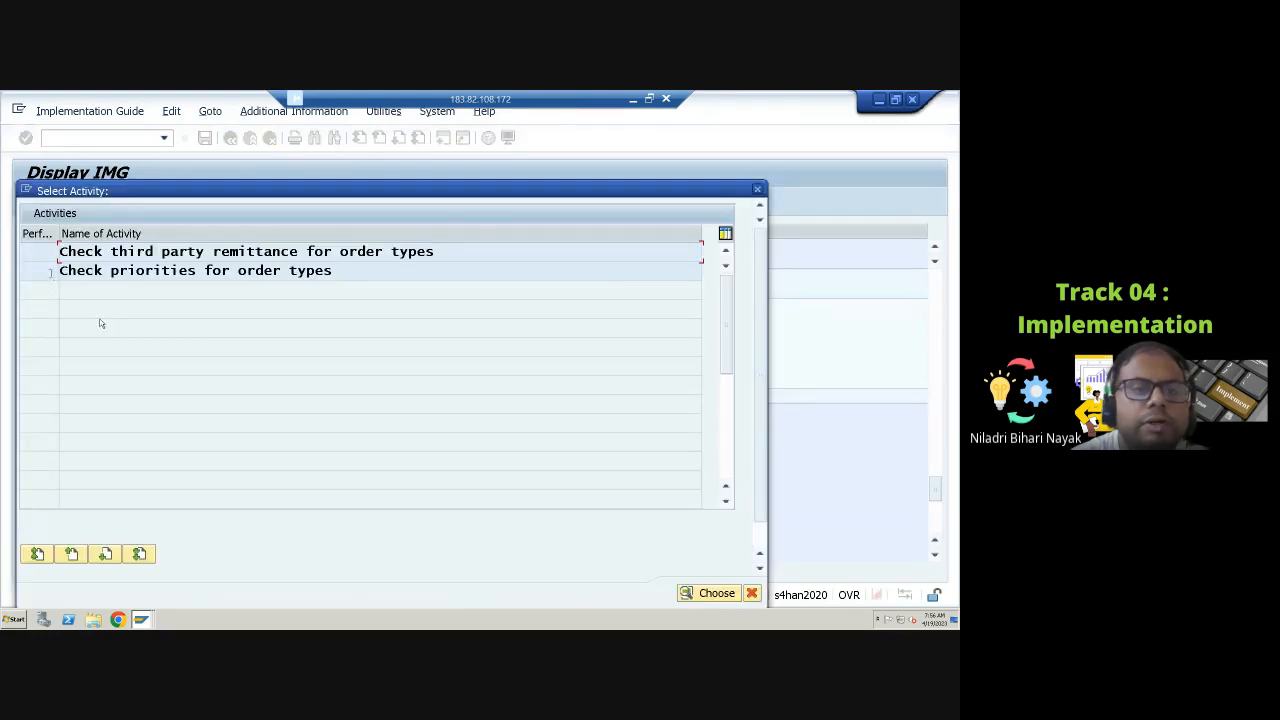
pyautogui.doubleClick(52, 272)
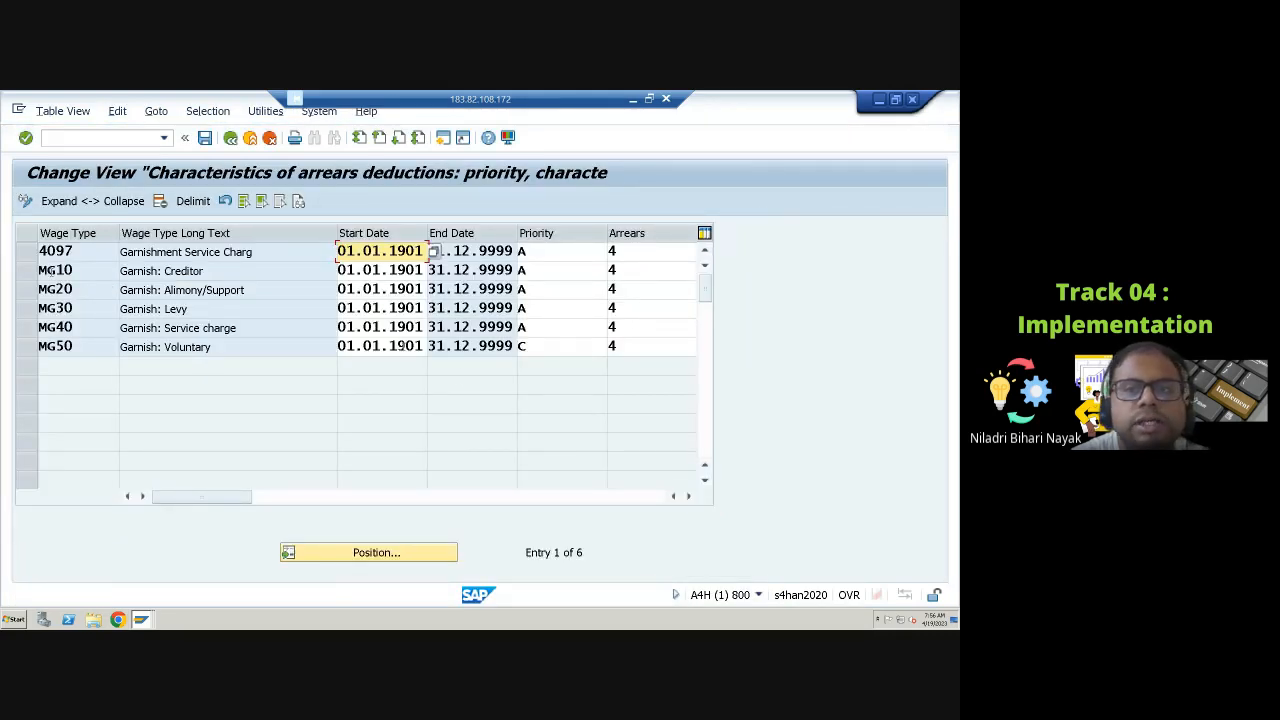
pyautogui.click(559, 252)
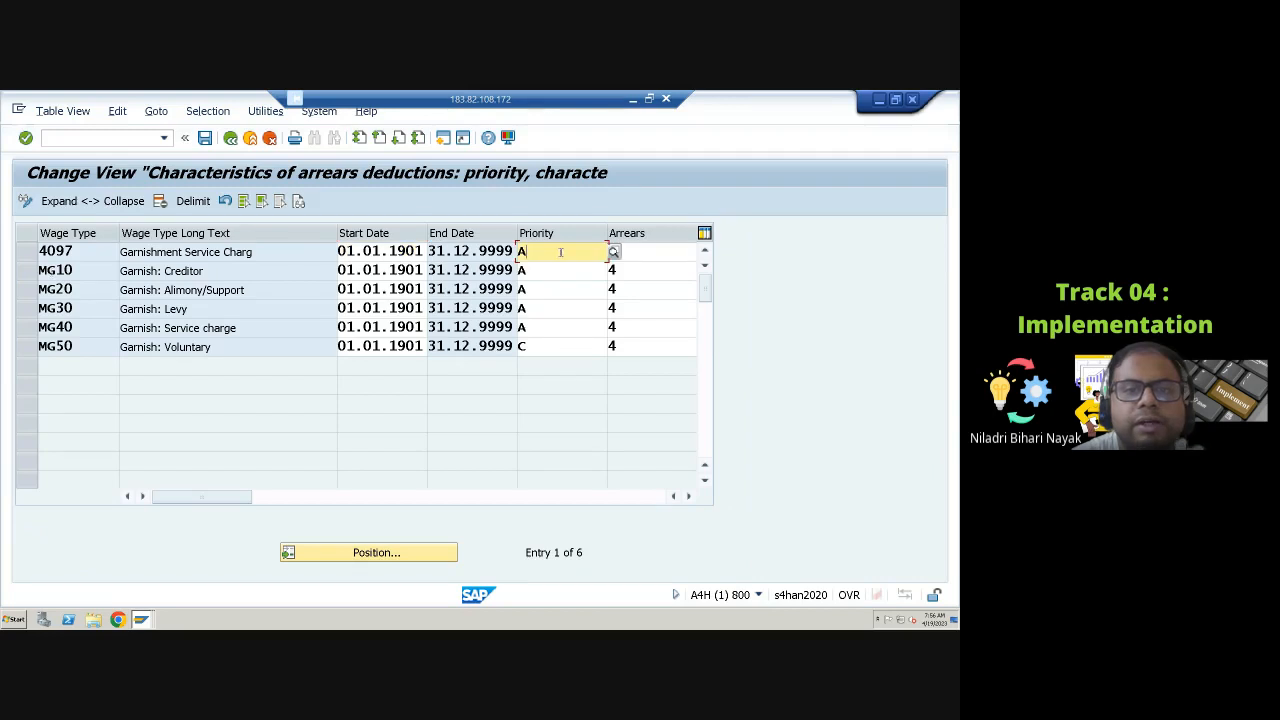
pyautogui.click(613, 253)
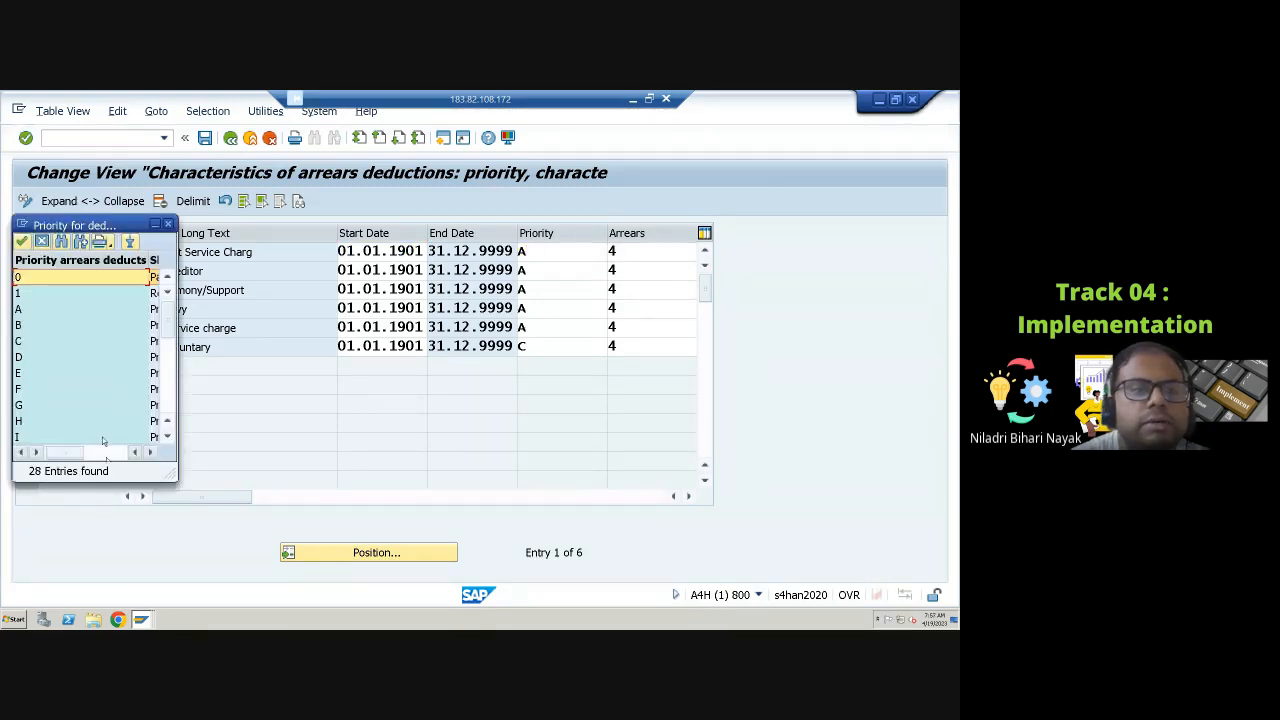
pyautogui.click(149, 453)
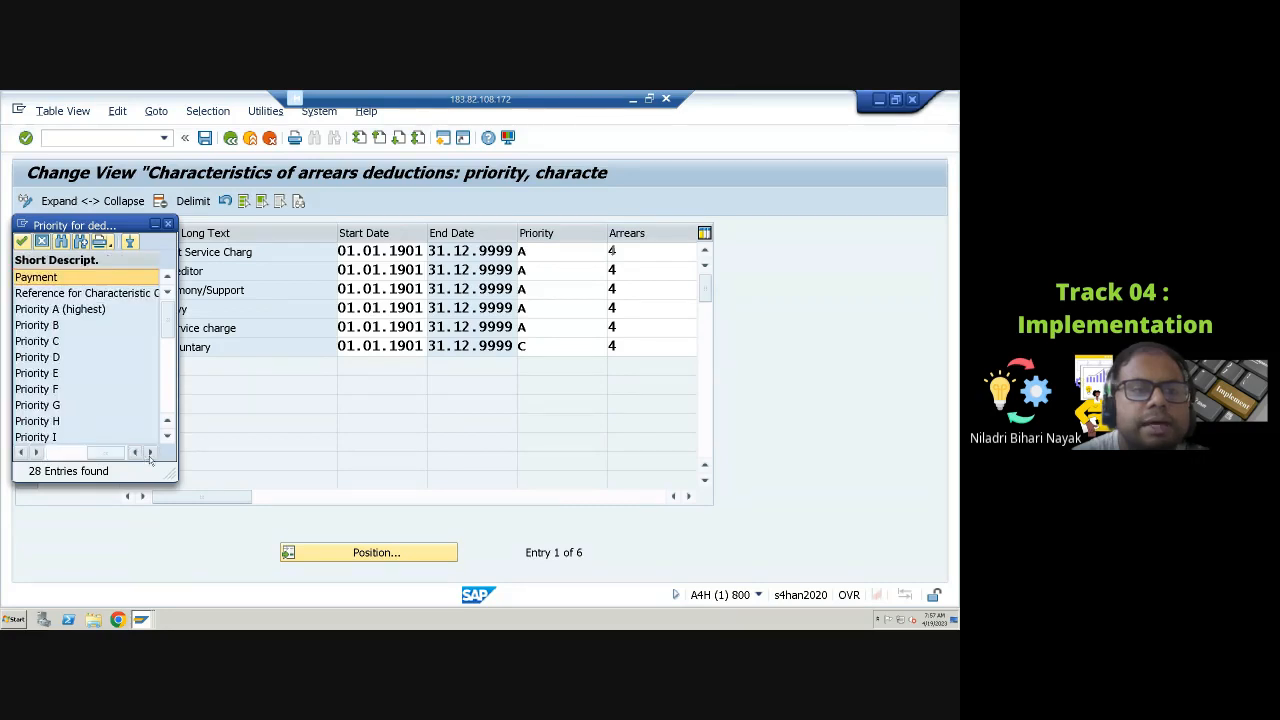
pyautogui.click(66, 310)
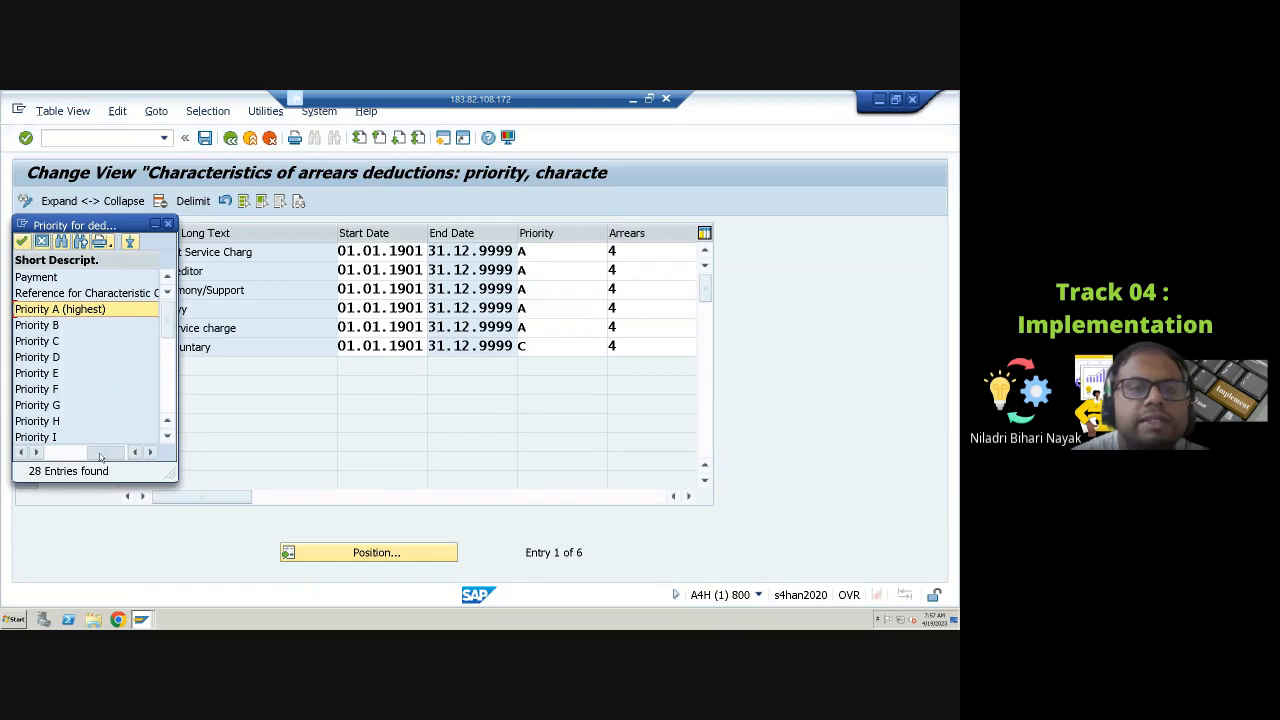
pyautogui.click(28, 450)
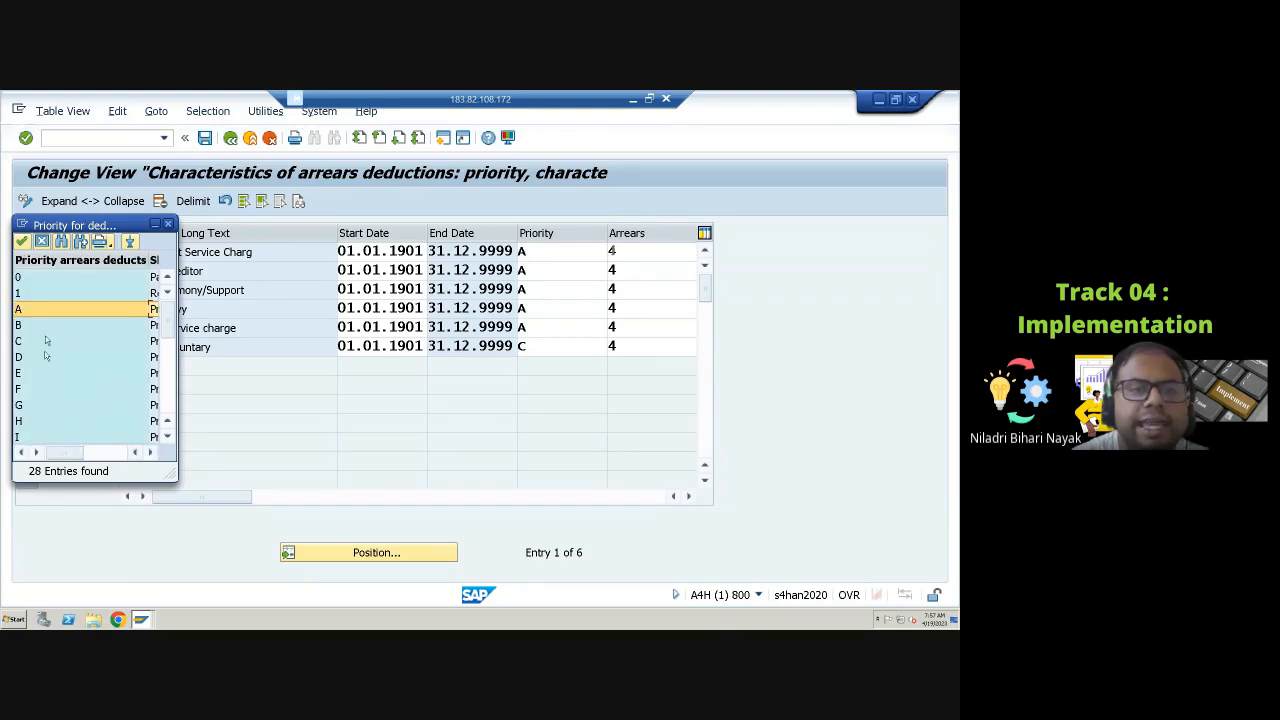
pyautogui.click(168, 224)
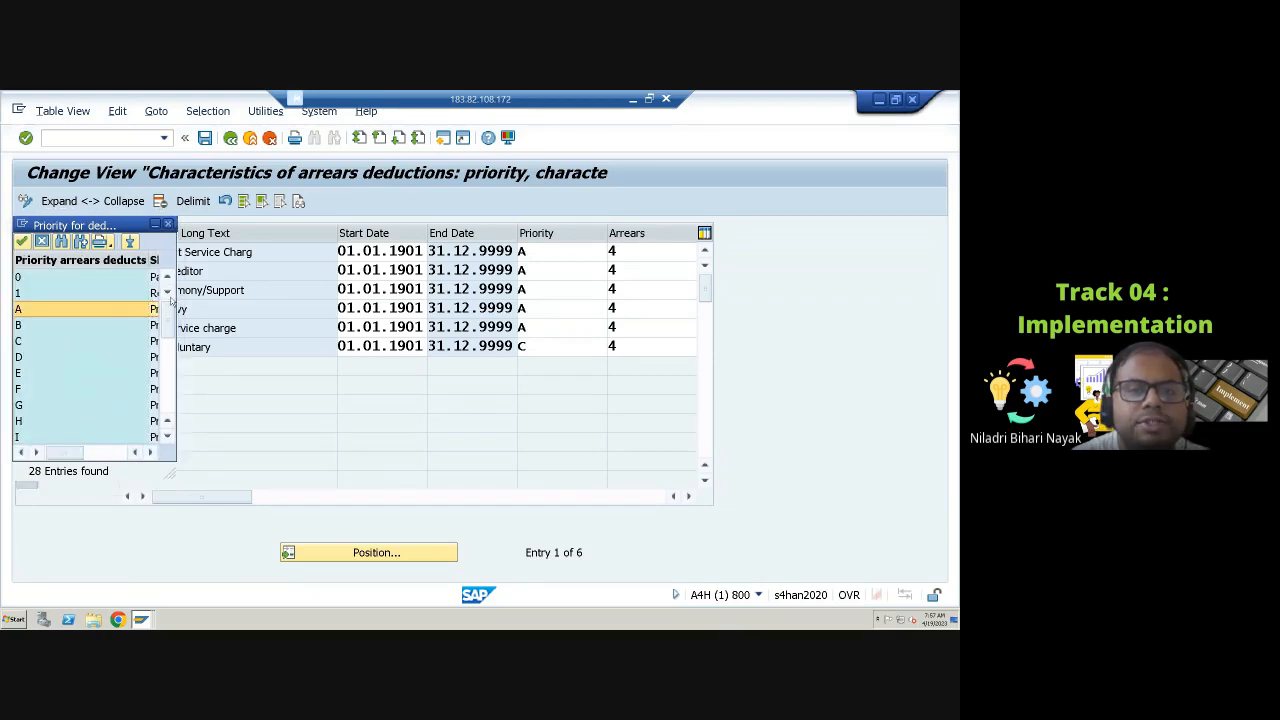
pyautogui.click(530, 348)
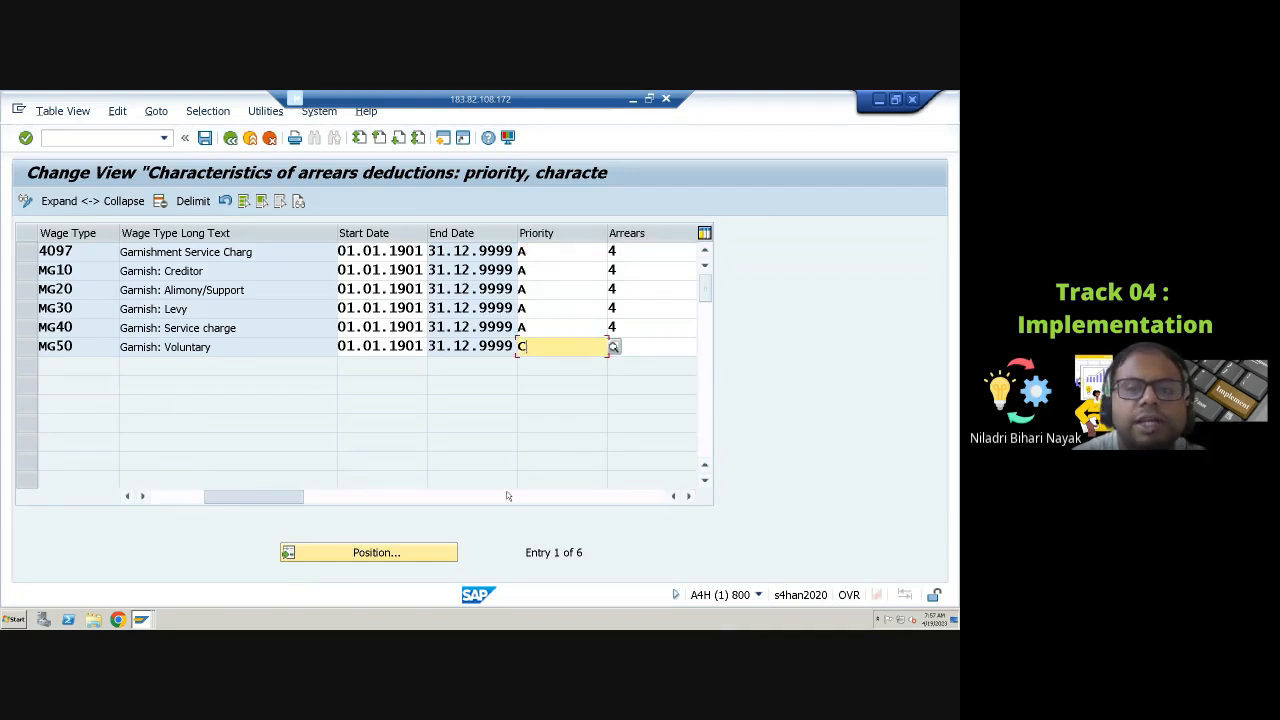
pyautogui.moveTo(240, 496); pyautogui.dragTo(169, 493)
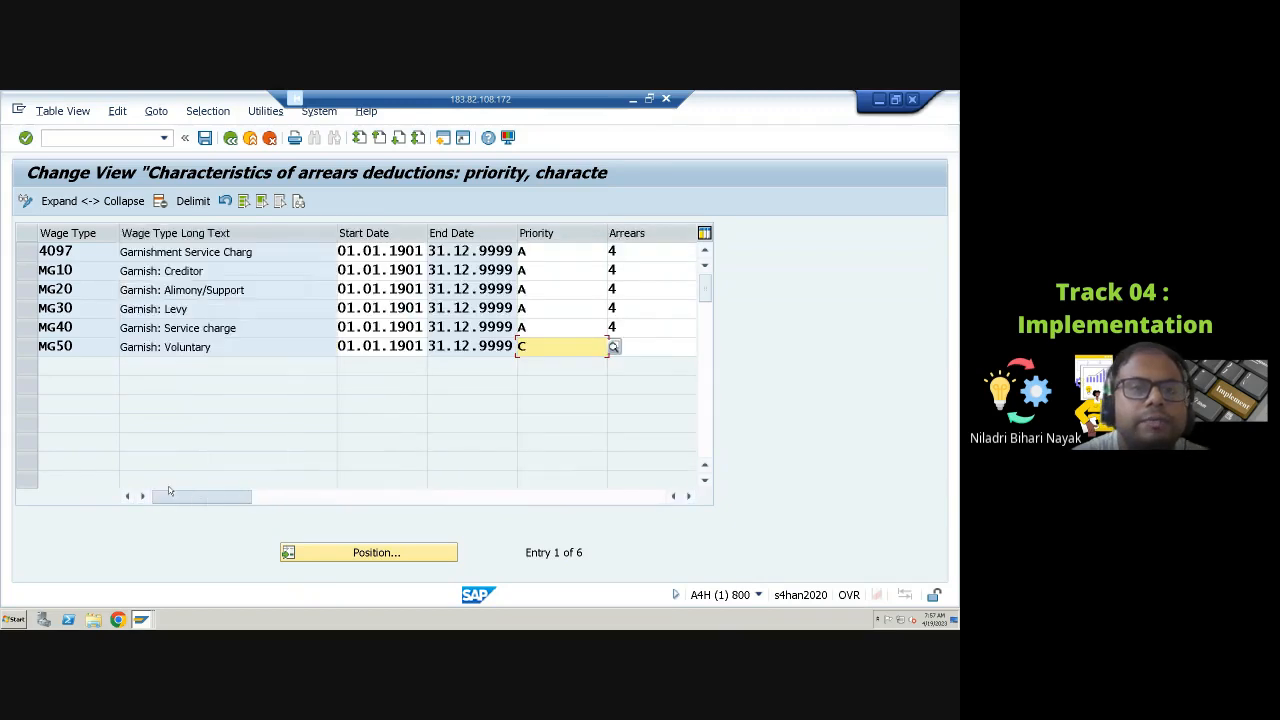
pyautogui.click(230, 137)
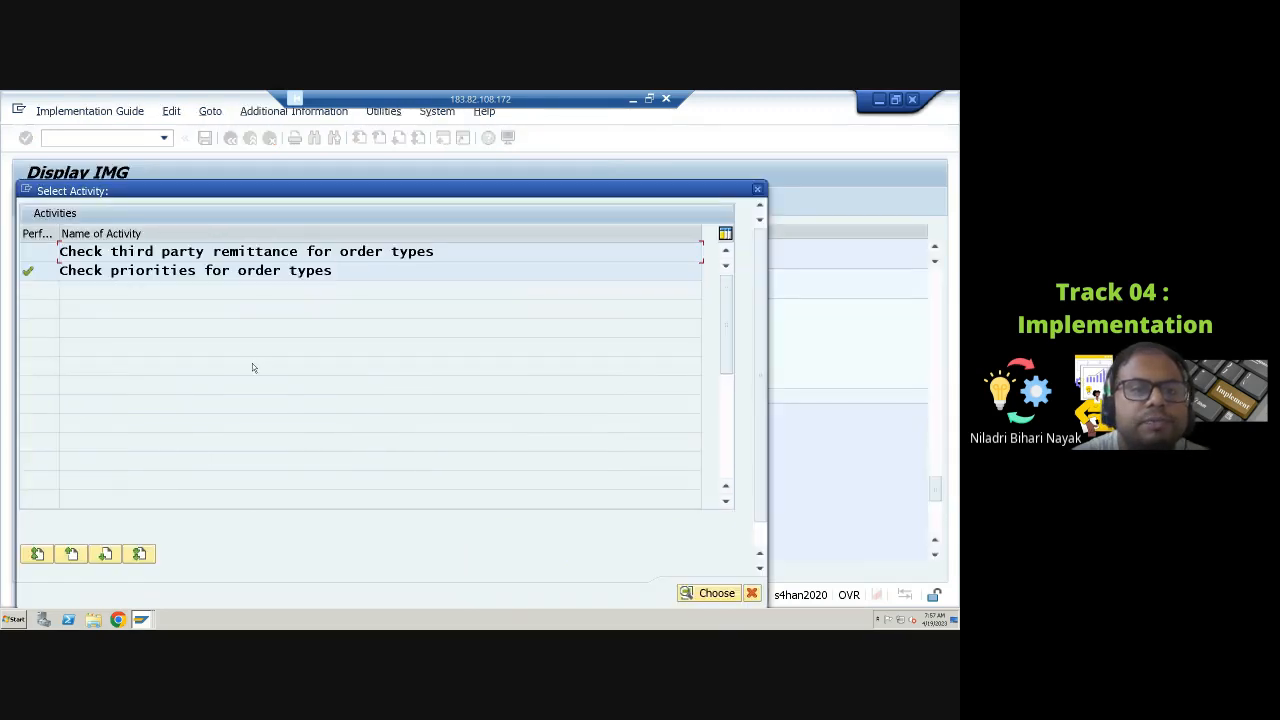
# Step: Open Check third party remittance for order types and review wage type MG10's remittance processing classes
pyautogui.doubleClick(190, 251)
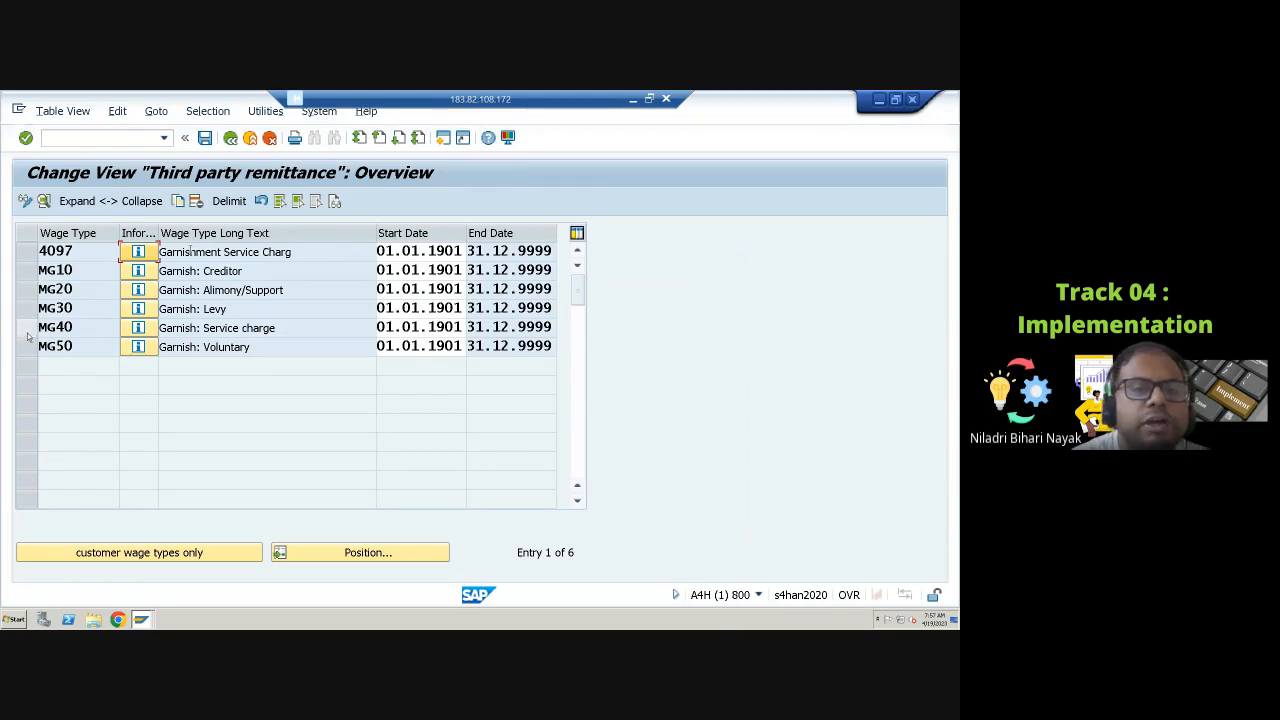
pyautogui.click(25, 270)
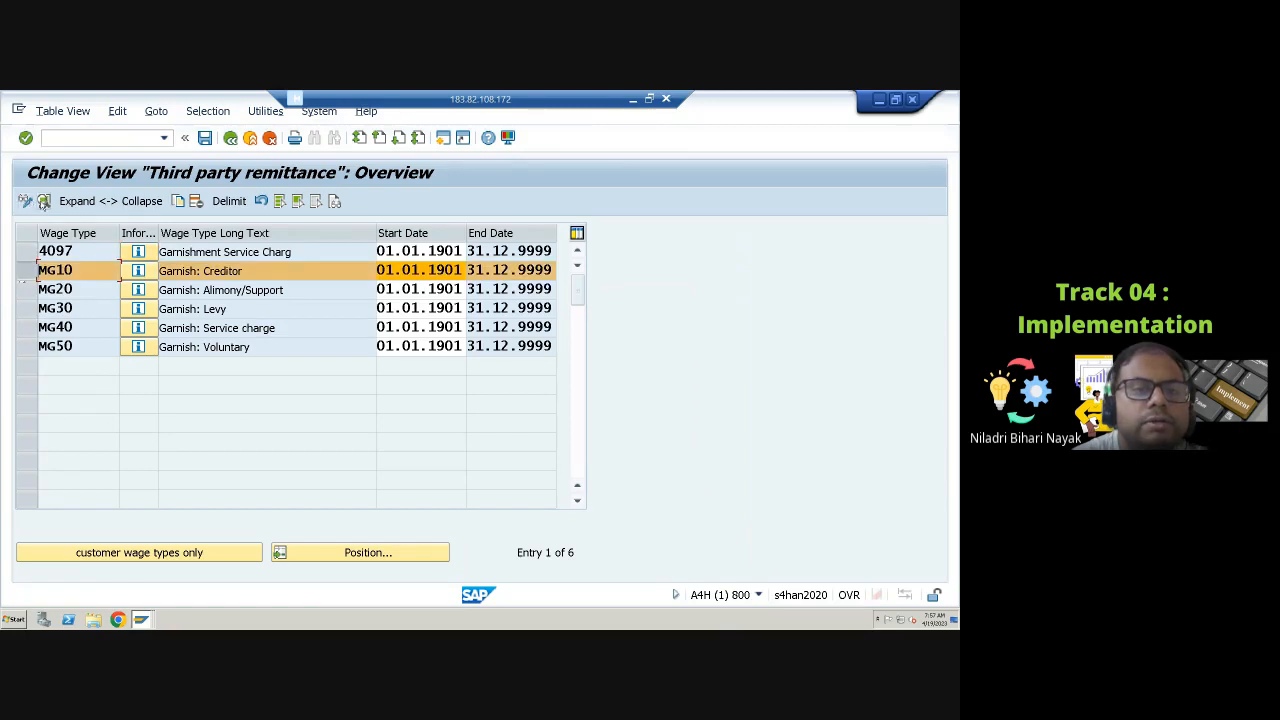
pyautogui.click(44, 201)
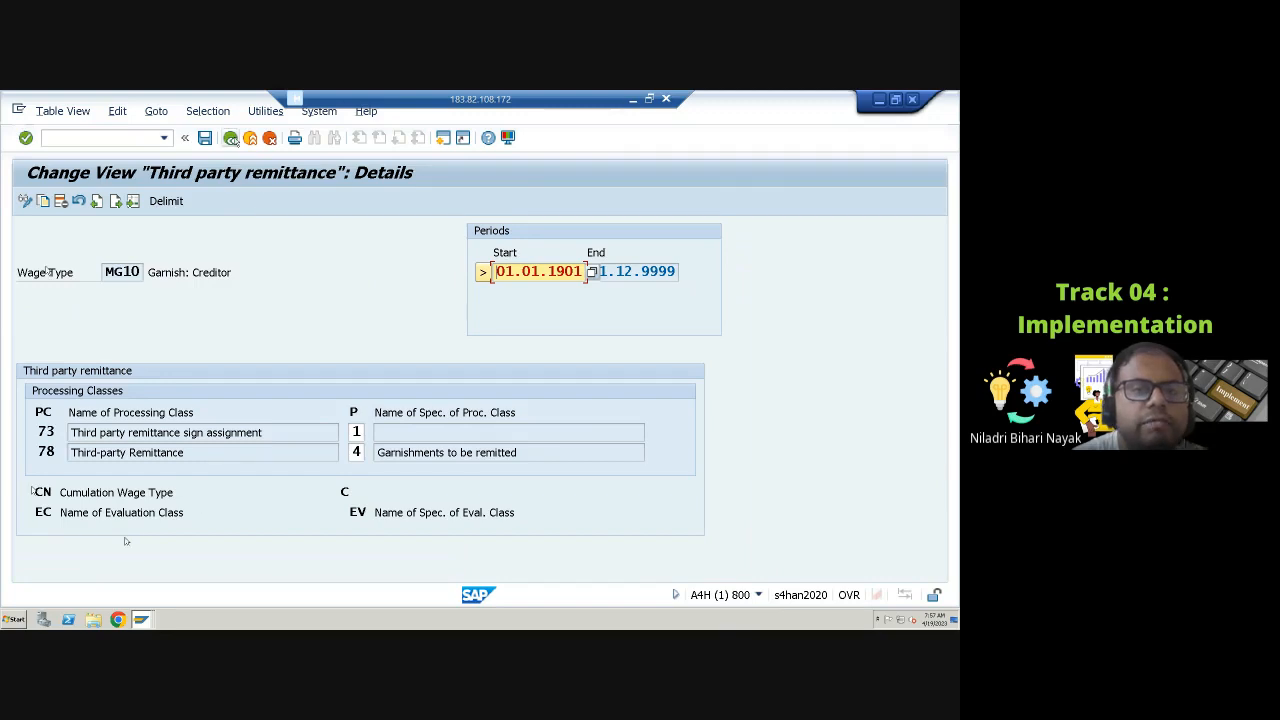
pyautogui.click(230, 137)
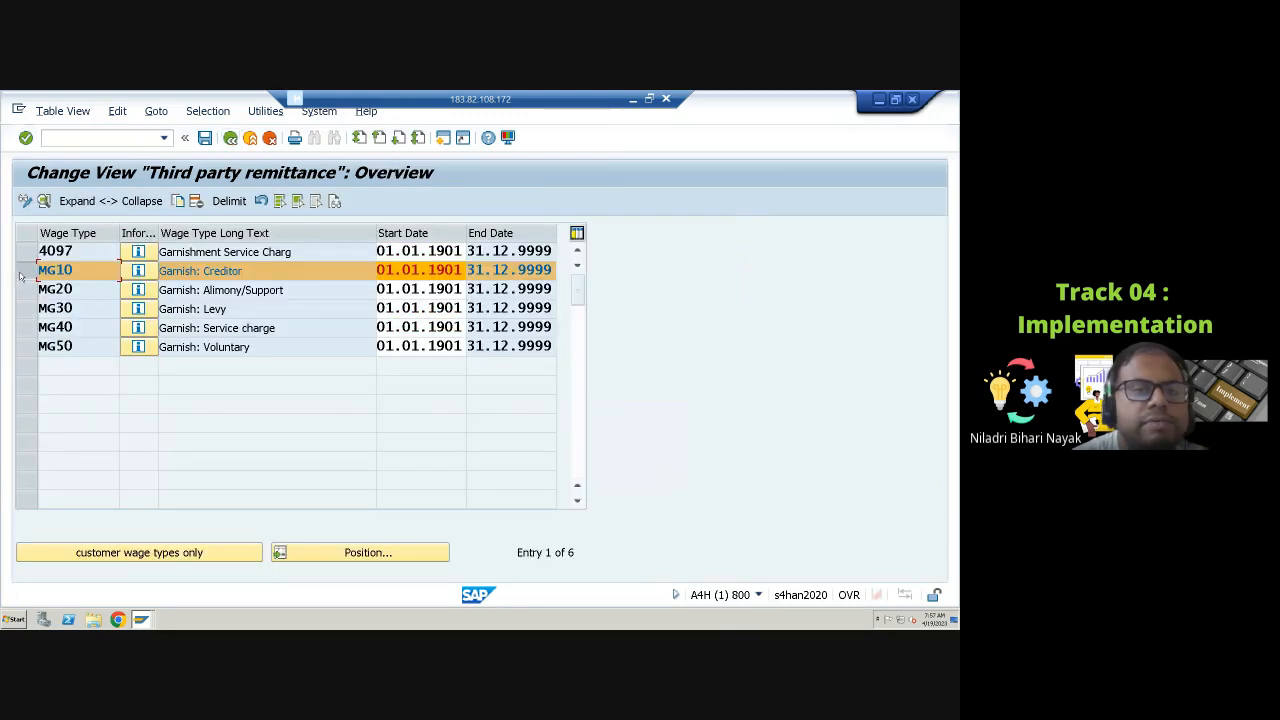
# Step: Review wage type MG50's third-party remittance details, then close the activity selection and return to the IMG
pyautogui.click(22, 276)
pyautogui.click(27, 346)
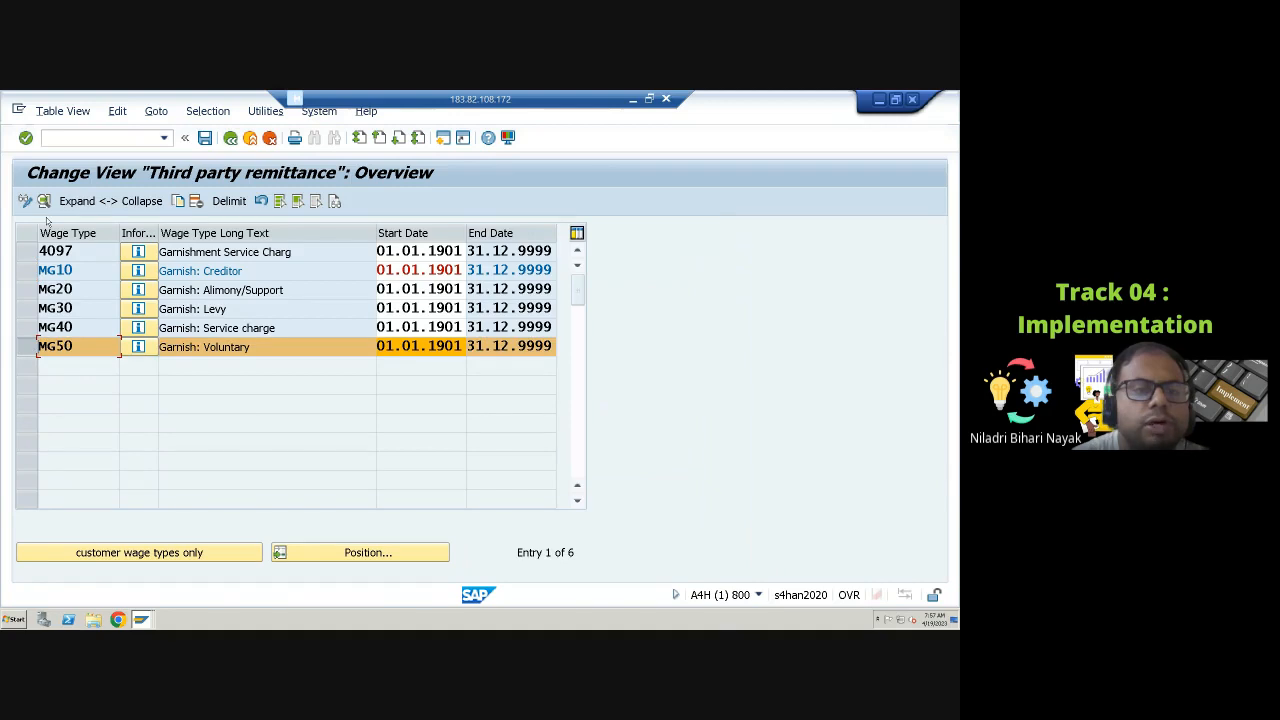
pyautogui.click(43, 201)
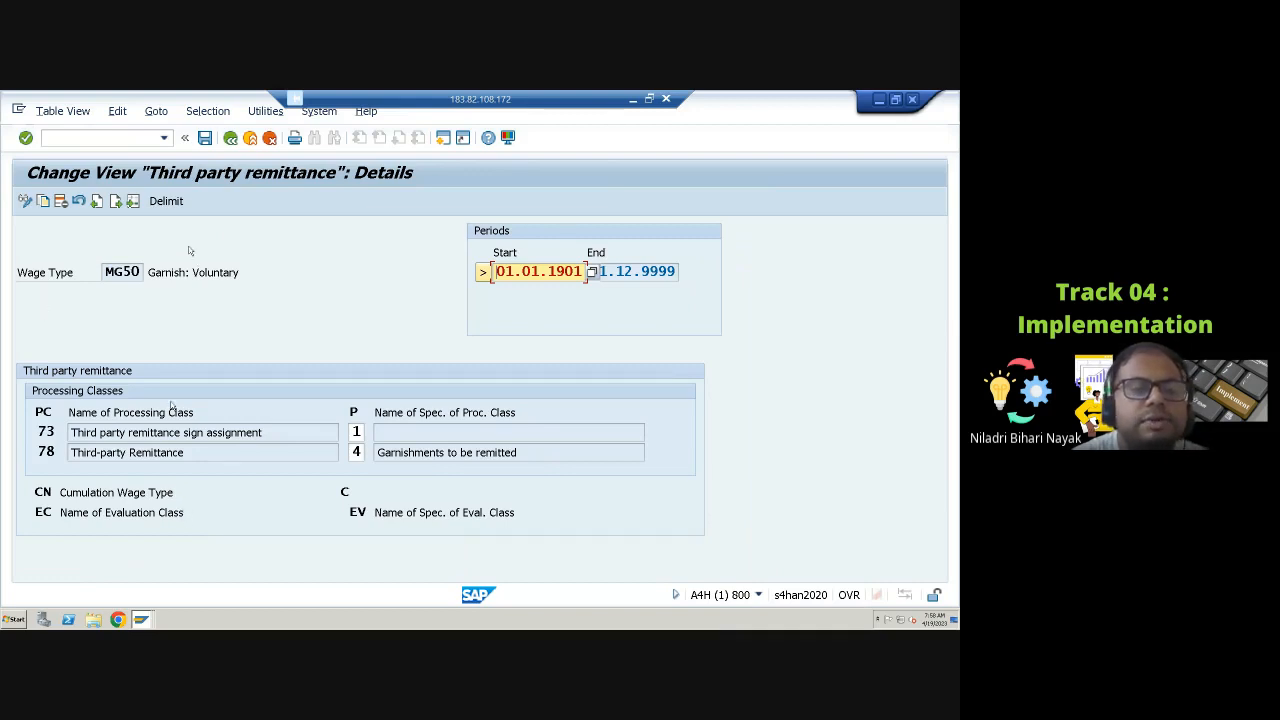
pyautogui.click(230, 137)
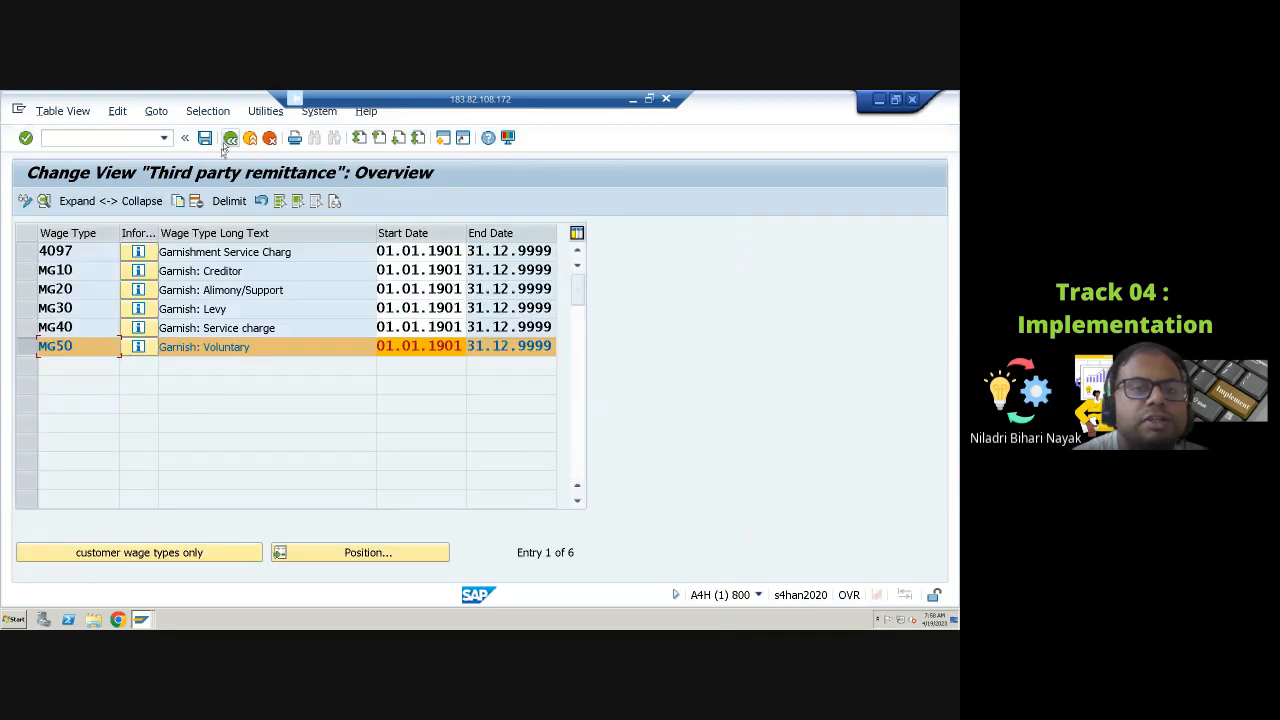
pyautogui.click(230, 137)
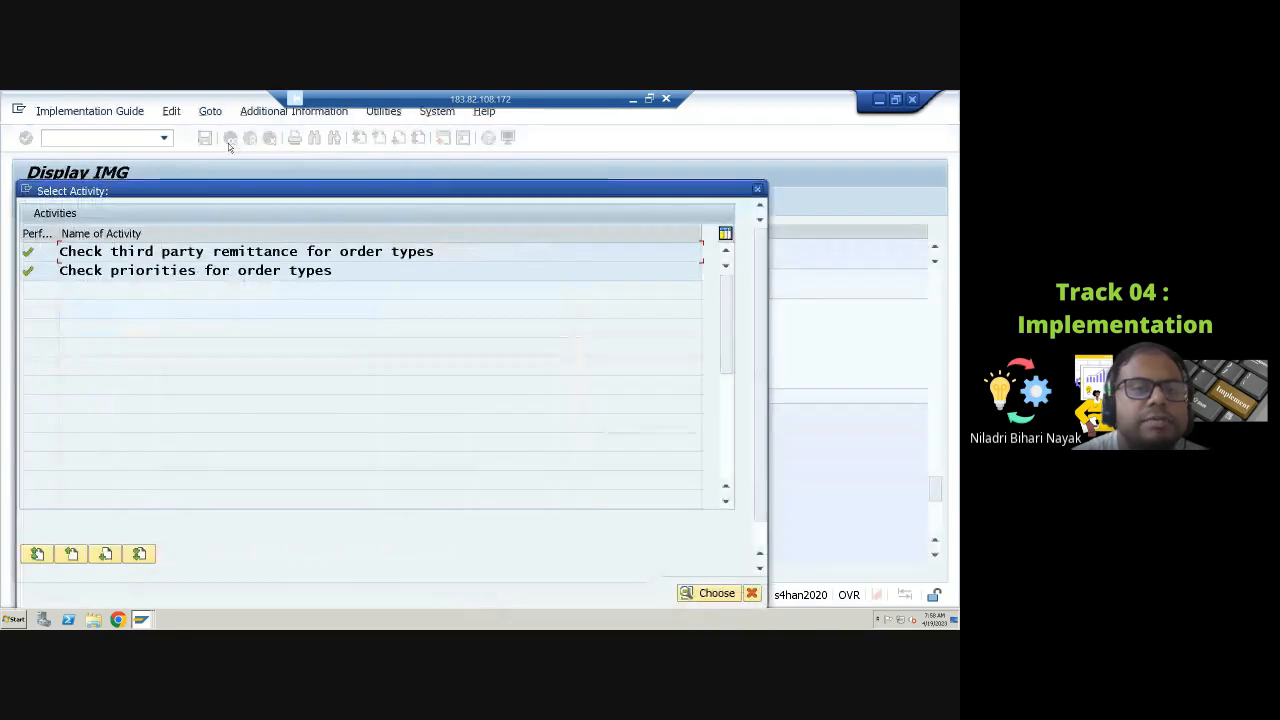
pyautogui.click(751, 593)
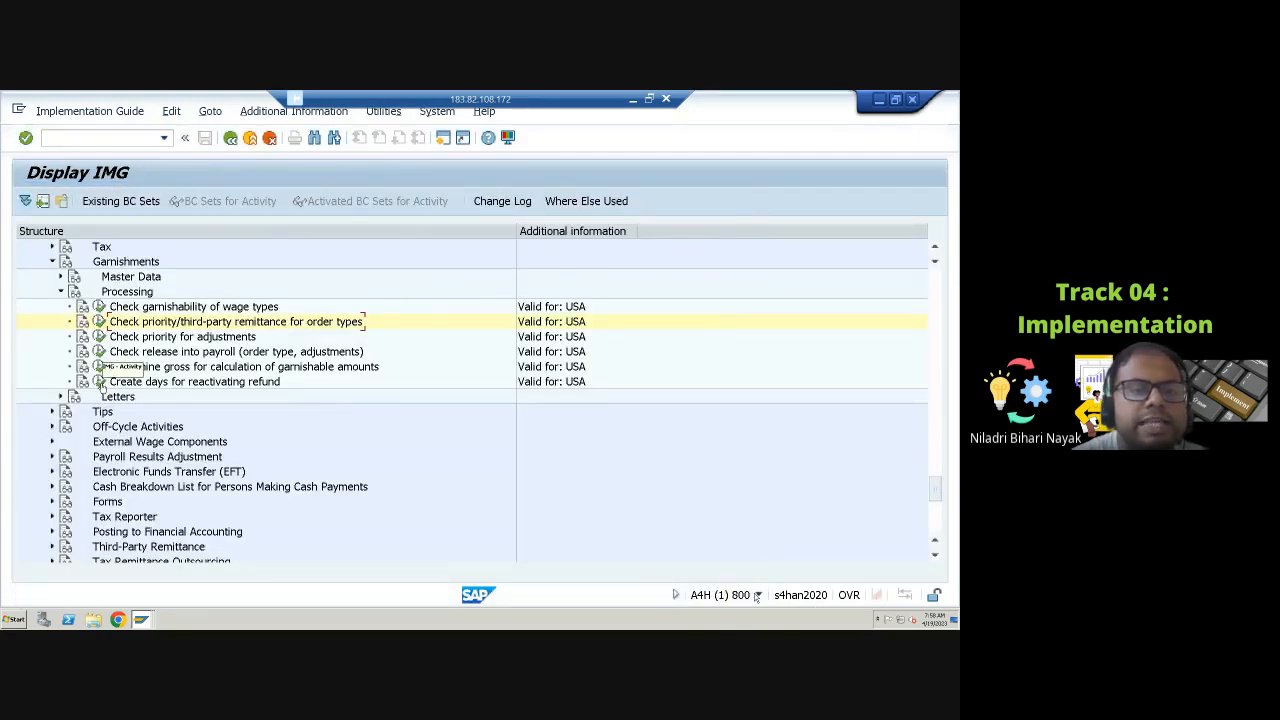
# Step: Open Check priority for adjustments and review the priority and arrears settings of wage types MG60 and MG70
pyautogui.click(98, 336)
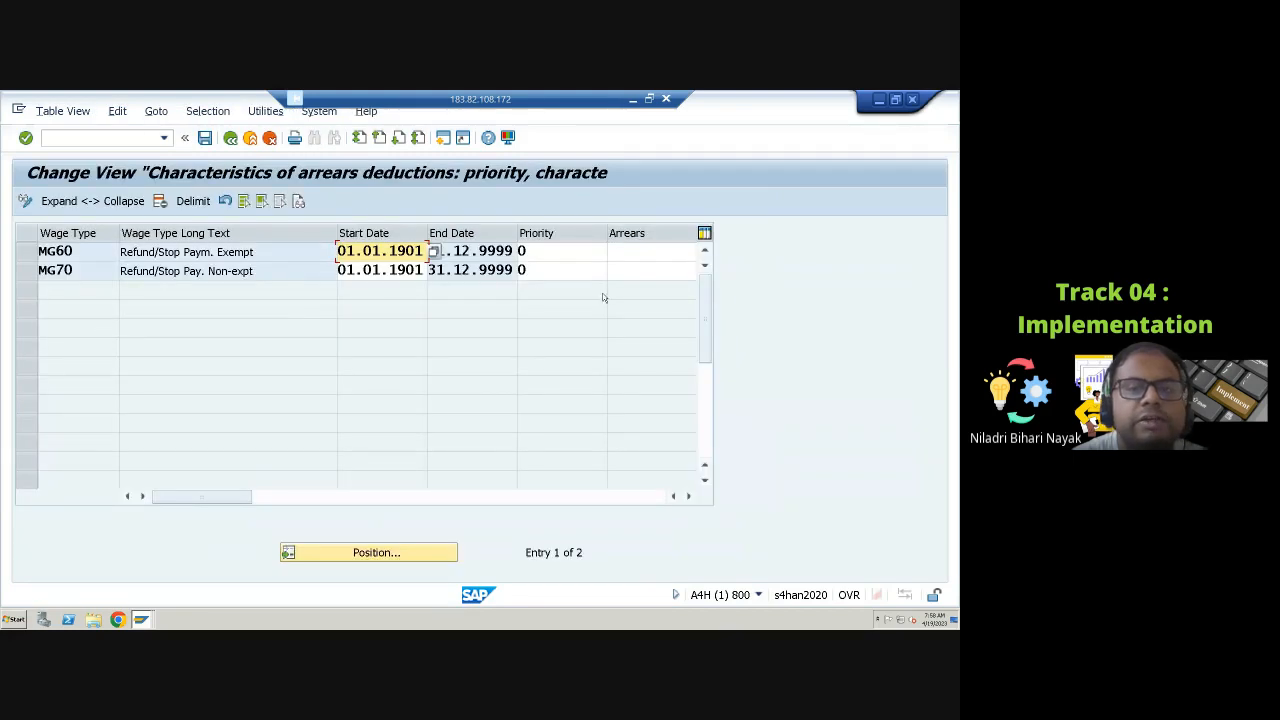
pyautogui.click(583, 251)
pyautogui.click(583, 270)
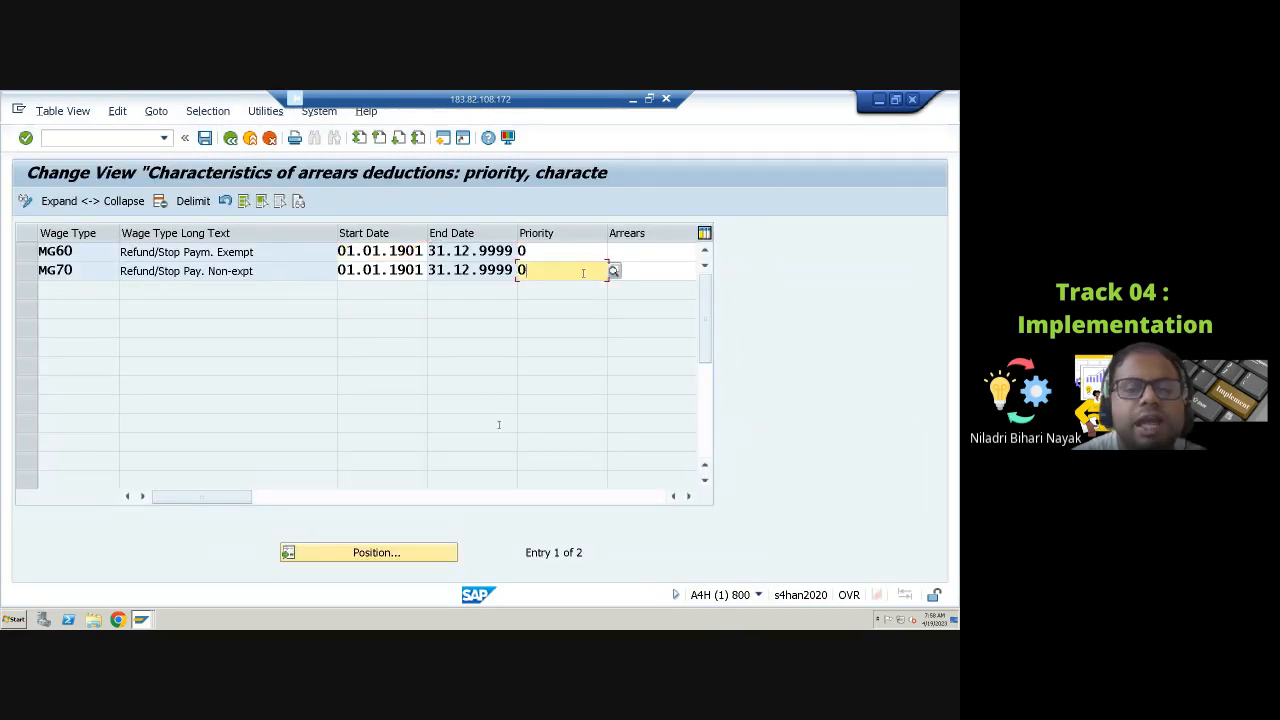
pyautogui.click(562, 503)
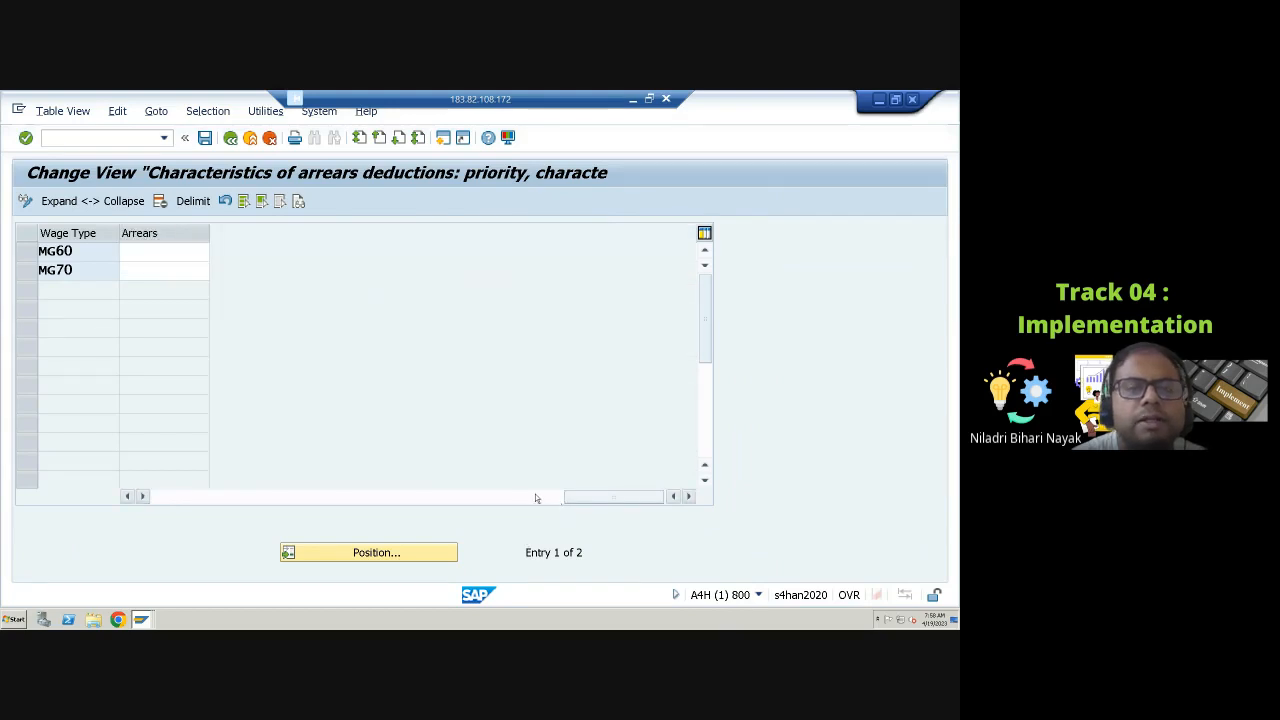
pyautogui.click(338, 502)
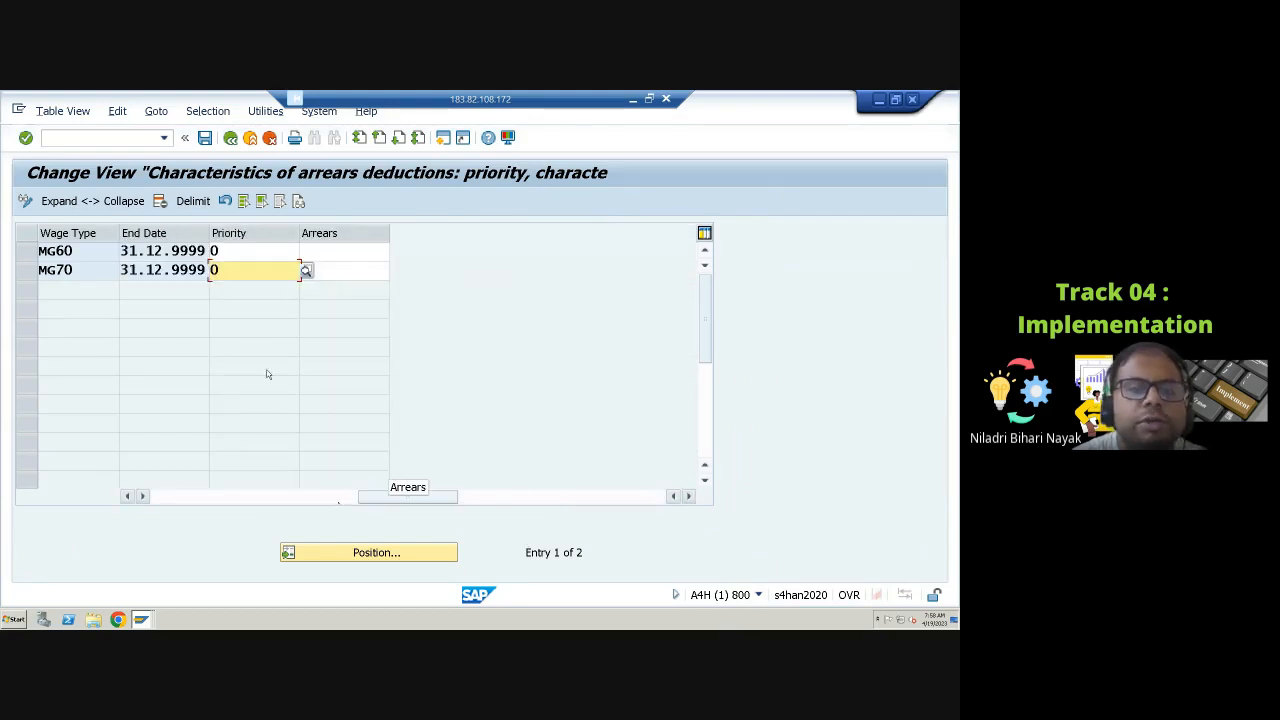
pyautogui.click(230, 137)
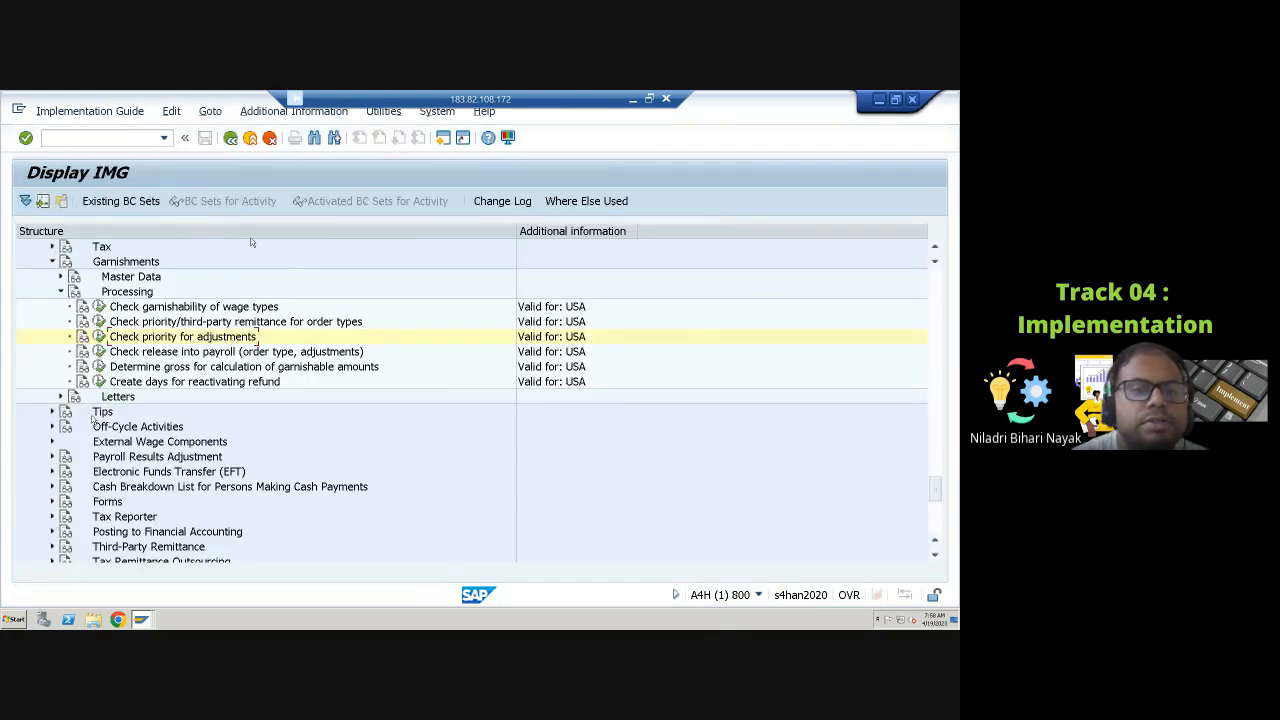
# Step: Open Check release into payroll and review the payroll procedure processing classes of wage type 4097
pyautogui.click(99, 351)
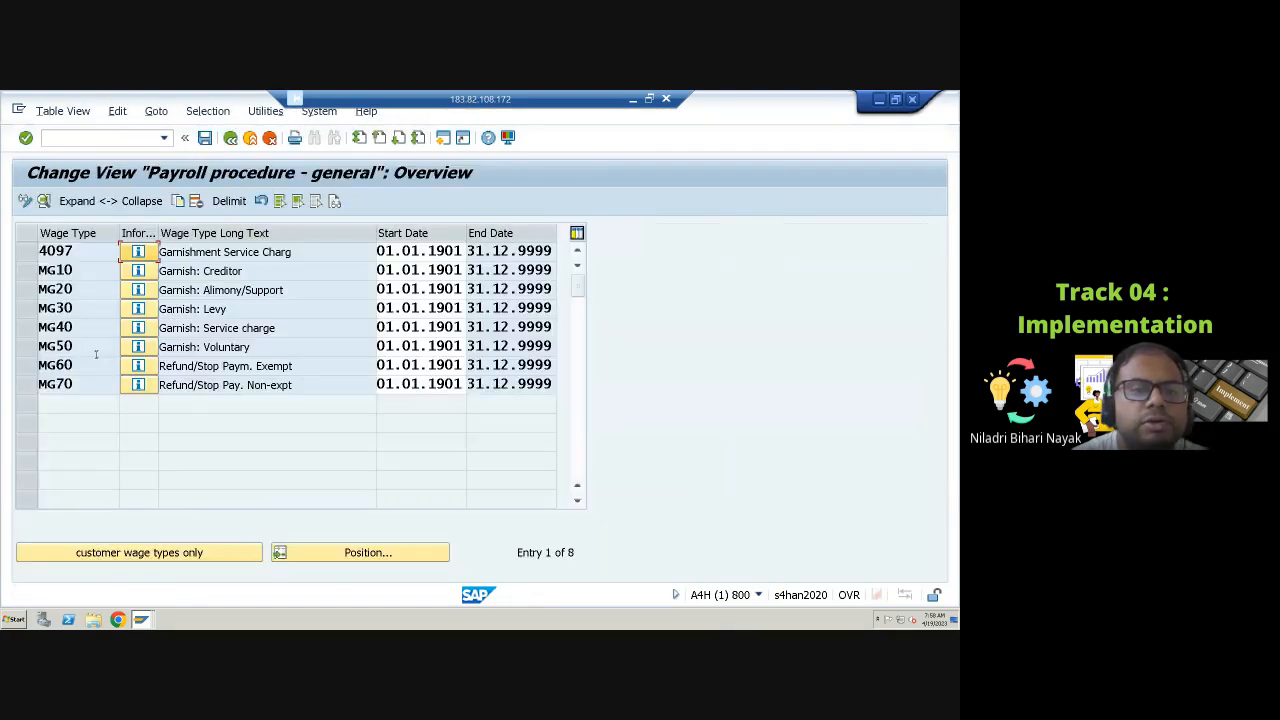
pyautogui.click(26, 251)
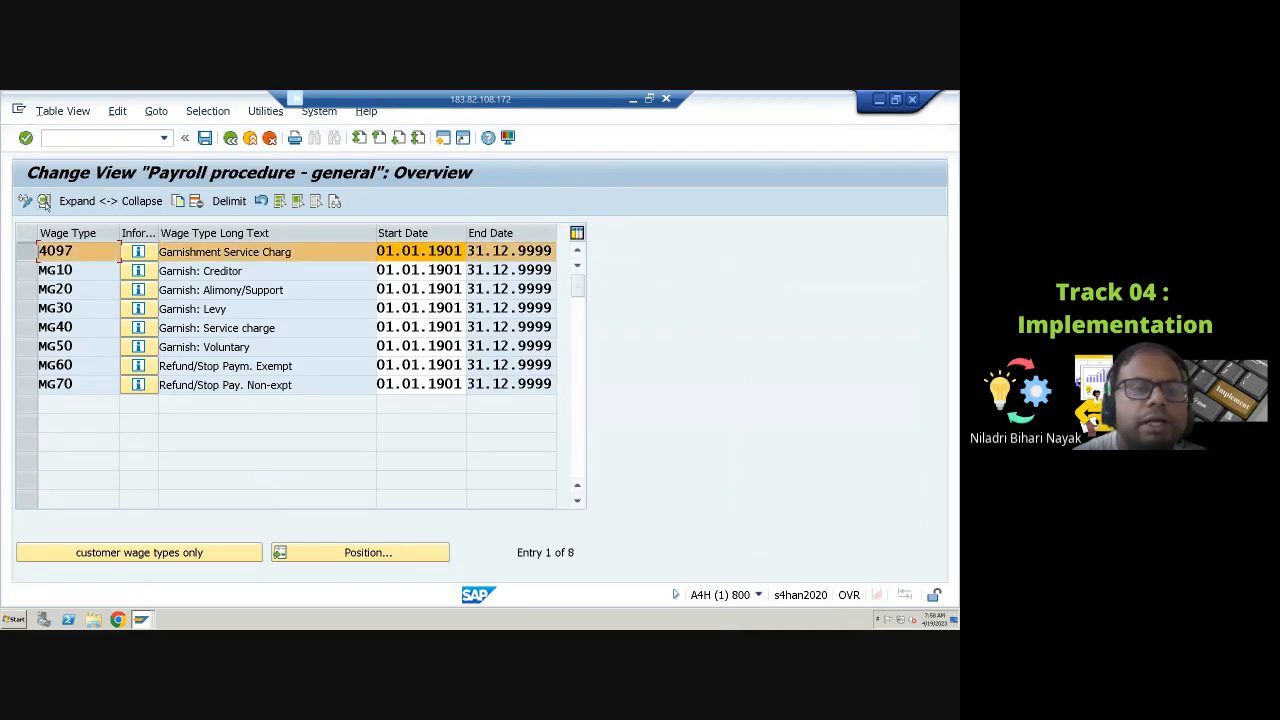
pyautogui.click(44, 201)
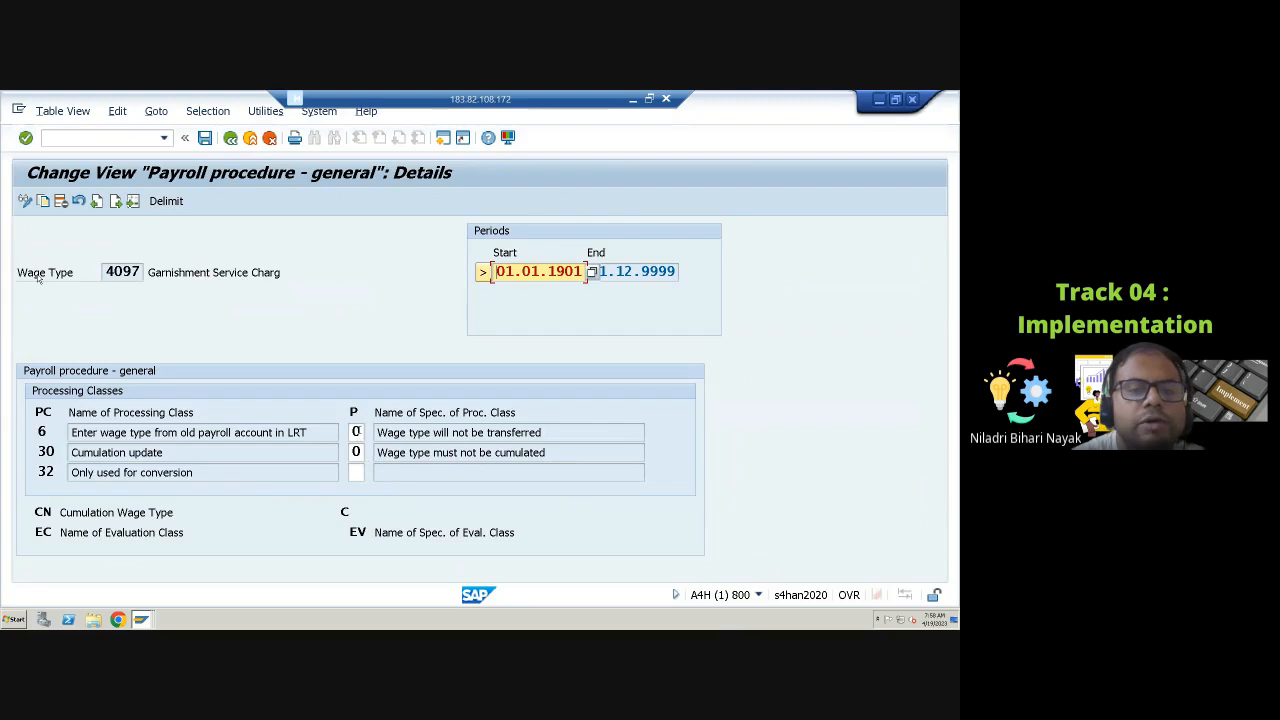
pyautogui.click(358, 435)
pyautogui.click(359, 453)
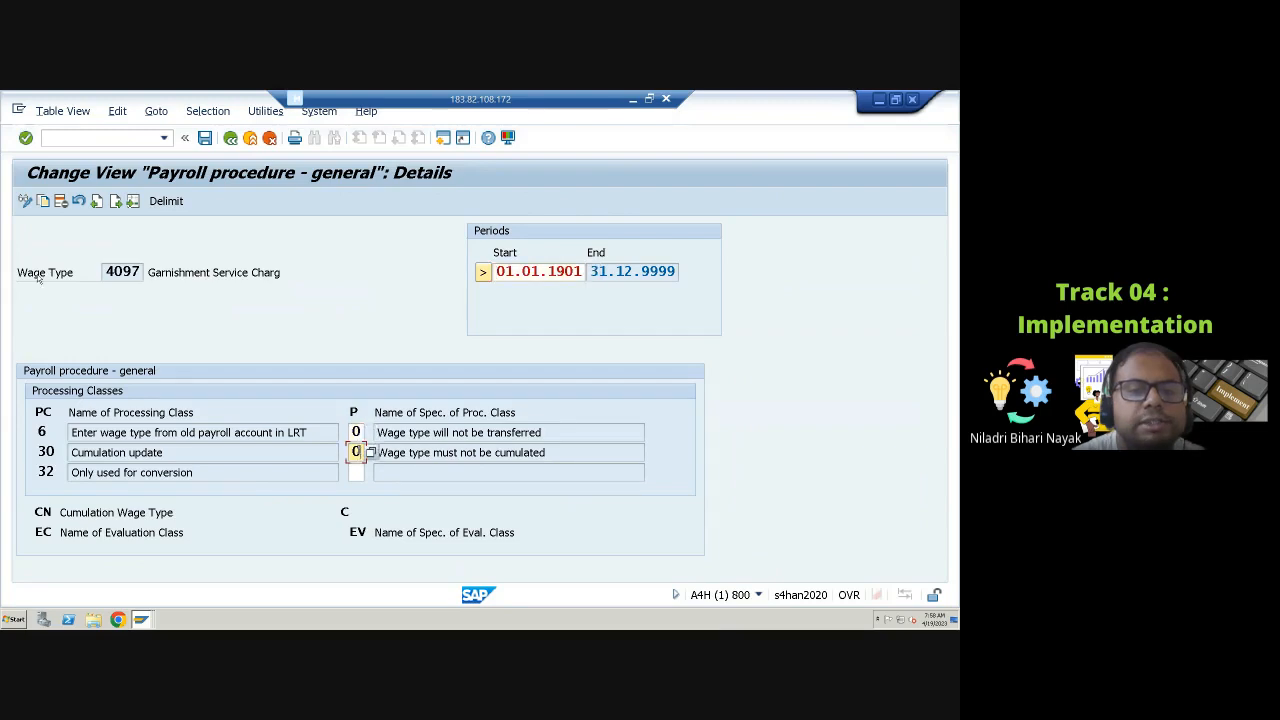
# Step: Review the possible specifications of processing class 30 for wage type 4097, then return to the IMG
pyautogui.click(370, 453)
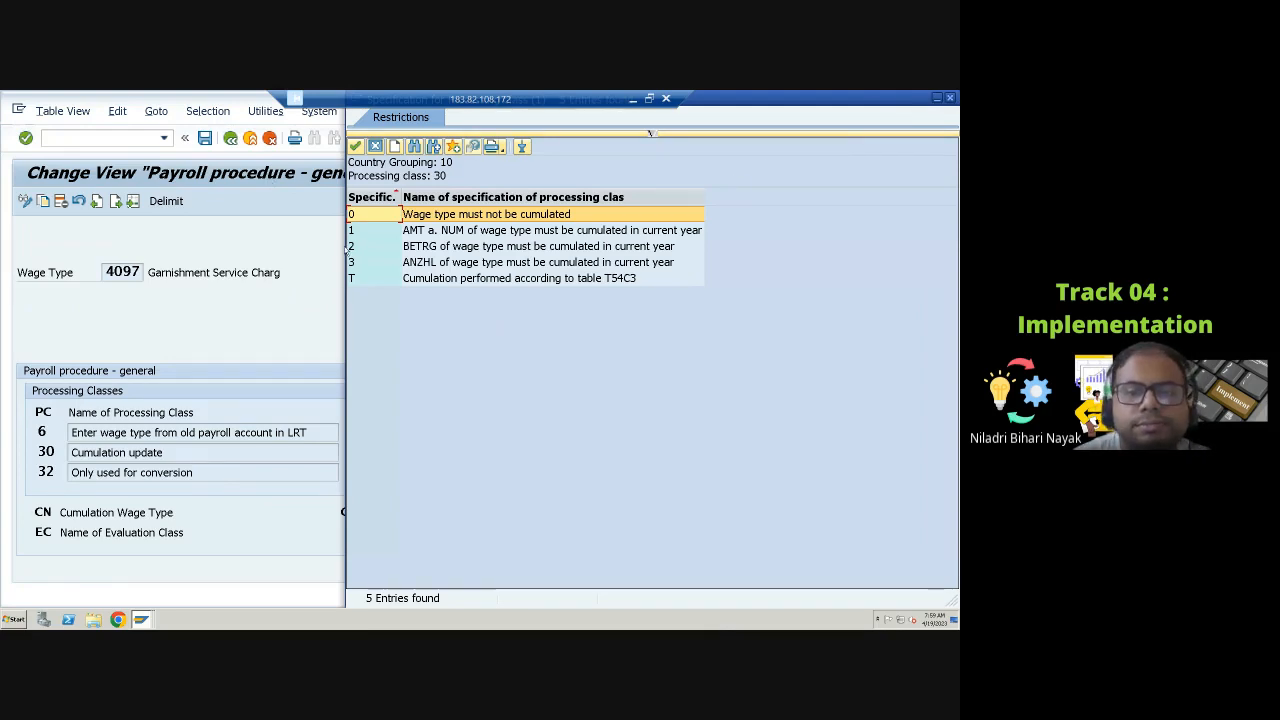
pyautogui.click(306, 473)
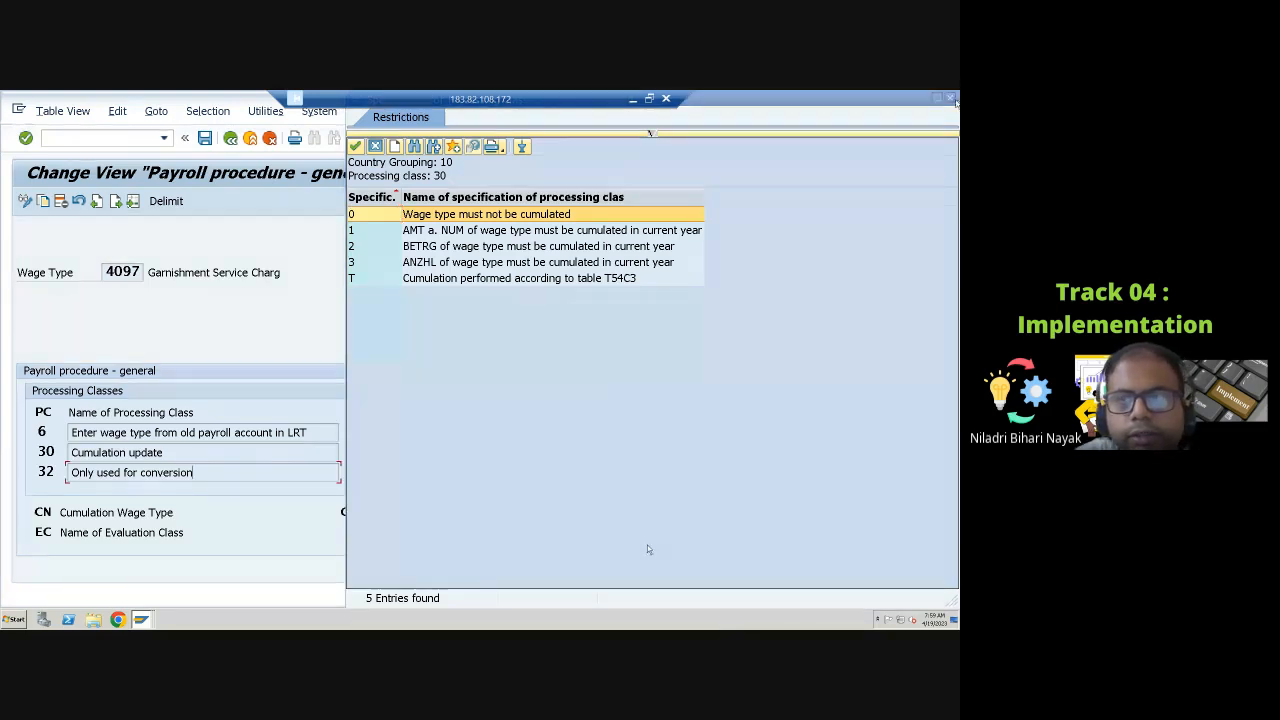
pyautogui.click(650, 133)
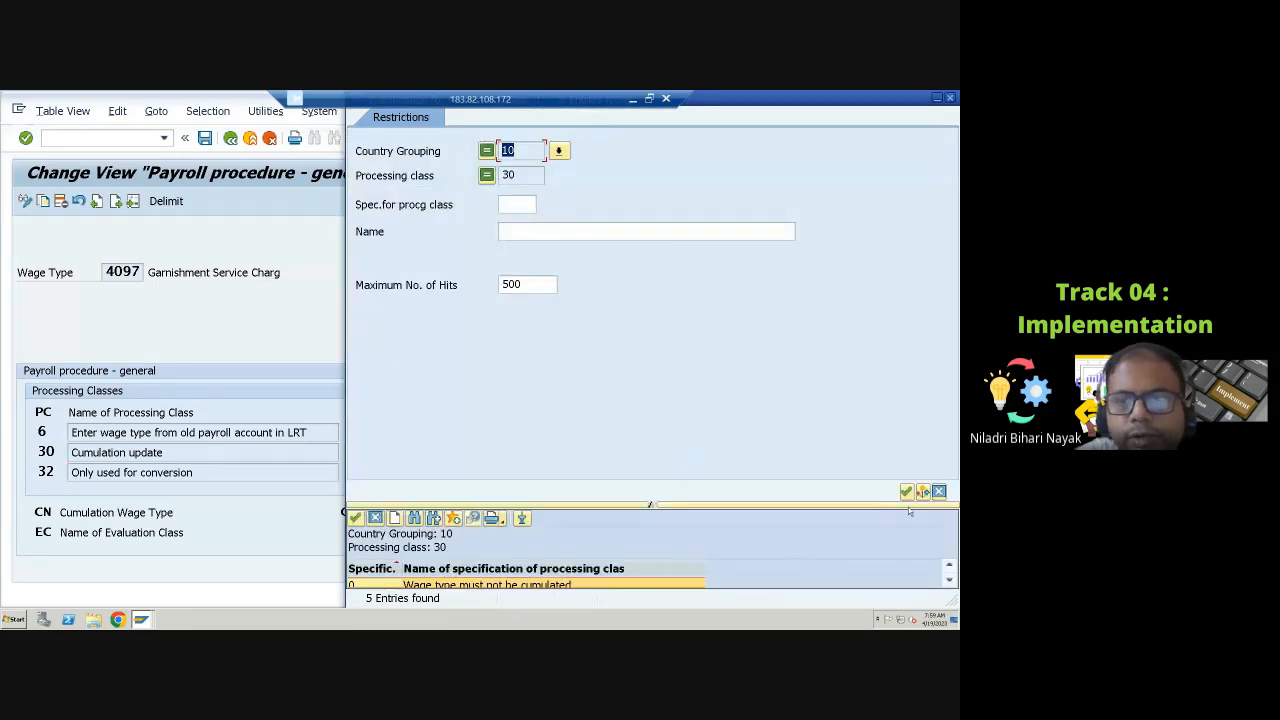
pyautogui.click(939, 491)
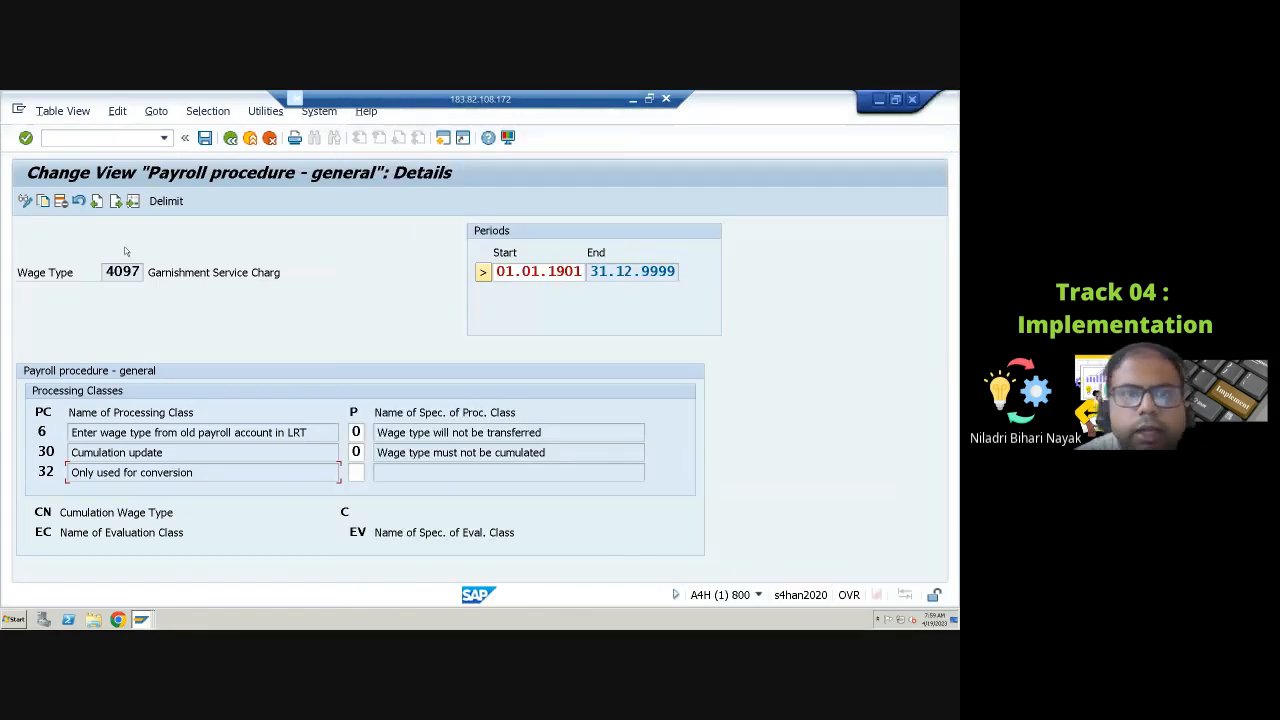
pyautogui.click(231, 139)
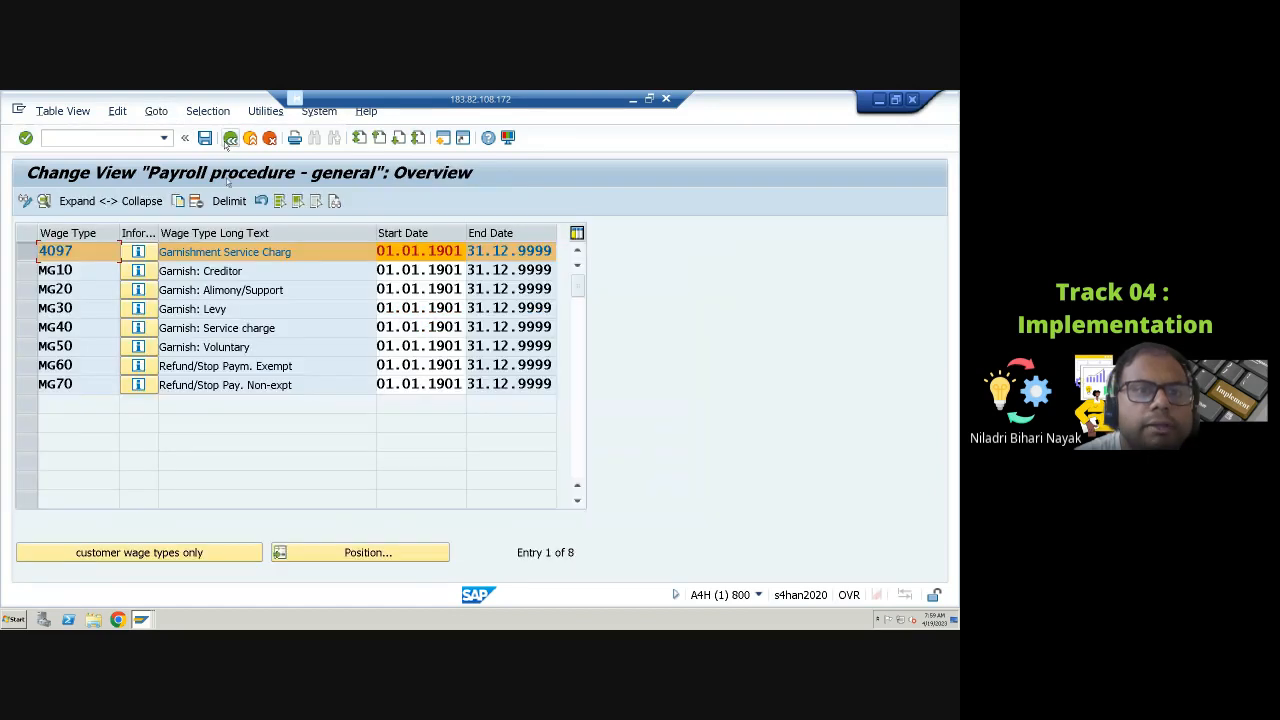
pyautogui.click(231, 138)
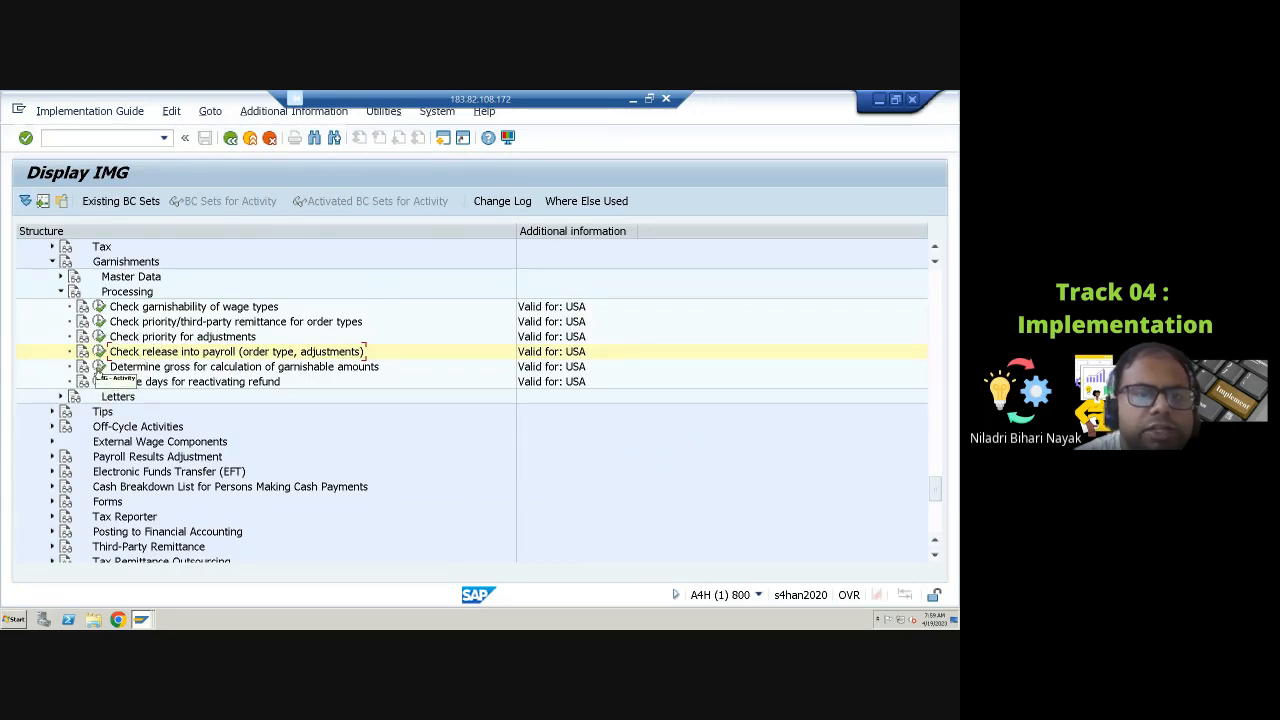
# Step: Expand the garnishment Letters node and open the Form Editor activity for answer letter forms
pyautogui.click(60, 291)
pyautogui.click(60, 306)
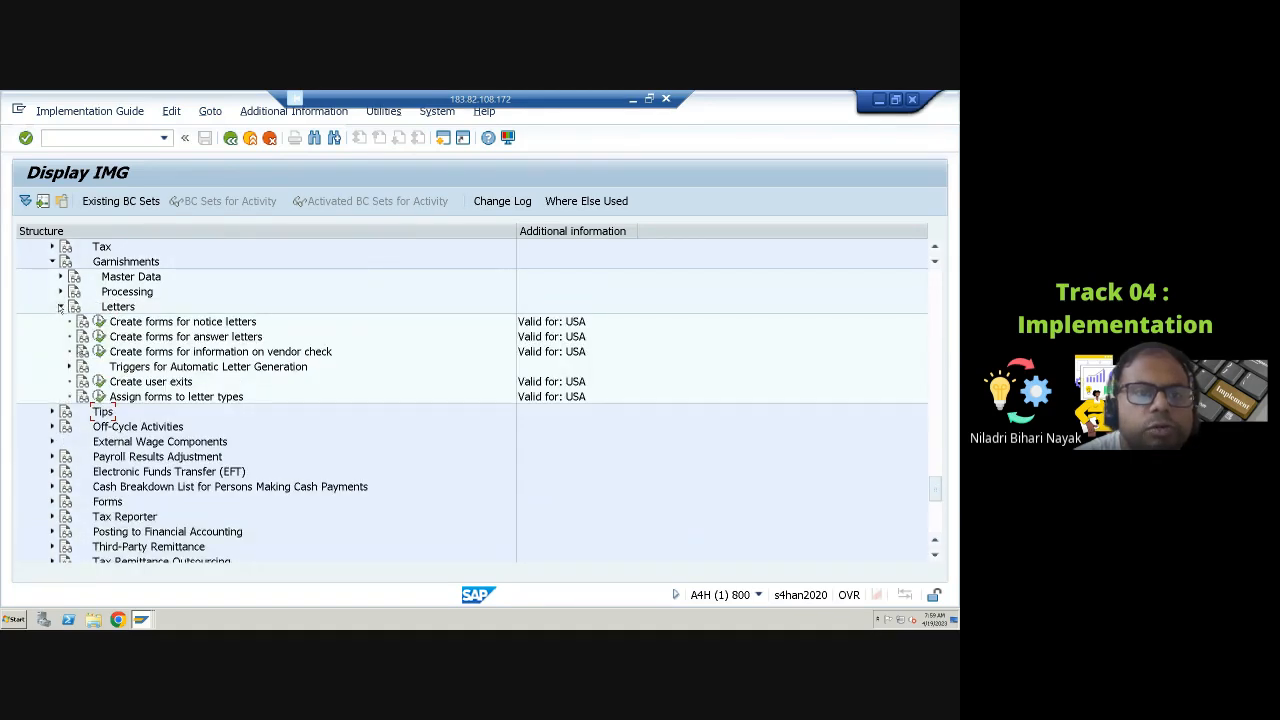
pyautogui.click(69, 367)
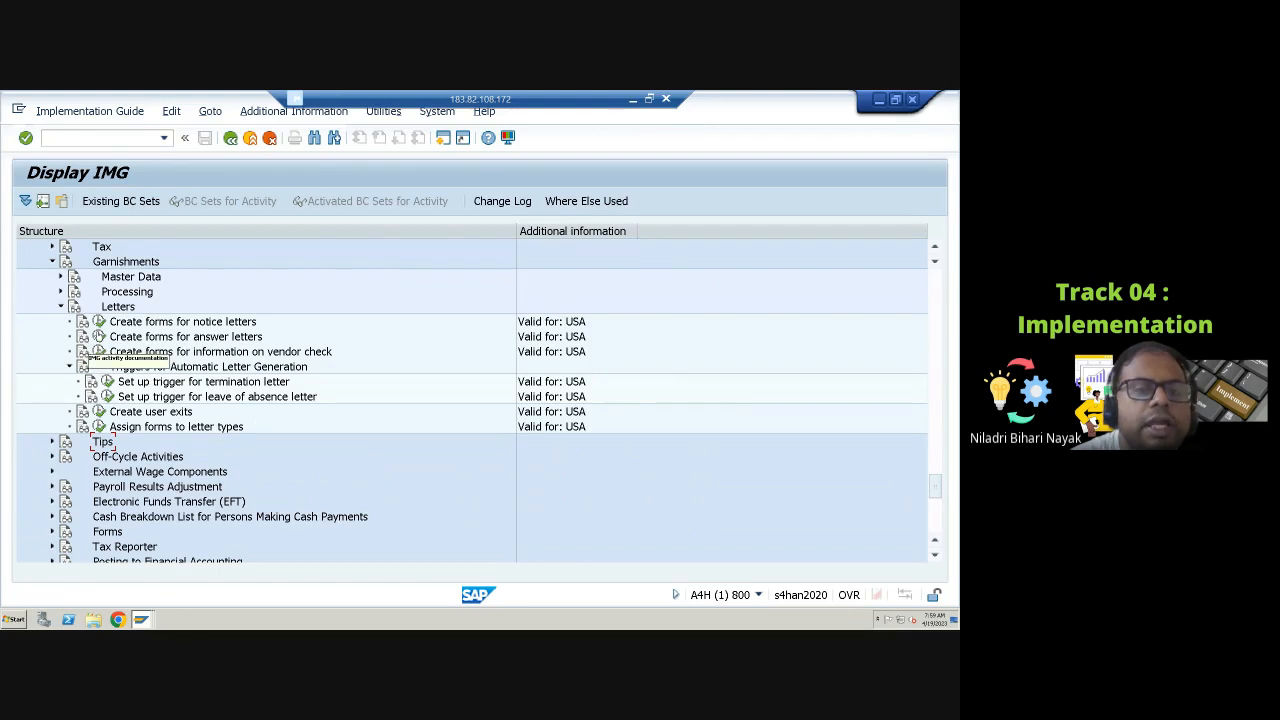
pyautogui.click(99, 337)
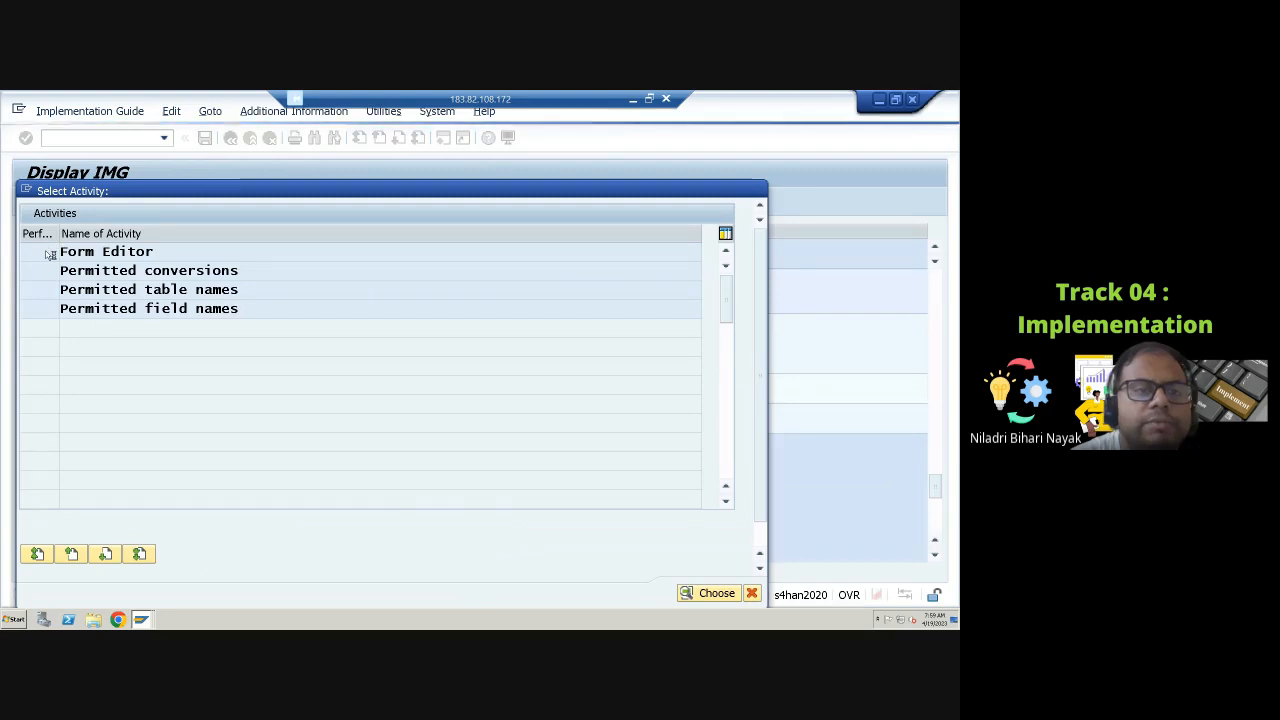
pyautogui.doubleClick(48, 254)
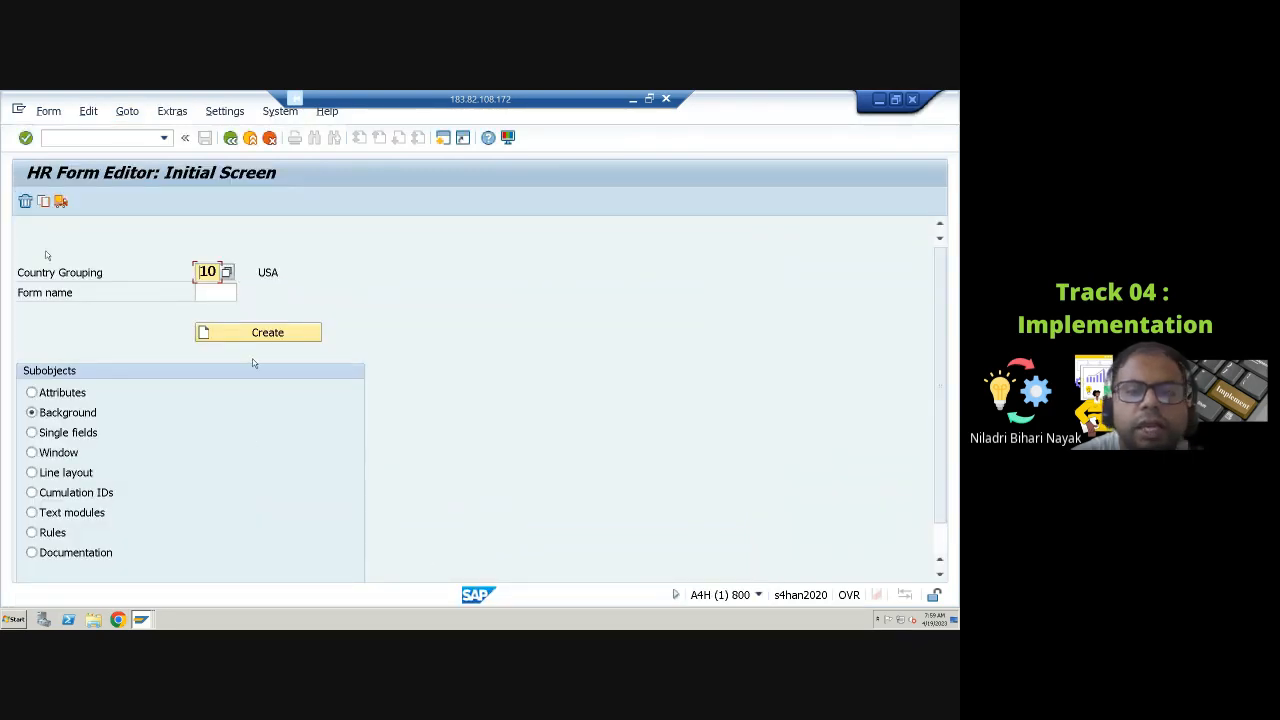
pyautogui.click(217, 295)
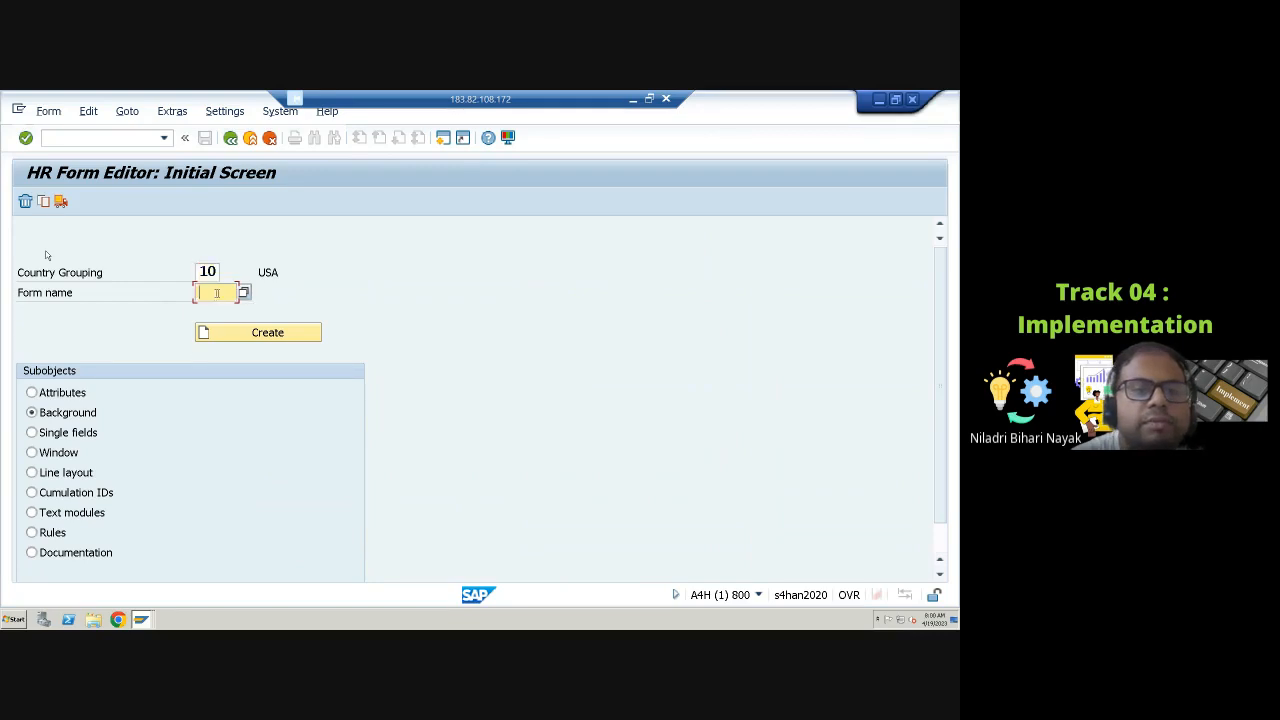
pyautogui.click(244, 293)
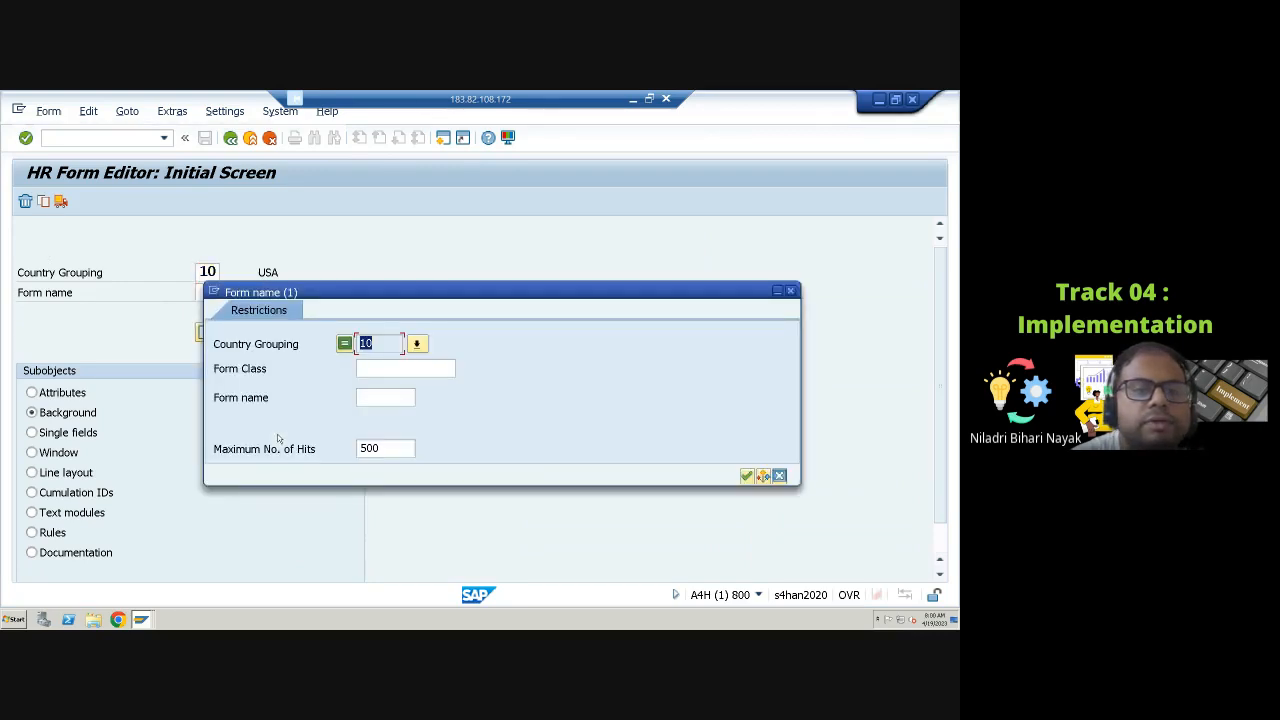
pyautogui.click(402, 366)
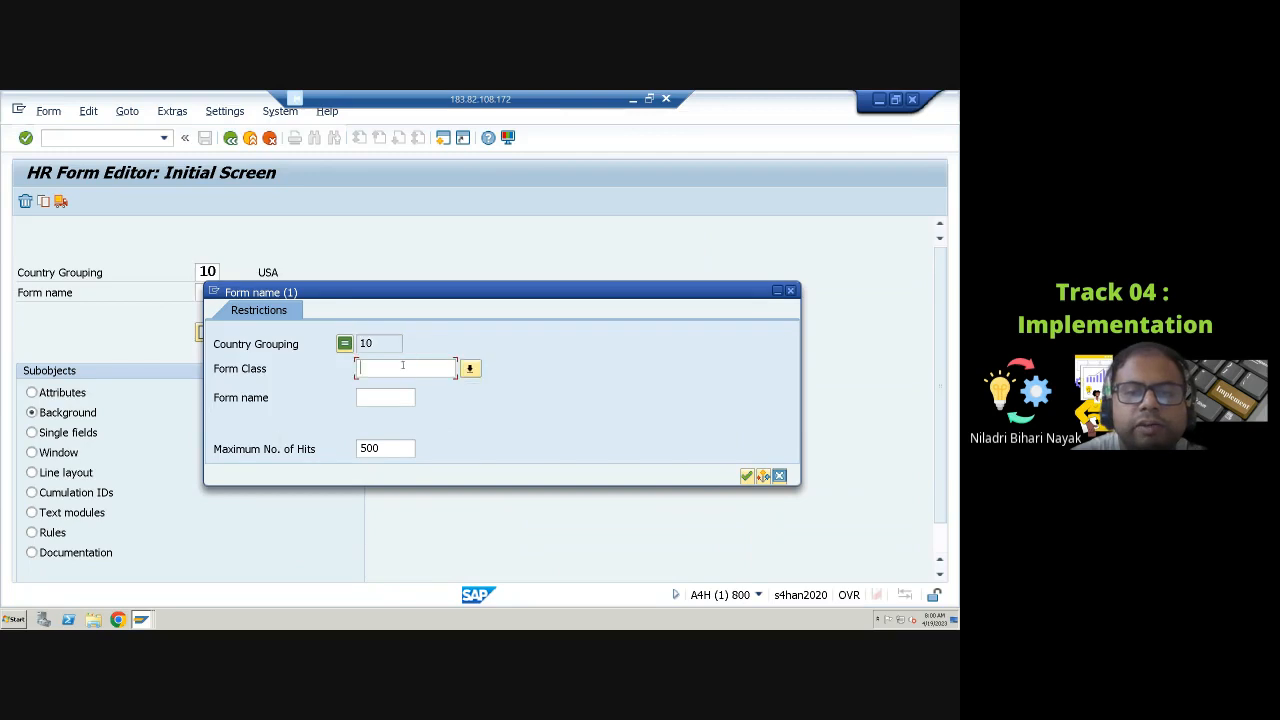
pyautogui.click(779, 476)
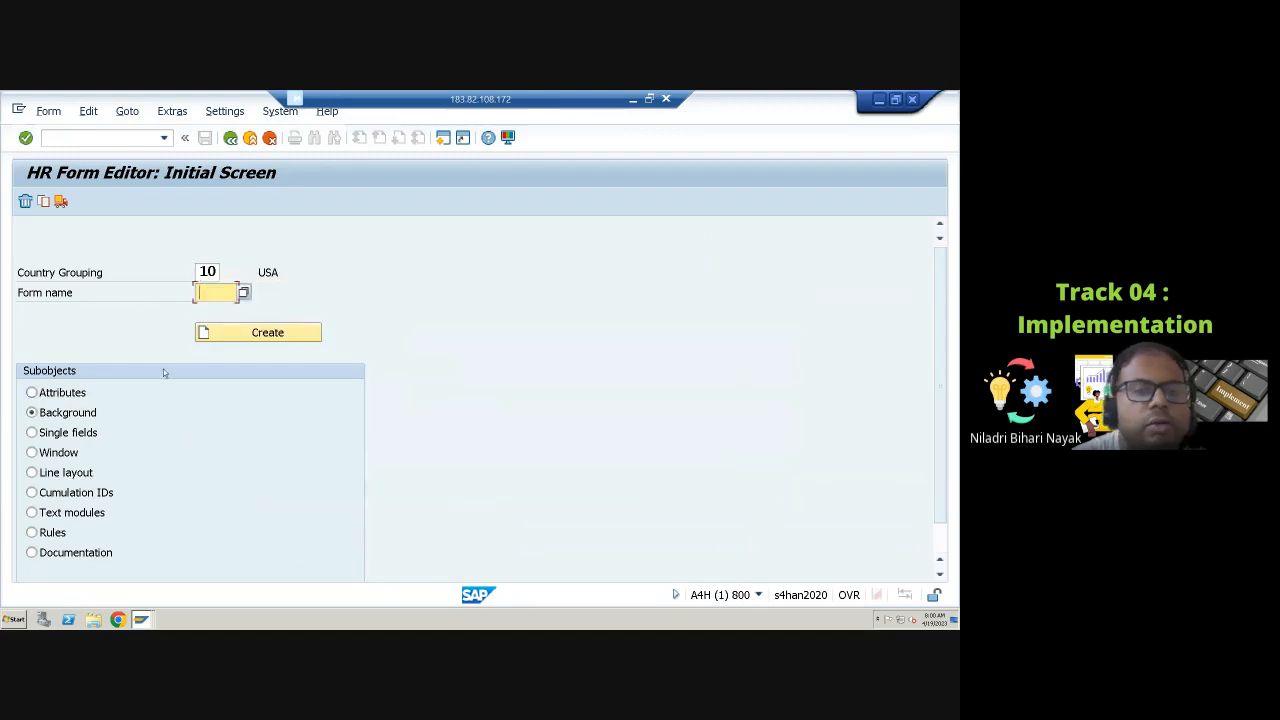
pyautogui.click(252, 336)
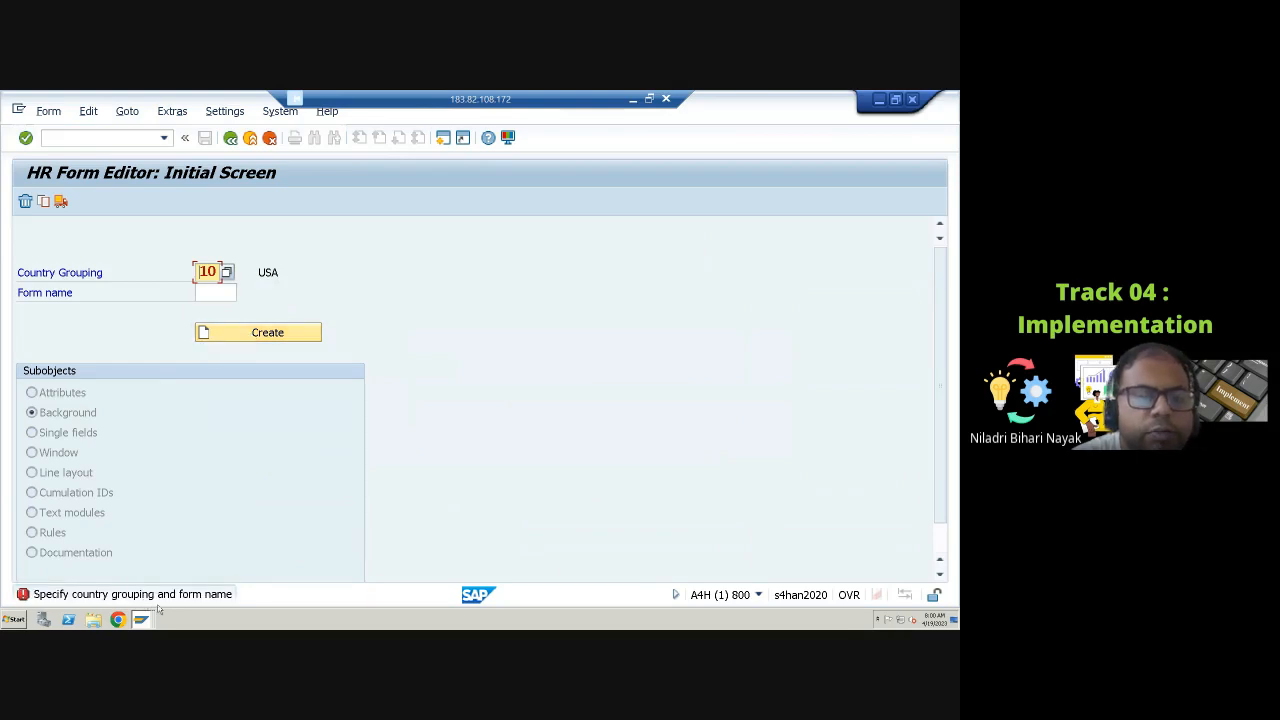
# Step: Search the forms of country grouping 10 and pick the Notice letter form UFG5
pyautogui.click(212, 292)
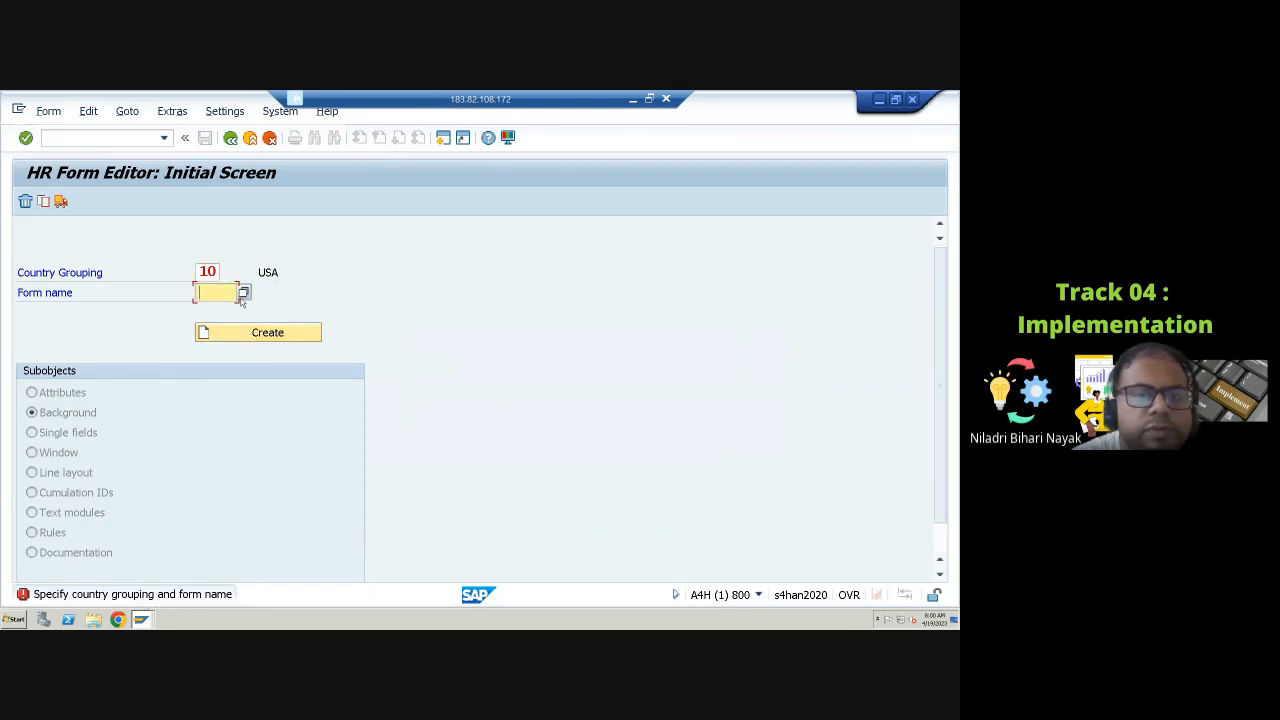
pyautogui.click(243, 292)
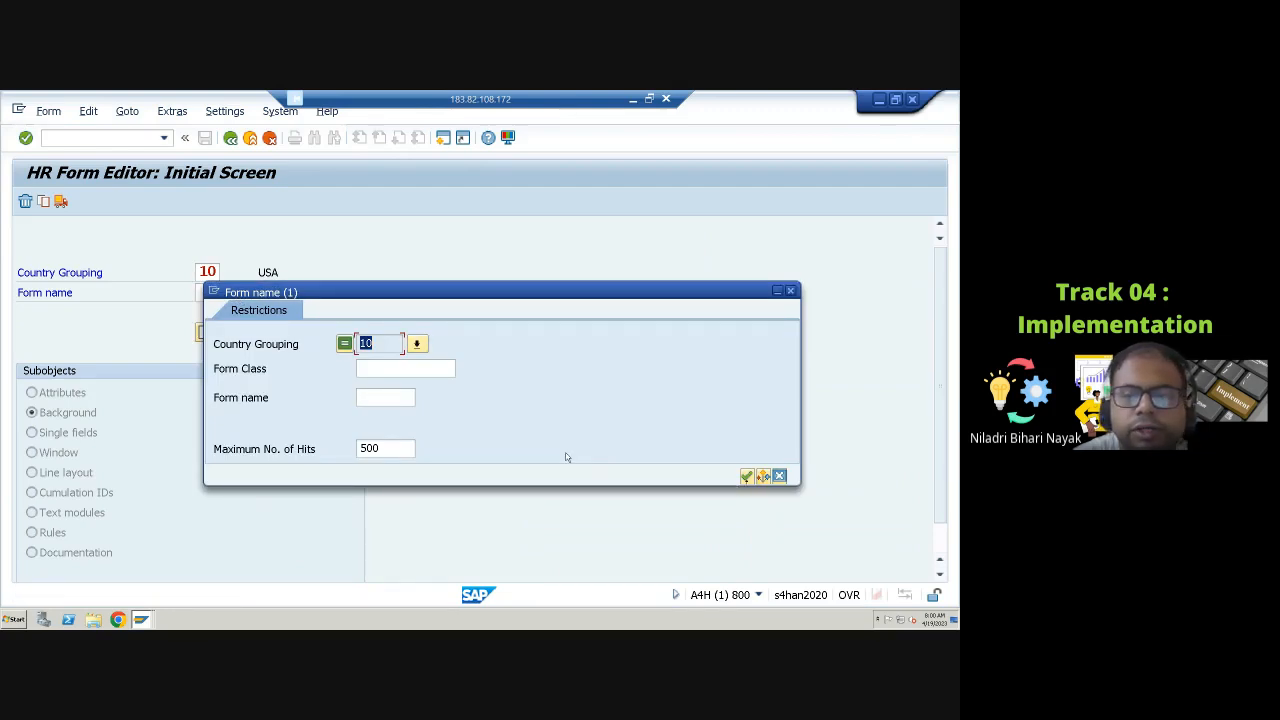
pyautogui.click(746, 476)
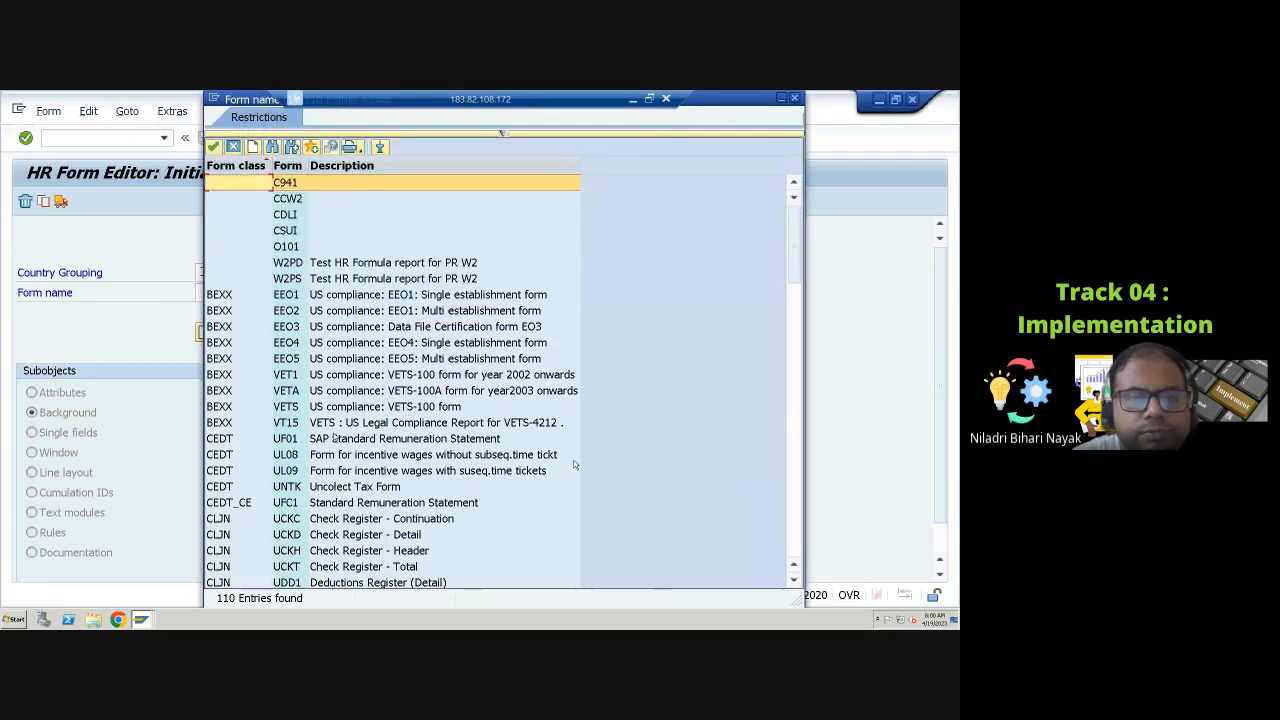
pyautogui.scroll(-2, 575, 464)
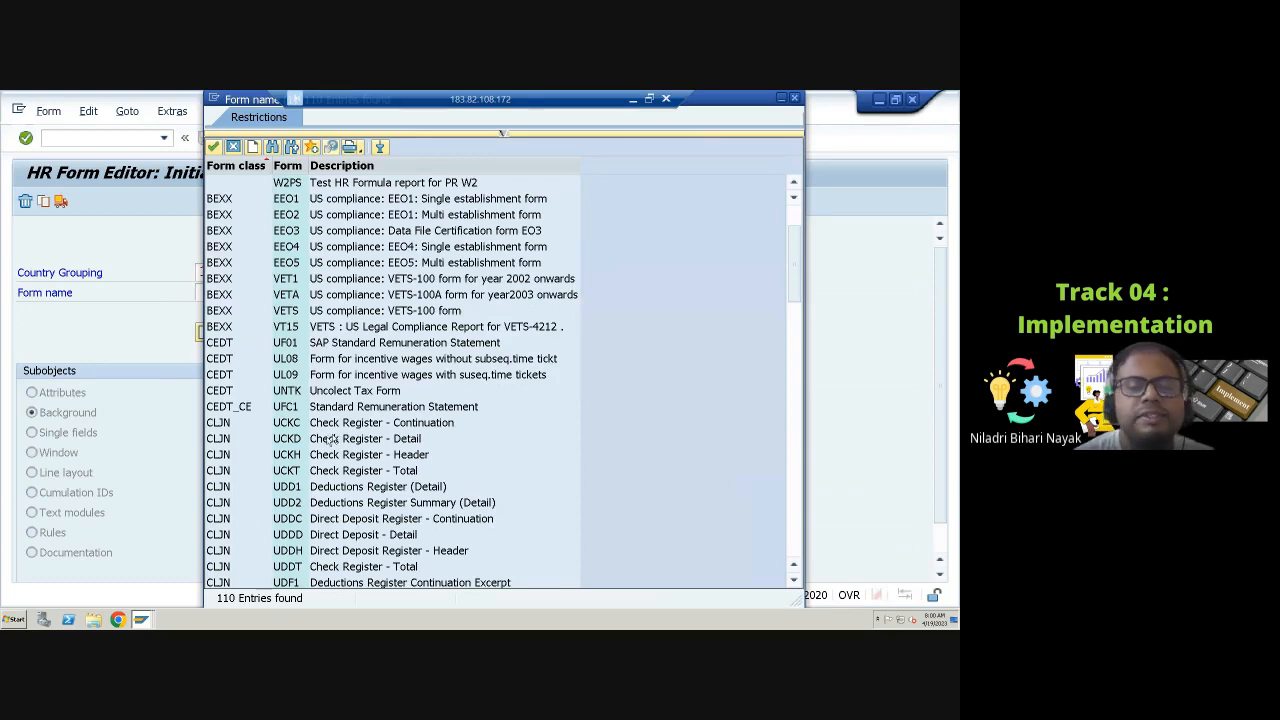
pyautogui.click(358, 410)
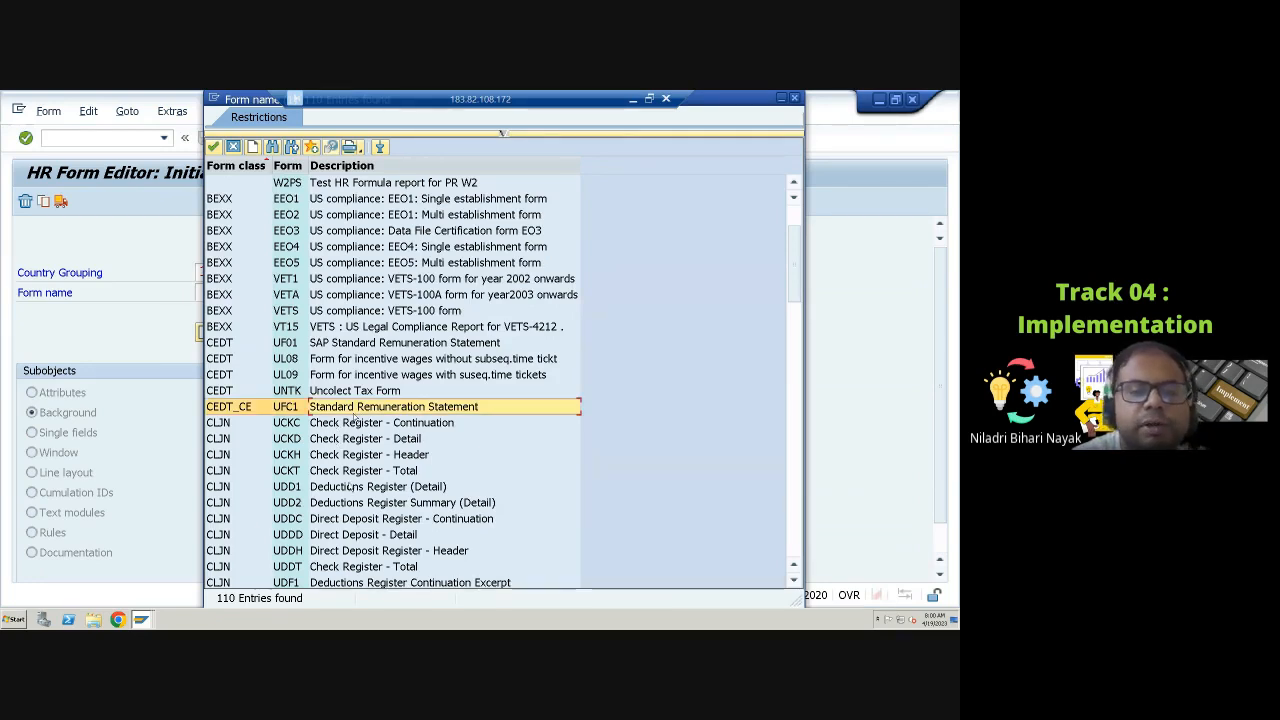
pyautogui.scroll(-10, 354, 490)
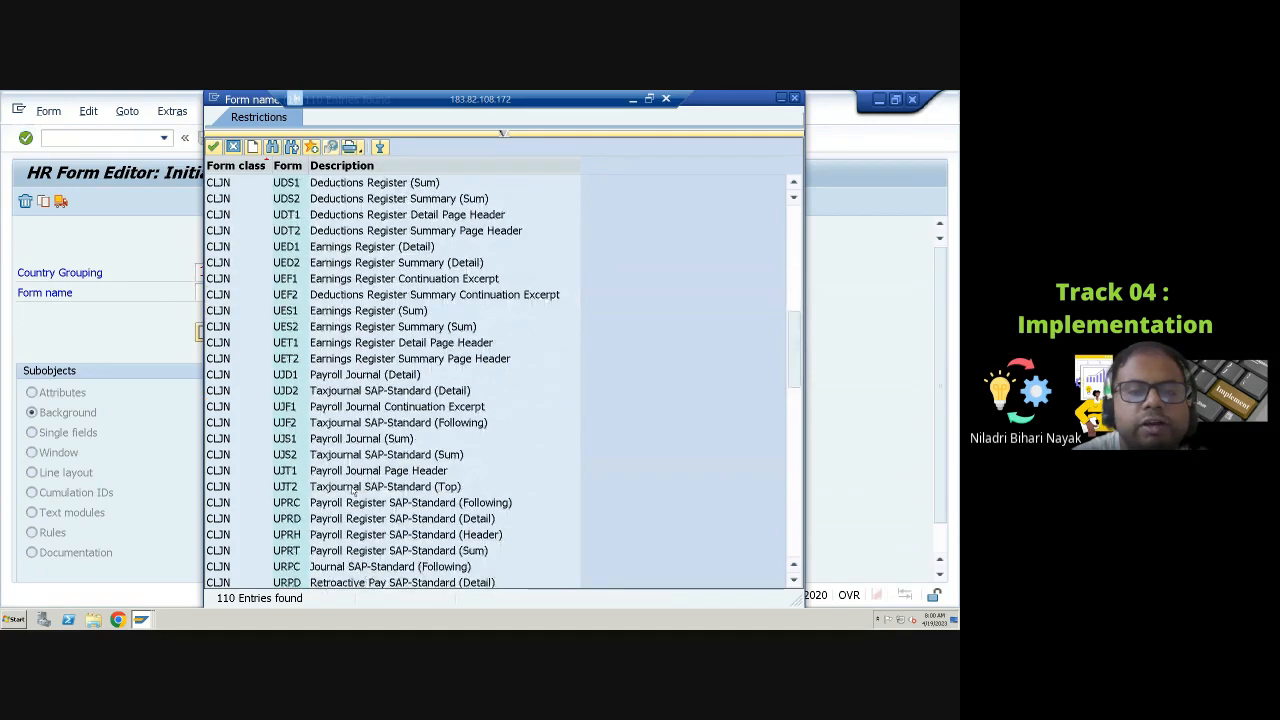
pyautogui.scroll(-6, 352, 488)
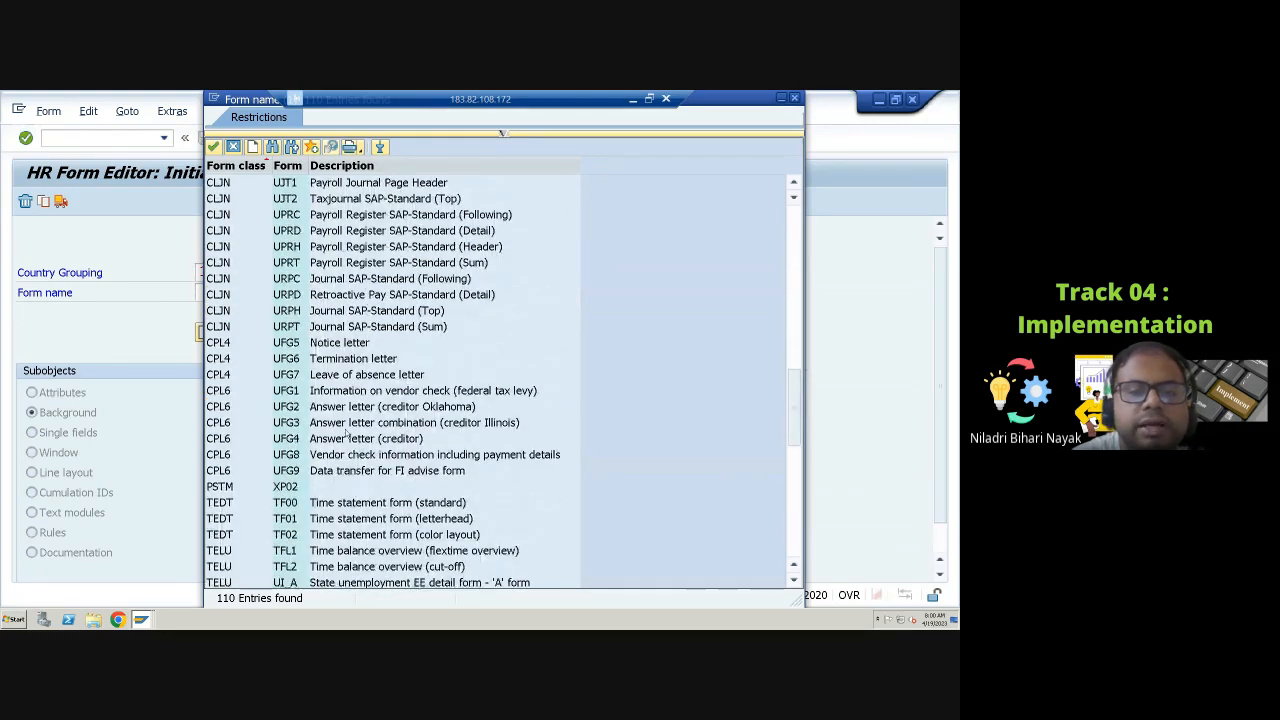
pyautogui.click(338, 343)
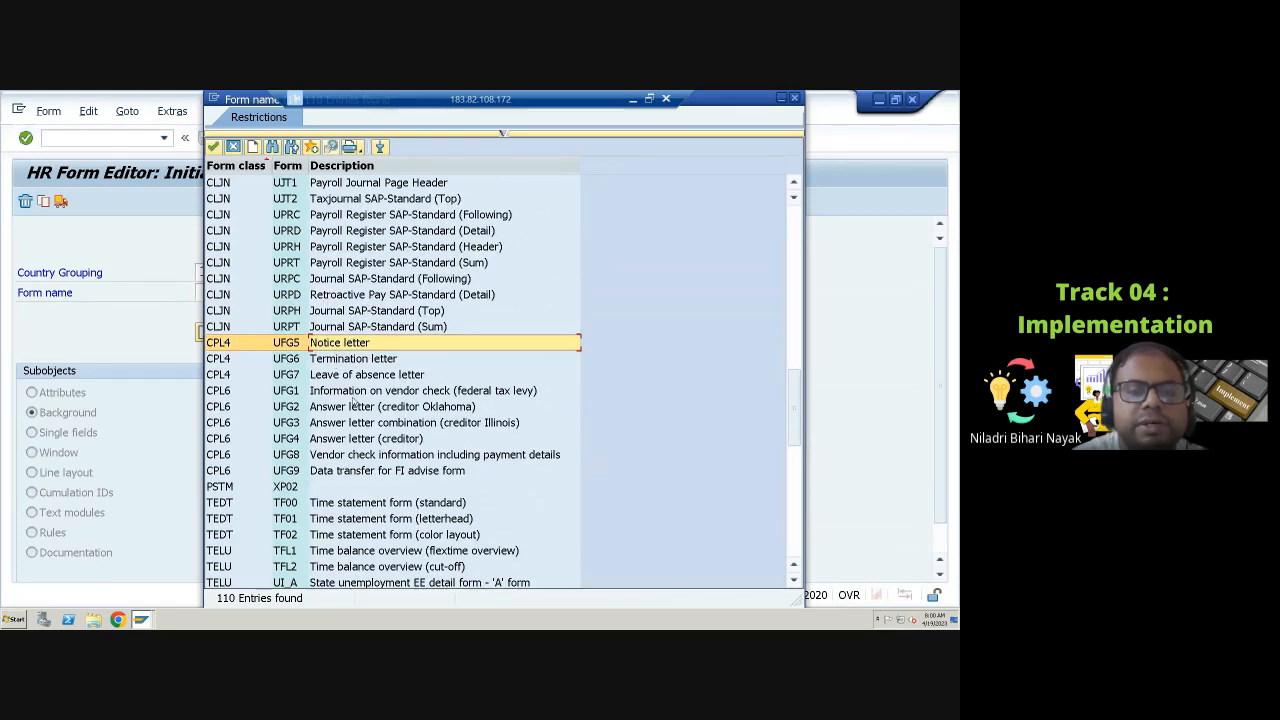
pyautogui.scroll(-10, 352, 402)
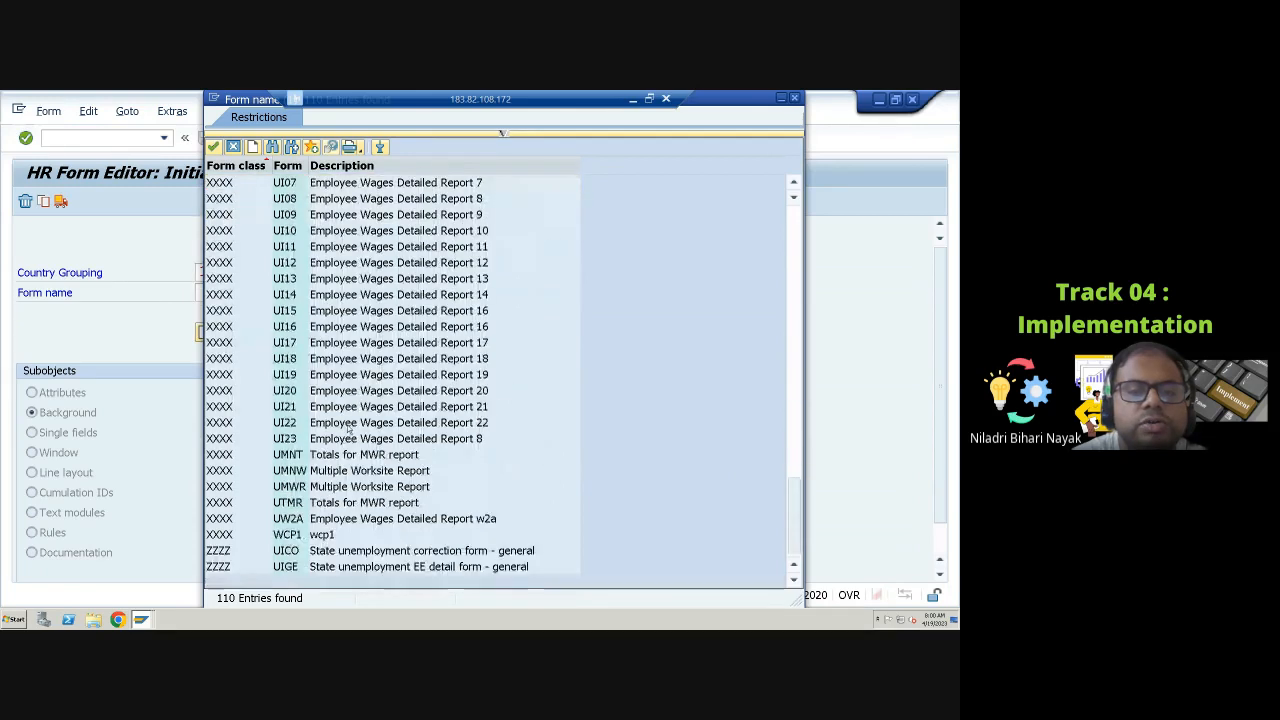
pyautogui.scroll(1, 348, 430)
pyautogui.scroll(6, 349, 430)
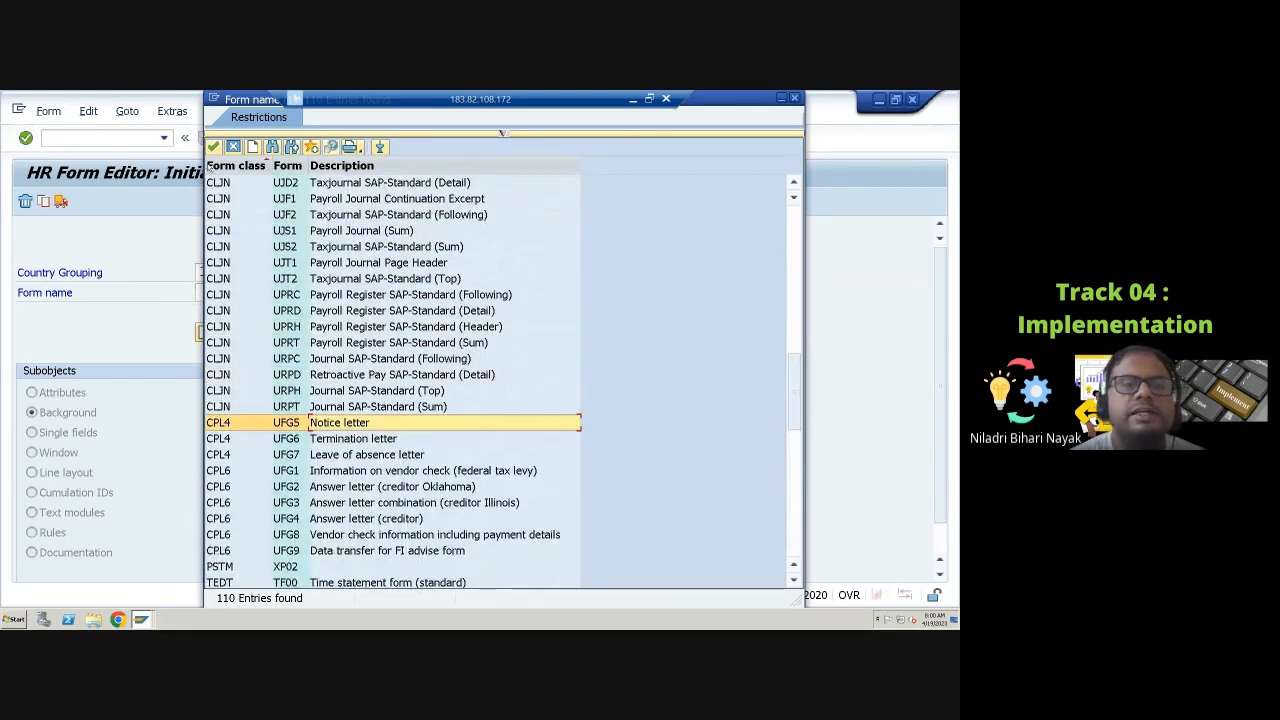
pyautogui.click(213, 146)
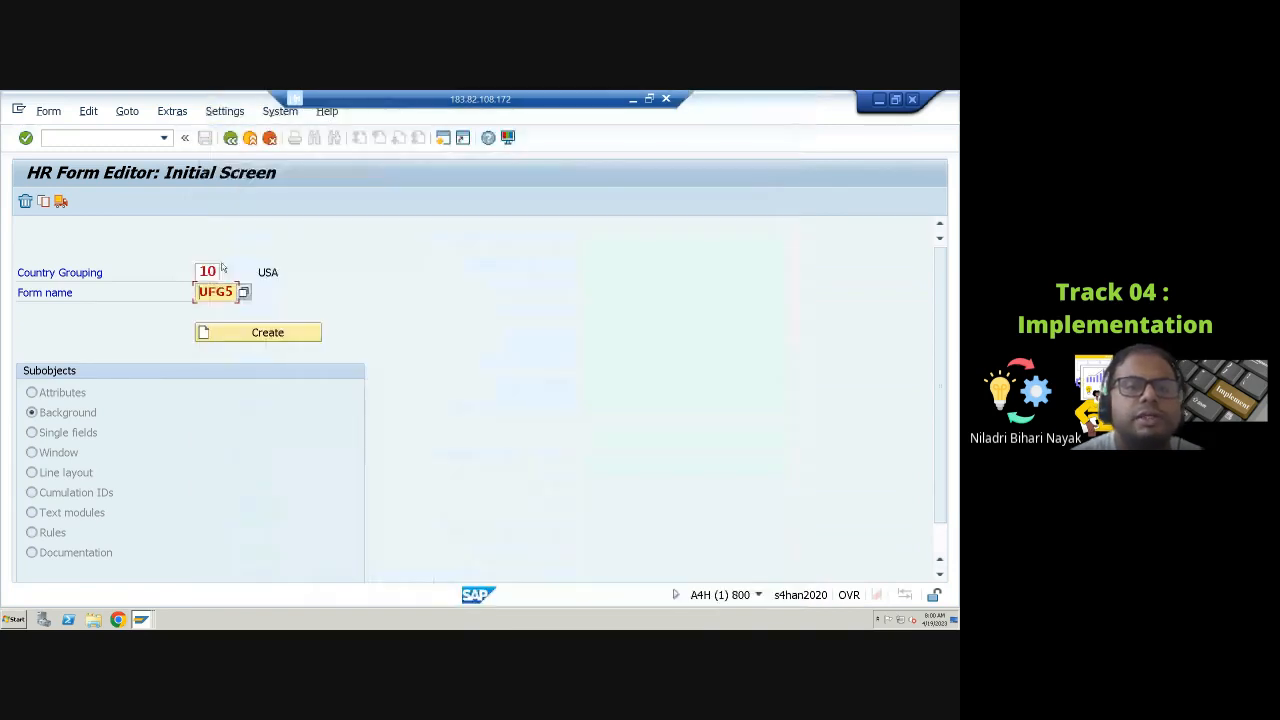
# Step: Open the background of form UFG5 in English and review its letter text, then return to the initial screen
pyautogui.click(237, 333)
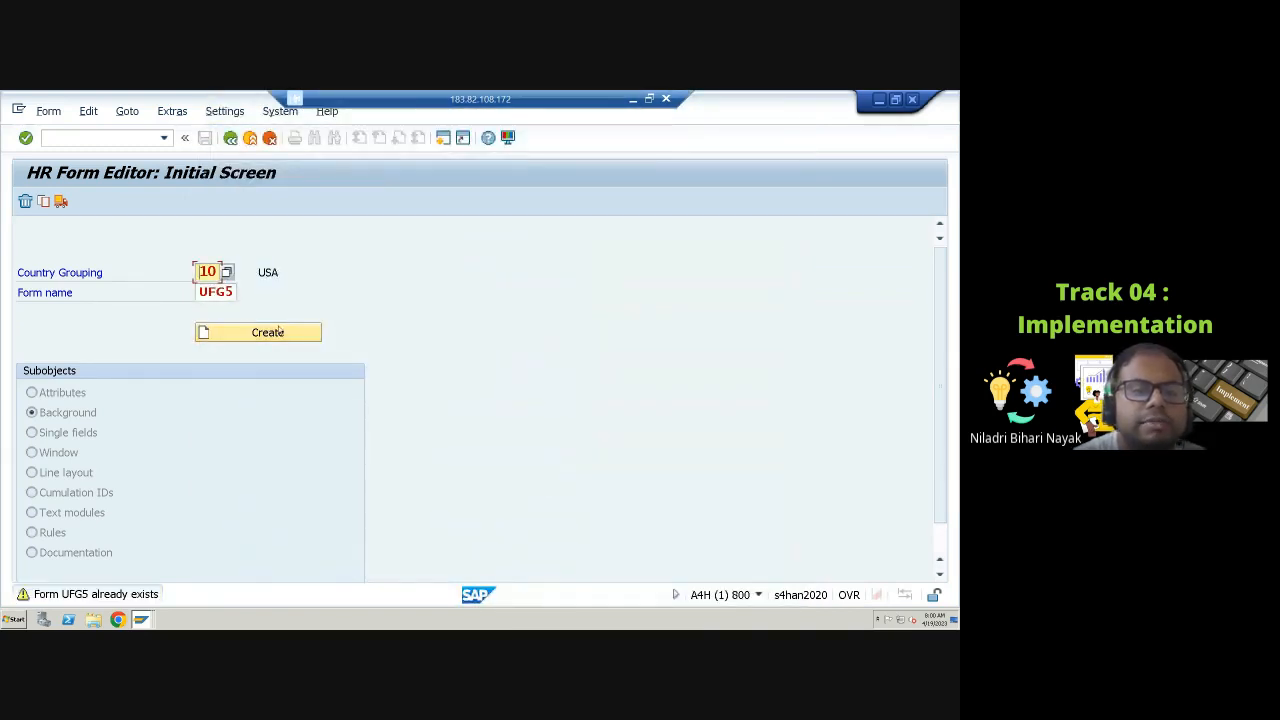
pyautogui.click(284, 331)
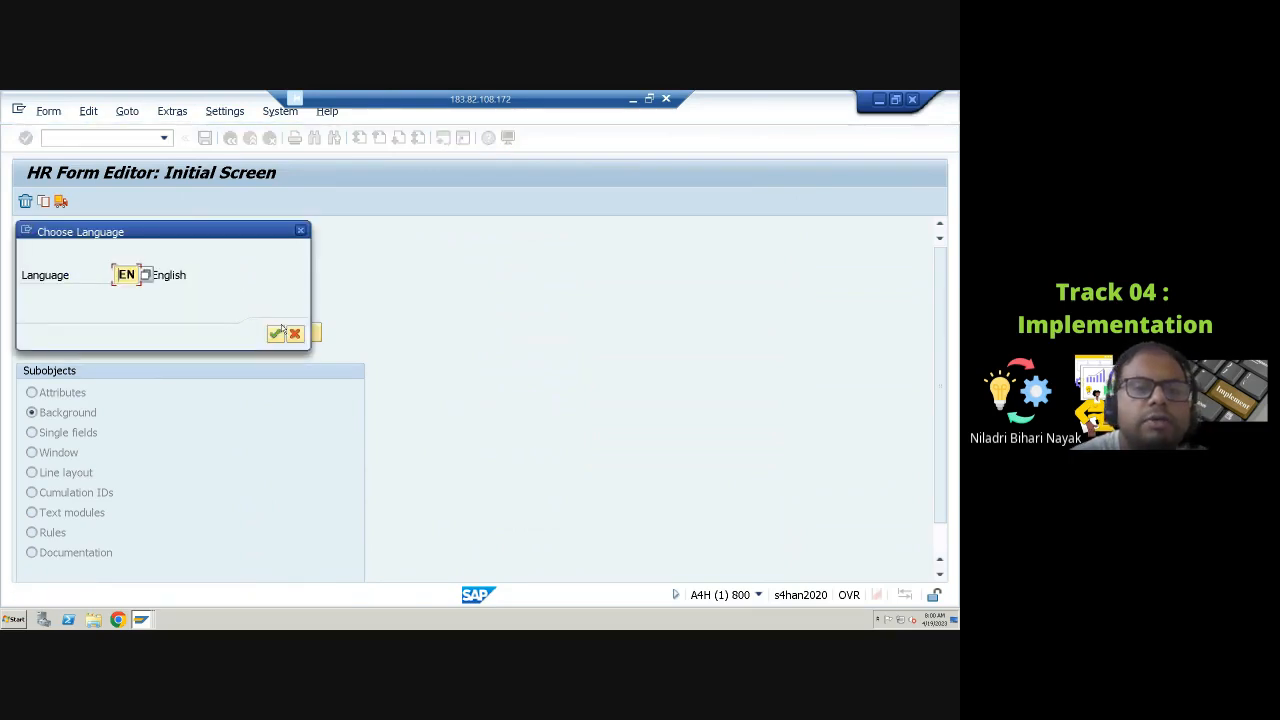
pyautogui.click(280, 332)
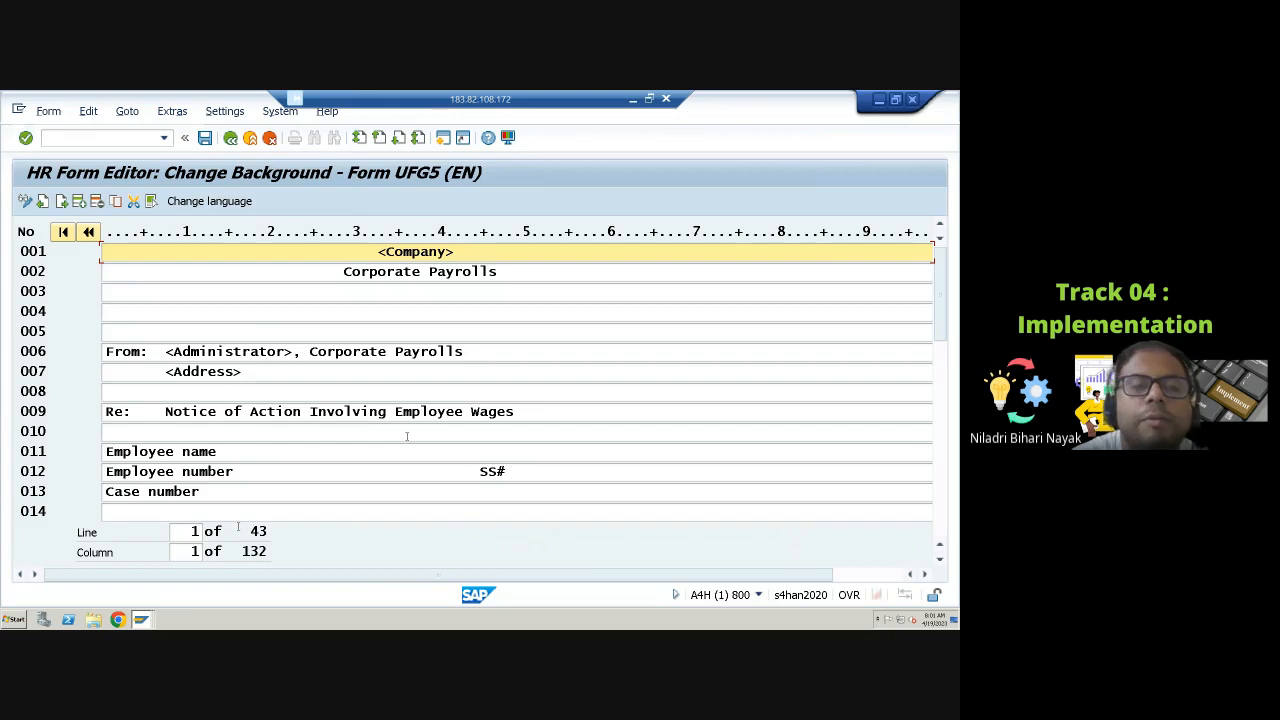
pyautogui.click(397, 473)
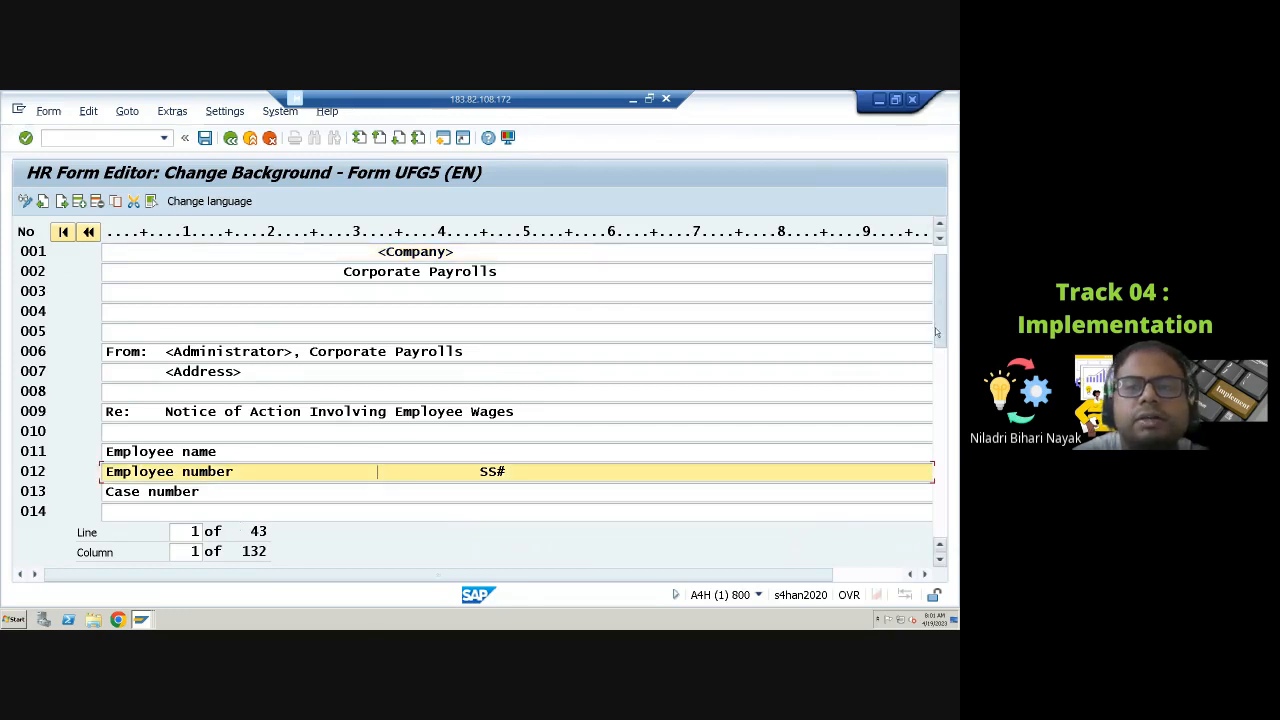
pyautogui.moveTo(935, 327); pyautogui.dragTo(929, 456)
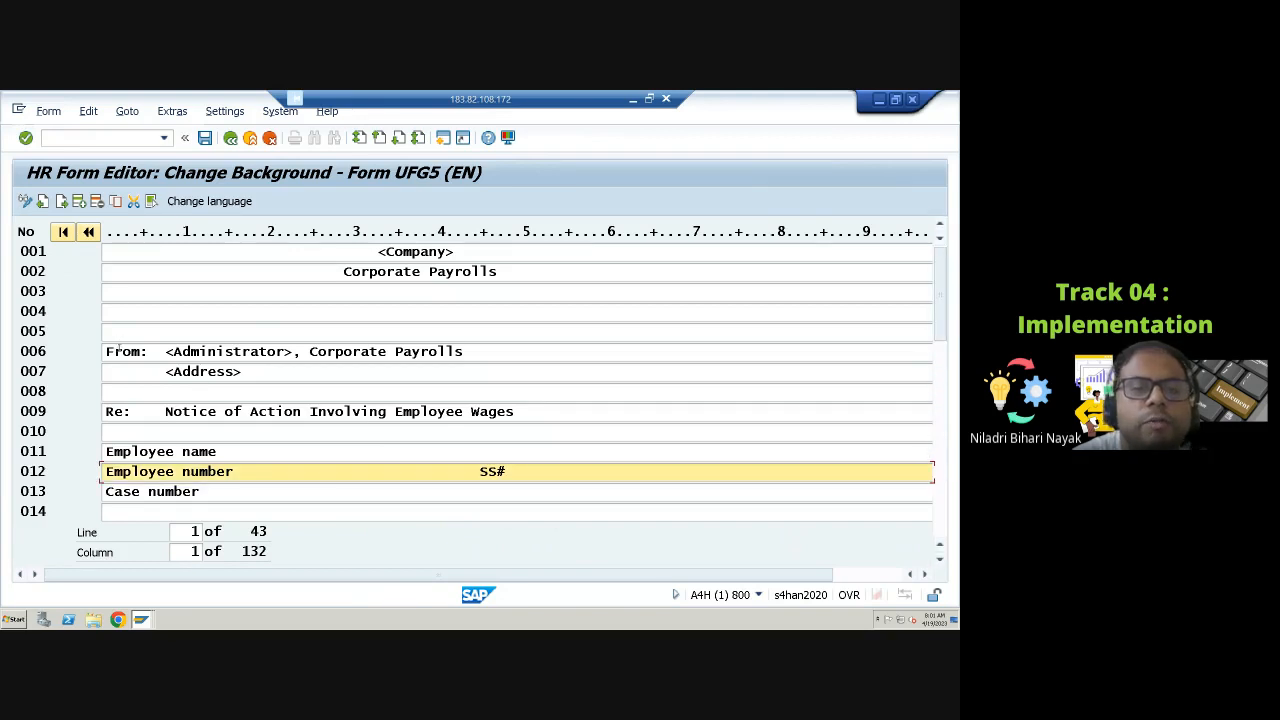
pyautogui.moveTo(147, 413); pyautogui.dragTo(514, 413)
pyautogui.doubleClick(173, 417)
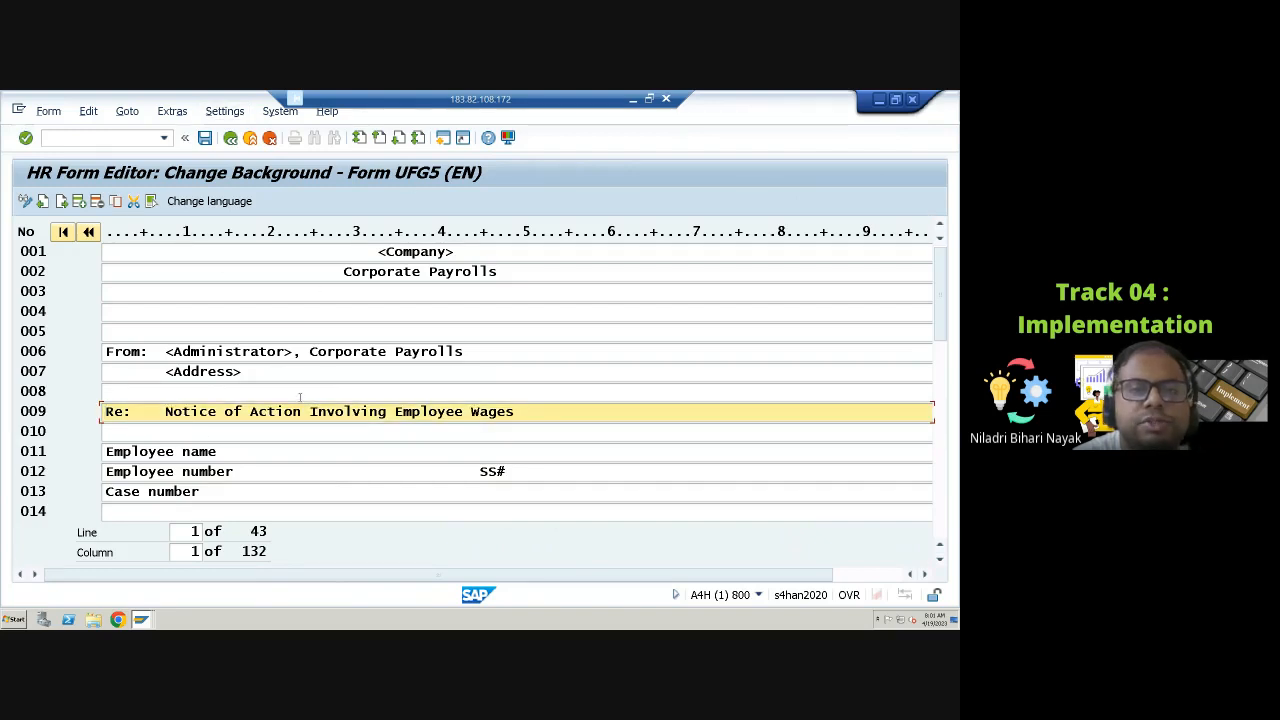
pyautogui.click(183, 273)
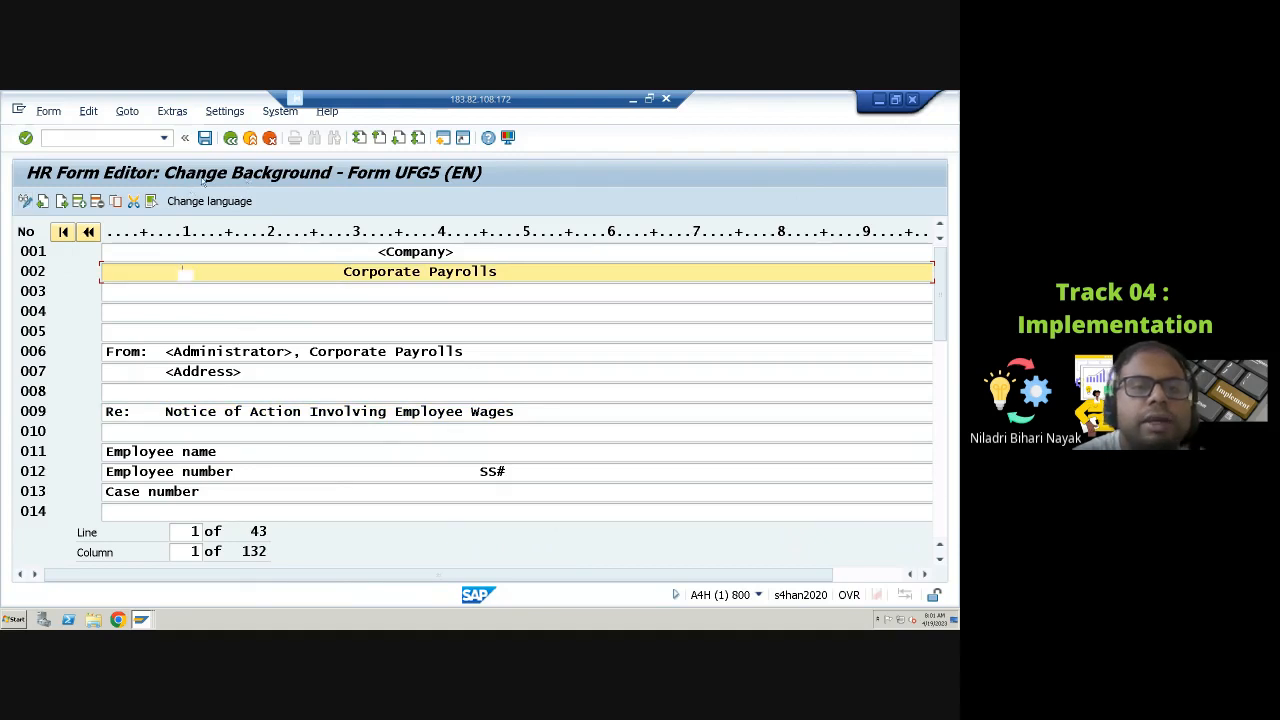
pyautogui.click(230, 137)
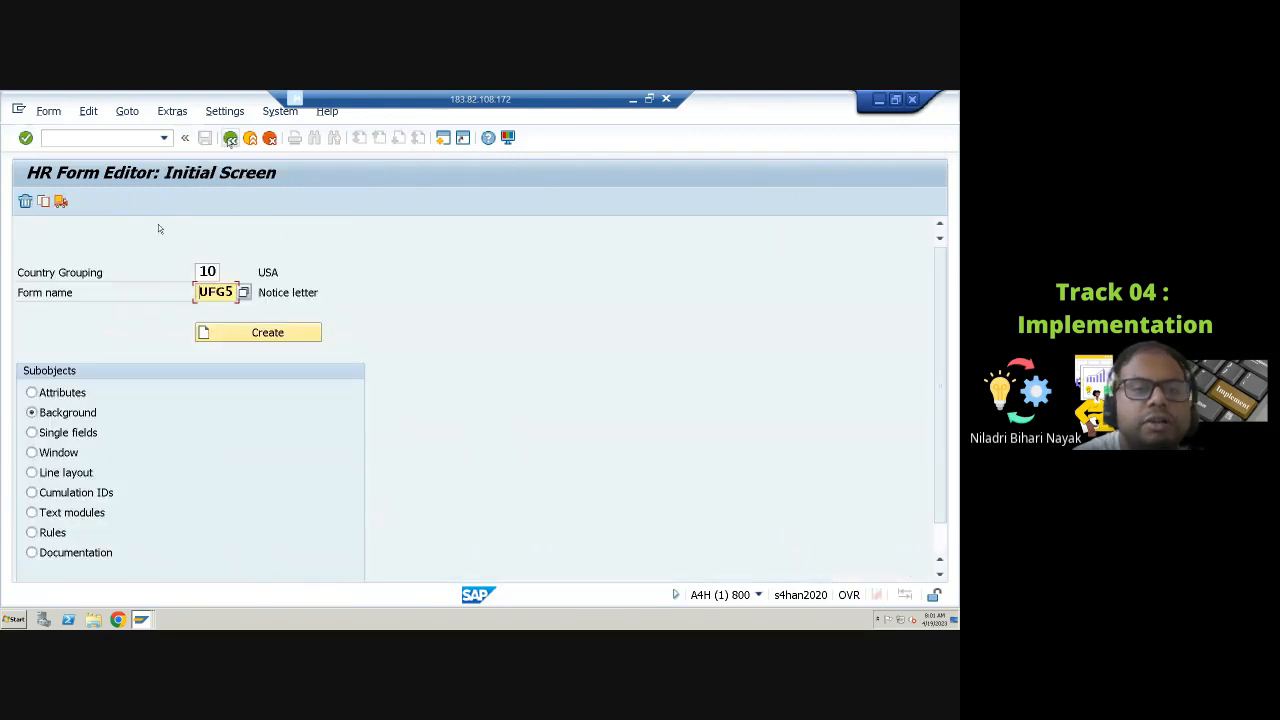
# Step: Open the window subobject of form UFG5 in English and review its field placeholders, then return
pyautogui.click(29, 458)
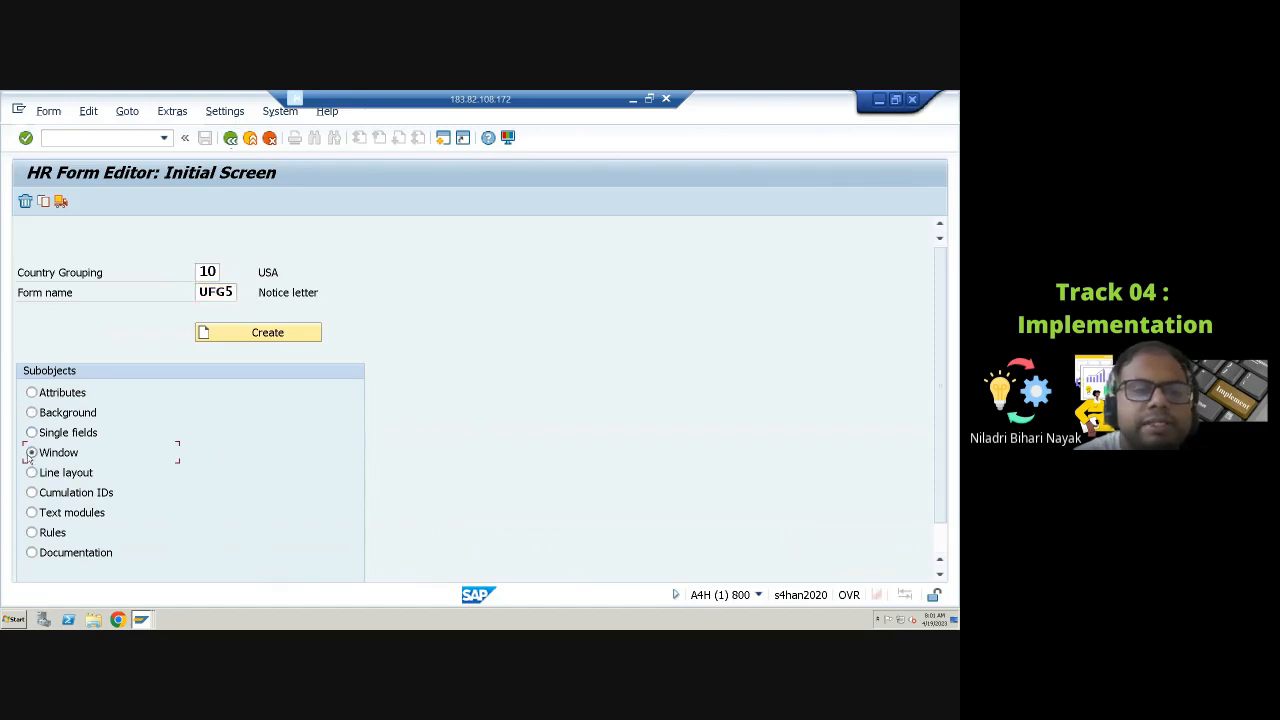
pyautogui.click(257, 333)
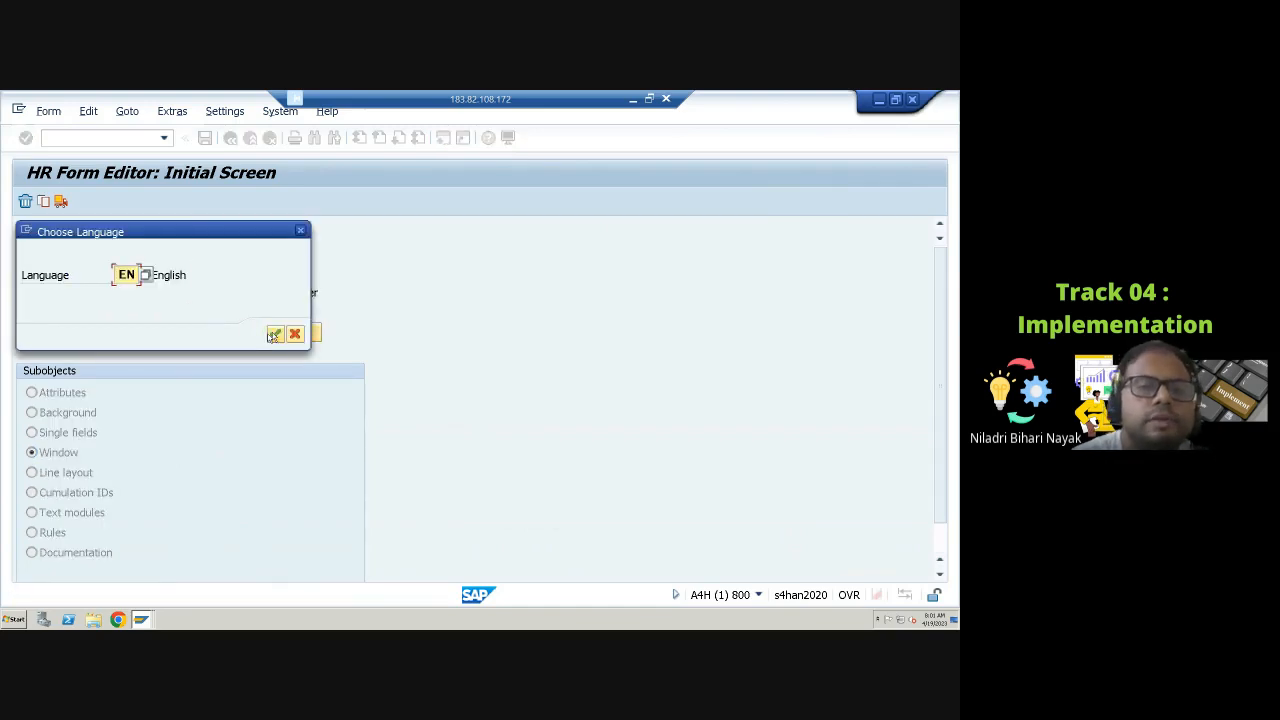
pyautogui.click(275, 334)
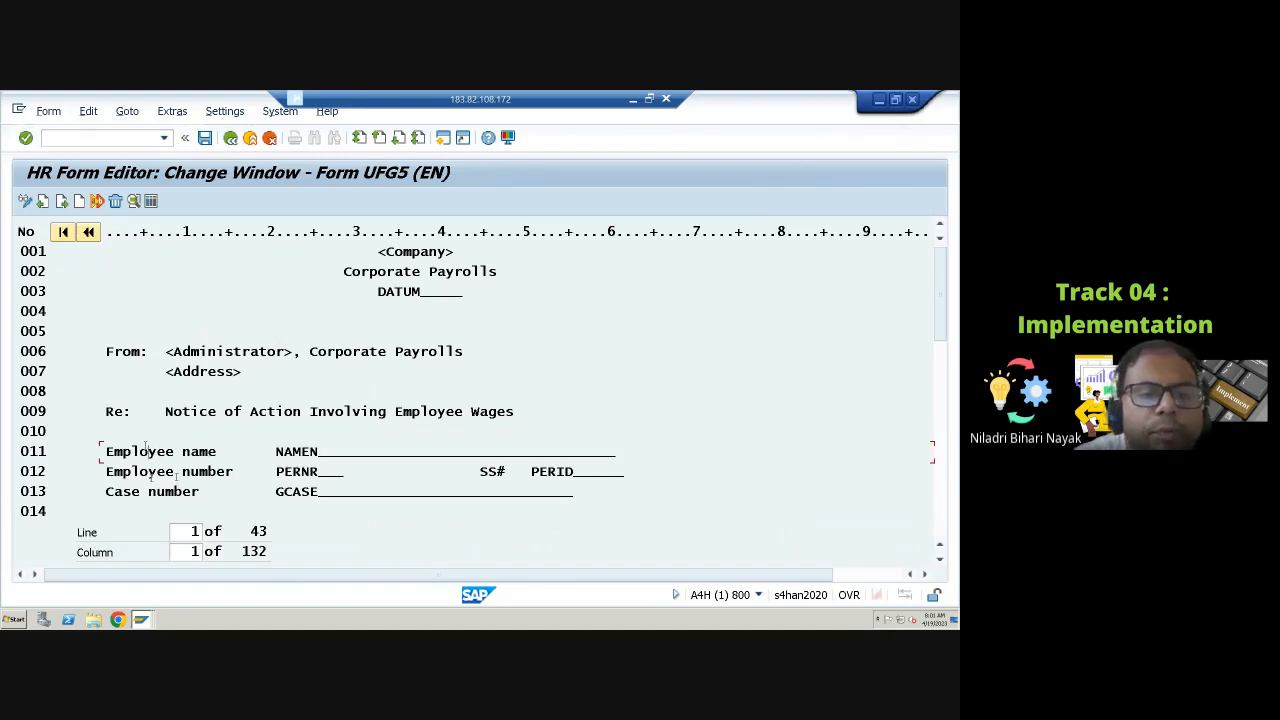
pyautogui.click(150, 475)
pyautogui.moveTo(276, 451); pyautogui.dragTo(326, 451)
pyautogui.moveTo(488, 472); pyautogui.dragTo(522, 472)
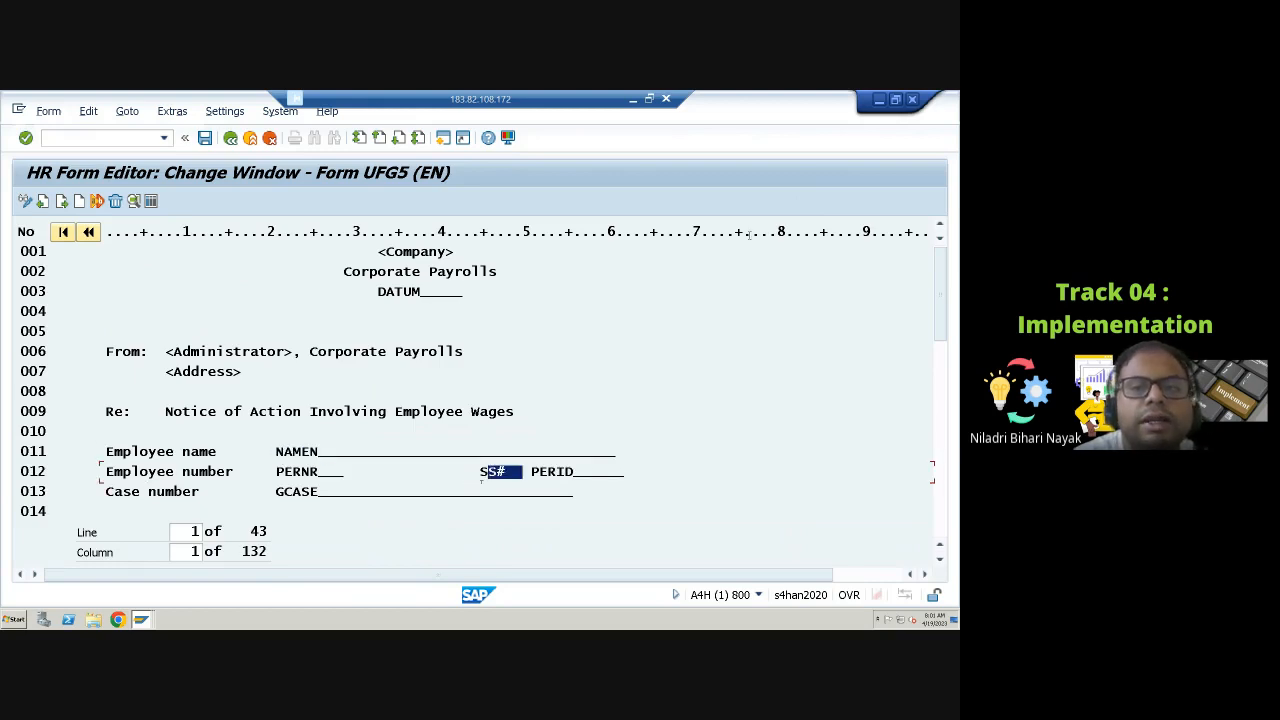
pyautogui.click(134, 201)
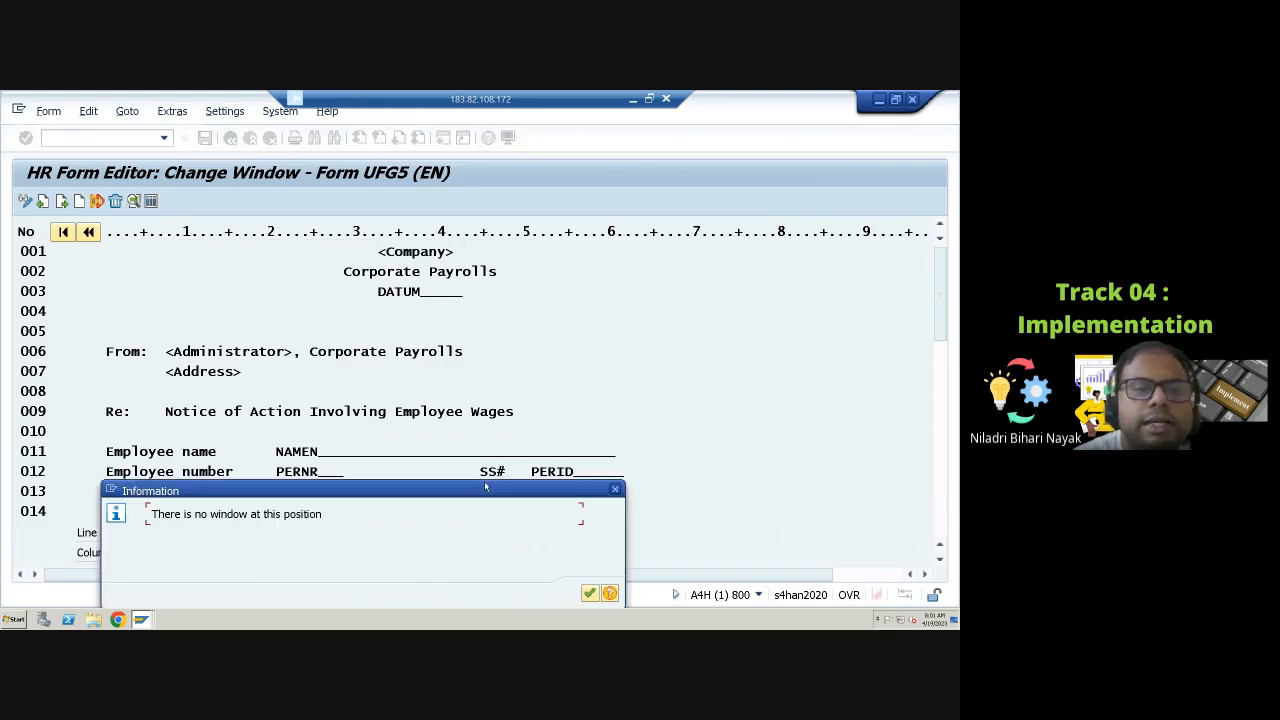
pyautogui.click(615, 490)
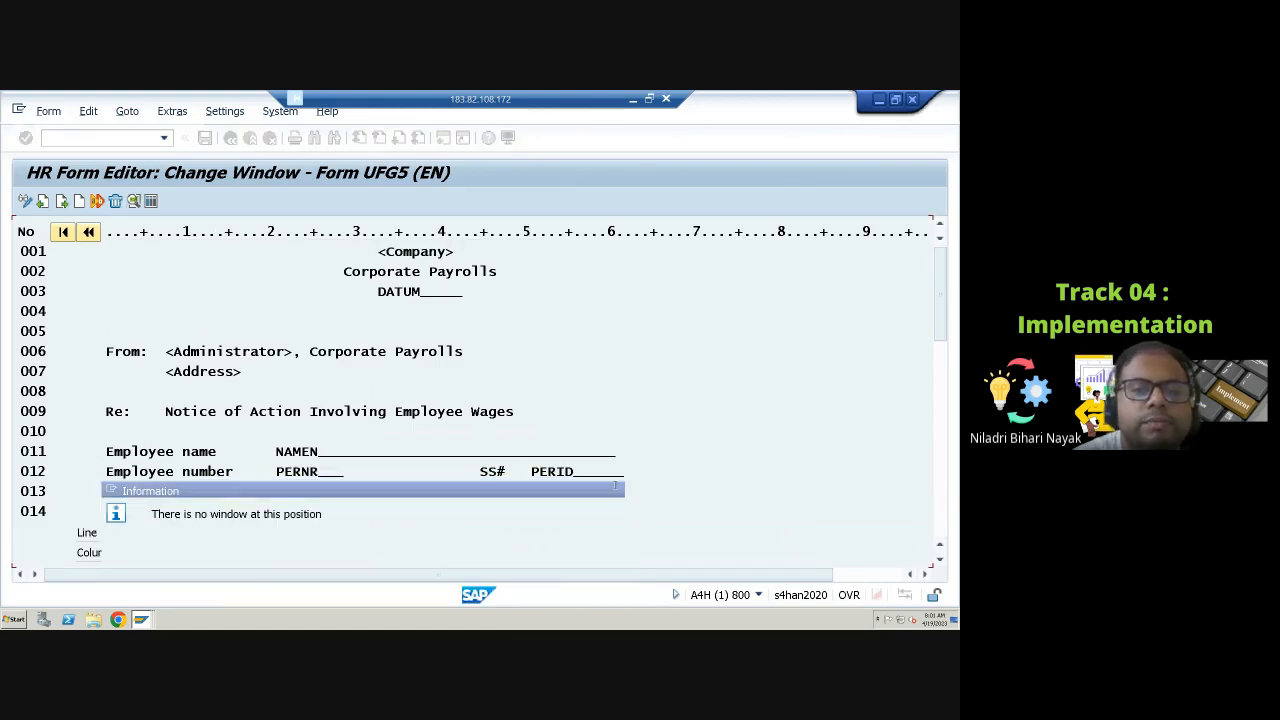
pyautogui.click(231, 139)
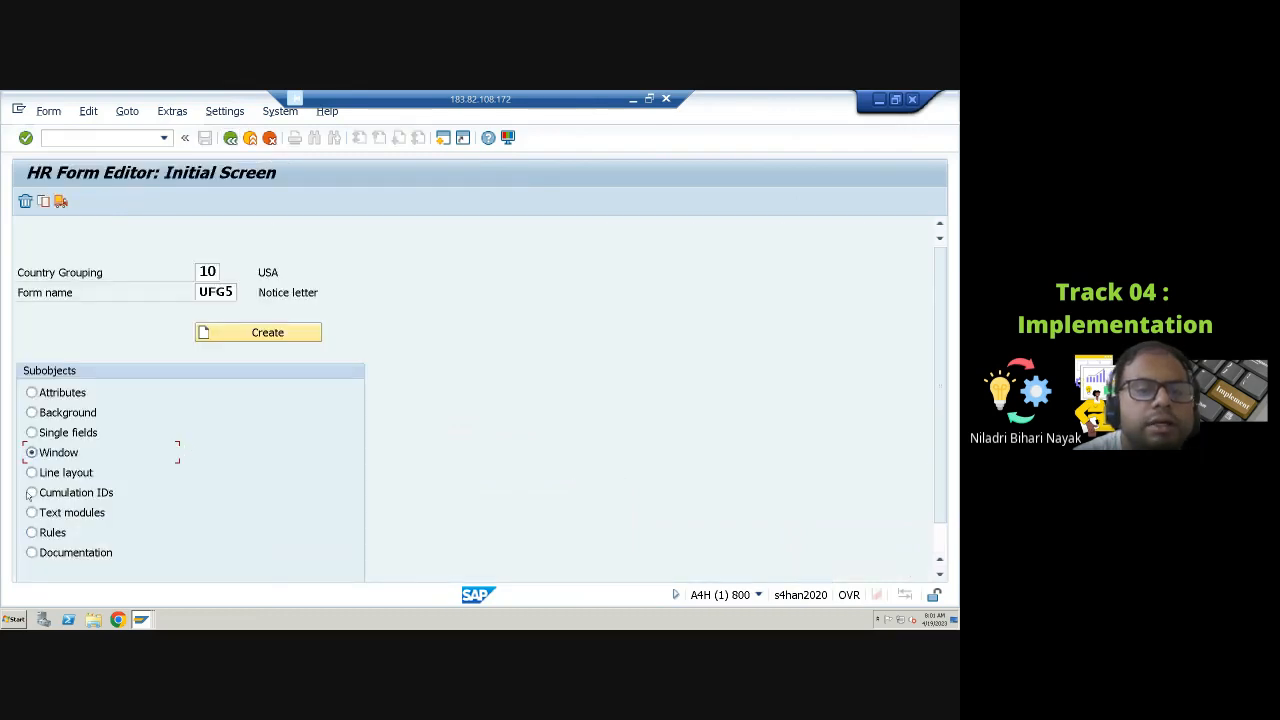
# Step: Open the rules subobject of form UFG5 and add a new rule line
pyautogui.click(32, 533)
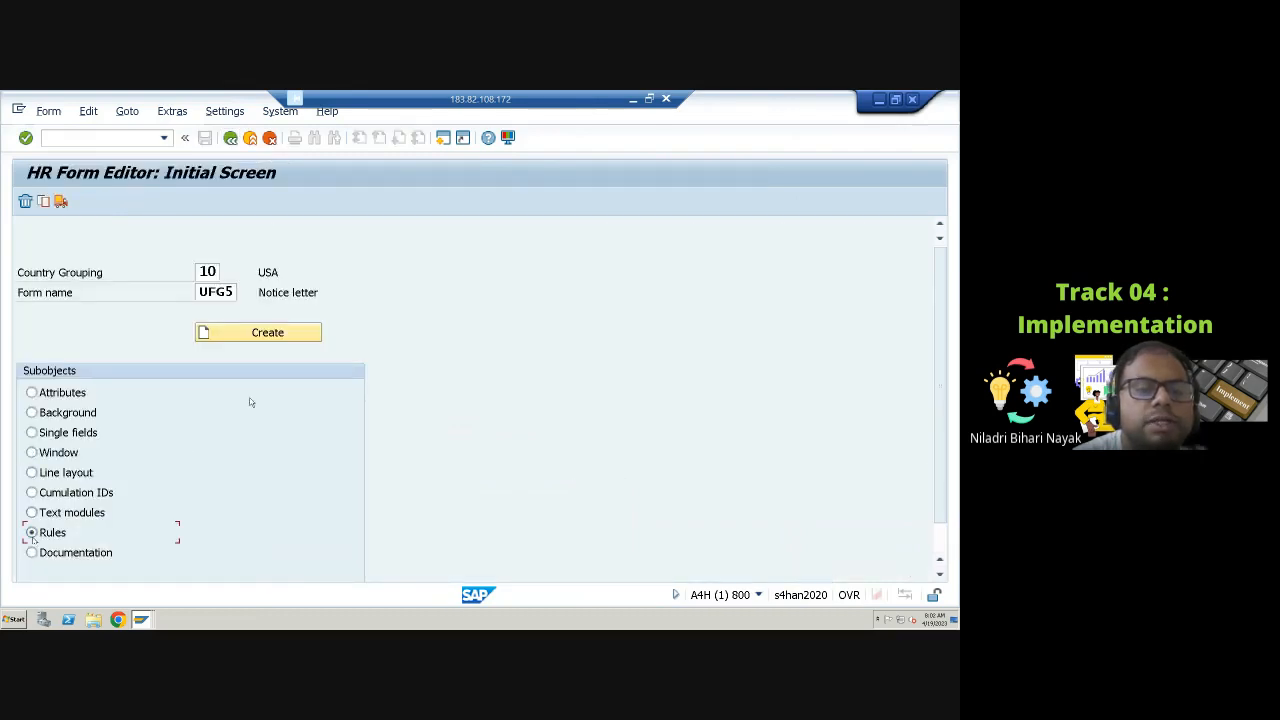
pyautogui.click(282, 336)
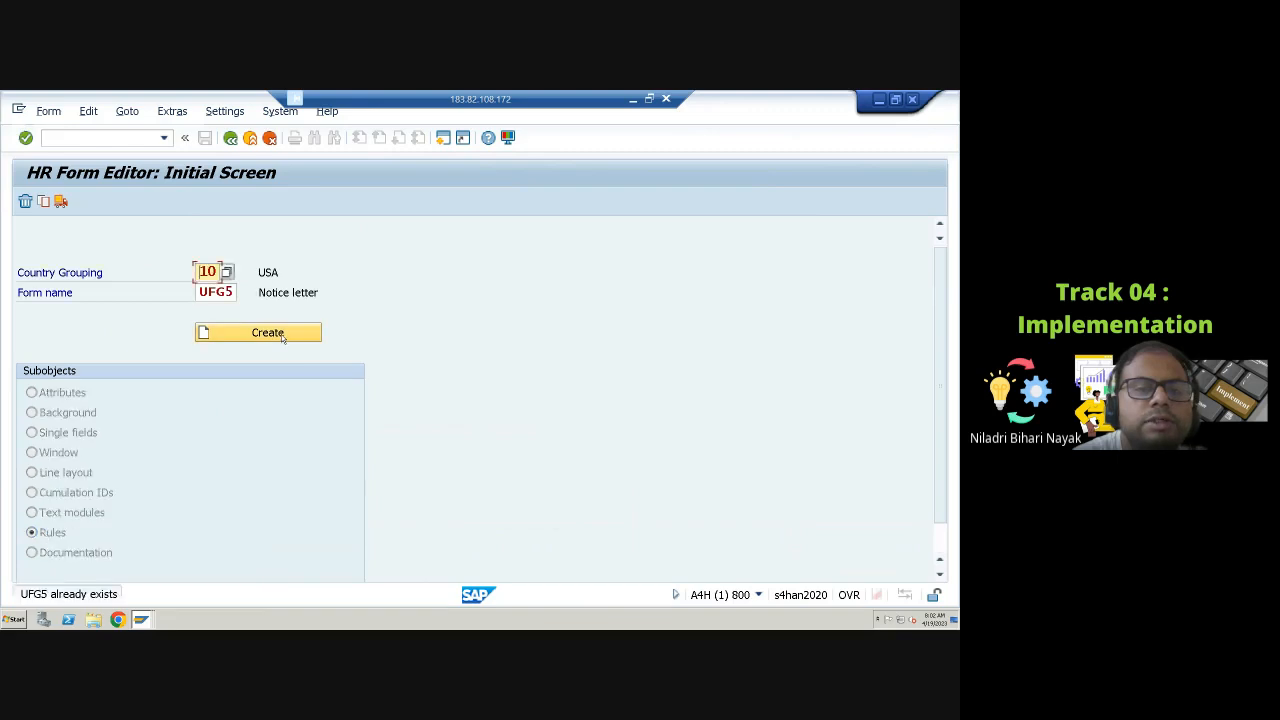
pyautogui.click(280, 337)
pyautogui.click(277, 339)
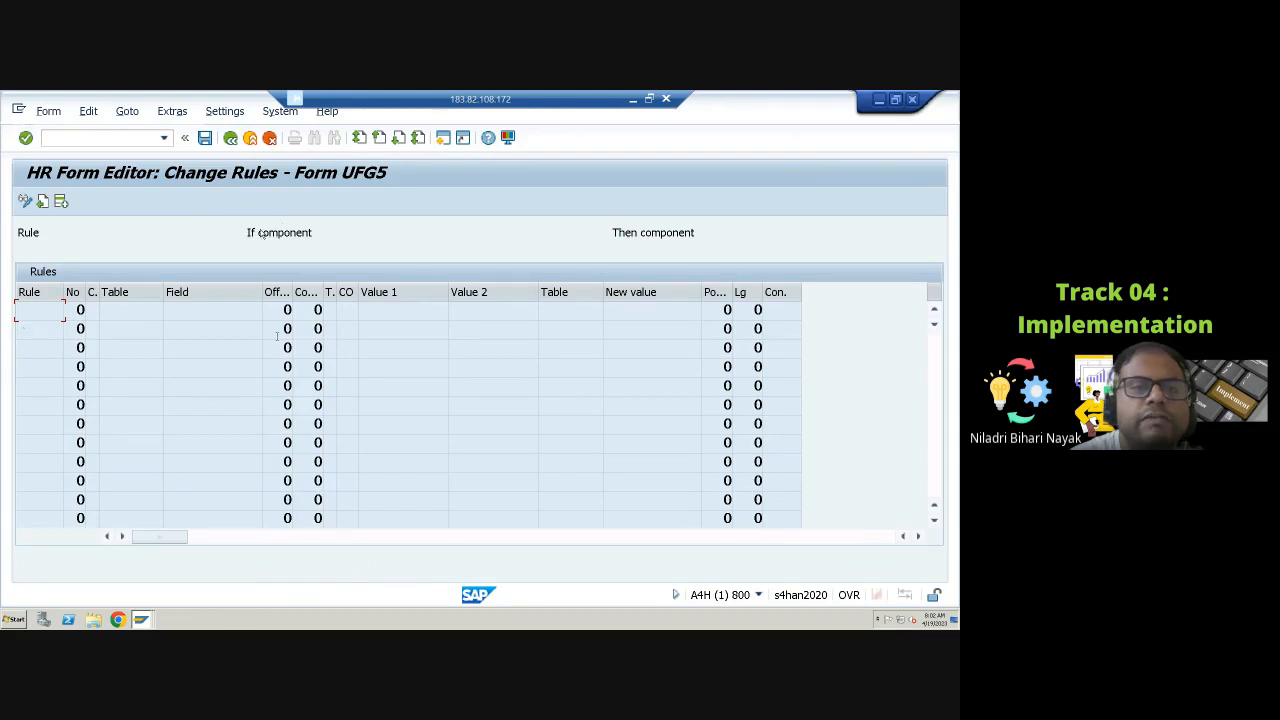
pyautogui.click(62, 203)
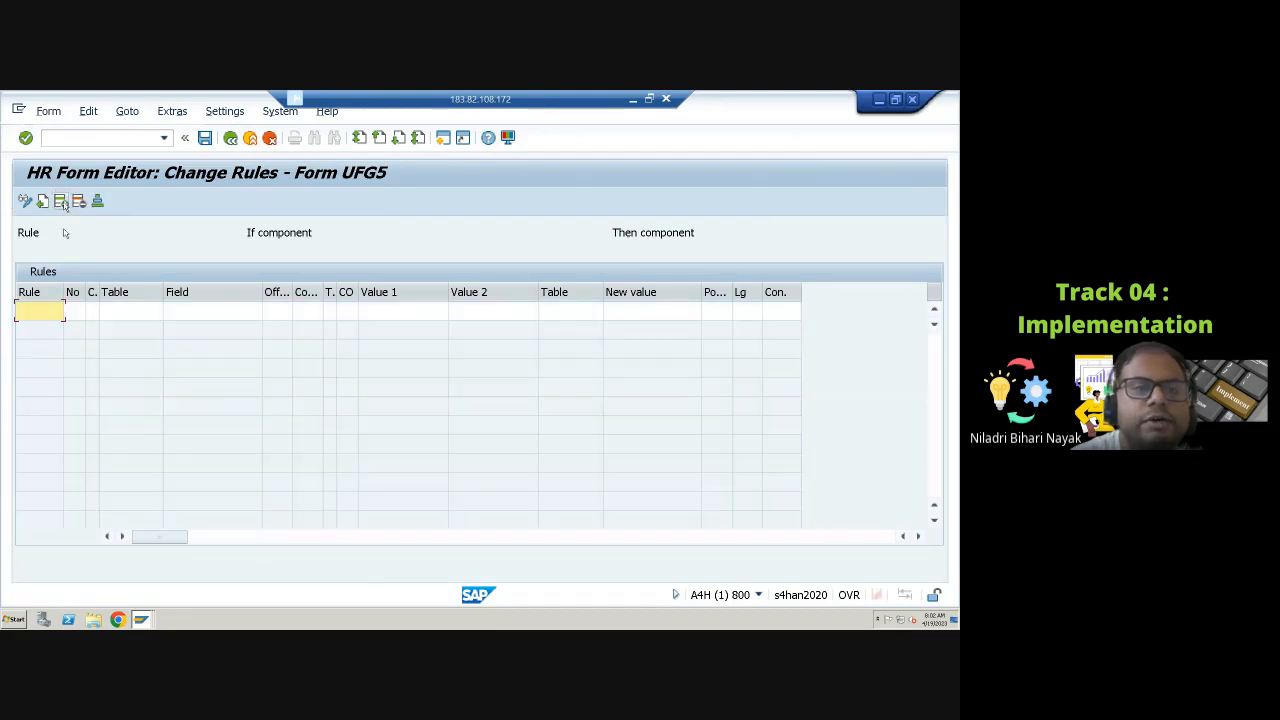
# Step: Leave the rules editor of form UFG5, answer the save prompt, and exit the Form Editor back to the IMG
pyautogui.click(124, 311)
pyautogui.click(408, 313)
pyautogui.click(531, 316)
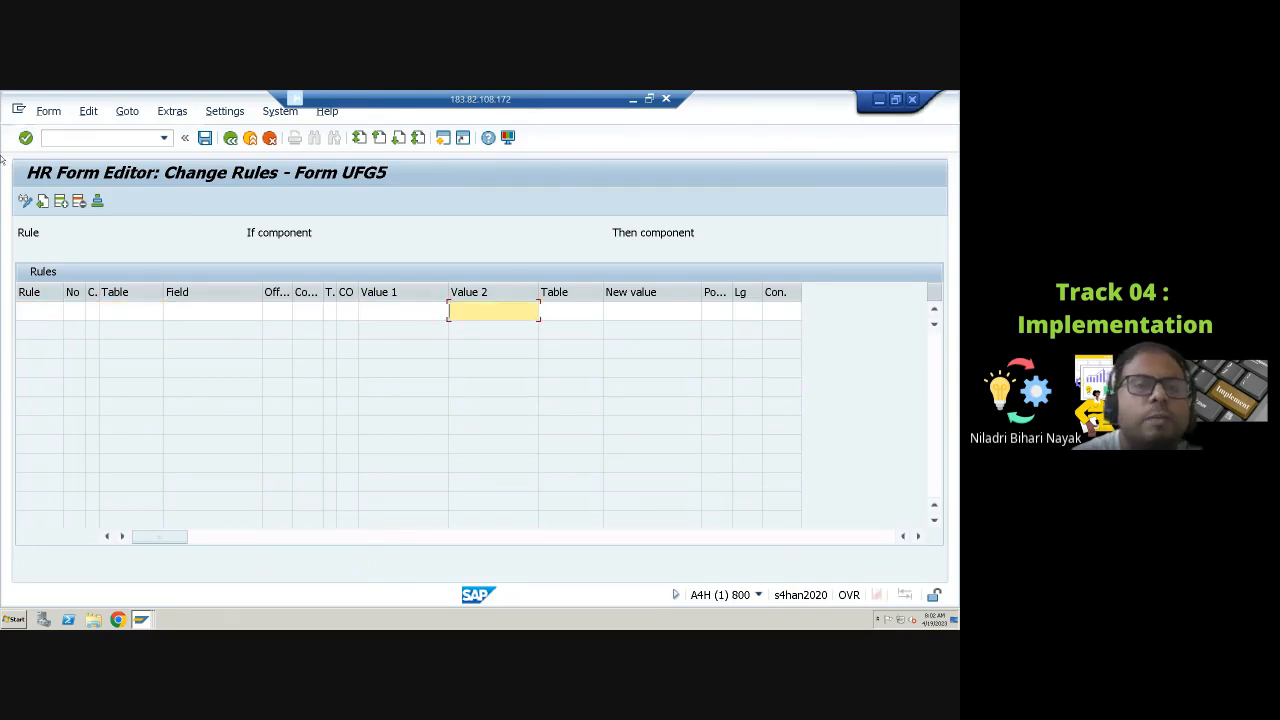
pyautogui.click(230, 138)
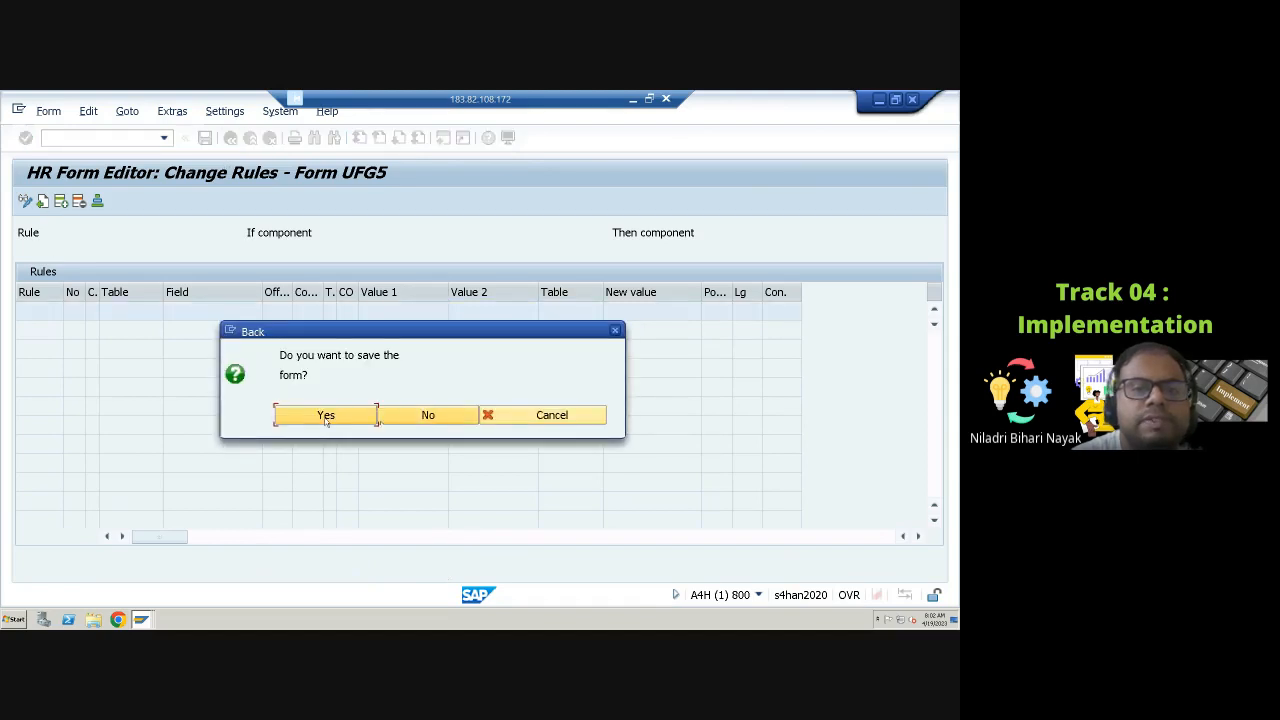
pyautogui.click(408, 424)
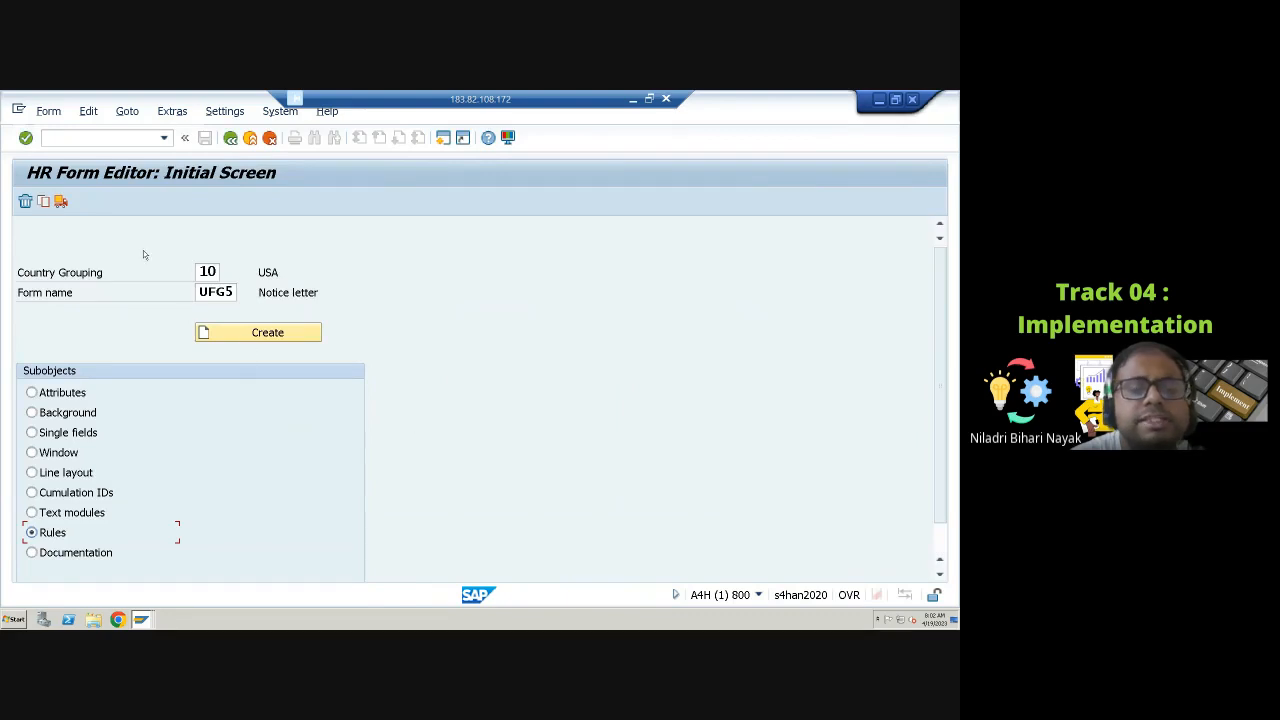
pyautogui.click(230, 138)
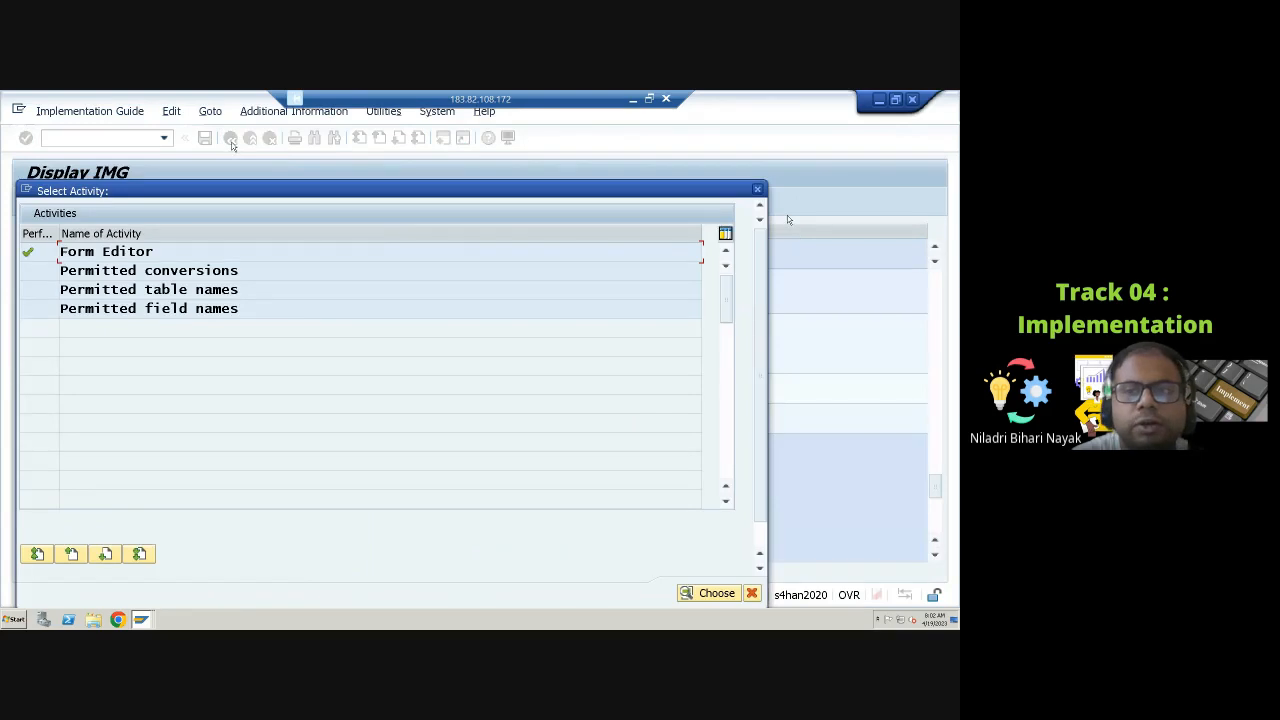
pyautogui.click(757, 189)
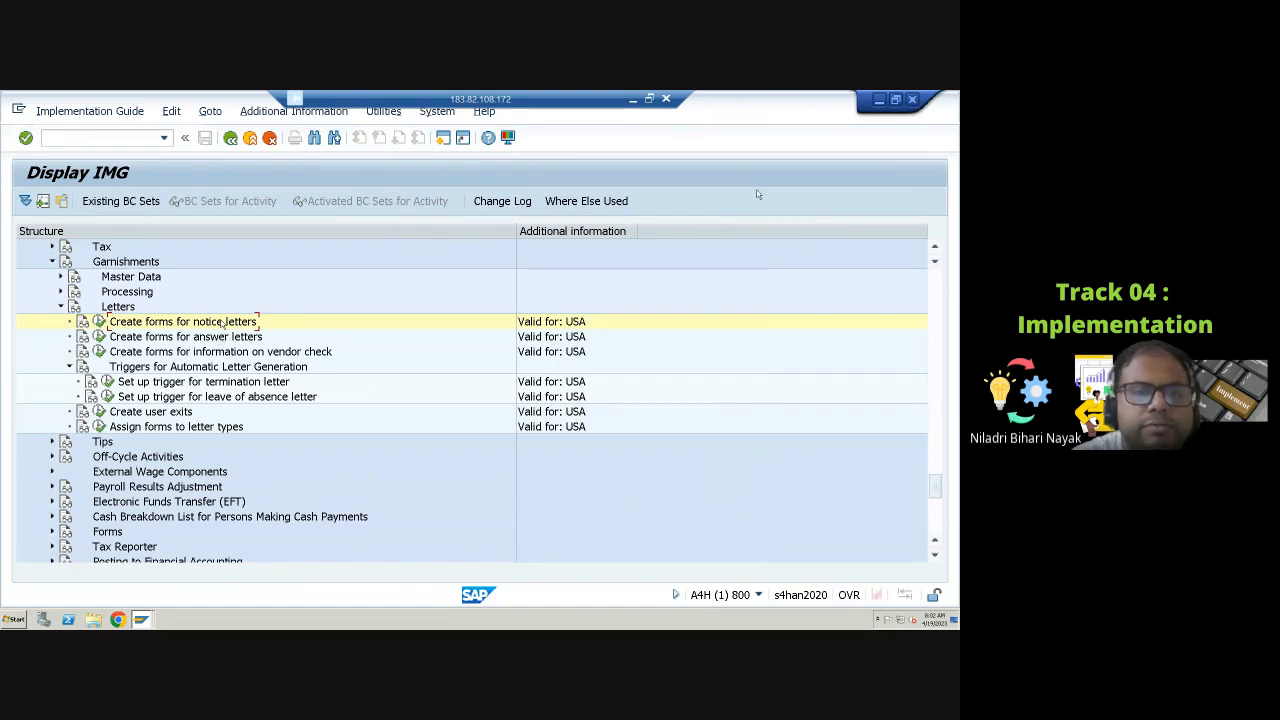
# Step: Open the answer-letter forms activity and its allowed field names entry, then return to the IMG
pyautogui.click(99, 338)
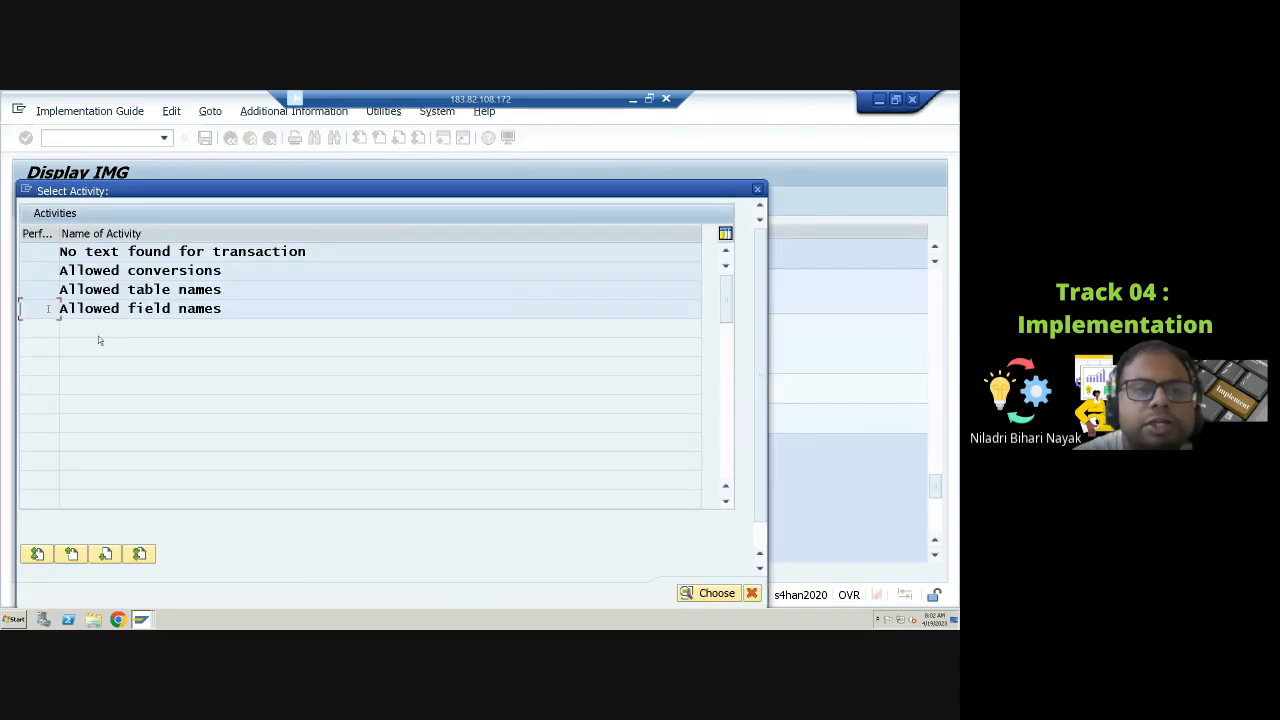
pyautogui.doubleClick(50, 312)
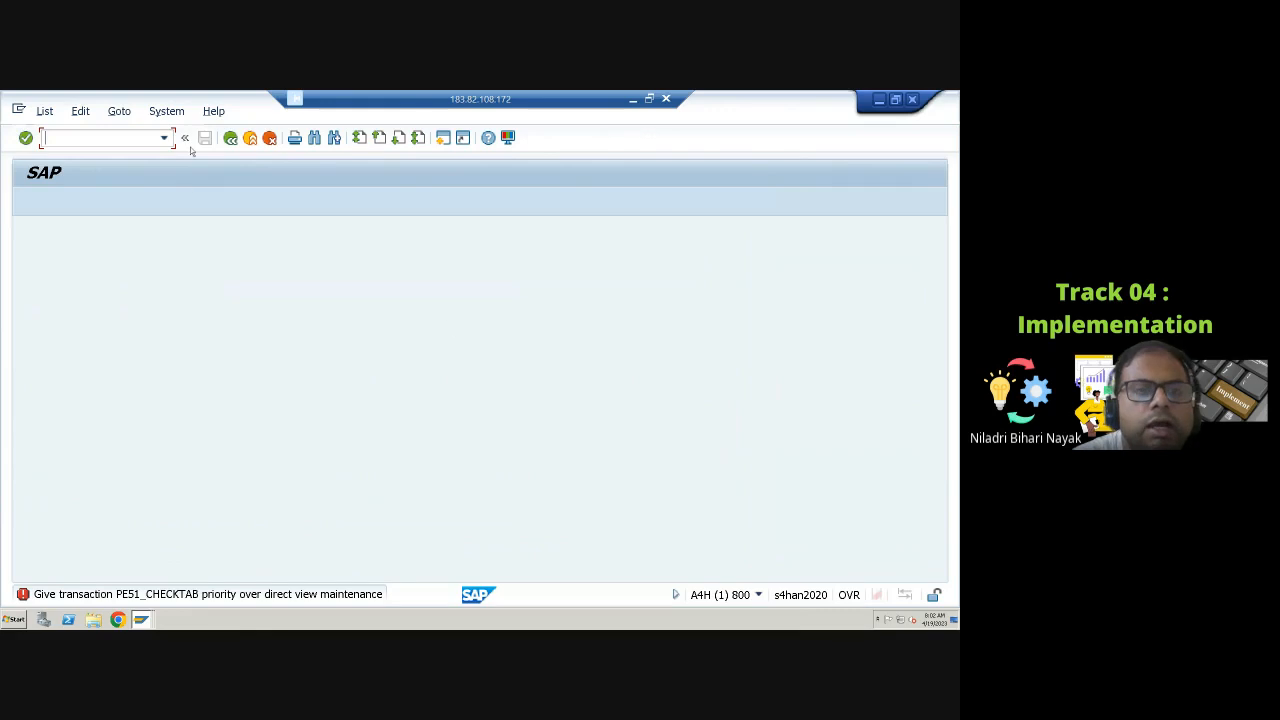
pyautogui.click(231, 149)
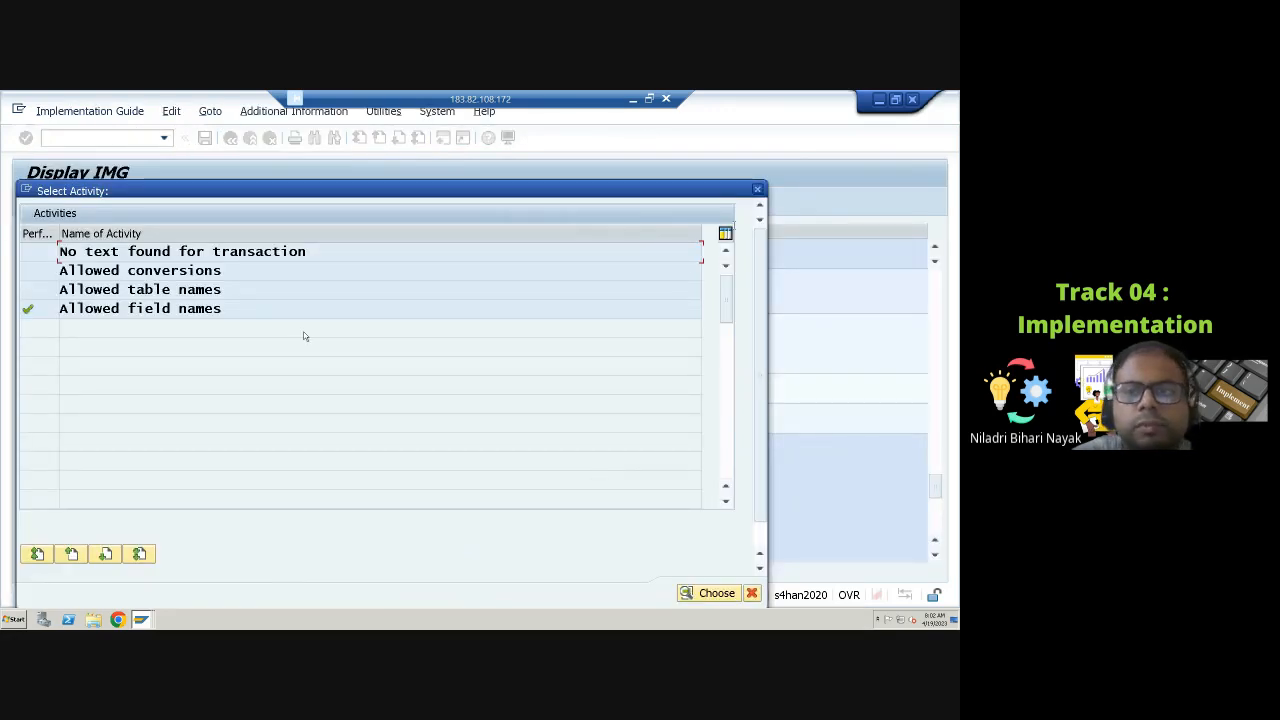
pyautogui.click(757, 189)
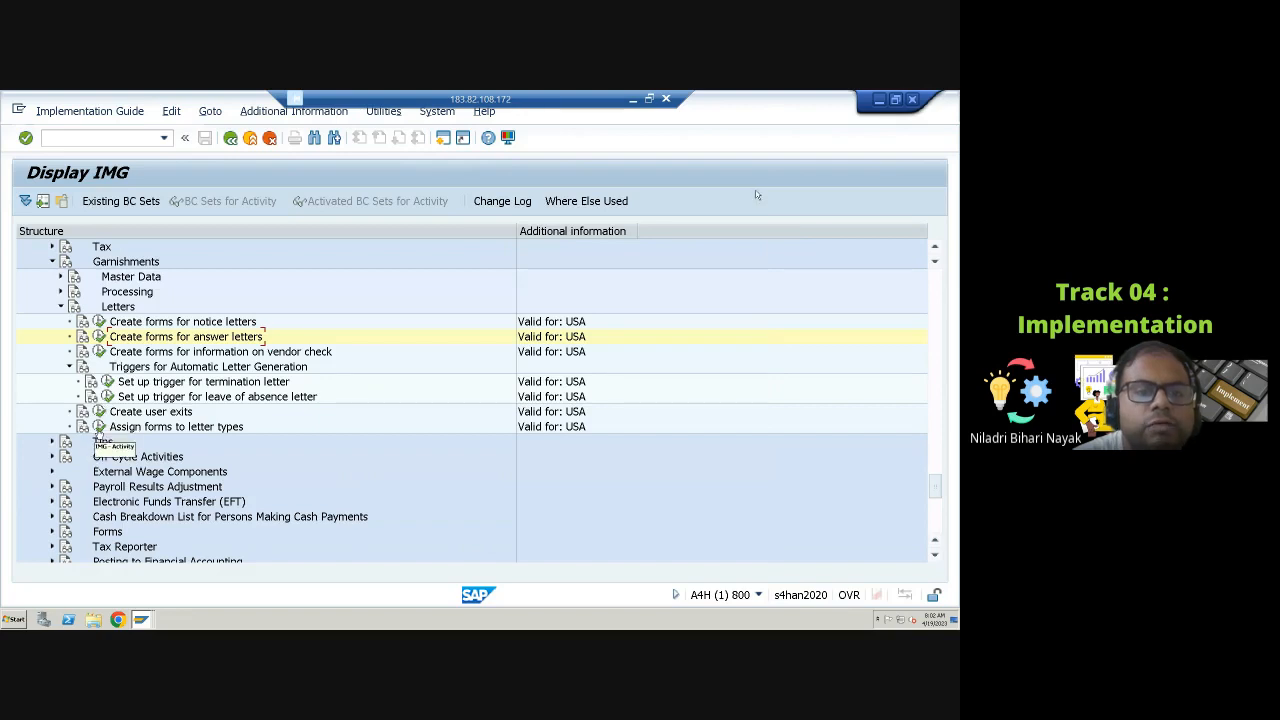
# Step: Open the form-to-letter-type assignments and display the California creditor notification letter entry
pyautogui.click(99, 427)
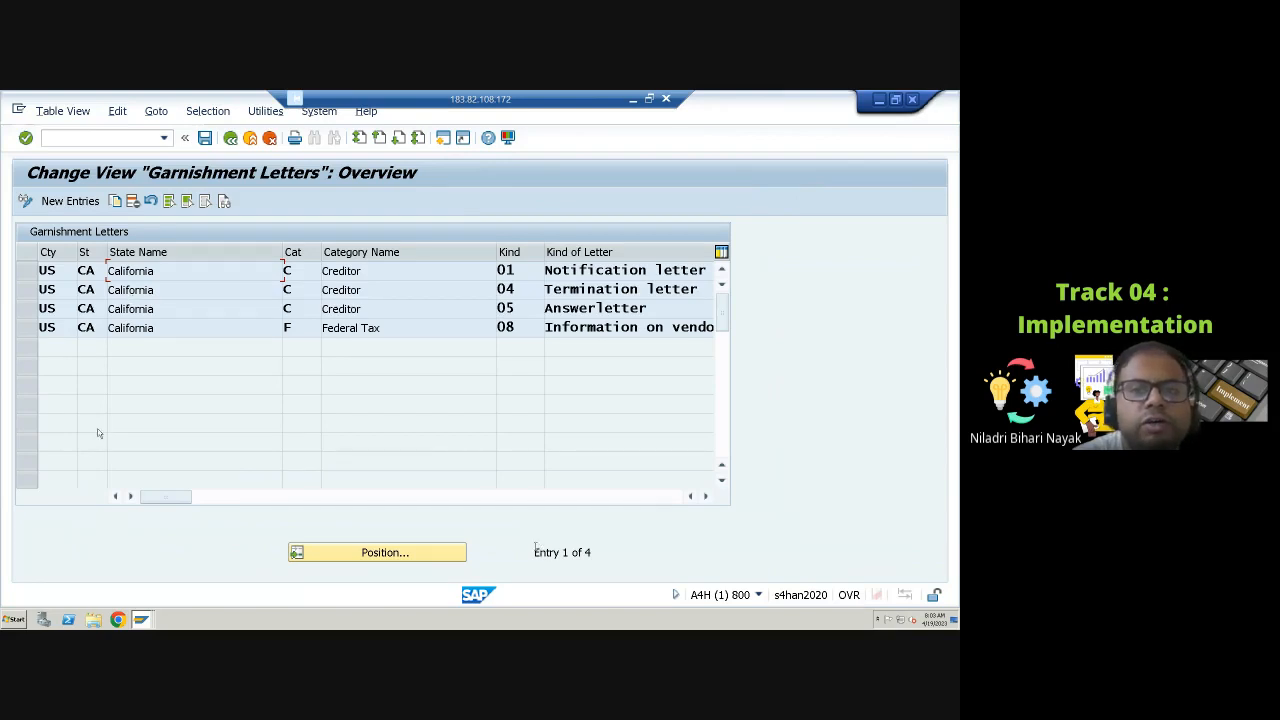
pyautogui.click(27, 271)
pyautogui.click(114, 201)
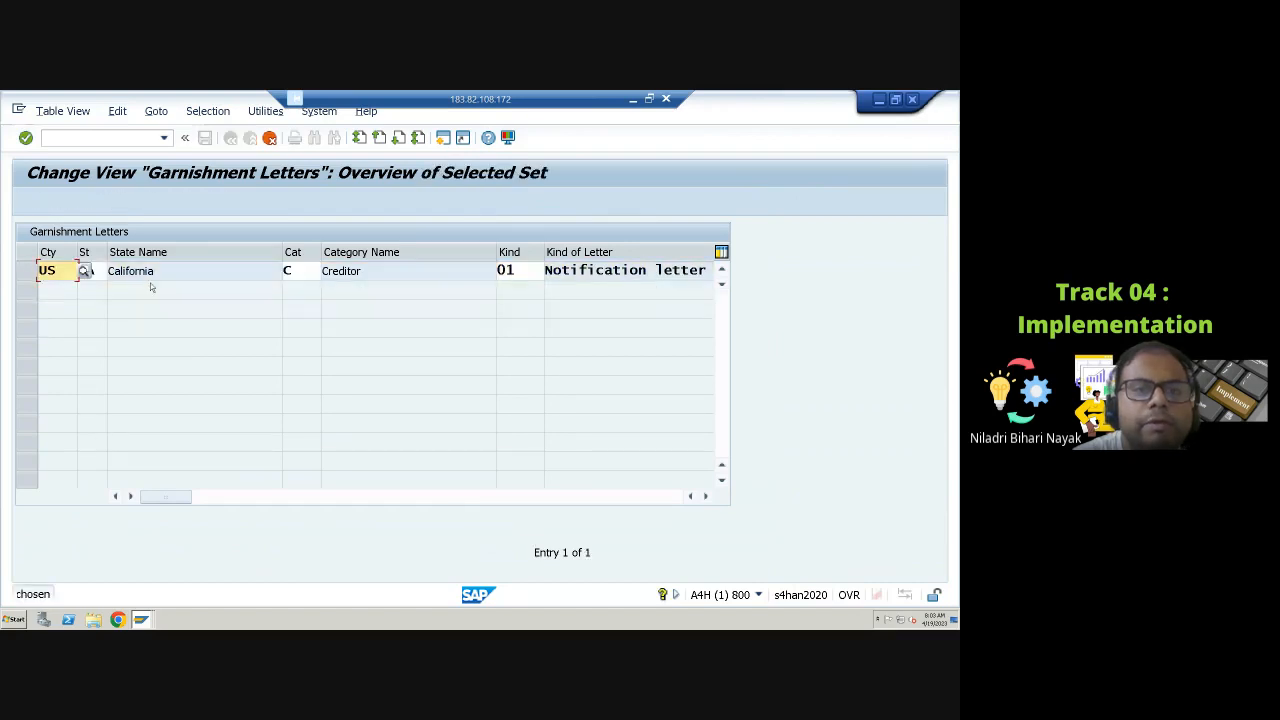
# Step: Try setting the entry's state to AZ and kind of letter to 02, discard the changes, and return to the IMG
pyautogui.click(96, 271)
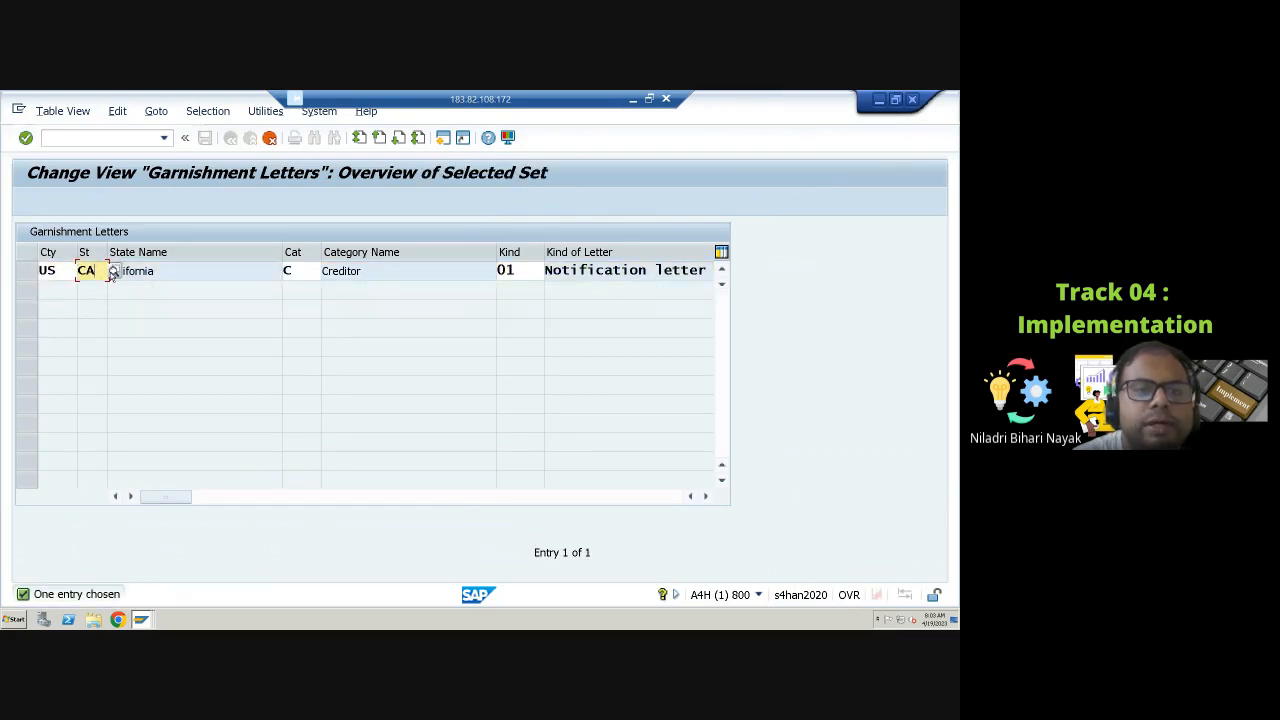
pyautogui.click(113, 271)
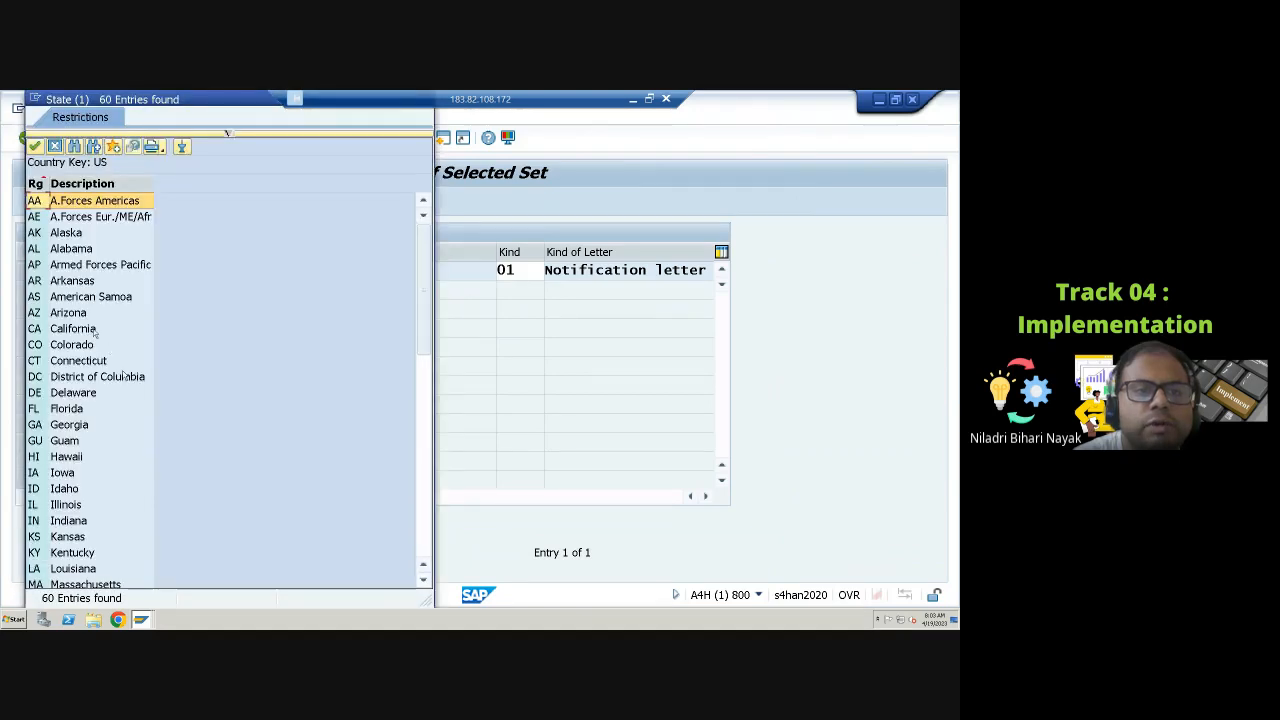
pyautogui.click(72, 313)
pyautogui.click(35, 147)
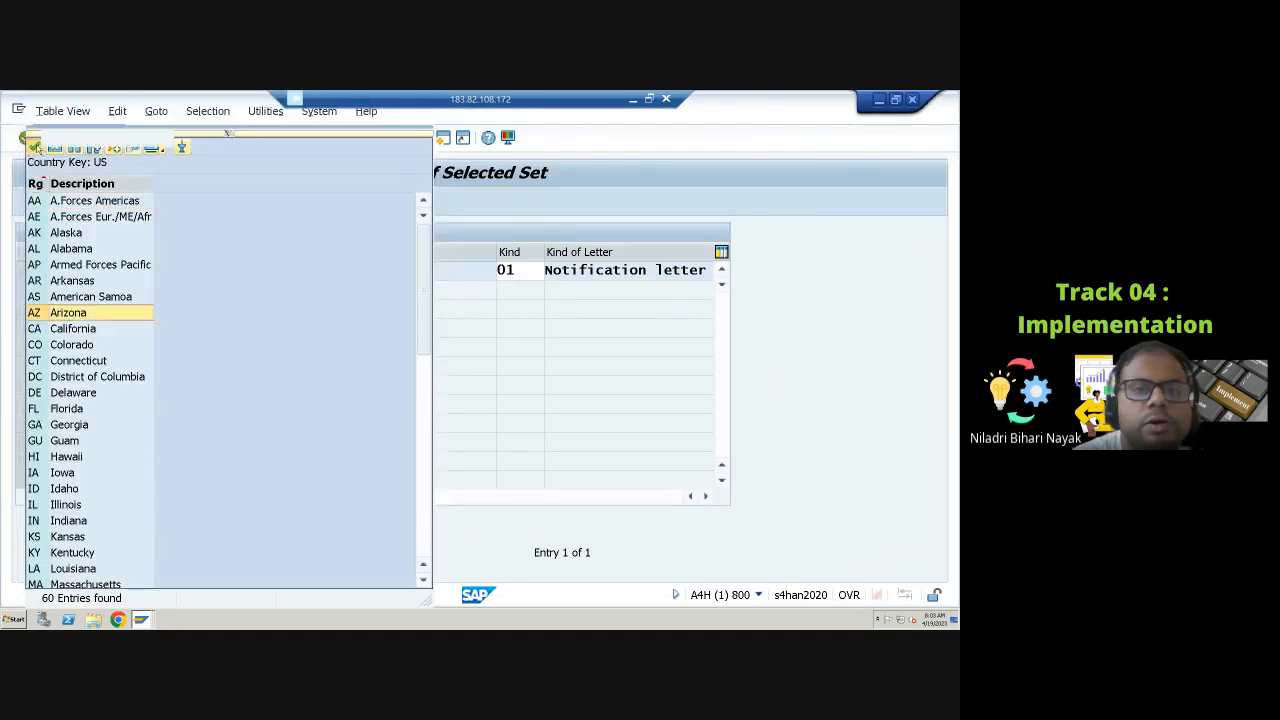
pyautogui.click(519, 271)
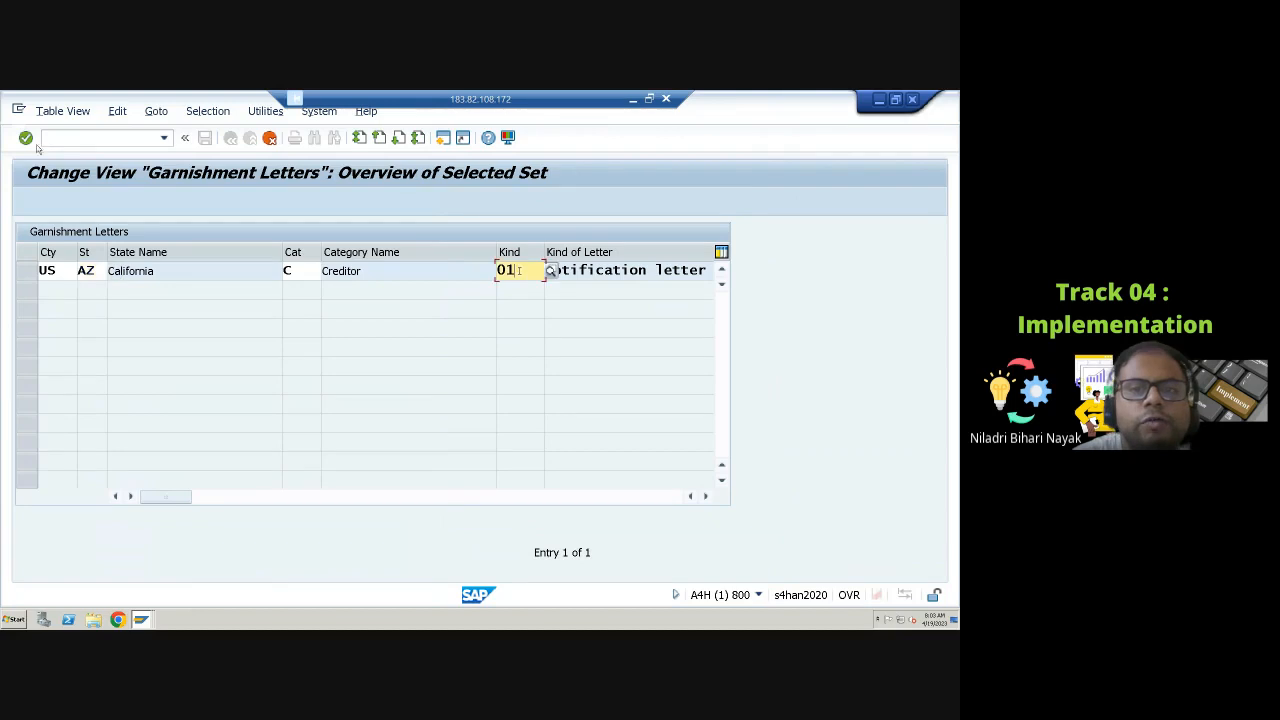
pyautogui.click(549, 272)
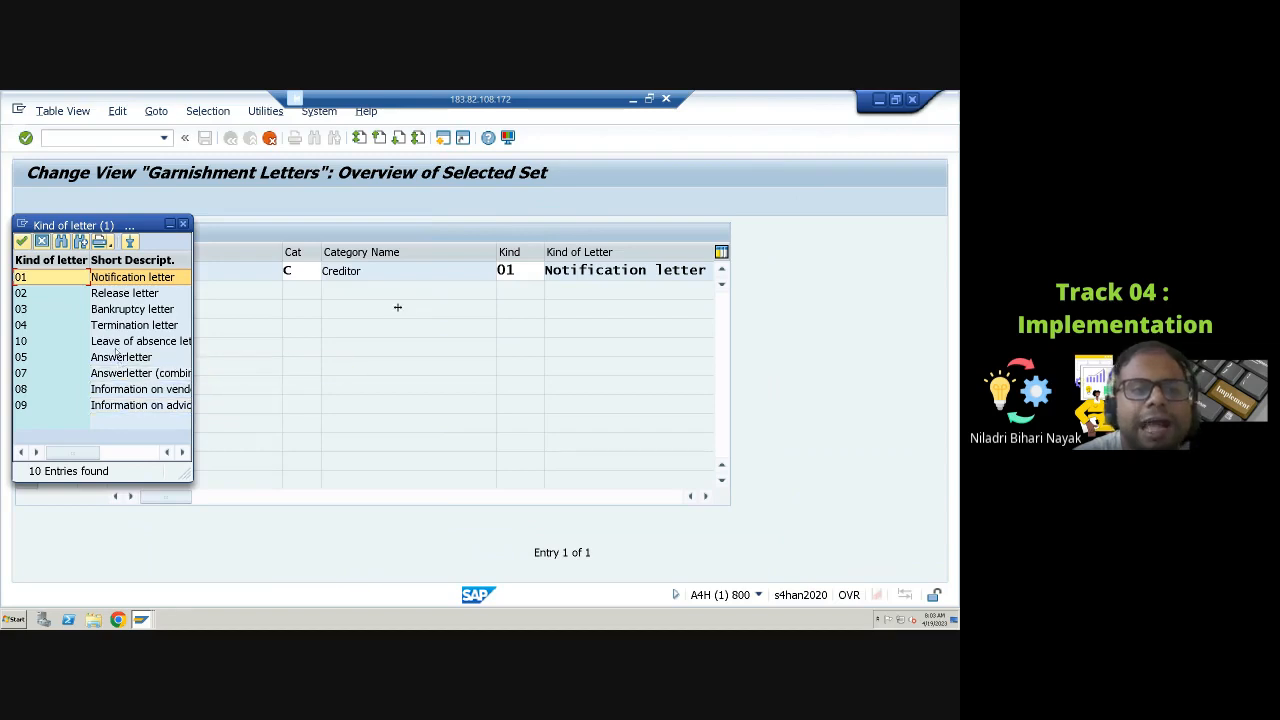
pyautogui.click(110, 313)
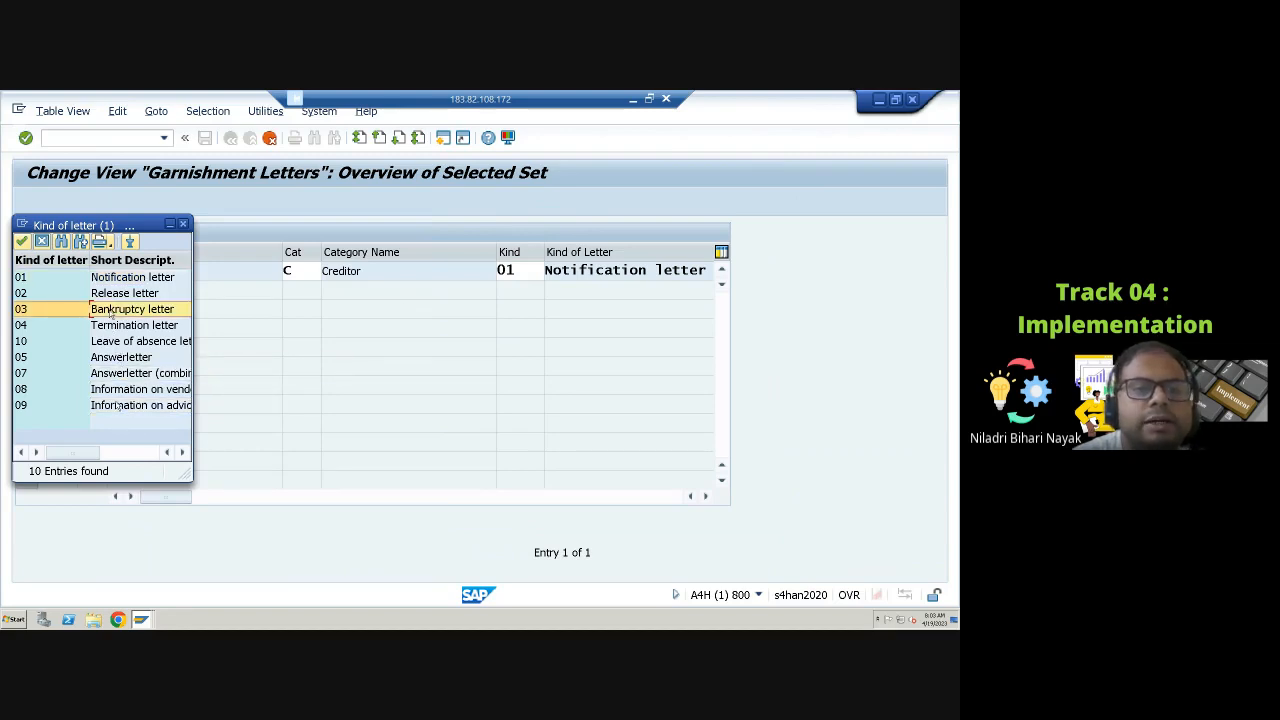
pyautogui.click(123, 343)
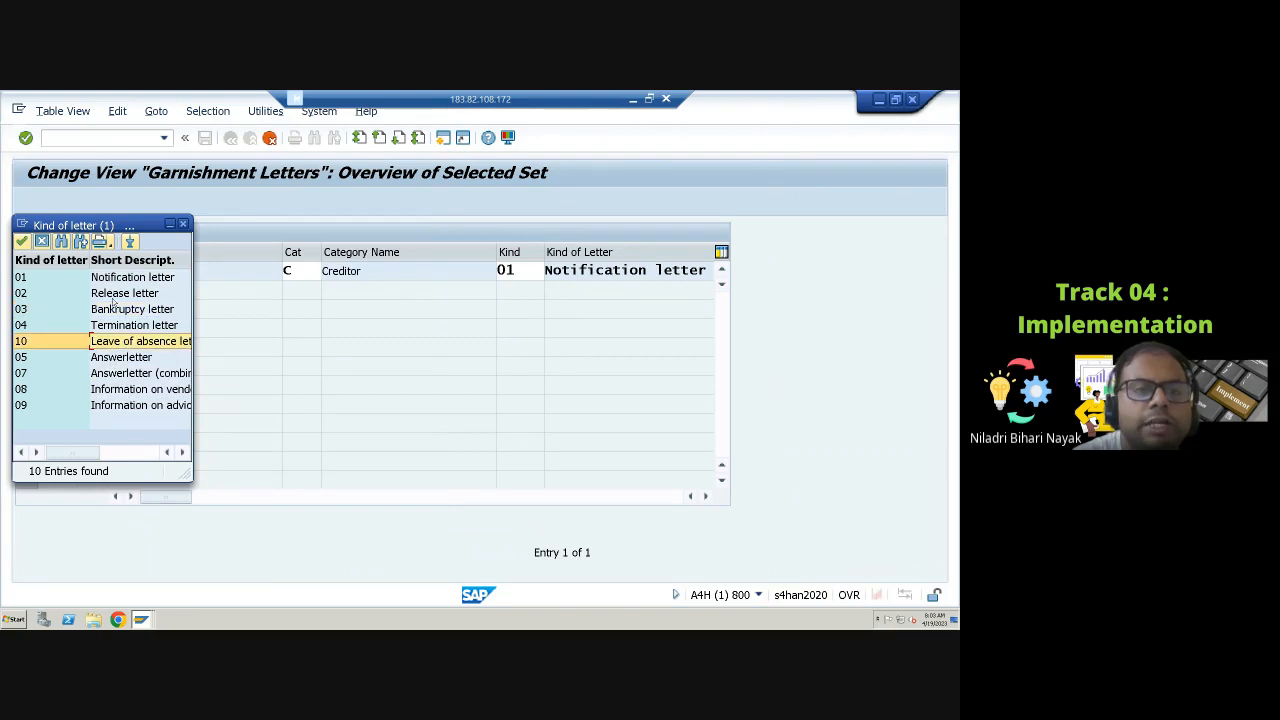
pyautogui.click(112, 297)
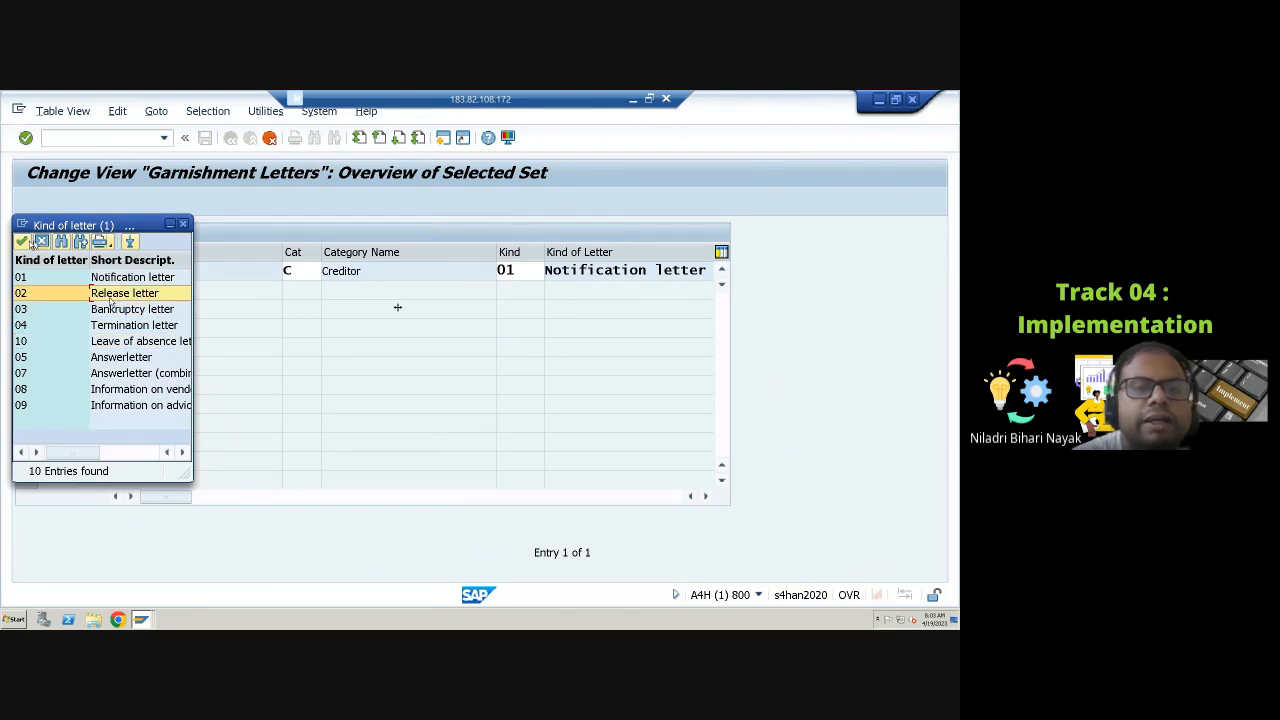
pyautogui.click(22, 242)
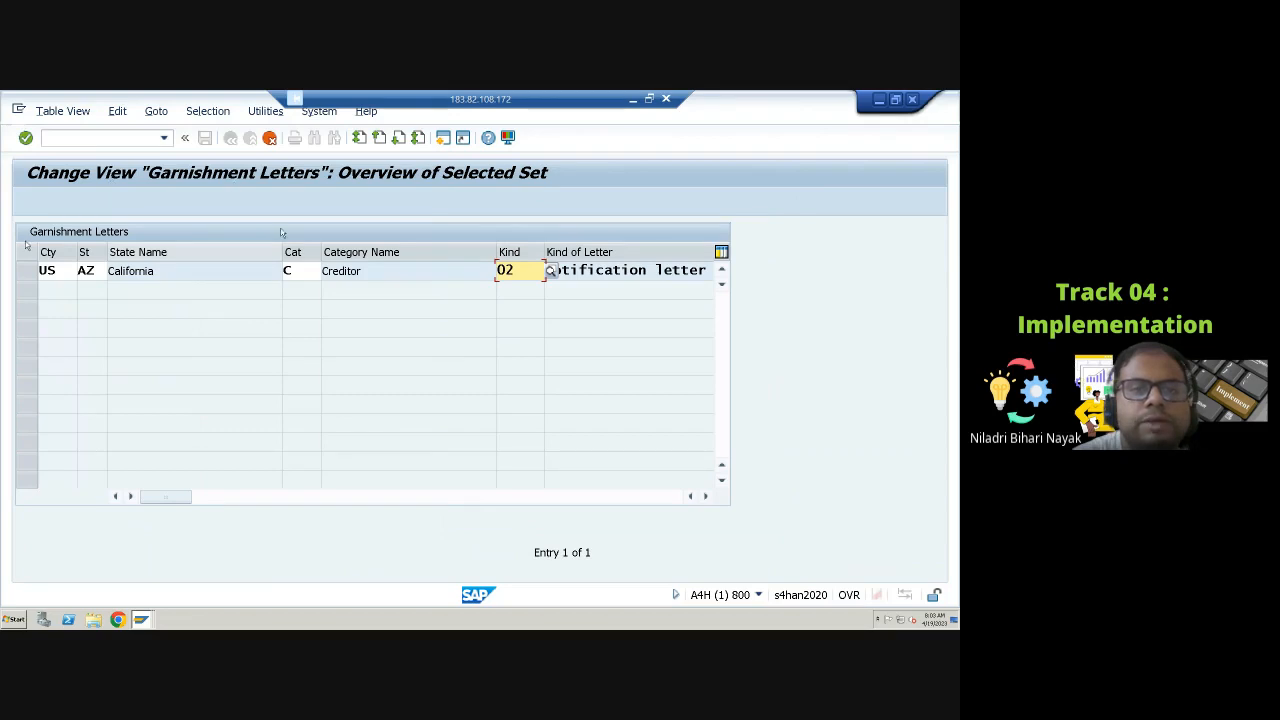
pyautogui.click(270, 140)
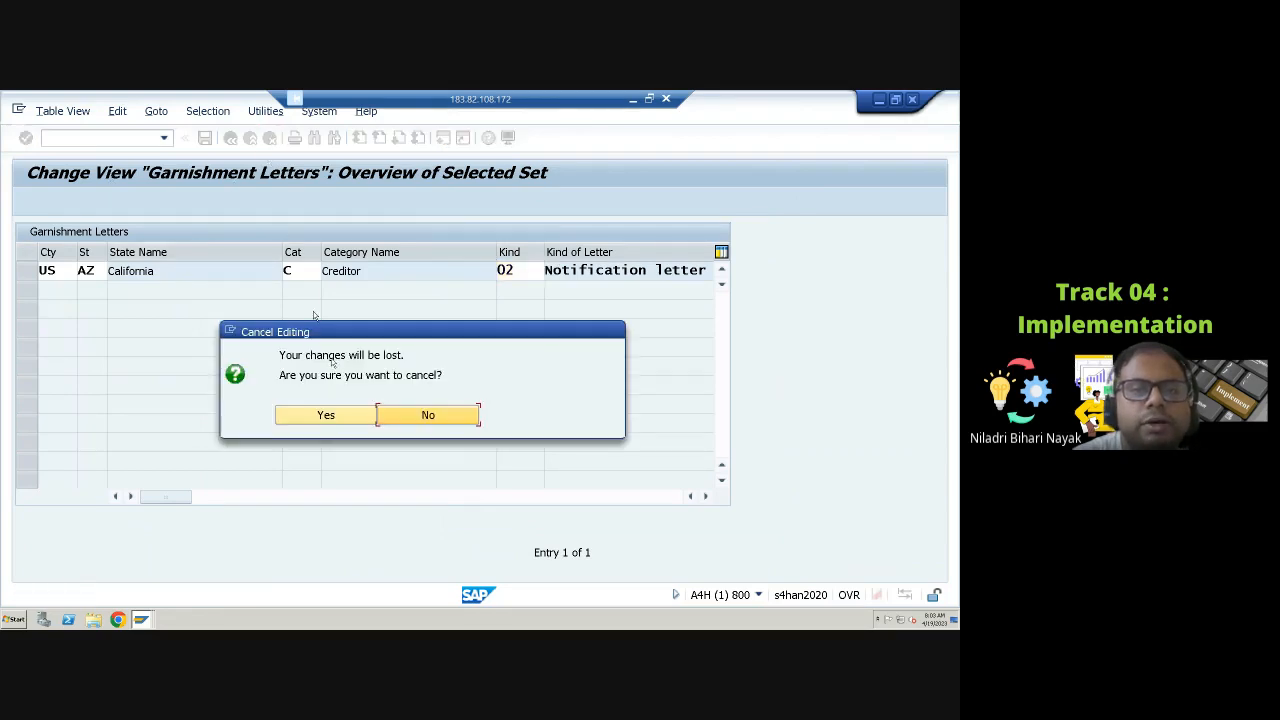
pyautogui.click(348, 415)
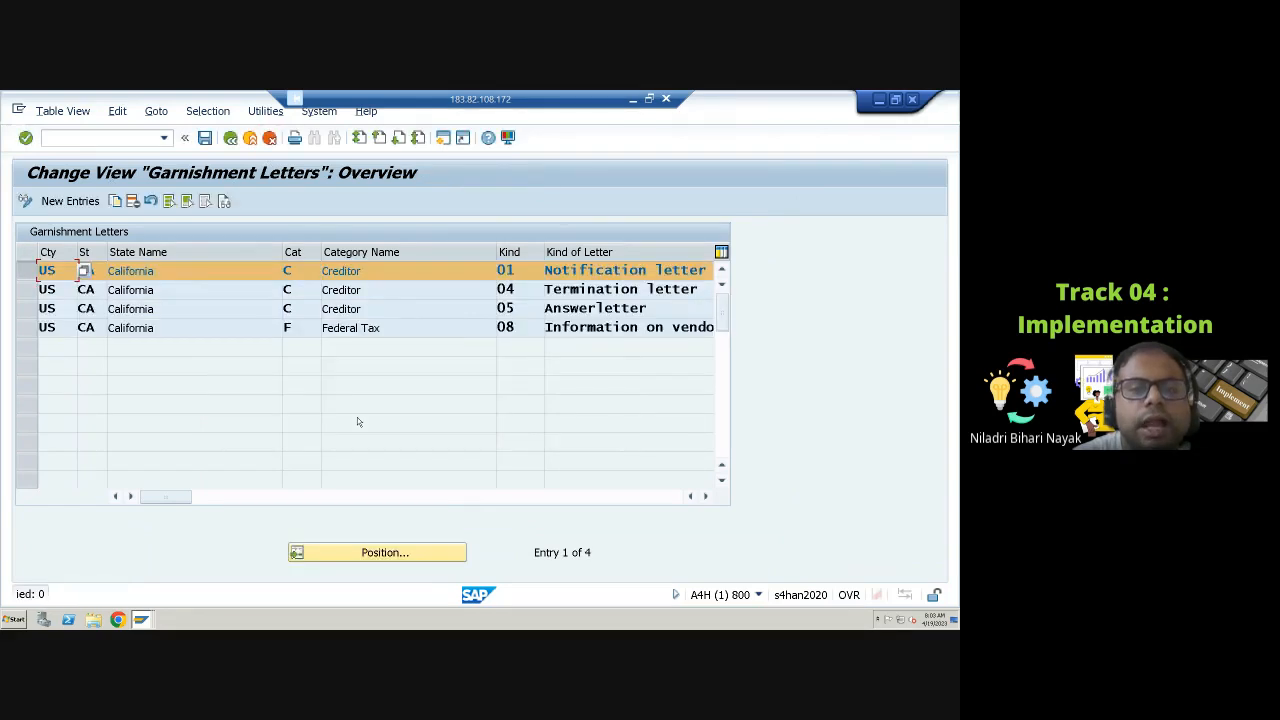
pyautogui.click(230, 138)
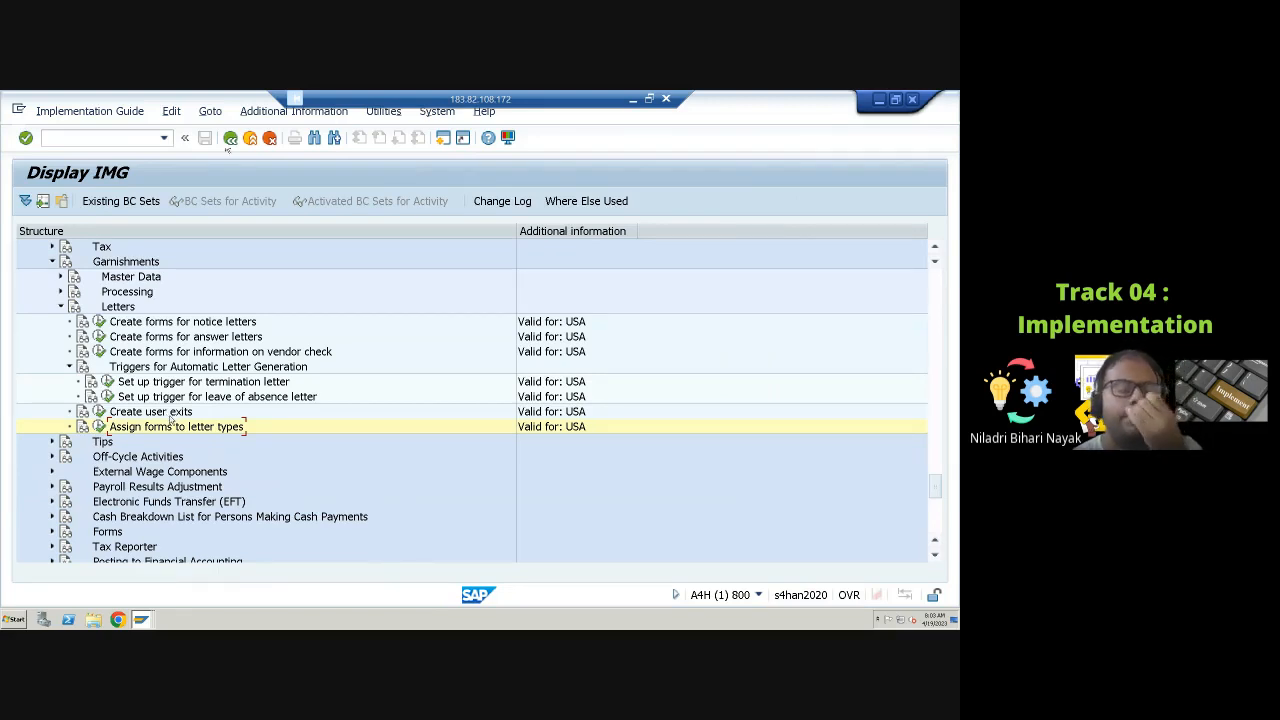
# Step: Review the function exits for garnishment letters and return to the IMG structure
pyautogui.click(99, 411)
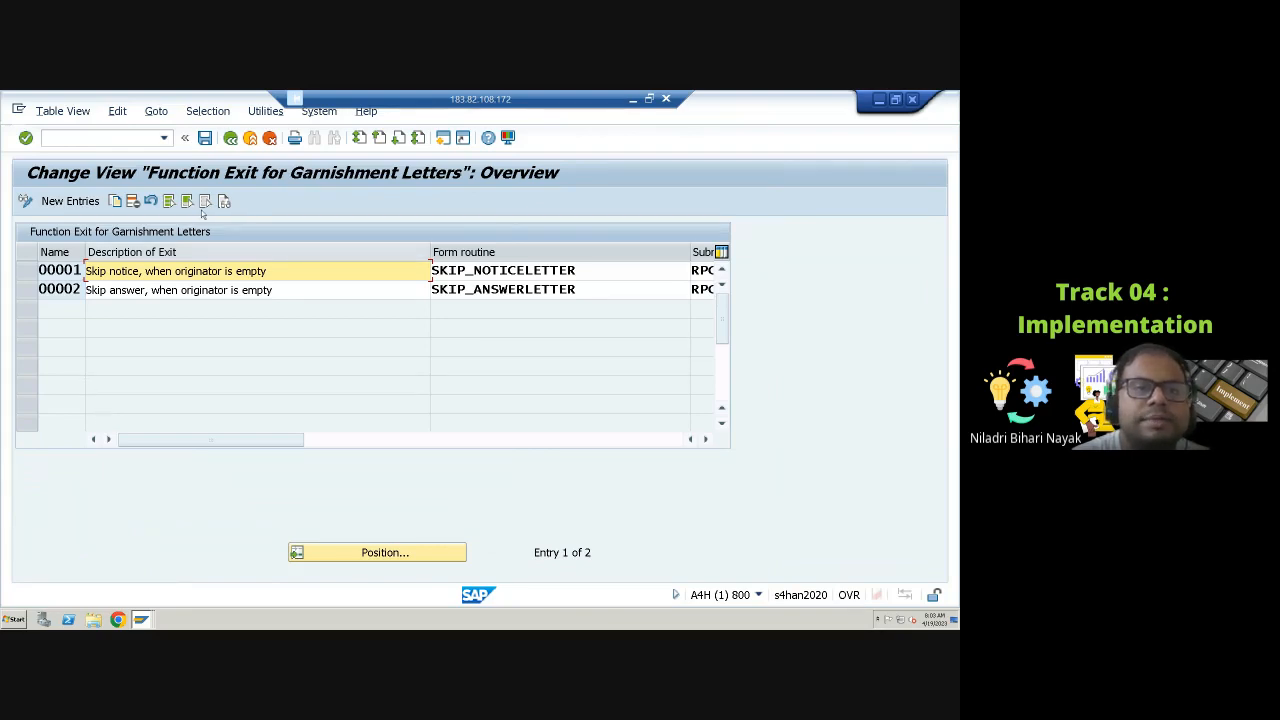
pyautogui.click(230, 137)
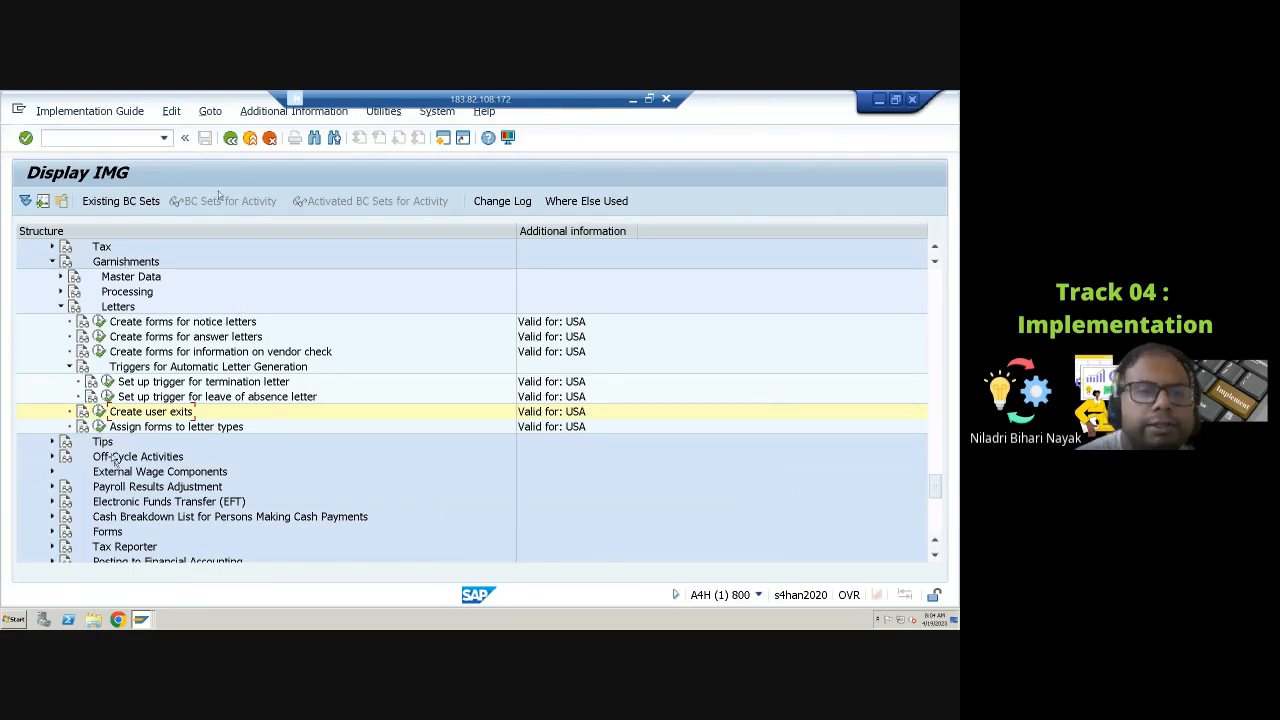
pyautogui.click(60, 306)
pyautogui.click(60, 307)
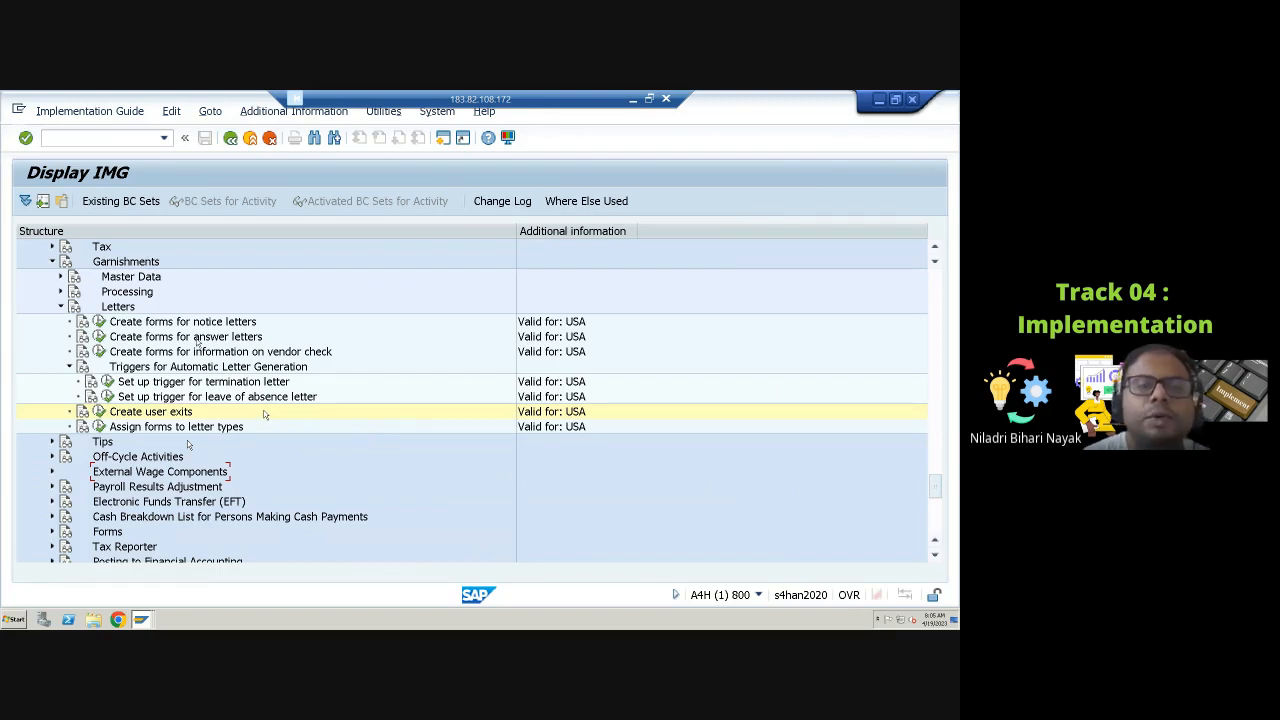
pyautogui.click(213, 325)
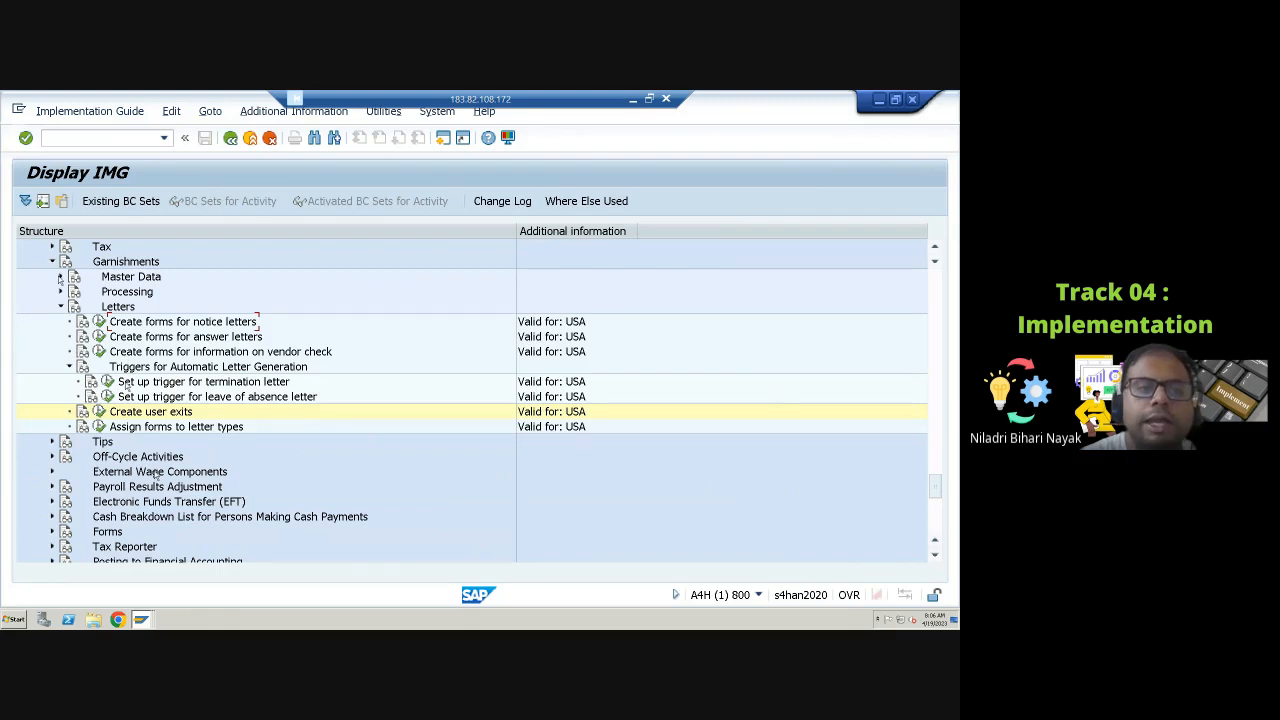
# Step: Expand and collapse the Garnishments Master Data and Processing nodes, then collapse the Letters node
pyautogui.click(60, 277)
pyautogui.click(60, 277)
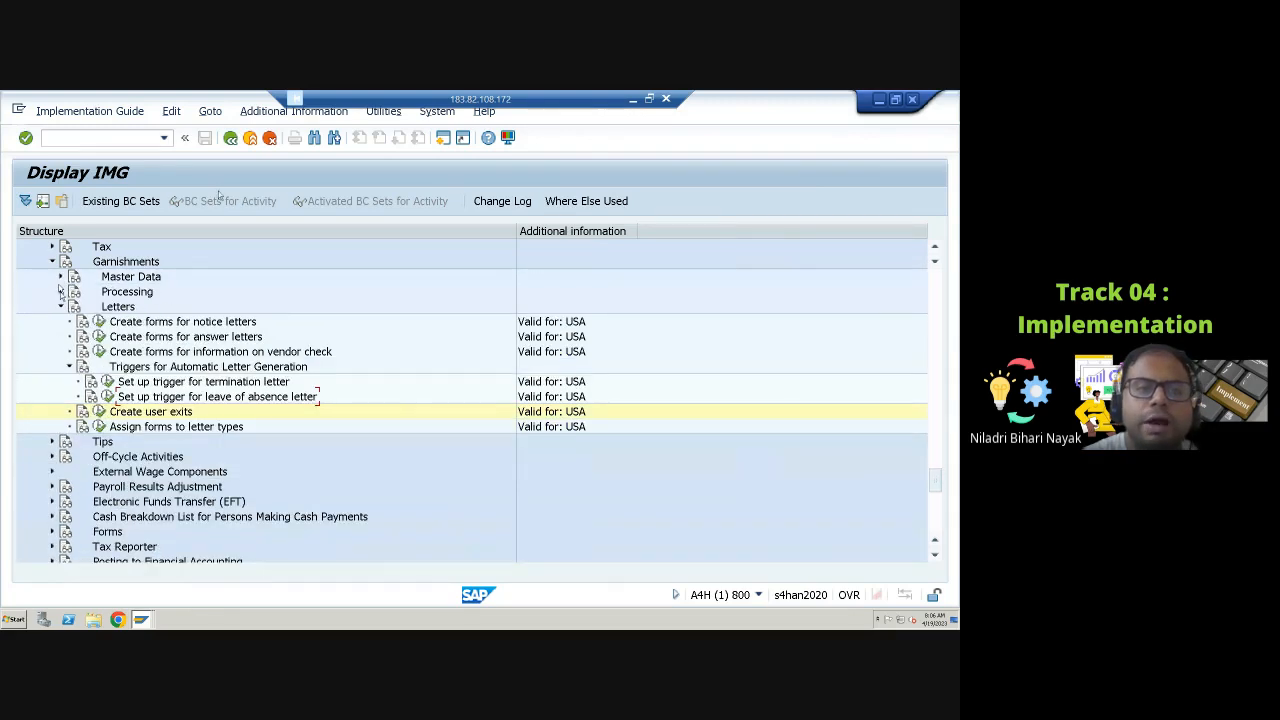
pyautogui.click(60, 291)
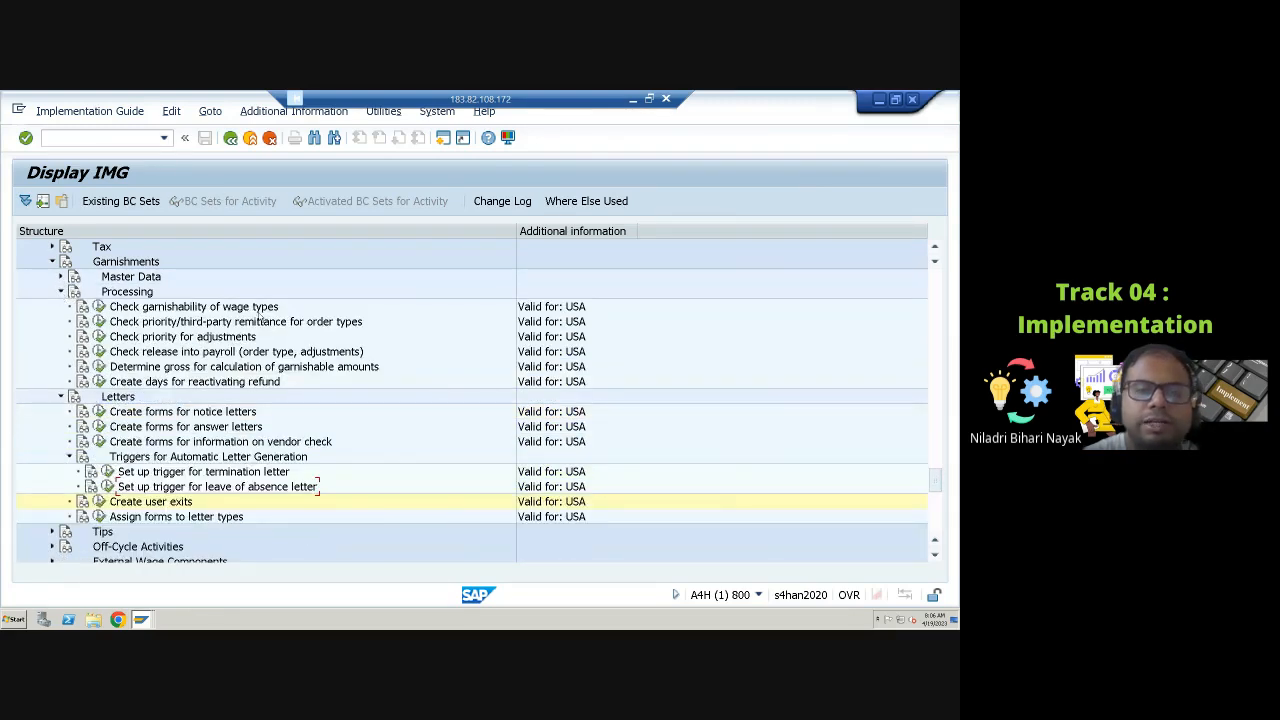
pyautogui.click(60, 291)
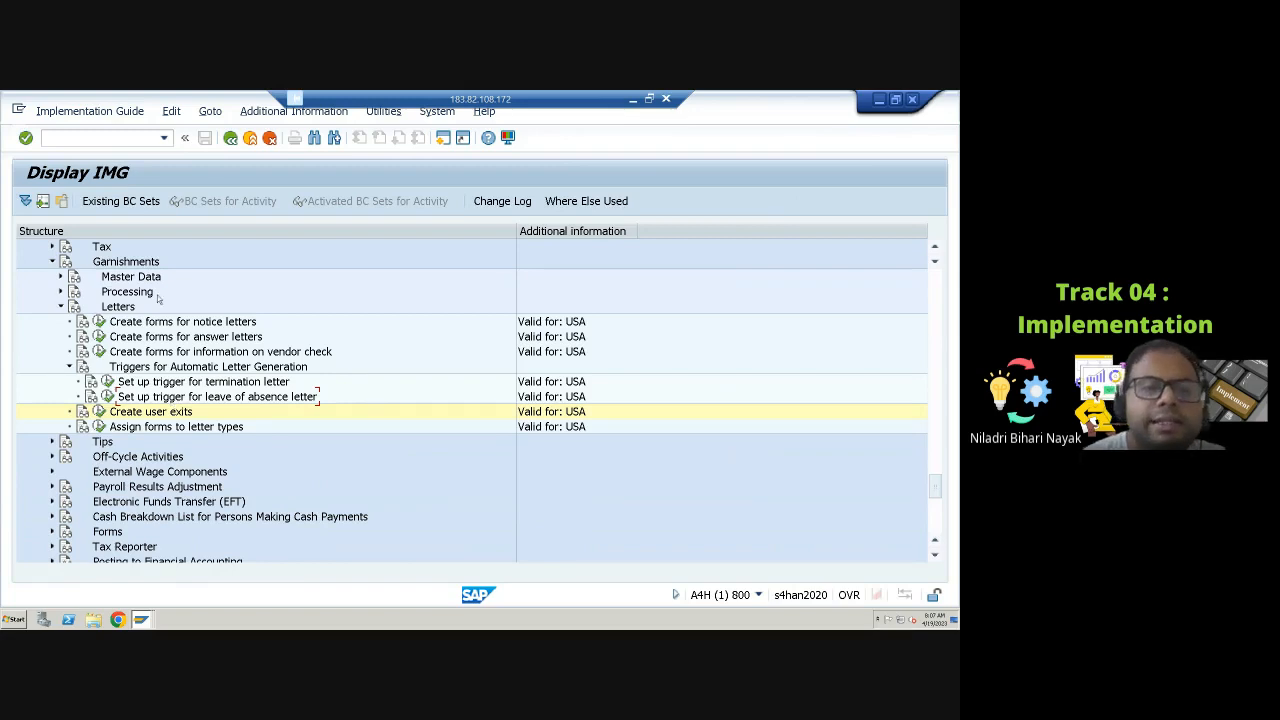
pyautogui.click(61, 307)
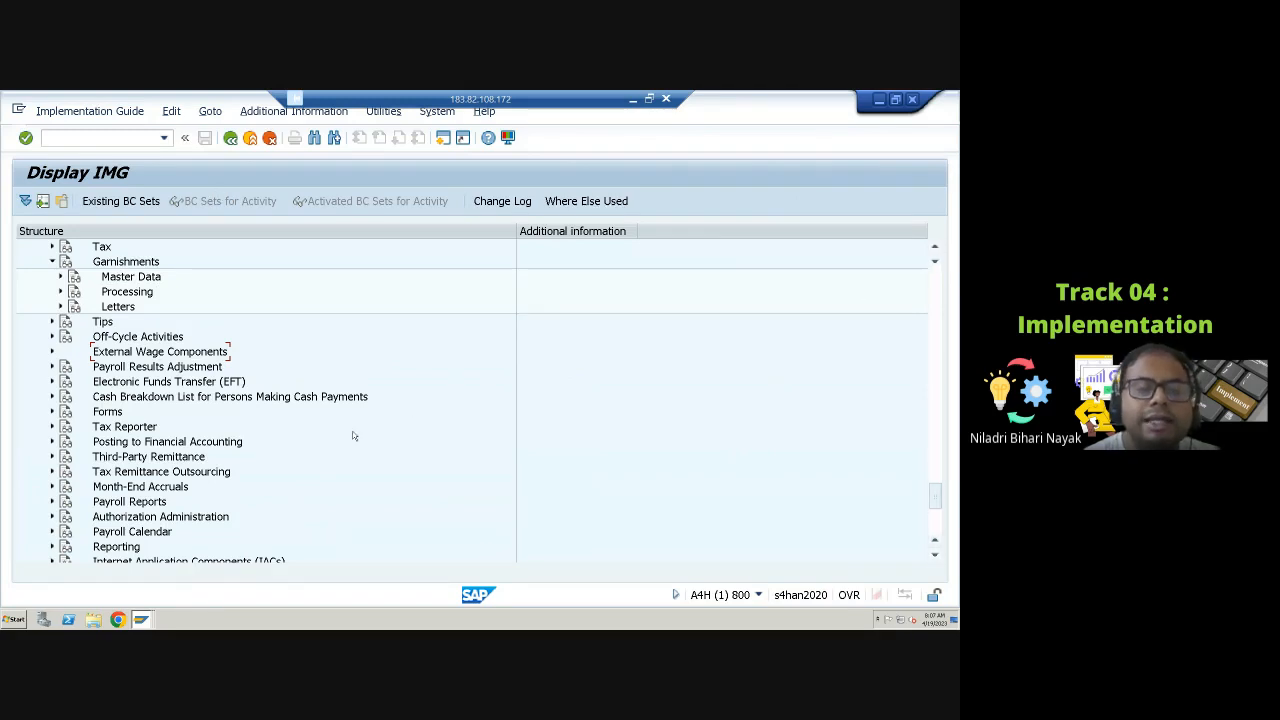
# Step: Open transaction PE01 and display the source text of the garnishment schema UGRN
pyautogui.click(96, 138)
pyautogui.write('/')
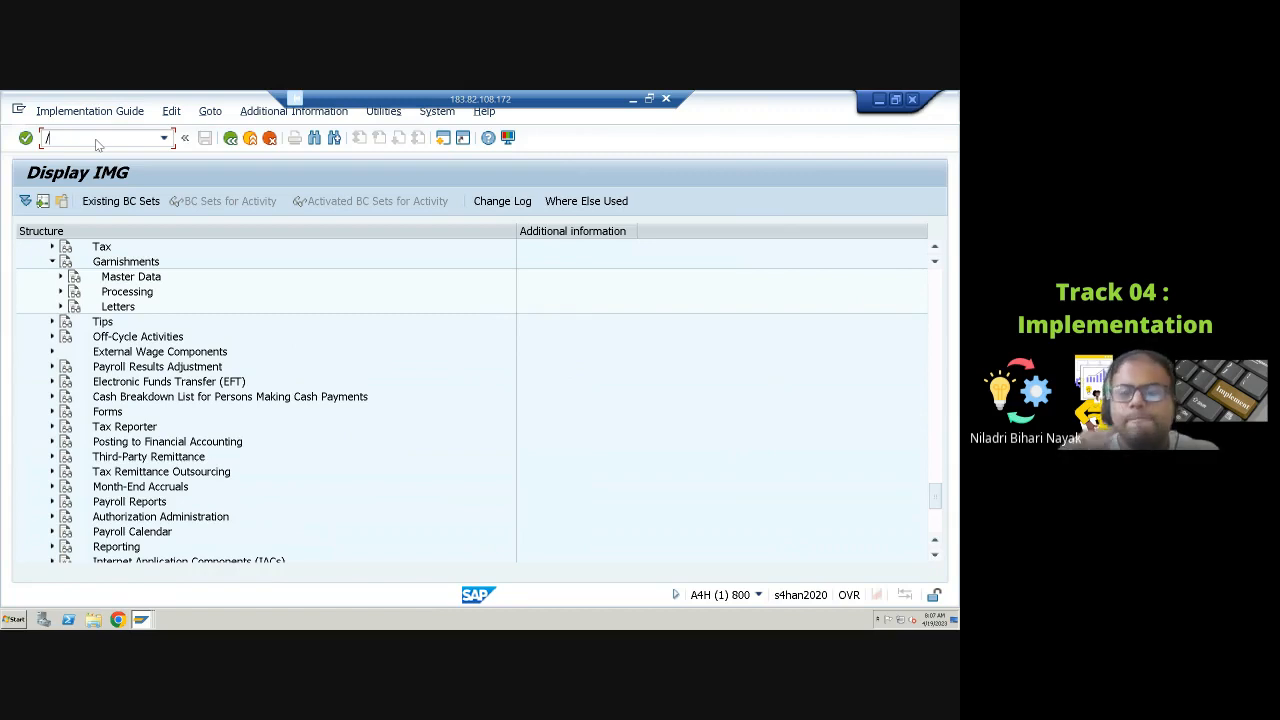
pyautogui.write('npe')
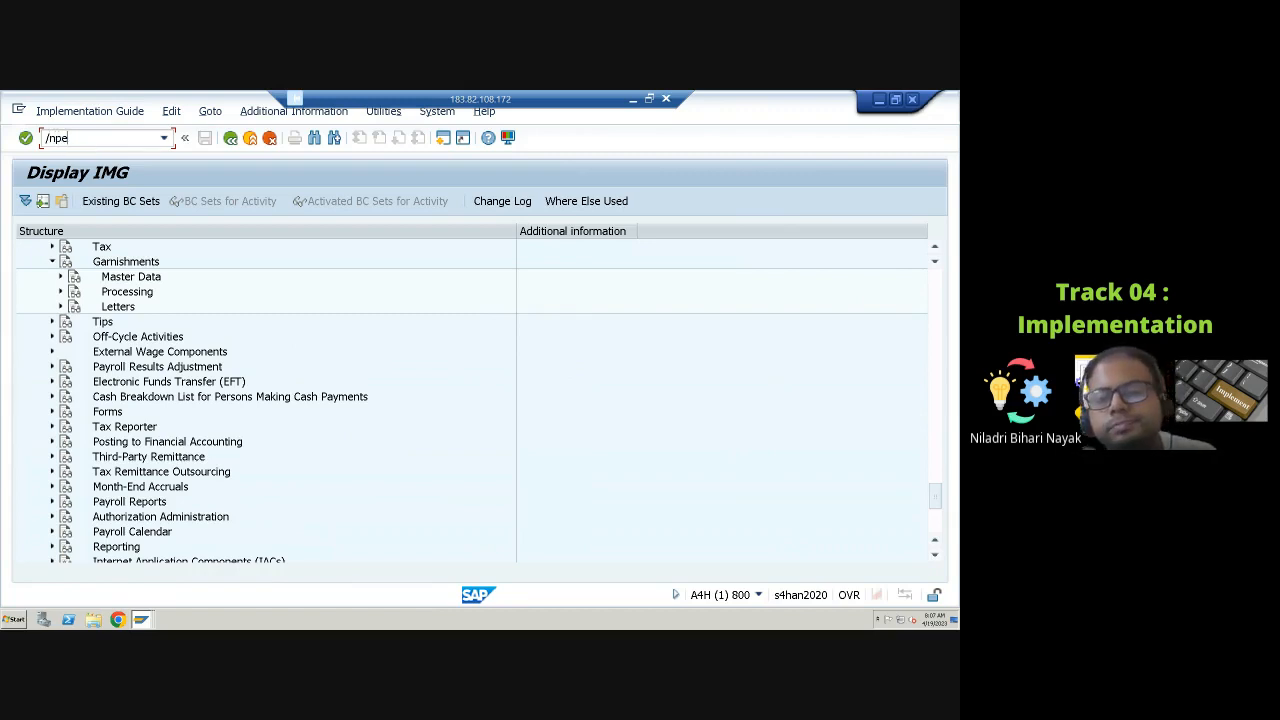
pyautogui.write('01')
pyautogui.press('Return')
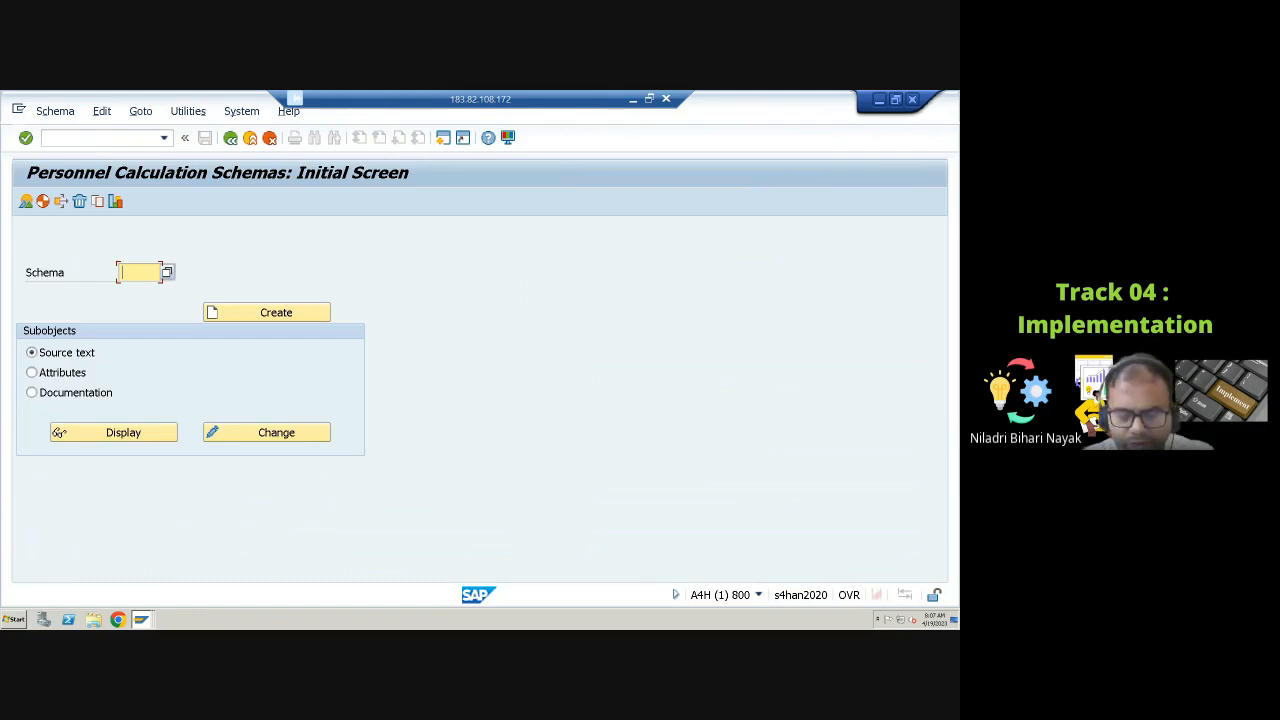
pyautogui.write('U')
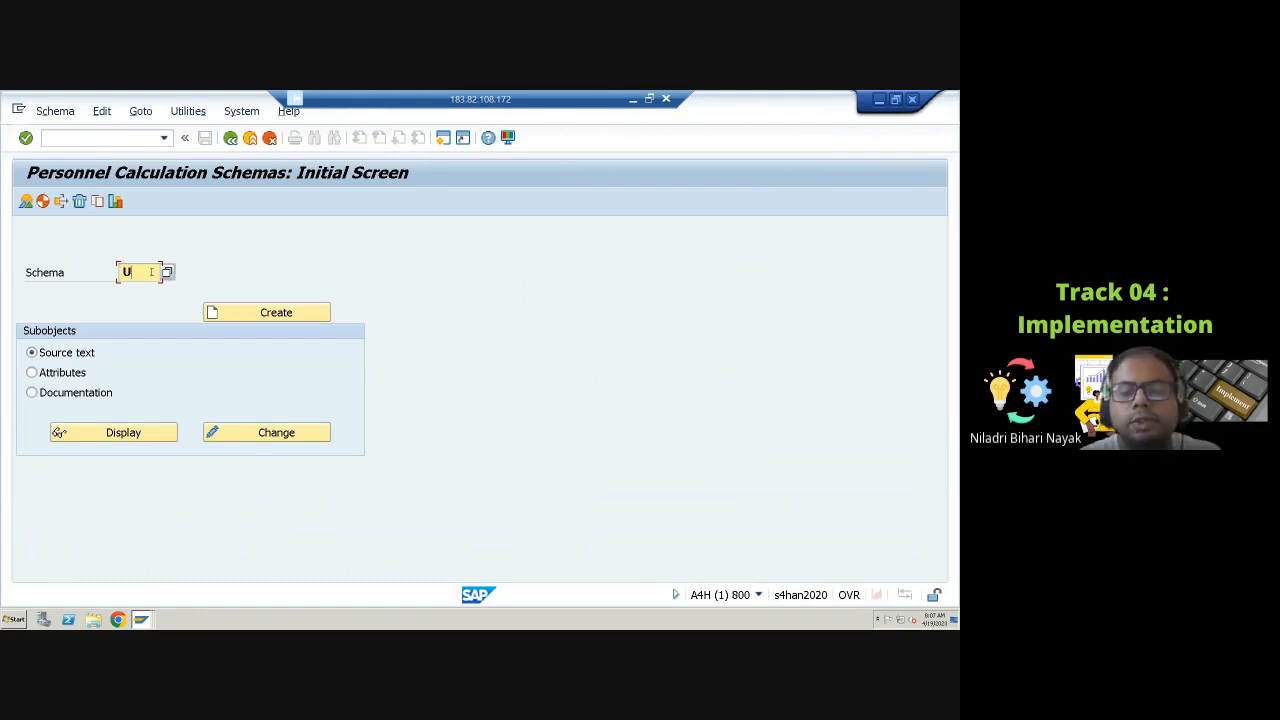
pyautogui.write('GRN')
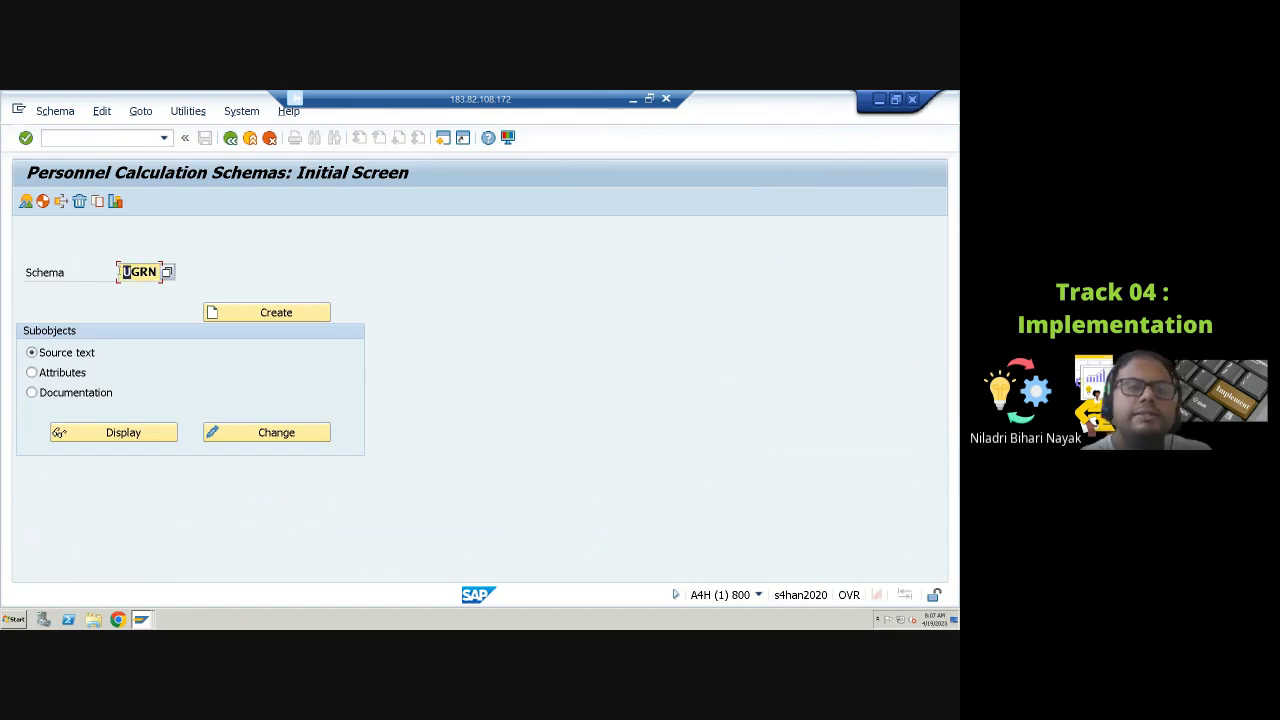
pyautogui.moveTo(126, 272); pyautogui.dragTo(160, 272)
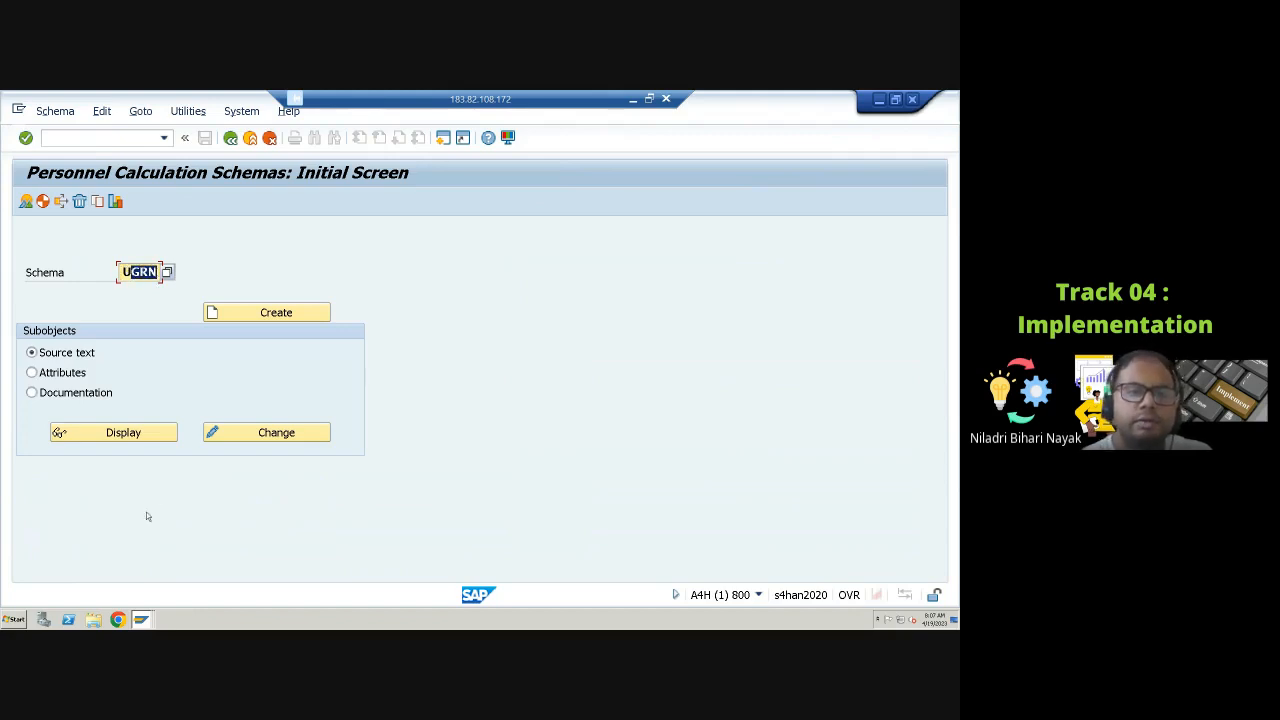
pyautogui.click(127, 434)
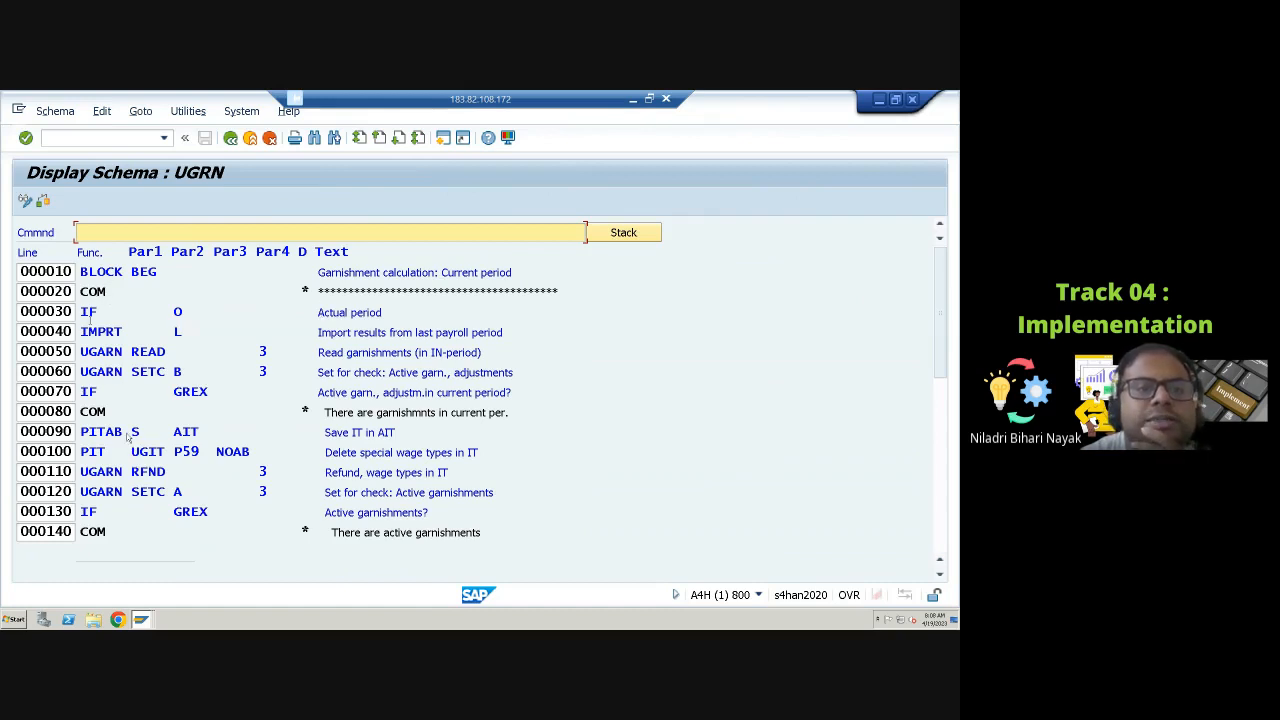
# Step: Examine the first lines of schema UGRN covering the current-period check, import of results and garnishment reading
pyautogui.moveTo(316, 312); pyautogui.dragTo(398, 320)
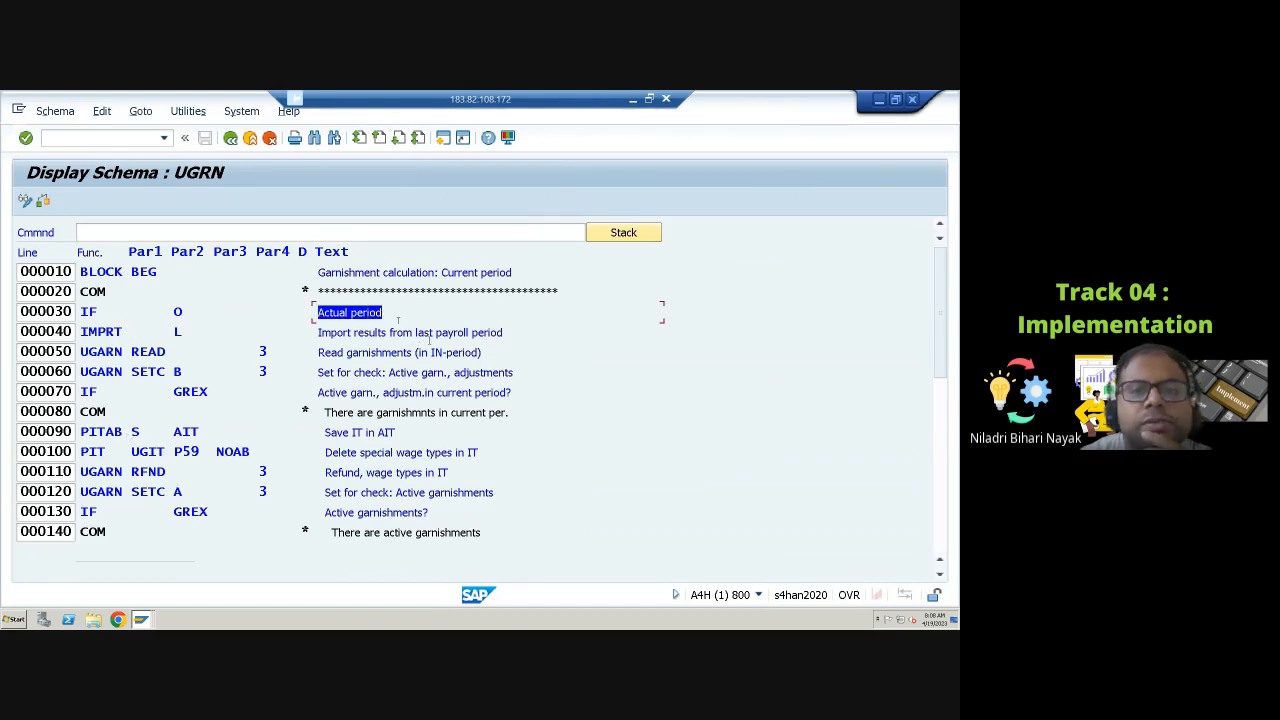
pyautogui.moveTo(434, 334); pyautogui.dragTo(486, 332)
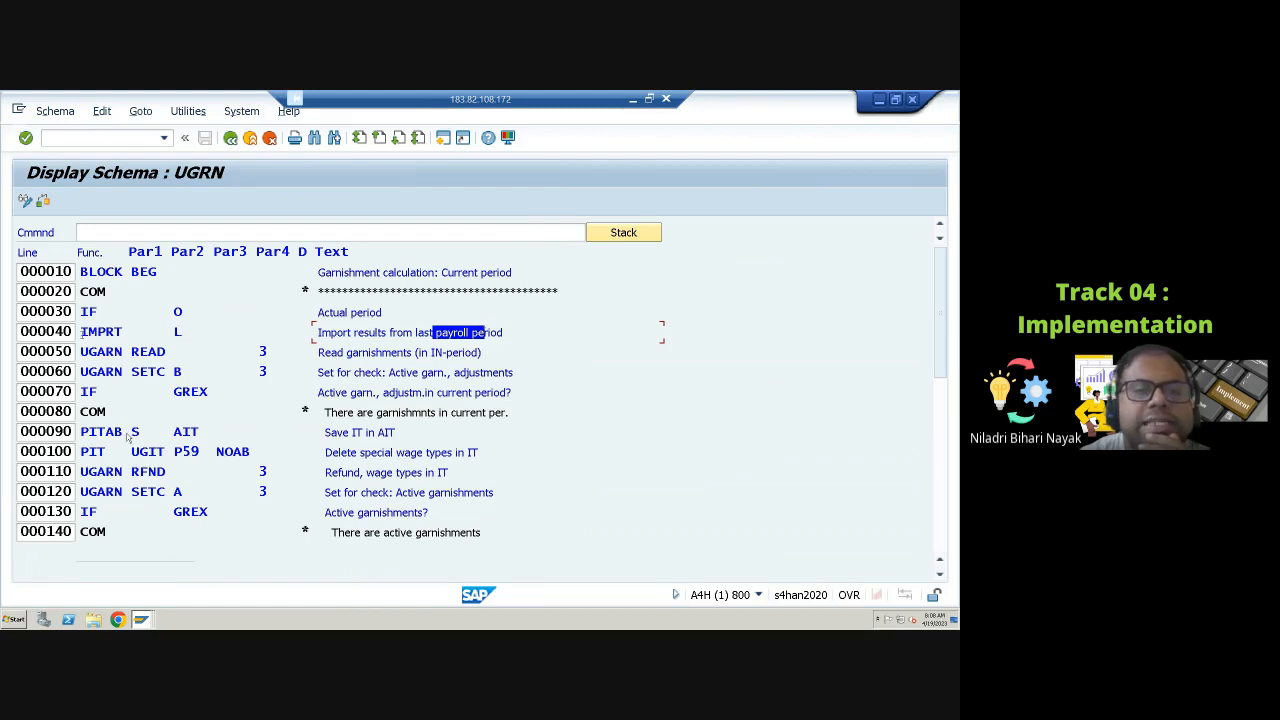
pyautogui.moveTo(80, 332); pyautogui.dragTo(123, 332)
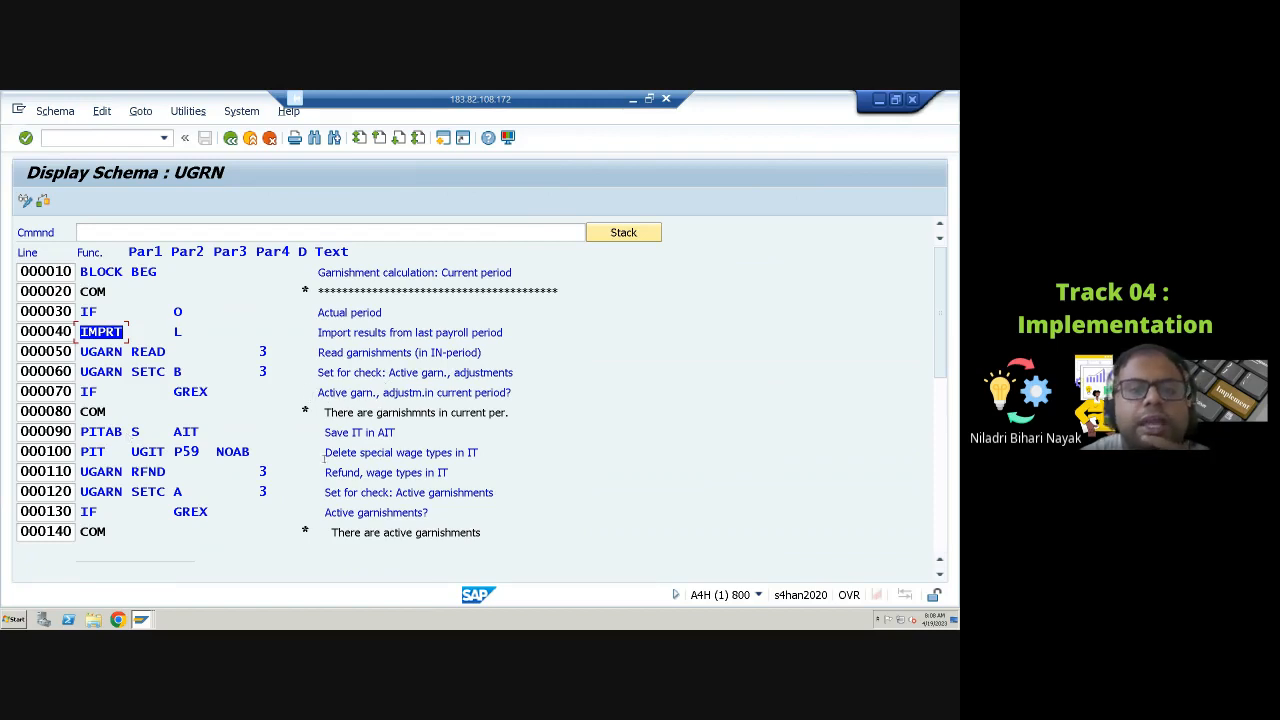
pyautogui.doubleClick(410, 393)
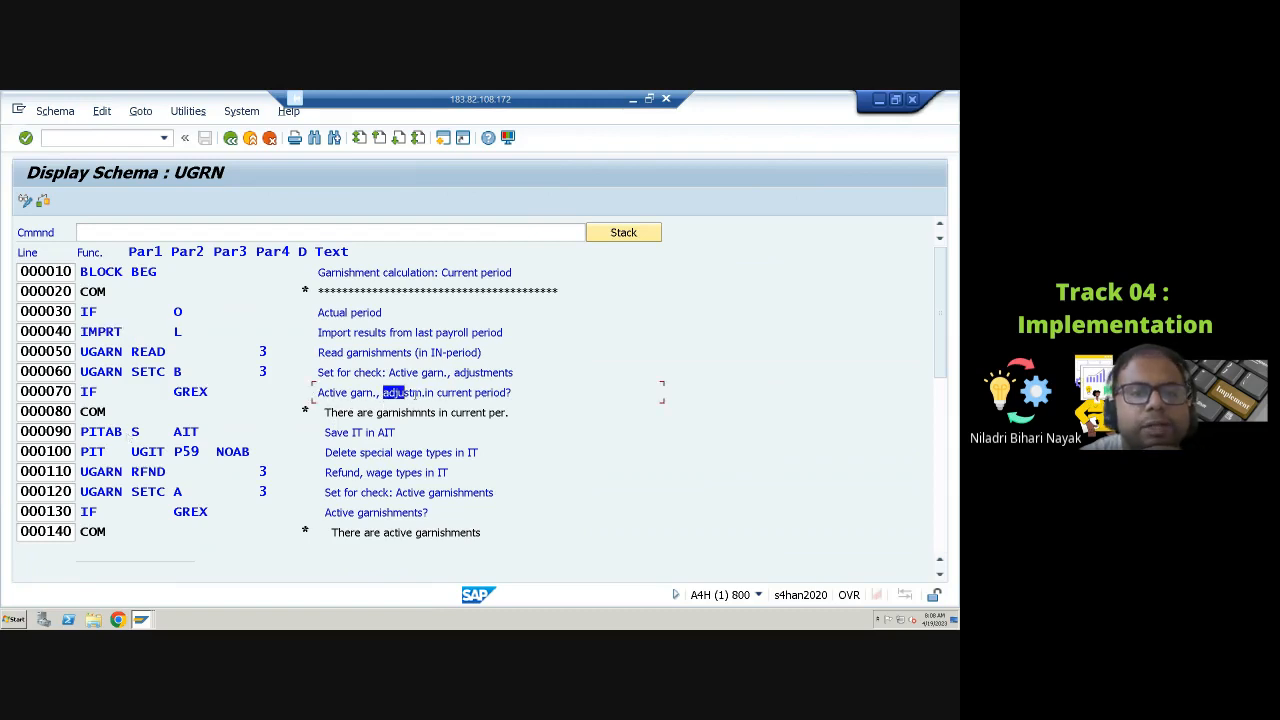
pyautogui.moveTo(415, 393); pyautogui.dragTo(501, 393)
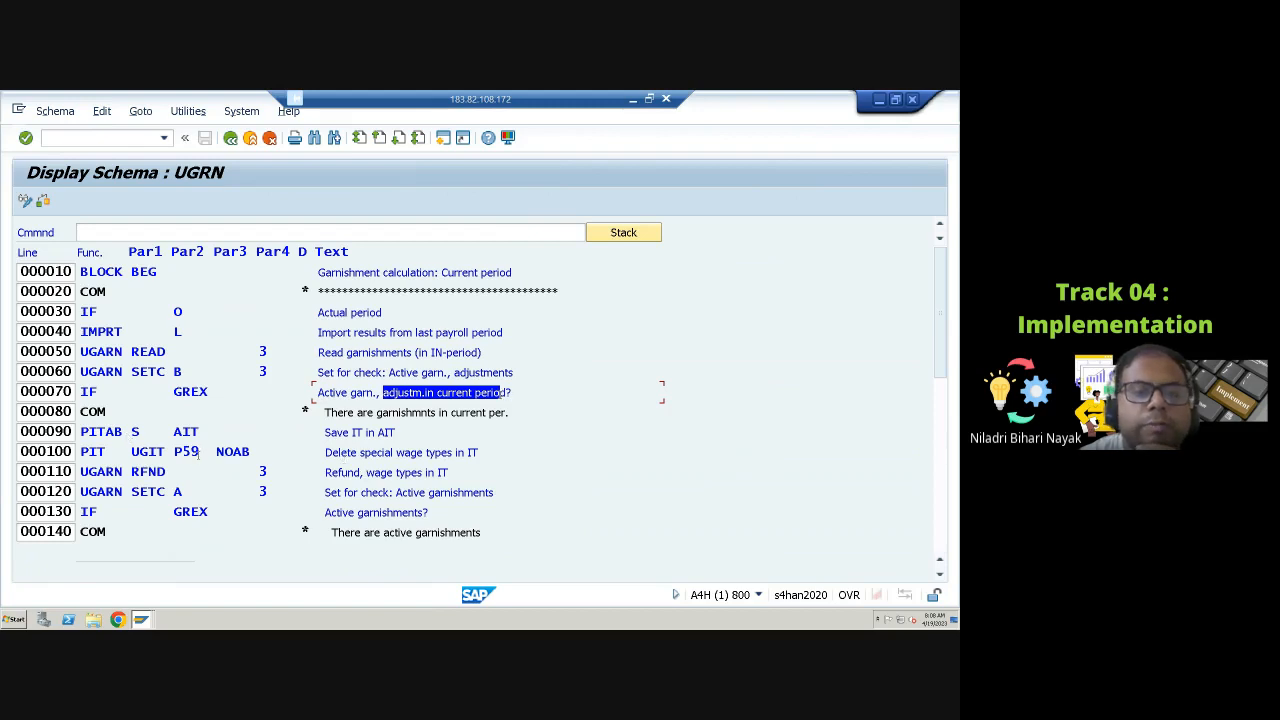
pyautogui.moveTo(199, 452); pyautogui.dragTo(174, 452)
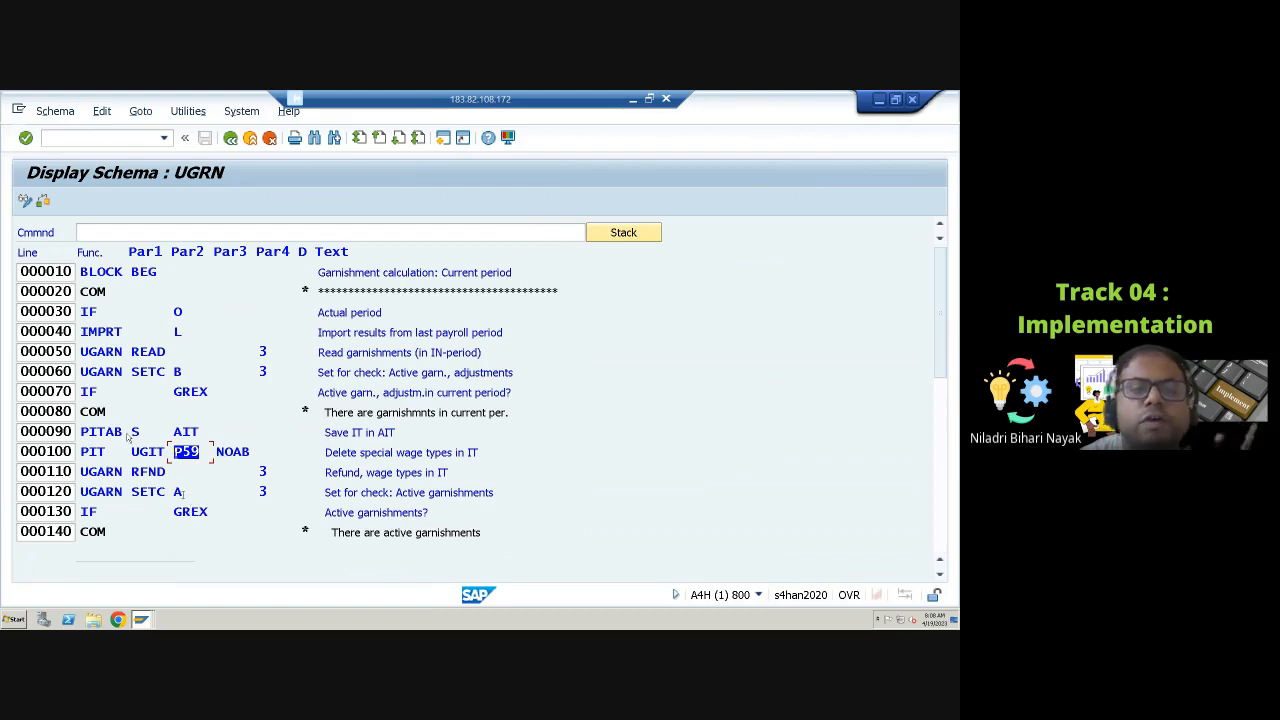
pyautogui.scroll(-1, 219, 497)
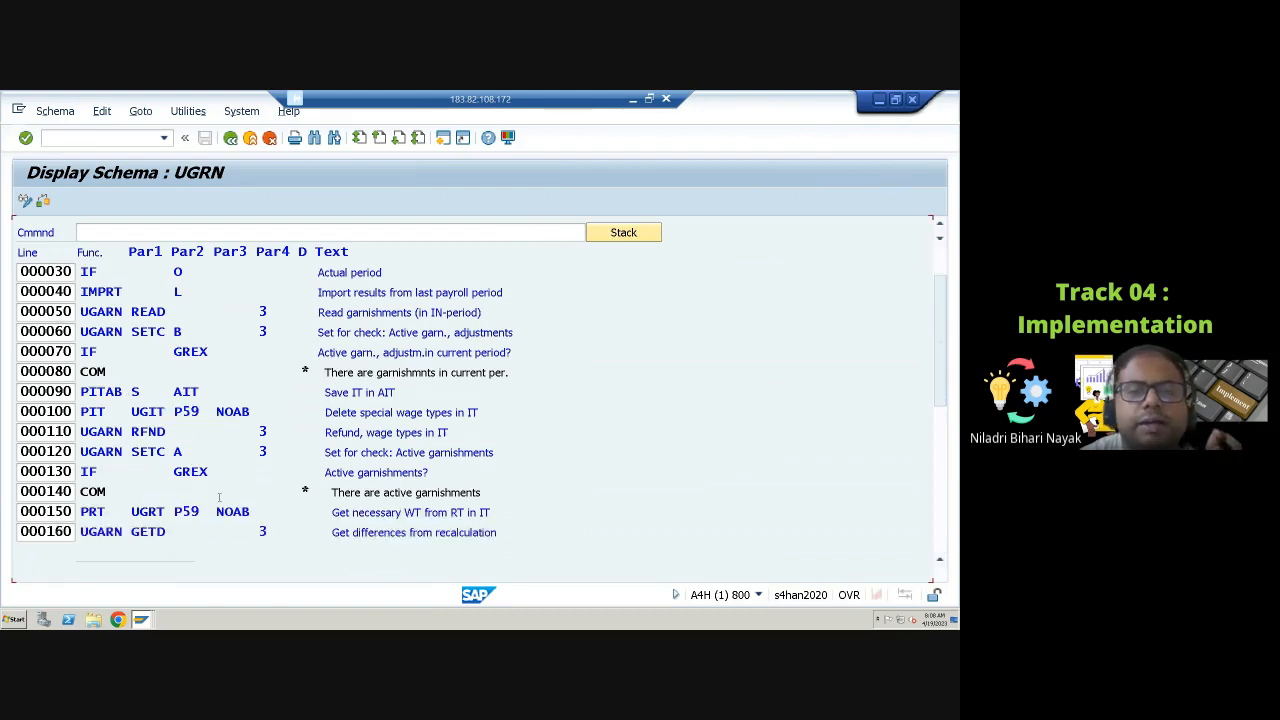
pyautogui.scroll(-5, 219, 497)
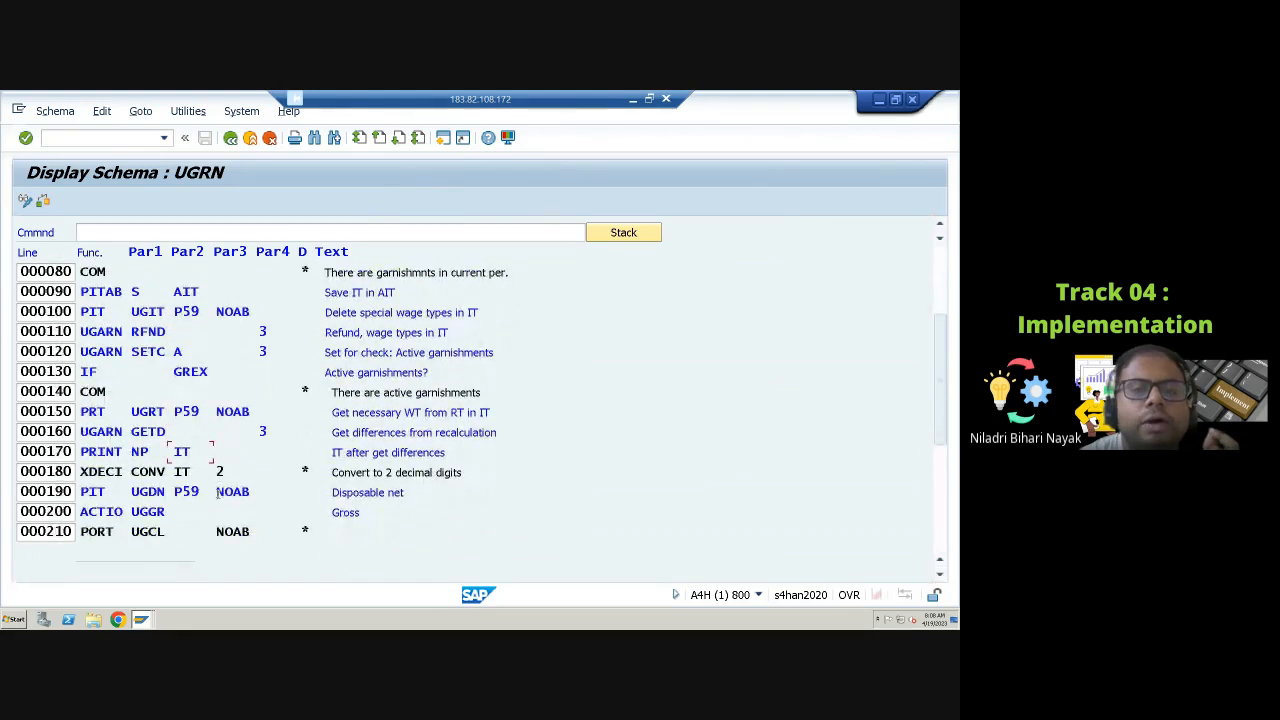
# Step: Read through the remaining UGRN lines on disposable net, garnishment calculation and saving wage types, then return to the top
pyautogui.moveTo(363, 412); pyautogui.dragTo(480, 418)
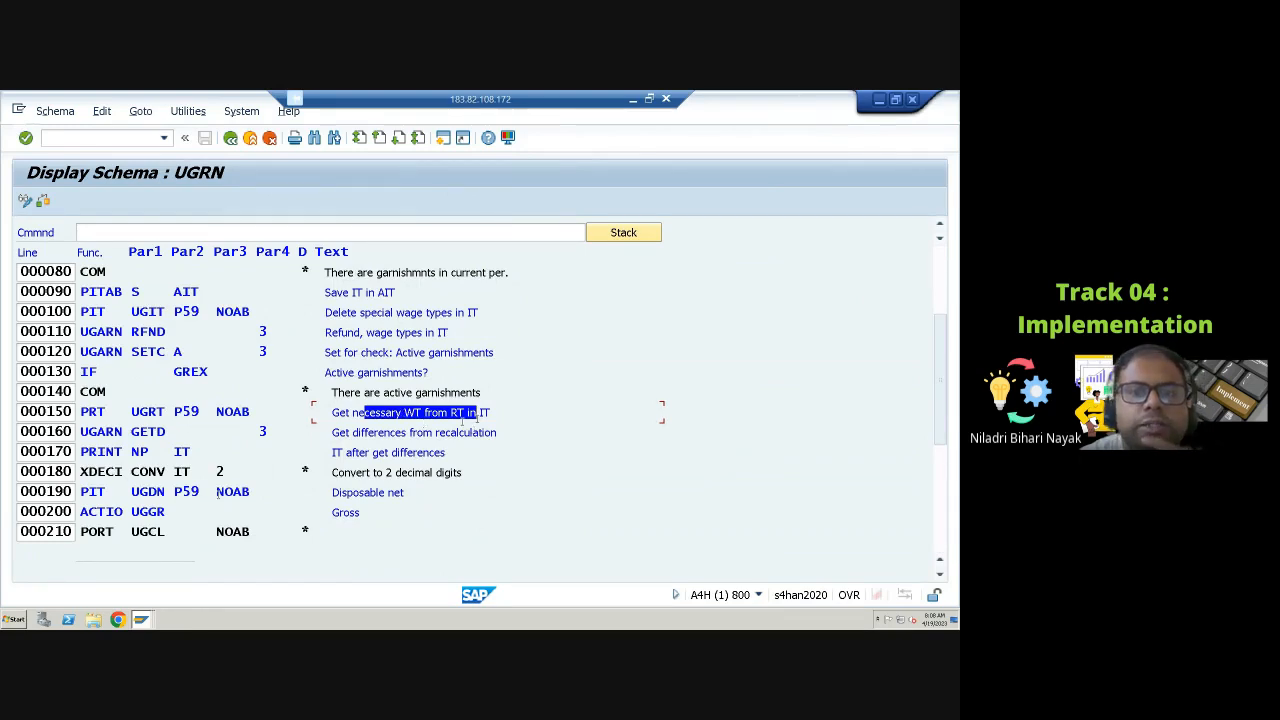
pyautogui.moveTo(465, 414)
pyautogui.mouseDown()
pyautogui.moveTo(477, 414)
pyautogui.moveTo(452, 413)
pyautogui.mouseUp()
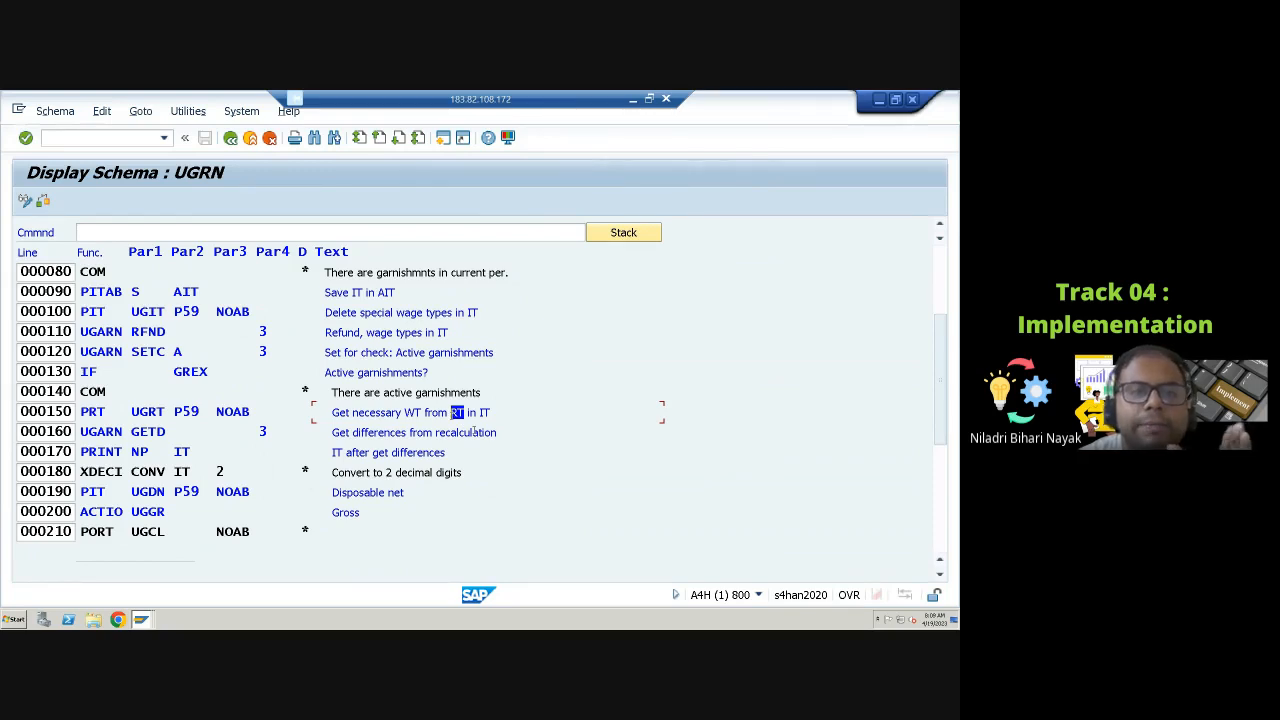
pyautogui.moveTo(340, 434); pyautogui.dragTo(418, 436)
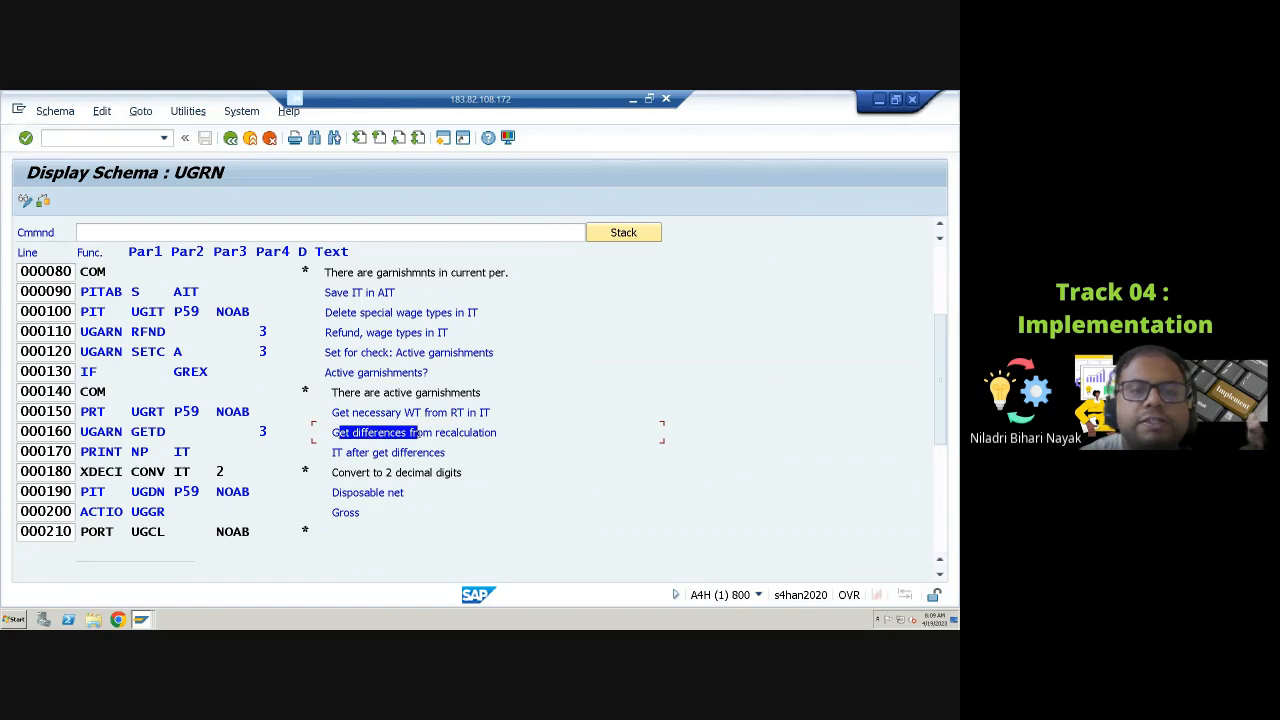
pyautogui.click(373, 490)
pyautogui.scroll(-1, 373, 488)
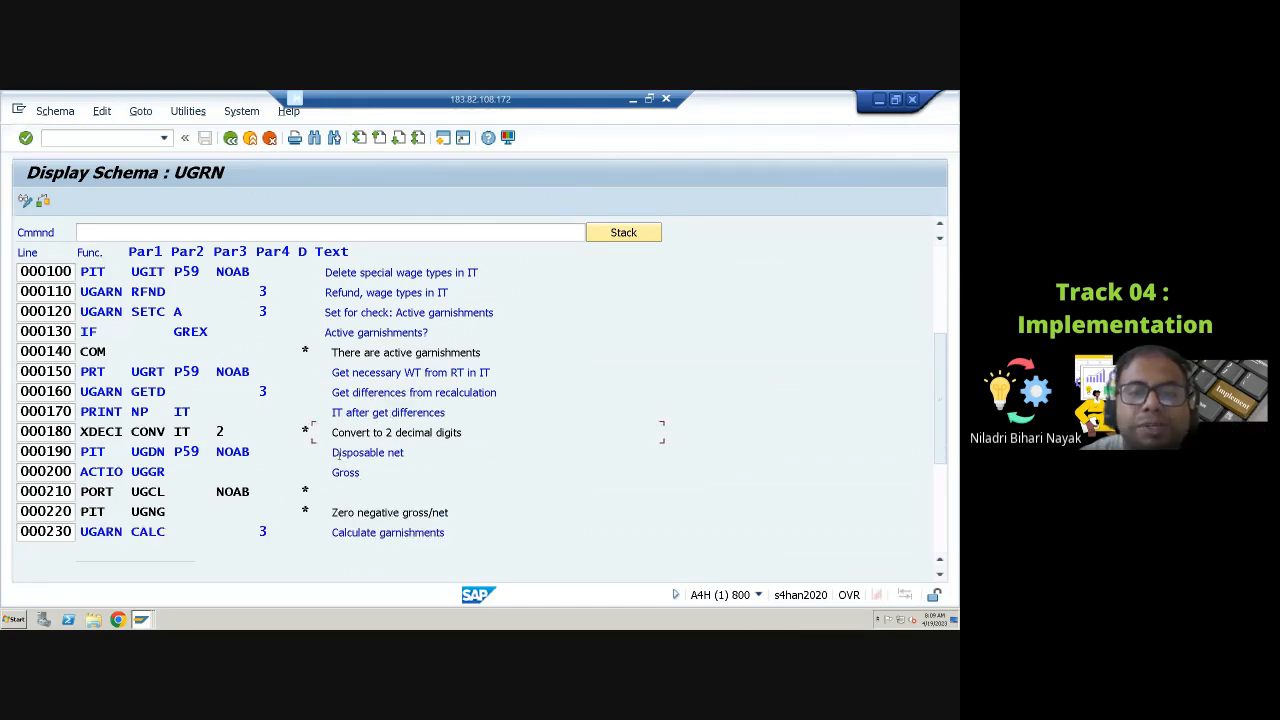
pyautogui.moveTo(338, 452); pyautogui.dragTo(405, 453)
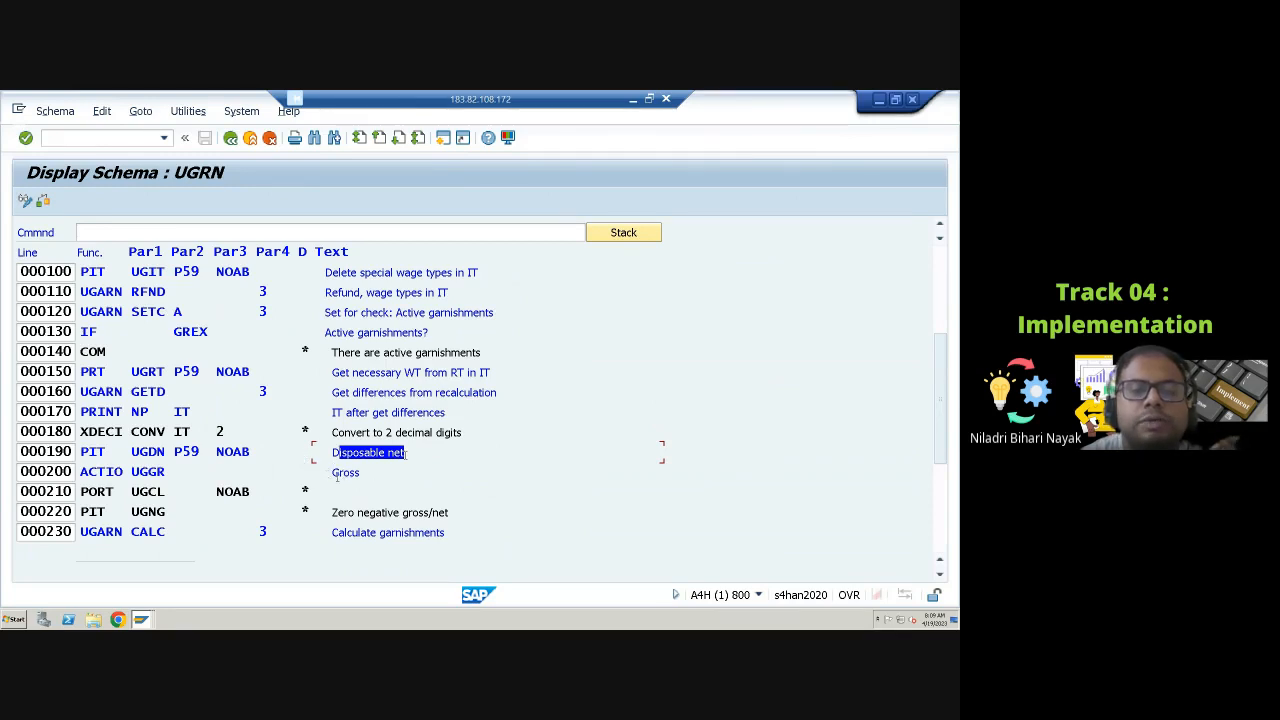
pyautogui.scroll(-2, 337, 478)
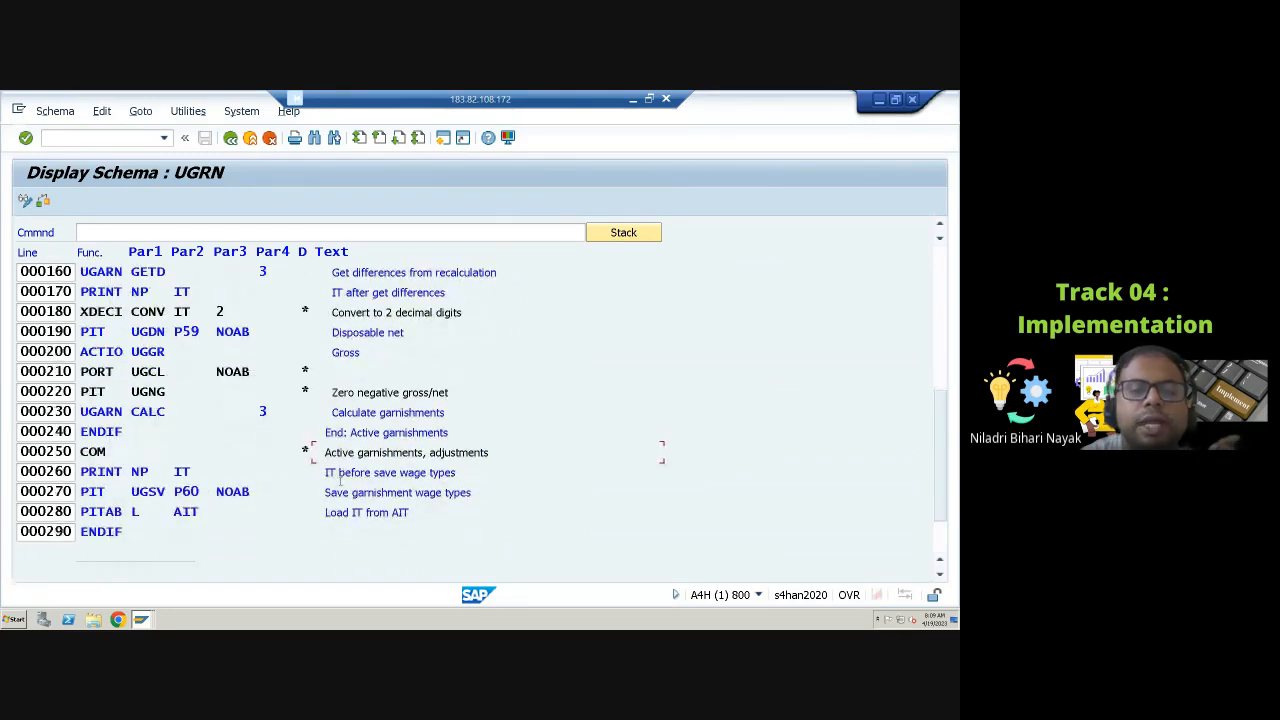
pyautogui.scroll(-1, 340, 481)
pyautogui.scroll(-1, 397, 377)
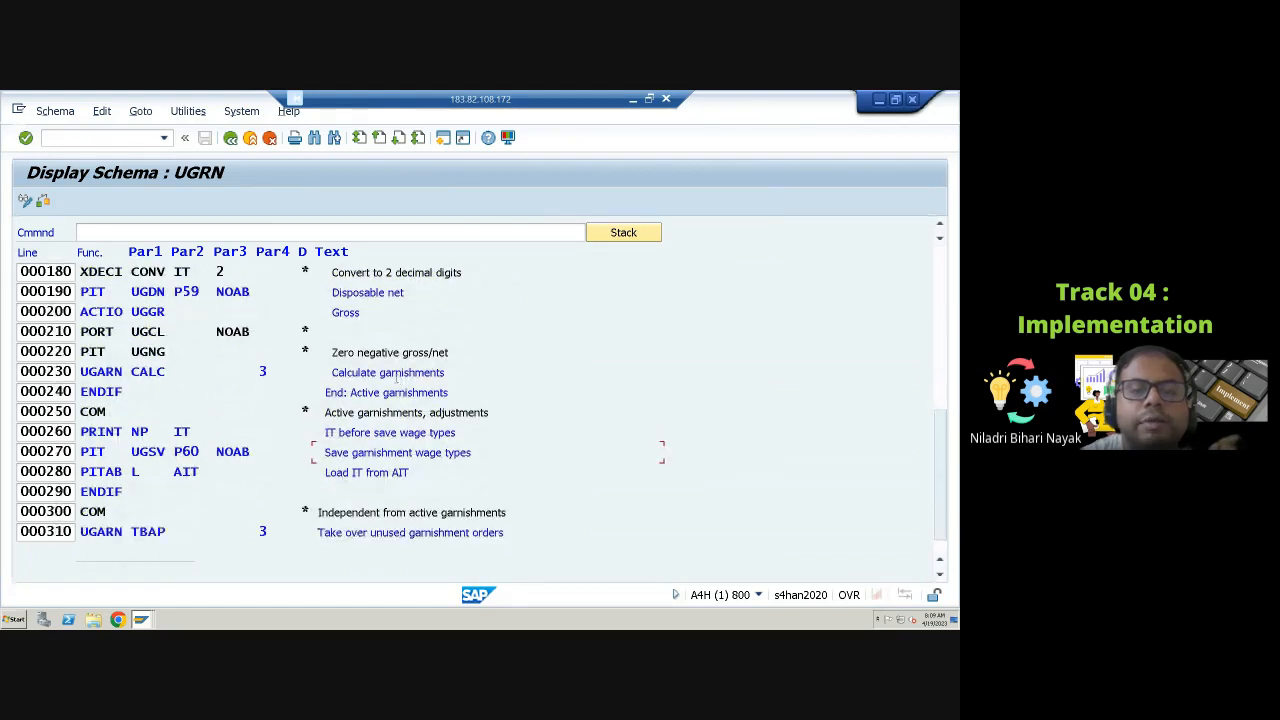
pyautogui.scroll(-1, 356, 414)
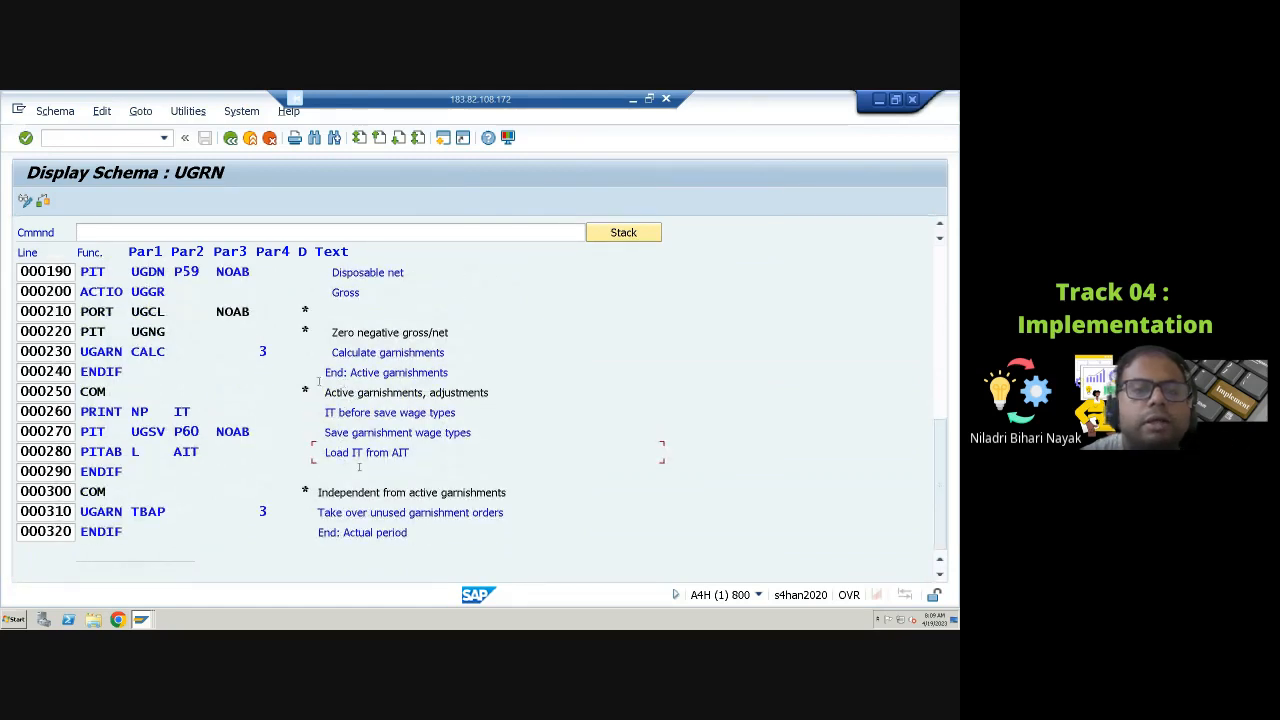
pyautogui.moveTo(350, 372); pyautogui.dragTo(384, 372)
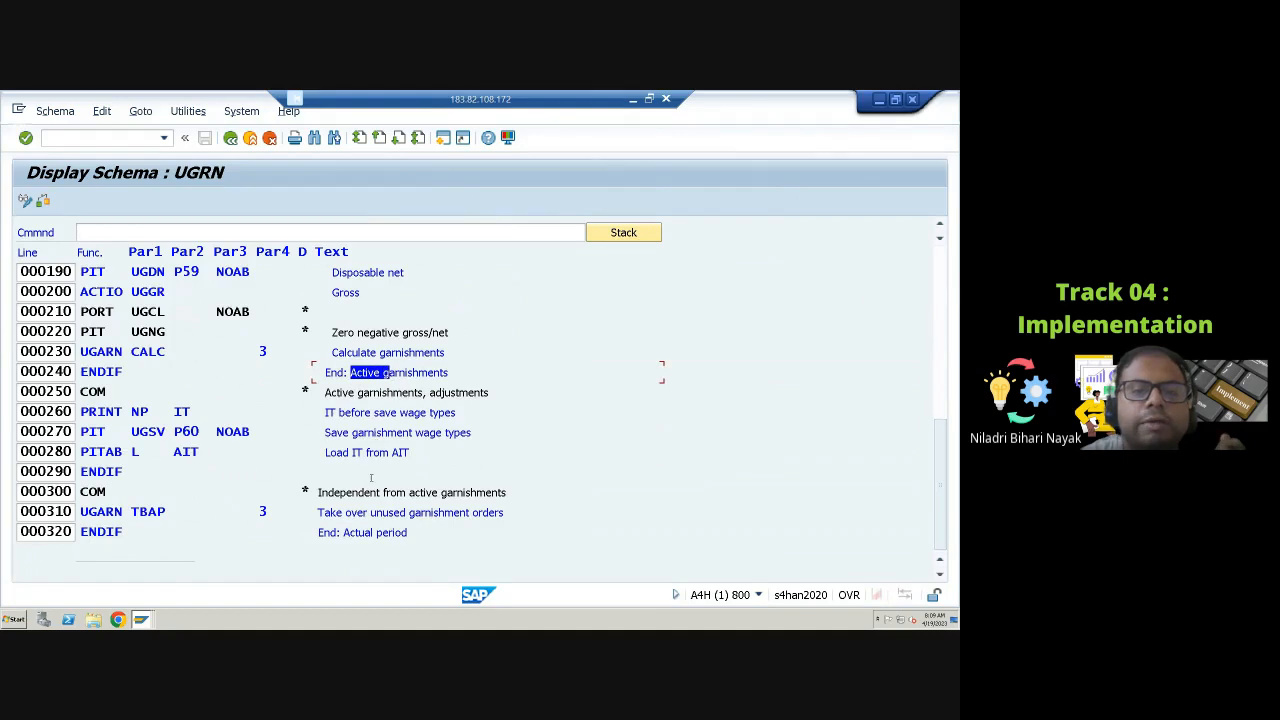
pyautogui.scroll(-1, 371, 478)
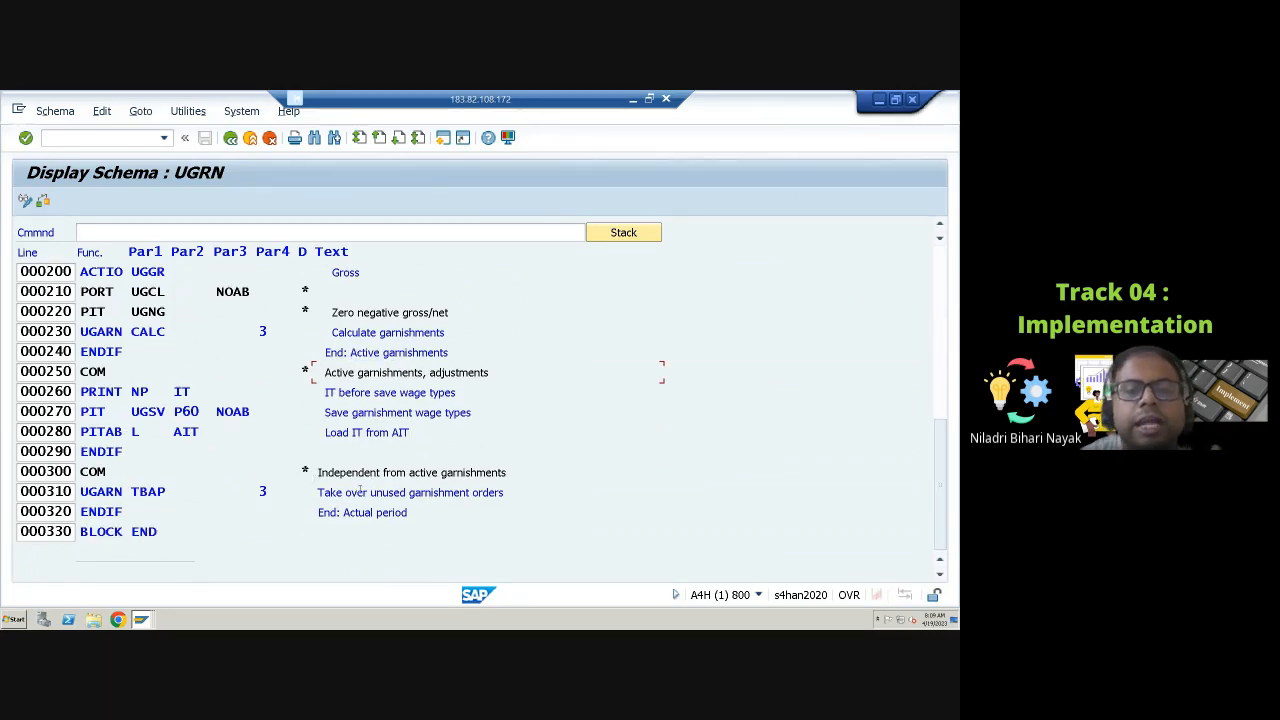
pyautogui.moveTo(368, 492); pyautogui.dragTo(502, 493)
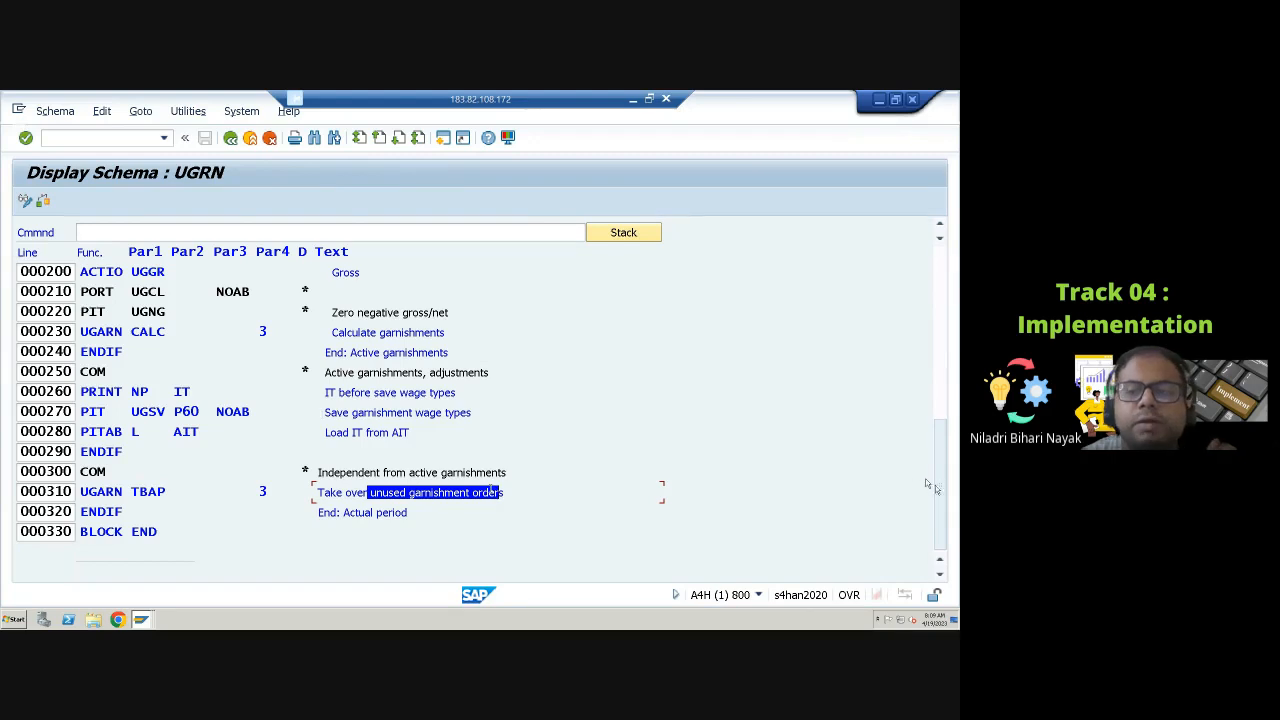
pyautogui.moveTo(935, 485); pyautogui.dragTo(948, 286)
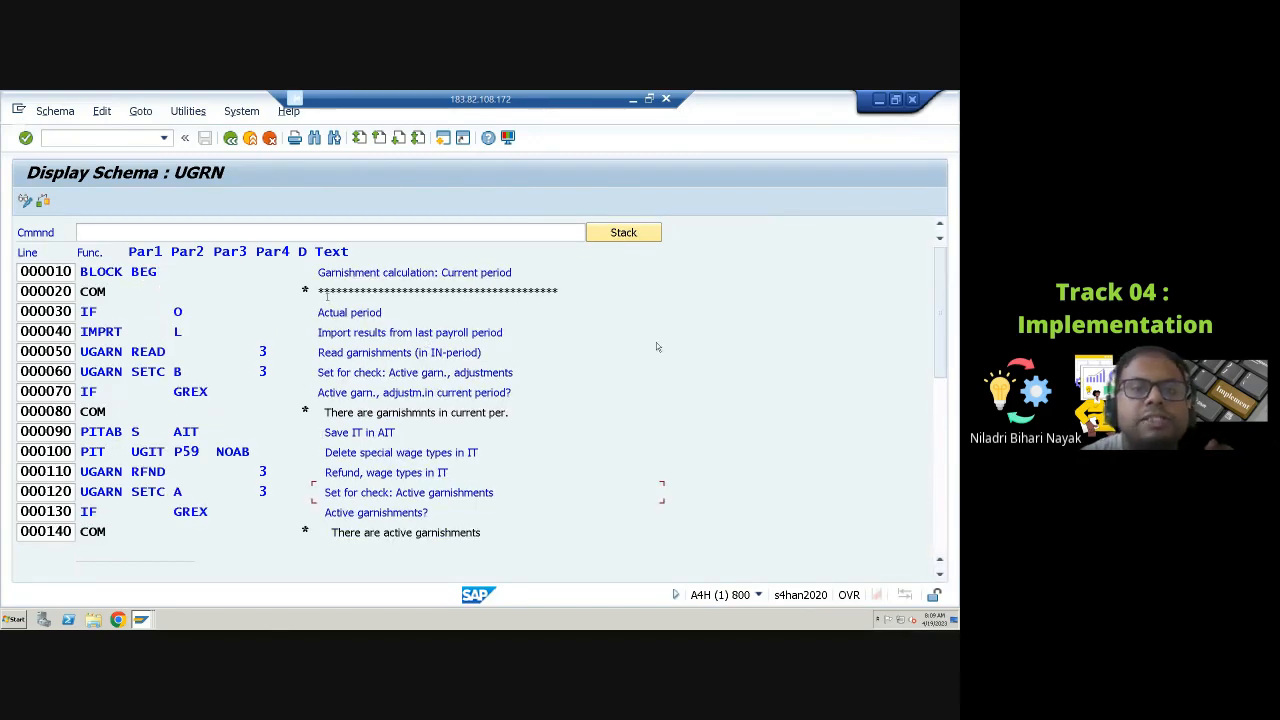
pyautogui.moveTo(336, 290); pyautogui.dragTo(564, 288)
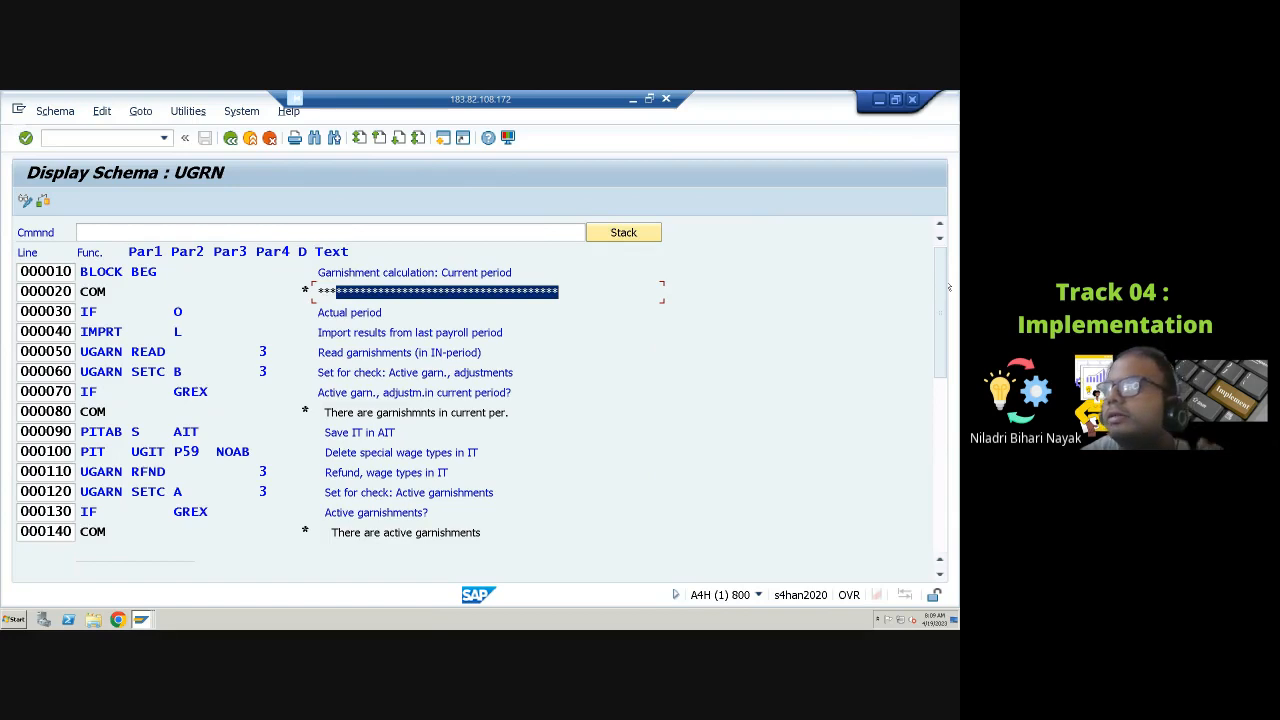
# Step: Copy schema UGRN to a new schema ZGRN under customizing request A4HK901193 and open ZGRN's source text for editing
pyautogui.click(230, 139)
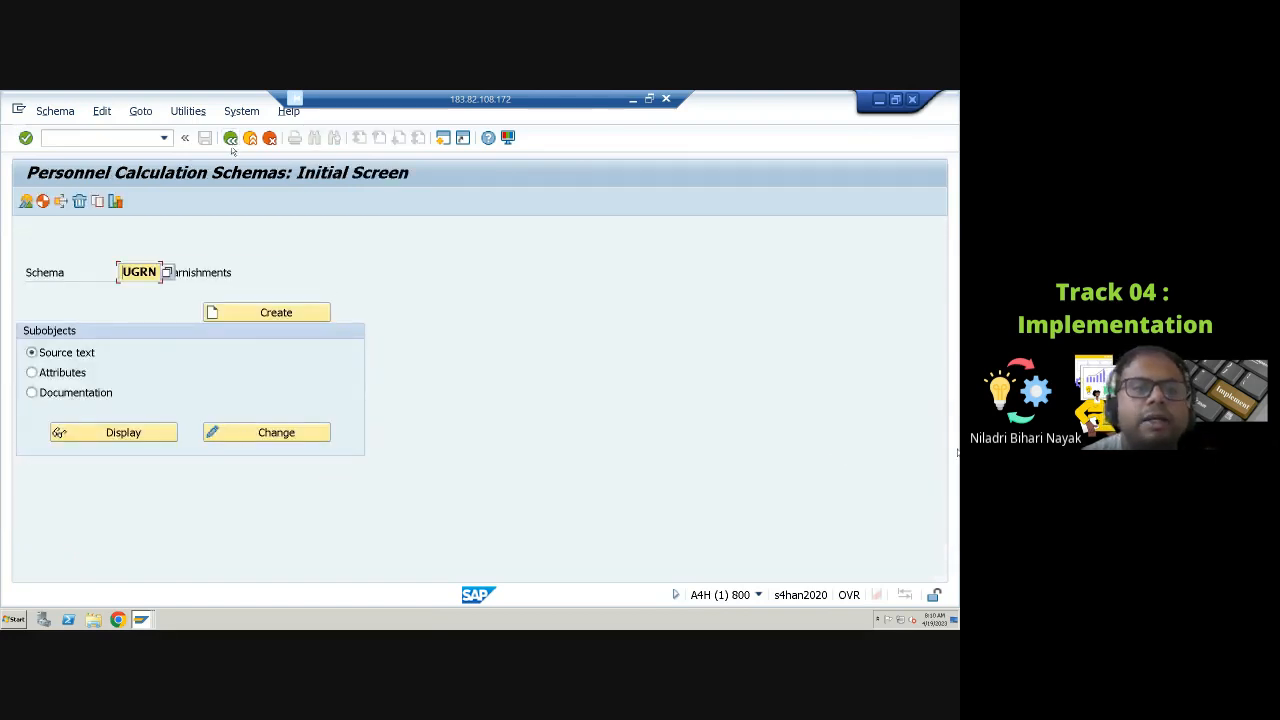
pyautogui.click(97, 201)
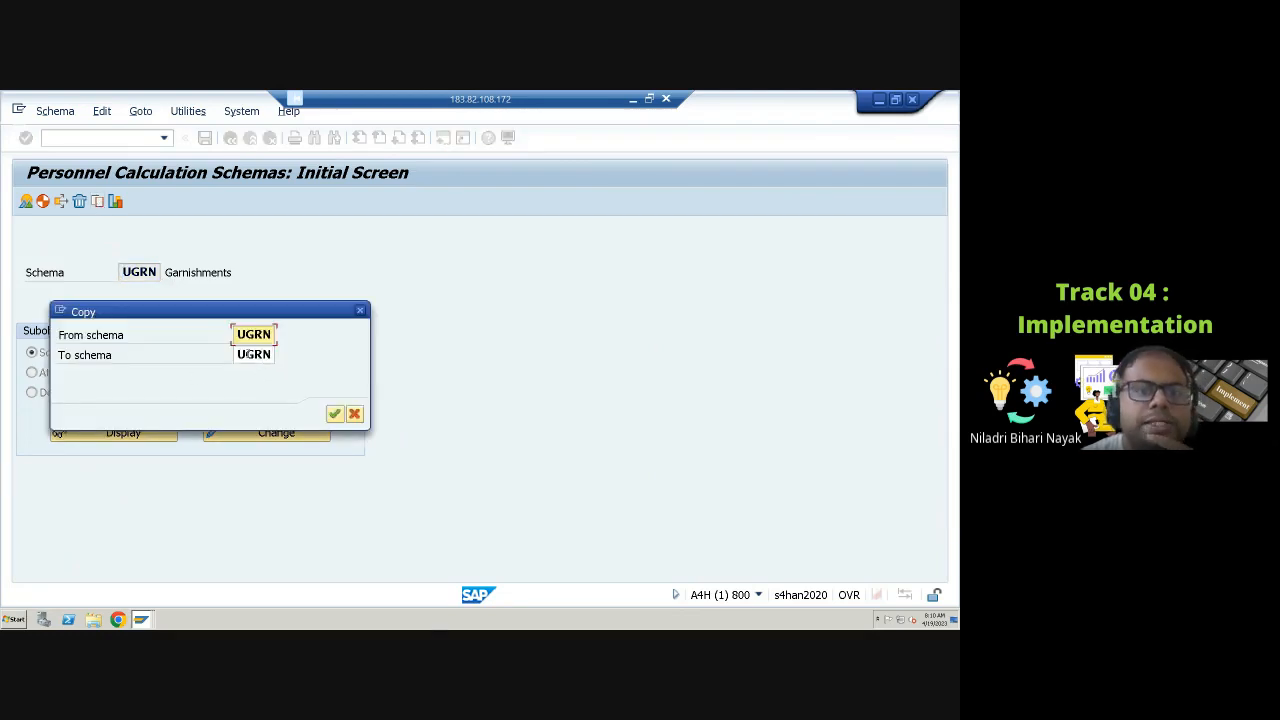
pyautogui.click(238, 355)
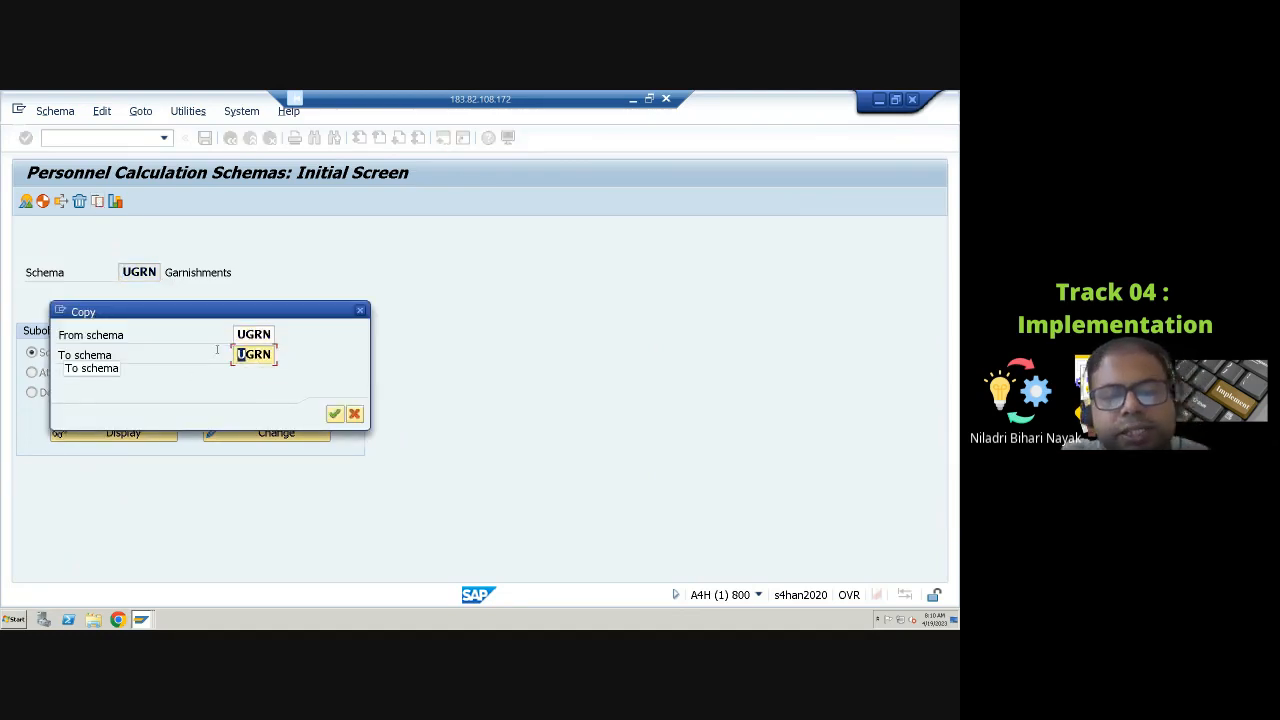
pyautogui.write('Z')
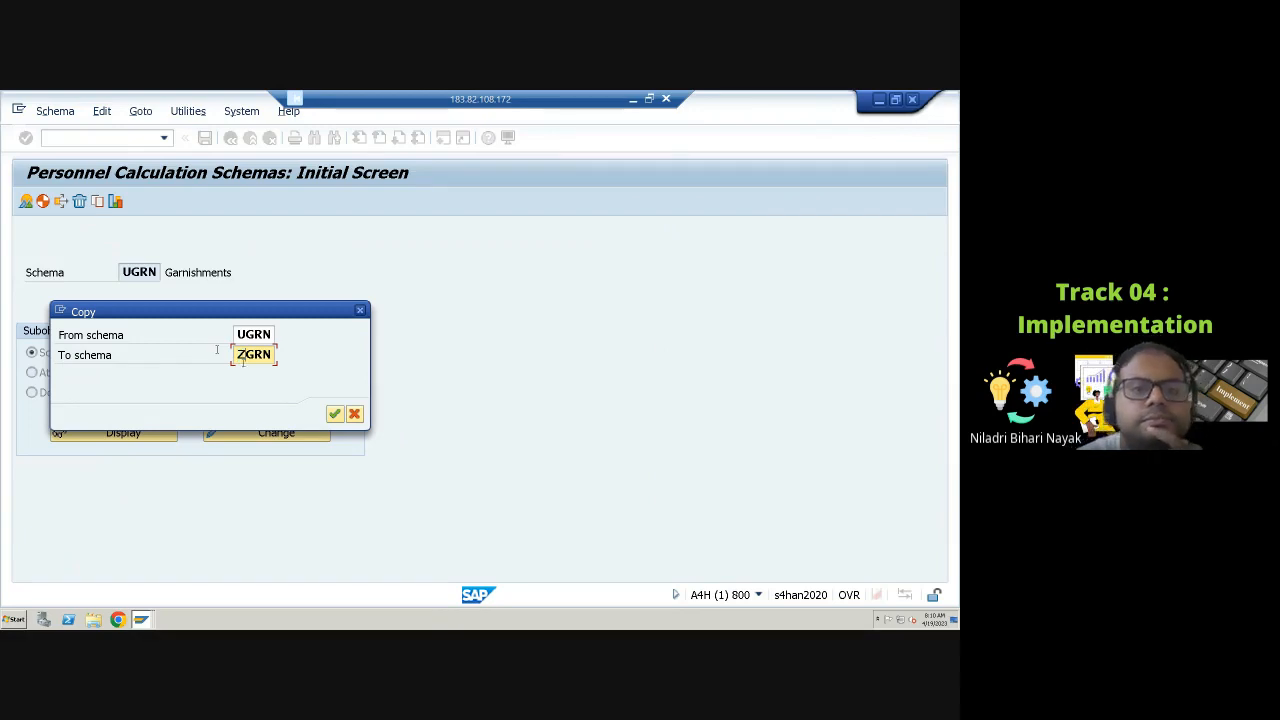
pyautogui.click(334, 413)
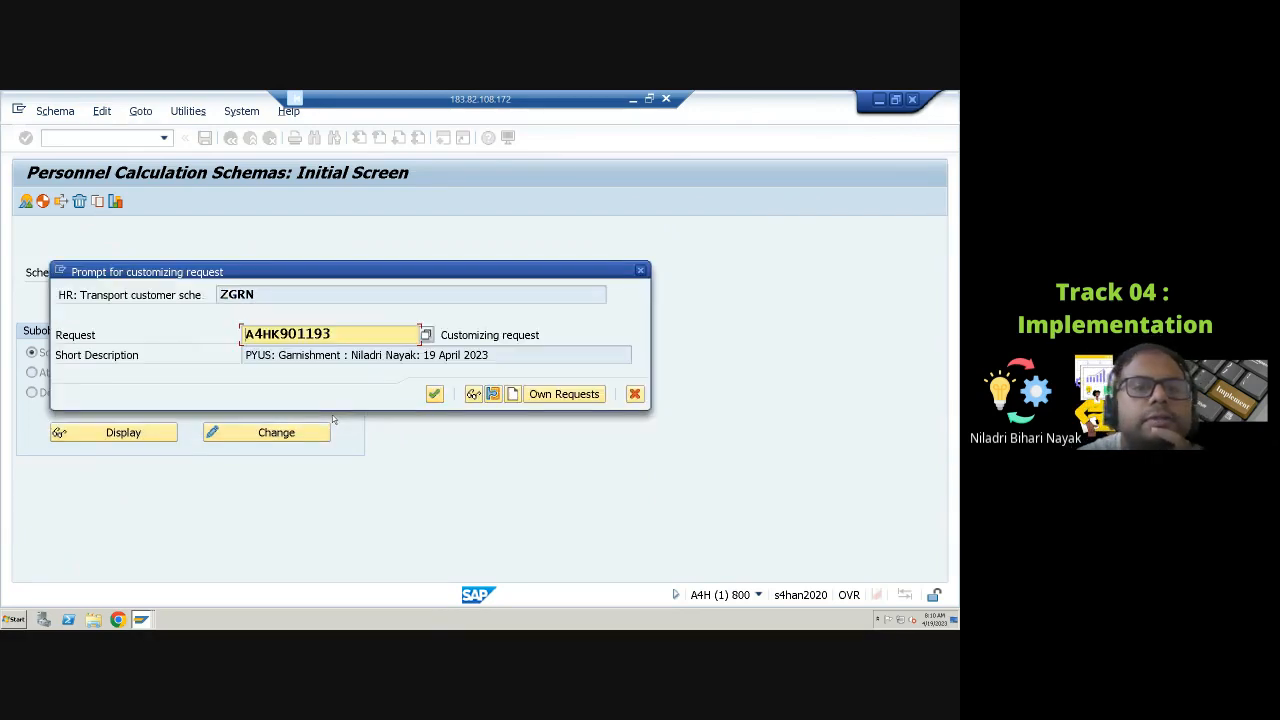
pyautogui.click(434, 394)
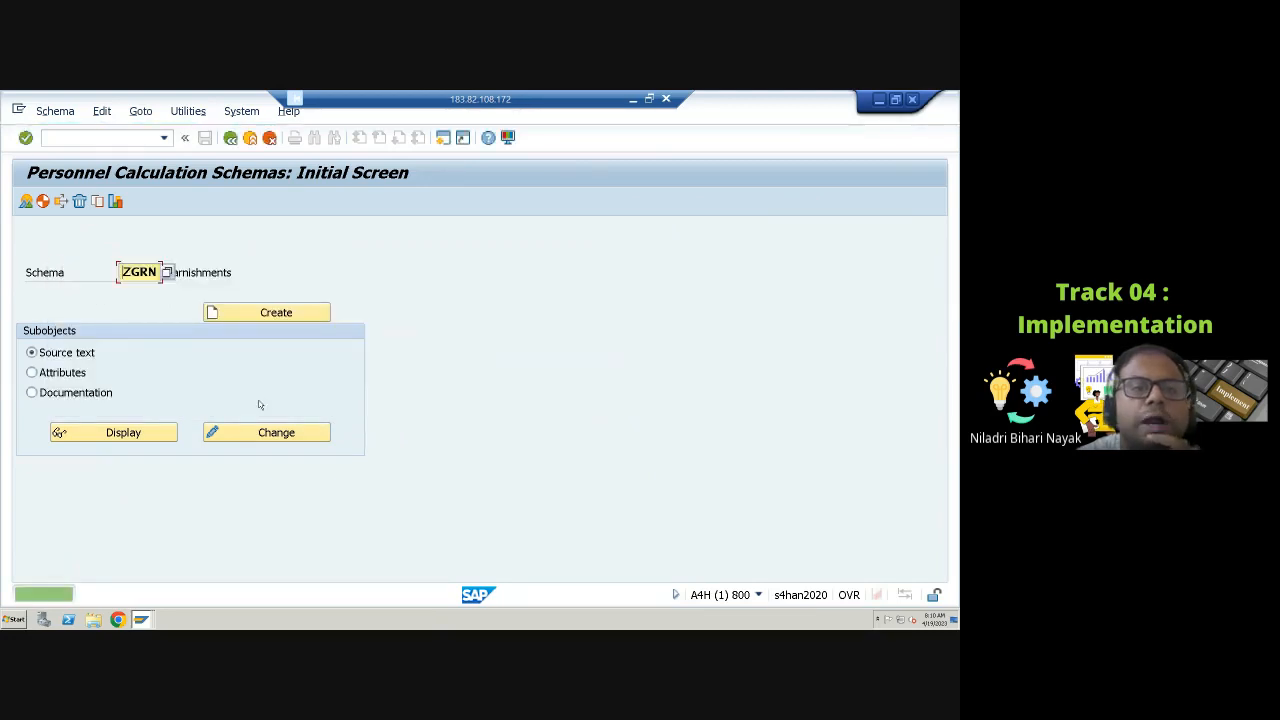
pyautogui.click(251, 432)
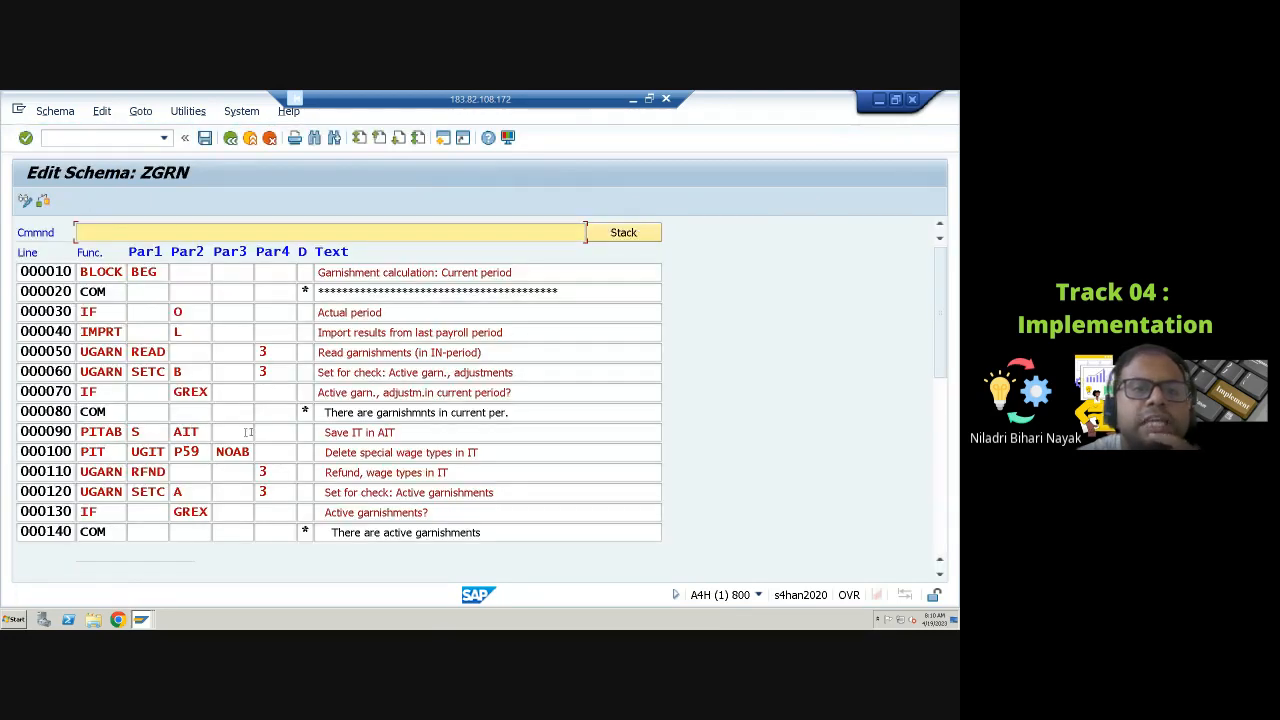
# Step: Examine the ZGRN source text lines from the current-period check down to the garnishment calculation and saving of wage types
pyautogui.click(137, 310)
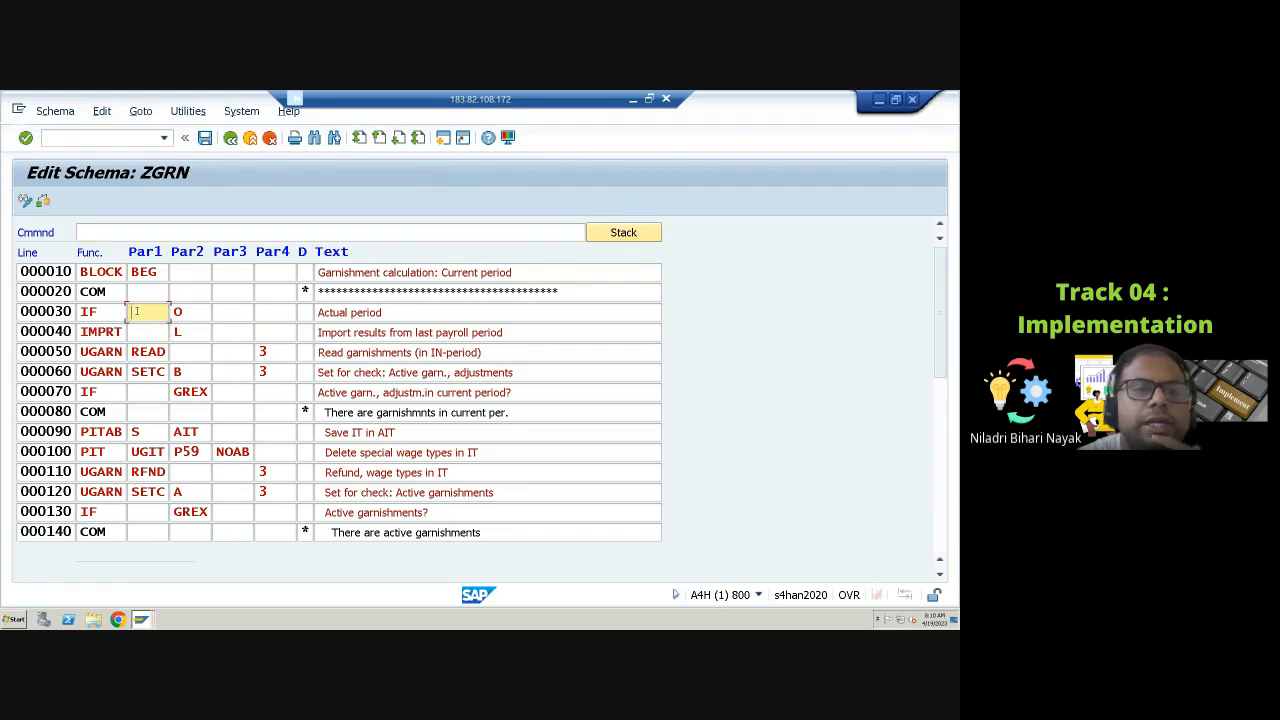
pyautogui.click(140, 392)
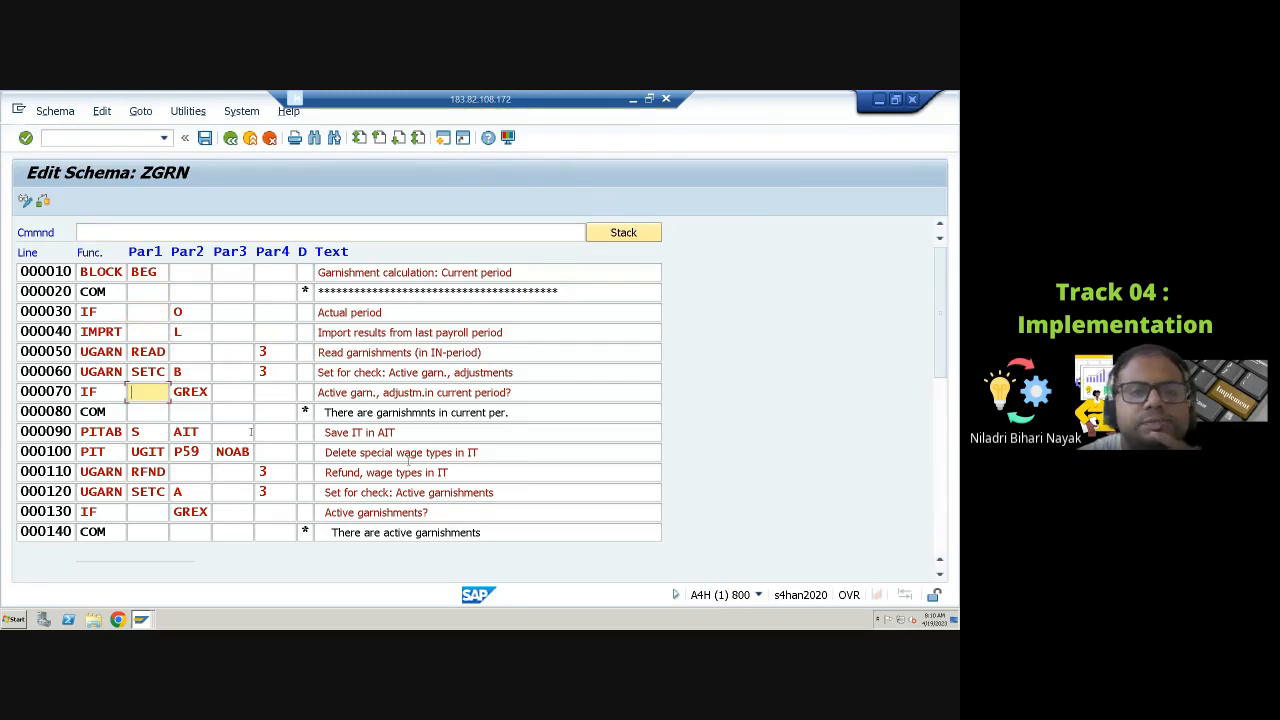
pyautogui.scroll(-3, 408, 460)
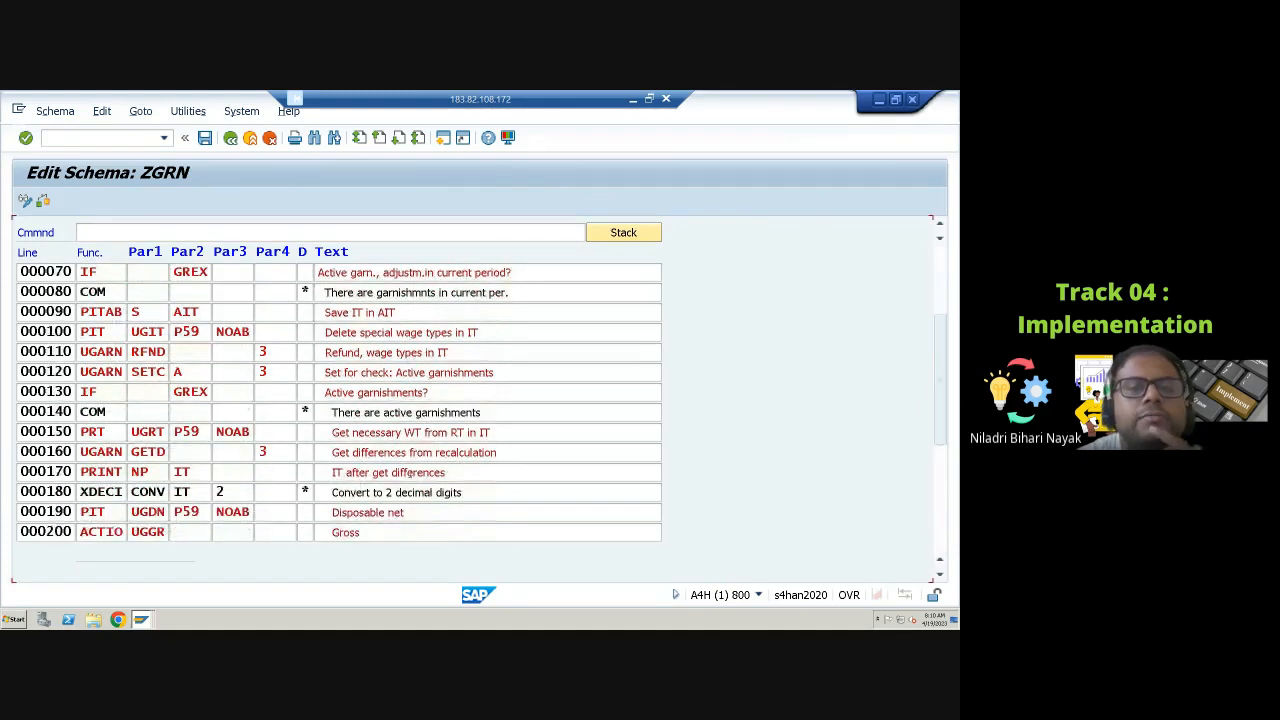
pyautogui.scroll(-1, 408, 476)
pyautogui.scroll(-4, 310, 464)
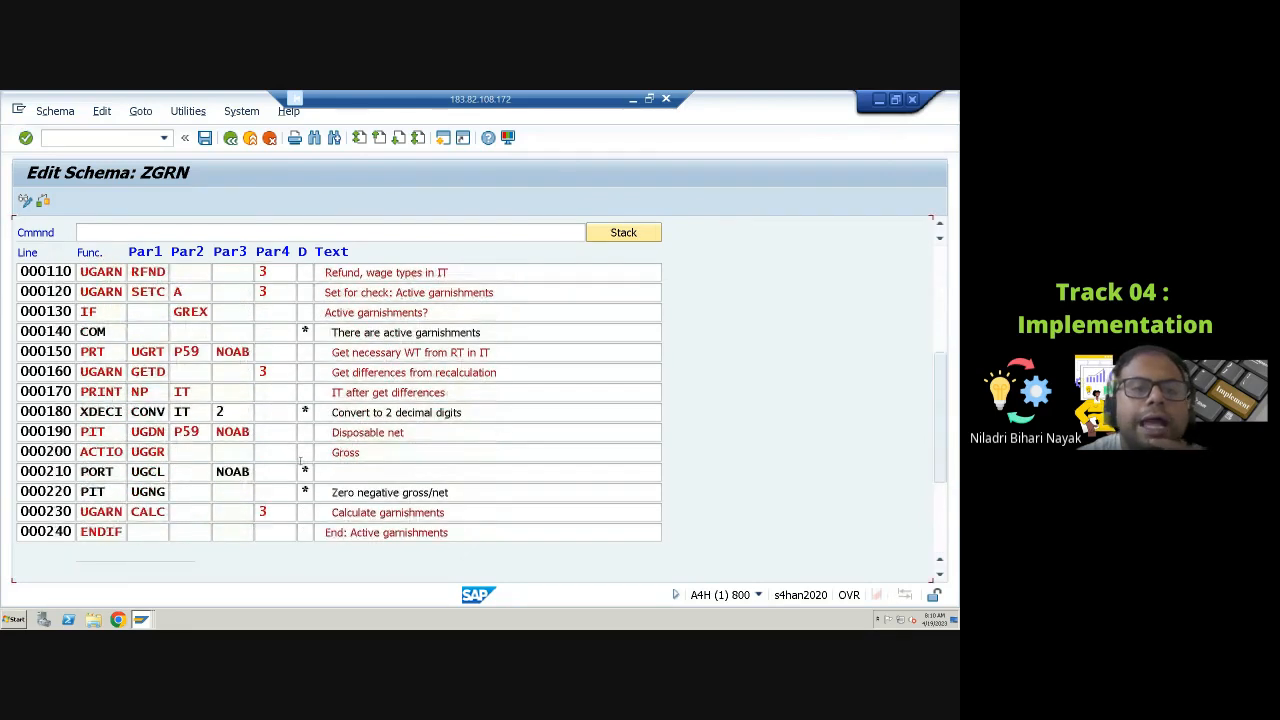
pyautogui.scroll(-3, 281, 488)
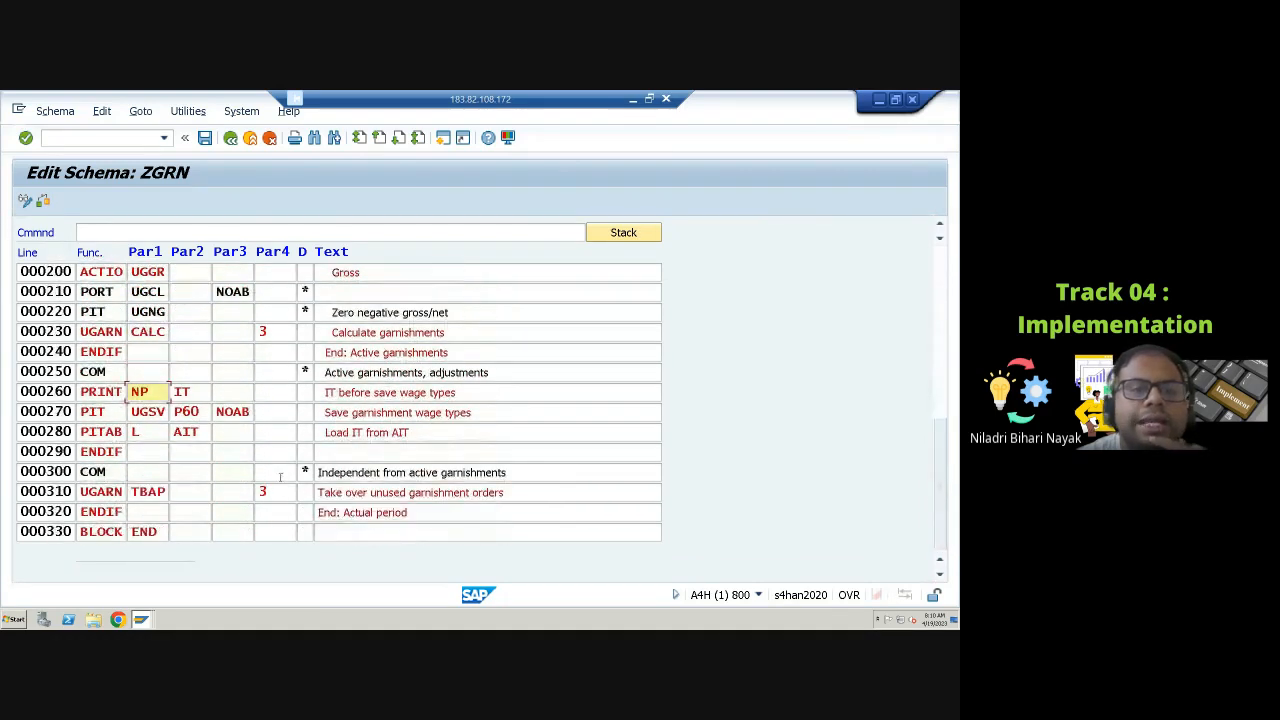
pyautogui.click(140, 352)
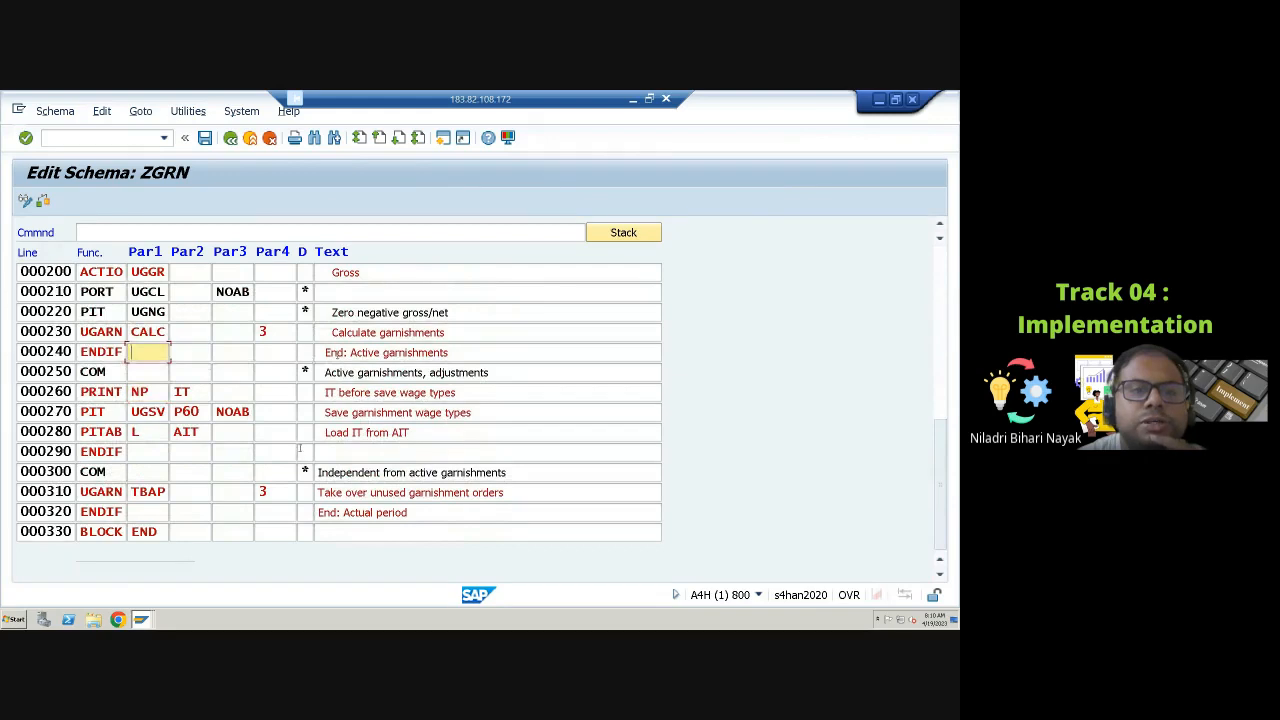
pyautogui.click(330, 352)
pyautogui.click(264, 332)
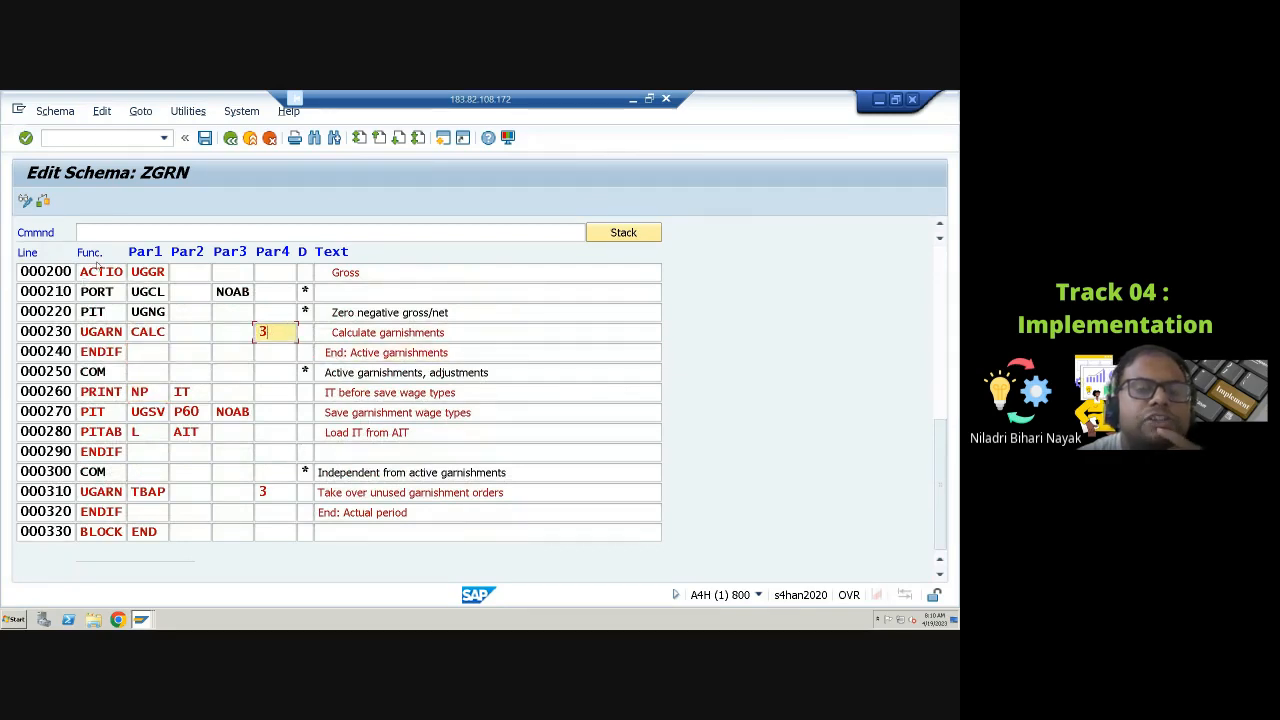
pyautogui.click(155, 352)
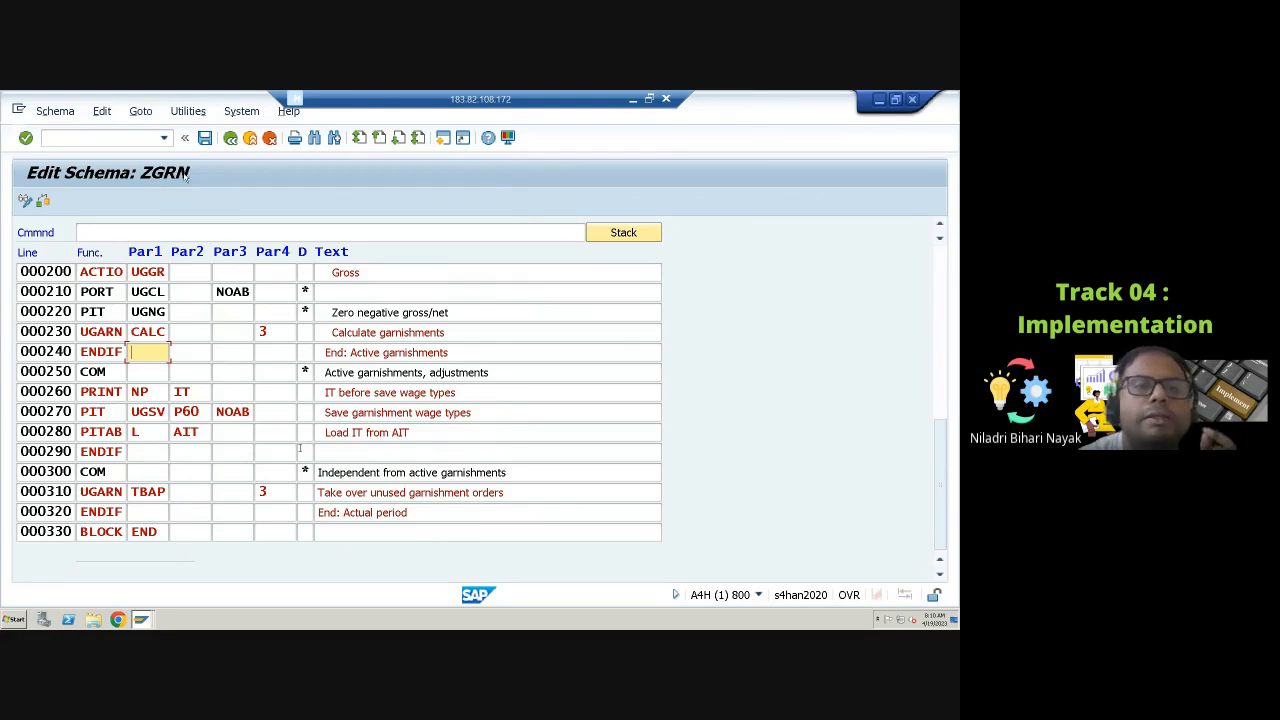
# Step: Leave the ZGRN editor and display the source text of the garnishment retrocalculation schema UGRR
pyautogui.click(230, 137)
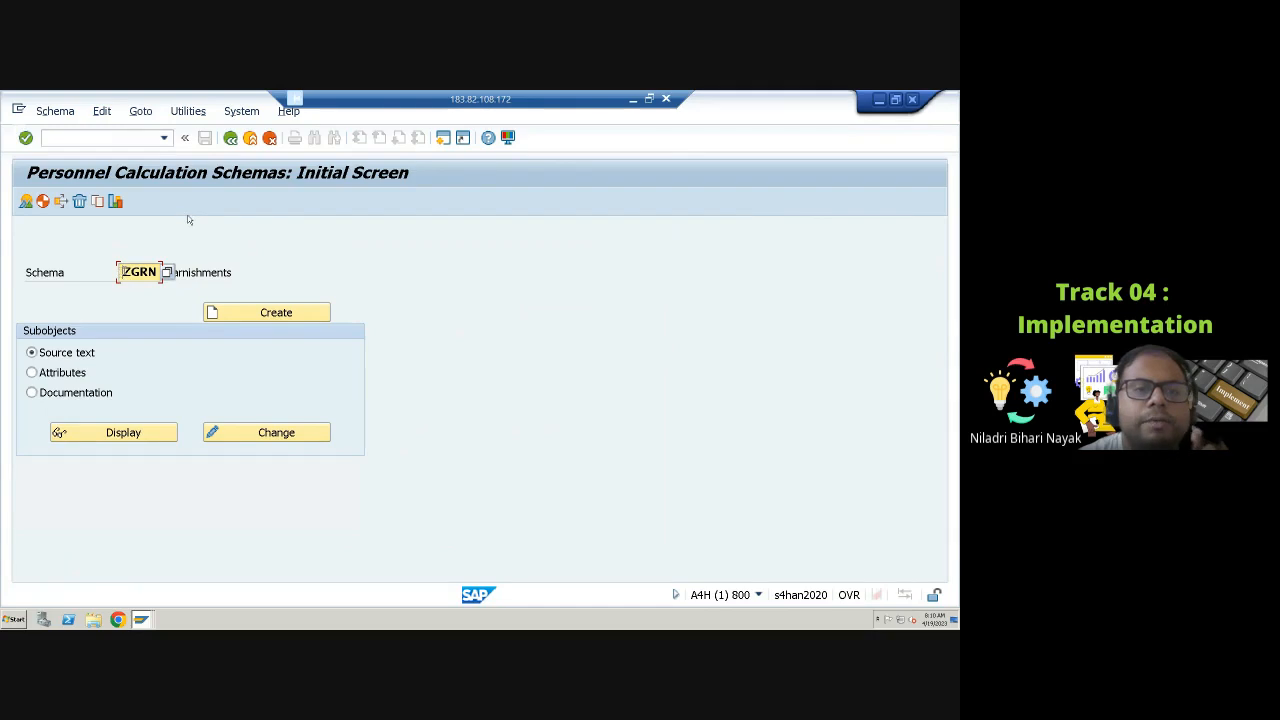
pyautogui.hotkey('shift', 'Right')
pyautogui.hotkey('shift', 'Right')
pyautogui.hotkey('shift', 'Right')
pyautogui.hotkey('shift', 'Right')
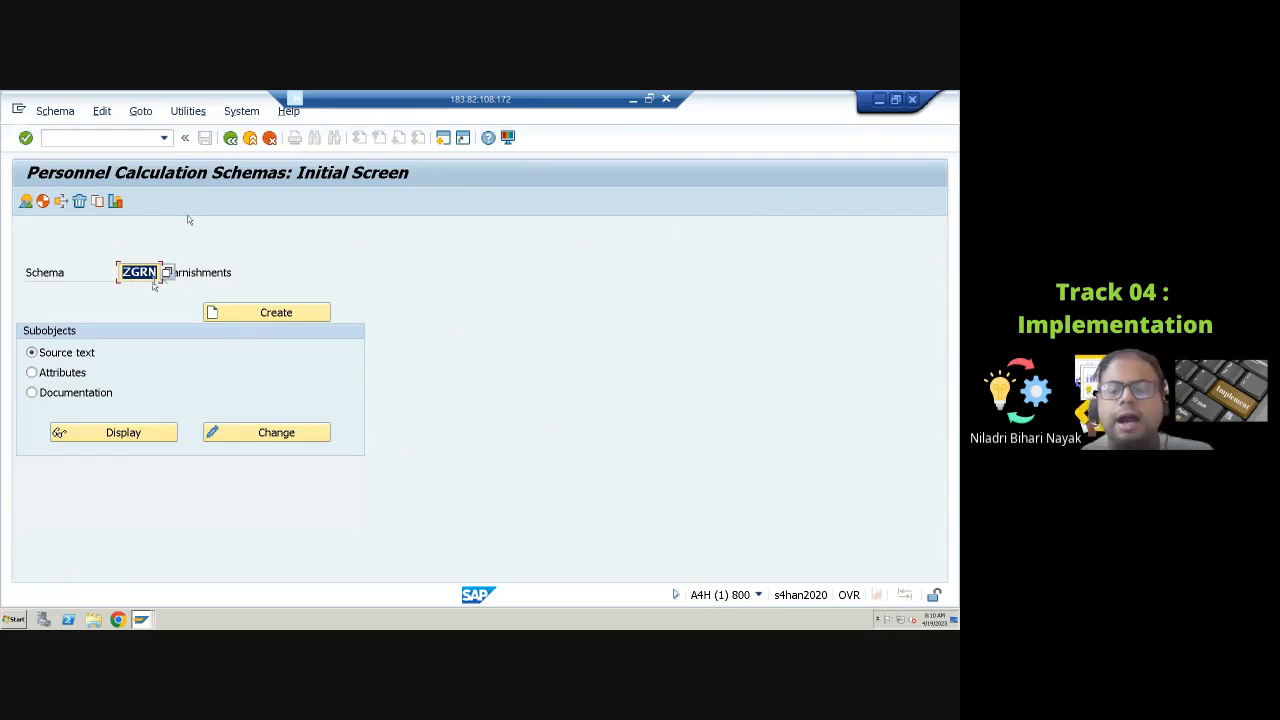
pyautogui.write('UGRR')
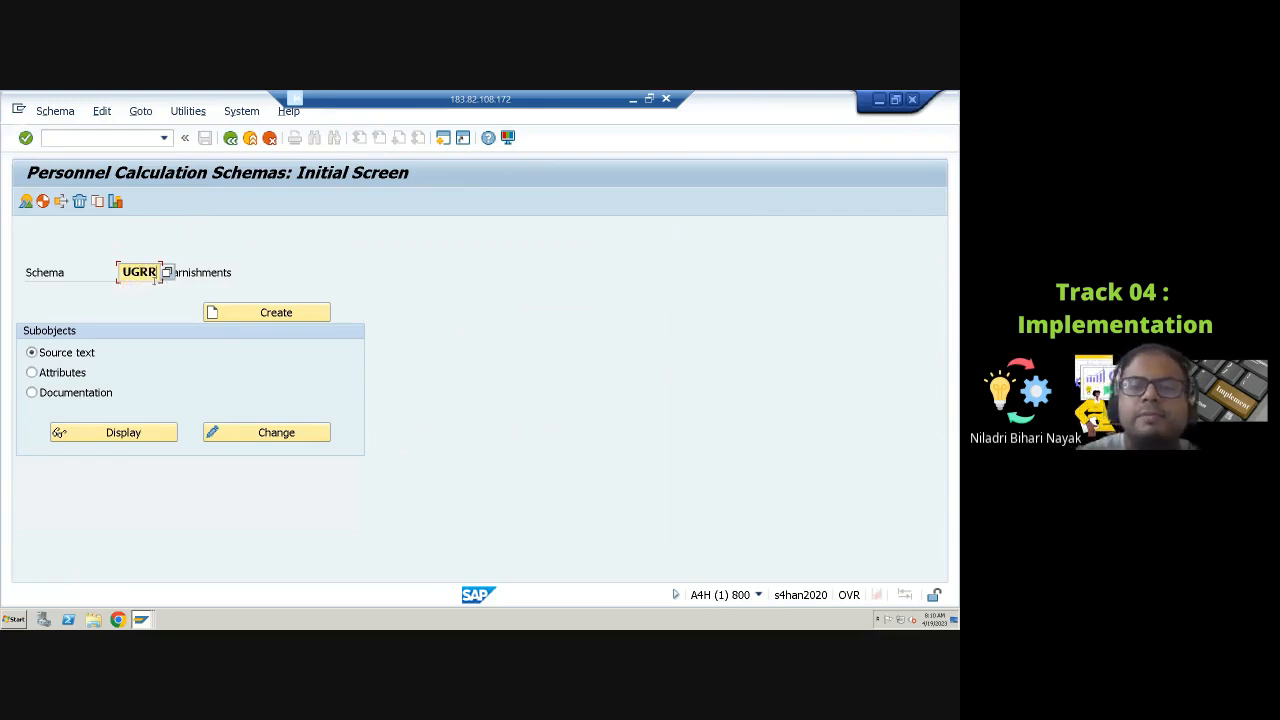
pyautogui.press('Return')
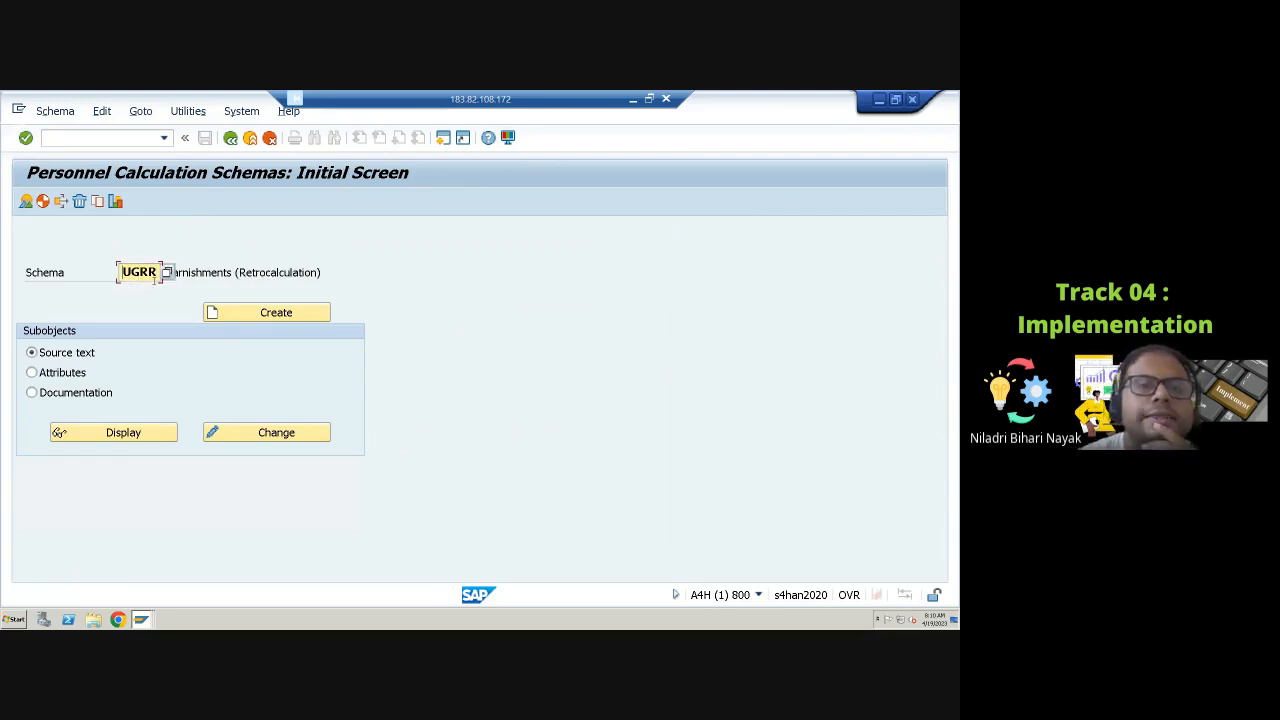
pyautogui.click(156, 432)
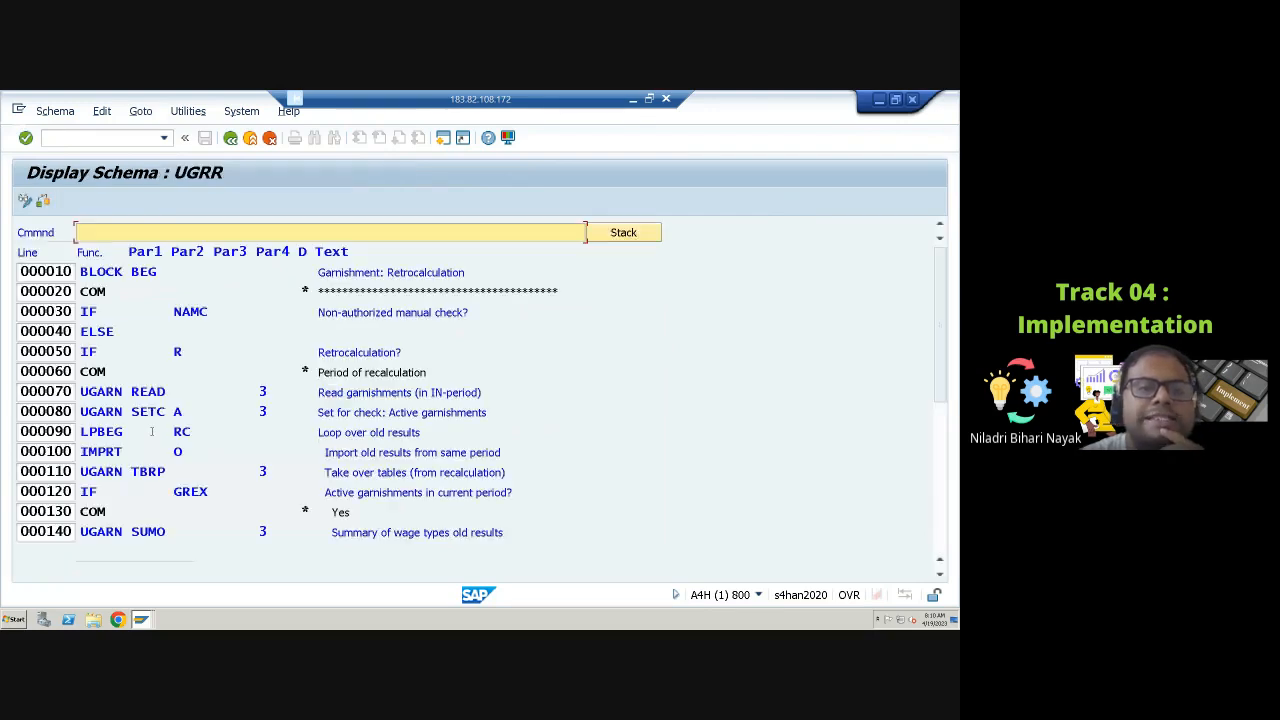
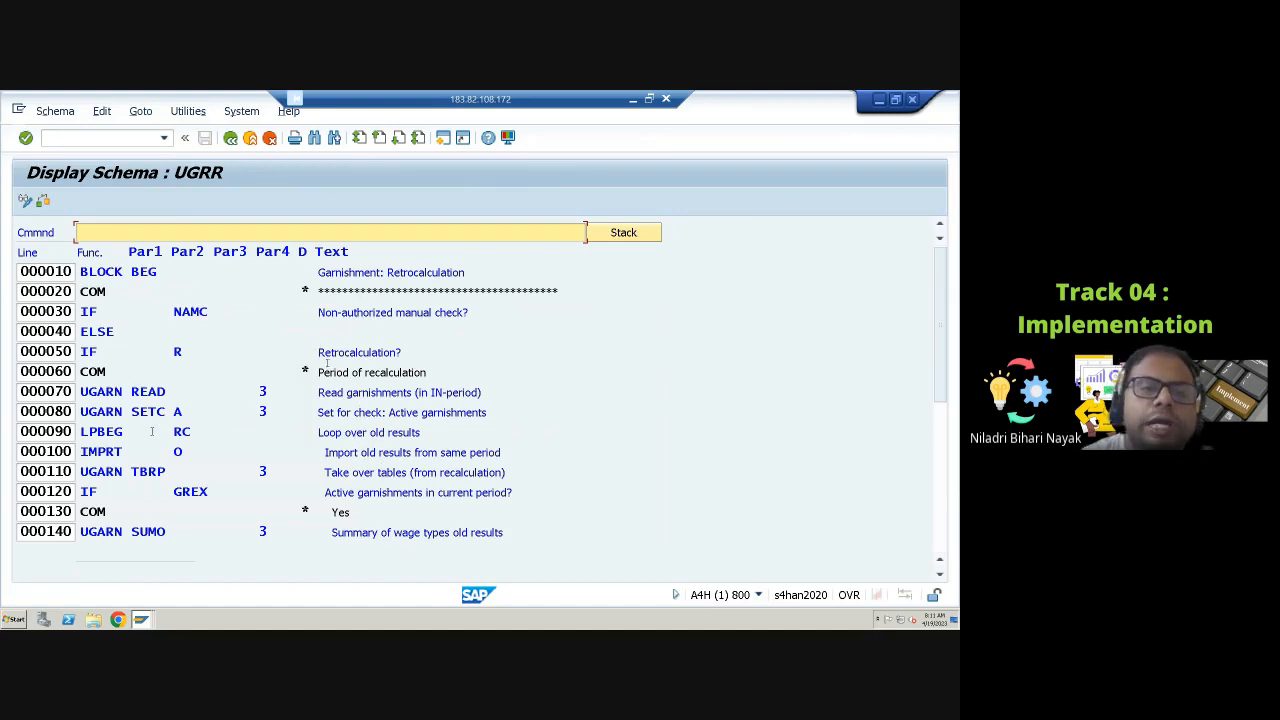
# Step: Read through the lines of the garnishment retrocalculation schema UGRR down to its block end
pyautogui.moveTo(316, 352); pyautogui.dragTo(408, 353)
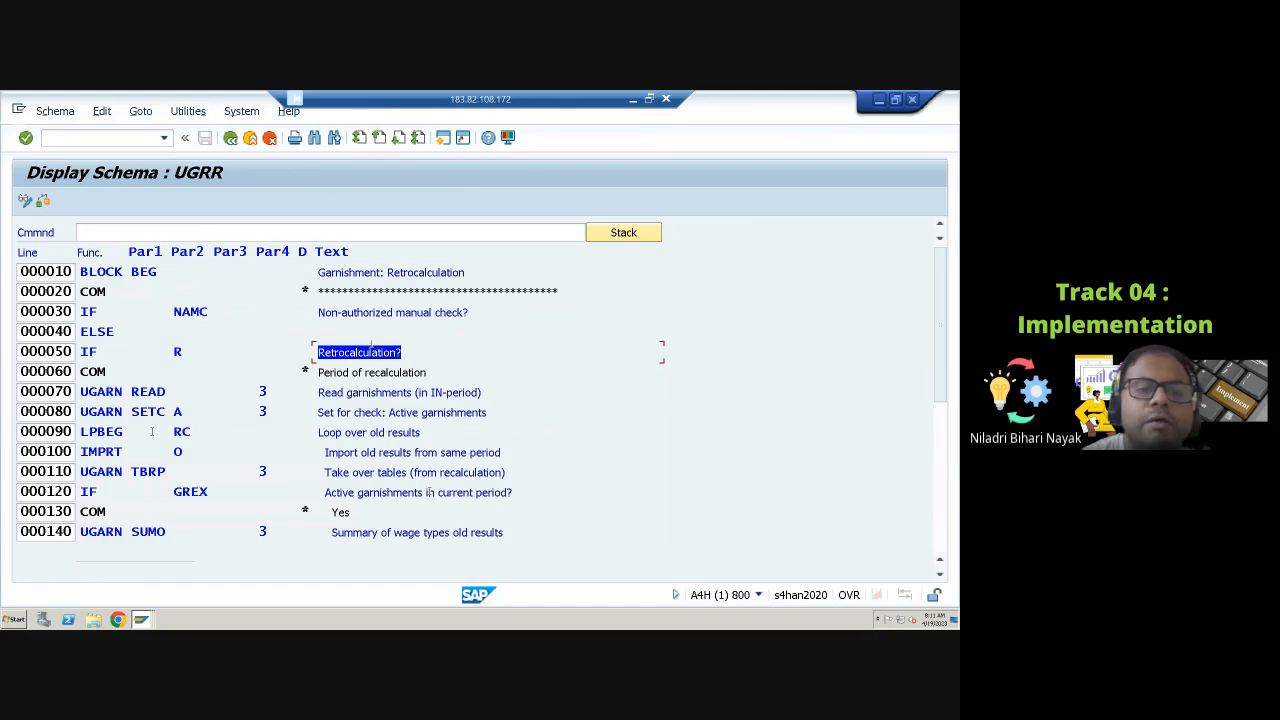
pyautogui.scroll(-5, 429, 491)
pyautogui.scroll(-5, 429, 491)
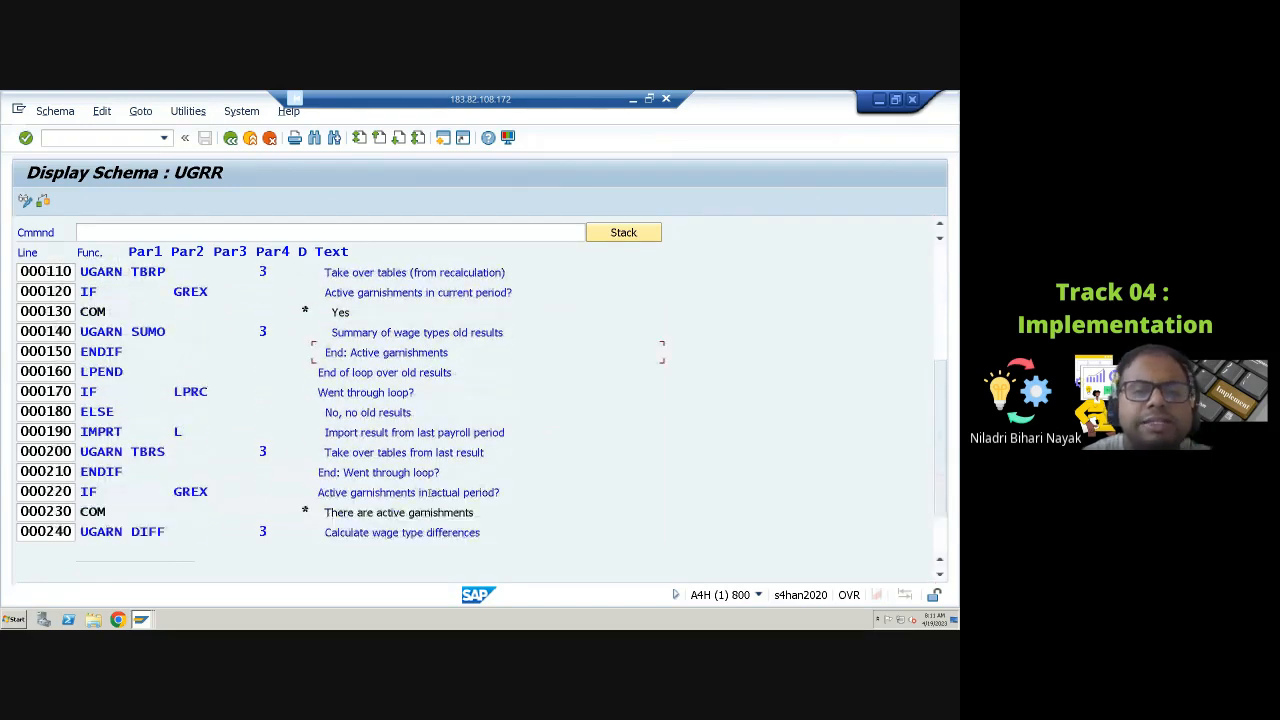
pyautogui.scroll(-3, 430, 494)
pyautogui.scroll(-1, 430, 495)
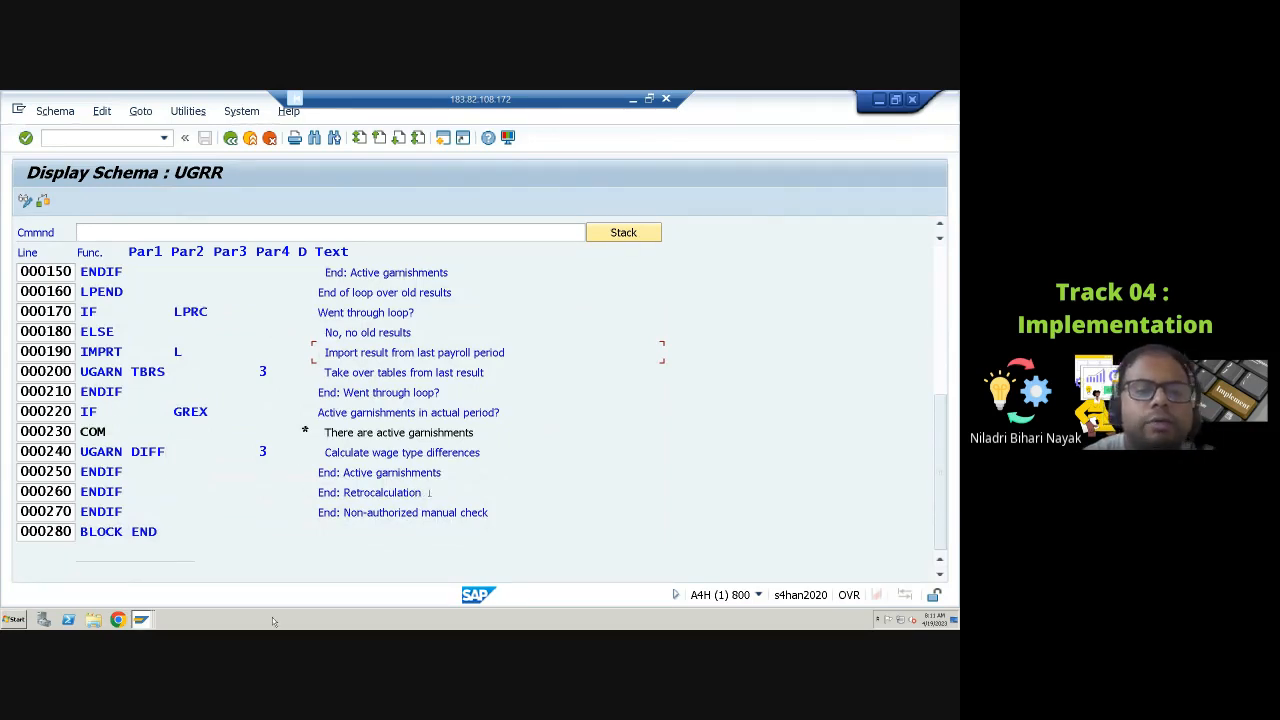
# Step: Copy schema UGRR to a new schema ZGRR under the proposed customizing request, and open ZGRR in change mode
pyautogui.click(230, 138)
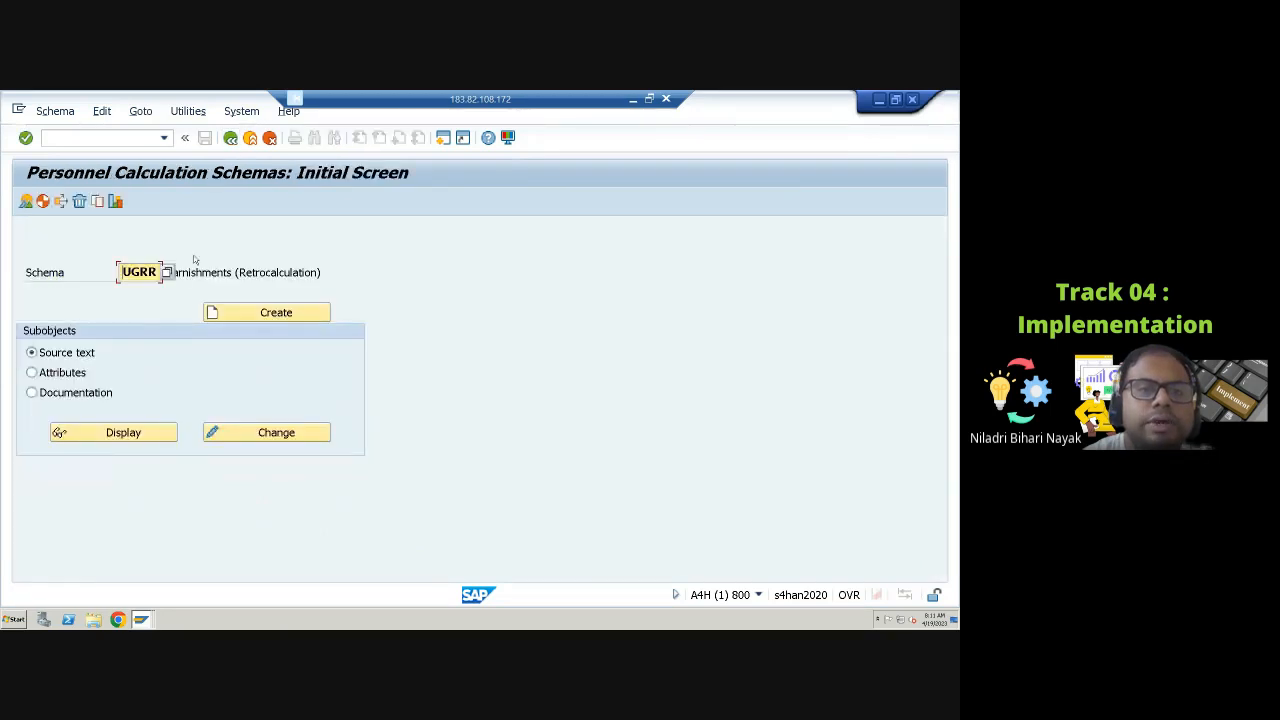
pyautogui.click(98, 202)
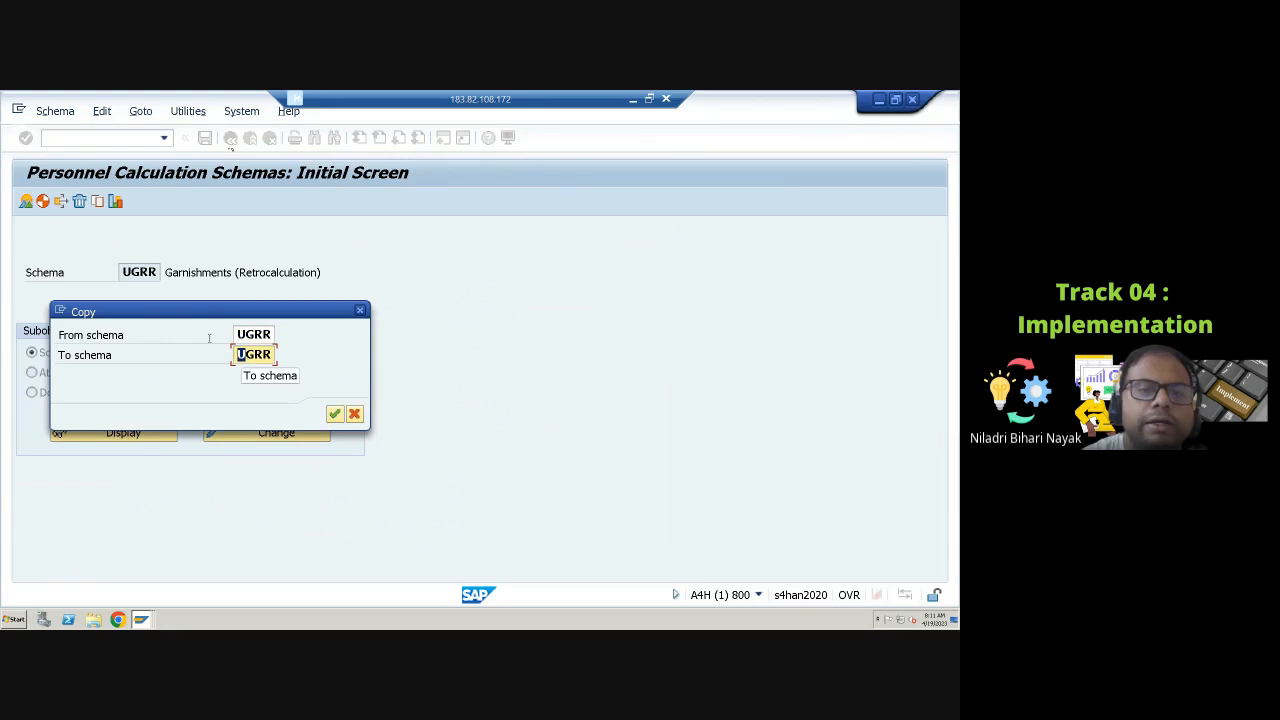
pyautogui.write('Z')
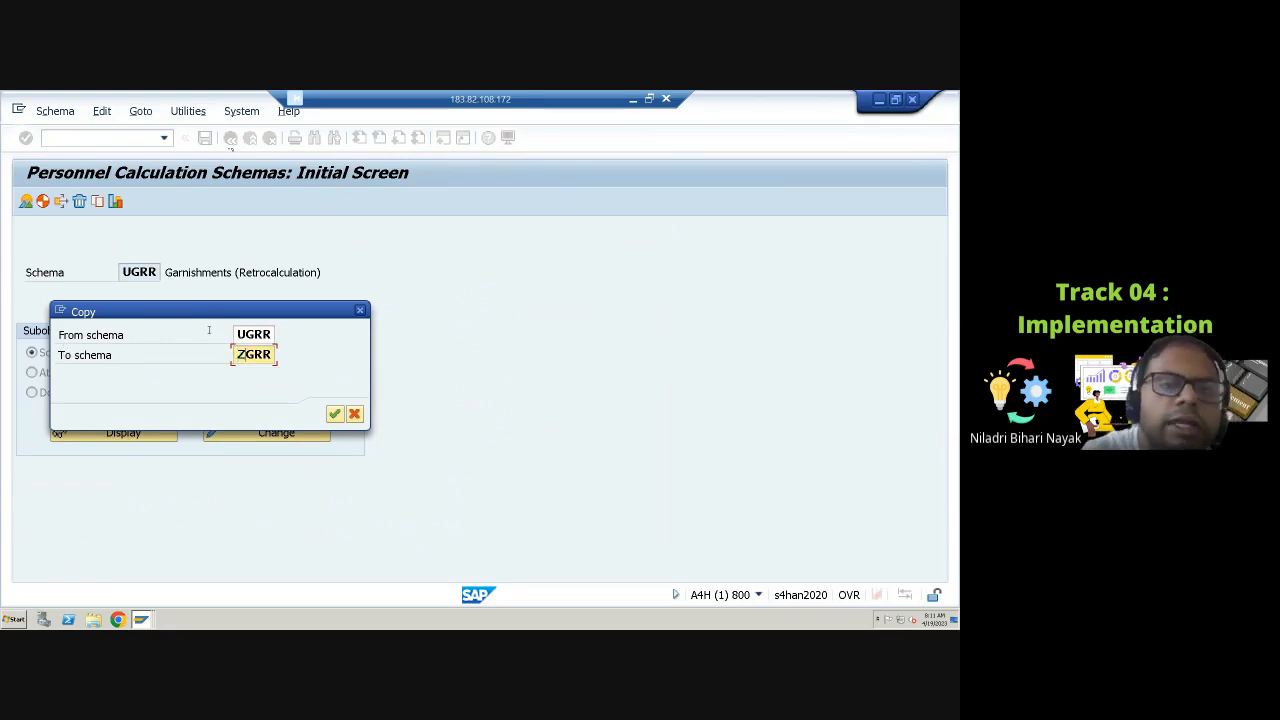
pyautogui.click(334, 413)
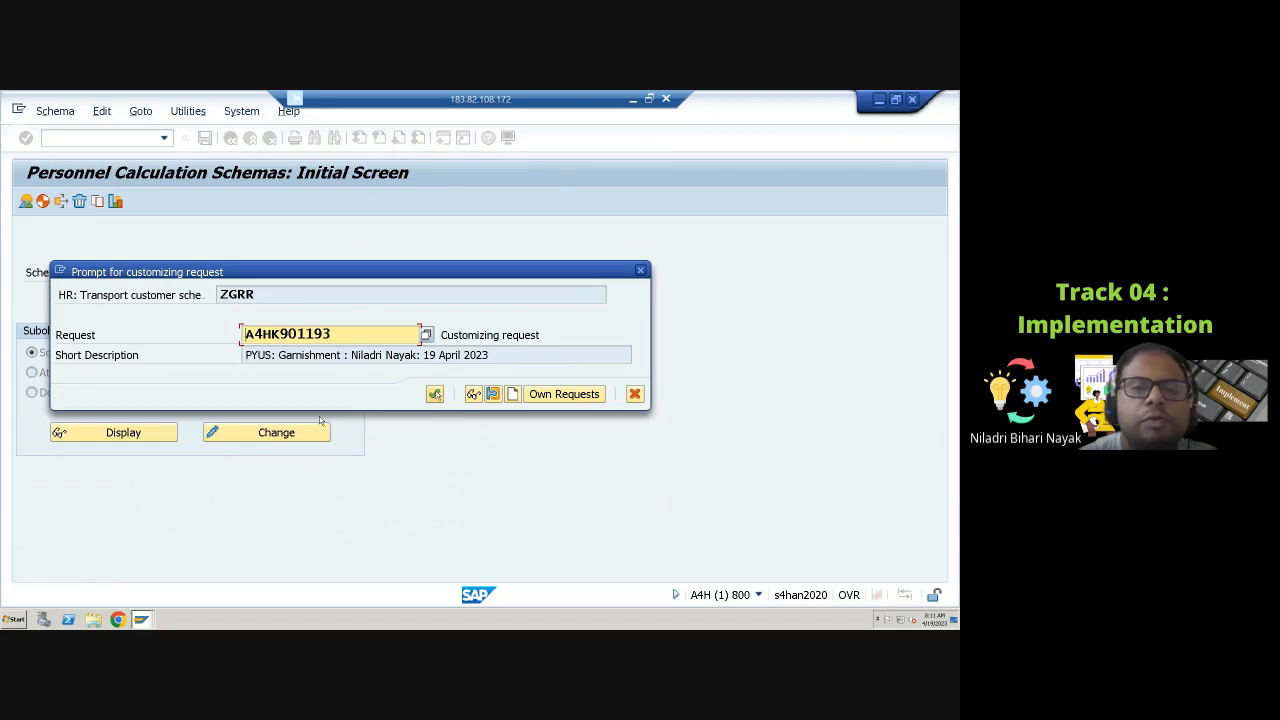
pyautogui.click(434, 393)
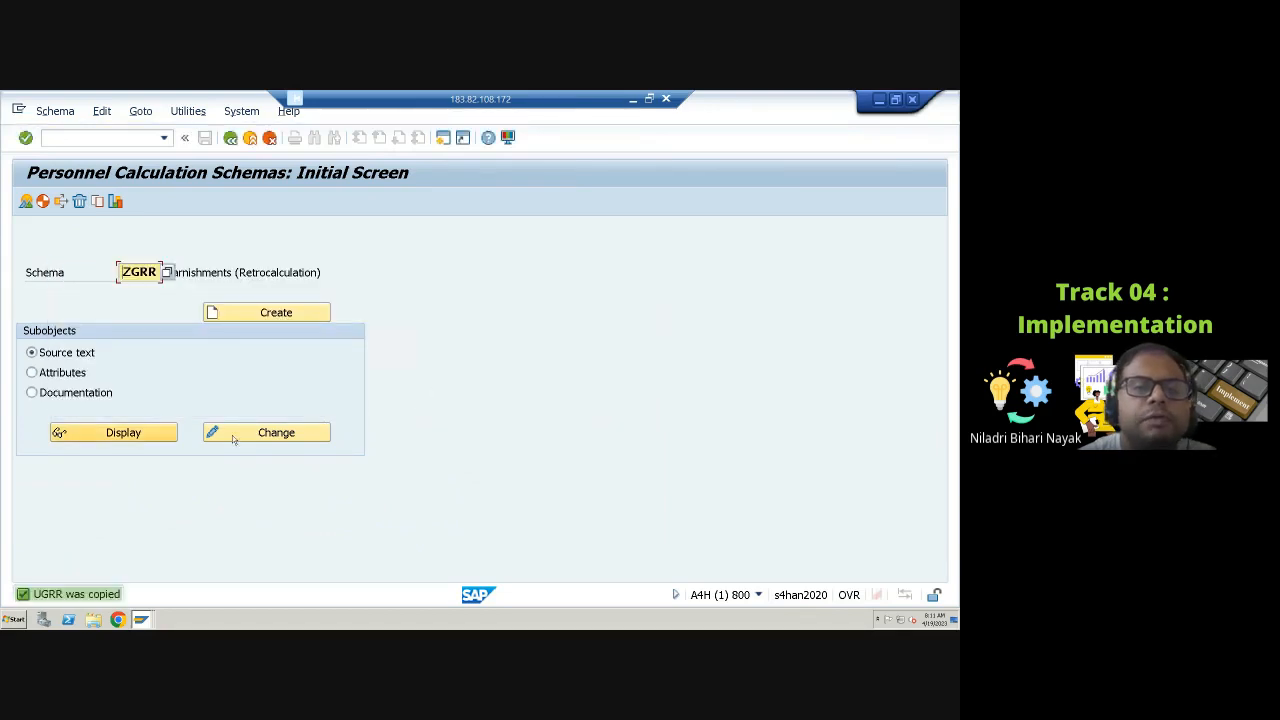
pyautogui.click(232, 434)
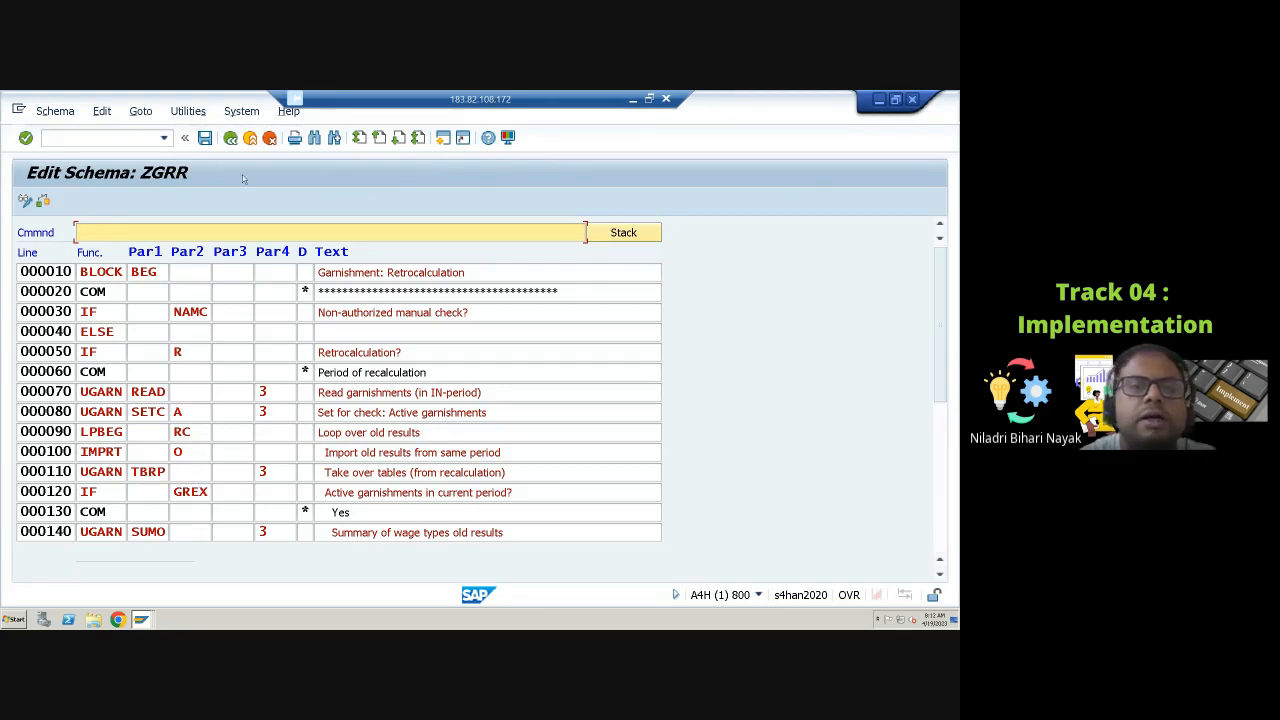
pyautogui.click(230, 138)
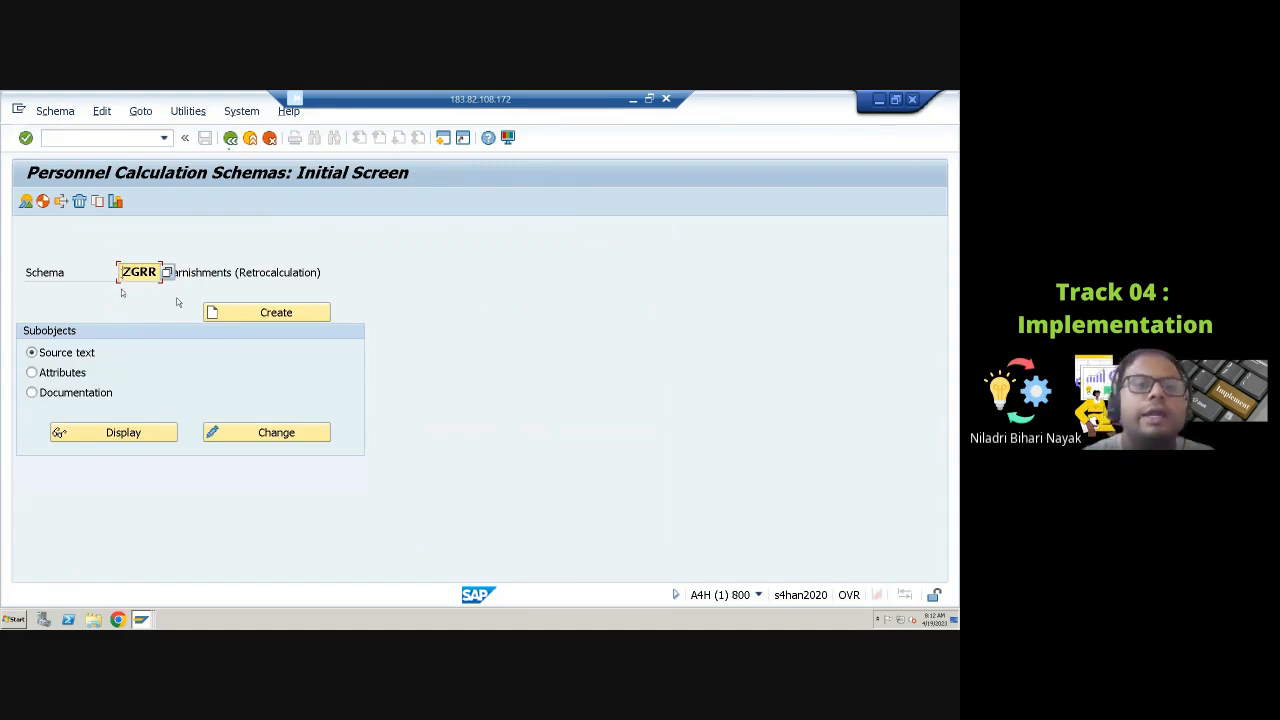
# Step: Open the US payroll schema U000 in display mode
pyautogui.moveTo(122, 272); pyautogui.dragTo(166, 275)
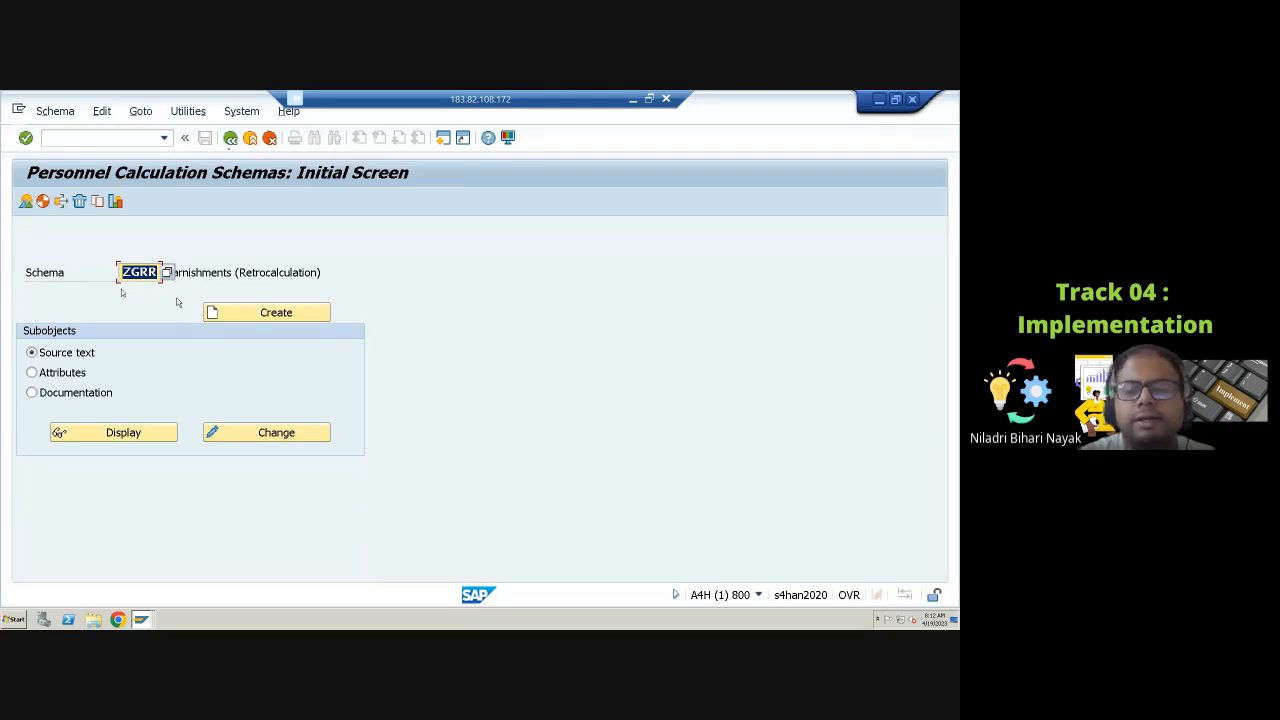
pyautogui.write('U000')
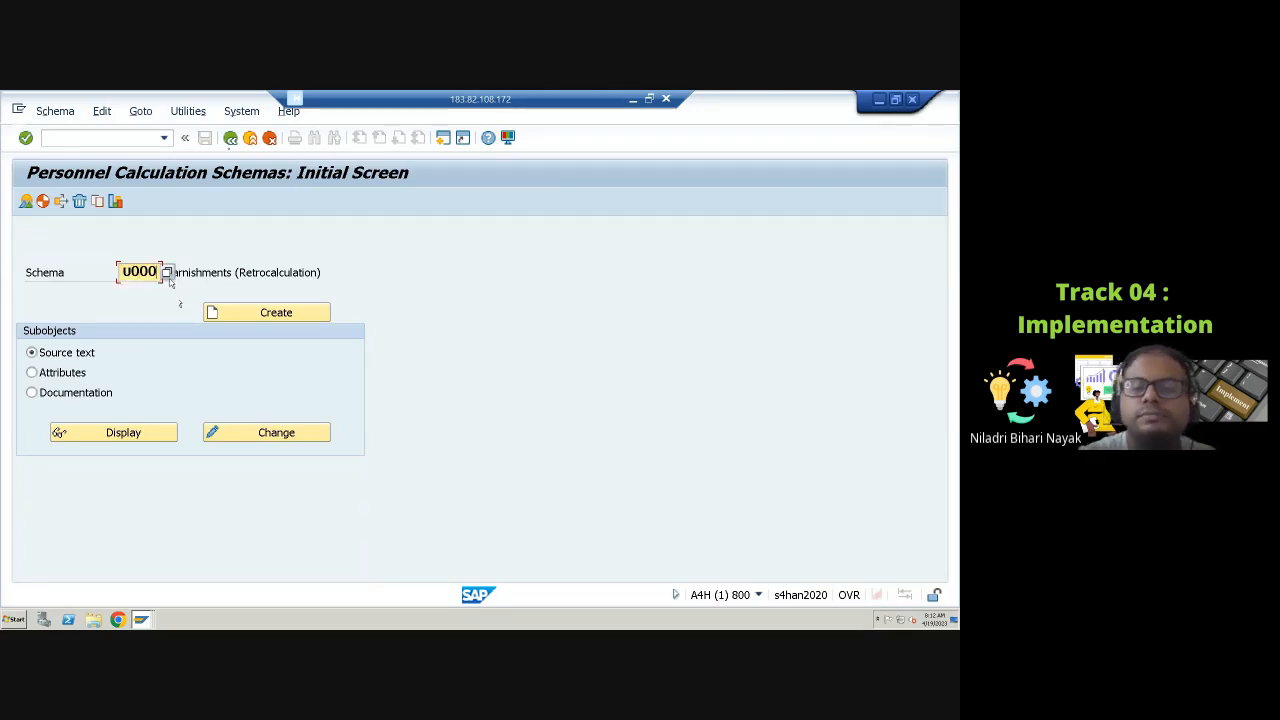
pyautogui.press('Return')
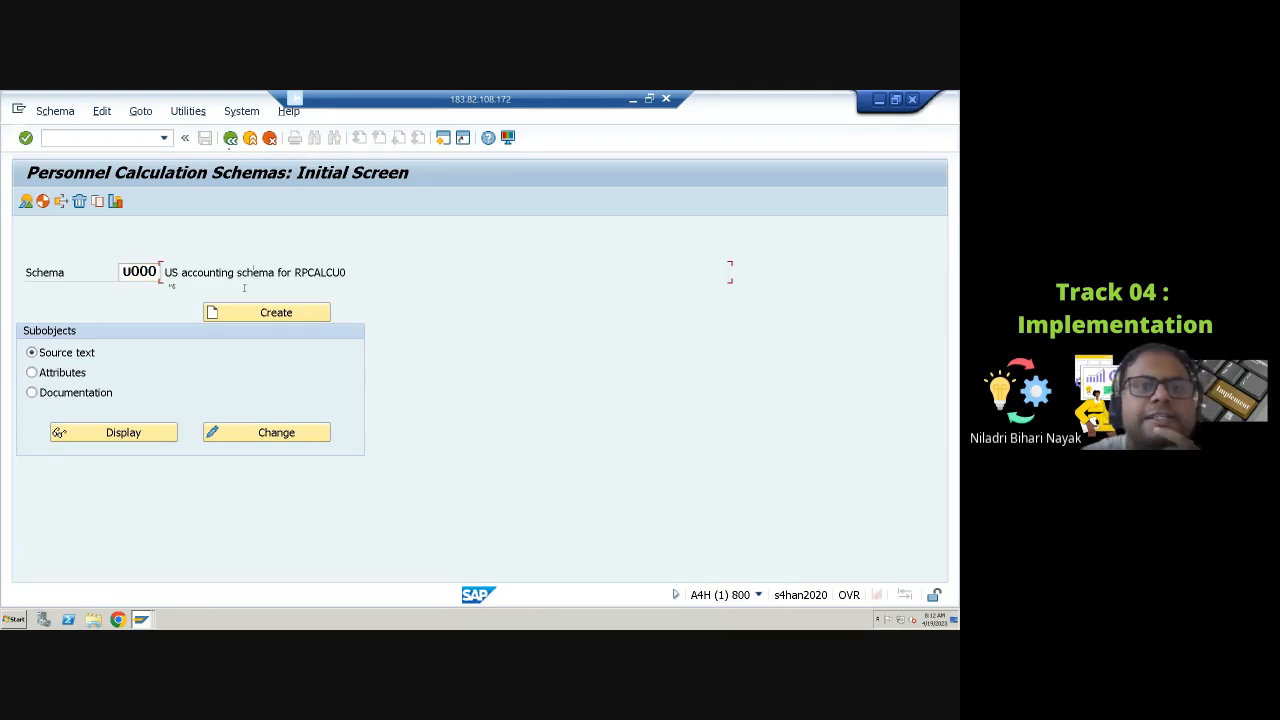
pyautogui.click(147, 434)
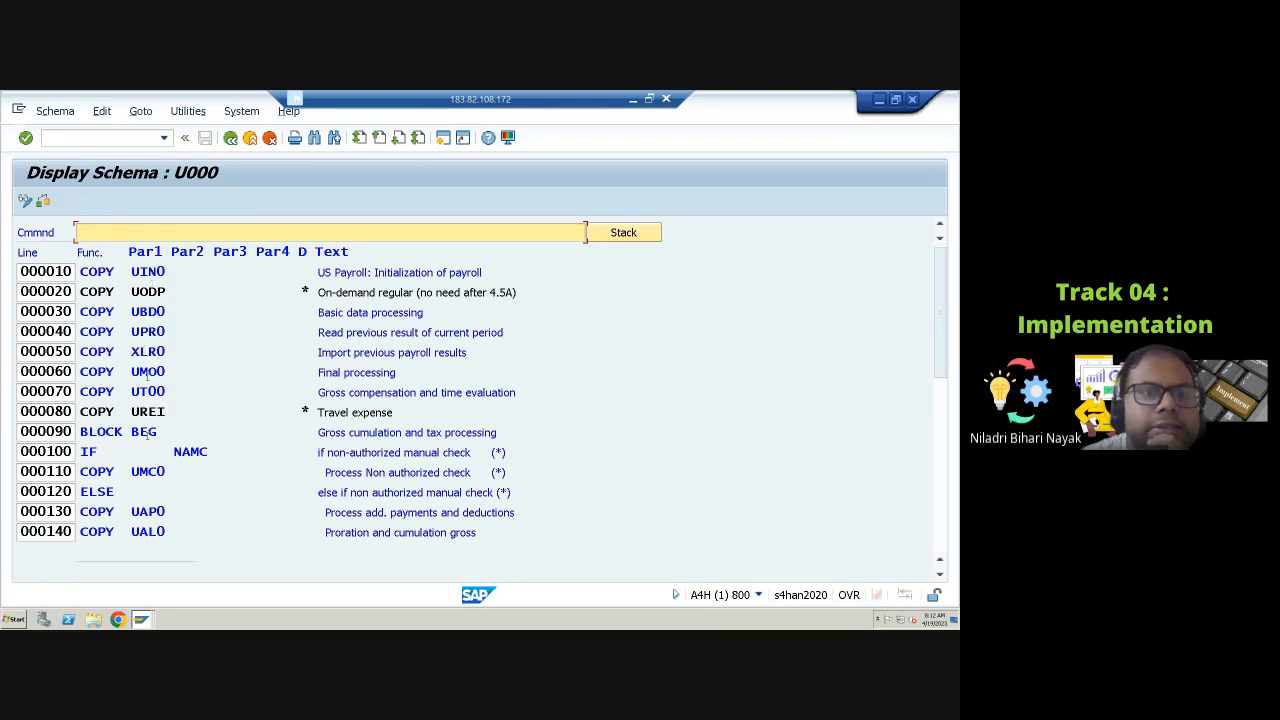
# Step: Scroll through schema U000 to examine where the garnishment subschemas UGRN and UGRR are called
pyautogui.scroll(-1, 156, 430)
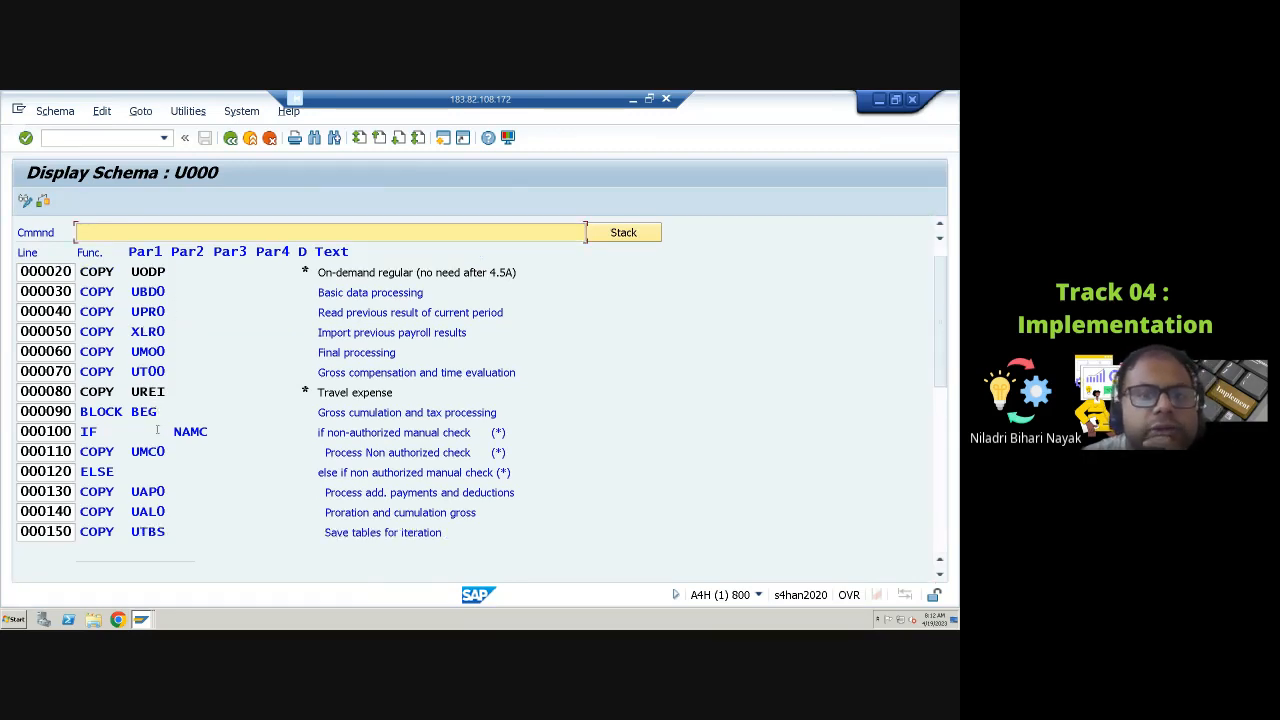
pyautogui.scroll(-7, 156, 430)
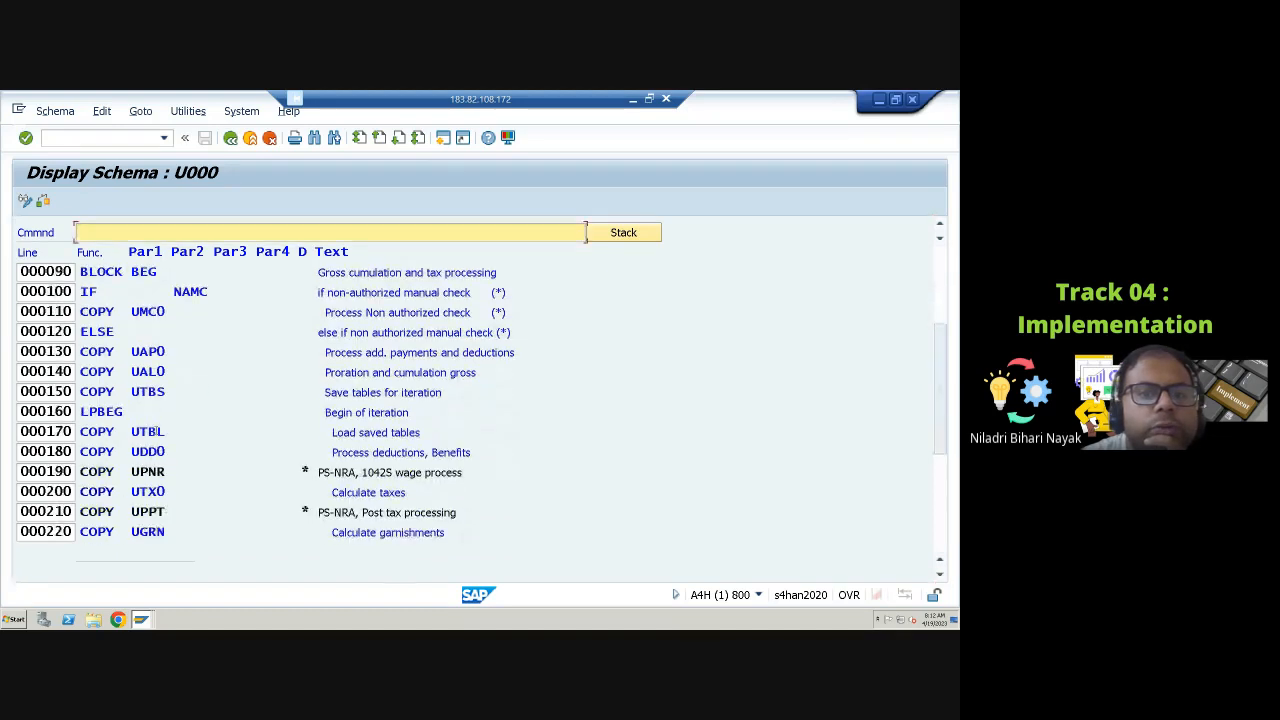
pyautogui.scroll(-5, 154, 430)
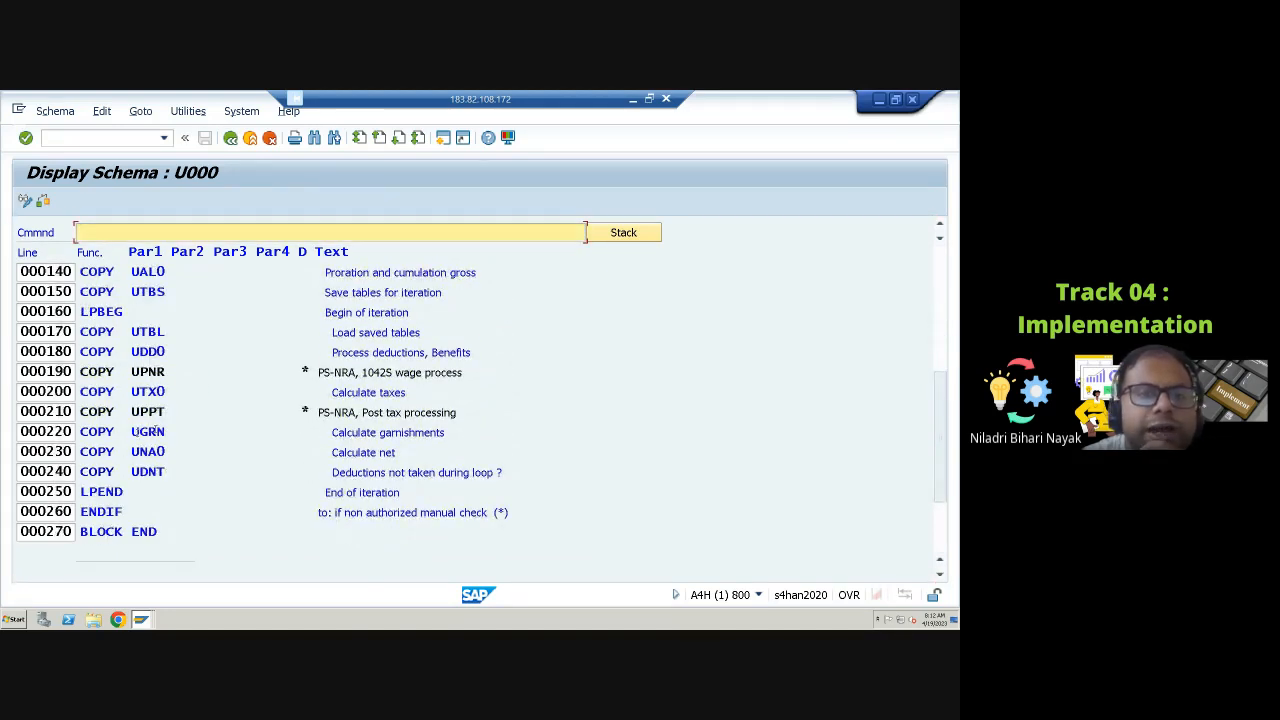
pyautogui.doubleClick(148, 431)
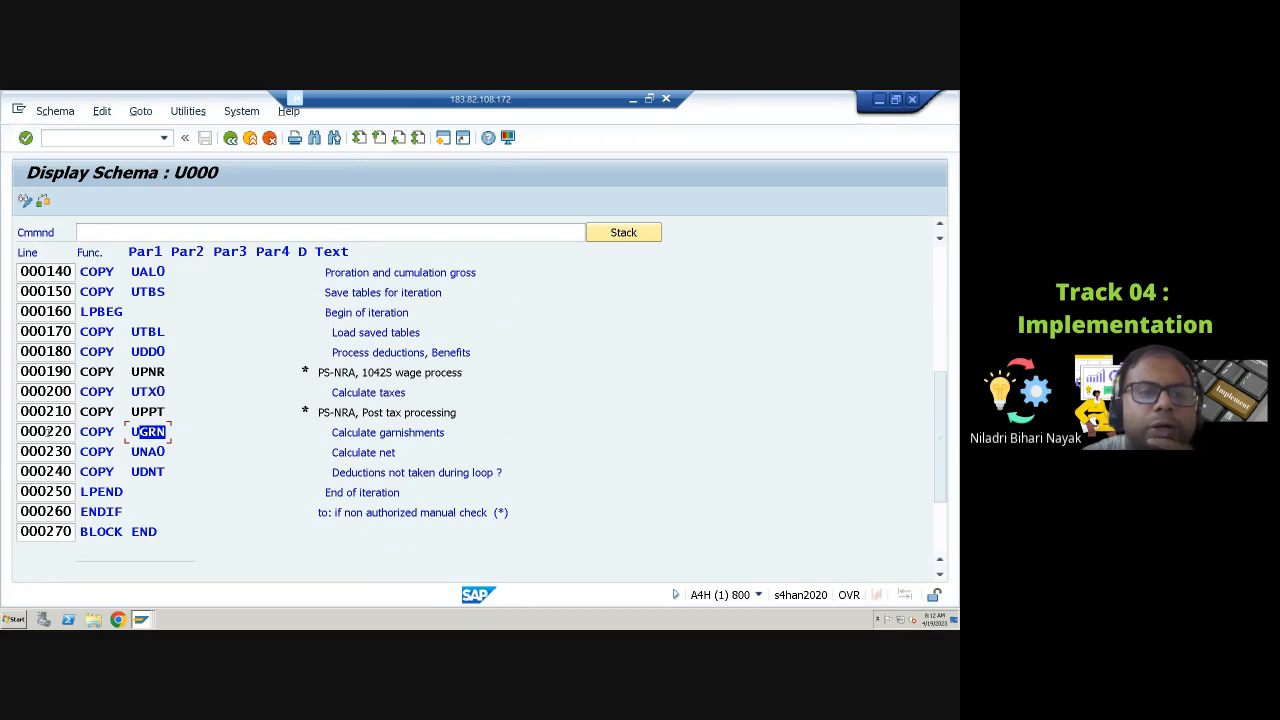
pyautogui.click(340, 434)
pyautogui.moveTo(347, 436); pyautogui.dragTo(448, 438)
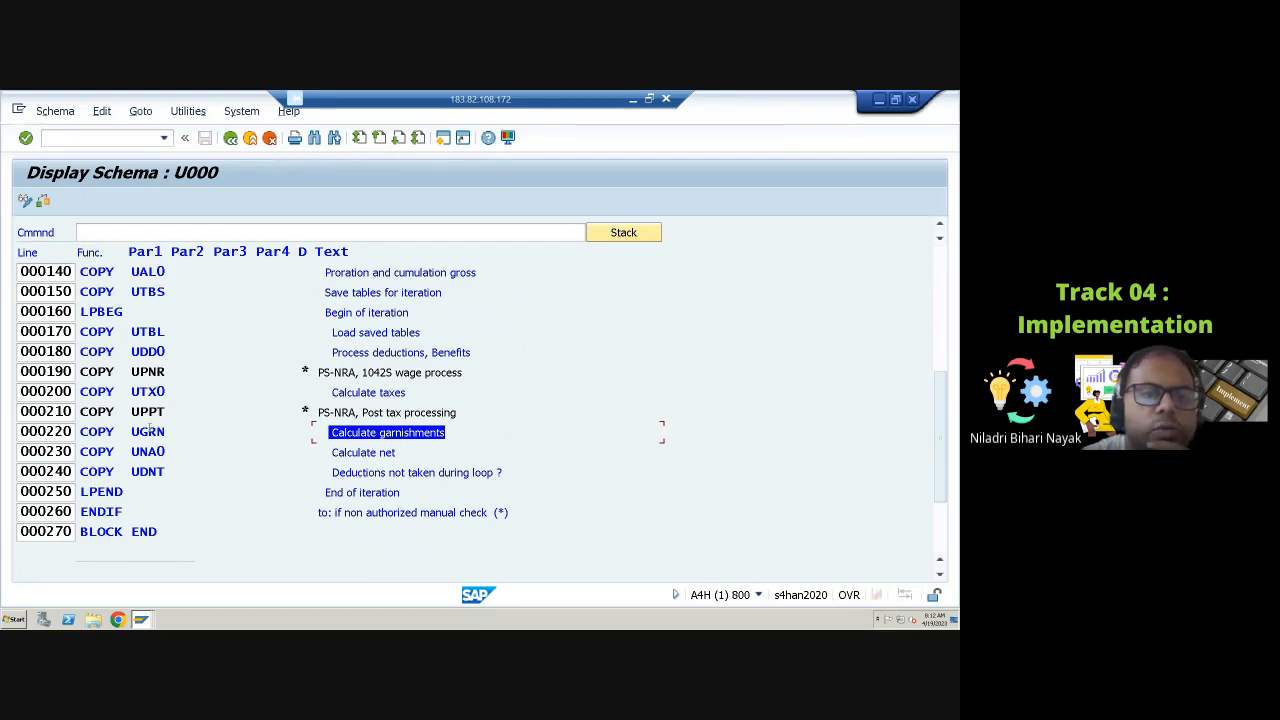
pyautogui.scroll(-2, 160, 470)
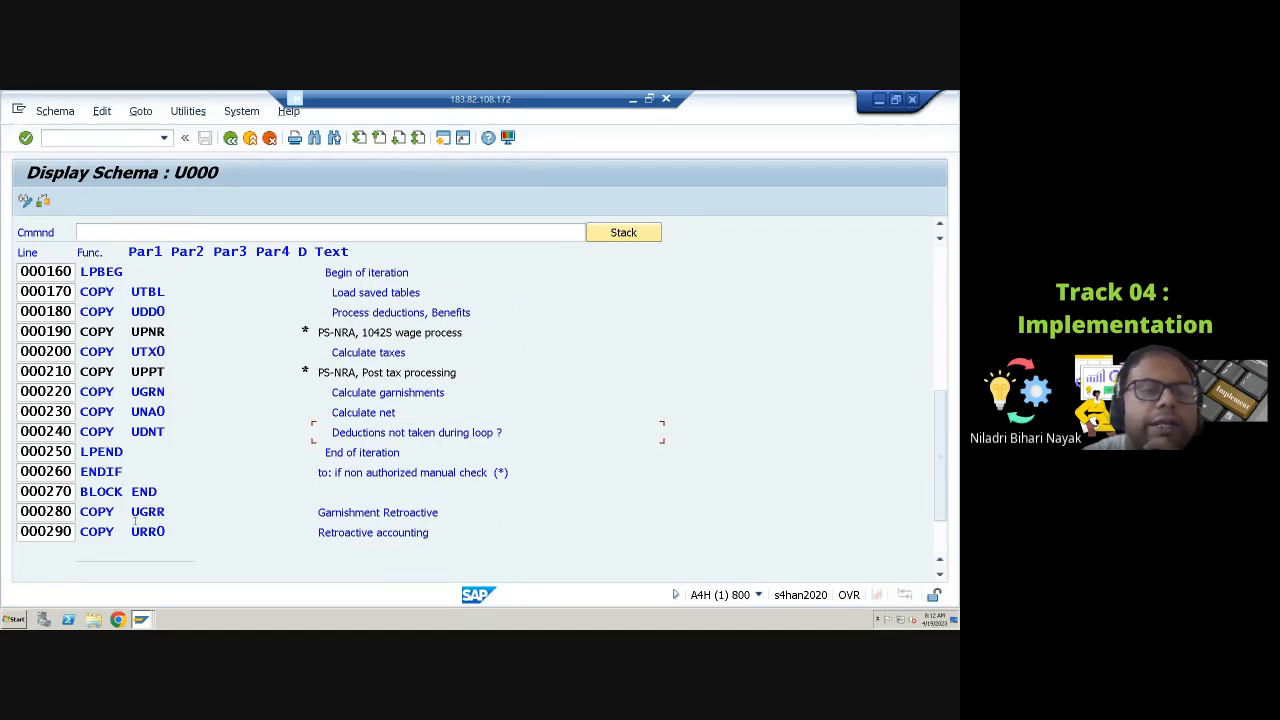
pyautogui.moveTo(133, 511); pyautogui.dragTo(166, 512)
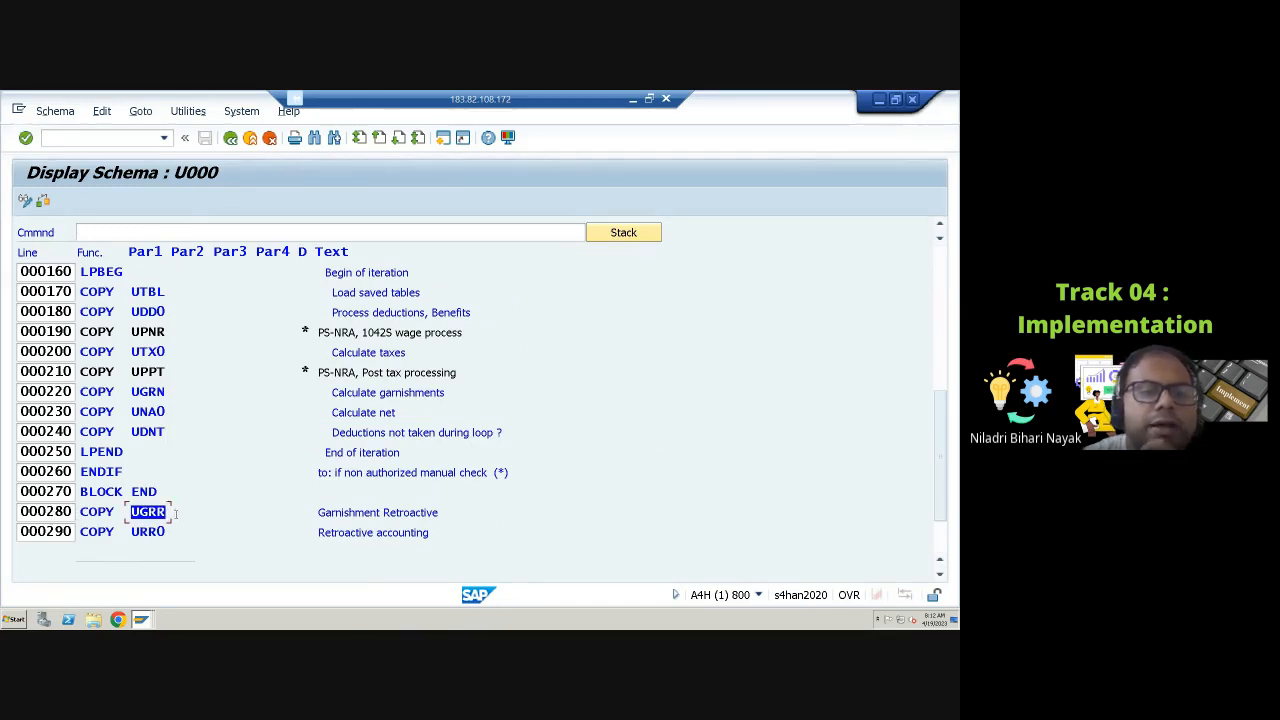
pyautogui.moveTo(370, 513); pyautogui.dragTo(426, 516)
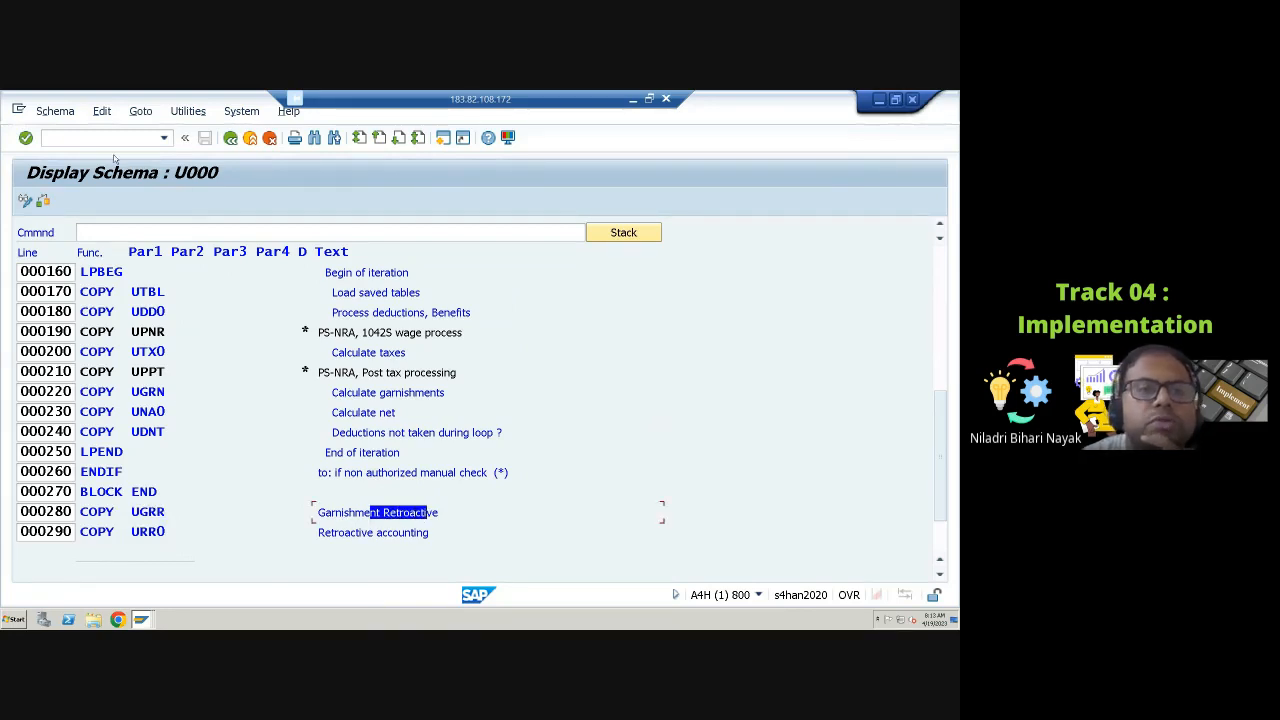
pyautogui.click(230, 137)
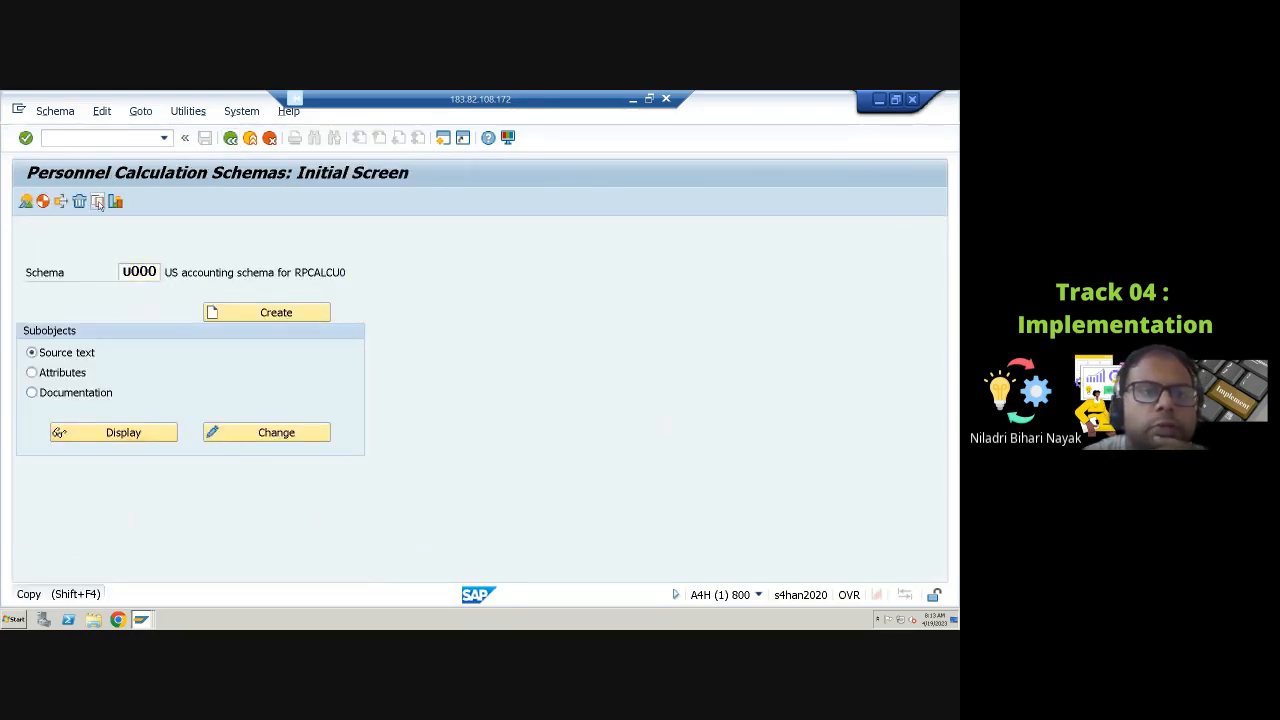
# Step: Copy schema U000 to a new schema Z000 under the same customizing request
pyautogui.click(97, 201)
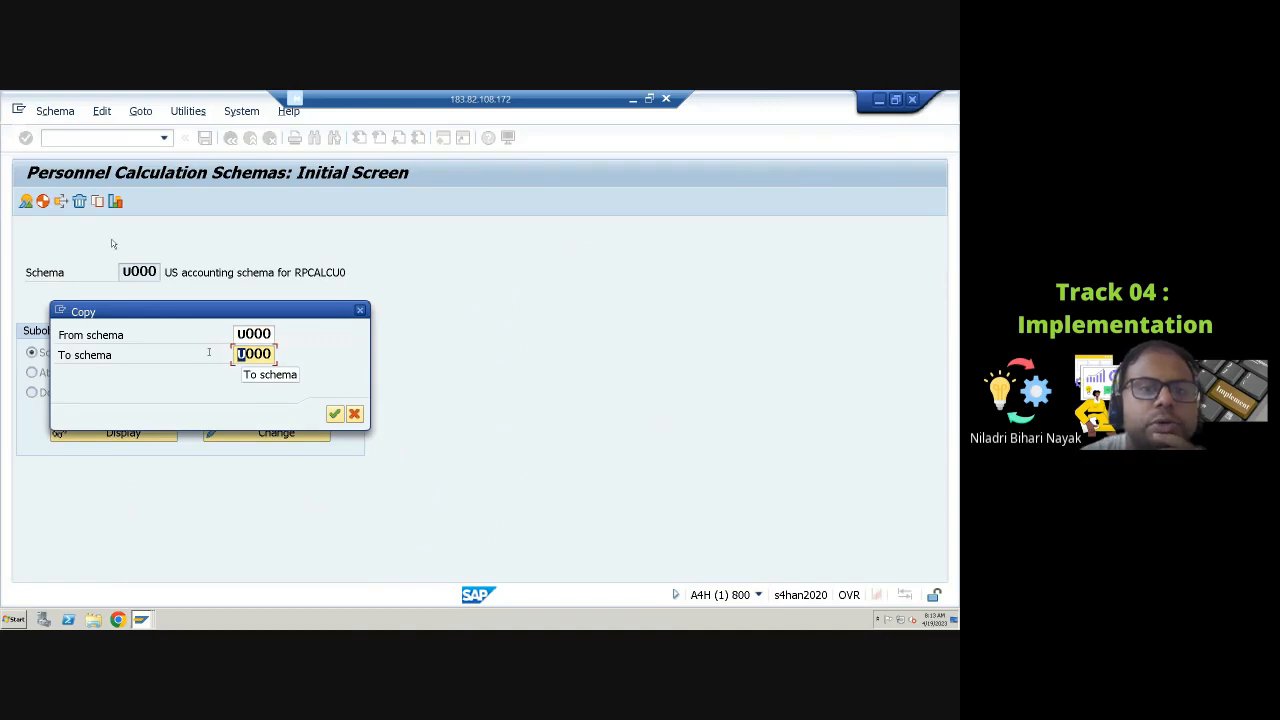
pyautogui.write('Z')
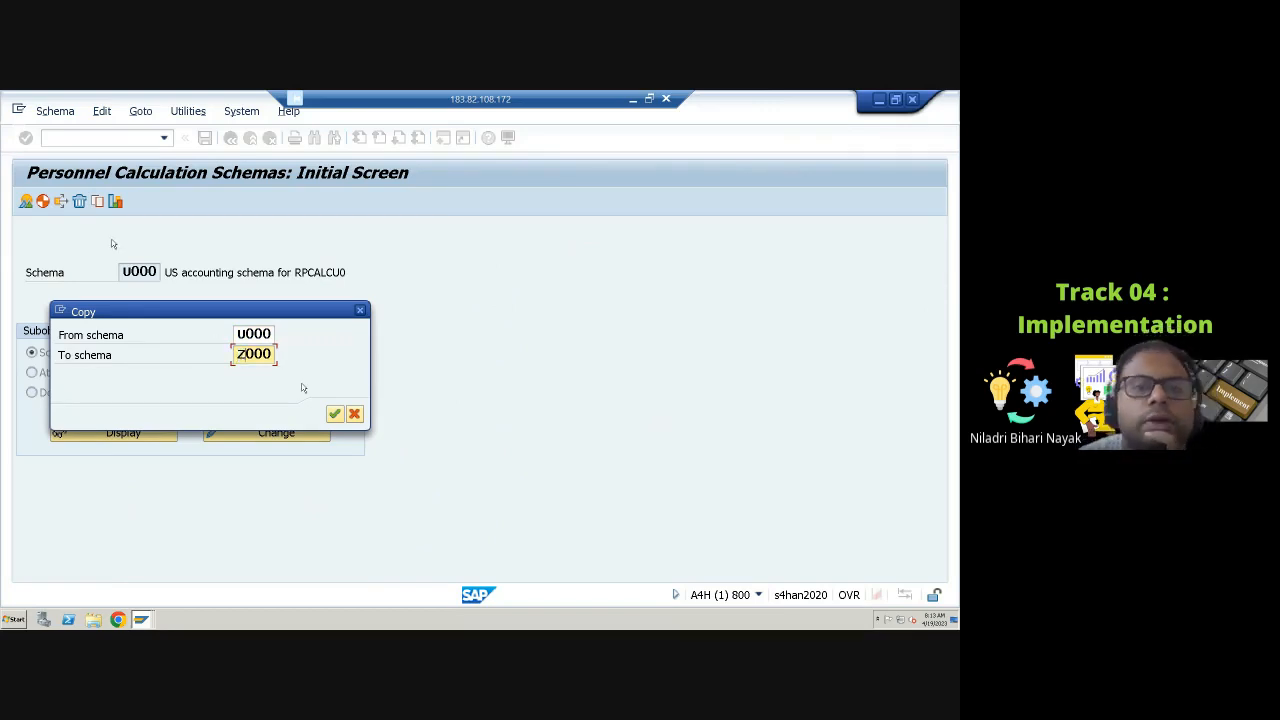
pyautogui.click(333, 414)
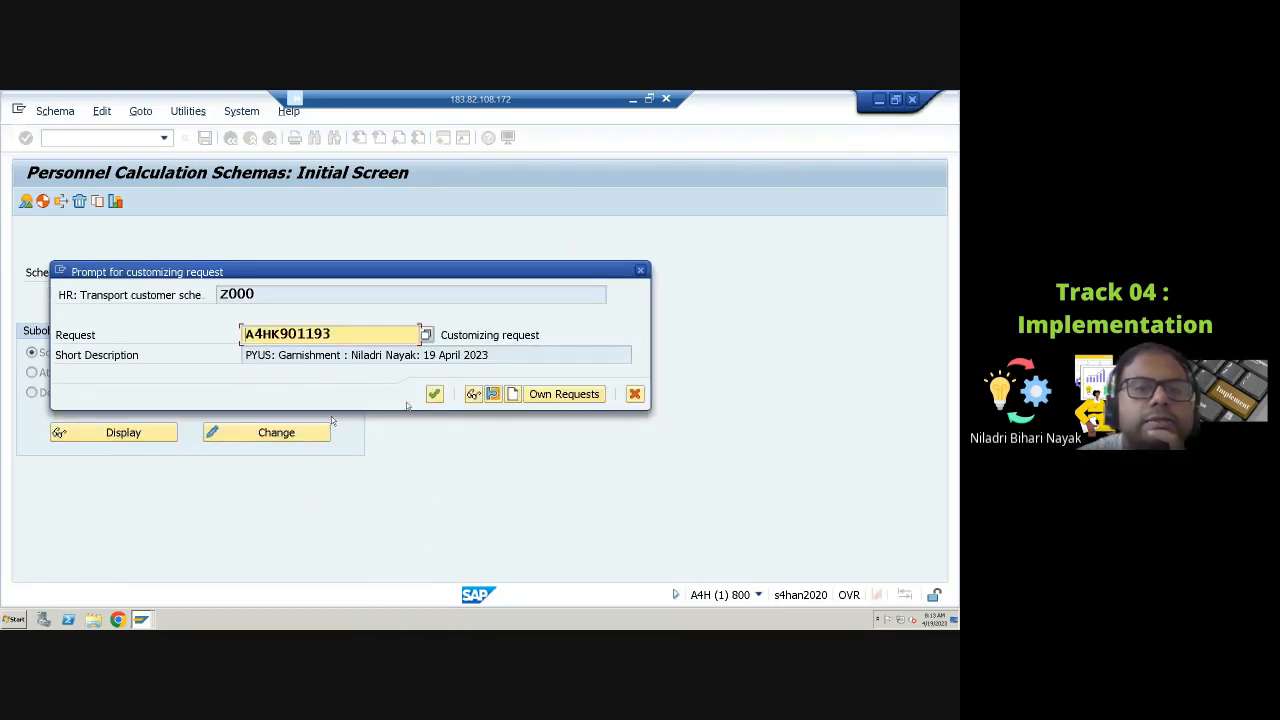
pyautogui.click(435, 394)
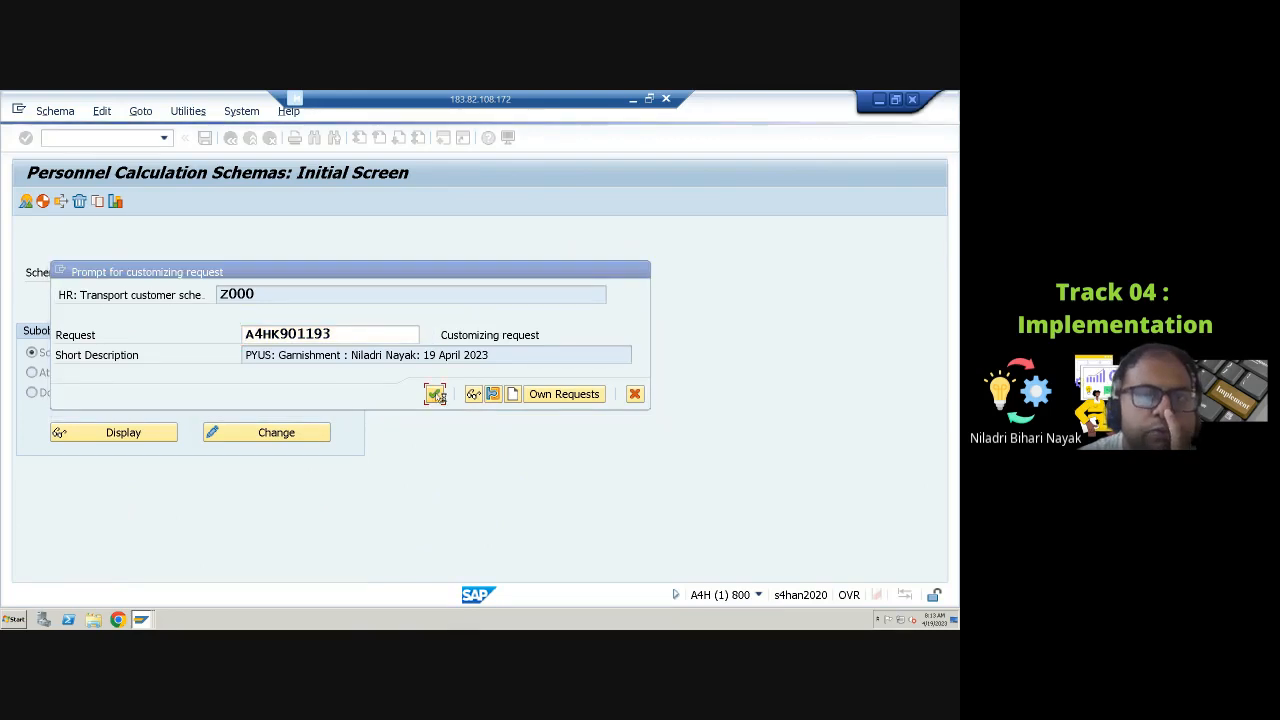
# Step: Open Z000 in change mode and replace UGRR with ZGRR in the Garnishment Retroactive line 000280
pyautogui.click(229, 438)
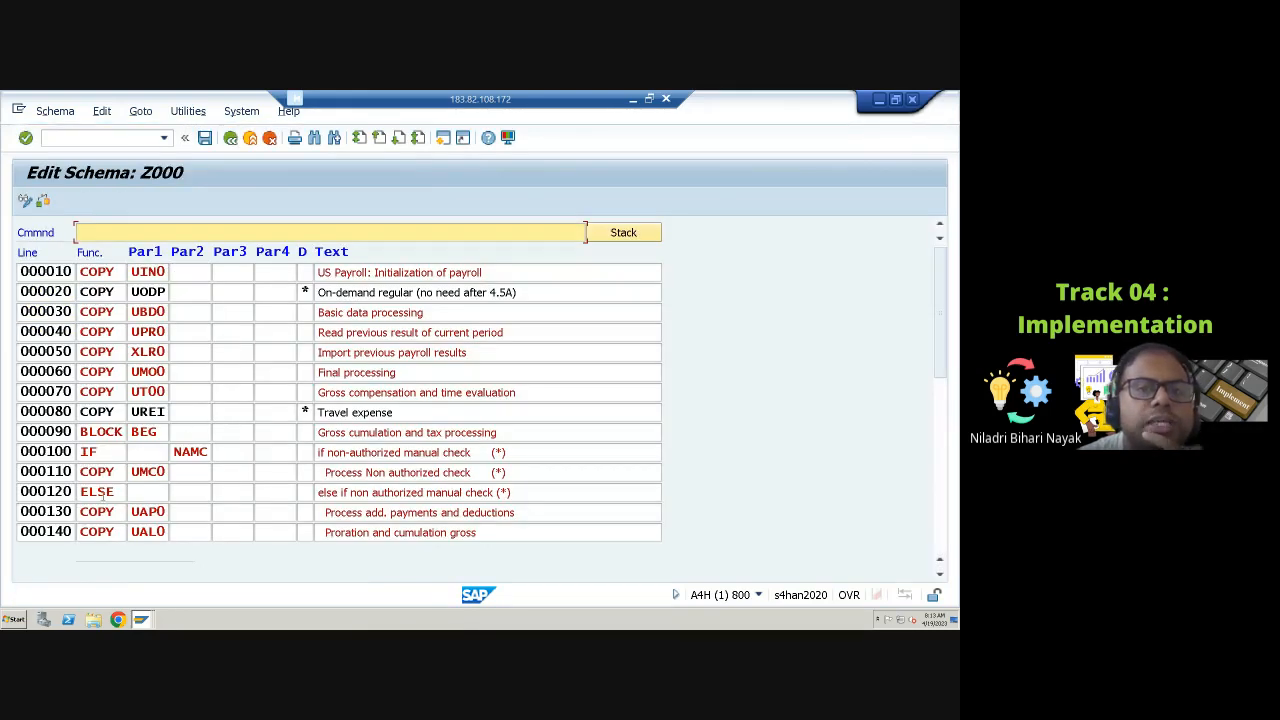
pyautogui.scroll(-3, 263, 463)
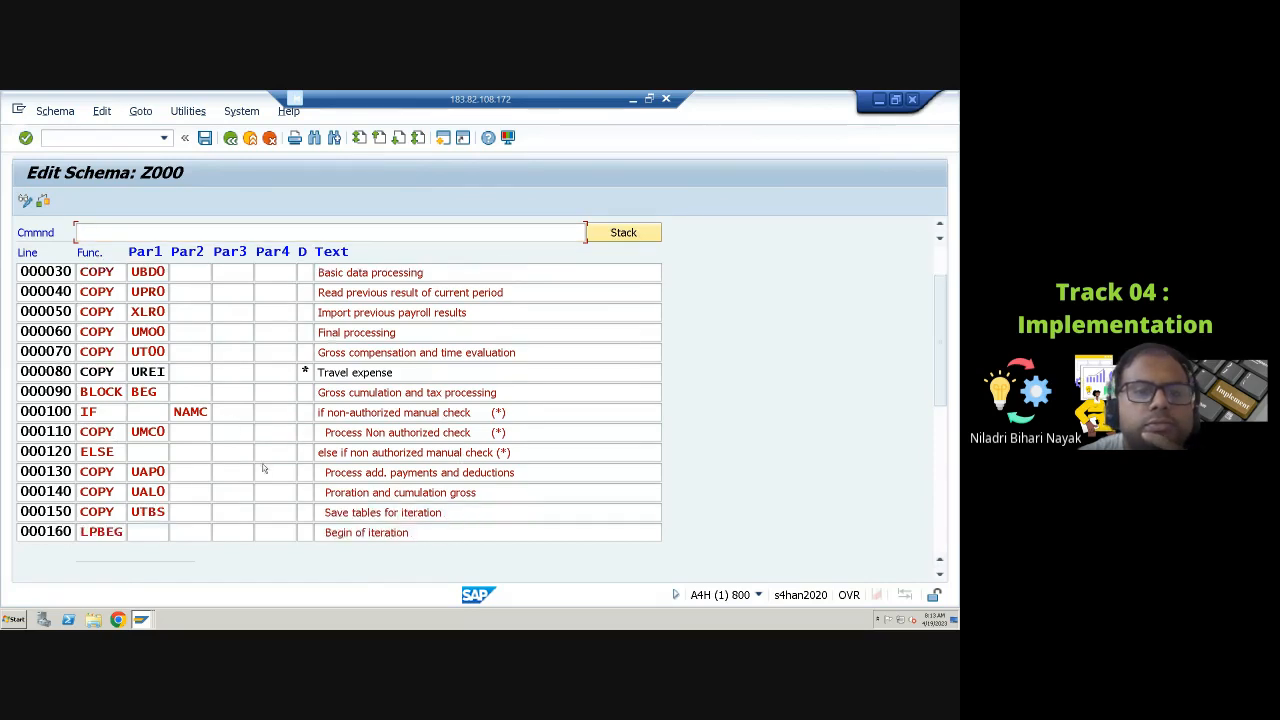
pyautogui.scroll(-3, 263, 463)
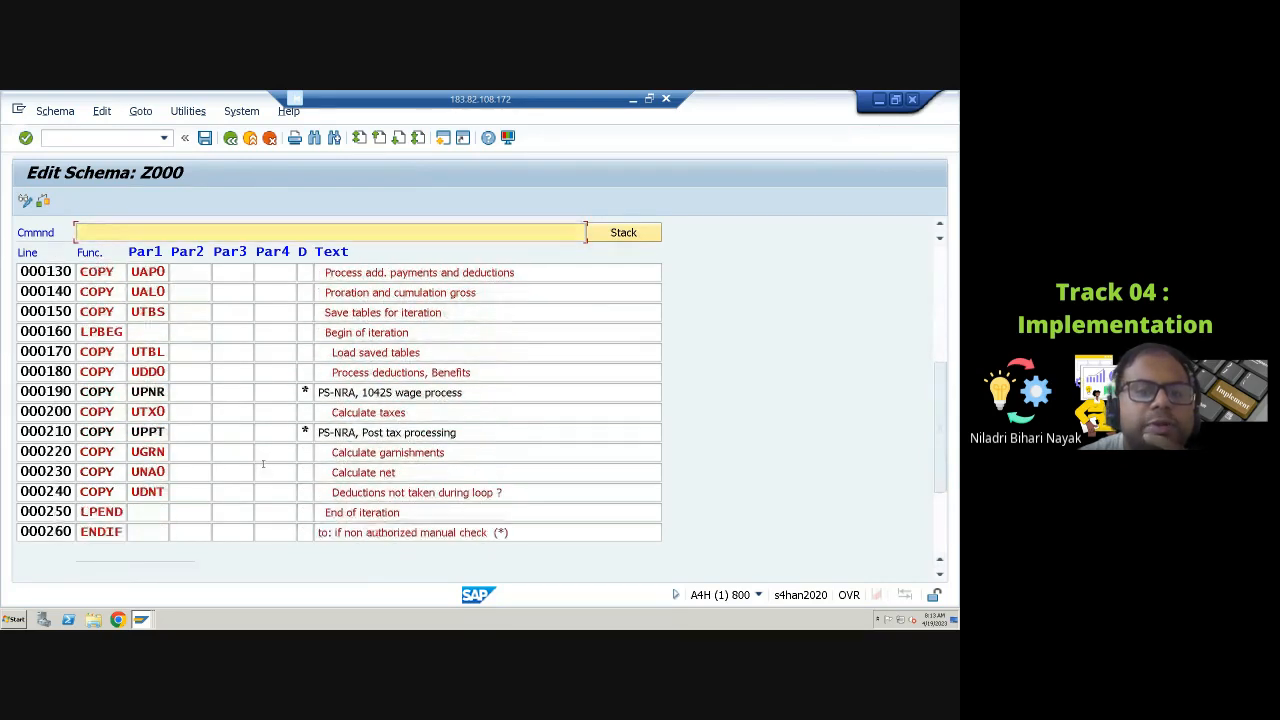
pyautogui.scroll(-3, 263, 463)
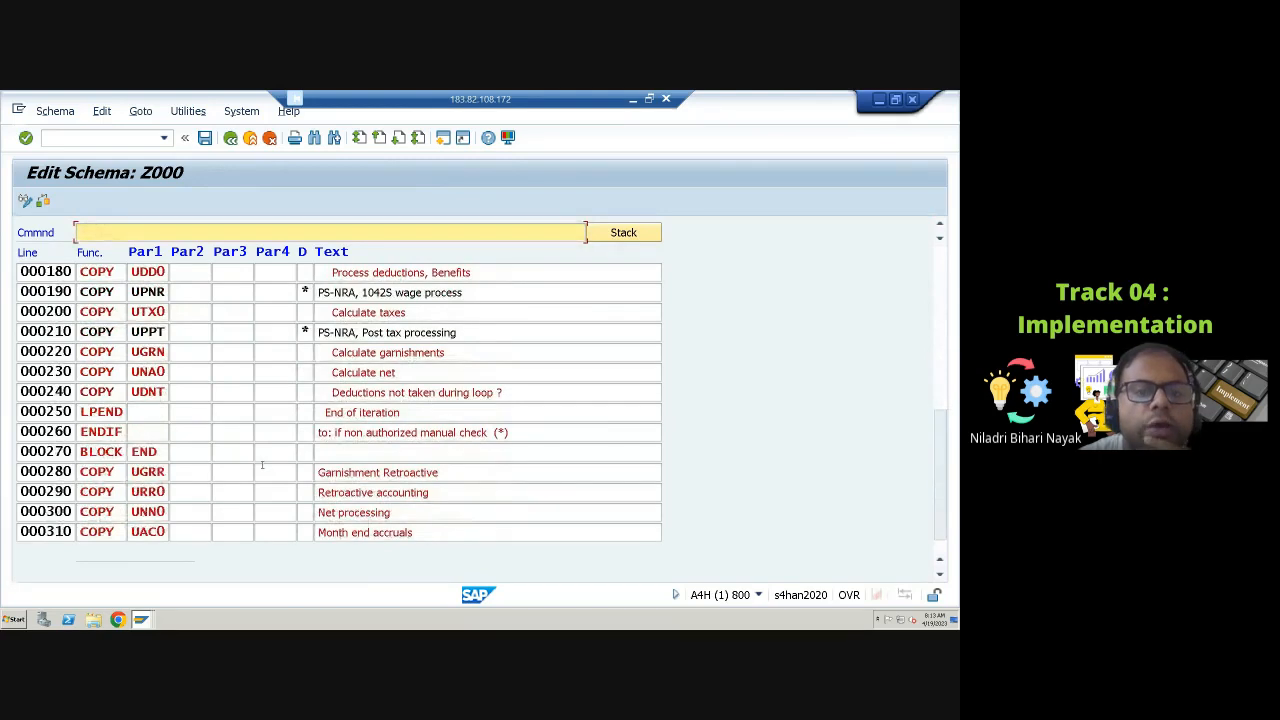
pyautogui.scroll(-1, 262, 464)
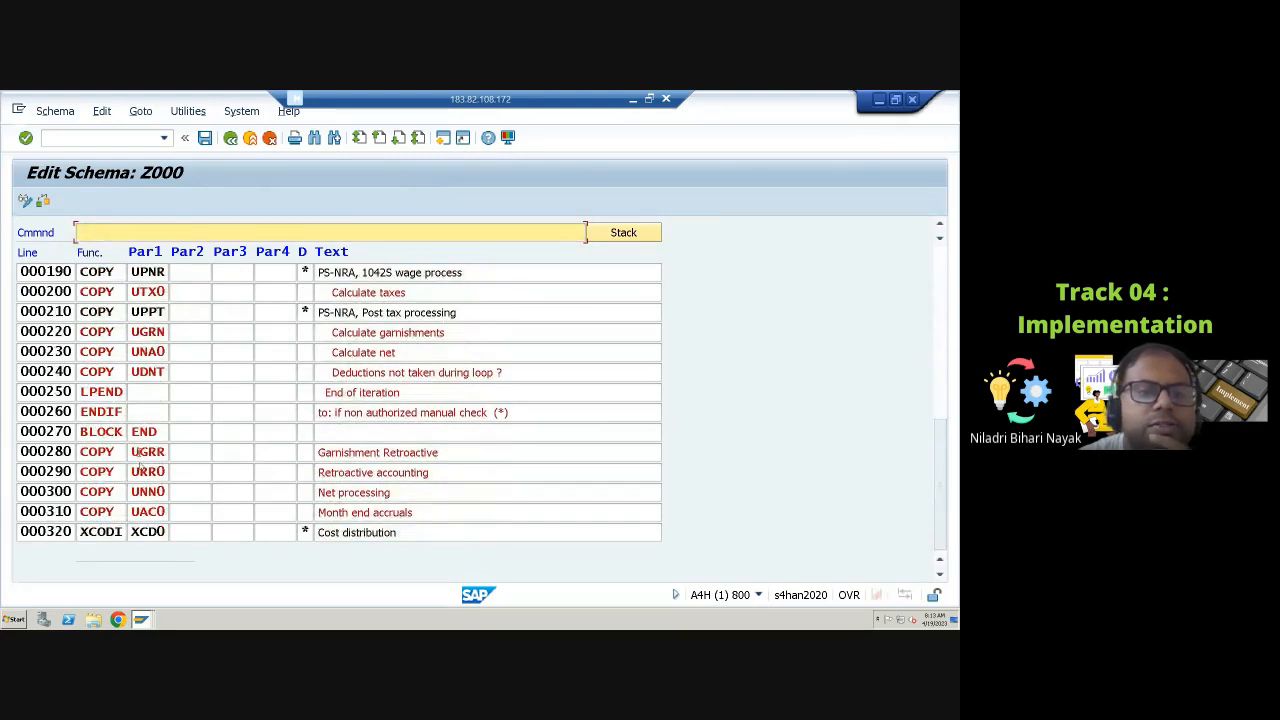
pyautogui.click(136, 455)
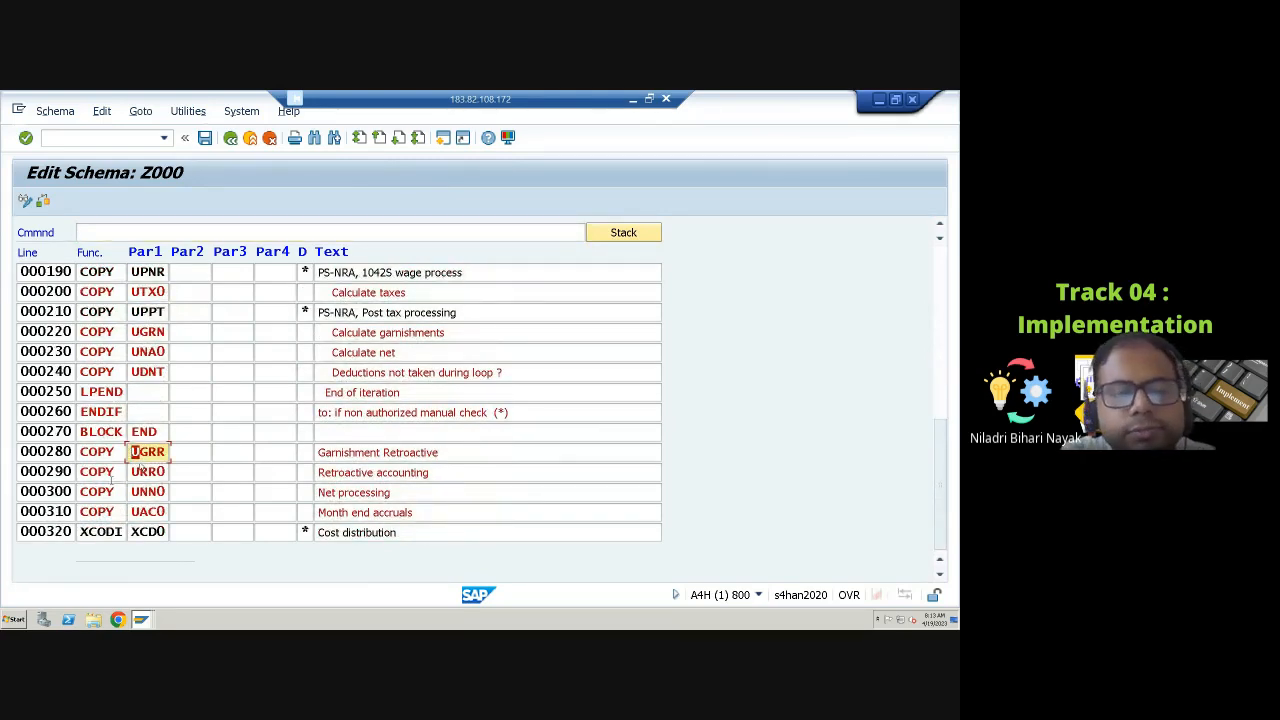
pyautogui.write('Z')
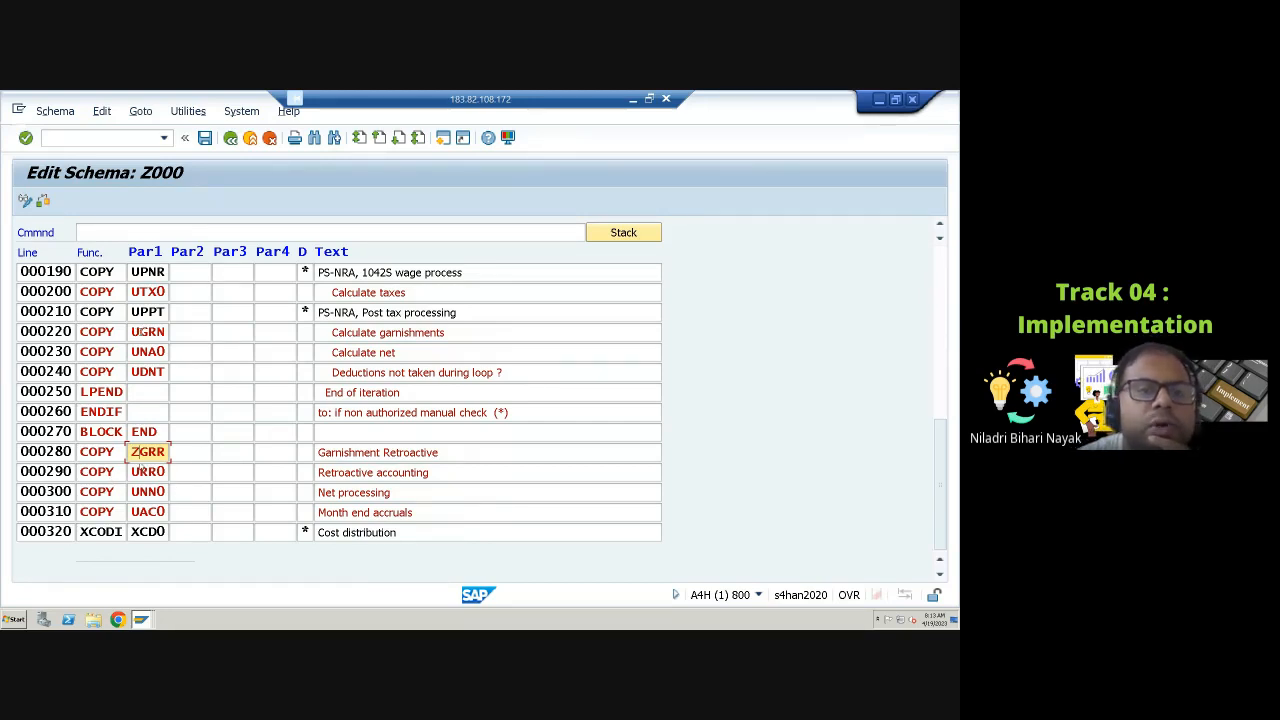
# Step: Replace UGRN with ZGRN in the Calculate garnishments line 000220, save Z000 under the customizing request and leave the editor
pyautogui.click(134, 331)
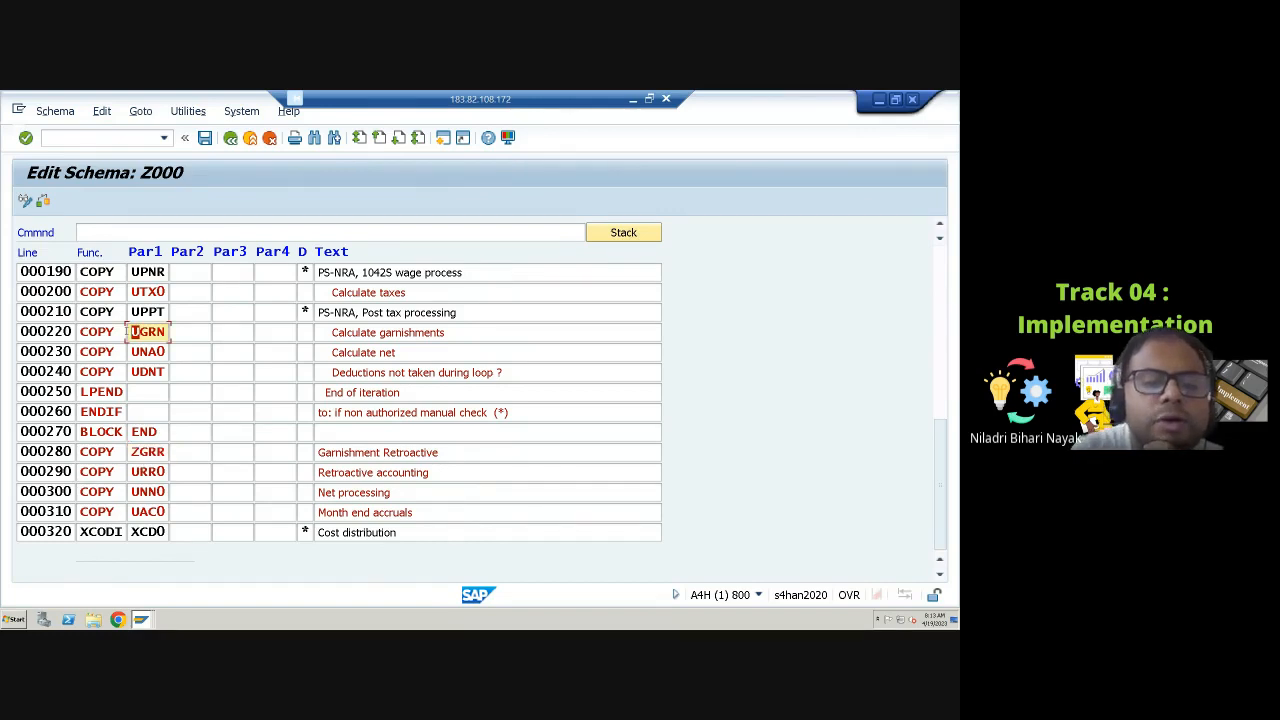
pyautogui.write('Z')
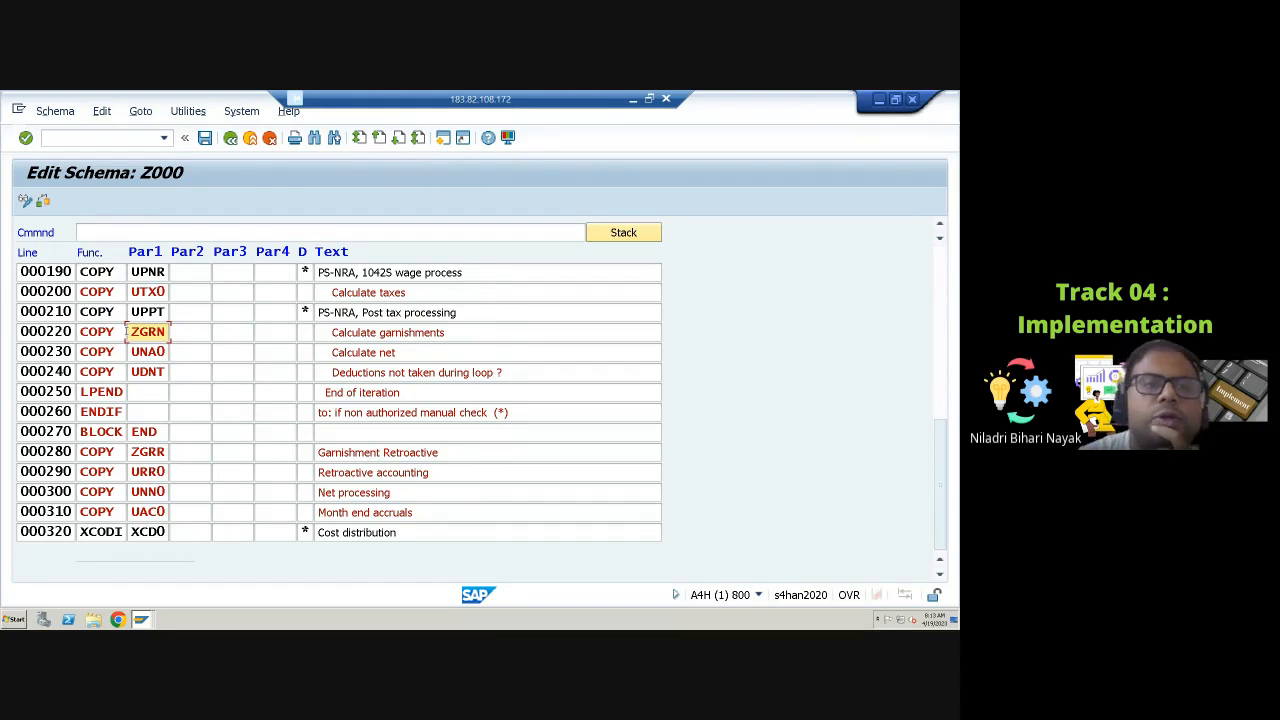
pyautogui.click(204, 137)
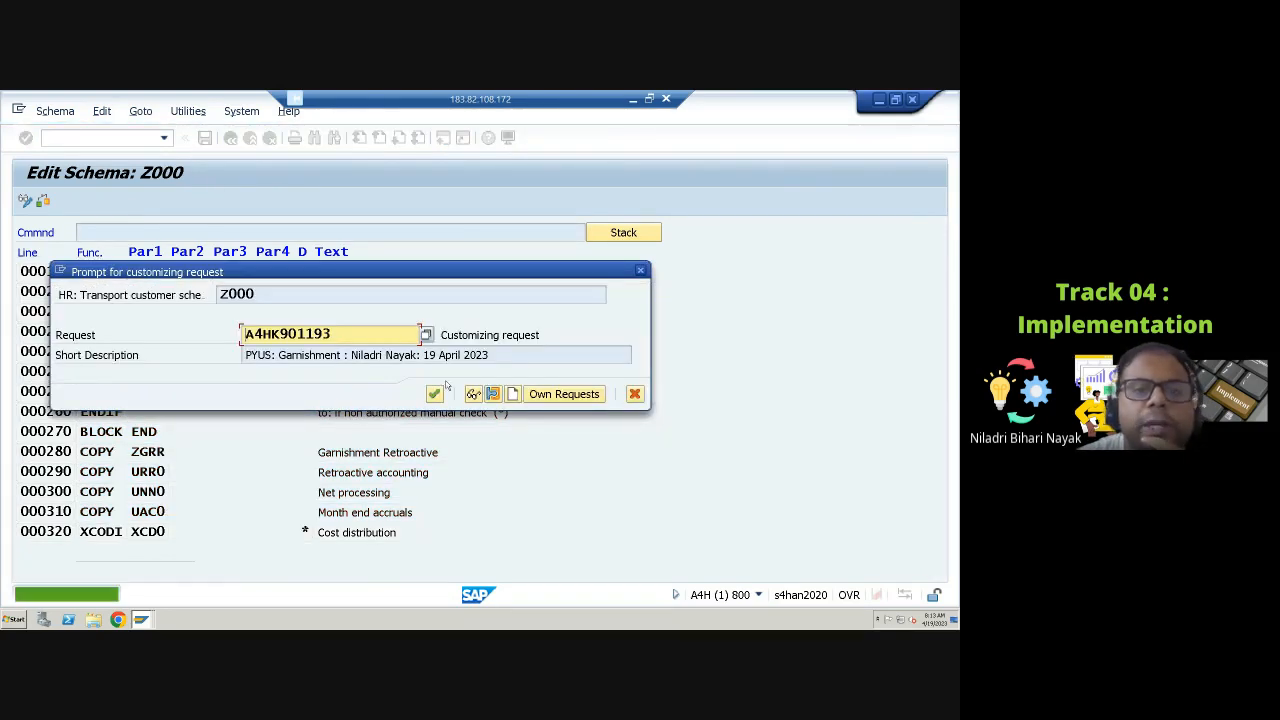
pyautogui.click(437, 396)
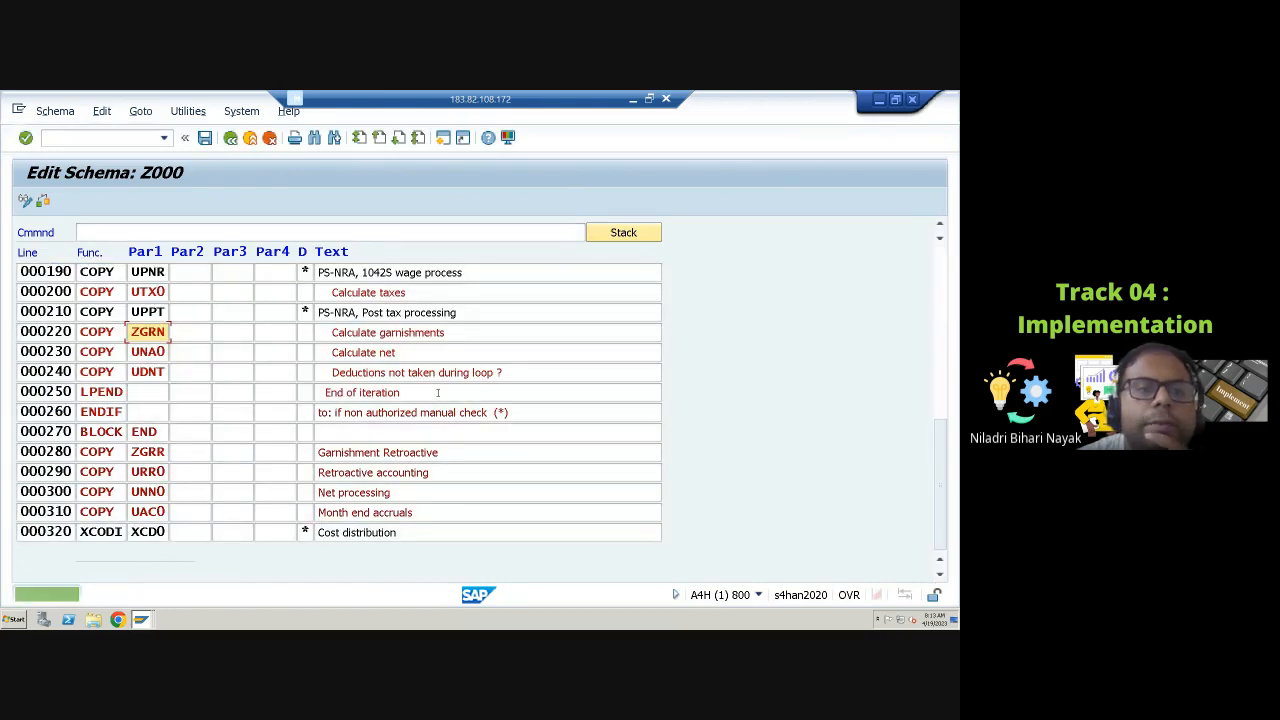
pyautogui.click(232, 139)
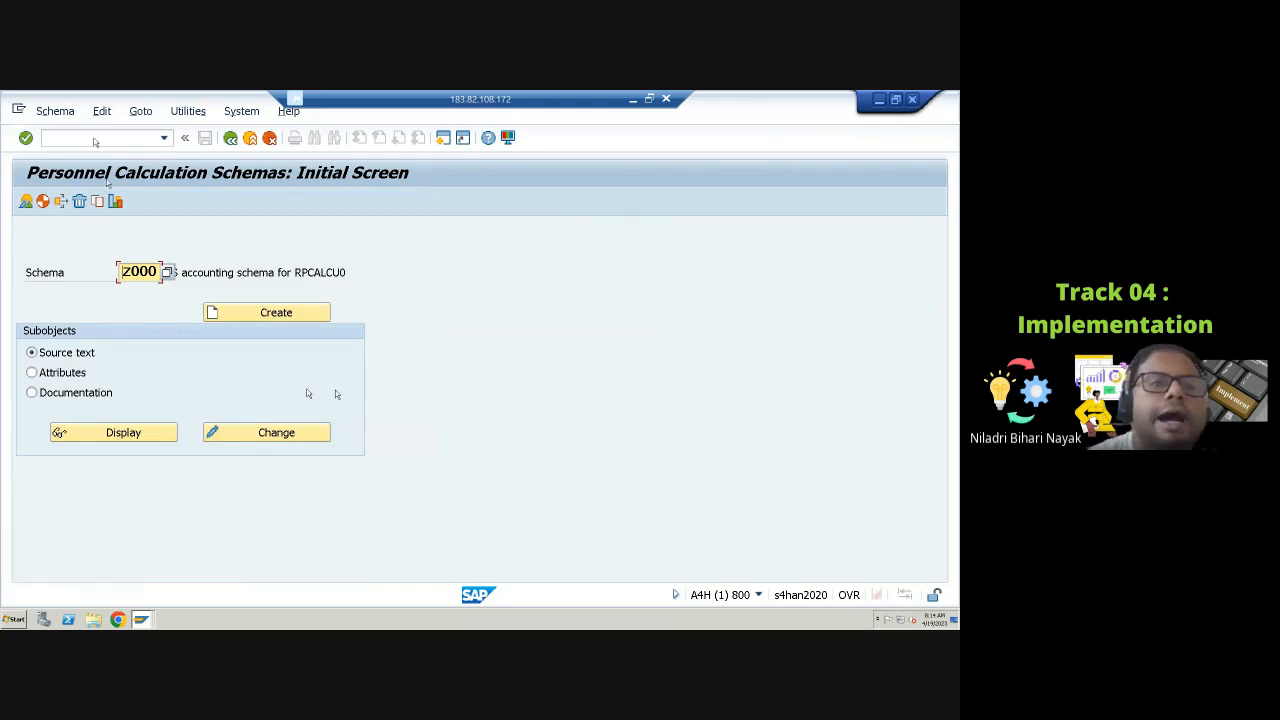
# Step: Open personnel calculation rule UGIT in display mode through transaction PE02 and select its processing class 59 entry
pyautogui.click(98, 138)
pyautogui.write('/npe')
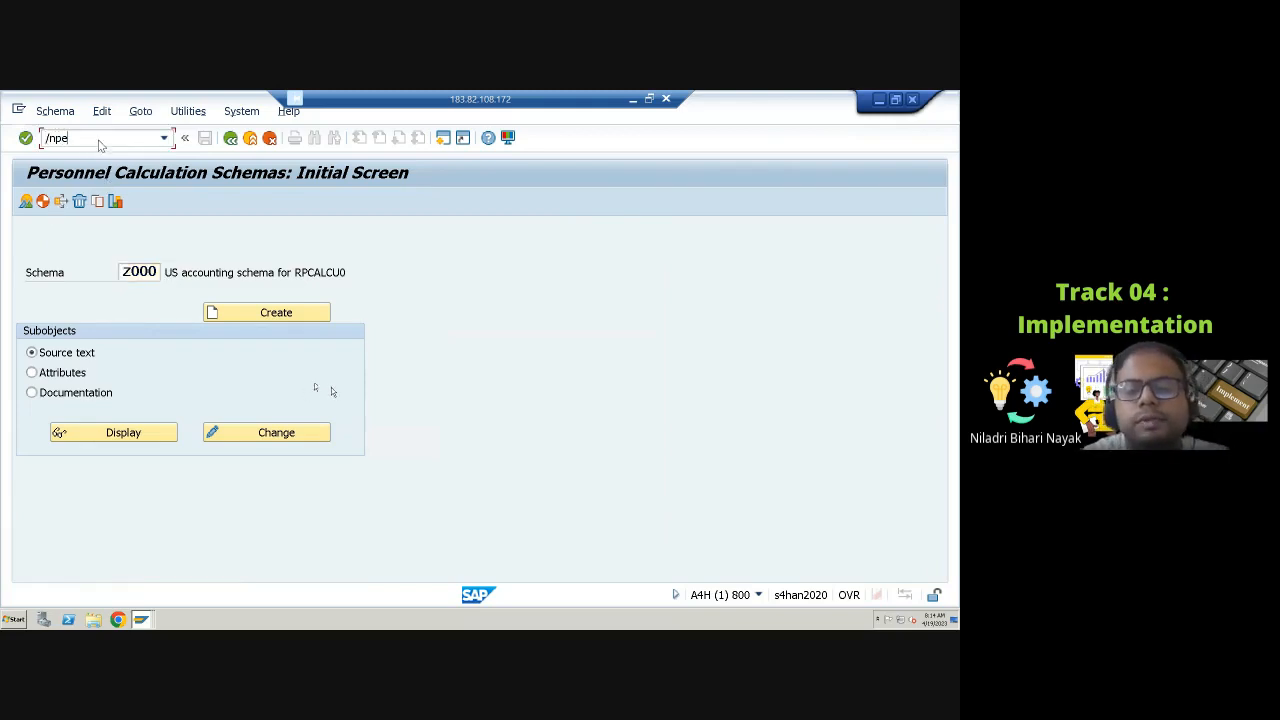
pyautogui.write('02')
pyautogui.press('Return')
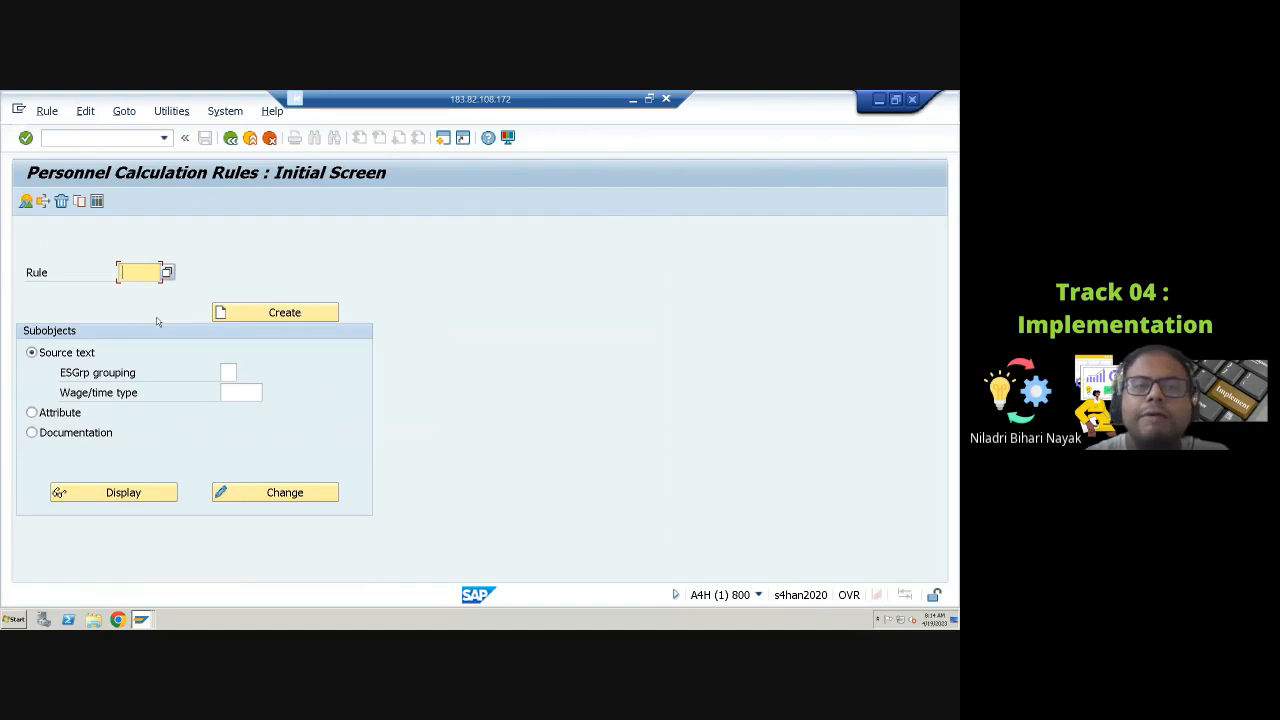
pyautogui.write('UGIT')
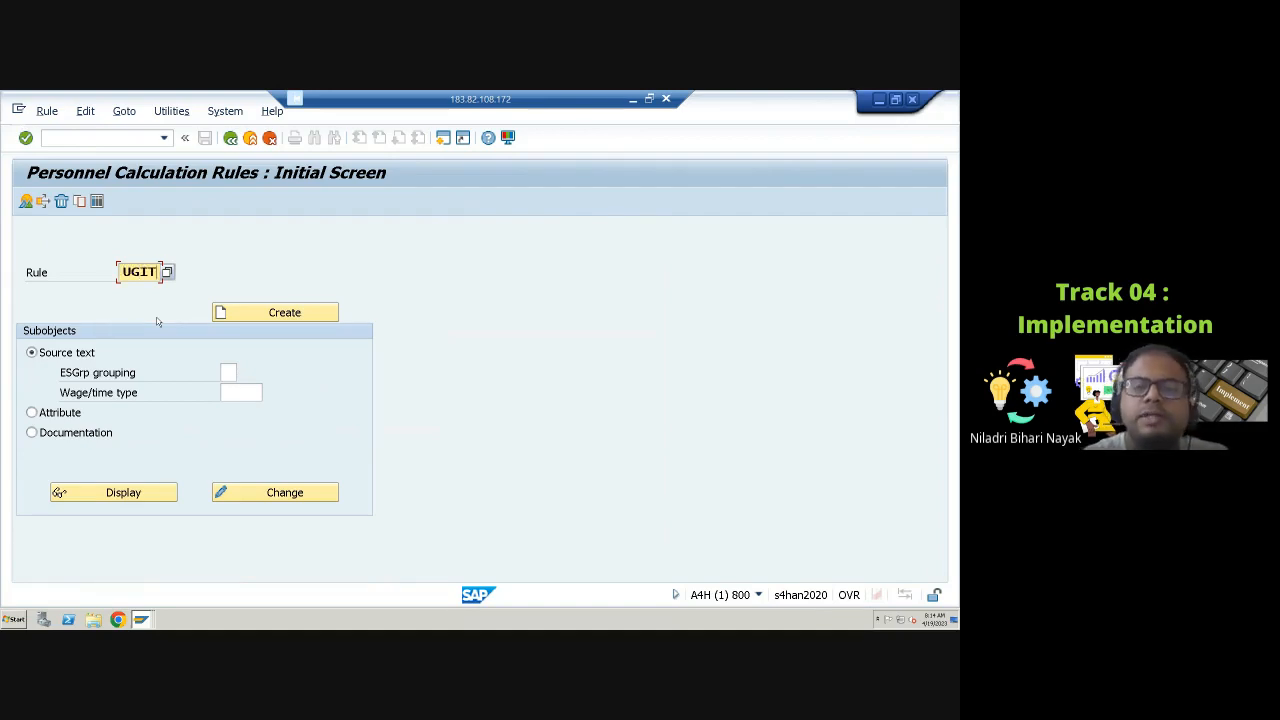
pyautogui.press('Return')
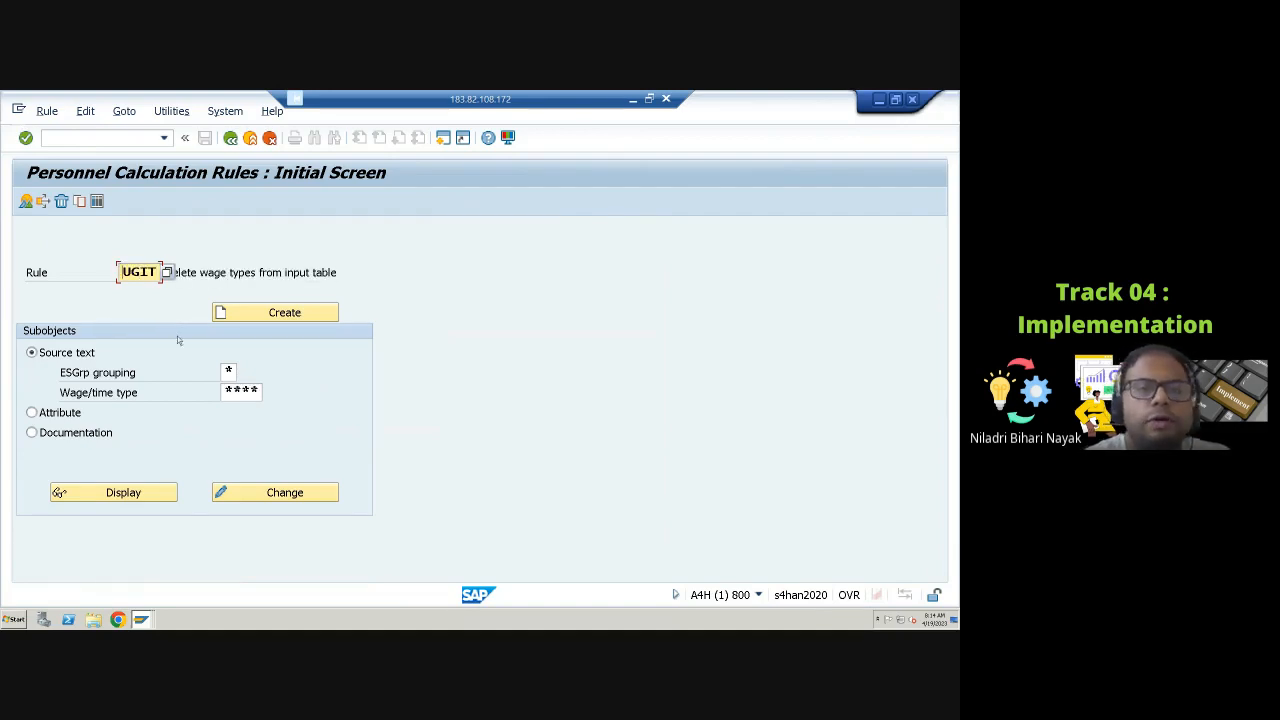
pyautogui.click(143, 493)
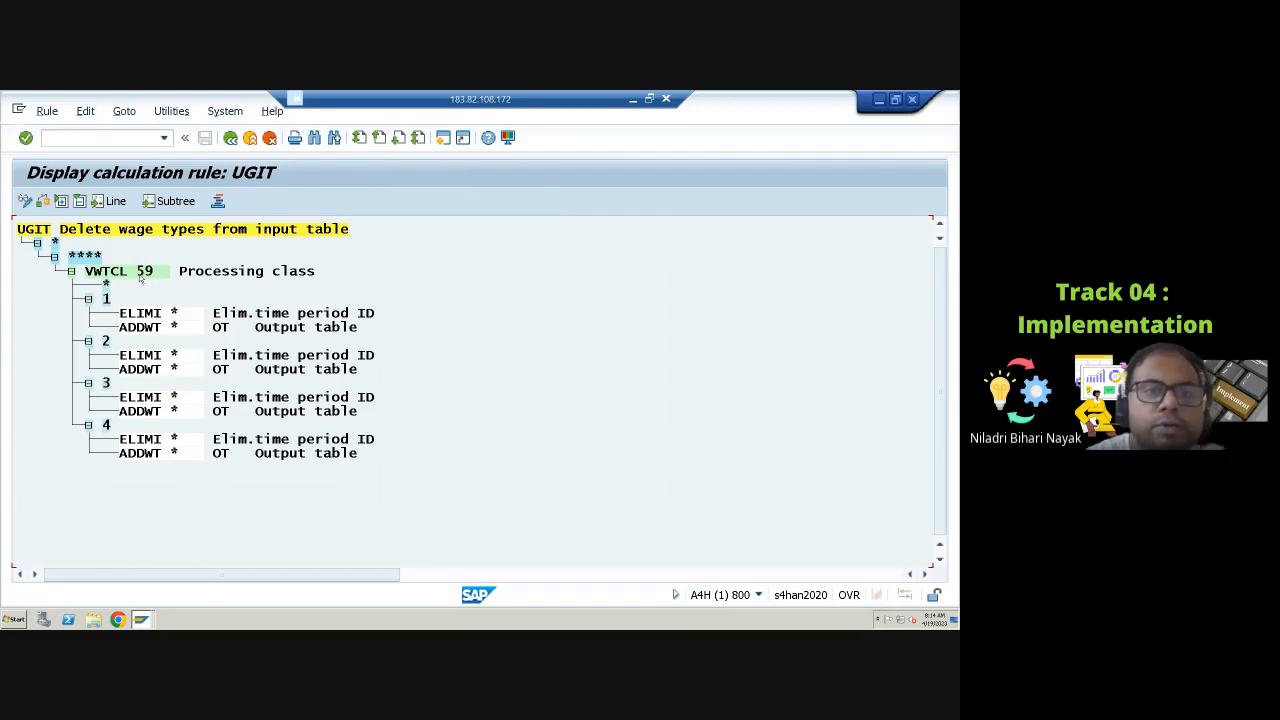
pyautogui.click(143, 272)
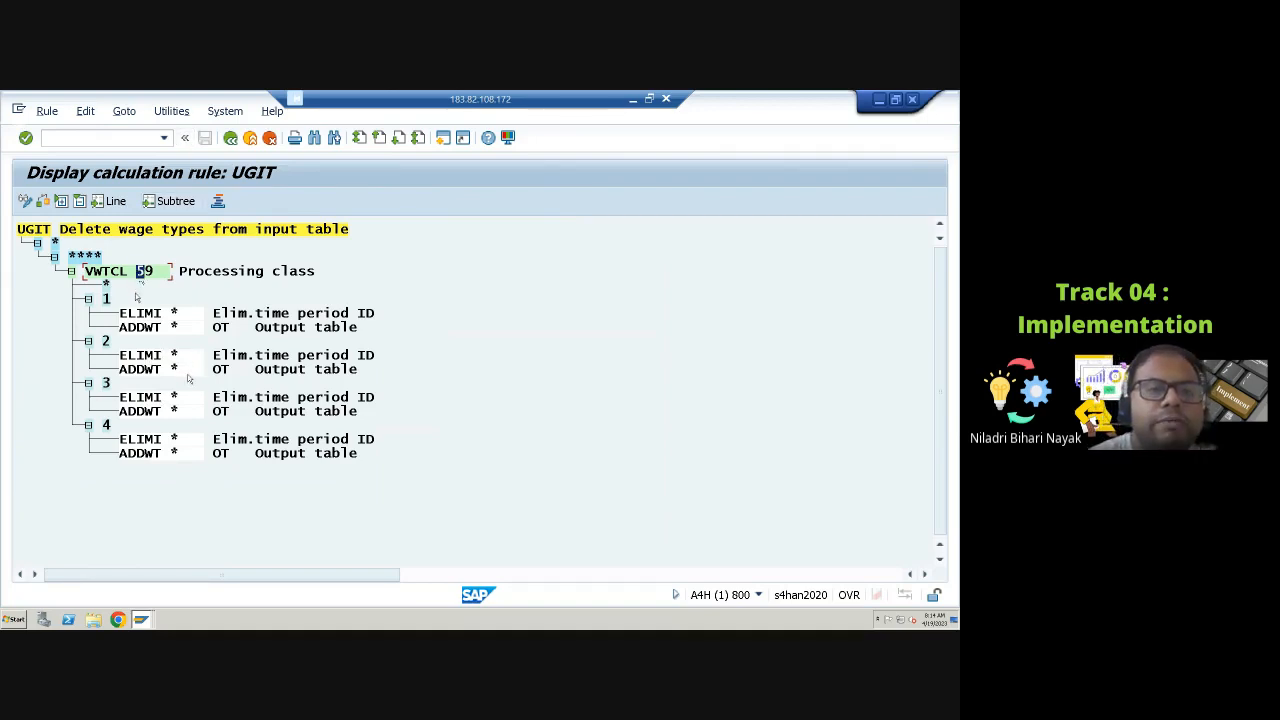
# Step: Open view V_512W_D for maintenance through SM30 in a new session, with country grouping 10 and edit-everything mode
pyautogui.hotkey('ctrl', '/')
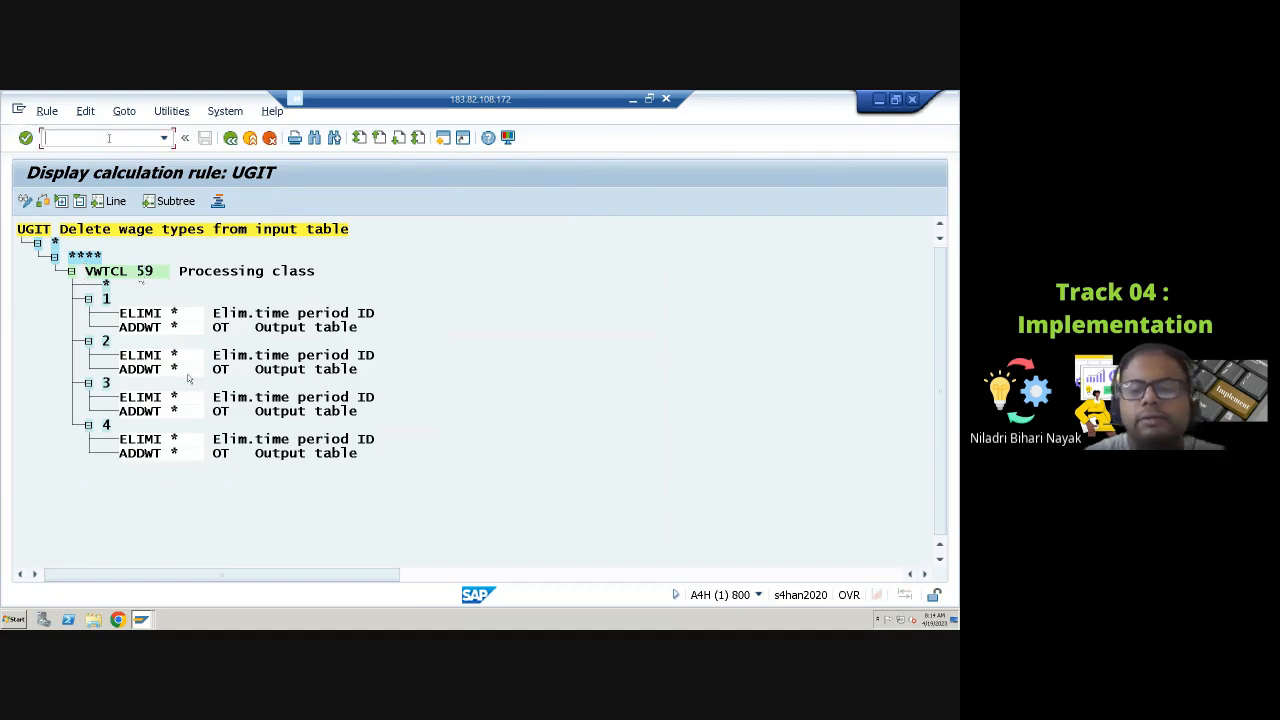
pyautogui.write('/o')
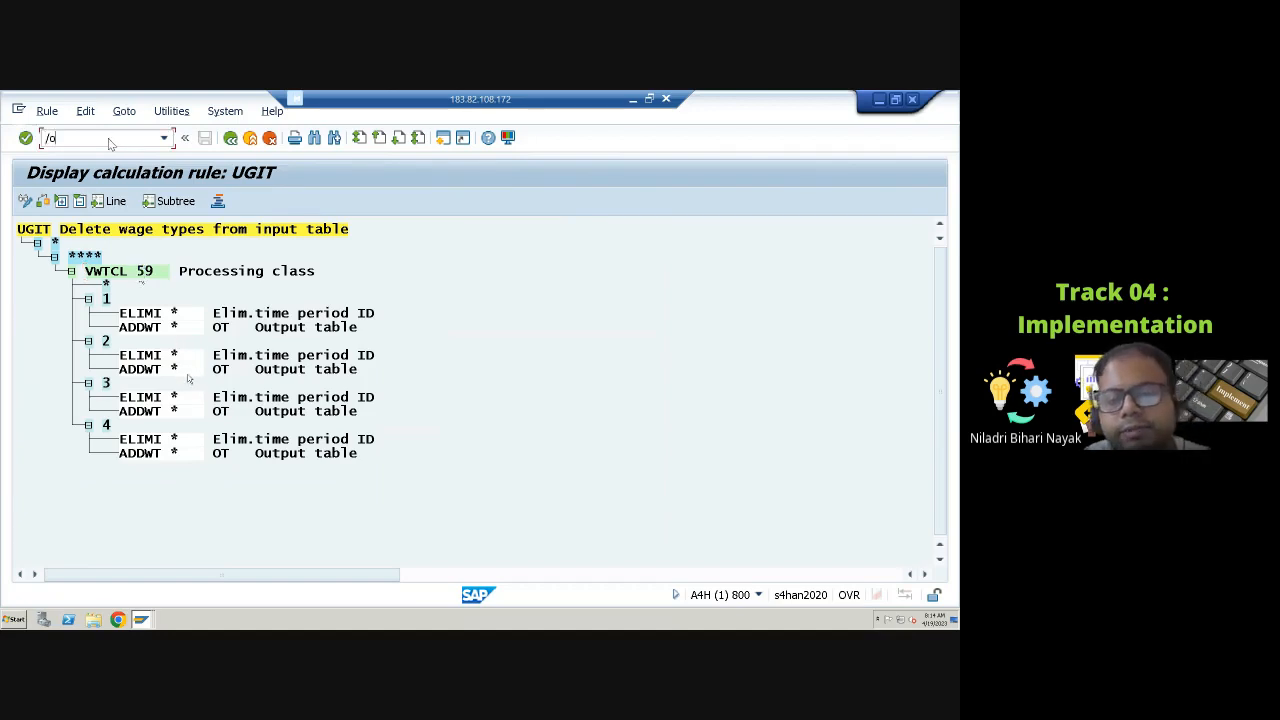
pyautogui.write('sm30')
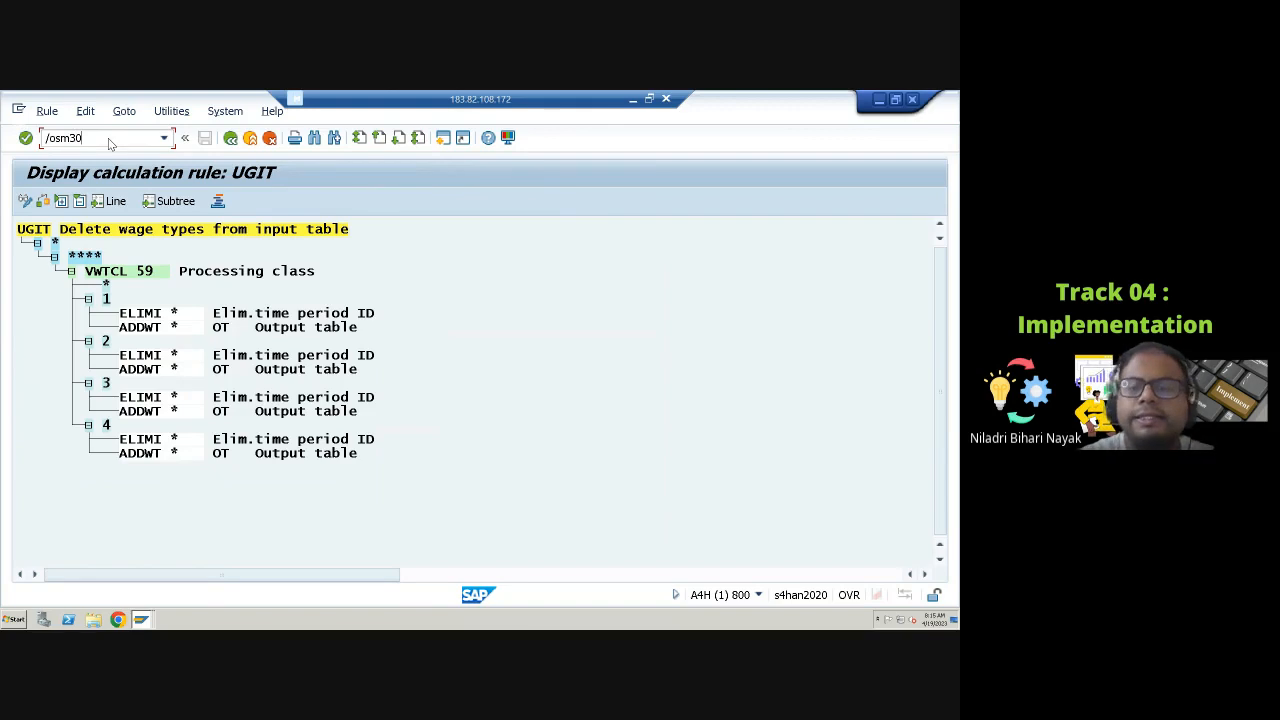
pyautogui.press('Return')
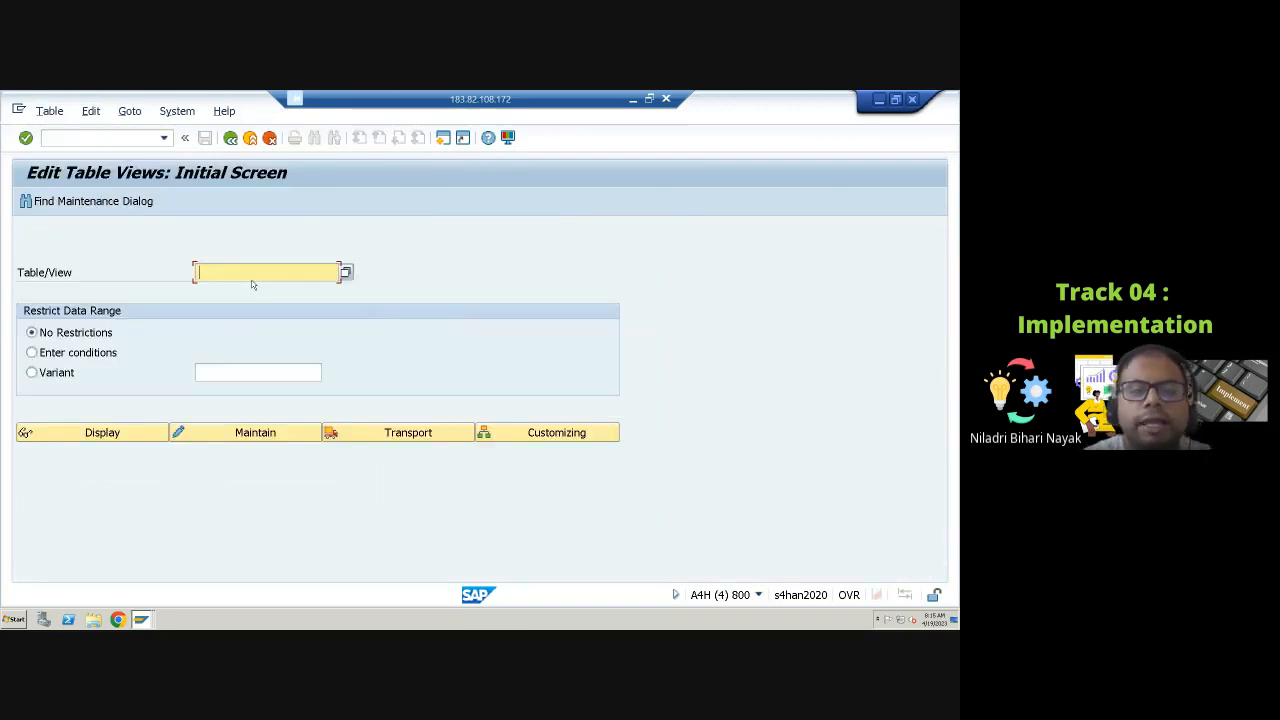
pyautogui.write('v')
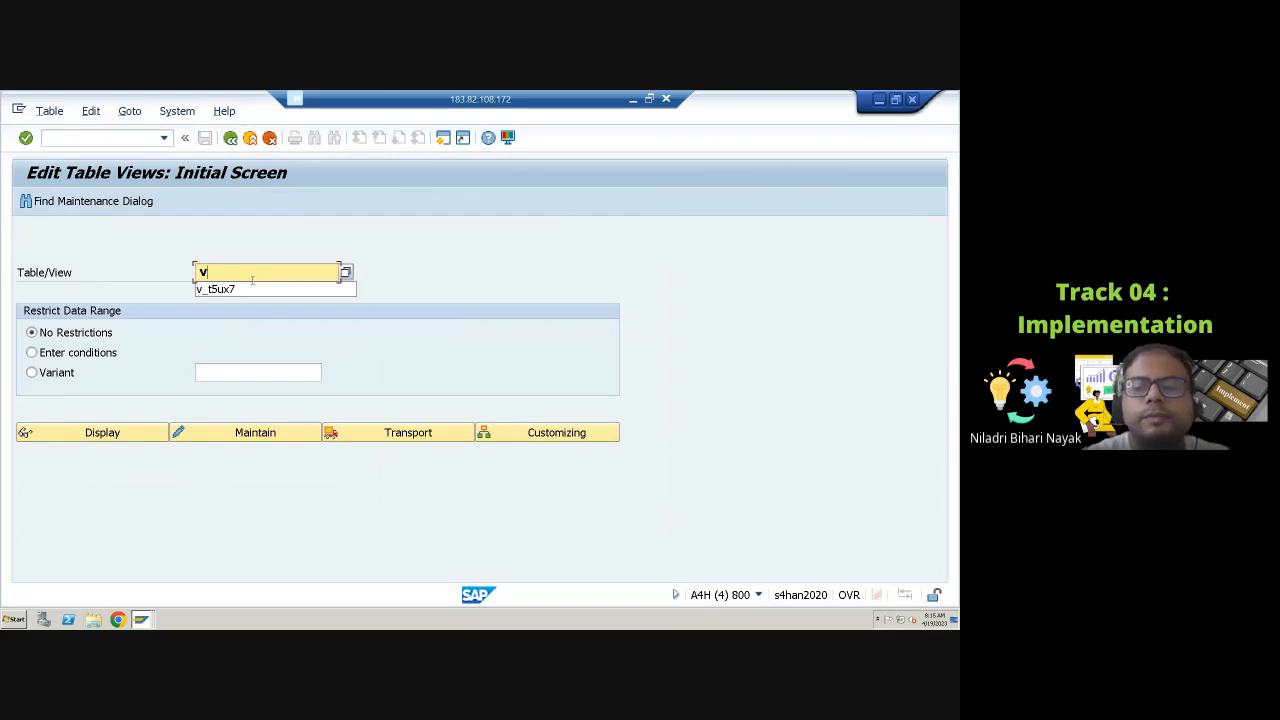
pyautogui.write('_512')
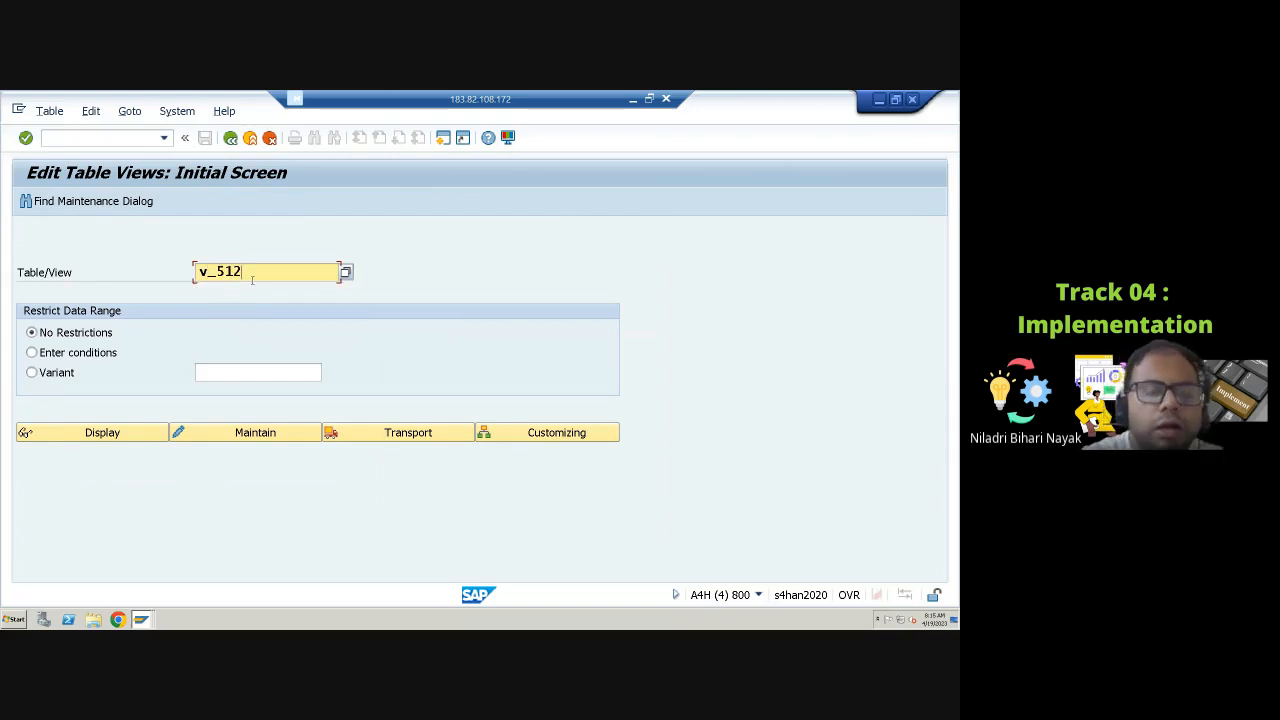
pyautogui.write('w')
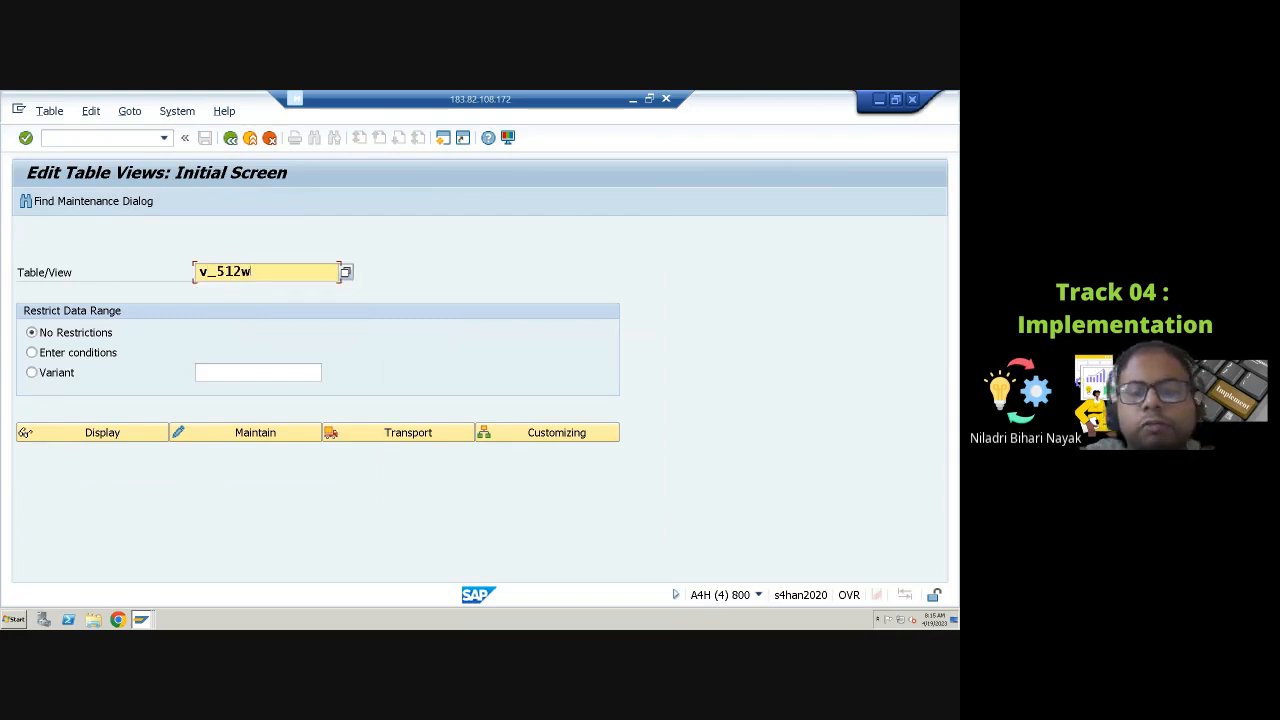
pyautogui.write('_')
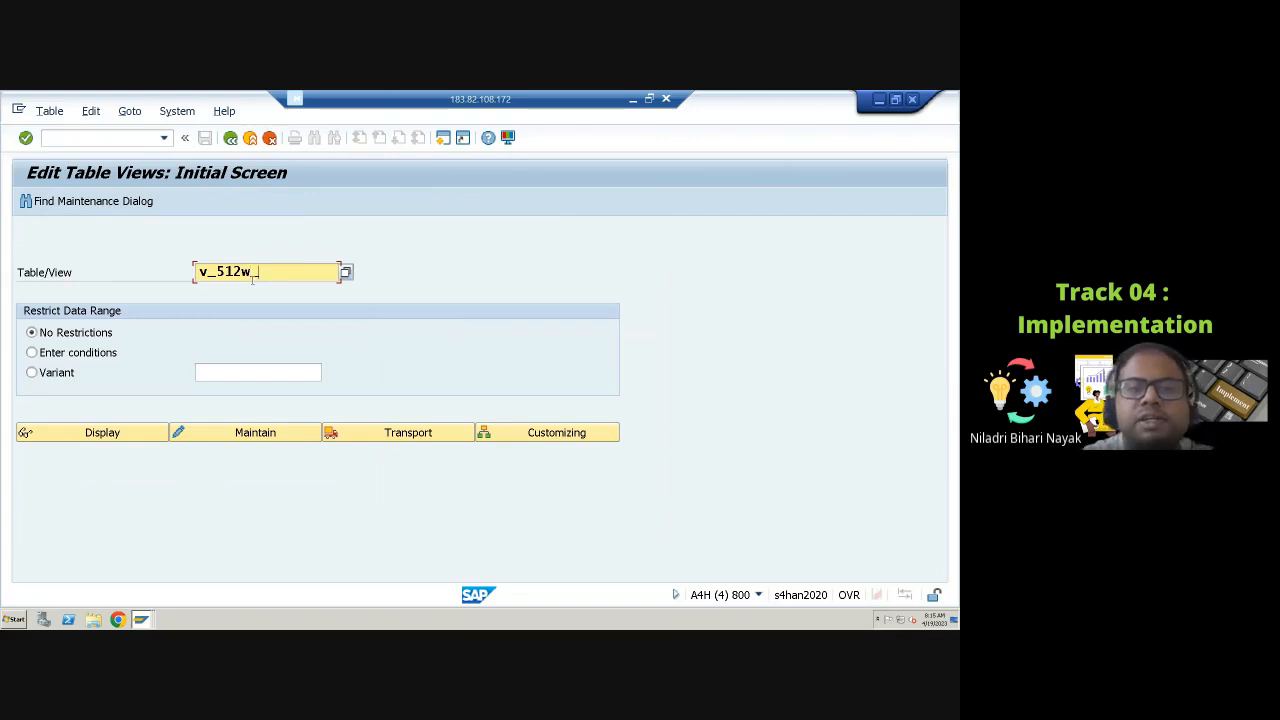
pyautogui.write('d')
pyautogui.click(248, 434)
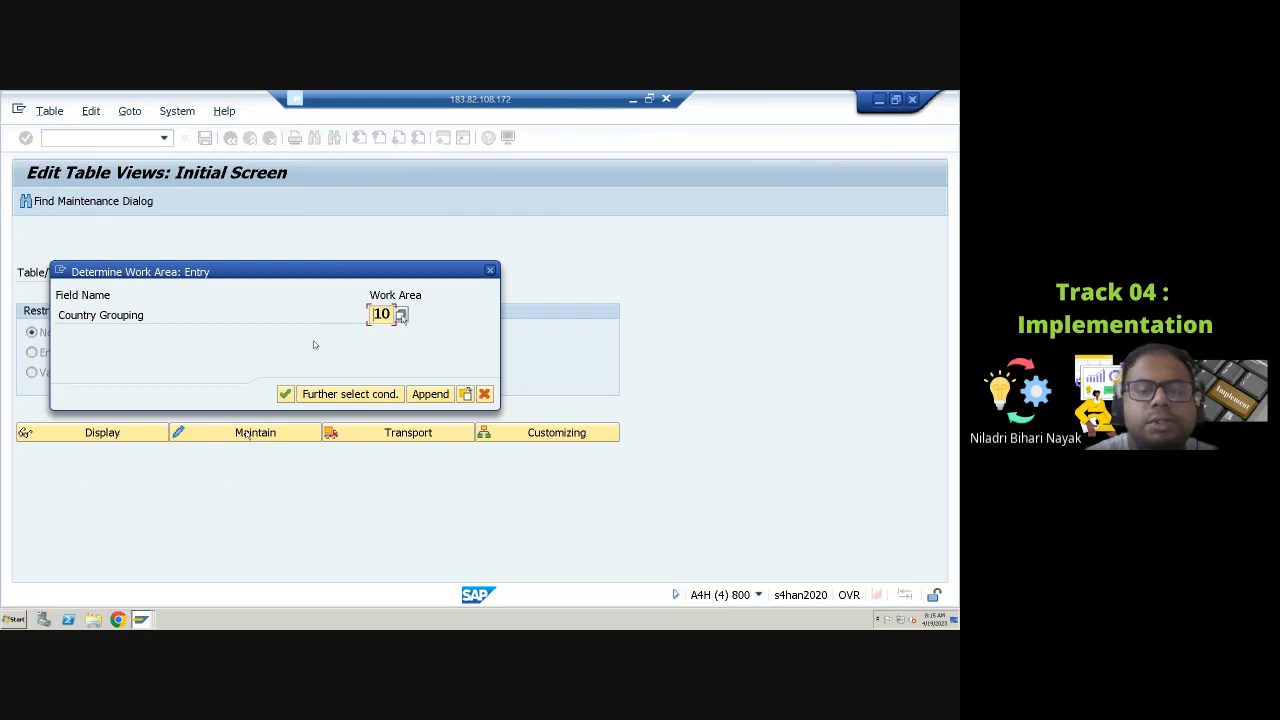
pyautogui.click(287, 394)
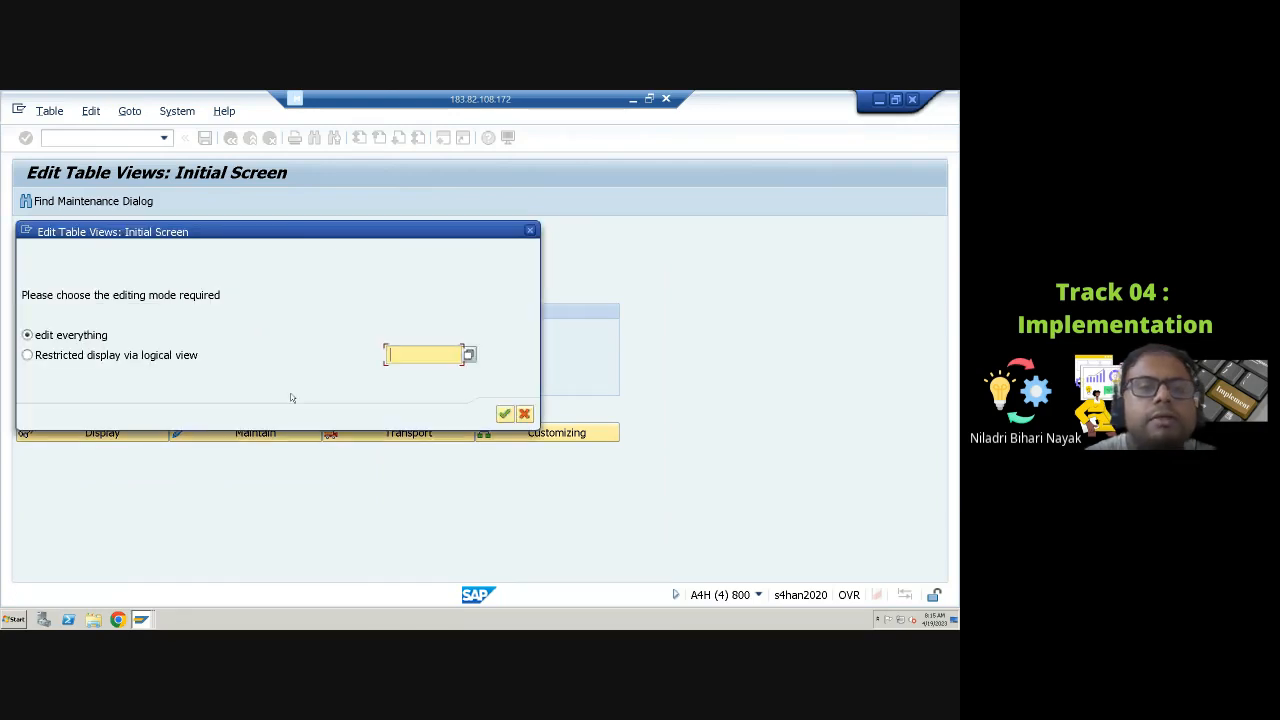
pyautogui.click(504, 413)
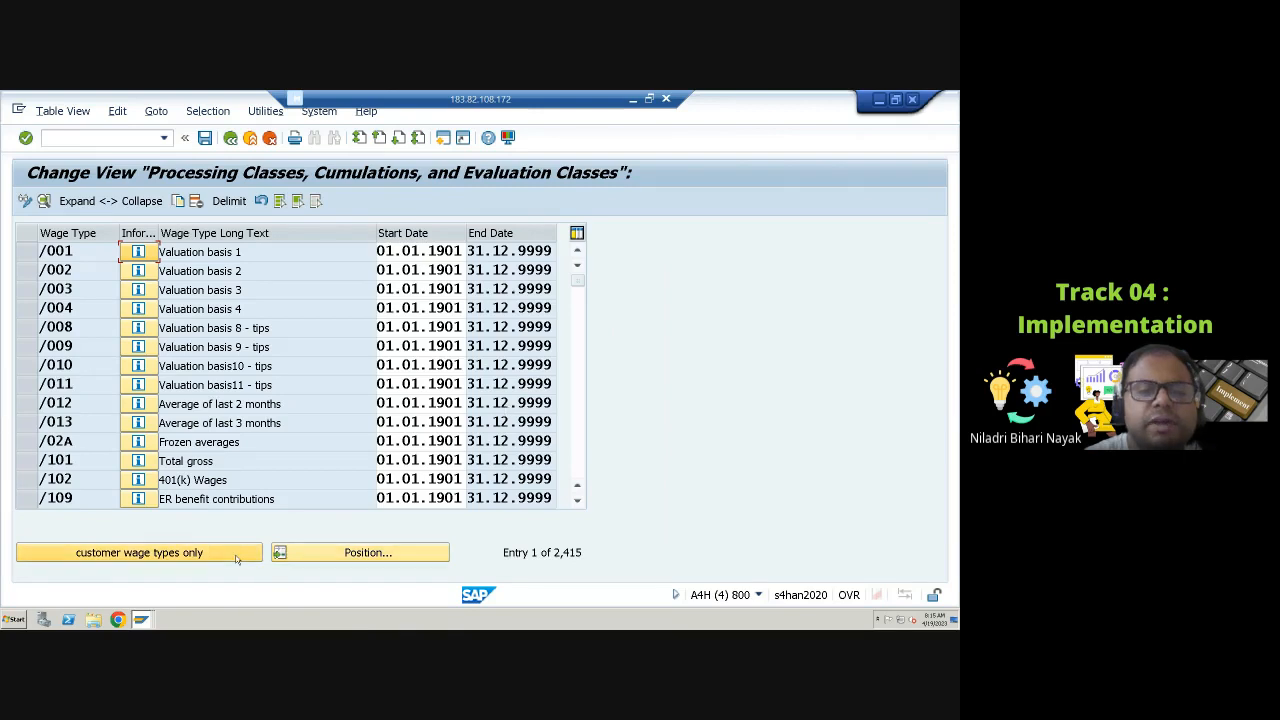
# Step: Open the customer wage types and display wage type 4097 Garnishment Service Charg down to its evaluation classes
pyautogui.click(106, 554)
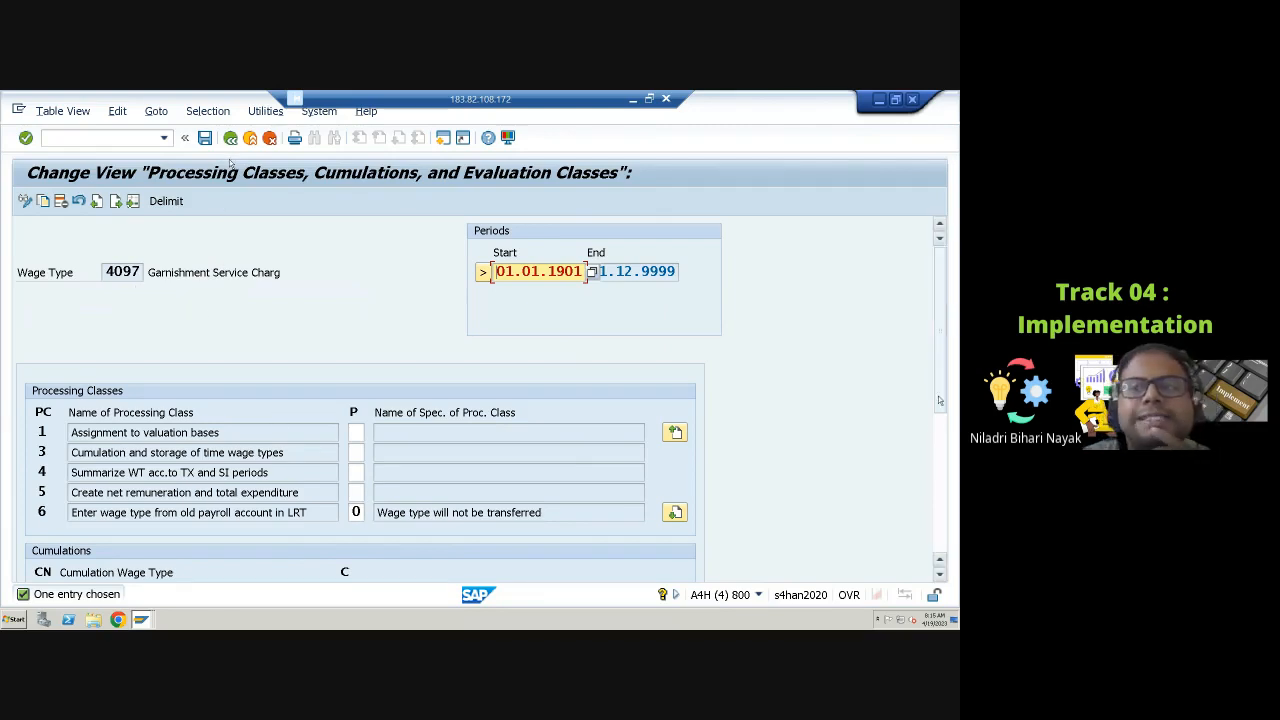
pyautogui.moveTo(937, 429)
pyautogui.mouseDown()
pyautogui.moveTo(945, 533)
pyautogui.moveTo(950, 440)
pyautogui.mouseUp()
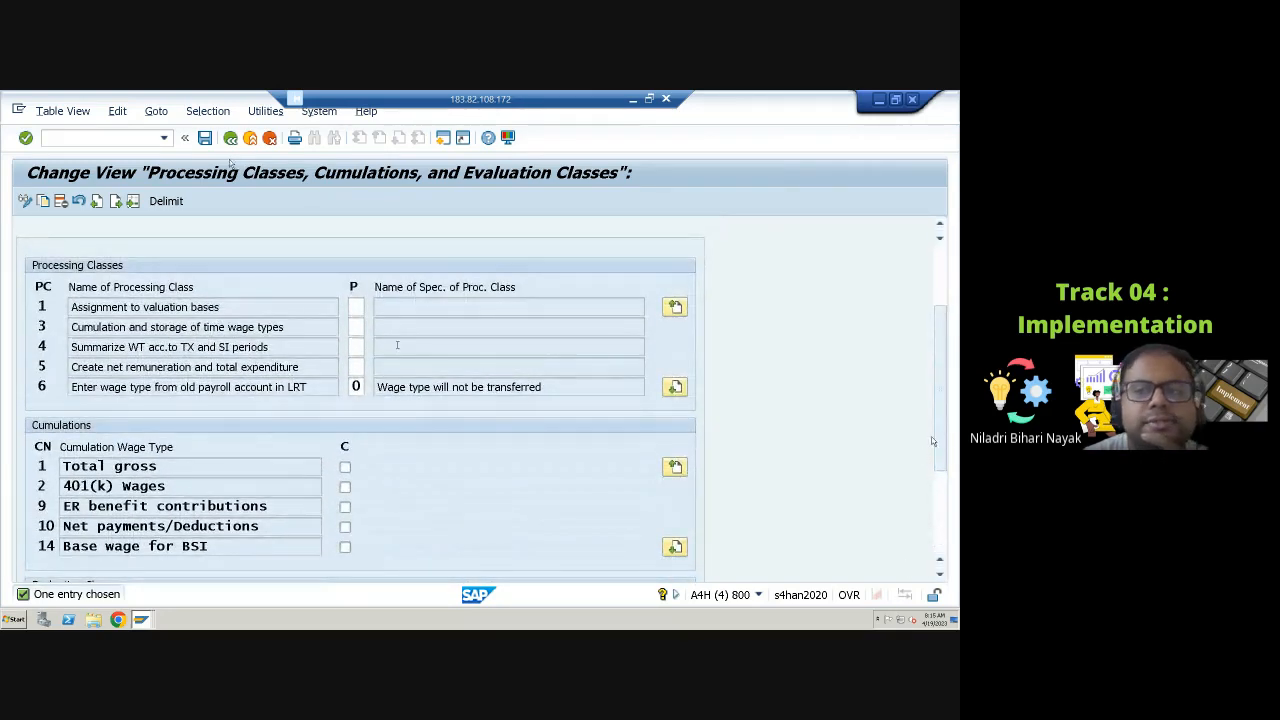
pyautogui.moveTo(934, 442); pyautogui.dragTo(942, 533)
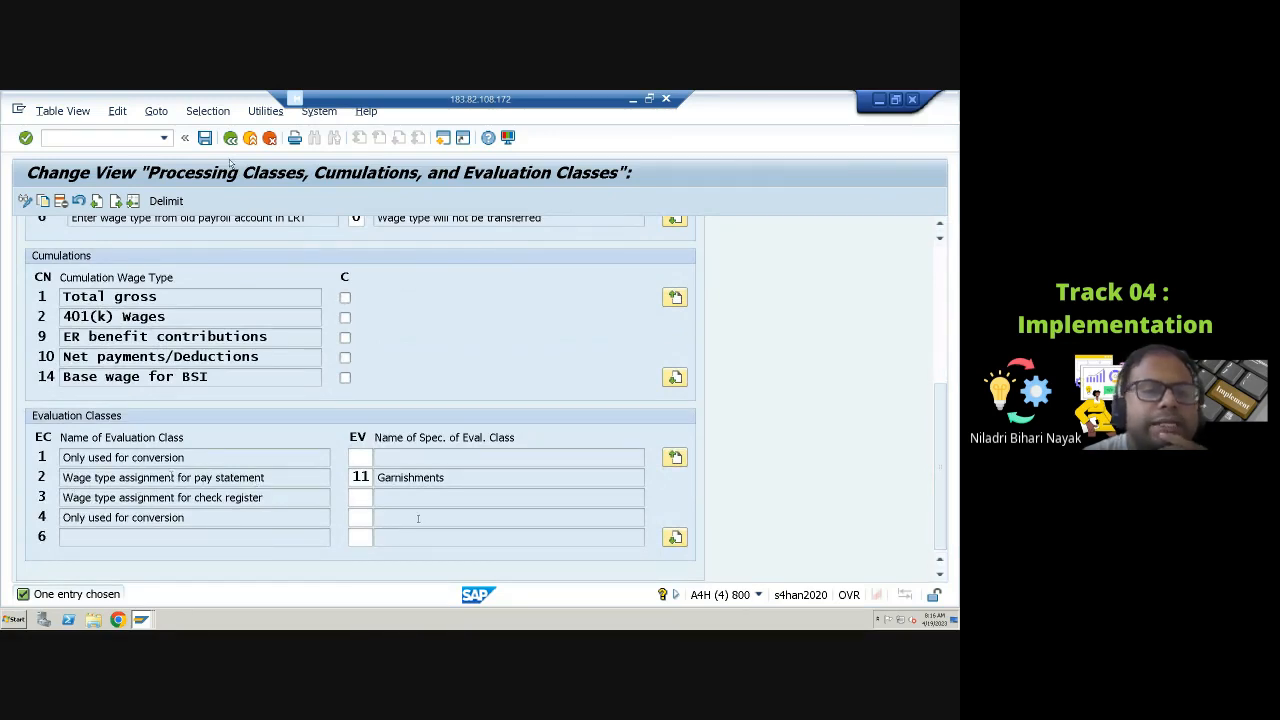
# Step: Browse the value list for evaluation class 2 of wage type 4097 and select 11 Garnishments
pyautogui.click(352, 477)
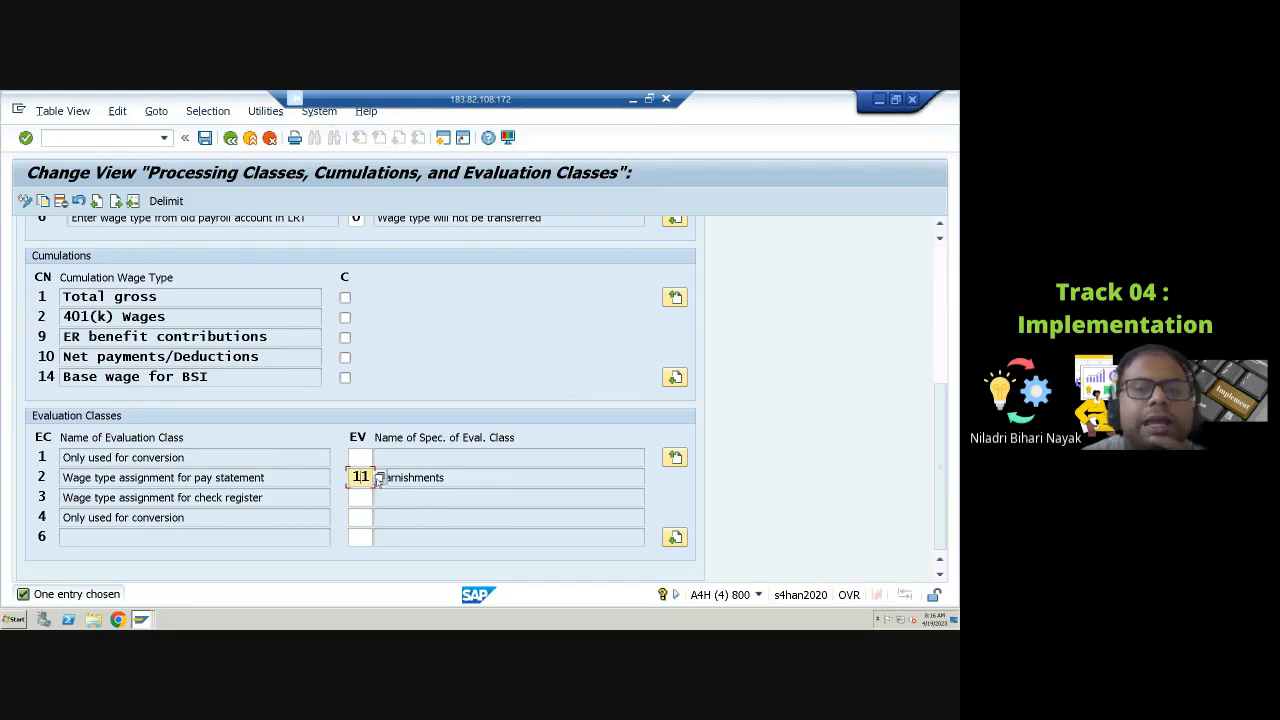
pyautogui.click(380, 479)
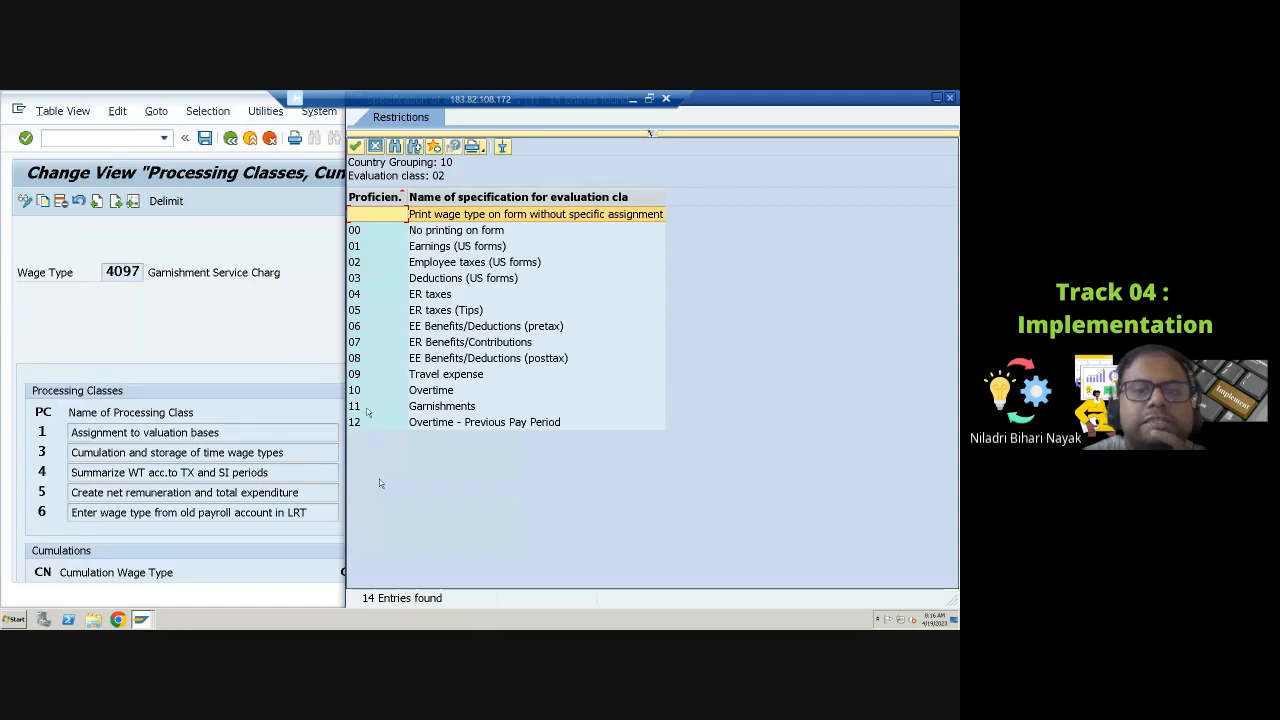
pyautogui.click(367, 407)
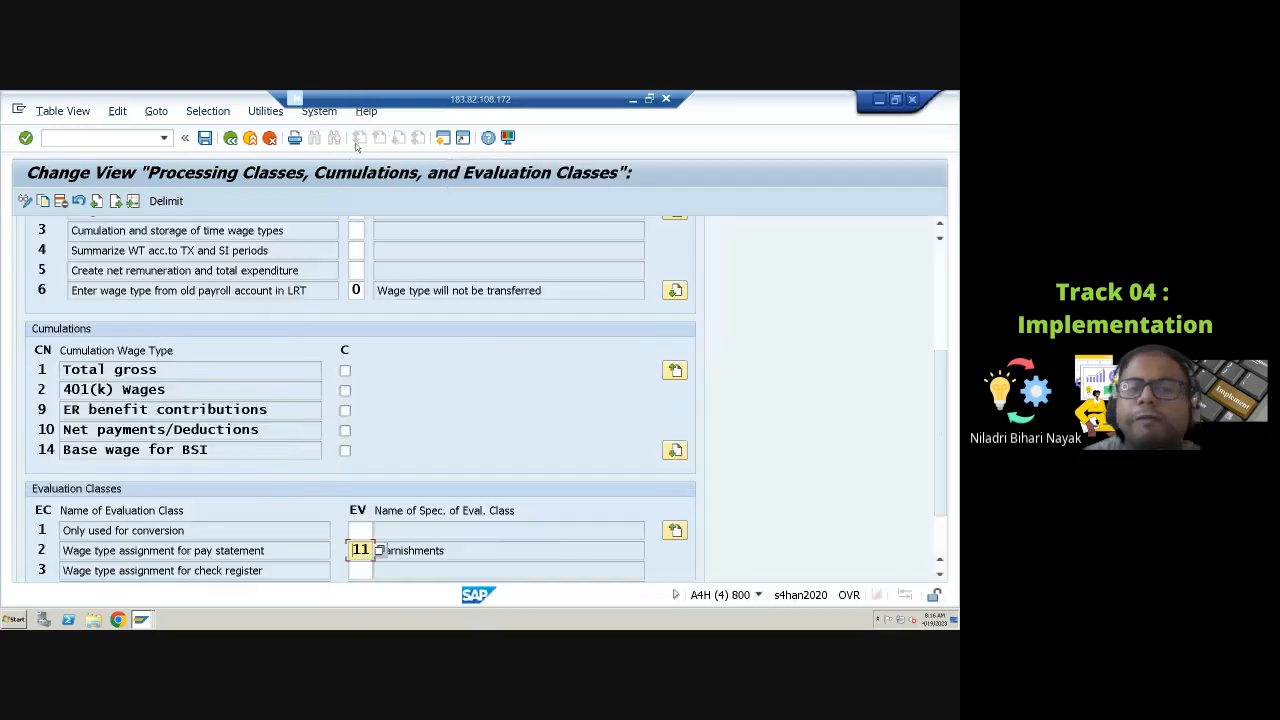
pyautogui.click(355, 146)
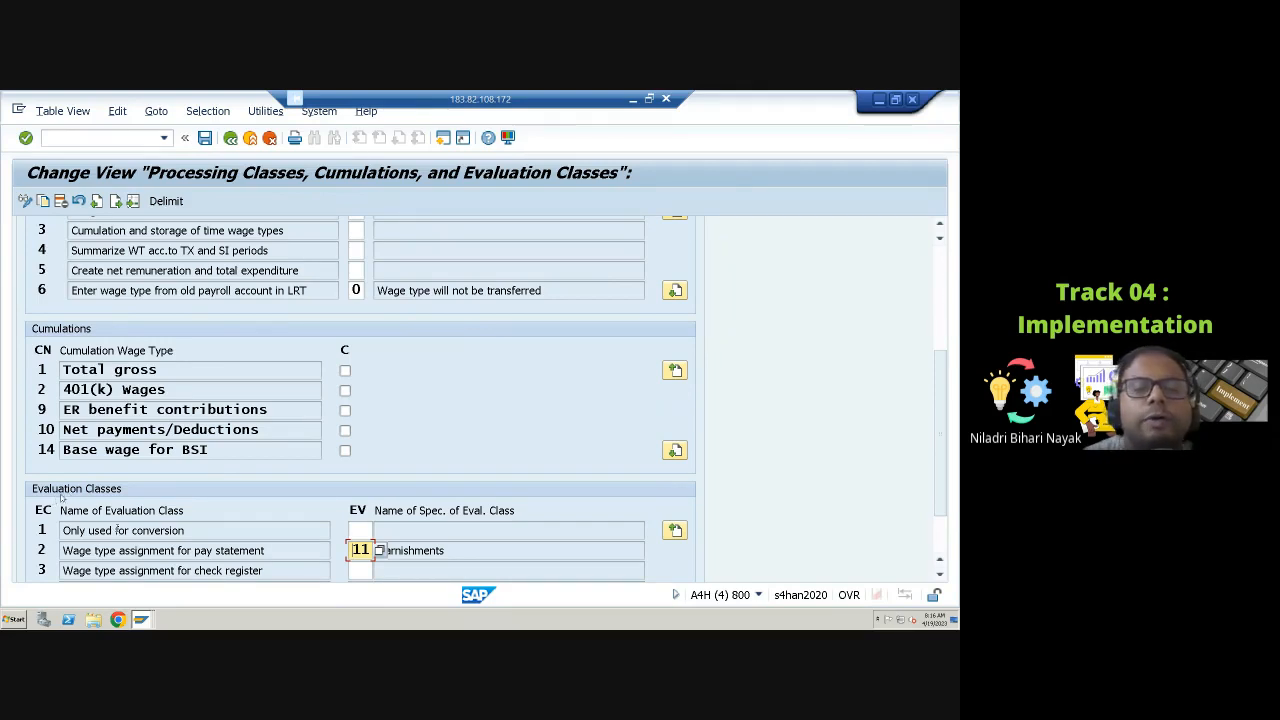
# Step: Scroll through the processing classes, cumulations and evaluation classes of wage type 4097 to examine them
pyautogui.scroll(-3, 61, 496)
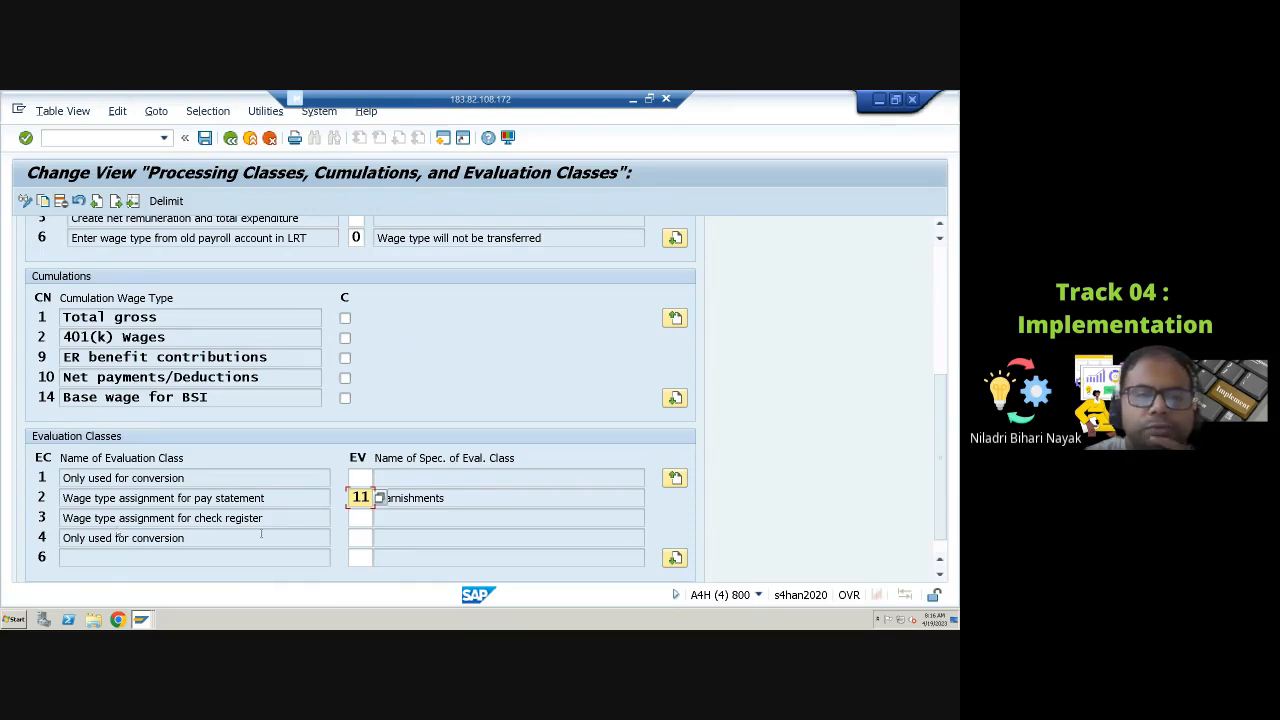
pyautogui.scroll(2, 258, 515)
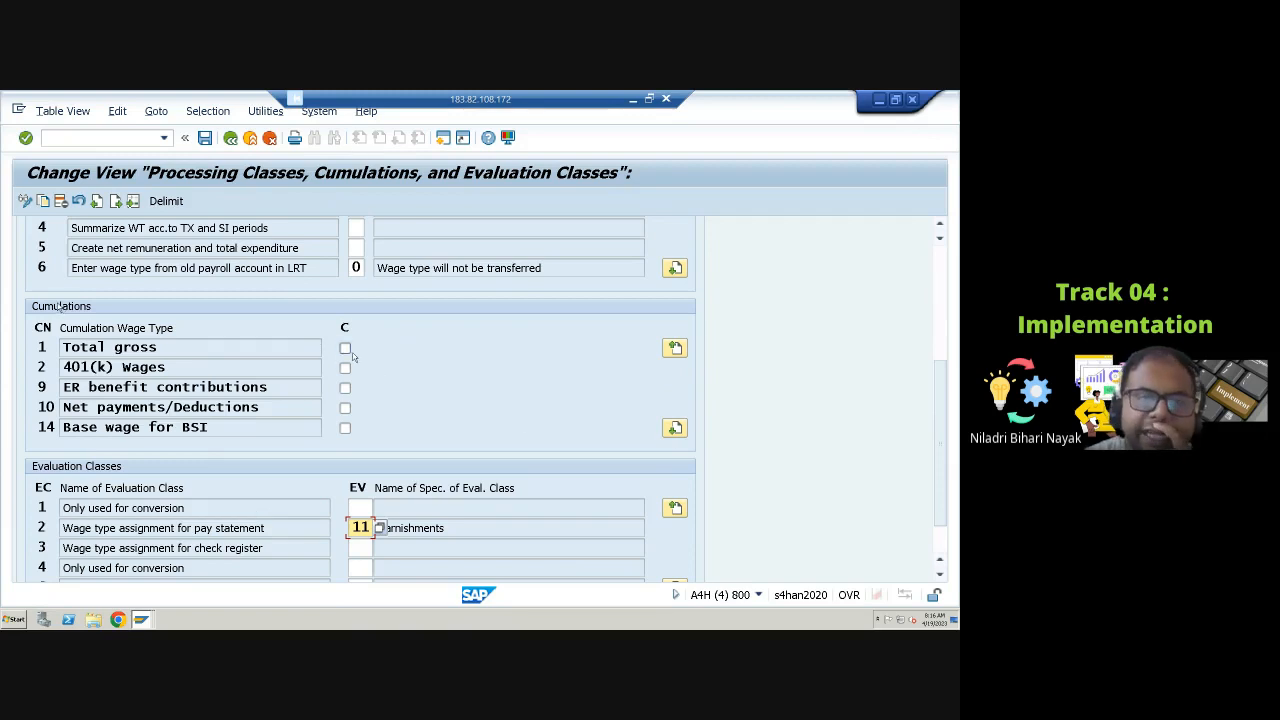
pyautogui.scroll(5, 676, 436)
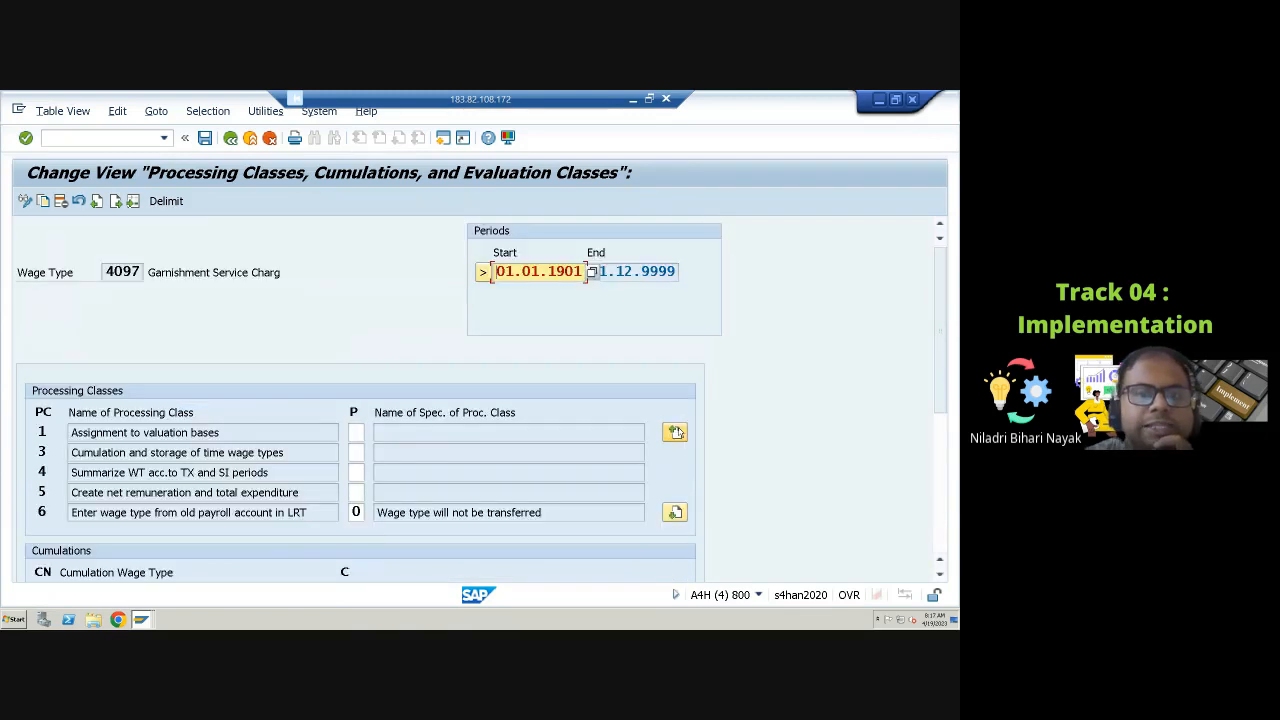
pyautogui.scroll(-5, 849, 394)
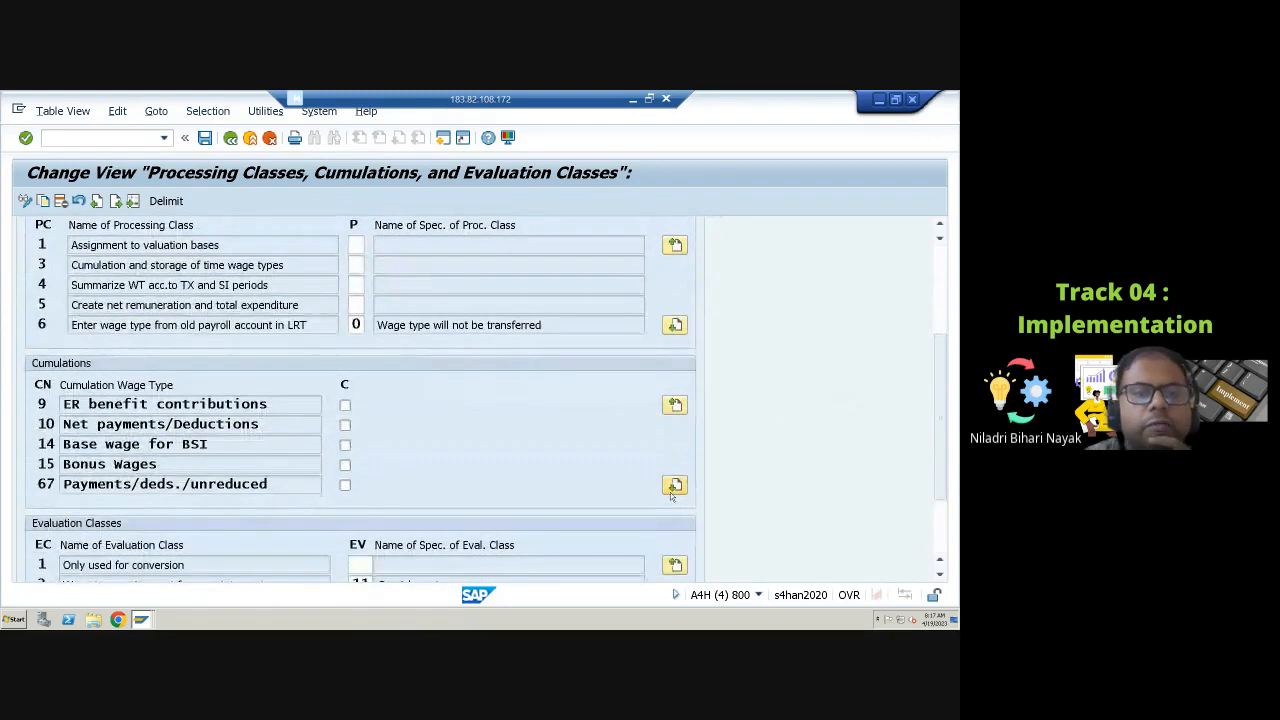
pyautogui.scroll(5, 679, 489)
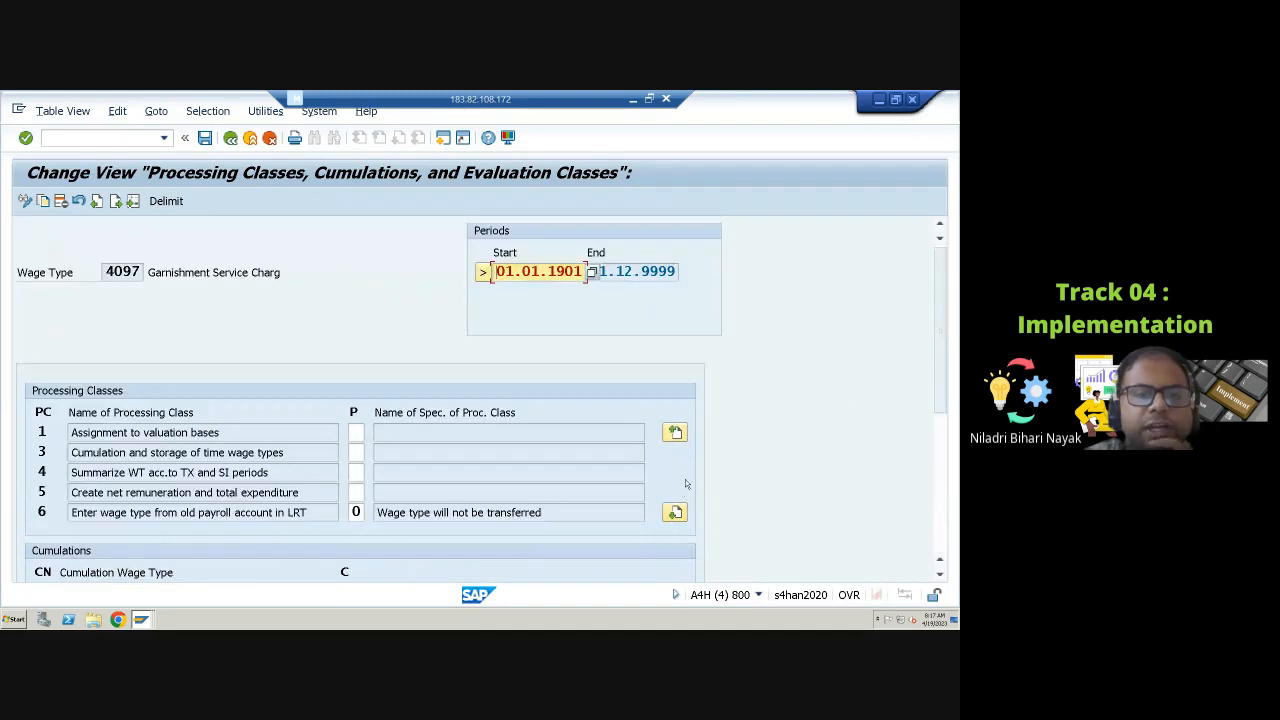
pyautogui.scroll(-5, 686, 484)
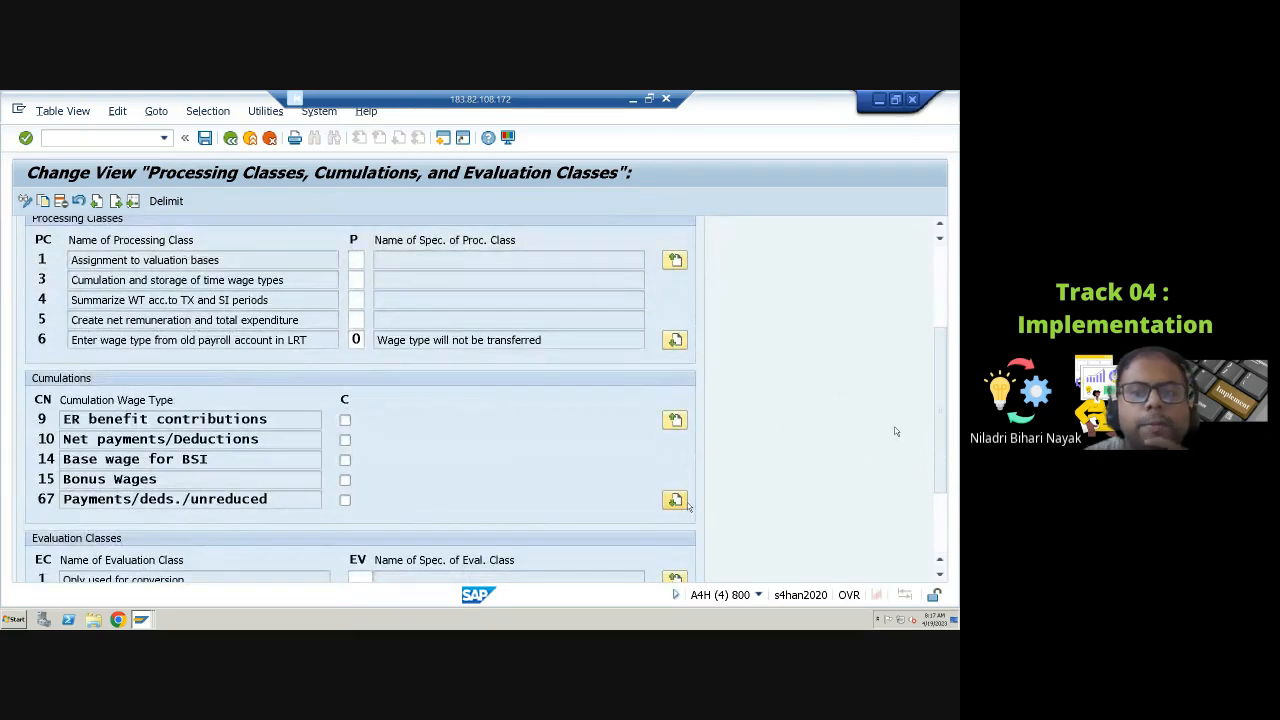
# Step: Page through the processing classes of wage type 4097 until processing class 59 is reached
pyautogui.scroll(5, 688, 507)
pyautogui.scroll(-2, 688, 507)
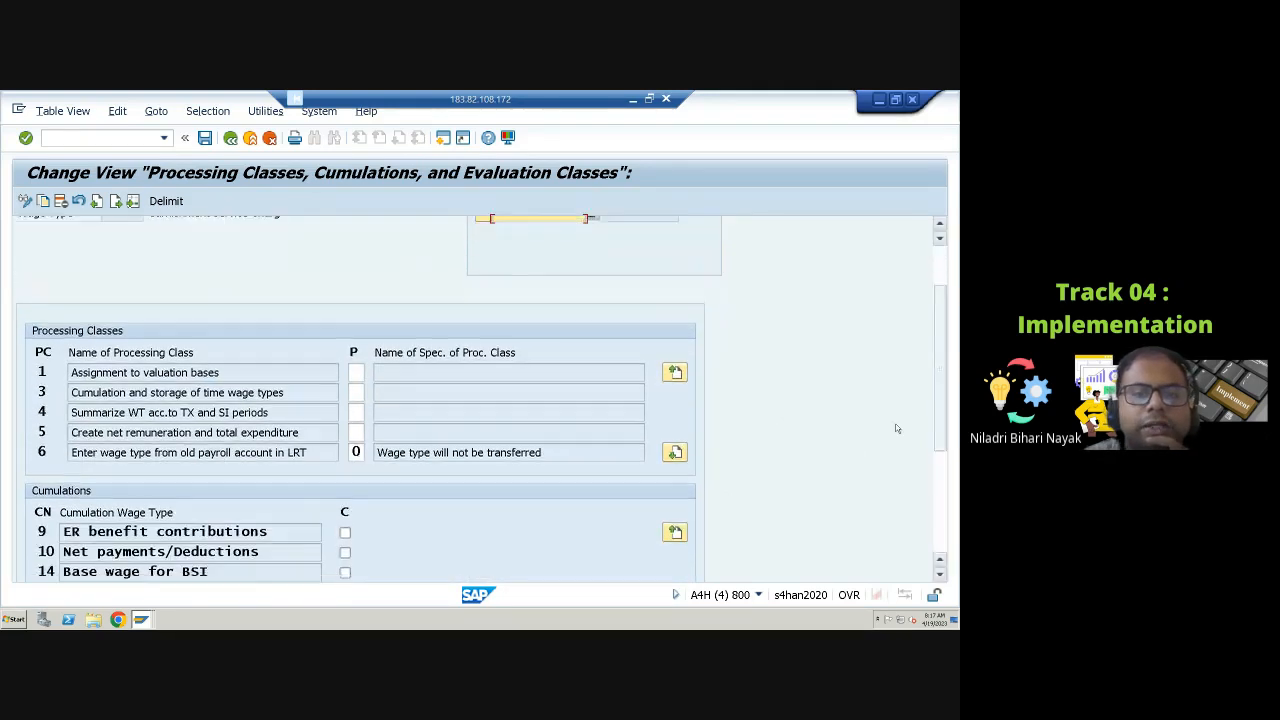
pyautogui.scroll(-3, 897, 428)
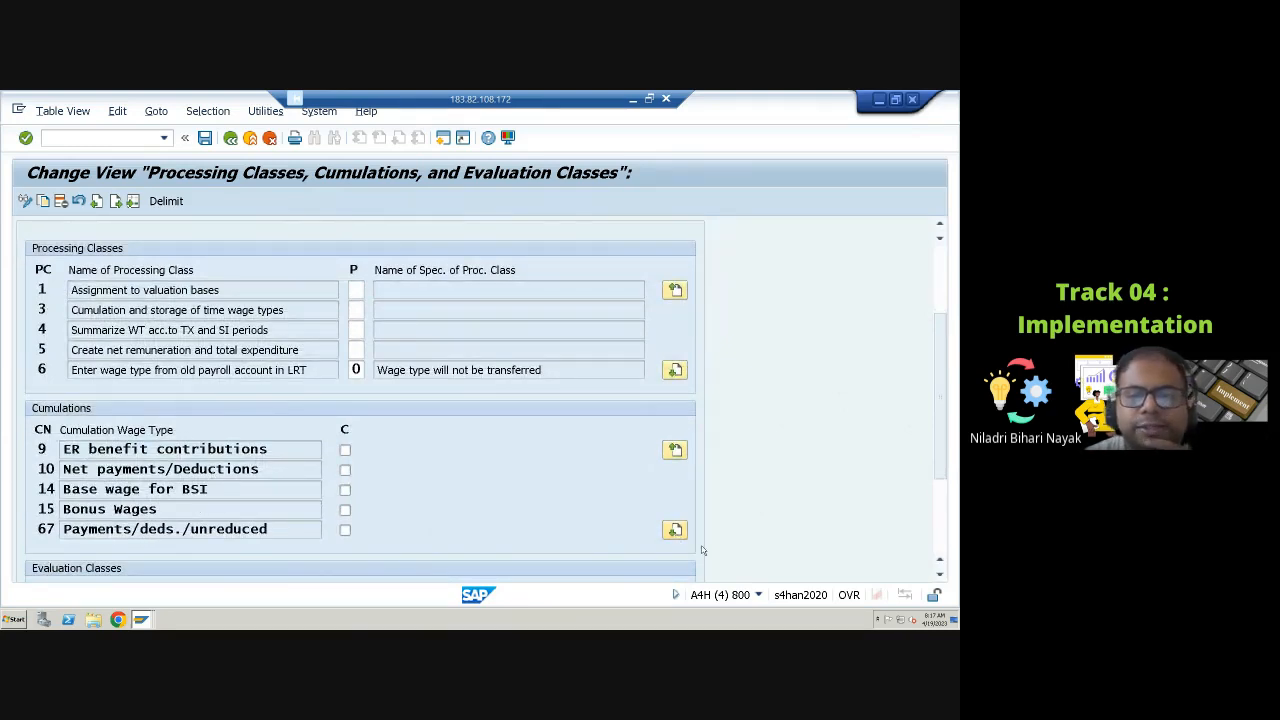
pyautogui.scroll(1, 304, 460)
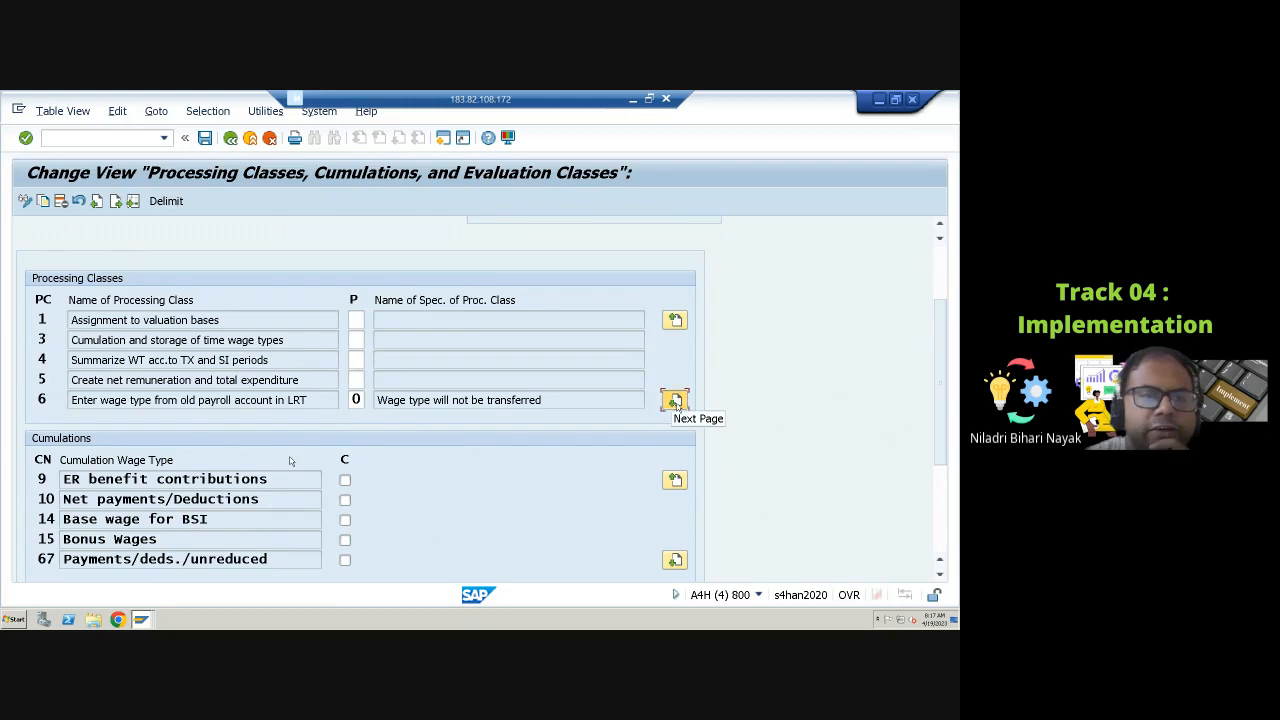
pyautogui.click(675, 401)
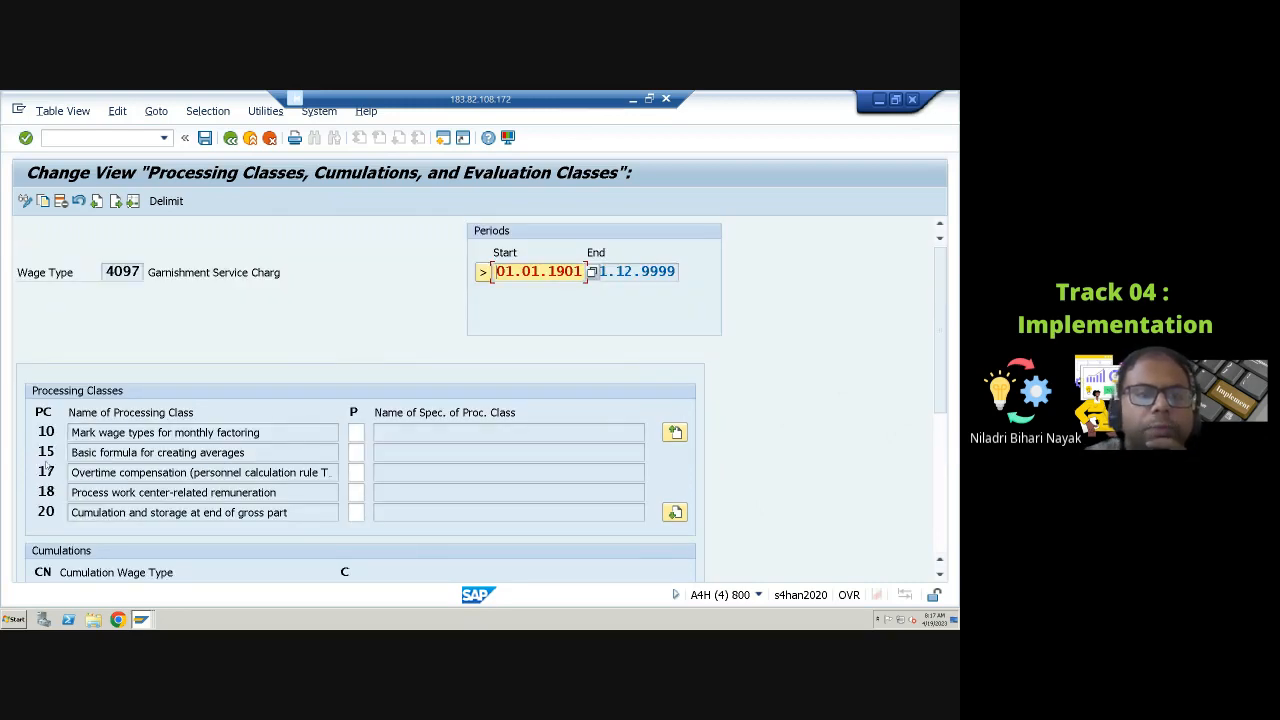
pyautogui.scroll(-2, 48, 450)
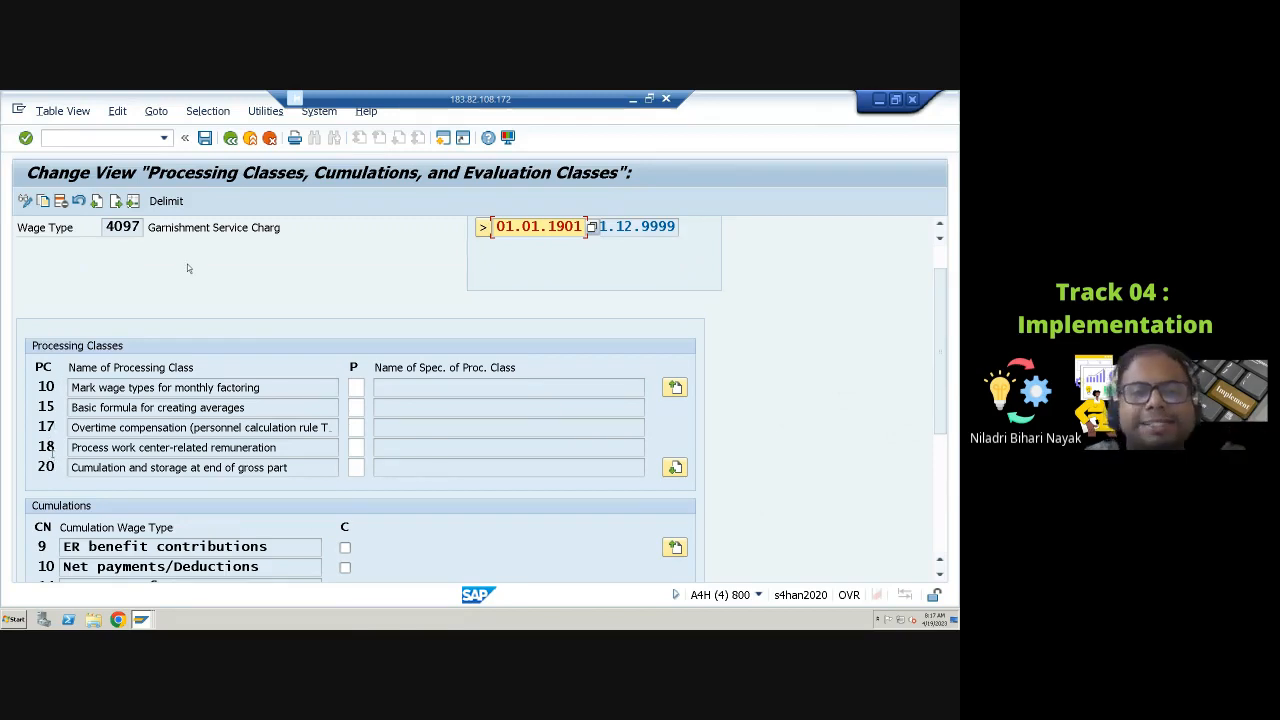
pyautogui.click(675, 469)
pyautogui.scroll(-3, 115, 418)
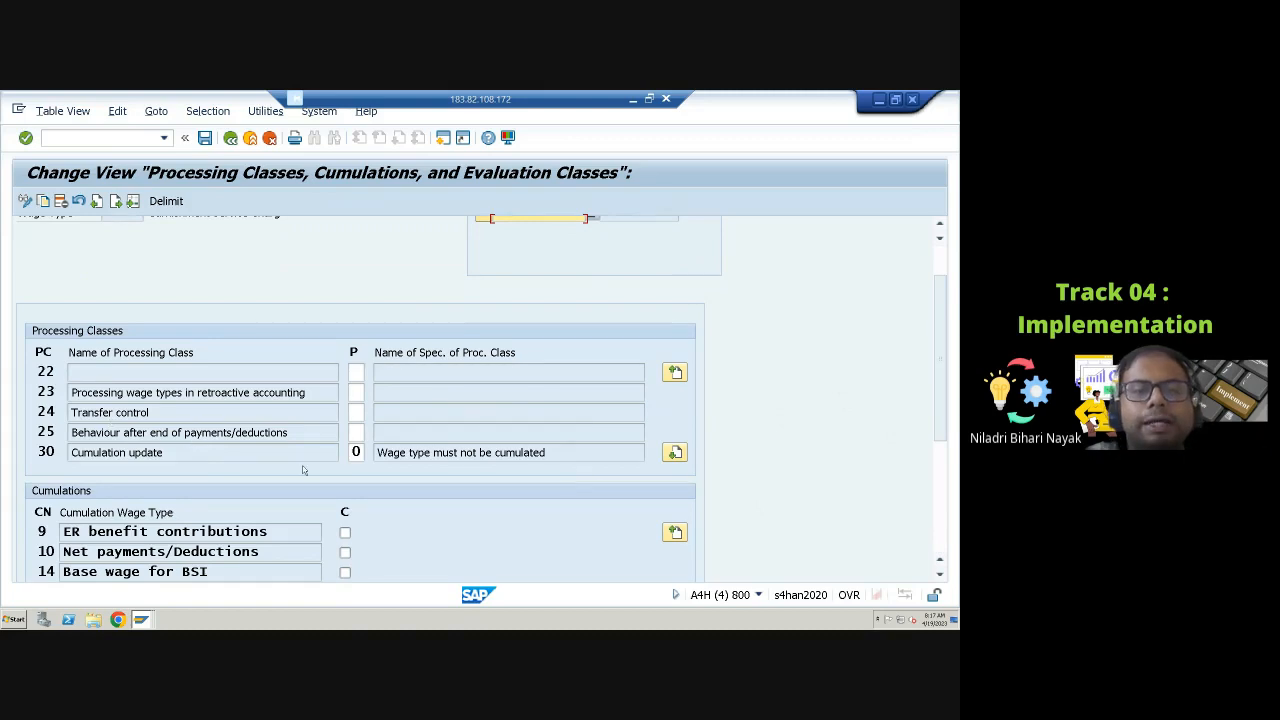
pyautogui.click(675, 455)
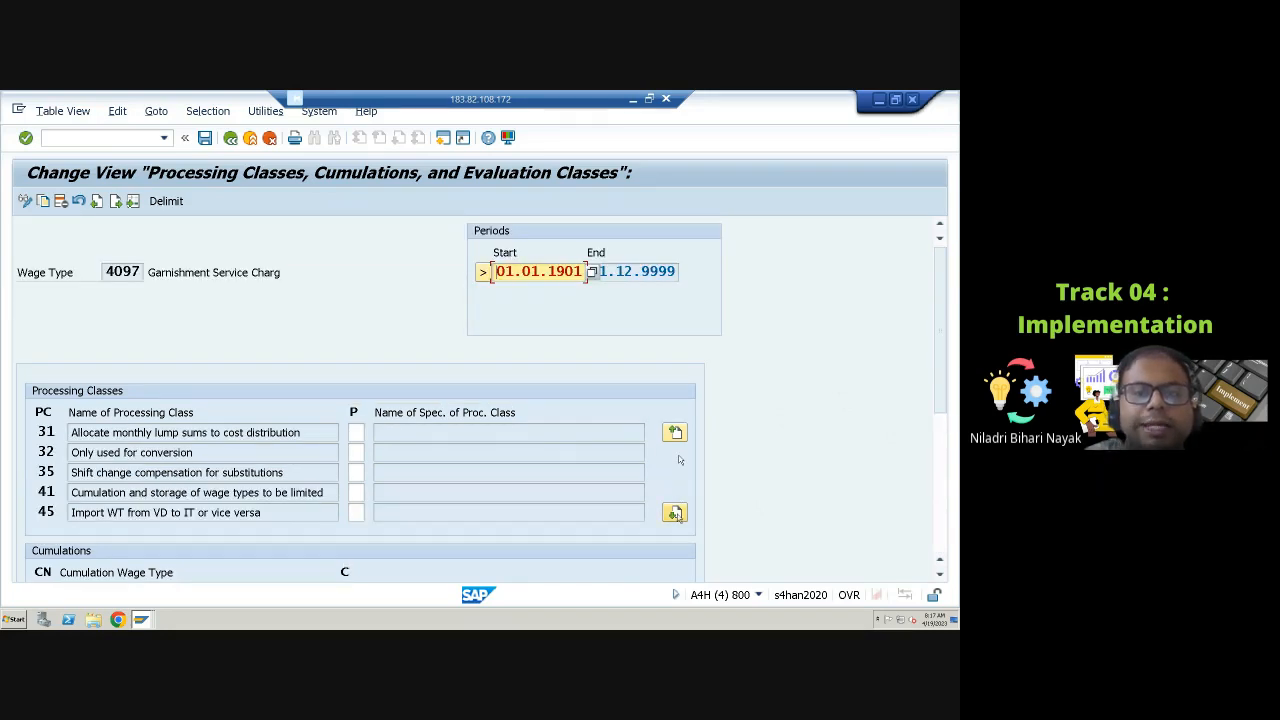
pyautogui.click(675, 513)
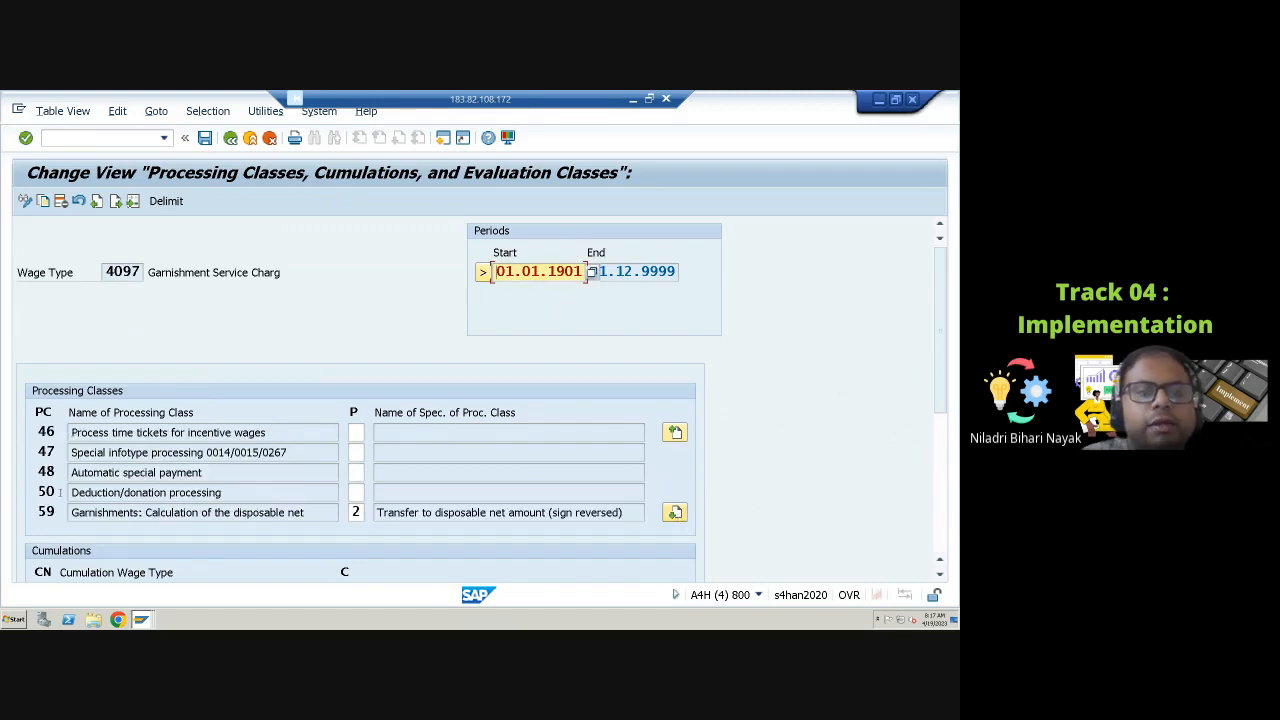
# Step: Examine processing class 59 of wage type 4097, browse its specification value list, and review the cumulations and evaluation classes
pyautogui.moveTo(108, 272); pyautogui.dragTo(142, 272)
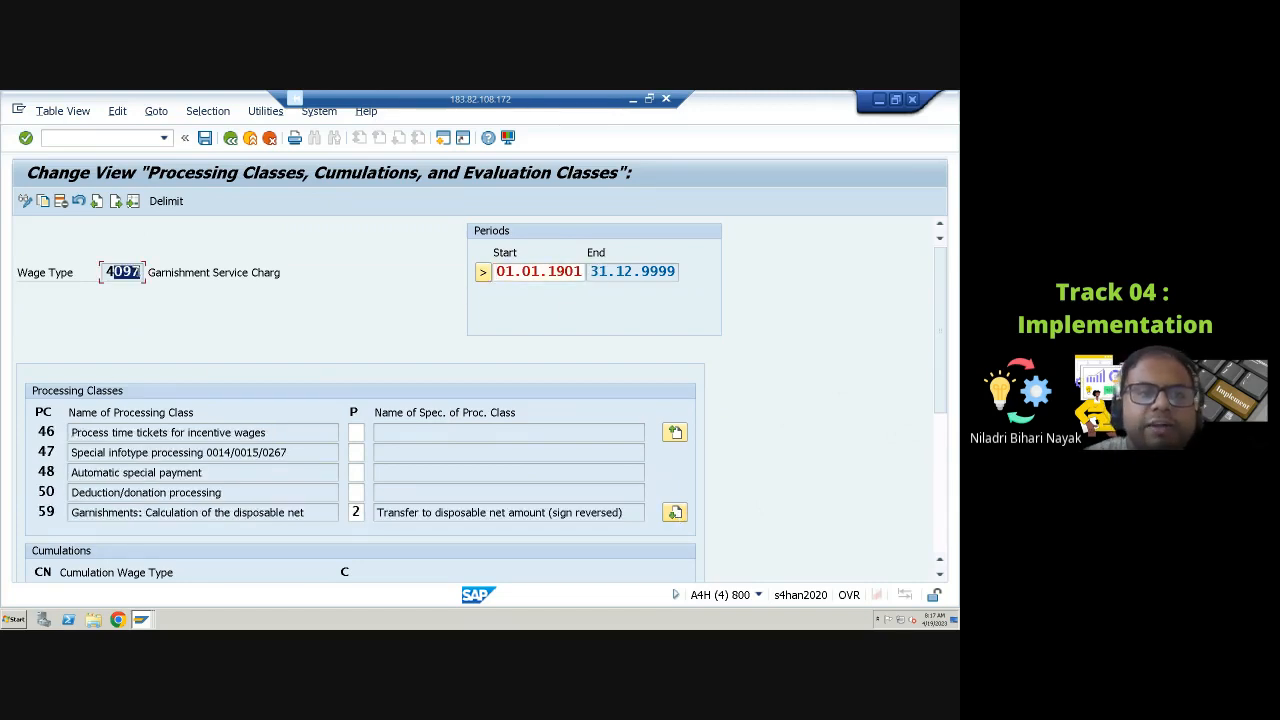
pyautogui.click(45, 512)
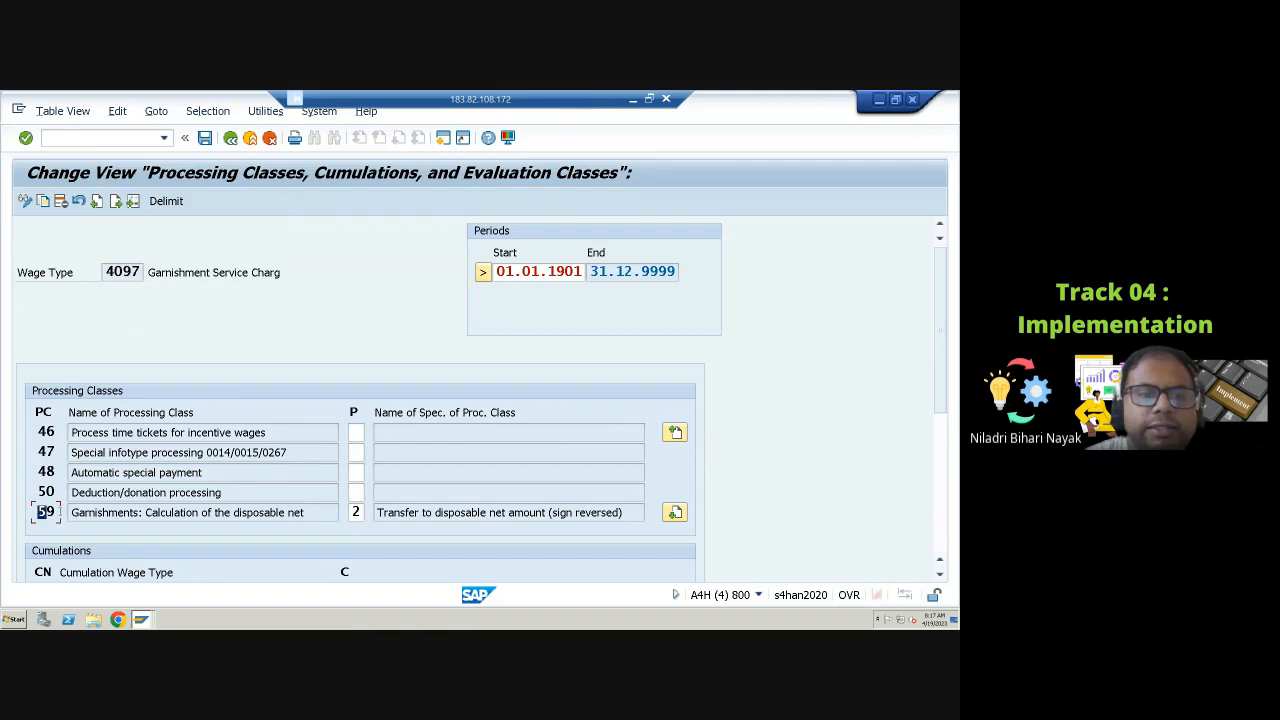
pyautogui.click(73, 512)
pyautogui.moveTo(79, 513); pyautogui.dragTo(248, 514)
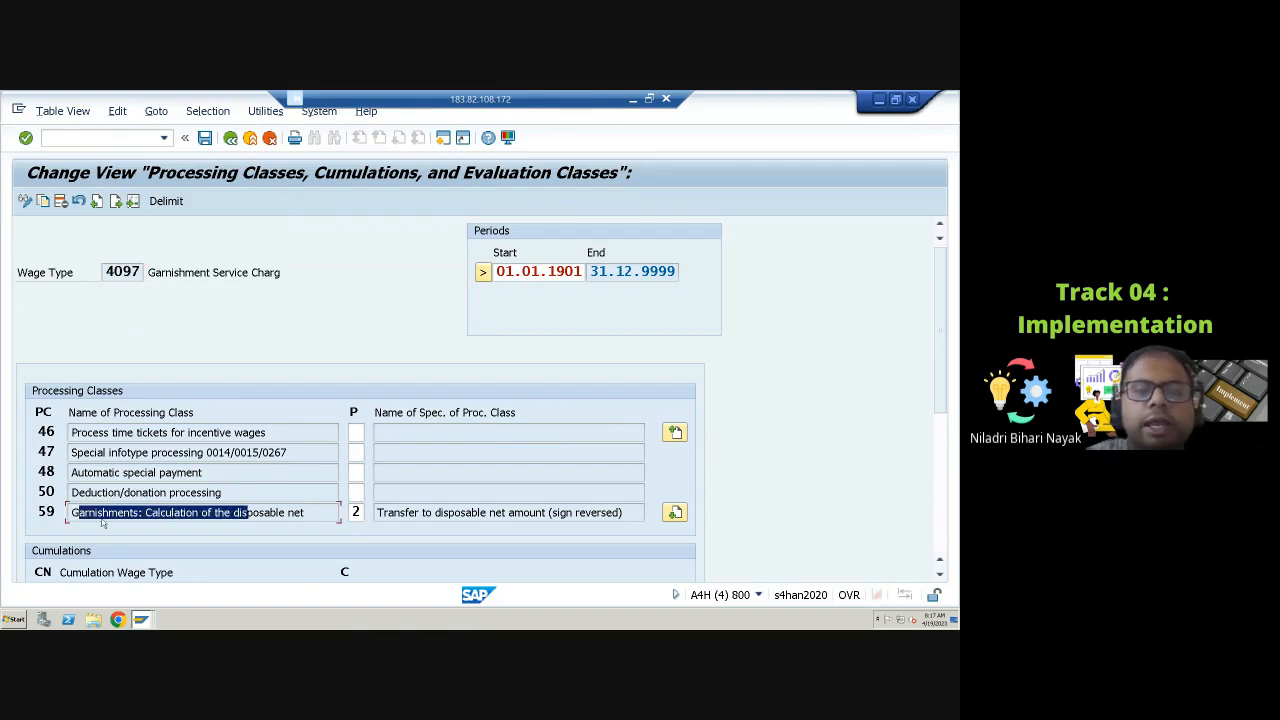
pyautogui.click(356, 512)
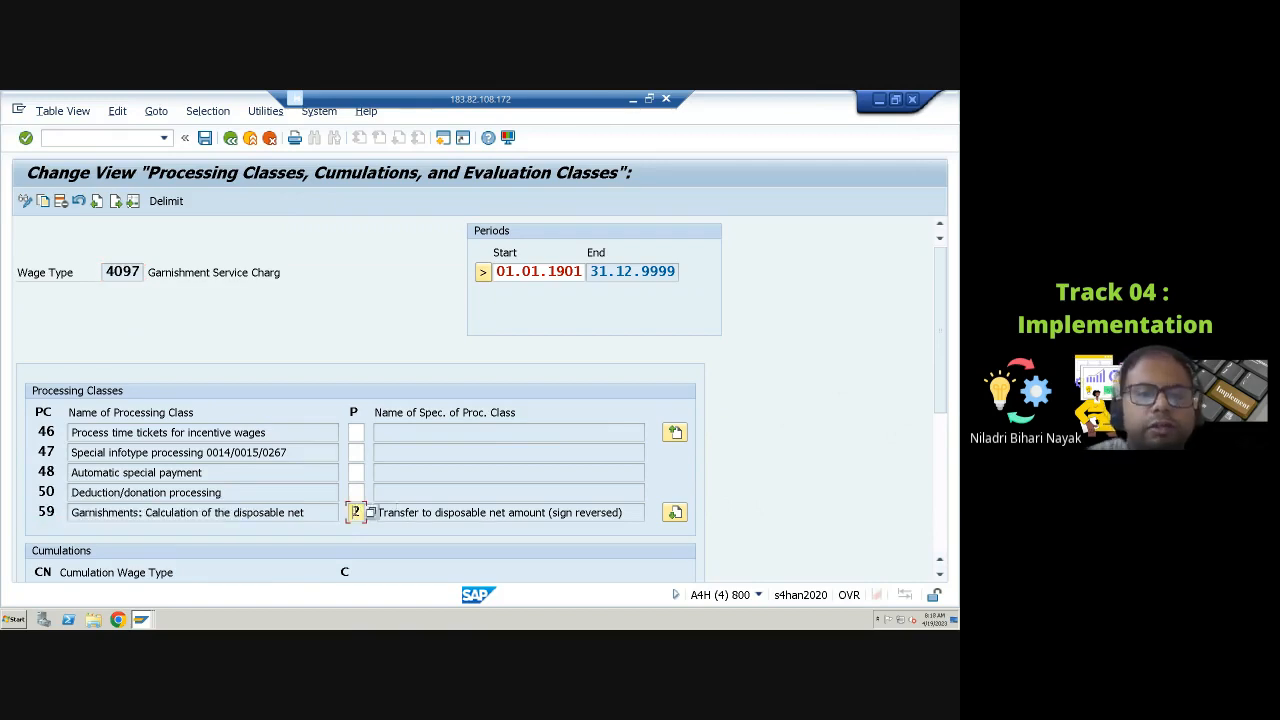
pyautogui.click(370, 512)
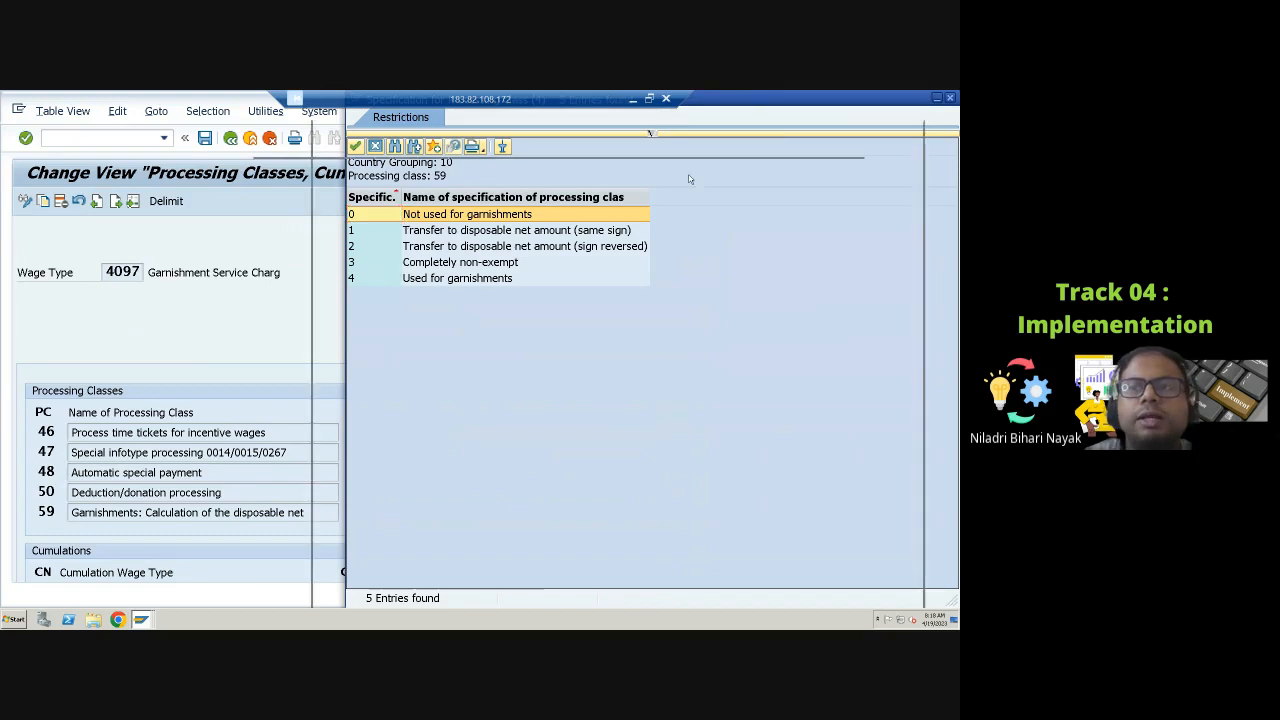
pyautogui.moveTo(799, 108); pyautogui.dragTo(688, 179)
pyautogui.click(839, 170)
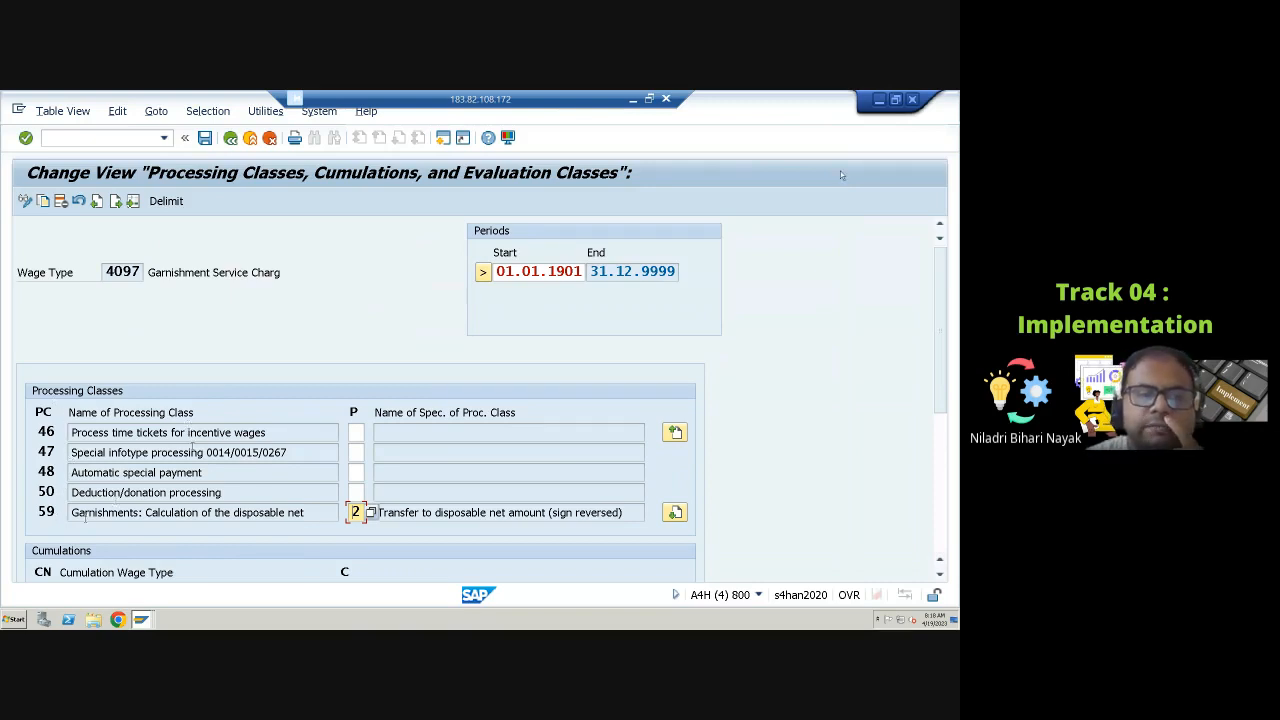
pyautogui.scroll(-4, 851, 474)
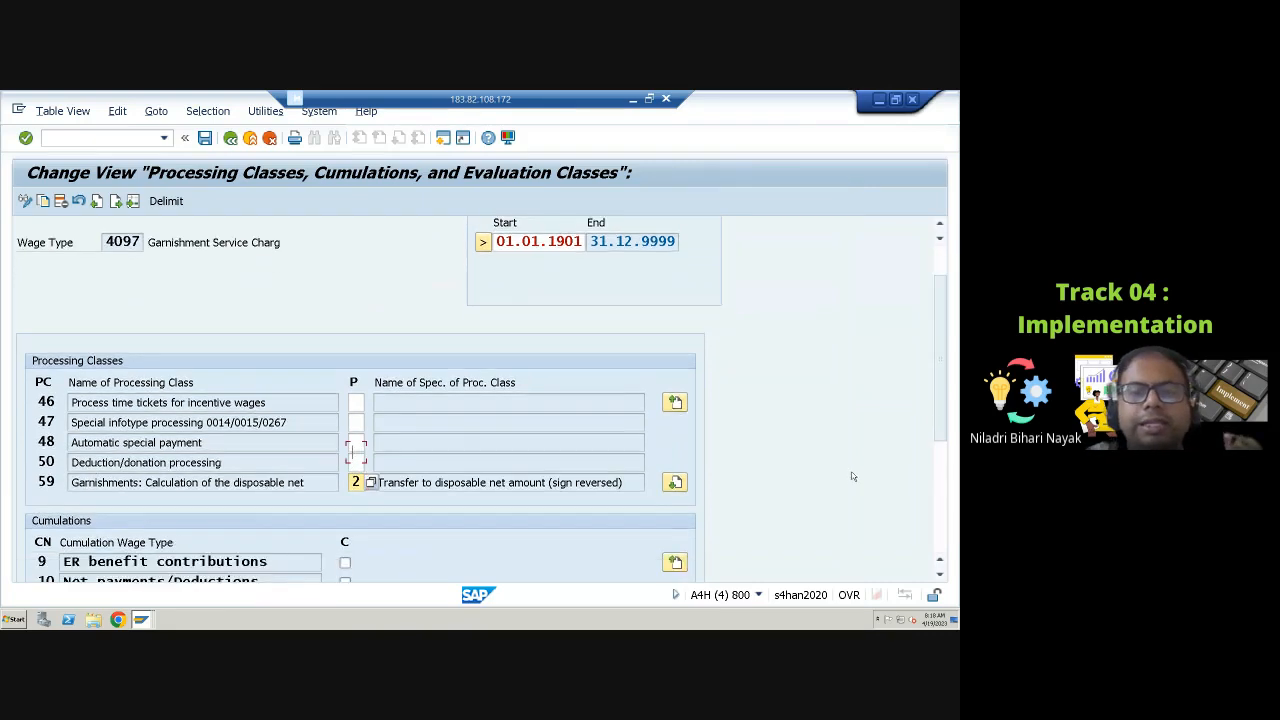
pyautogui.scroll(-2, 360, 400)
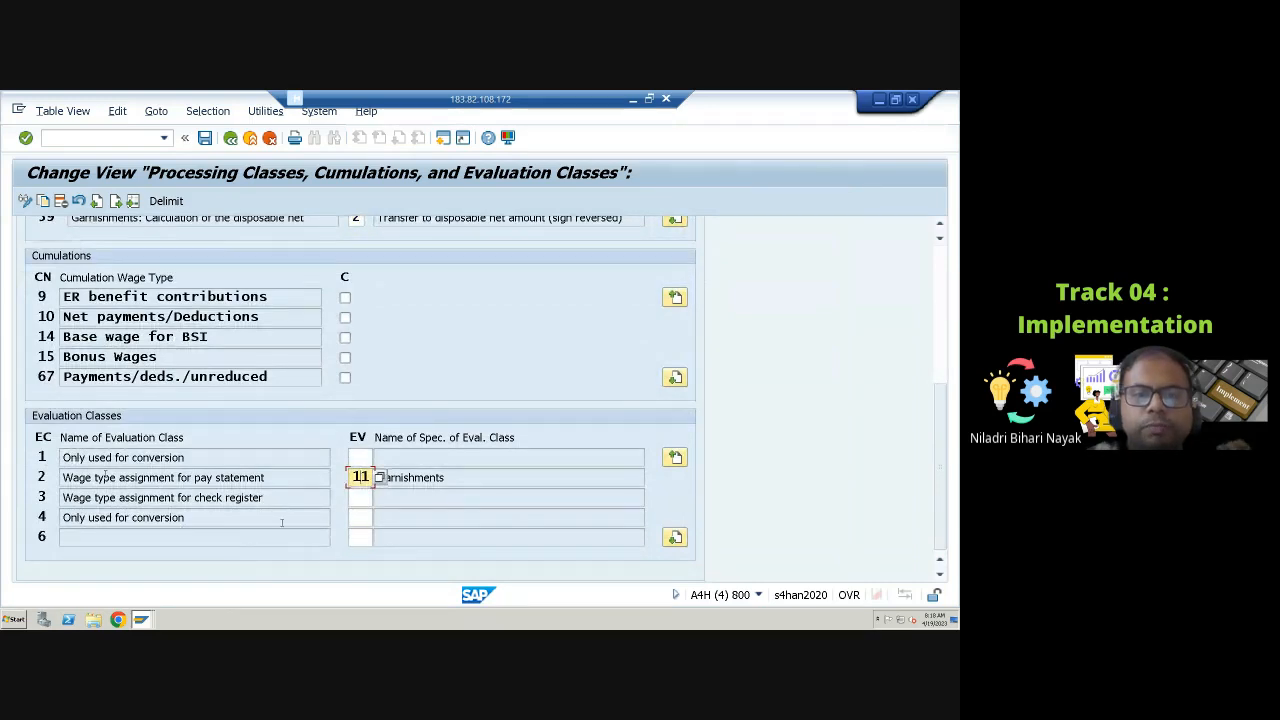
pyautogui.scroll(1, 270, 512)
pyautogui.scroll(4, 270, 512)
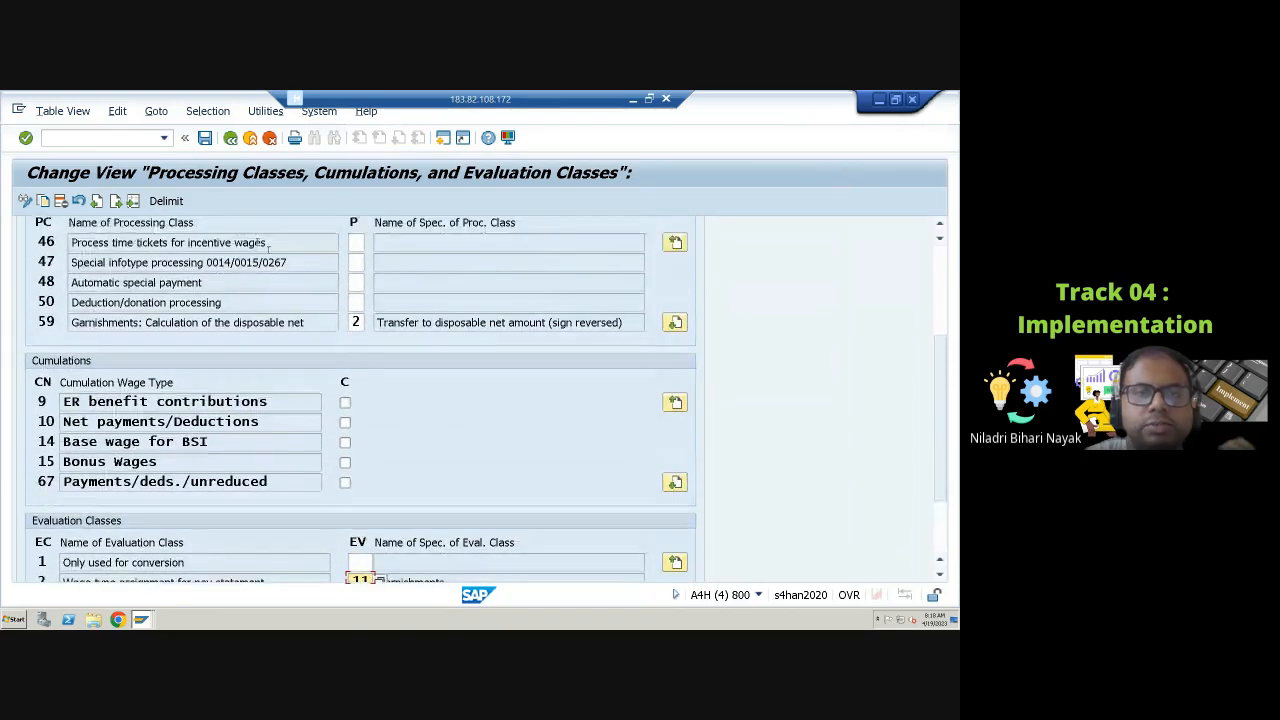
pyautogui.scroll(1, 253, 187)
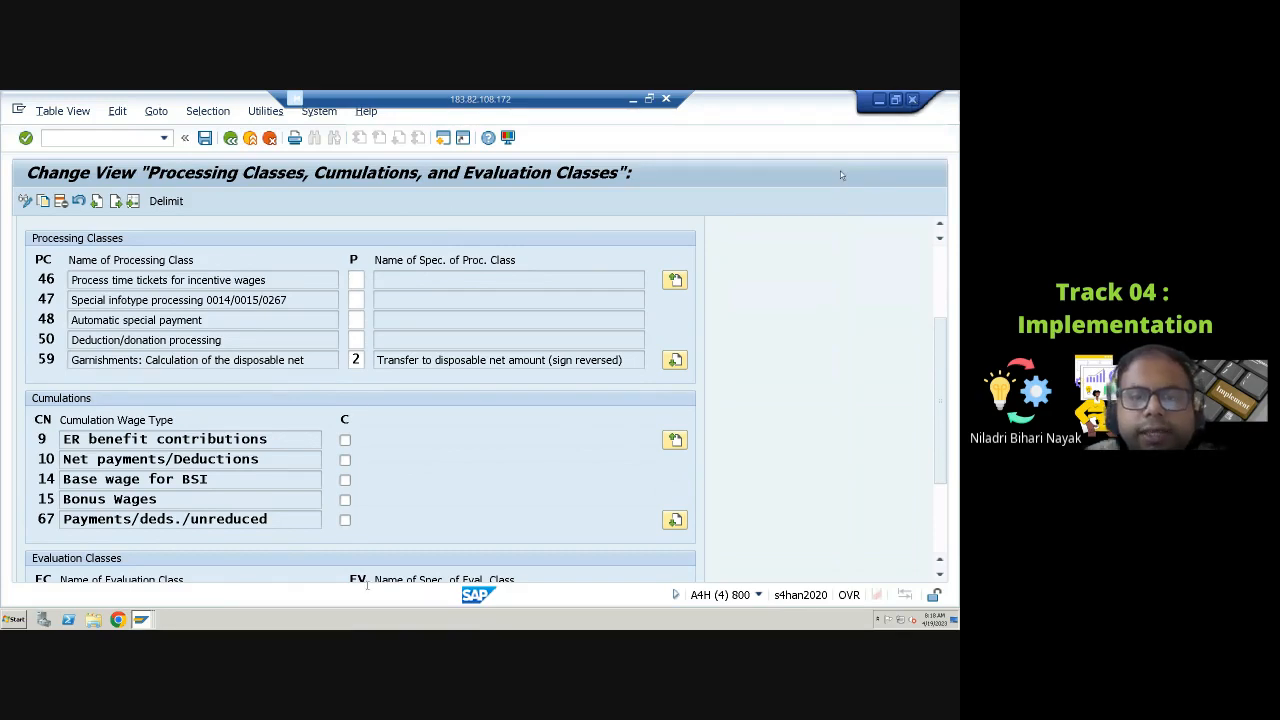
# Step: Switch to the calculation rule session and read the documentation of personnel calculation rule UGIT
pyautogui.click(147, 620)
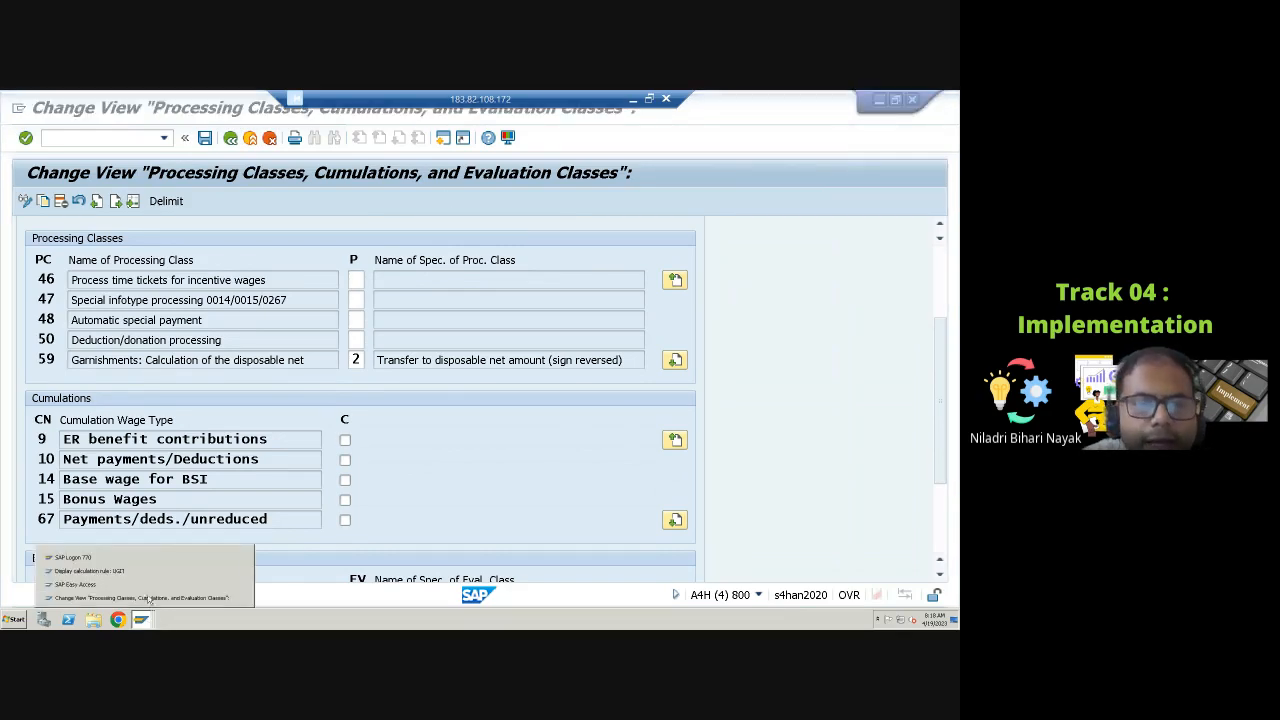
pyautogui.click(90, 570)
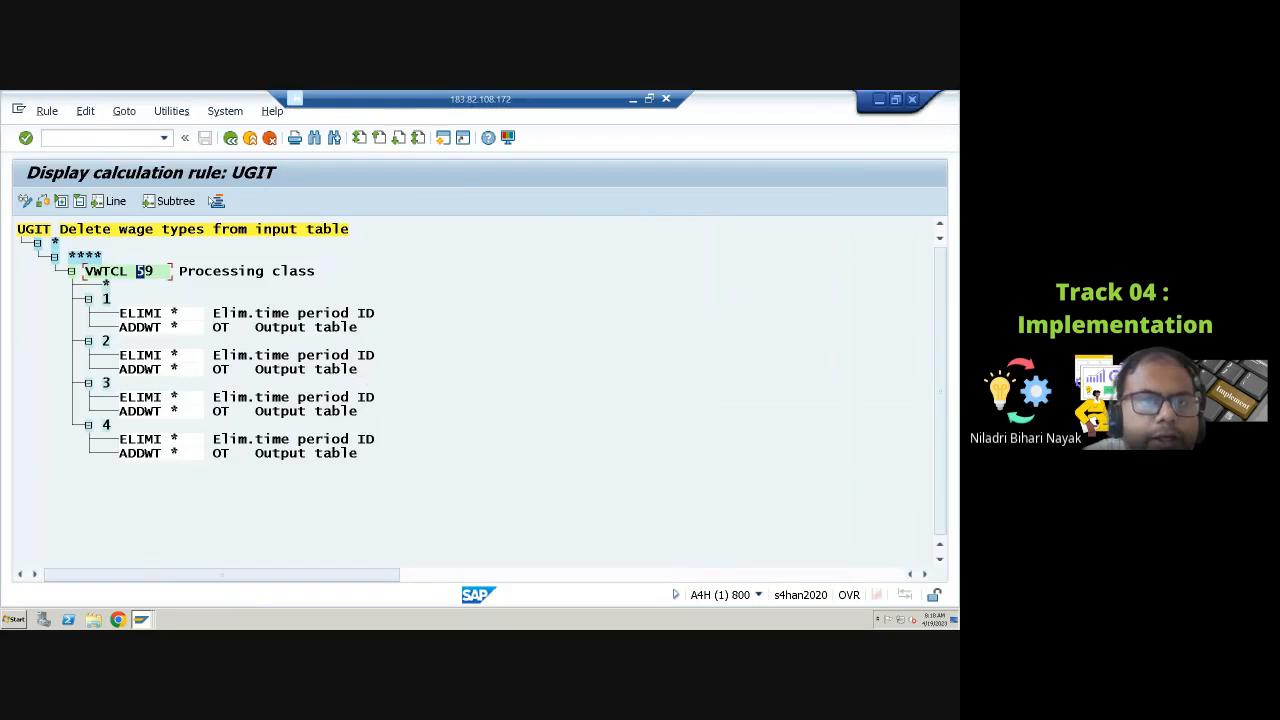
pyautogui.click(230, 138)
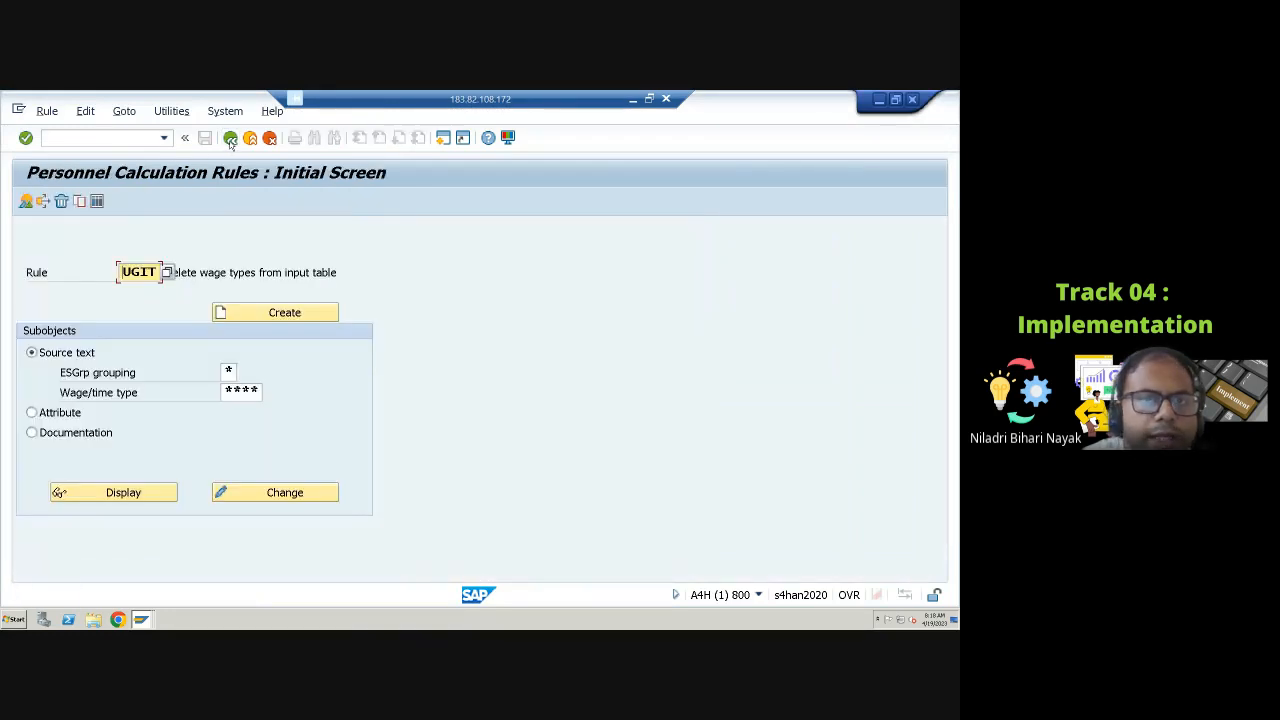
pyautogui.click(68, 437)
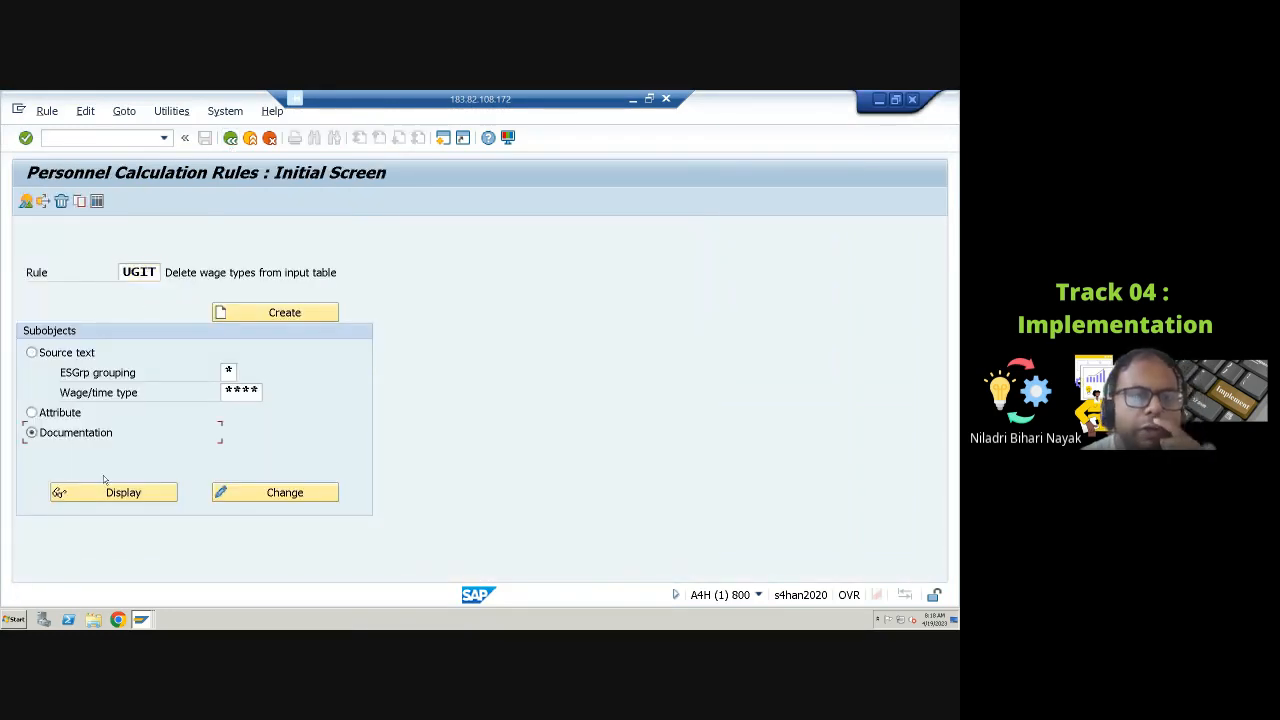
pyautogui.click(121, 494)
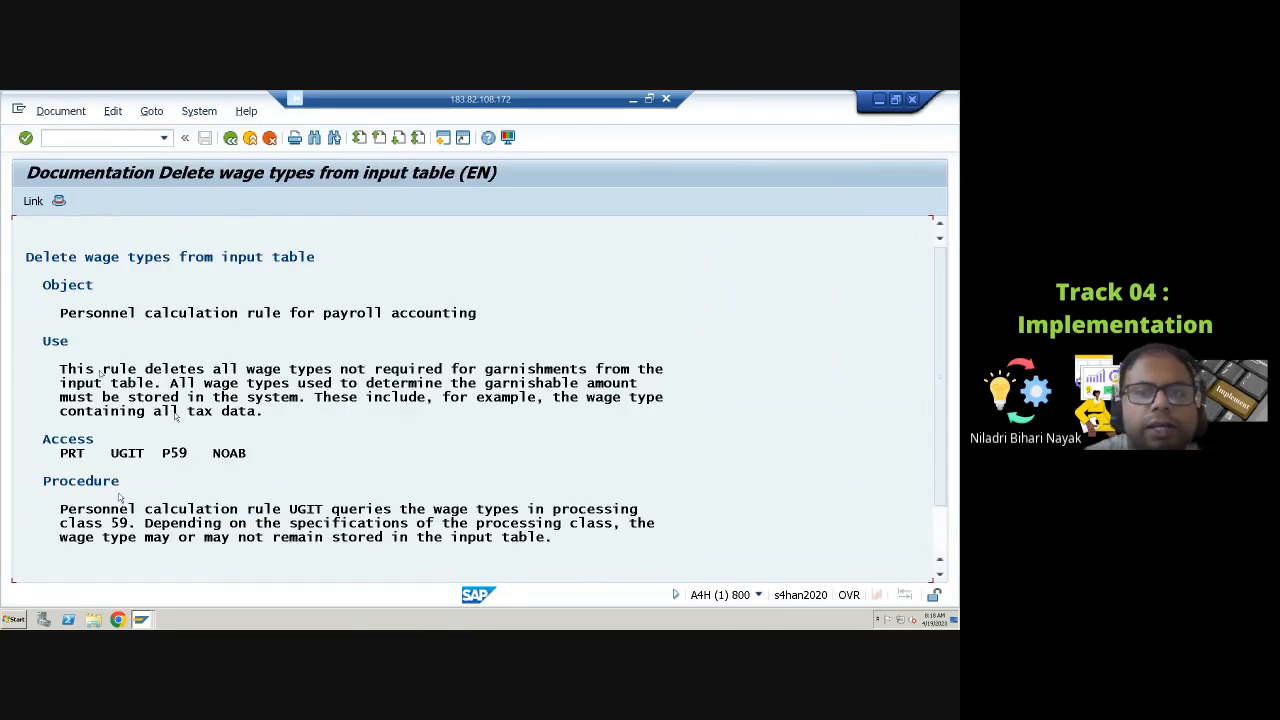
pyautogui.scroll(-2, 170, 415)
pyautogui.scroll(-1, 170, 415)
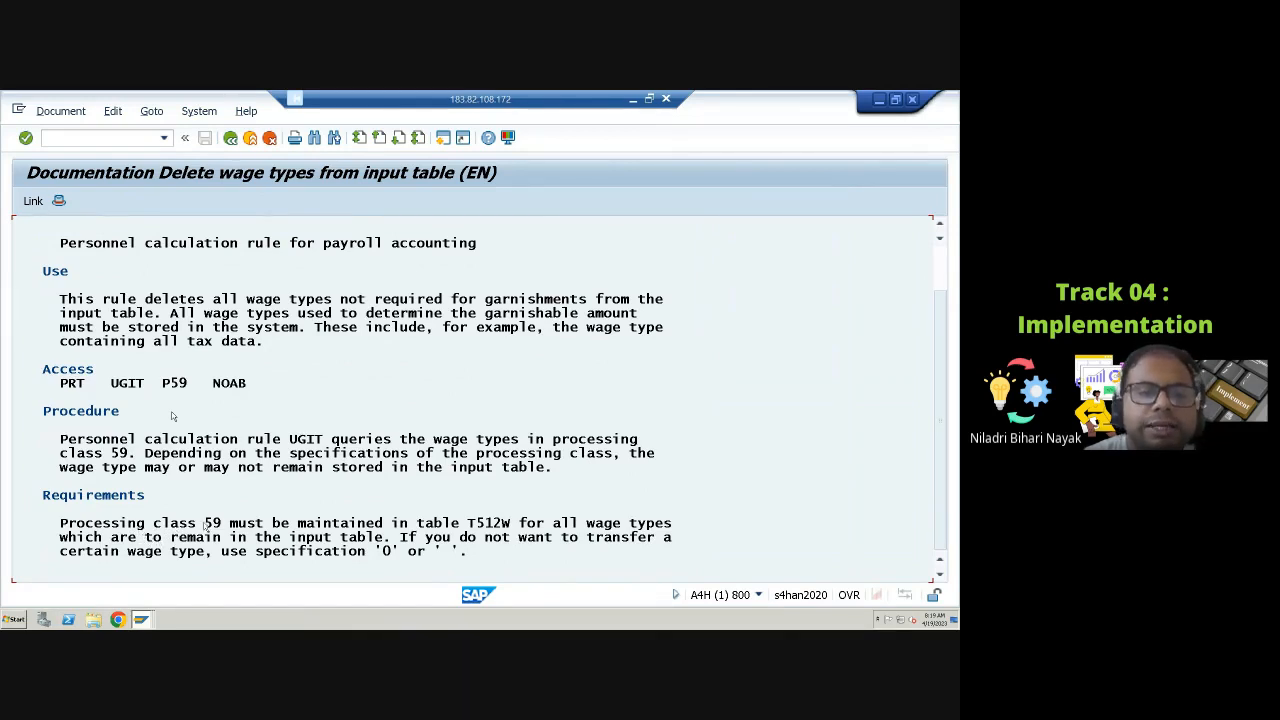
pyautogui.click(207, 523)
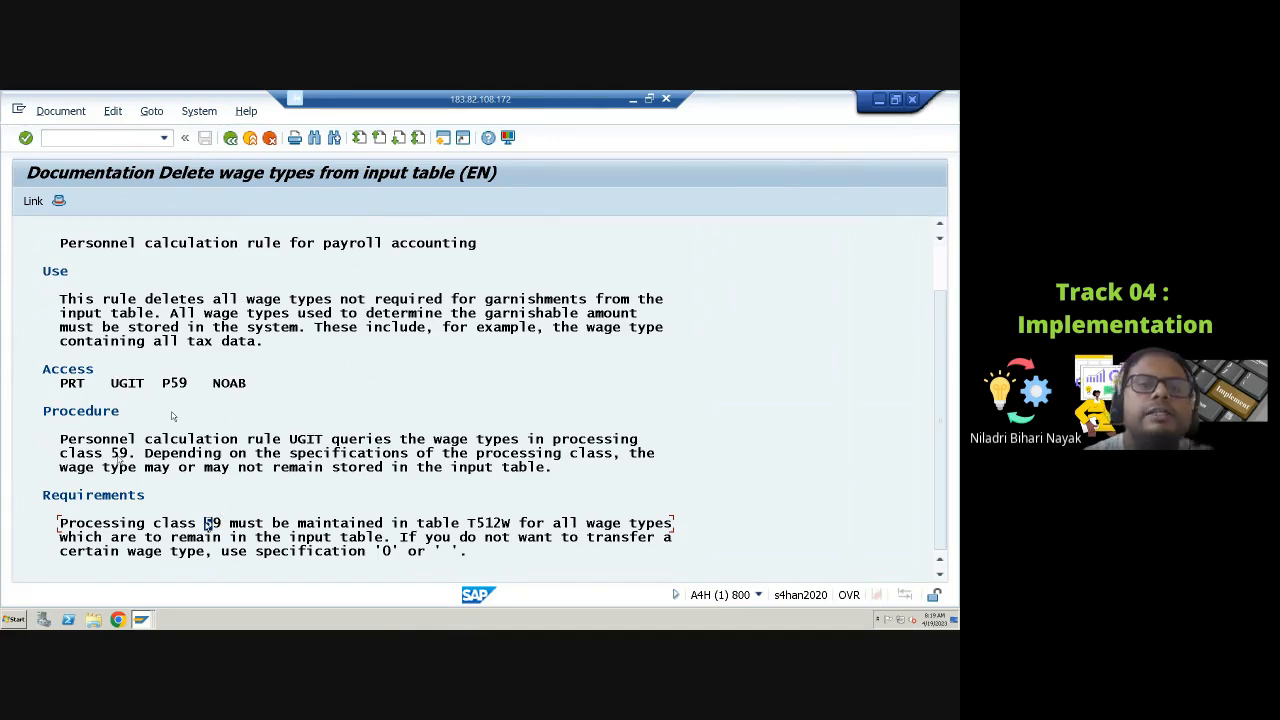
pyautogui.scroll(2, 170, 416)
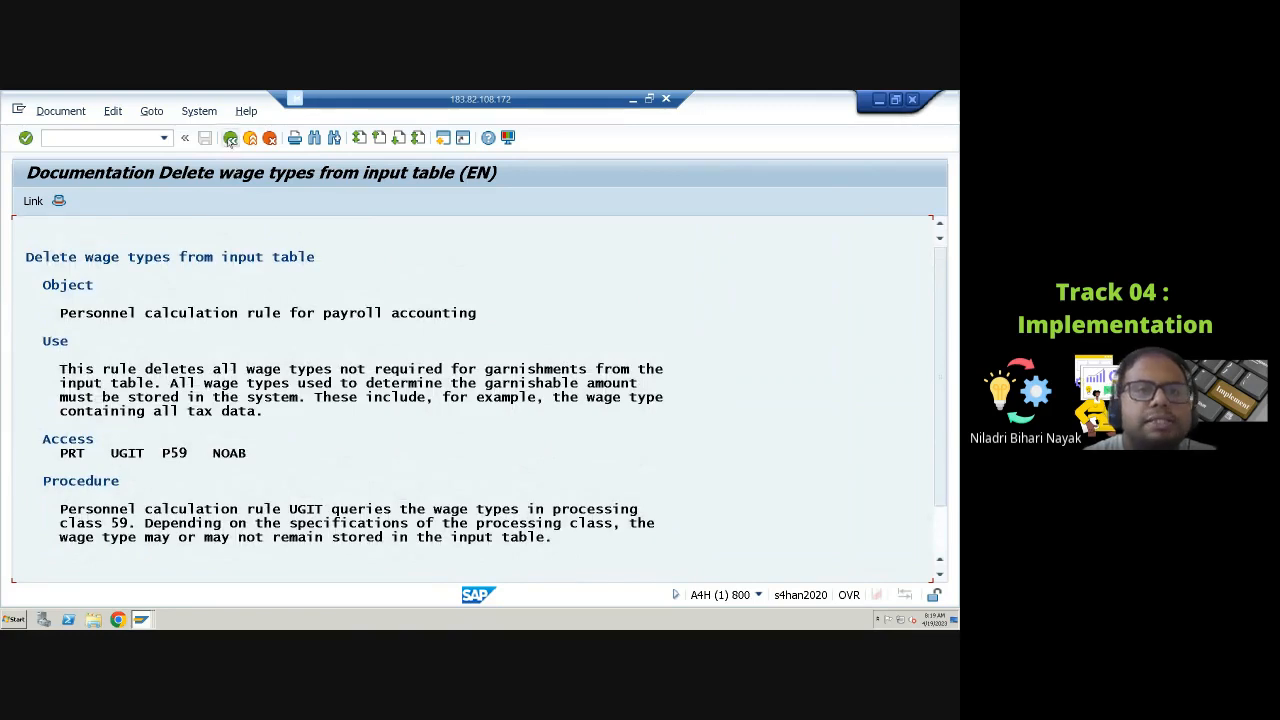
pyautogui.click(230, 138)
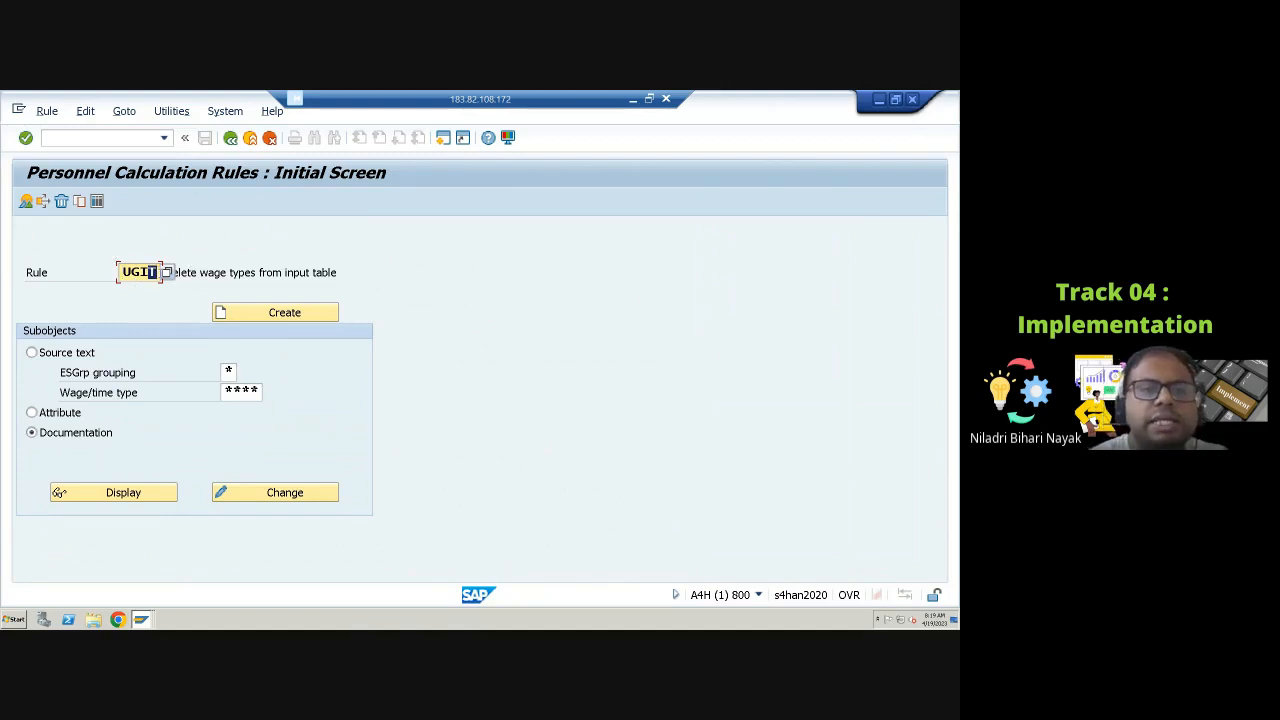
# Step: Display the documentation of personnel calculation rule UGDN
pyautogui.press('BackSpace')
pyautogui.press('BackSpace')
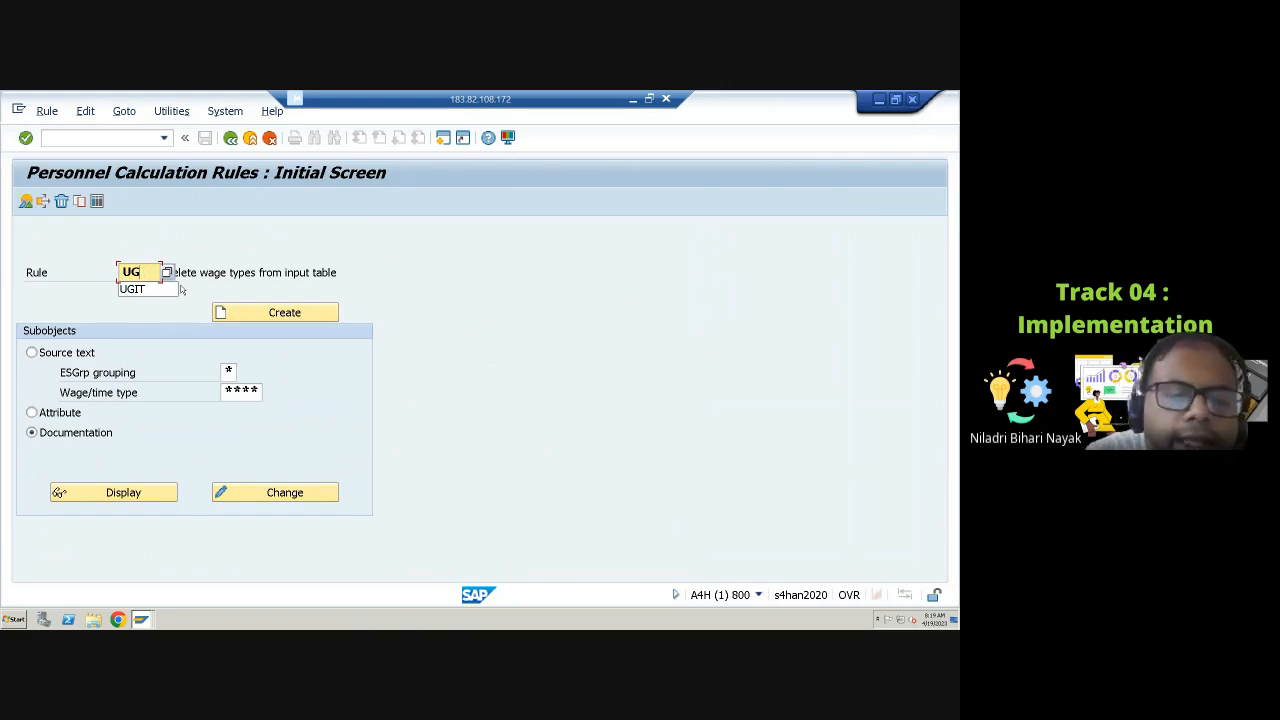
pyautogui.write('DN')
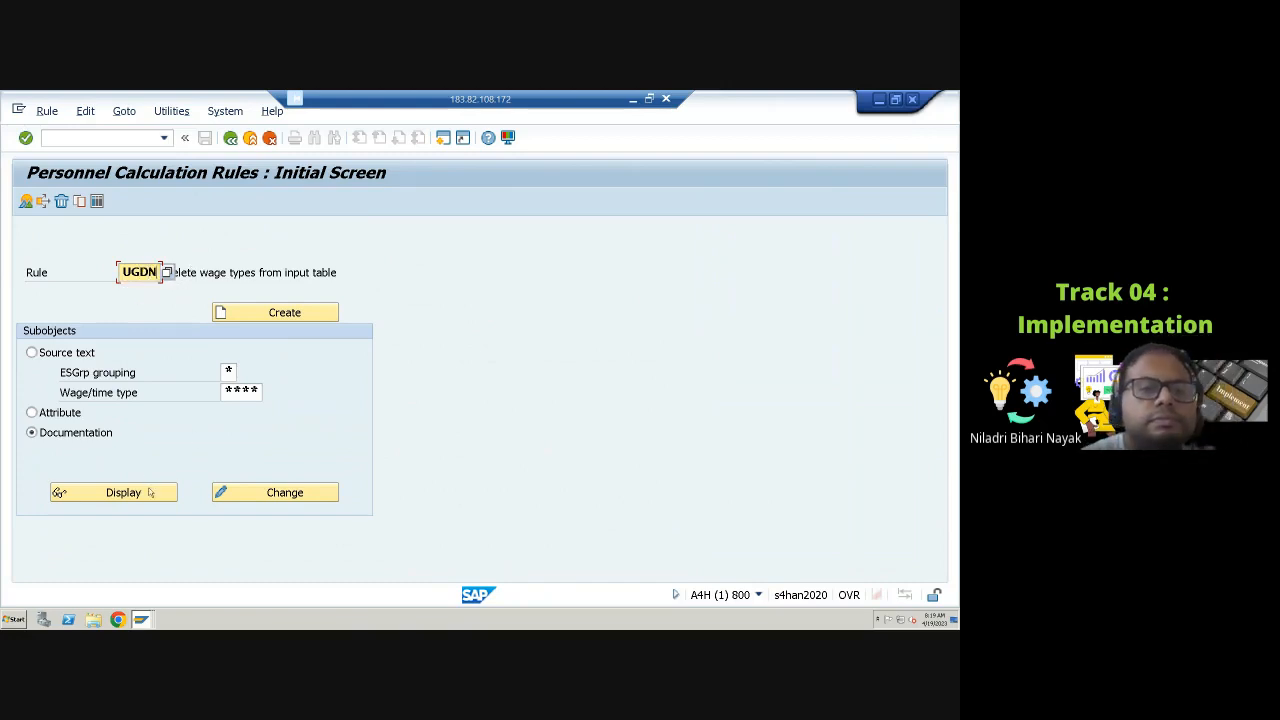
pyautogui.click(128, 492)
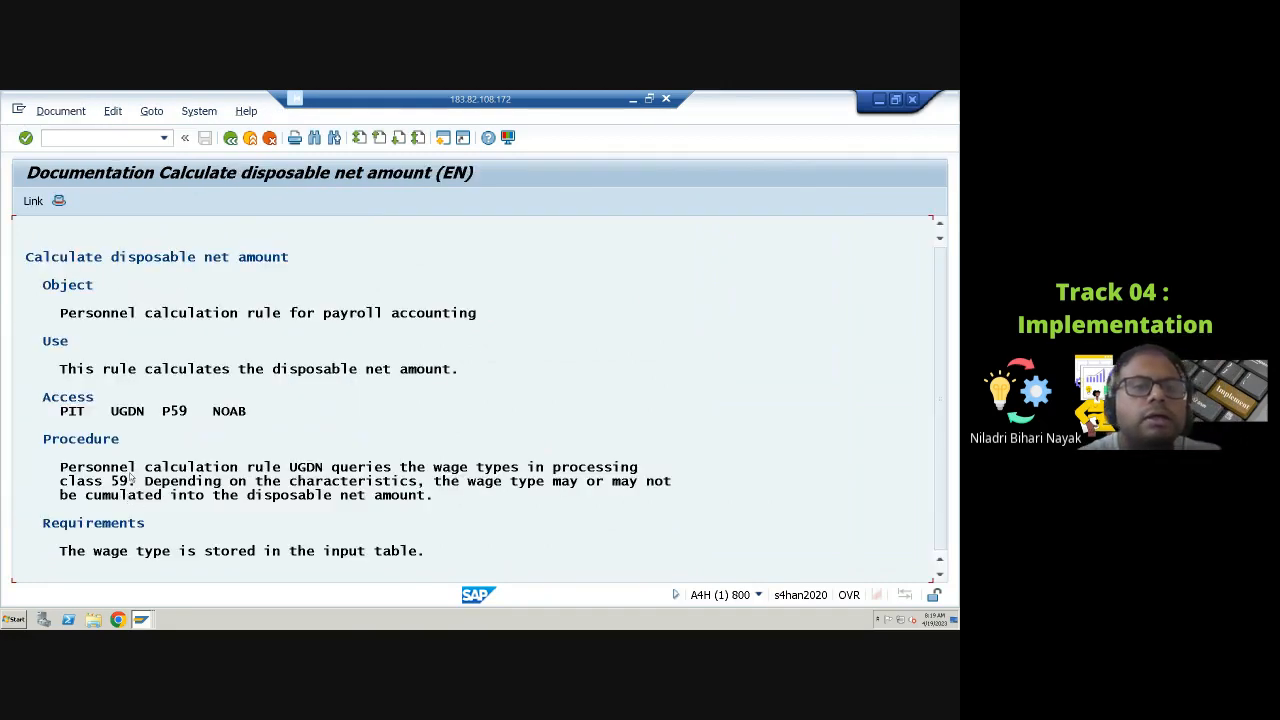
# Step: Return to the initial screen and display the source text of calculation rule UGDN
pyautogui.click(270, 370)
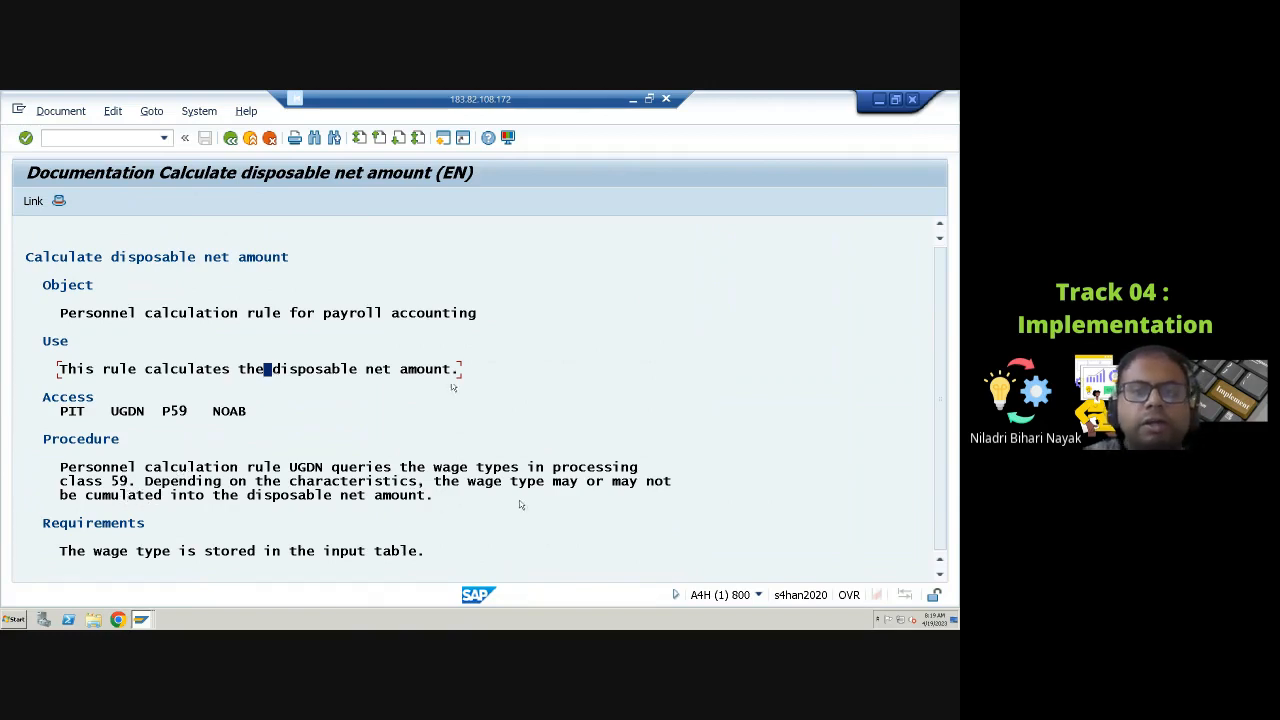
pyautogui.click(230, 137)
pyautogui.click(32, 353)
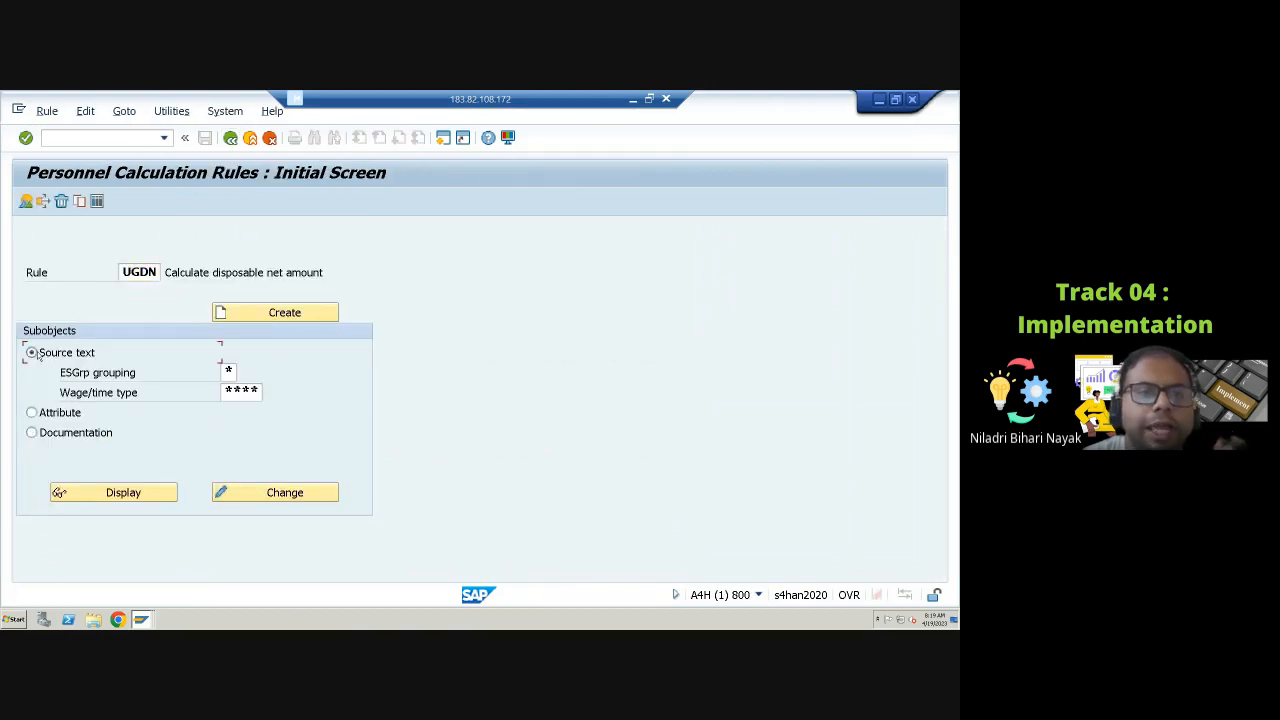
pyautogui.click(123, 494)
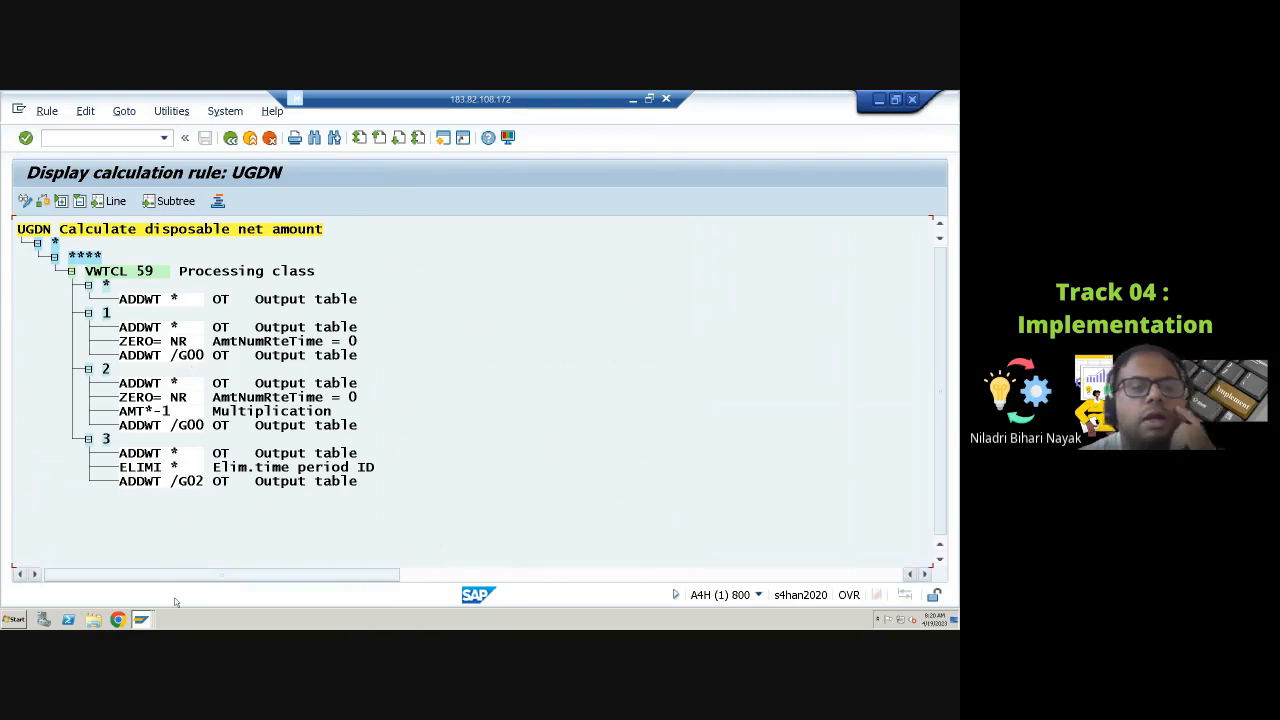
# Step: Switch back to the wage type maintenance session and return to the wage type list for 4097
pyautogui.click(141, 619)
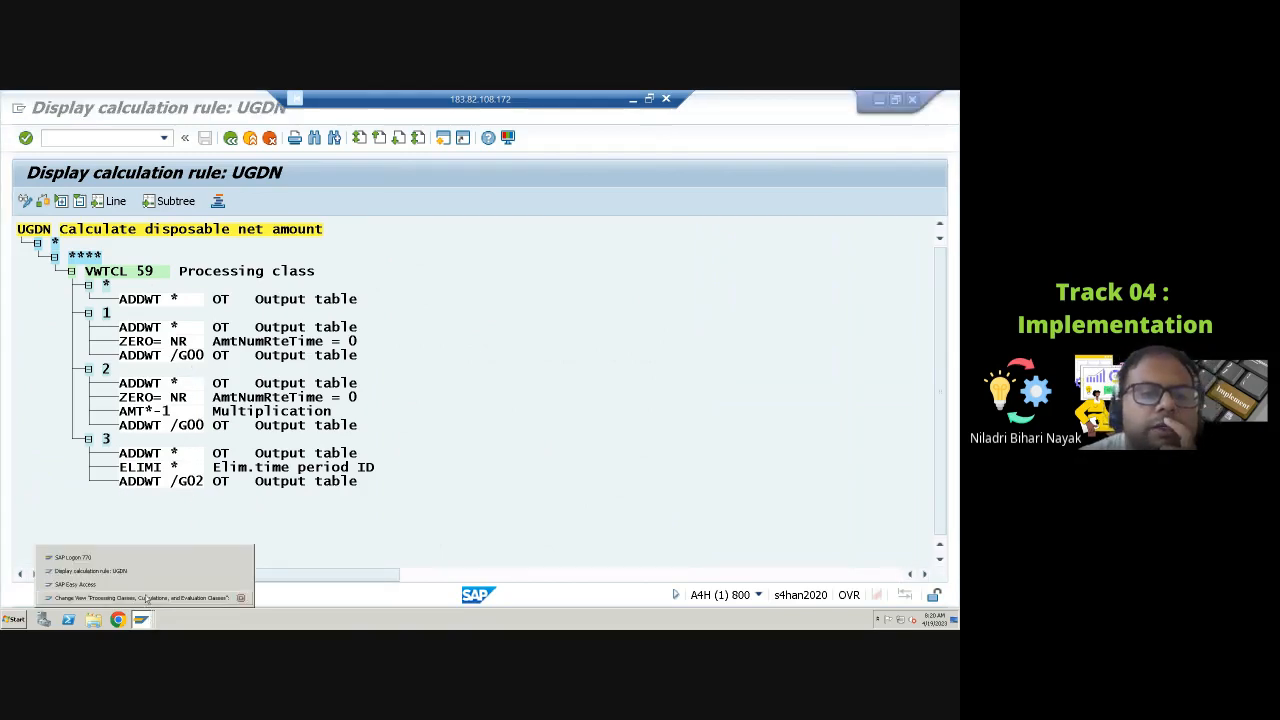
pyautogui.click(144, 597)
pyautogui.click(232, 139)
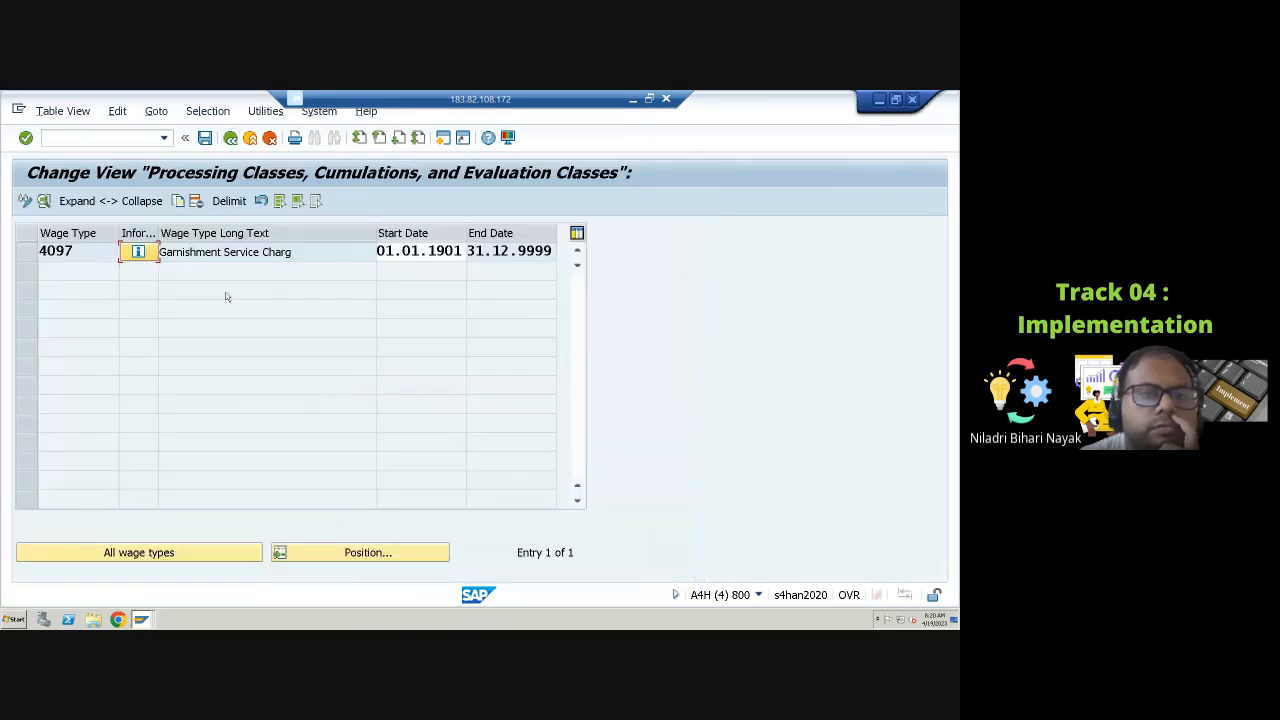
# Step: Leave the wage type maintenance without saving and open table view V_512W_D in display mode for all entries
pyautogui.click(232, 138)
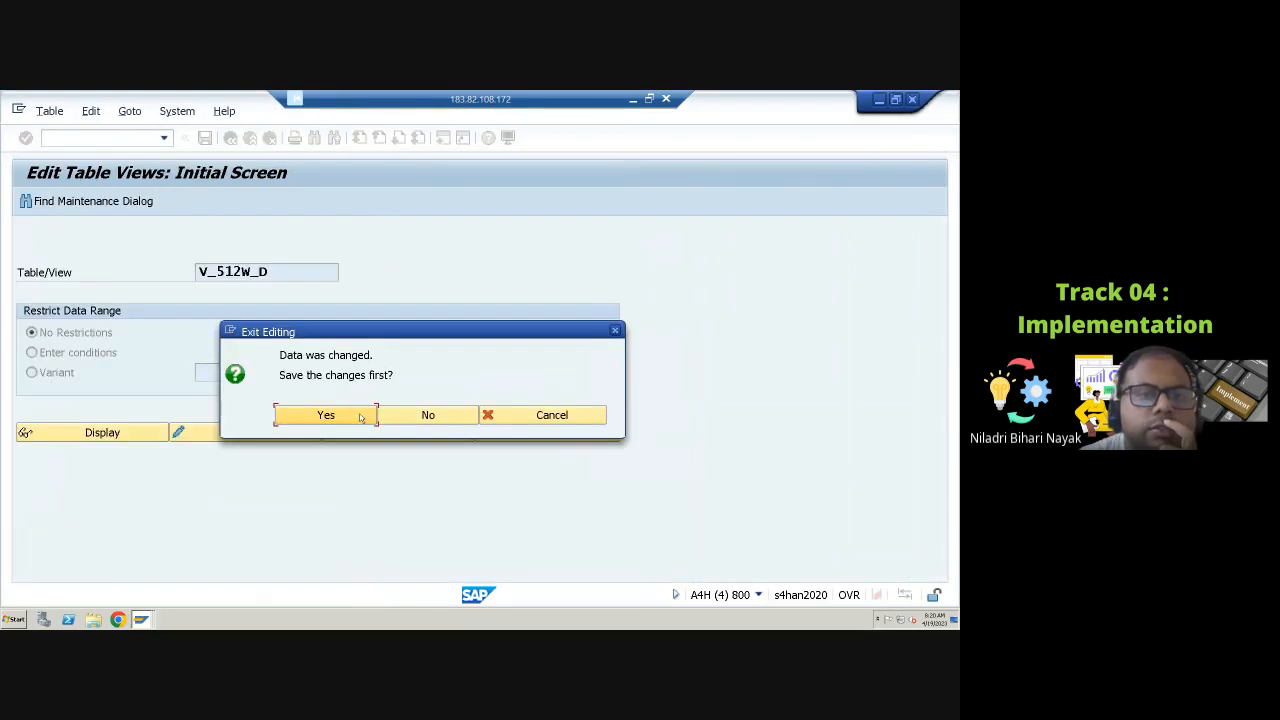
pyautogui.click(410, 420)
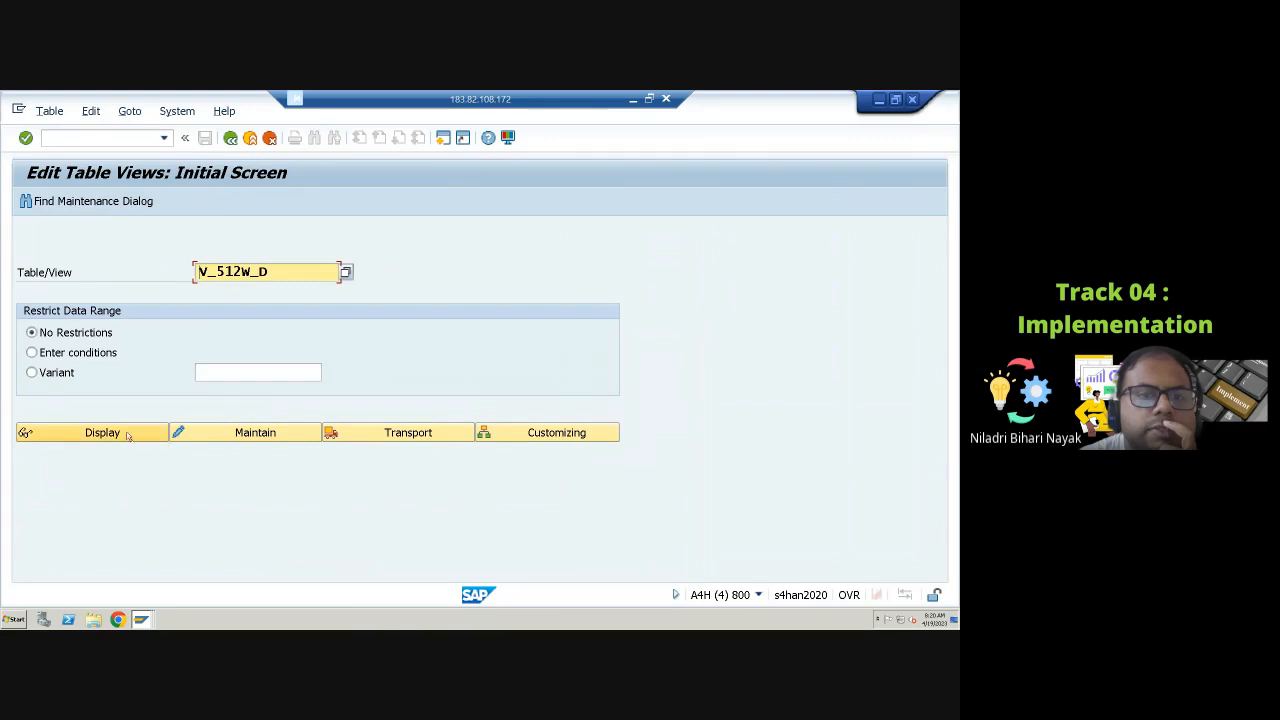
pyautogui.click(126, 434)
pyautogui.click(294, 396)
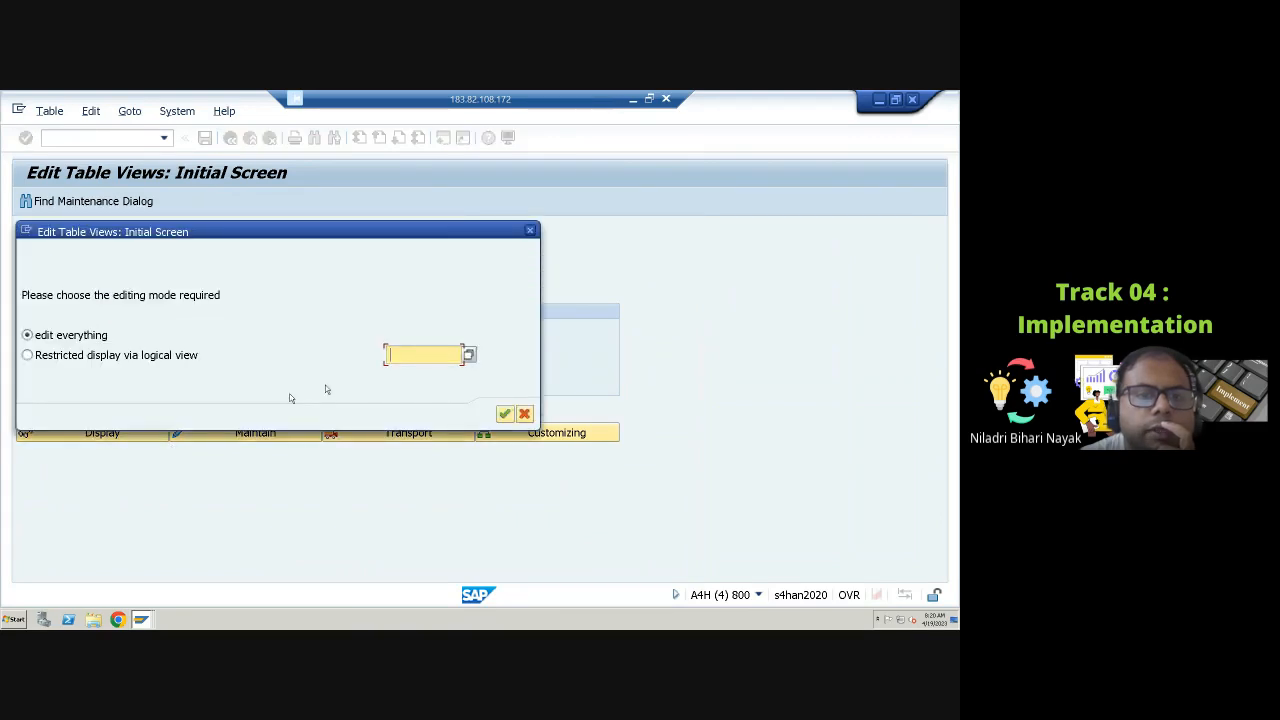
pyautogui.click(505, 414)
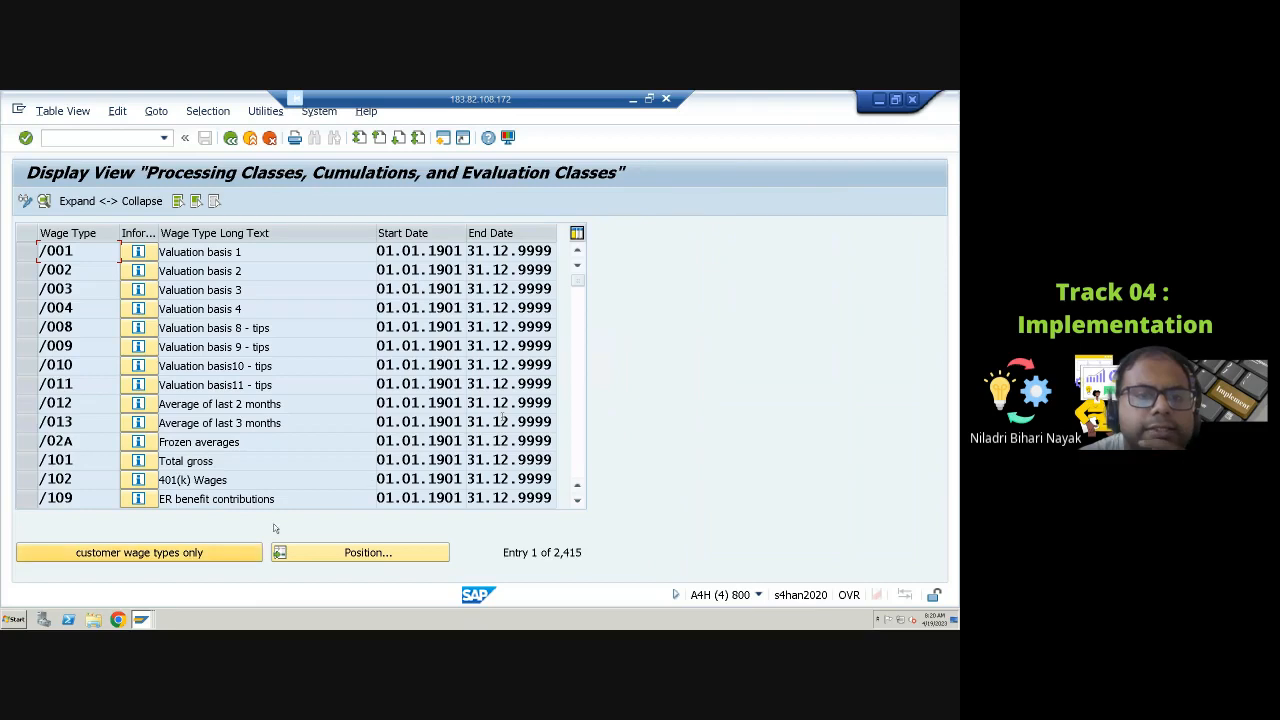
# Step: Position the wage type list at /G00 and select wage types /G00 through /G03
pyautogui.click(355, 553)
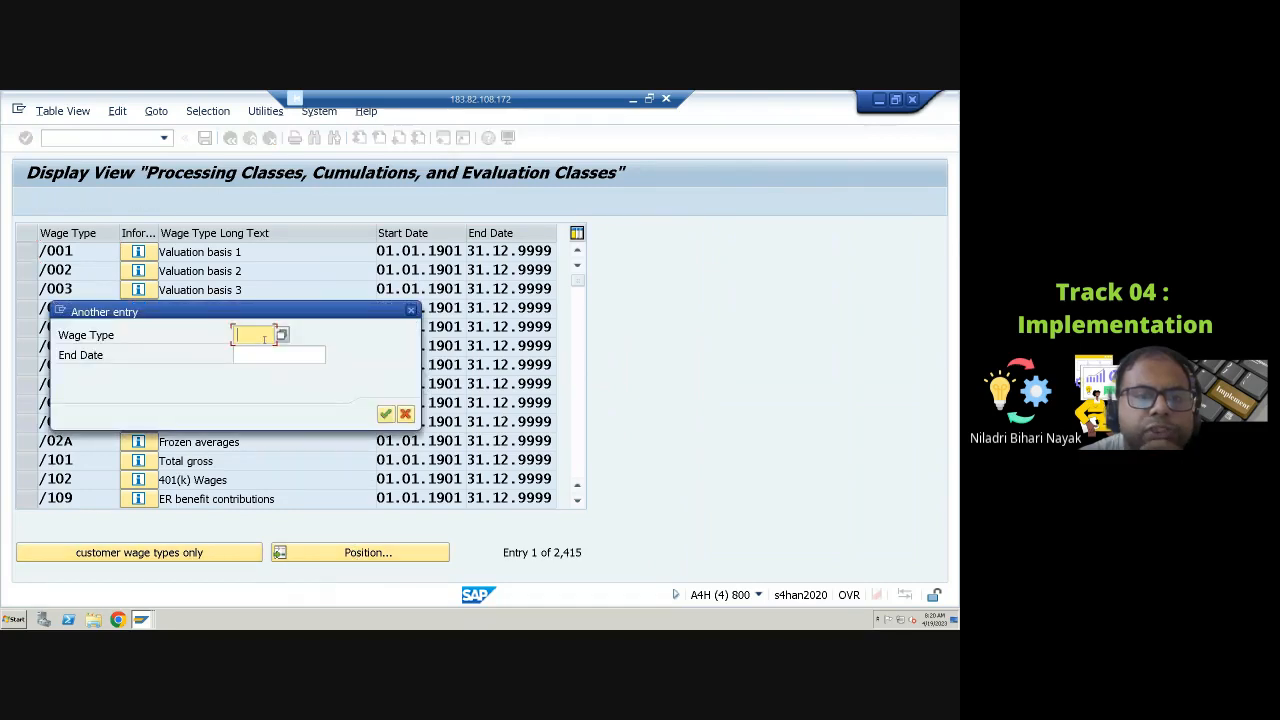
pyautogui.write('/G00')
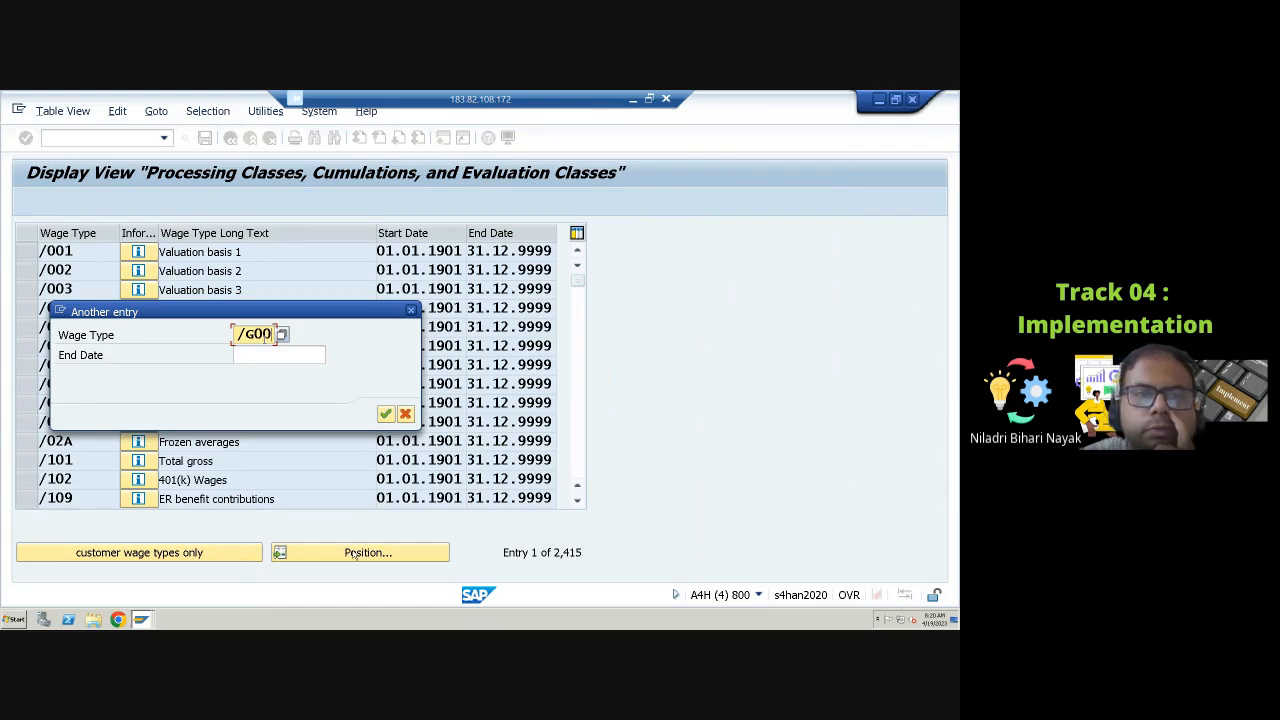
pyautogui.press('Return')
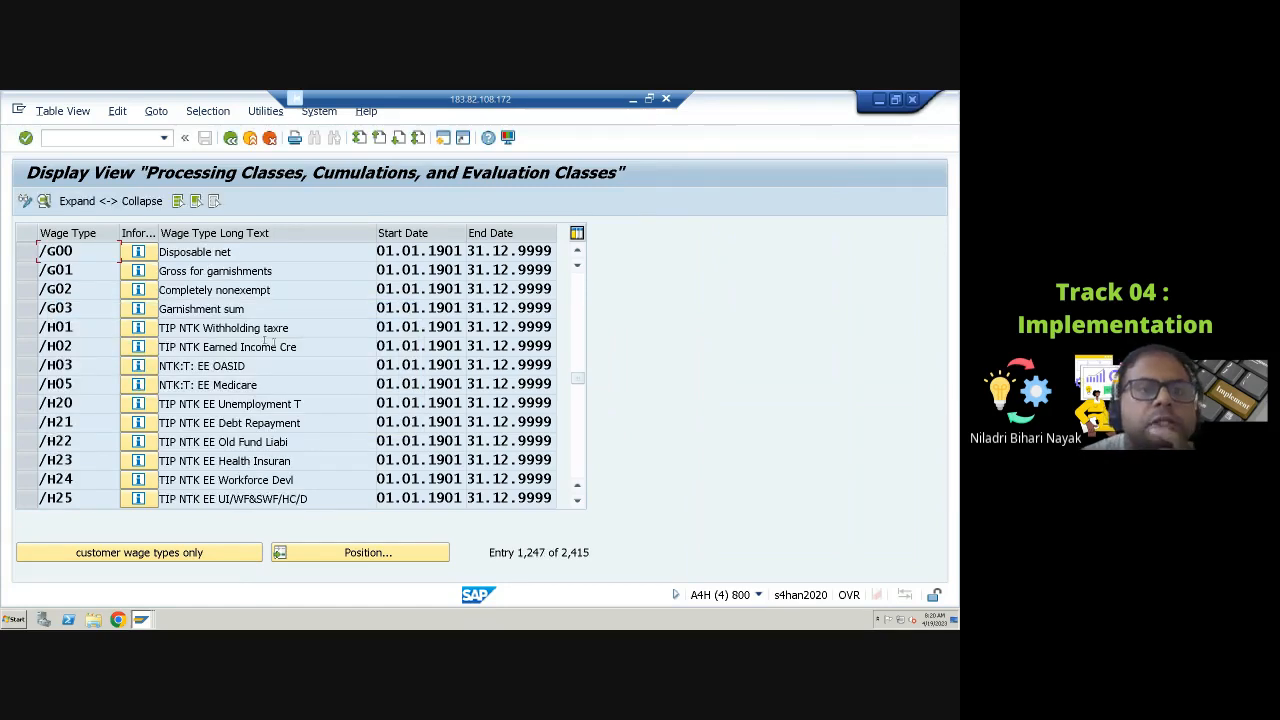
pyautogui.click(25, 251)
pyautogui.click(25, 270)
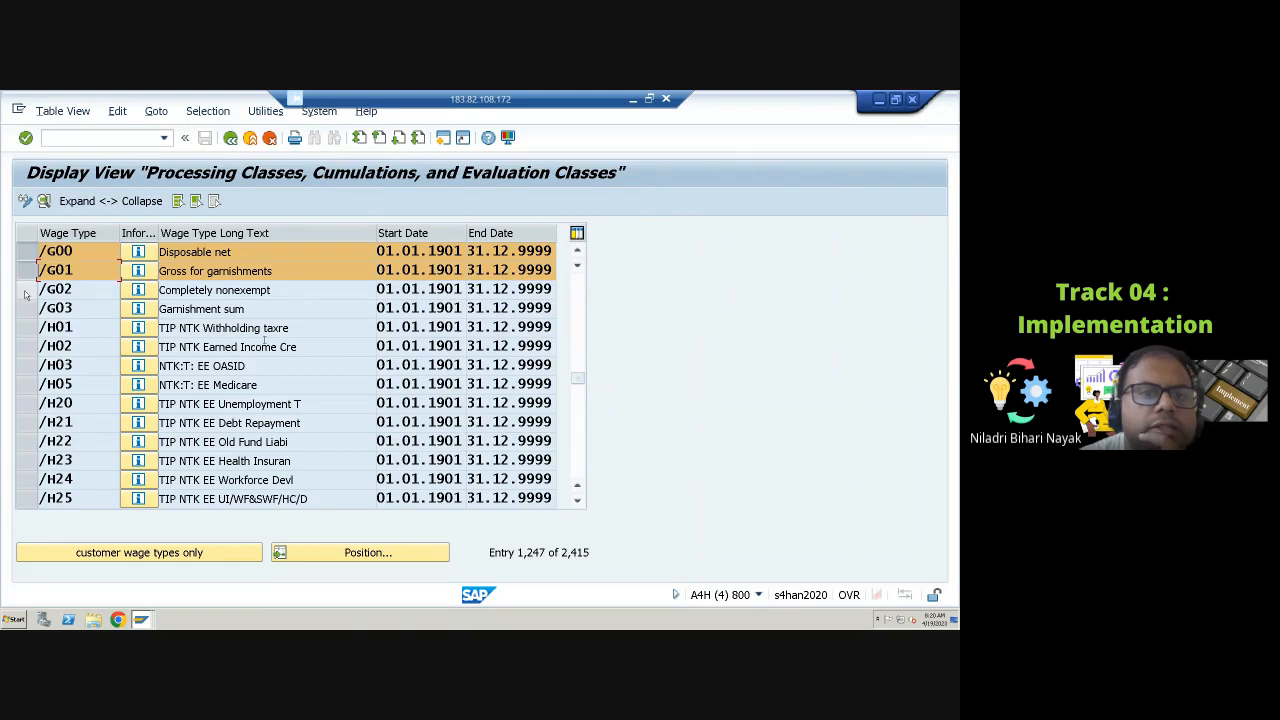
pyautogui.click(25, 290)
pyautogui.click(30, 310)
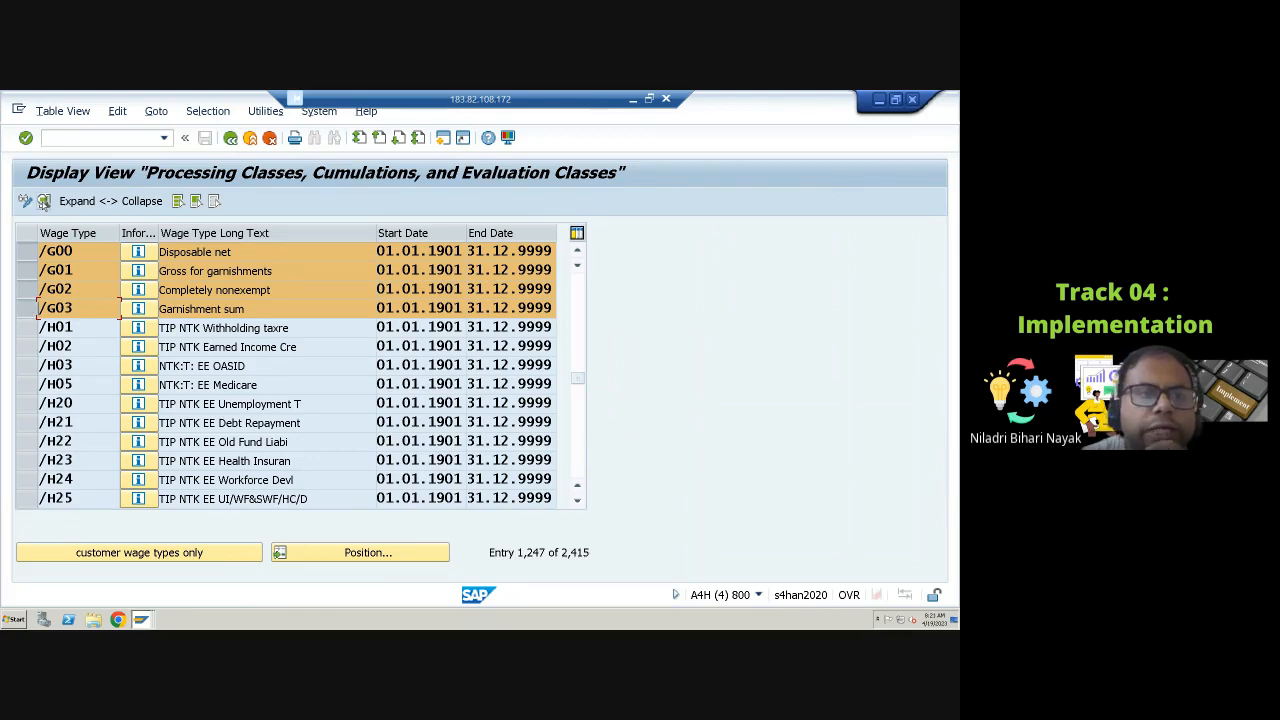
# Step: Review the processing classes of the selected wage types /G00 to /G03 one by one and return to the list
pyautogui.click(44, 201)
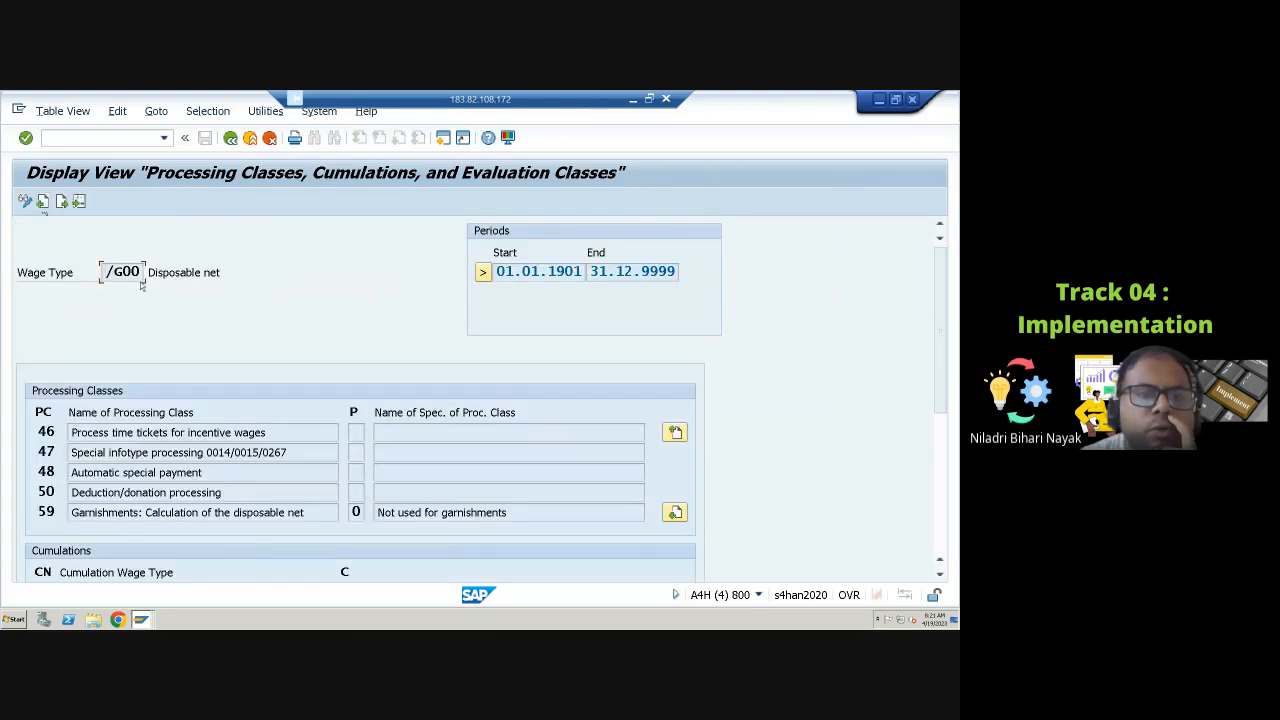
pyautogui.click(62, 202)
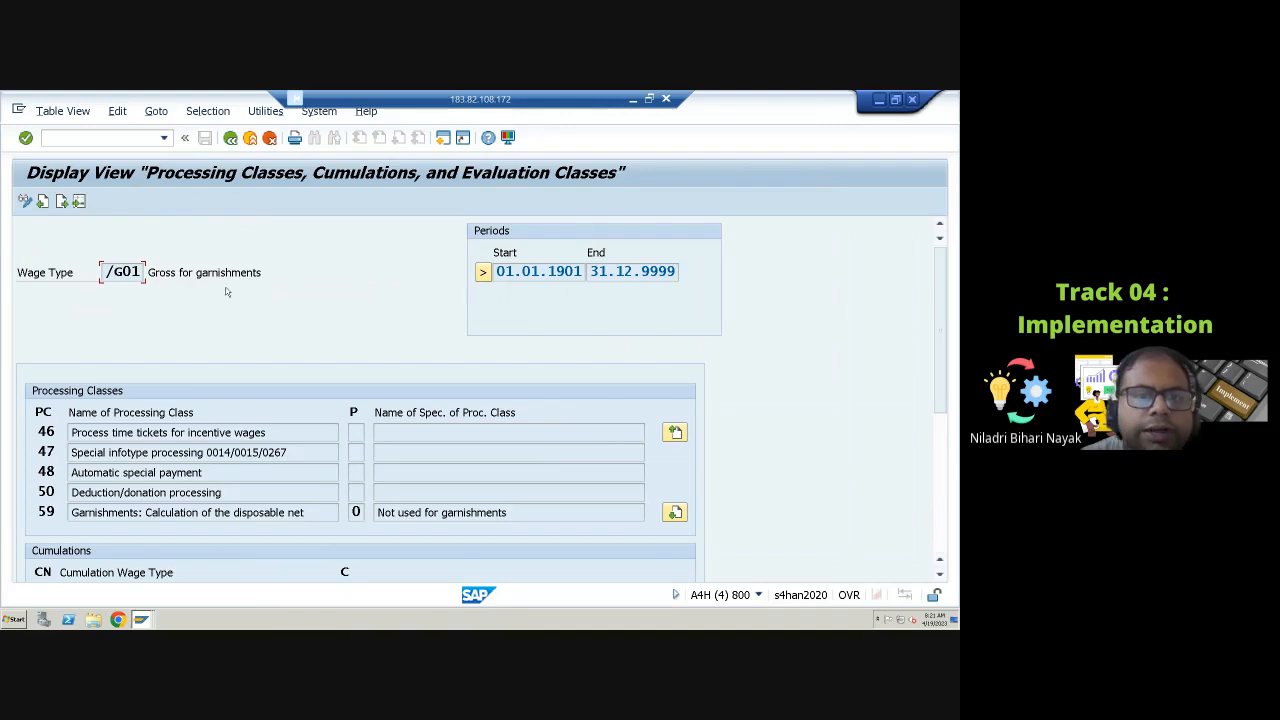
pyautogui.click(62, 203)
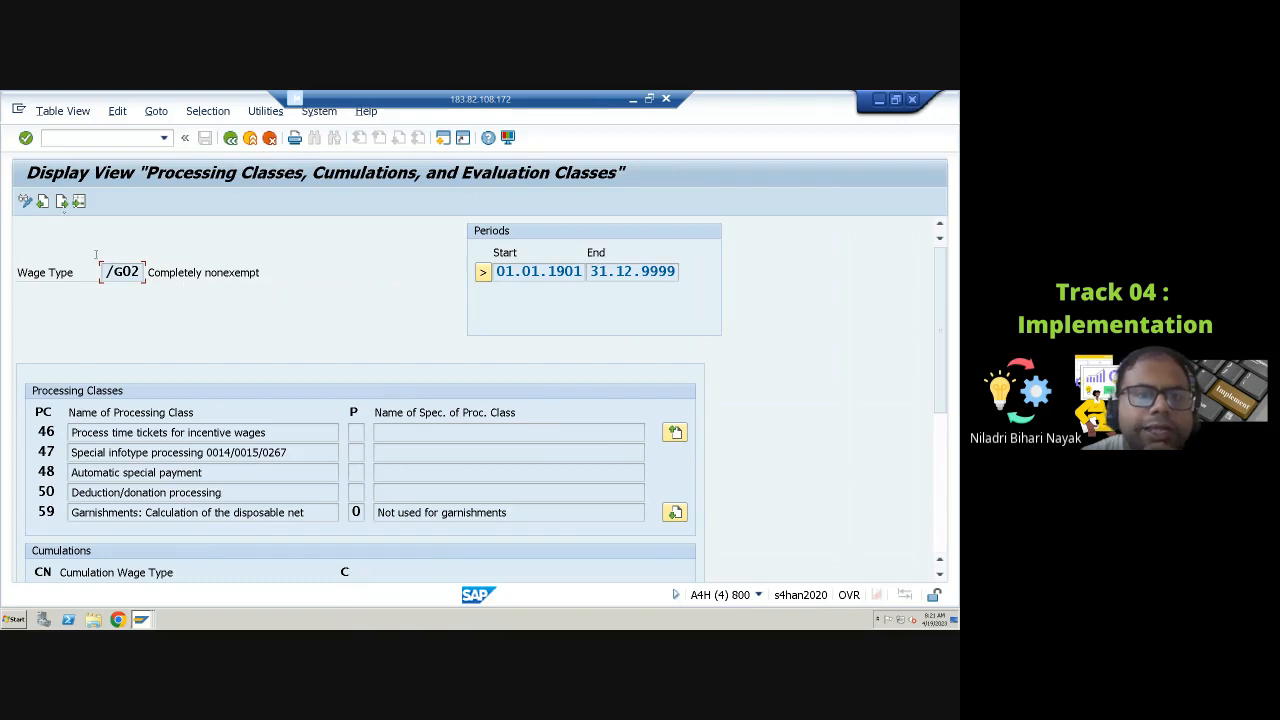
pyautogui.click(62, 203)
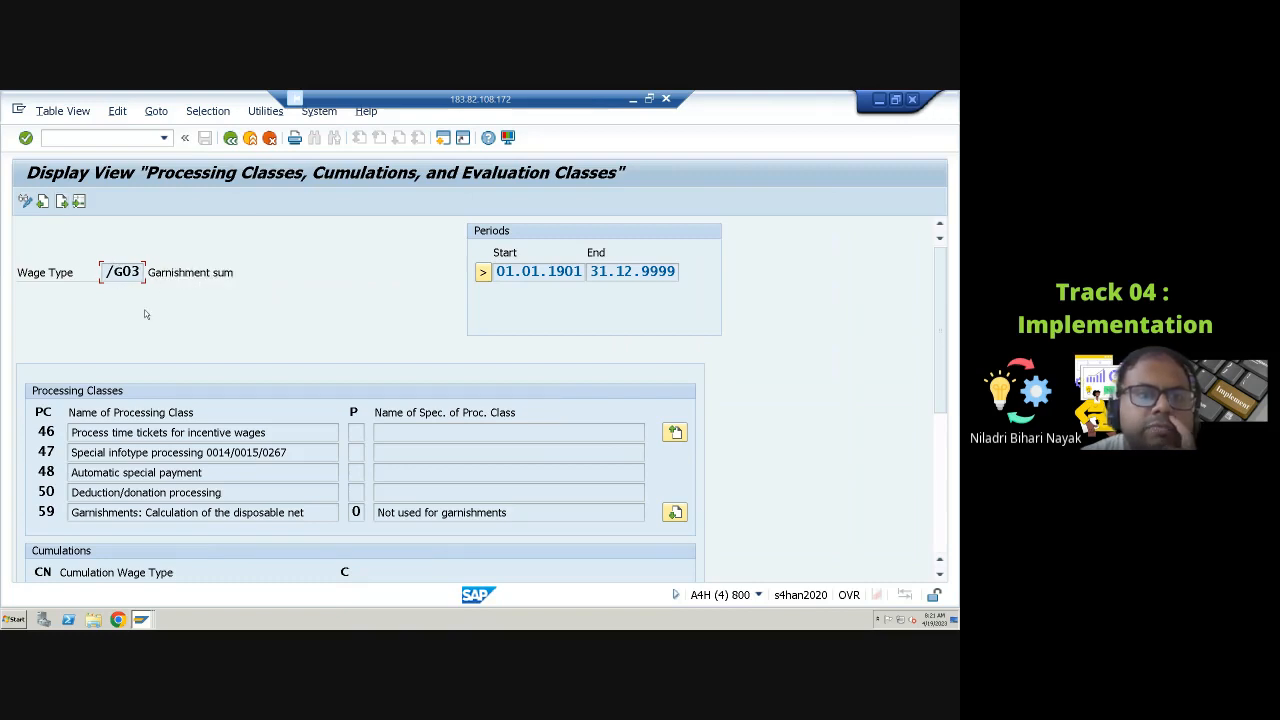
pyautogui.click(231, 139)
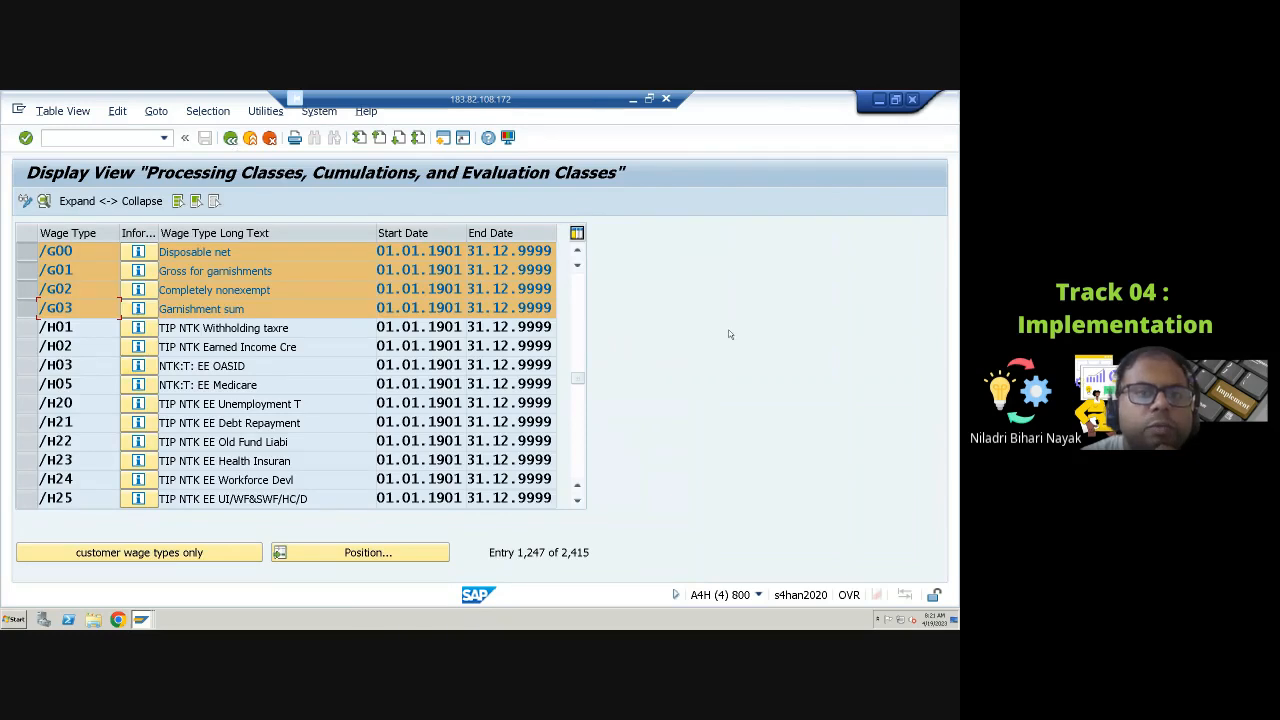
# Step: Open the documentation of wage type /G00 and return to the wage type list
pyautogui.click(138, 252)
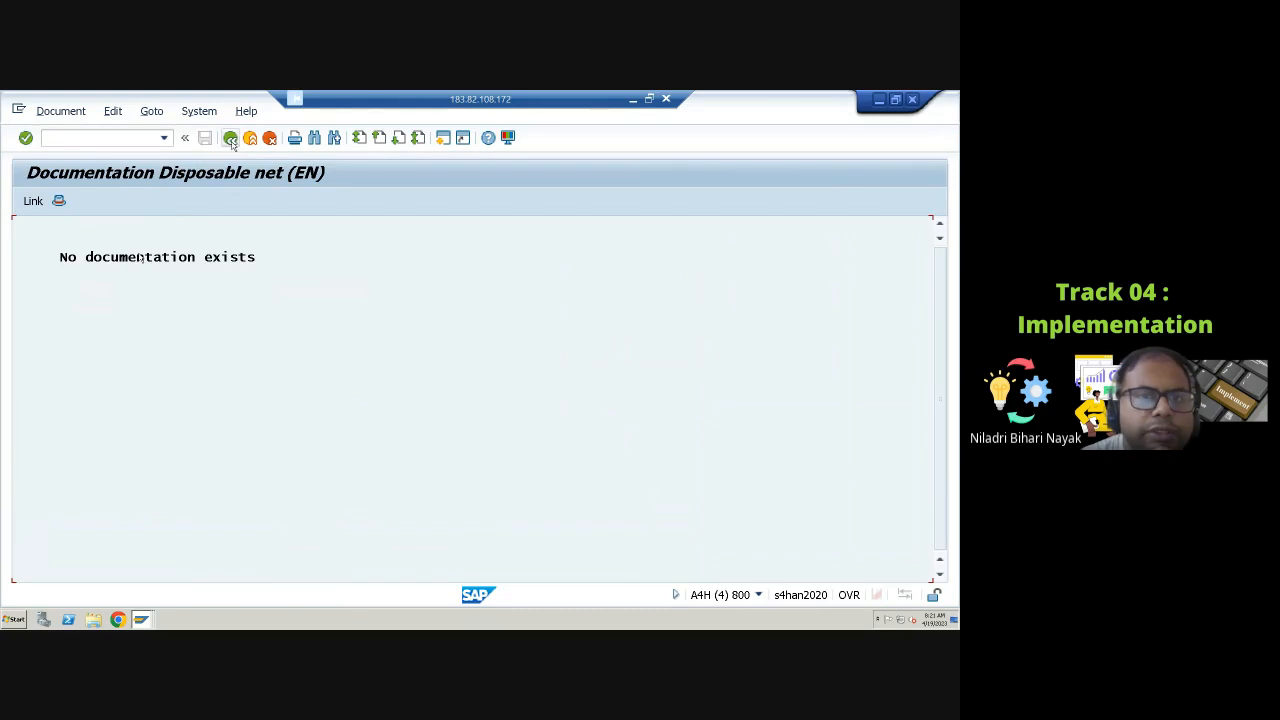
pyautogui.click(230, 138)
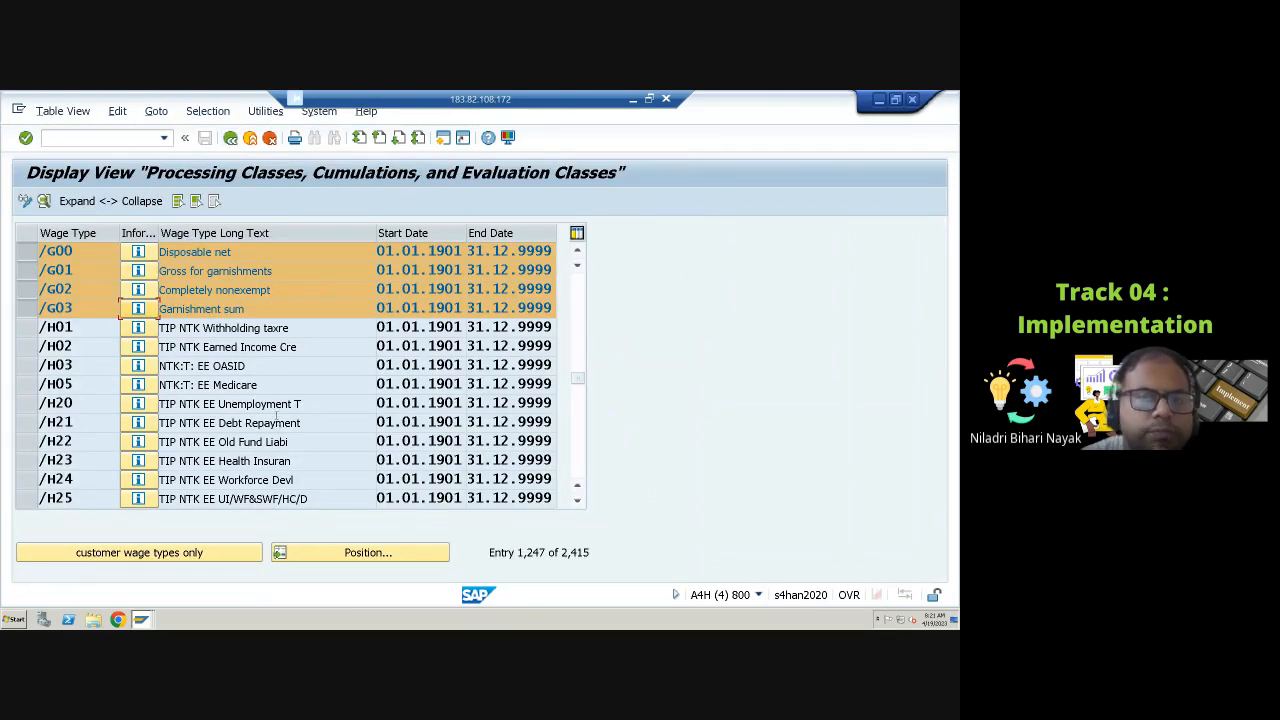
pyautogui.scroll(1, 140, 365)
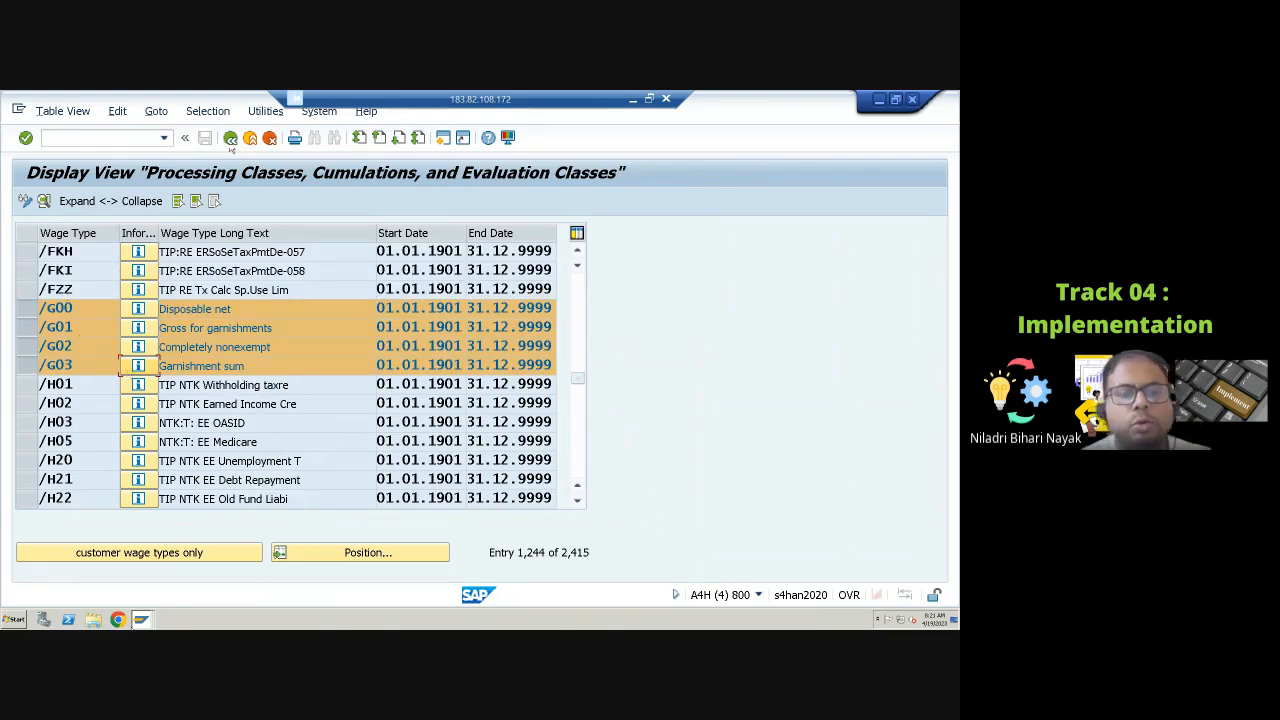
# Step: Switch to the calculation rule UGDN session and return to its initial screen
pyautogui.click(145, 620)
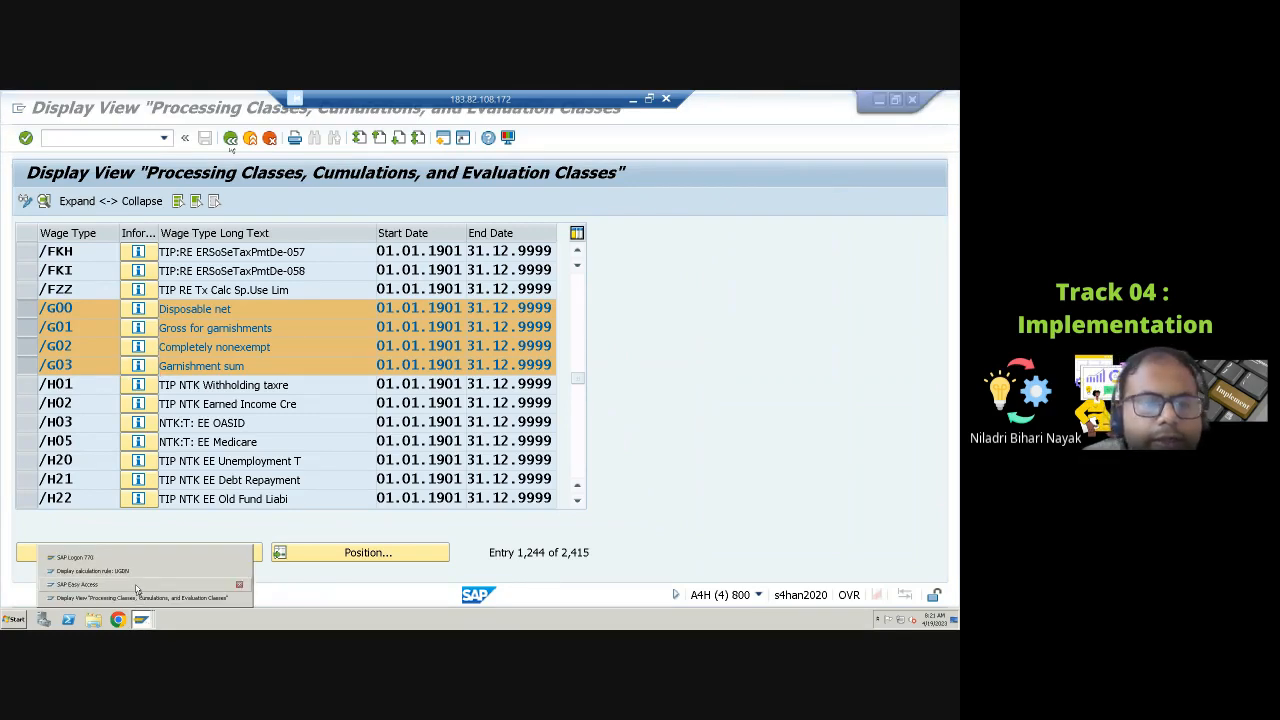
pyautogui.click(137, 571)
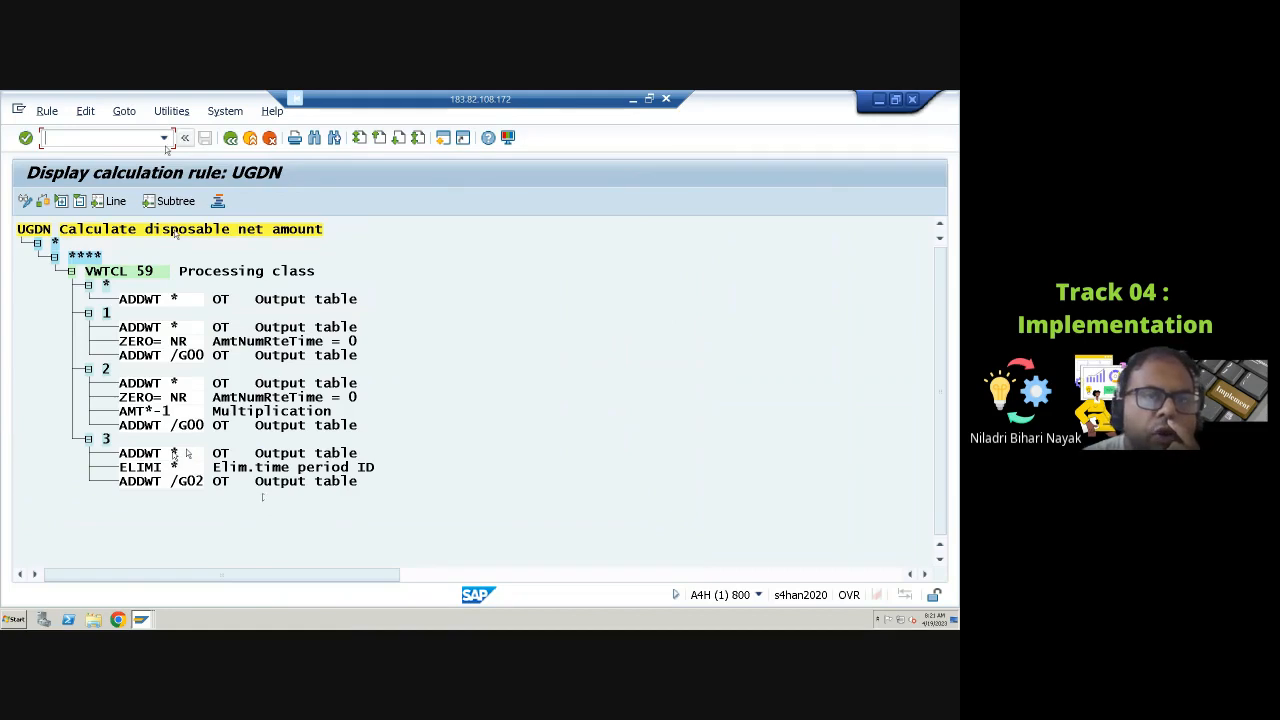
pyautogui.click(230, 137)
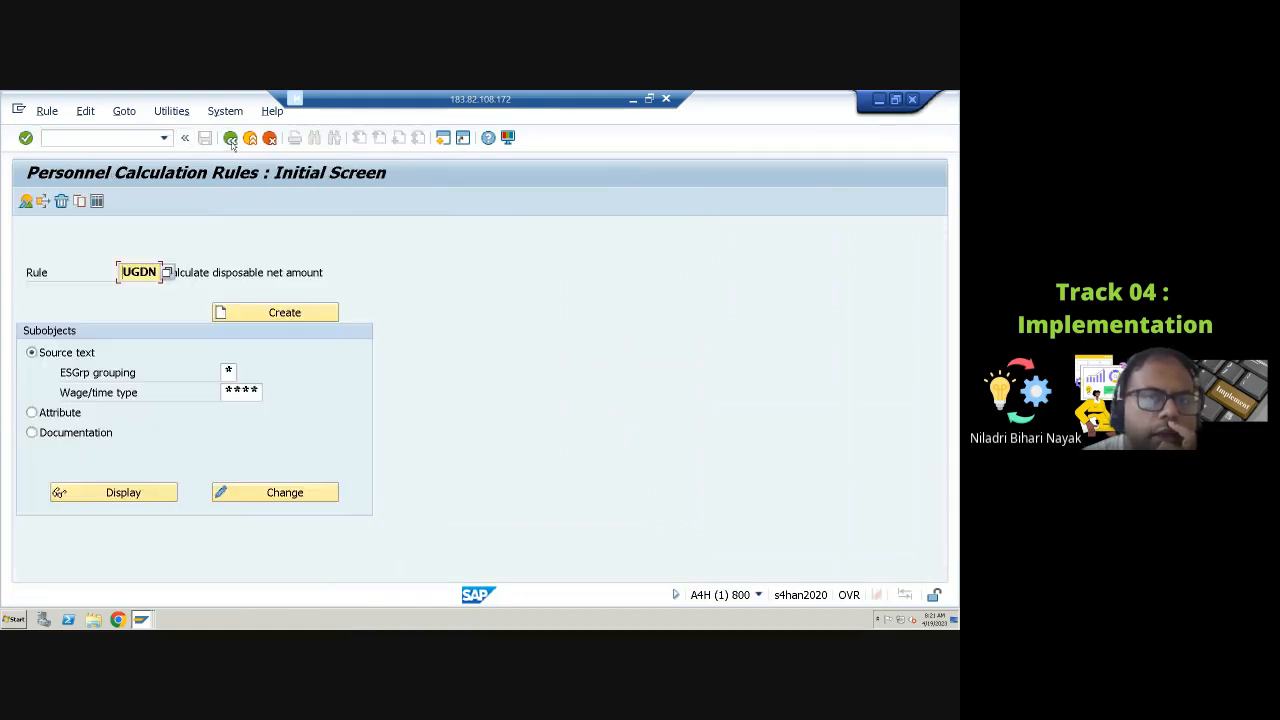
# Step: Start transaction PE04 and display payroll function UGARN
pyautogui.click(115, 139)
pyautogui.write('/np')
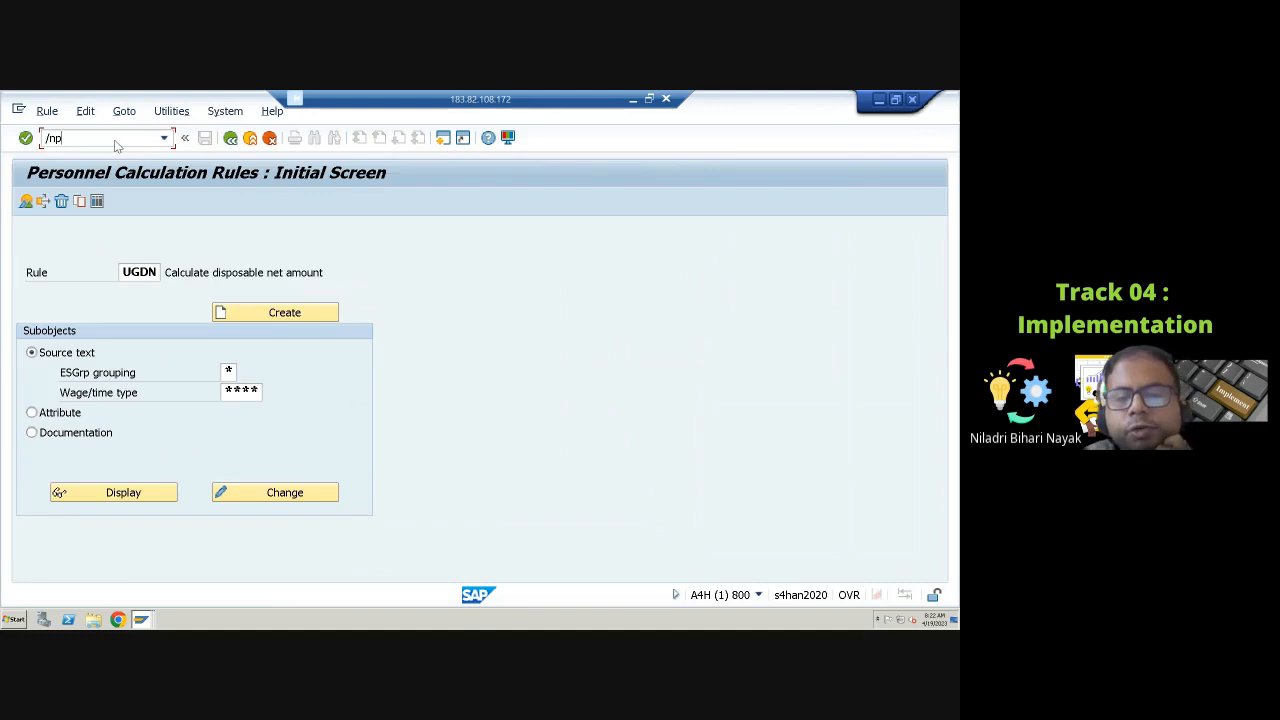
pyautogui.write('e04')
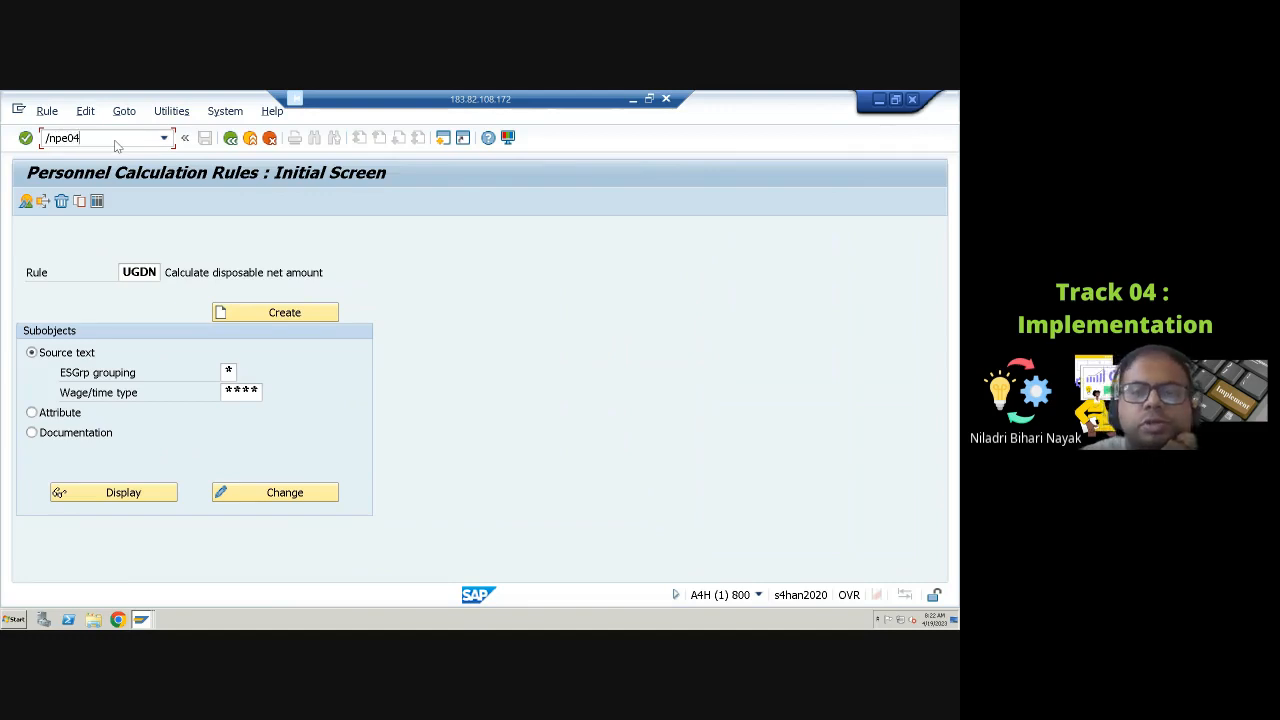
pyautogui.press('Return')
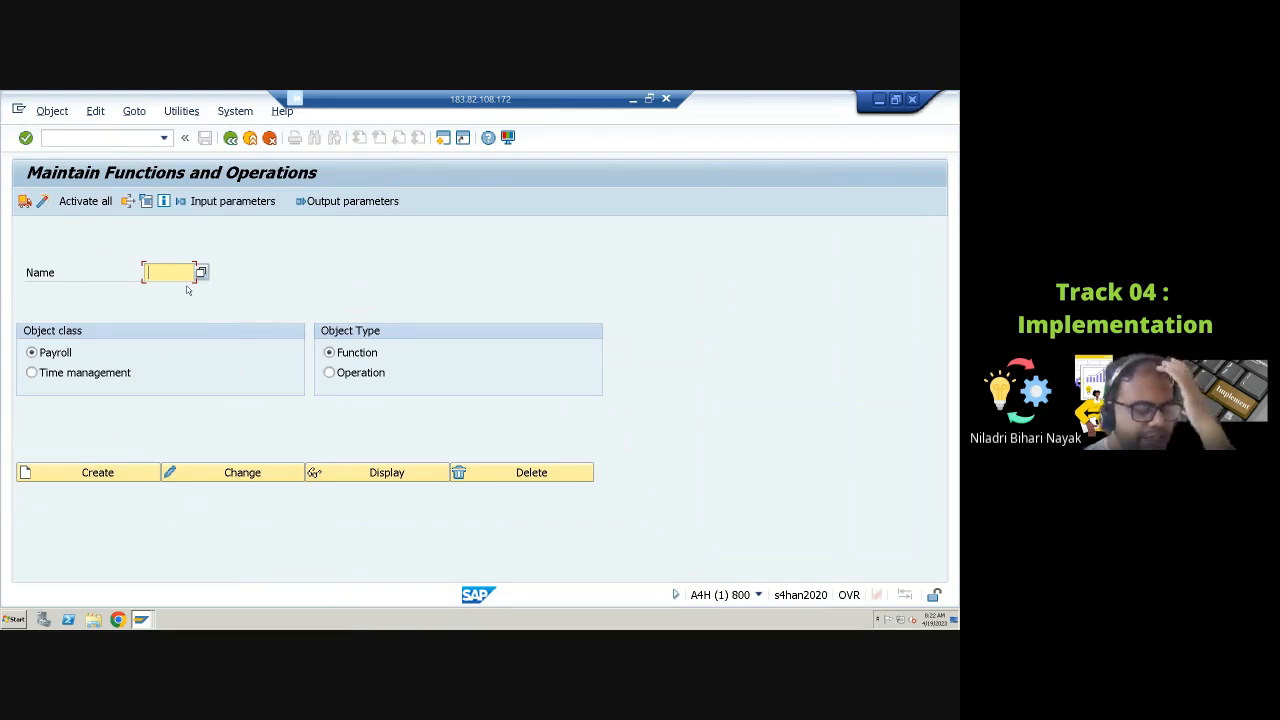
pyautogui.write('U')
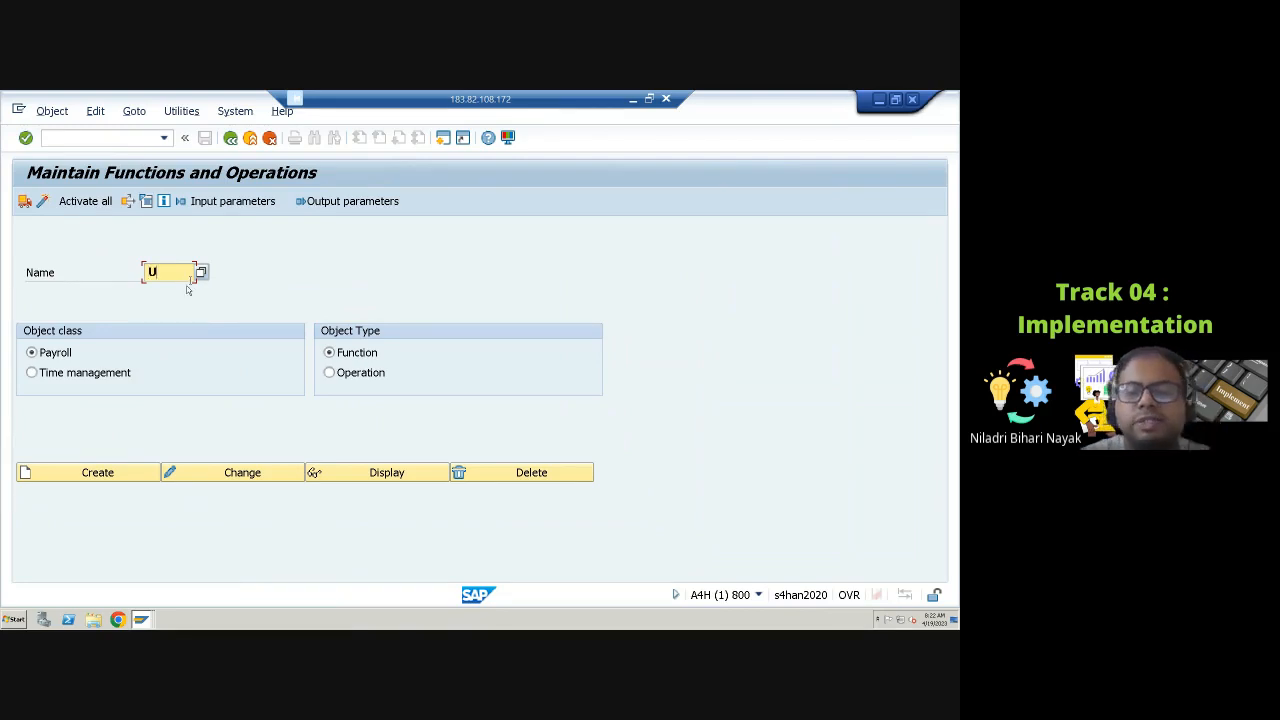
pyautogui.write('GARN')
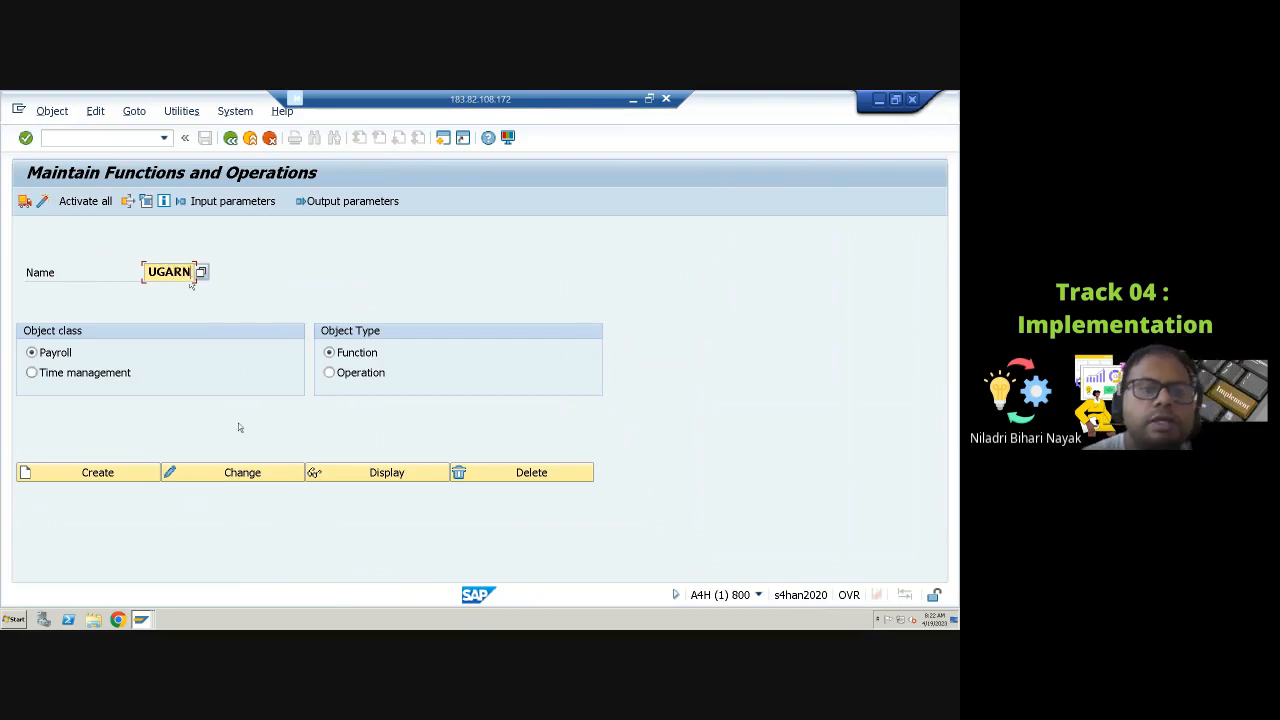
pyautogui.click(377, 474)
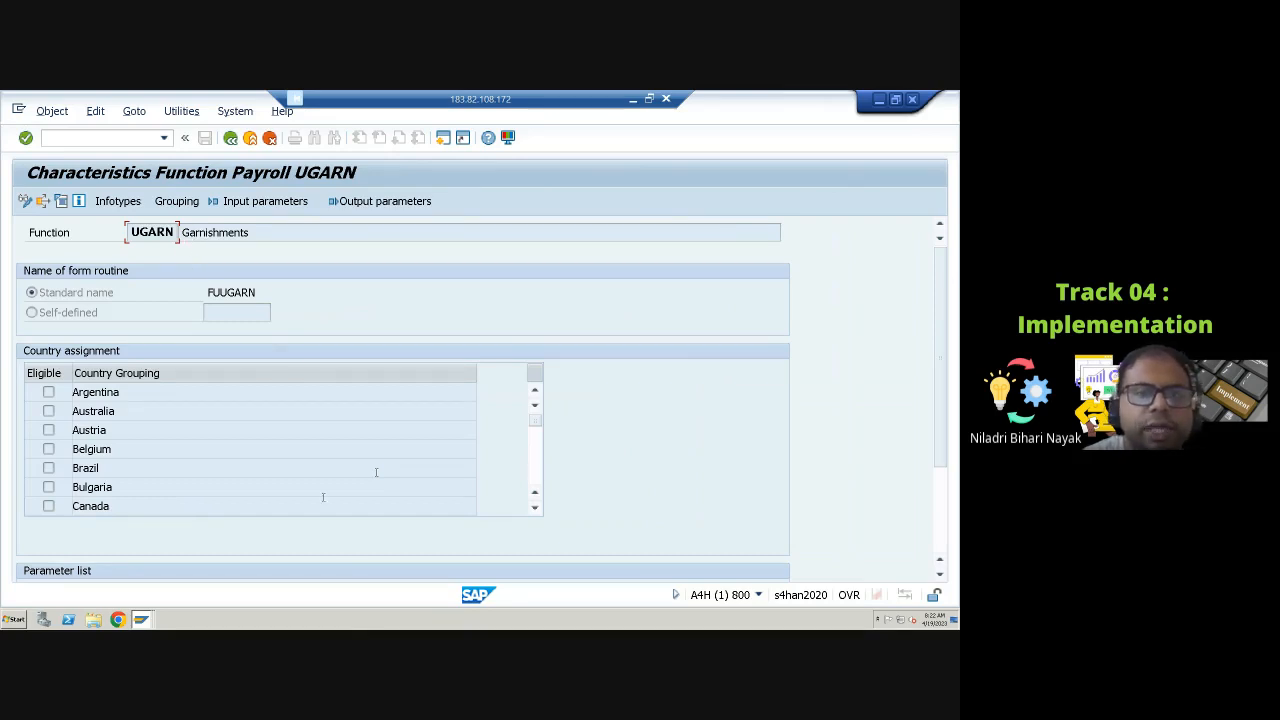
# Step: Review the country assignment and the infotypes used by function UGARN
pyautogui.scroll(-7, 325, 491)
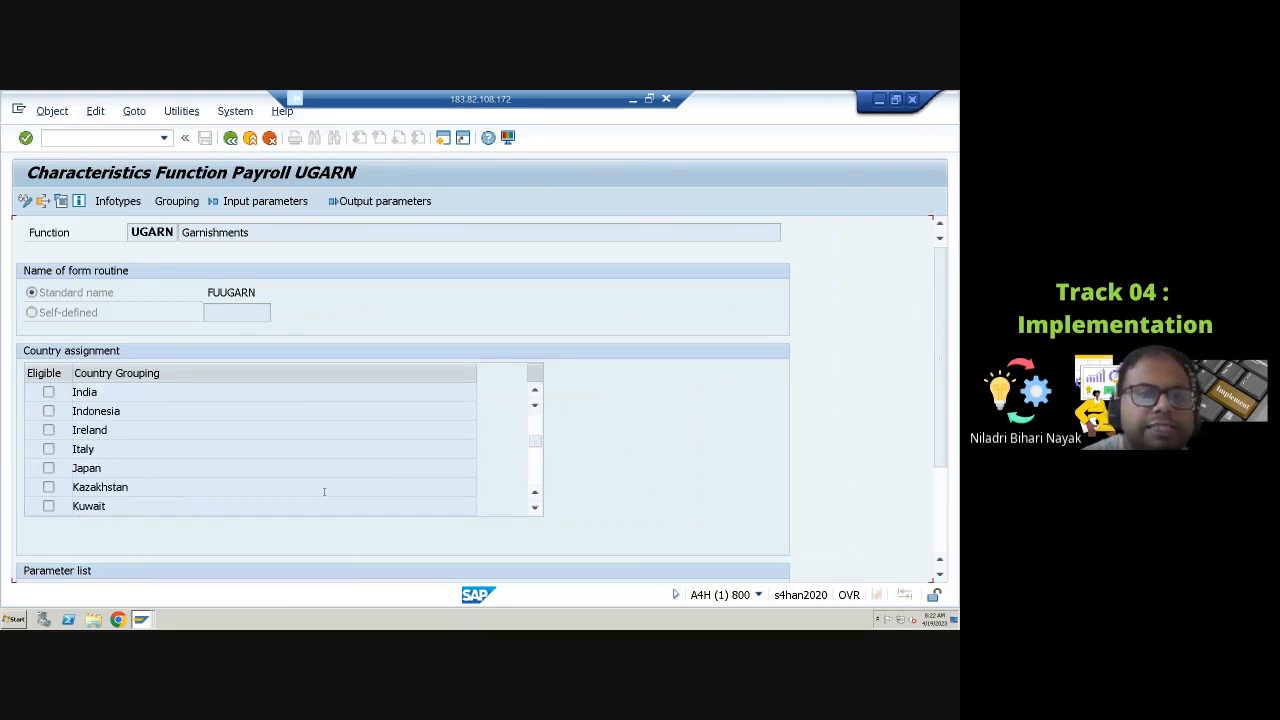
pyautogui.scroll(-7, 323, 490)
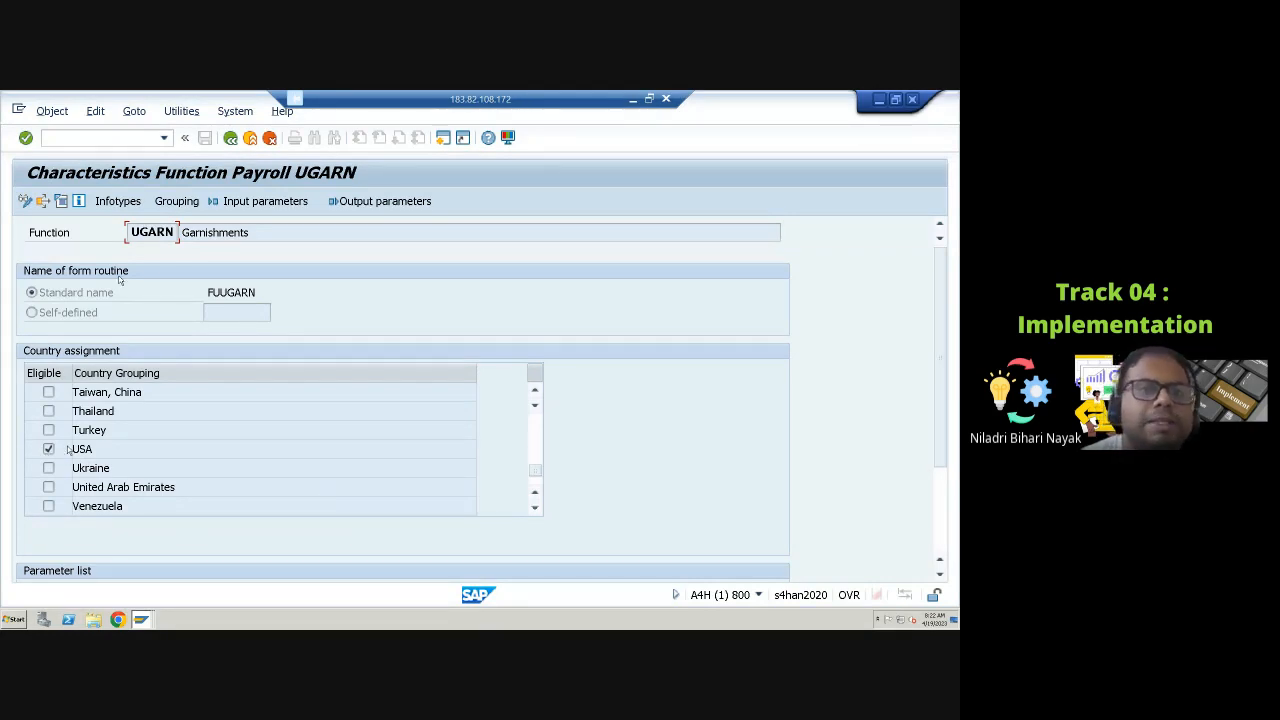
pyautogui.click(118, 204)
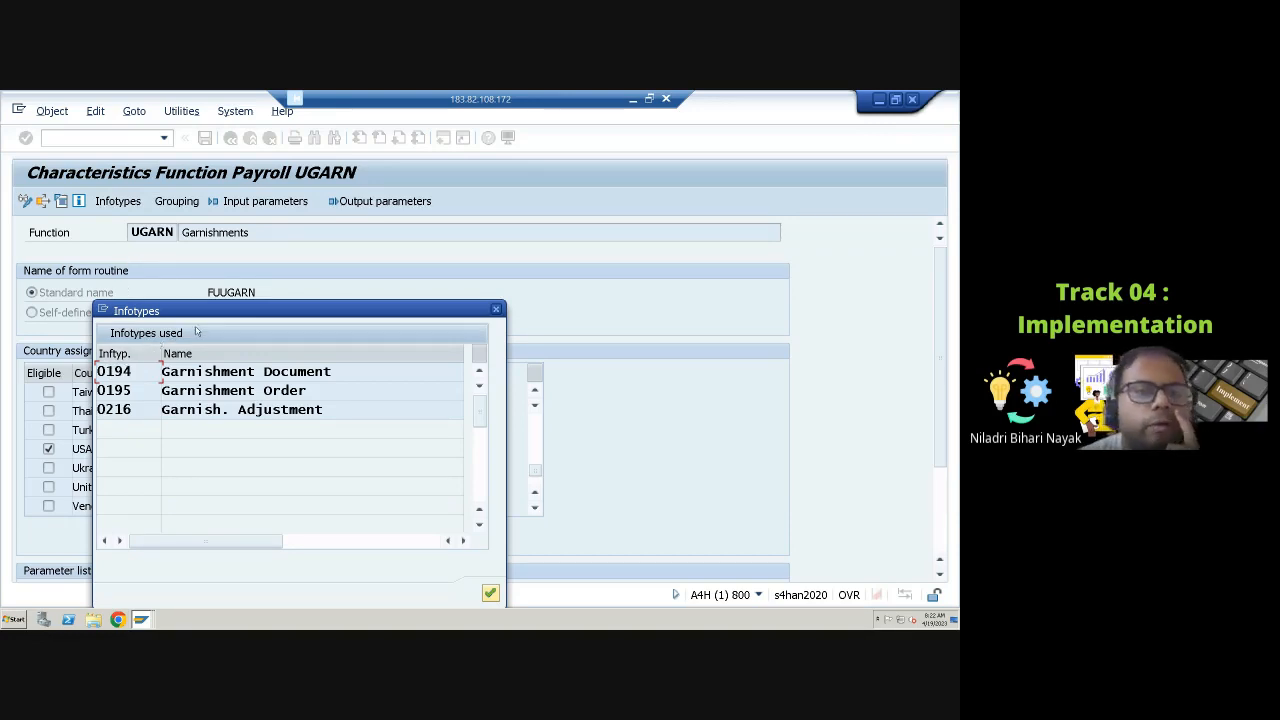
pyautogui.moveTo(233, 316); pyautogui.dragTo(348, 308)
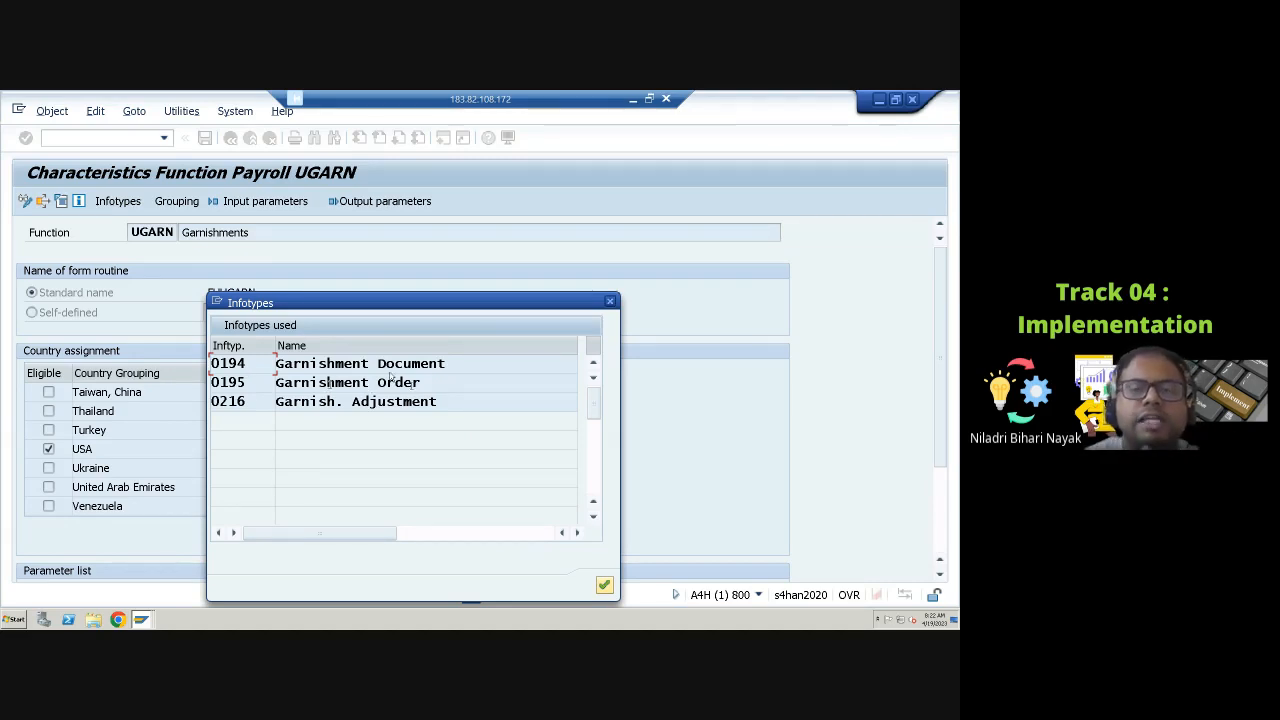
pyautogui.click(610, 302)
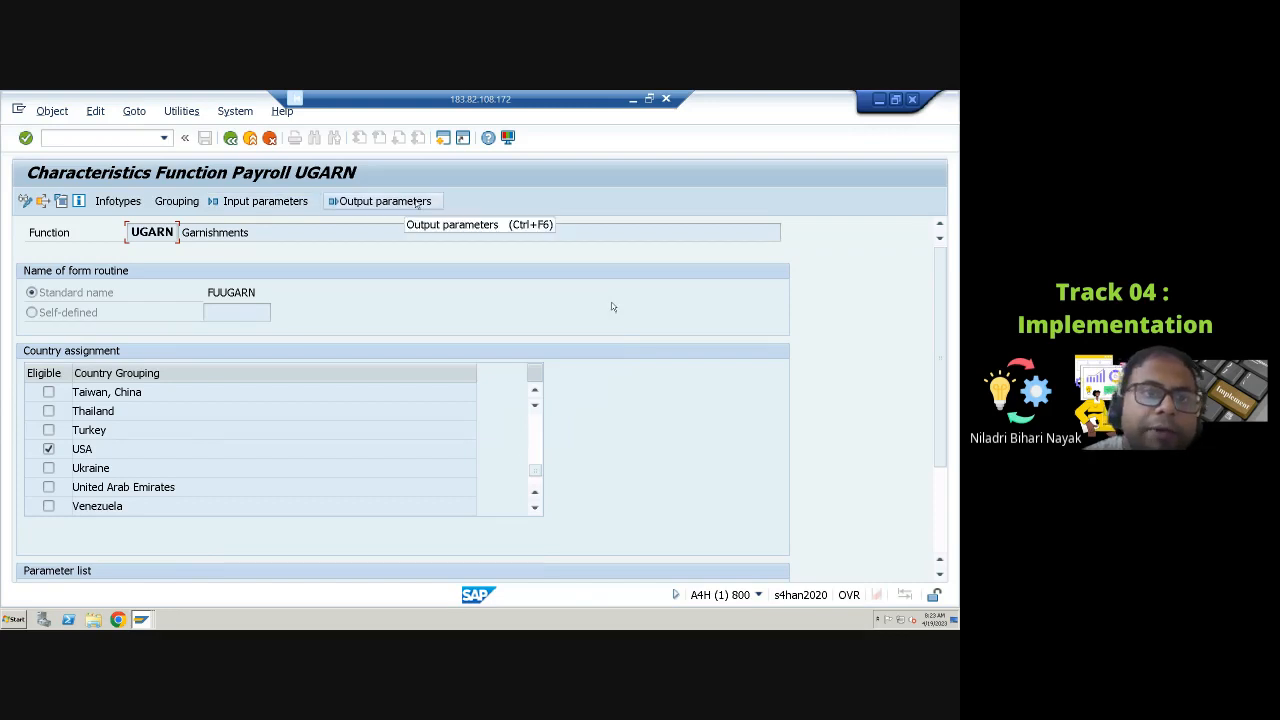
# Step: Display the input parameters of function UGARN and examine the listed objects
pyautogui.click(257, 205)
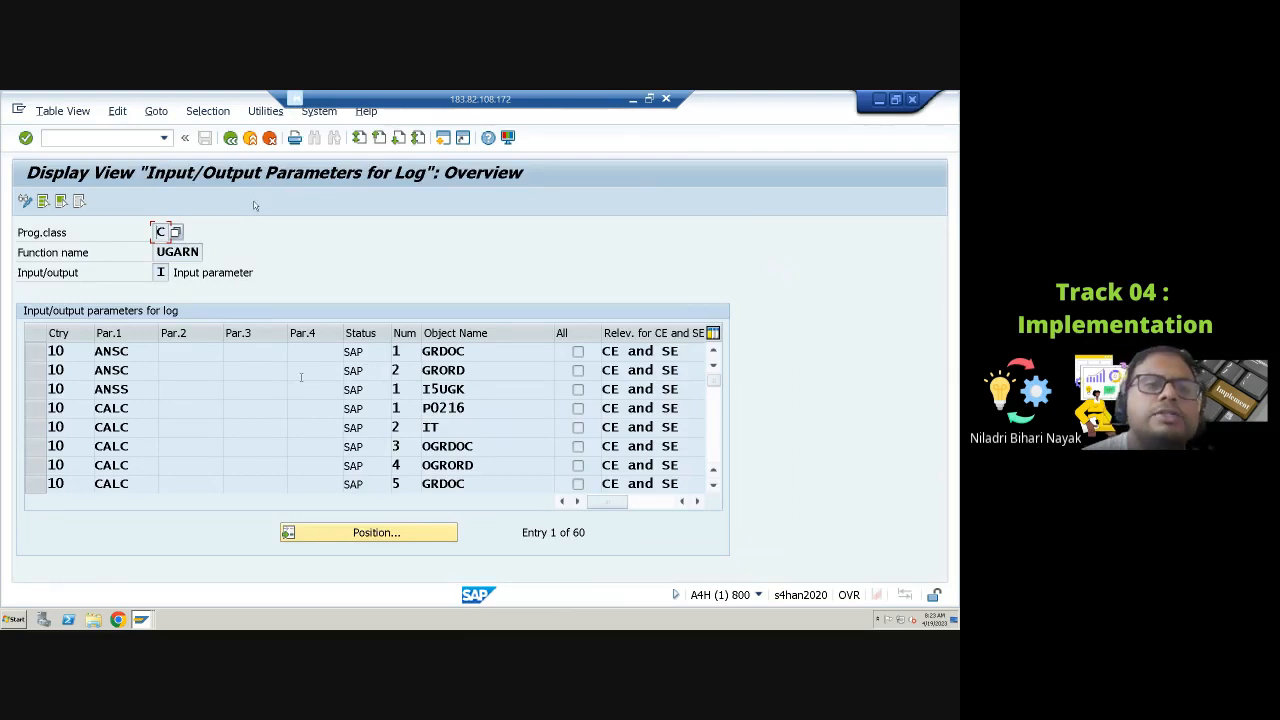
pyautogui.scroll(-5, 411, 481)
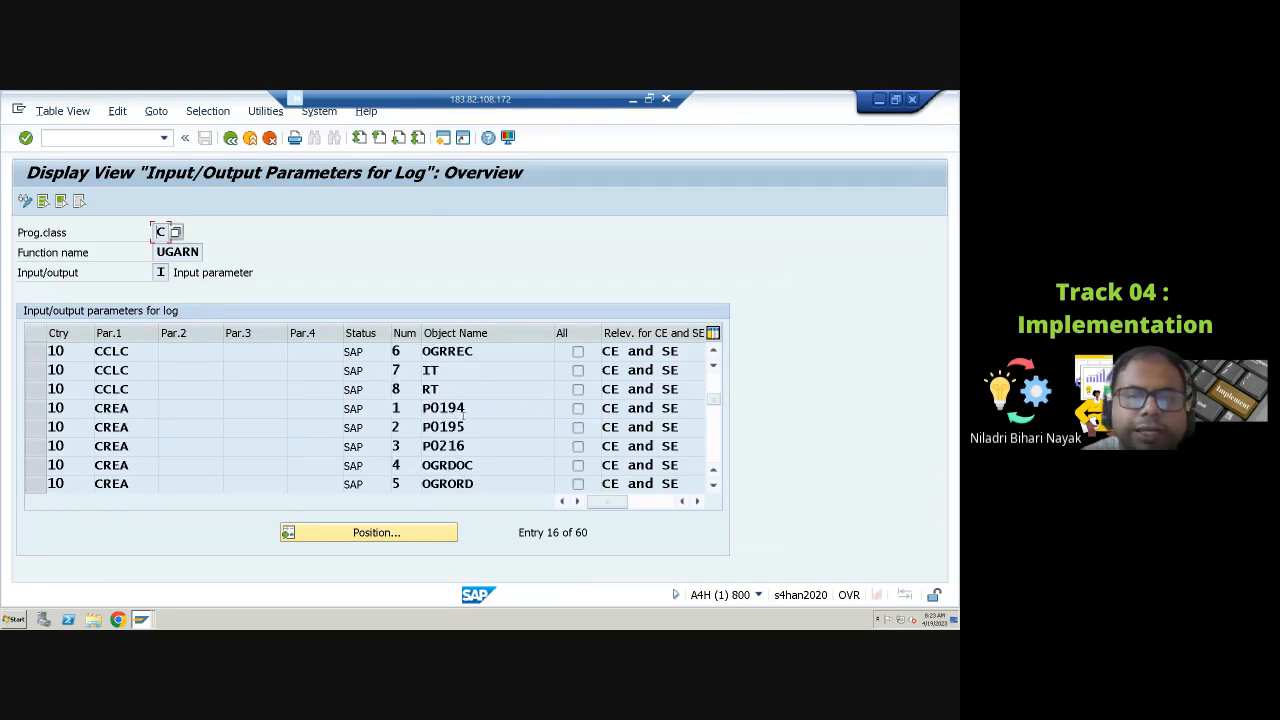
pyautogui.click(464, 410)
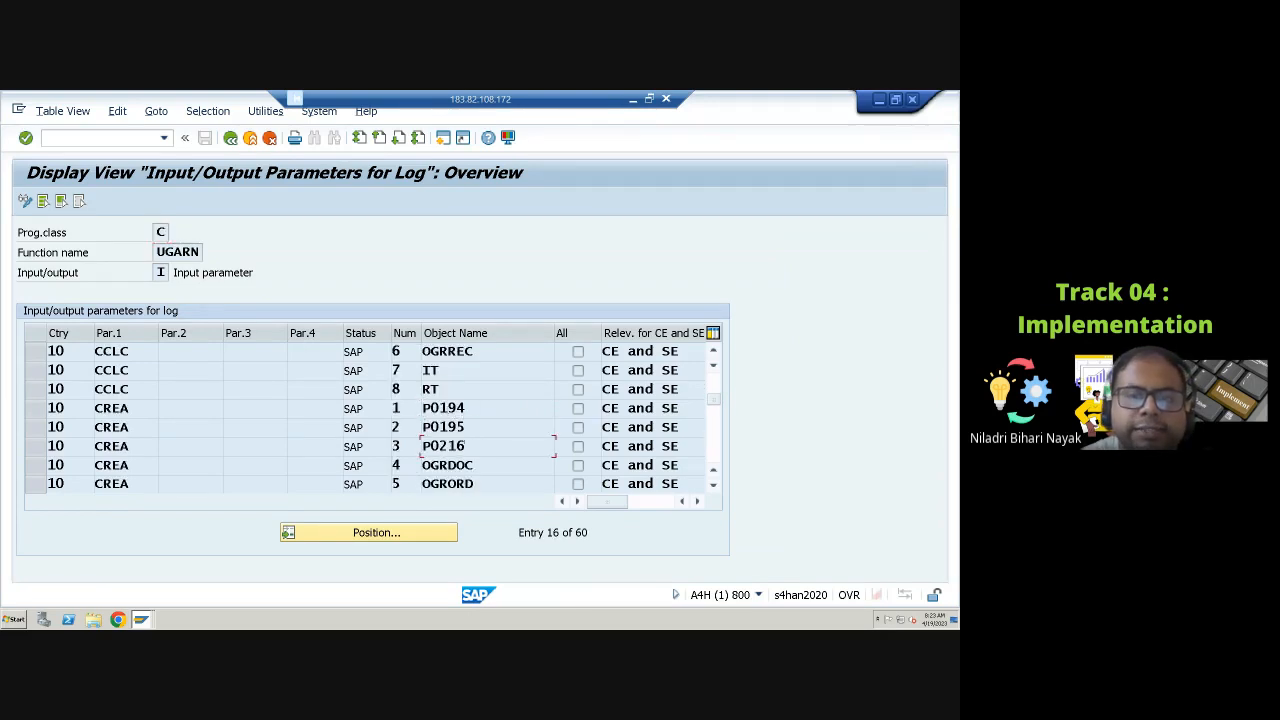
pyautogui.moveTo(464, 446); pyautogui.dragTo(448, 446)
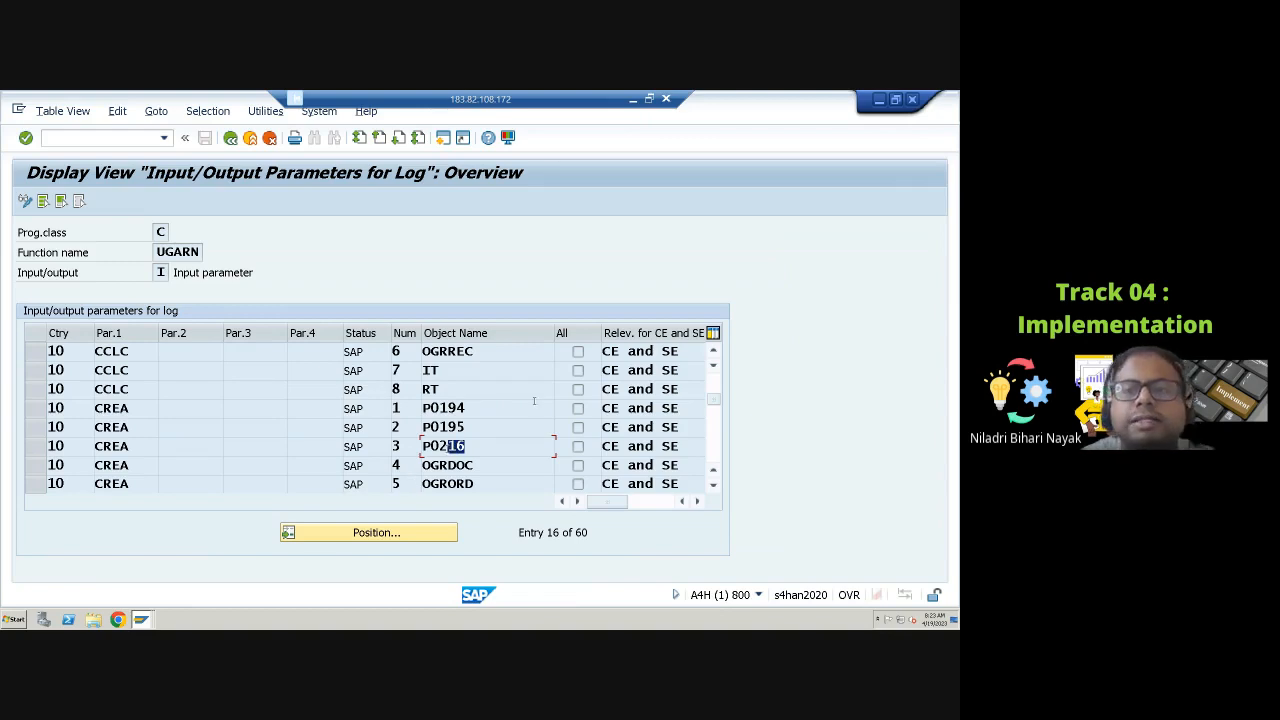
# Step: Scroll through the remaining input parameters of function UGARN and return to the function display
pyautogui.scroll(-1, 453, 421)
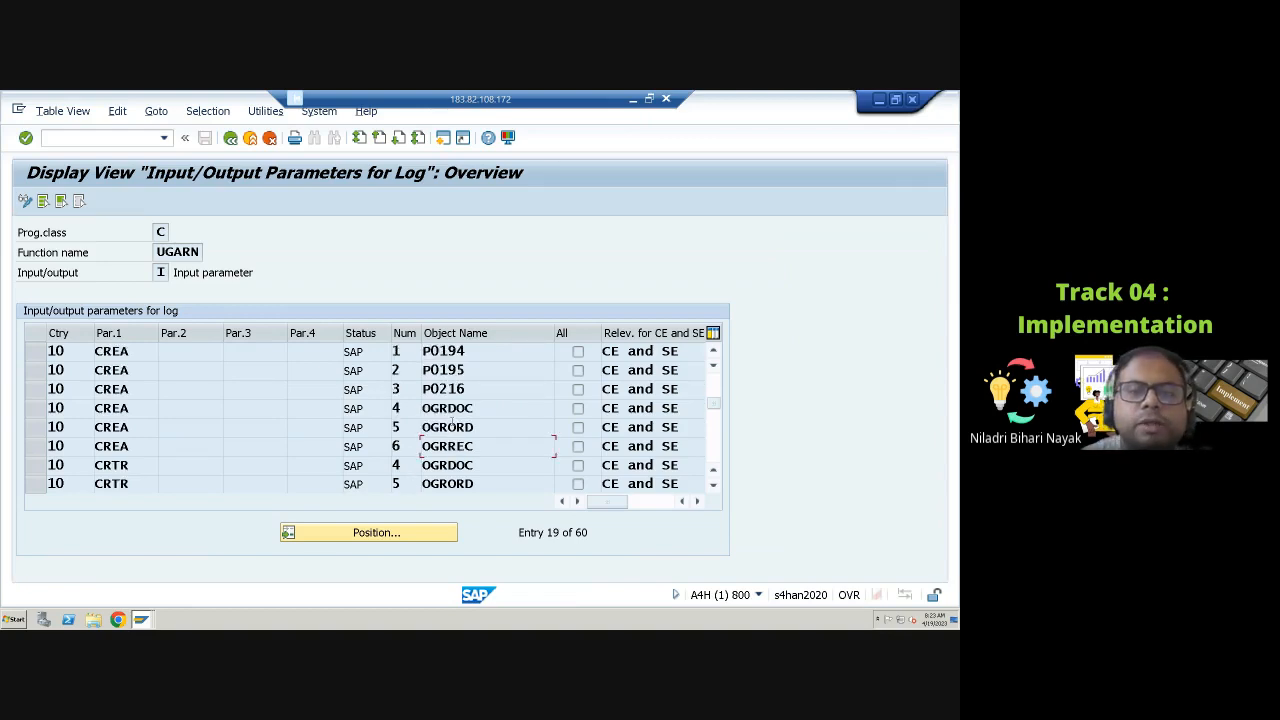
pyautogui.scroll(1, 452, 422)
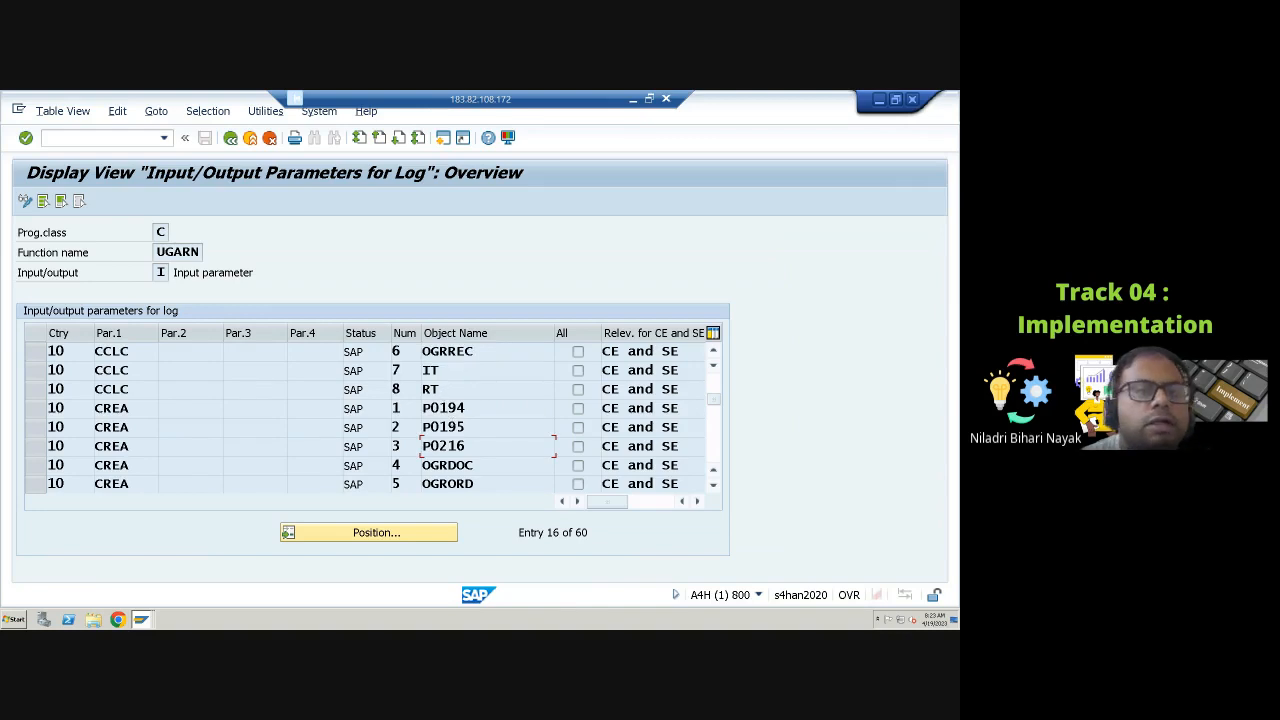
pyautogui.moveTo(439, 389); pyautogui.dragTo(401, 390)
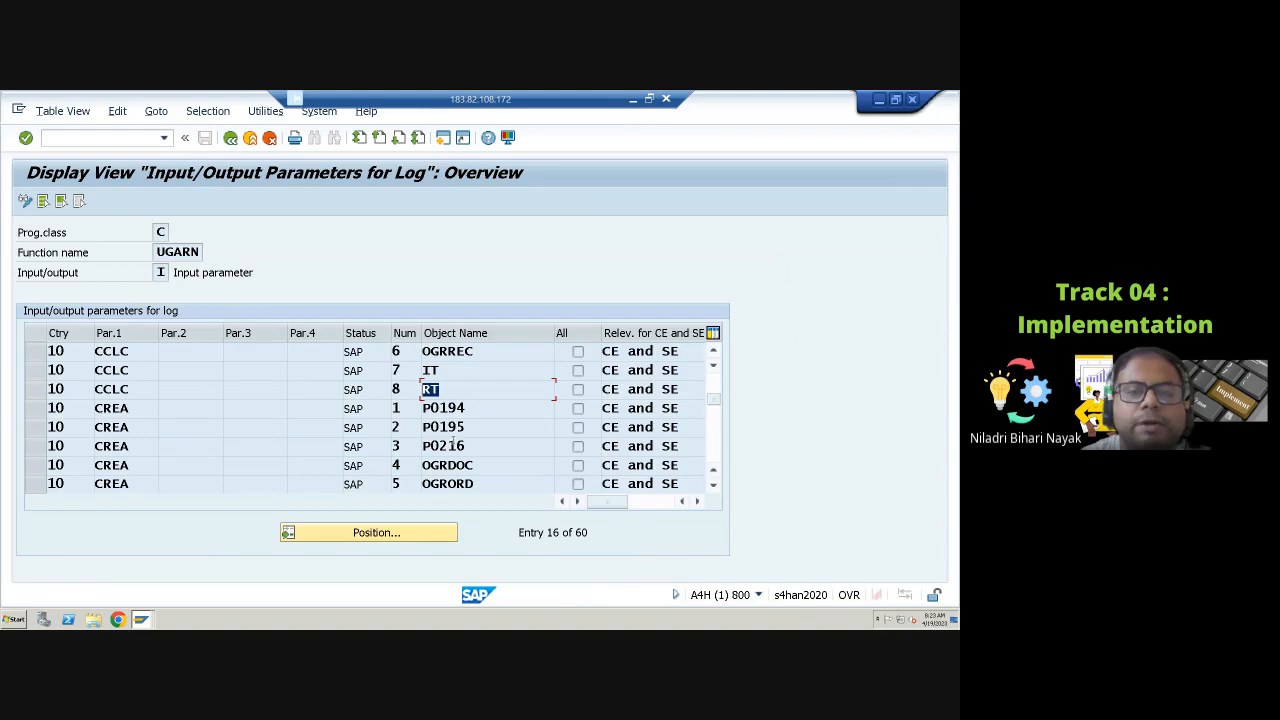
pyautogui.scroll(-6, 453, 444)
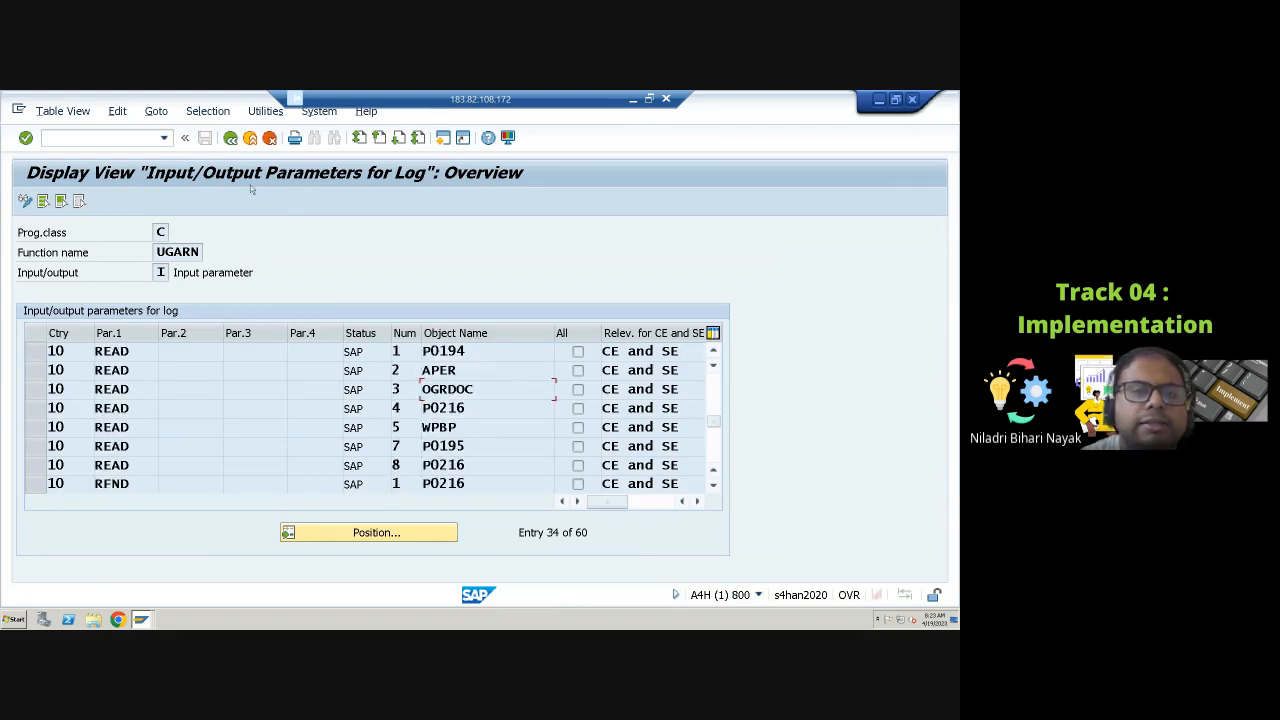
pyautogui.click(230, 137)
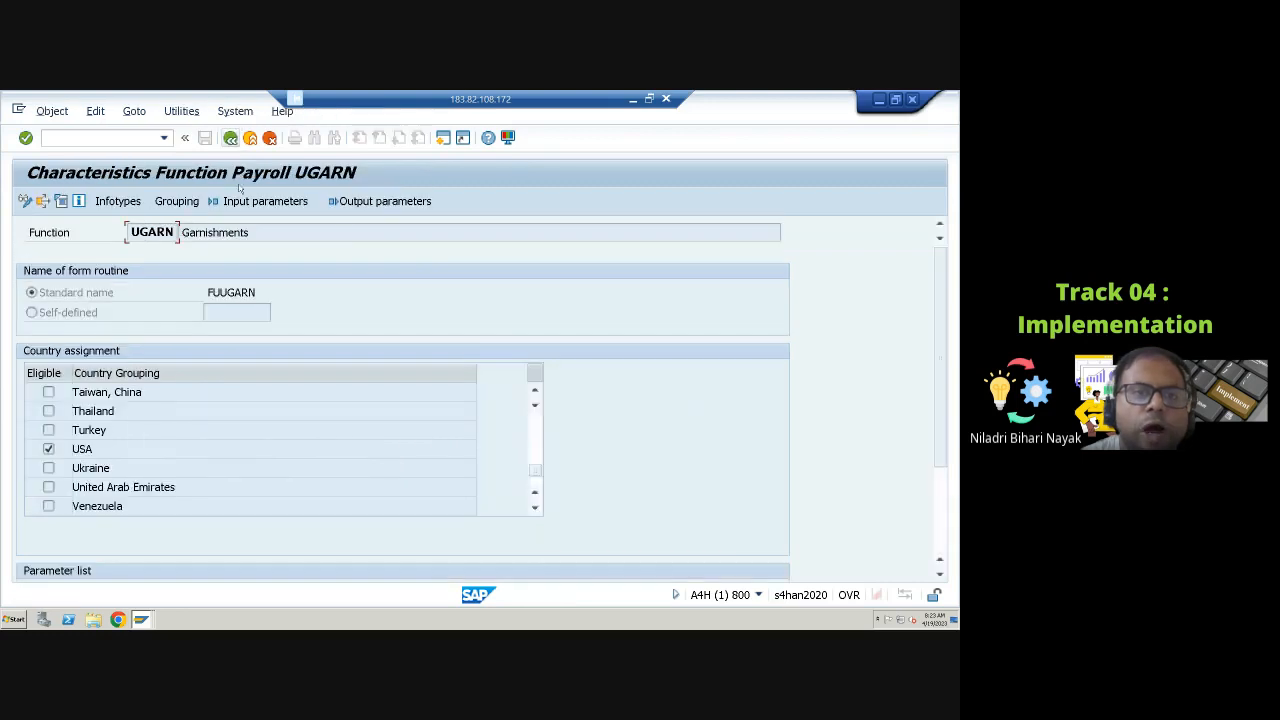
# Step: Display the output parameters of function UGARN, scroll through the list and go back to the function
pyautogui.click(388, 201)
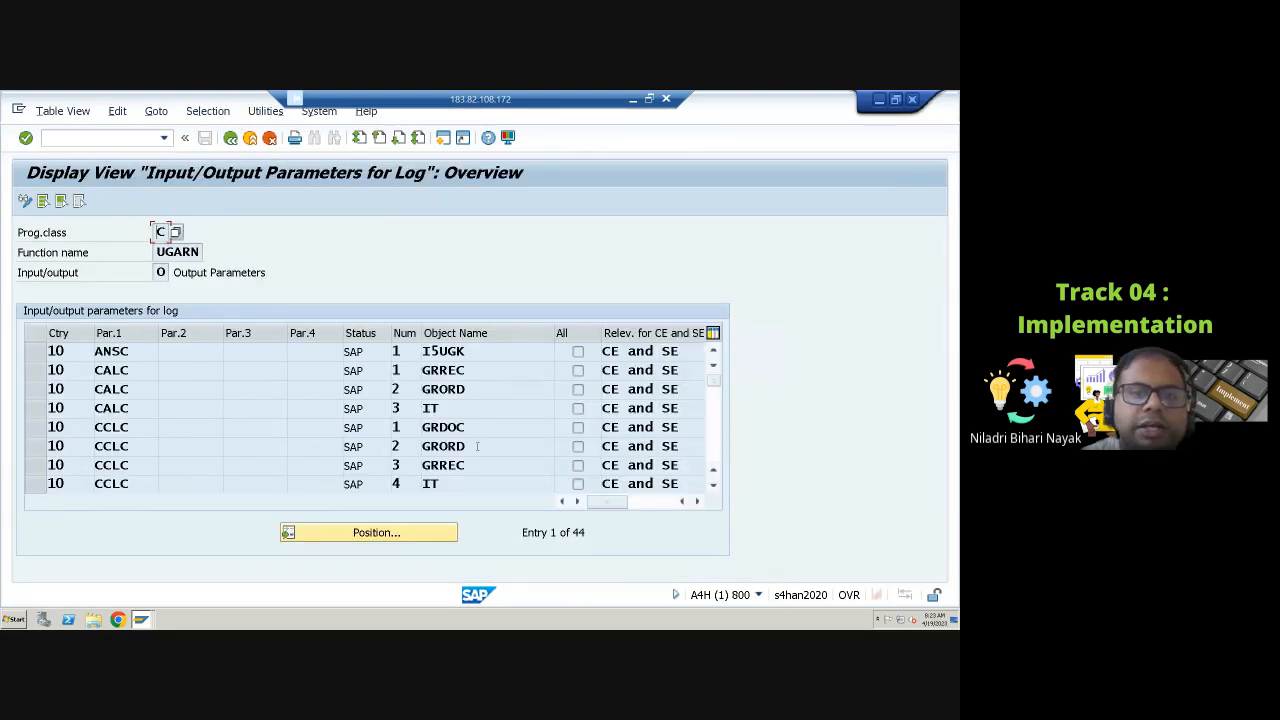
pyautogui.scroll(-10, 486, 450)
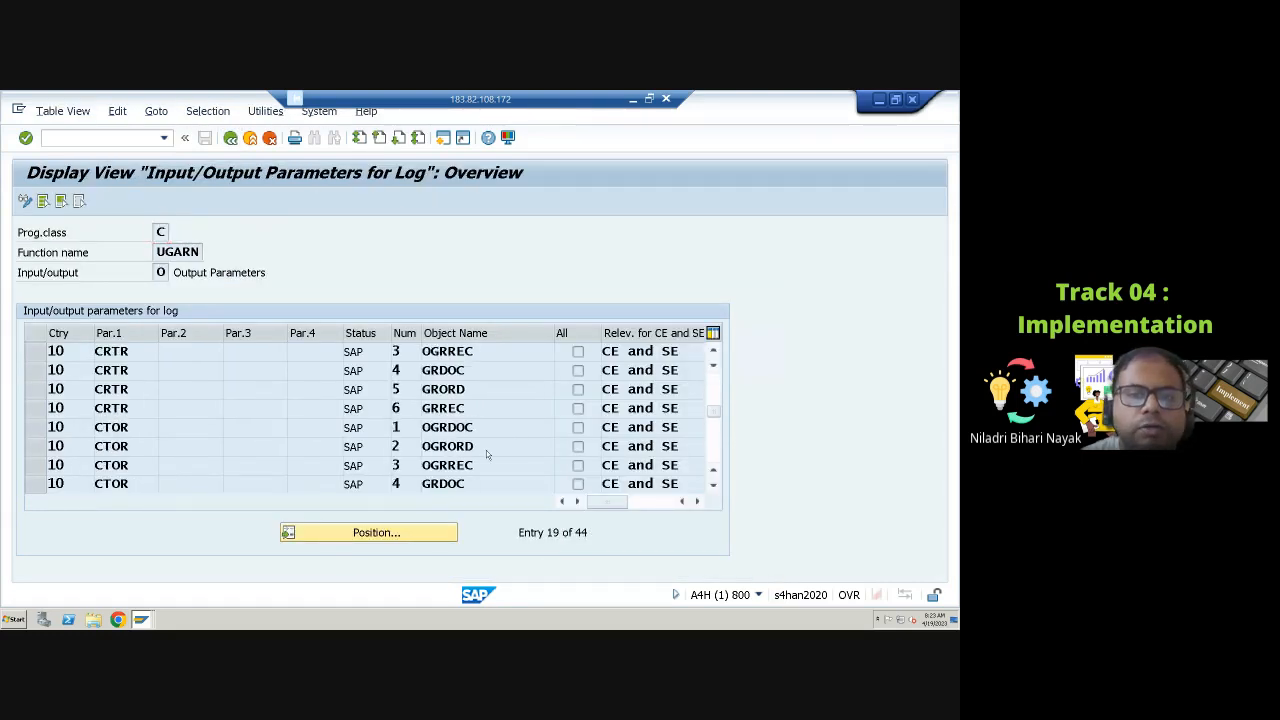
pyautogui.scroll(-4, 484, 452)
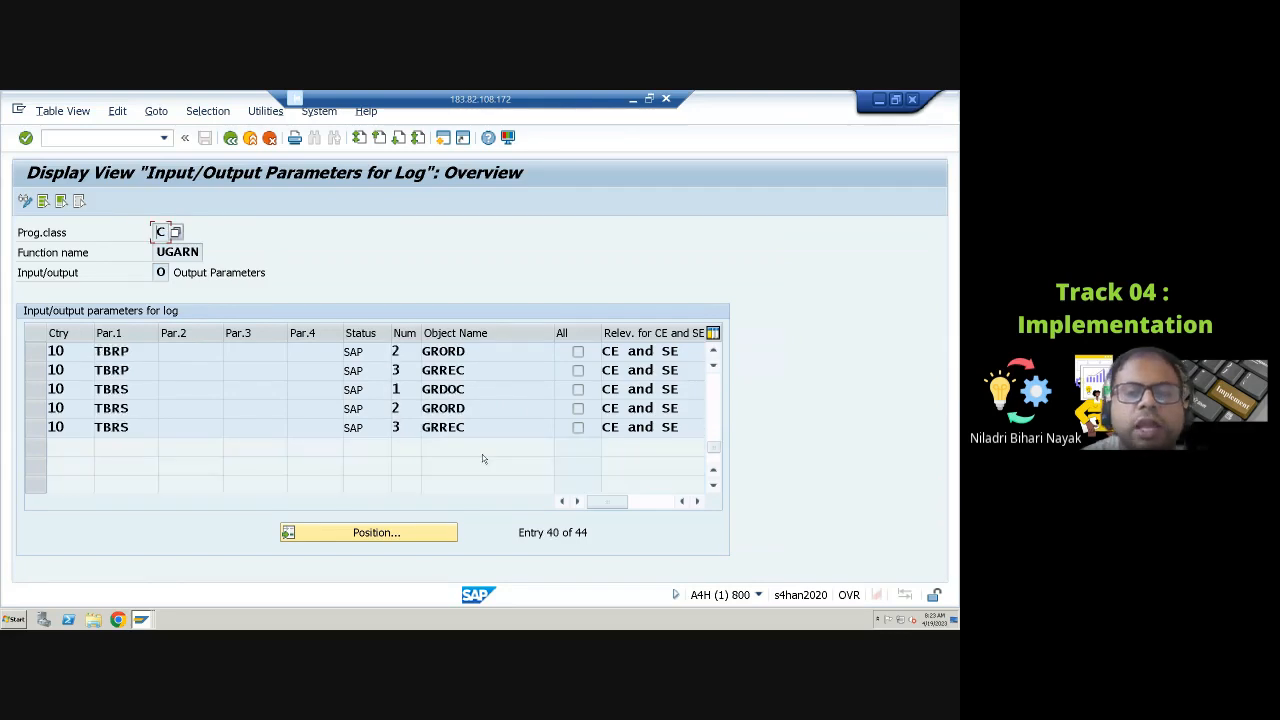
pyautogui.scroll(3, 482, 454)
pyautogui.scroll(8, 482, 454)
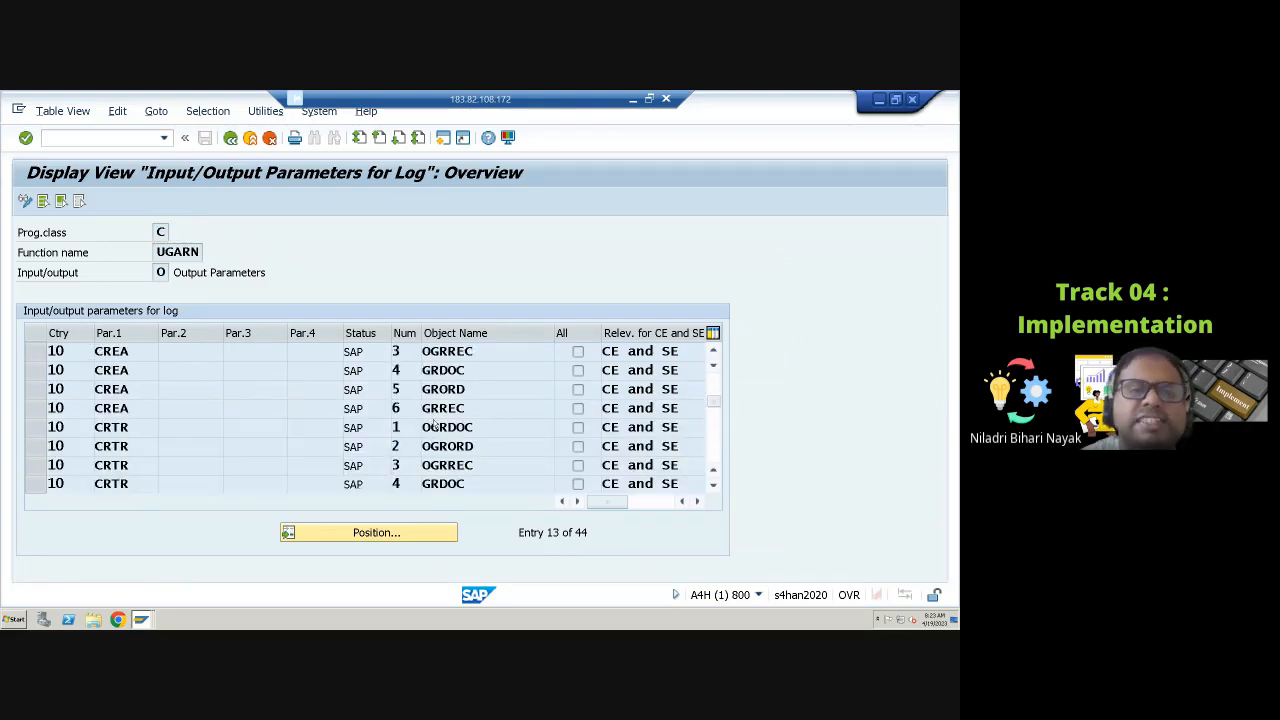
pyautogui.click(230, 138)
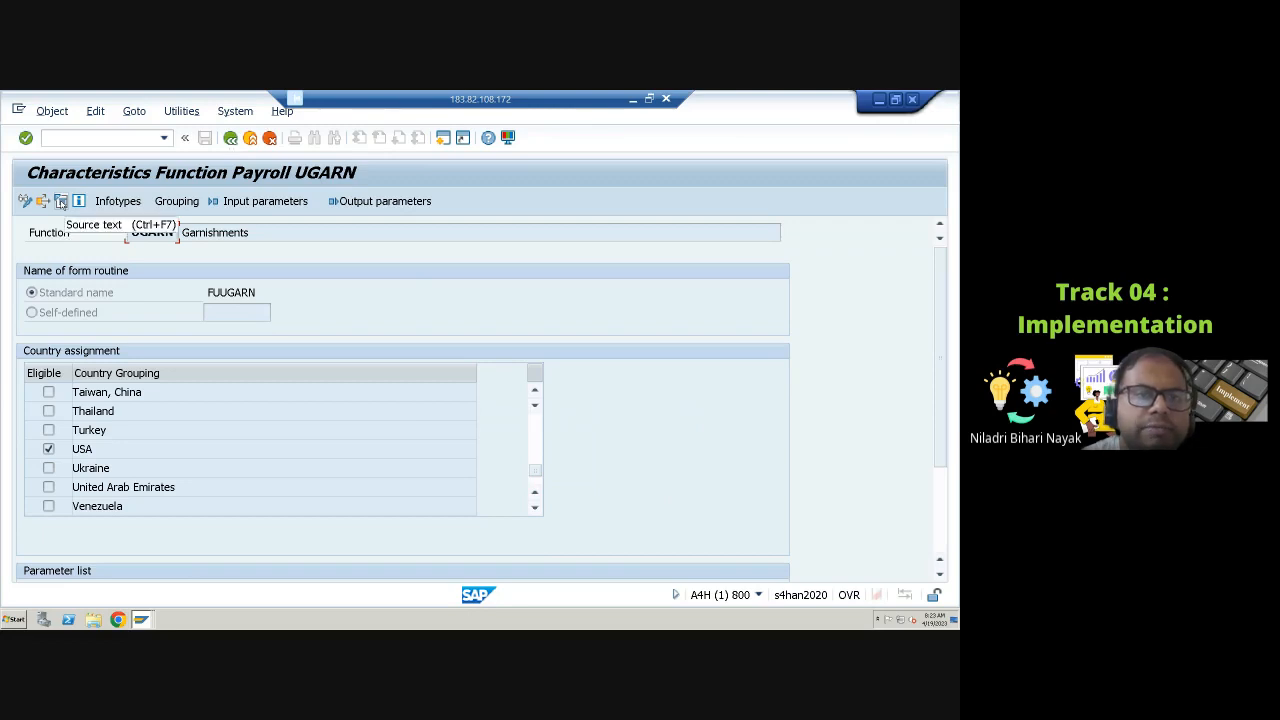
# Step: Leave function UGARN for the PE04 initial screen and switch to the Google Drive tab in the browser
pyautogui.click(230, 138)
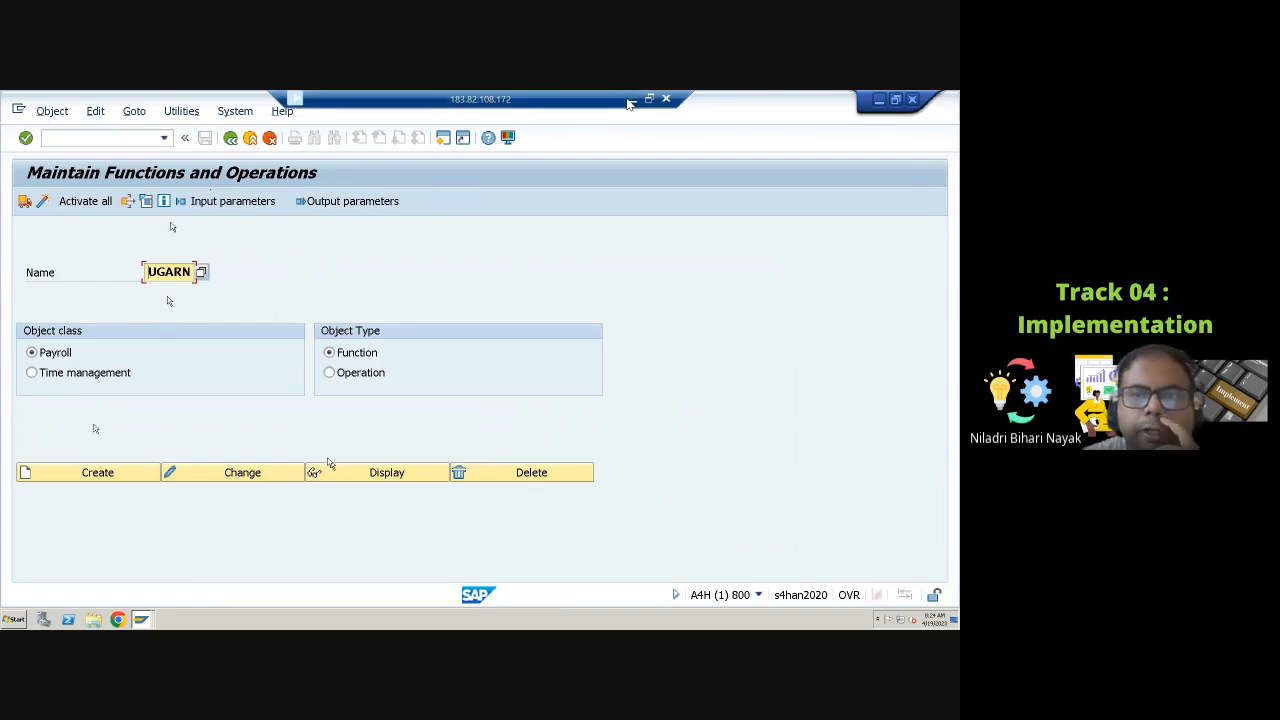
pyautogui.click(630, 100)
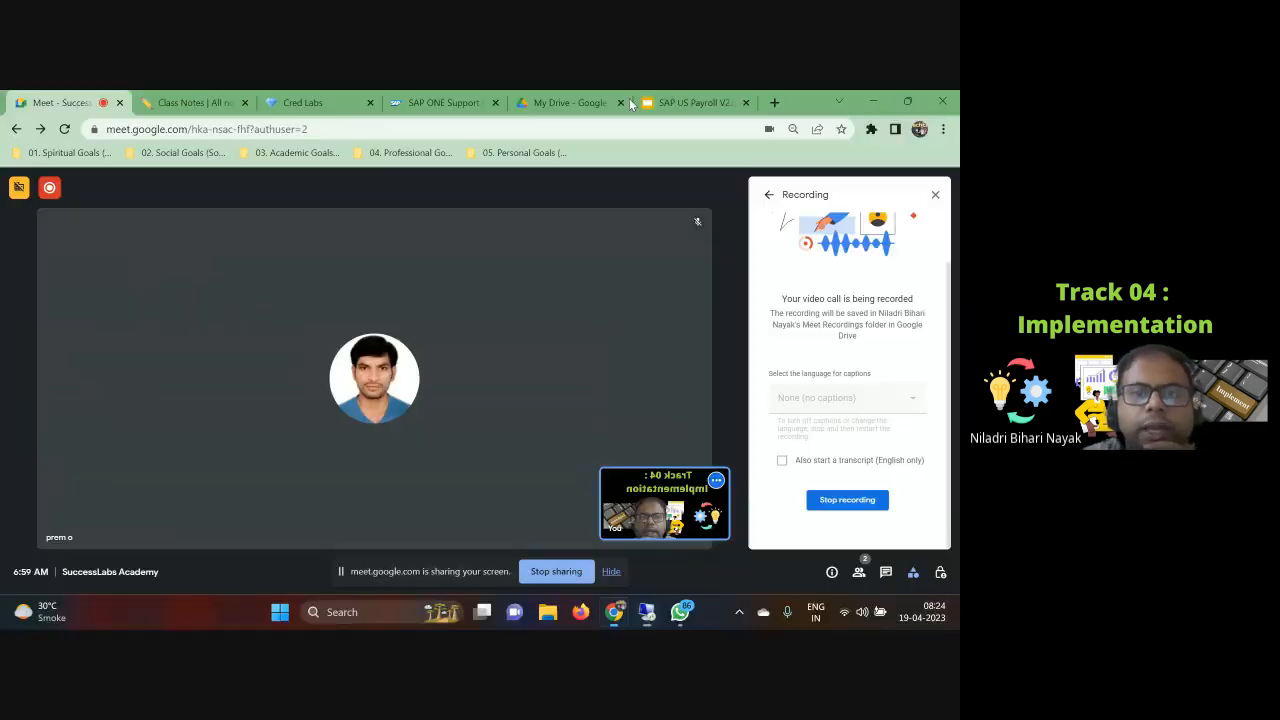
pyautogui.click(603, 100)
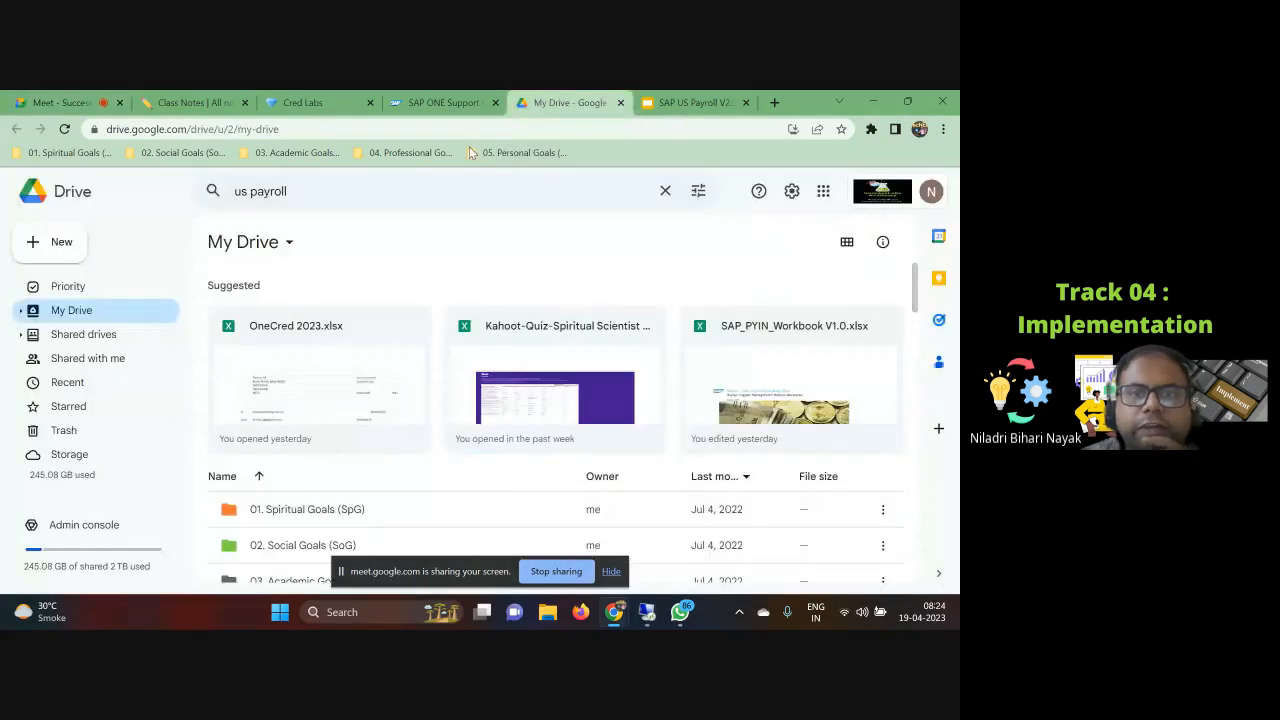
# Step: Search Drive for garnis and open the BP_SFSF_PY_ERP607_09_Garnishments_Workbook_EN_US spreadsheet
pyautogui.moveTo(309, 191); pyautogui.dragTo(206, 191)
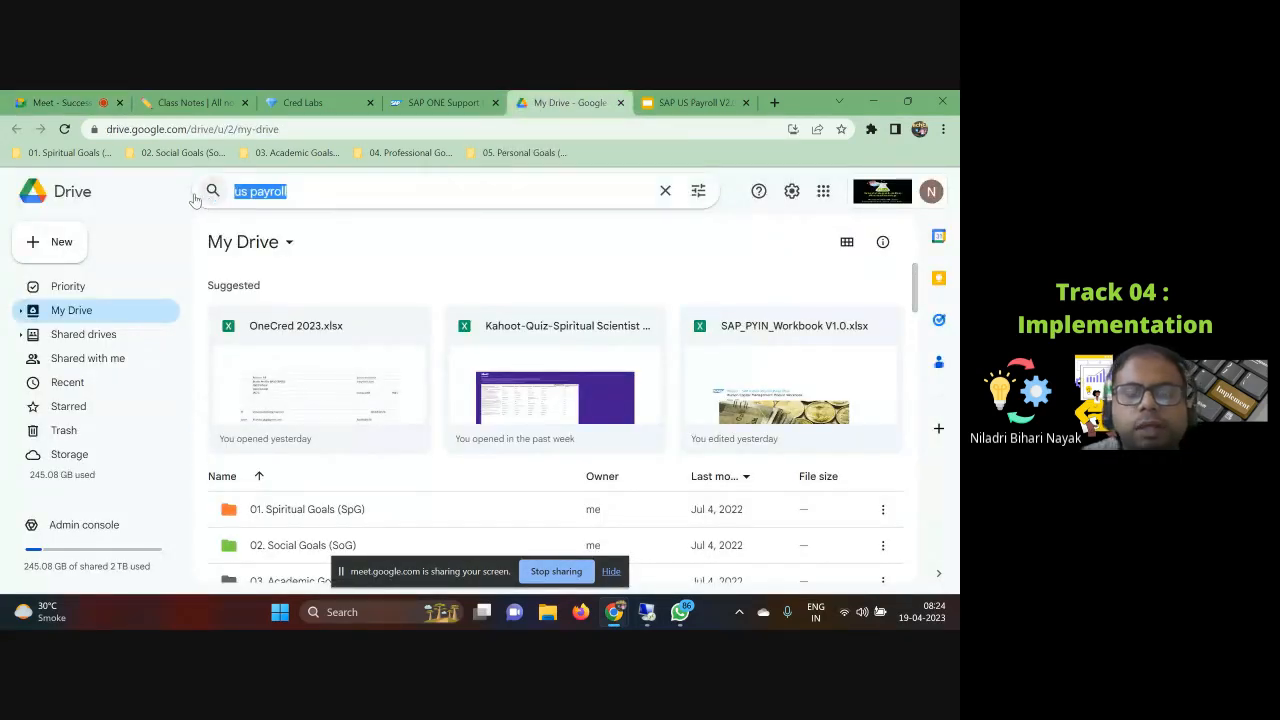
pyautogui.write('w')
pyautogui.press('BackSpace')
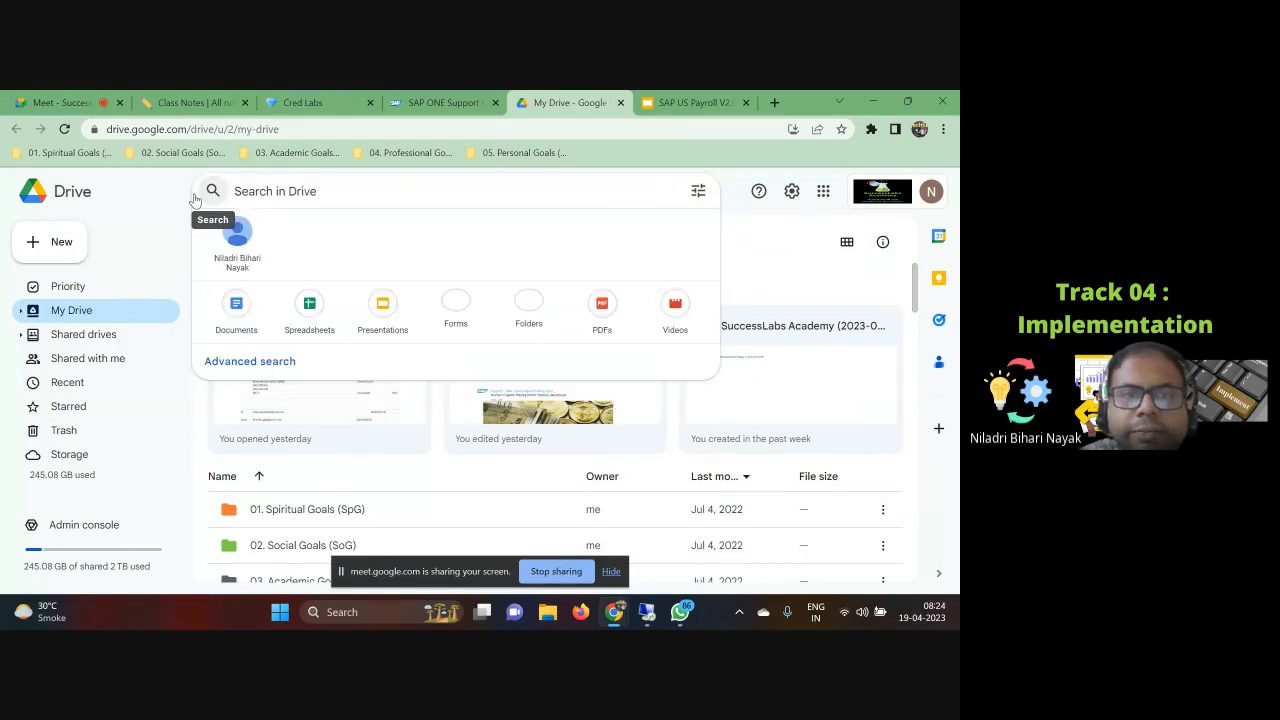
pyautogui.write('garnis')
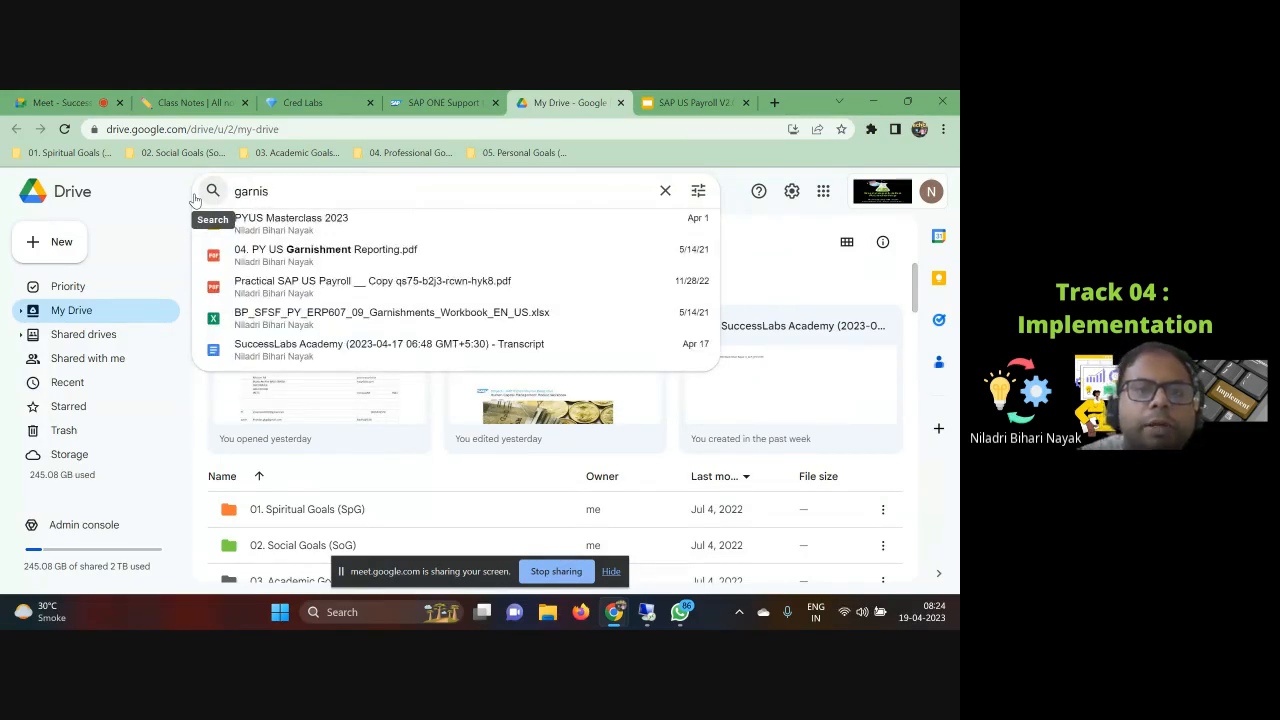
pyautogui.click(324, 326)
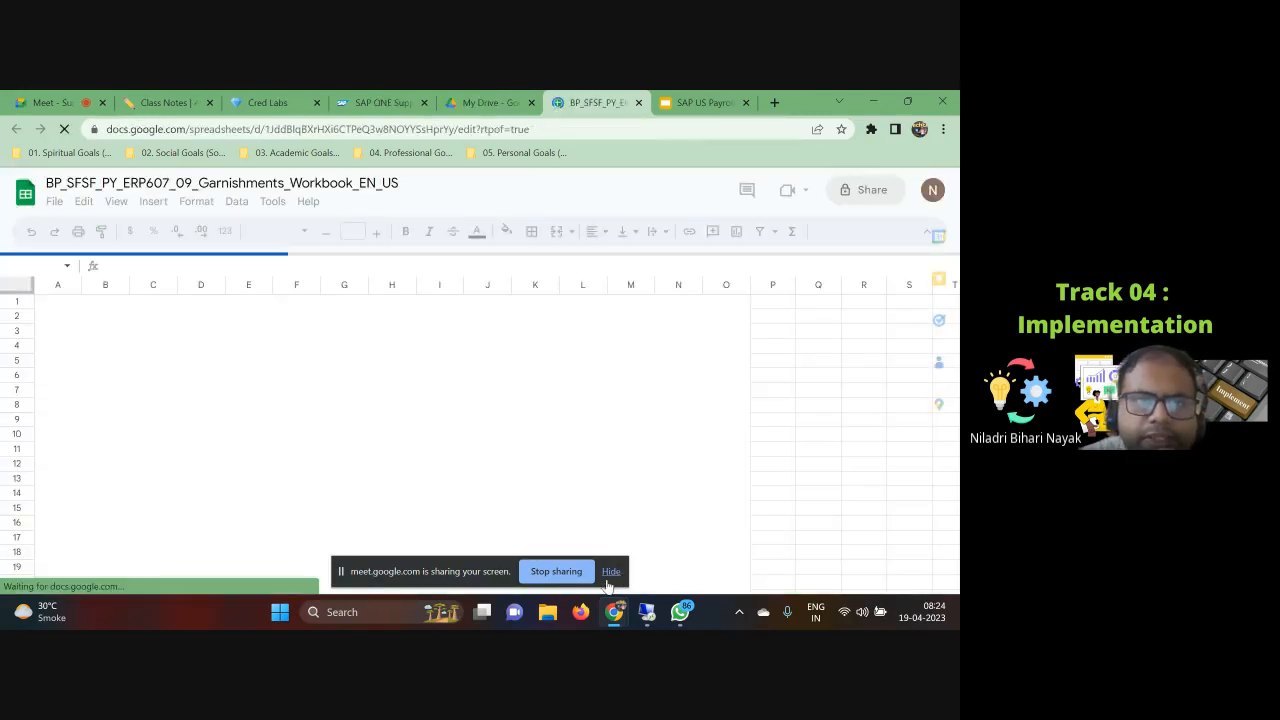
pyautogui.click(610, 572)
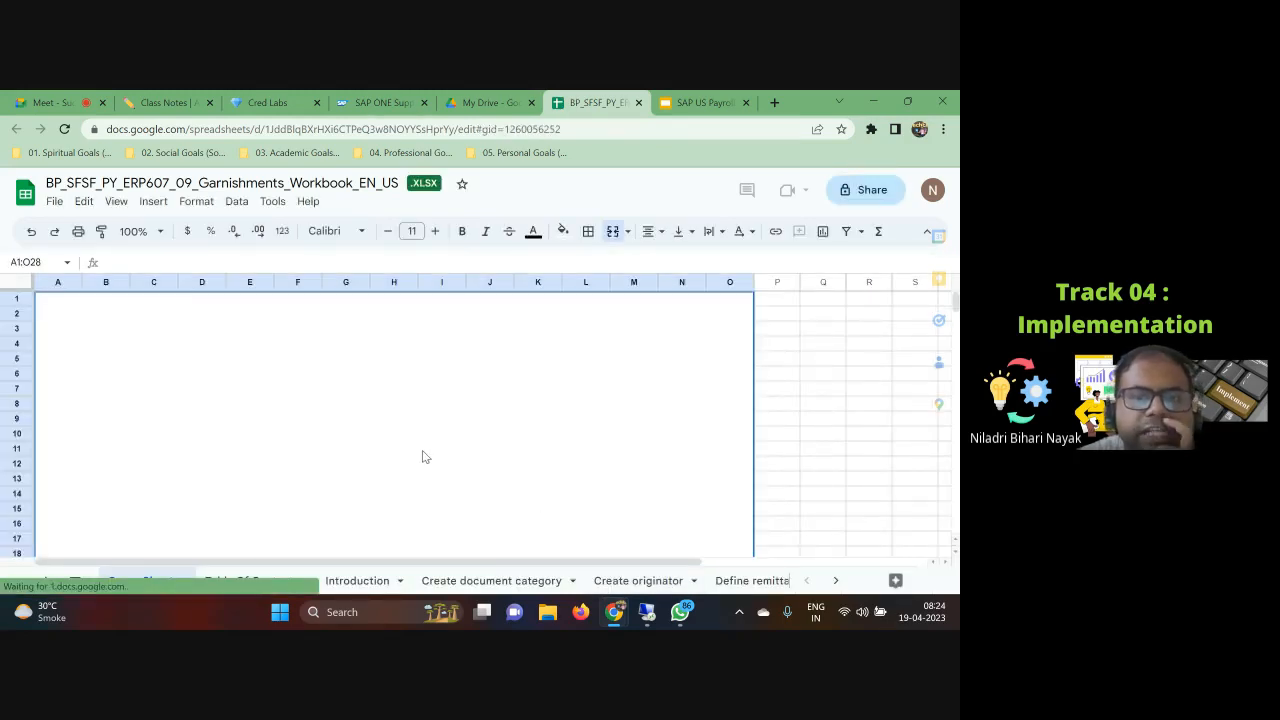
# Step: Browse the workbook's Cover Sheet and its Table Of Content list of configuration steps
pyautogui.scroll(-5, 422, 457)
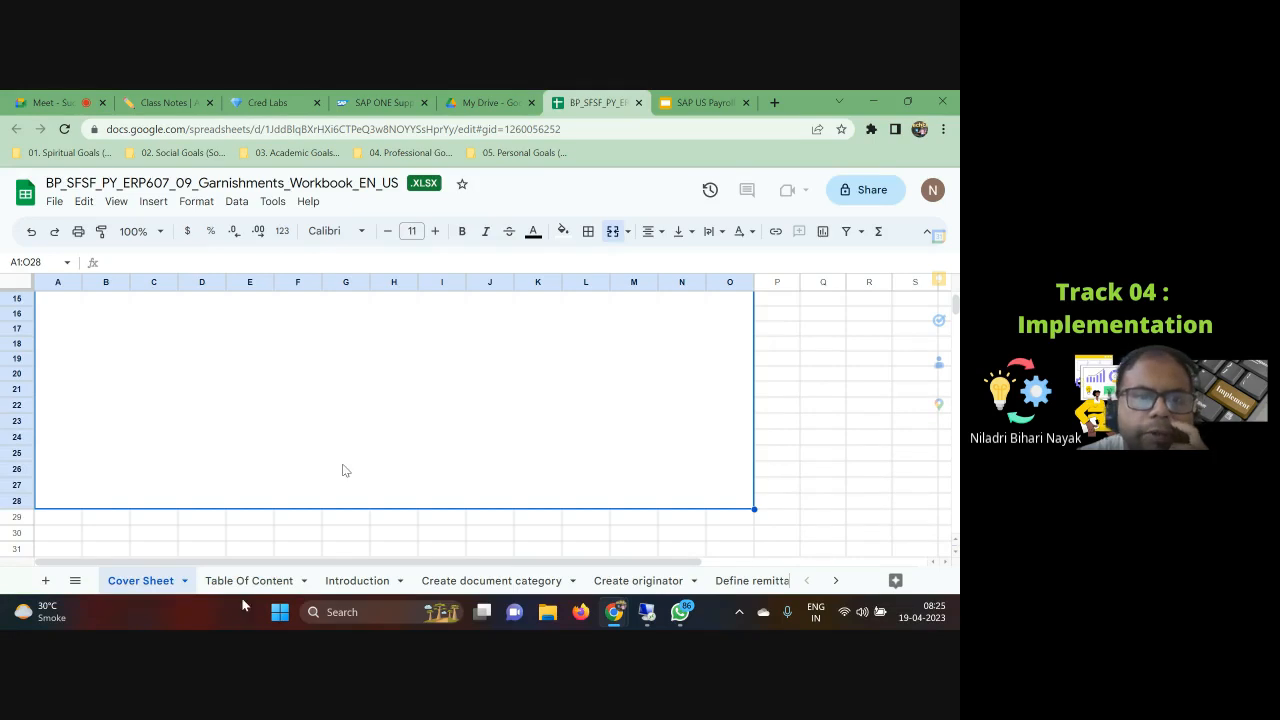
pyautogui.scroll(5, 805, 458)
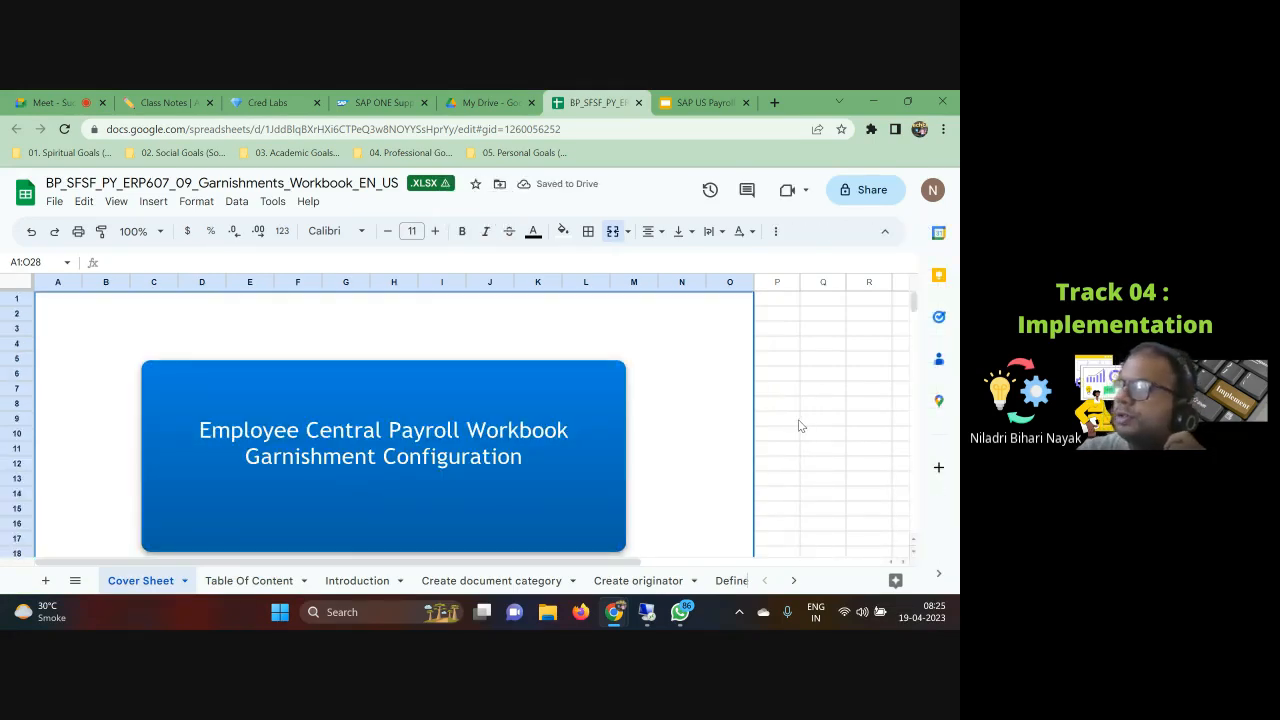
pyautogui.scroll(-3, 791, 420)
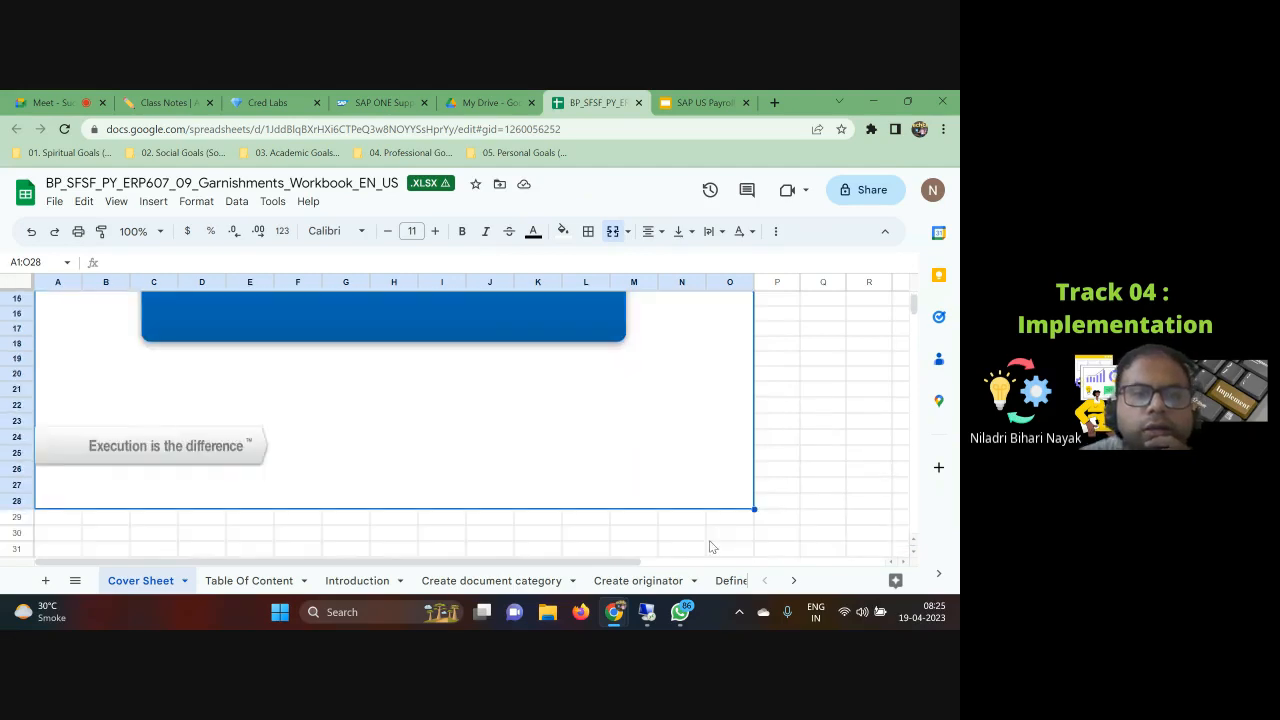
pyautogui.scroll(3, 711, 543)
pyautogui.click(250, 581)
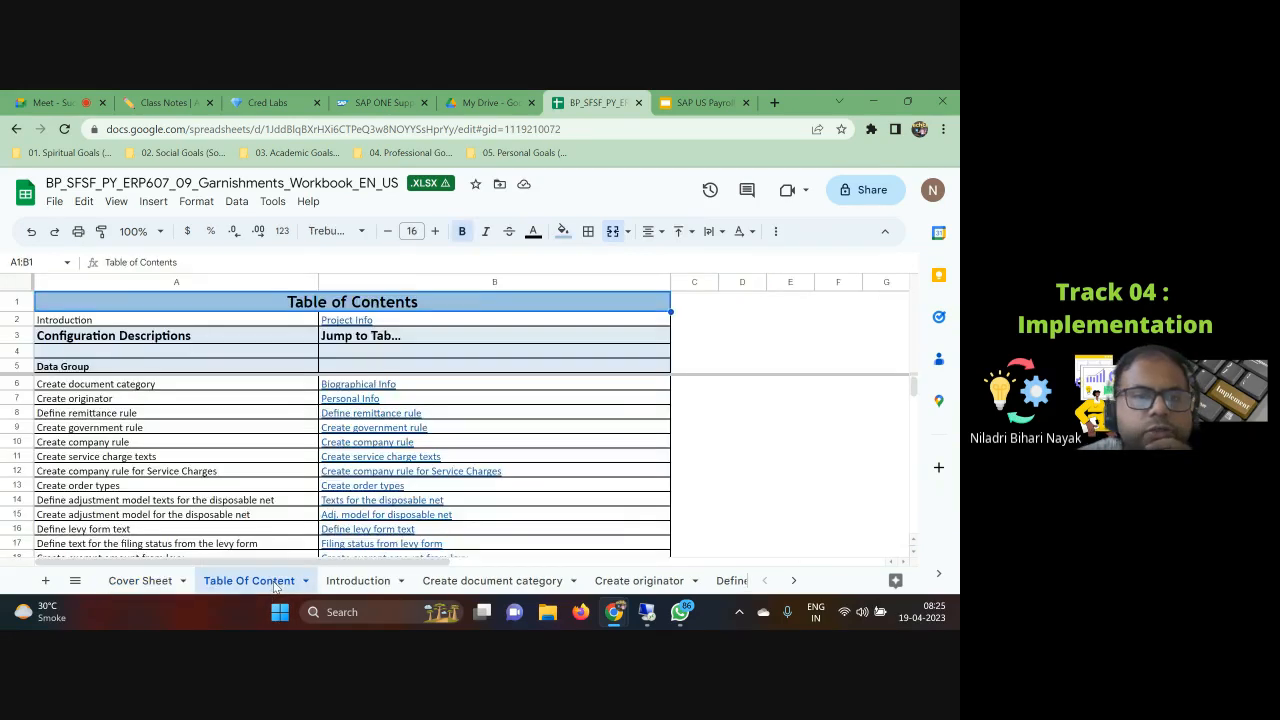
pyautogui.click(159, 386)
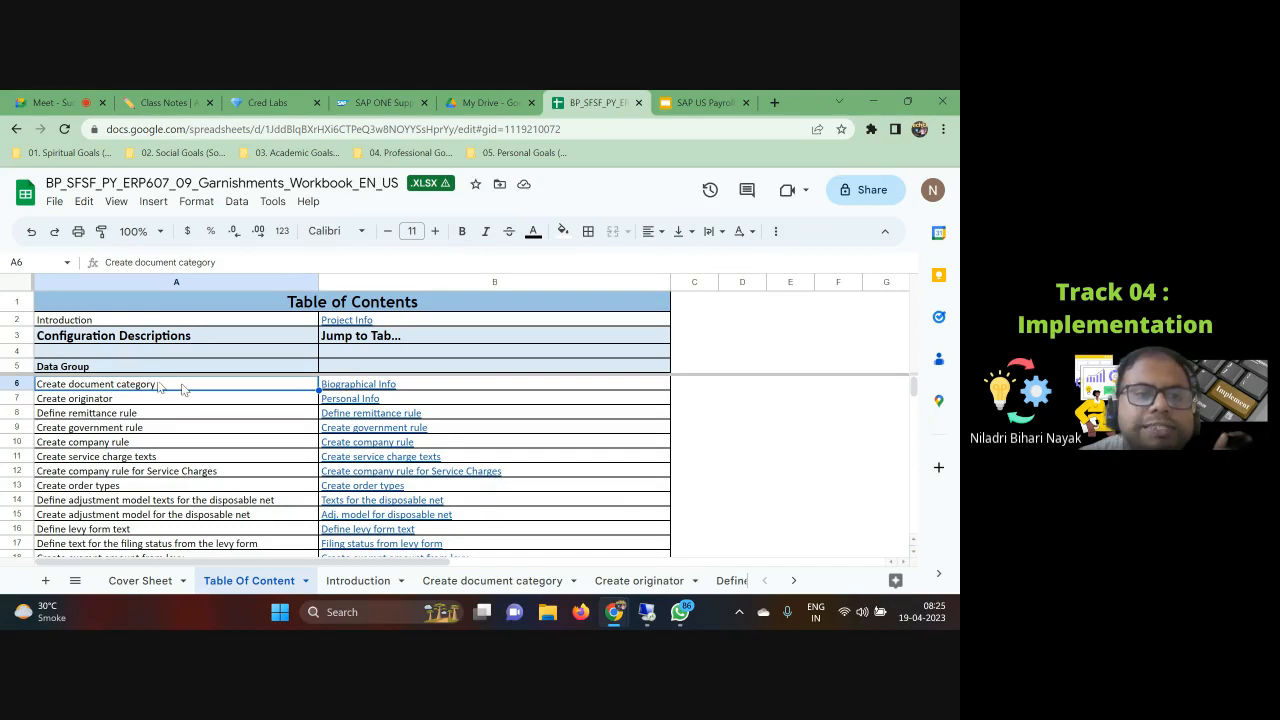
pyautogui.moveTo(180, 388); pyautogui.dragTo(197, 563)
pyautogui.scroll(-2, 198, 540)
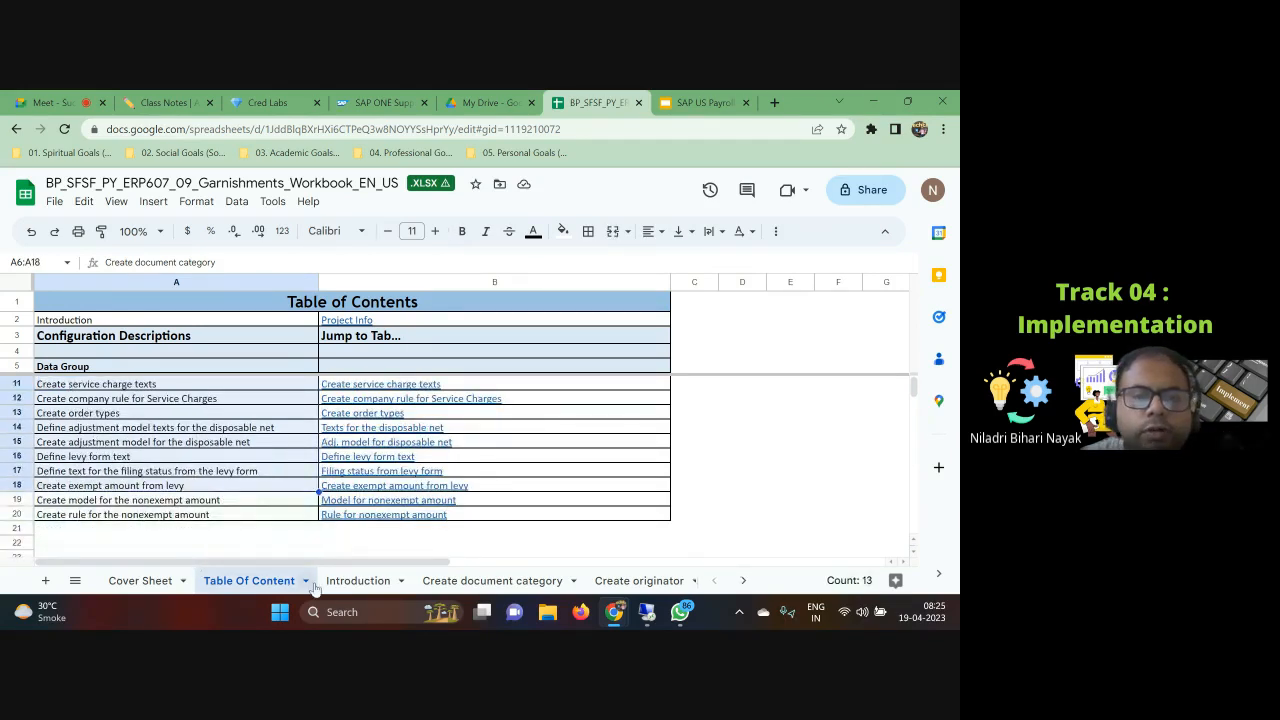
# Step: Review the Introduction and Create document category sheets, including the IMG path and table name
pyautogui.click(352, 588)
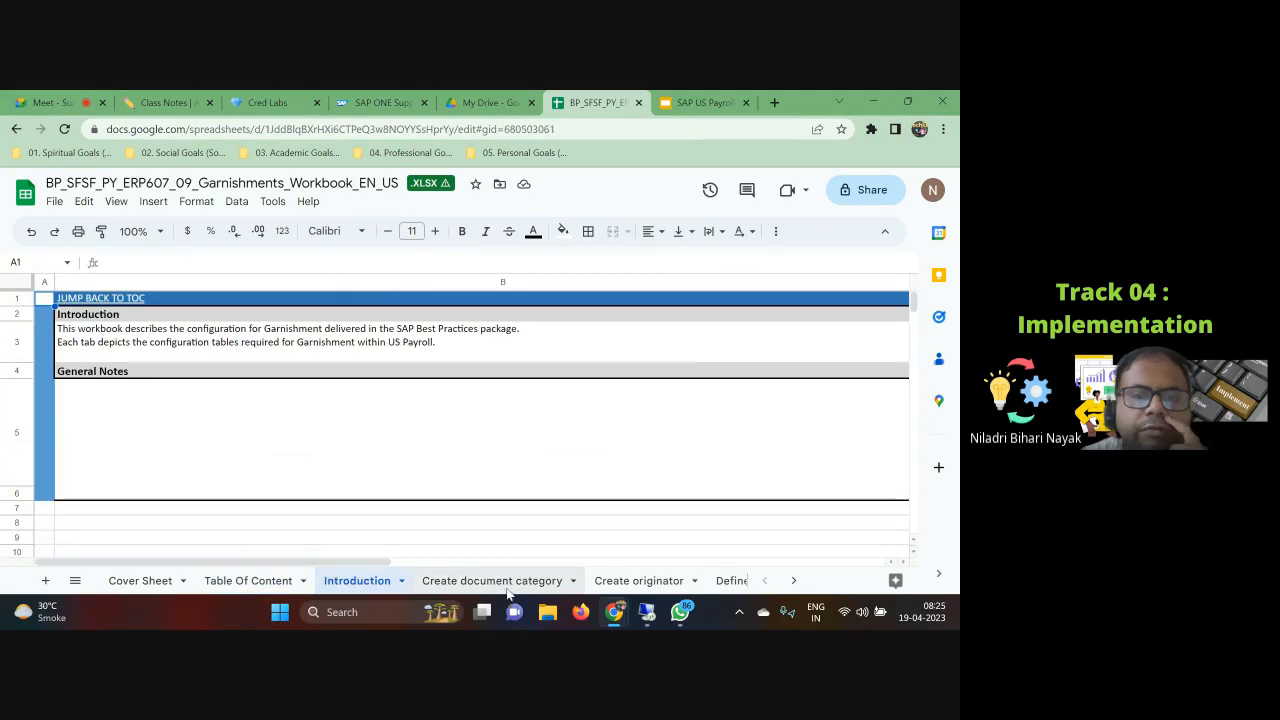
pyautogui.click(508, 588)
pyautogui.scroll(-1, 188, 488)
pyautogui.scroll(1, 196, 498)
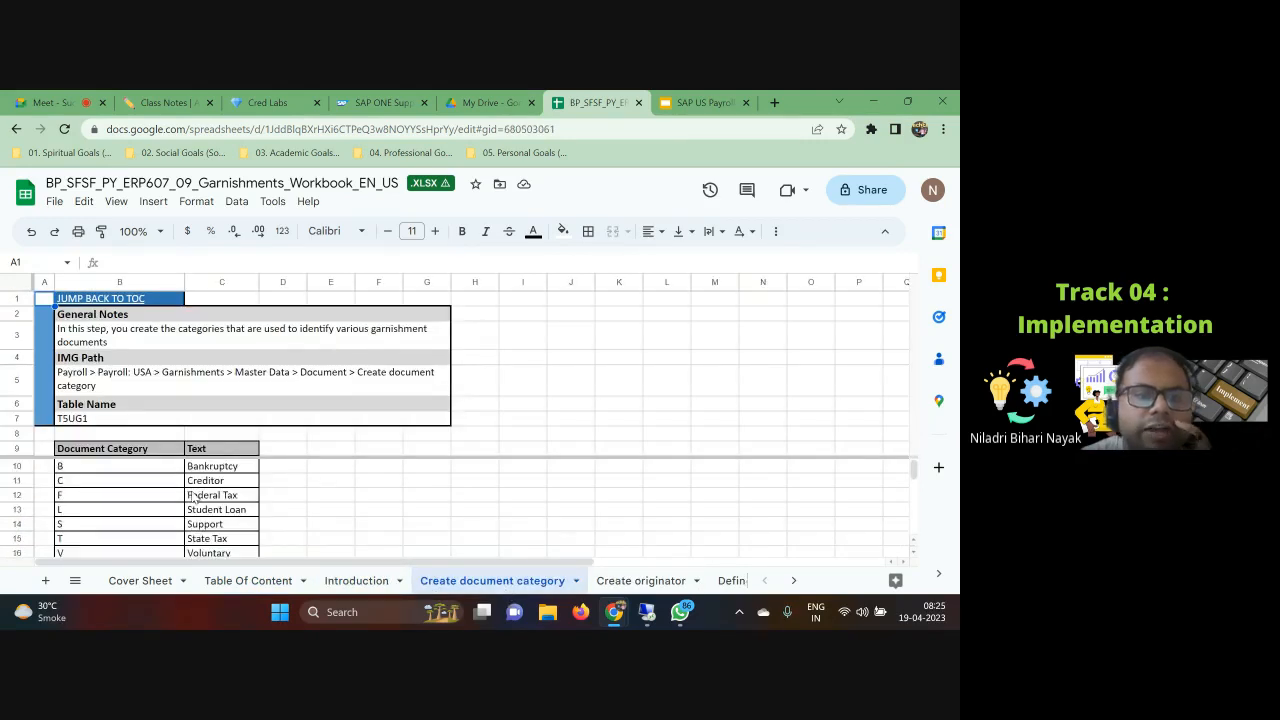
pyautogui.moveTo(212, 466); pyautogui.dragTo(231, 552)
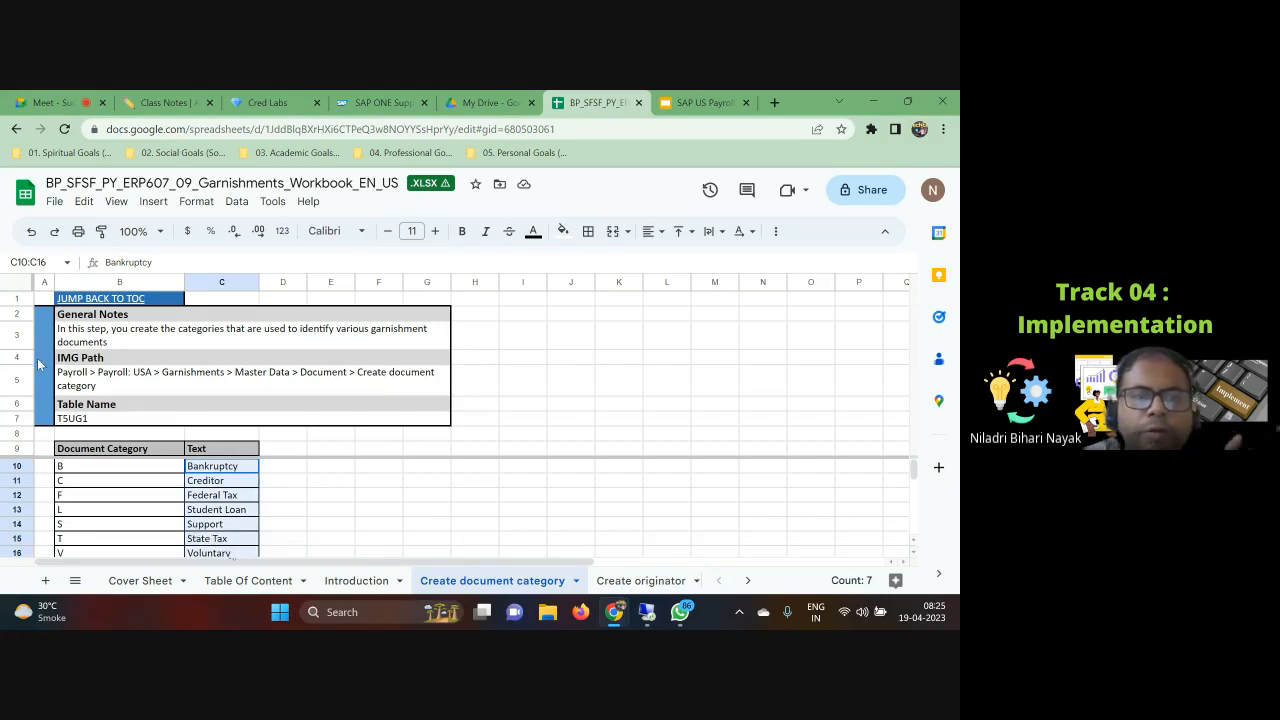
pyautogui.click(104, 385)
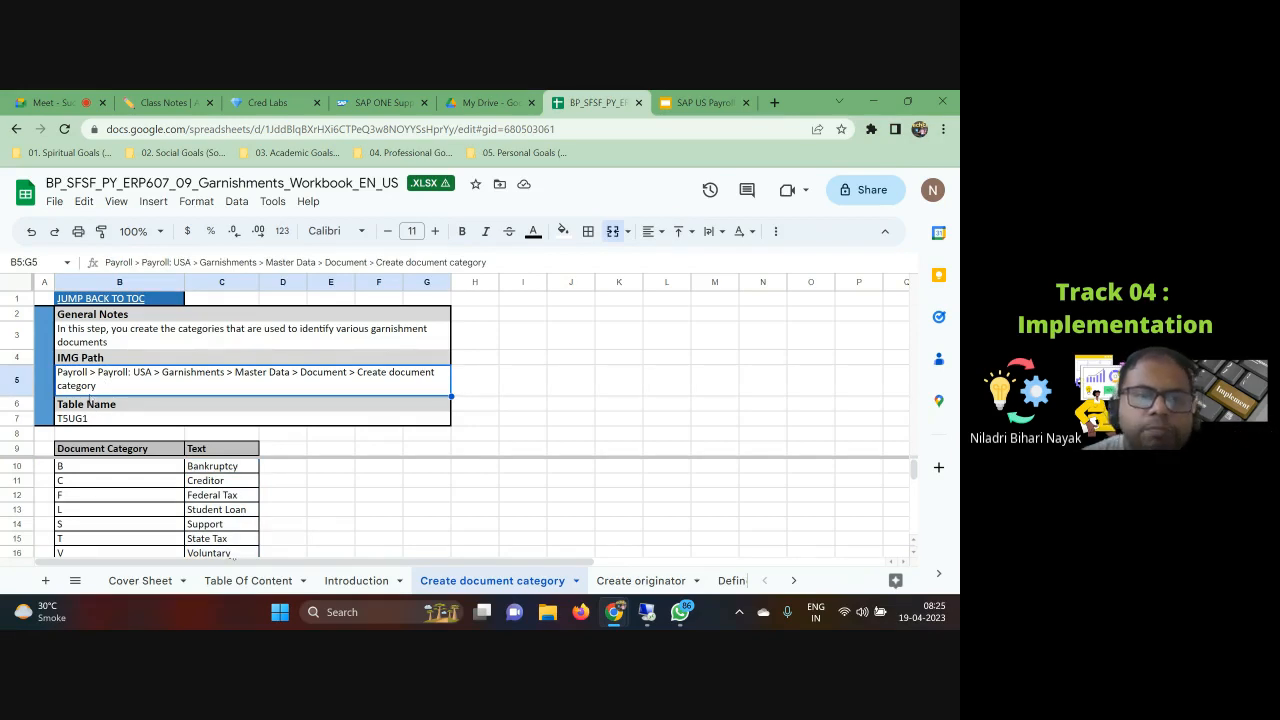
pyautogui.click(85, 422)
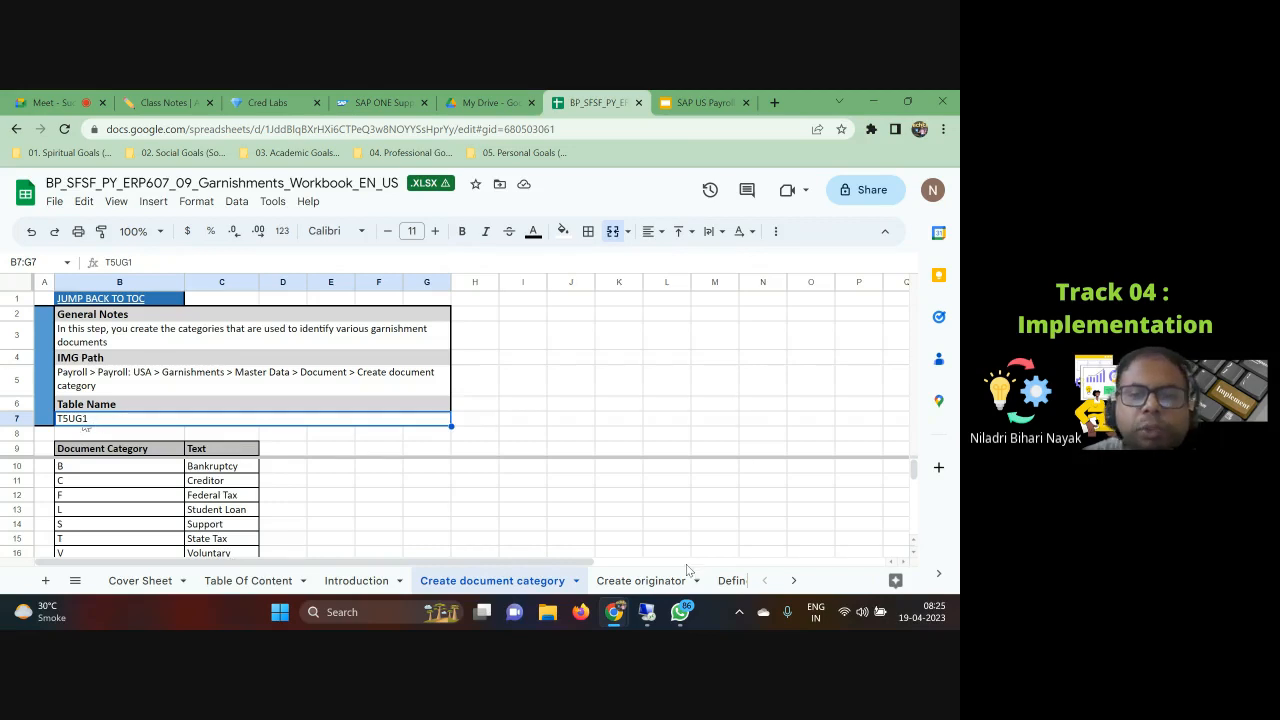
# Step: Review the Create originator, Define remittance rule and Create government rule sheets of the workbook
pyautogui.click(625, 580)
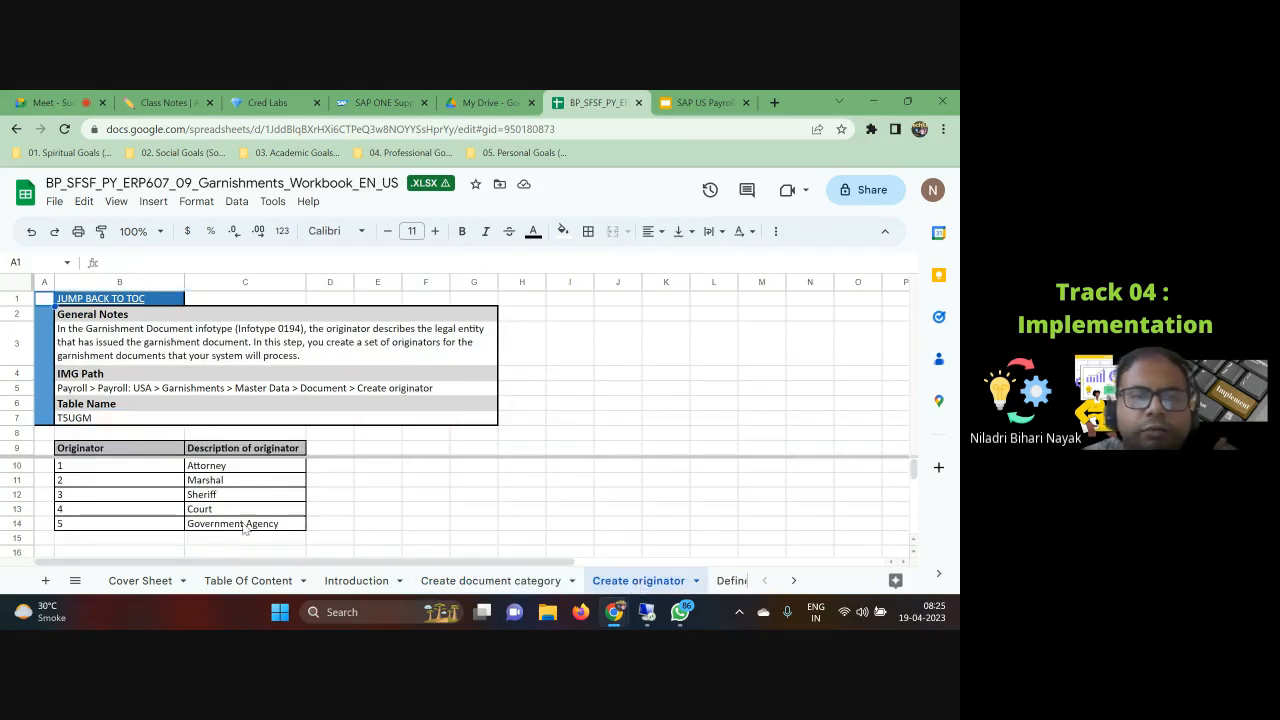
pyautogui.click(209, 511)
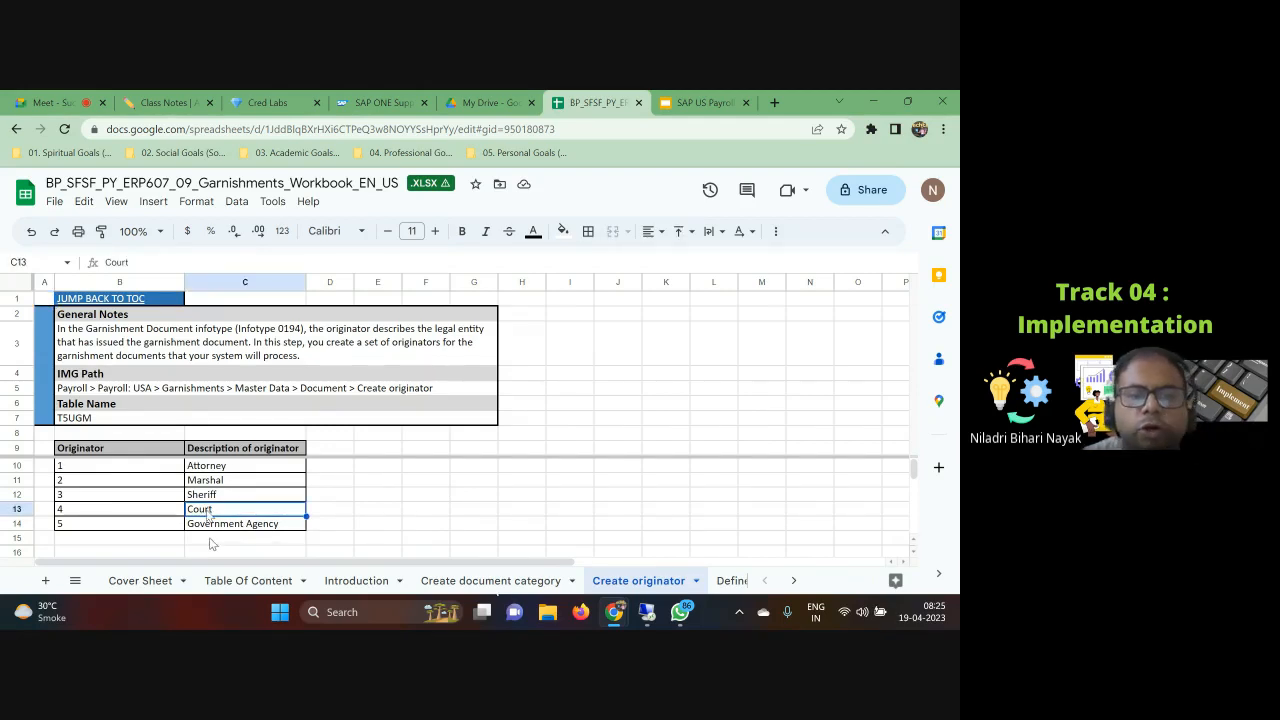
pyautogui.click(220, 526)
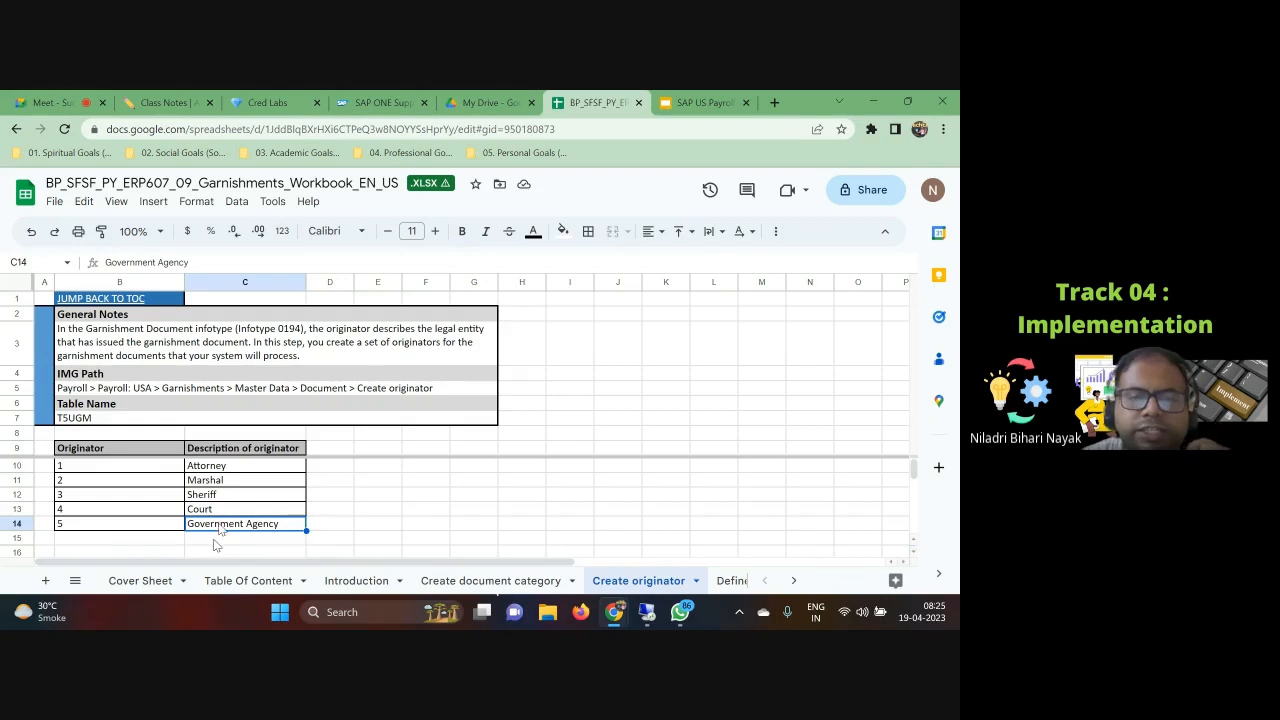
pyautogui.click(215, 539)
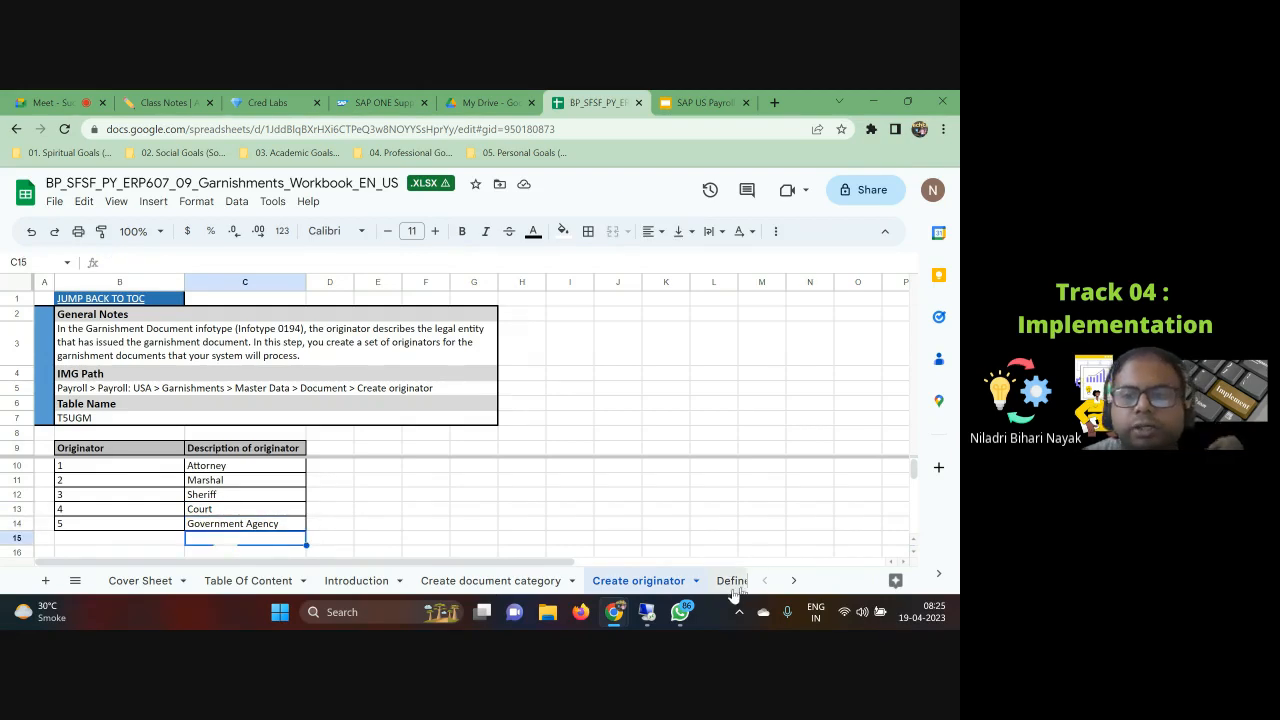
pyautogui.click(732, 583)
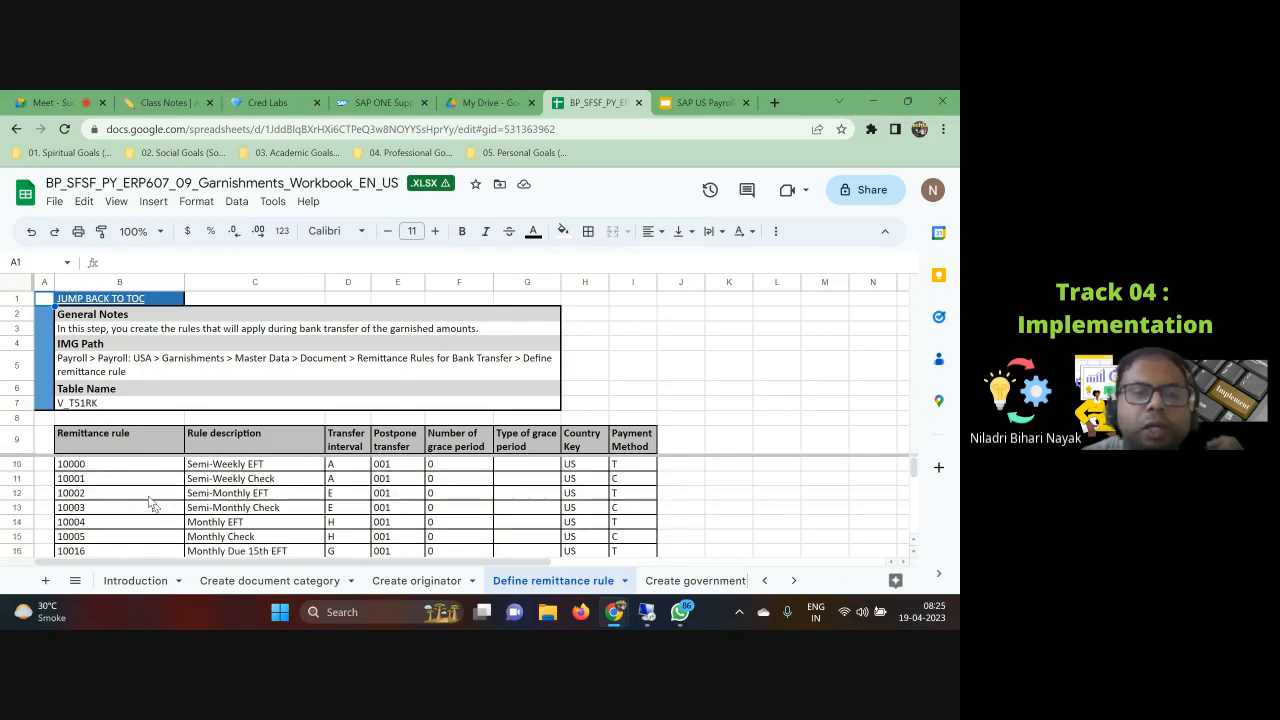
pyautogui.click(692, 582)
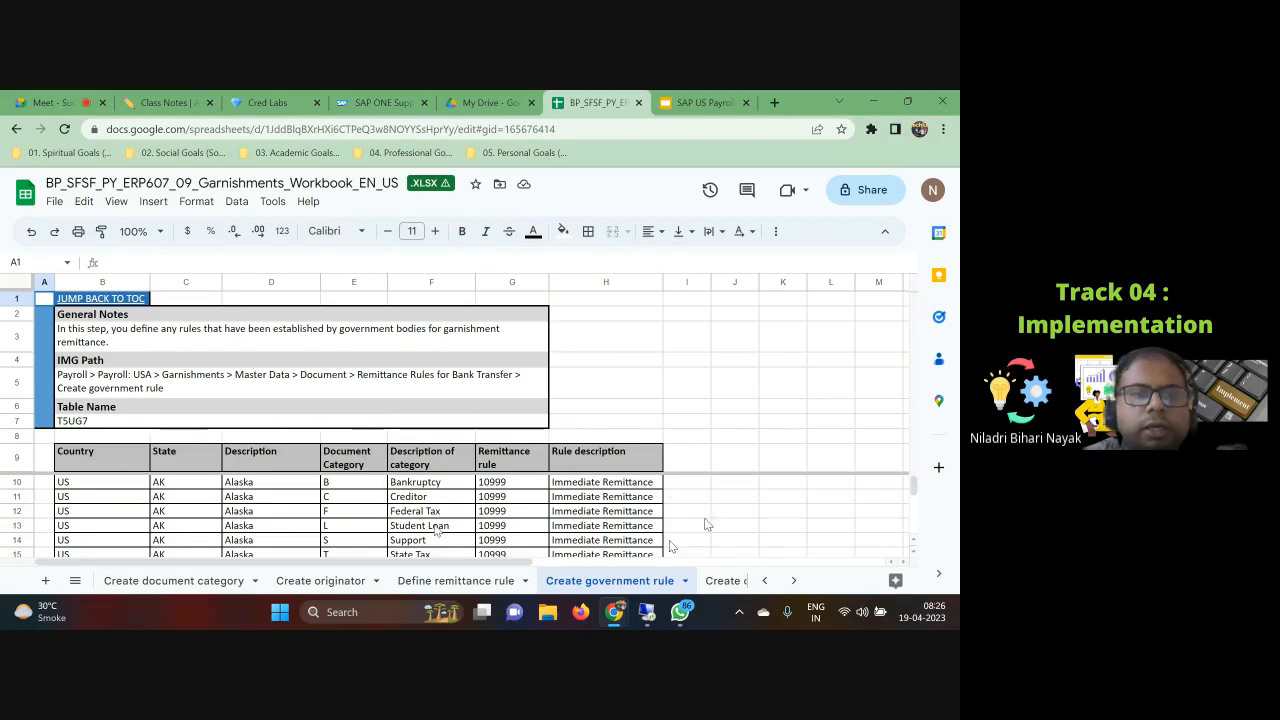
# Step: Scroll through the state-by-state entries of the Create government rule sheet
pyautogui.scroll(-2, 435, 530)
pyautogui.scroll(-12, 435, 530)
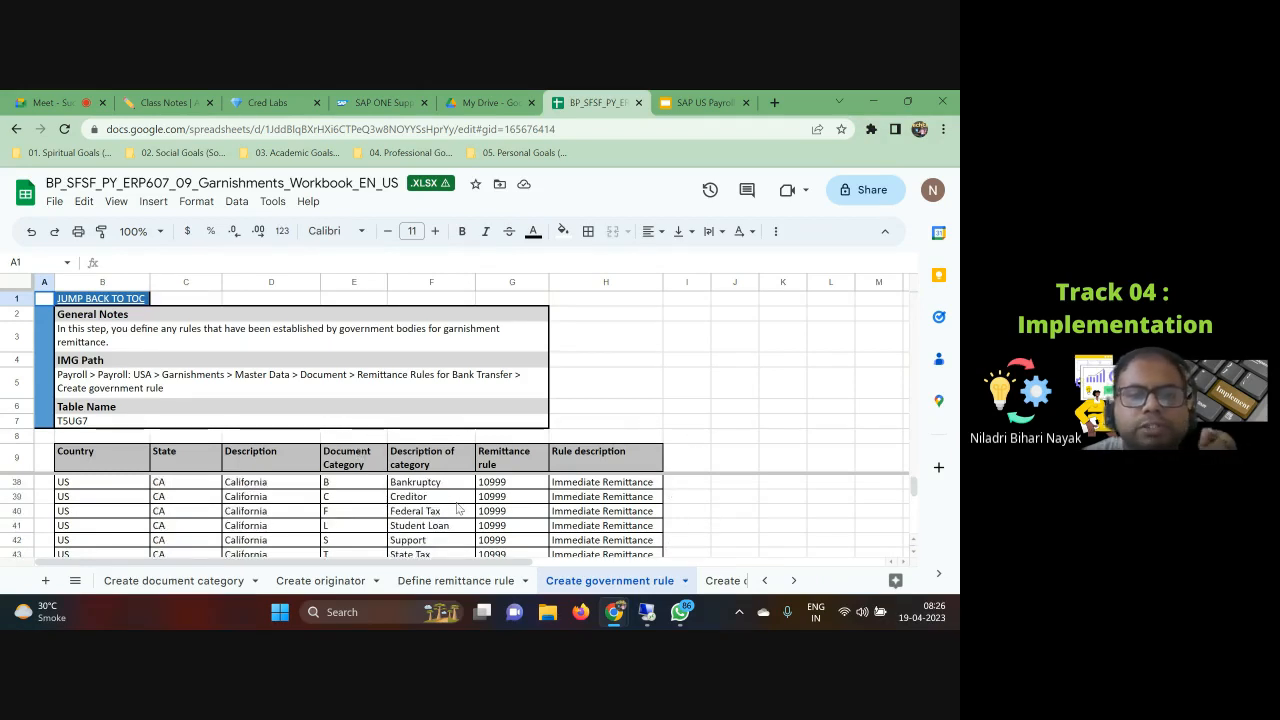
pyautogui.scroll(-20, 412, 518)
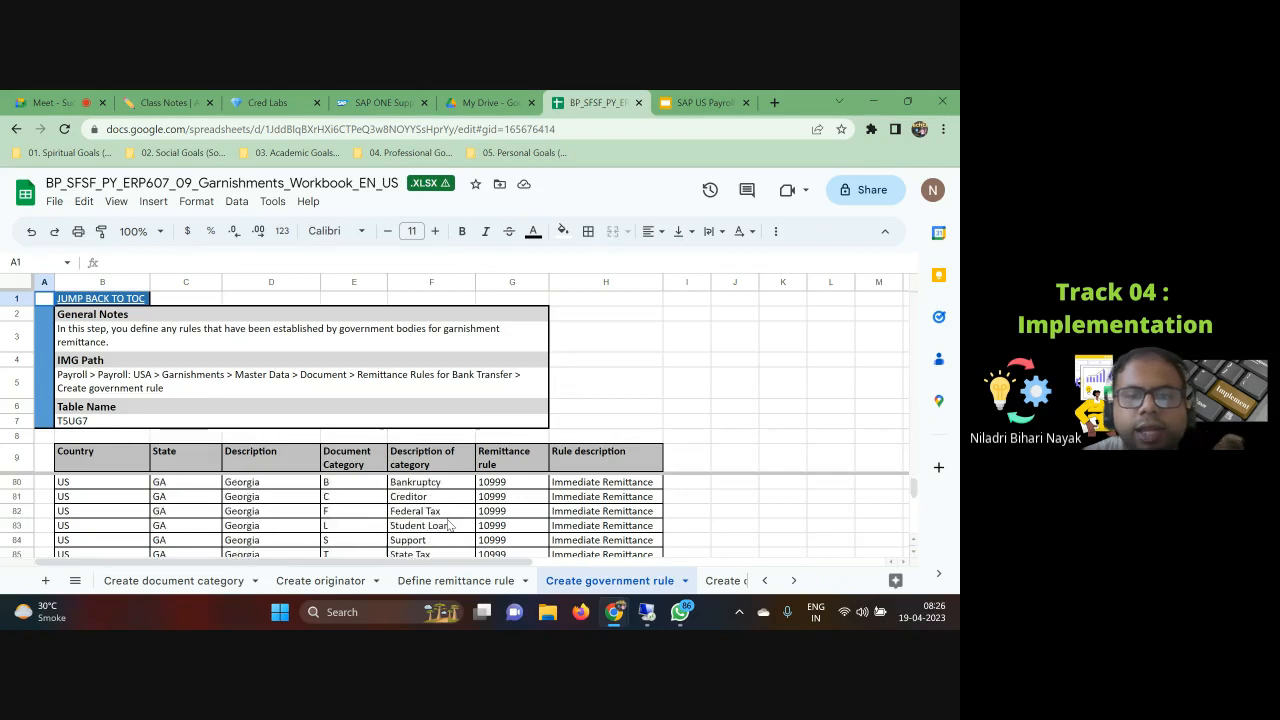
pyautogui.scroll(-18, 448, 517)
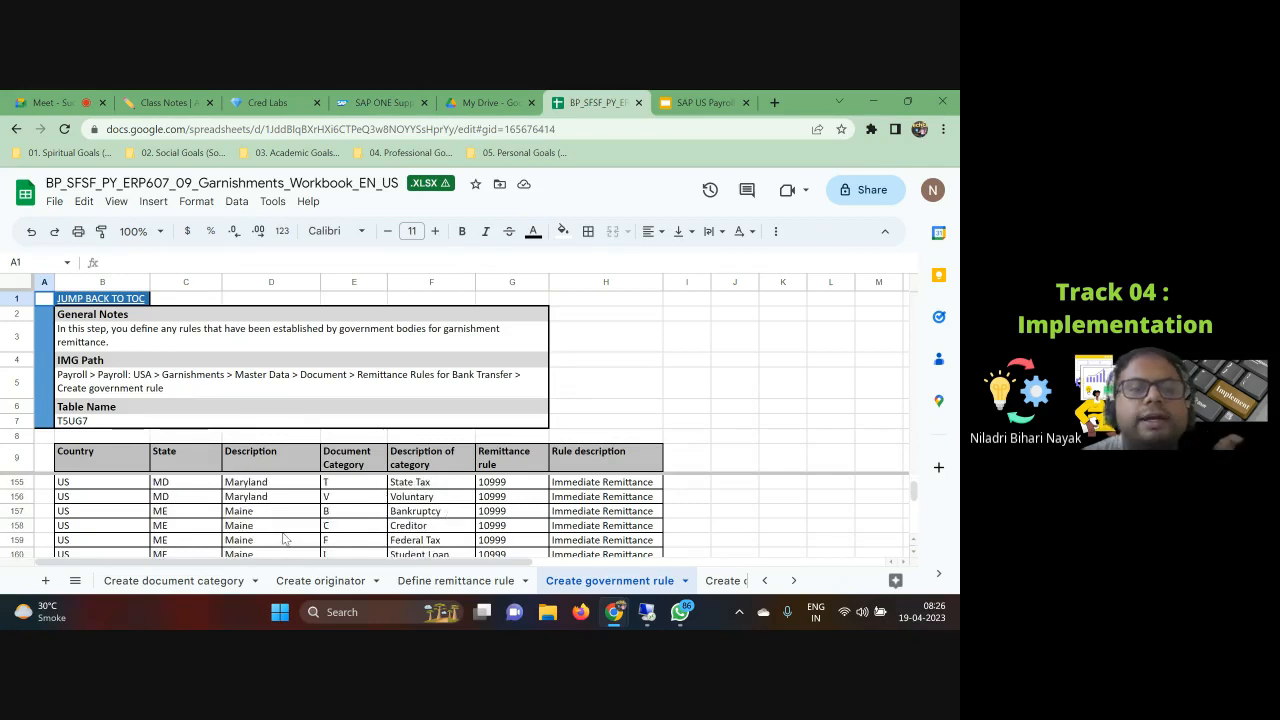
pyautogui.scroll(19, 448, 517)
# Step: Review the Create company rule, Create service charge texts and Service Ch.Create company rule sheets
pyautogui.click(738, 584)
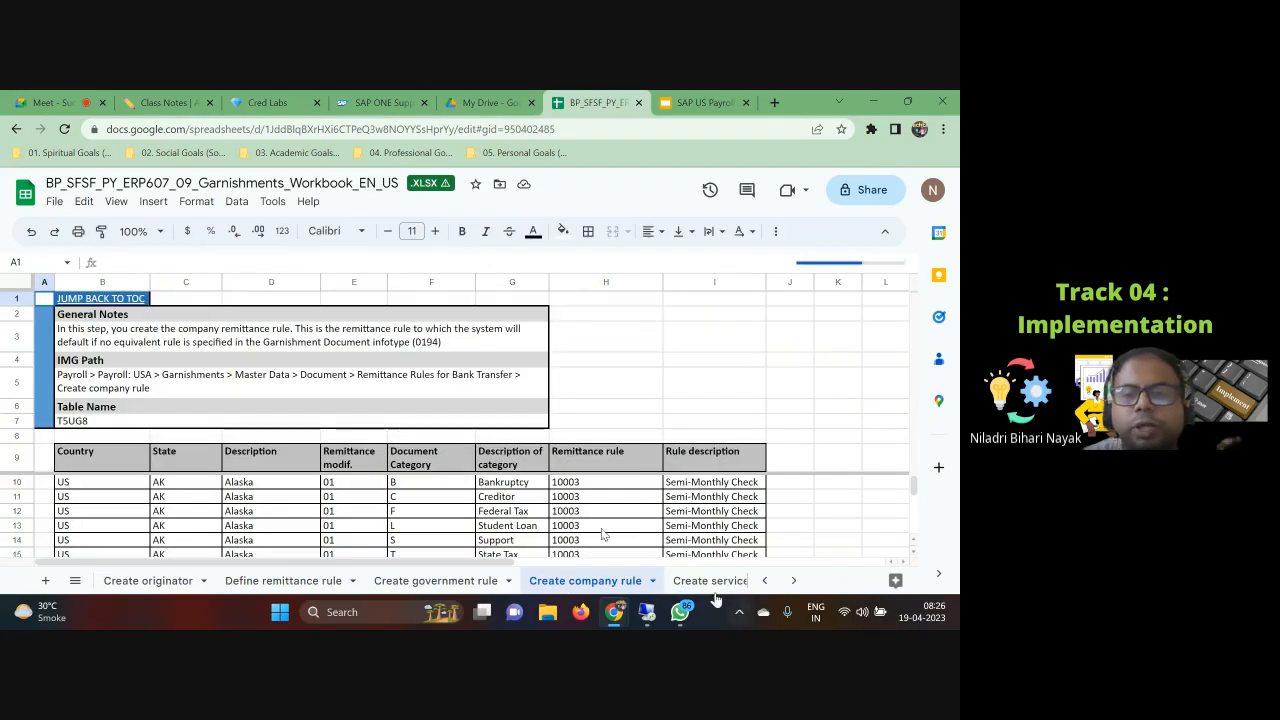
pyautogui.click(697, 584)
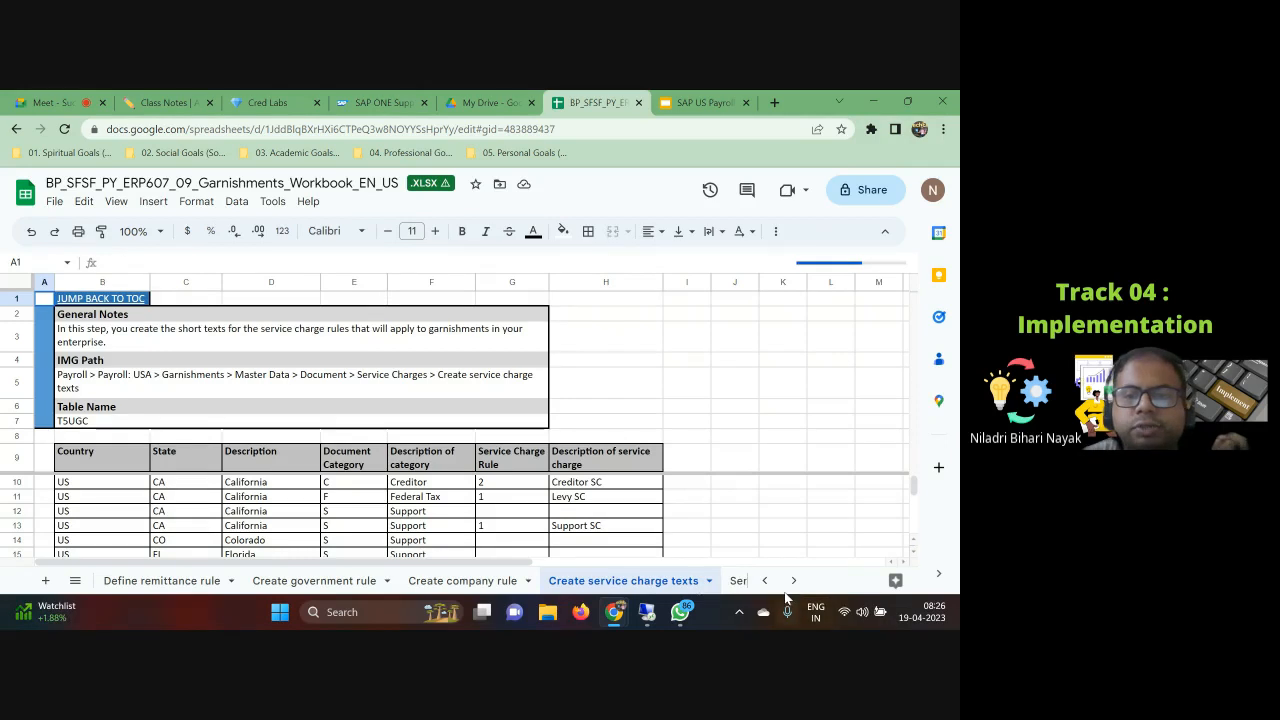
pyautogui.click(738, 582)
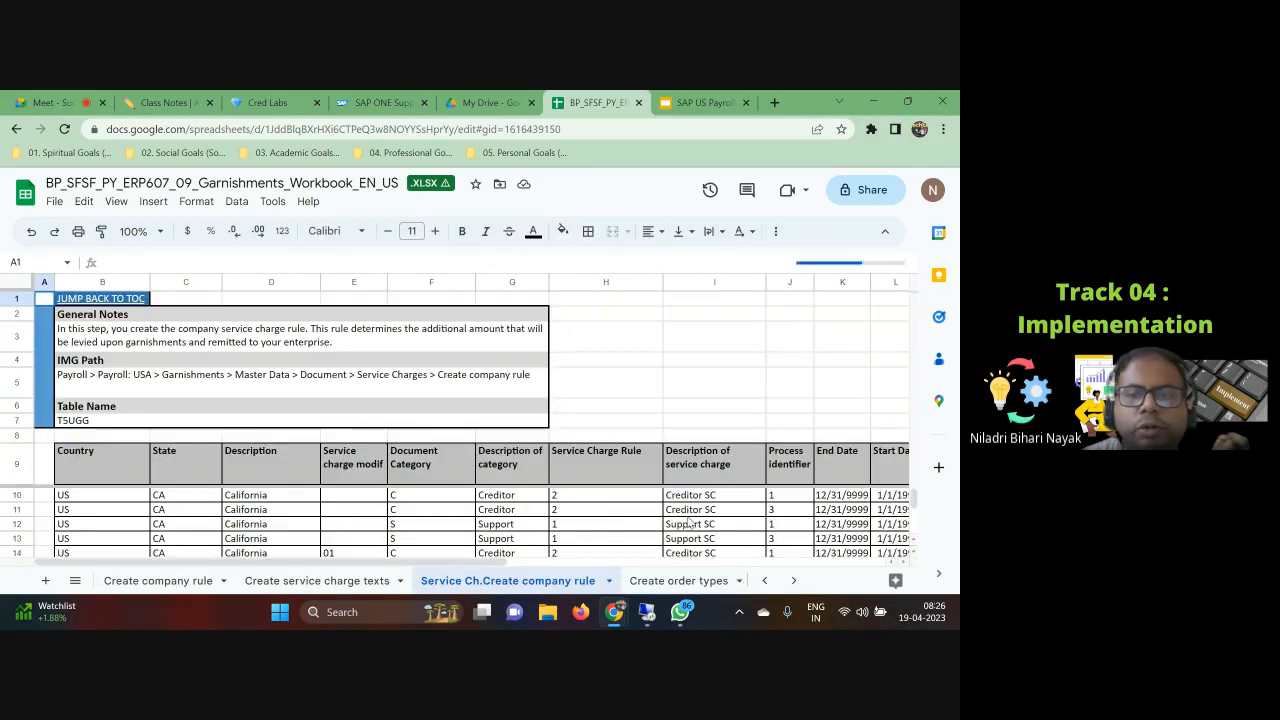
pyautogui.scroll(-1, 688, 530)
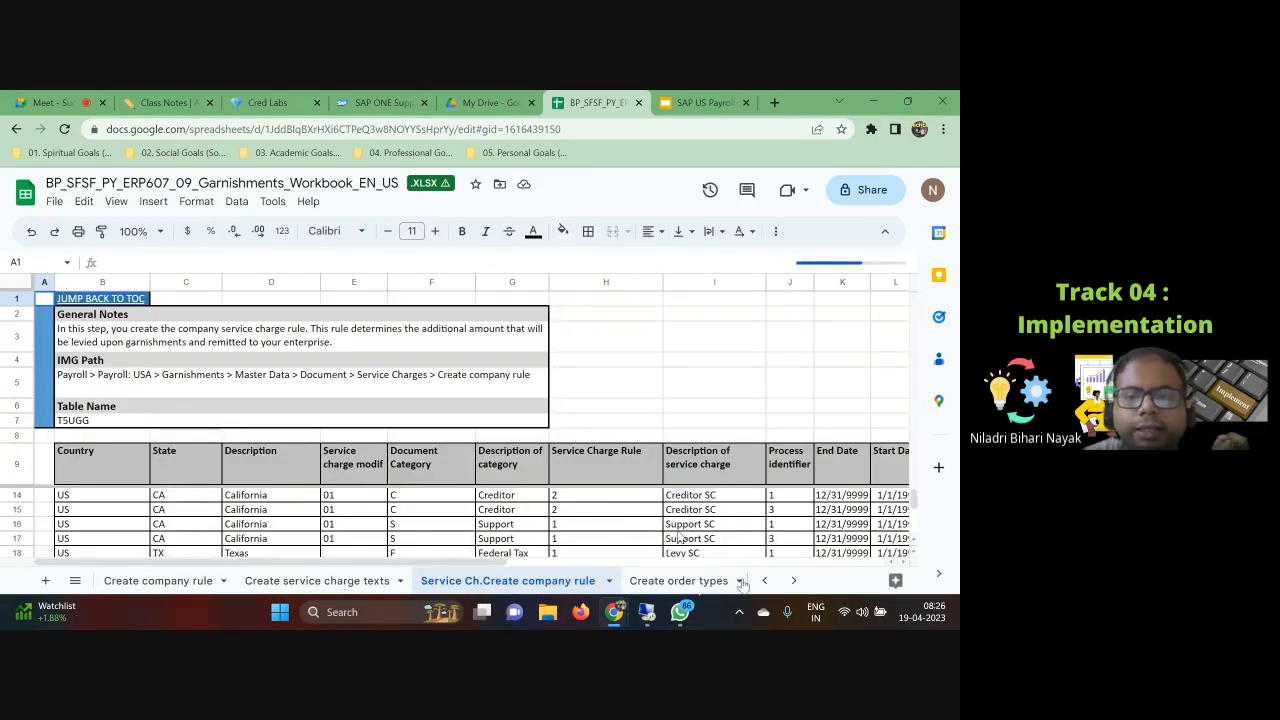
# Step: Review the Create order types, Texts for the disposable net and Adj. model for disposable net sheets
pyautogui.click(662, 582)
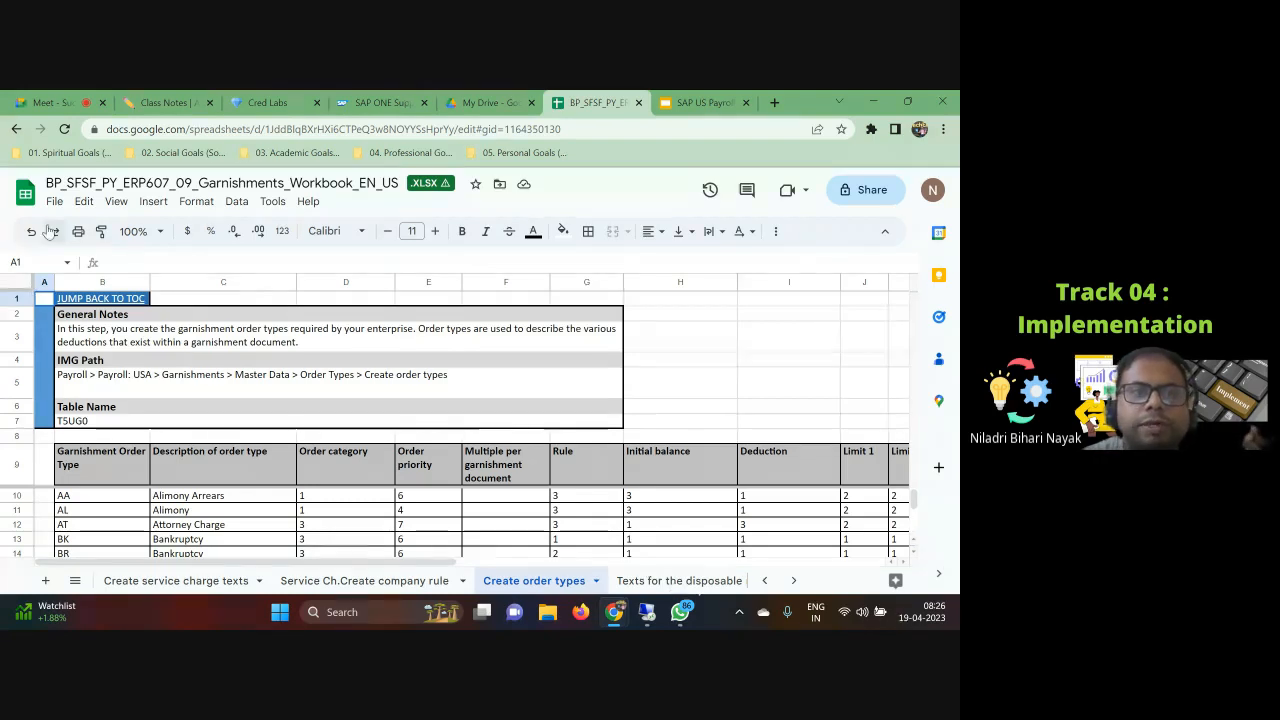
pyautogui.click(665, 581)
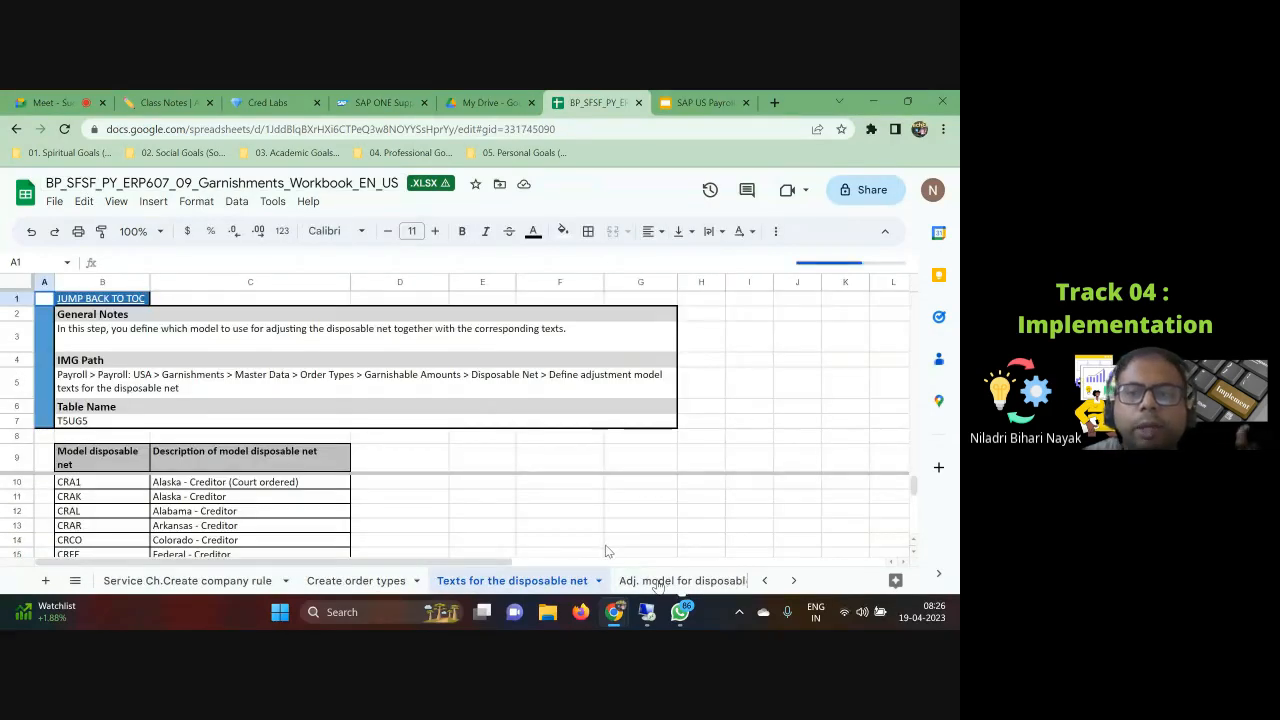
pyautogui.scroll(-3, 603, 545)
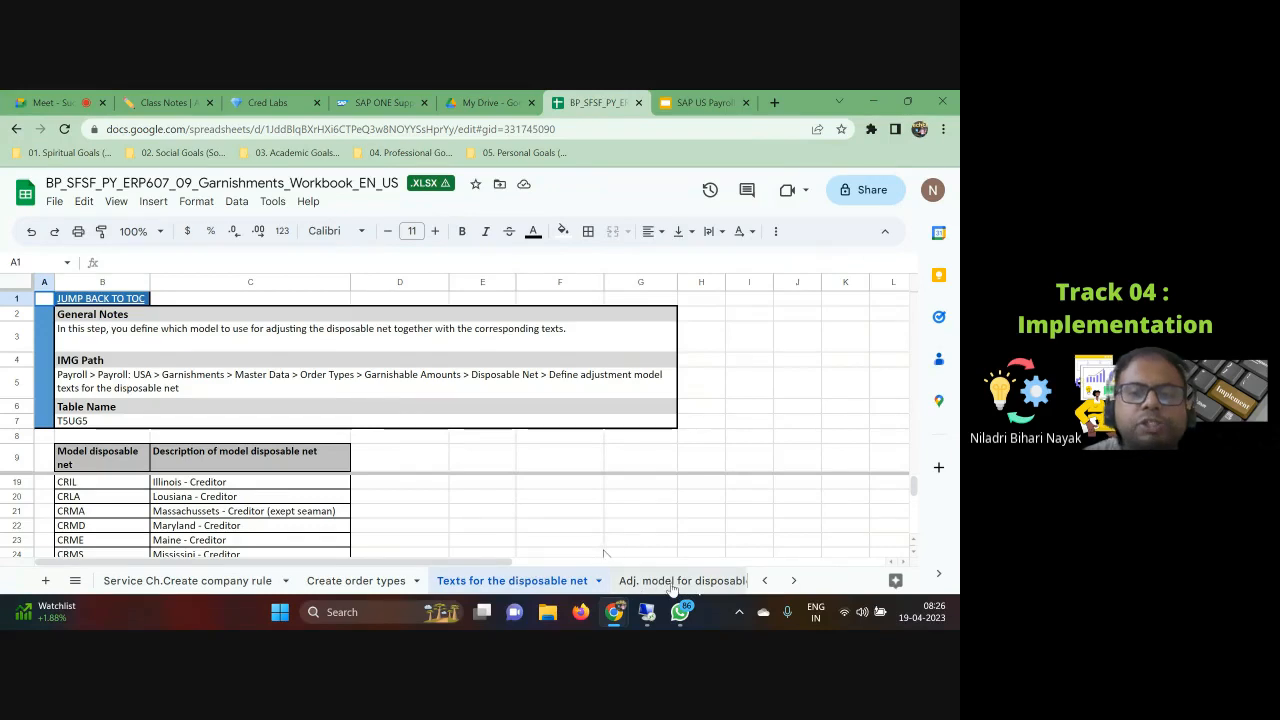
pyautogui.click(662, 582)
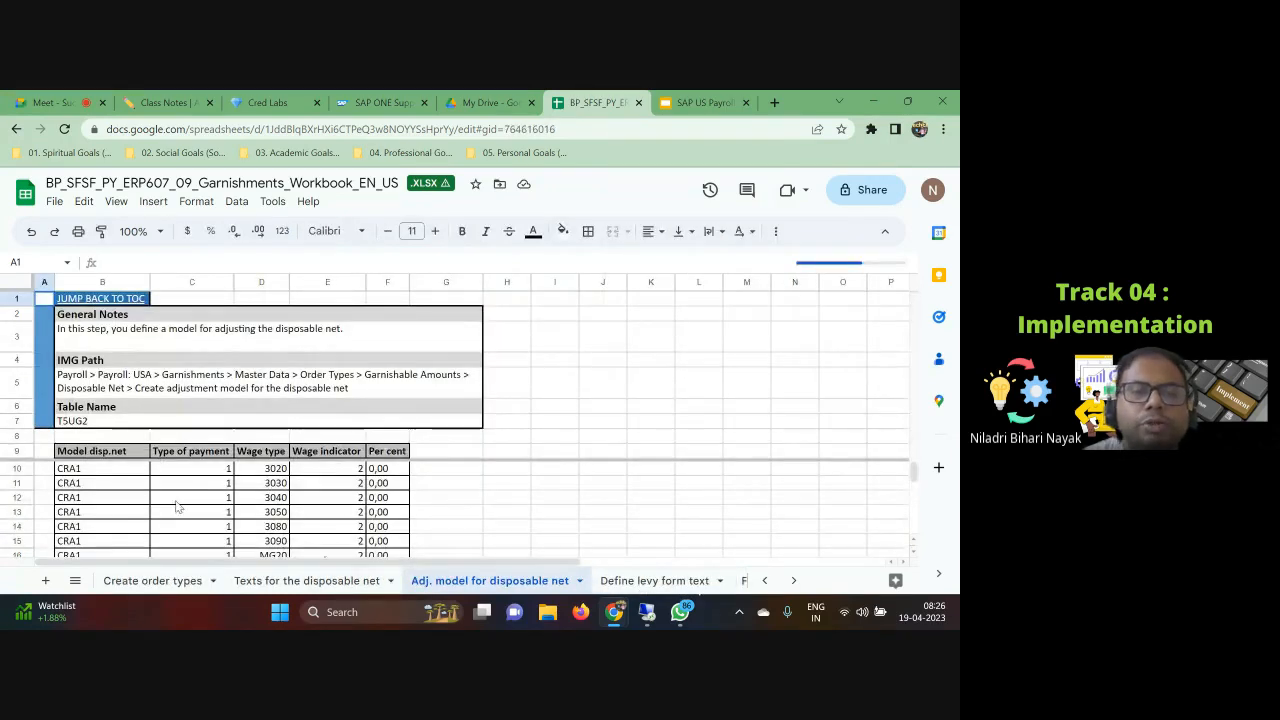
pyautogui.scroll(-5, 178, 482)
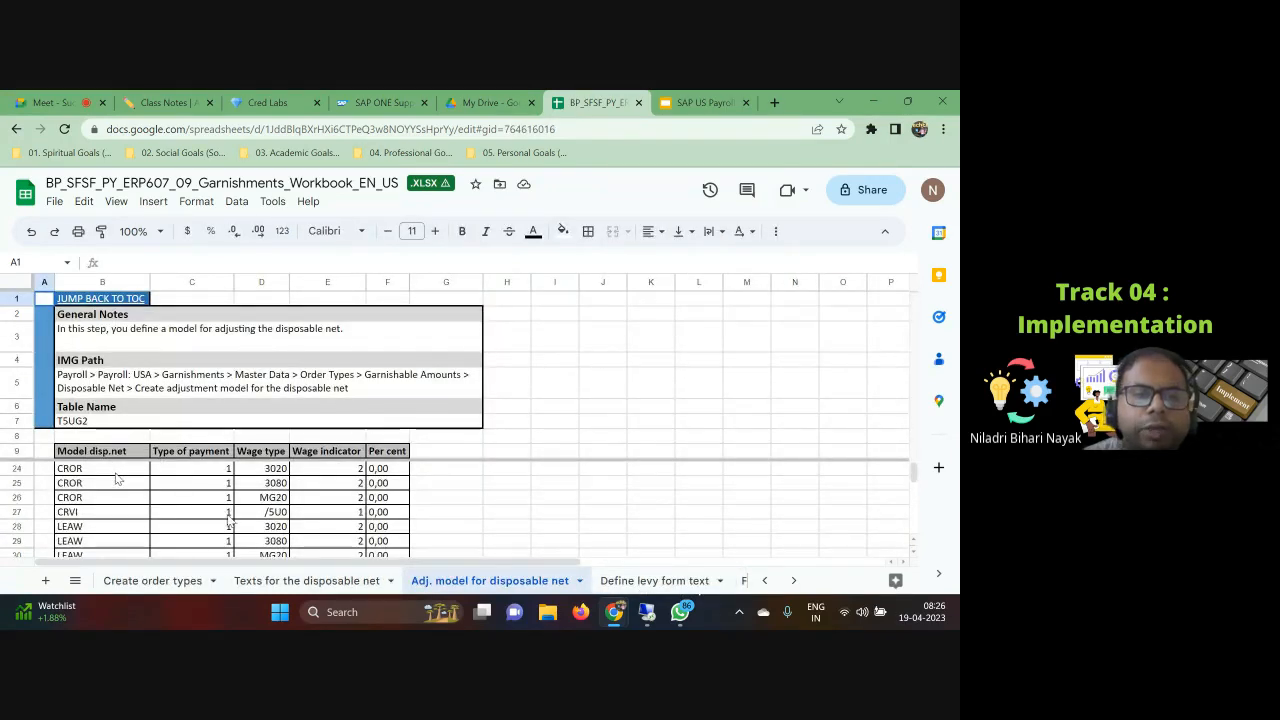
pyautogui.scroll(5, 258, 500)
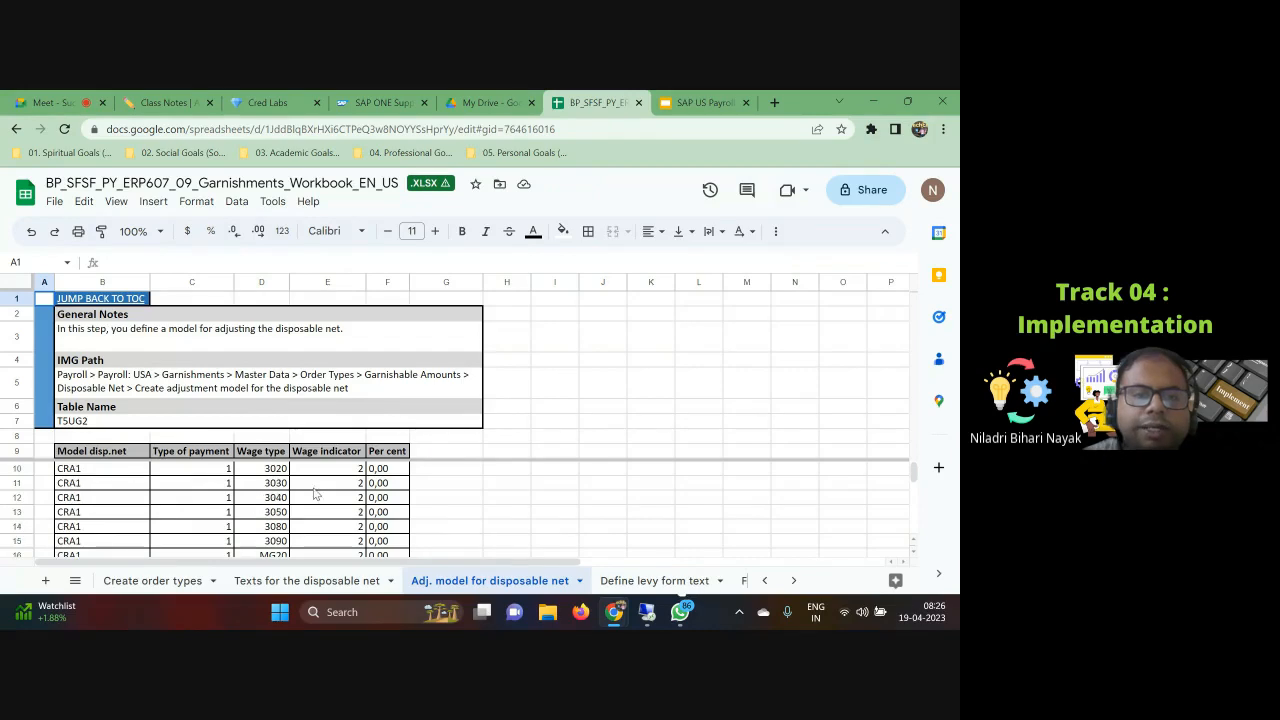
pyautogui.click(264, 487)
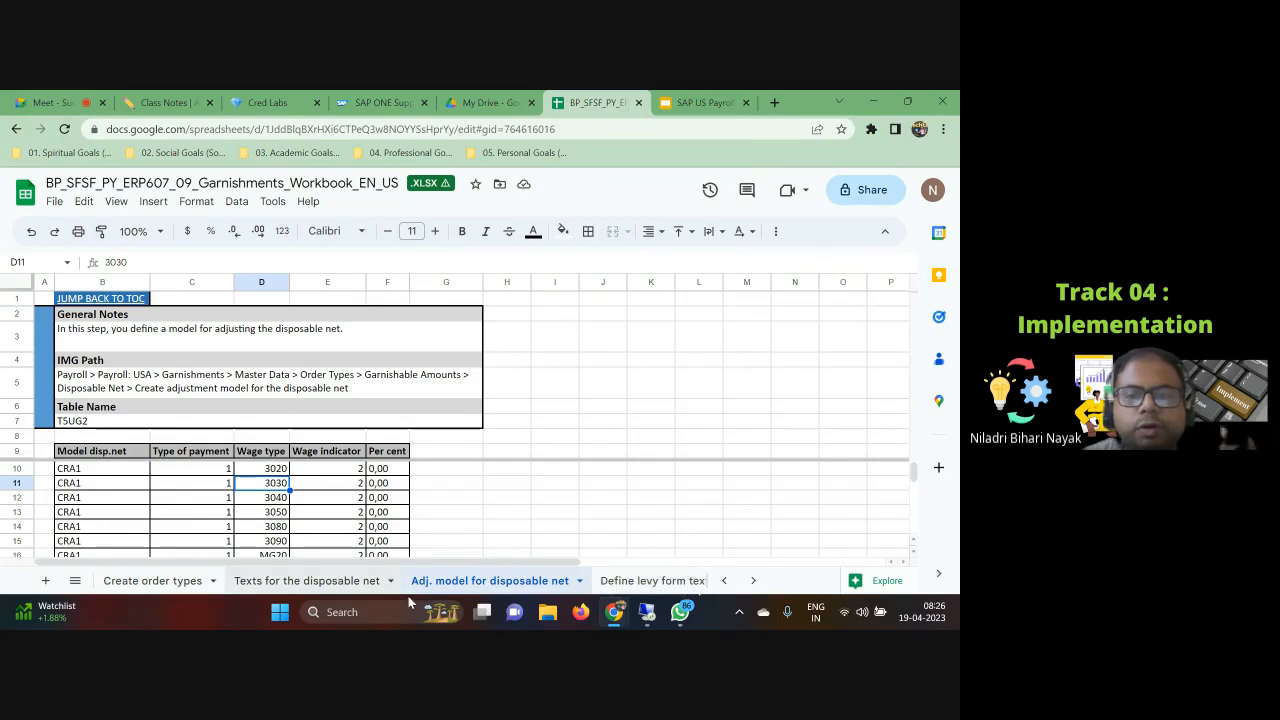
# Step: Review the levy form, filing status, exempt amount and nonexempt amount model and rule sheets
pyautogui.click(672, 586)
pyautogui.click(677, 586)
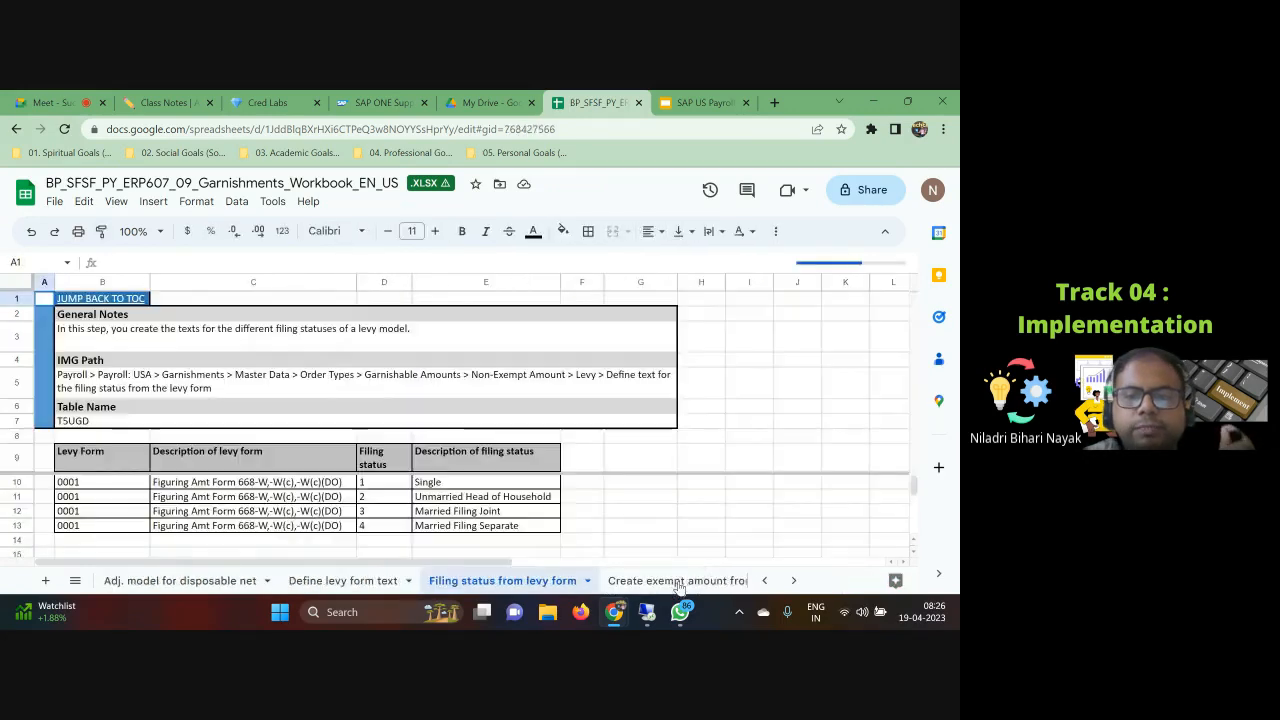
pyautogui.click(678, 586)
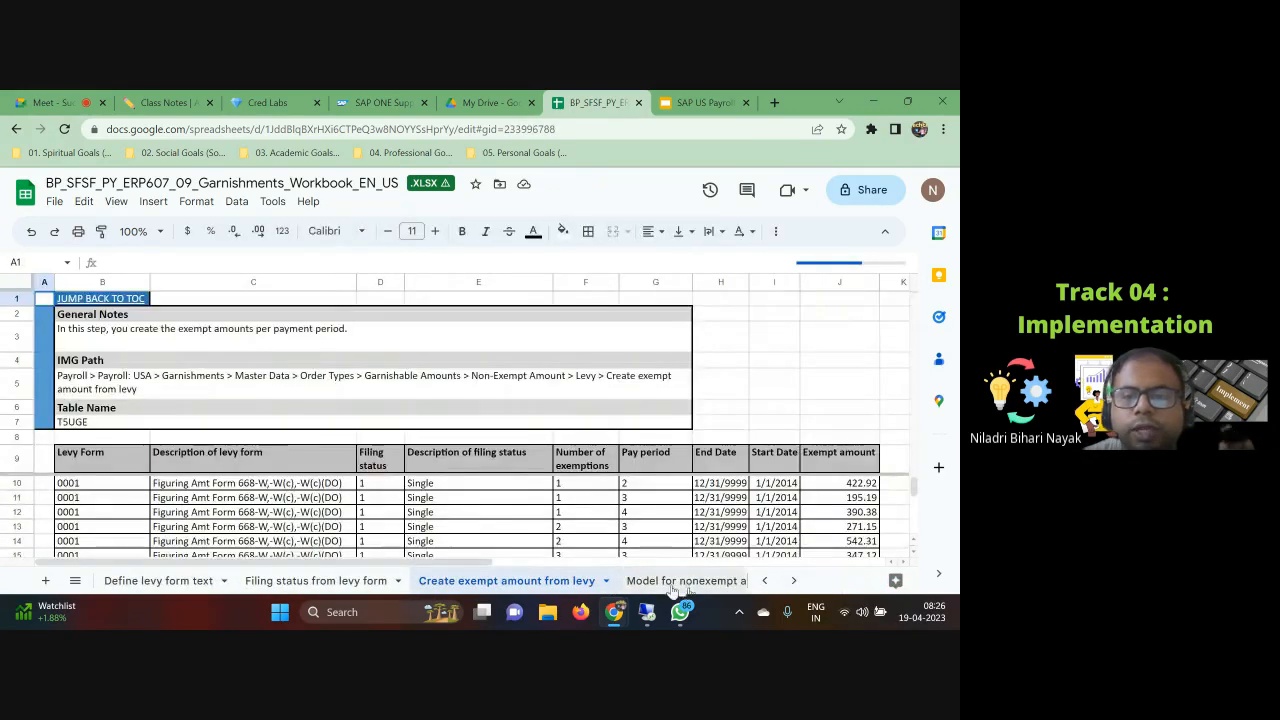
pyautogui.click(678, 586)
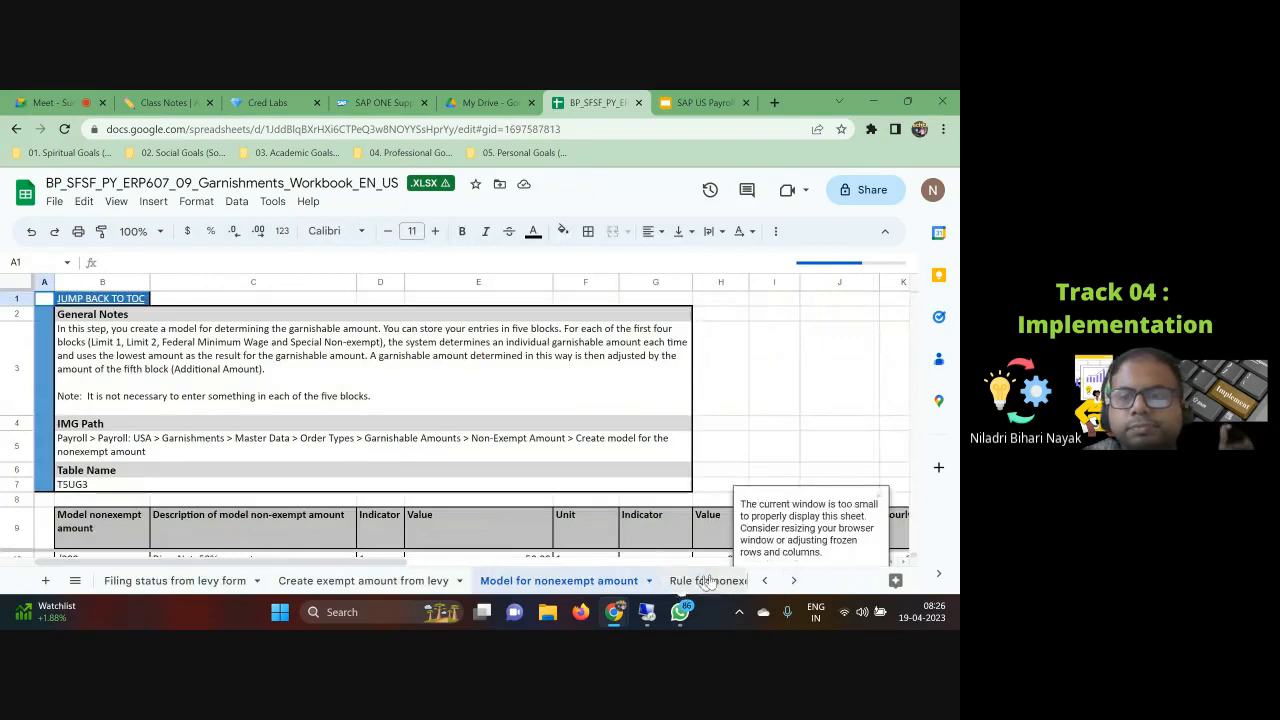
pyautogui.click(695, 584)
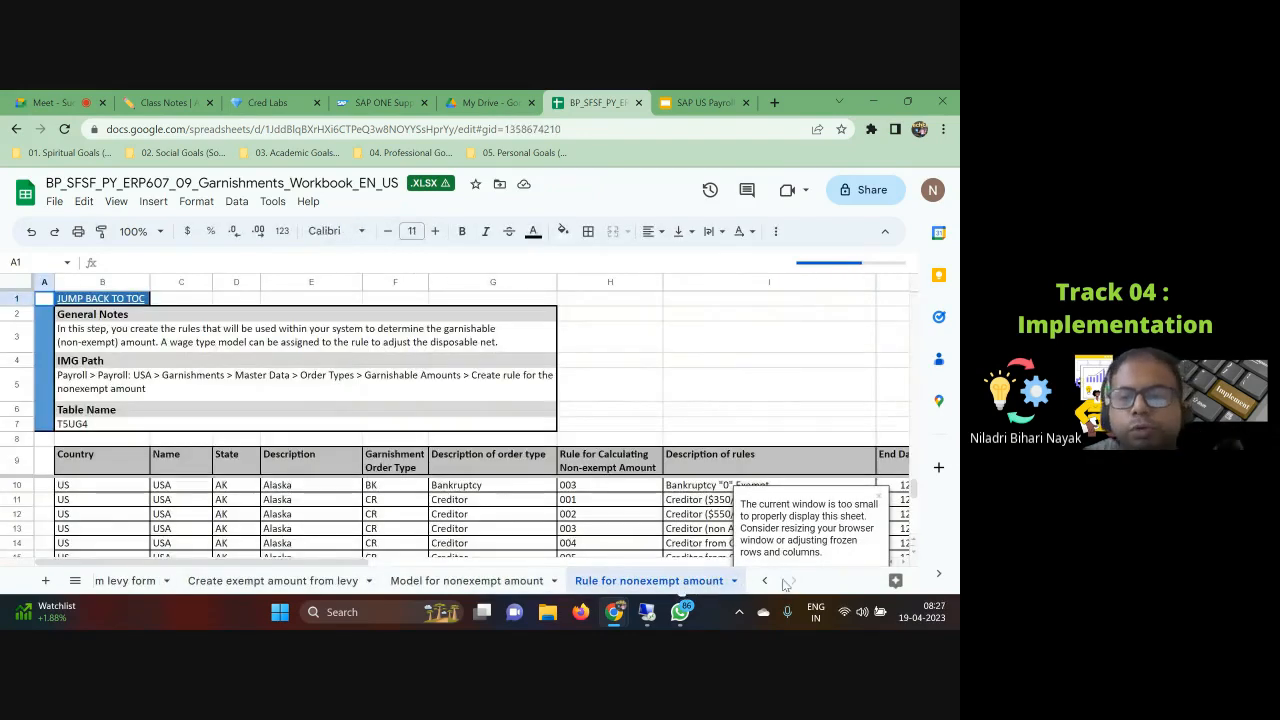
# Step: Switch to the Drive tab and search for sap press us payroll
pyautogui.click(484, 102)
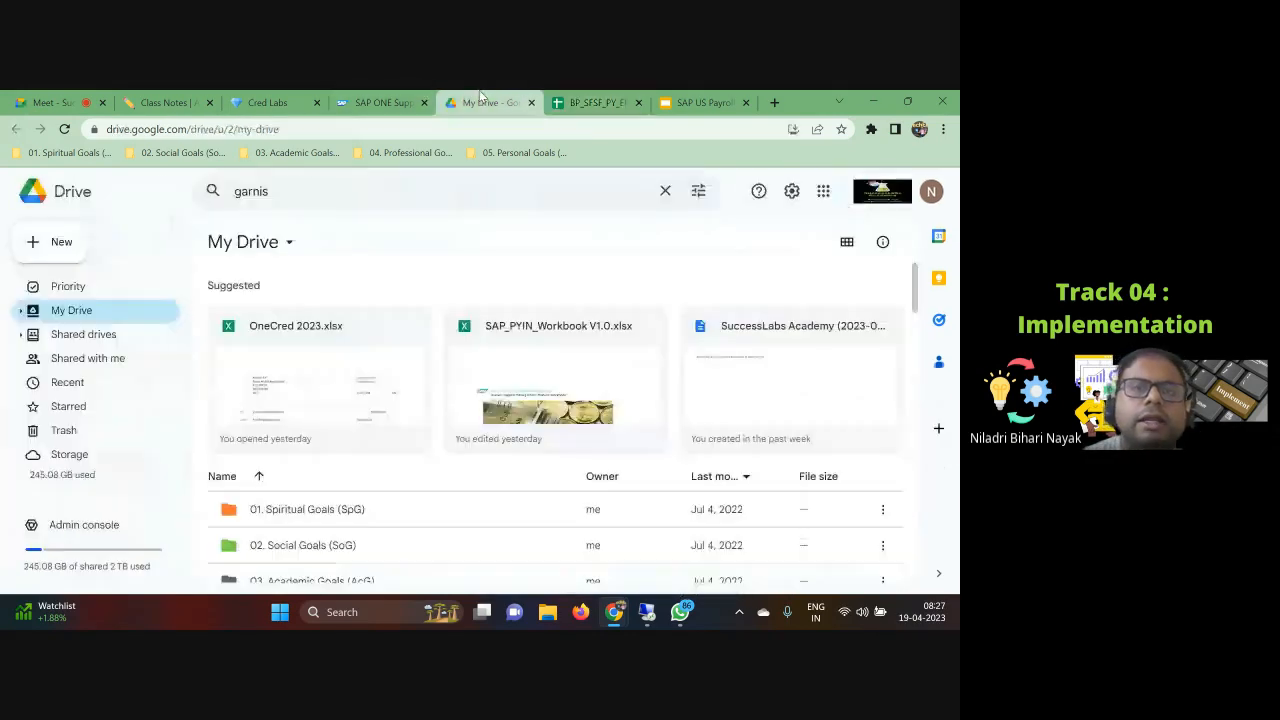
pyautogui.click(292, 194)
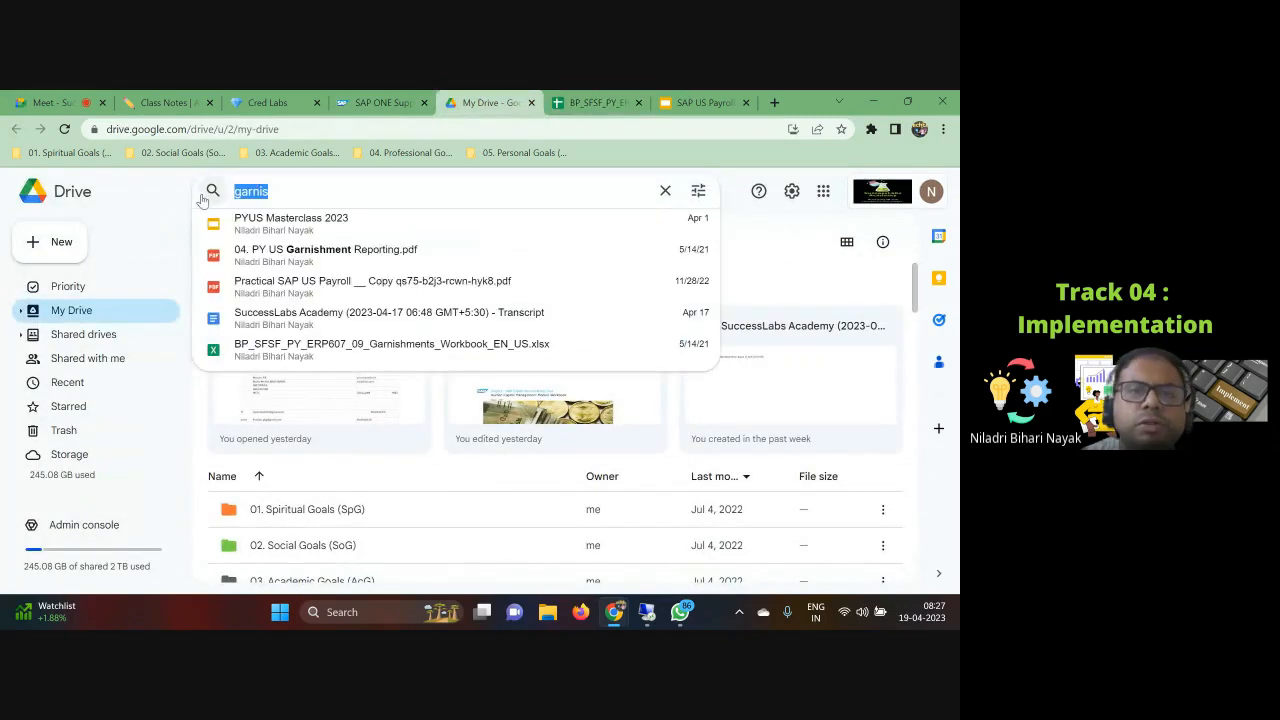
pyautogui.write('sap p')
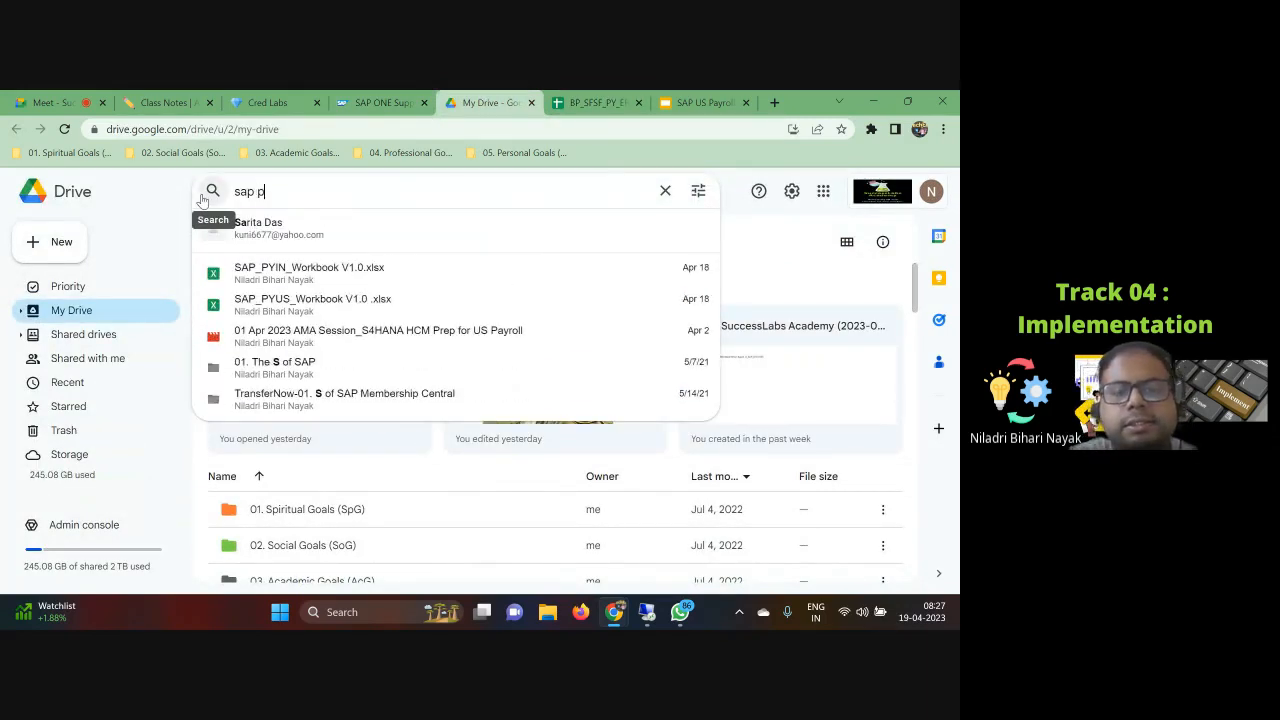
pyautogui.write('ress')
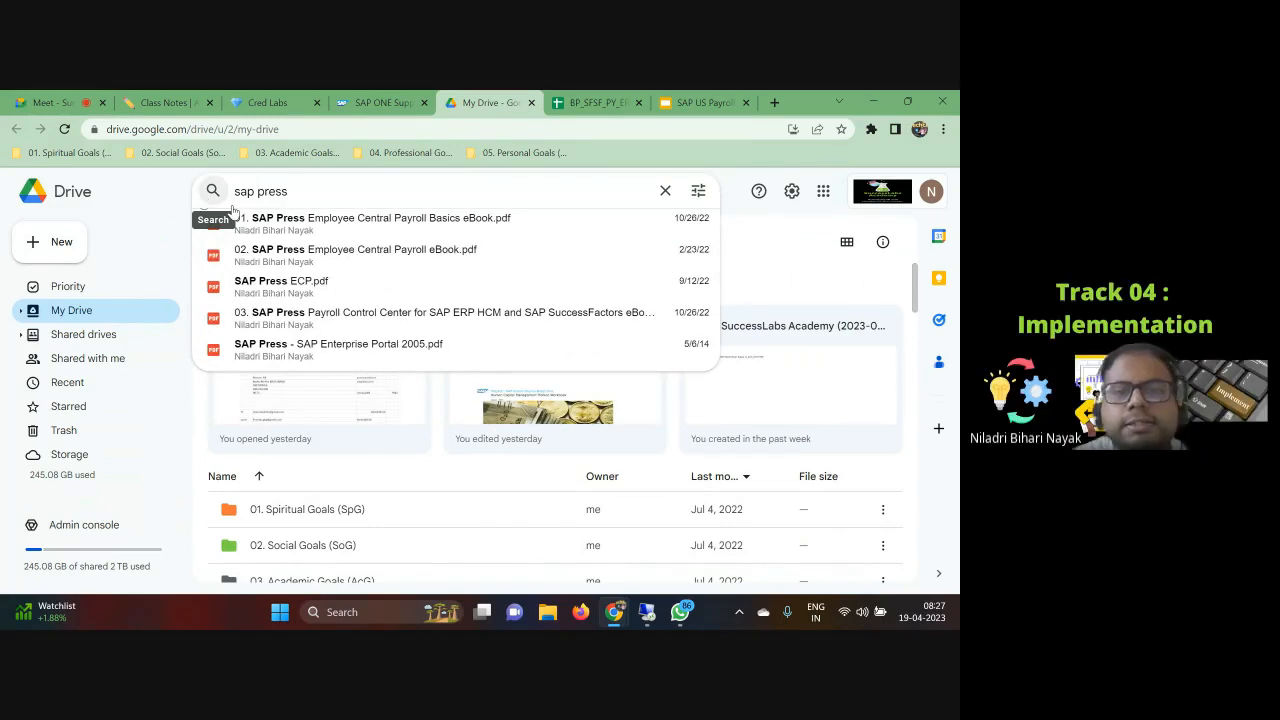
pyautogui.write(' us pay')
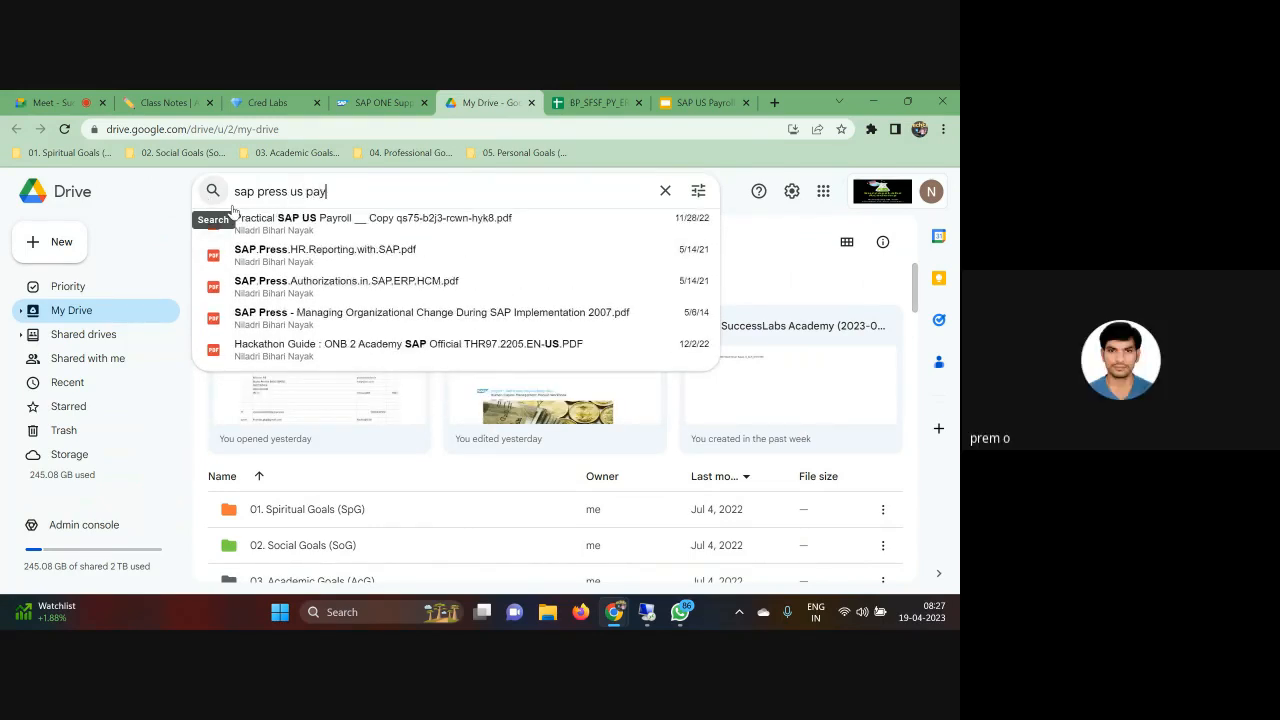
pyautogui.write('roll')
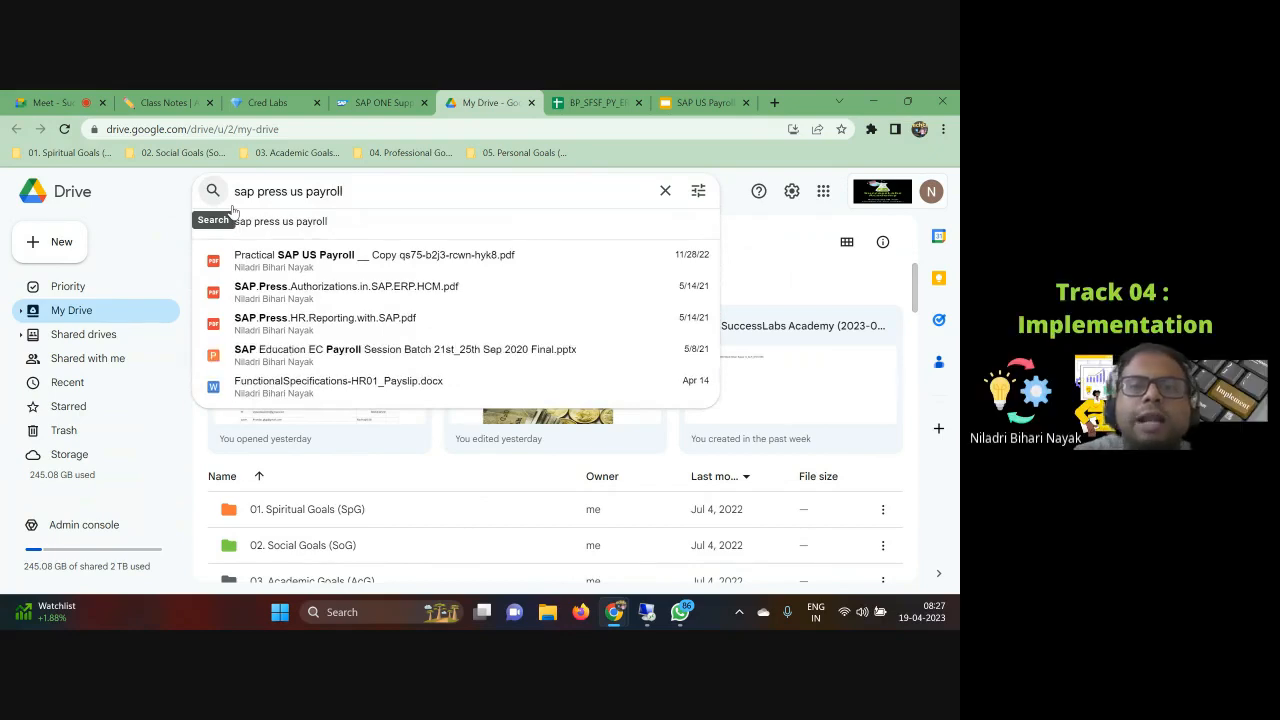
# Step: Open the Practical SAP US Payroll PDF and browse its table of contents
pyautogui.click(280, 260)
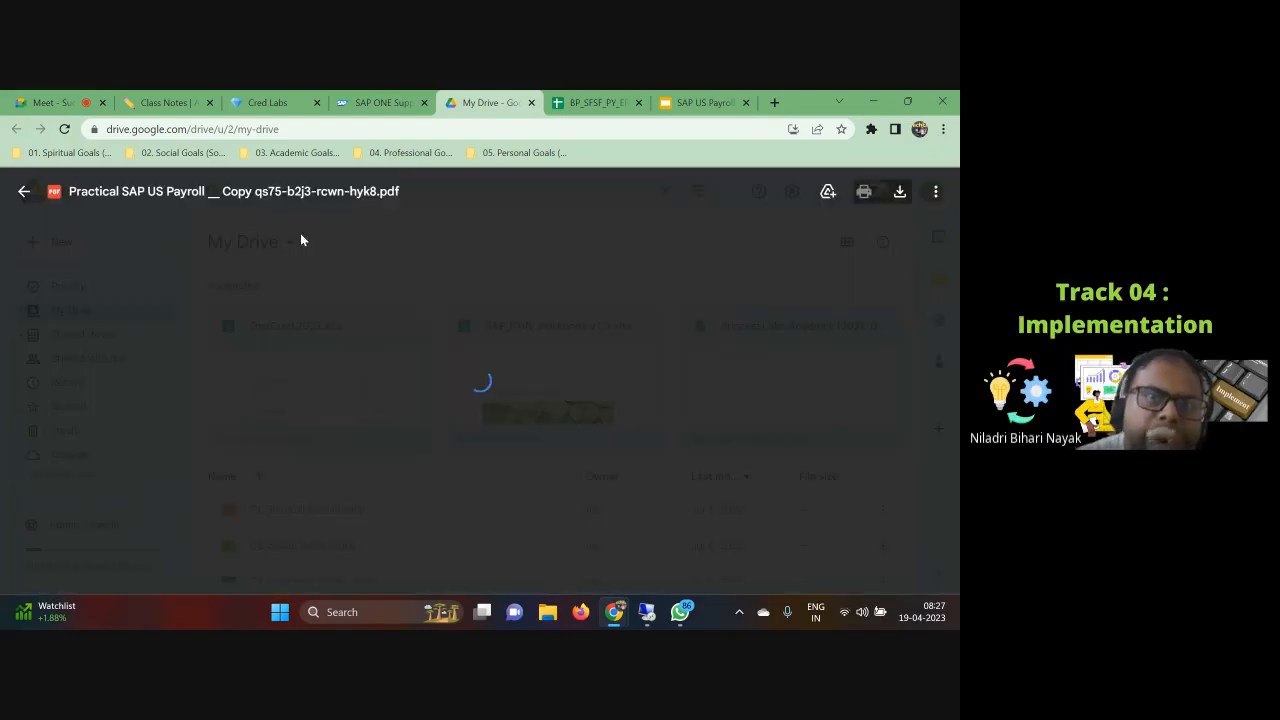
pyautogui.scroll(-5, 600, 430)
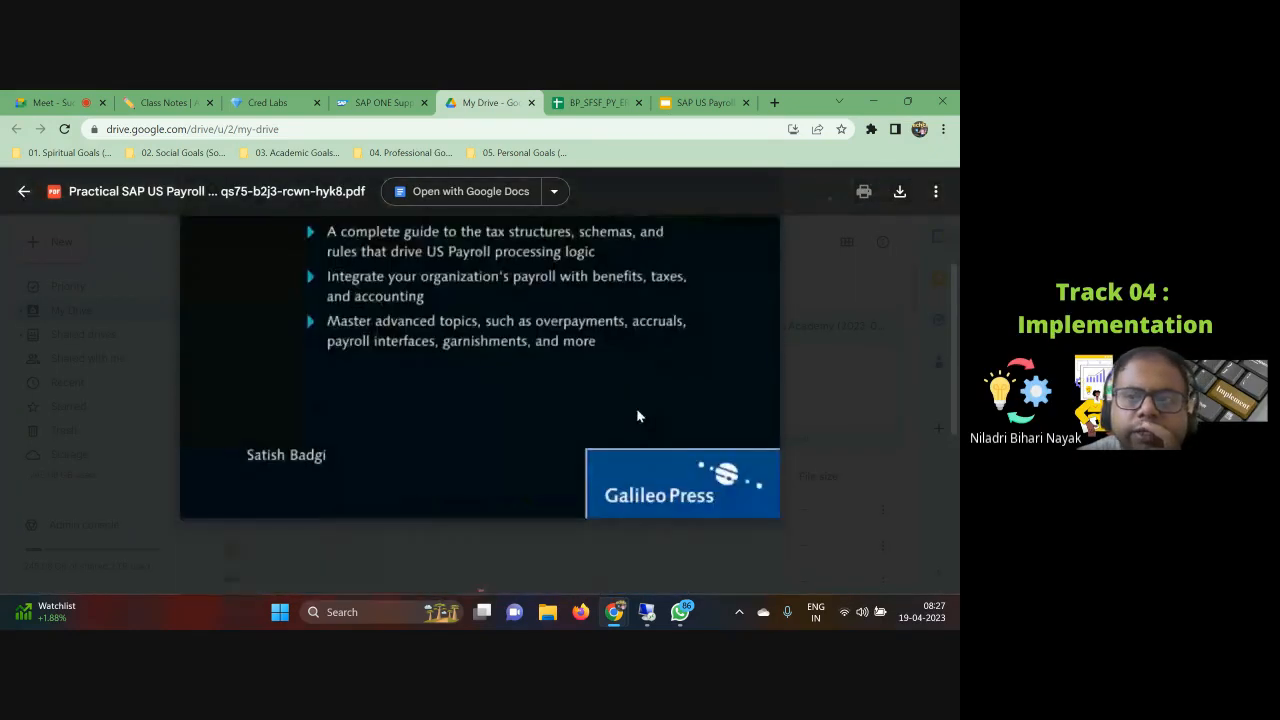
pyautogui.scroll(-3, 700, 420)
pyautogui.scroll(-10, 549, 440)
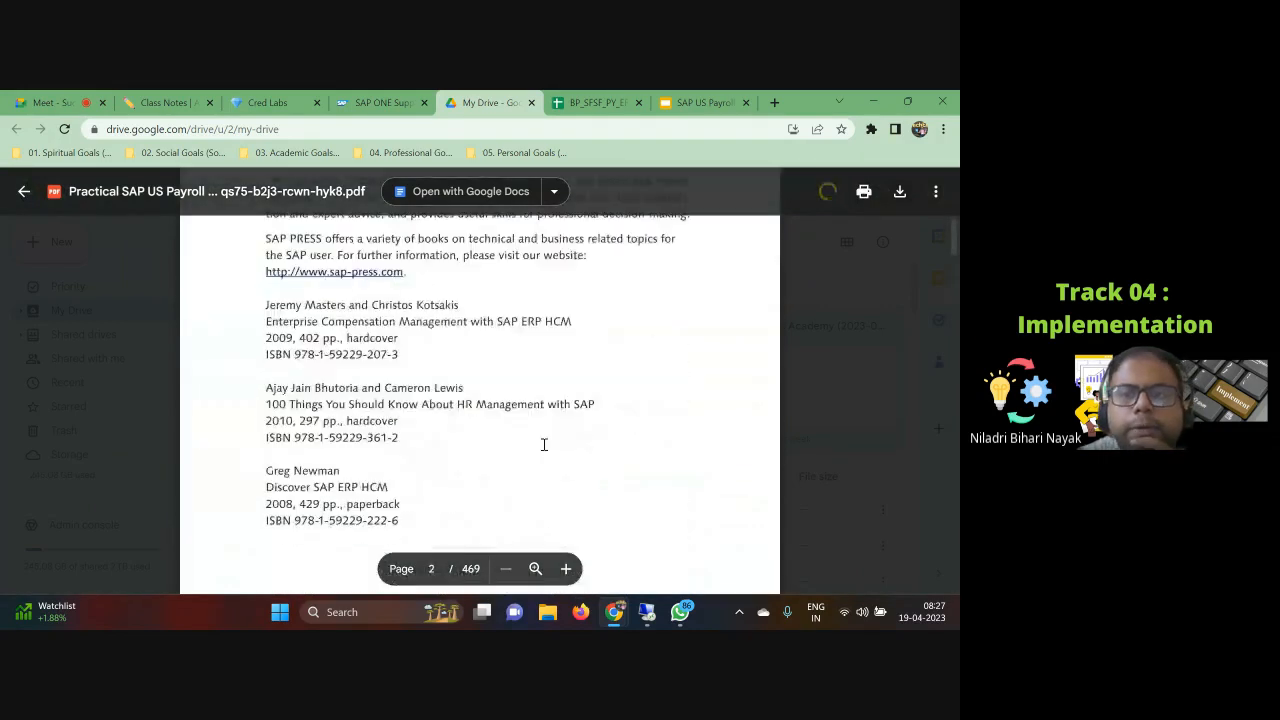
pyautogui.scroll(-10, 570, 432)
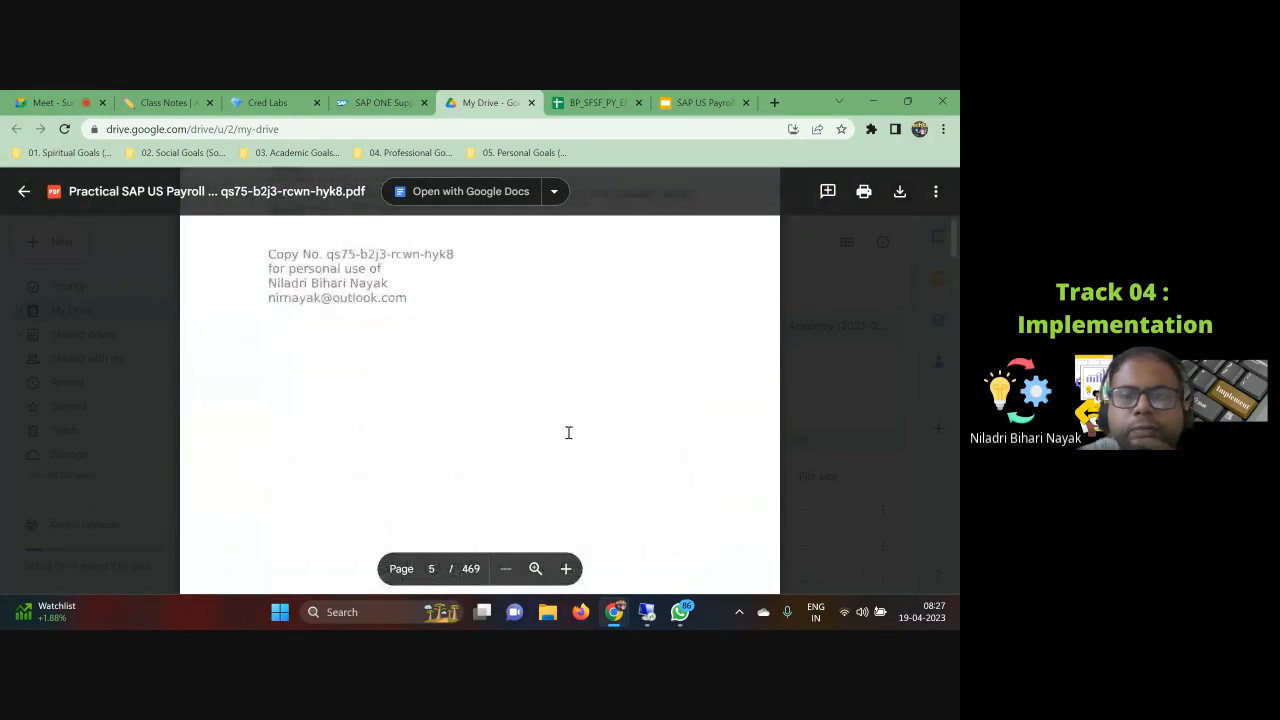
pyautogui.scroll(-8, 563, 446)
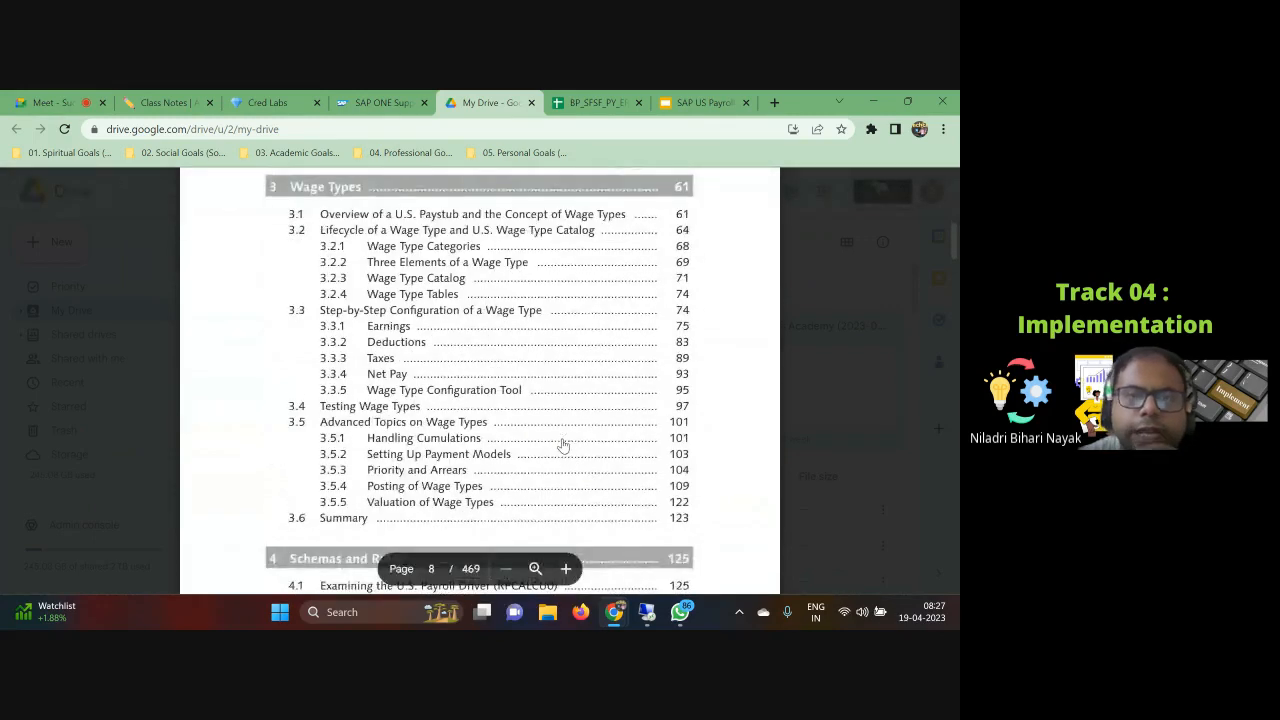
pyautogui.scroll(-5, 563, 446)
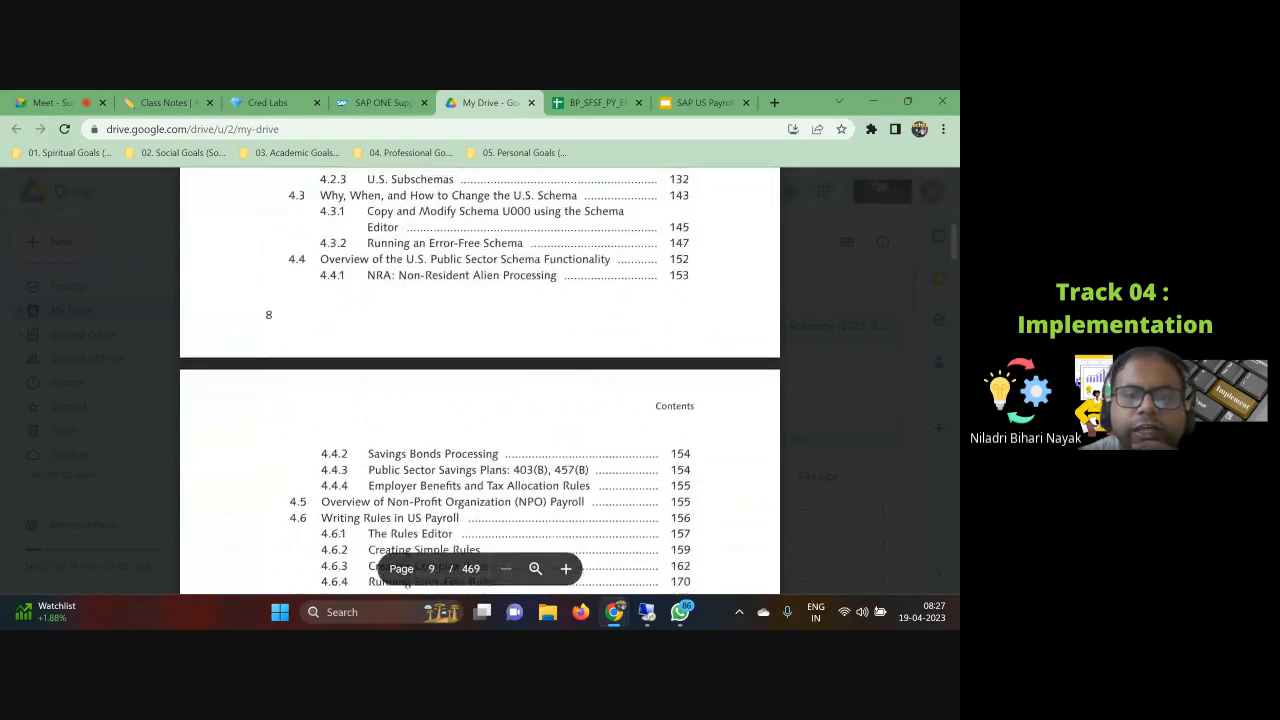
pyautogui.scroll(-5, 563, 439)
pyautogui.scroll(-5, 562, 439)
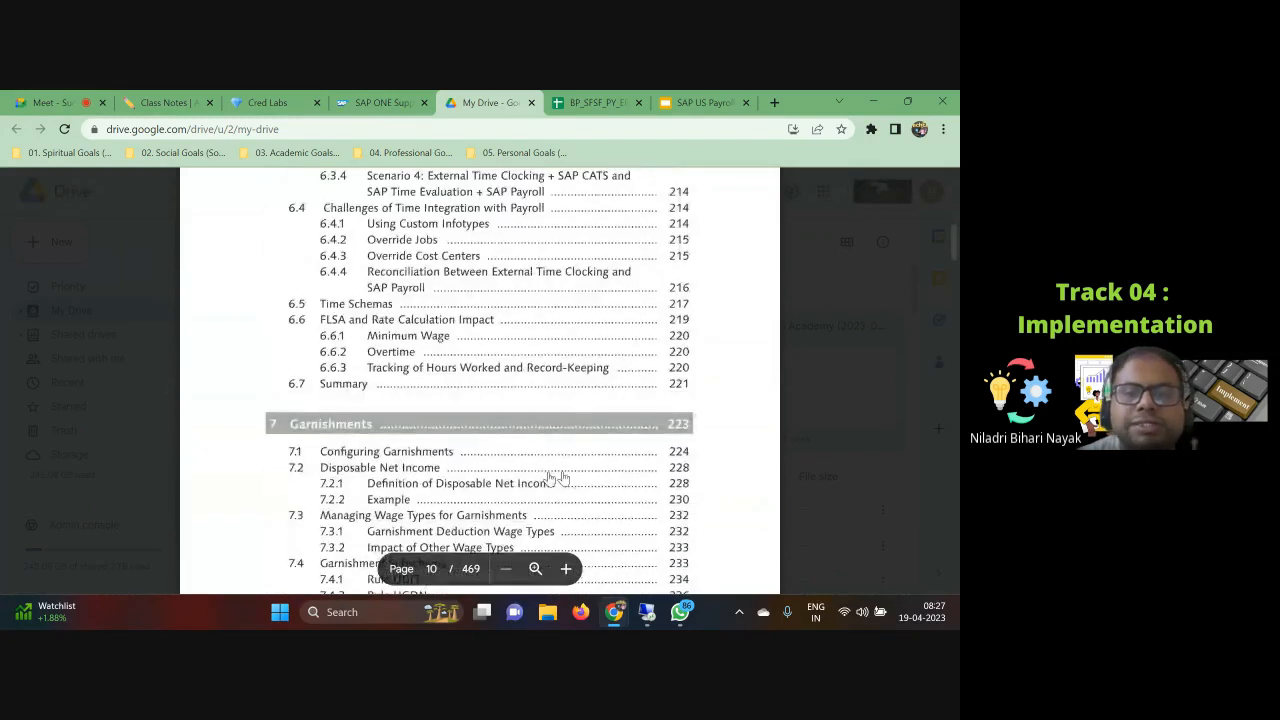
pyautogui.scroll(-3, 549, 475)
pyautogui.scroll(1, 545, 472)
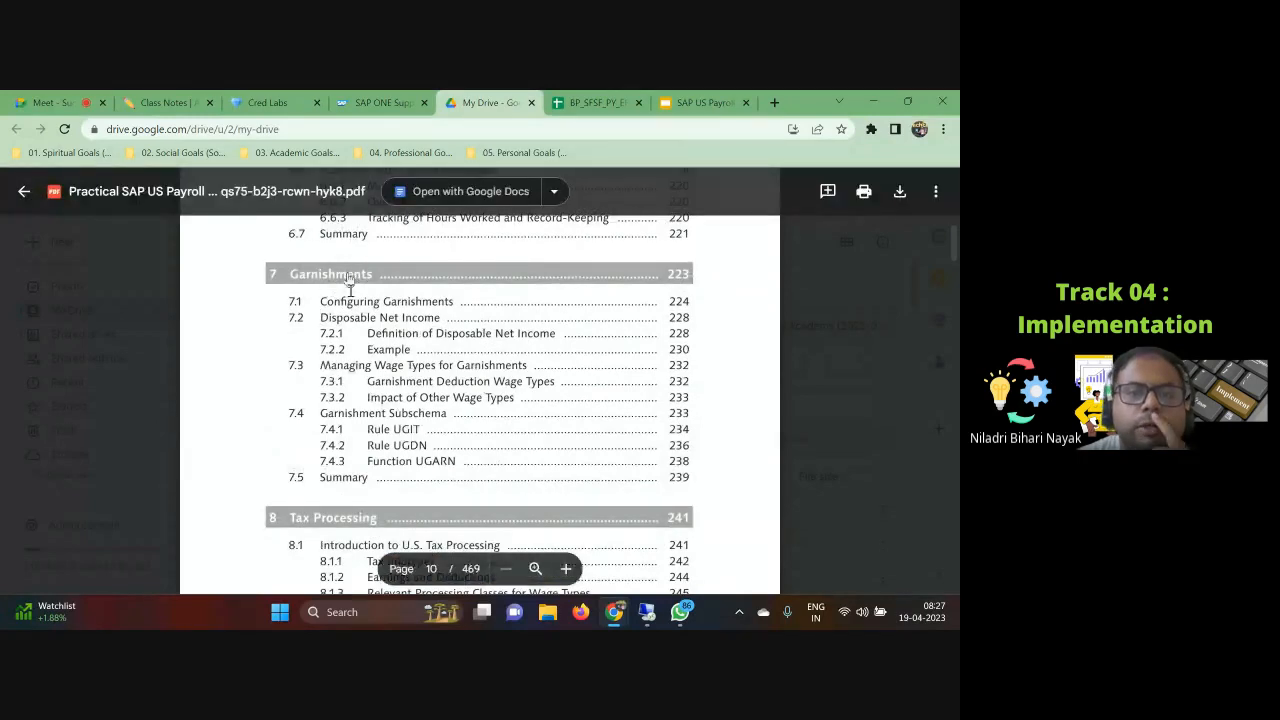
# Step: Jump to the Garnishments chapter and read its introduction and process flow figure
pyautogui.click(358, 274)
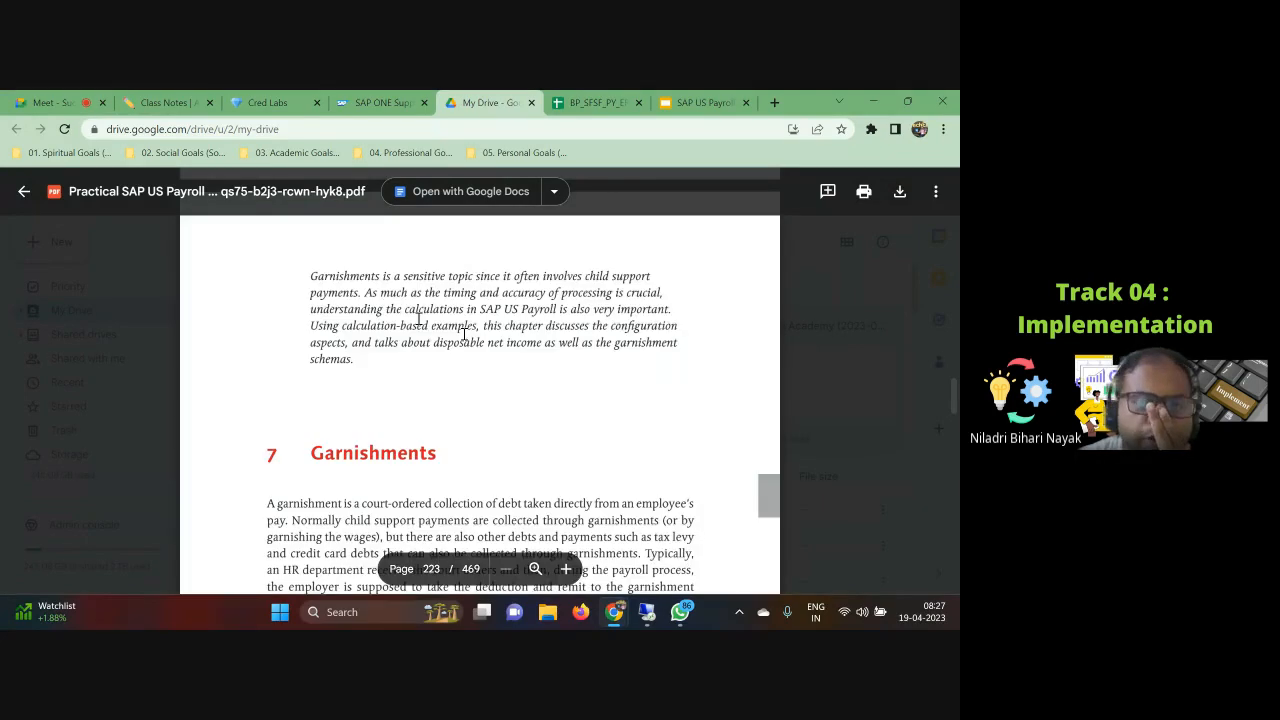
pyautogui.scroll(-5, 604, 410)
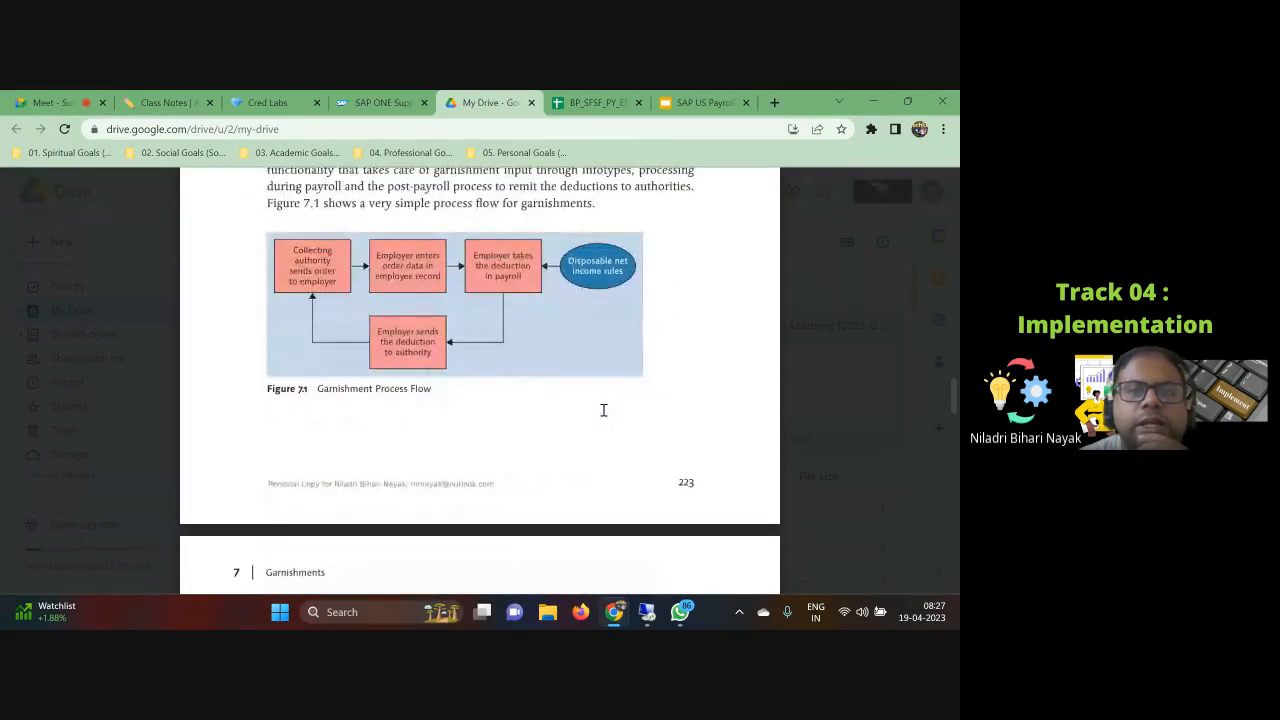
pyautogui.scroll(2, 604, 410)
pyautogui.scroll(-1, 523, 440)
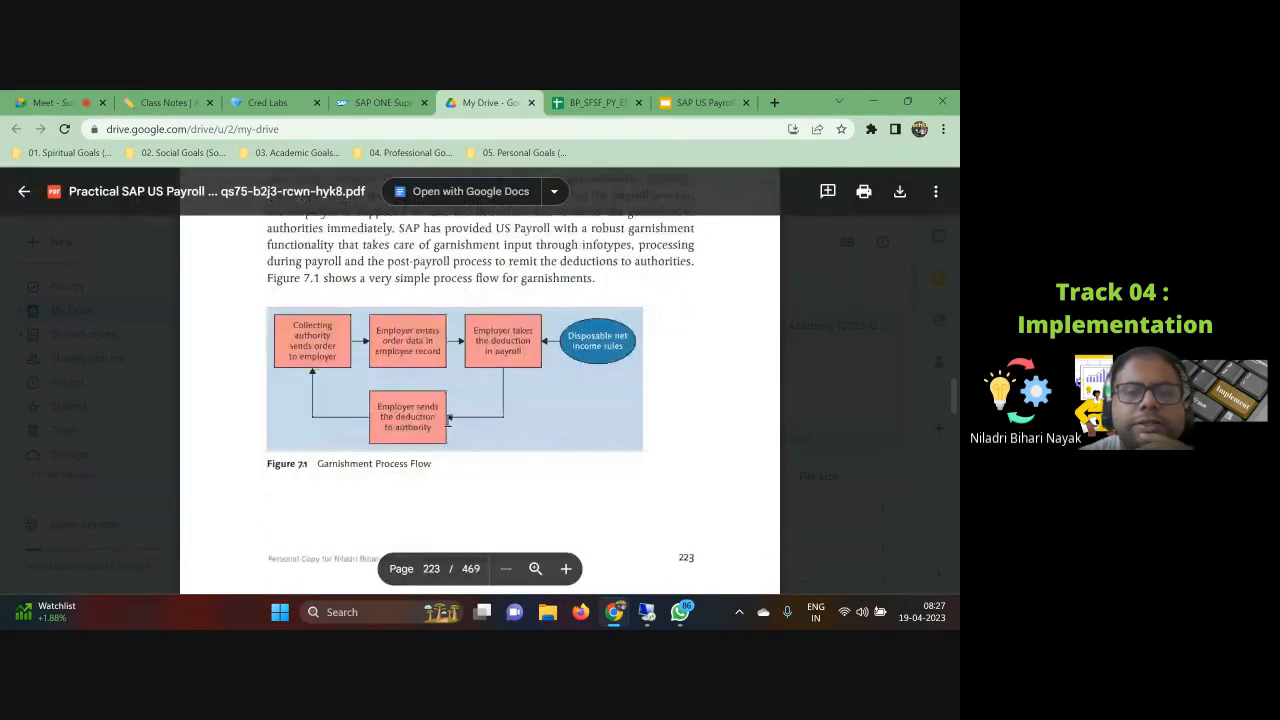
# Step: Read the book's Configuring Garnishments and Disposable Net Income sections, including the example calculation table
pyautogui.scroll(-7, 511, 423)
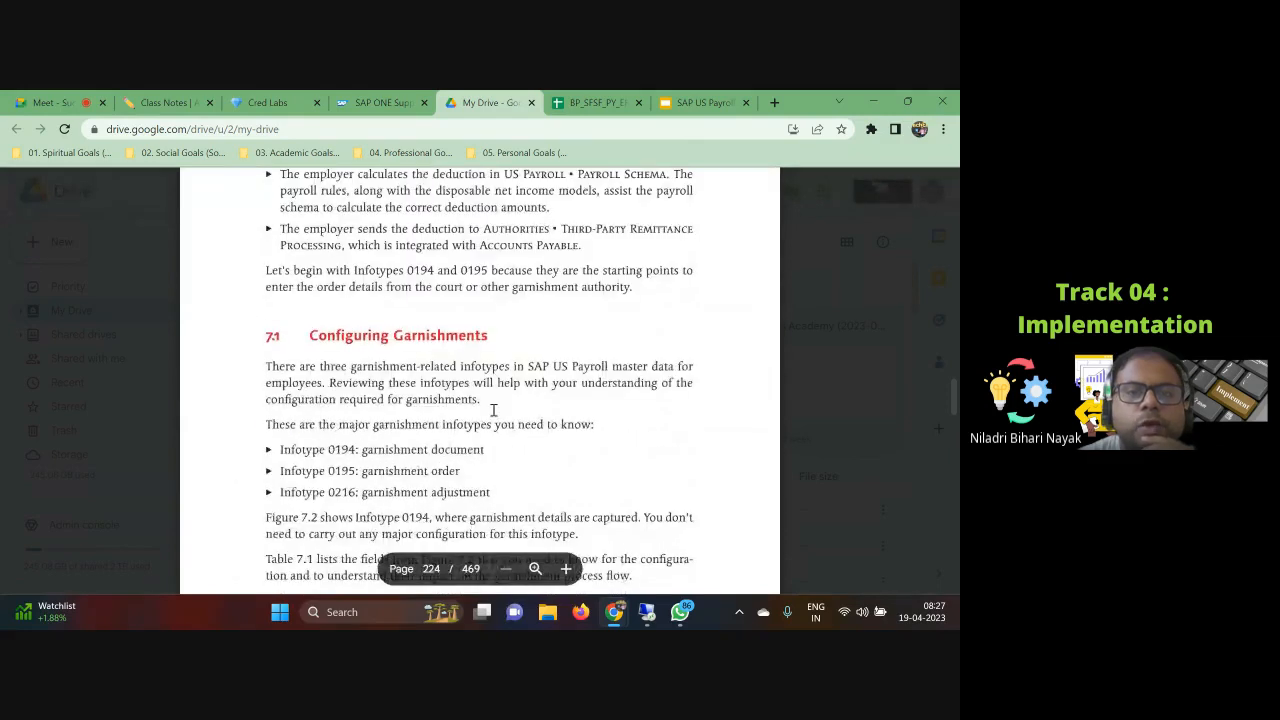
pyautogui.scroll(-7, 493, 410)
pyautogui.scroll(2, 423, 360)
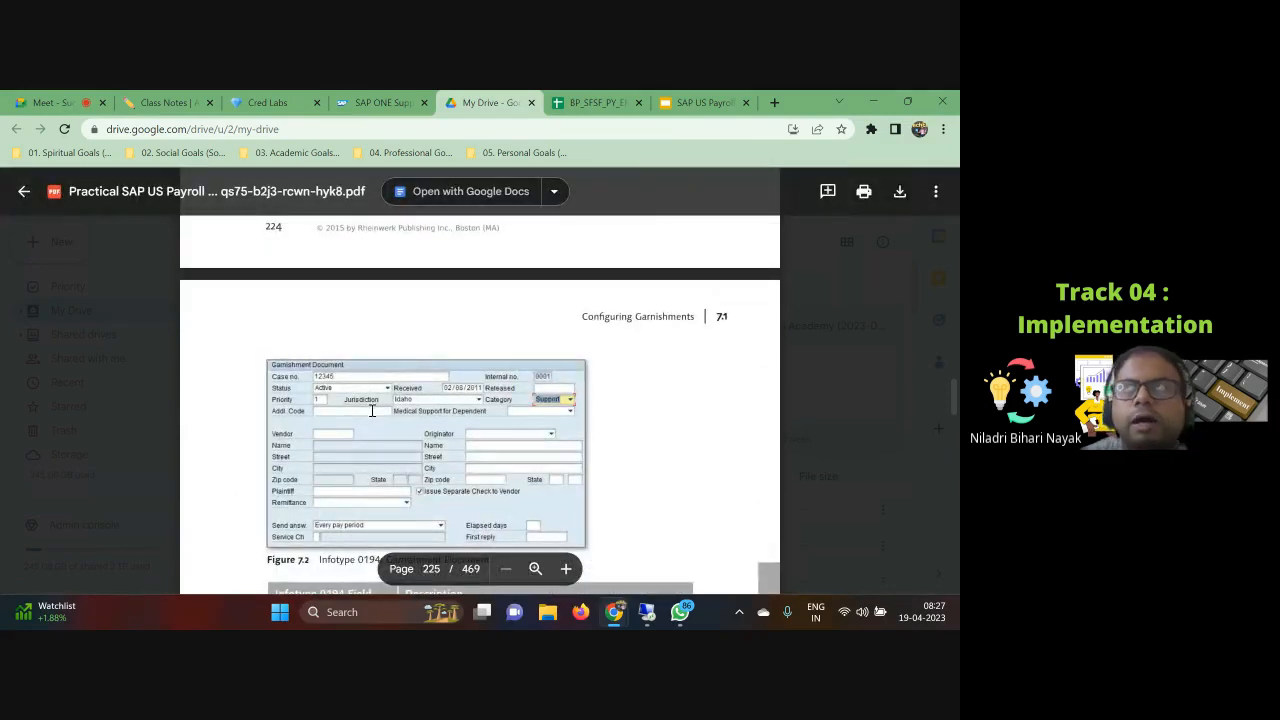
pyautogui.scroll(-5, 375, 409)
pyautogui.scroll(-10, 383, 403)
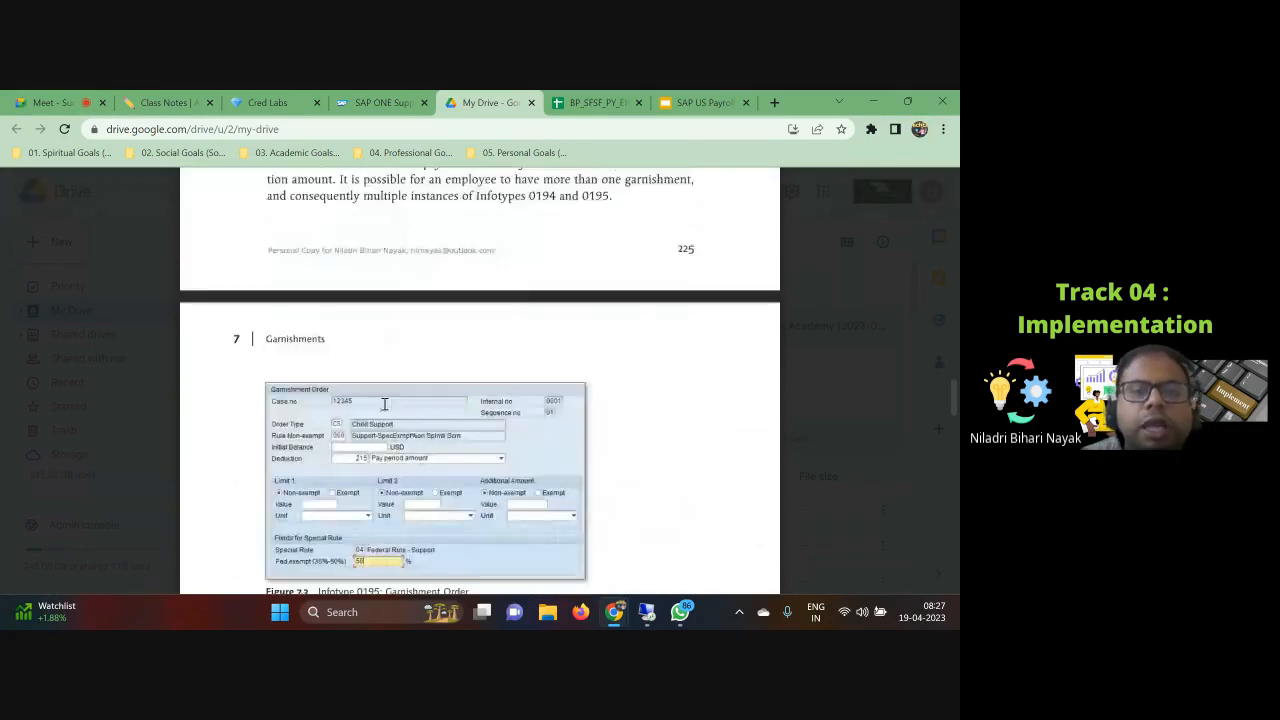
pyautogui.scroll(-2, 383, 403)
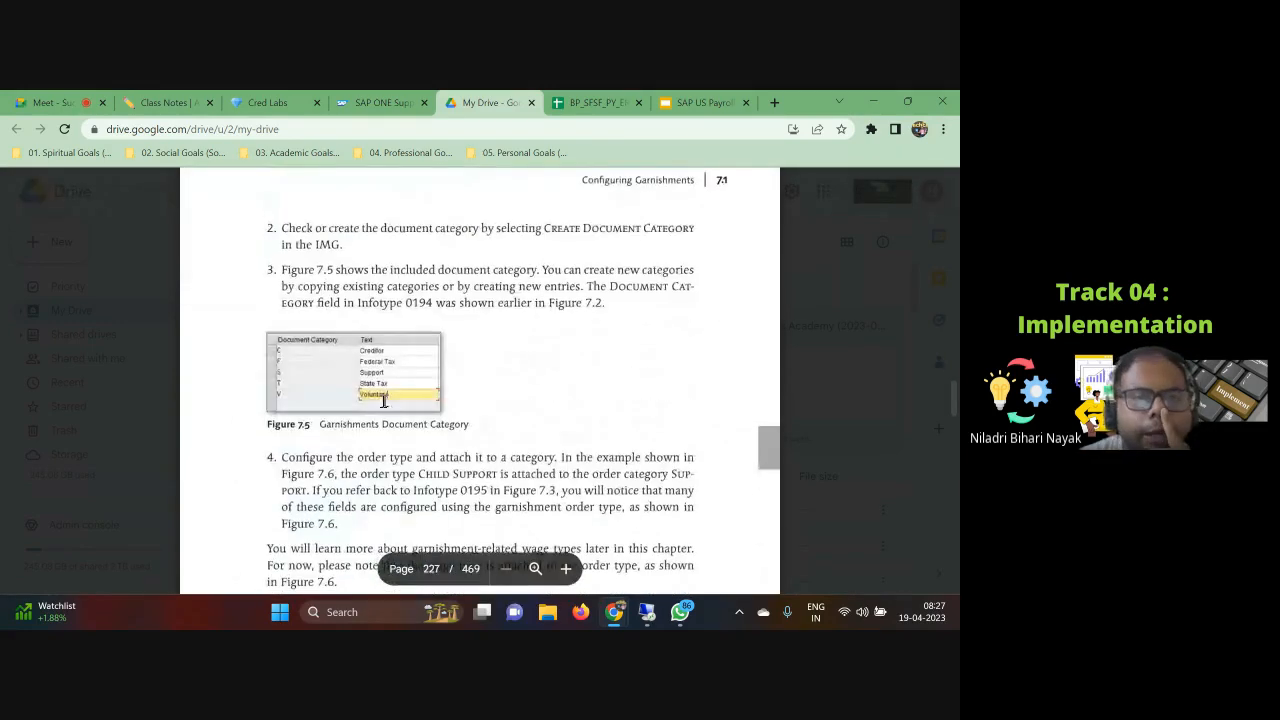
pyautogui.scroll(-8, 384, 394)
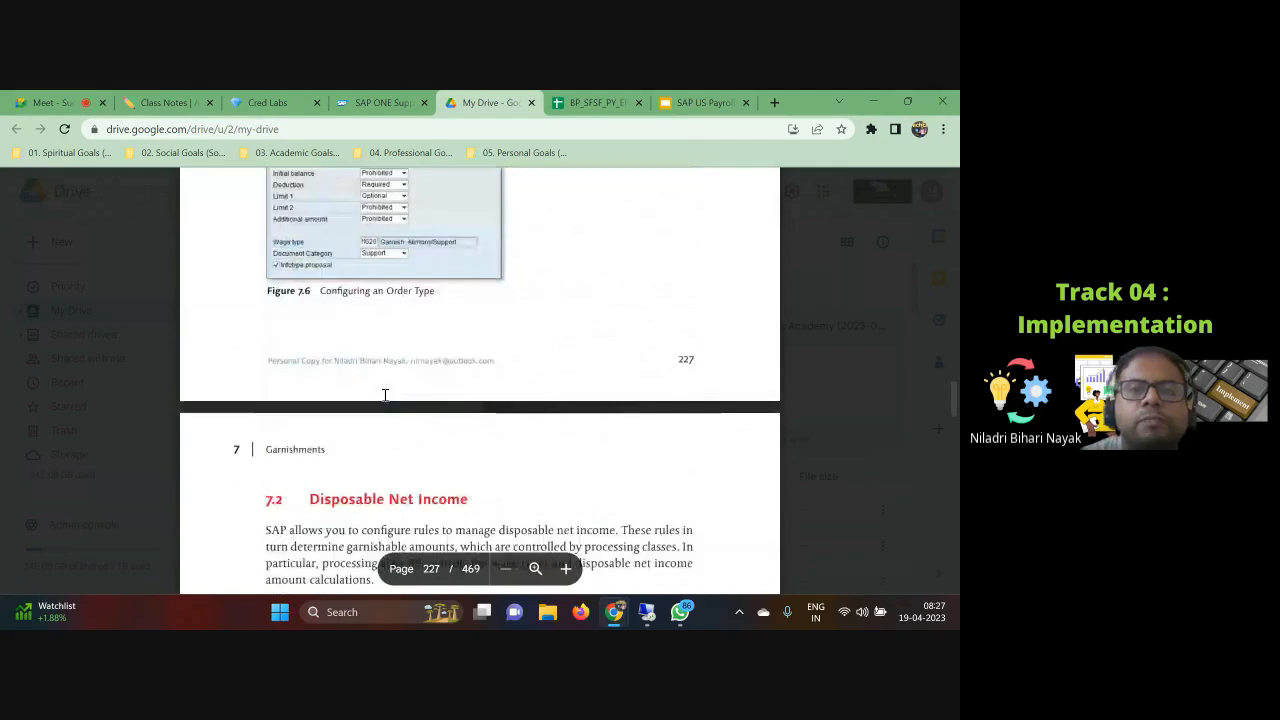
pyautogui.scroll(4, 384, 394)
pyautogui.scroll(-5, 386, 395)
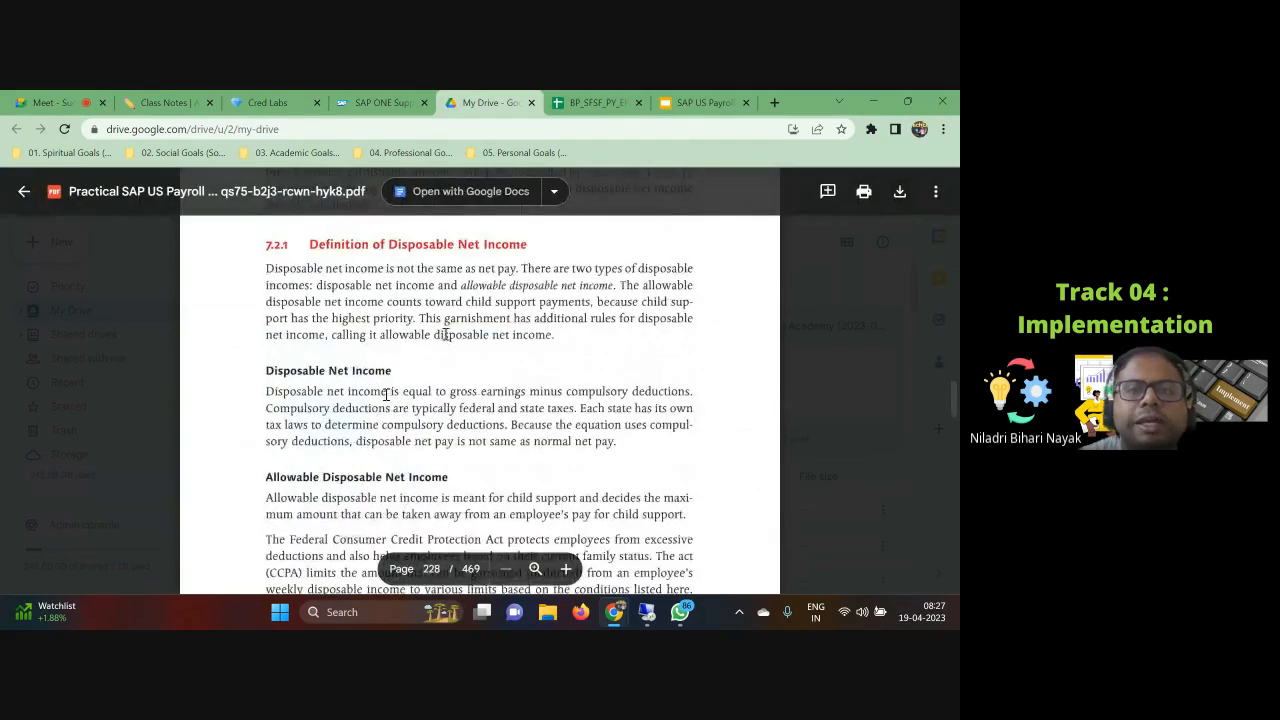
pyautogui.scroll(-12, 386, 395)
pyautogui.scroll(-10, 440, 441)
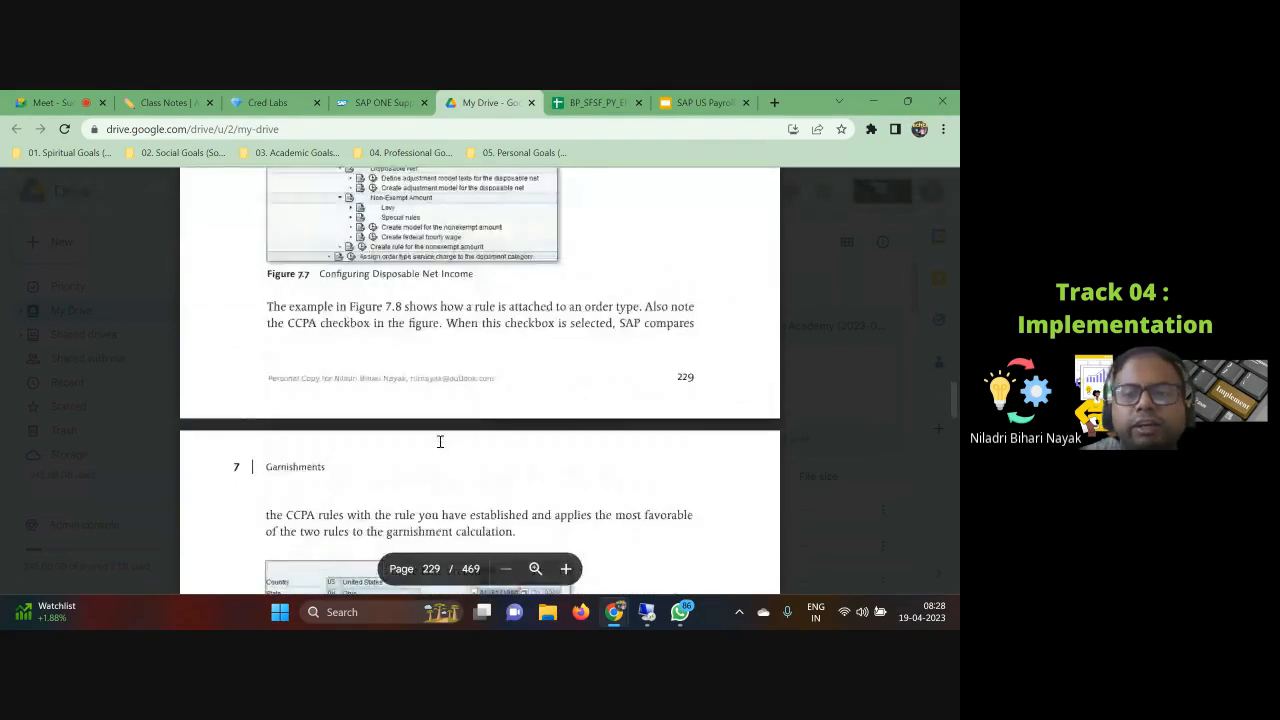
pyautogui.scroll(-10, 440, 441)
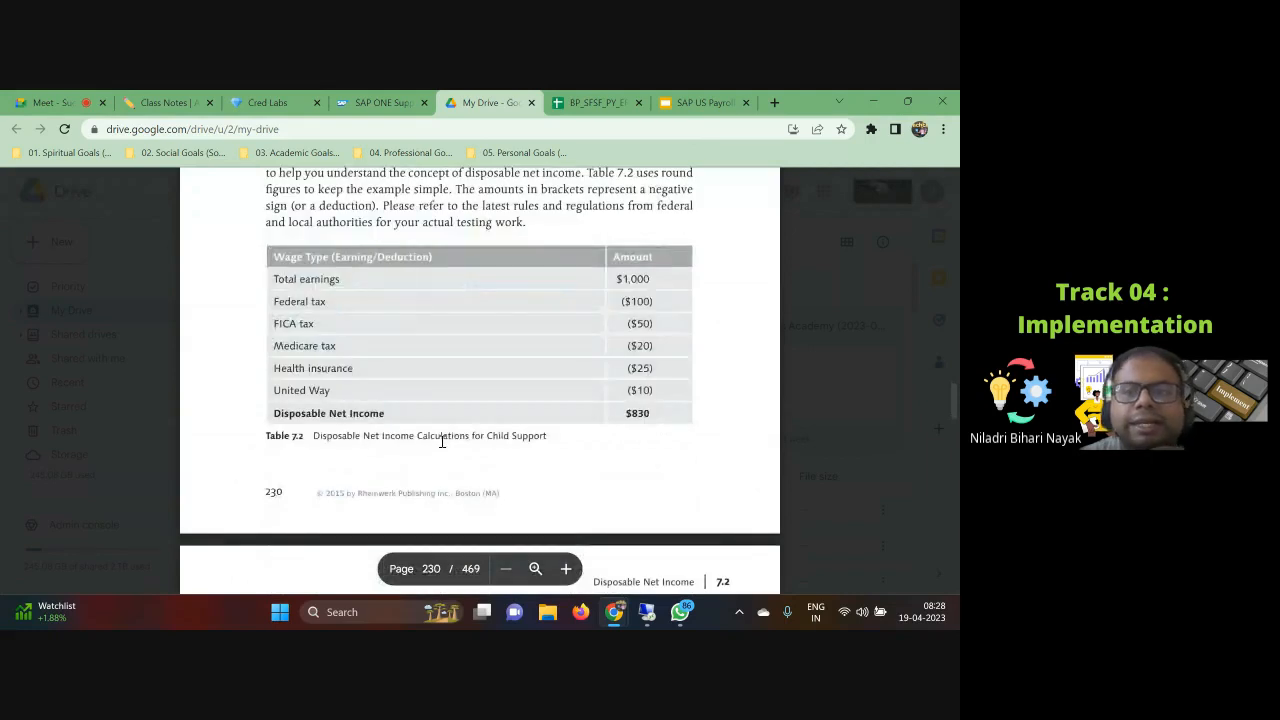
pyautogui.scroll(3, 442, 441)
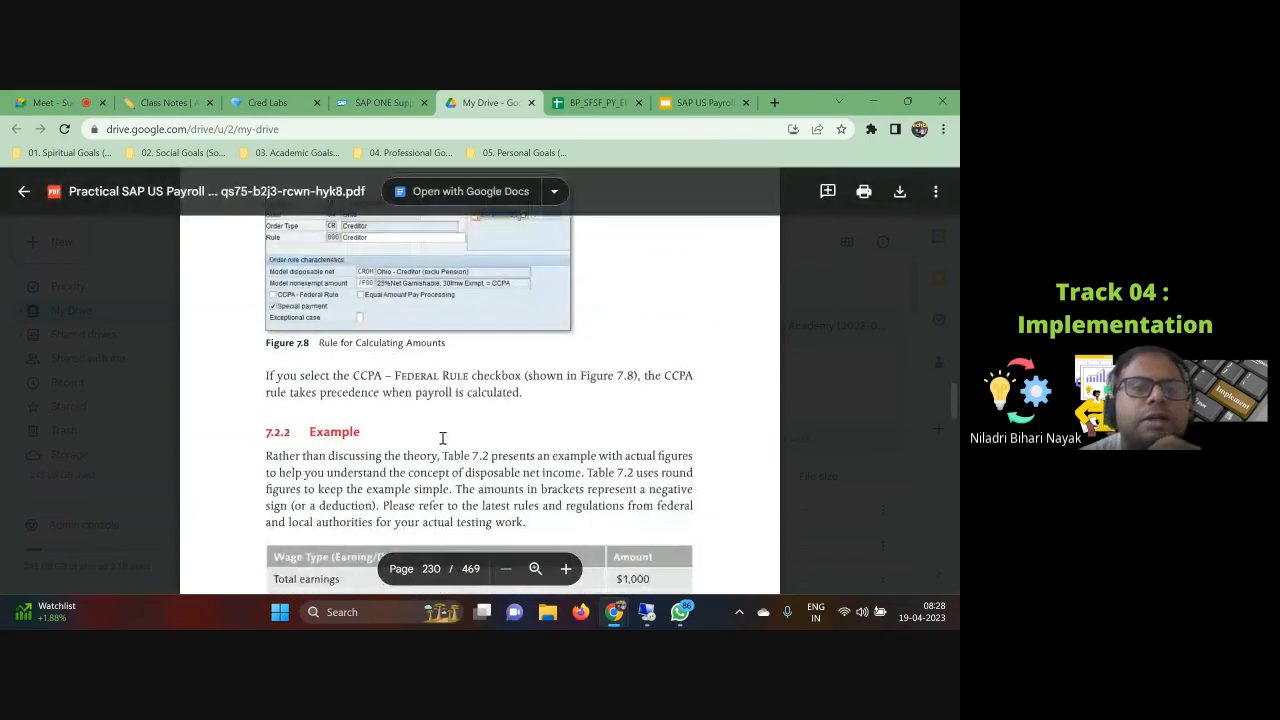
pyautogui.scroll(-10, 445, 435)
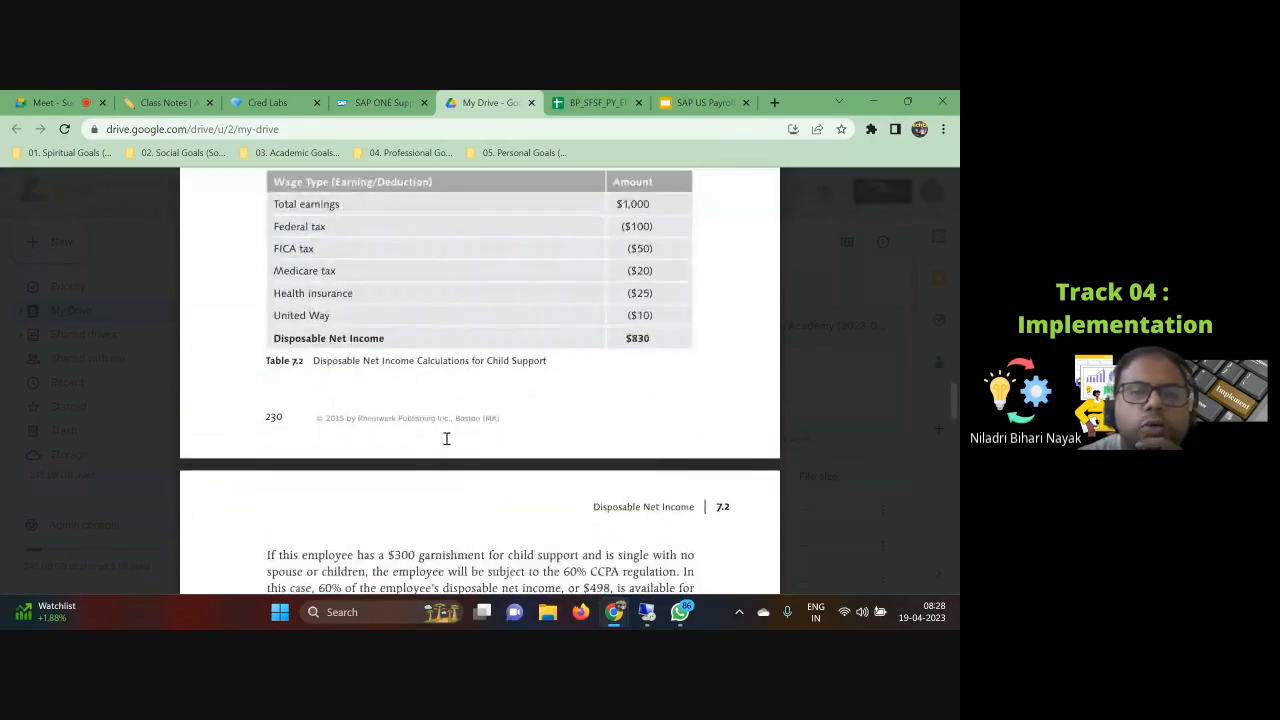
pyautogui.scroll(-4, 446, 438)
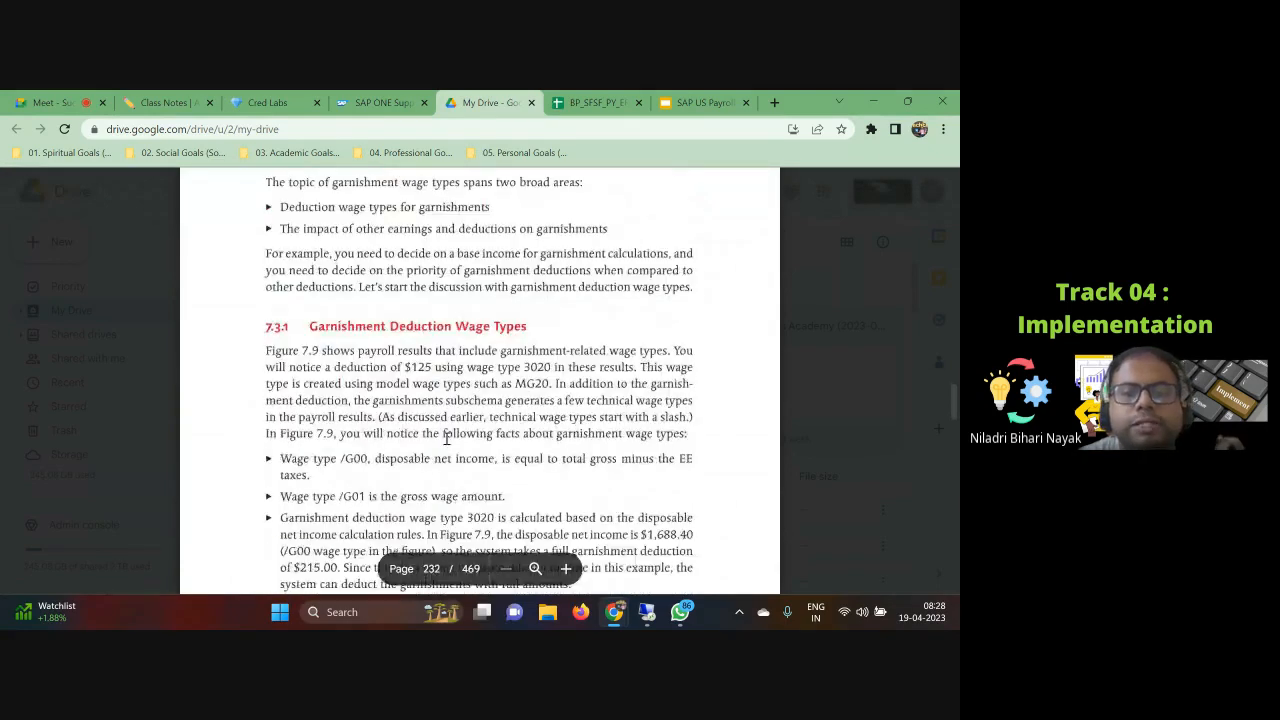
# Step: Read the sections on garnishment deduction wage types, the garnishment subschema UGRN, rules UGIT and UGDN, and function UGARN
pyautogui.scroll(-3, 446, 438)
pyautogui.scroll(3, 440, 430)
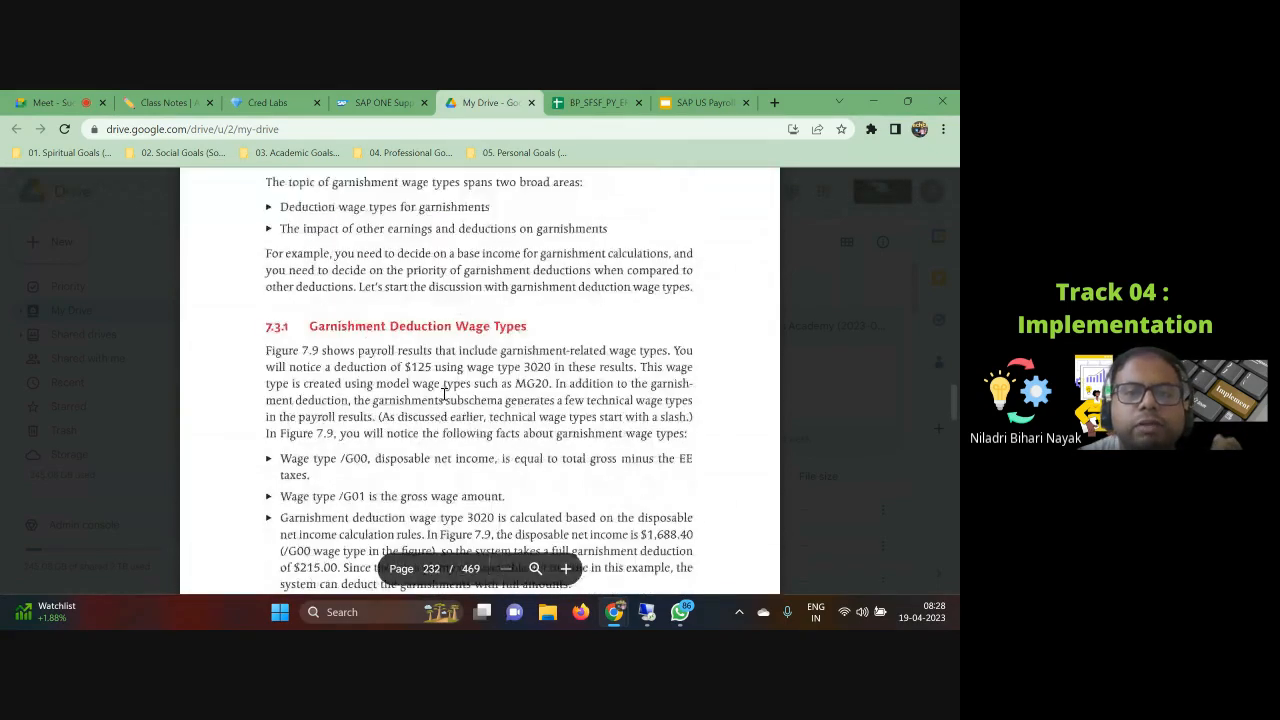
pyautogui.scroll(-2, 355, 408)
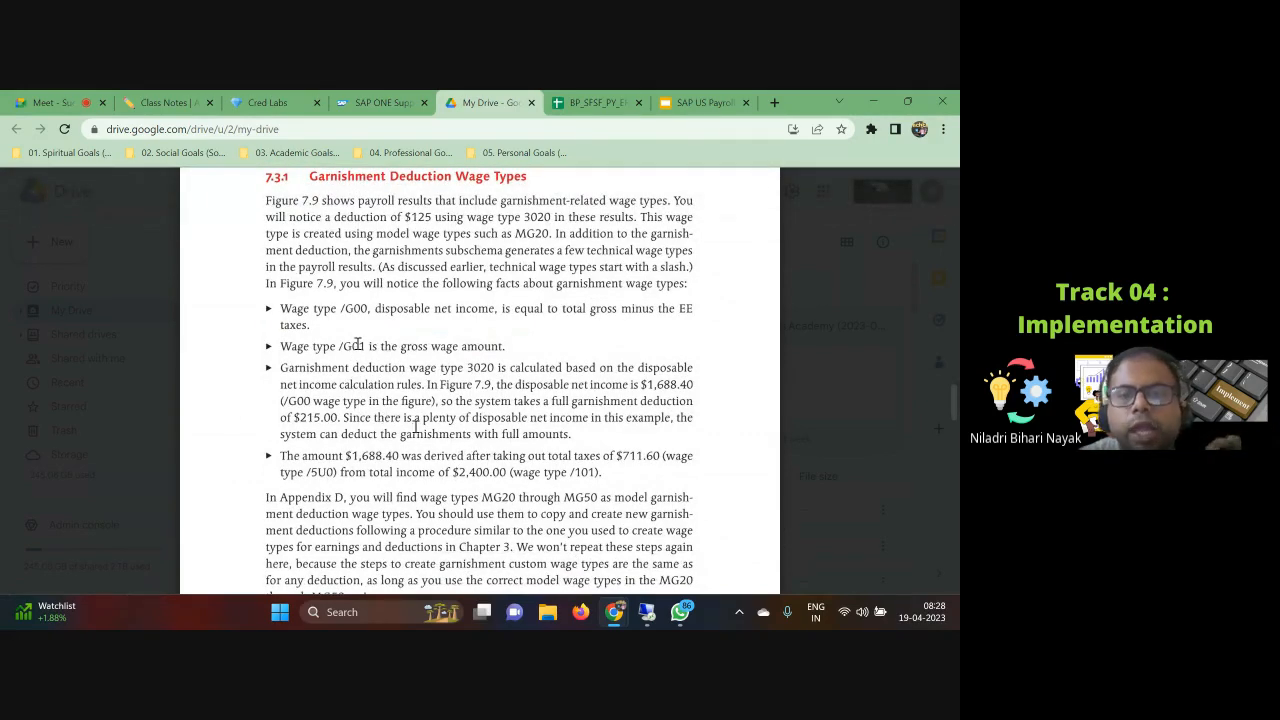
pyautogui.scroll(-5, 410, 373)
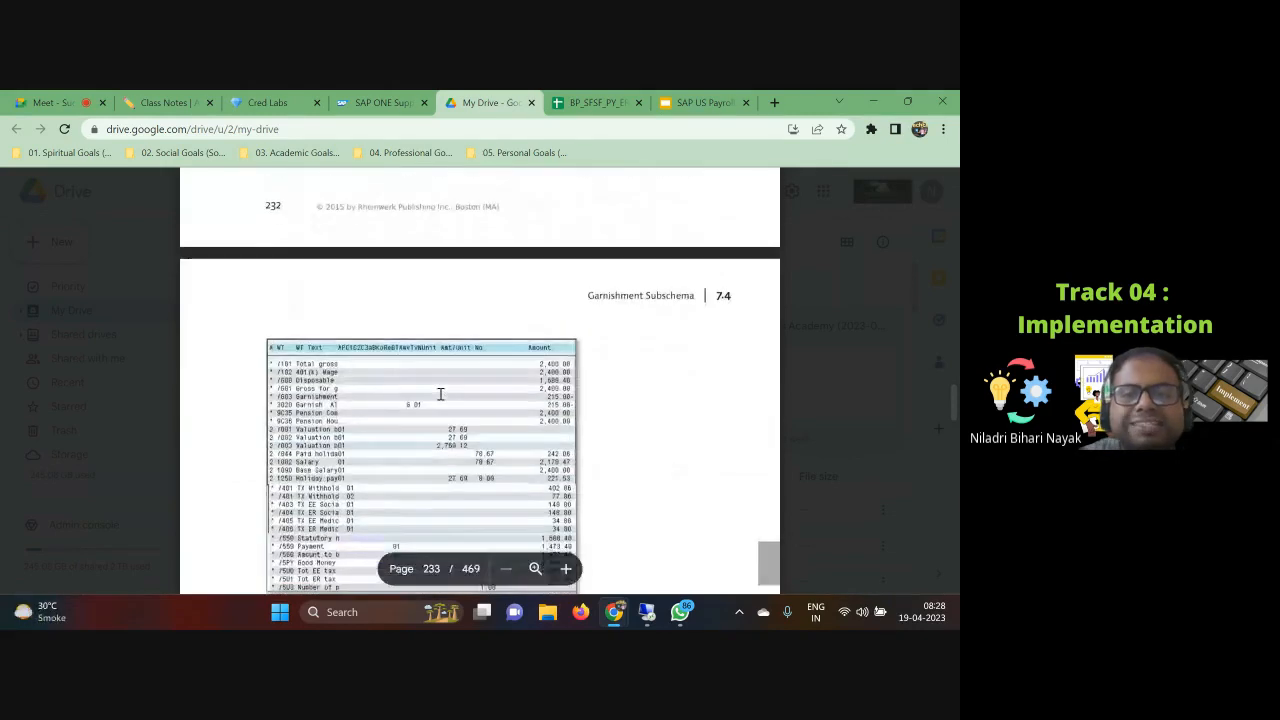
pyautogui.scroll(-3, 440, 398)
pyautogui.scroll(-5, 440, 398)
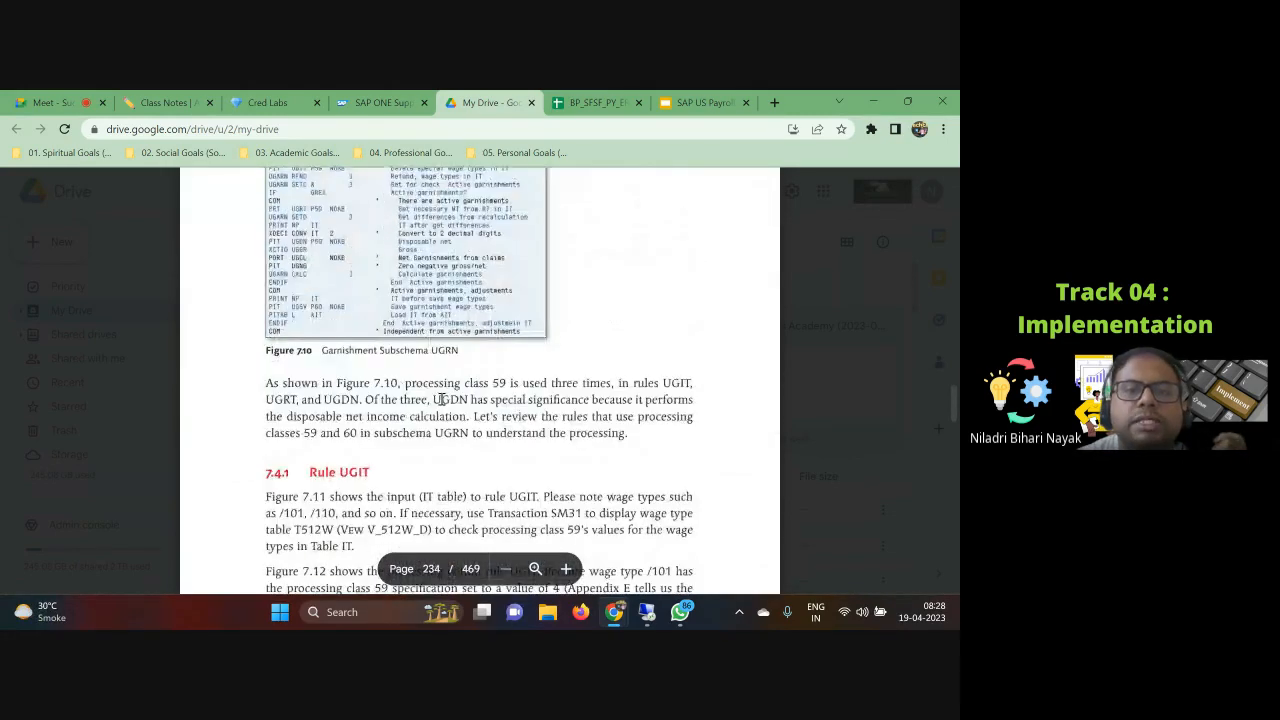
pyautogui.scroll(-3, 440, 398)
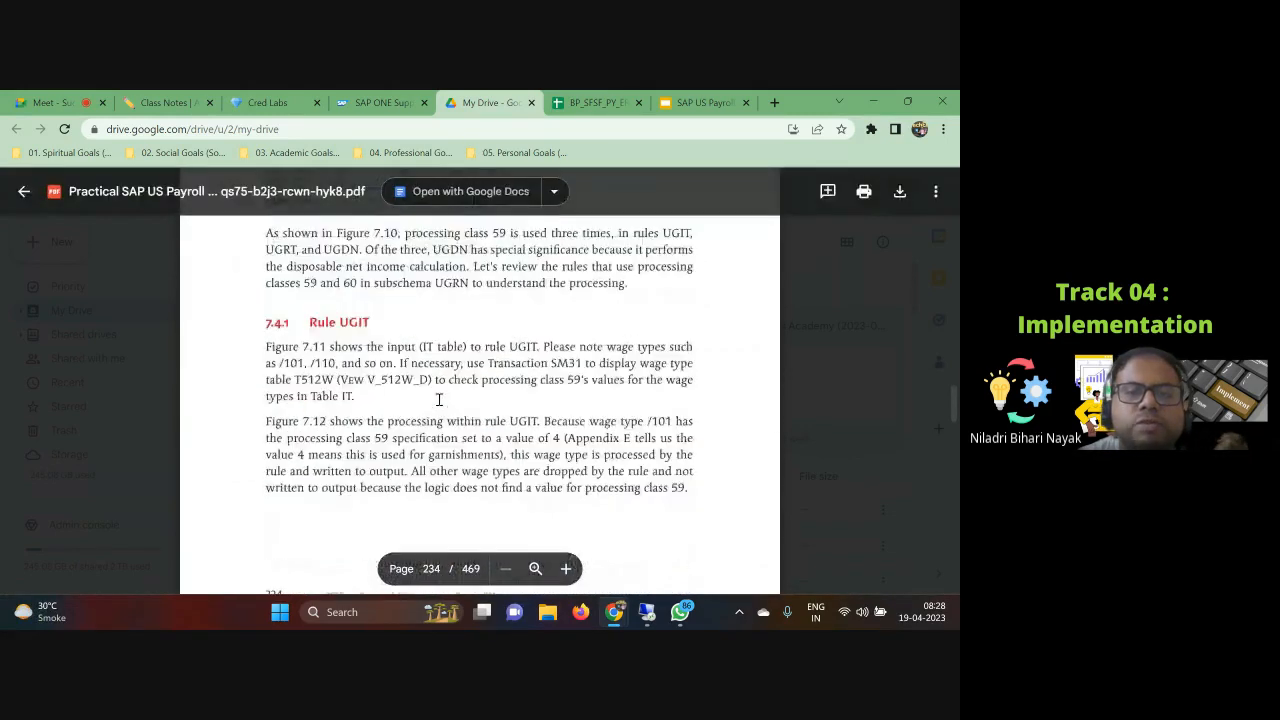
pyautogui.scroll(-2, 438, 399)
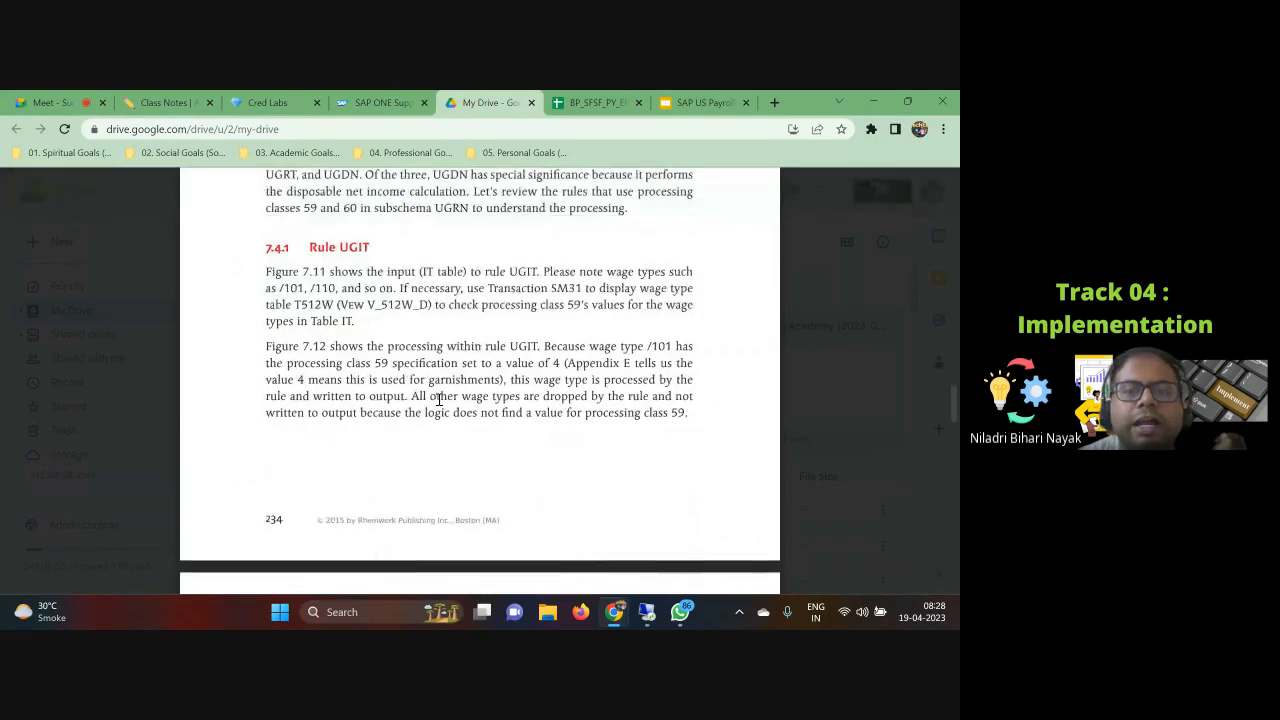
pyautogui.scroll(-10, 438, 399)
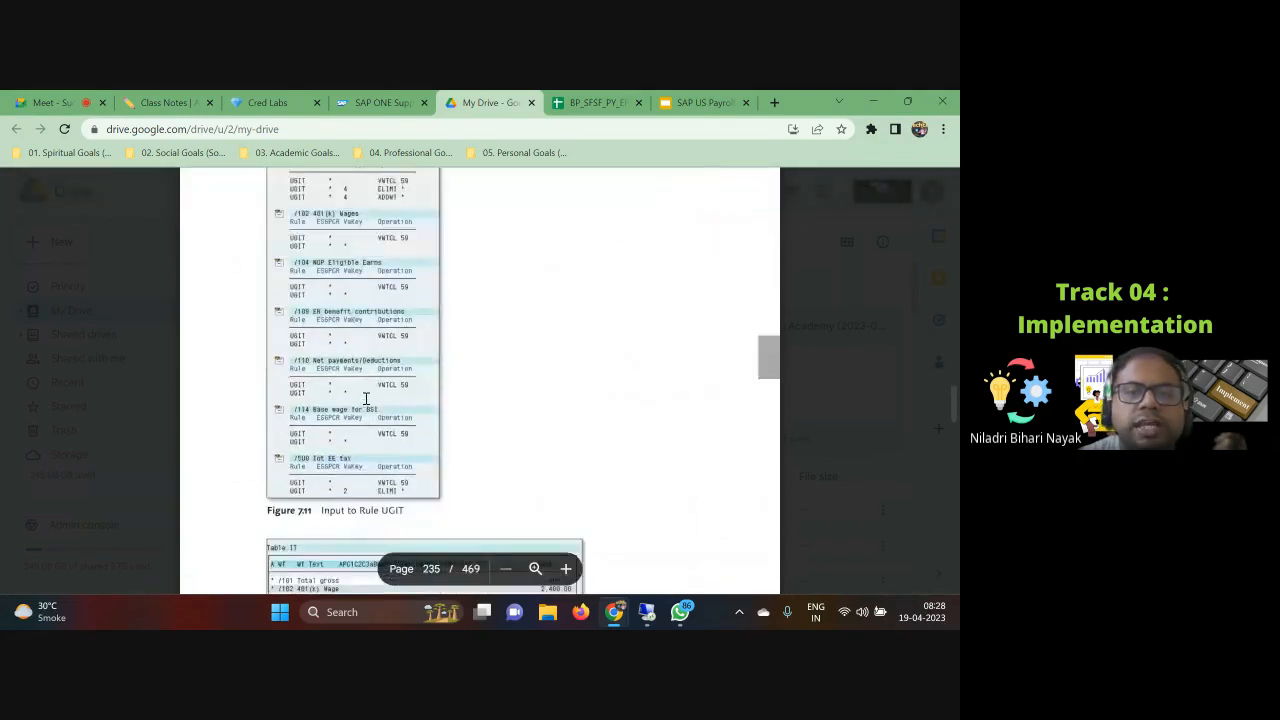
pyautogui.scroll(-10, 366, 399)
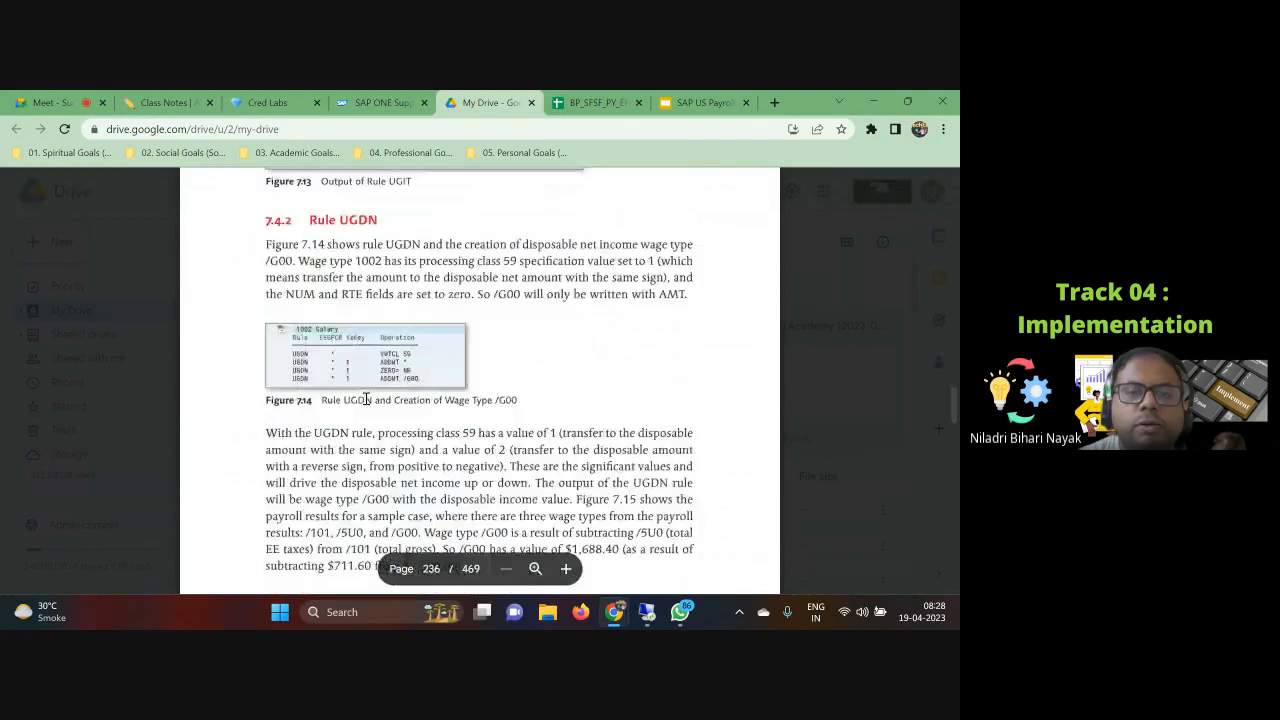
pyautogui.scroll(-15, 366, 399)
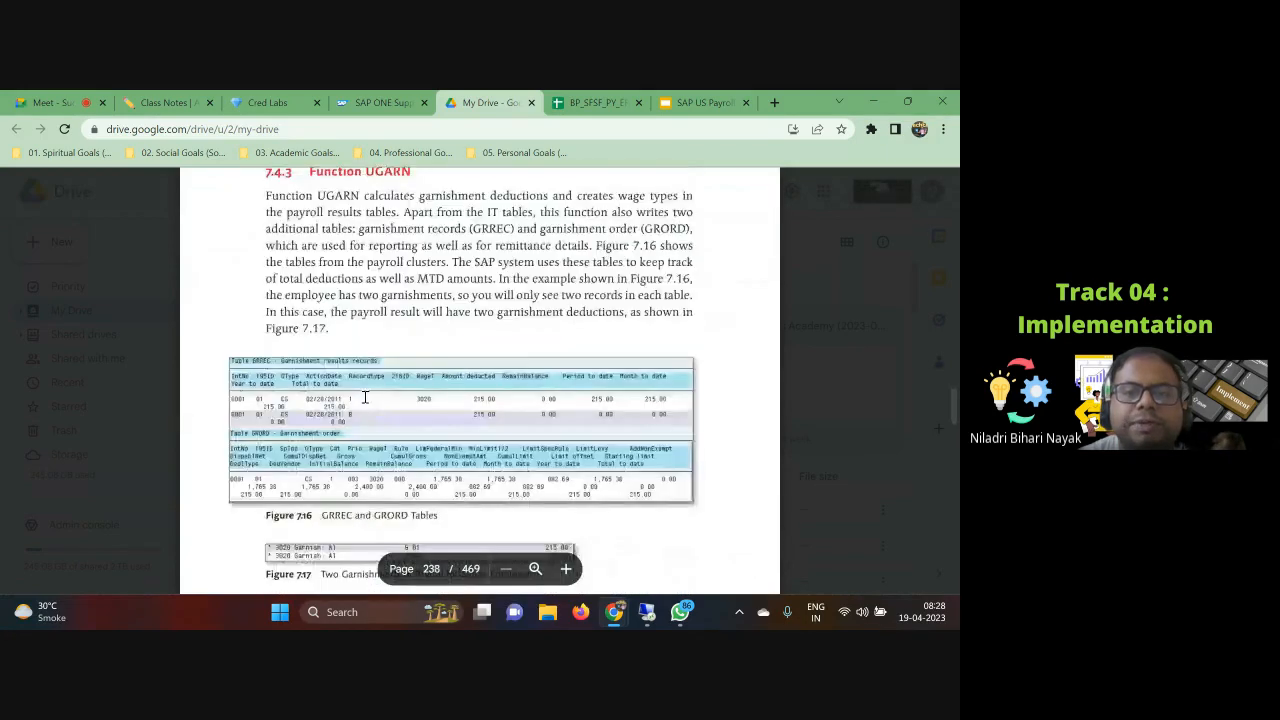
pyautogui.scroll(-10, 365, 399)
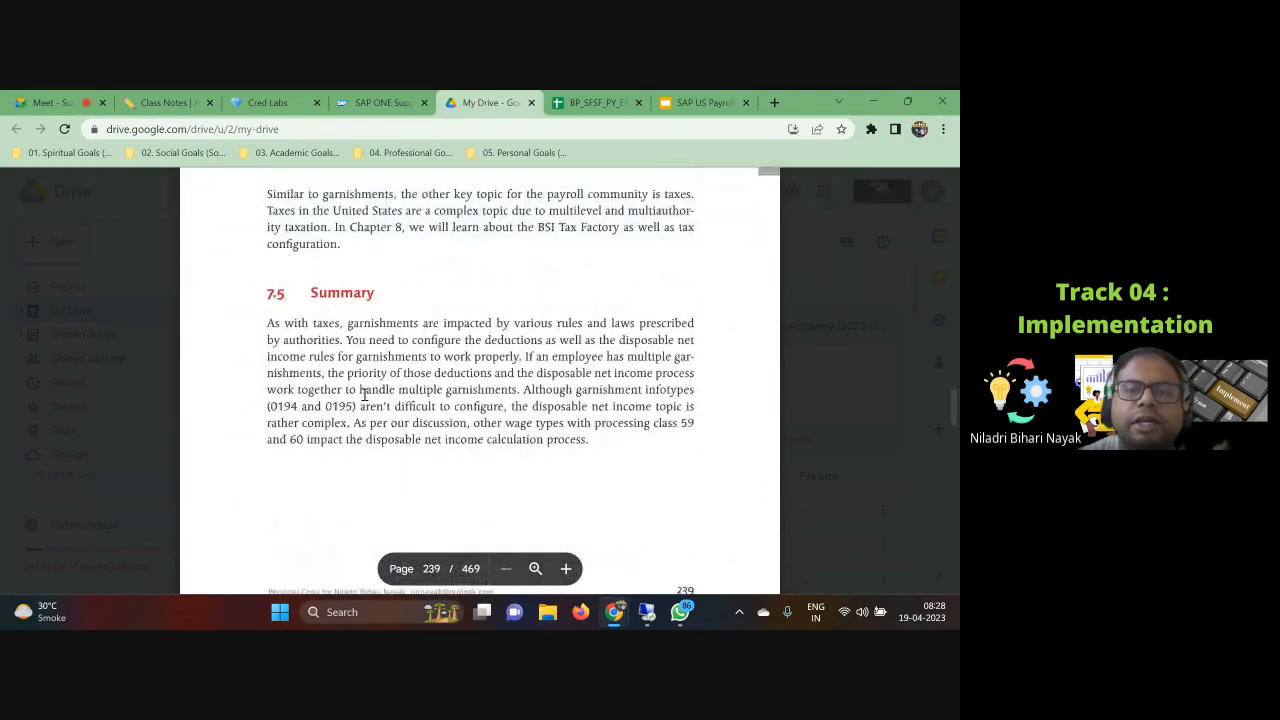
pyautogui.scroll(10, 366, 395)
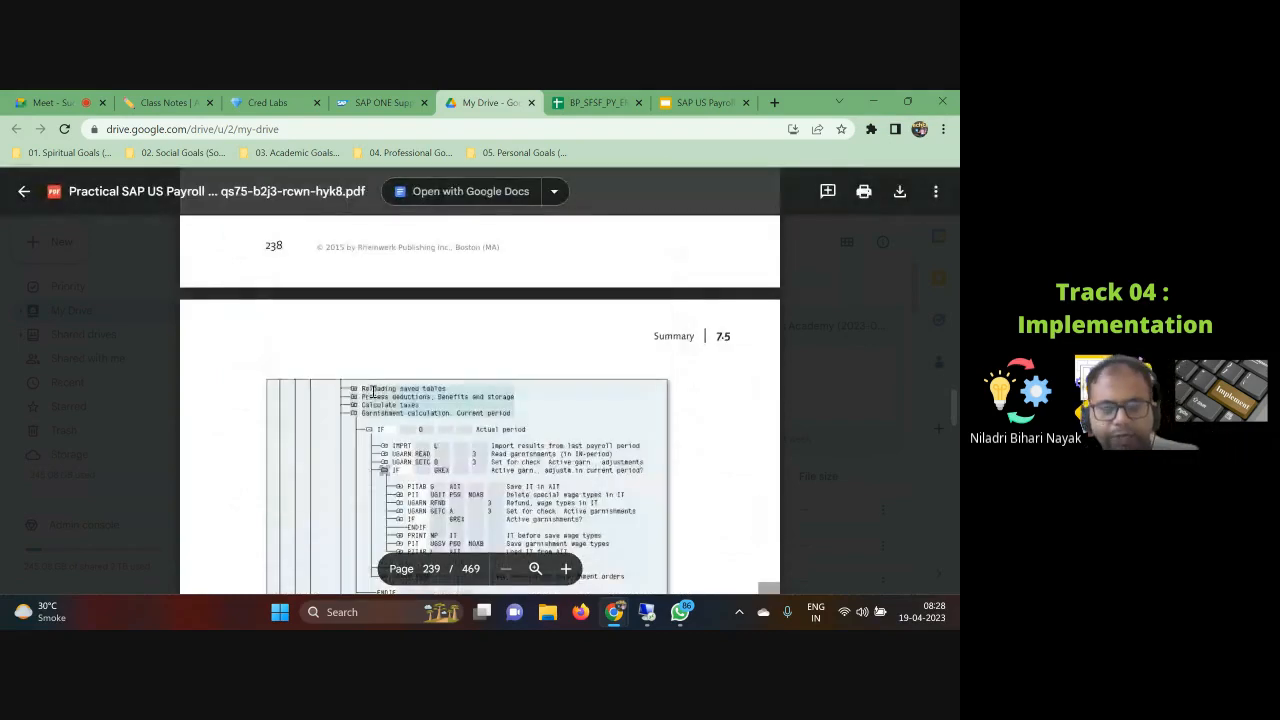
pyautogui.scroll(15, 376, 390)
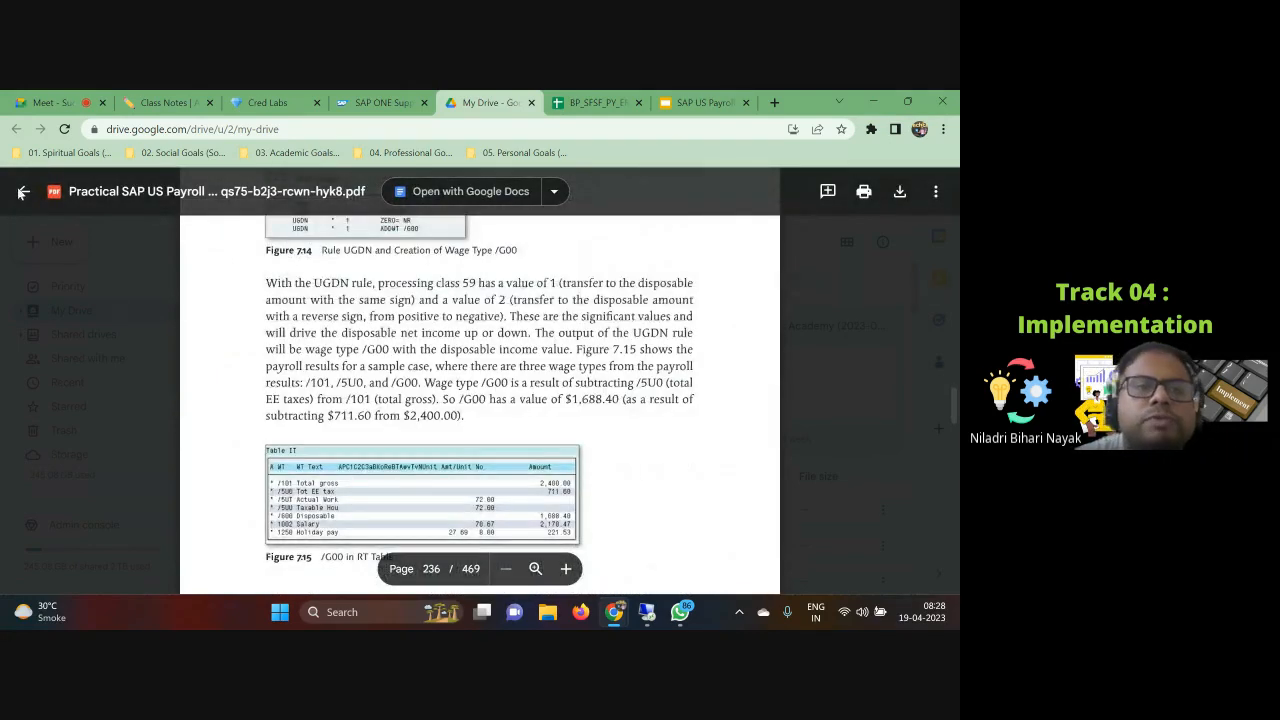
# Step: Switch to the Class Notes tab and review the Garnishments page's overview, hands-on list and configuration notes
pyautogui.click(598, 102)
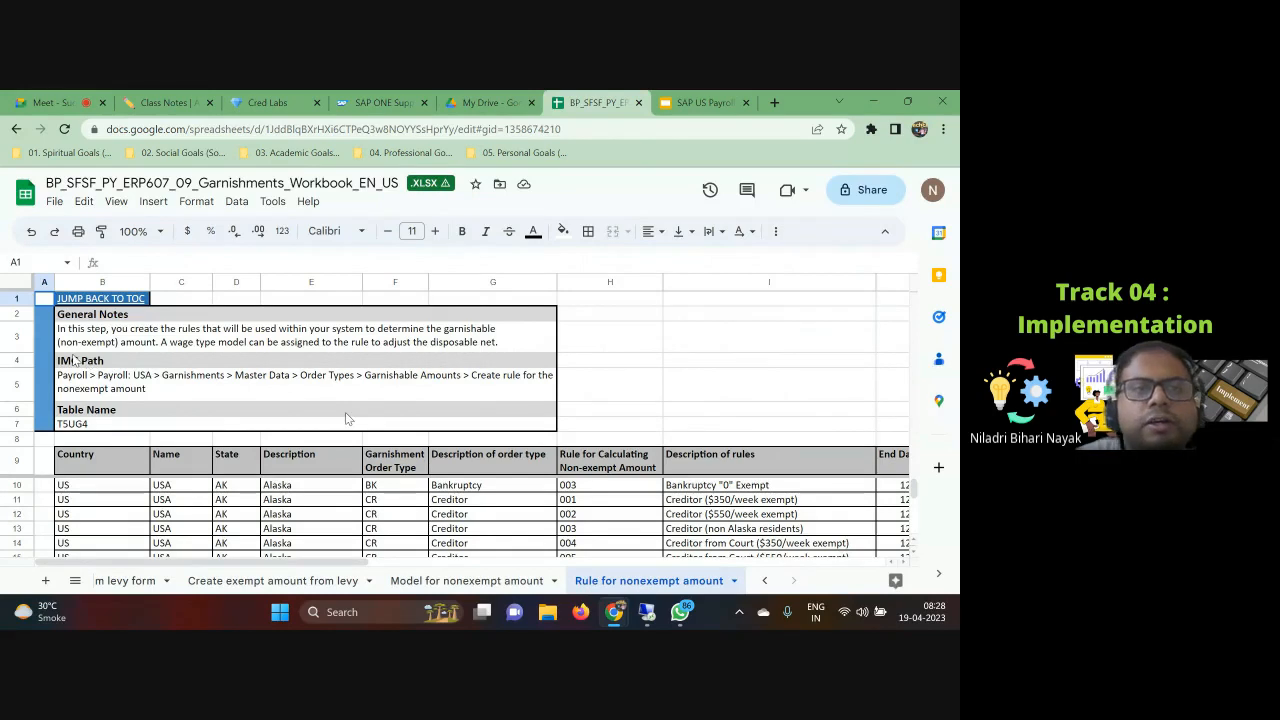
pyautogui.click(166, 100)
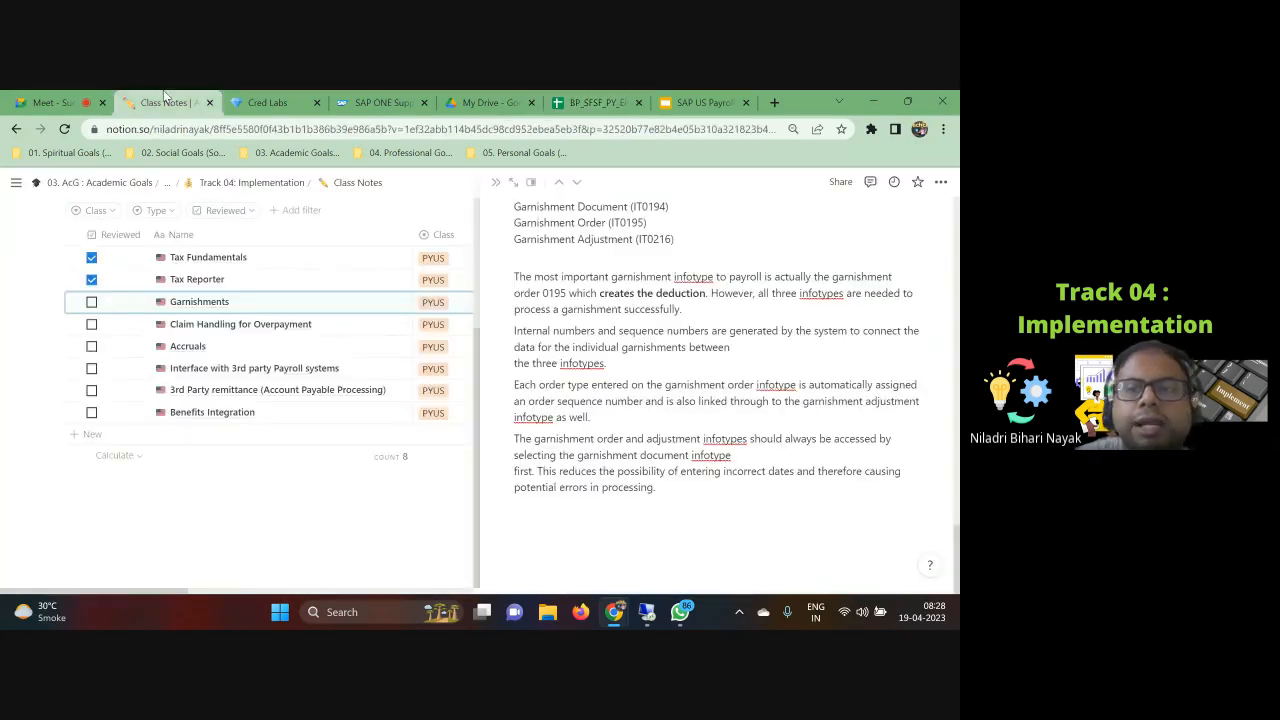
pyautogui.scroll(5, 640, 460)
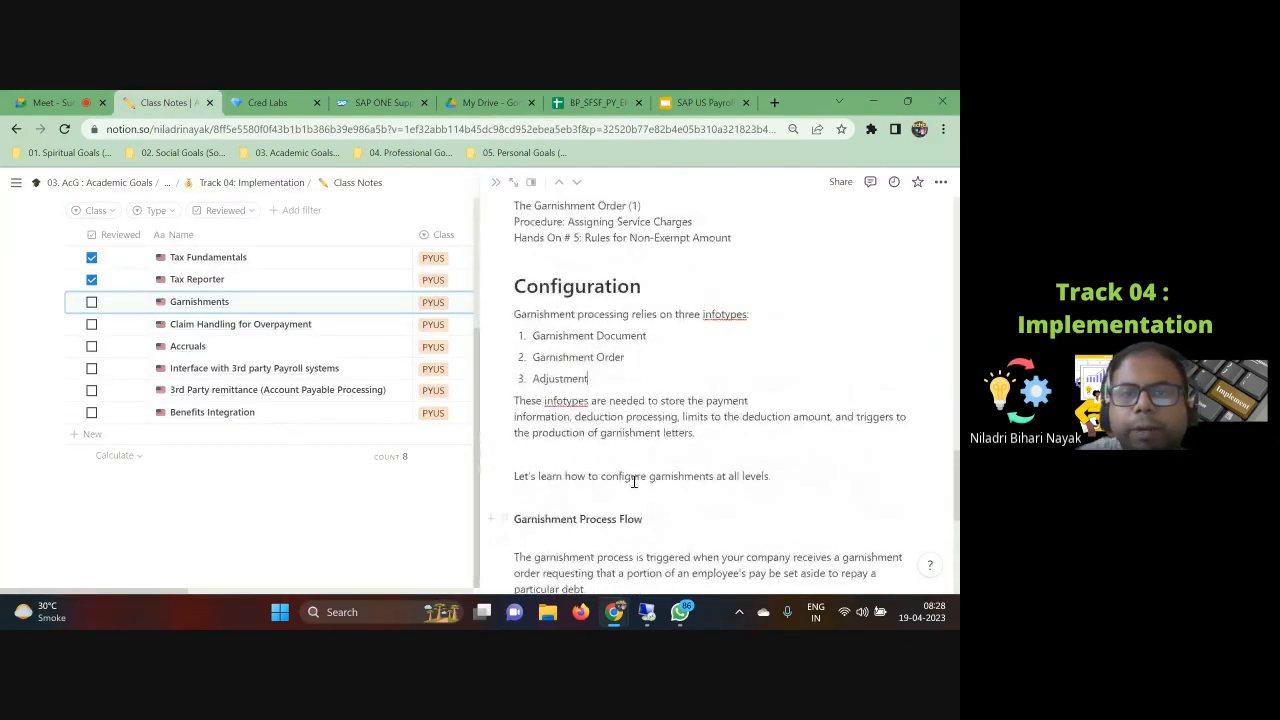
pyautogui.scroll(4, 634, 485)
pyautogui.scroll(-3, 625, 500)
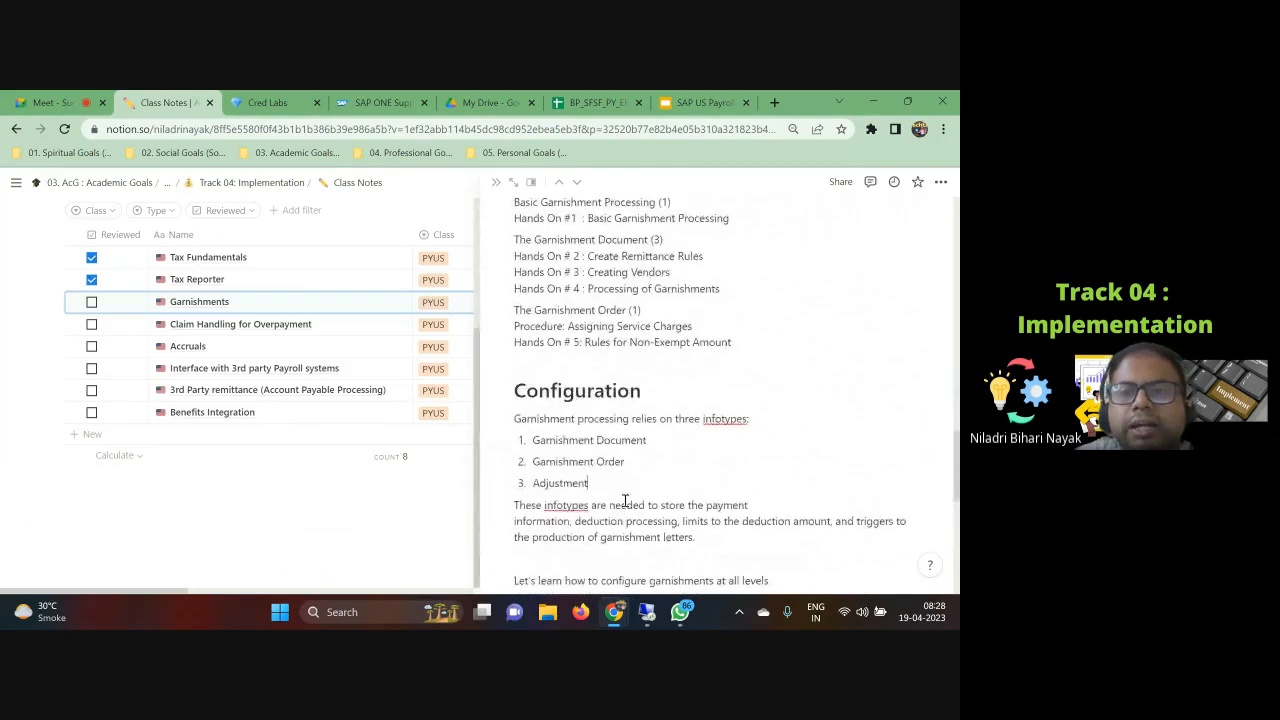
pyautogui.click(626, 497)
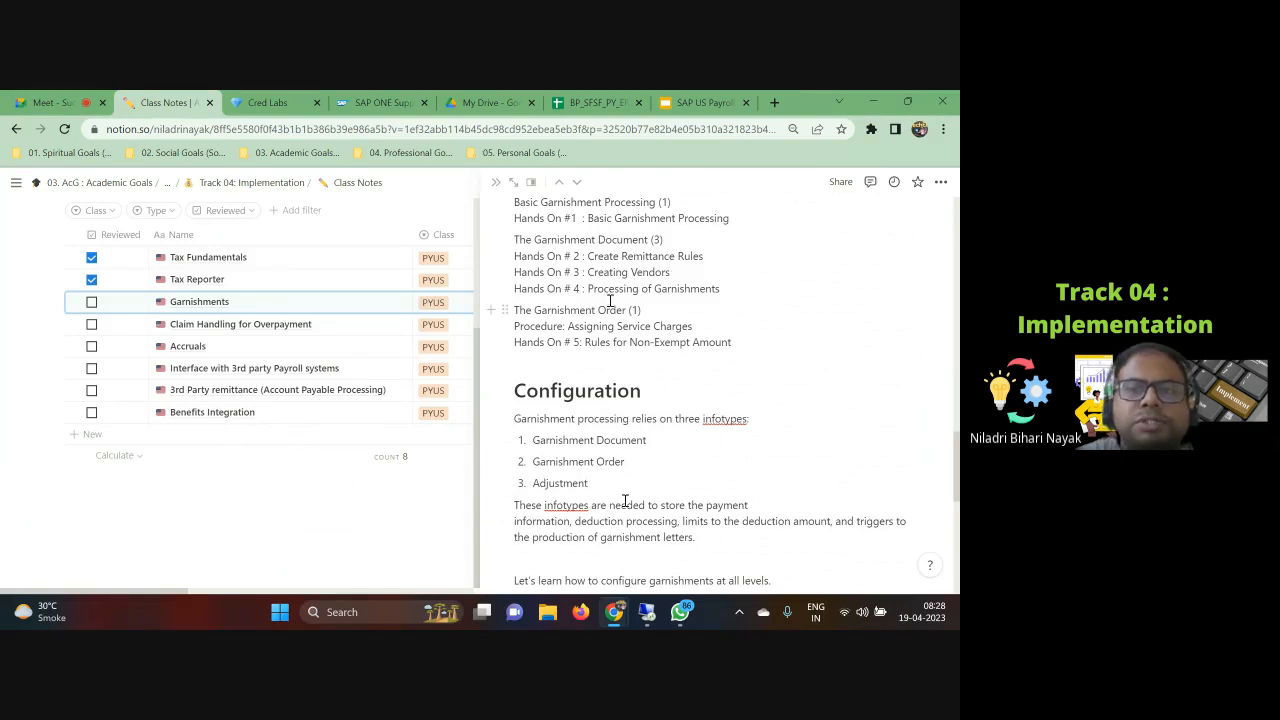
pyautogui.scroll(-5, 625, 345)
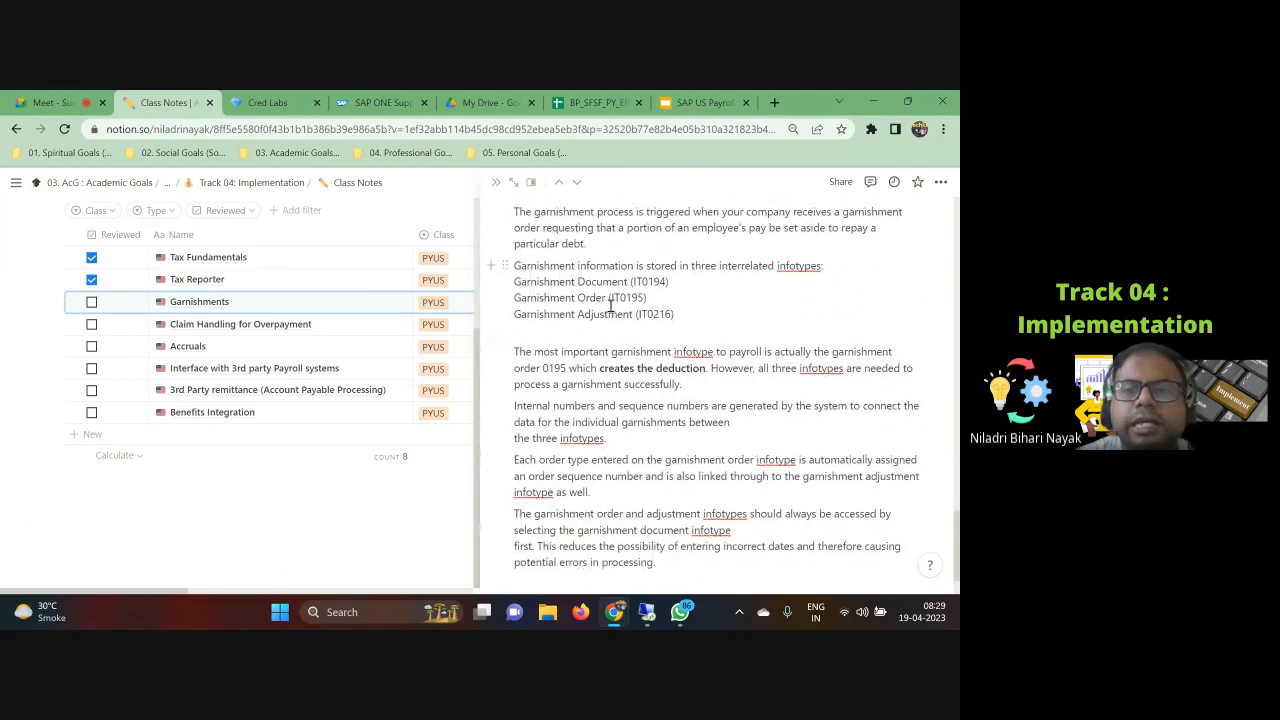
pyautogui.scroll(-1, 608, 321)
pyautogui.scroll(10, 620, 380)
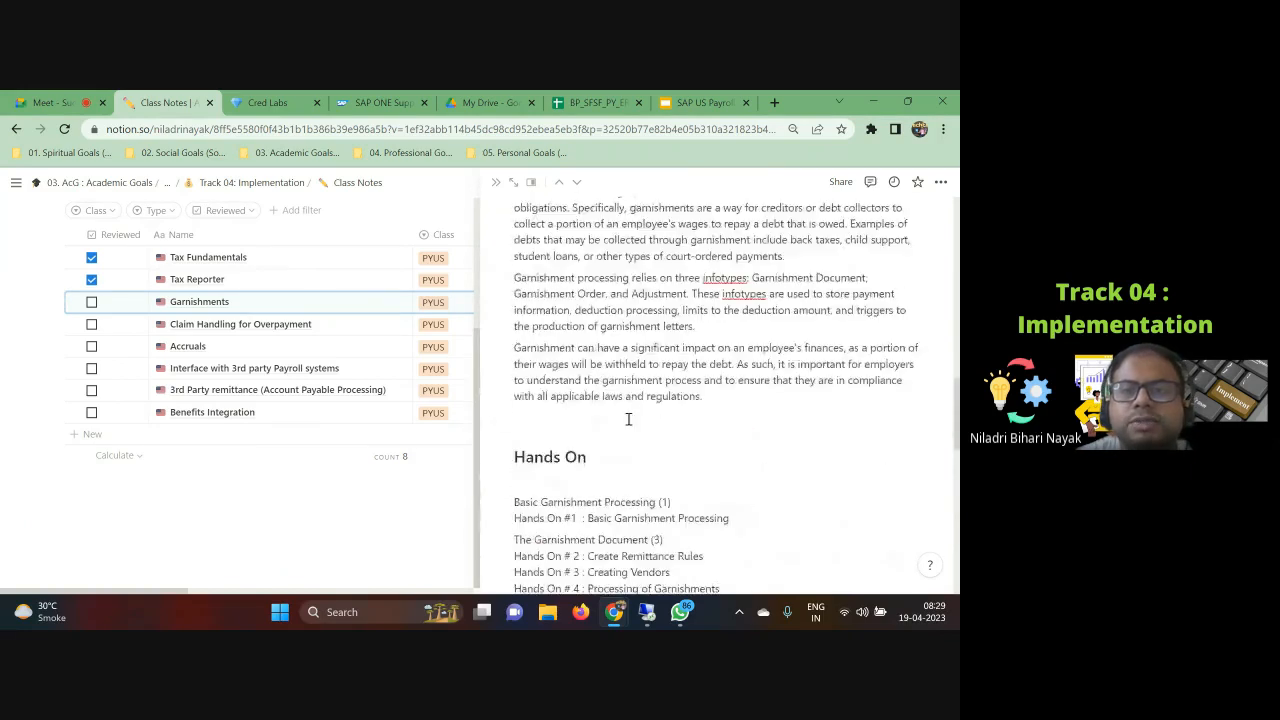
pyautogui.scroll(5, 628, 418)
pyautogui.scroll(-3, 628, 418)
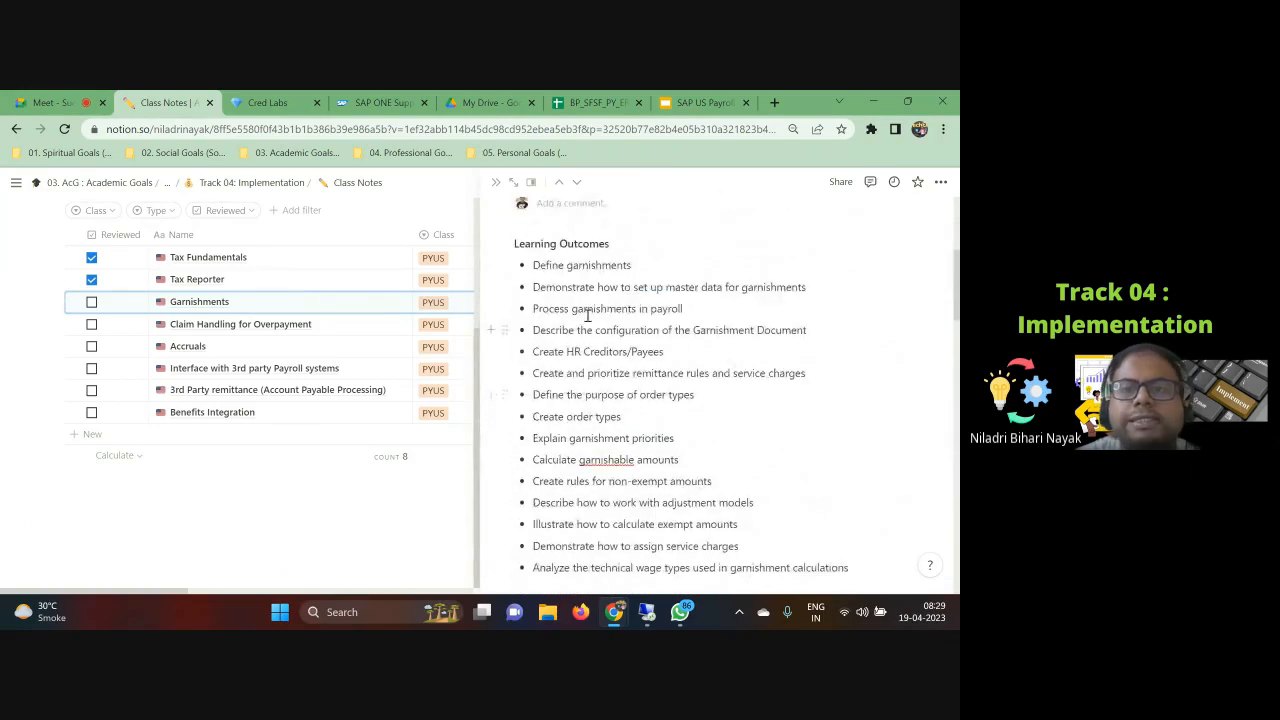
# Step: Review the learning outcomes list on the Garnishments notes page
pyautogui.moveTo(564, 289); pyautogui.dragTo(572, 503)
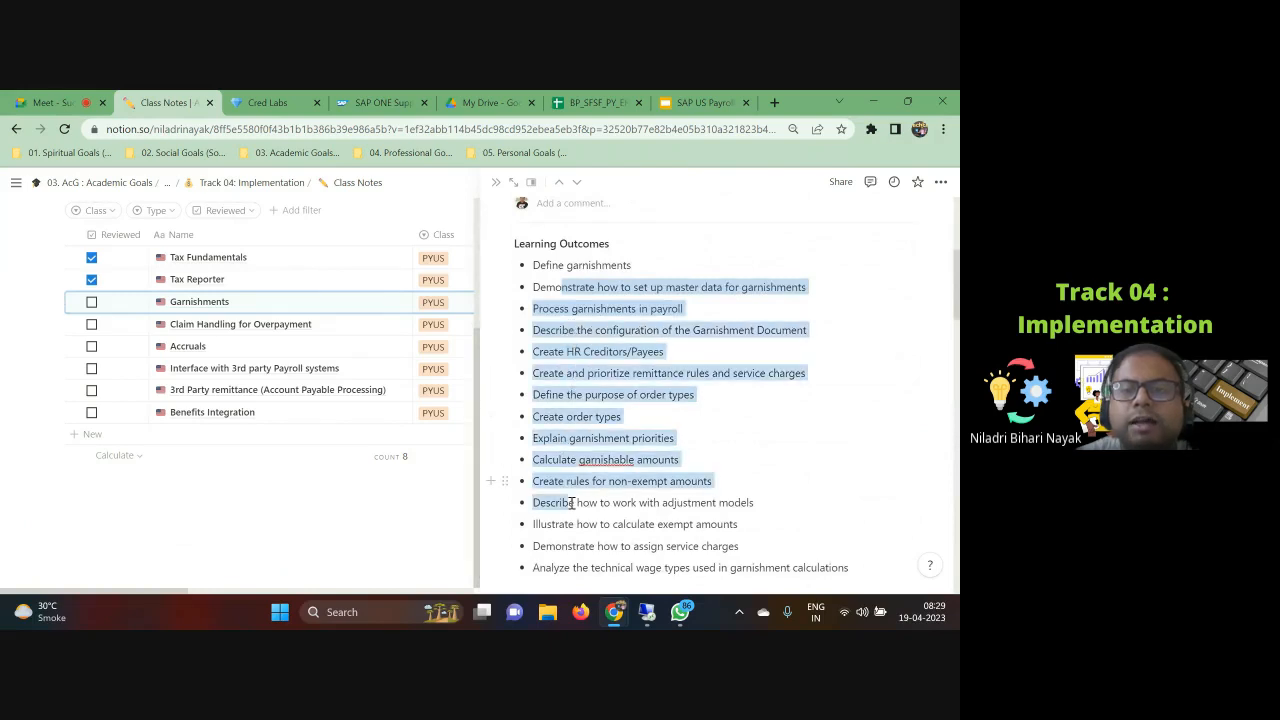
pyautogui.click(810, 418)
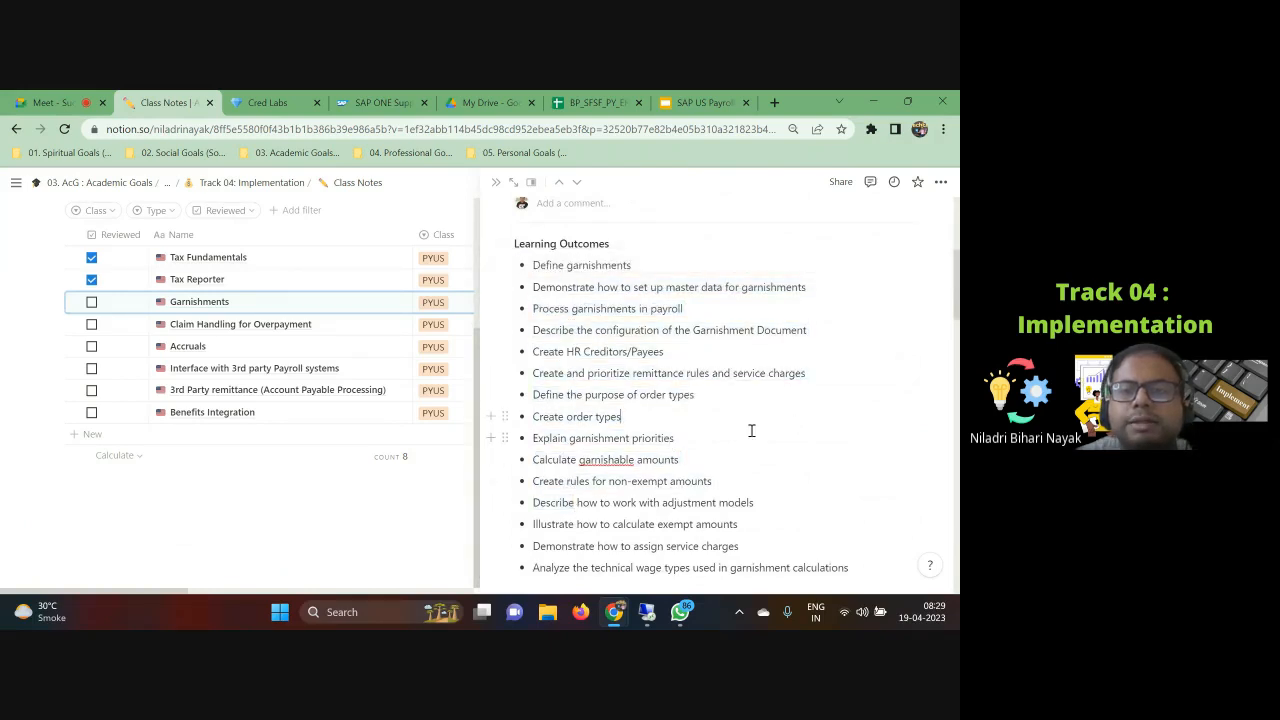
pyautogui.scroll(-1, 752, 428)
pyautogui.scroll(-1, 749, 429)
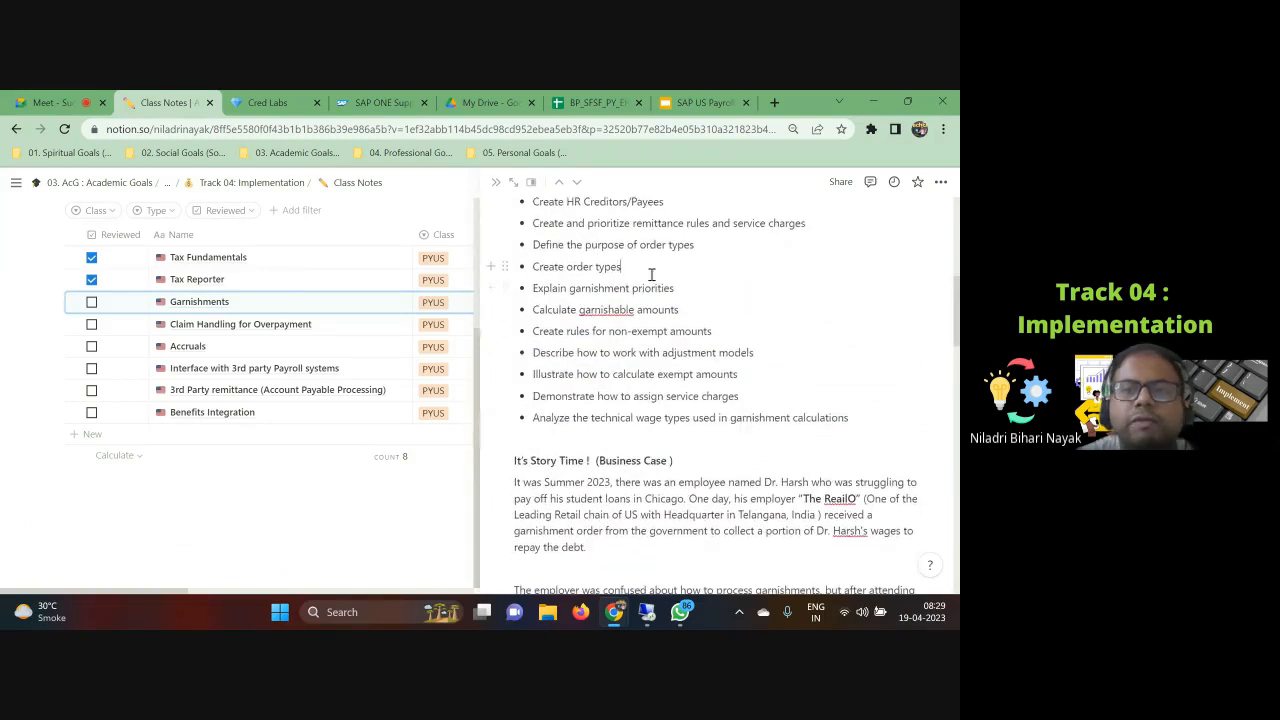
pyautogui.scroll(-2, 630, 360)
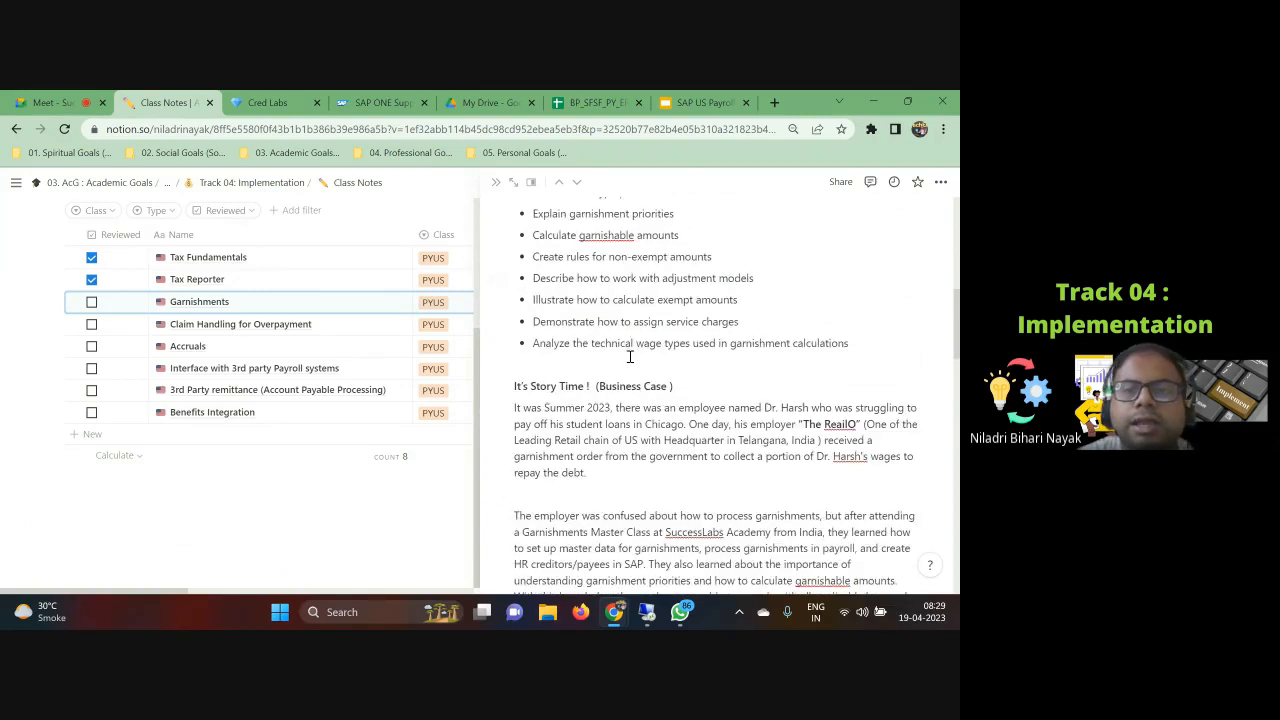
pyautogui.scroll(4, 556, 351)
pyautogui.scroll(3, 556, 351)
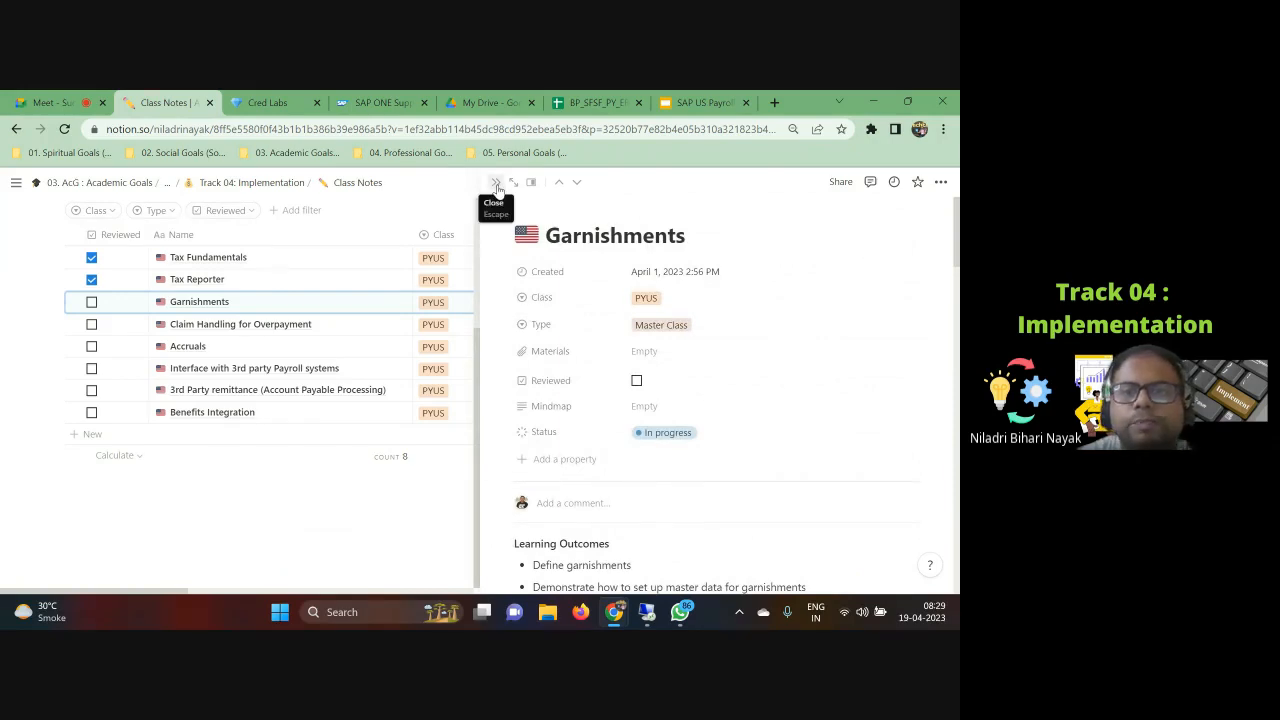
# Step: Close the Garnishments page and mark Garnishments as reviewed in the class notes list
pyautogui.click(497, 188)
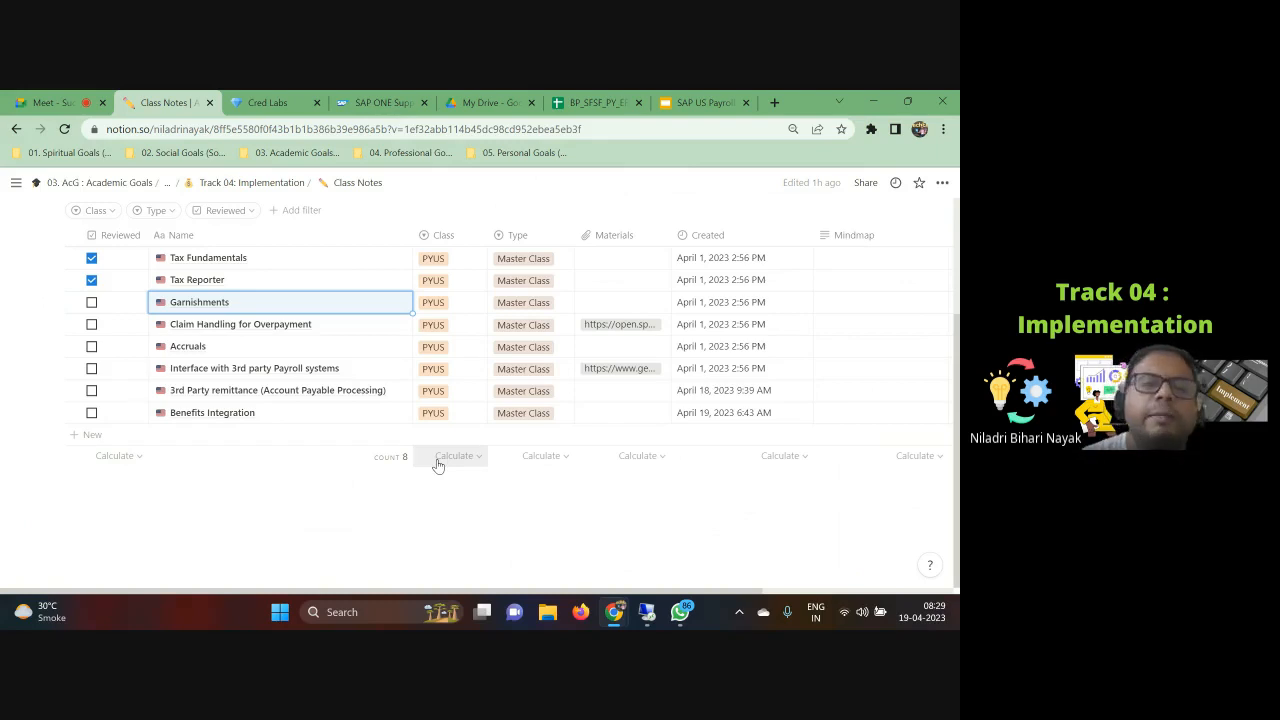
pyautogui.click(91, 302)
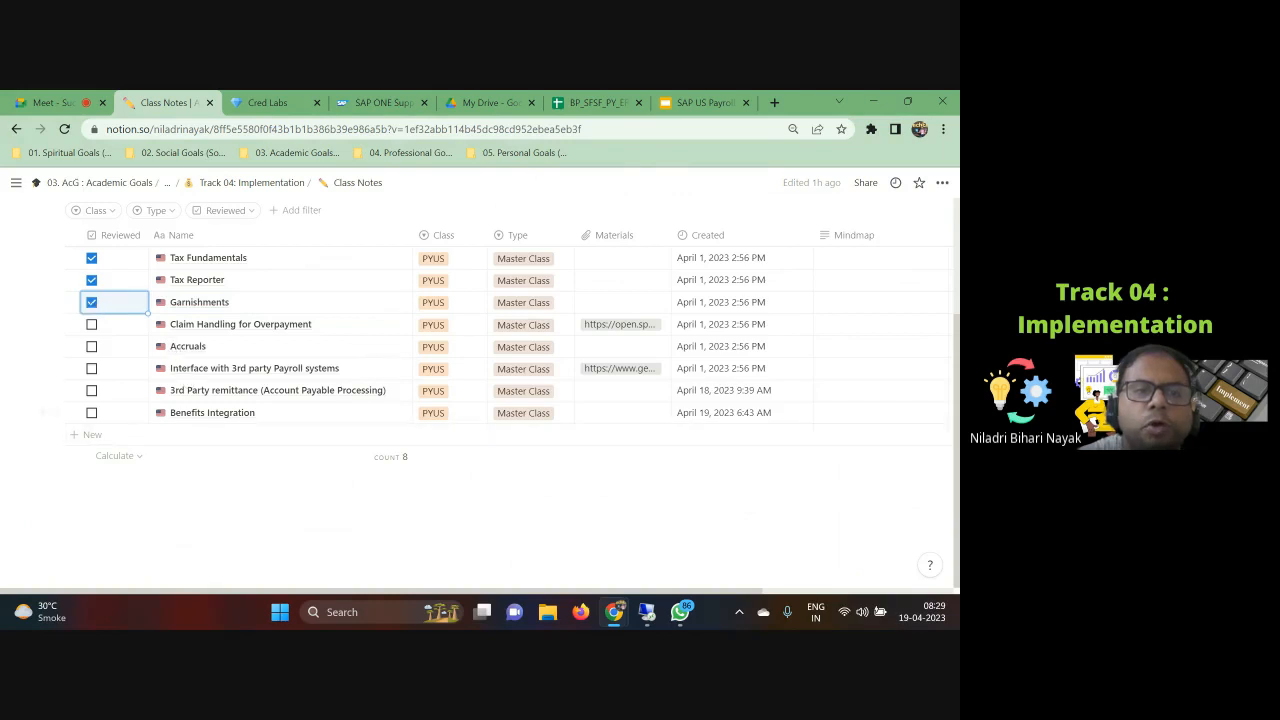
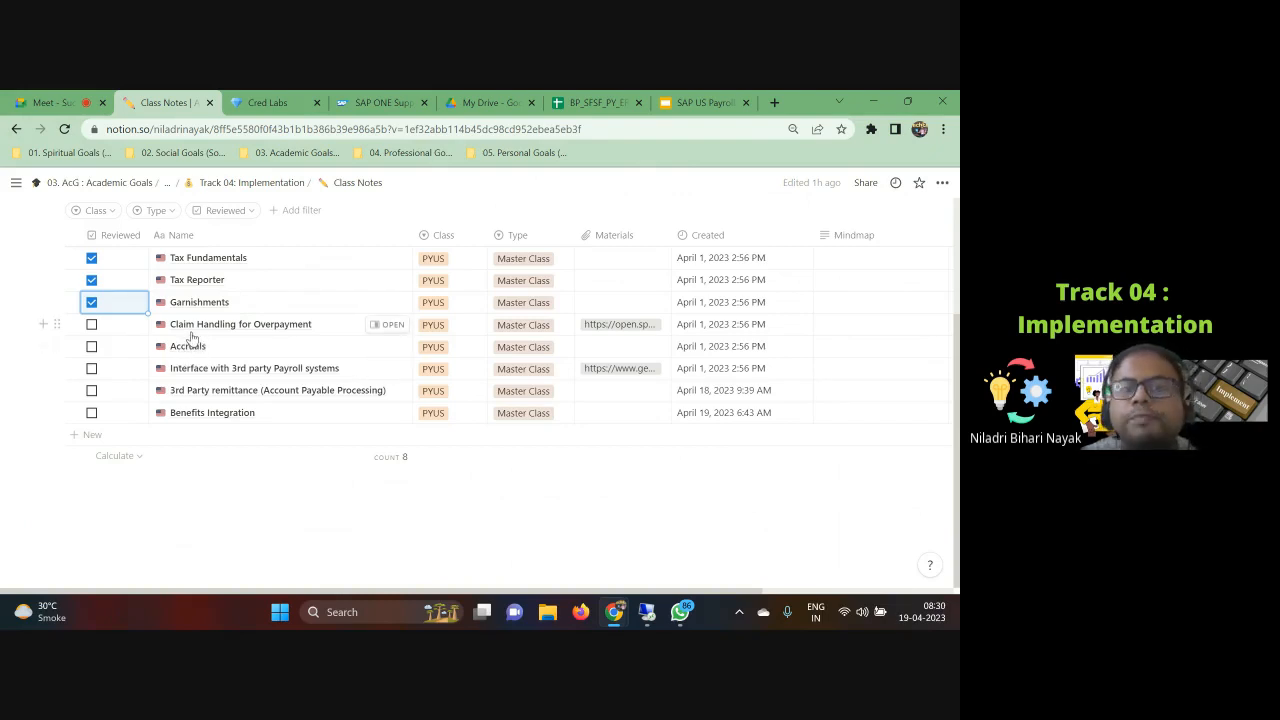
# Step: Open the SAP HCM Course Content 2023 PDF from the 01.01 OnPrem 2040 folder under Core HR Tech Product Specific
pyautogui.click(385, 514)
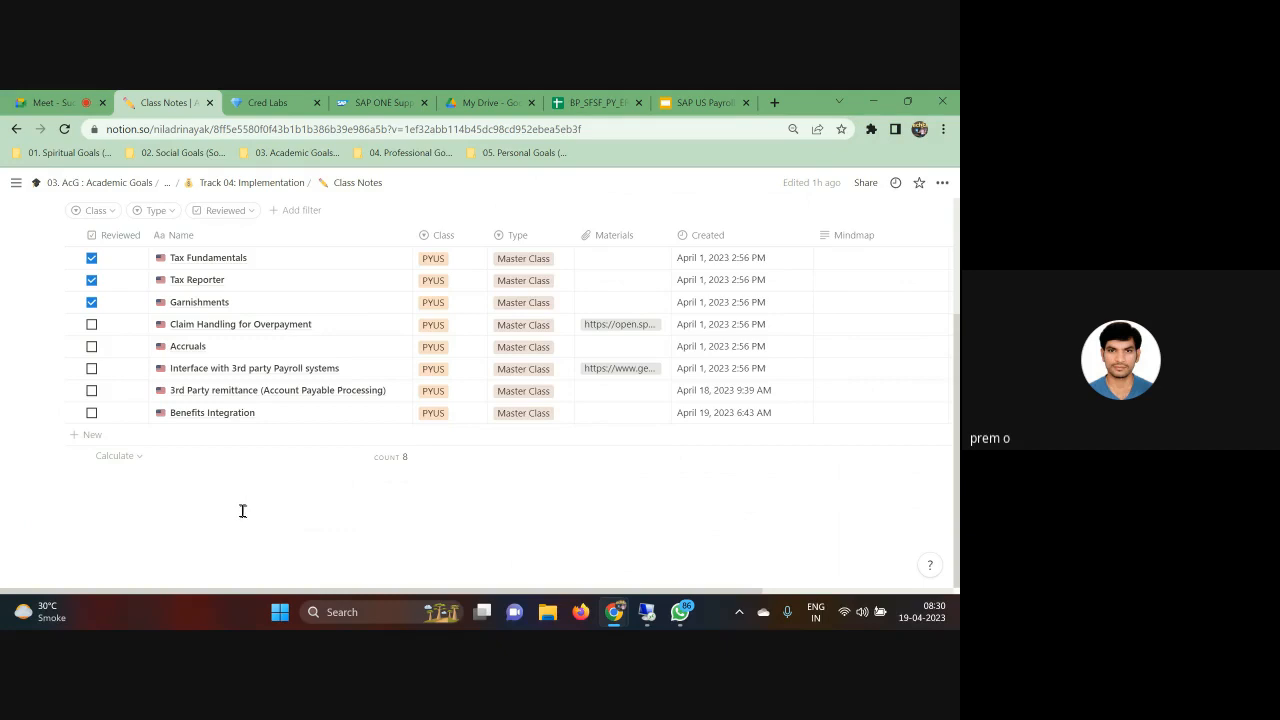
pyautogui.click(551, 615)
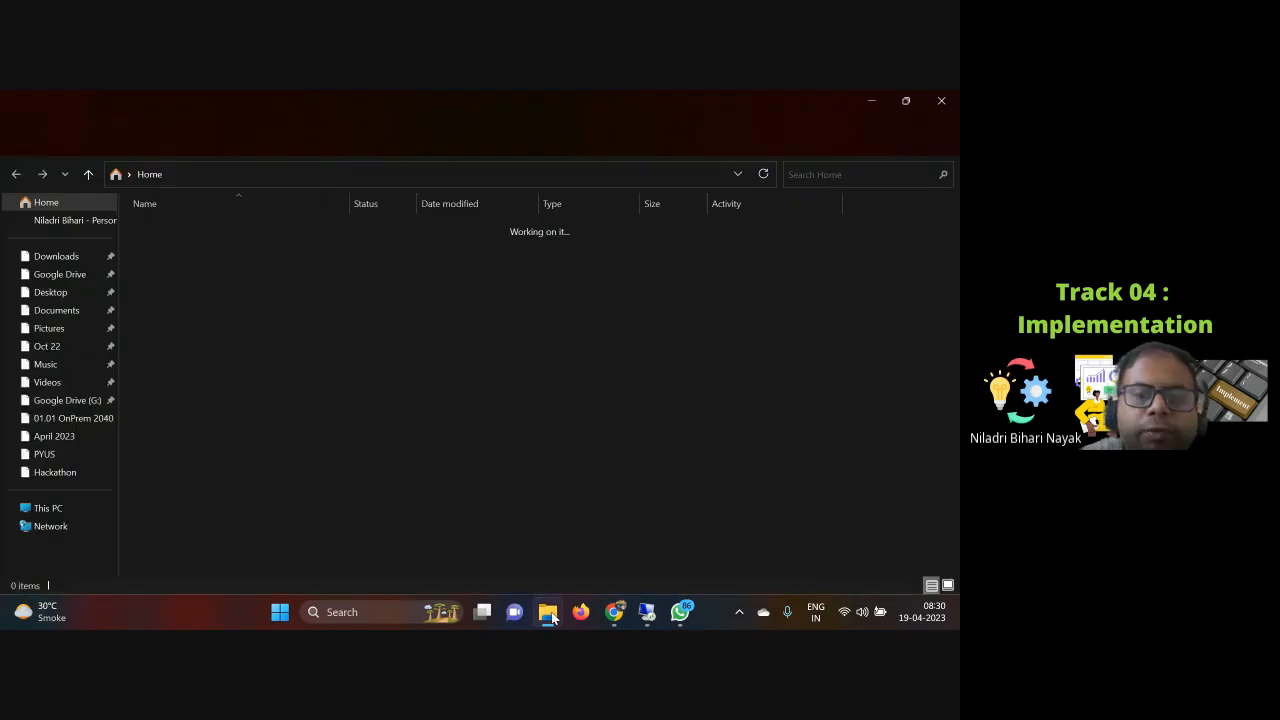
pyautogui.click(50, 294)
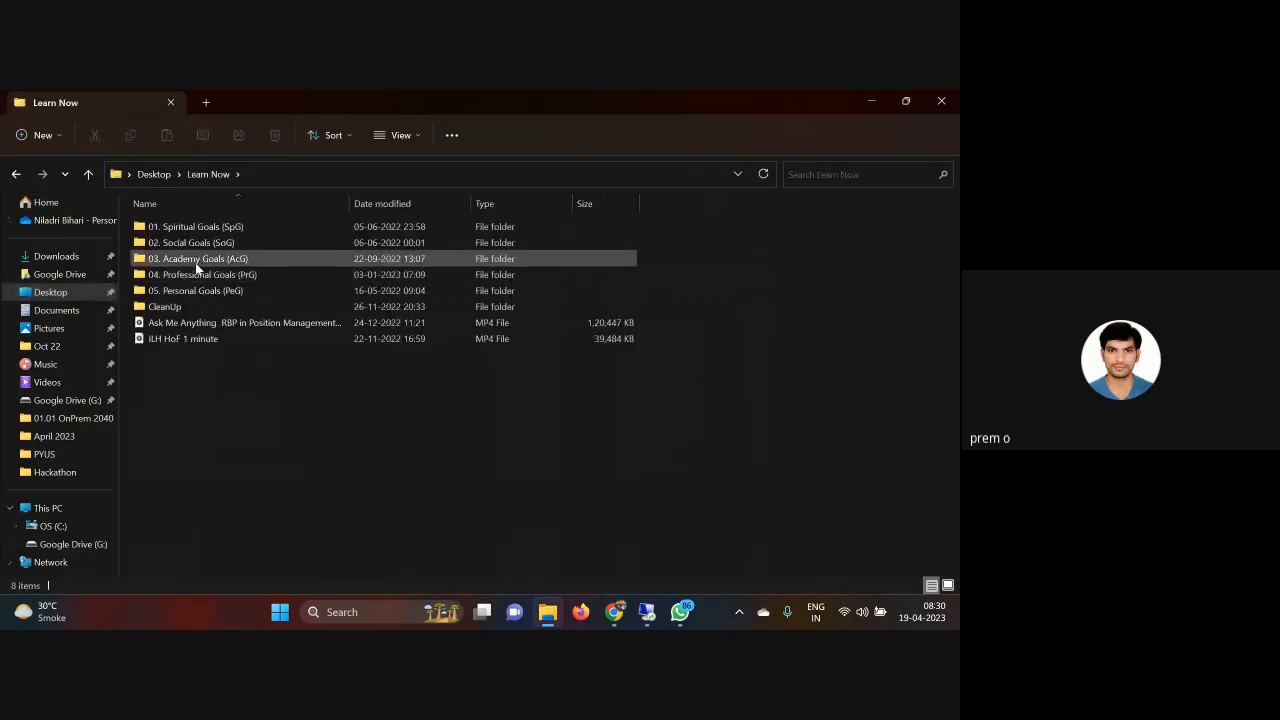
pyautogui.doubleClick(213, 259)
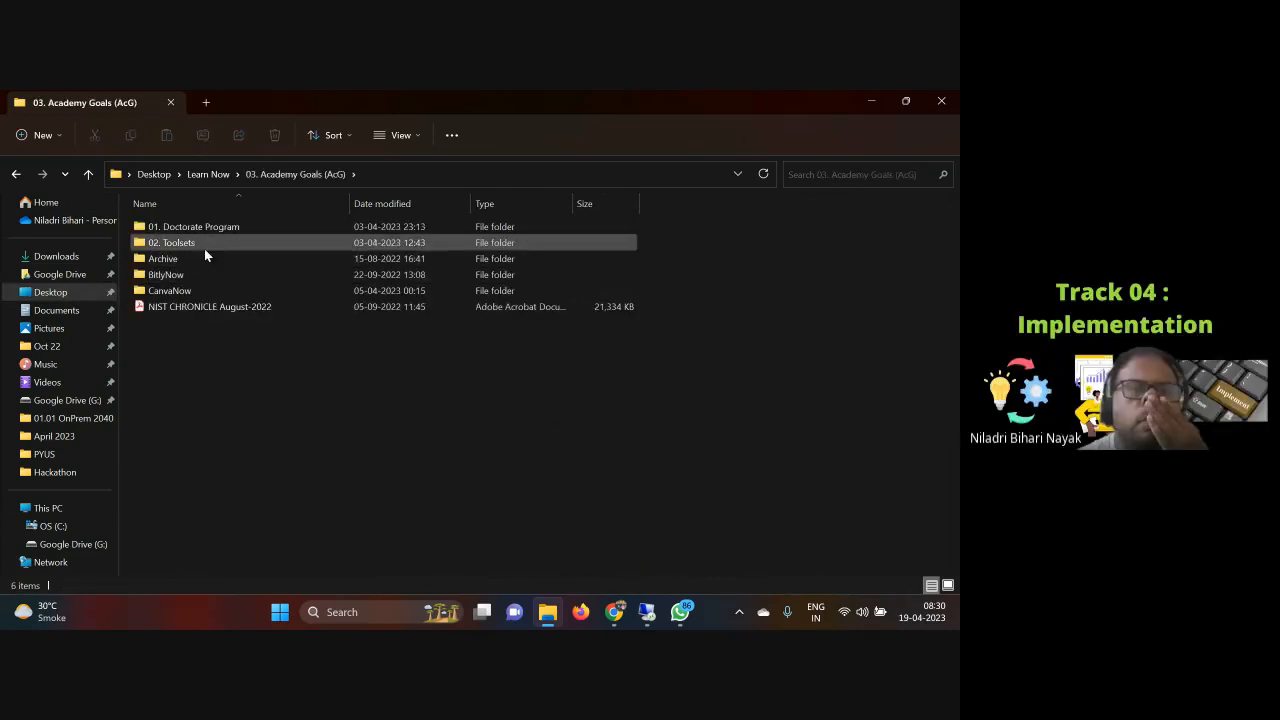
pyautogui.doubleClick(207, 249)
pyautogui.doubleClick(213, 259)
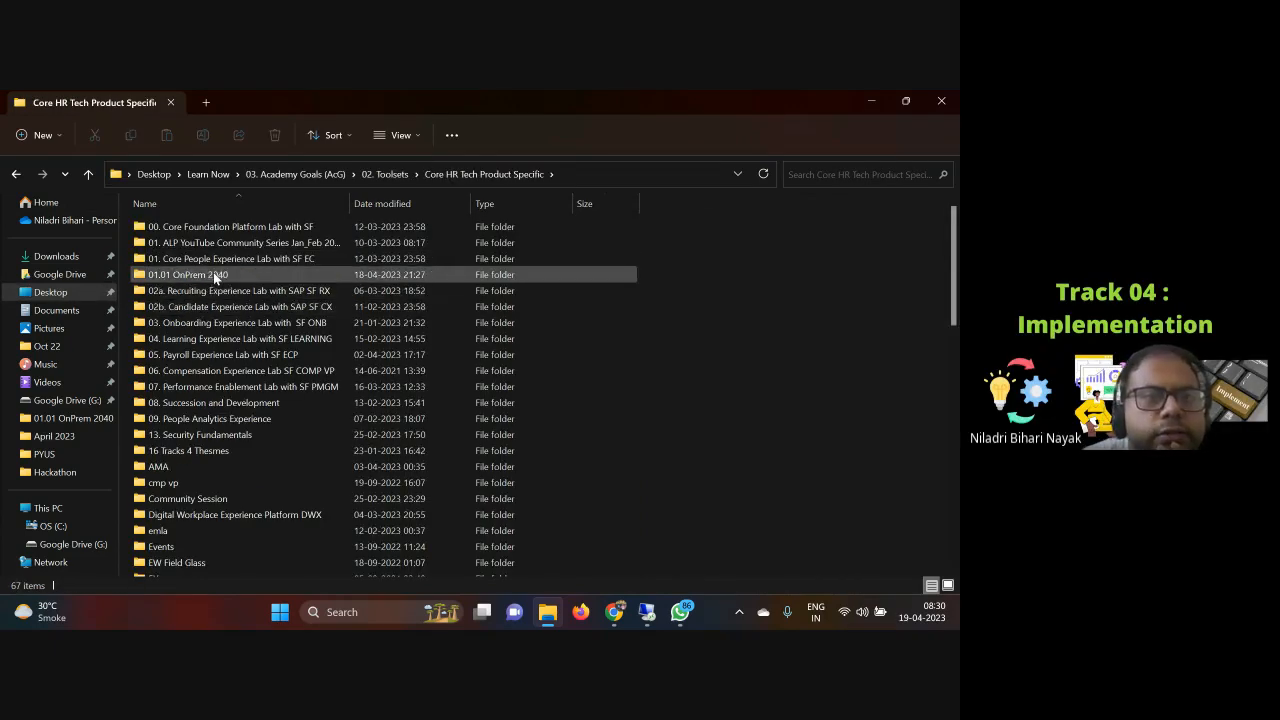
pyautogui.doubleClick(218, 356)
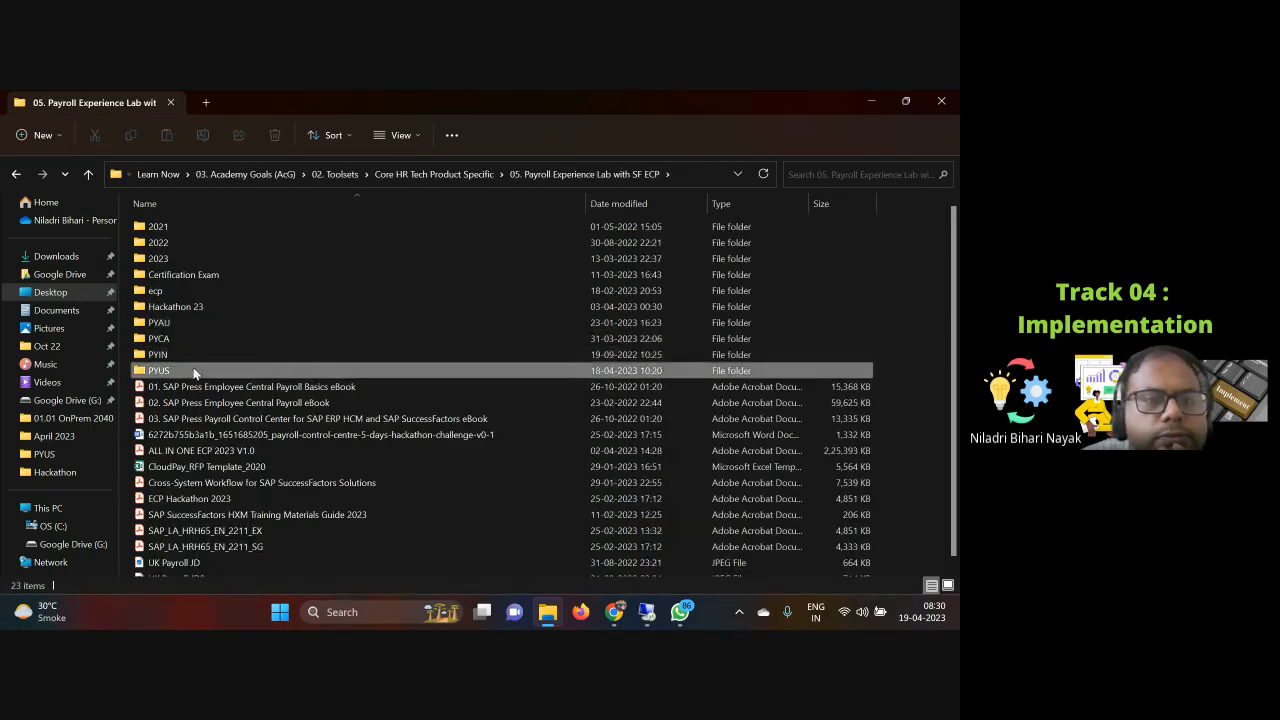
pyautogui.doubleClick(193, 372)
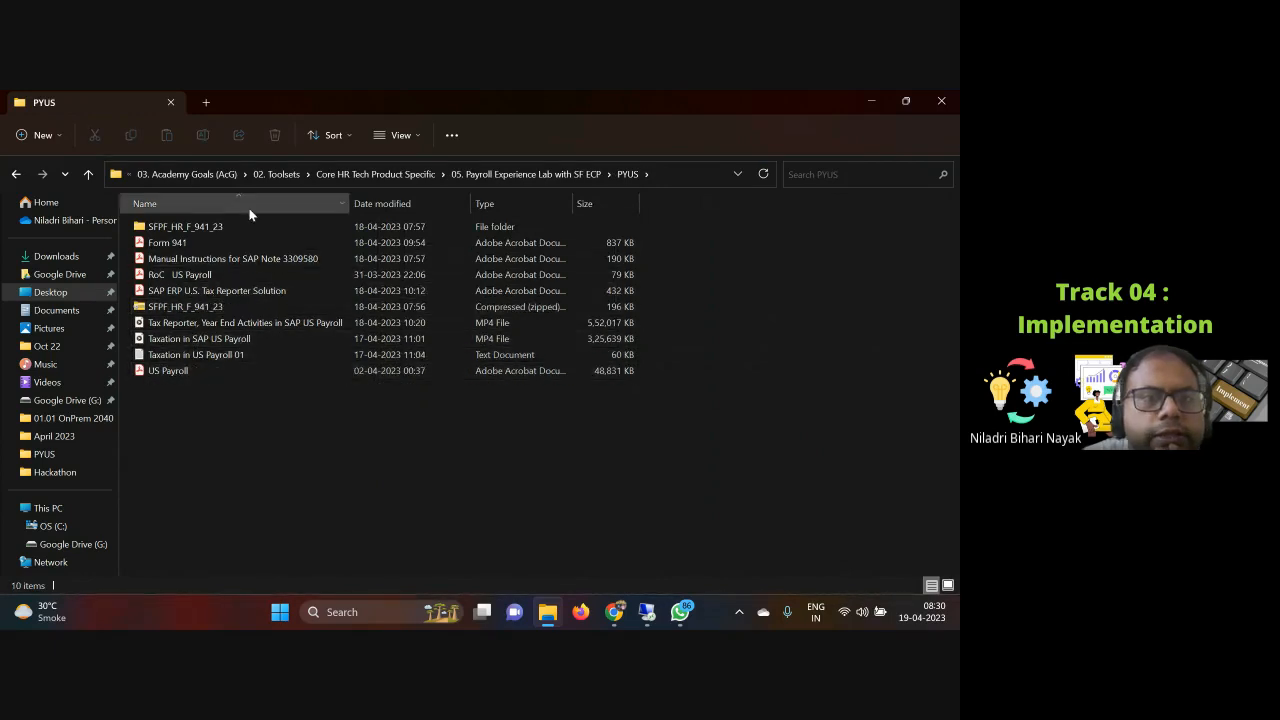
pyautogui.click(387, 176)
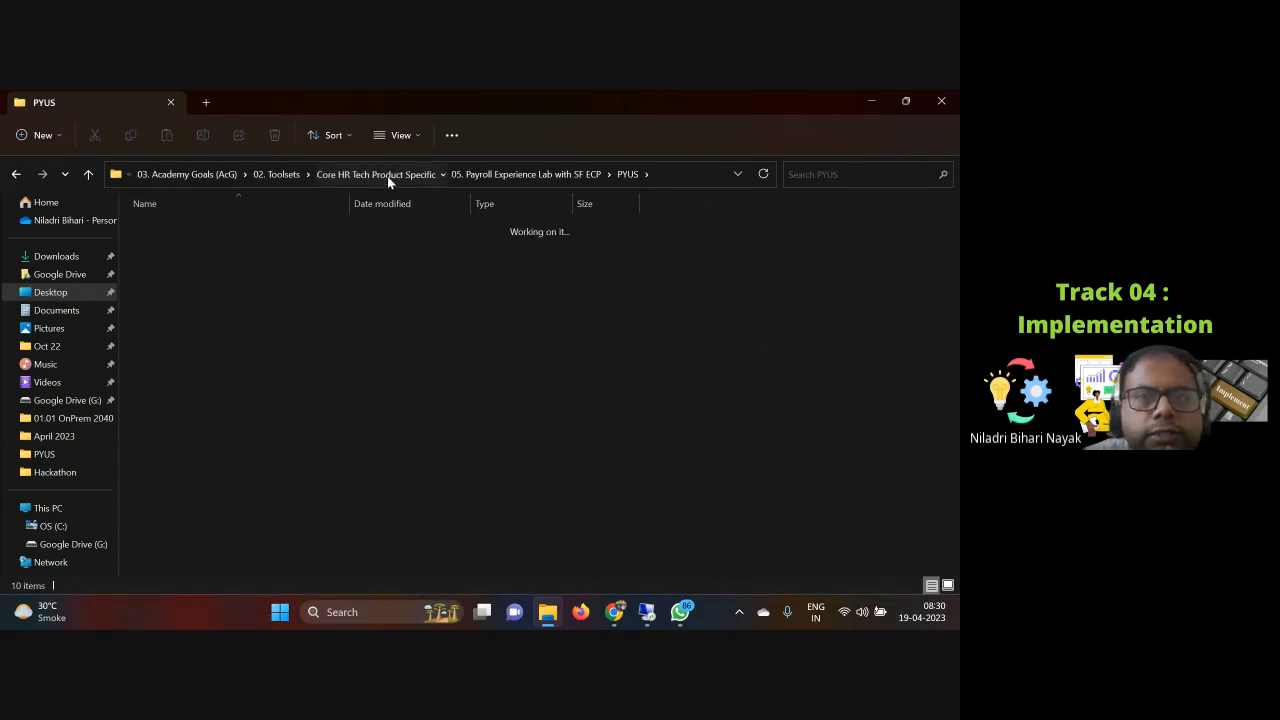
pyautogui.doubleClick(199, 272)
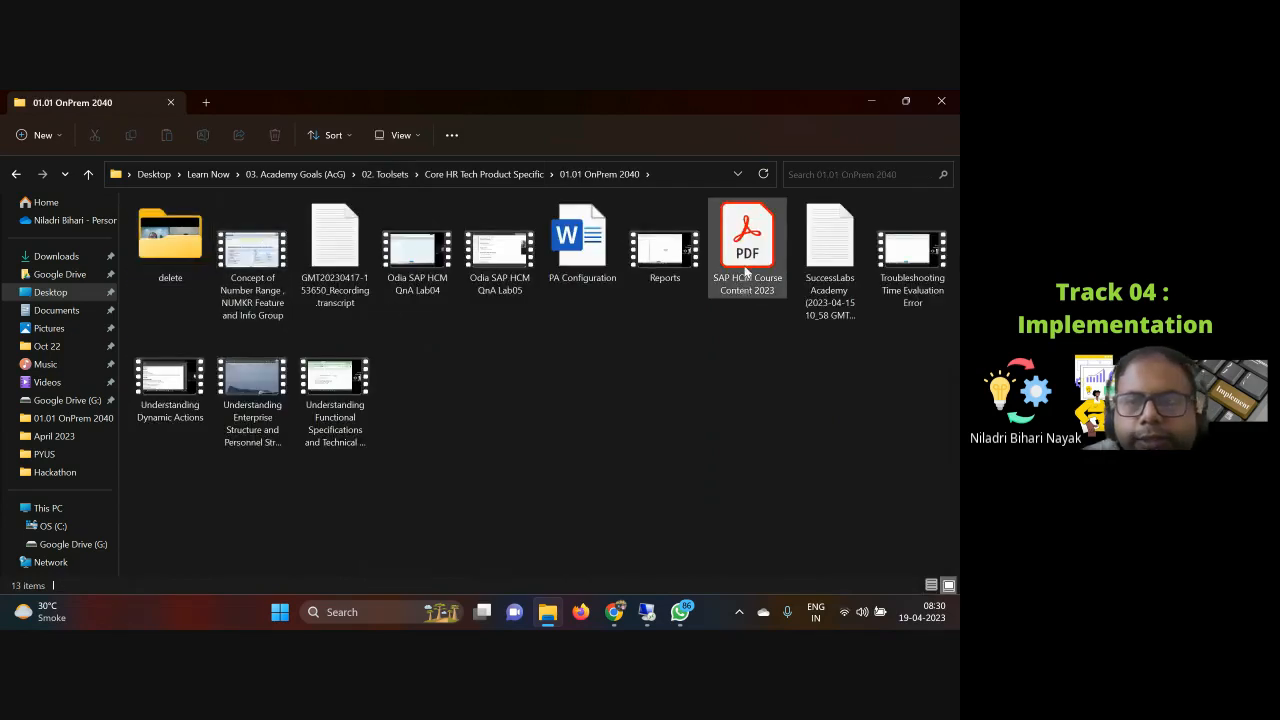
pyautogui.click(745, 270)
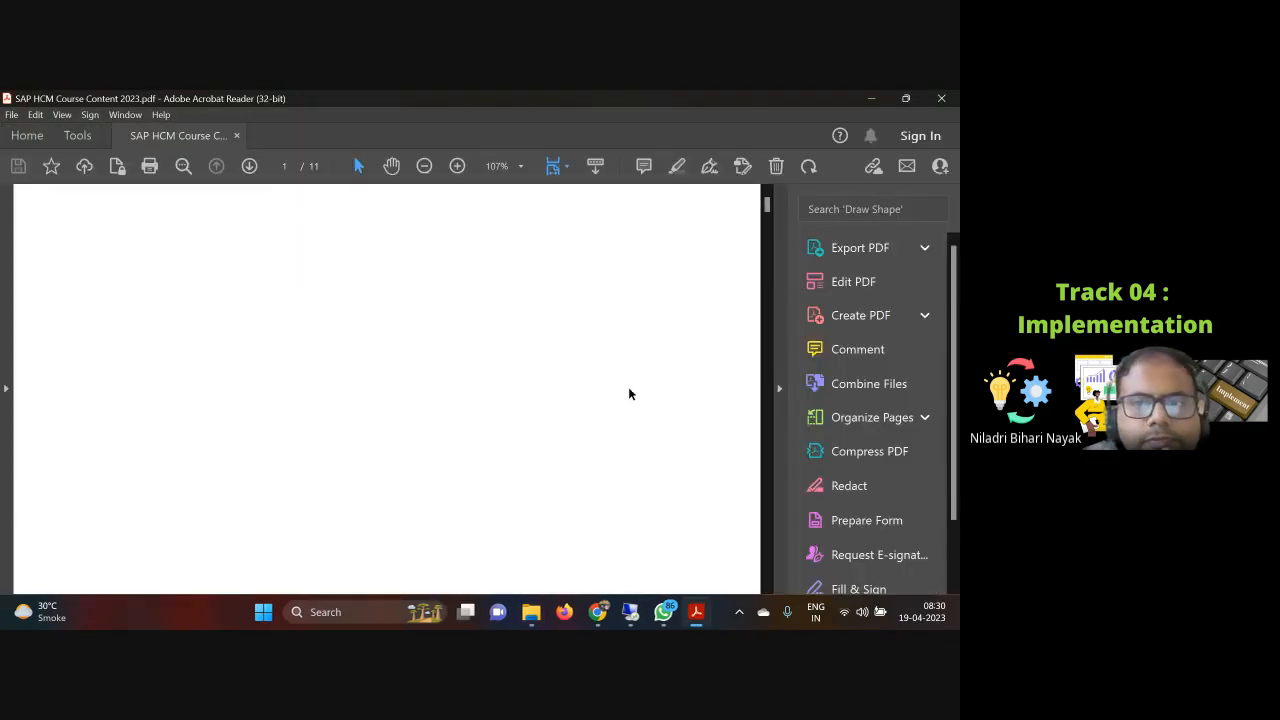
pyautogui.click(779, 388)
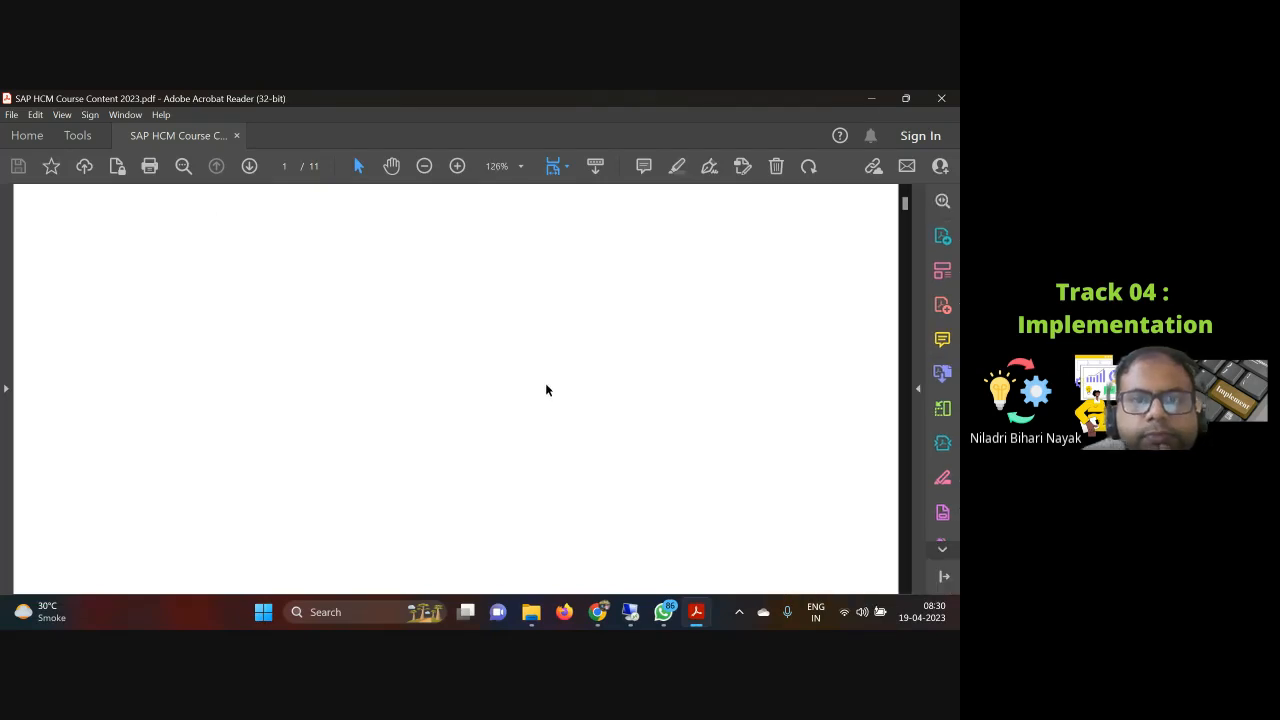
# Step: Page through the course content PDF to the US Payroll syllabus and its Garnishments topics
pyautogui.click(249, 166)
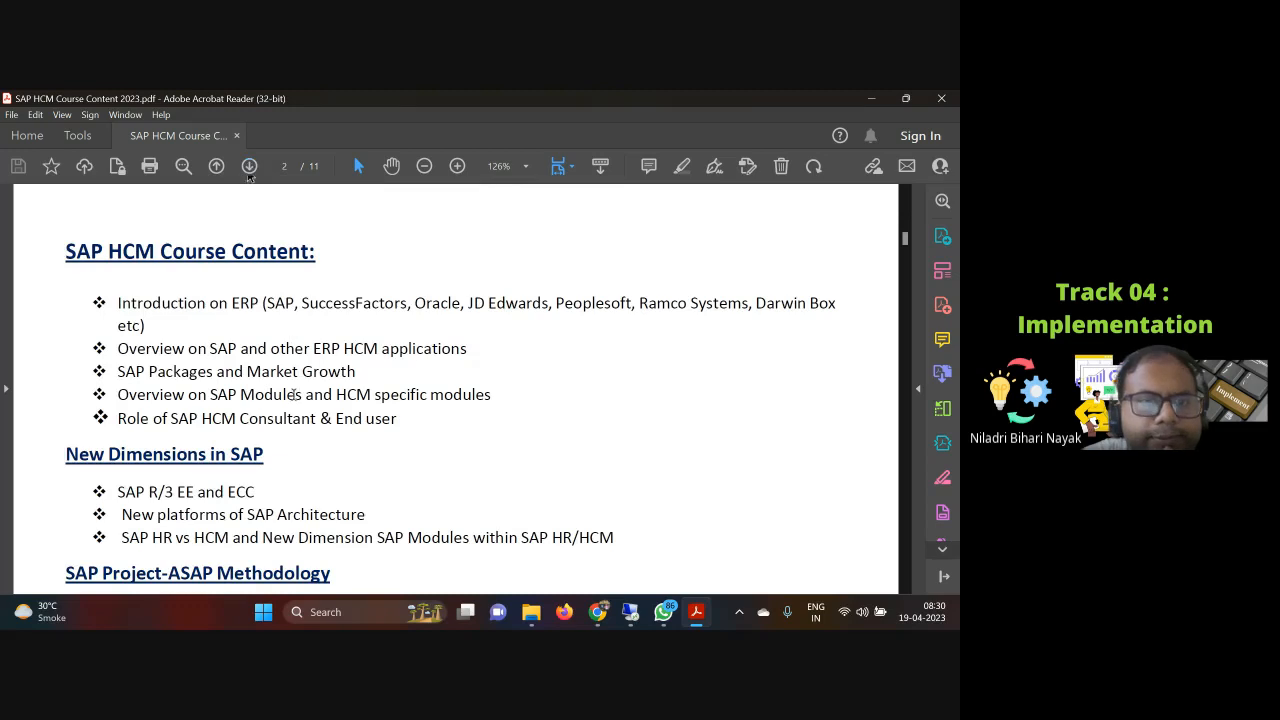
pyautogui.scroll(-10, 294, 410)
pyautogui.scroll(-15, 296, 416)
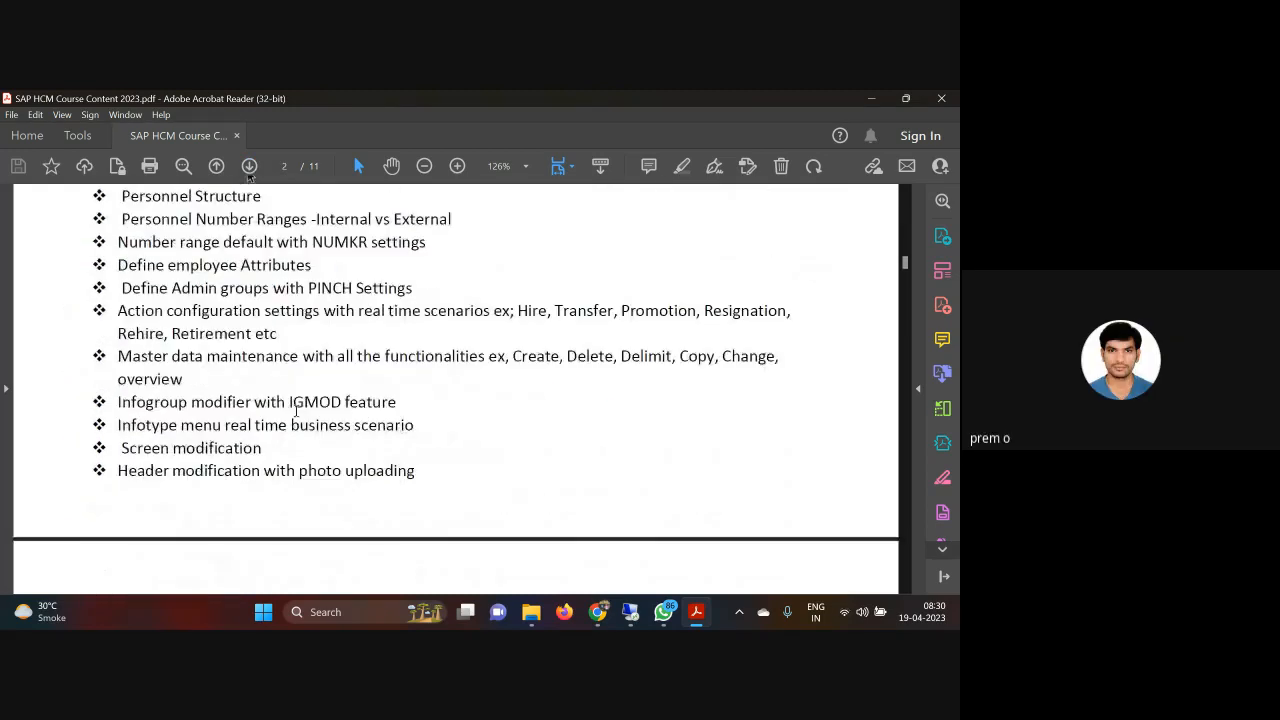
pyautogui.scroll(-3, 296, 410)
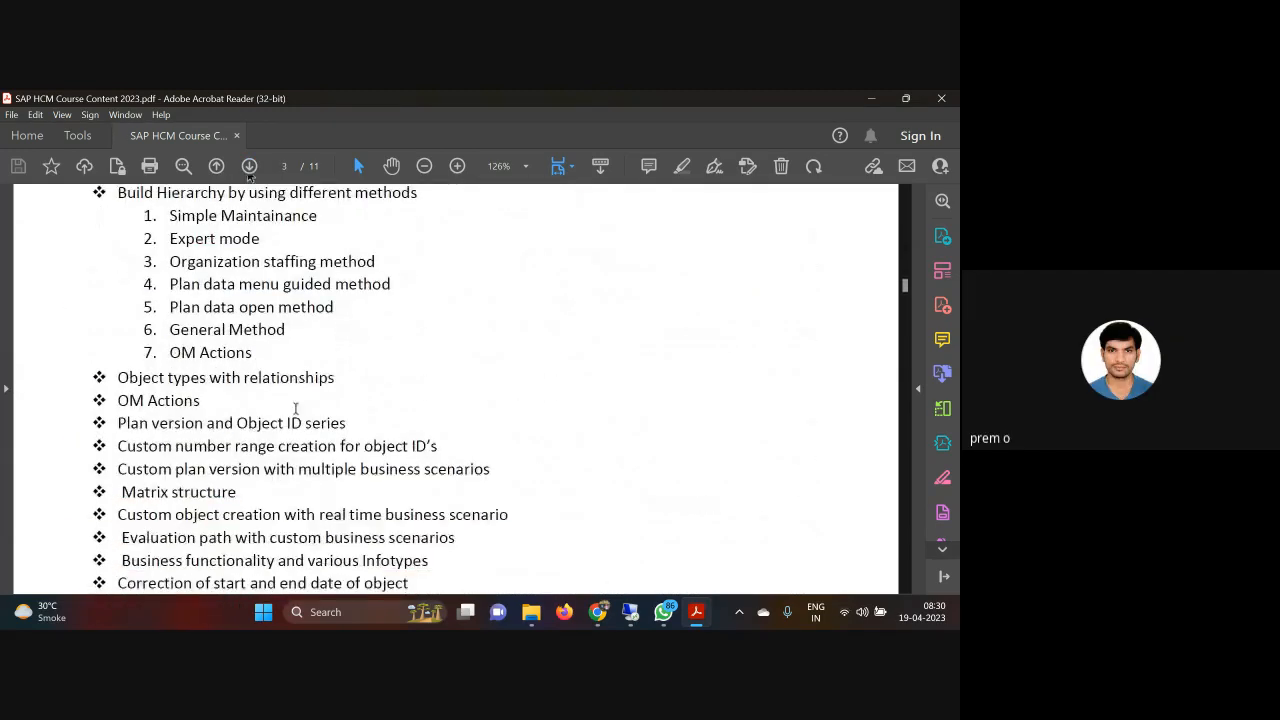
pyautogui.scroll(6, 296, 410)
pyautogui.scroll(-4, 296, 410)
pyautogui.scroll(-2, 245, 263)
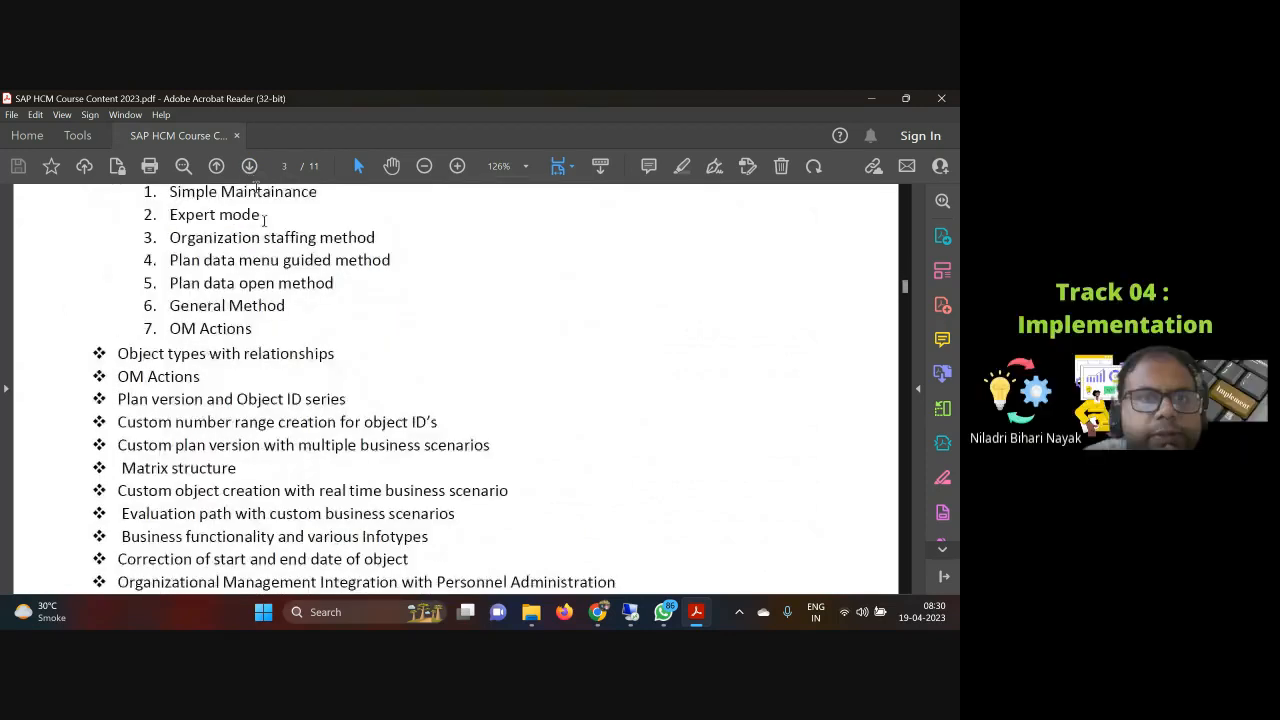
pyautogui.click(249, 166)
pyautogui.click(249, 166)
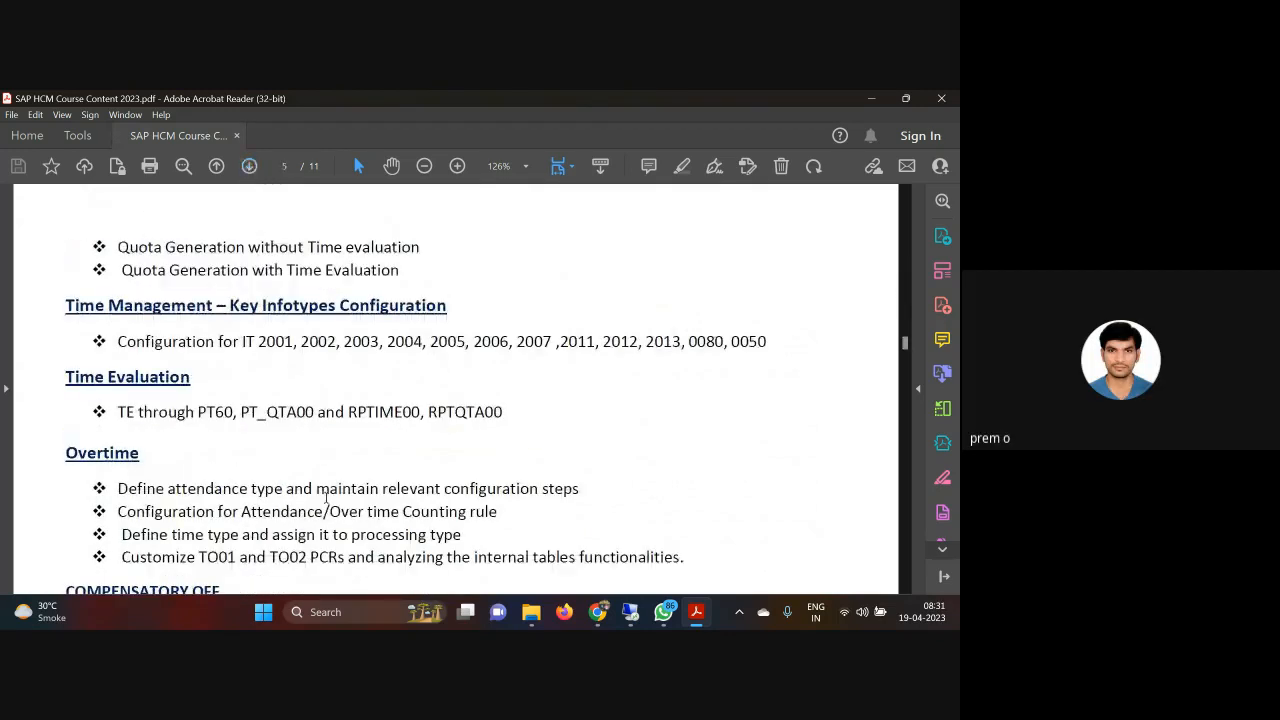
pyautogui.scroll(-12, 326, 497)
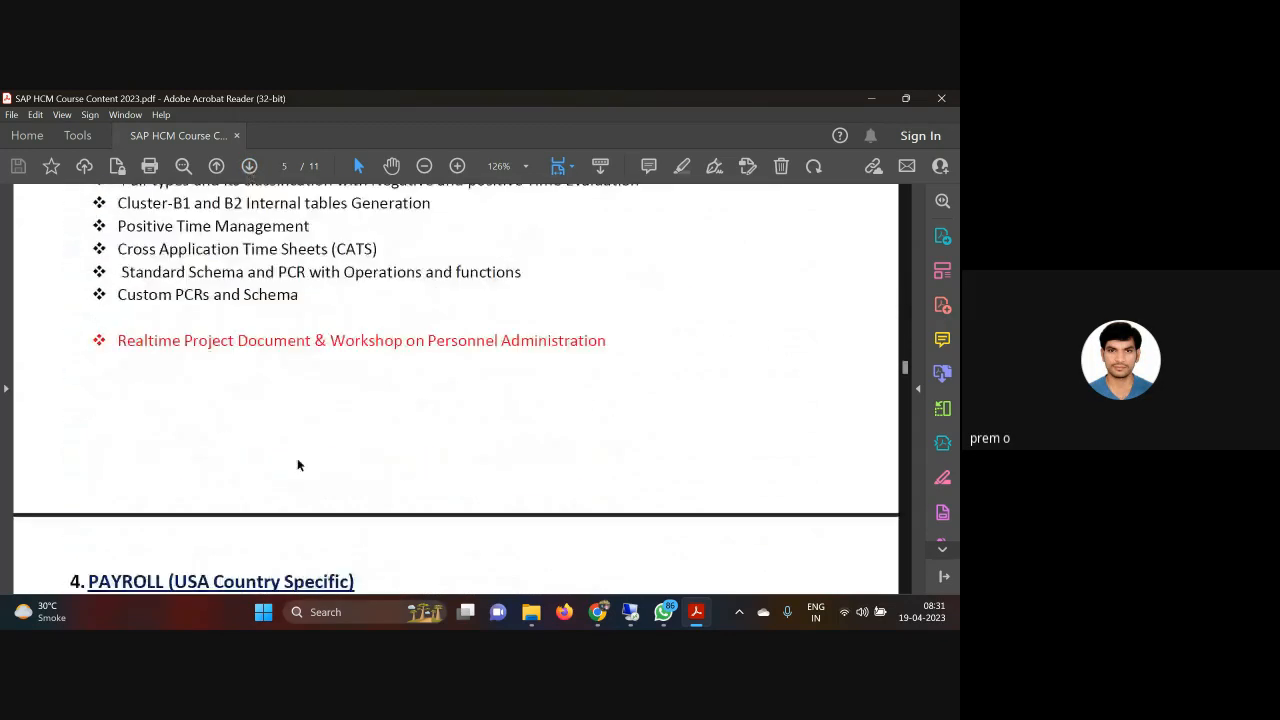
pyautogui.scroll(-7, 297, 465)
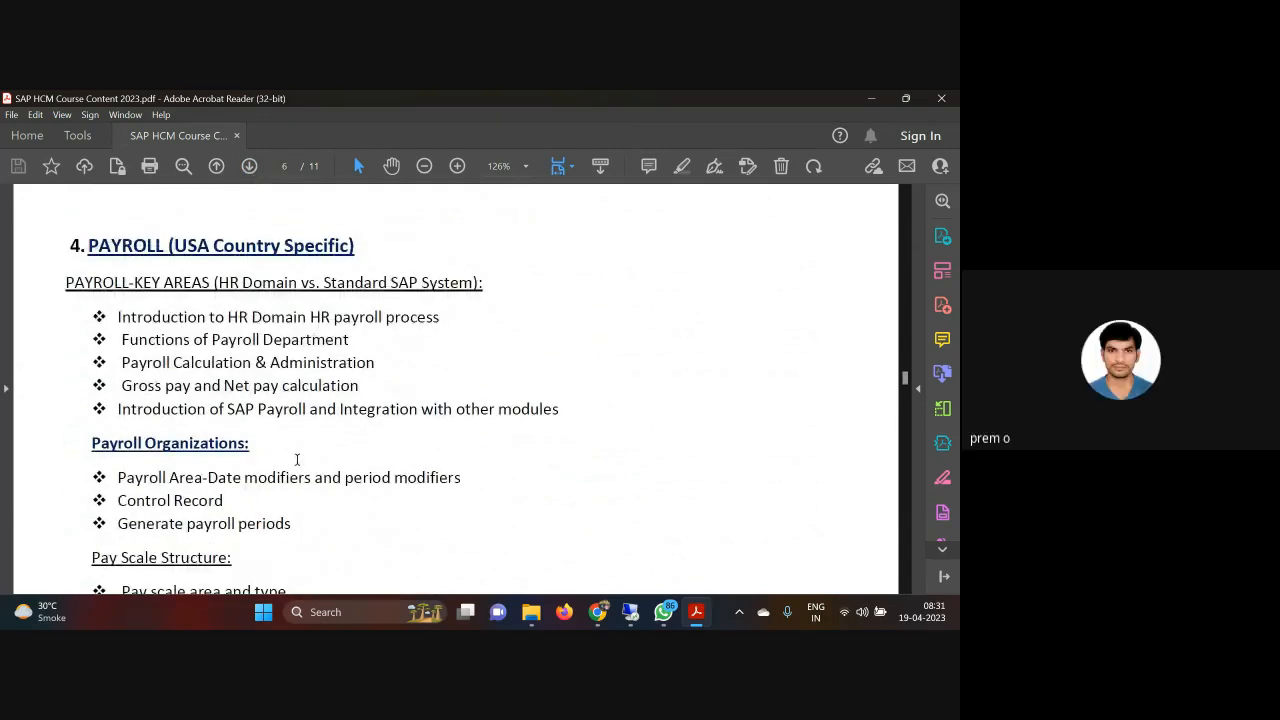
pyautogui.scroll(-3, 297, 462)
pyautogui.scroll(-7, 297, 470)
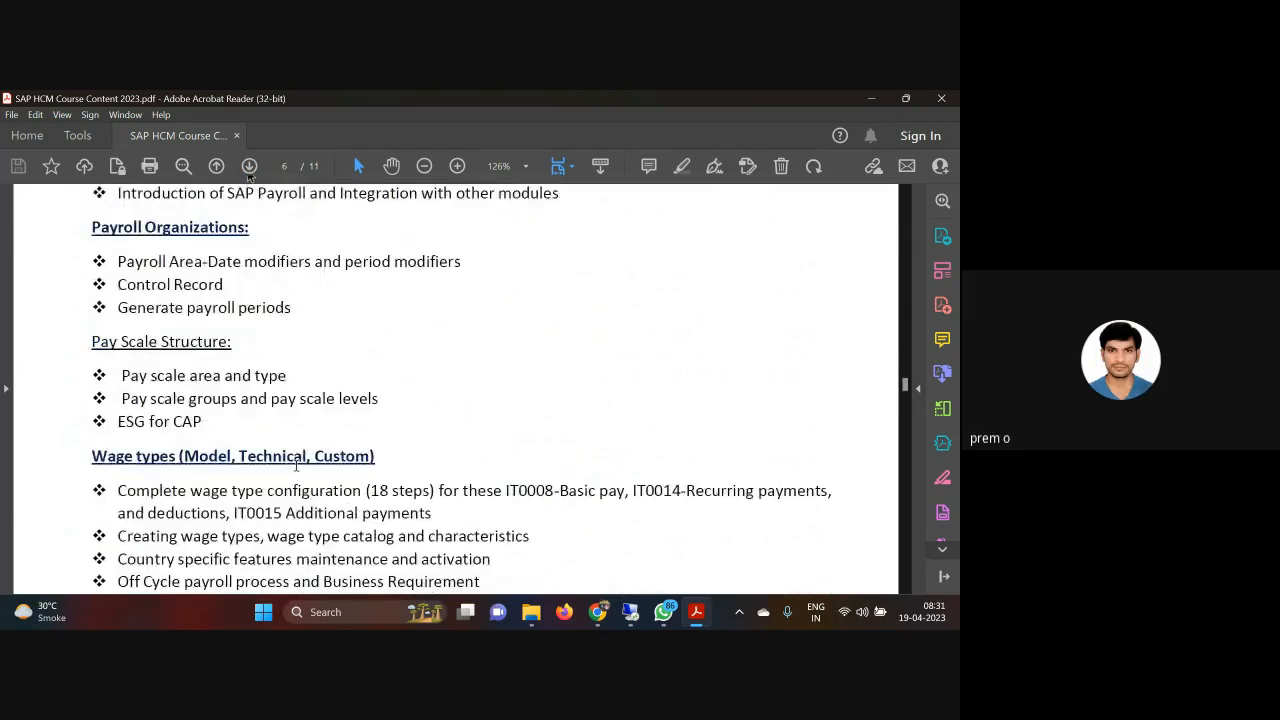
pyautogui.scroll(-15, 281, 464)
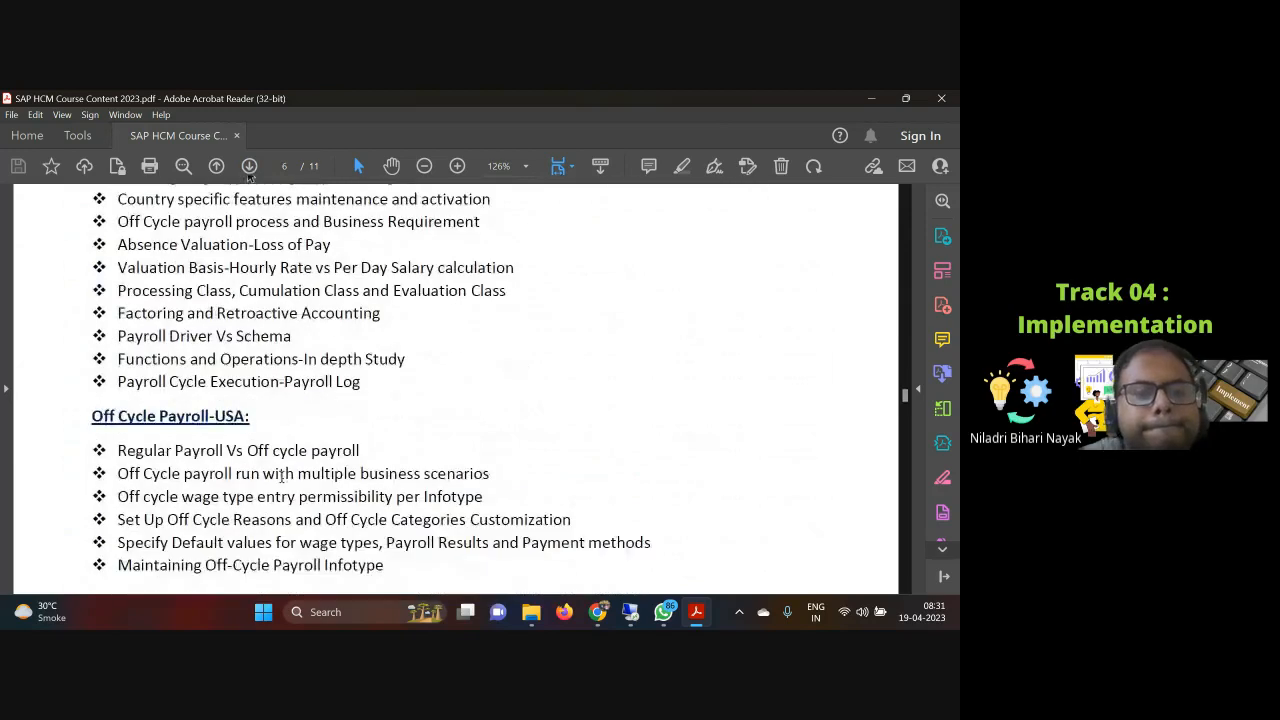
pyautogui.scroll(-19, 282, 476)
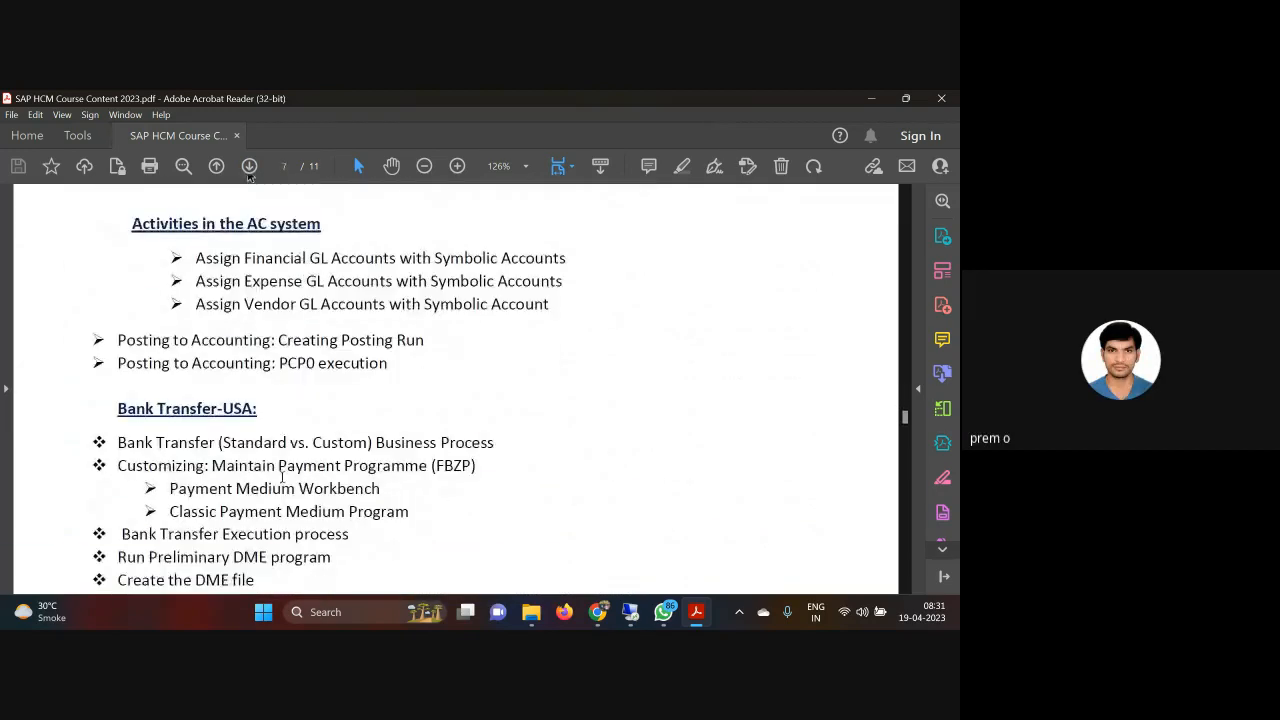
pyautogui.scroll(-10, 281, 483)
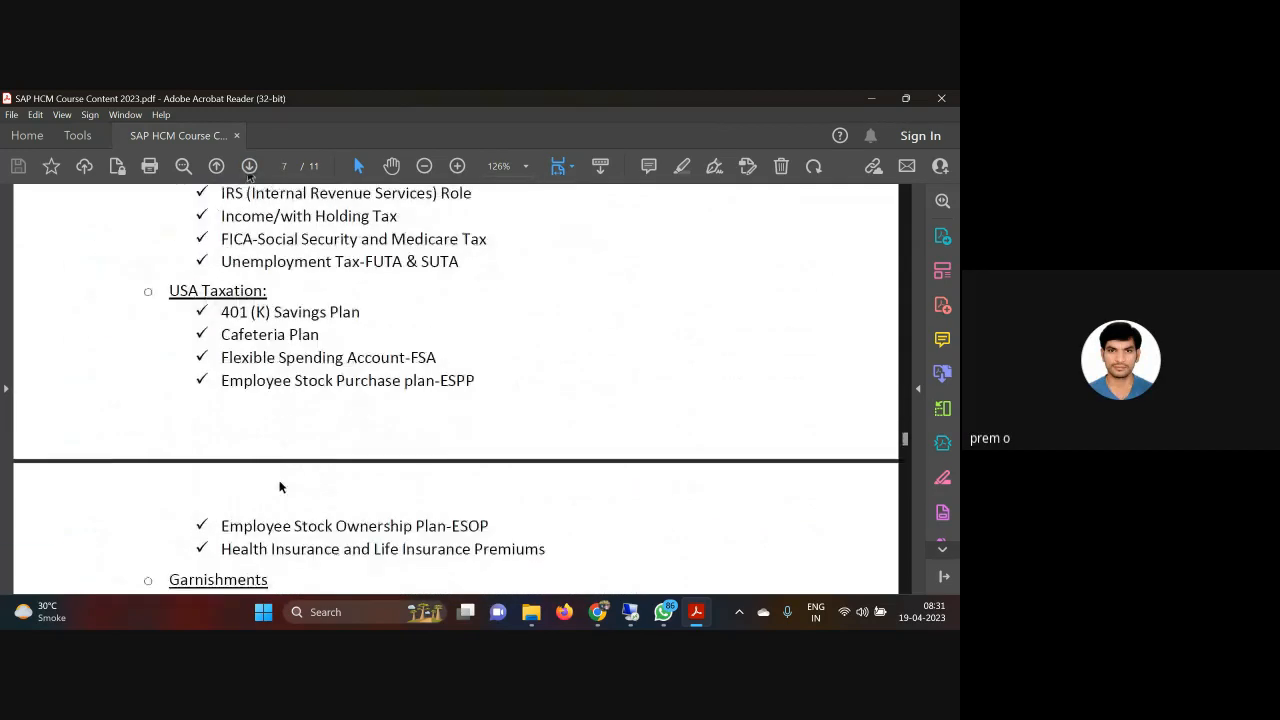
pyautogui.scroll(-1, 279, 480)
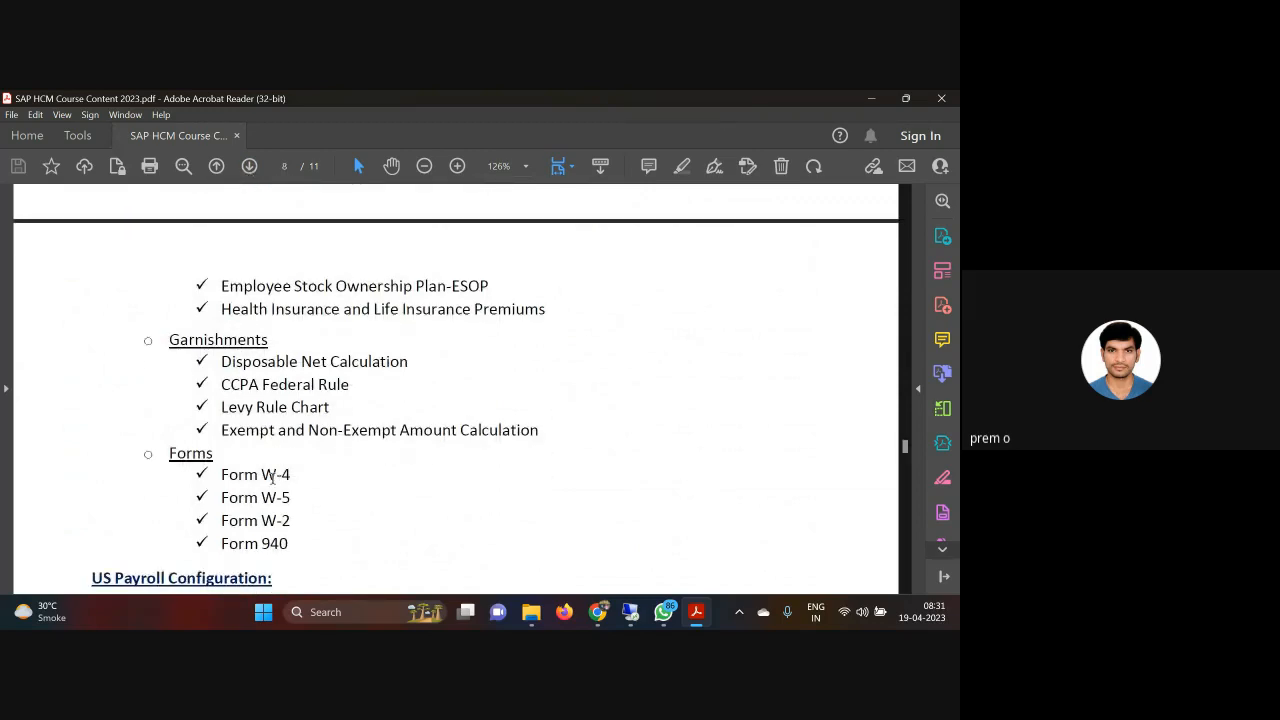
pyautogui.scroll(-5, 272, 477)
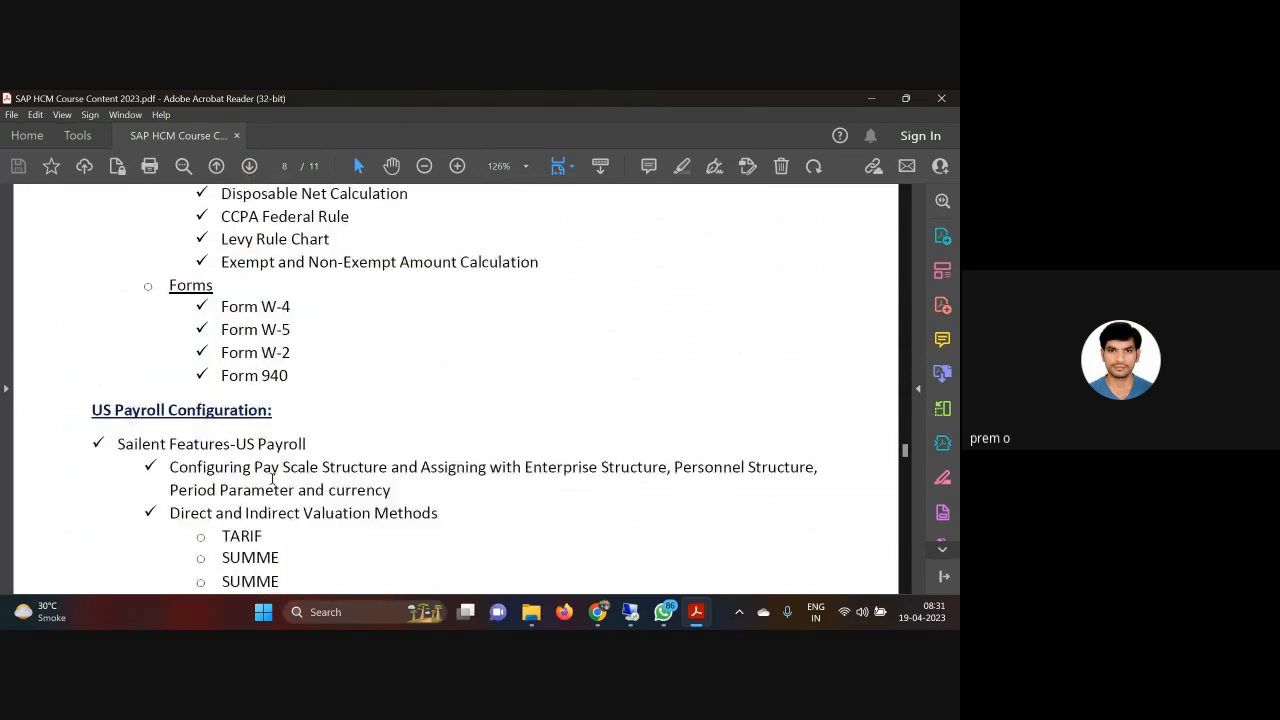
pyautogui.scroll(10, 271, 479)
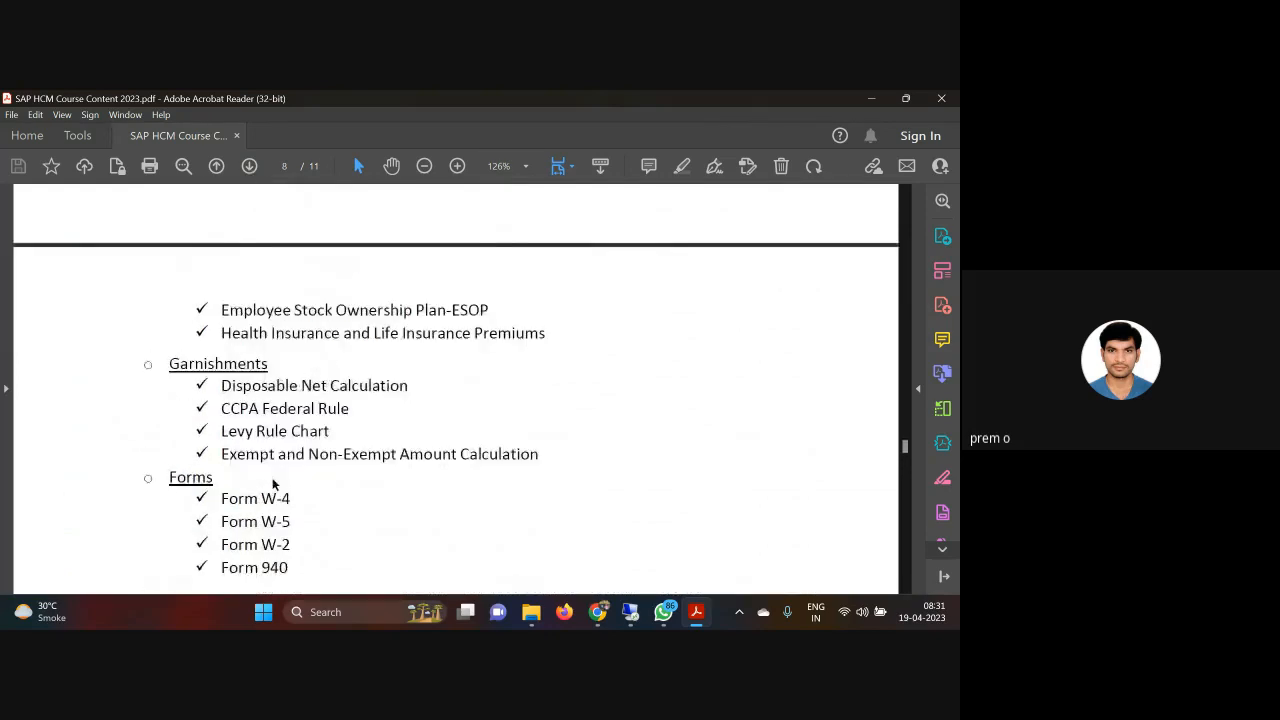
pyautogui.scroll(-3, 272, 483)
pyautogui.scroll(2, 272, 483)
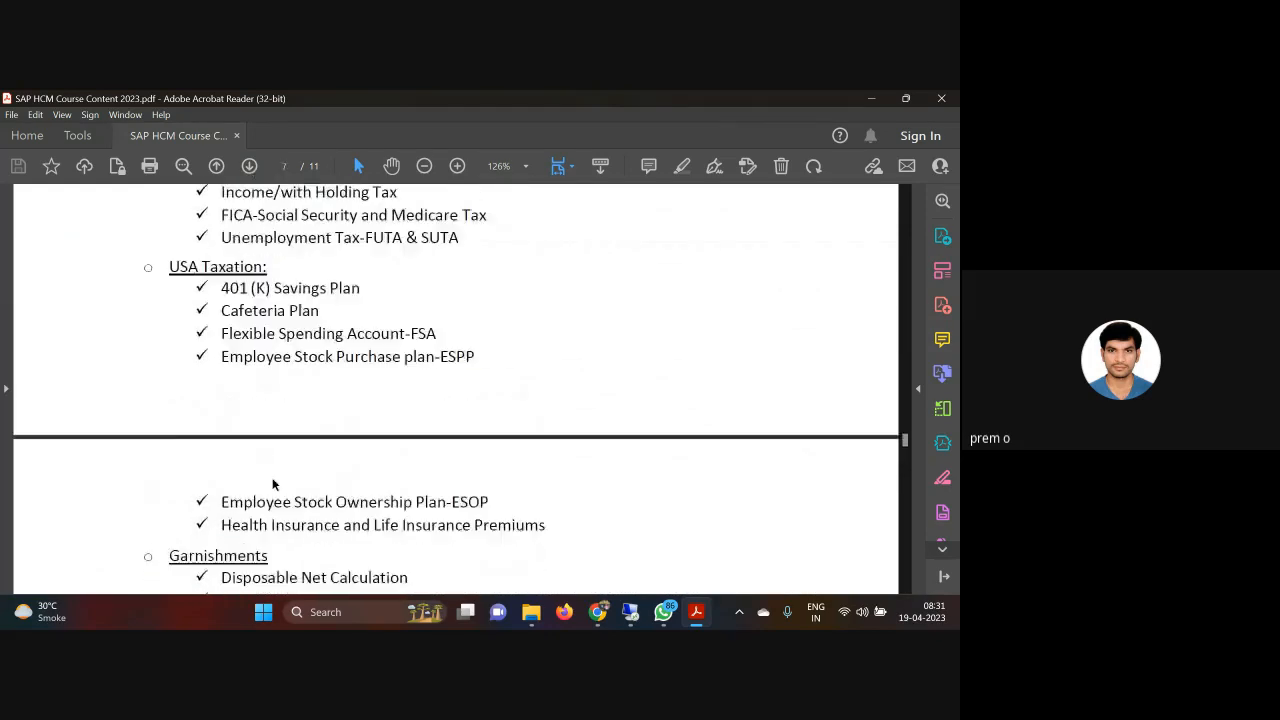
pyautogui.scroll(-4, 272, 483)
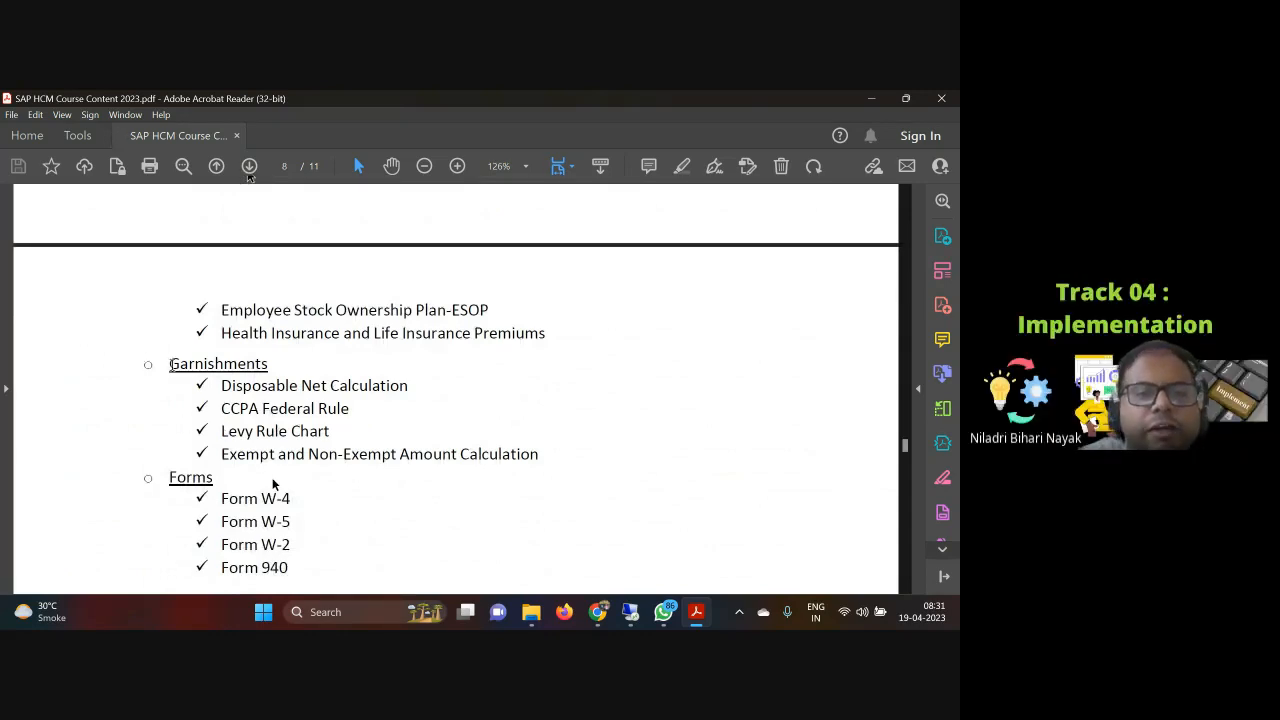
# Step: Select the four sub-topics listed under Garnishments in the course PDF
pyautogui.moveTo(168, 364); pyautogui.dragTo(468, 468)
pyautogui.click(316, 462)
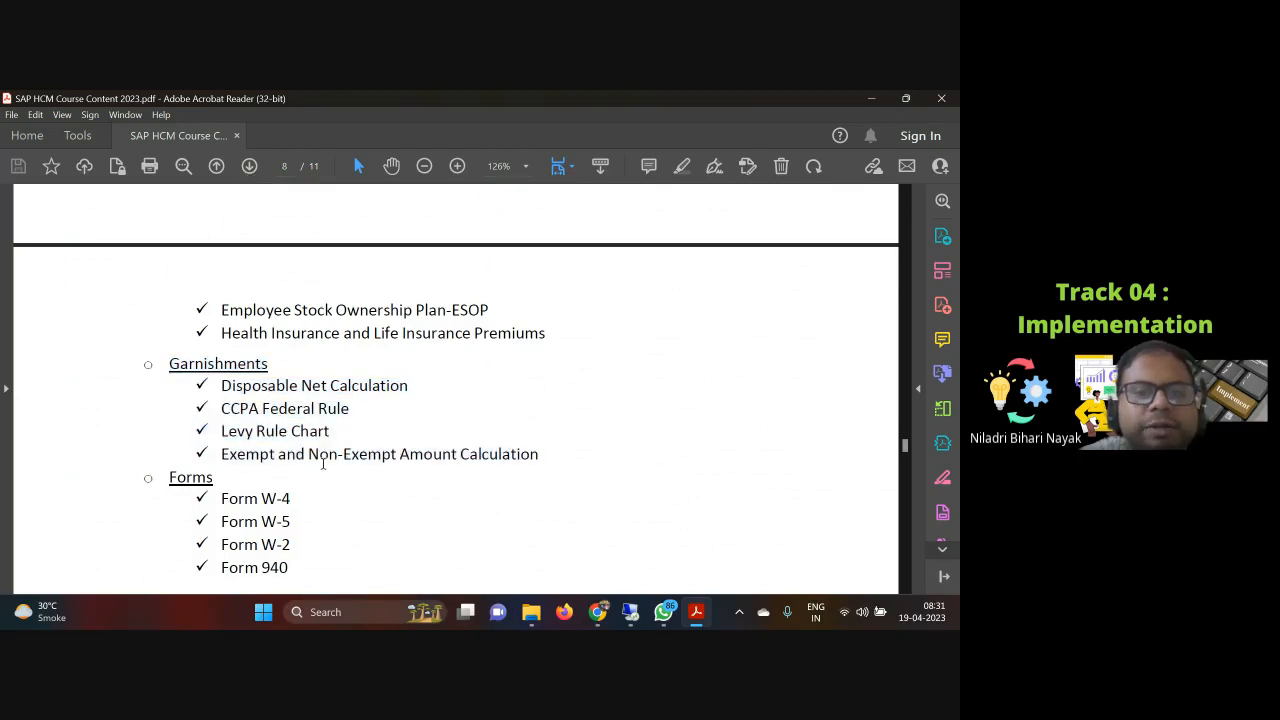
pyautogui.moveTo(221, 385); pyautogui.dragTo(528, 458)
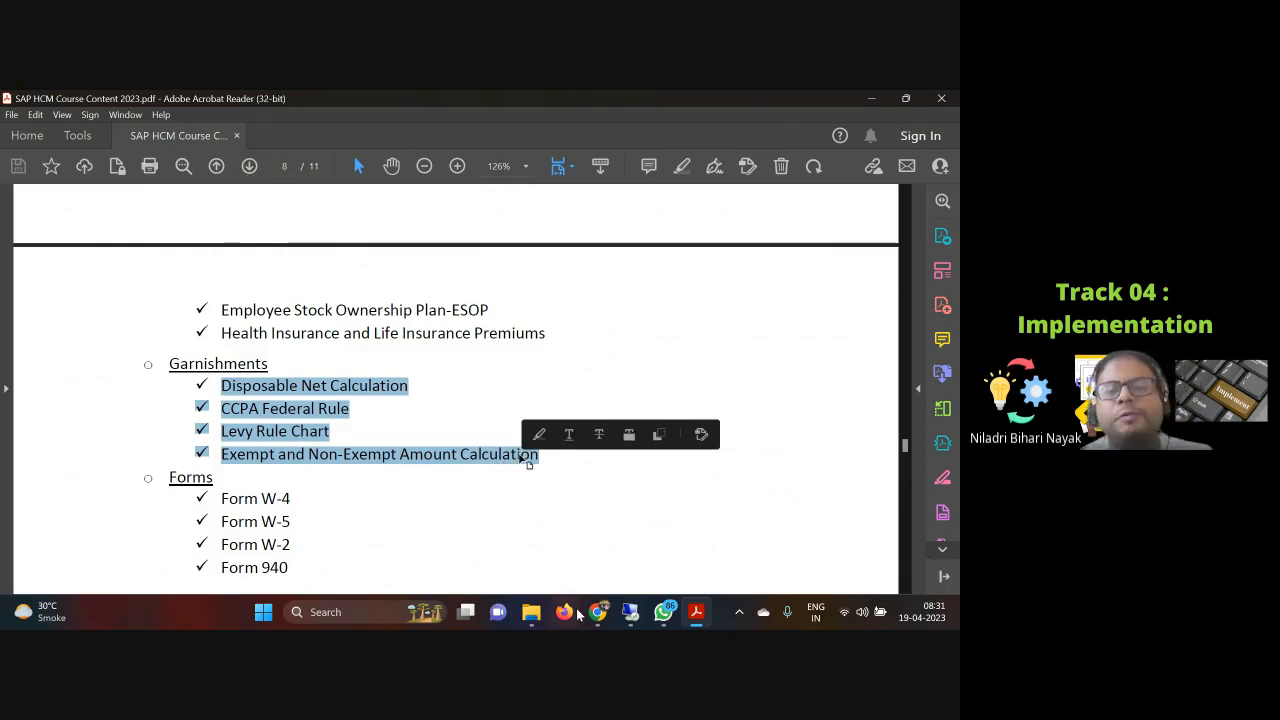
# Step: Compare the Garnishments notes page in Class Notes with the selected garnishment topics in the PDF, then clear the selection
pyautogui.moveTo(597, 618)
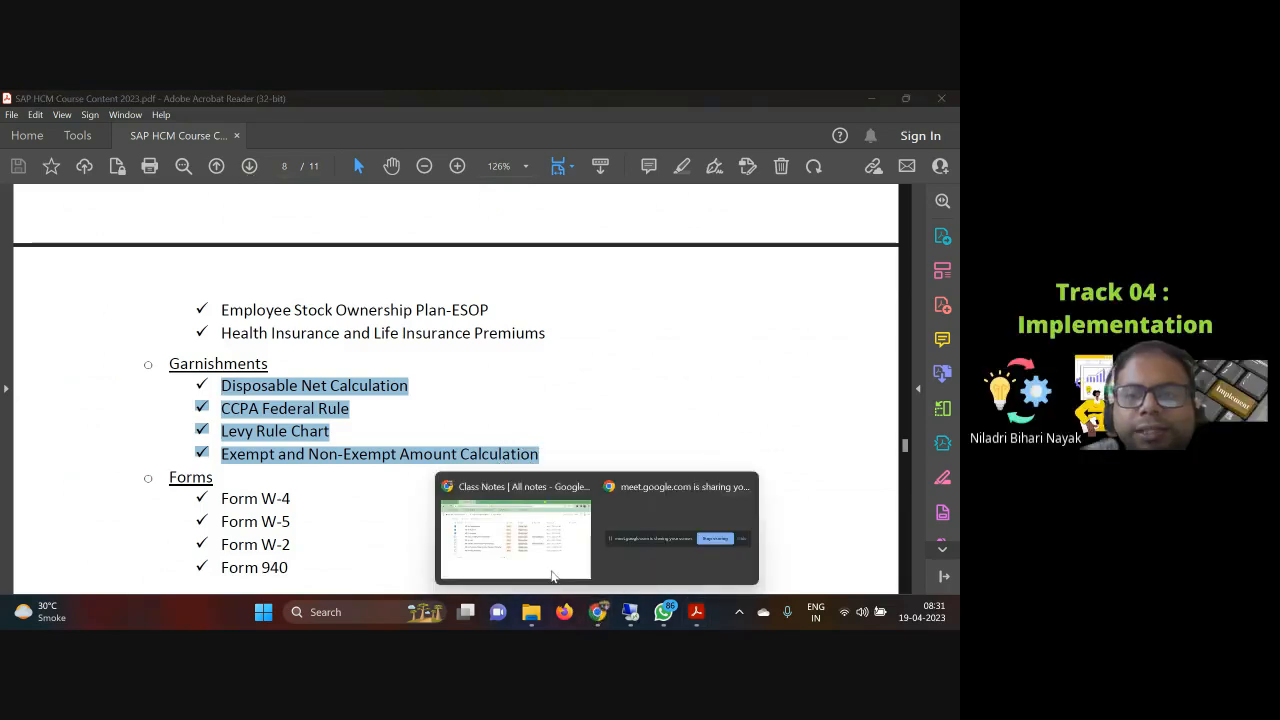
pyautogui.click(515, 535)
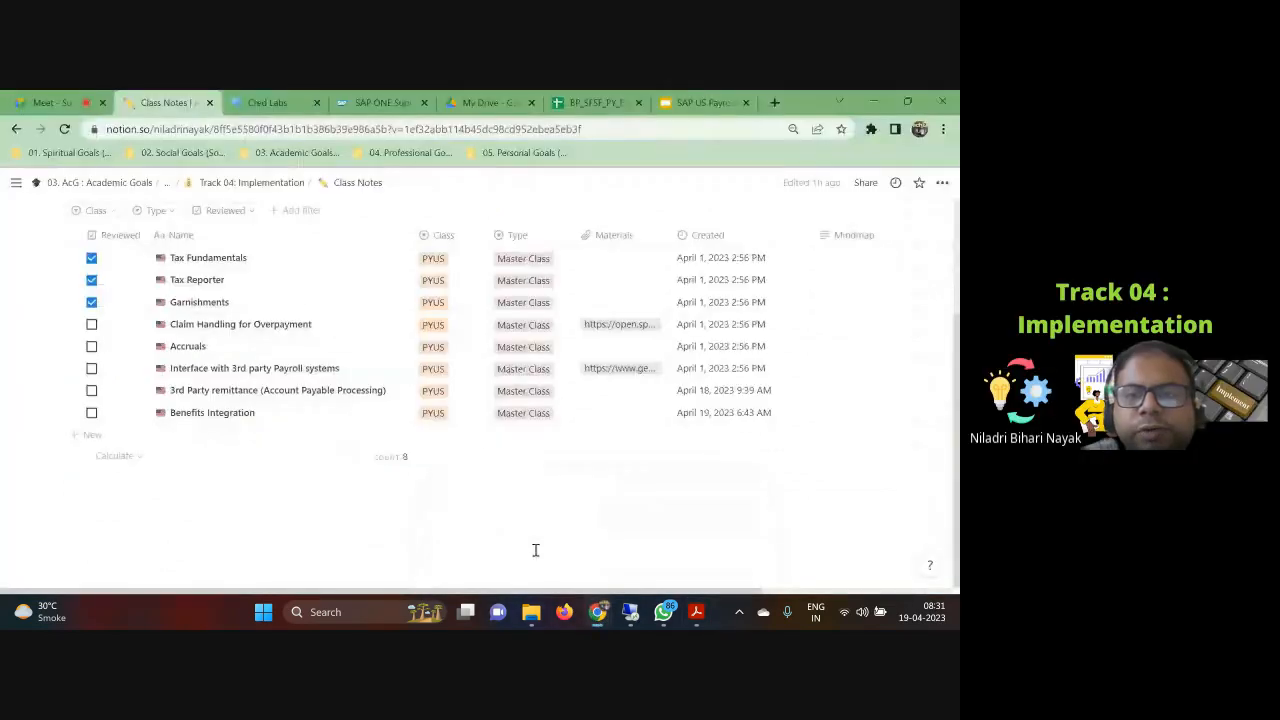
pyautogui.click(390, 302)
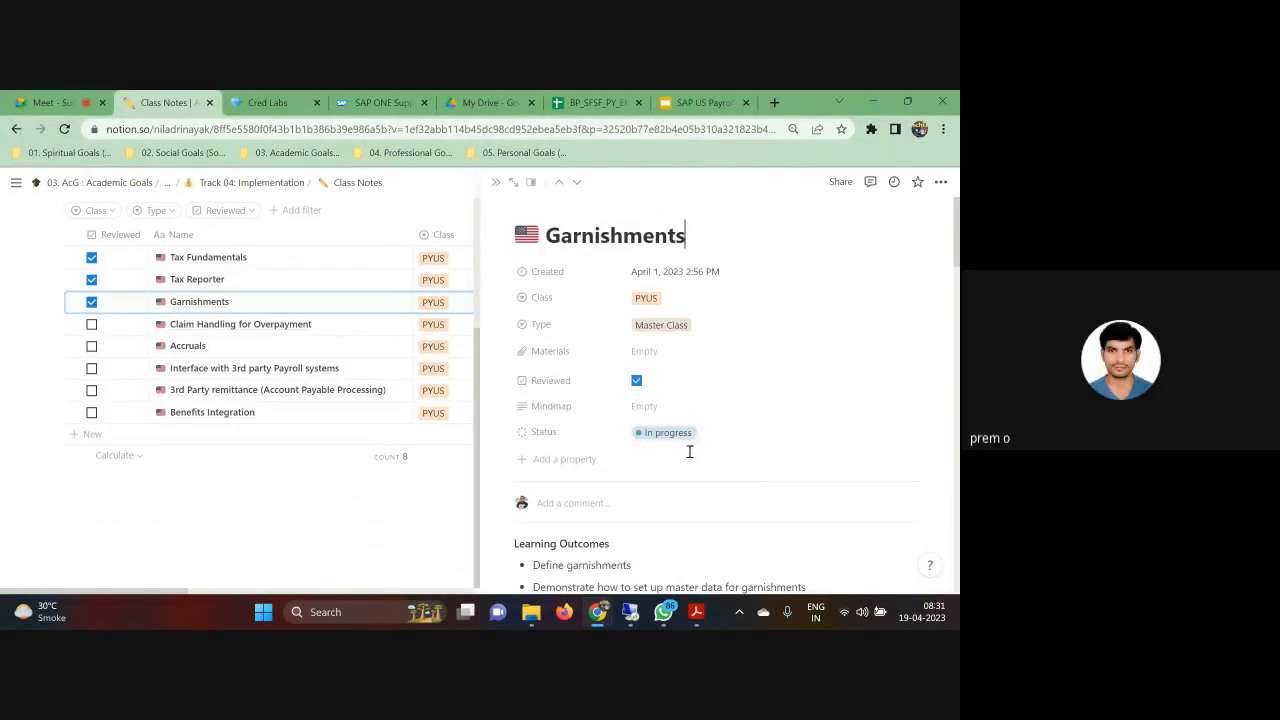
pyautogui.scroll(-10, 691, 451)
pyautogui.scroll(-10, 597, 375)
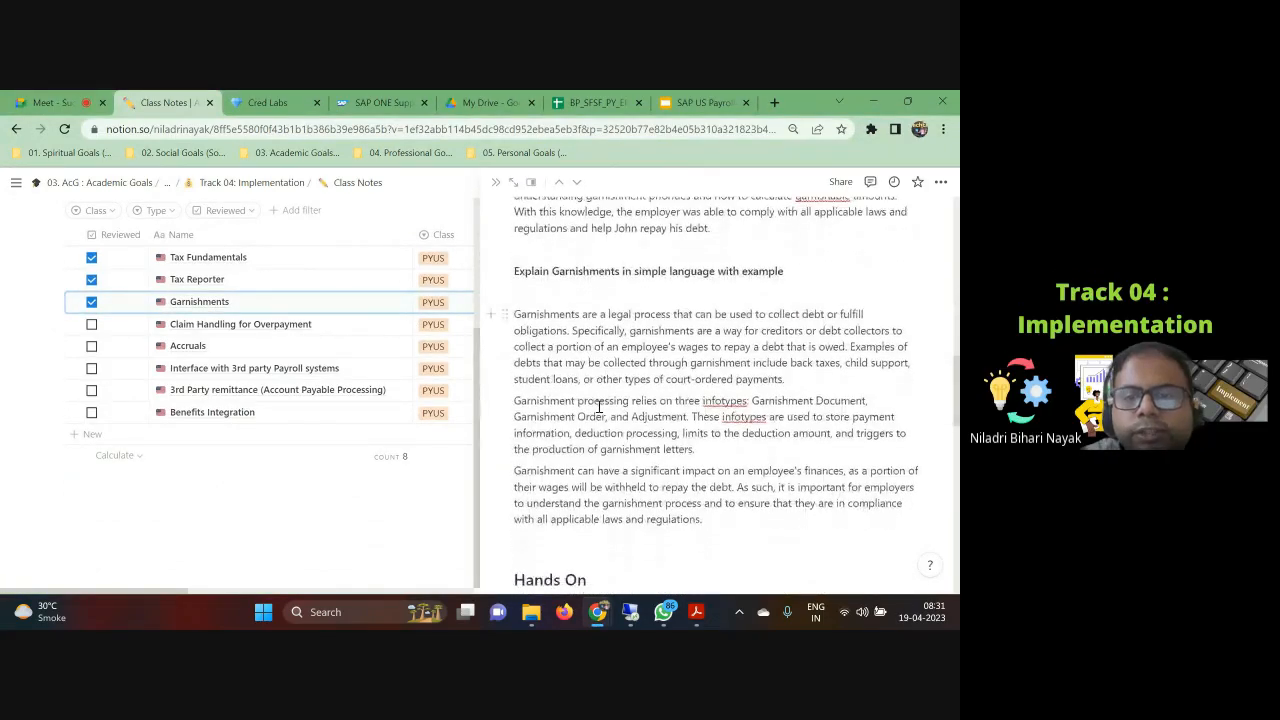
pyautogui.click(697, 614)
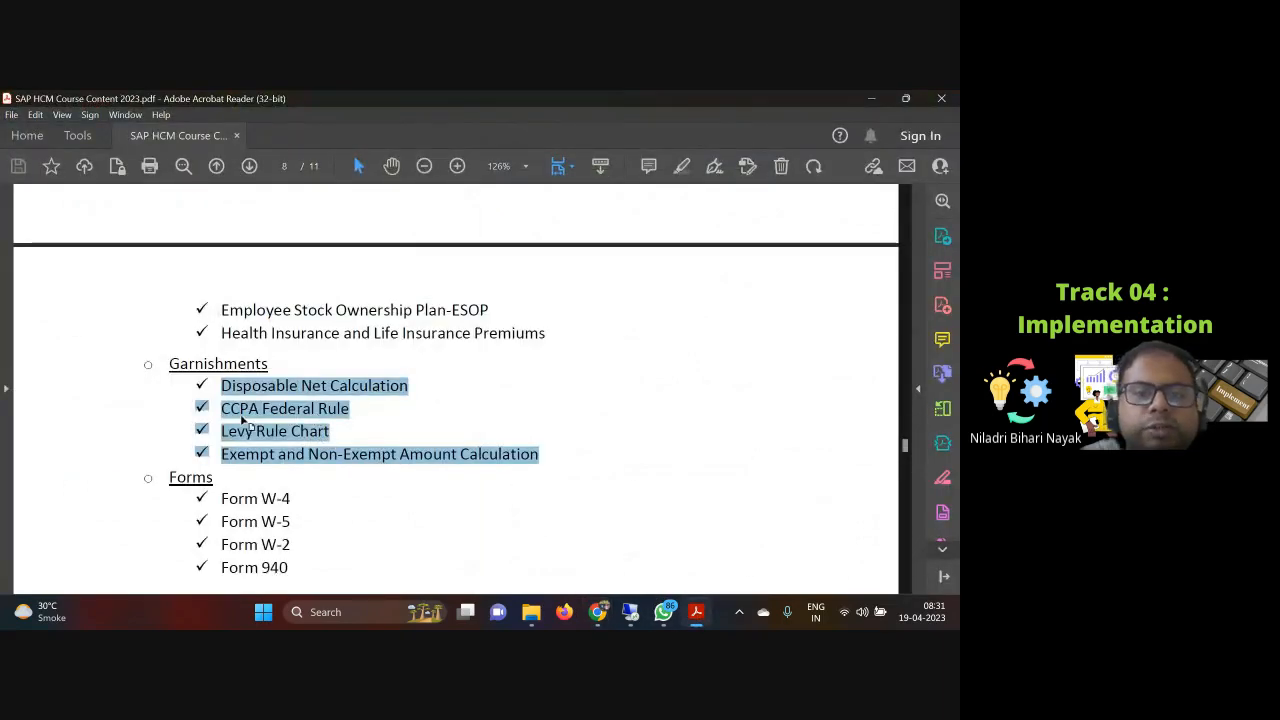
pyautogui.click(340, 437)
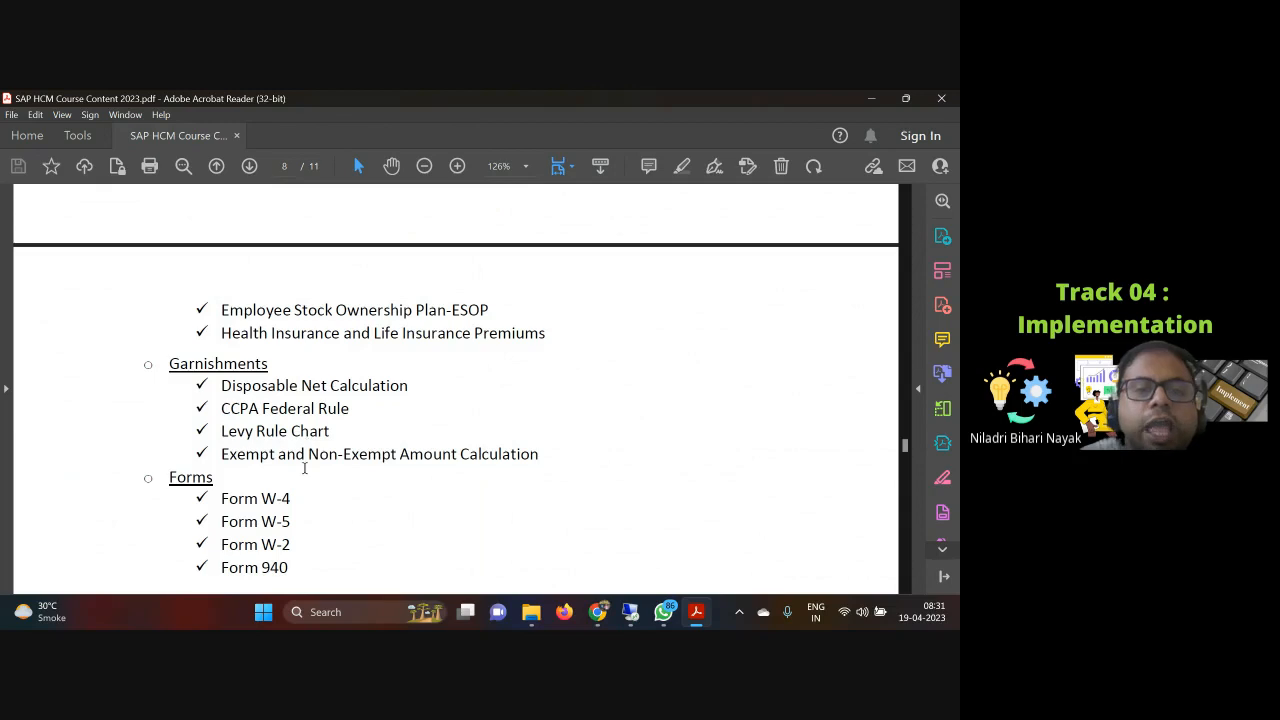
# Step: Select the four Forms sub-topics, Form W-4 through Form 940, in the US Payroll syllabus of the course PDF
pyautogui.scroll(-1, 300, 465)
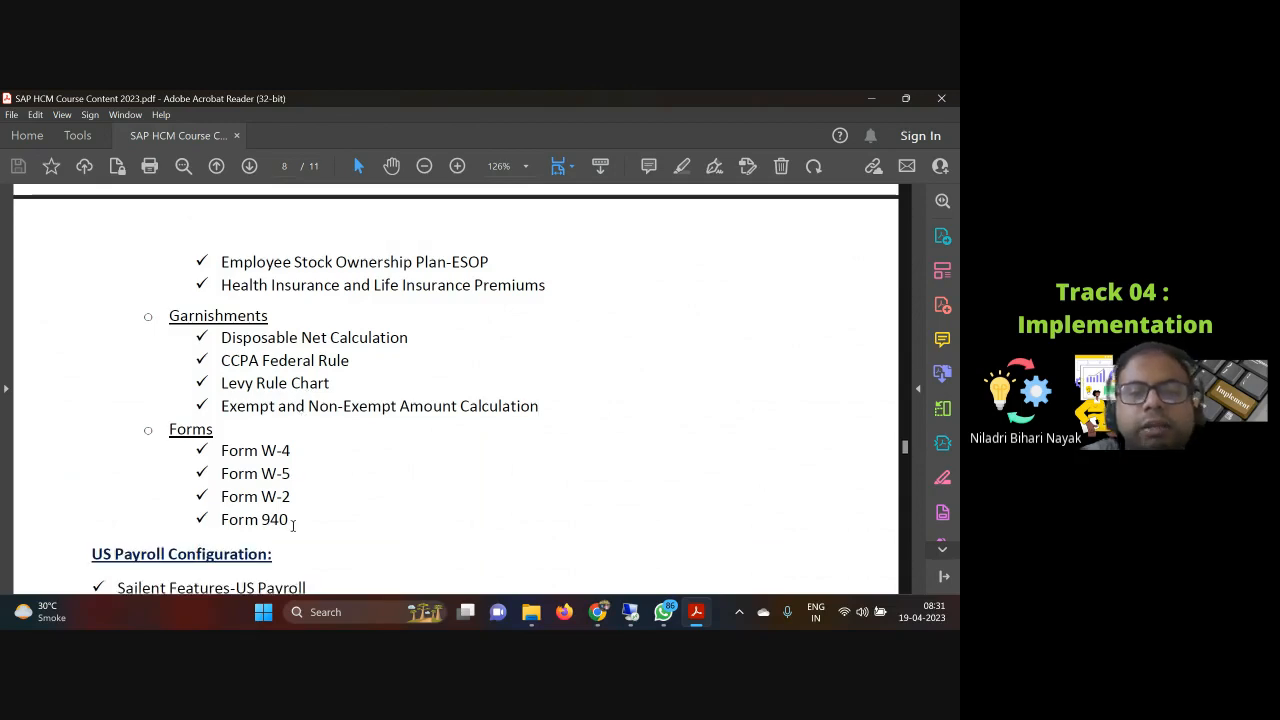
pyautogui.moveTo(291, 519); pyautogui.dragTo(266, 490)
pyautogui.click(184, 433)
pyautogui.scroll(-1, 305, 495)
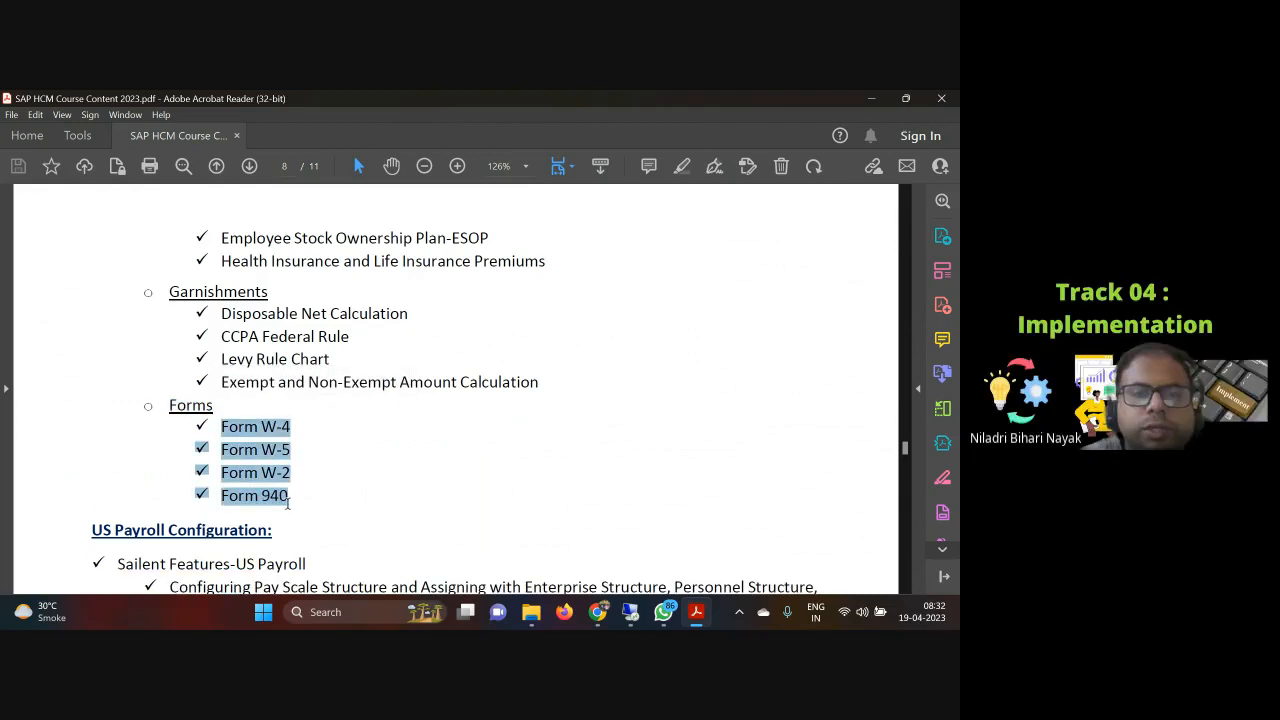
pyautogui.click(312, 436)
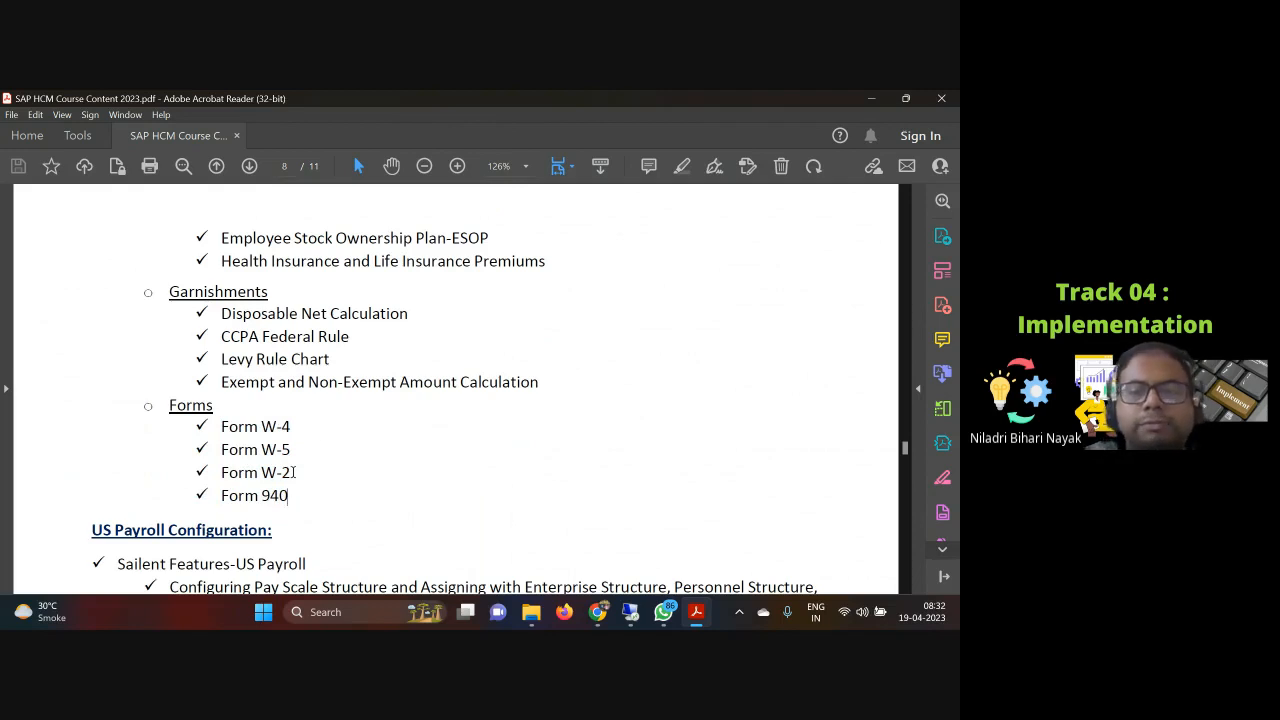
pyautogui.moveTo(262, 426); pyautogui.dragTo(292, 496)
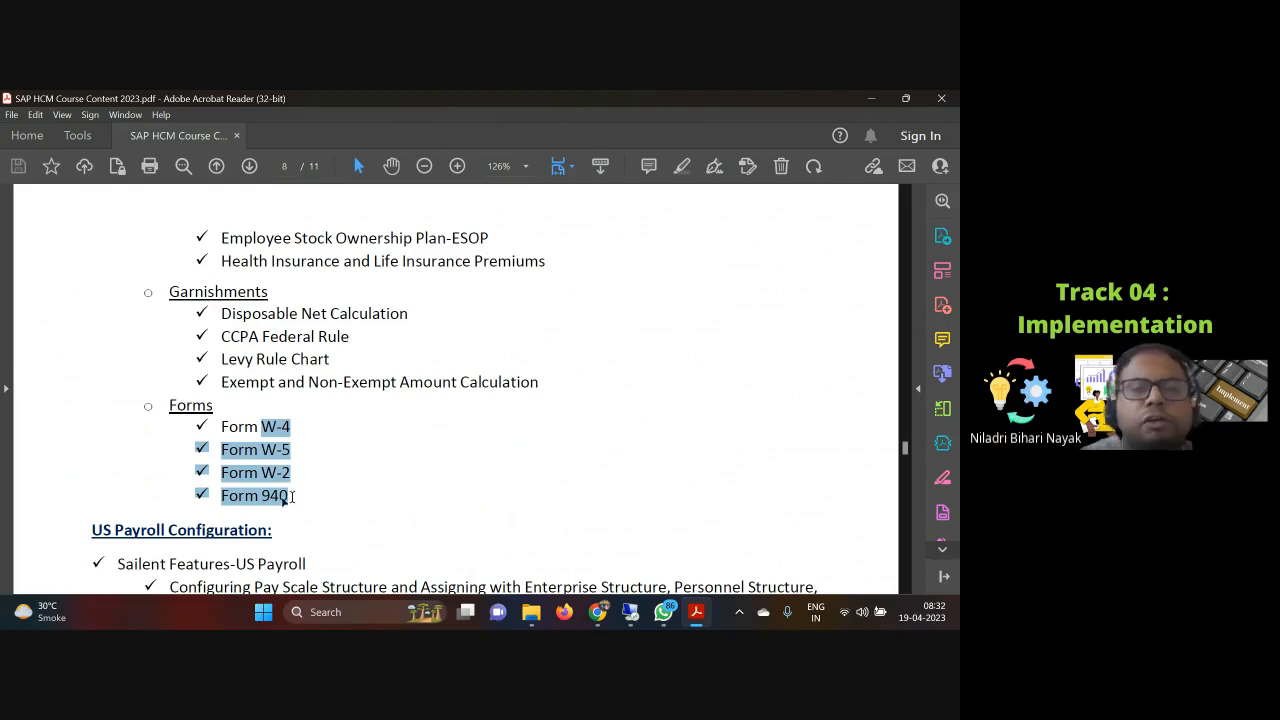
# Step: Select the USA Taxation sub-topics from Tax Authorities and Taxation Process through FICA-Social Security and Medicare Tax
pyautogui.scroll(3, 270, 495)
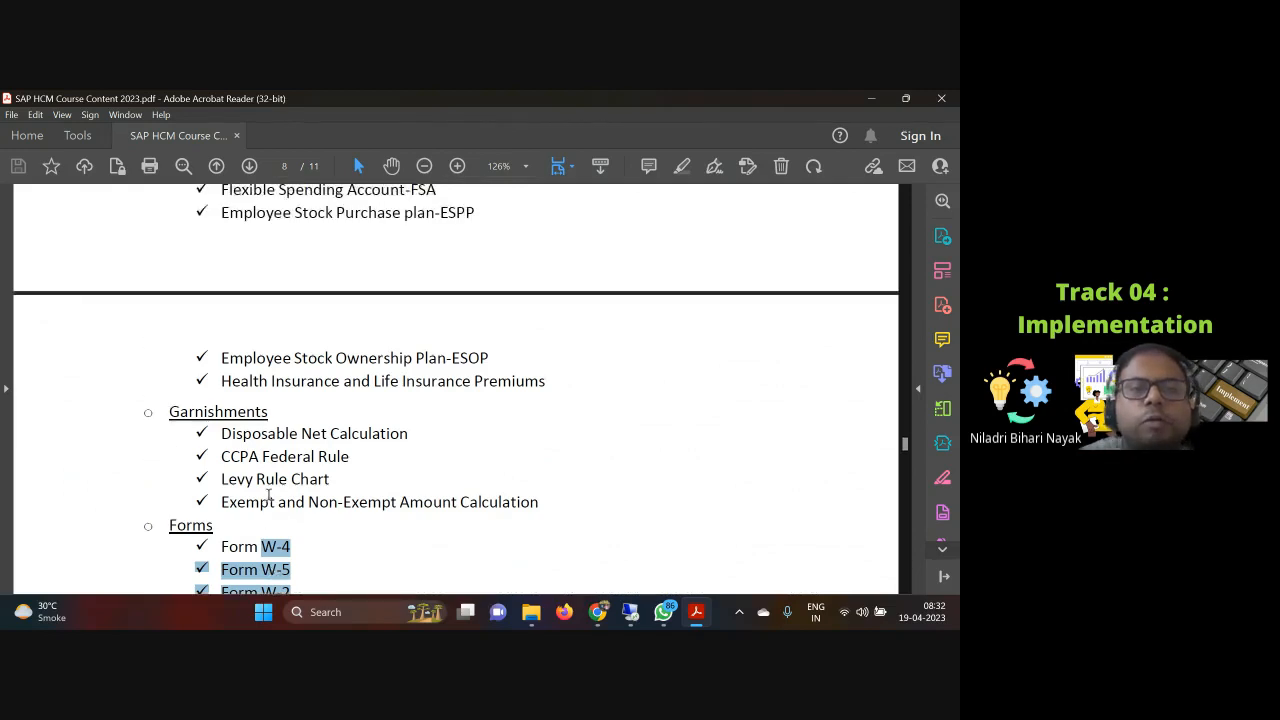
pyautogui.scroll(6, 269, 495)
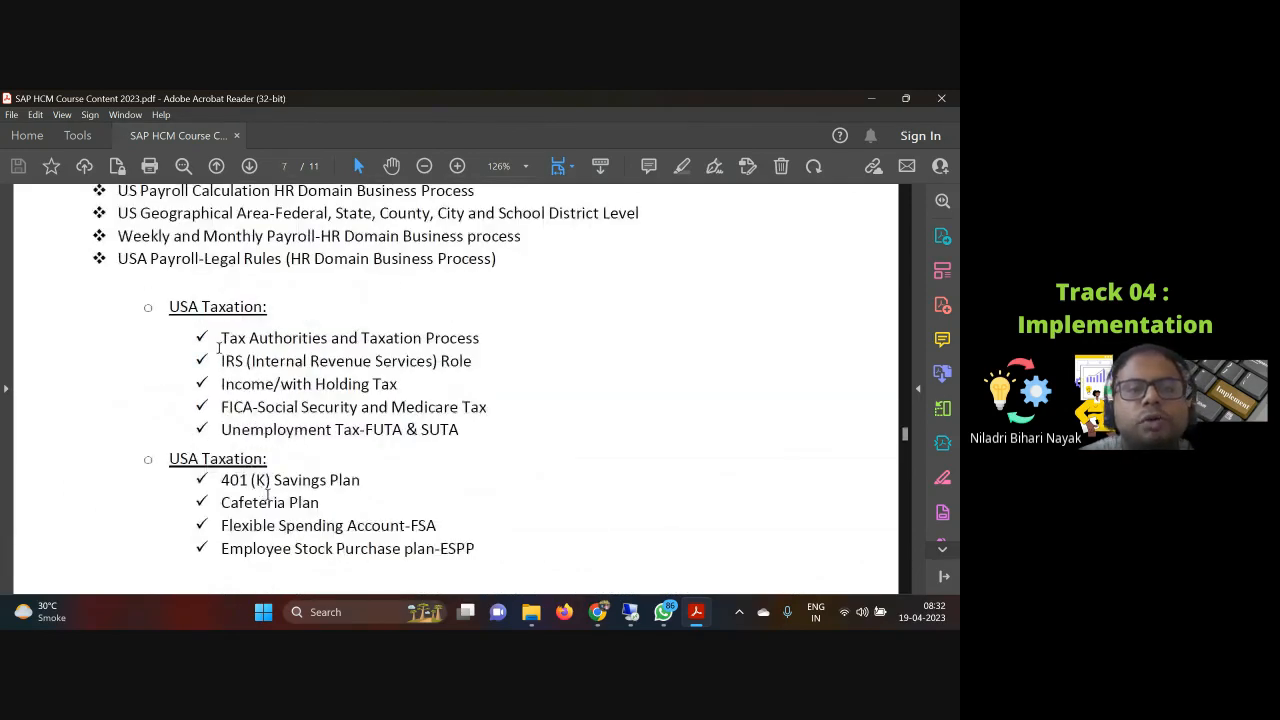
pyautogui.moveTo(222, 337); pyautogui.dragTo(437, 411)
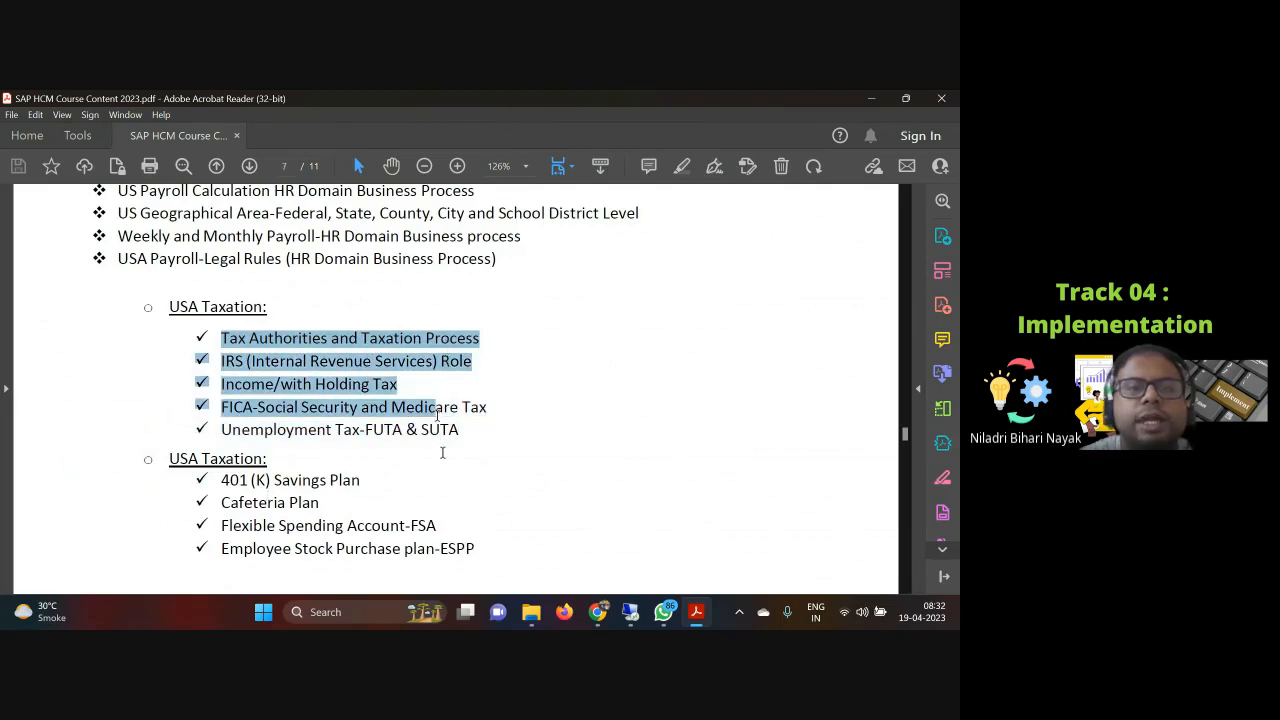
# Step: Select the Form W-4 to Form 940 entries under Forms again on page 8
pyautogui.scroll(-3, 443, 453)
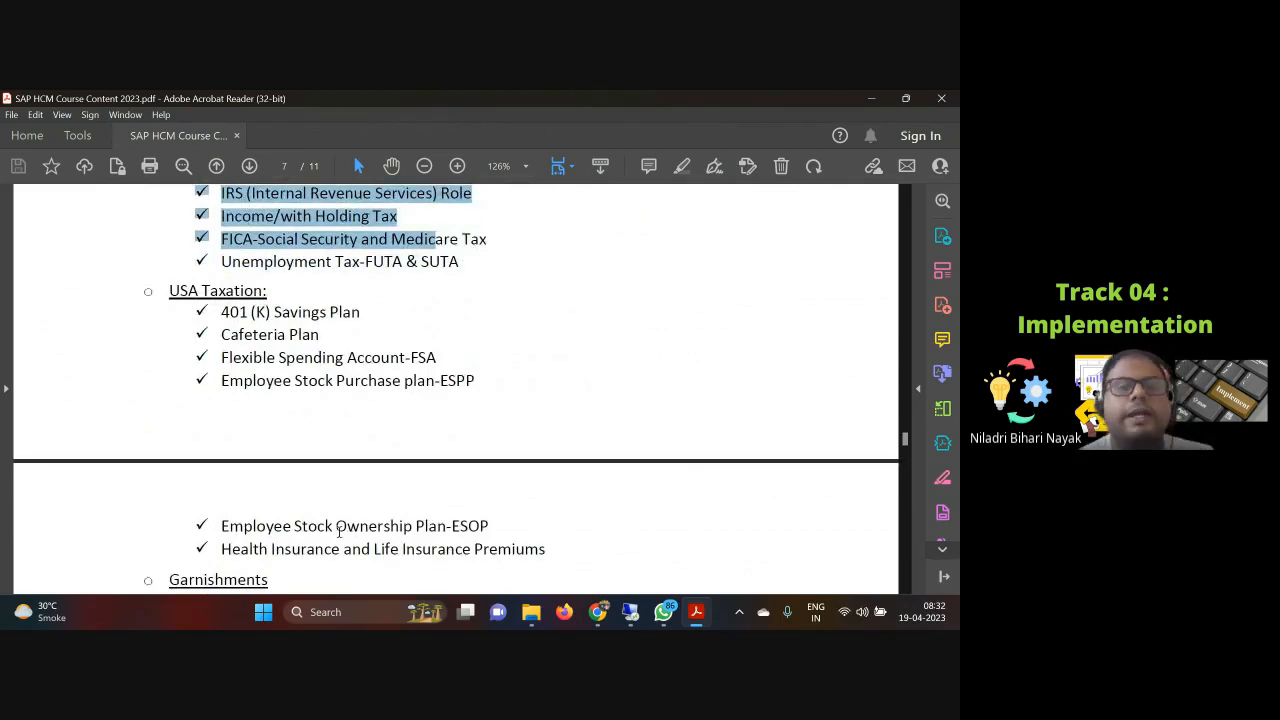
pyautogui.scroll(-1, 340, 532)
pyautogui.scroll(-4, 268, 505)
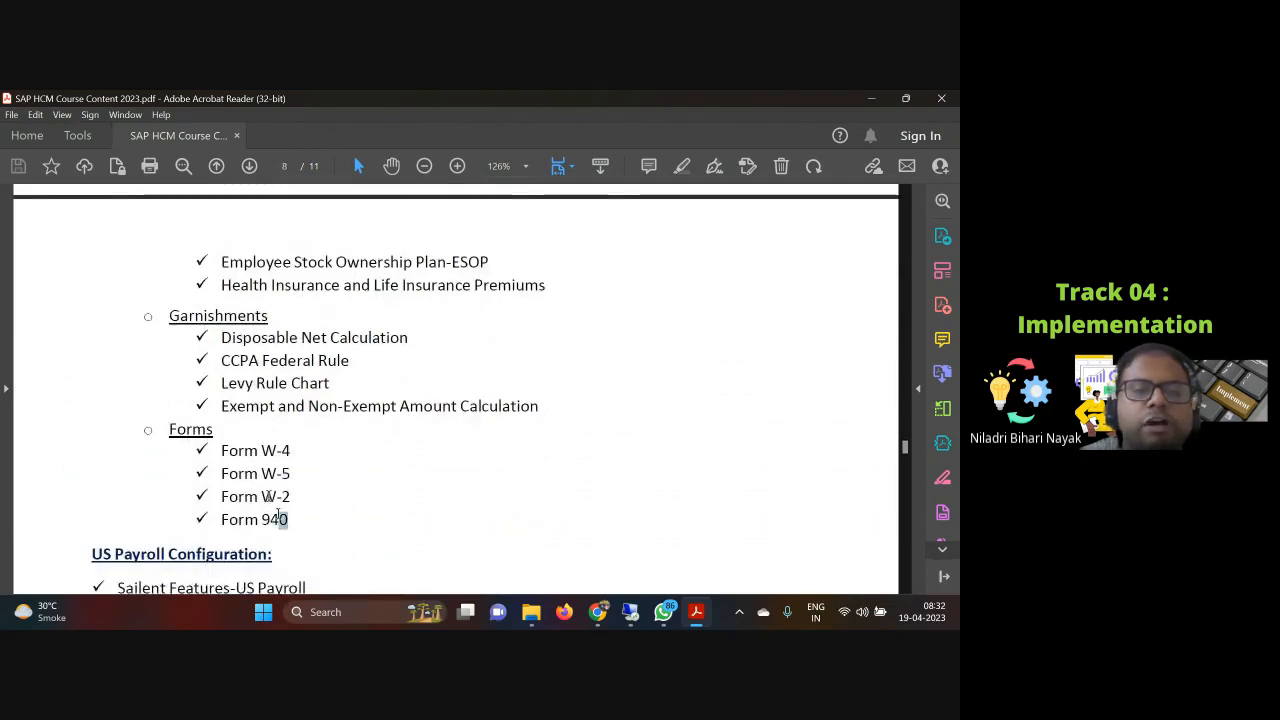
pyautogui.moveTo(289, 520); pyautogui.dragTo(221, 449)
# Step: Highlight the US Geographical Area federal, state, county, city and school district line under HR Domain-US Payroll, then clear the selection
pyautogui.scroll(1, 290, 477)
pyautogui.scroll(7, 289, 477)
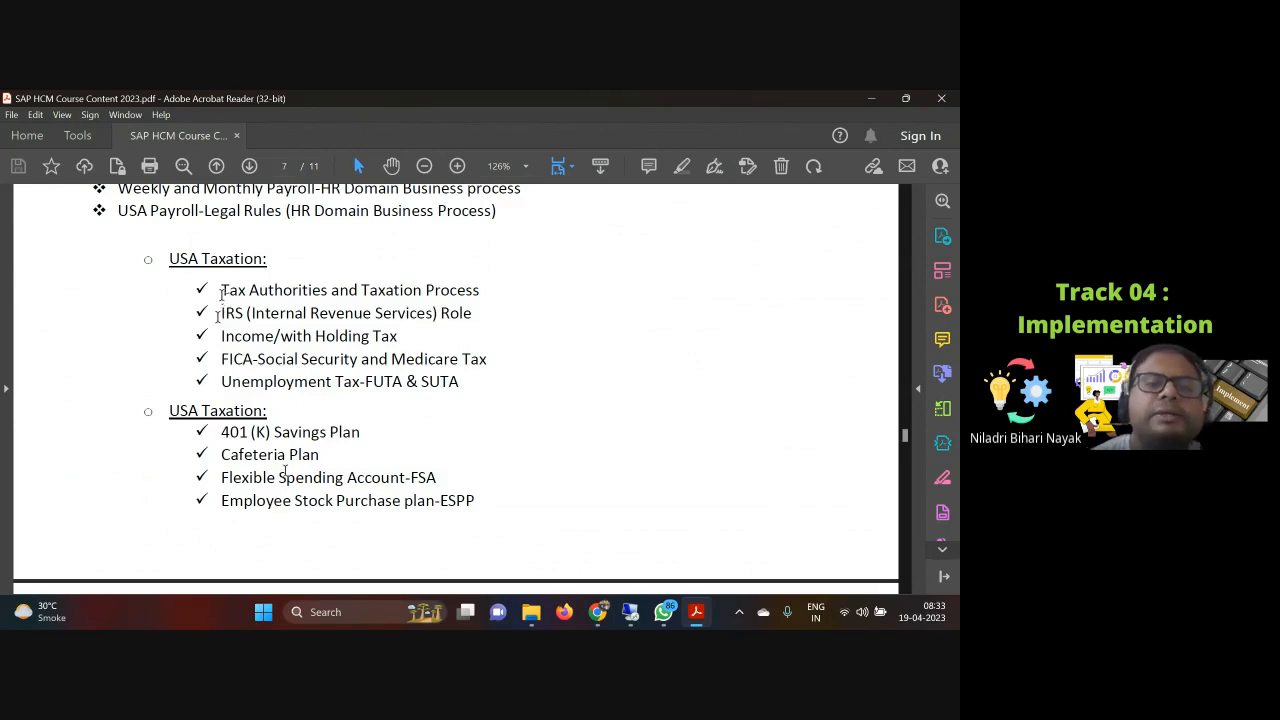
pyautogui.scroll(1, 218, 316)
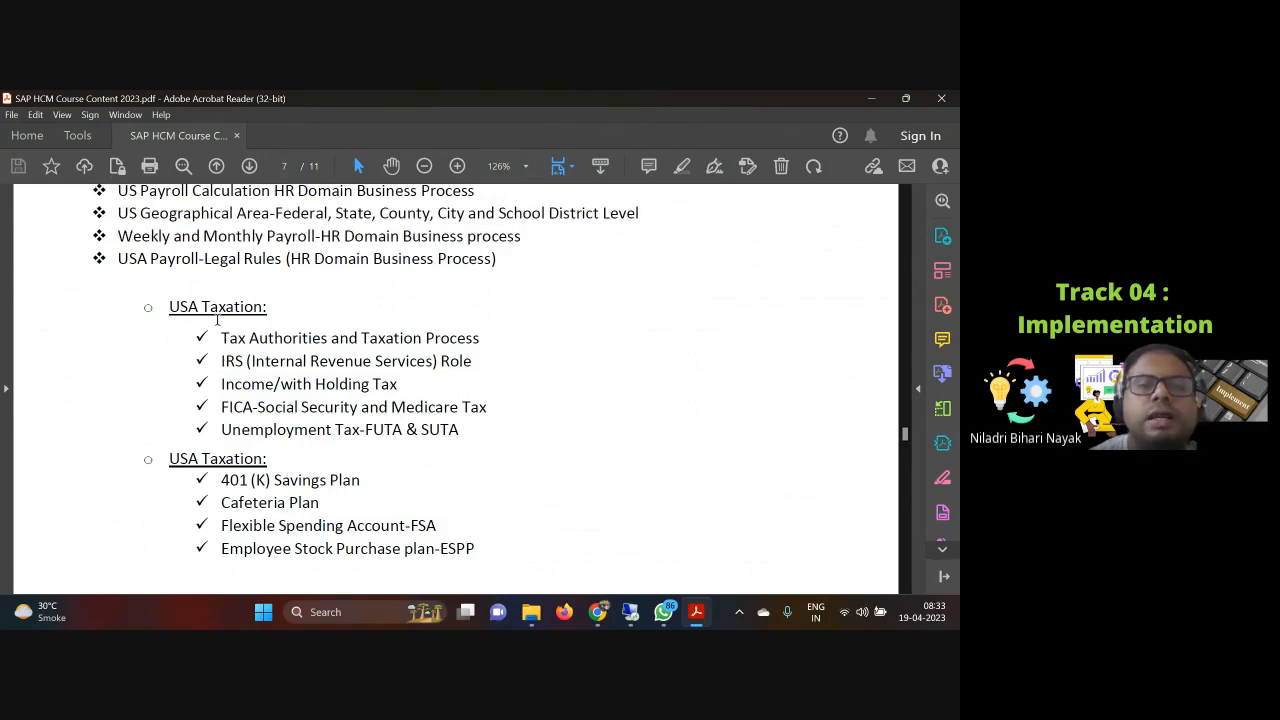
pyautogui.scroll(2, 216, 319)
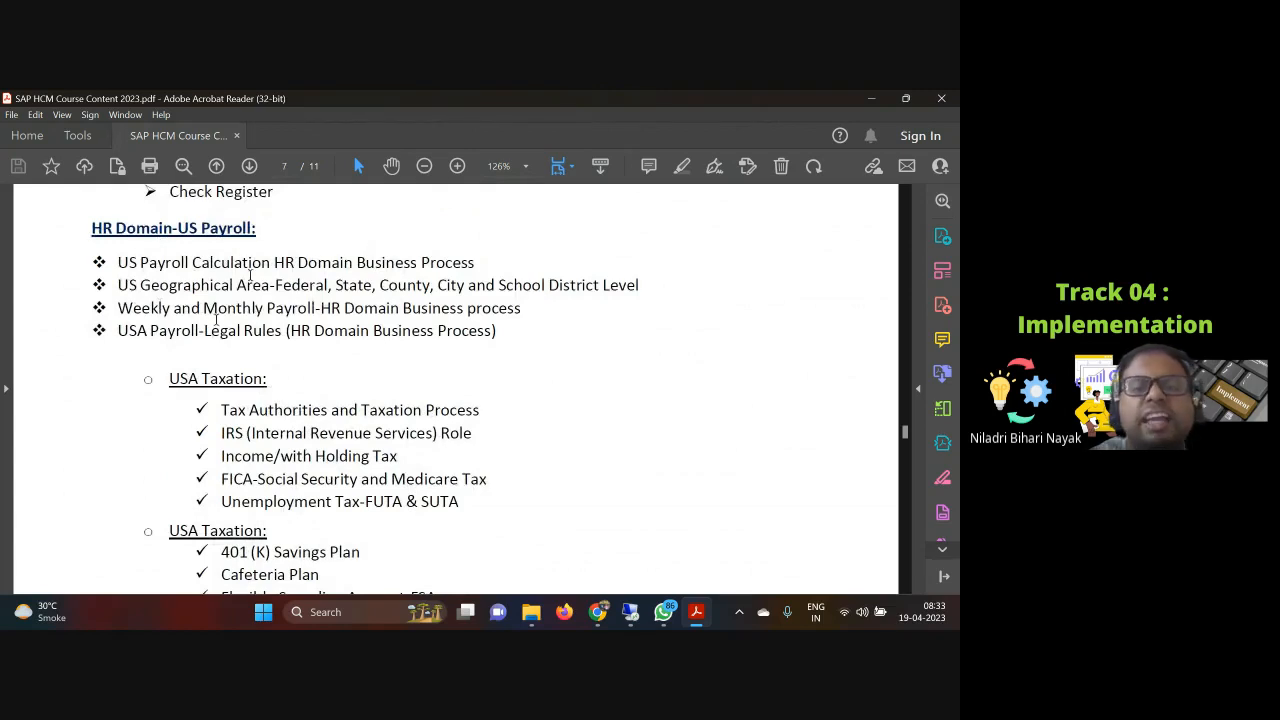
pyautogui.moveTo(140, 285); pyautogui.dragTo(595, 280)
pyautogui.click(506, 308)
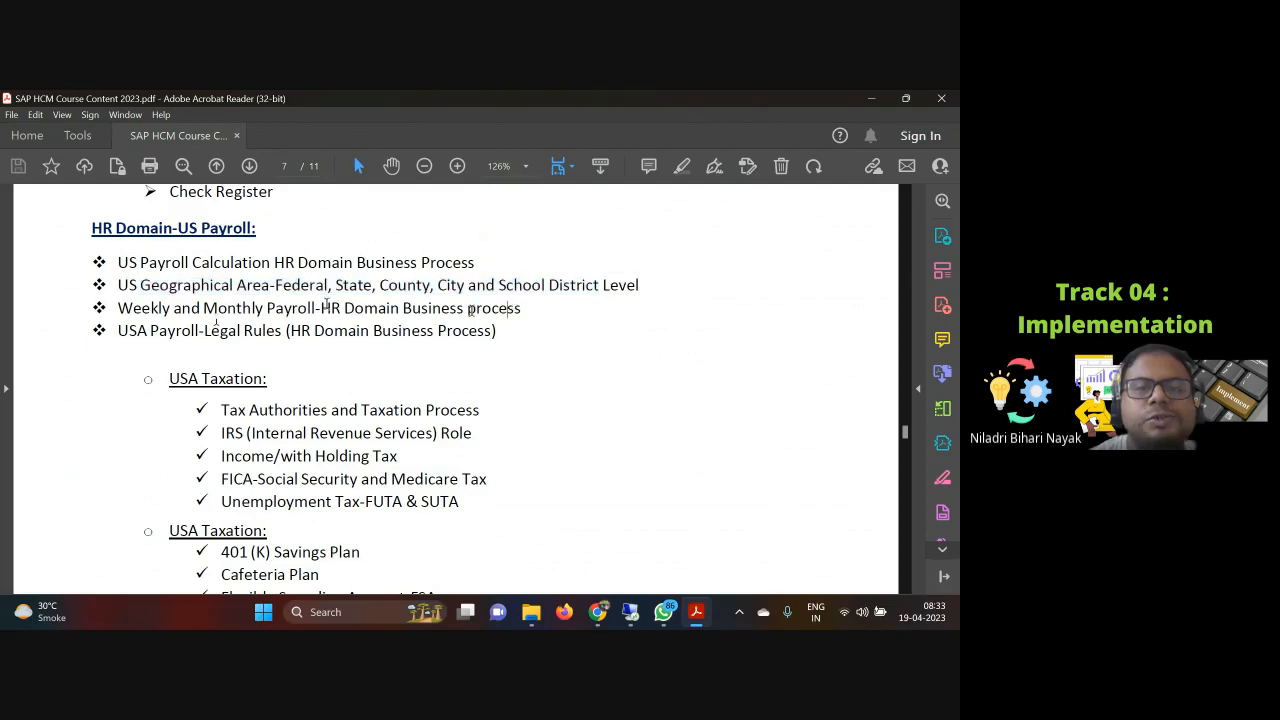
pyautogui.moveTo(270, 288); pyautogui.dragTo(627, 279)
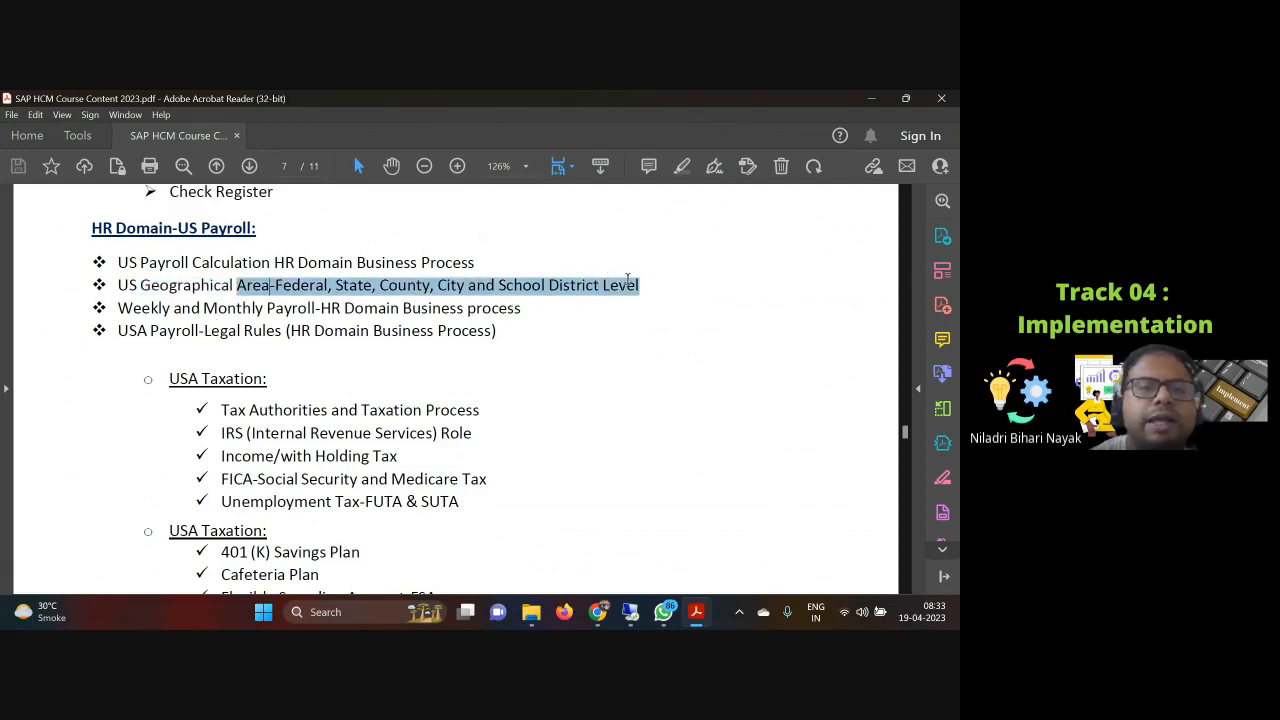
pyautogui.click(421, 303)
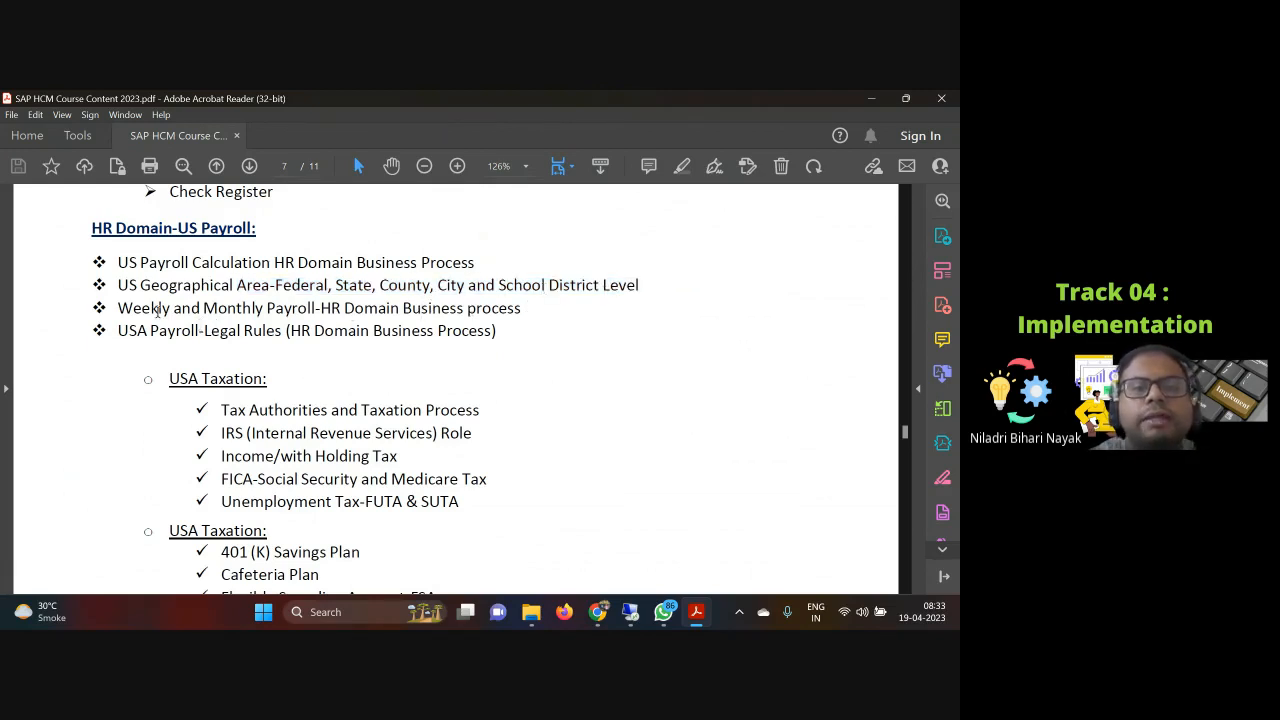
pyautogui.moveTo(262, 309); pyautogui.dragTo(268, 309)
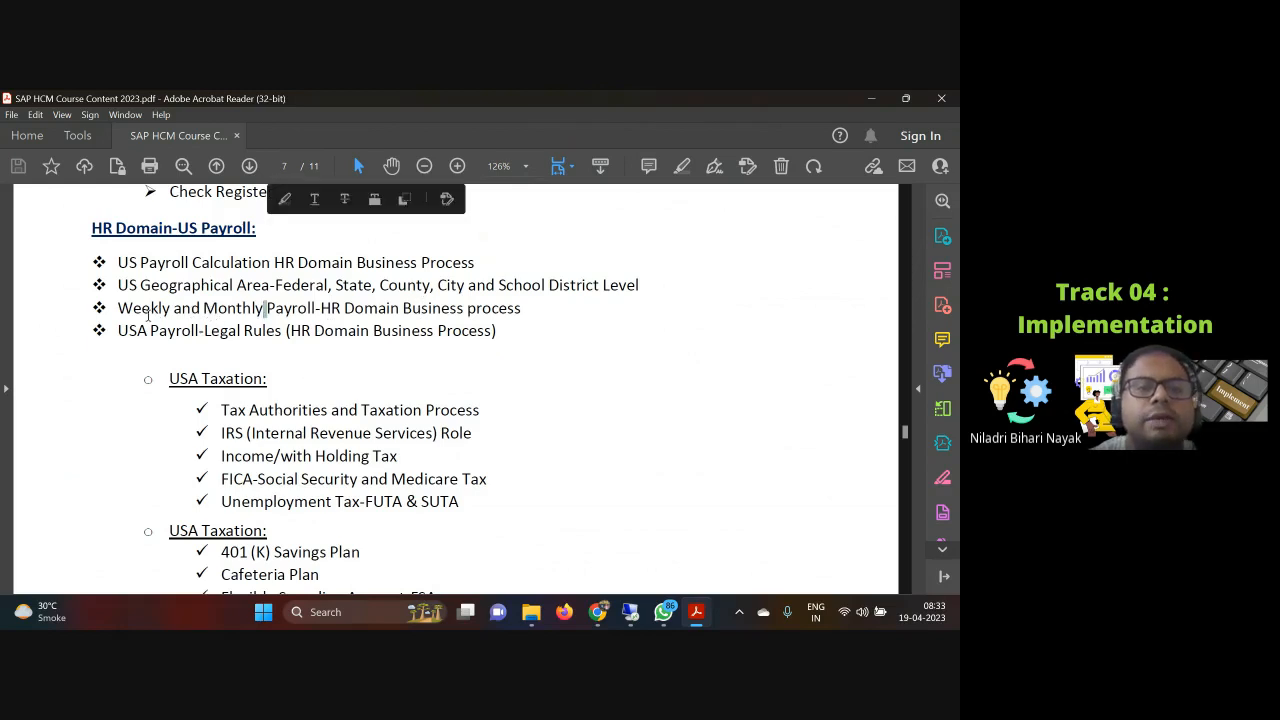
pyautogui.click(159, 316)
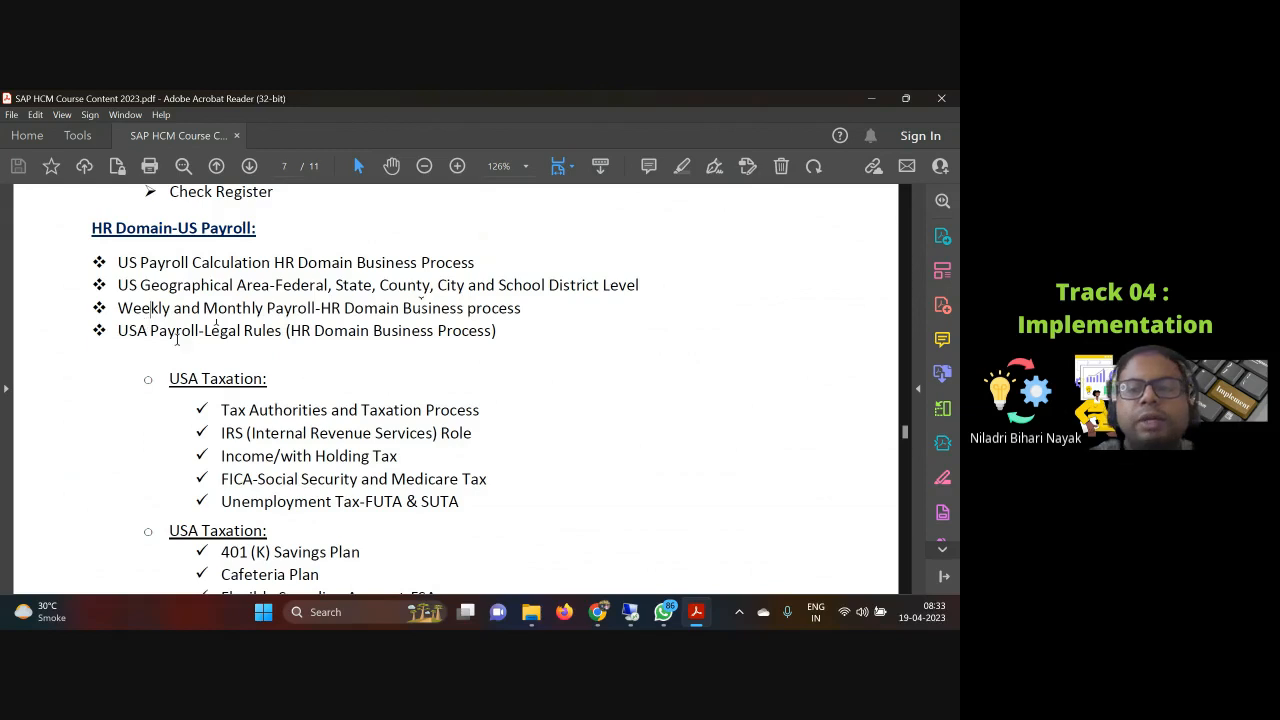
# Step: Select the Forms entries from Form 940 back to Form W-4 once more below the Garnishments topics
pyautogui.scroll(2, 272, 391)
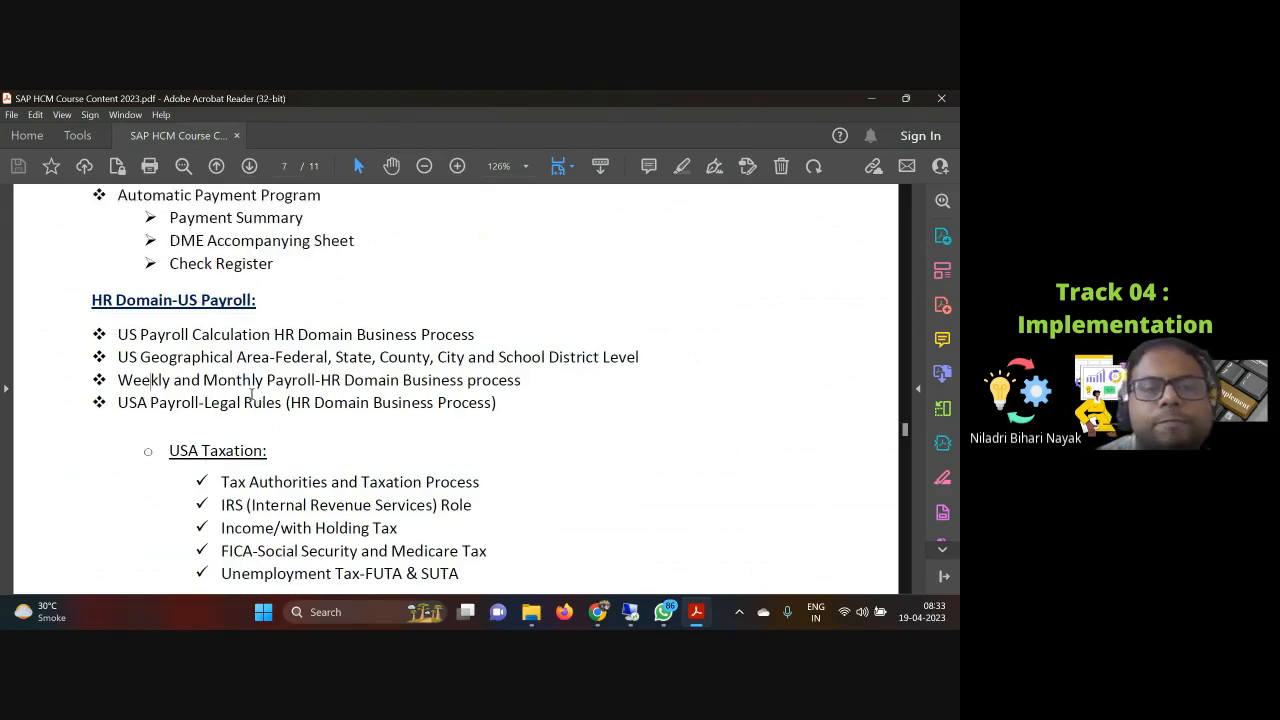
pyautogui.scroll(-4, 252, 392)
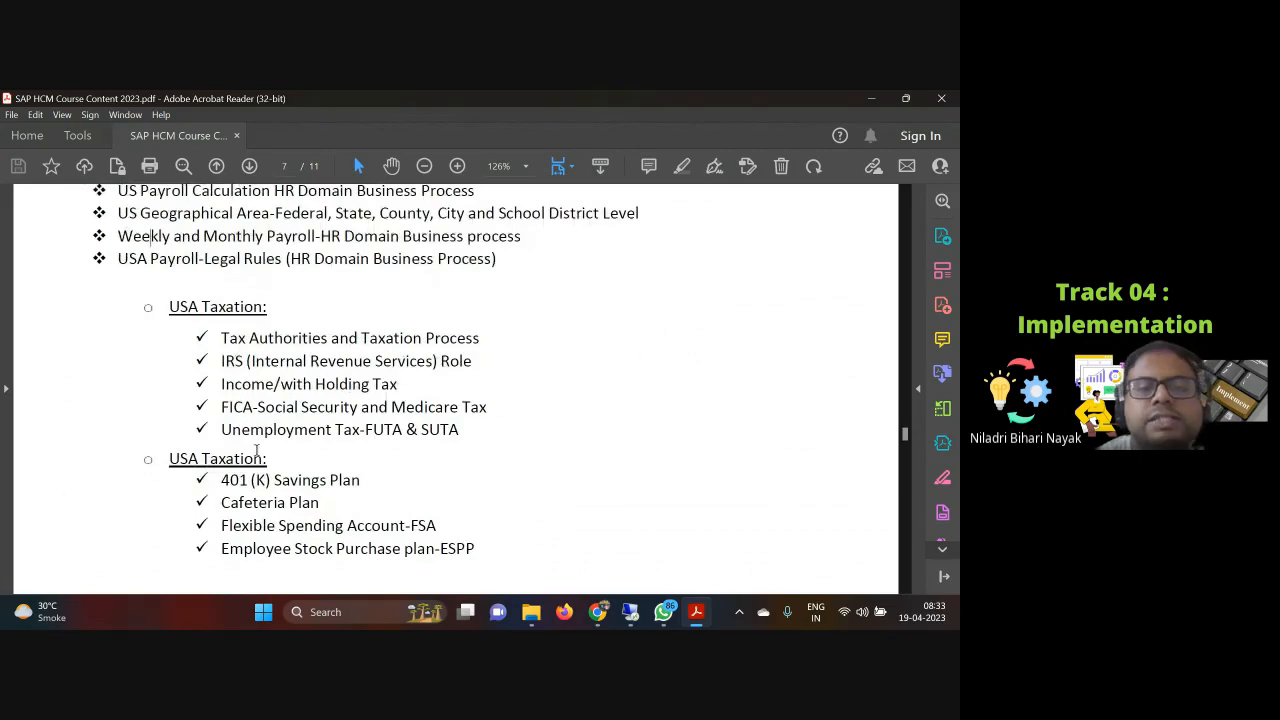
pyautogui.scroll(-10, 257, 450)
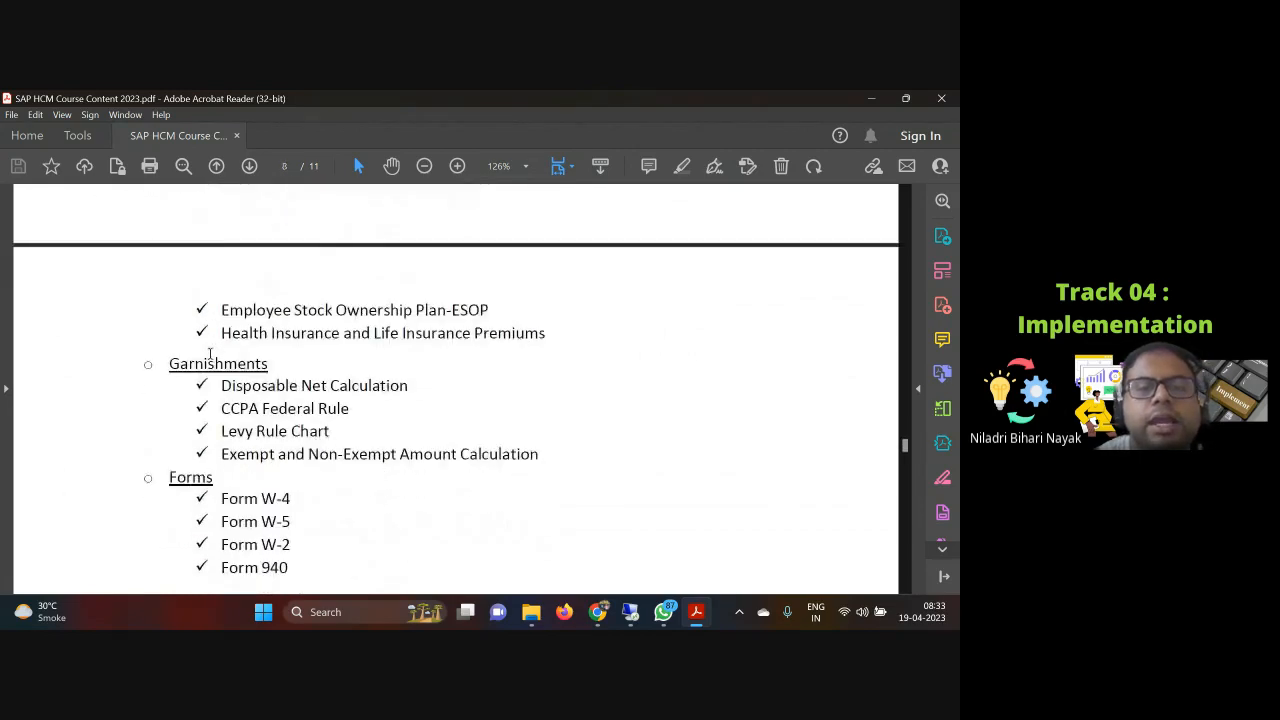
pyautogui.moveTo(601, 618)
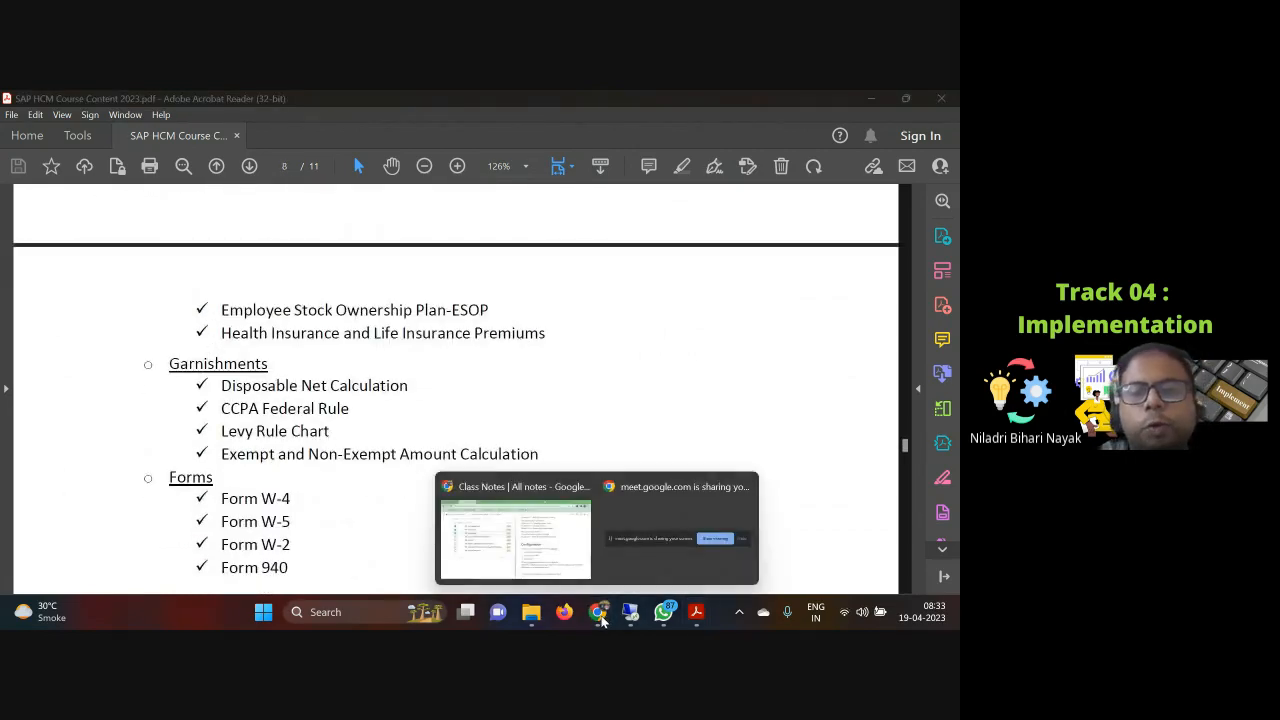
pyautogui.click(355, 395)
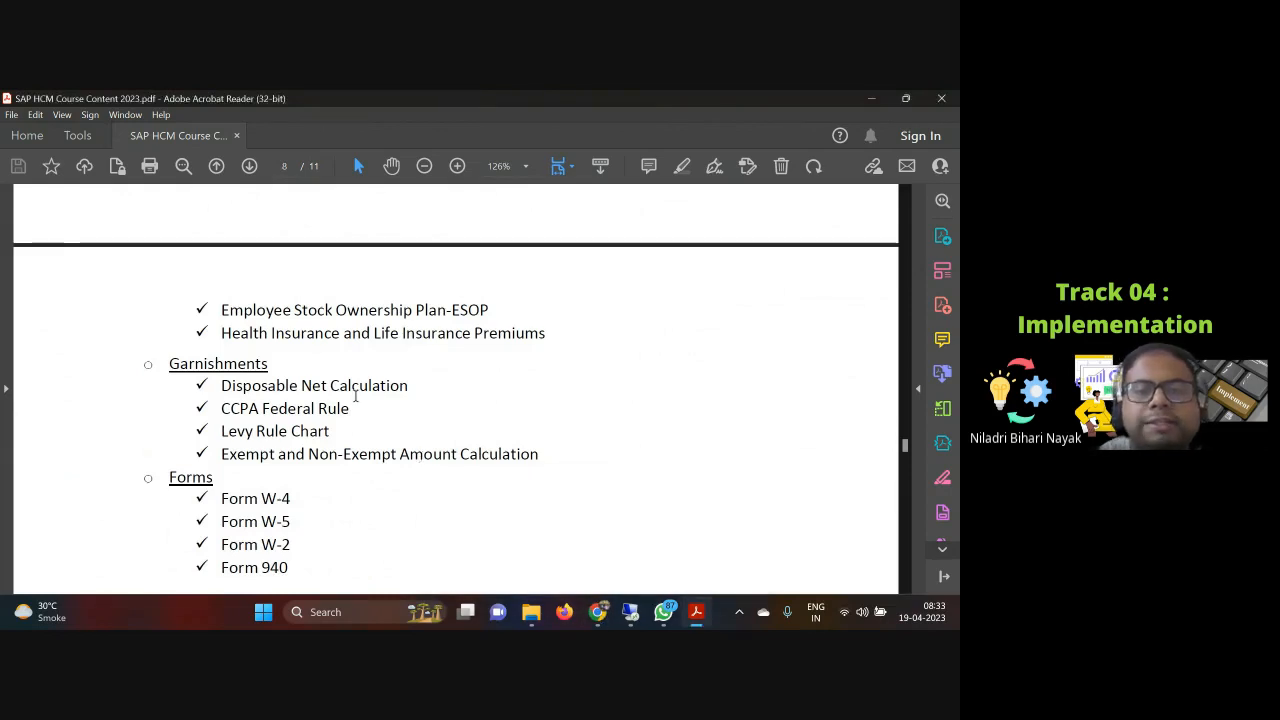
pyautogui.scroll(-4, 228, 360)
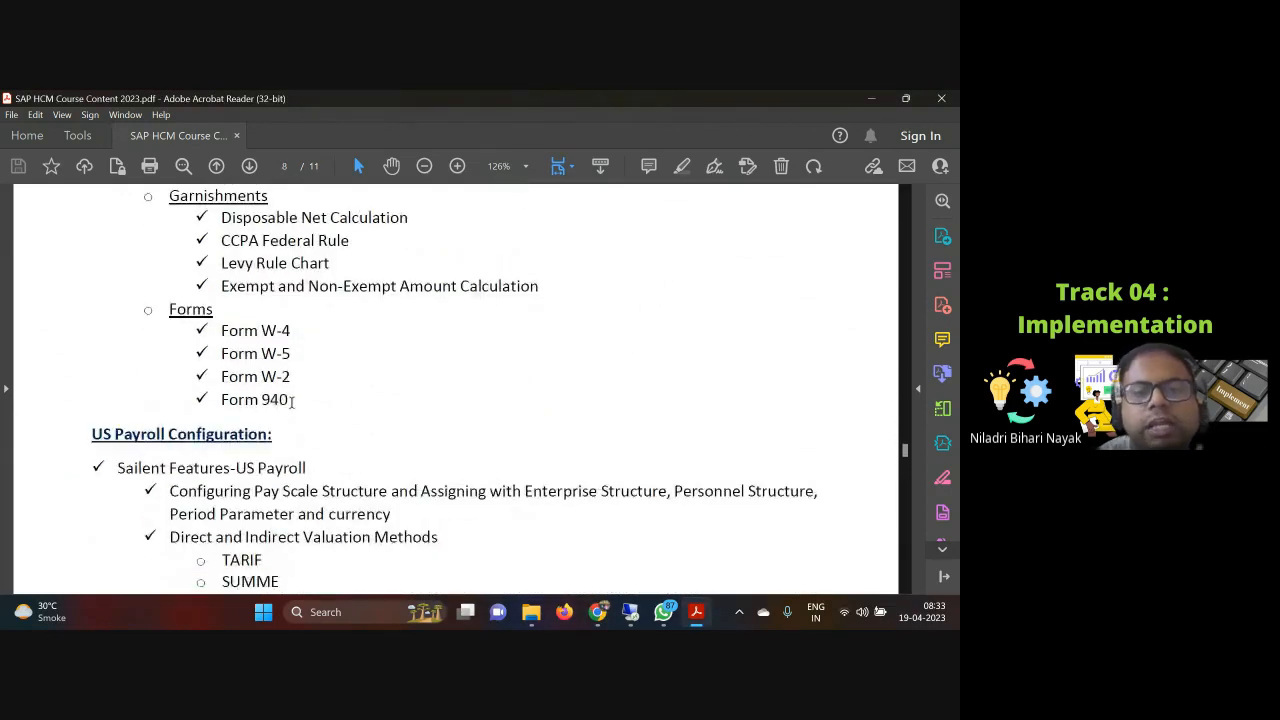
pyautogui.moveTo(293, 400); pyautogui.dragTo(222, 328)
# Step: Review the USA Taxation topics under HR Domain-US Payroll on page 7
pyautogui.scroll(6, 258, 360)
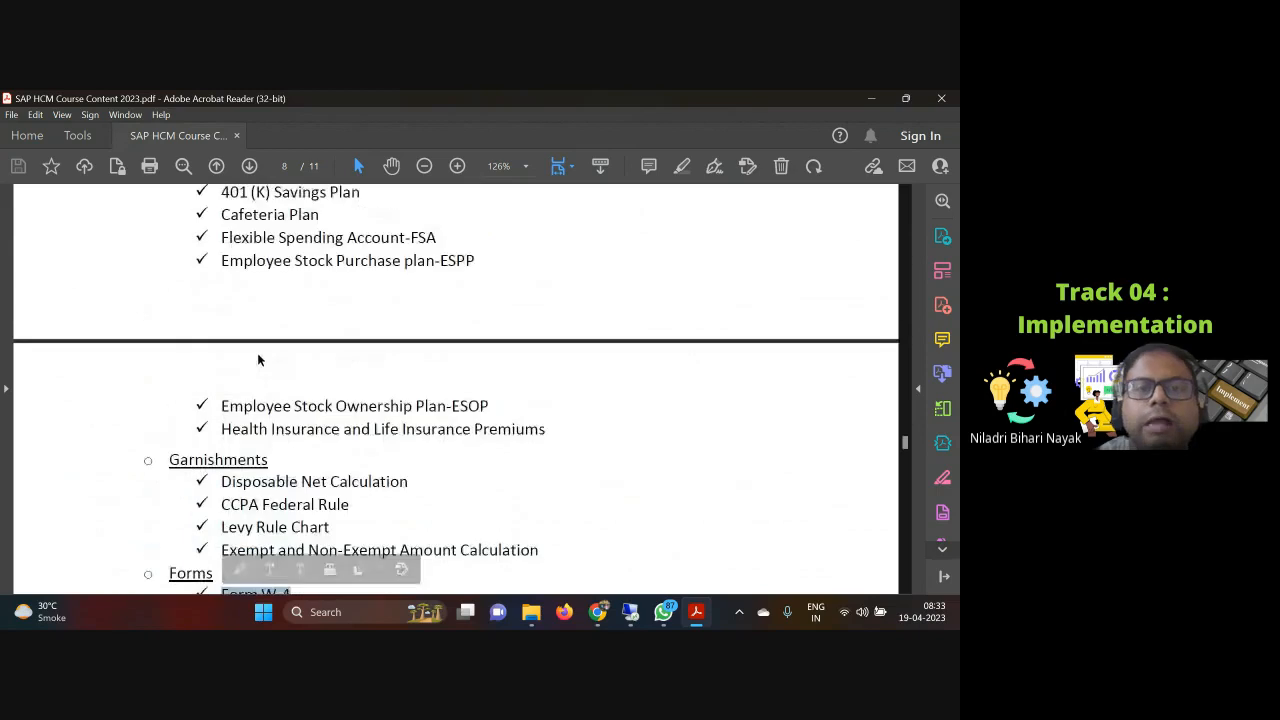
pyautogui.scroll(5, 258, 360)
pyautogui.scroll(3, 243, 410)
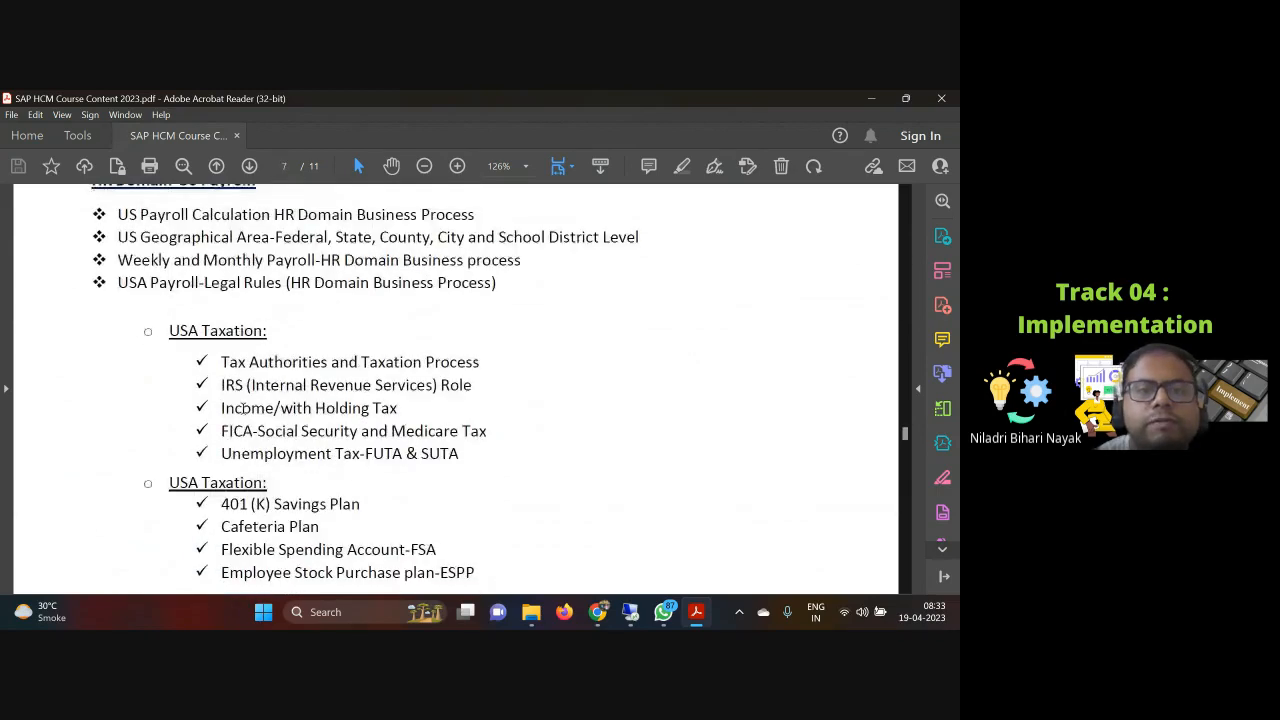